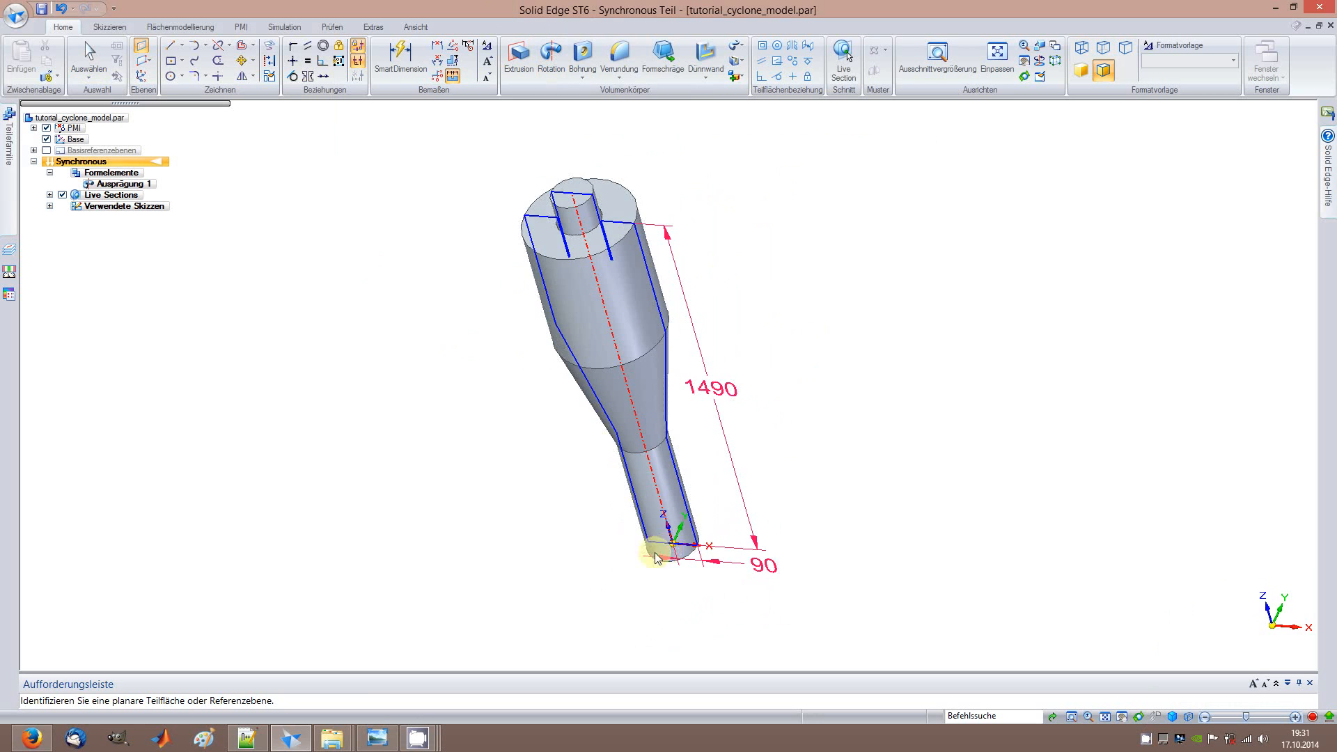
Create a reference plane coincident with the base coordinate system's XZ plane and offset it about 300 mm toward the front
{"action": "left_click", "coordinate": [685, 549]}
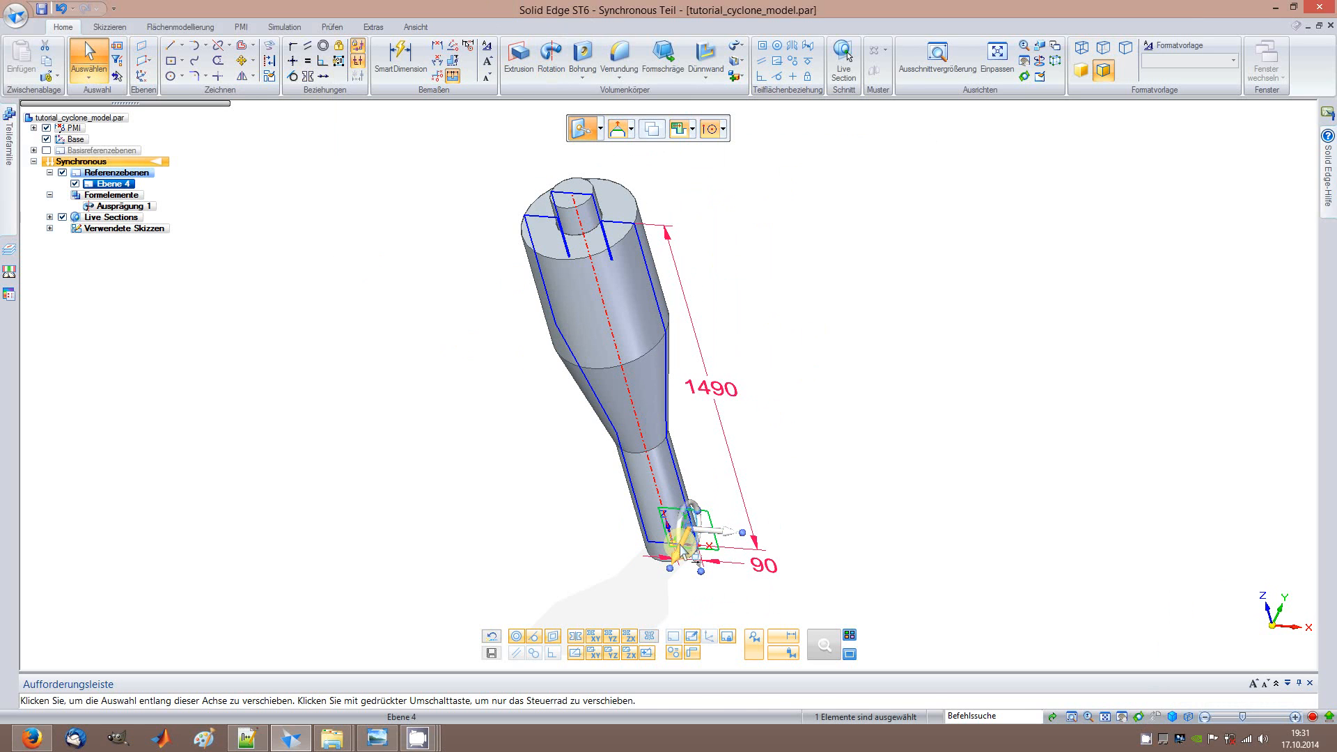
{"action": "left_click", "coordinate": [685, 549]}
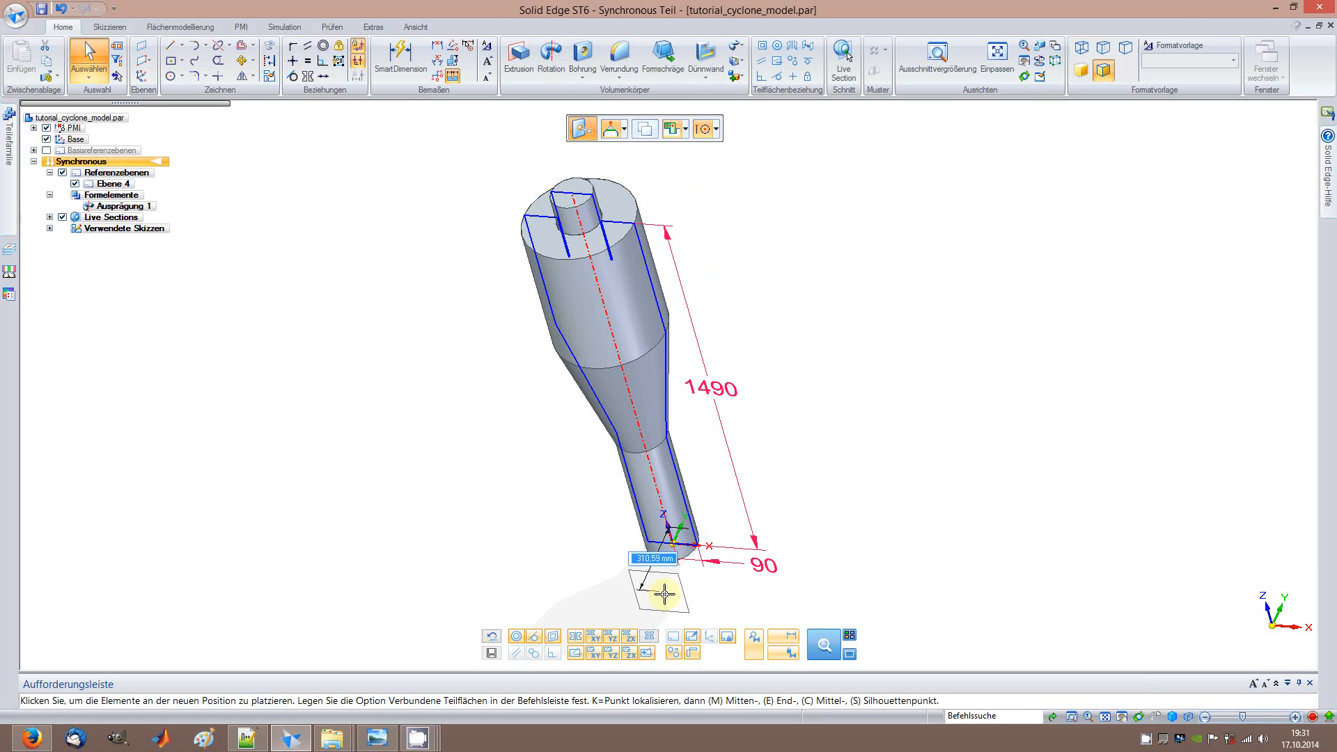
{"action": "left_click", "coordinate": [664, 593]}
{"action": "left_click", "coordinate": [664, 594]}
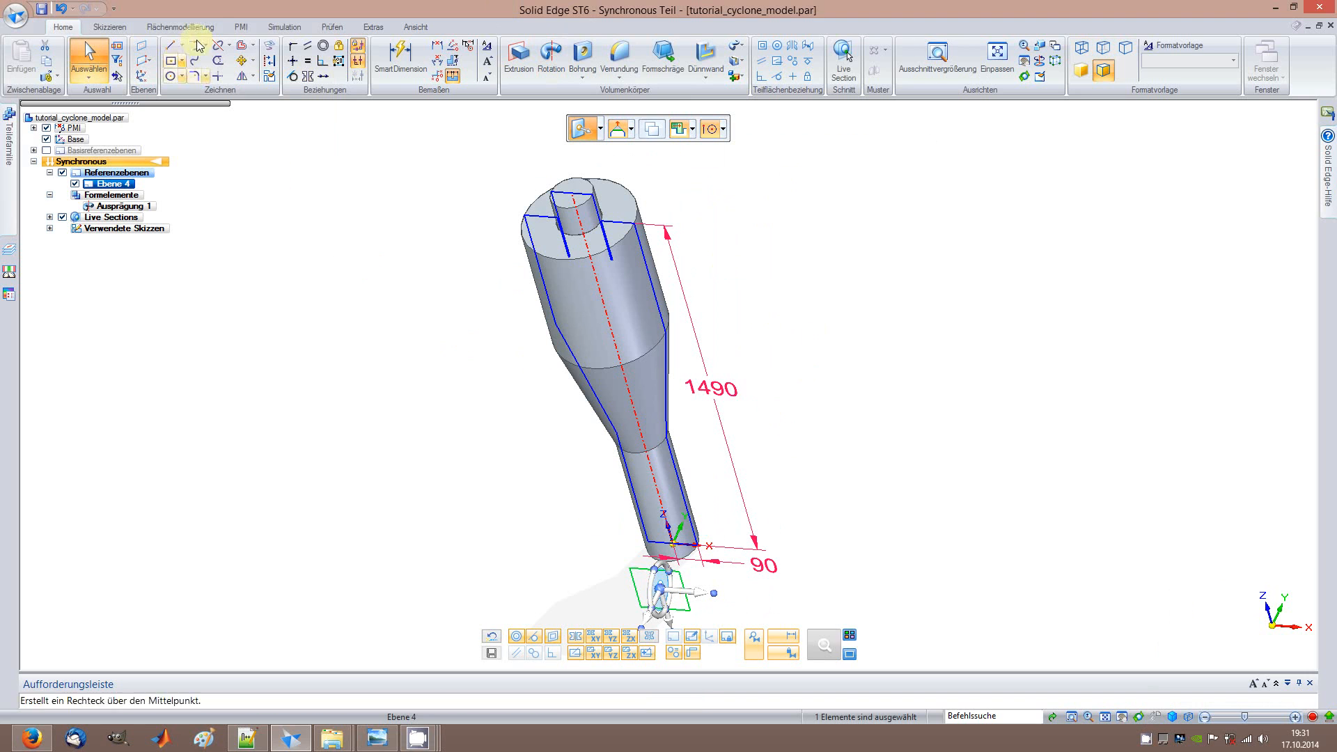
Lock the offset reference plane as the sketch plane and view it straight on
{"action": "left_click", "coordinate": [170, 46]}
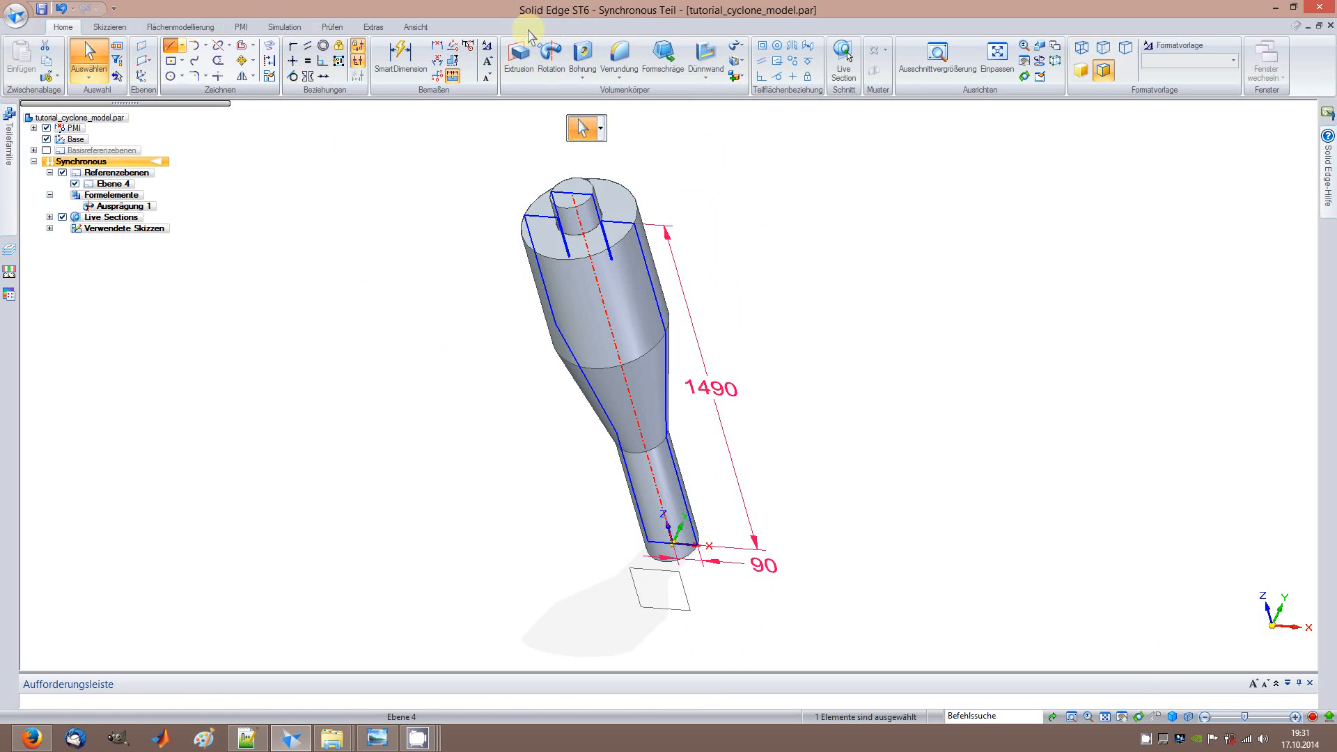
{"action": "left_click", "coordinate": [665, 587]}
{"action": "key", "text": "Escape"}
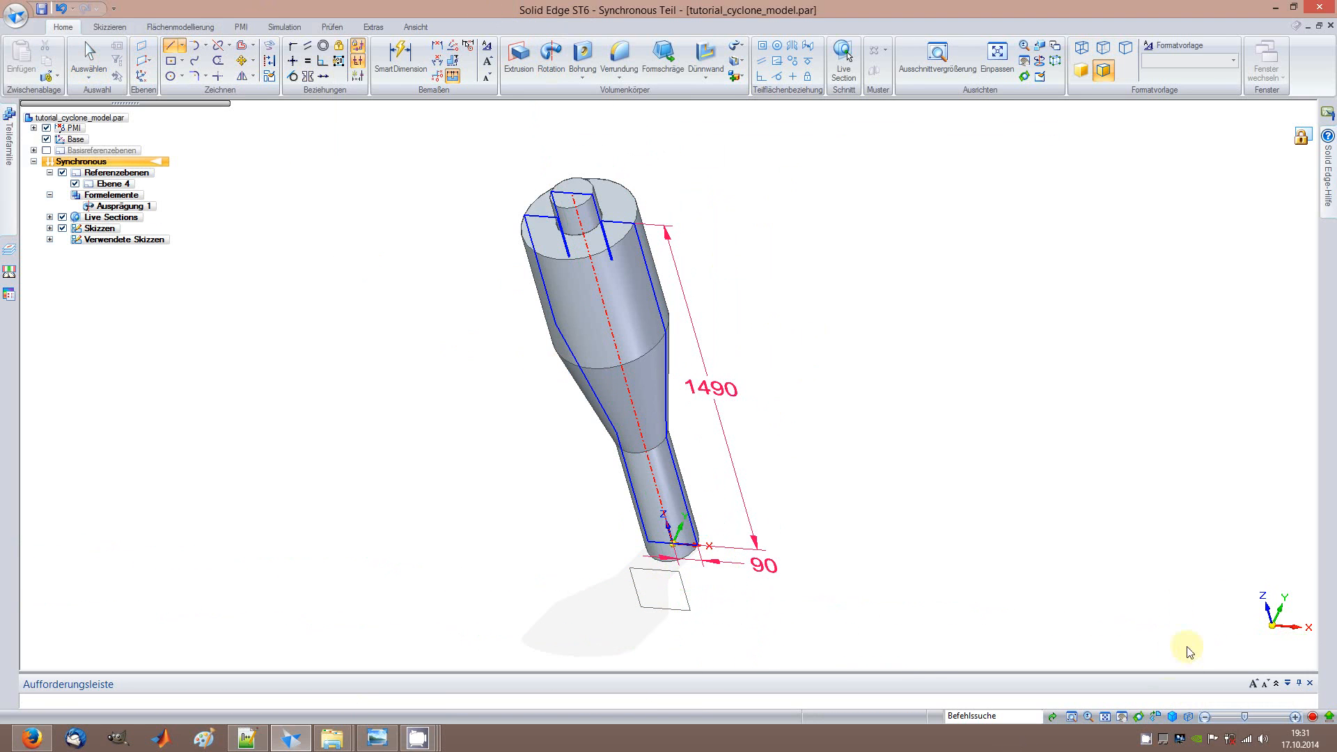
{"action": "left_click", "coordinate": [1155, 718]}
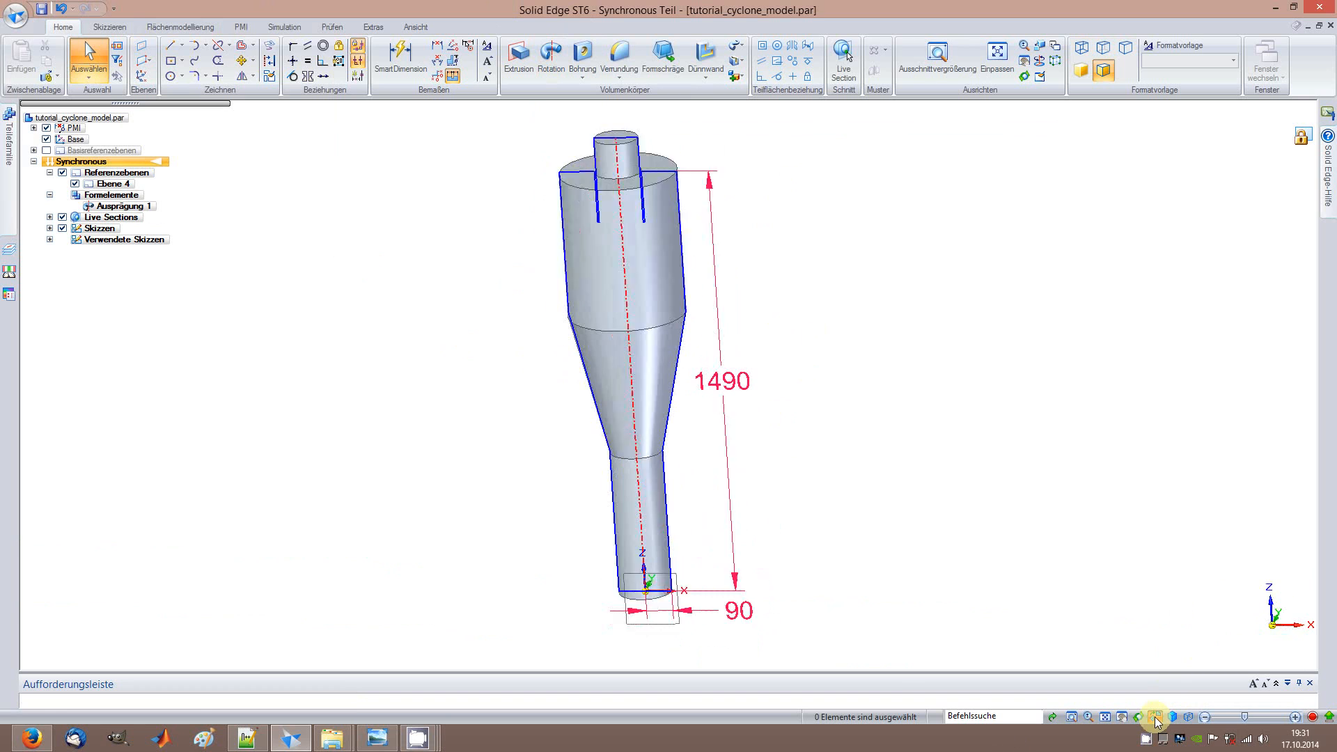
Sketch a rectangle 175 mm high and 100 mm wide from the upper left corner of the cyclone's large cylinder
{"action": "left_click", "coordinate": [182, 60]}
{"action": "left_click", "coordinate": [182, 94]}
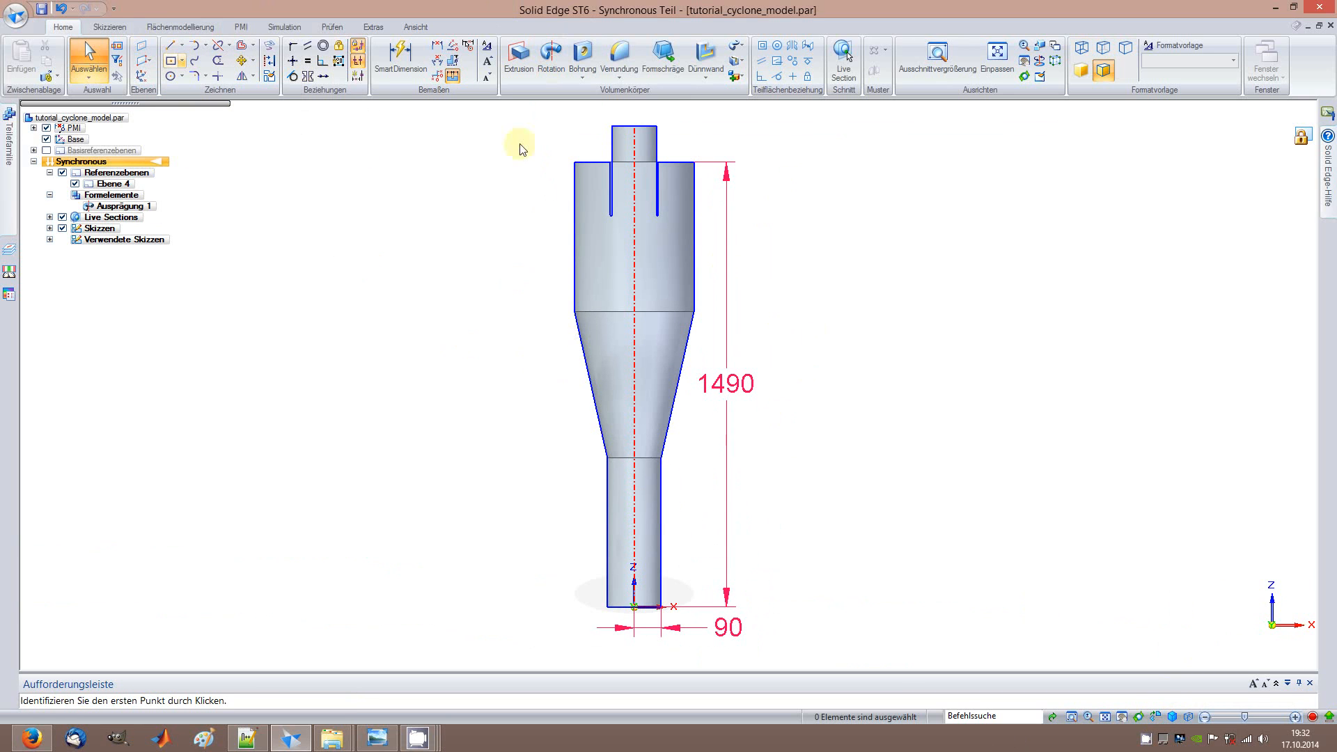
{"action": "left_click", "coordinate": [575, 163]}
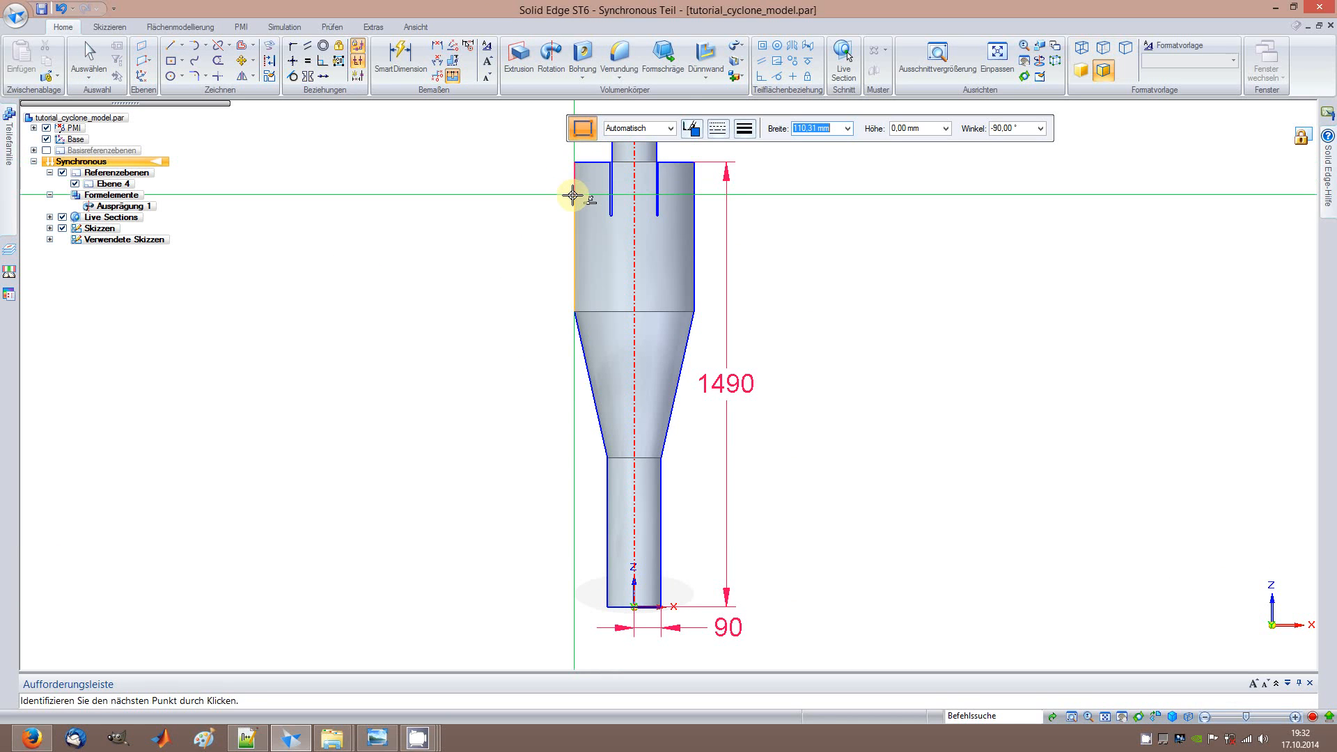
{"action": "type", "text": "175"}
{"action": "key", "text": "Tab"}
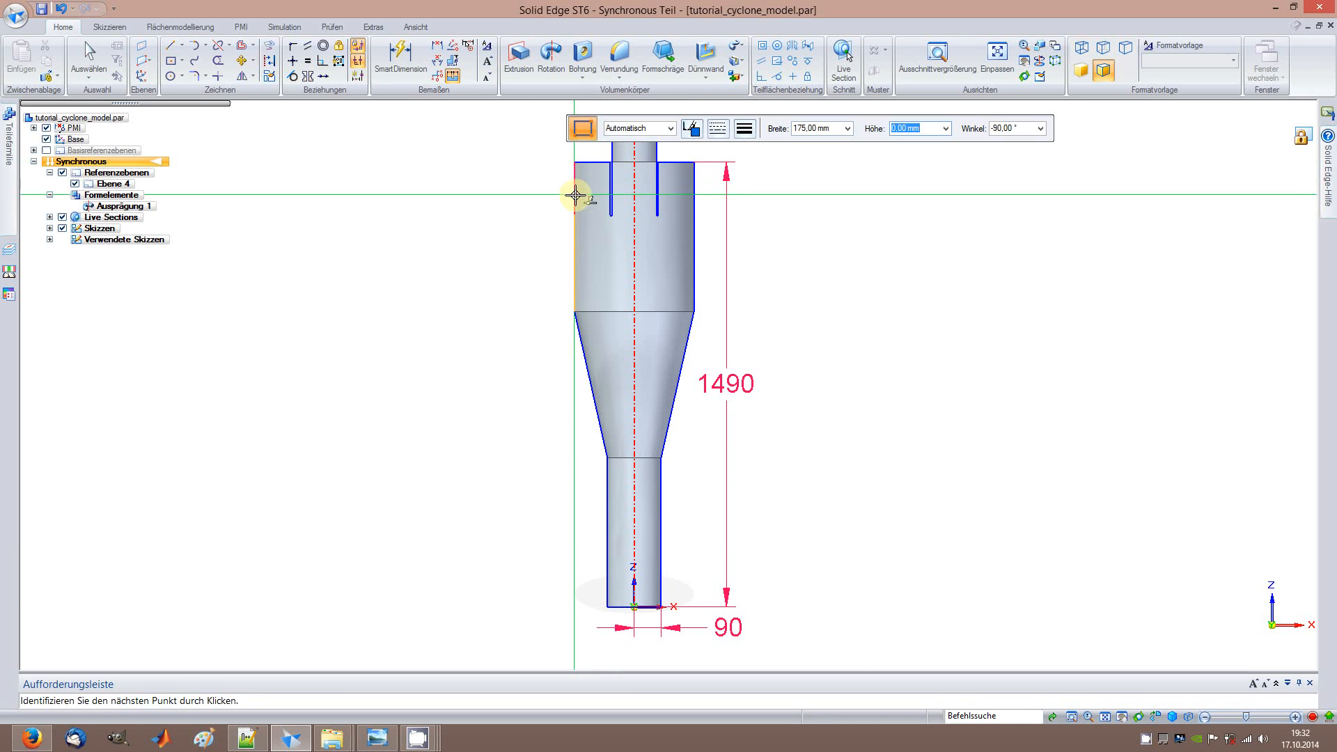
{"action": "left_click", "coordinate": [572, 208]}
{"action": "type", "text": "1"}
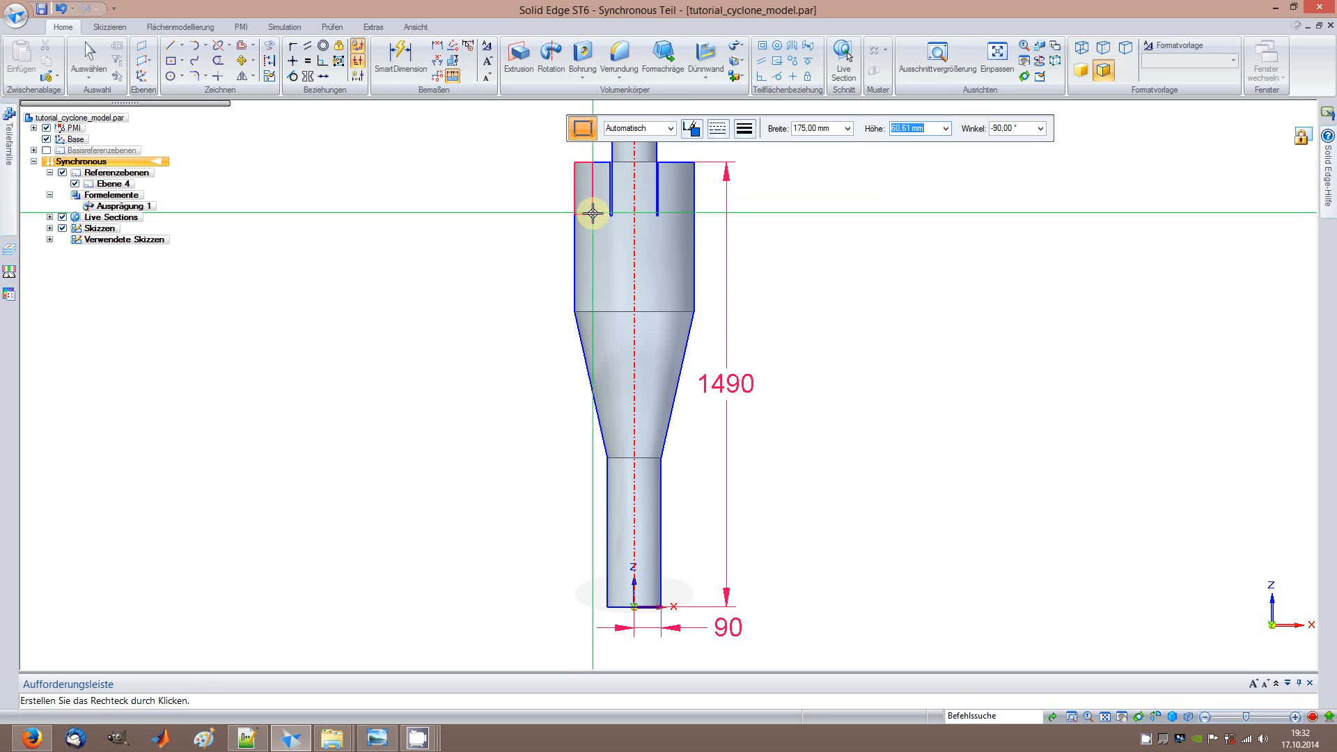
{"action": "type", "text": "00"}
{"action": "key", "text": "Return"}
{"action": "left_click", "coordinate": [594, 213]}
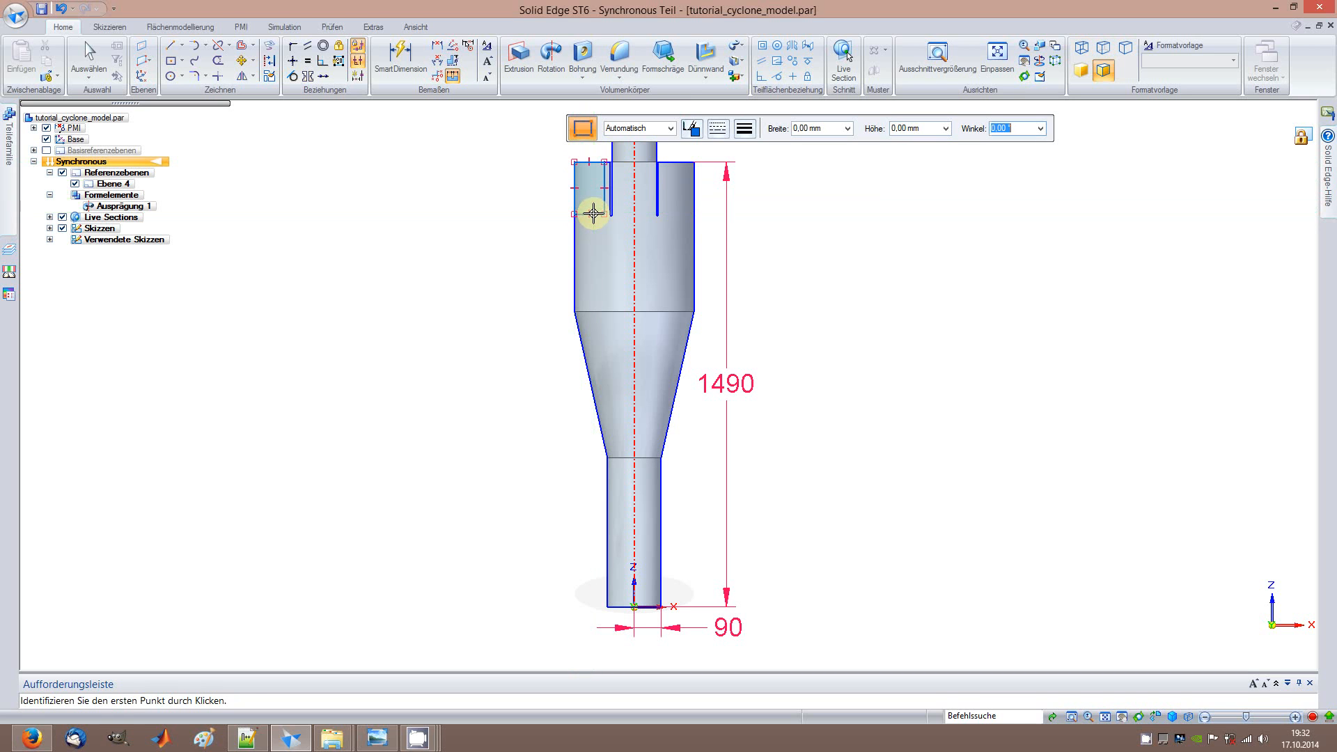
{"action": "key", "text": "Escape"}
Extrude the rectangle's region up to the cyclone cylinder to form the tangential inlet
{"action": "left_click", "coordinate": [515, 62]}
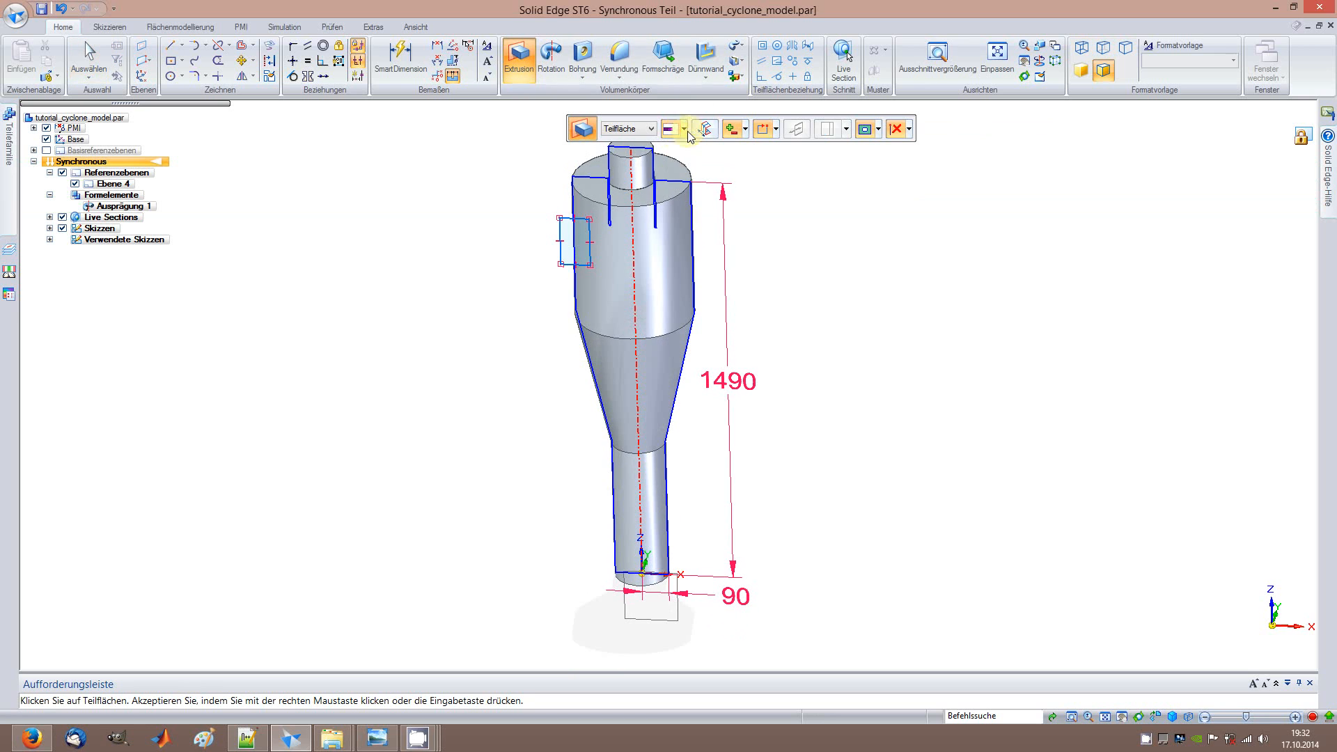
{"action": "left_click", "coordinate": [674, 132]}
{"action": "left_click", "coordinate": [704, 173]}
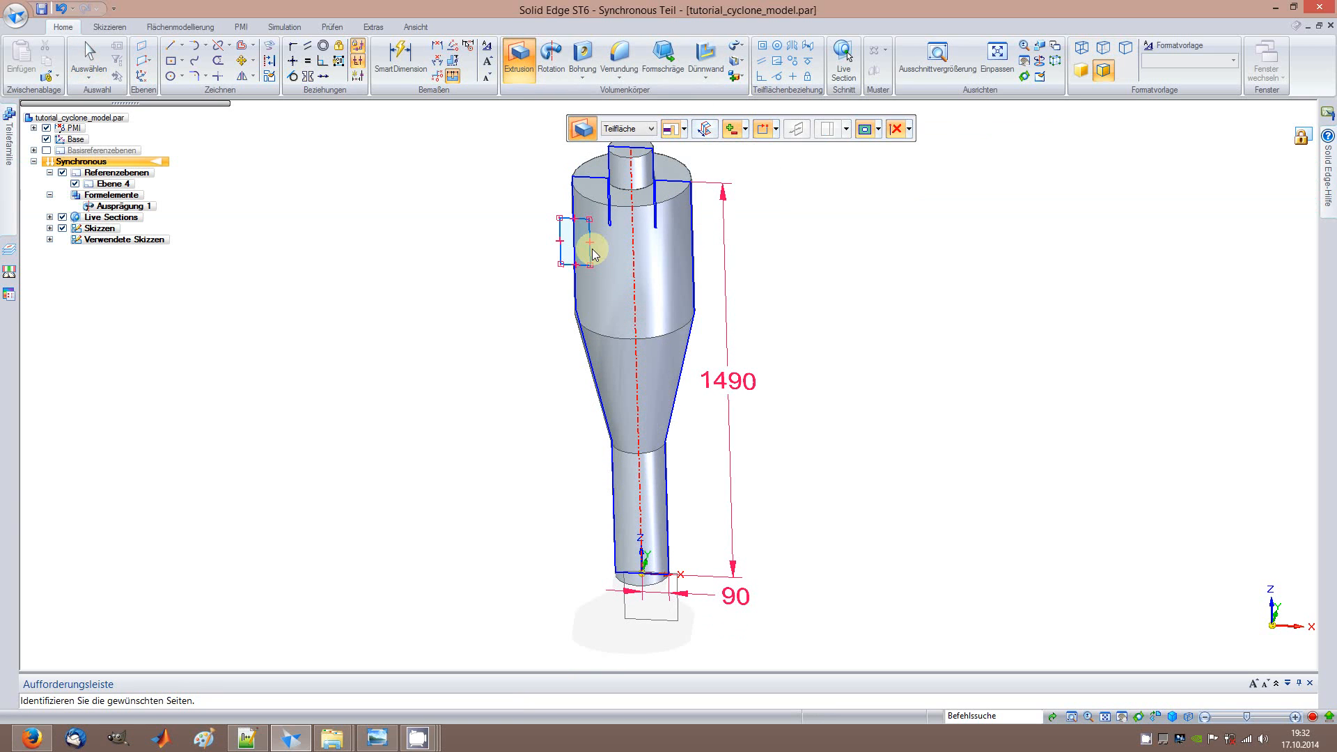
{"action": "left_click", "coordinate": [561, 243]}
{"action": "right_click", "coordinate": [533, 168]}
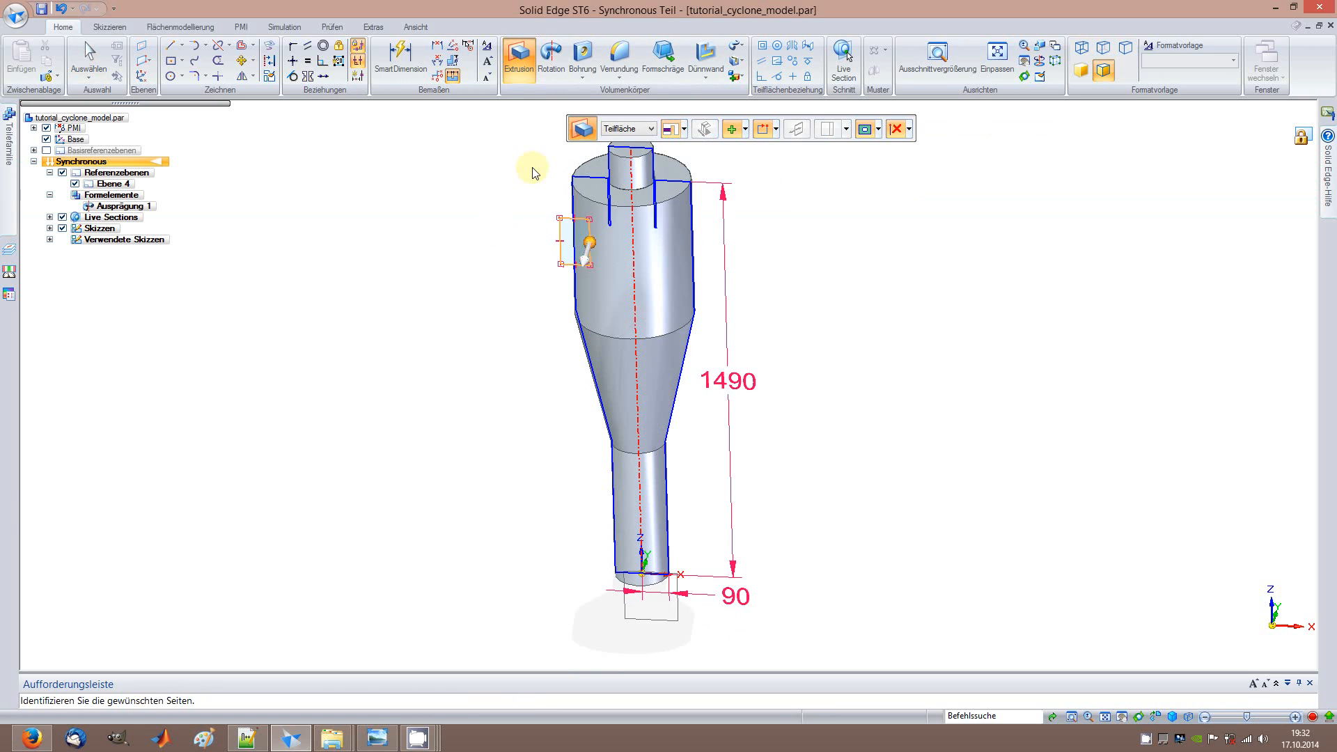
{"action": "left_click", "coordinate": [533, 172]}
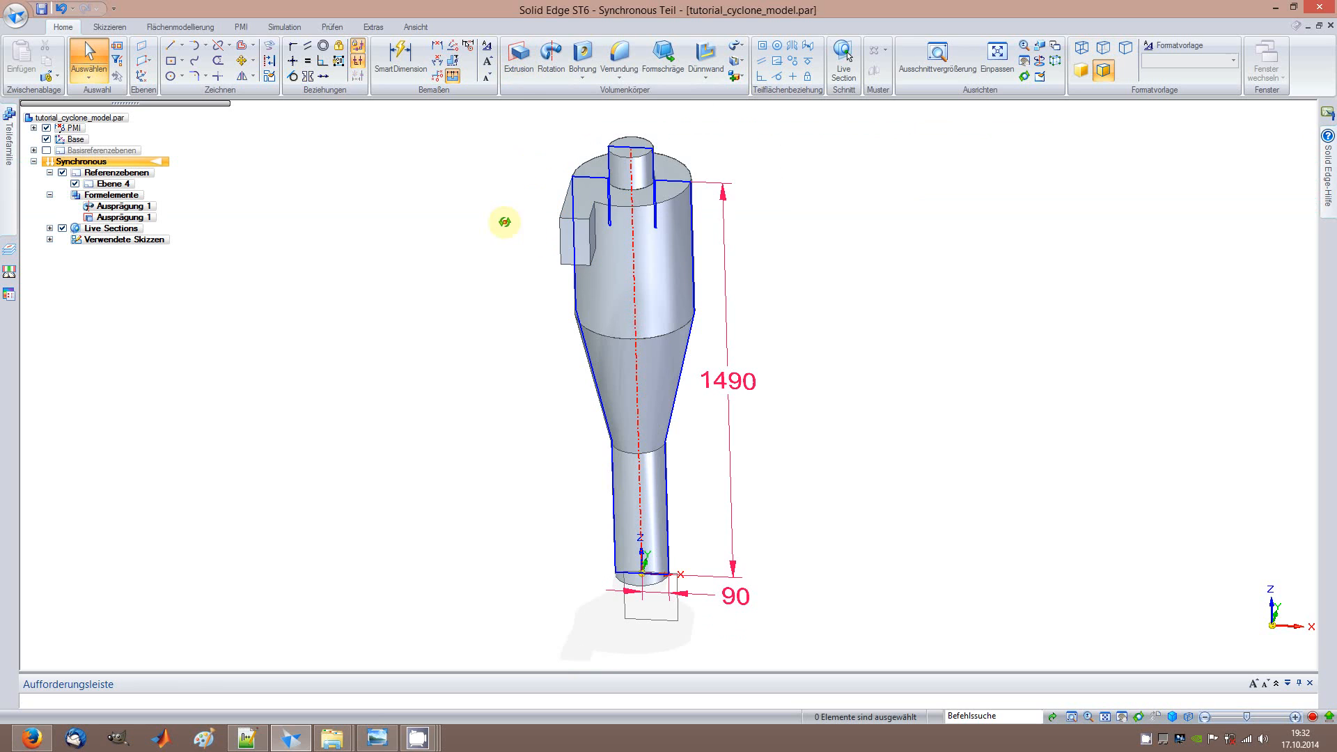
{"action": "middle_click_drag", "start_coordinate": [507, 218], "coordinate": [486, 225]}
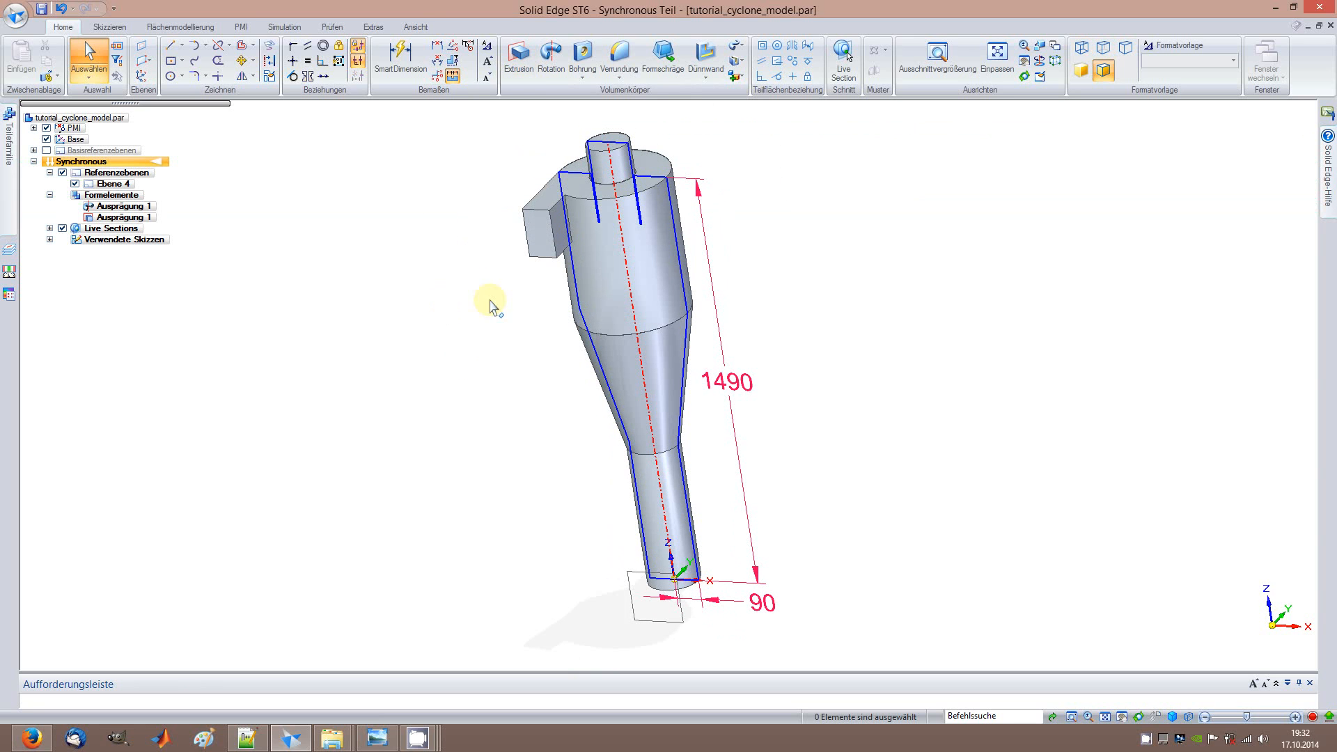
Save a copy of the cyclone part in IGES format as tutorial_cyclone_model.igs
{"action": "left_click", "coordinate": [17, 18]}
{"action": "mouse_move", "coordinate": [11, 100]}
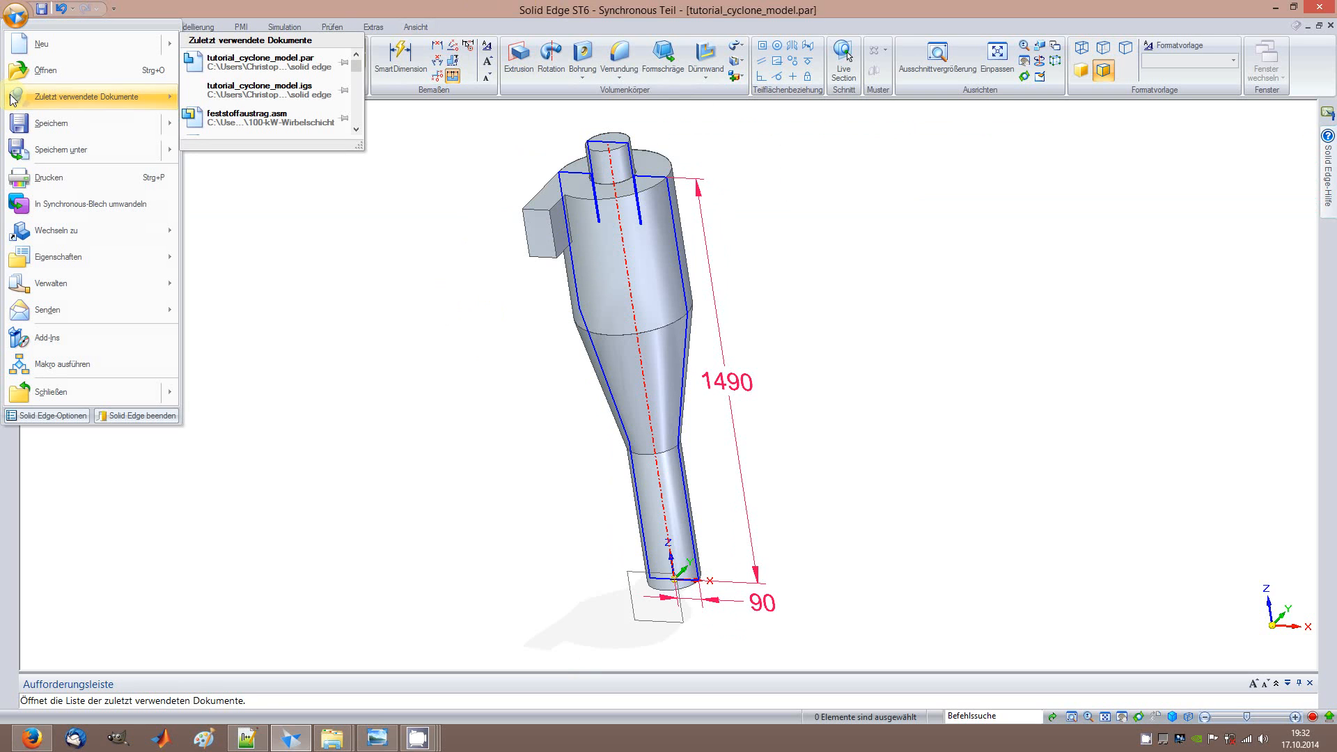
{"action": "left_click", "coordinate": [216, 143]}
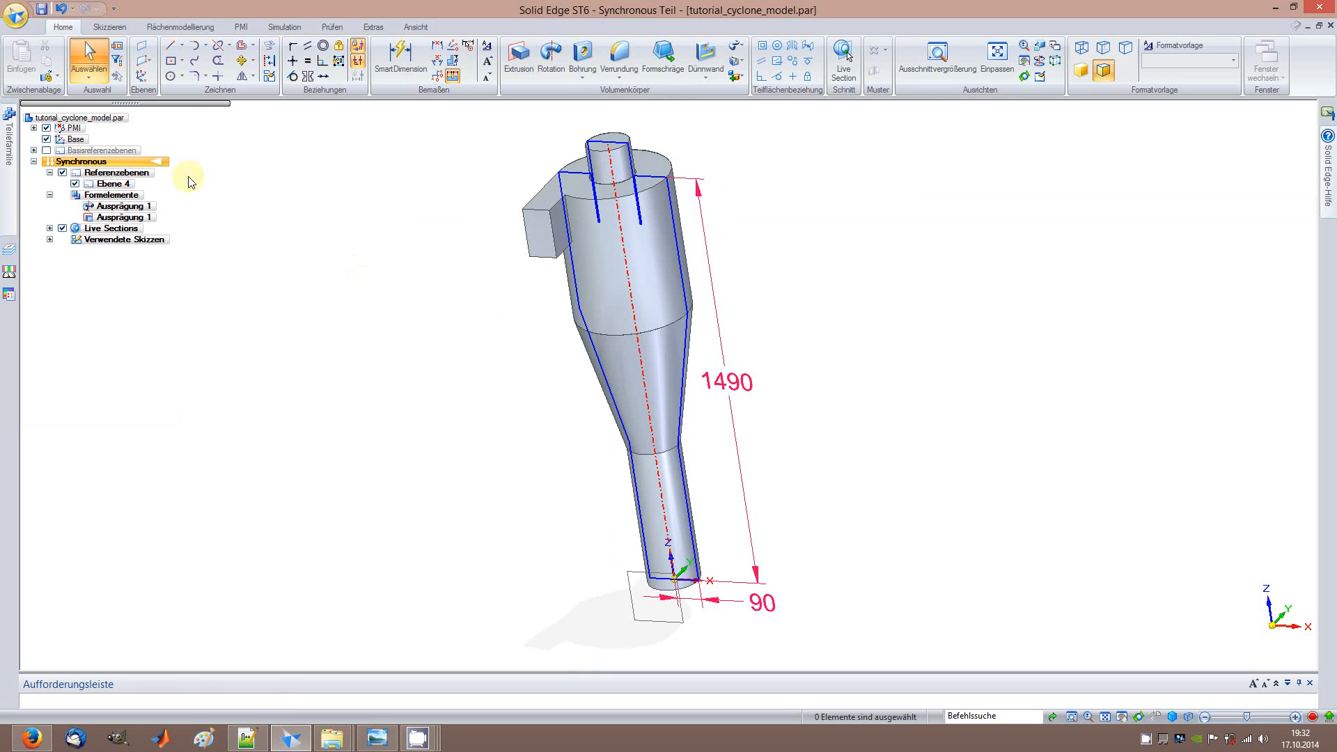
{"action": "left_click", "coordinate": [592, 436]}
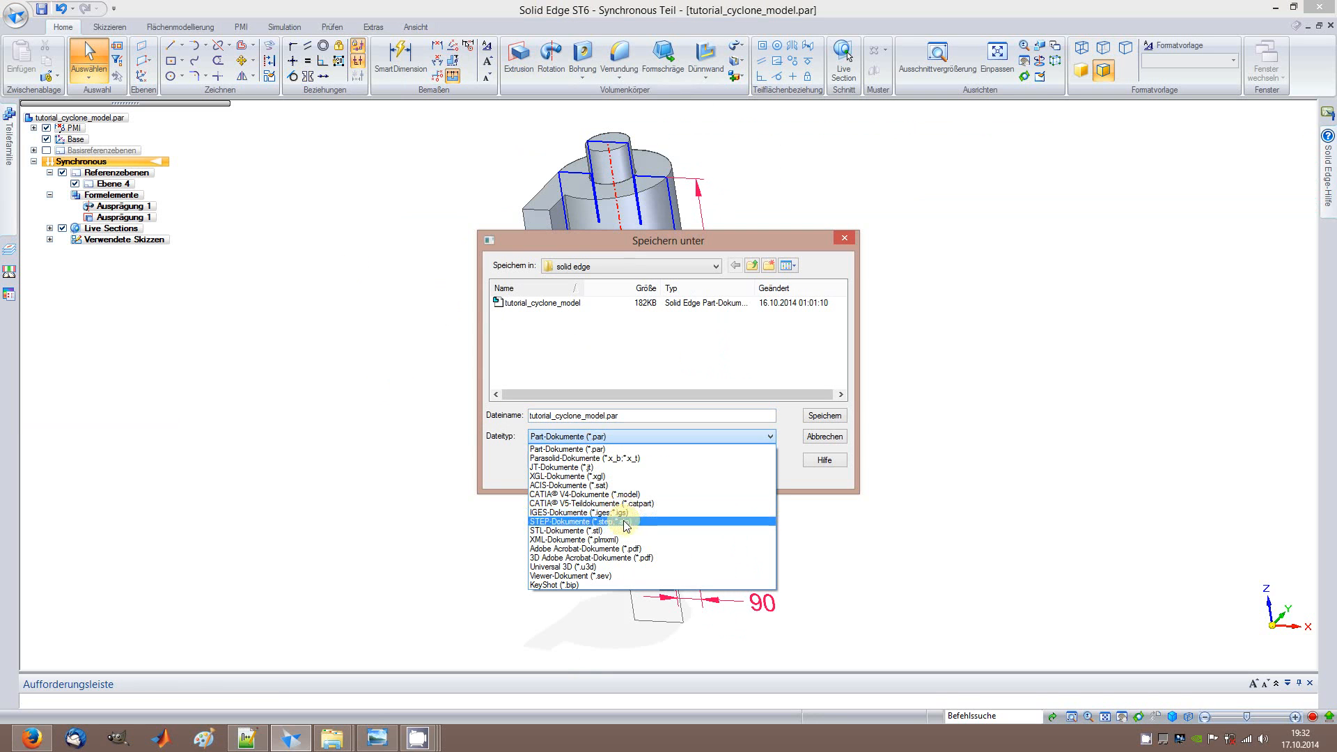
{"action": "left_click", "coordinate": [622, 515]}
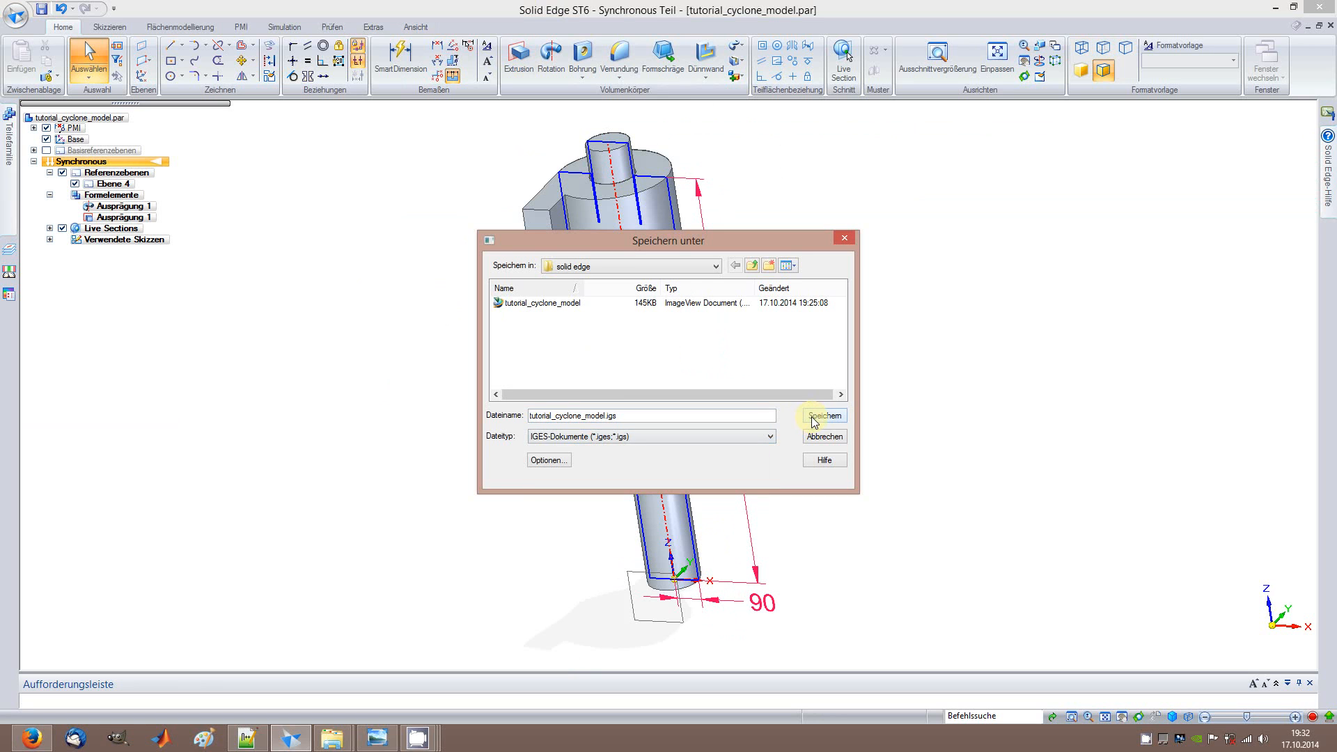
{"action": "left_click", "coordinate": [805, 418]}
{"action": "left_click", "coordinate": [686, 392]}
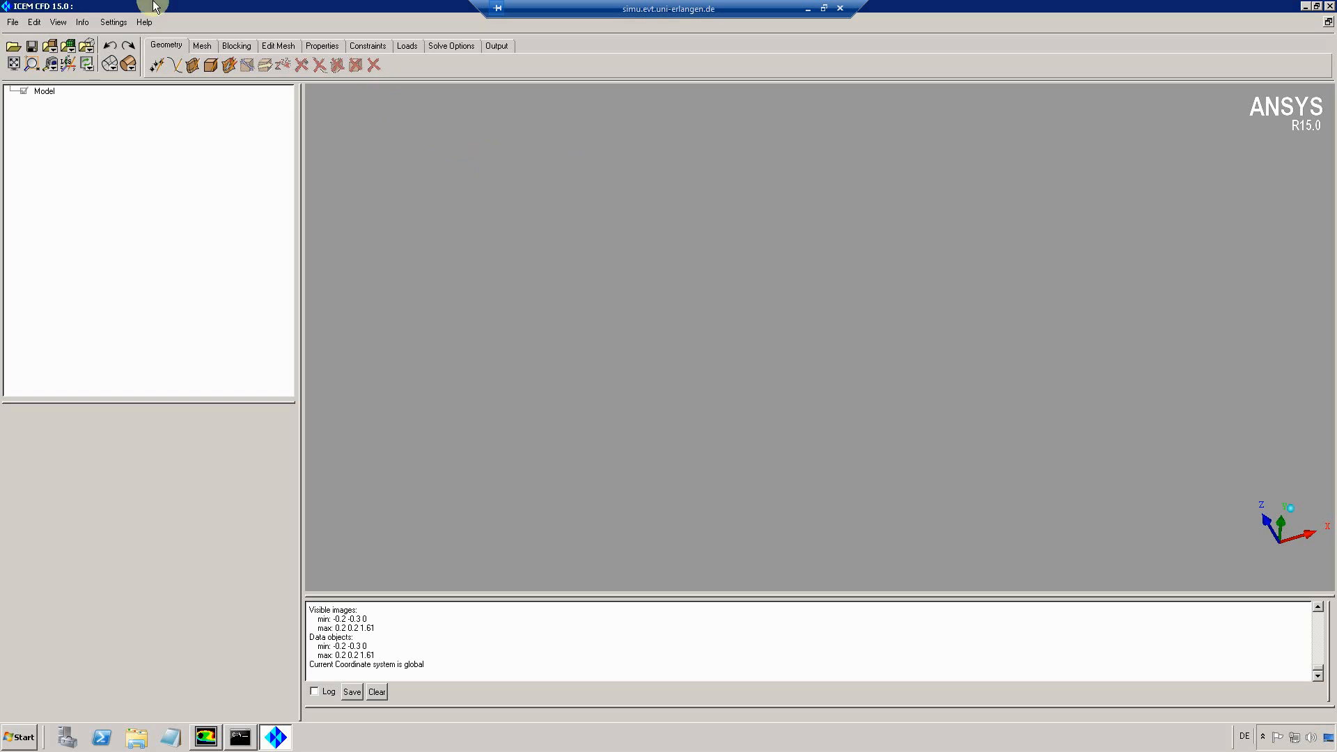
In ICEM CFD, import the IGES model tutorial_cyclone_model.igs from the CAD_ICEM folder using the Workbench defaults
{"action": "left_click", "coordinate": [13, 22]}
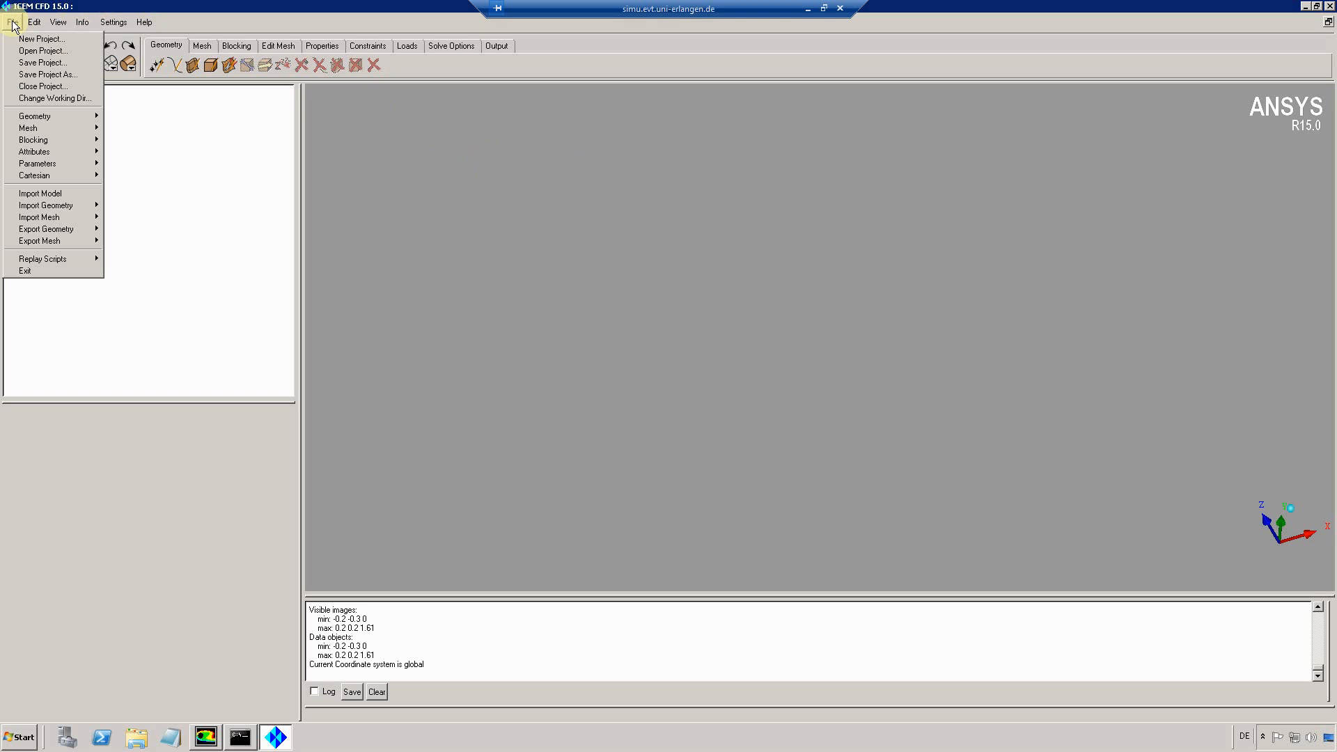
{"action": "left_click", "coordinate": [40, 194]}
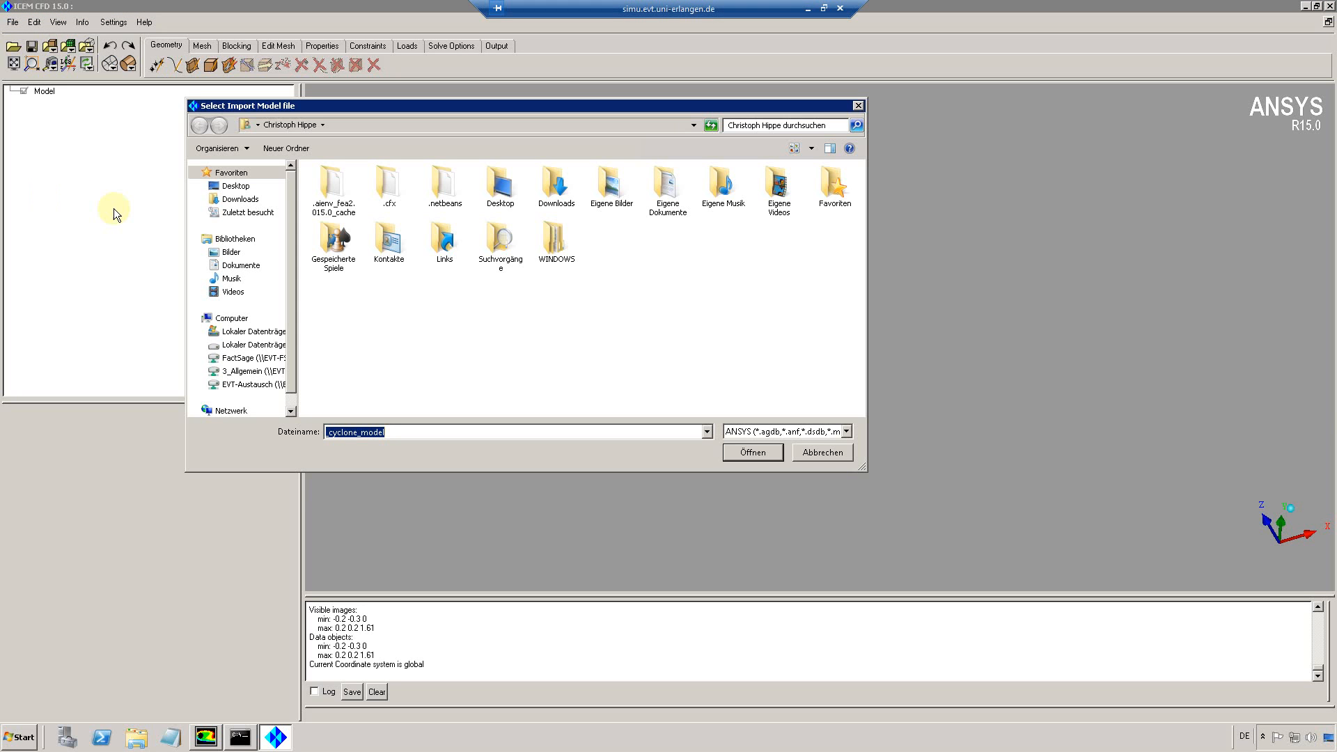
{"action": "left_click", "coordinate": [245, 213]}
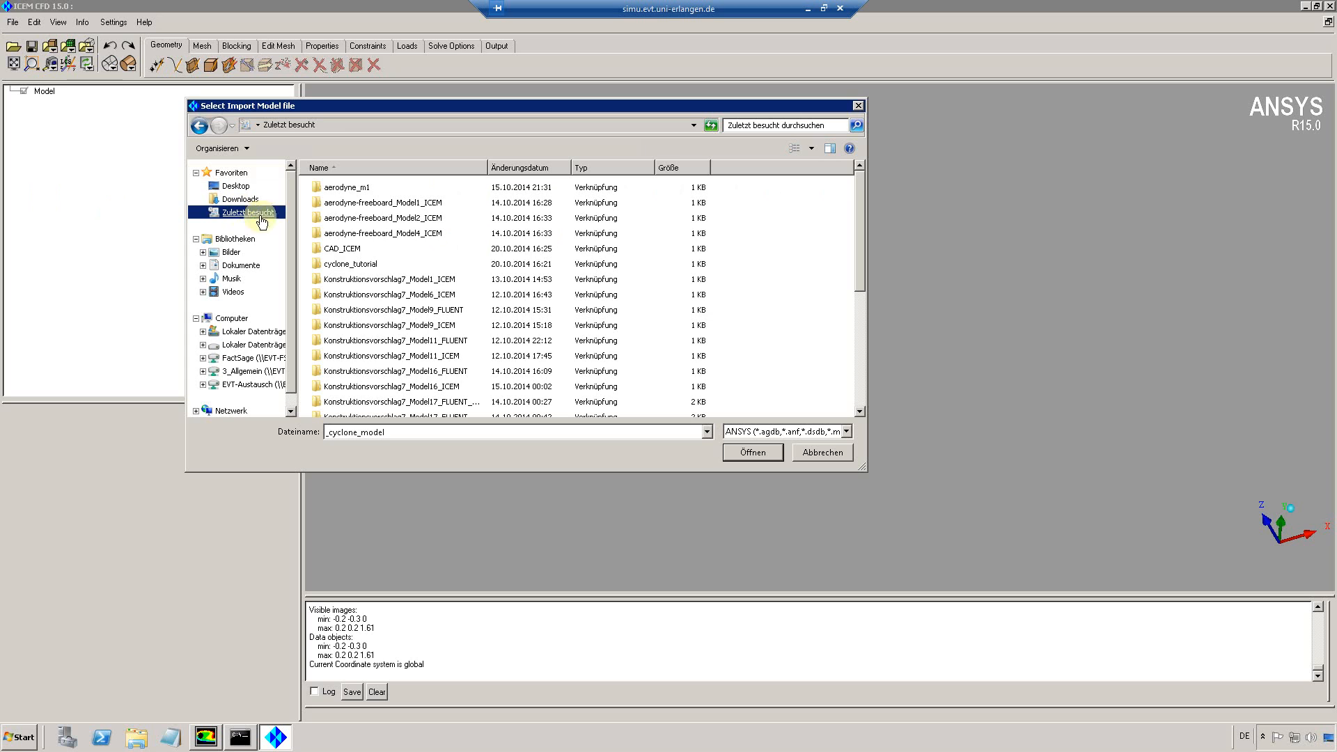
{"action": "double_click", "coordinate": [345, 249]}
{"action": "left_click", "coordinate": [769, 431]}
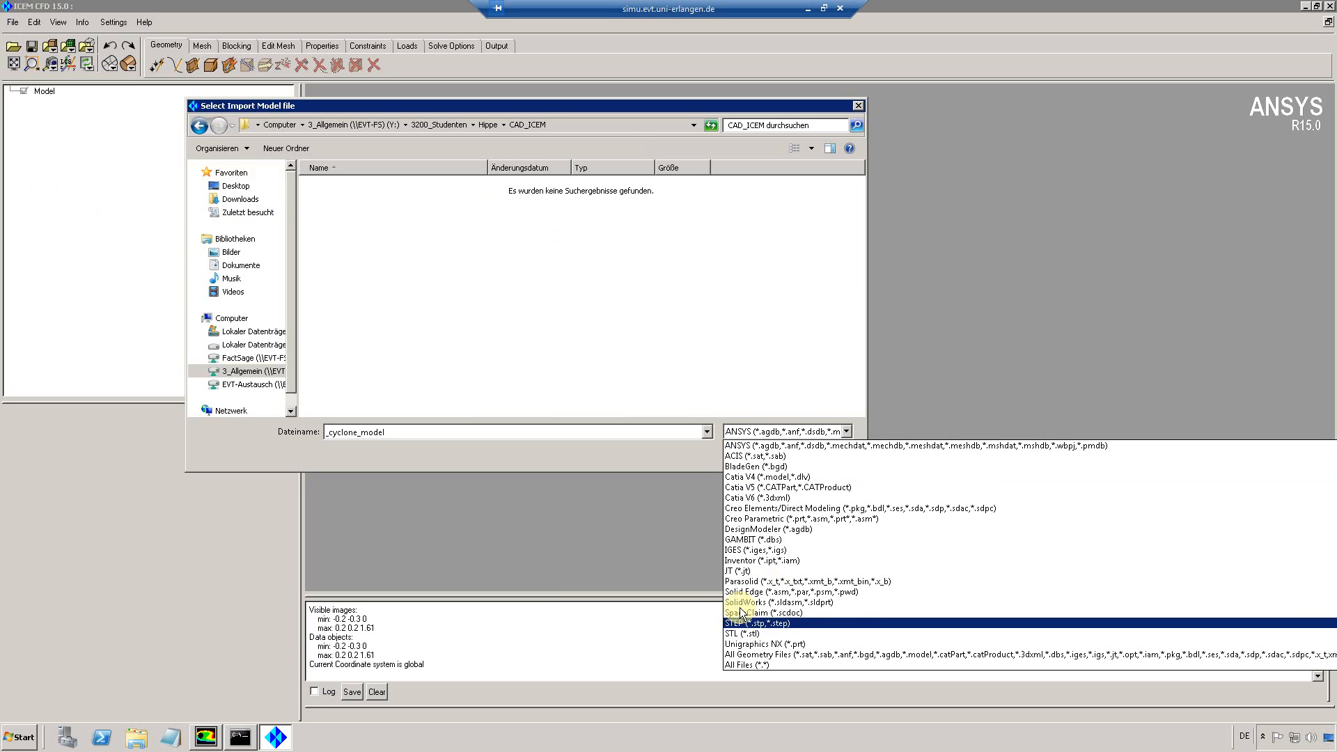
{"action": "left_click", "coordinate": [742, 551]}
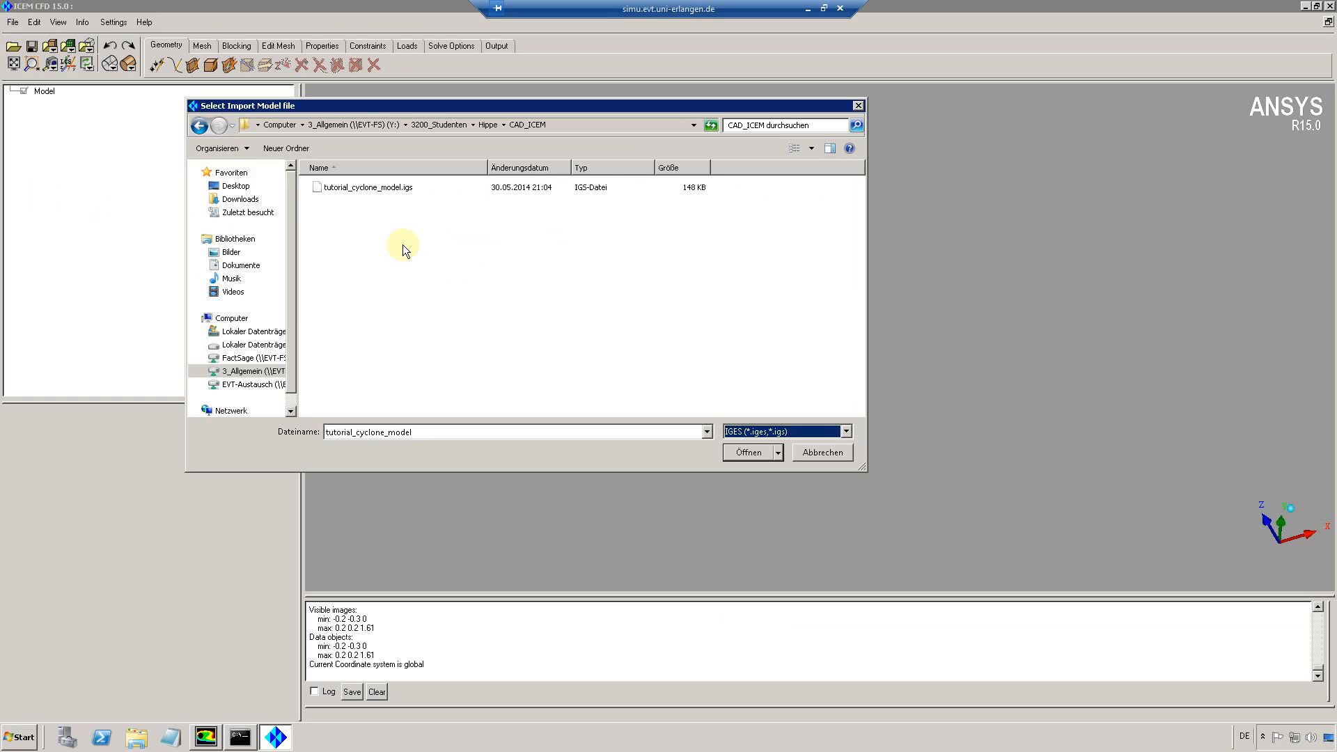
{"action": "double_click", "coordinate": [363, 189]}
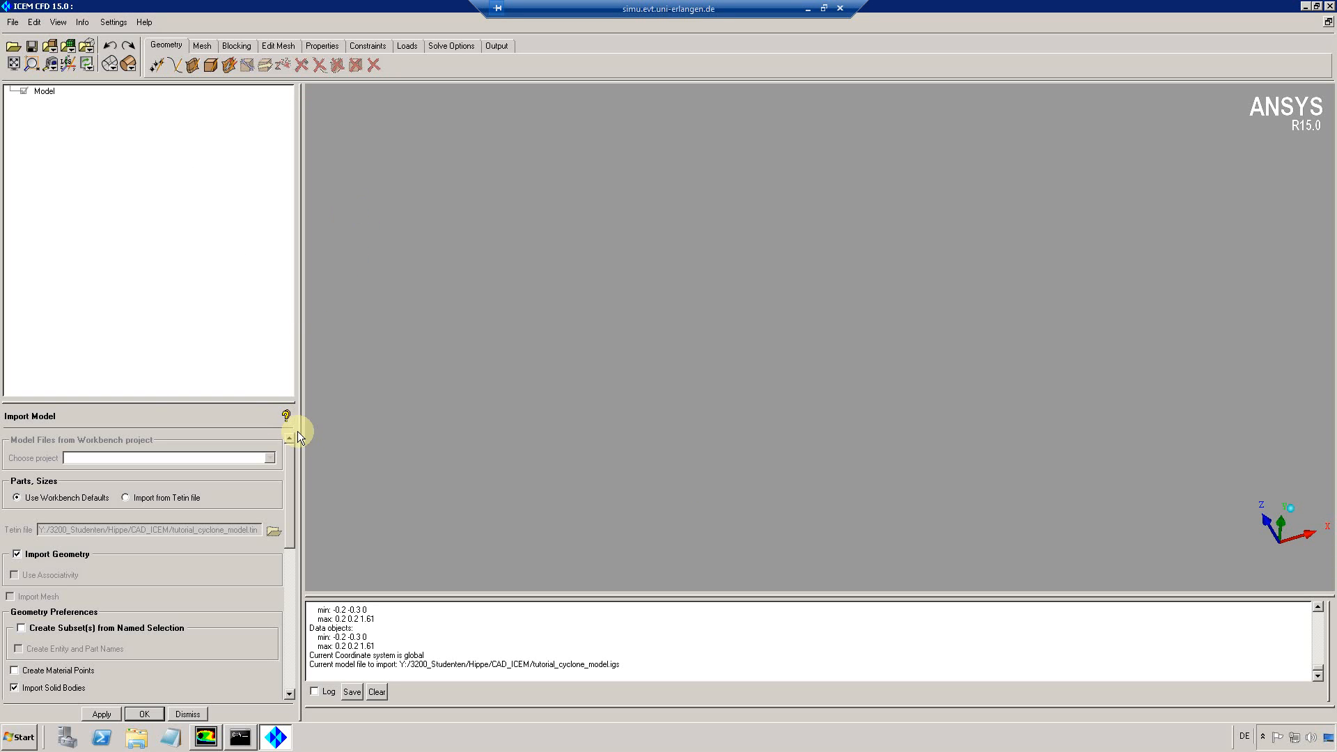
{"action": "left_click_drag", "start_coordinate": [290, 456], "coordinate": [286, 655]}
{"action": "left_click", "coordinate": [148, 713]}
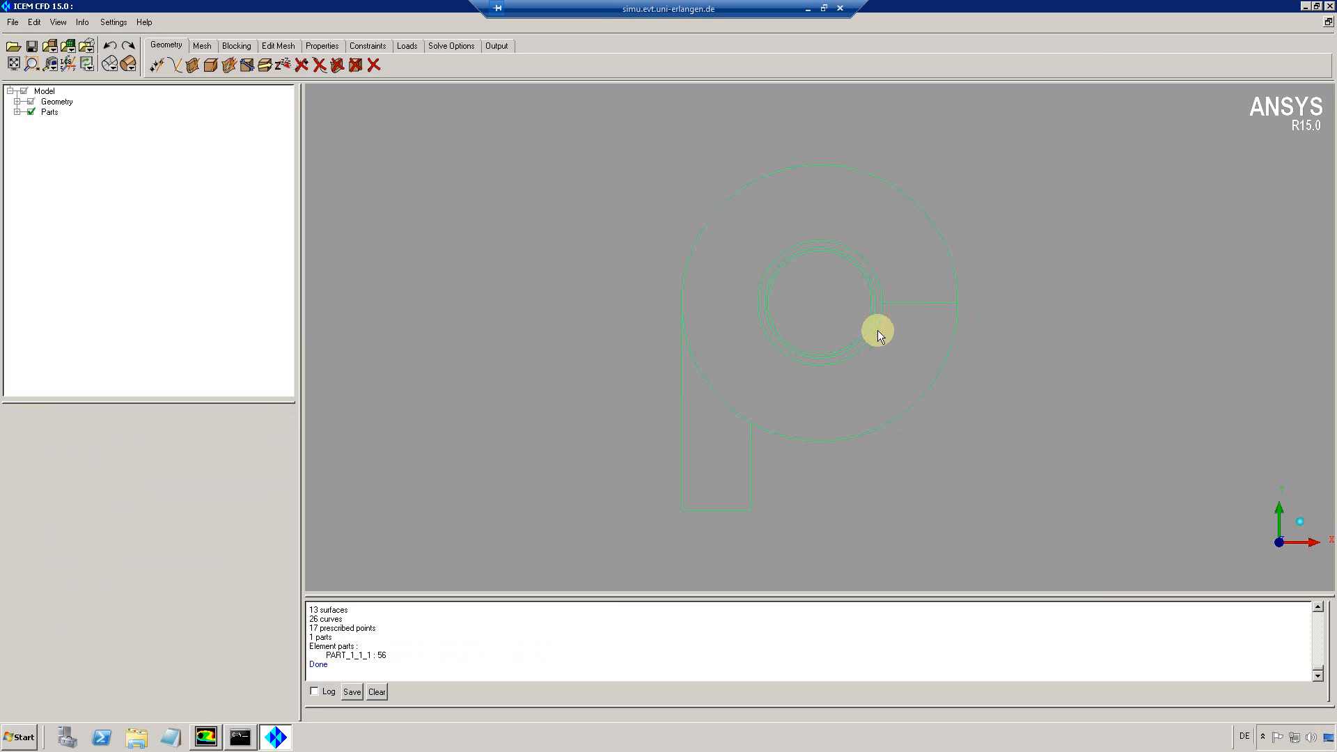
Show the surfaces of the imported cyclone geometry and display them with solid shading
{"action": "left_click_drag", "start_coordinate": [678, 284], "coordinate": [273, 209]}
{"action": "left_click", "coordinate": [17, 103]}
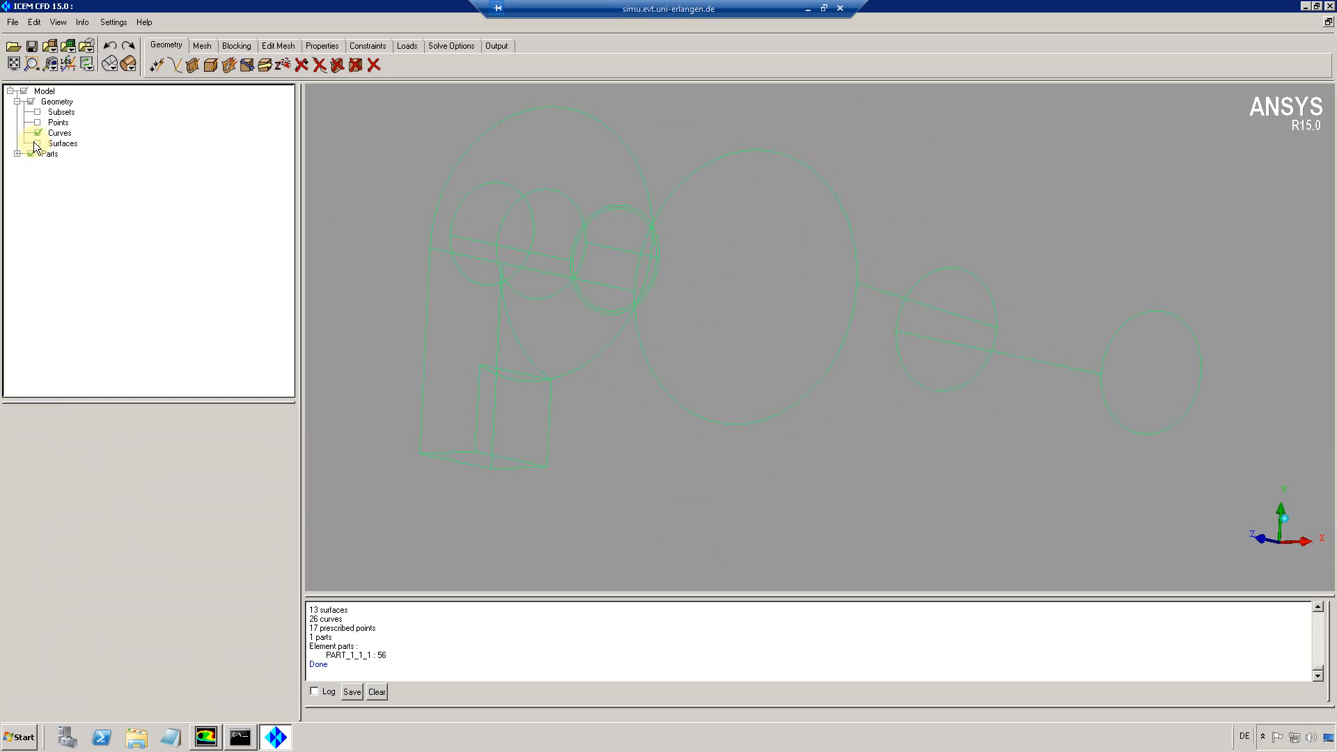
{"action": "left_click", "coordinate": [37, 144]}
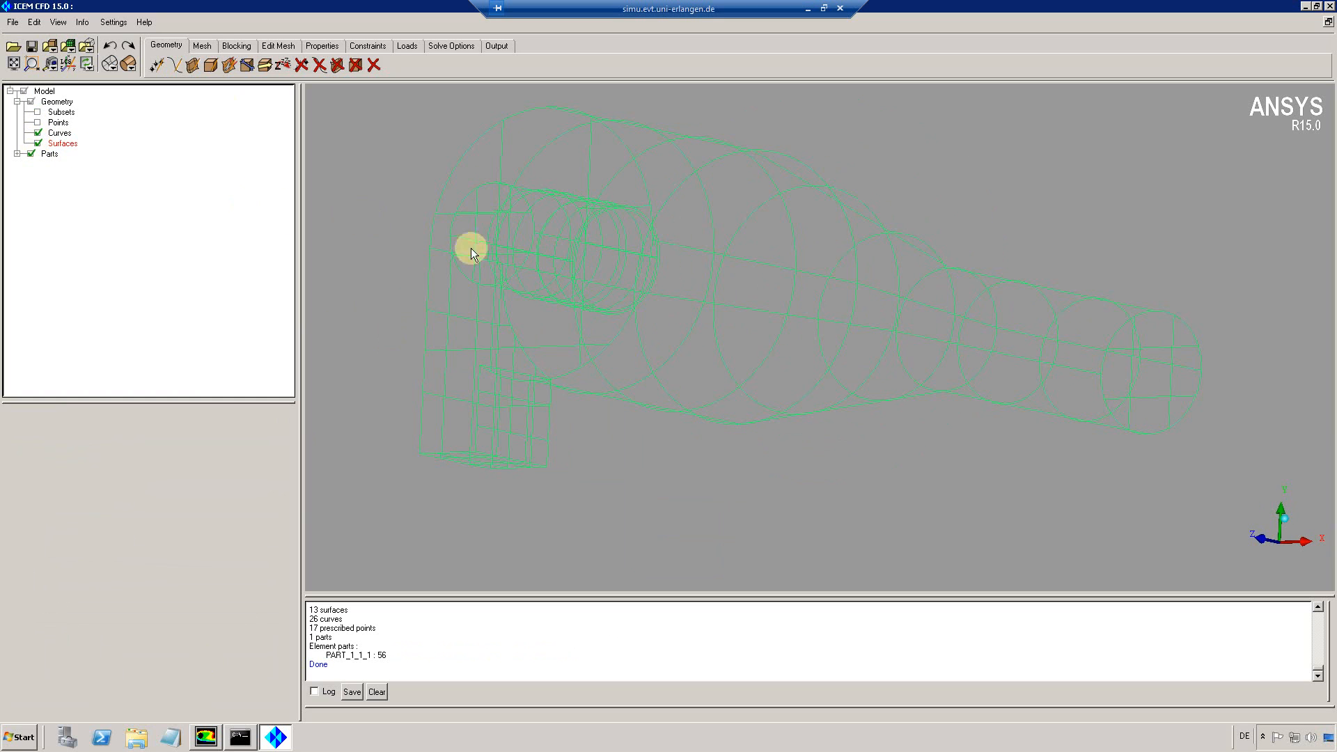
{"action": "left_click", "coordinate": [129, 63]}
{"action": "left_click_drag", "start_coordinate": [562, 252], "coordinate": [638, 234]}
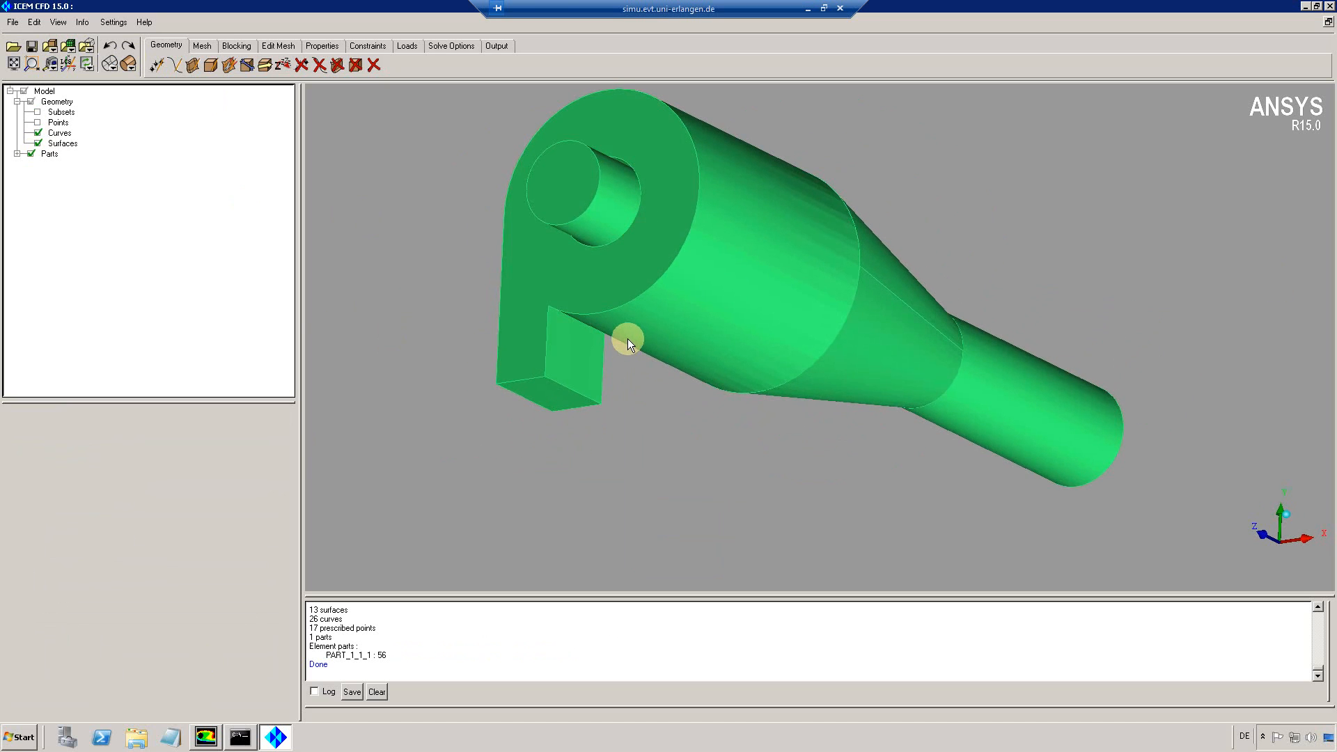
{"action": "middle_click_drag", "start_coordinate": [738, 363], "coordinate": [723, 385]}
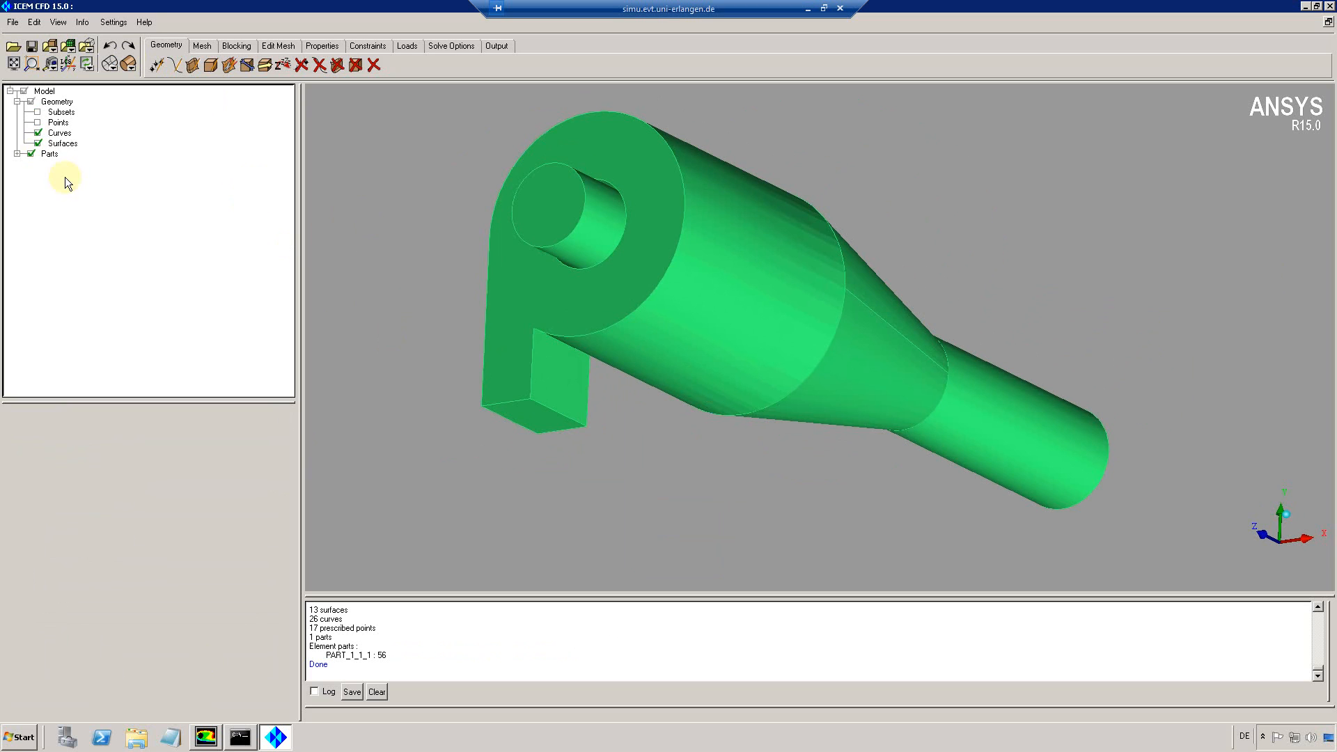
Hide the surfaces and show the geometry points together with the curves
{"action": "left_click", "coordinate": [37, 143]}
{"action": "left_click", "coordinate": [37, 122]}
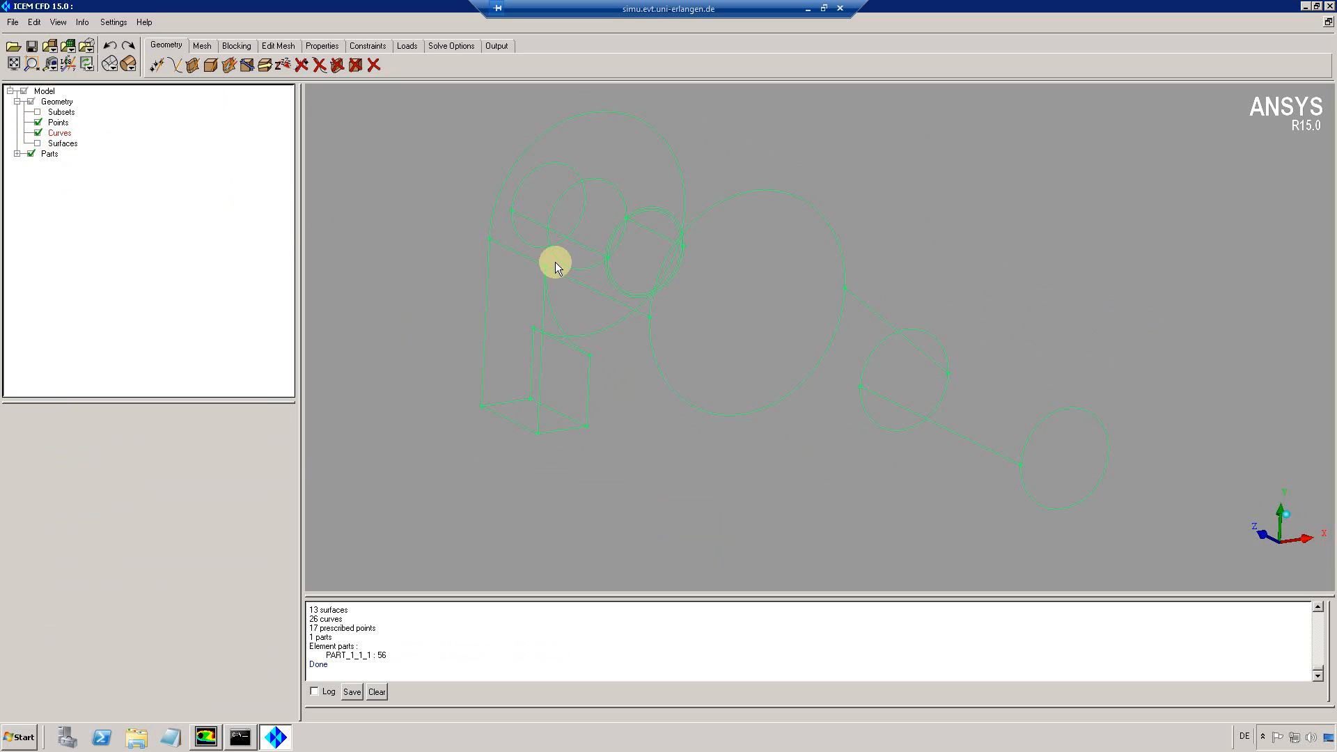
{"action": "left_click_drag", "start_coordinate": [599, 240], "coordinate": [599, 227]}
Create points at curve parameters 0.25, 0.5 and 0.75 on the middle inner-tube circle, EDGE16
{"action": "left_click", "coordinate": [54, 68]}
{"action": "left_click", "coordinate": [156, 66]}
{"action": "left_click", "coordinate": [31, 64]}
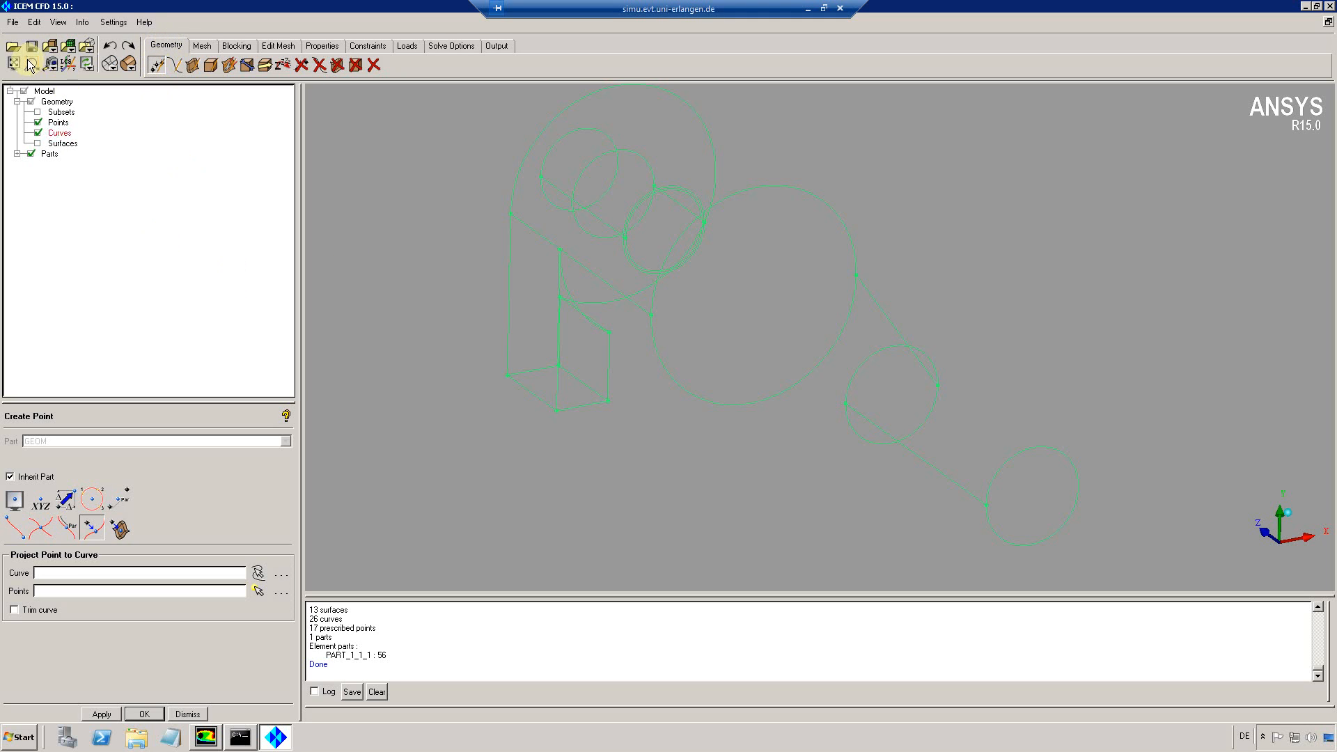
{"action": "left_click_drag", "start_coordinate": [518, 134], "coordinate": [700, 265]}
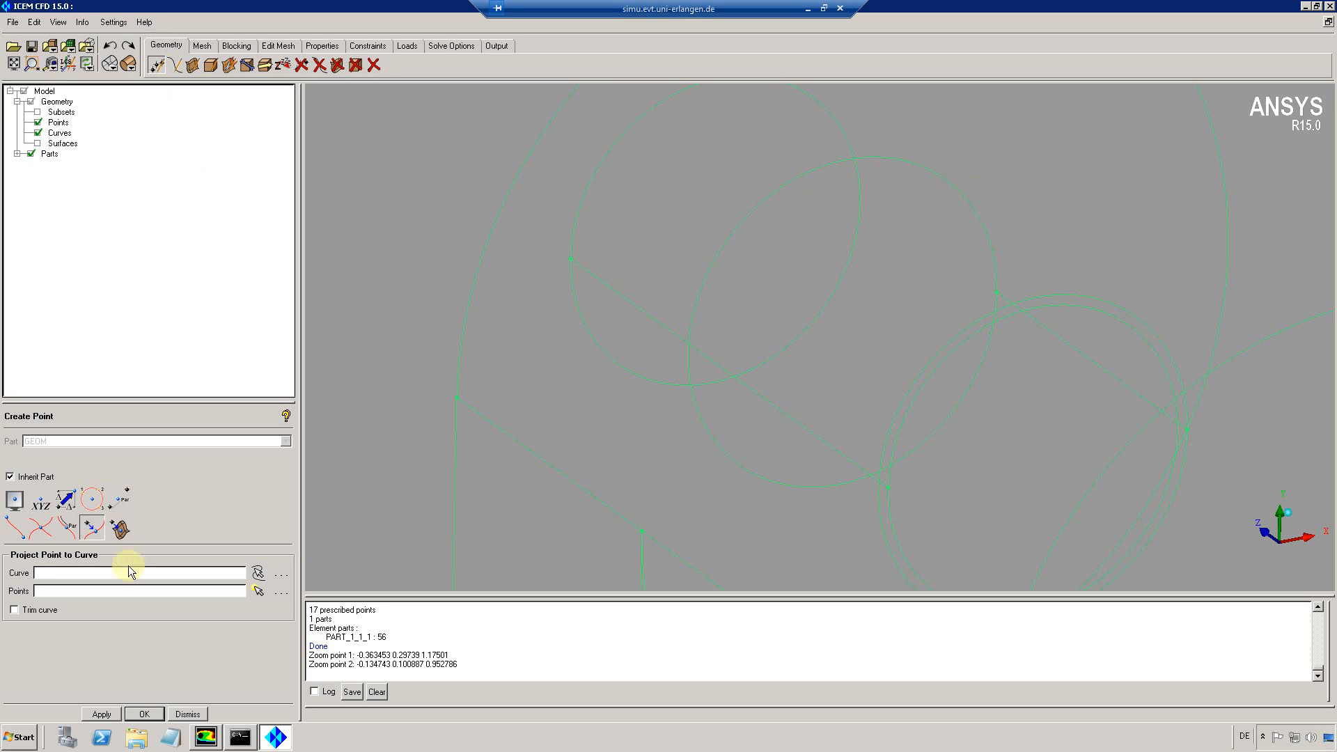
{"action": "left_click", "coordinate": [67, 528]}
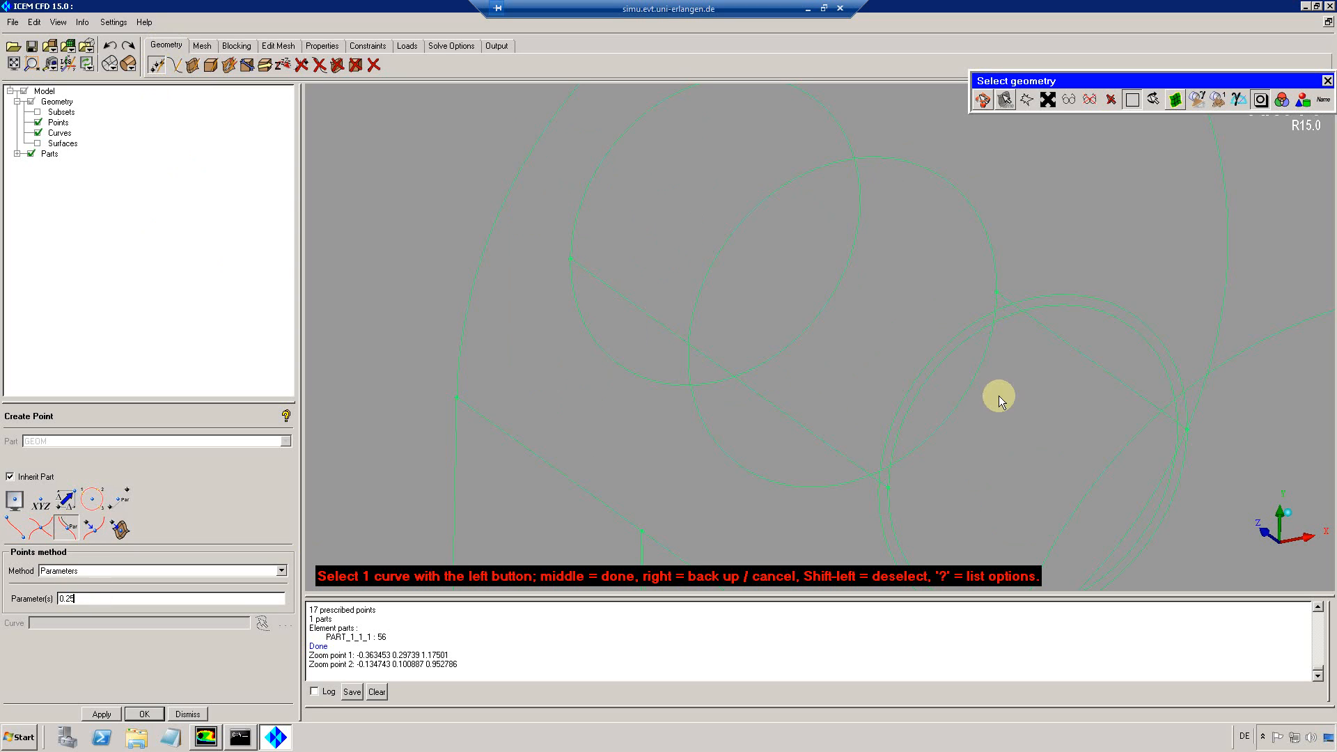
{"action": "left_click", "coordinate": [932, 434]}
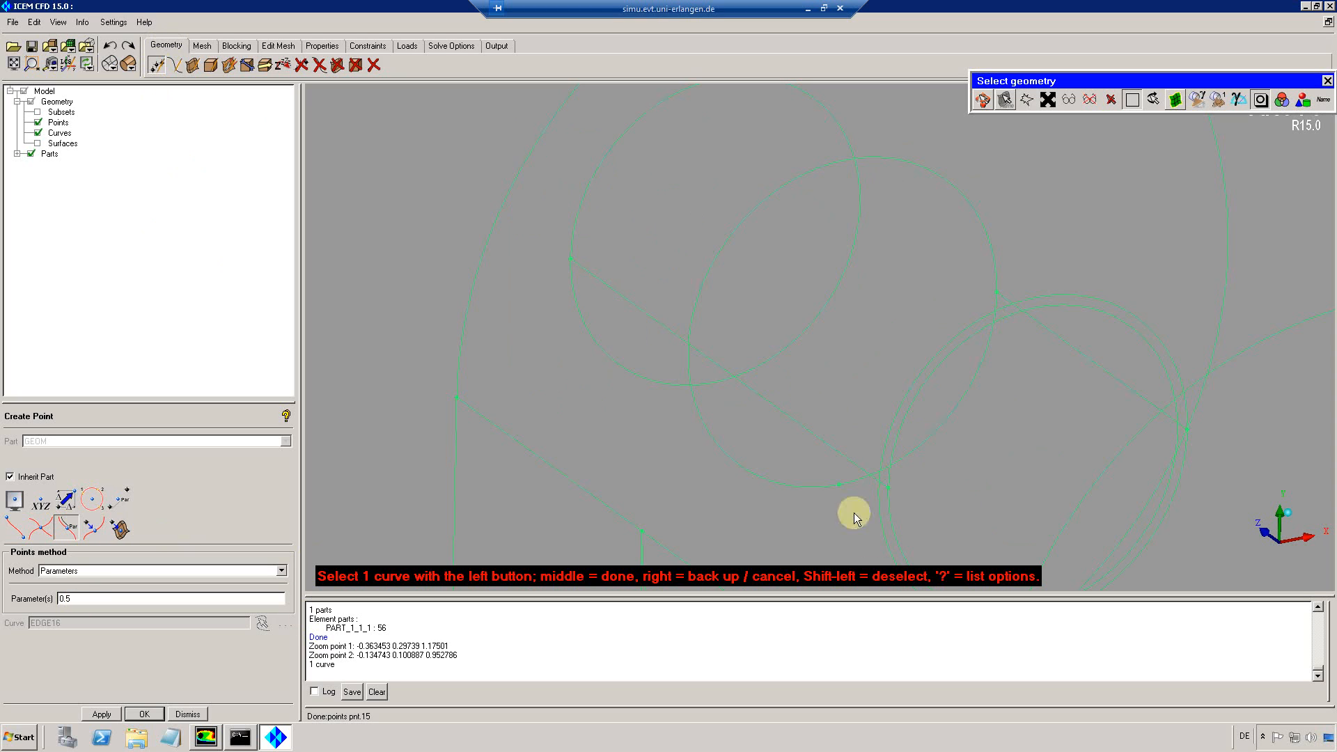
{"action": "left_click", "coordinate": [932, 435]}
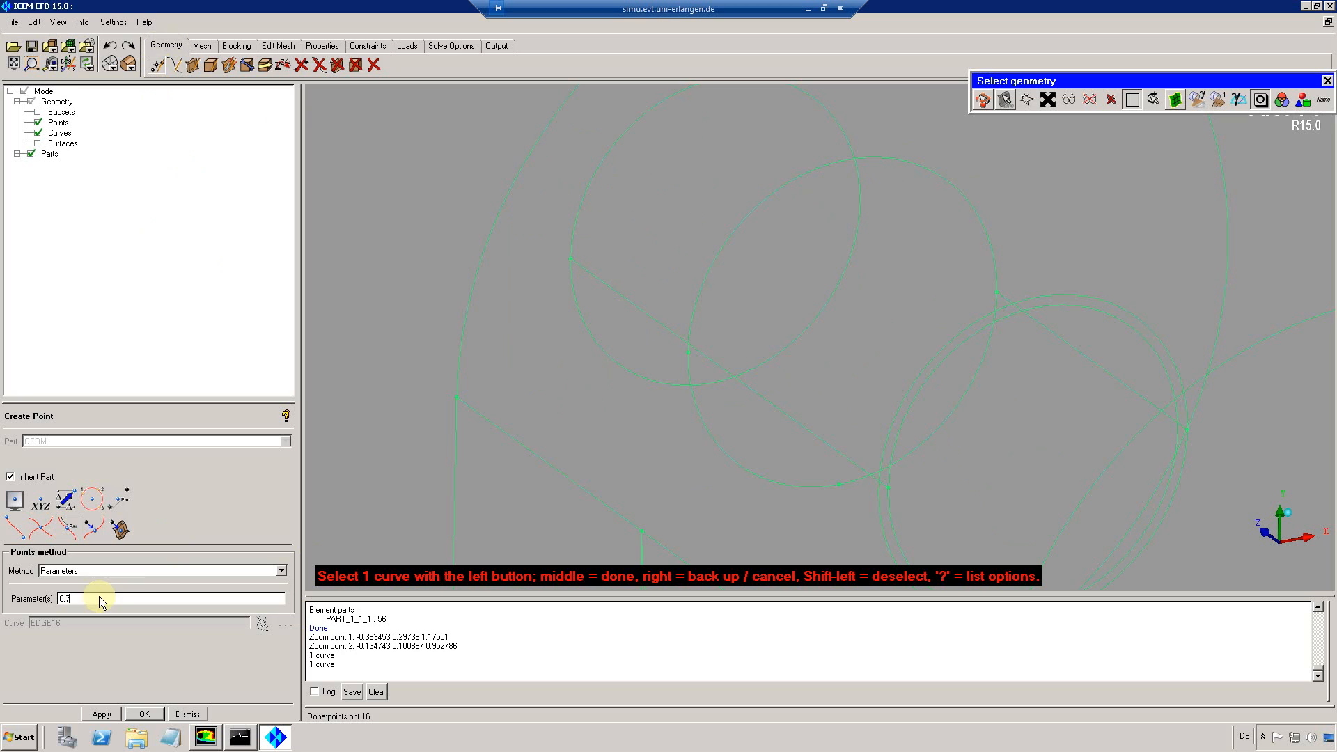
{"action": "left_click", "coordinate": [957, 407]}
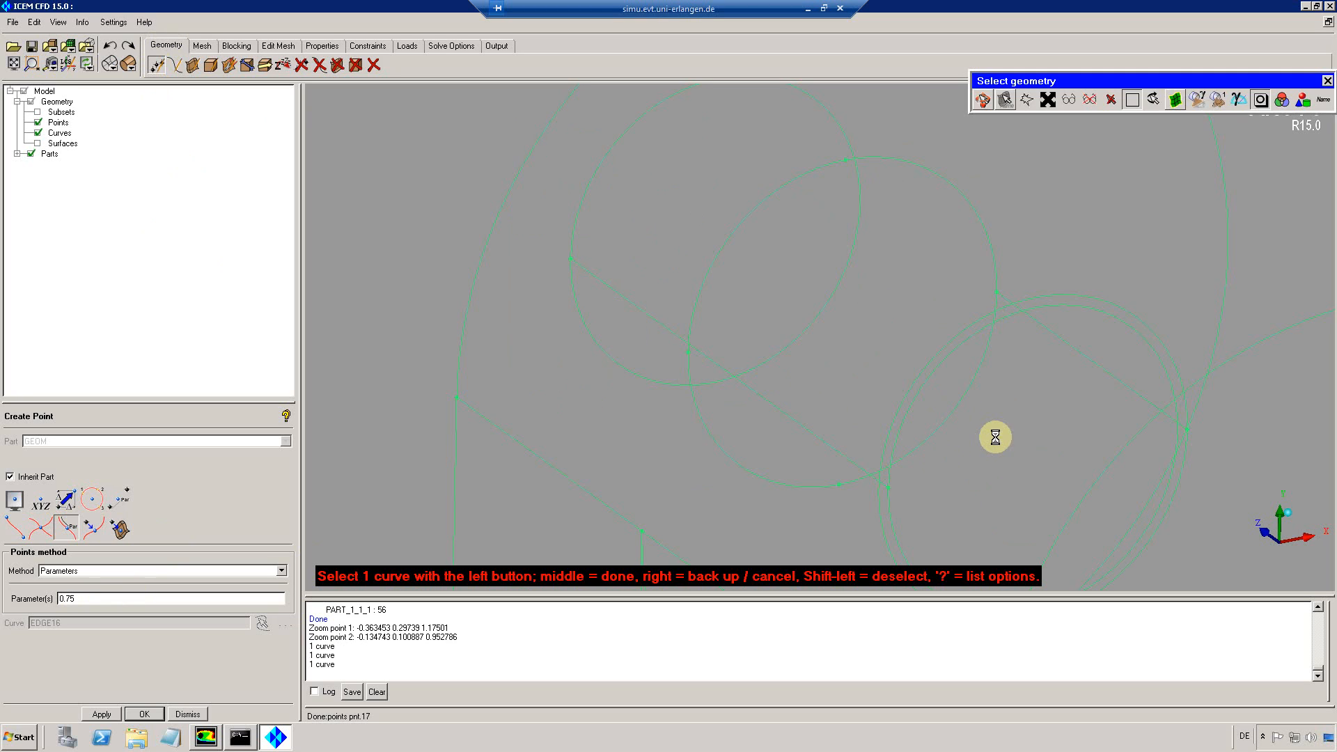
{"action": "middle_click", "coordinate": [995, 437]}
Create the circle's centre point at parameter 0.5 between its opposite upper and lower points
{"action": "left_click", "coordinate": [118, 500]}
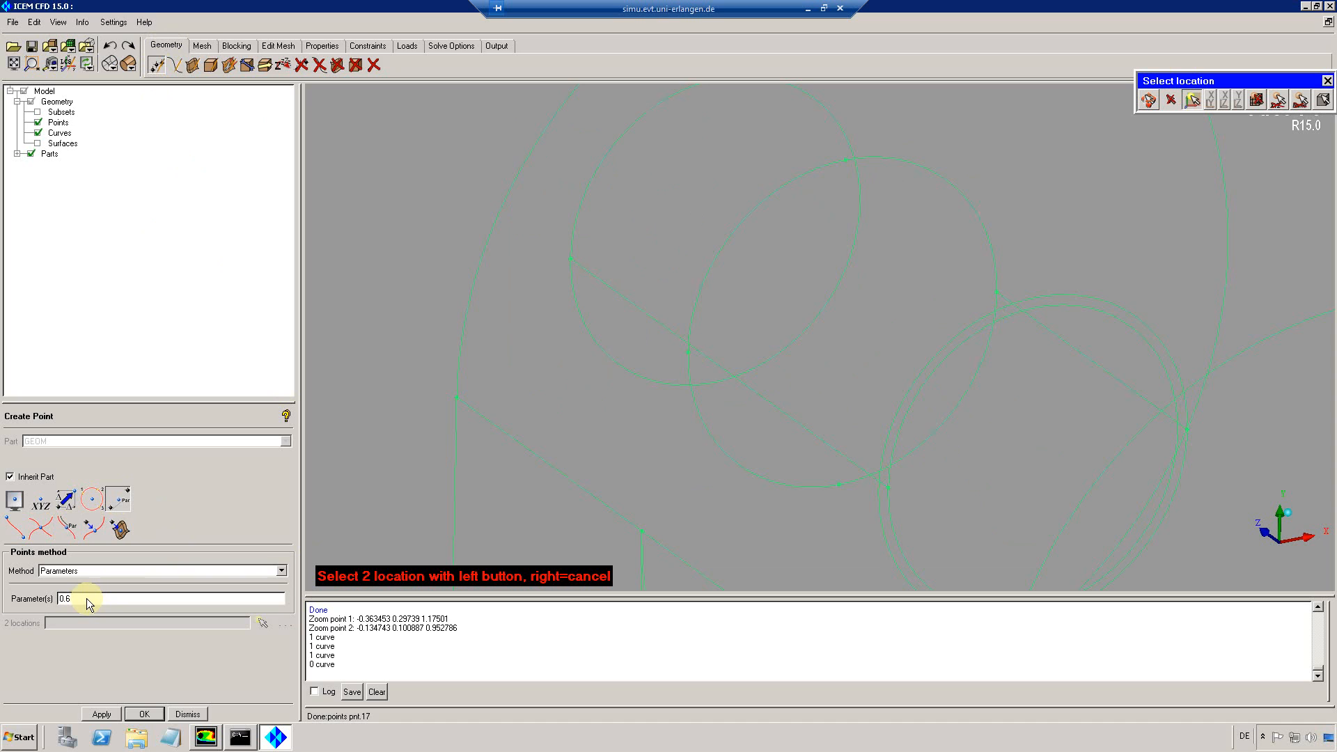
{"action": "left_click", "coordinate": [839, 486]}
{"action": "left_click", "coordinate": [845, 150]}
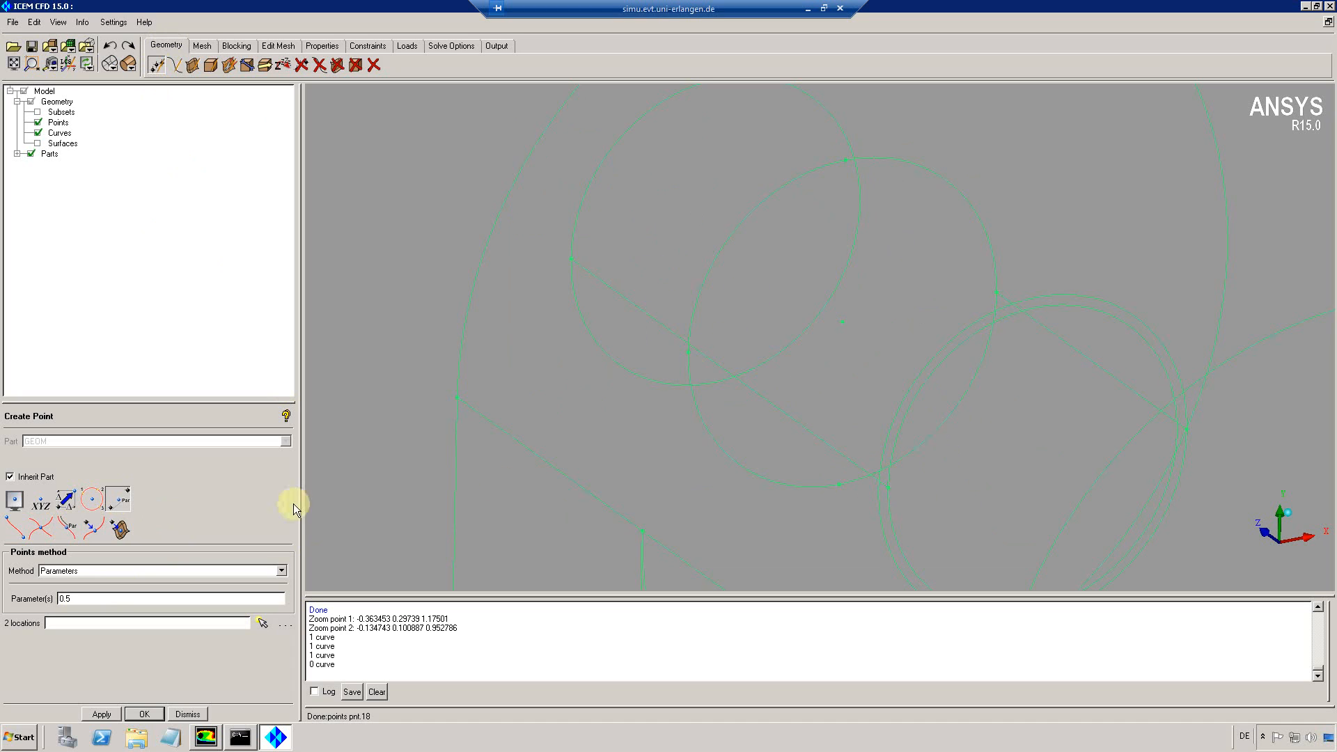
Create a point offset from the base point on the end ring's inner circle by DX 0, DY 0 and DZ +0.18
{"action": "left_click", "coordinate": [66, 500]}
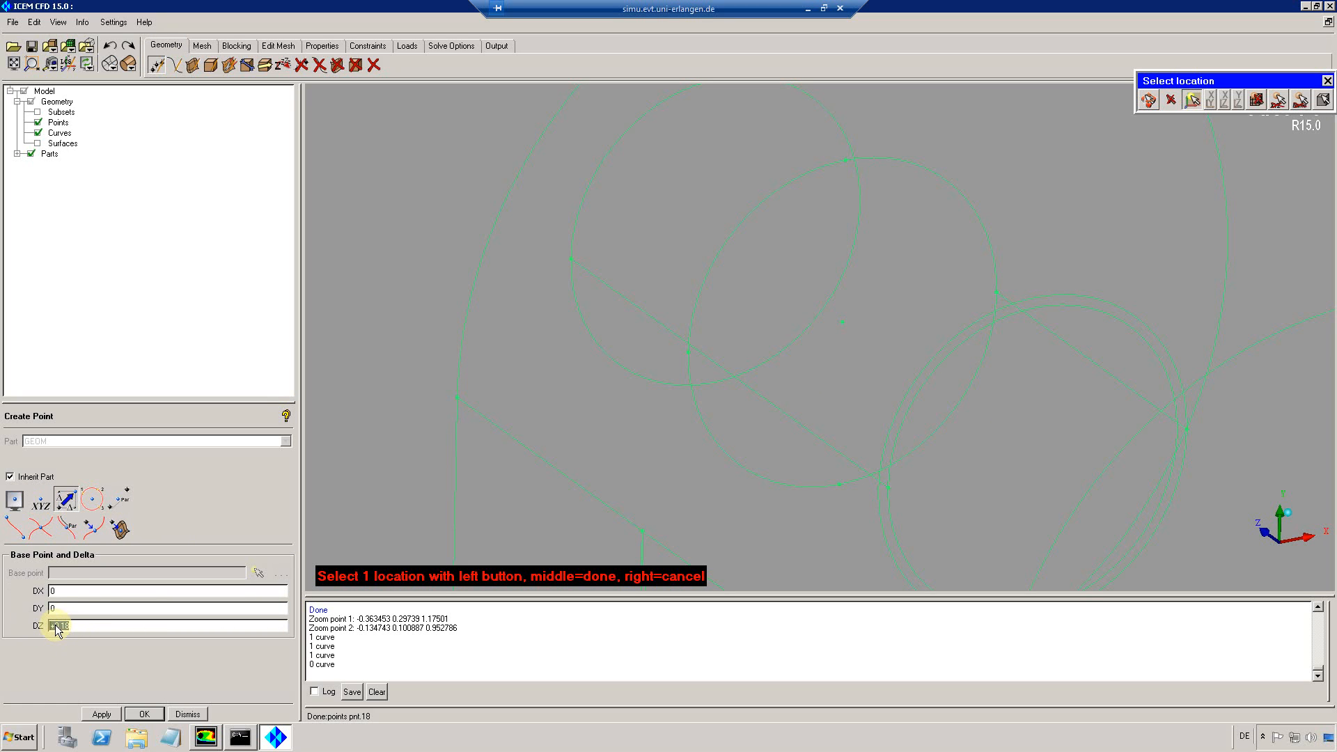
{"action": "left_click_drag", "start_coordinate": [58, 631], "coordinate": [62, 633]}
{"action": "left_click", "coordinate": [890, 486]}
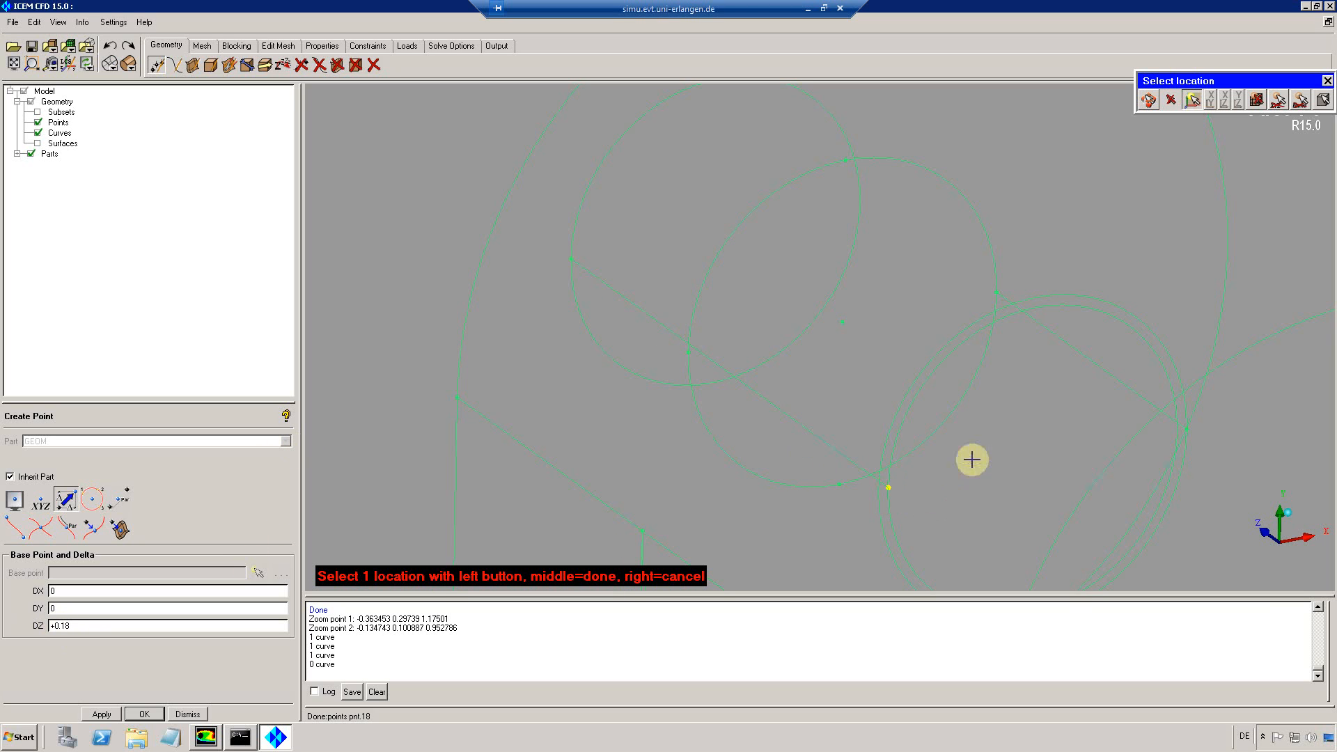
{"action": "middle_click", "coordinate": [973, 438]}
{"action": "right_click", "coordinate": [702, 345]}
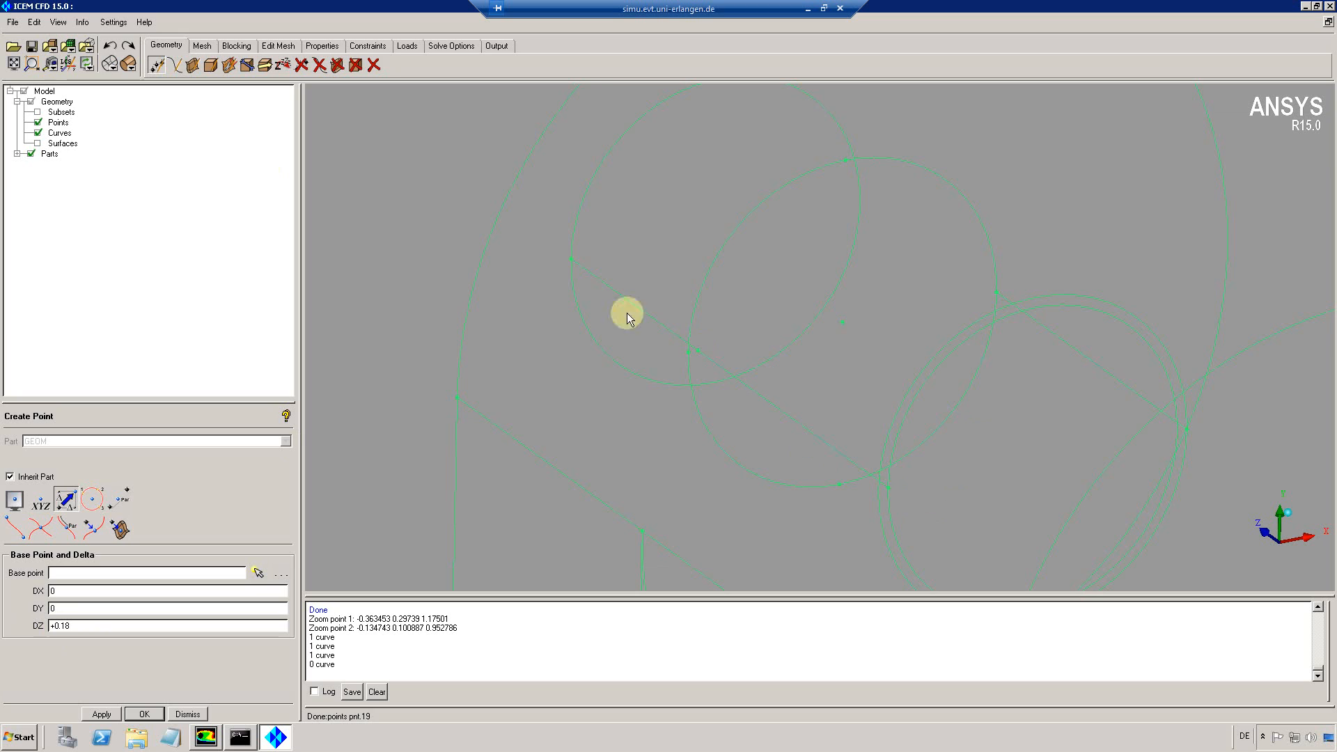
Create a full inner circle from 0 to 360 degrees using the centre point, the offset point and the upper circle point
{"action": "left_click", "coordinate": [175, 65]}
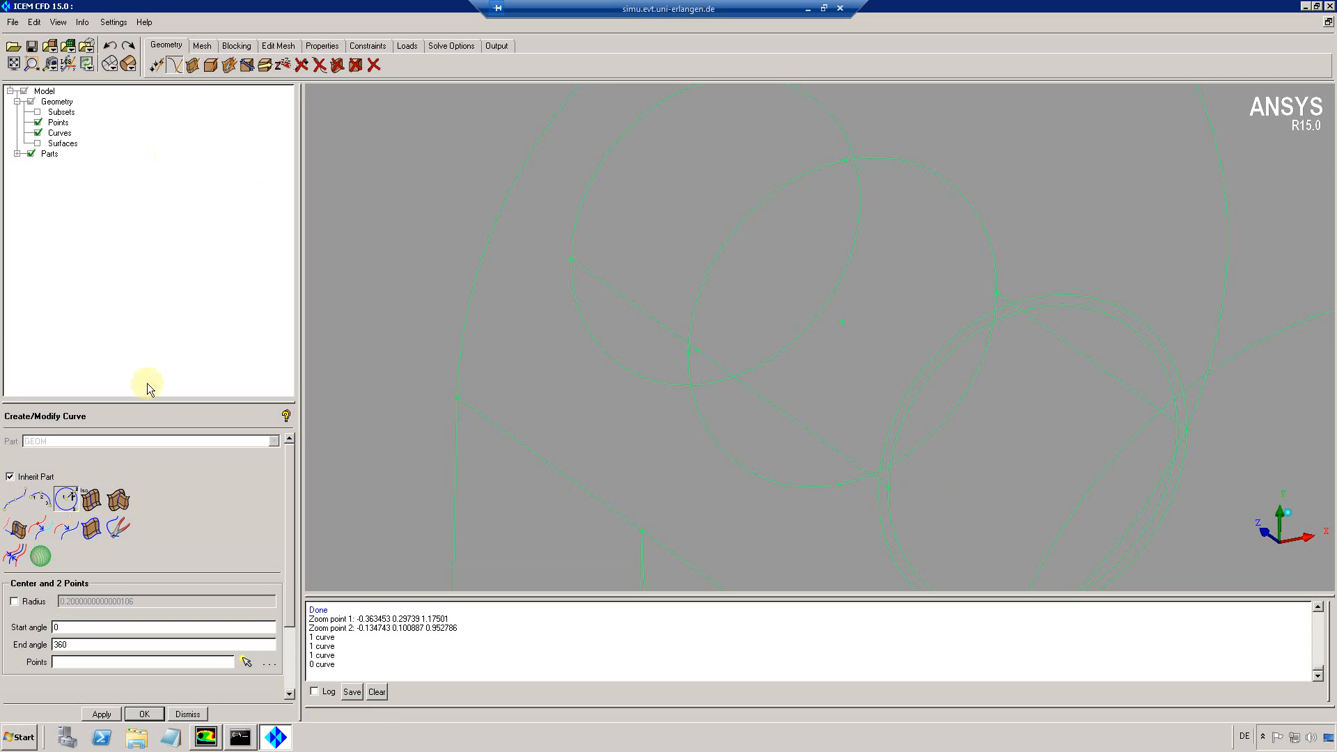
{"action": "left_click", "coordinate": [65, 502]}
{"action": "left_click", "coordinate": [842, 323]}
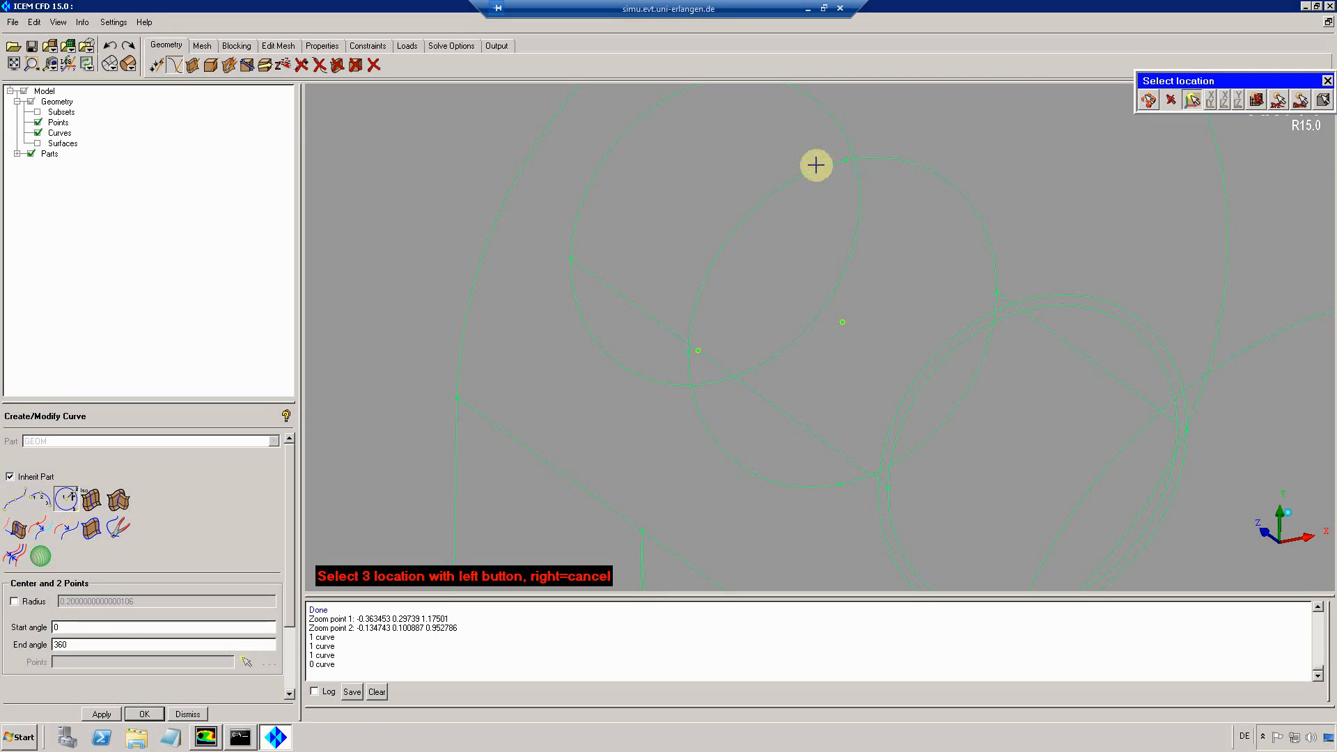
{"action": "left_click", "coordinate": [845, 161]}
{"action": "right_click", "coordinate": [911, 289]}
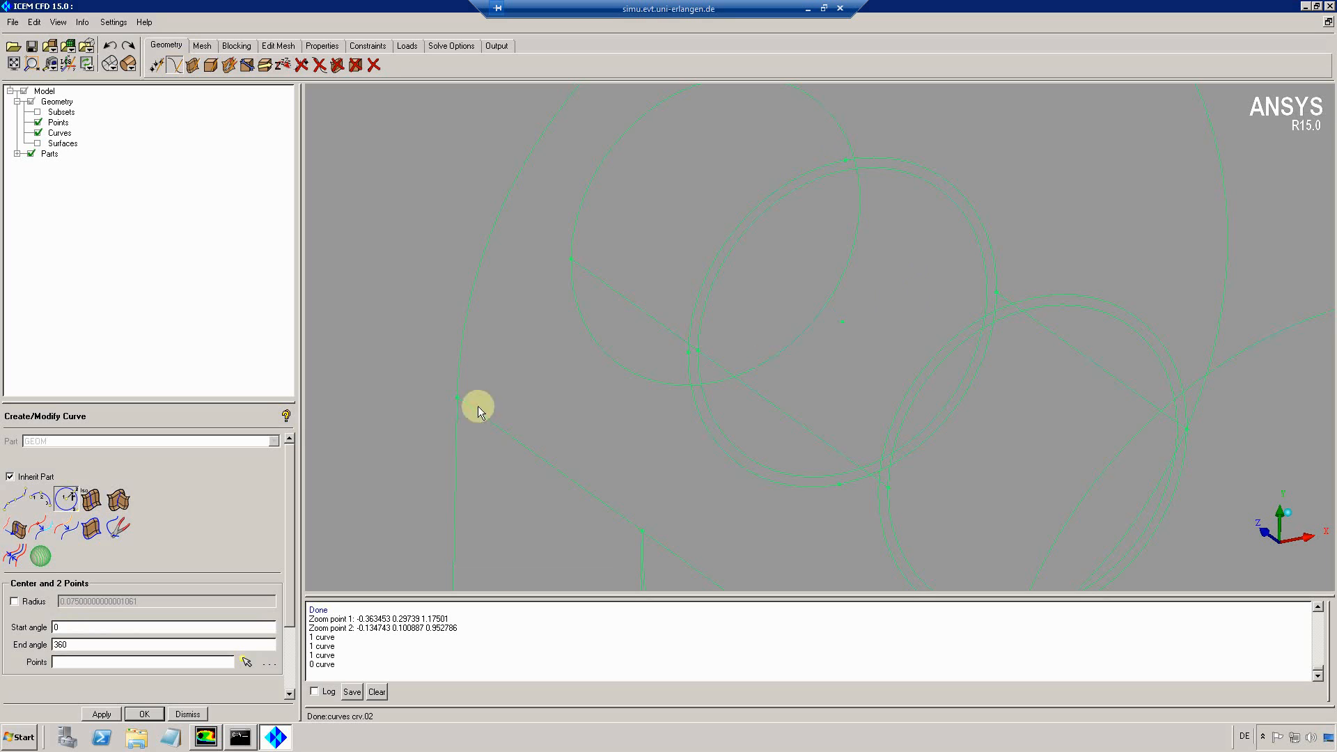
Project the three remaining points of the outer tube circle onto the new inner circle
{"action": "left_click", "coordinate": [157, 64]}
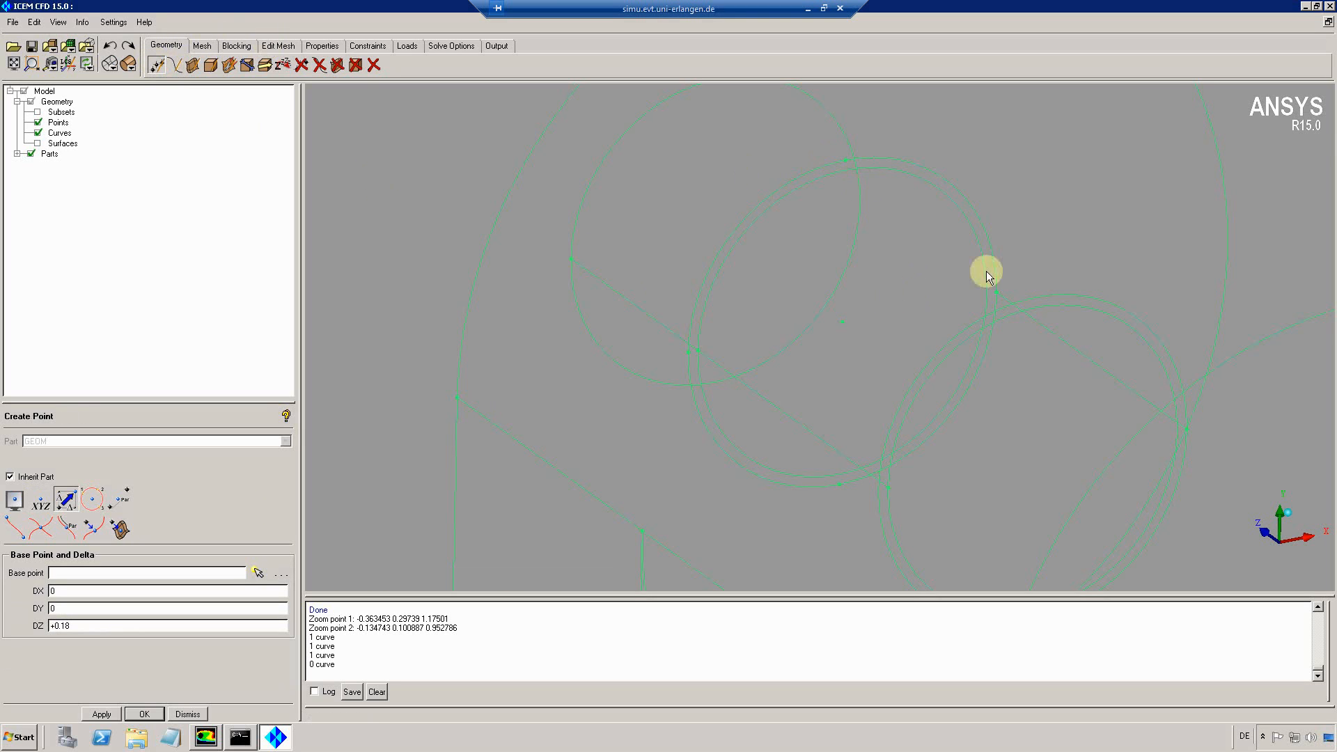
{"action": "left_click", "coordinate": [92, 528]}
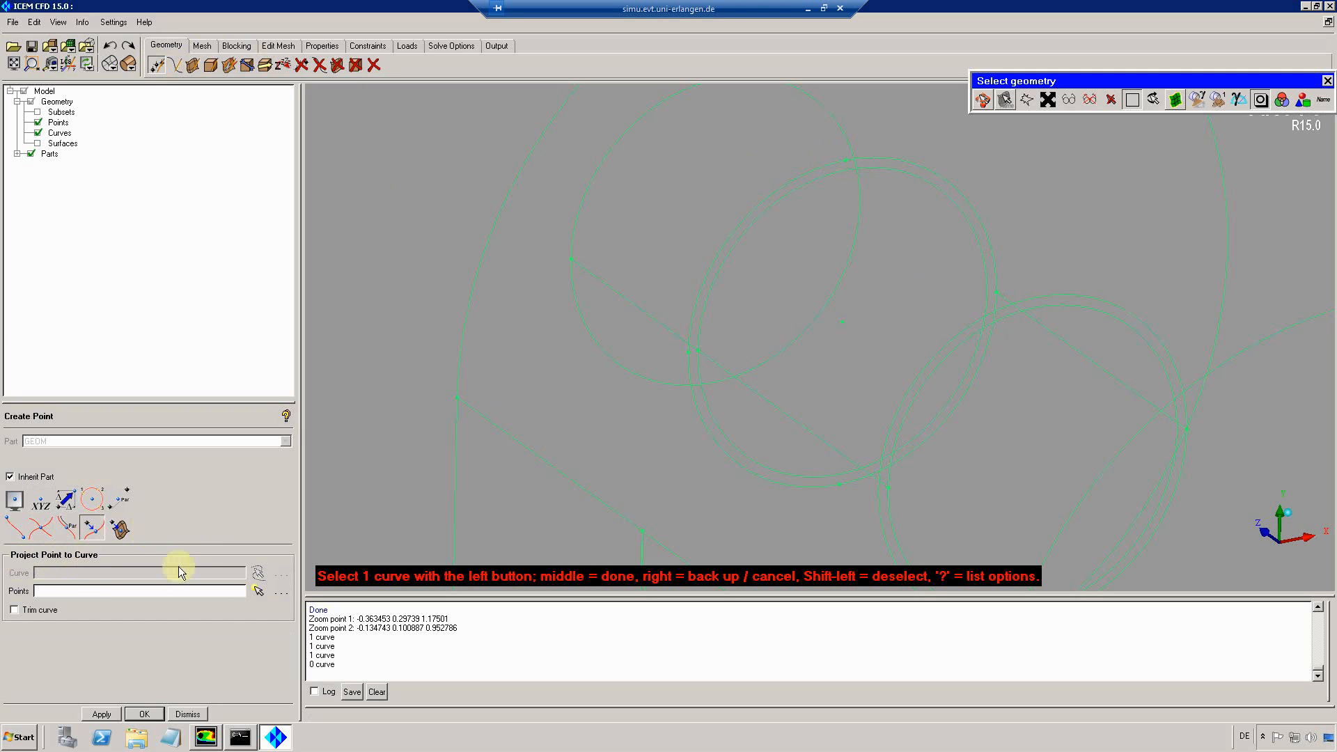
{"action": "left_click", "coordinate": [901, 175]}
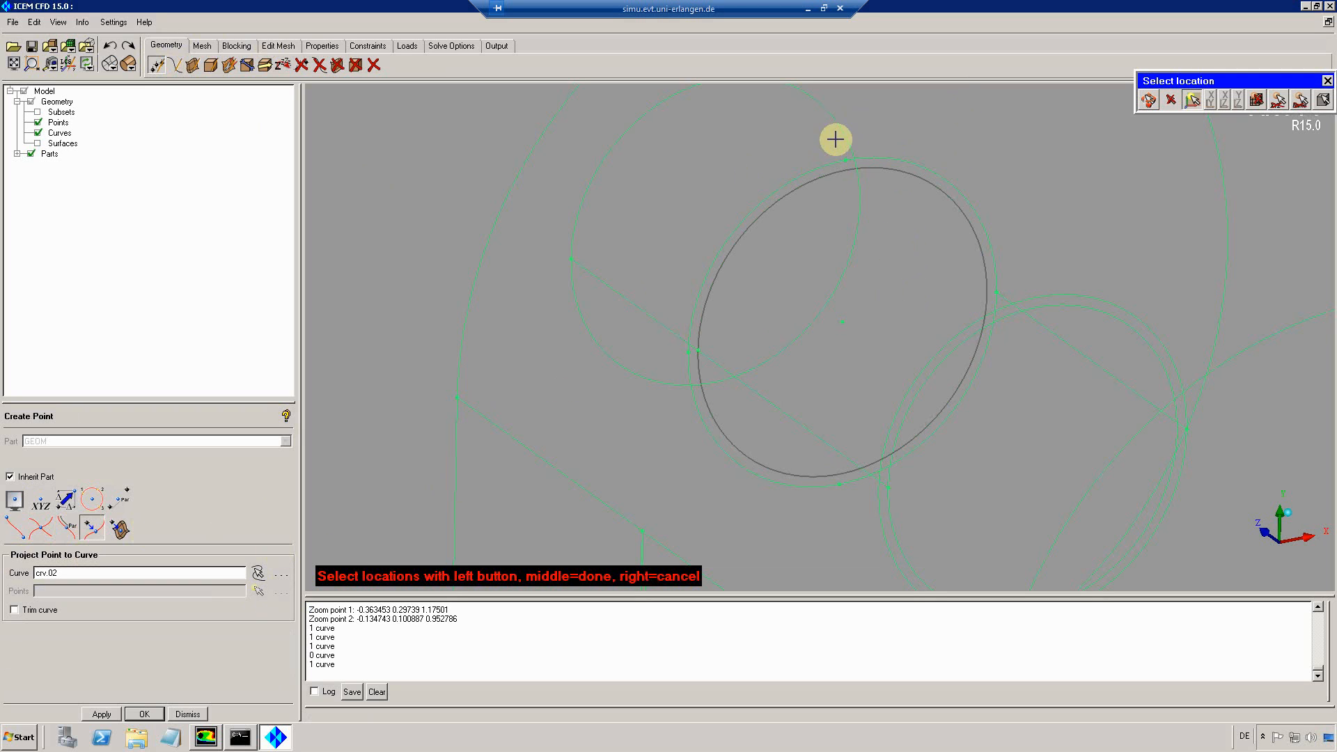
{"action": "left_click", "coordinate": [847, 160]}
{"action": "left_click", "coordinate": [996, 291]}
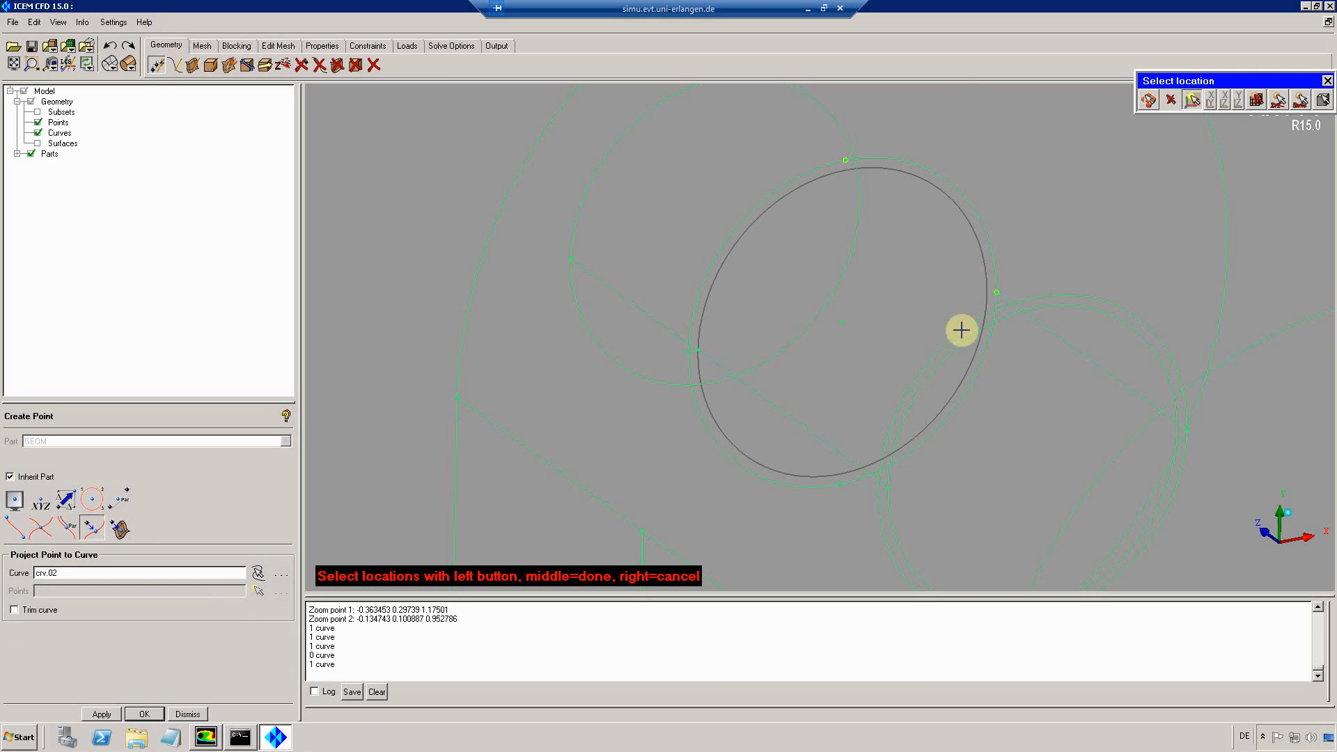
{"action": "left_click", "coordinate": [832, 486]}
{"action": "middle_click", "coordinate": [875, 323]}
{"action": "middle_click", "coordinate": [887, 292]}
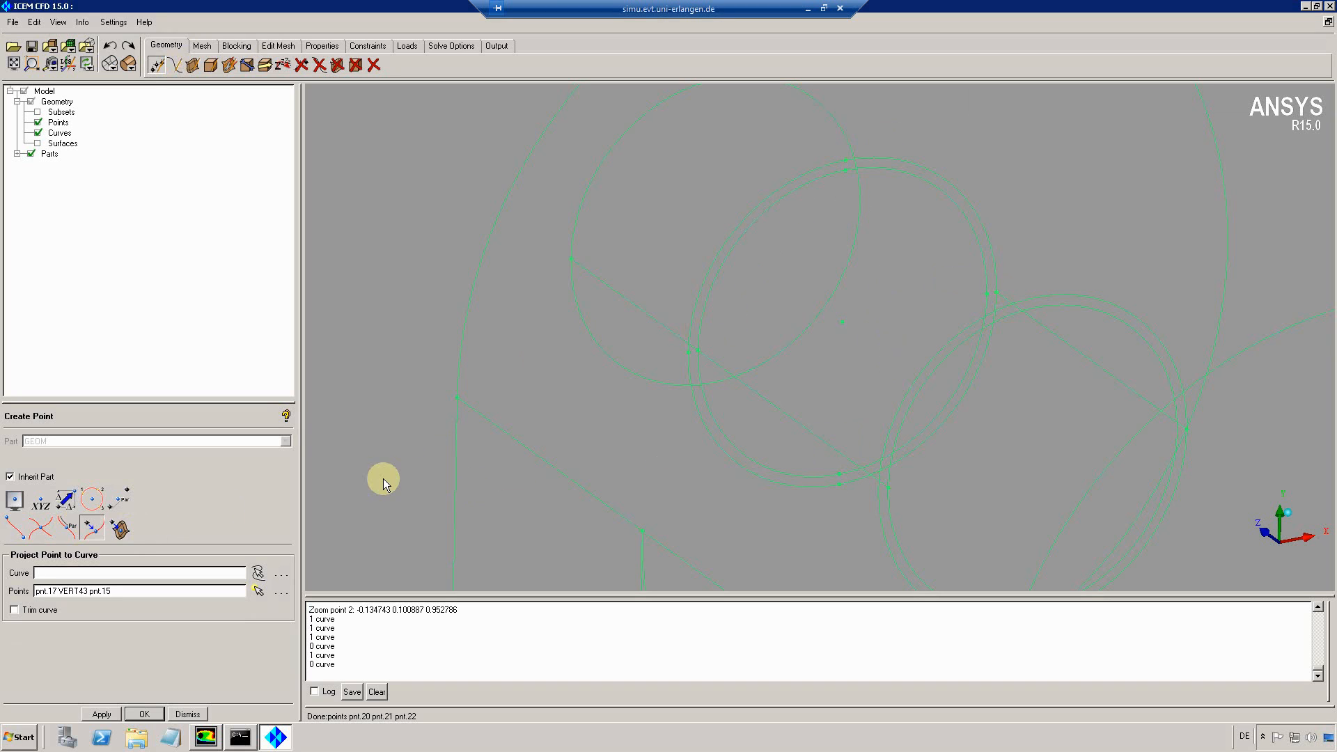
Create four points at parameter 0.6 between the centre point and each of the inner circle's points
{"action": "left_click", "coordinate": [118, 499]}
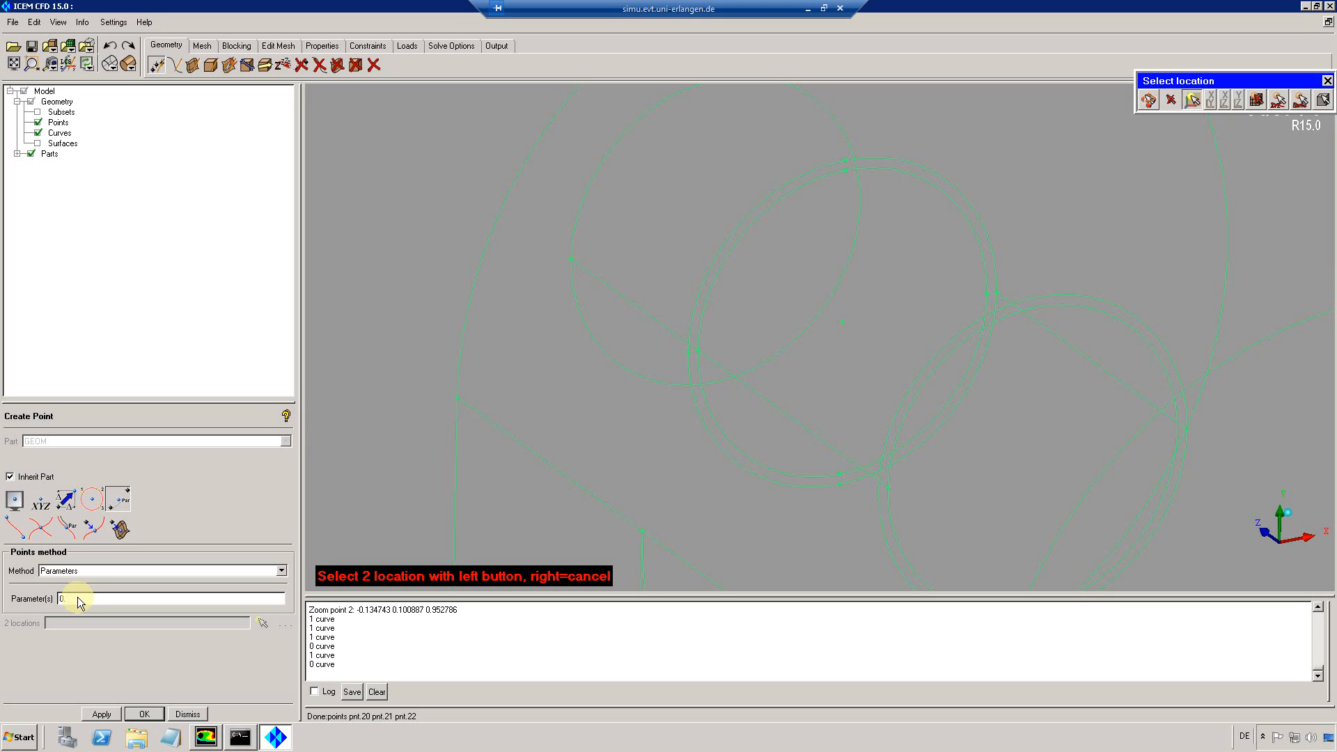
{"action": "left_click", "coordinate": [843, 321]}
{"action": "left_click", "coordinate": [849, 171]}
{"action": "left_click", "coordinate": [840, 320]}
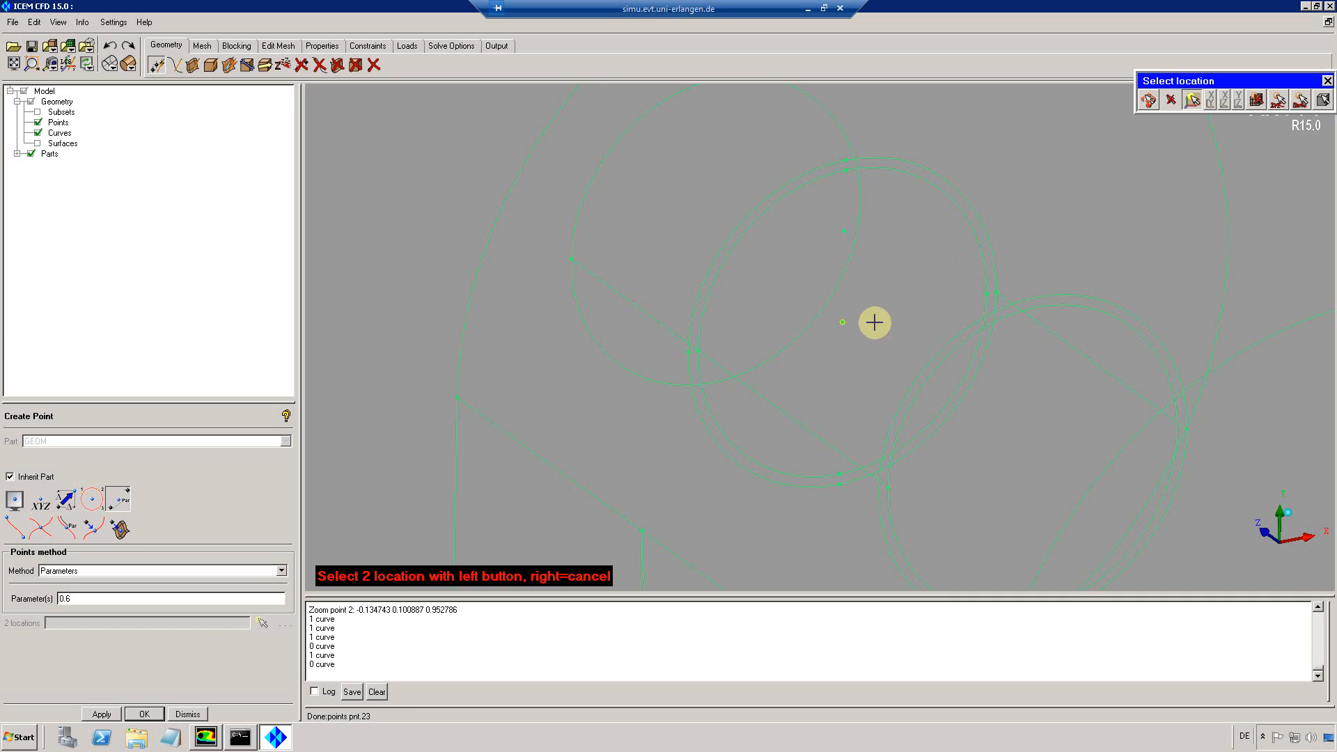
{"action": "left_click", "coordinate": [987, 293]}
{"action": "left_click", "coordinate": [835, 451]}
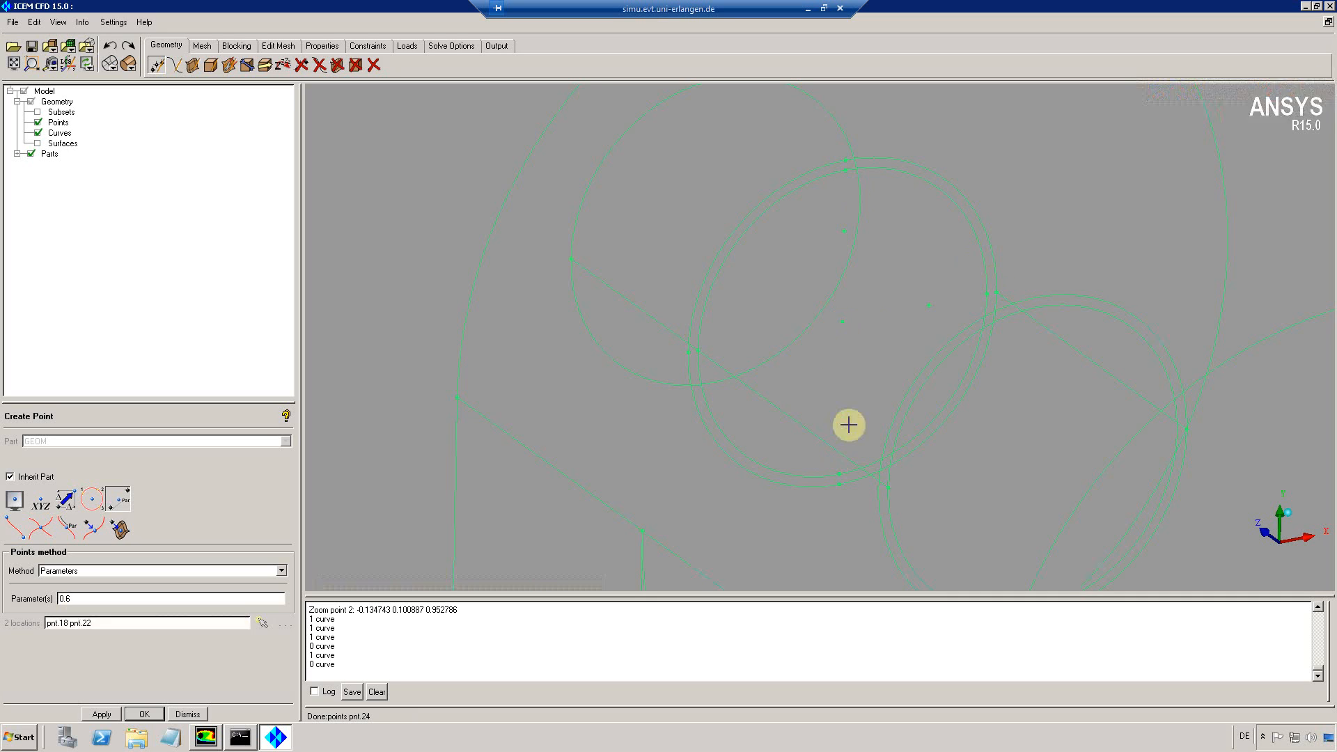
{"action": "right_click", "coordinate": [805, 323]}
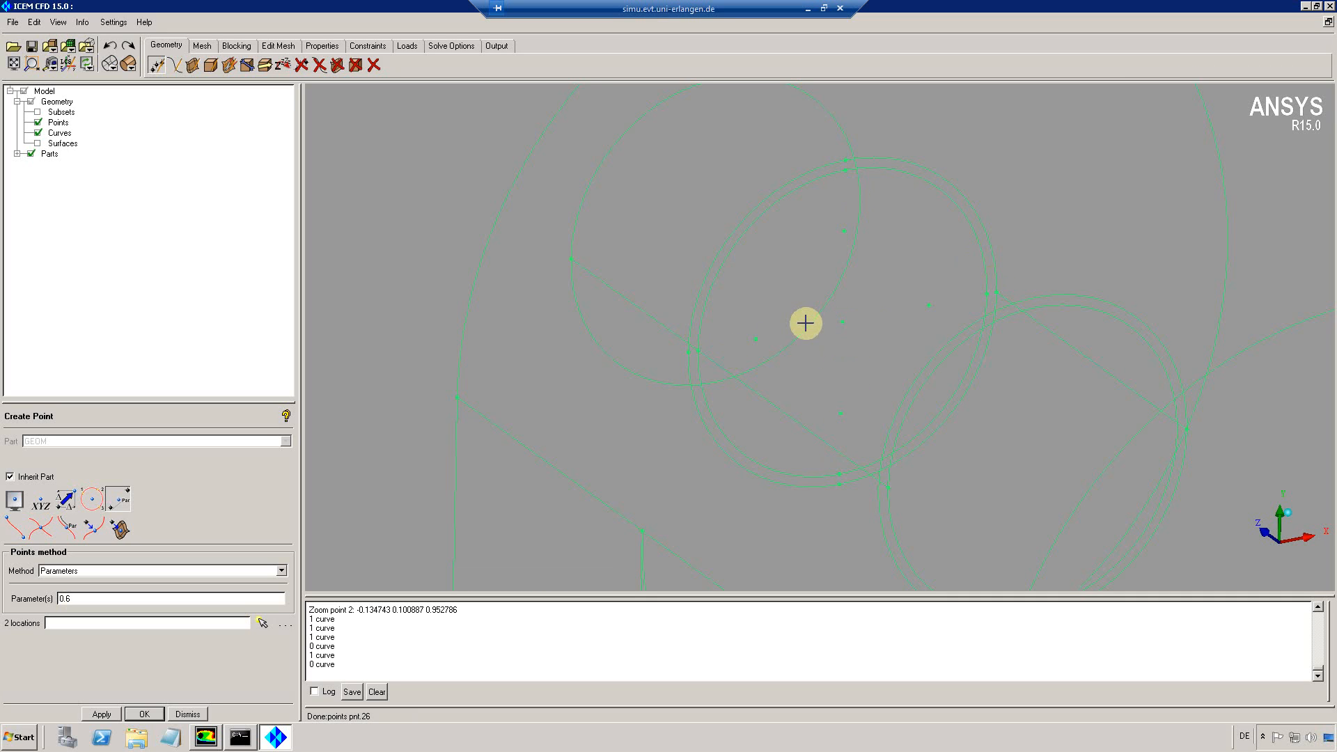
Delete the large outer arc of the cyclone body around the inner-tube circles
{"action": "left_click", "coordinate": [11, 61]}
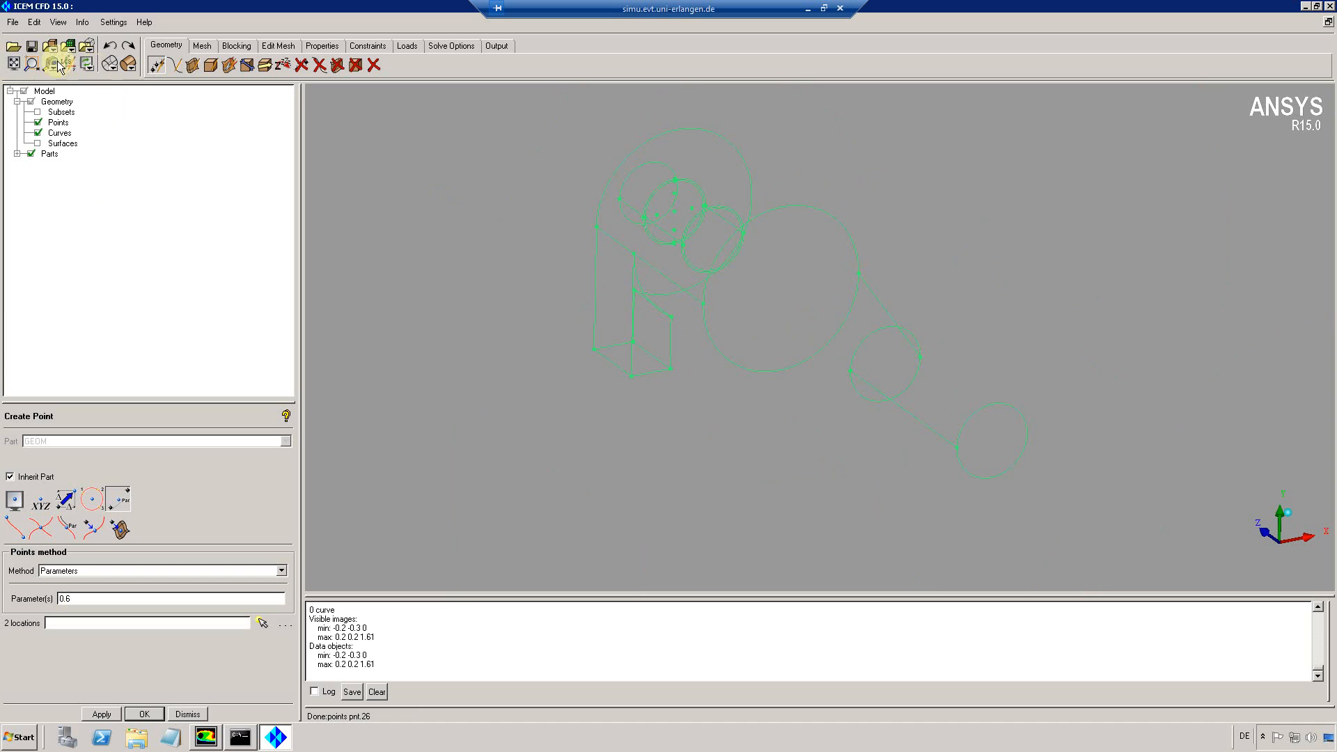
{"action": "left_click", "coordinate": [32, 63]}
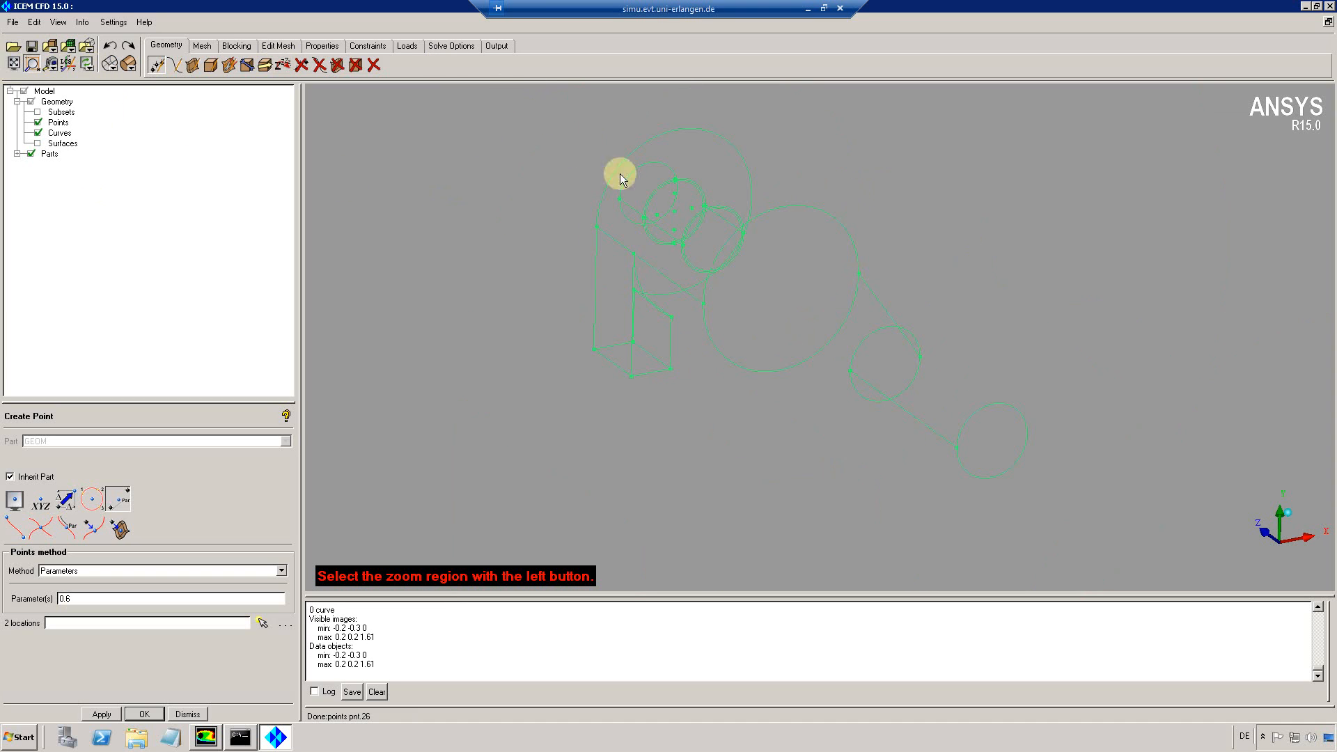
{"action": "left_click_drag", "start_coordinate": [770, 309], "coordinate": [759, 298]}
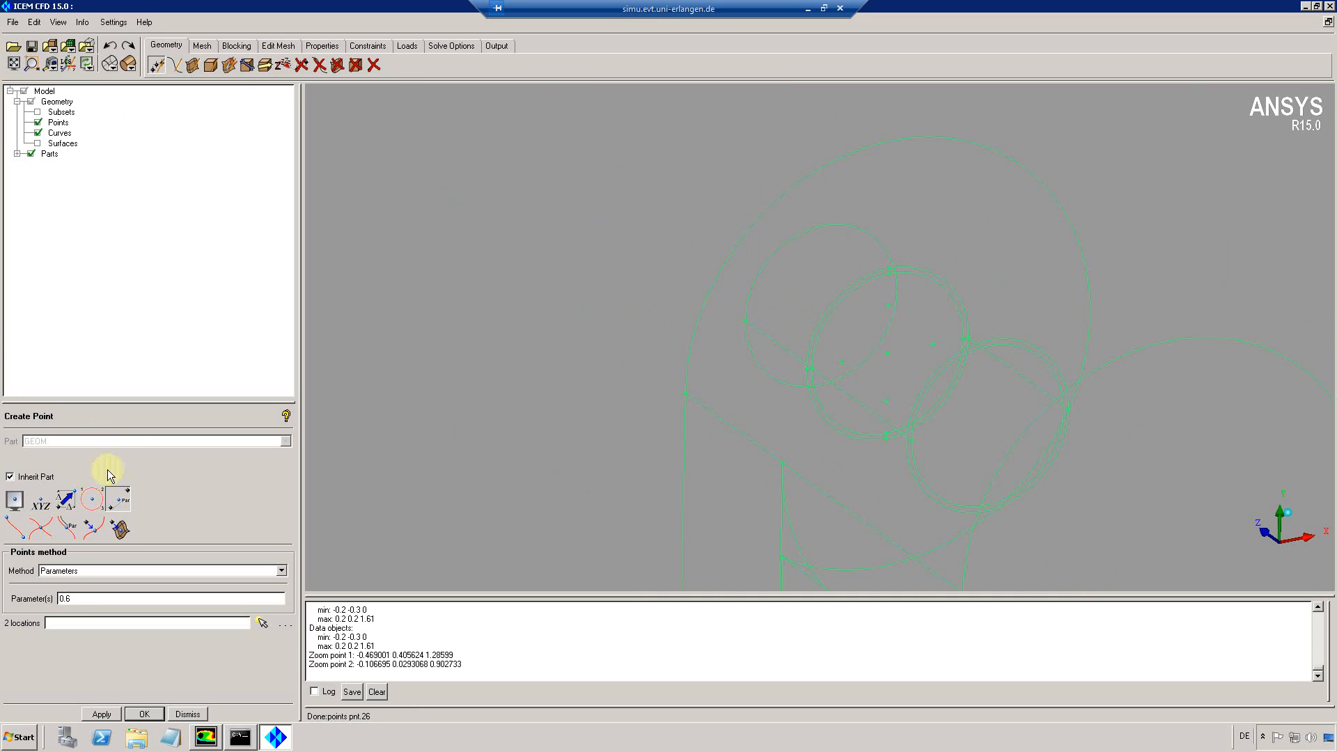
{"action": "left_click", "coordinate": [374, 65]}
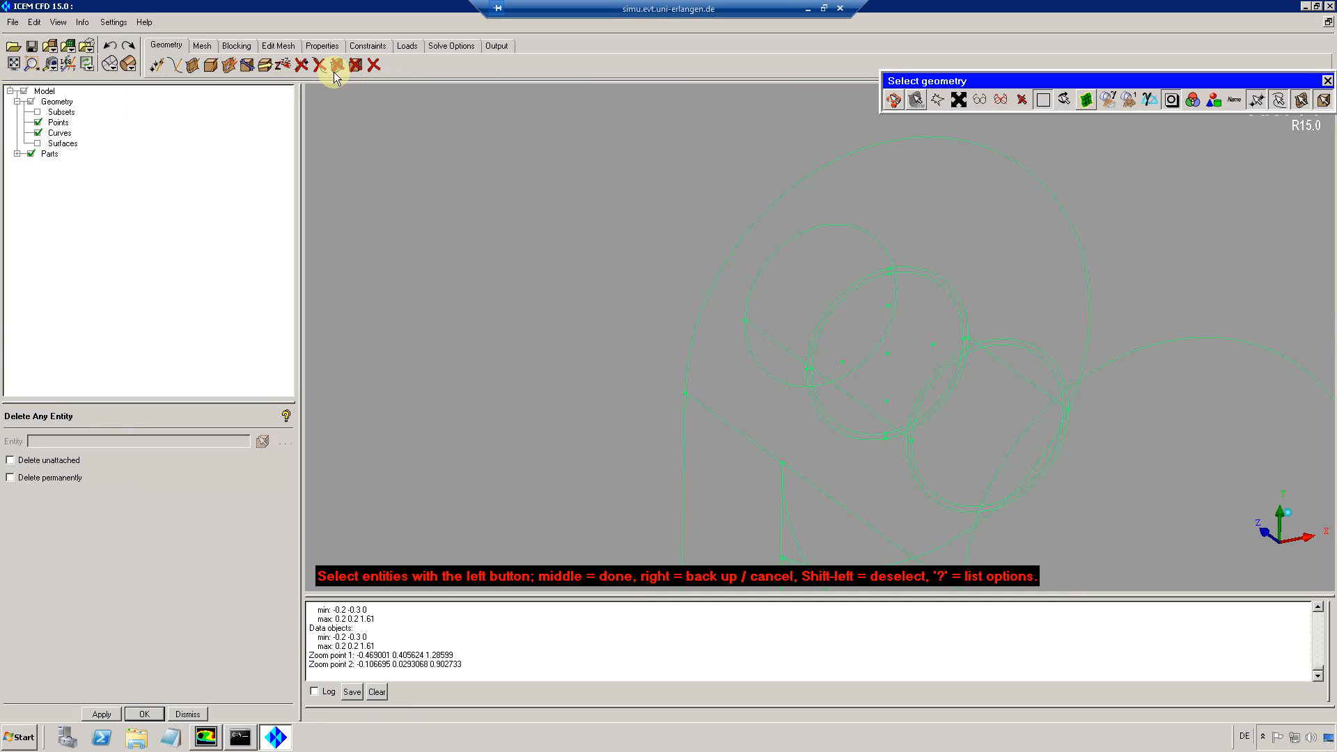
{"action": "middle_click", "coordinate": [840, 149]}
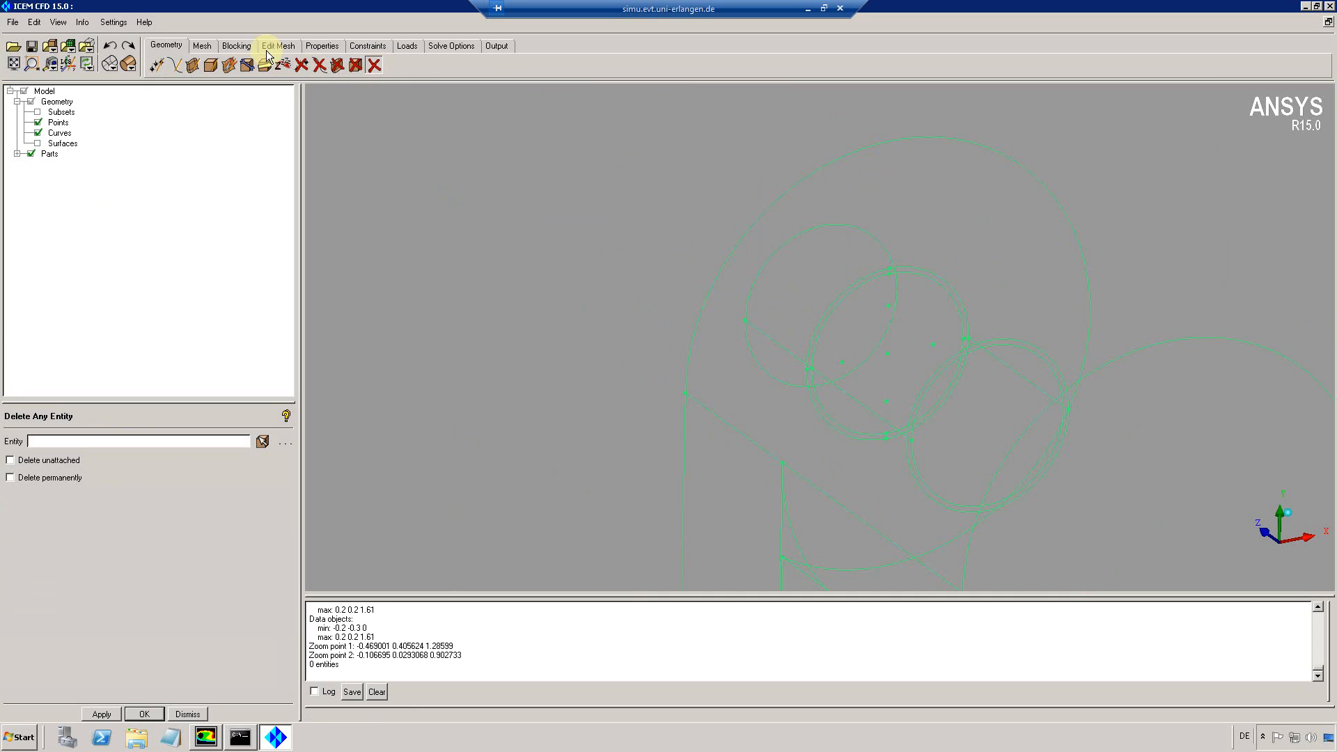
{"action": "left_click", "coordinate": [337, 65]}
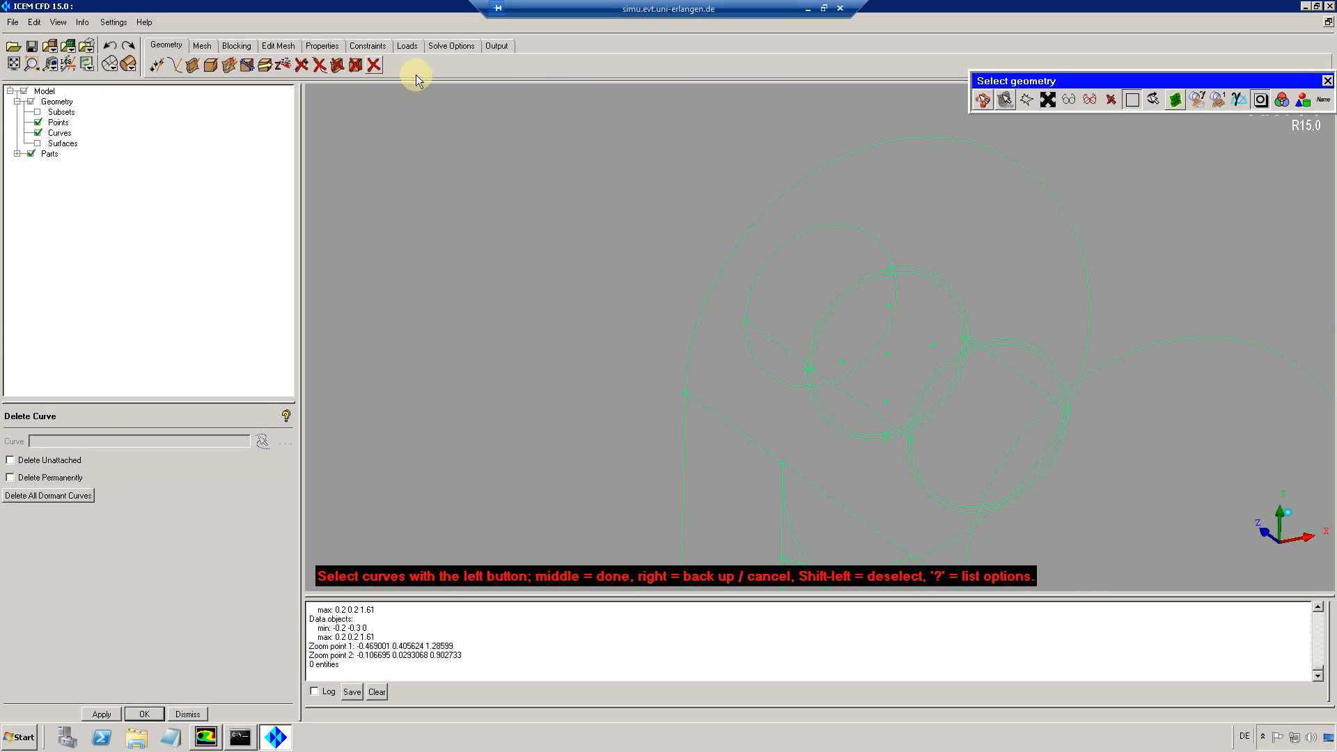
{"action": "left_click", "coordinate": [996, 213]}
{"action": "middle_click", "coordinate": [995, 214]}
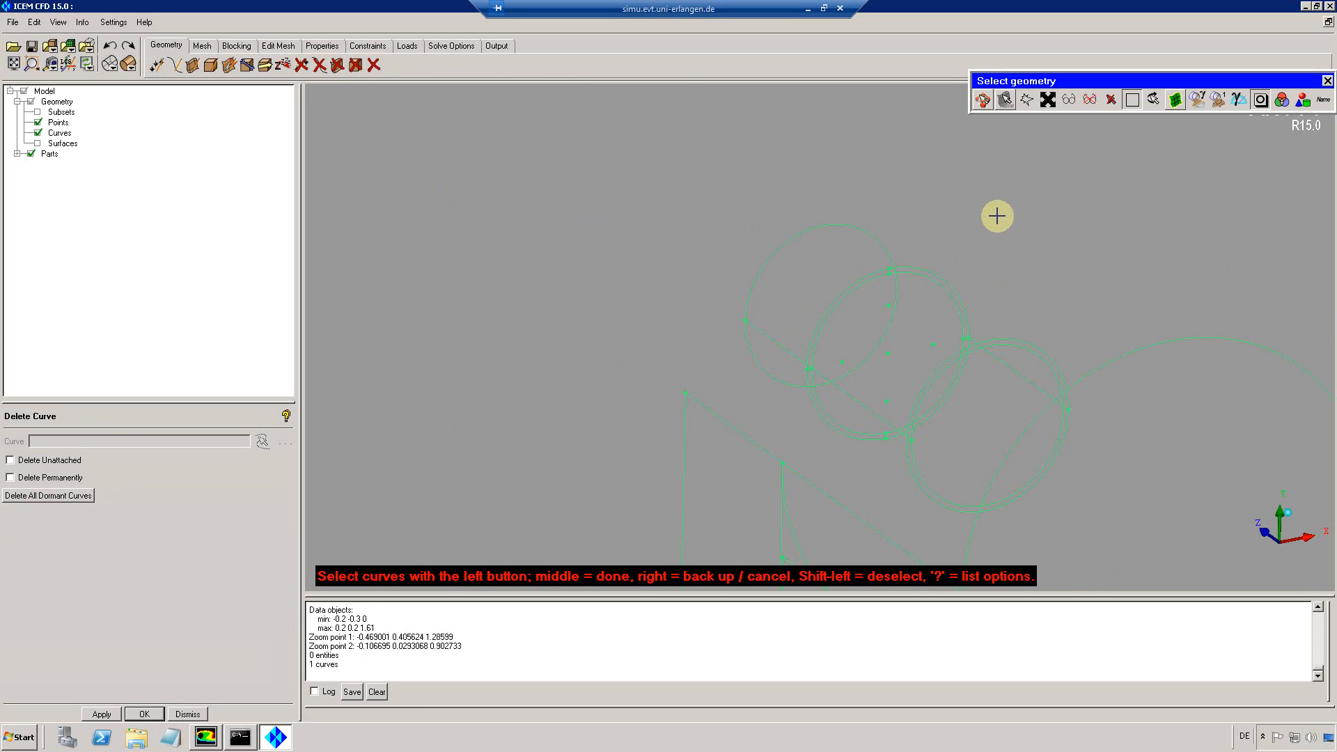
Create a full cyclone-body circle from 0 to 360 degrees around the centre point, through the inlet's outer corner point
{"action": "left_click", "coordinate": [175, 65]}
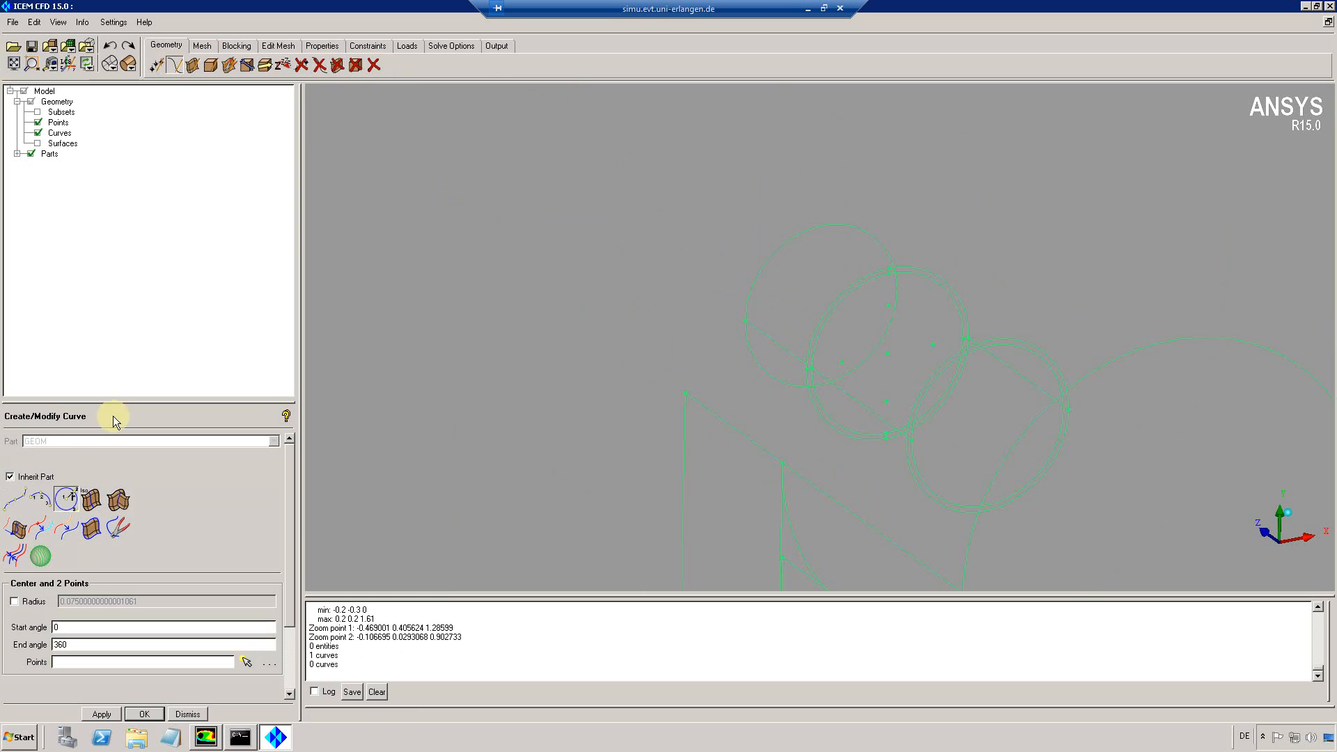
{"action": "left_click", "coordinate": [67, 499]}
{"action": "left_click", "coordinate": [888, 354]}
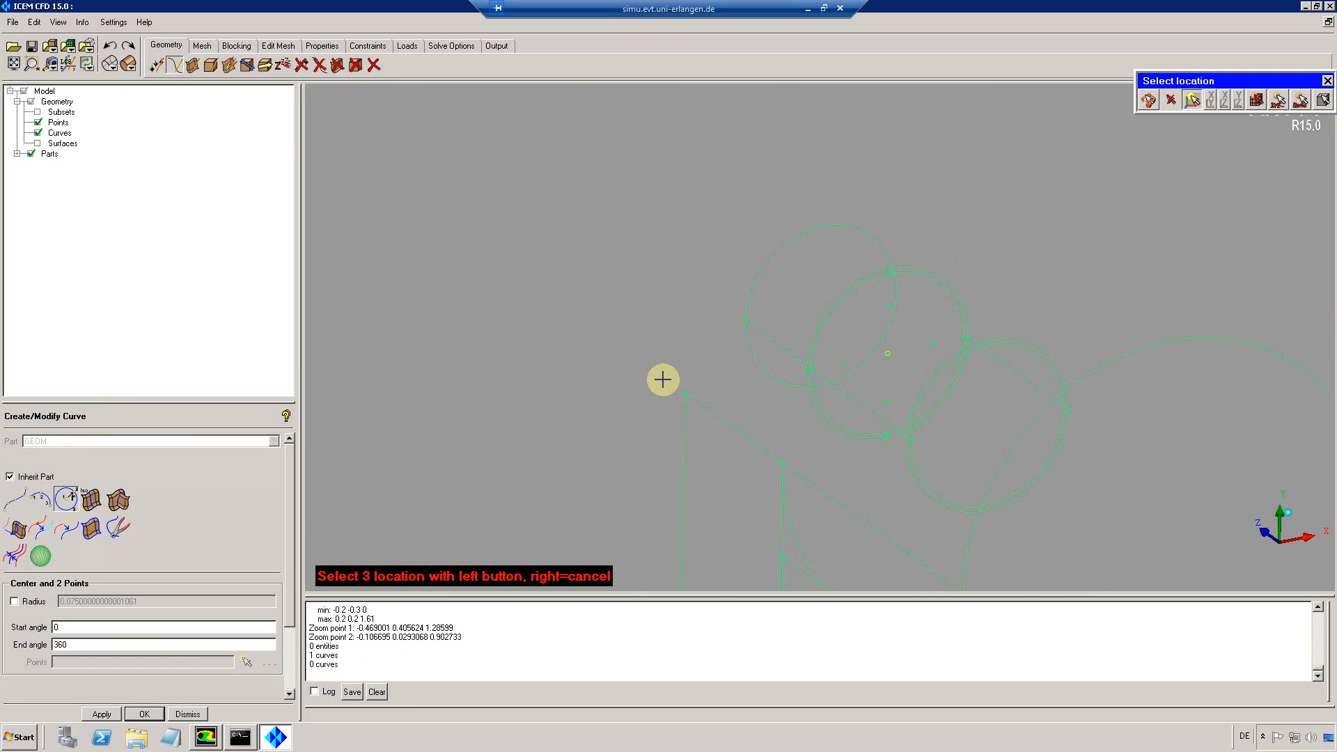
{"action": "left_click", "coordinate": [686, 393]}
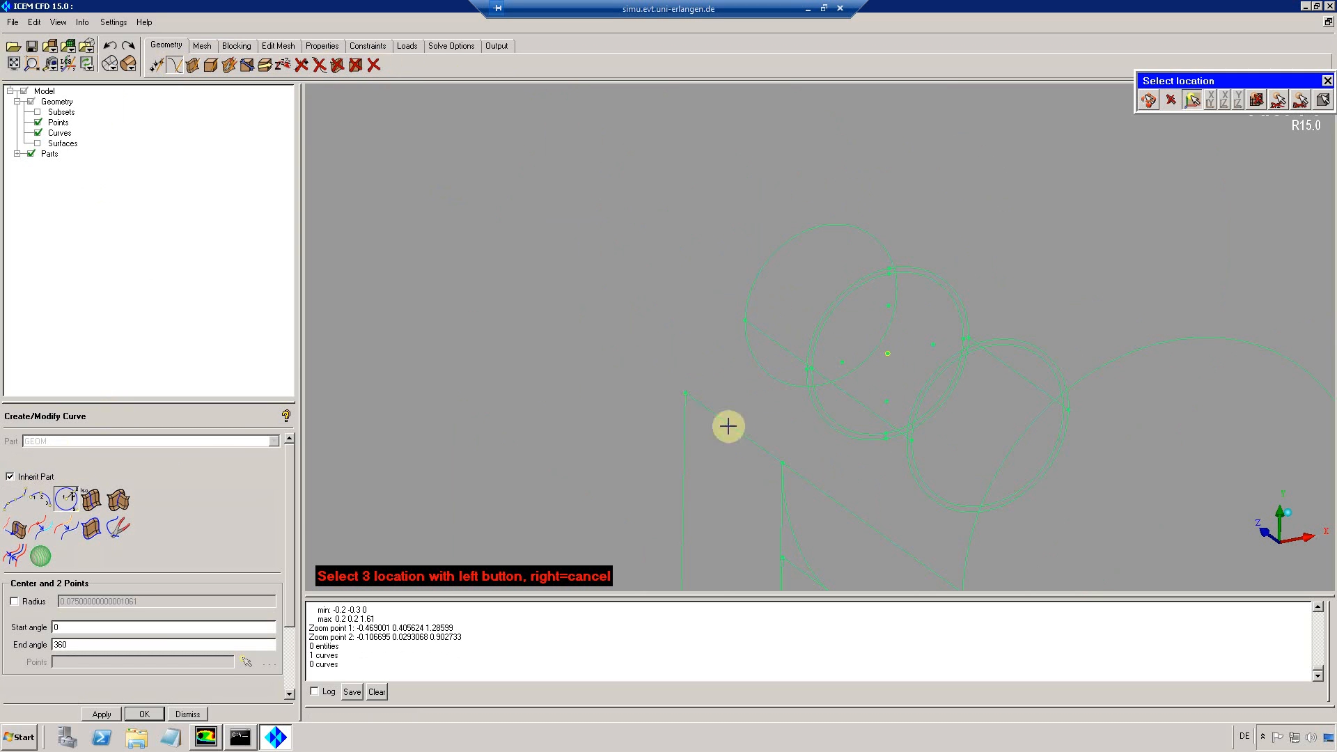
{"action": "left_click", "coordinate": [733, 330]}
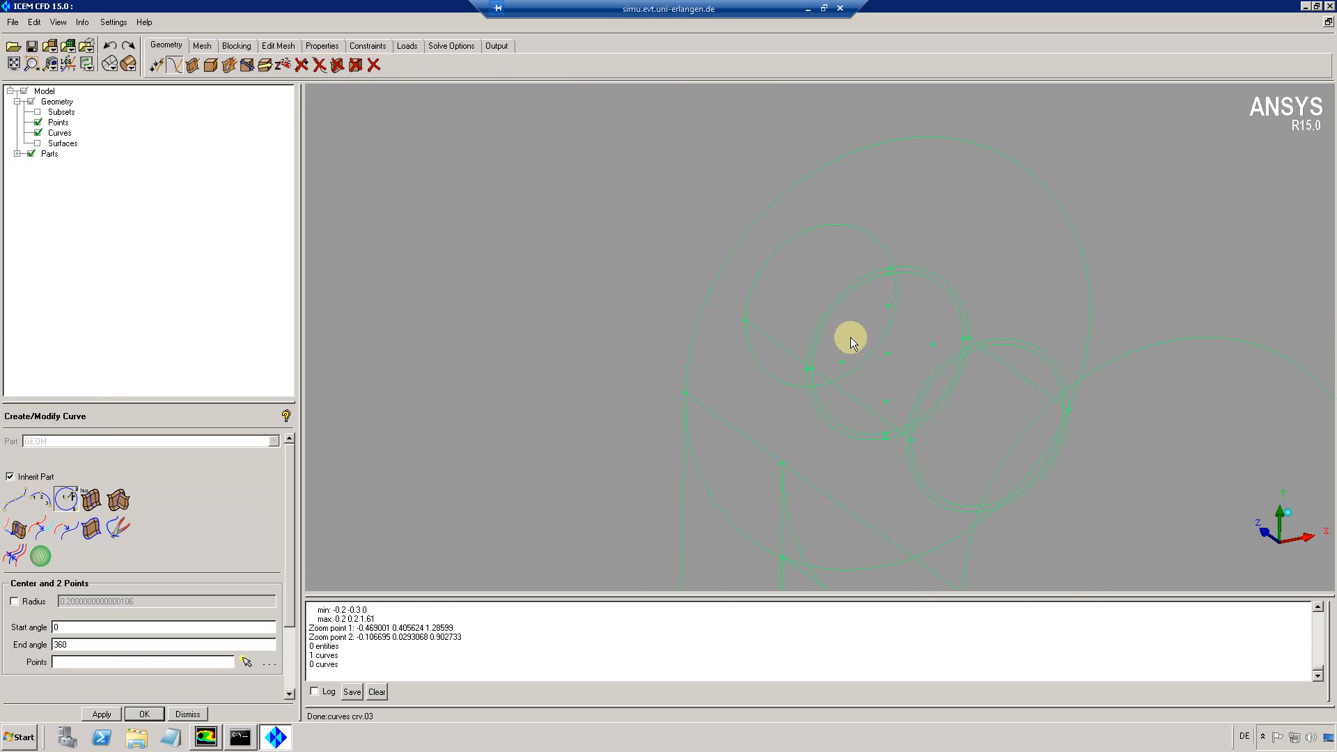
Project three of the four auxiliary points inside the inner circle onto the cyclone-body circle, leaving out the one facing the inlet's outer corner point
{"action": "left_click_drag", "start_coordinate": [851, 337], "coordinate": [763, 316]}
{"action": "left_click", "coordinate": [157, 65]}
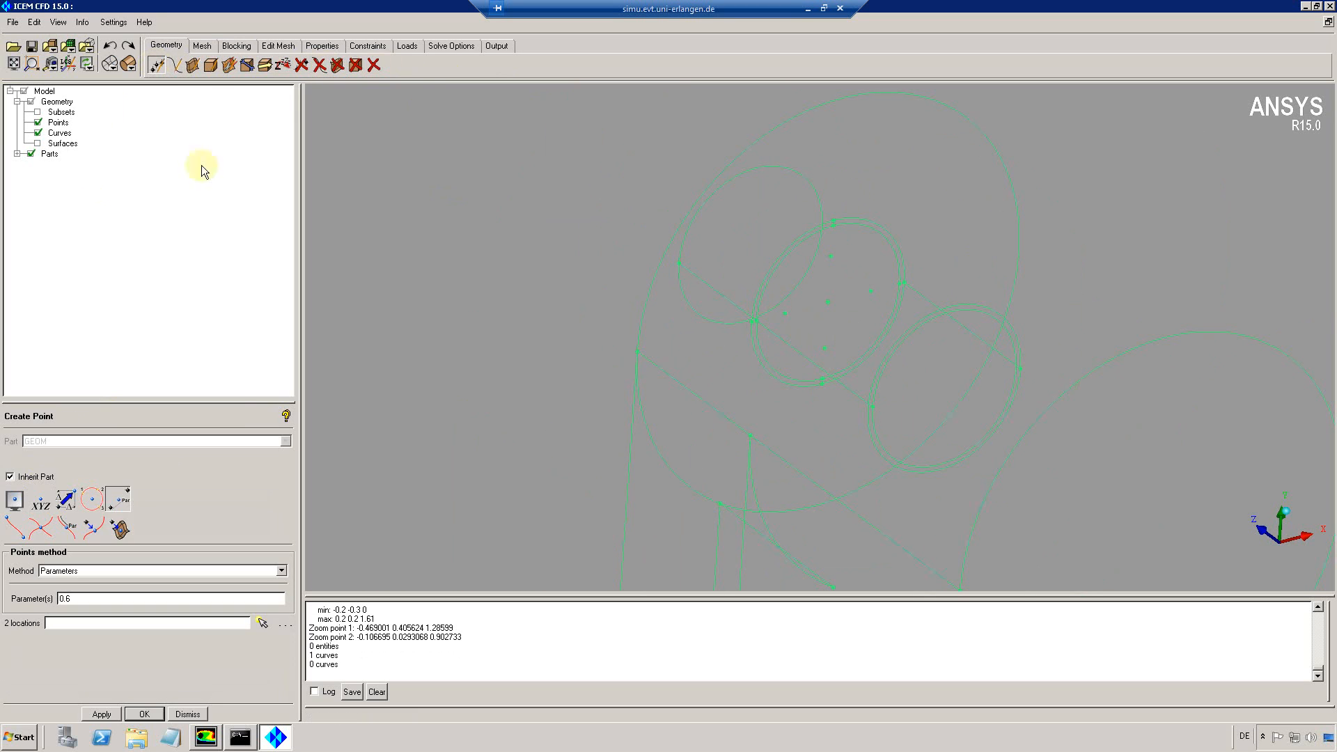
{"action": "left_click", "coordinate": [93, 528]}
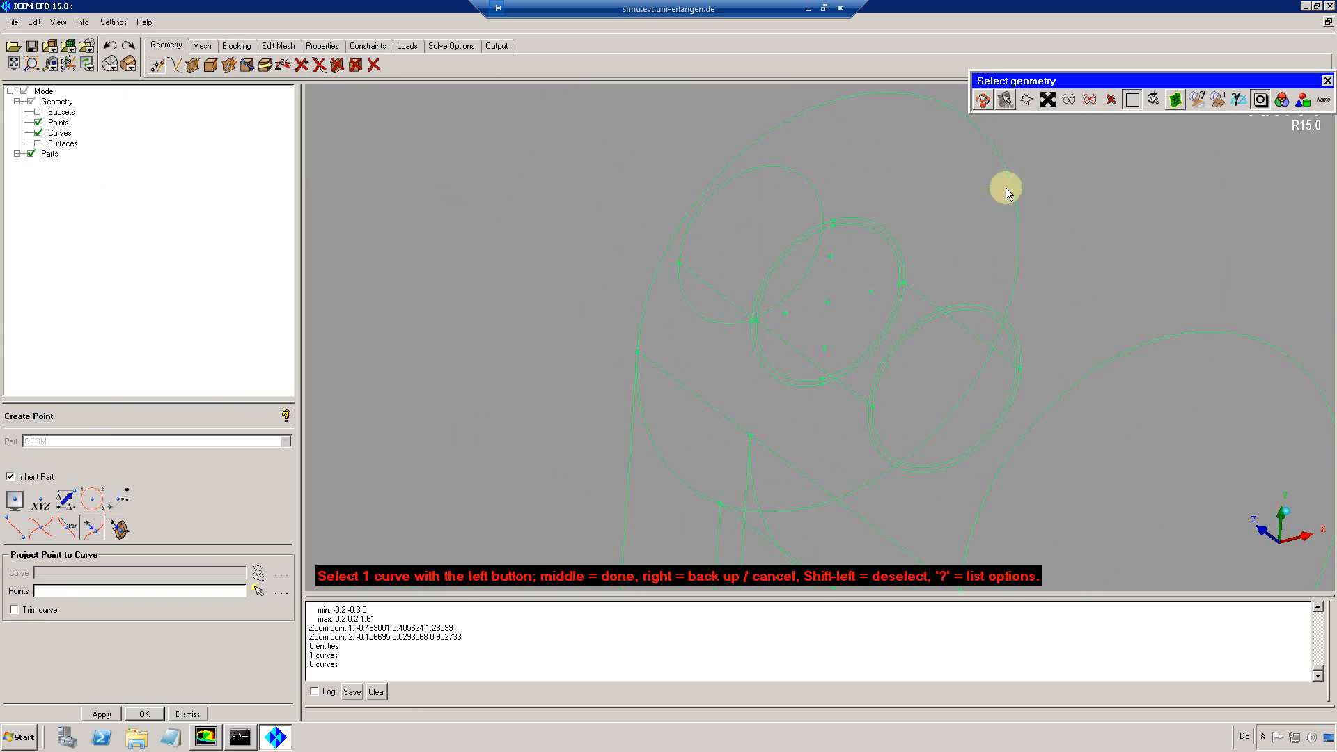
{"action": "left_click", "coordinate": [996, 162]}
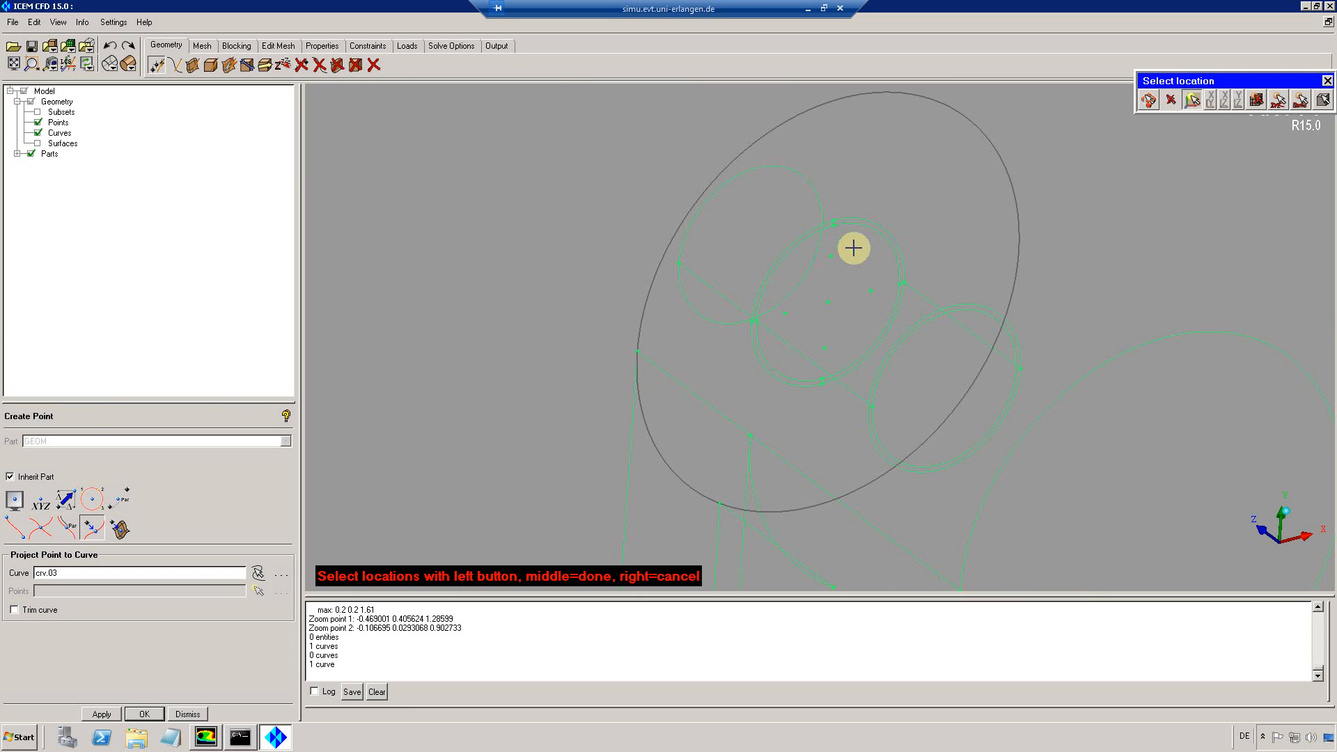
{"action": "left_click", "coordinate": [831, 255]}
{"action": "left_click", "coordinate": [871, 291]}
{"action": "left_click", "coordinate": [824, 347]}
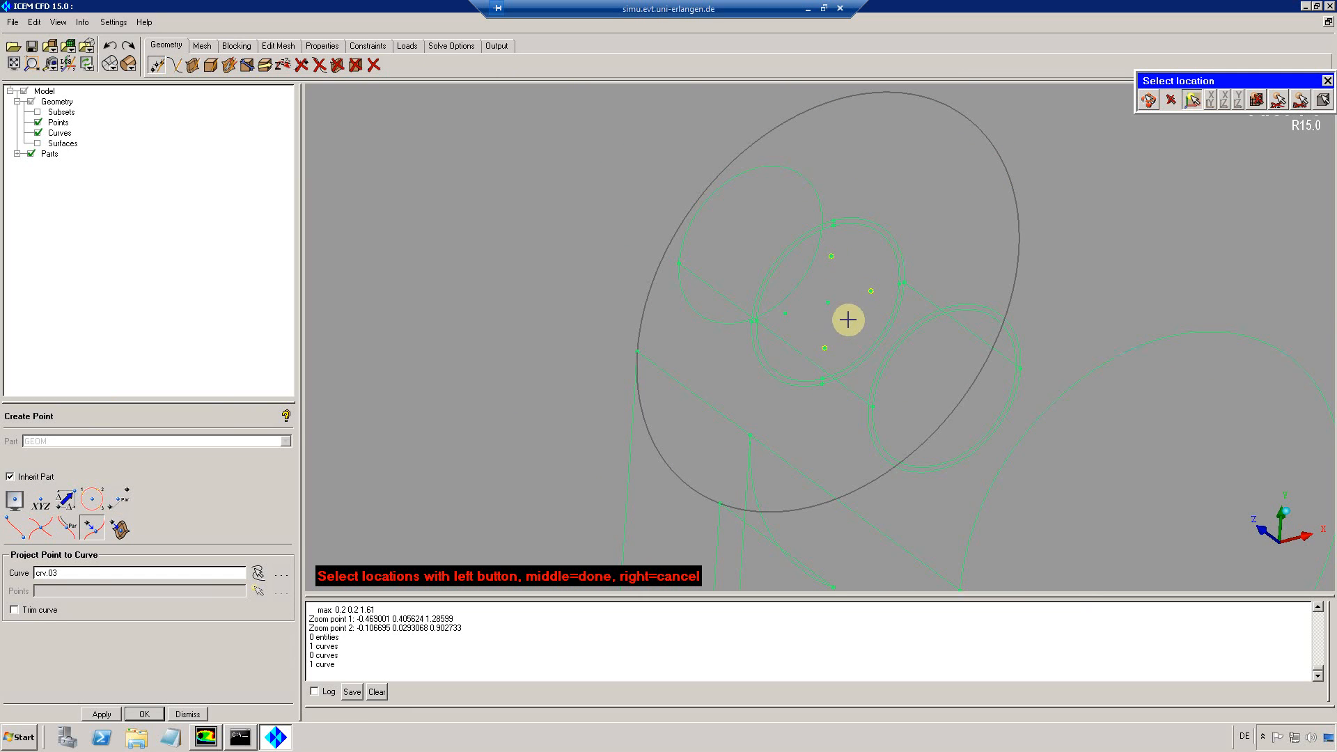
{"action": "middle_click", "coordinate": [847, 320]}
{"action": "middle_click", "coordinate": [830, 314]}
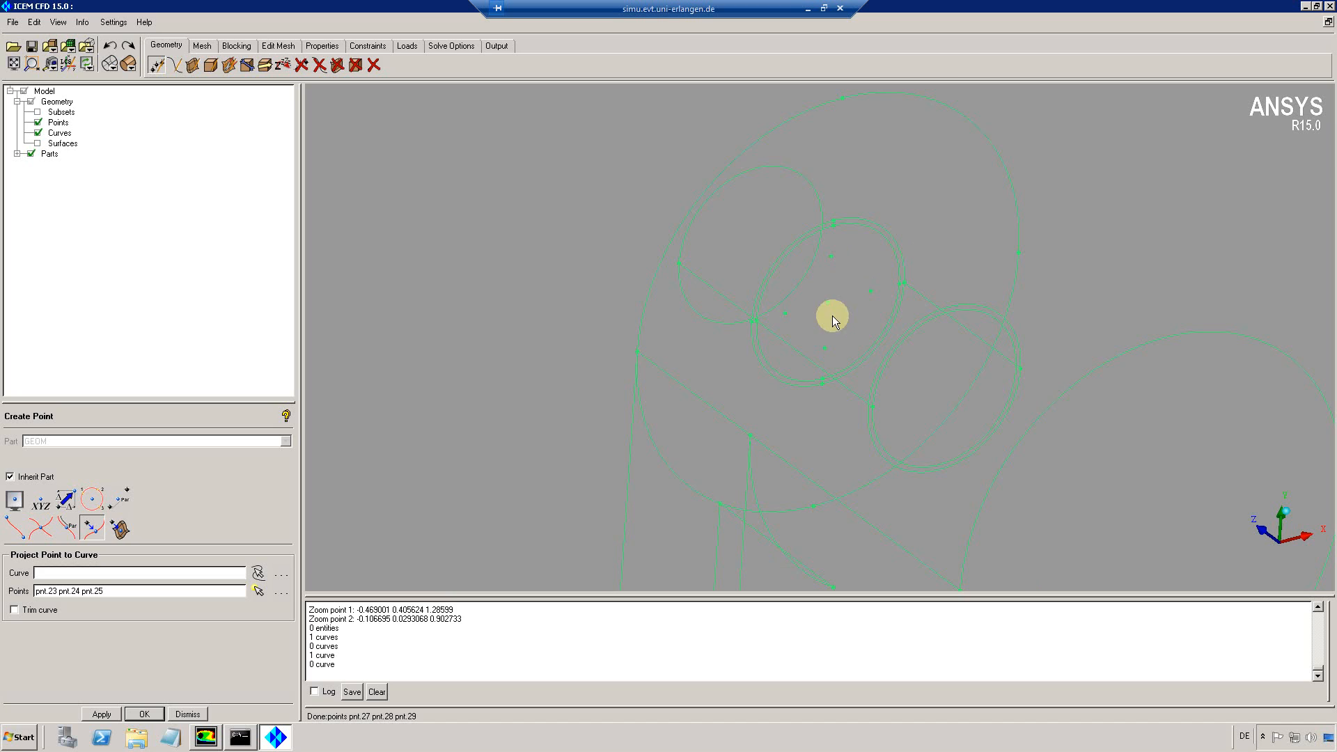
Start creating a new part named tang_inlet for the inlet geometry and begin selecting its entities
{"action": "left_click", "coordinate": [32, 66]}
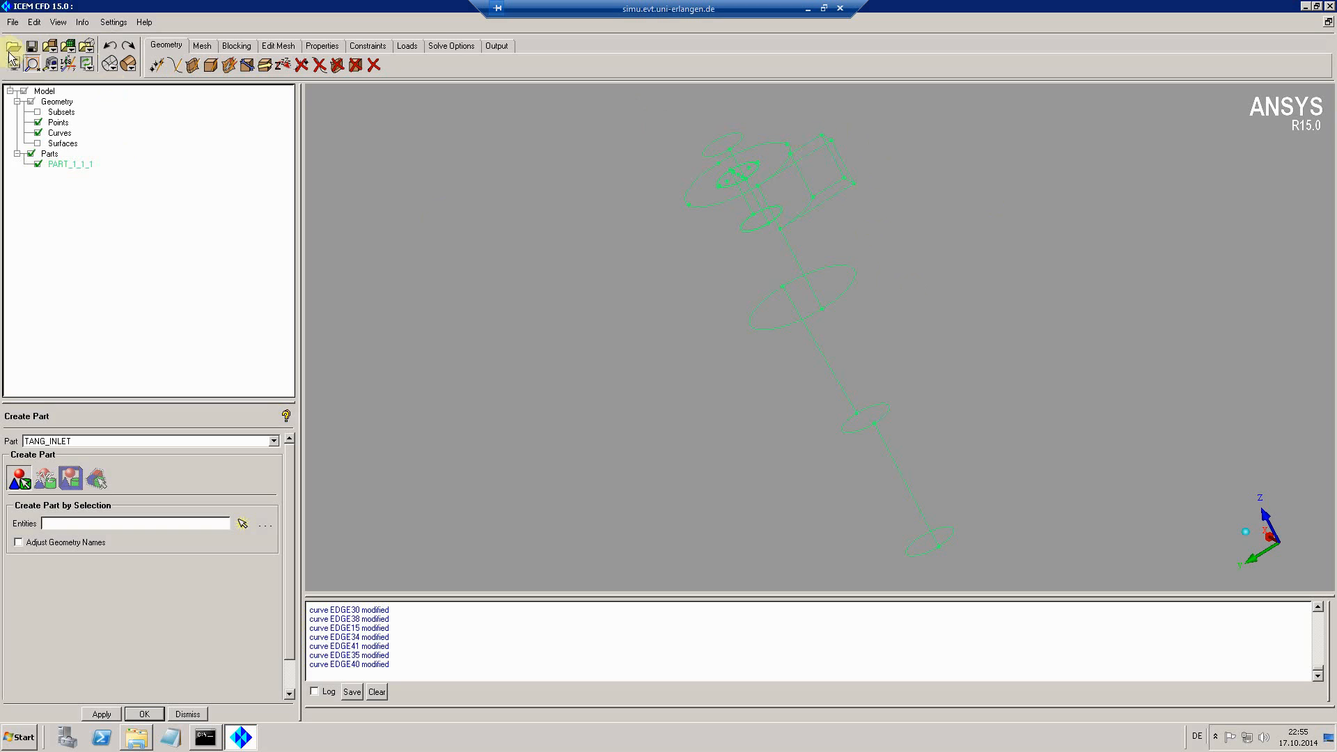
{"action": "left_click", "coordinate": [32, 64]}
{"action": "left_click_drag", "start_coordinate": [703, 115], "coordinate": [899, 243]}
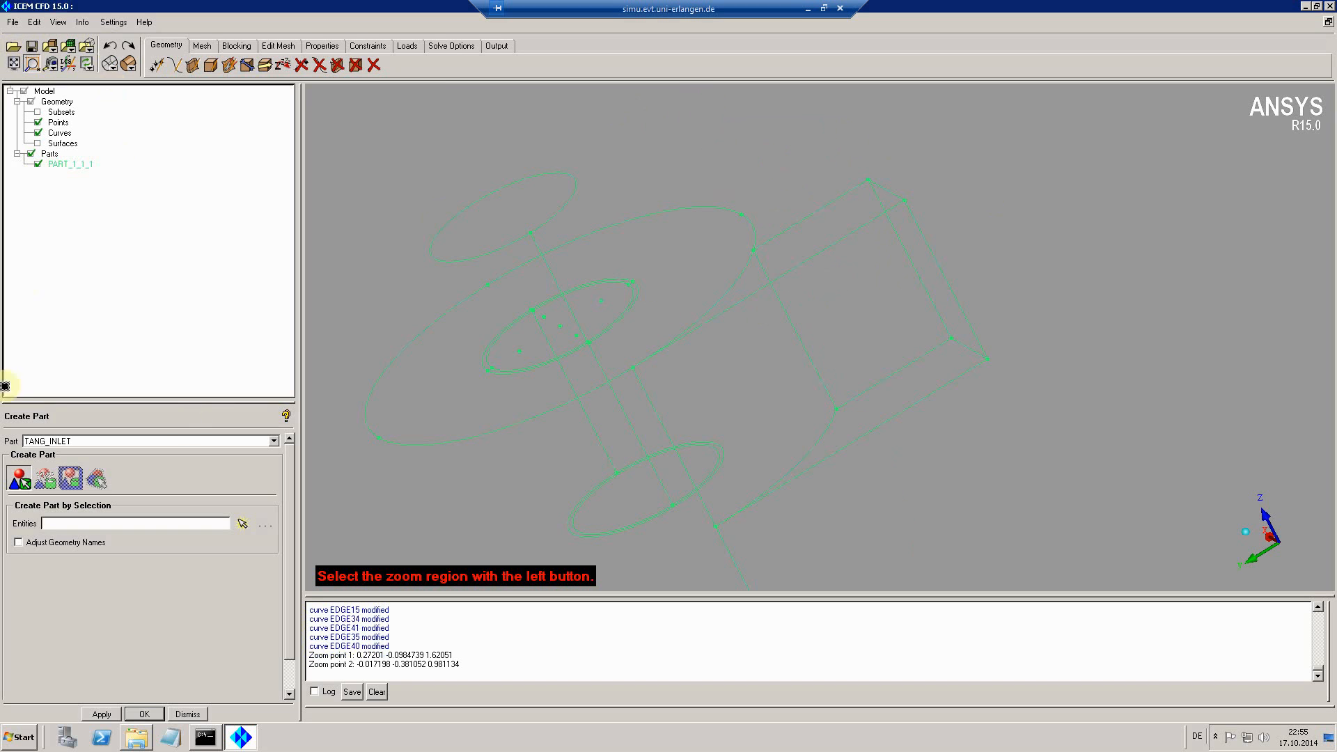
{"action": "right_click", "coordinate": [48, 154]}
{"action": "left_click", "coordinate": [76, 162]}
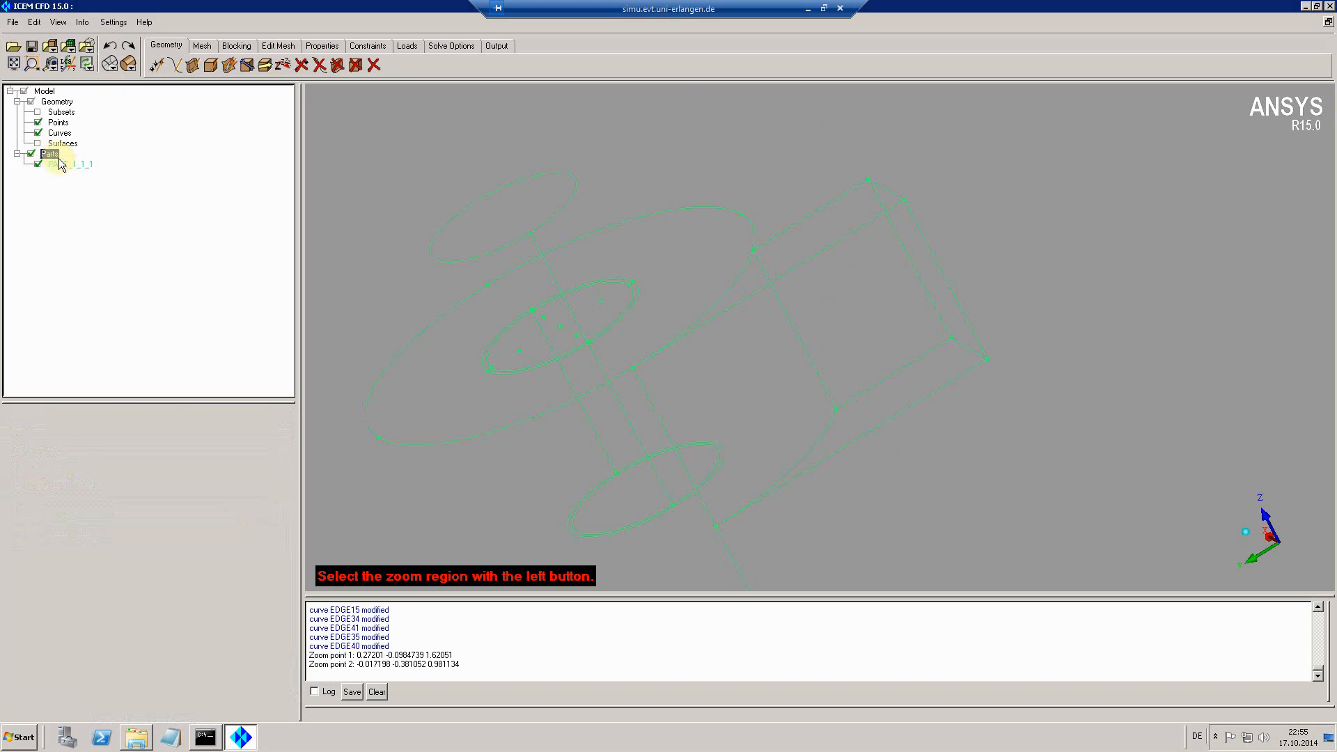
{"action": "double_click", "coordinate": [90, 440]}
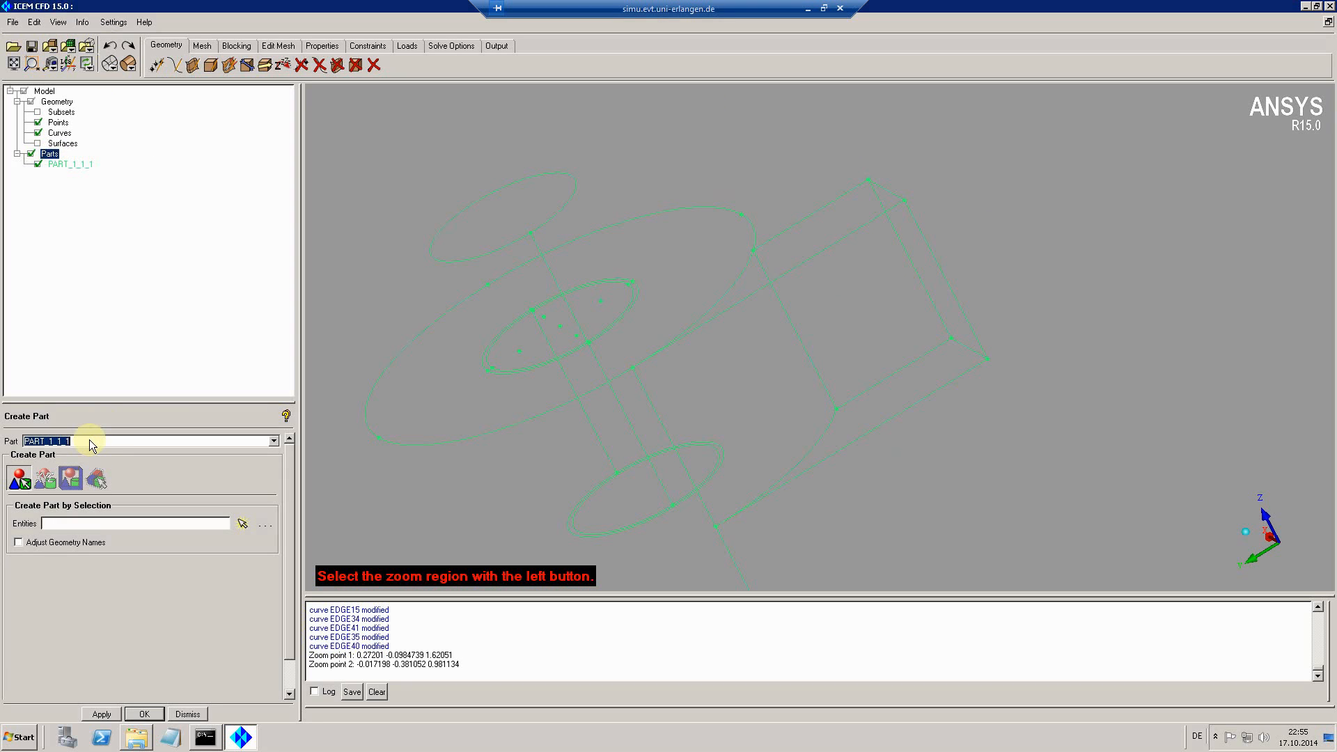
{"action": "type", "text": "tang_inlet"}
{"action": "left_click", "coordinate": [242, 523]}
Restrict the selection to curves and pick the eight straight edges of the rectangular inlet duct for the tang_inlet part
{"action": "left_click", "coordinate": [1256, 102]}
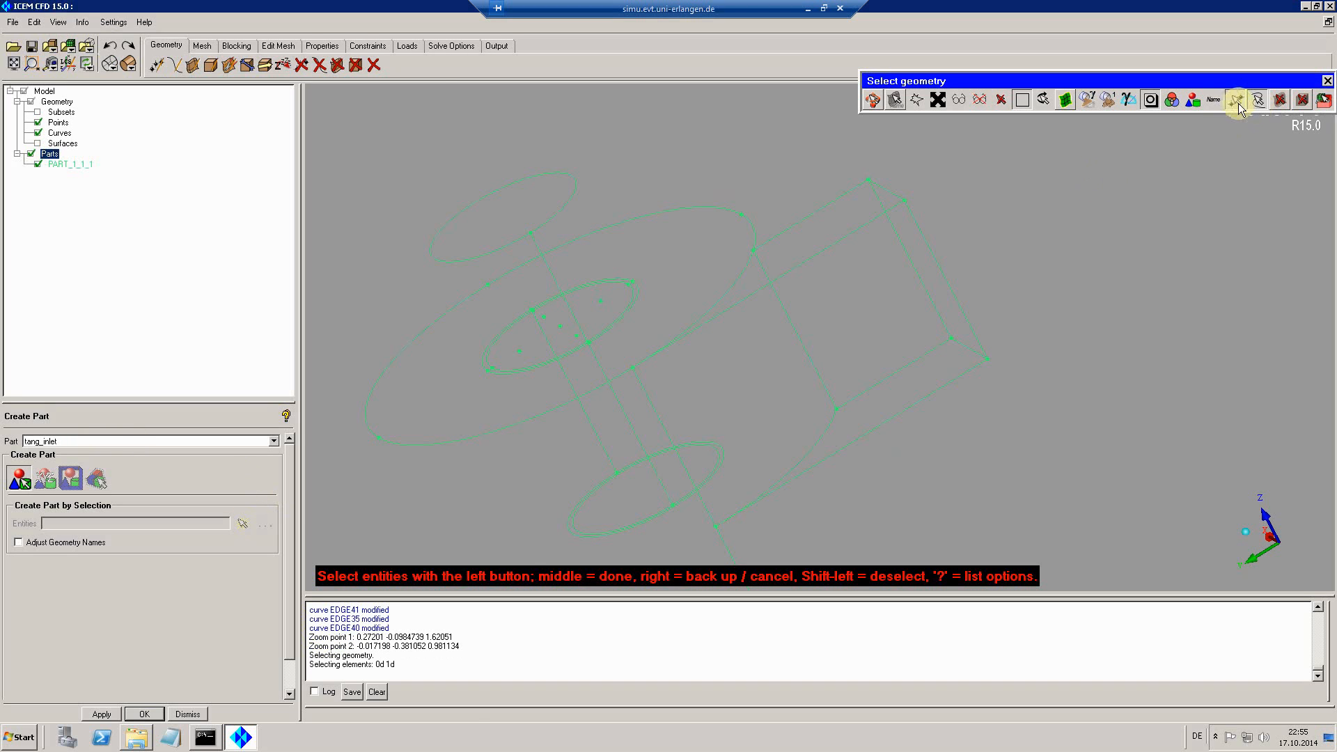
{"action": "left_click", "coordinate": [1233, 101]}
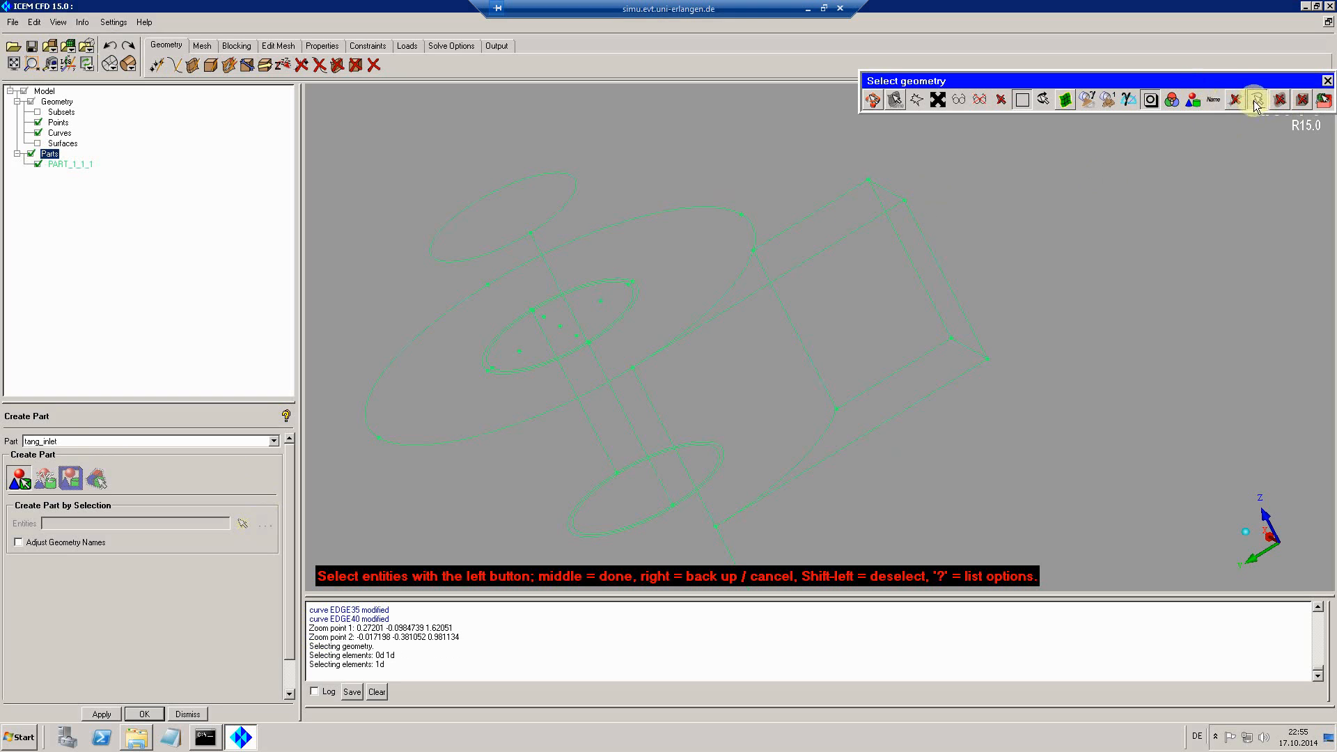
{"action": "left_click", "coordinate": [845, 196]}
{"action": "left_click", "coordinate": [883, 189]}
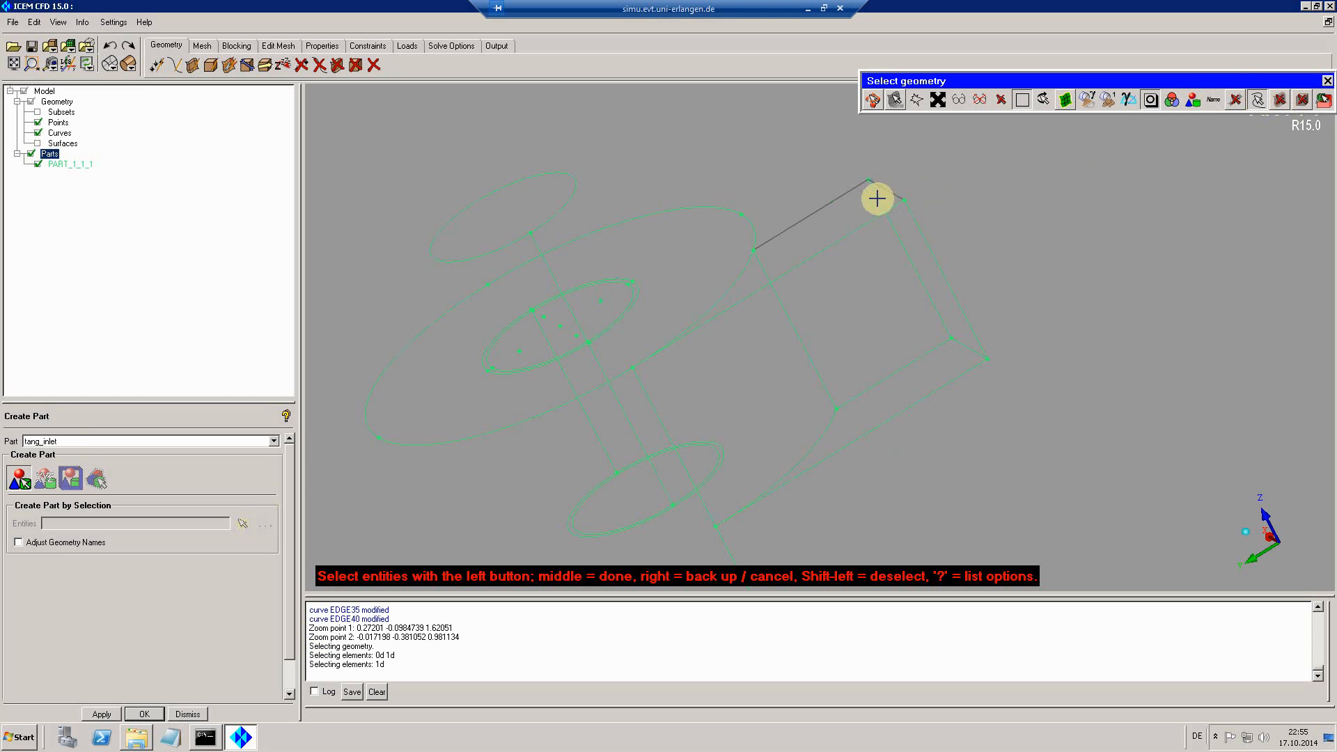
{"action": "left_click", "coordinate": [878, 198]}
{"action": "left_click", "coordinate": [890, 207]}
{"action": "left_click", "coordinate": [928, 248]}
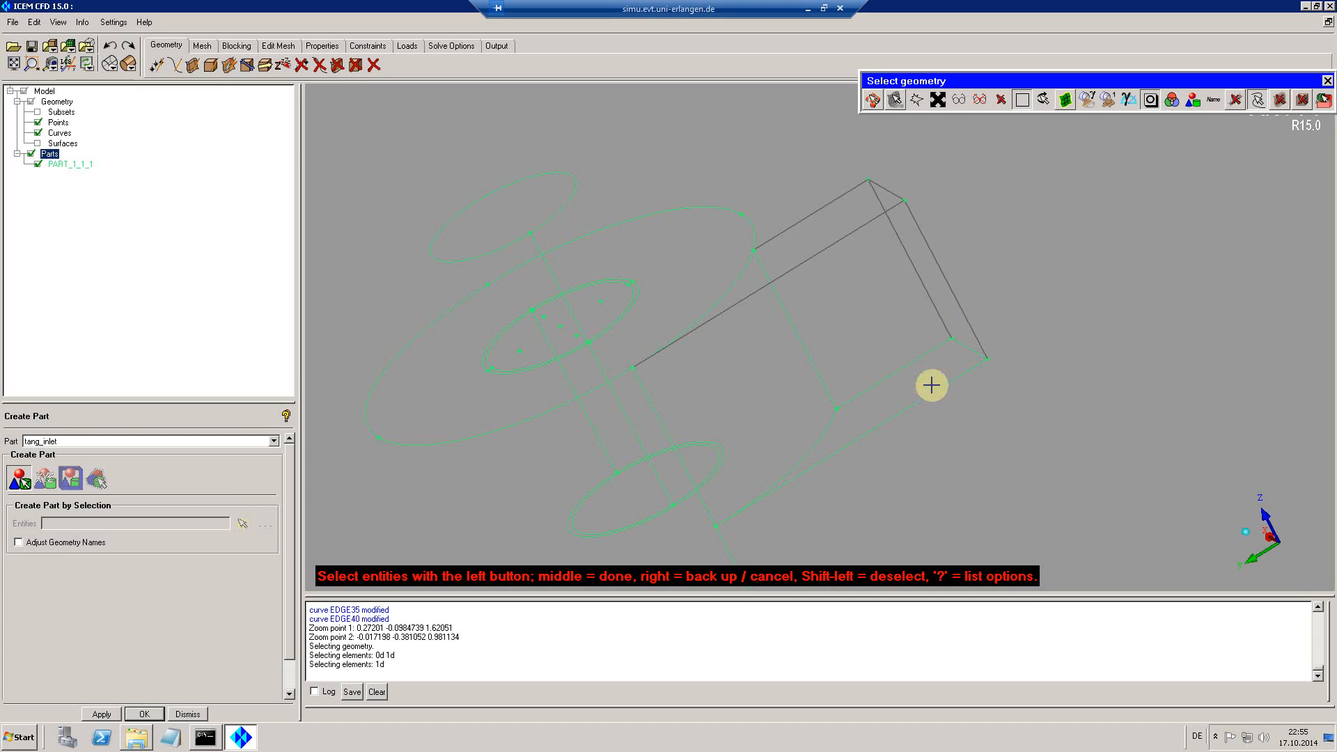
{"action": "left_click", "coordinate": [941, 388]}
{"action": "left_click", "coordinate": [966, 347]}
{"action": "left_click", "coordinate": [943, 352]}
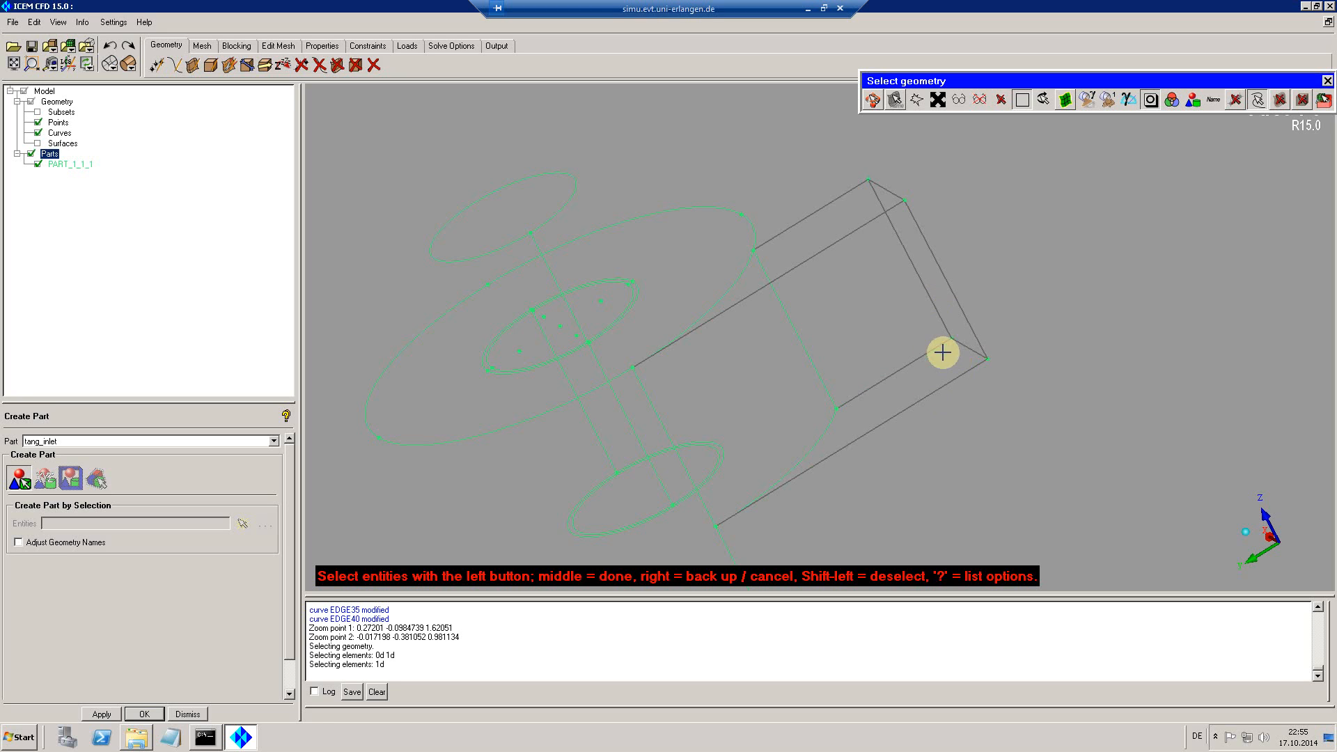
Restrict the selection to points, add the four outer corner points of the inlet duct, and create the tang_inlet part
{"action": "left_click", "coordinate": [1258, 100]}
{"action": "left_click", "coordinate": [1236, 99]}
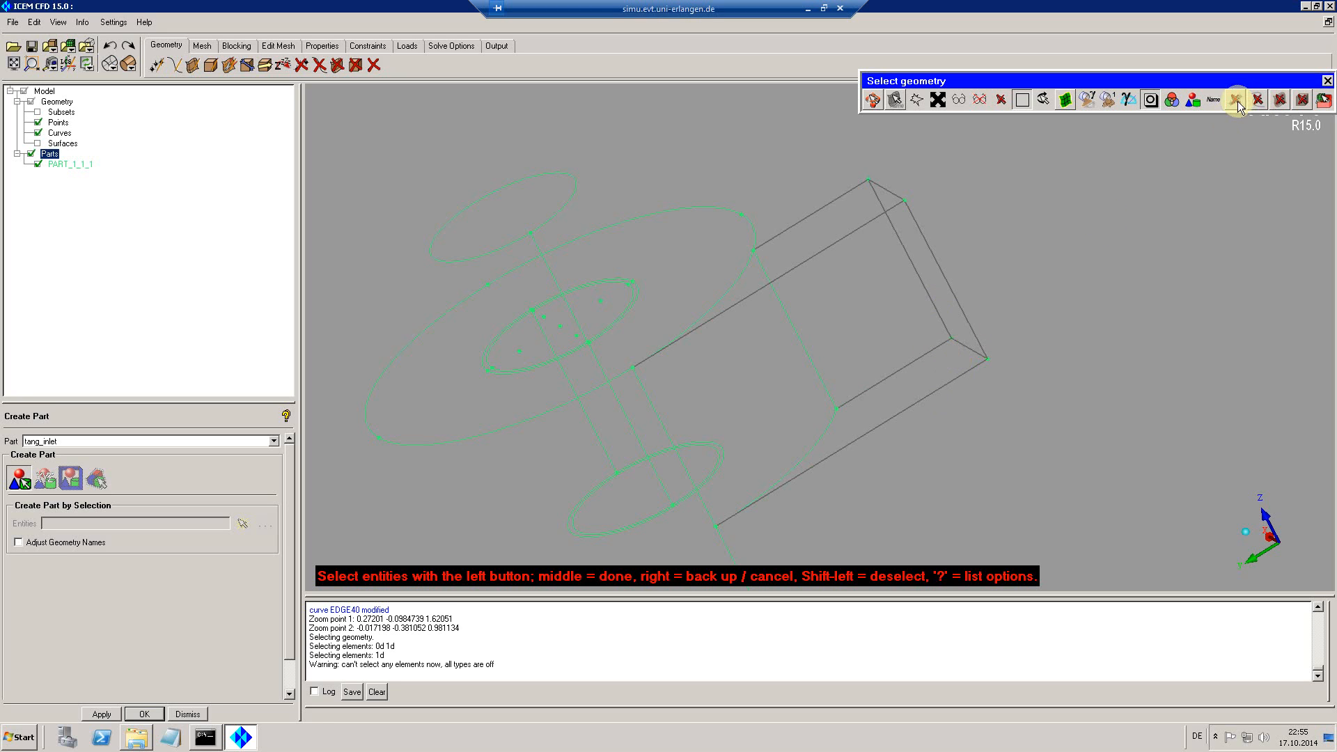
{"action": "left_click", "coordinate": [869, 177]}
{"action": "left_click", "coordinate": [904, 200]}
{"action": "left_click", "coordinate": [952, 339]}
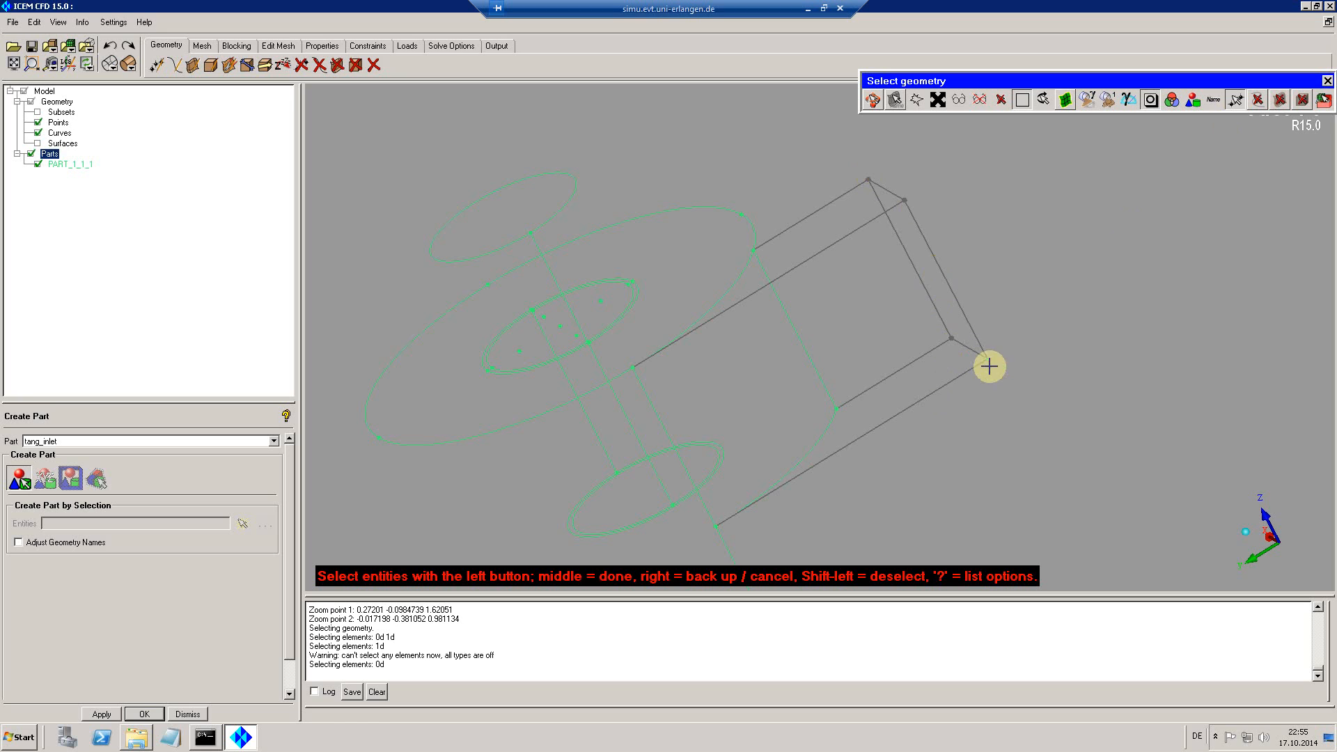
{"action": "left_click", "coordinate": [988, 358]}
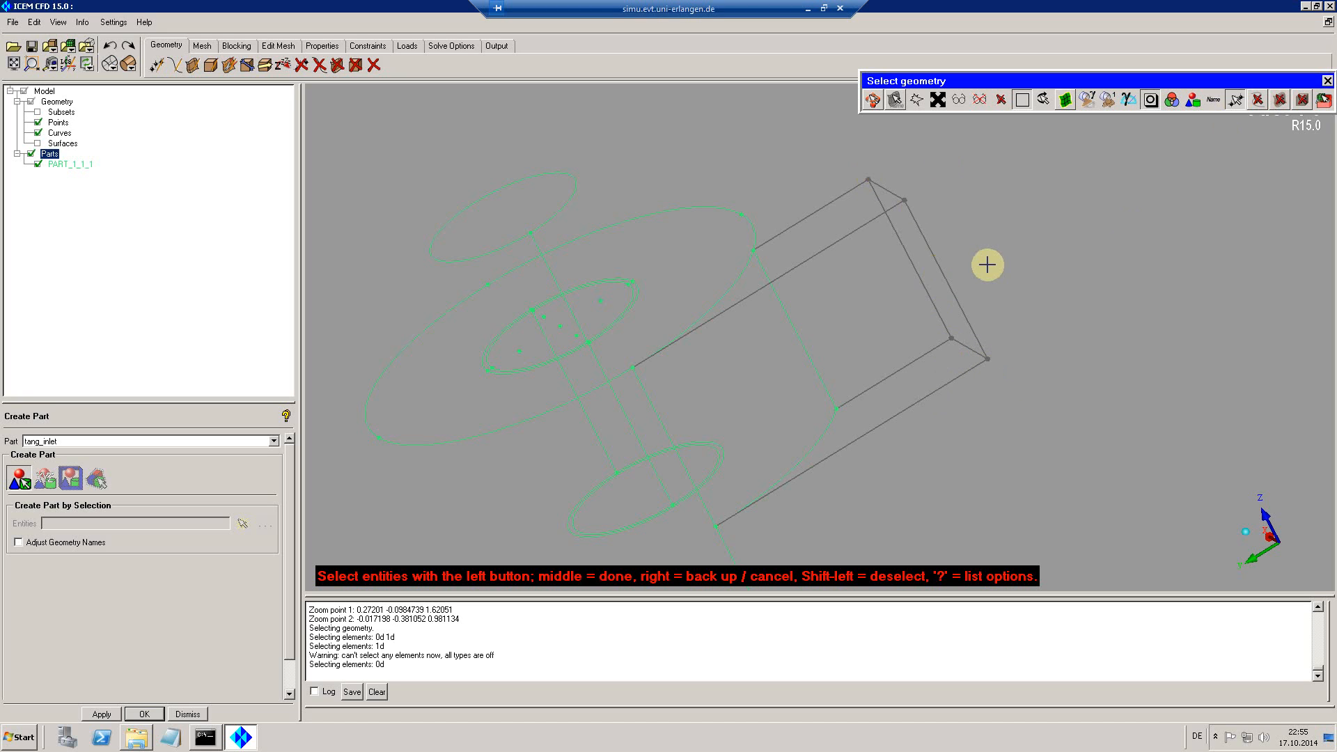
{"action": "middle_click", "coordinate": [991, 228]}
{"action": "middle_click", "coordinate": [973, 332]}
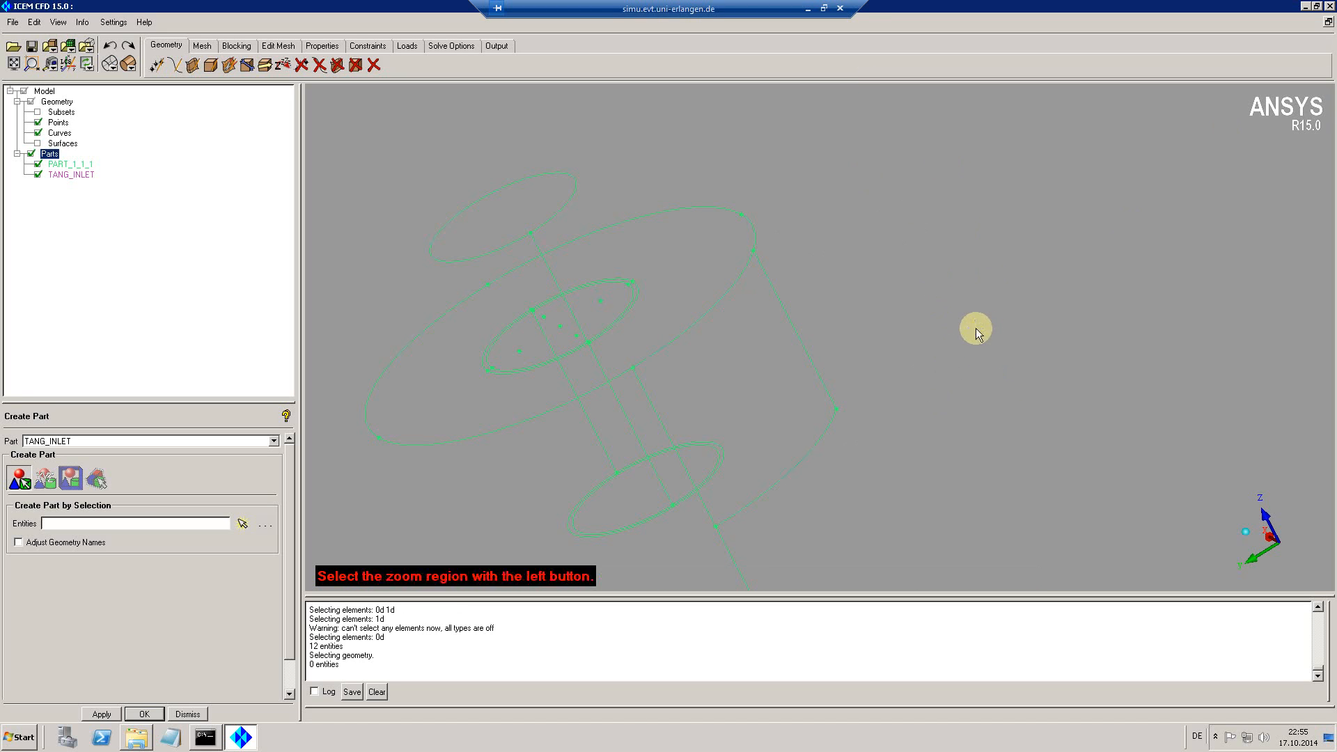
Hide the TANG_INLET part and display the remaining geometry from the side along the Y axis
{"action": "left_click", "coordinate": [39, 175]}
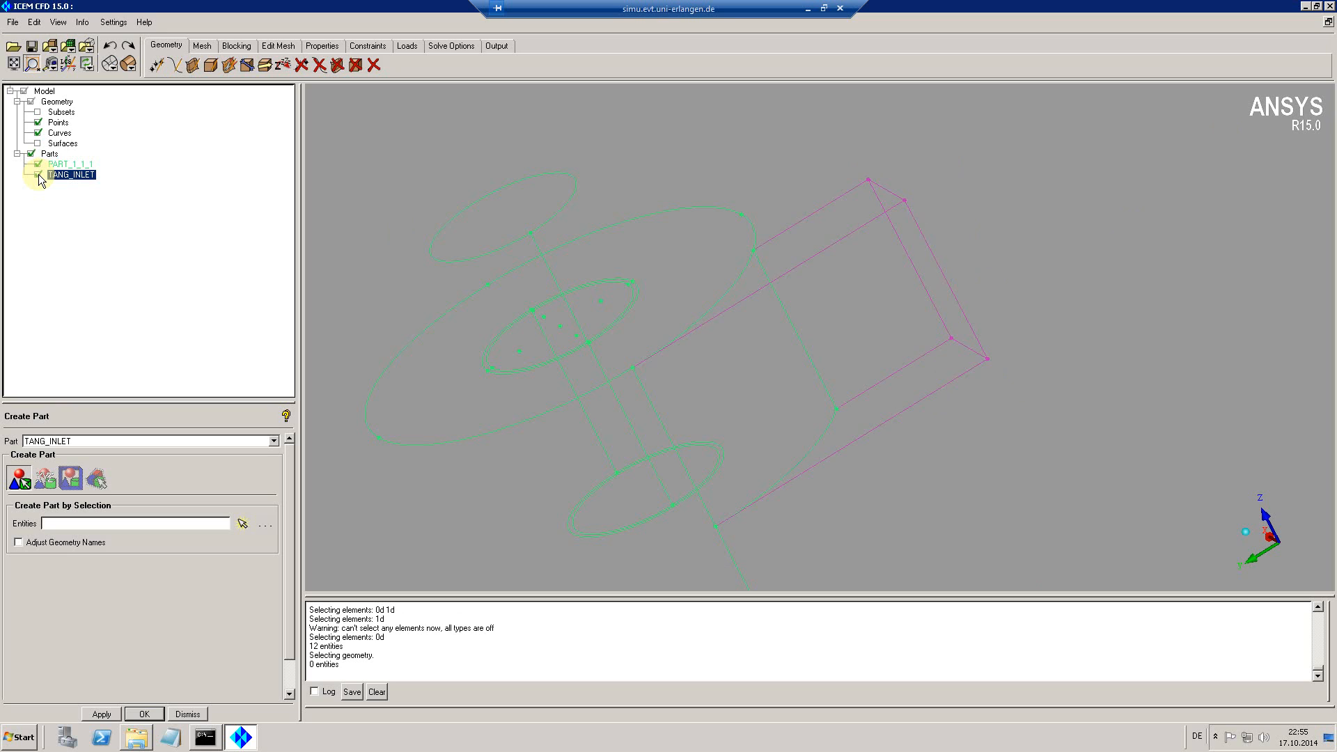
{"action": "left_click", "coordinate": [38, 175]}
{"action": "left_click", "coordinate": [38, 174]}
{"action": "left_click", "coordinate": [58, 21]}
{"action": "left_click", "coordinate": [92, 75]}
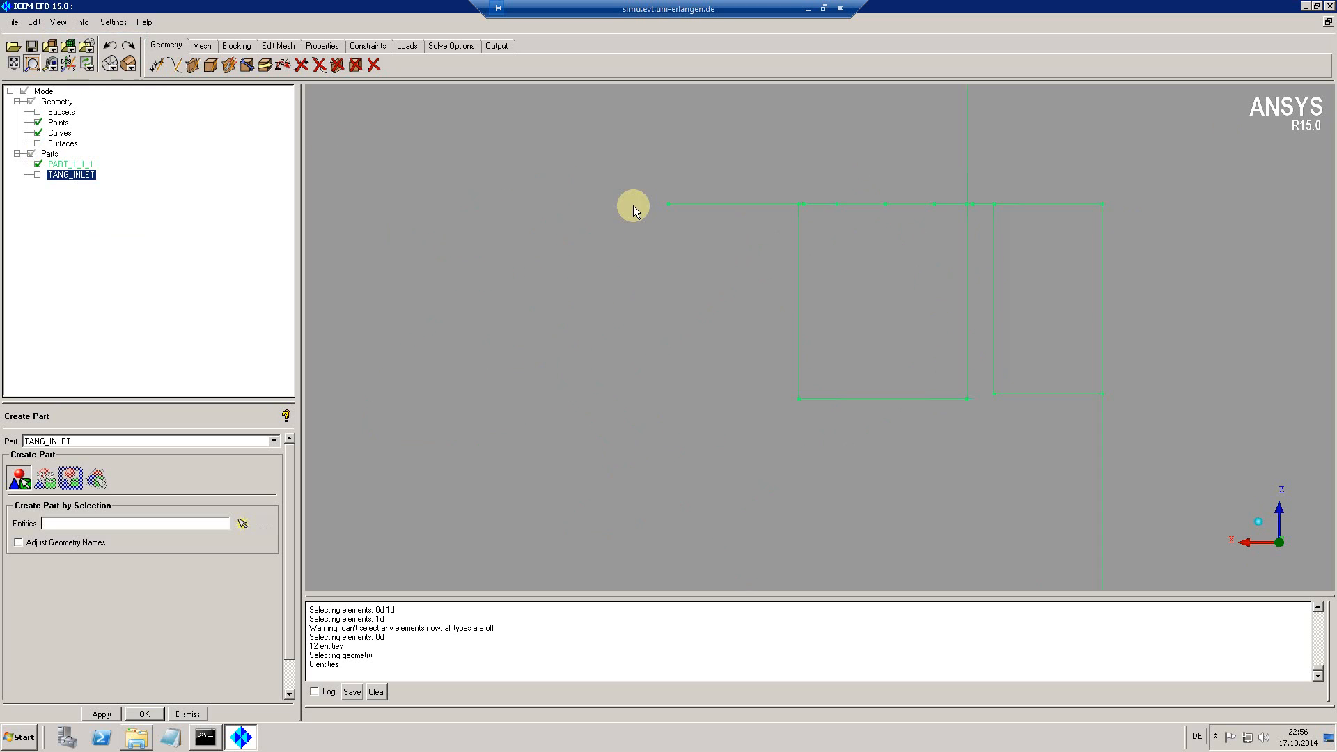
Create a part named plane2 from all points and curves in the horizontal plane of the cyclone-body and inner-tube circles
{"action": "right_click", "coordinate": [50, 155]}
{"action": "left_click", "coordinate": [77, 163]}
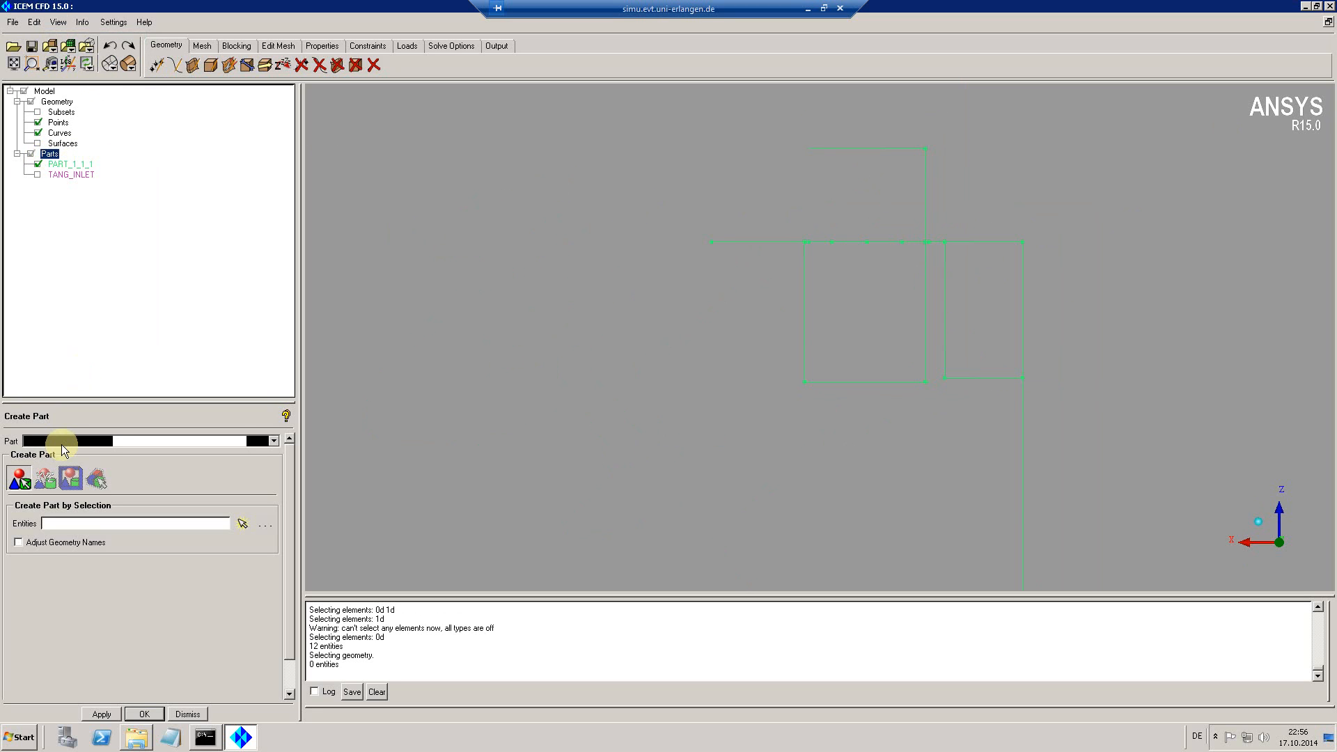
{"action": "double_click", "coordinate": [65, 440]}
{"action": "type", "text": "plane2"}
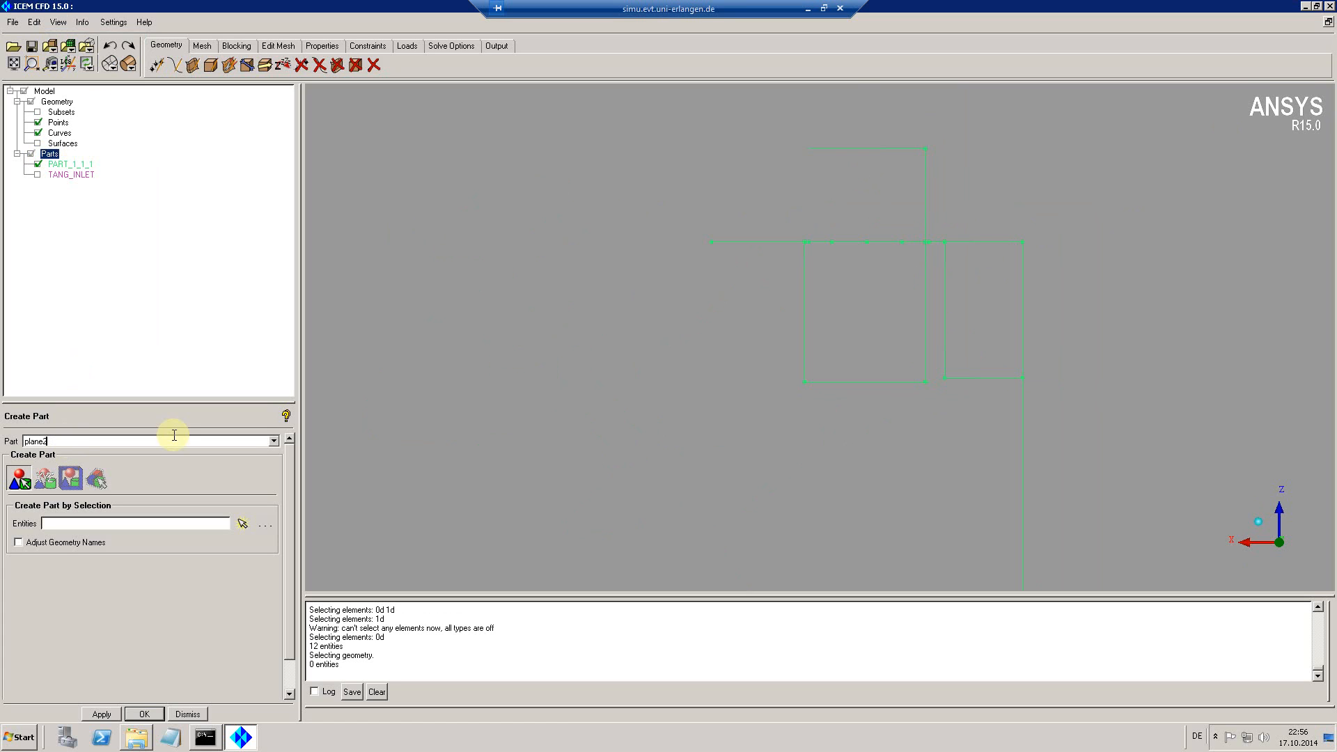
{"action": "left_click", "coordinate": [242, 523]}
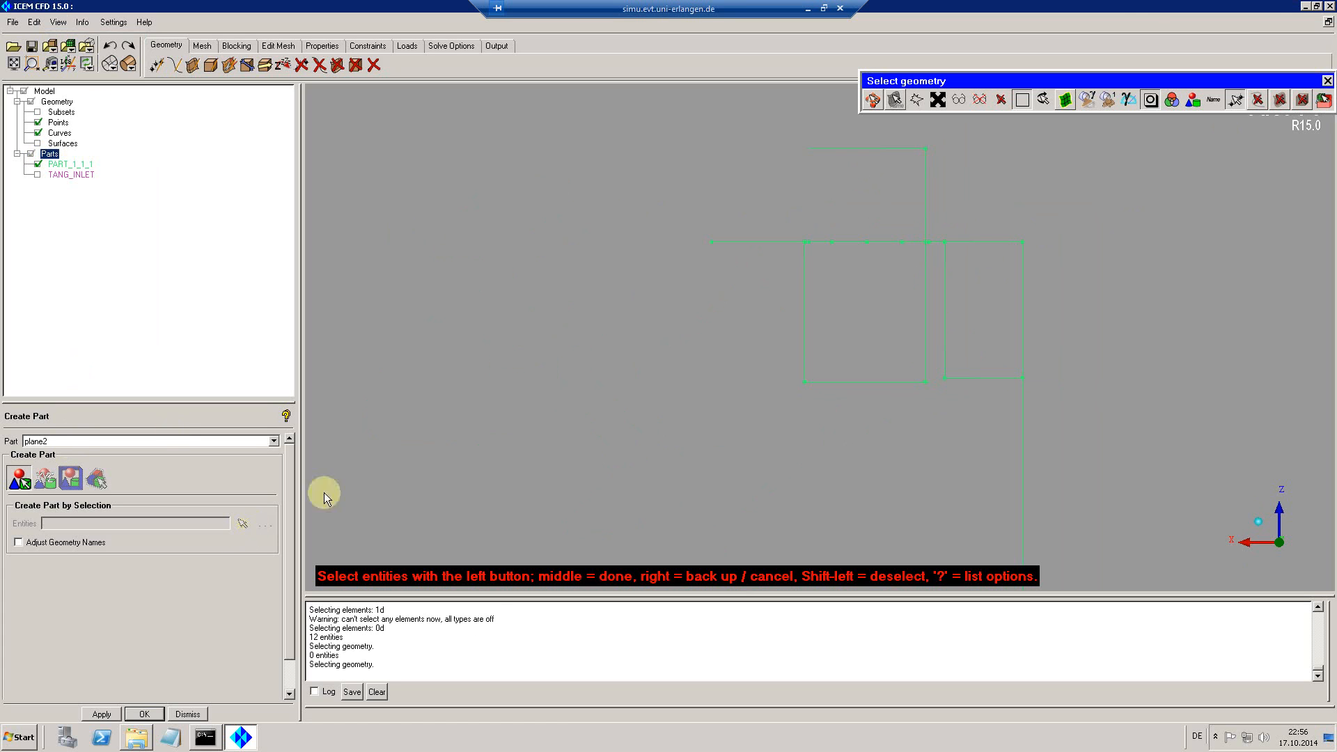
{"action": "left_click", "coordinate": [1236, 101]}
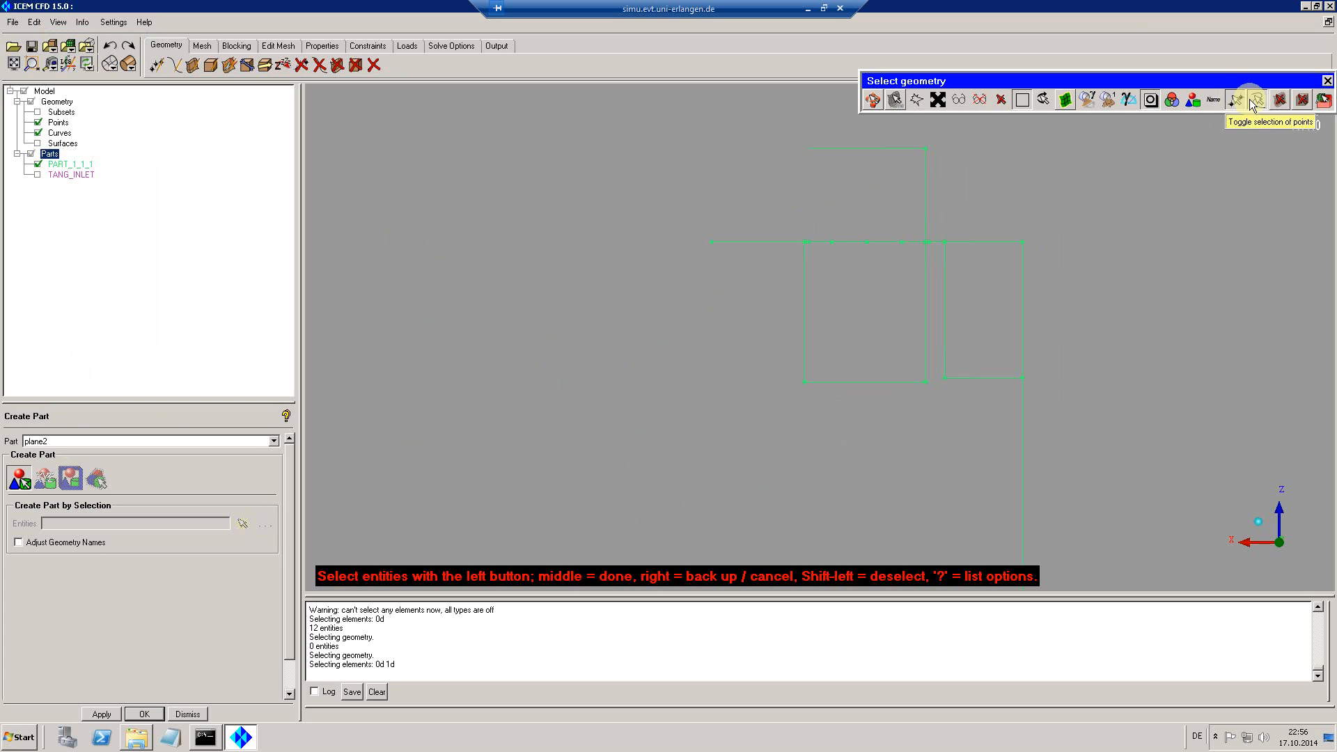
{"action": "left_click", "coordinate": [717, 237]}
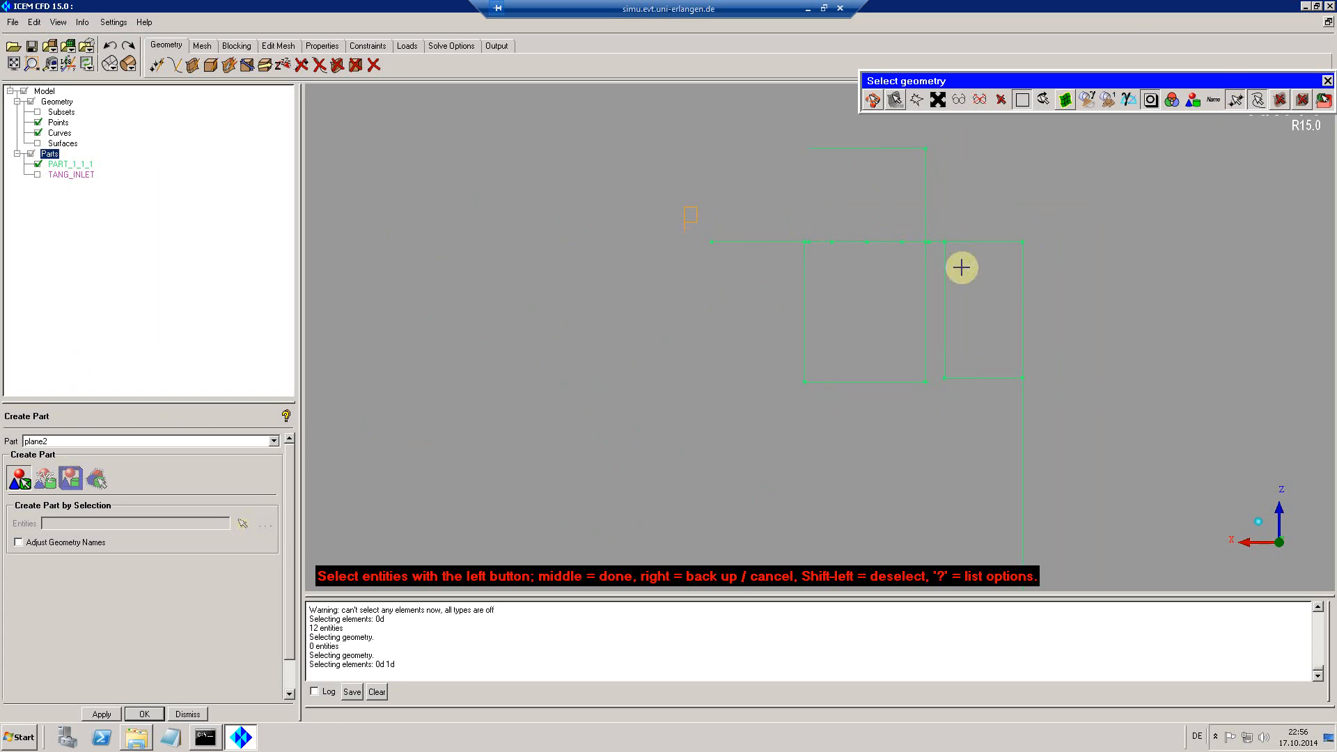
{"action": "left_click", "coordinate": [1065, 262]}
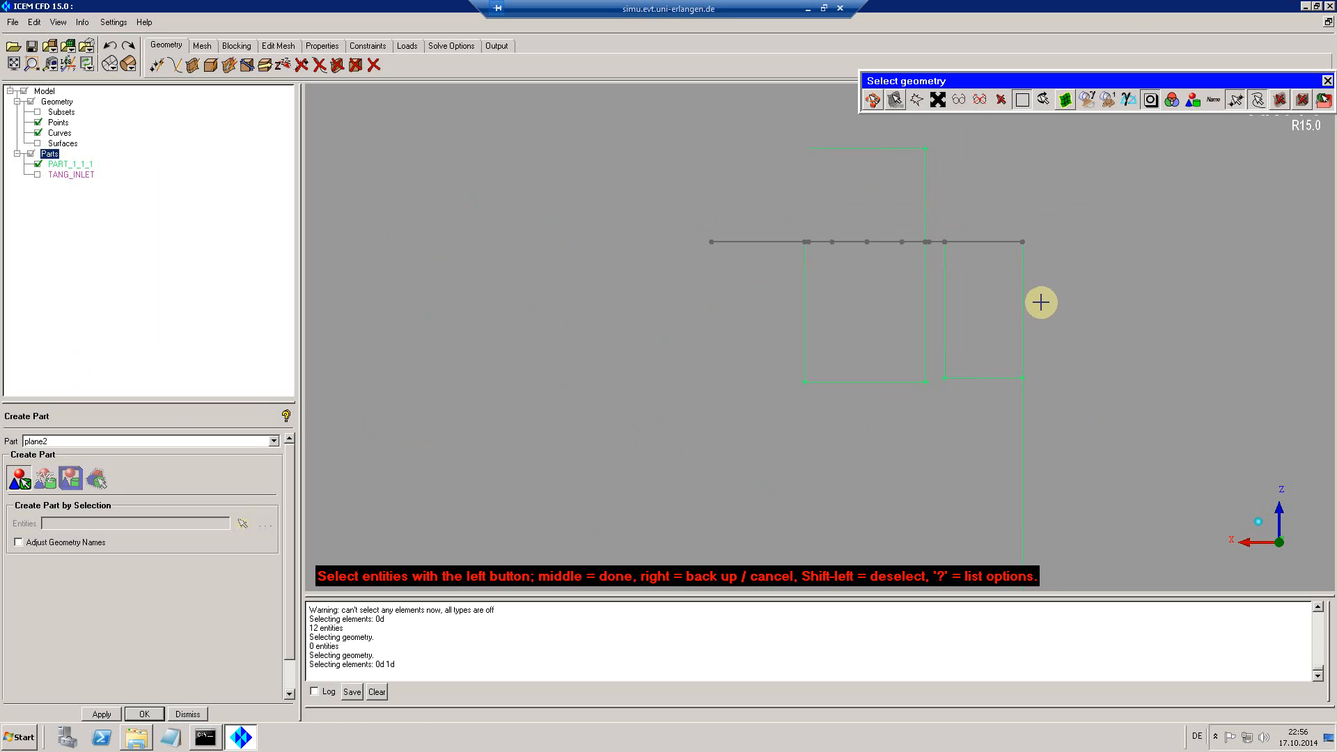
{"action": "key", "text": "F9"}
{"action": "left_click_drag", "start_coordinate": [1038, 273], "coordinate": [1048, 228]}
{"action": "key", "text": "F9"}
{"action": "middle_click", "coordinate": [1047, 229]}
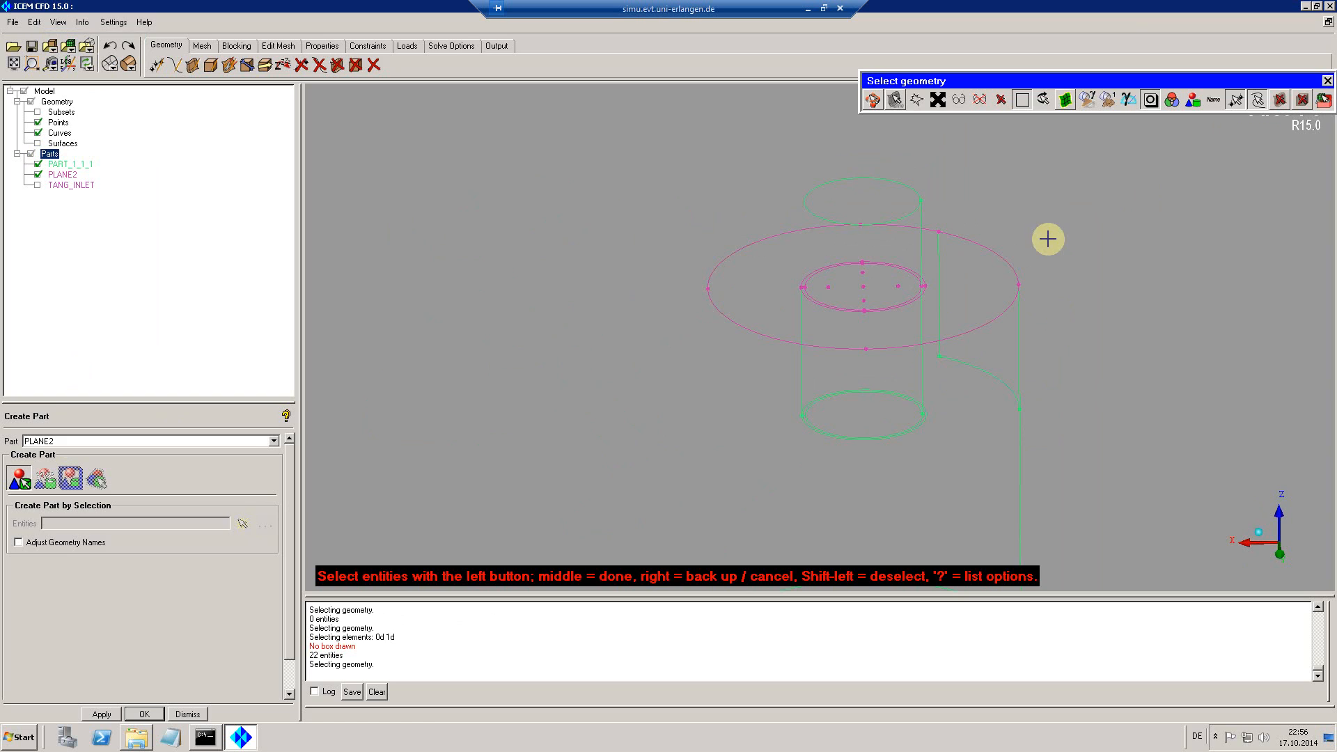
Change the PLANE2 part's color to yellow and show both the PLANE2 and TANG_INLET parts
{"action": "left_click", "coordinate": [38, 175]}
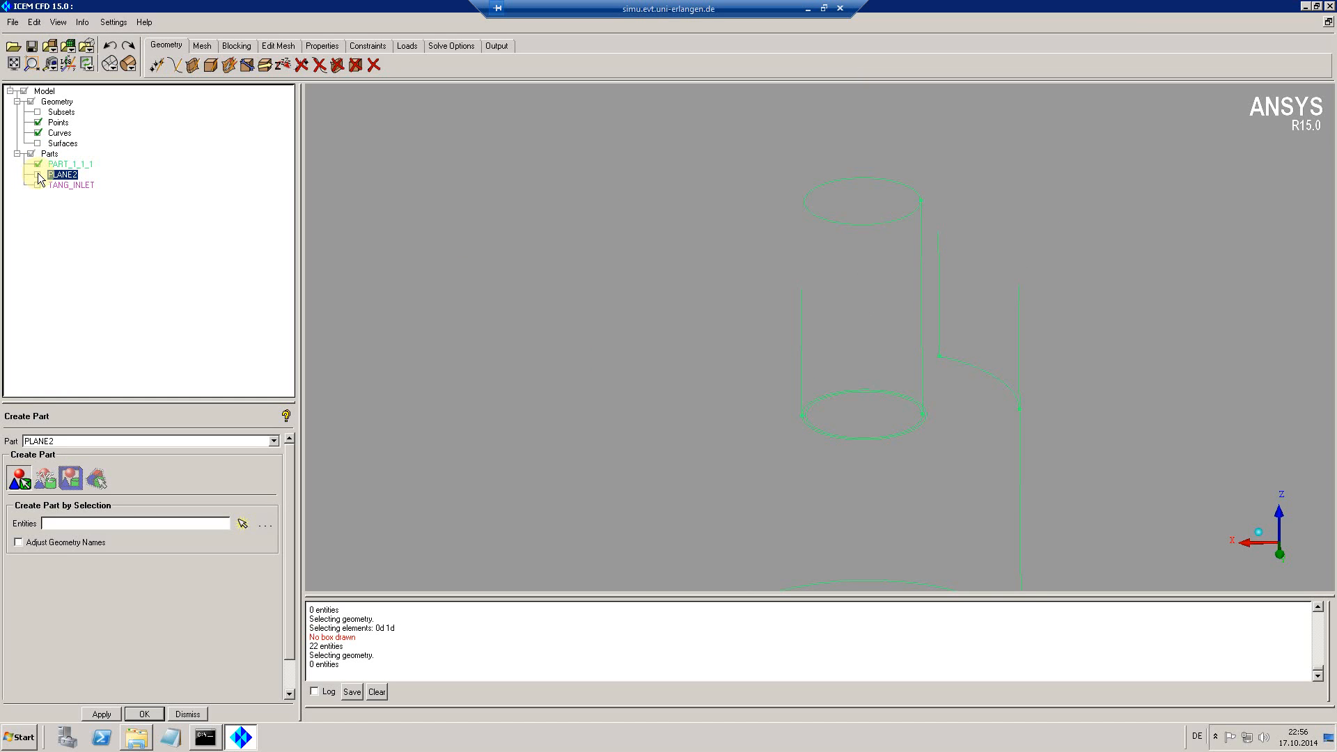
{"action": "right_click", "coordinate": [56, 175]}
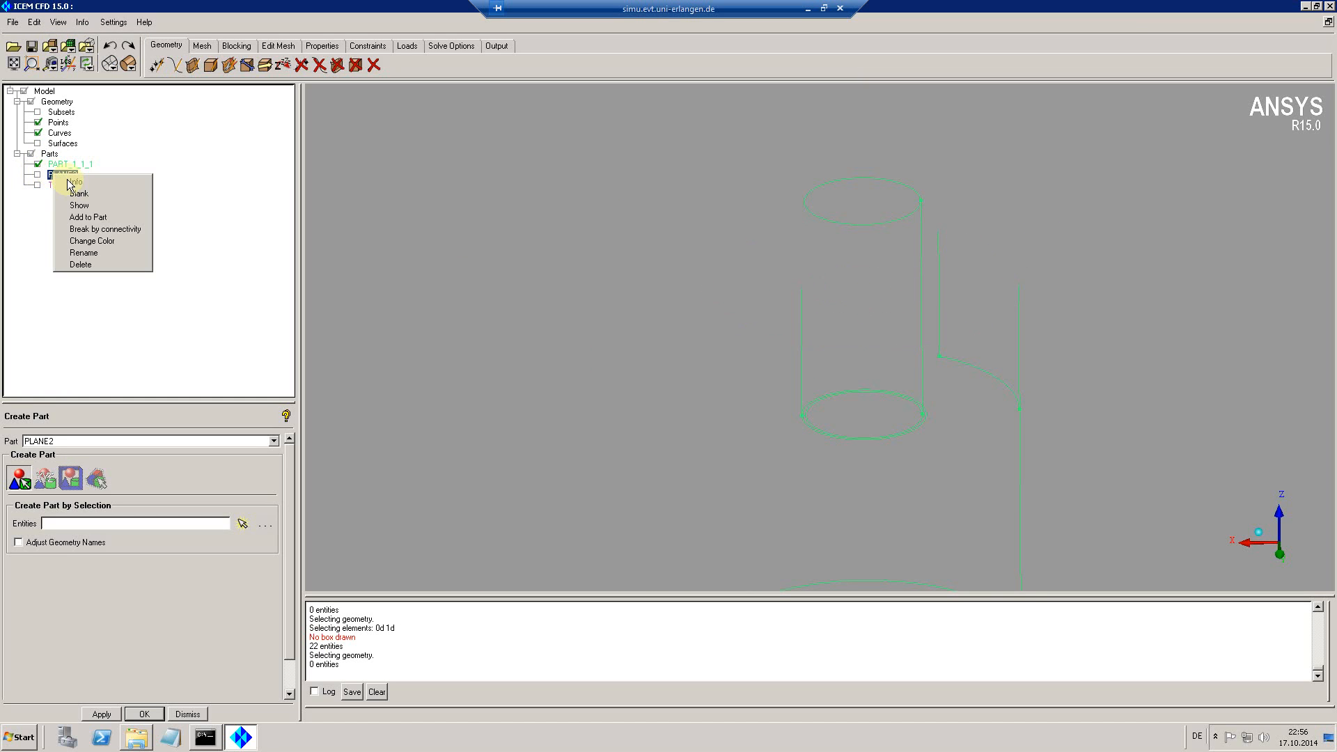
{"action": "left_click", "coordinate": [119, 241]}
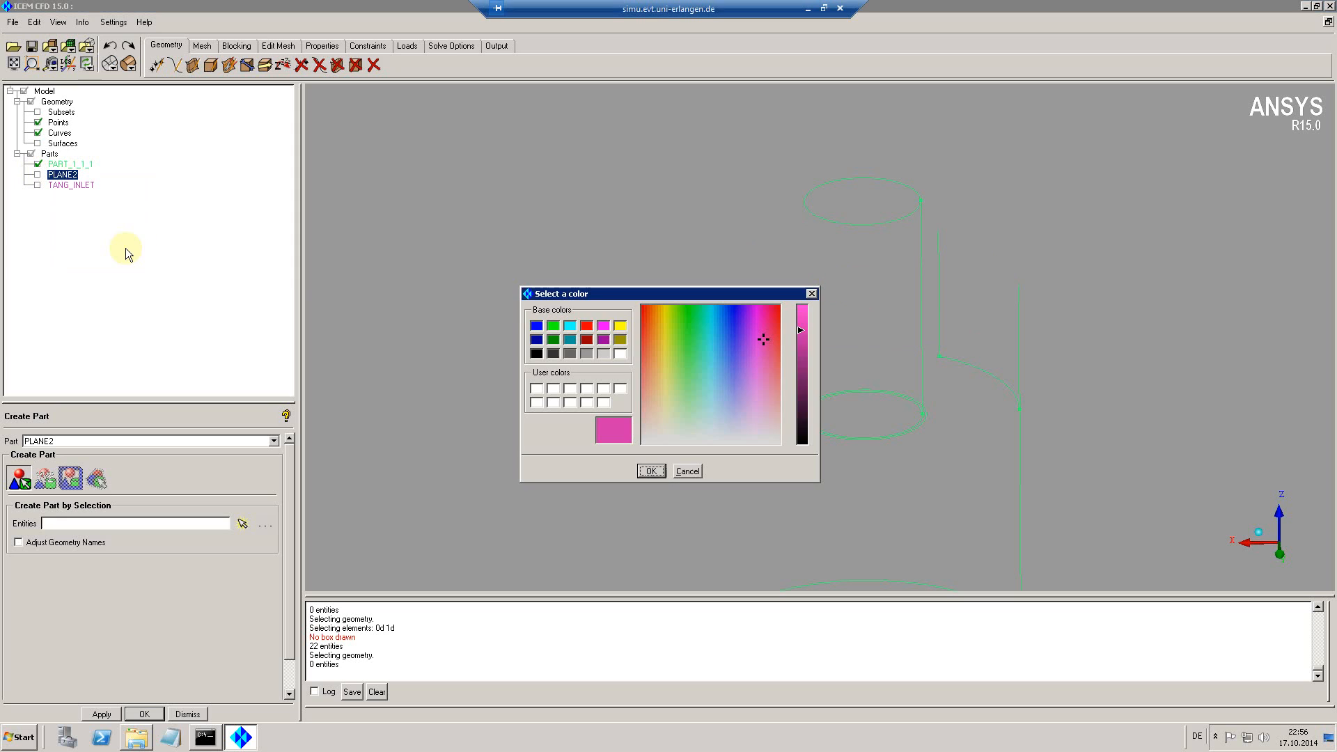
{"action": "left_click", "coordinate": [620, 326]}
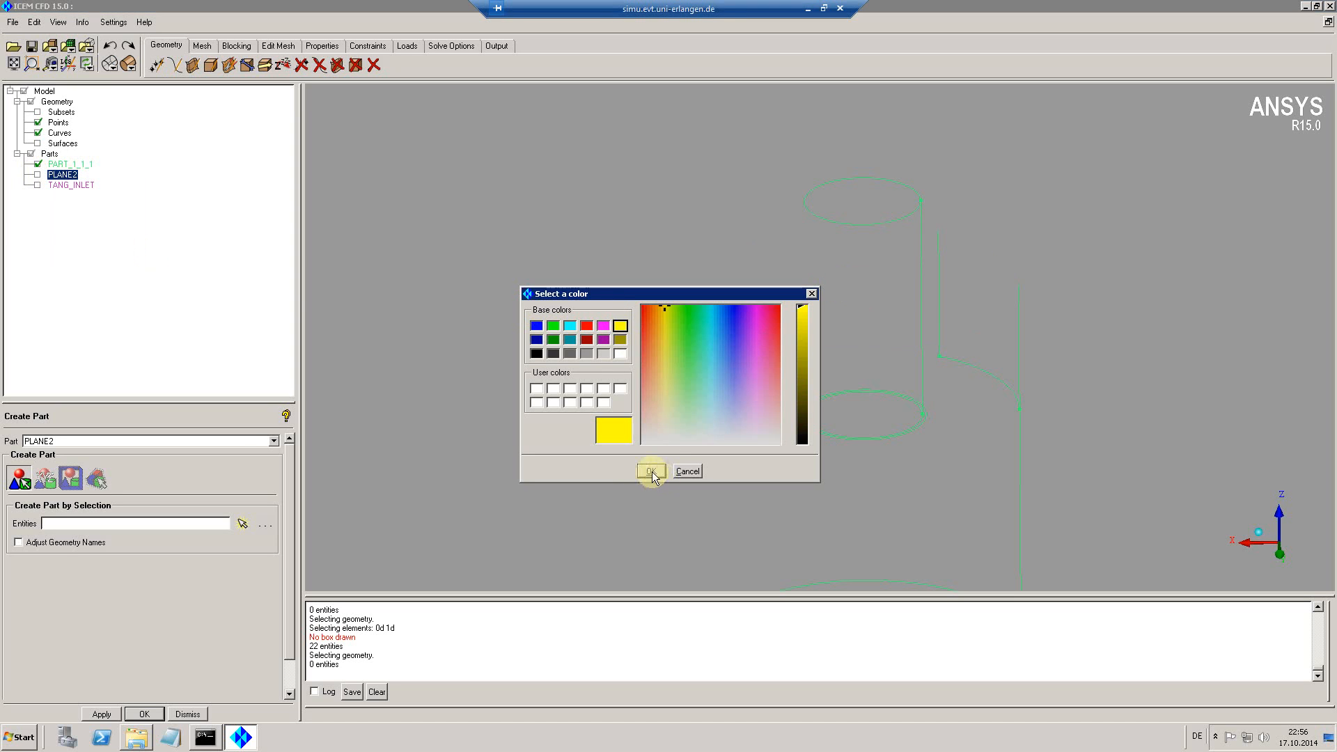
{"action": "left_click", "coordinate": [651, 471]}
{"action": "left_click", "coordinate": [38, 175]}
{"action": "left_click", "coordinate": [38, 185]}
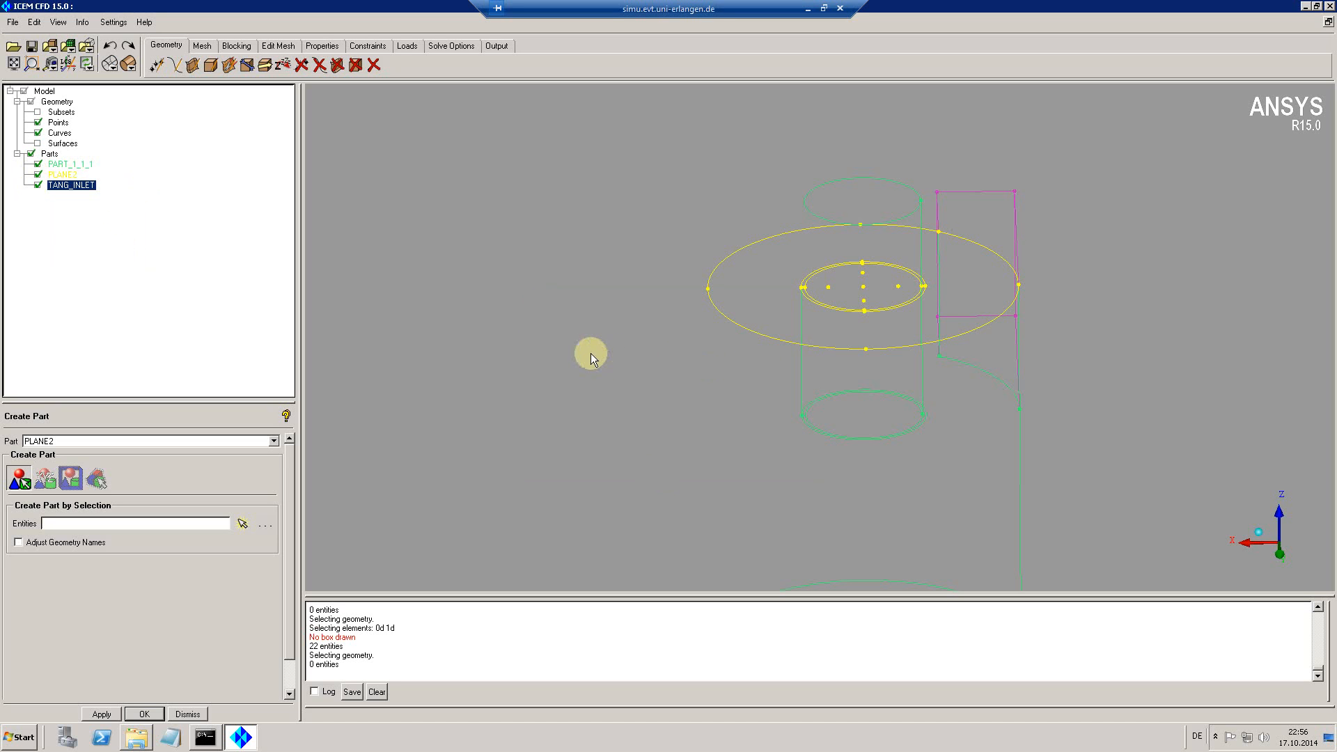
{"action": "left_click_drag", "start_coordinate": [591, 353], "coordinate": [892, 441]}
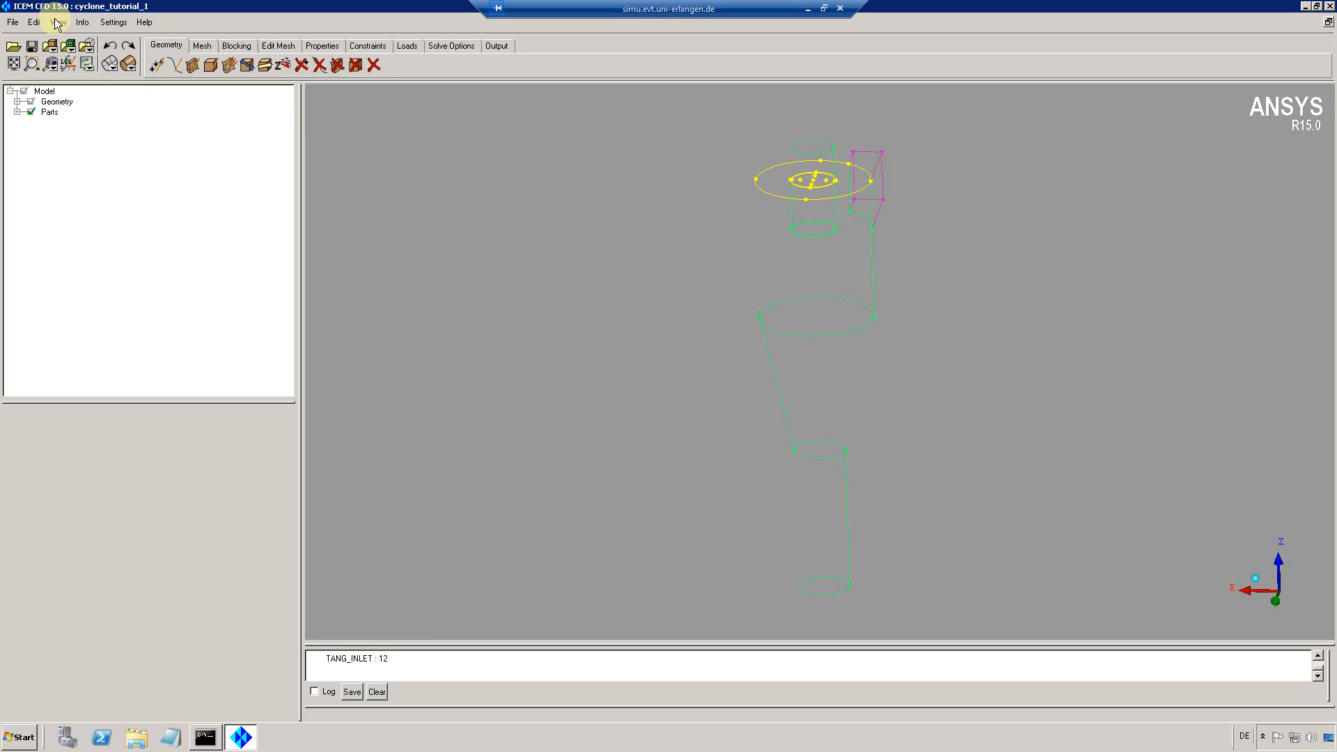
{"action": "left_click", "coordinate": [58, 21]}
{"action": "left_click", "coordinate": [65, 66]}
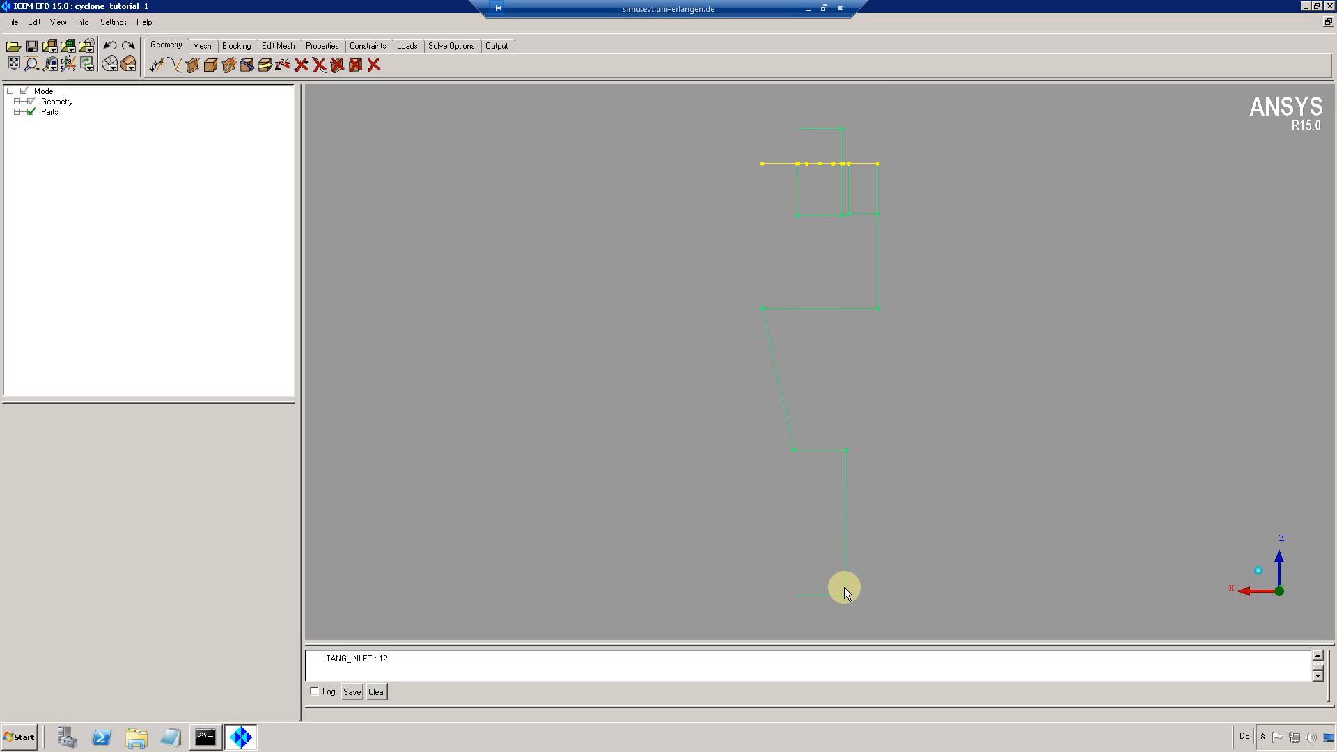
{"action": "left_click_drag", "start_coordinate": [666, 211], "coordinate": [608, 316]}
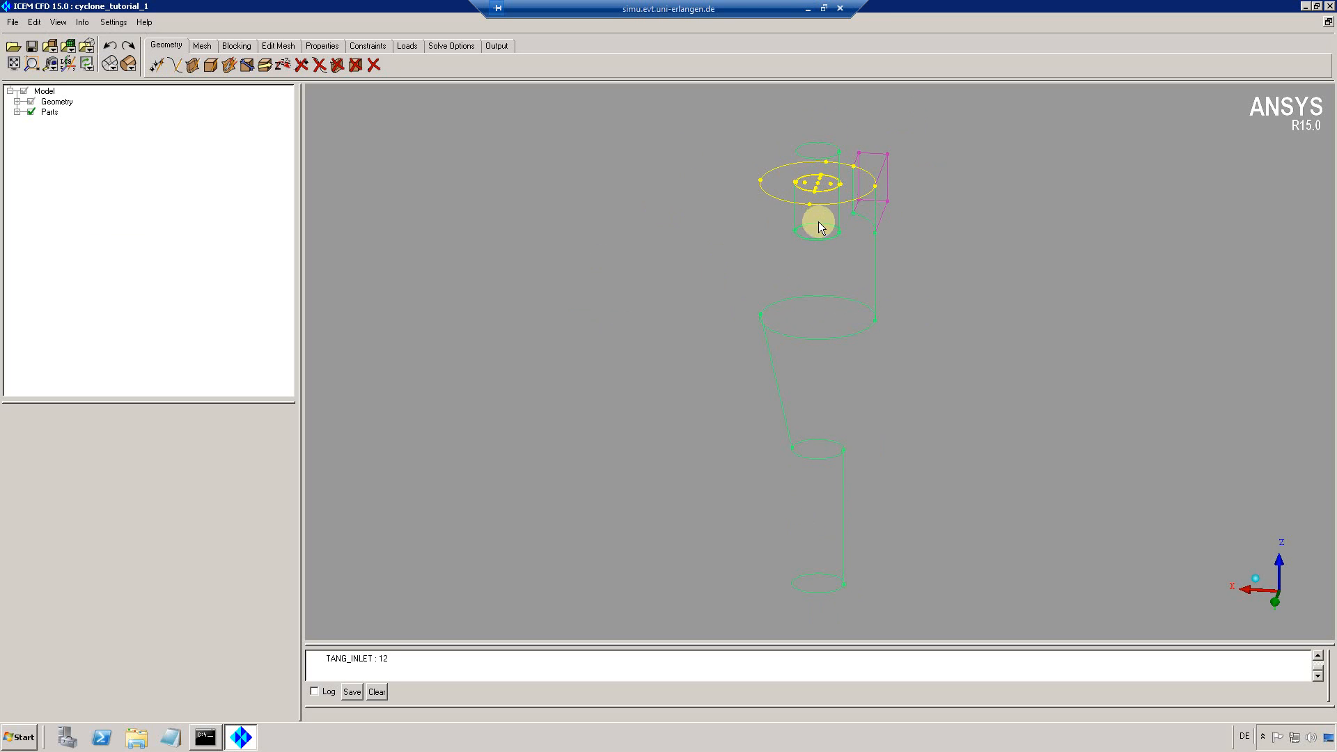
Expand the list of parts and hide PART_1_1_1 and TANG_INLET so that only PLANE2 is displayed
{"action": "left_click", "coordinate": [17, 112]}
{"action": "left_click", "coordinate": [37, 122]}
{"action": "left_click", "coordinate": [37, 143]}
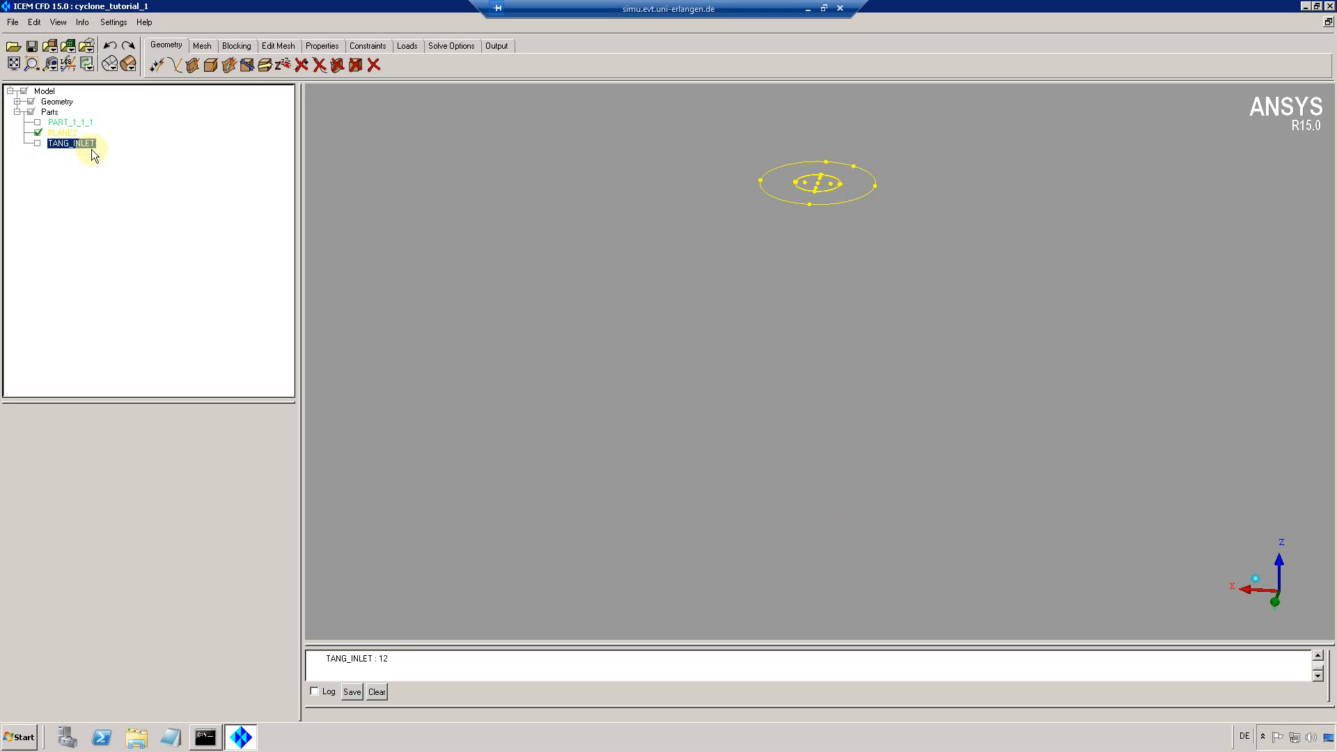
Copy all PLANE2 points and curves once by an explicit translation with a Z offset of 0.12
{"action": "left_click", "coordinate": [265, 65]}
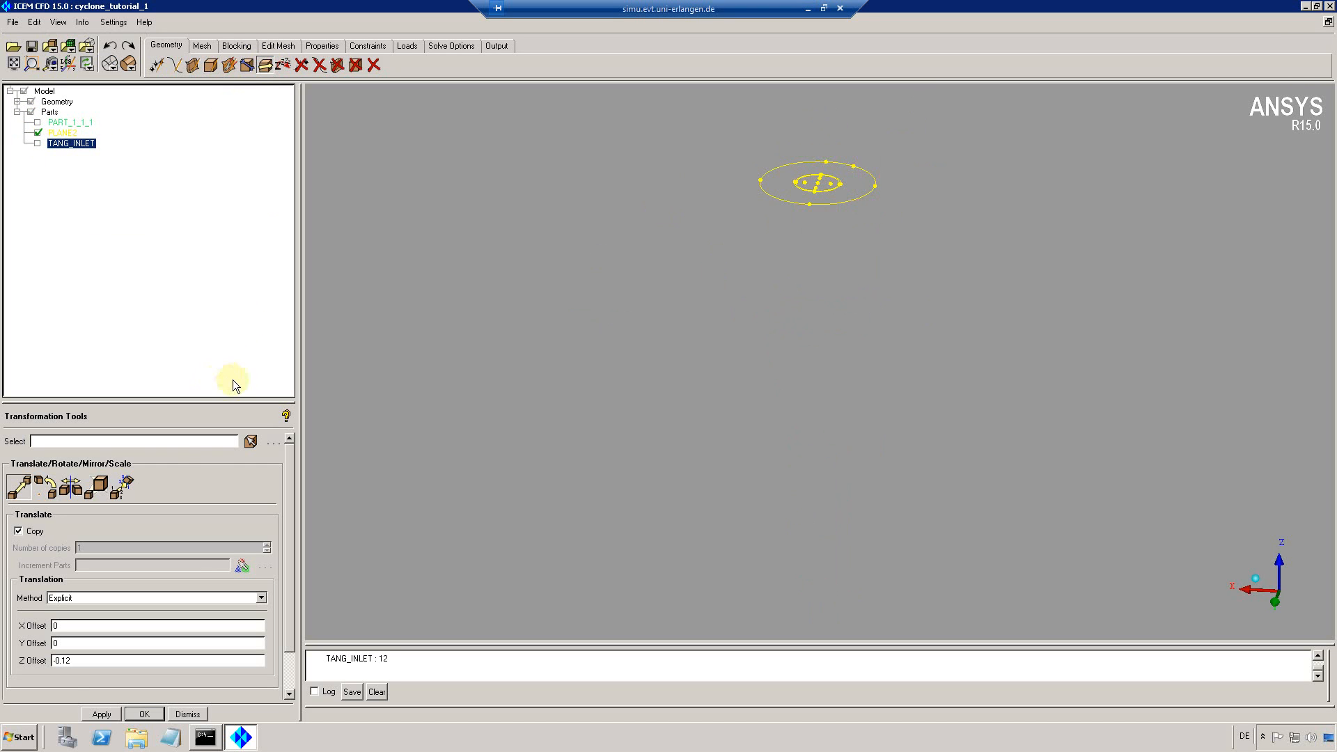
{"action": "left_click", "coordinate": [19, 531]}
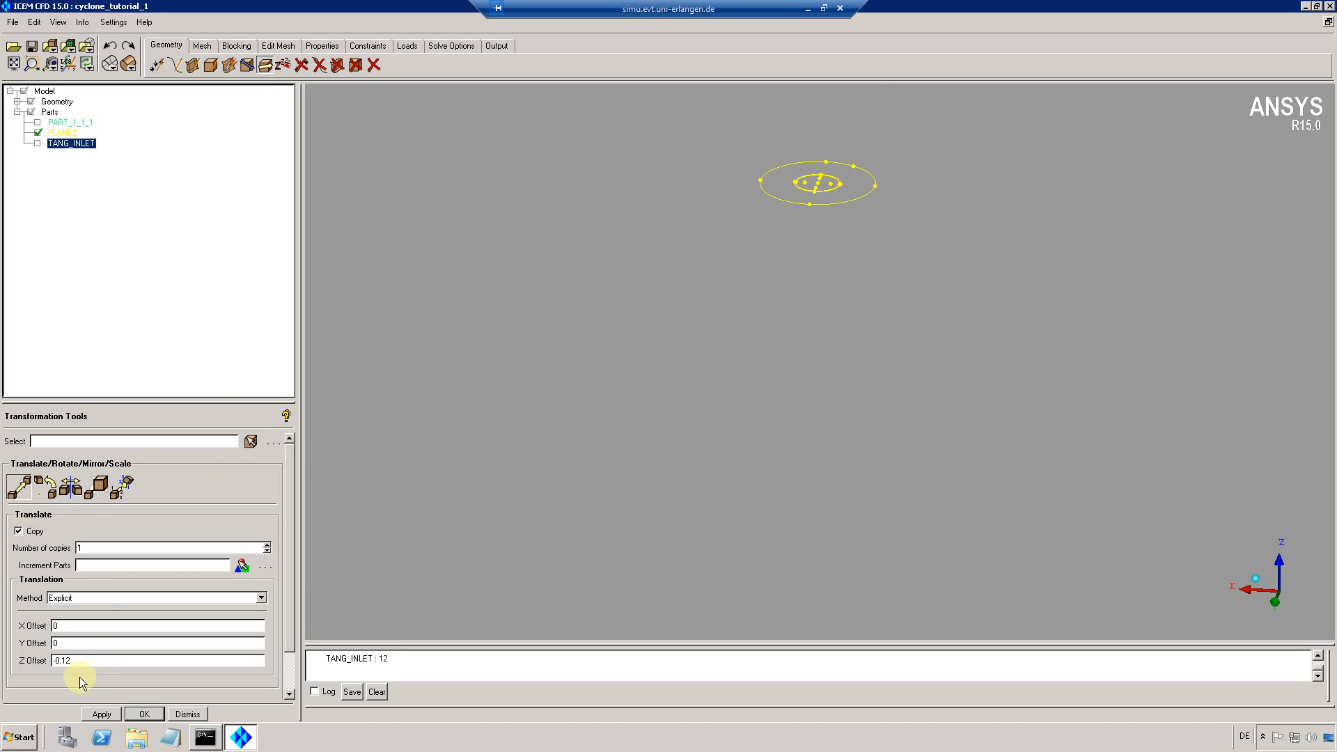
{"action": "left_click", "coordinate": [247, 444]}
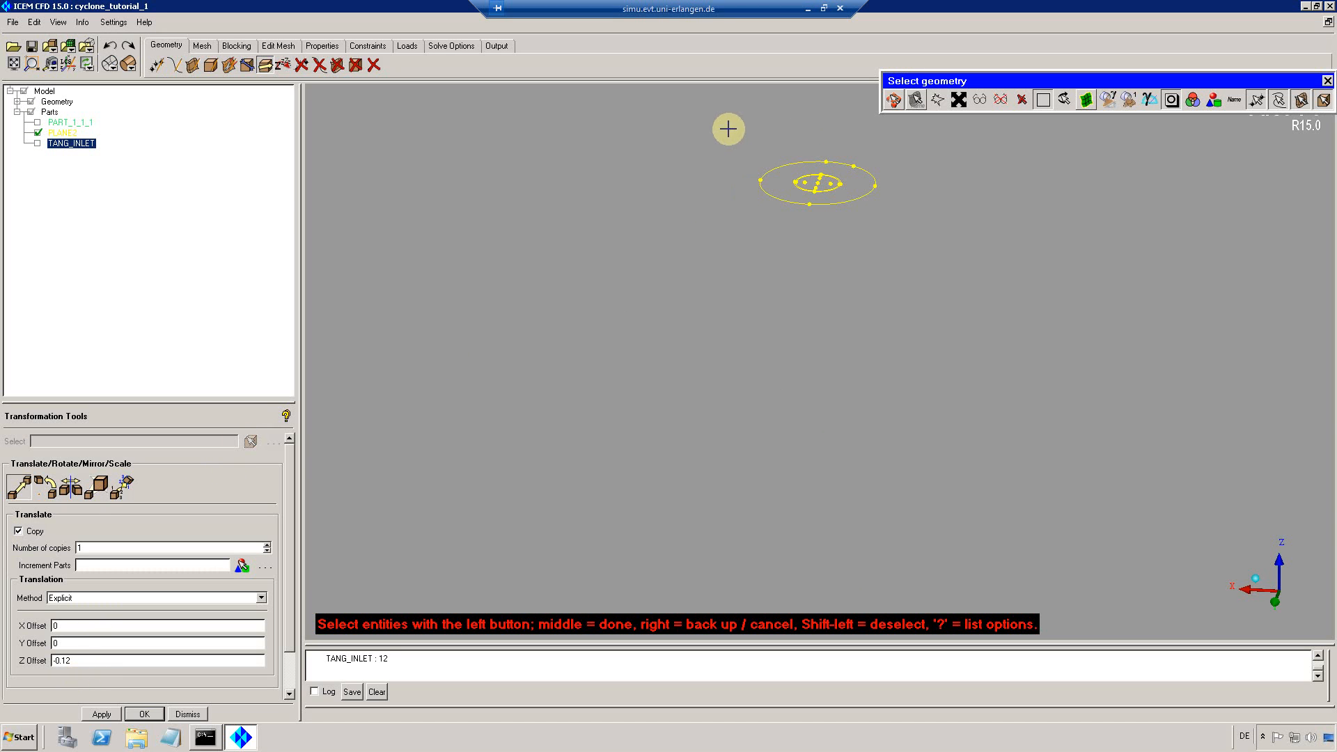
{"action": "left_click_drag", "start_coordinate": [719, 122], "coordinate": [956, 255]}
{"action": "middle_click", "coordinate": [815, 328]}
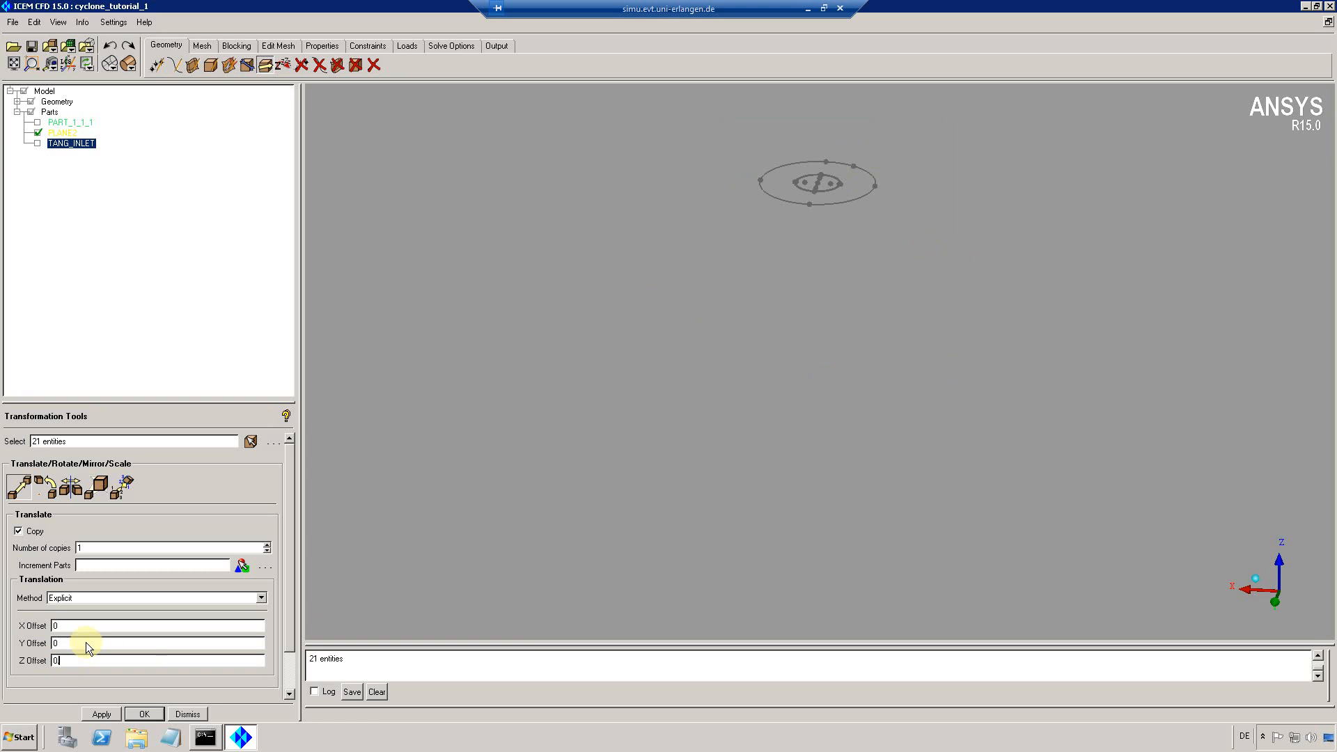
{"action": "type", "text": ".12"}
{"action": "left_click", "coordinate": [102, 714]}
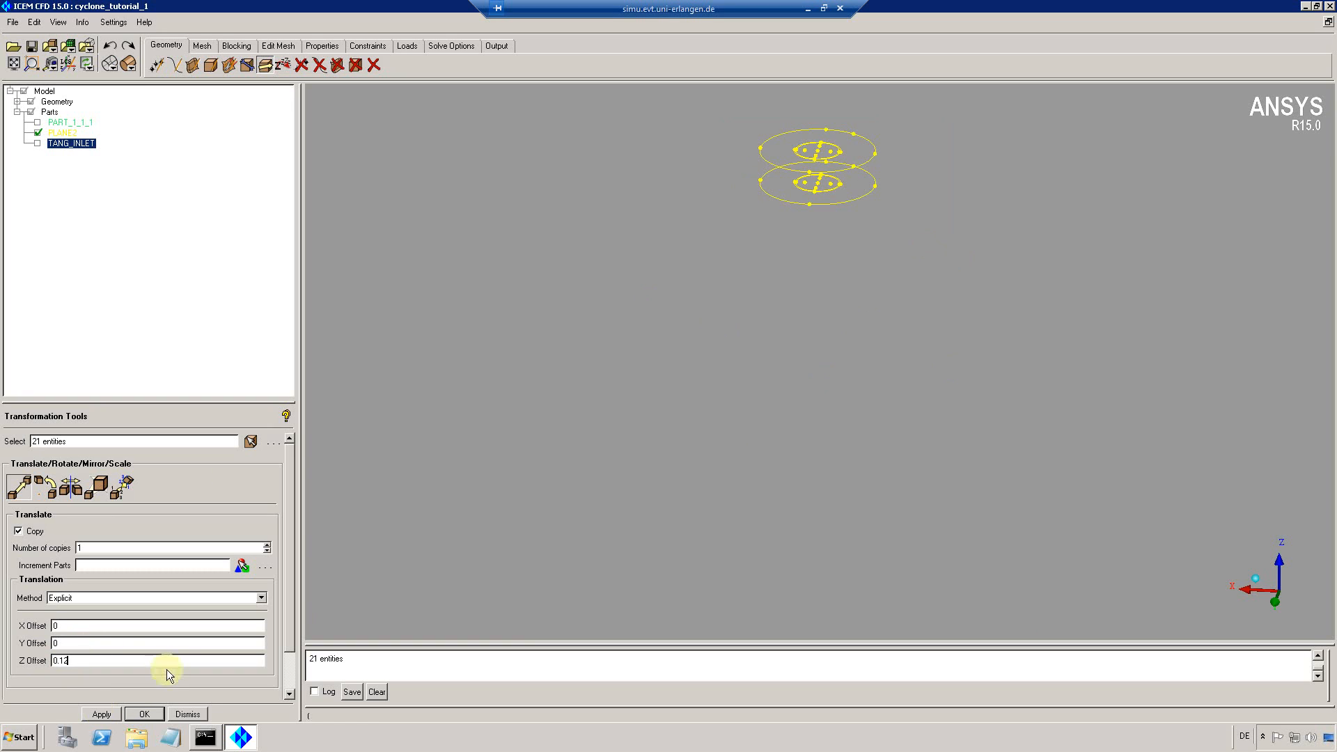
{"action": "left_click_drag", "start_coordinate": [838, 209], "coordinate": [808, 140]}
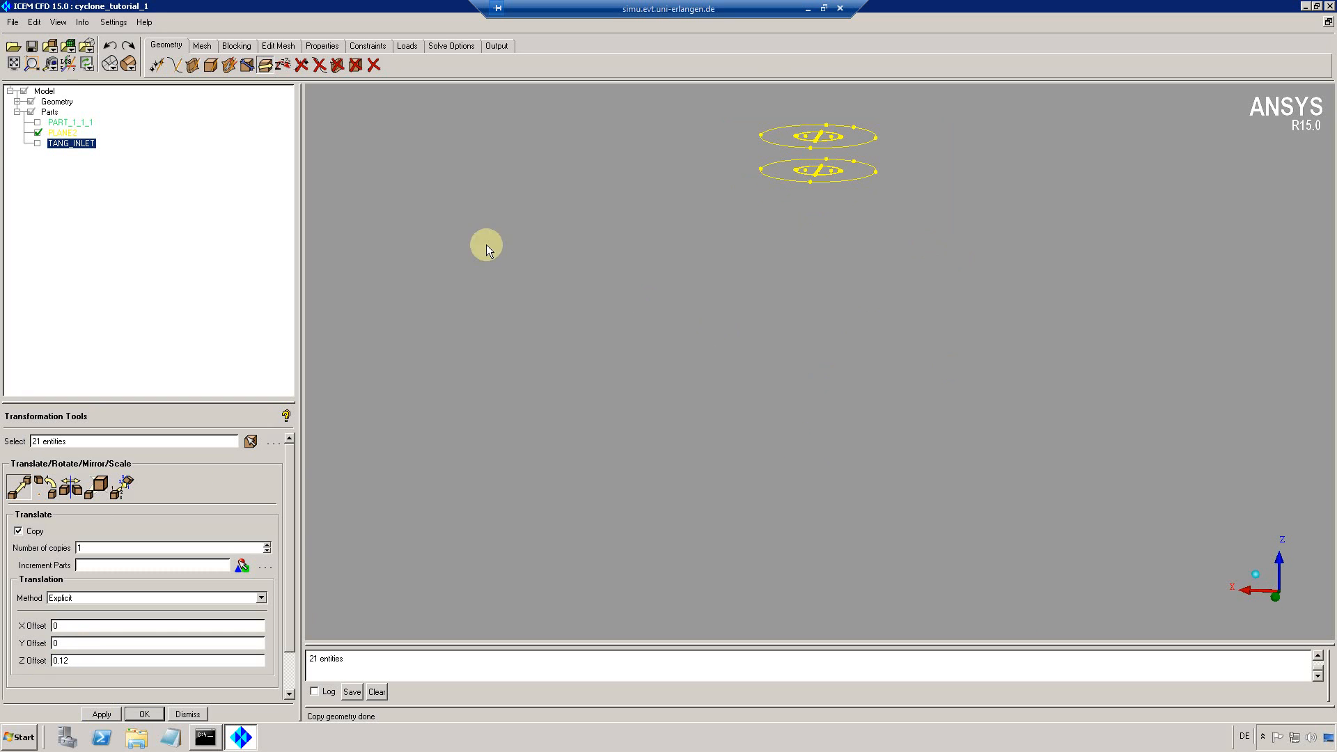
Temporarily show PART_1_1_1 and measure the distance from the PLANE2 outer circle down to the lower edge of the cylindrical body
{"action": "left_click", "coordinate": [37, 122]}
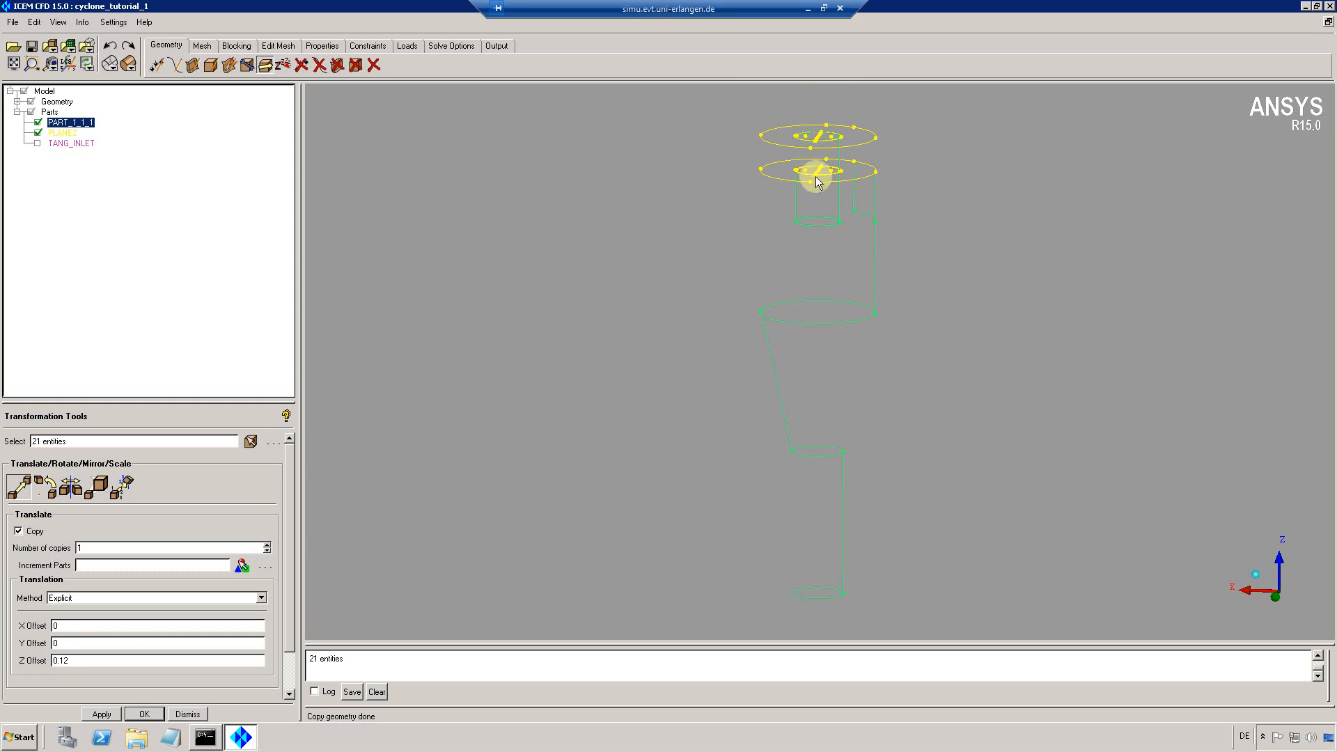
{"action": "left_click", "coordinate": [49, 62]}
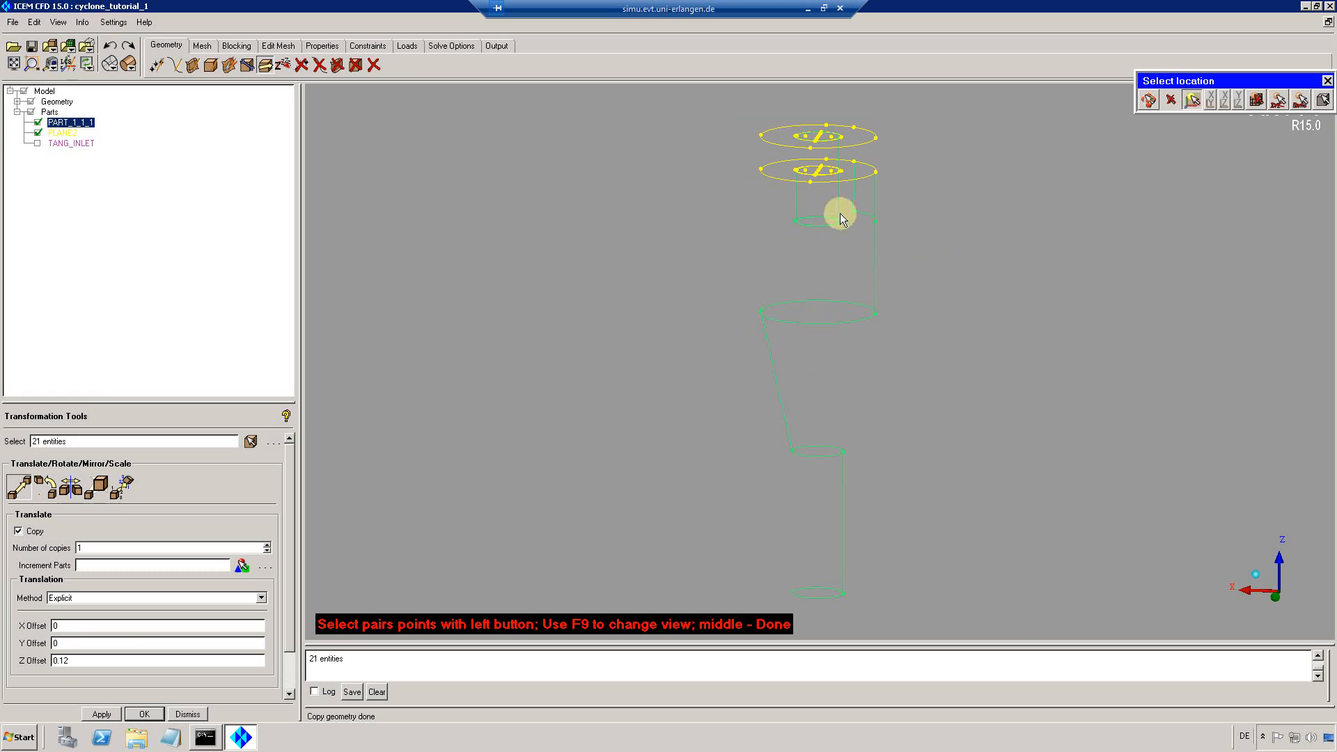
{"action": "left_click", "coordinate": [761, 169]}
{"action": "left_click", "coordinate": [761, 310]}
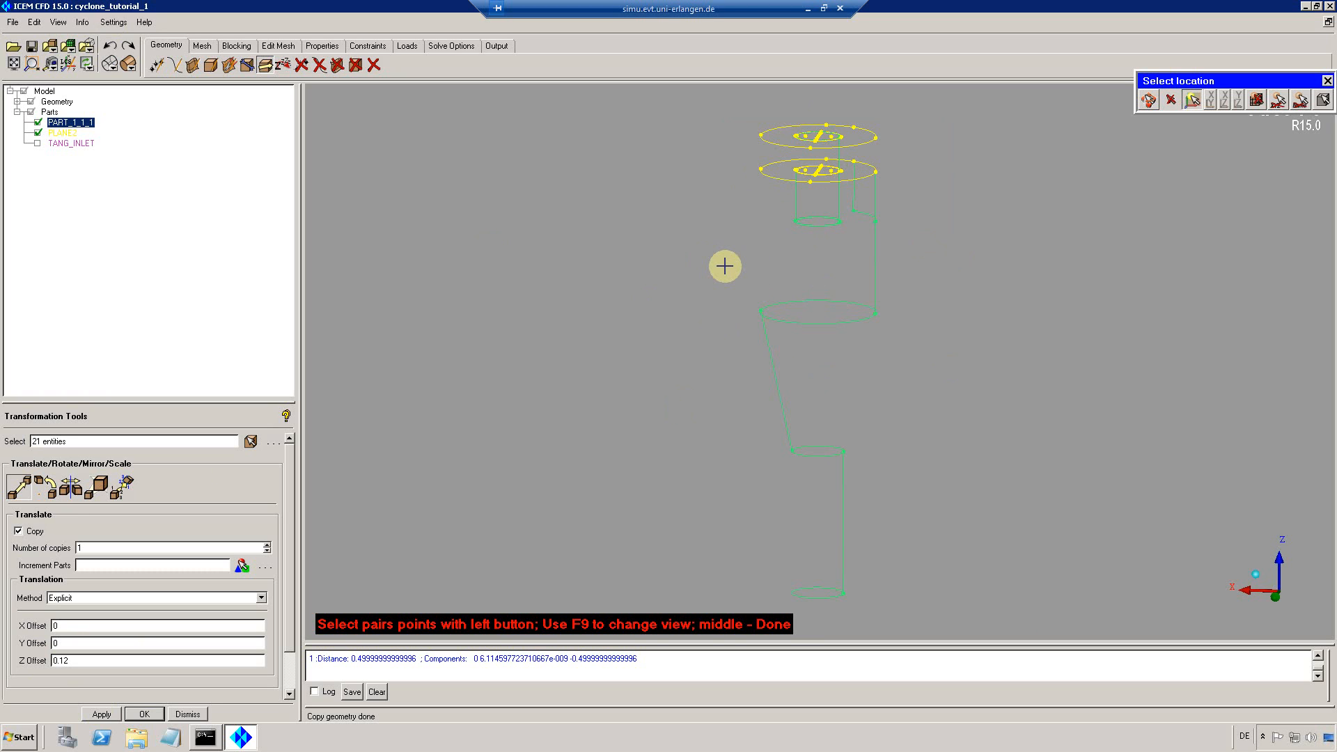
{"action": "middle_click", "coordinate": [692, 259]}
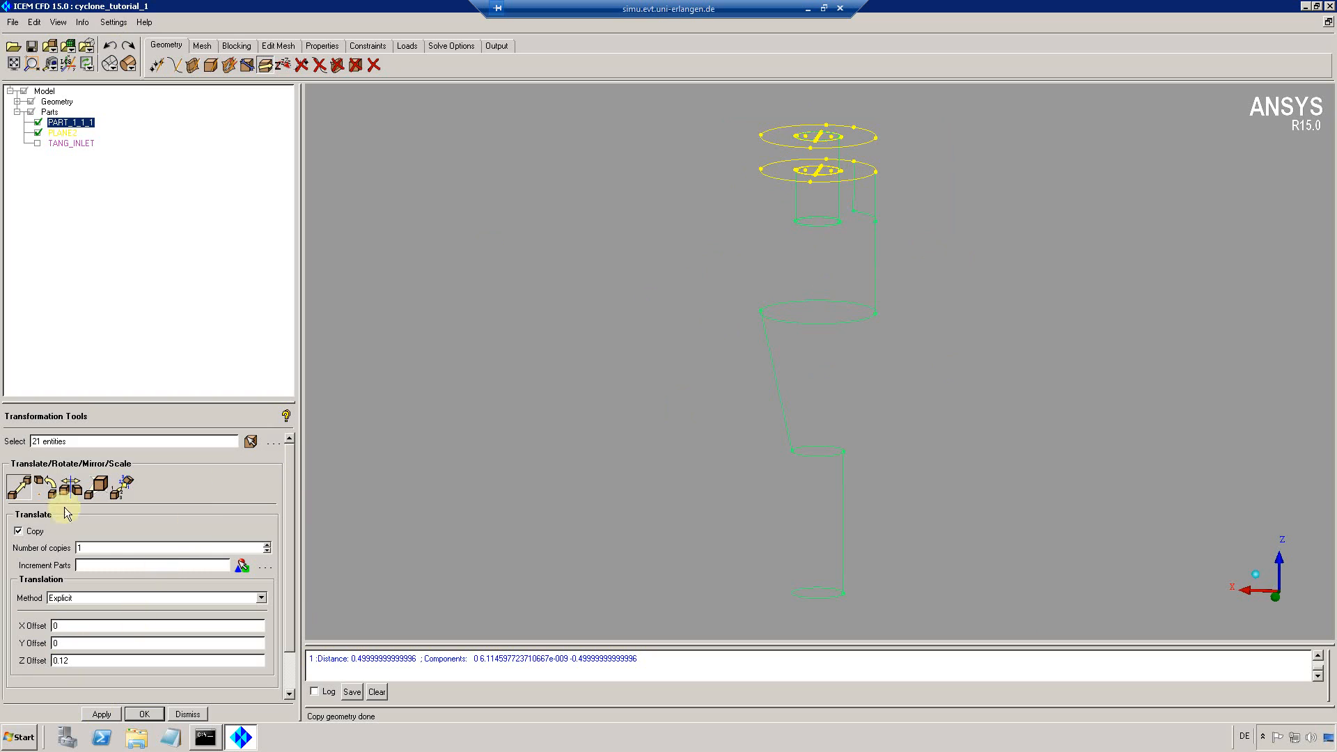
{"action": "left_click", "coordinate": [37, 122]}
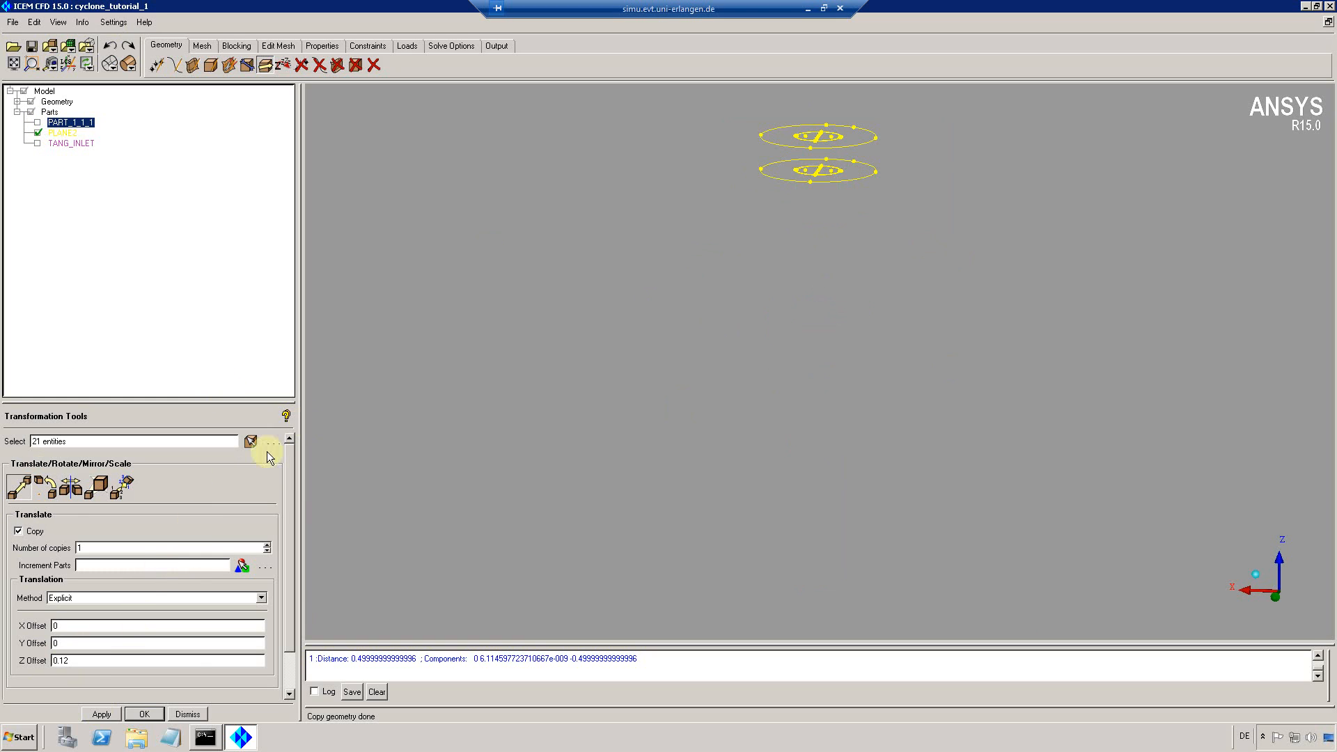
Copy the PLANE2 entities to three levels below the original, the last two at Z offsets of -0.18 and -0.5
{"action": "left_click_drag", "start_coordinate": [89, 666], "coordinate": [26, 658]}
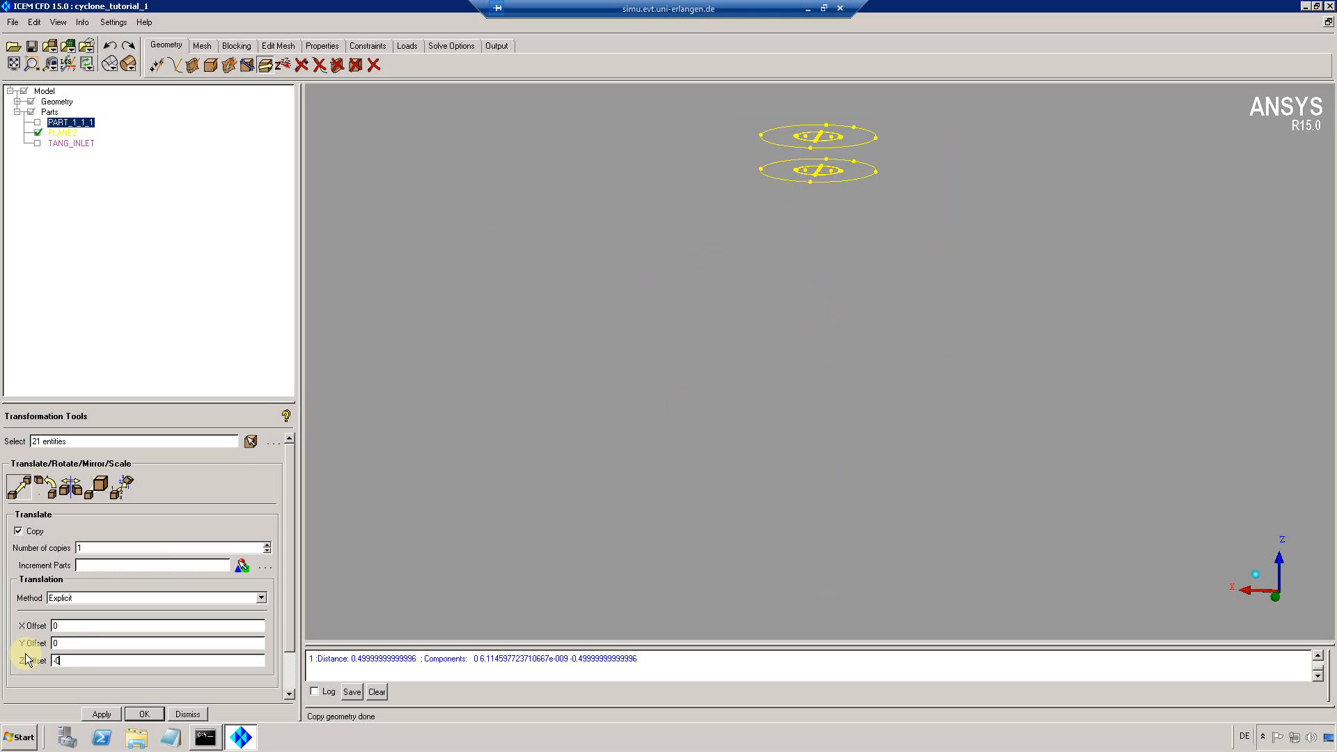
{"action": "left_click", "coordinate": [100, 714]}
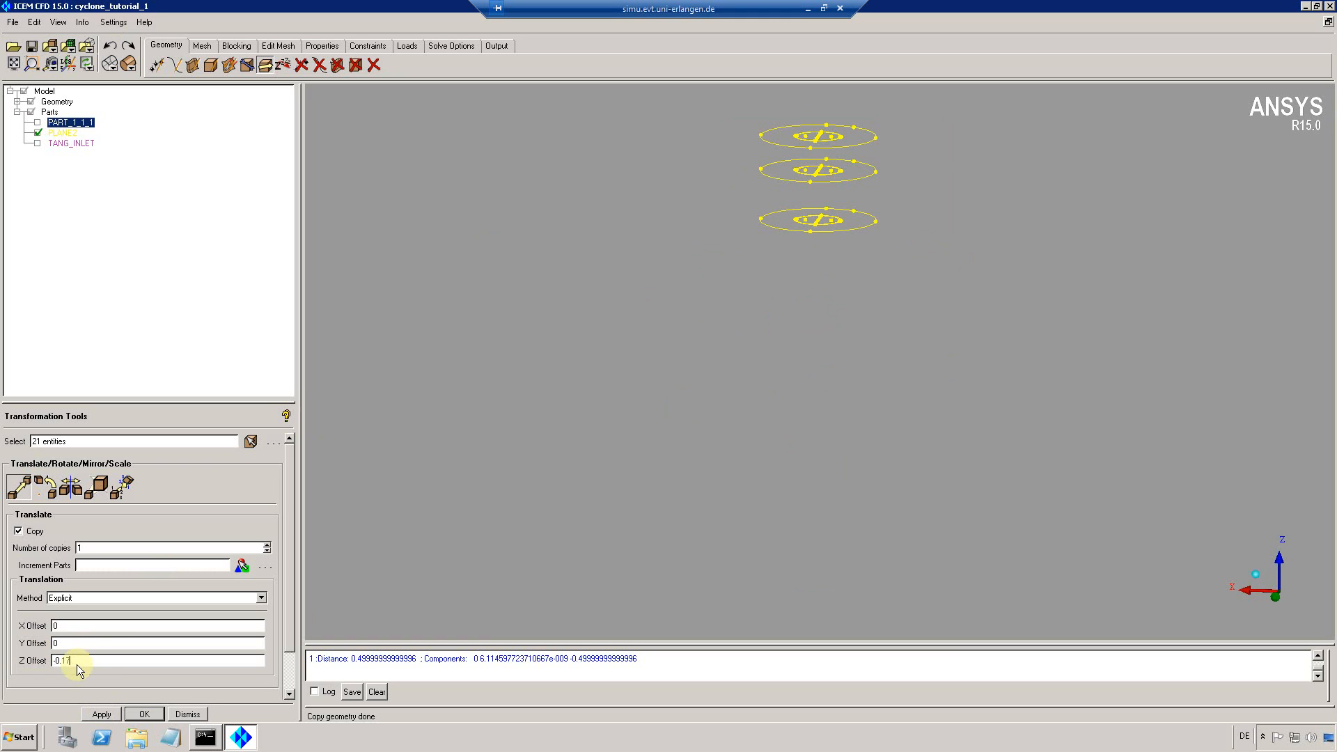
{"action": "key", "text": "BackSpace"}
{"action": "type", "text": "8"}
{"action": "left_click", "coordinate": [100, 714]}
{"action": "left_click", "coordinate": [104, 714]}
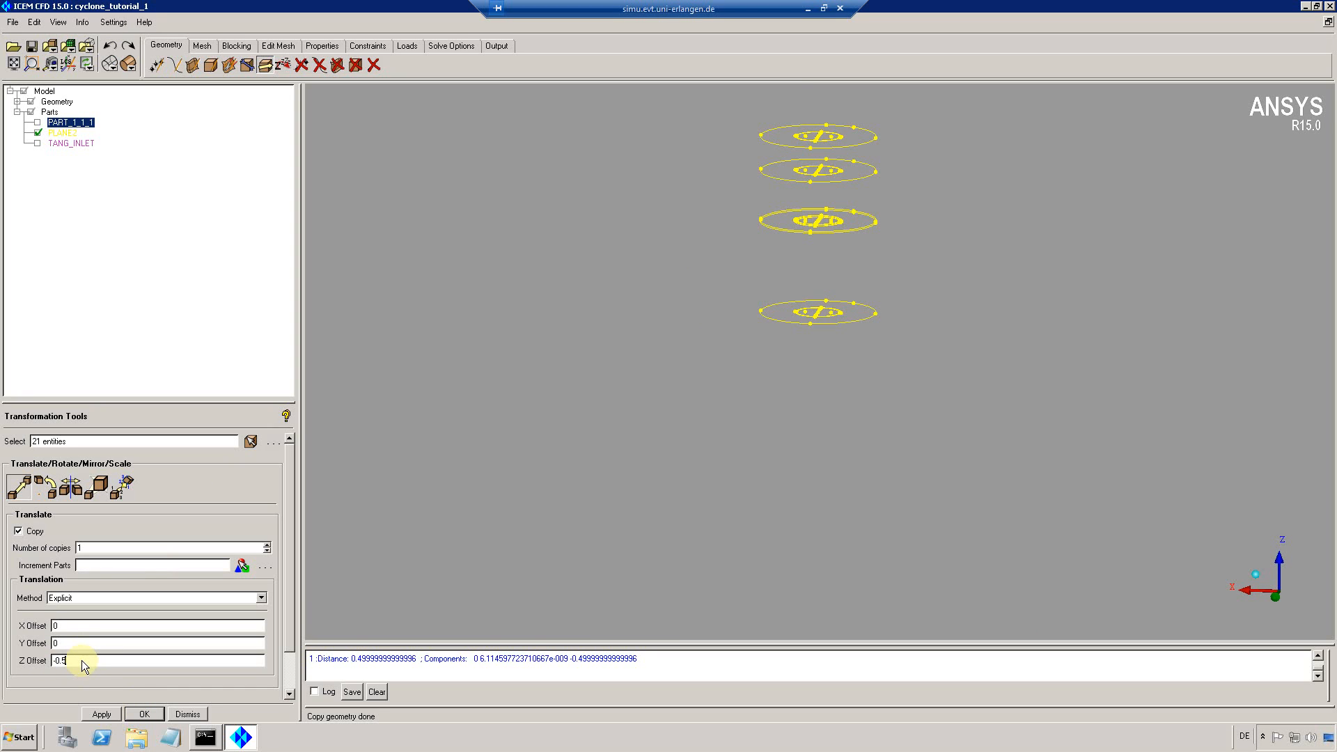
Copy the PLANE2 entities down to the lower end of the cone, and to the cyclone bottom with a Z offset of -1.490
{"action": "key", "text": "BackSpace"}
{"action": "type", "text": "95"}
{"action": "left_click", "coordinate": [108, 714]}
{"action": "left_click_drag", "start_coordinate": [78, 661], "coordinate": [59, 660]}
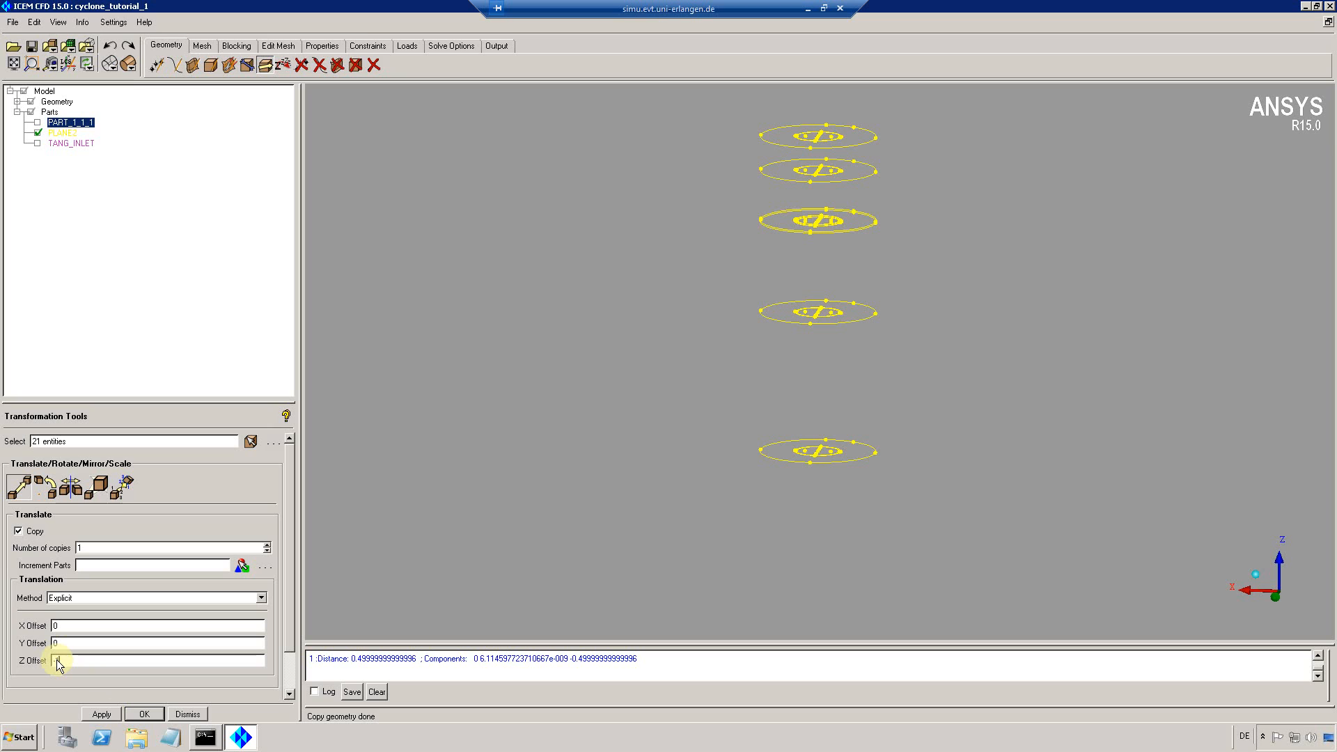
{"action": "type", "text": "1.450"}
{"action": "left_click", "coordinate": [102, 714]}
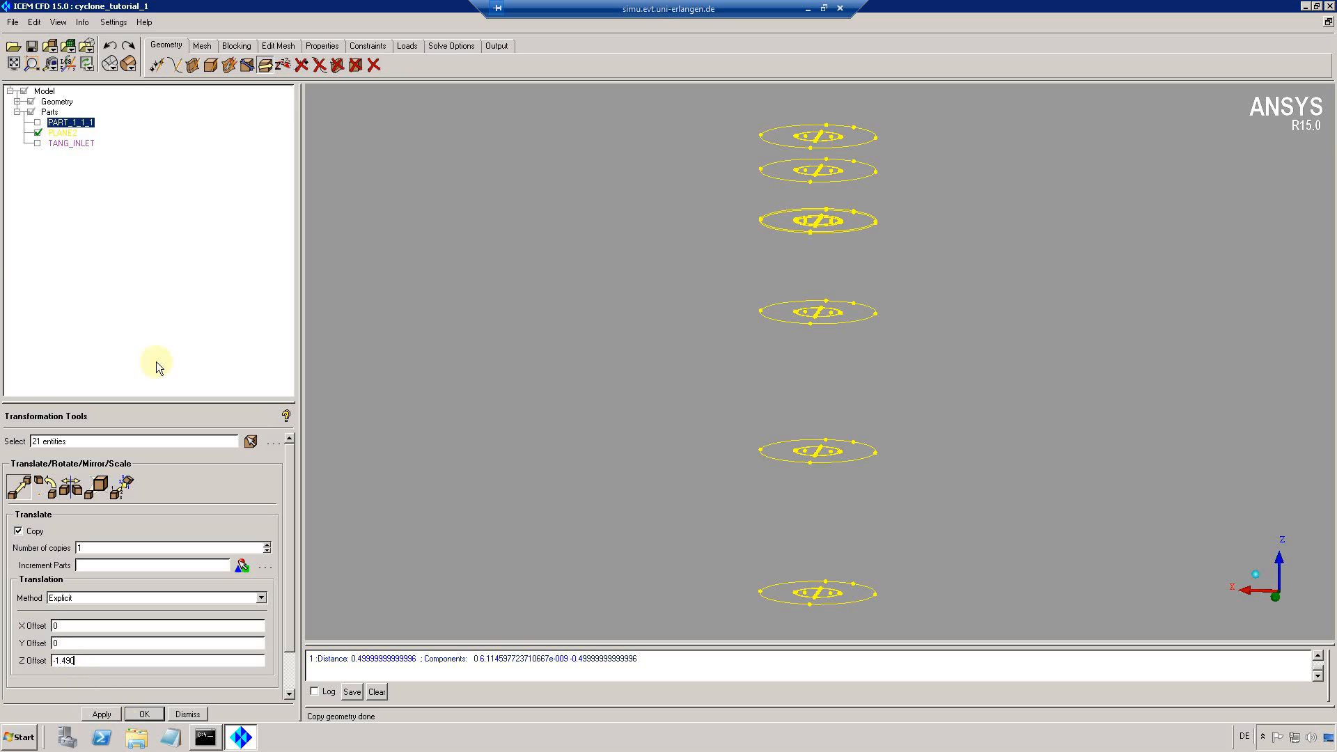
Show PART_1_1_1 temporarily and check the heights of the copied planes against the cyclone geometry, looking closely at the upper planes
{"action": "left_click", "coordinate": [58, 22]}
{"action": "left_click", "coordinate": [68, 68]}
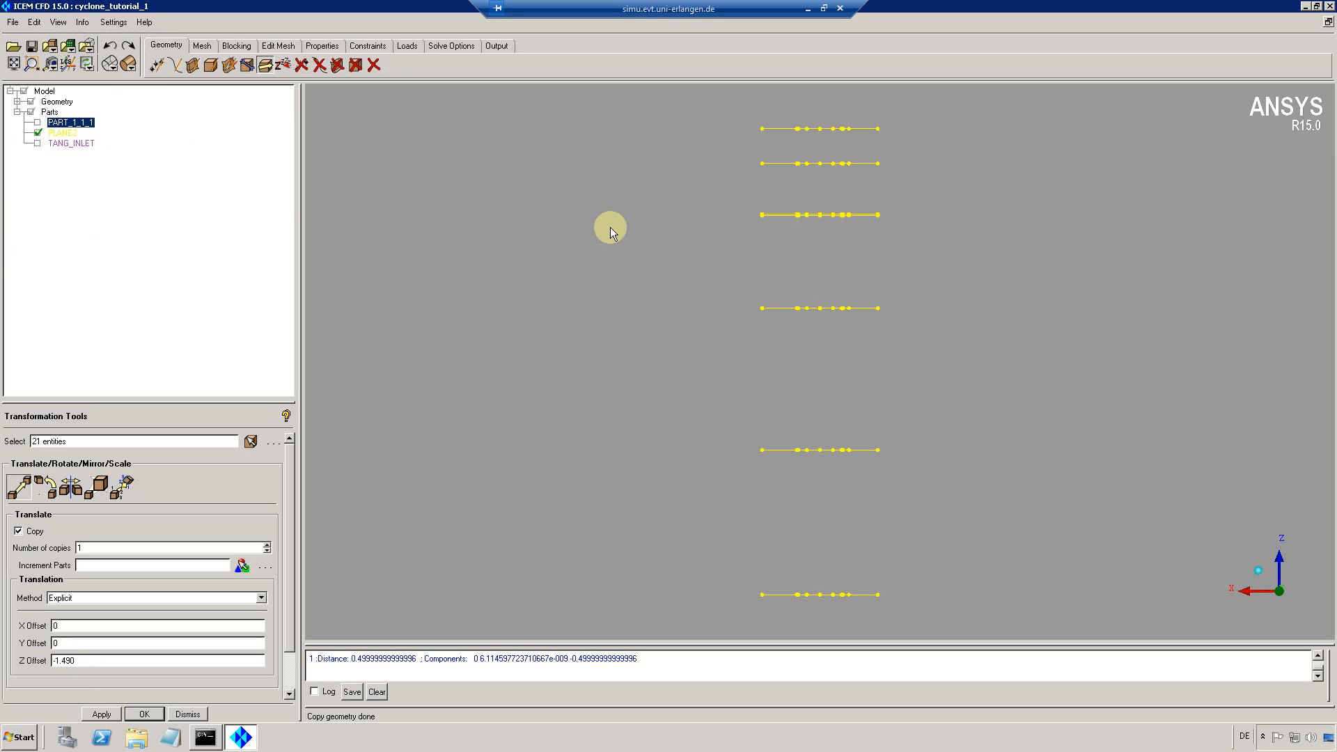
{"action": "left_click", "coordinate": [37, 123]}
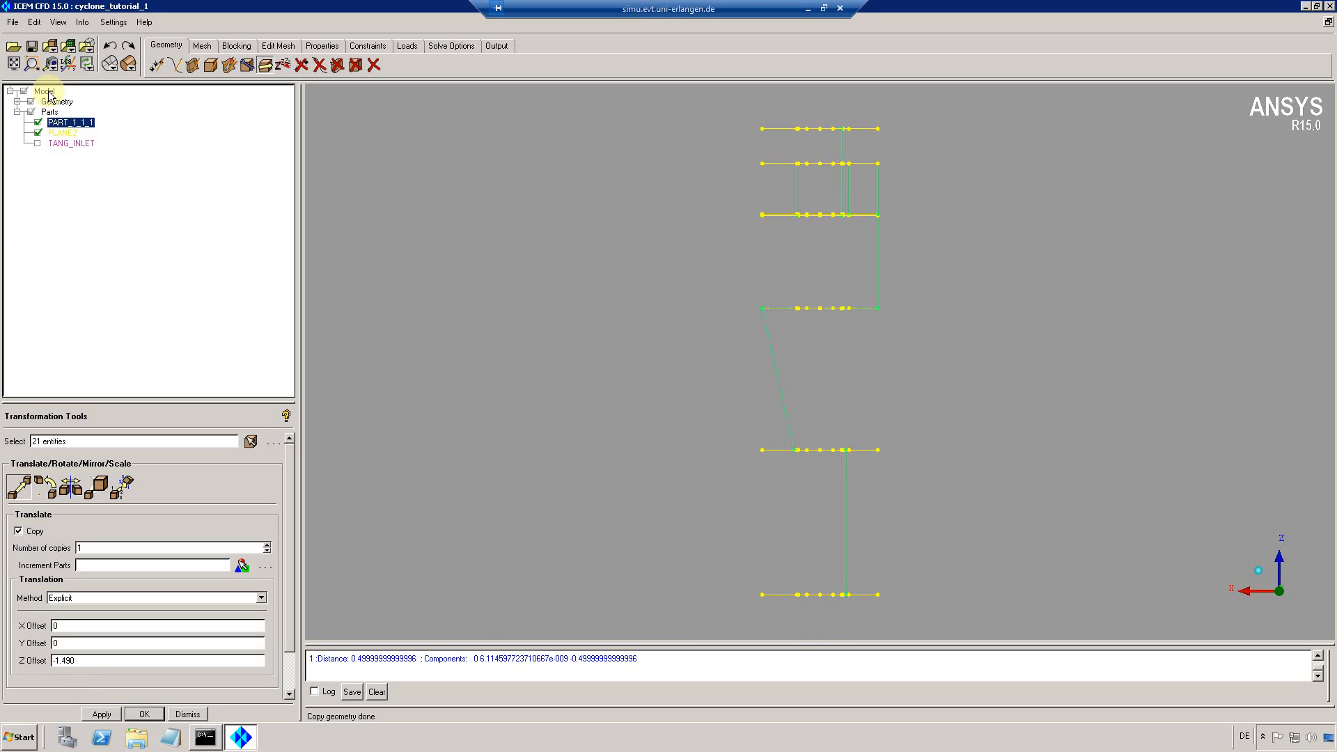
{"action": "left_click", "coordinate": [51, 66]}
{"action": "left_click_drag", "start_coordinate": [735, 109], "coordinate": [922, 235]}
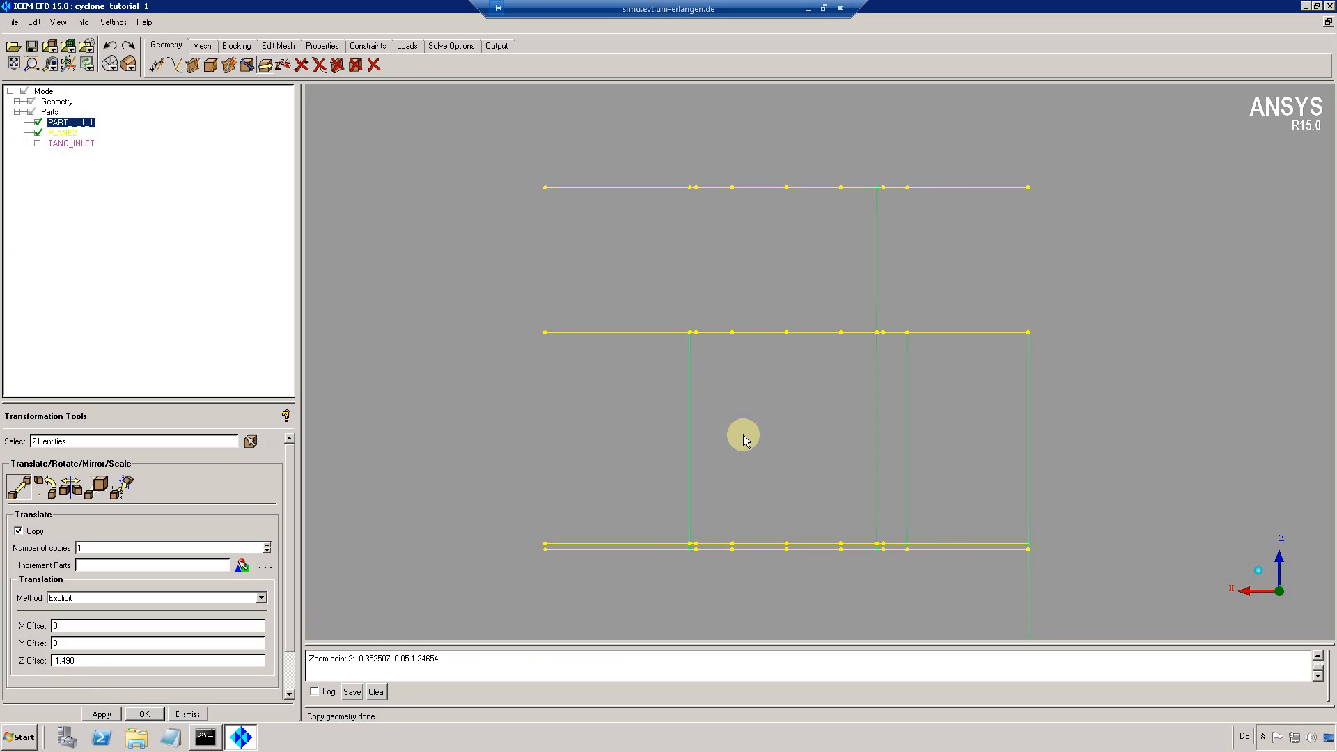
{"action": "left_click", "coordinate": [12, 63]}
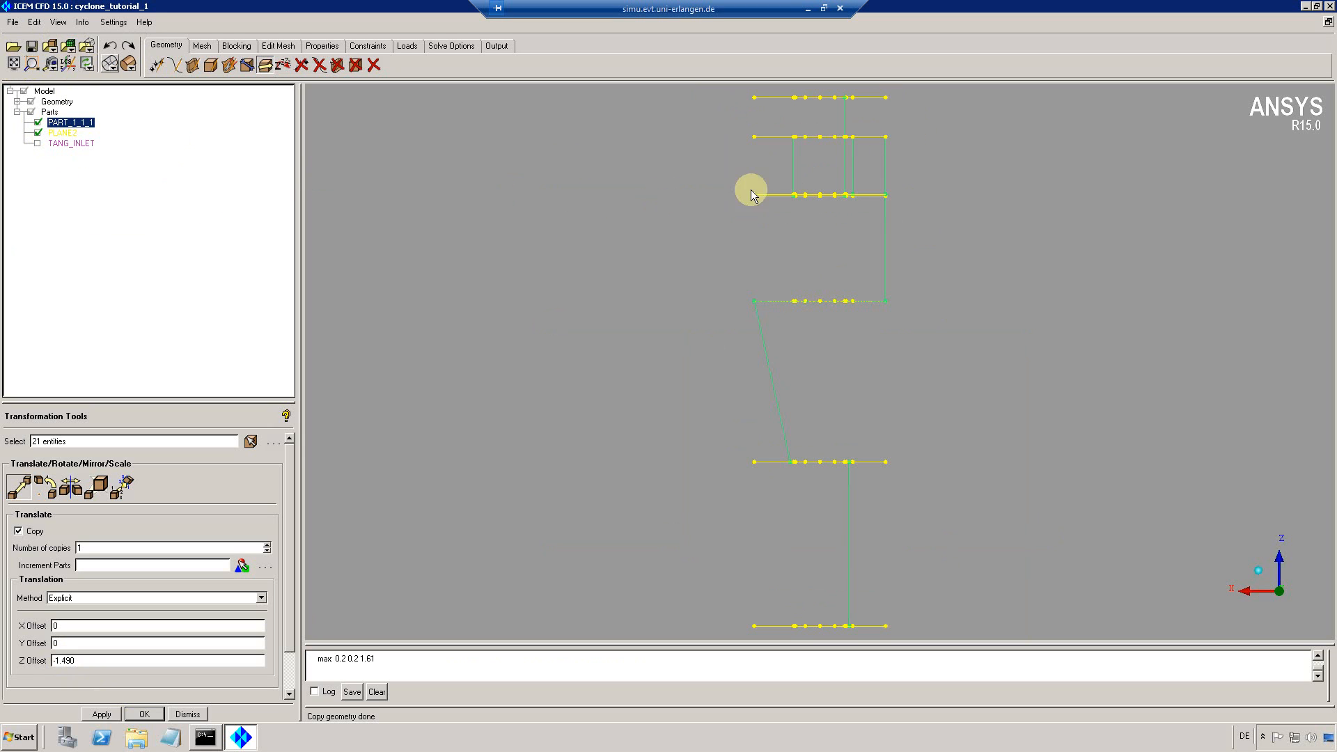
{"action": "left_click_drag", "start_coordinate": [751, 189], "coordinate": [710, 307]}
{"action": "left_click", "coordinate": [37, 122]}
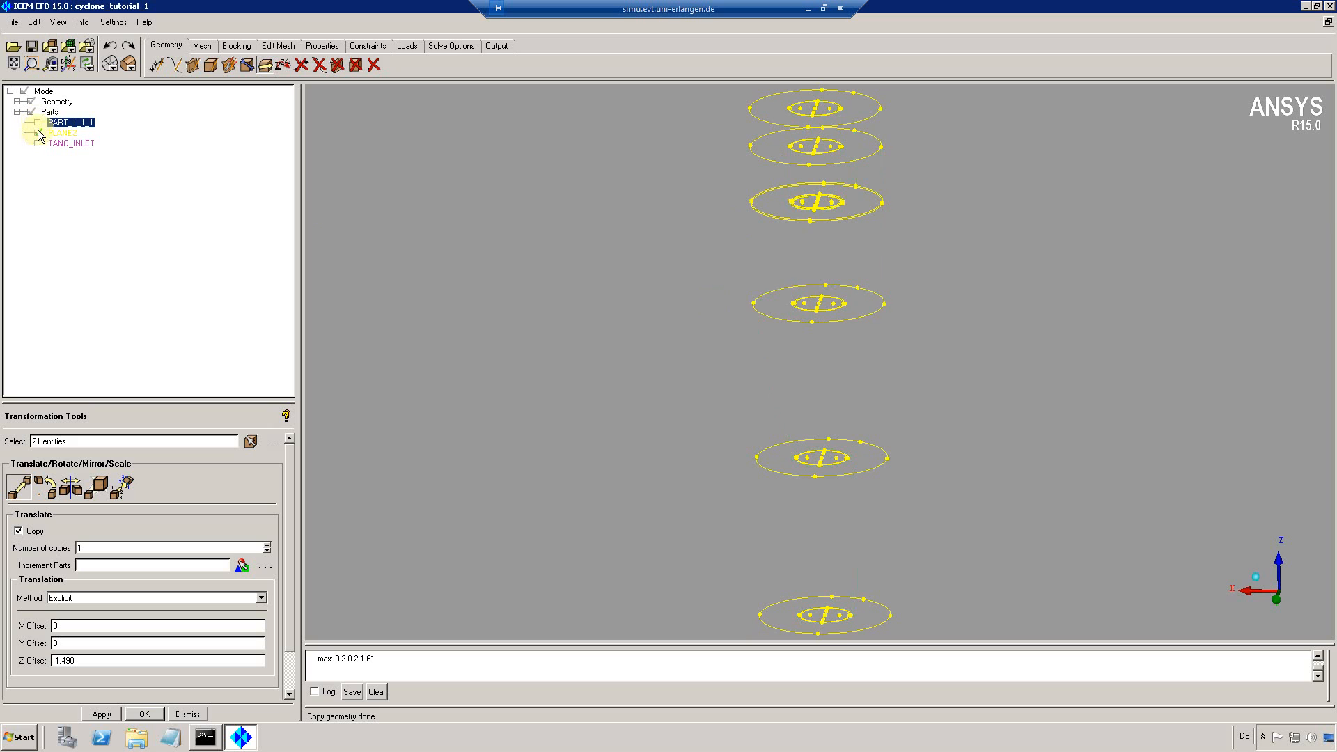
{"action": "left_click", "coordinate": [37, 133]}
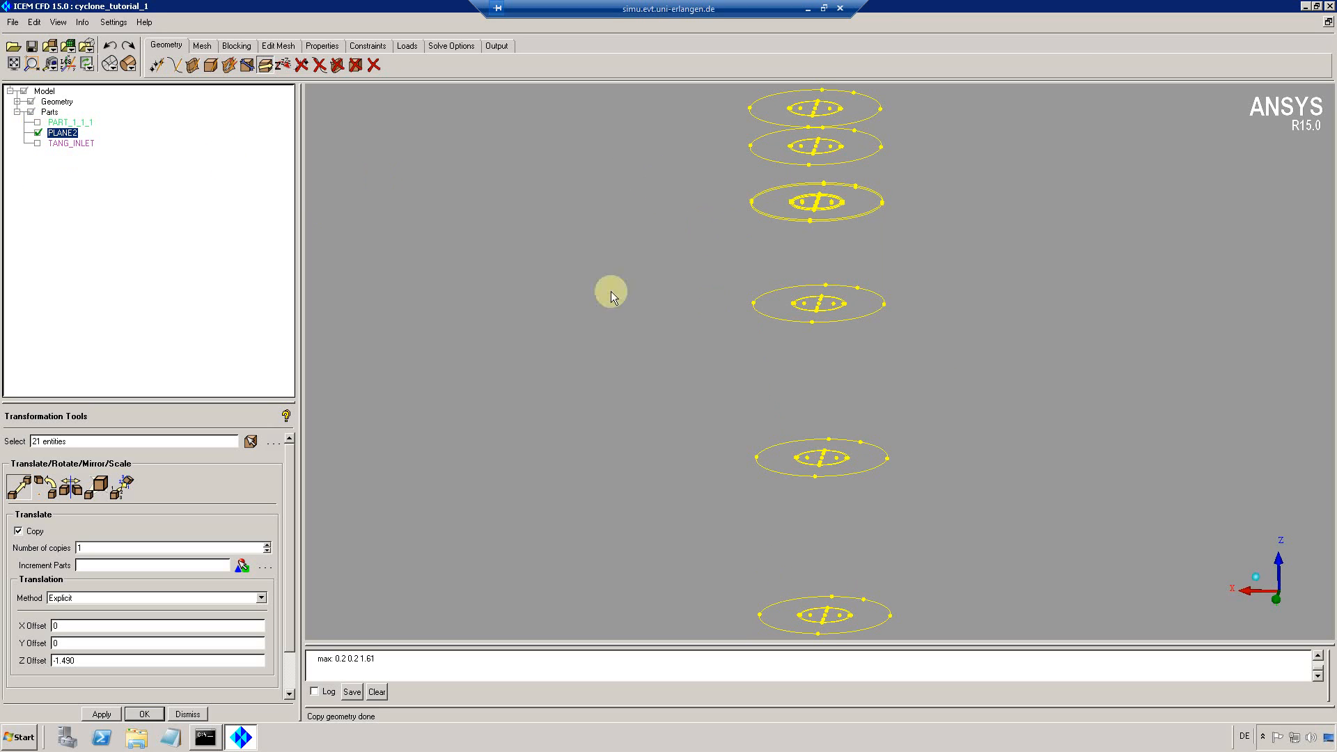
Create a part named PLANE1 from all points and curves of the topmost plane, selected in a side view along Y
{"action": "left_click", "coordinate": [57, 21]}
{"action": "left_click", "coordinate": [68, 68]}
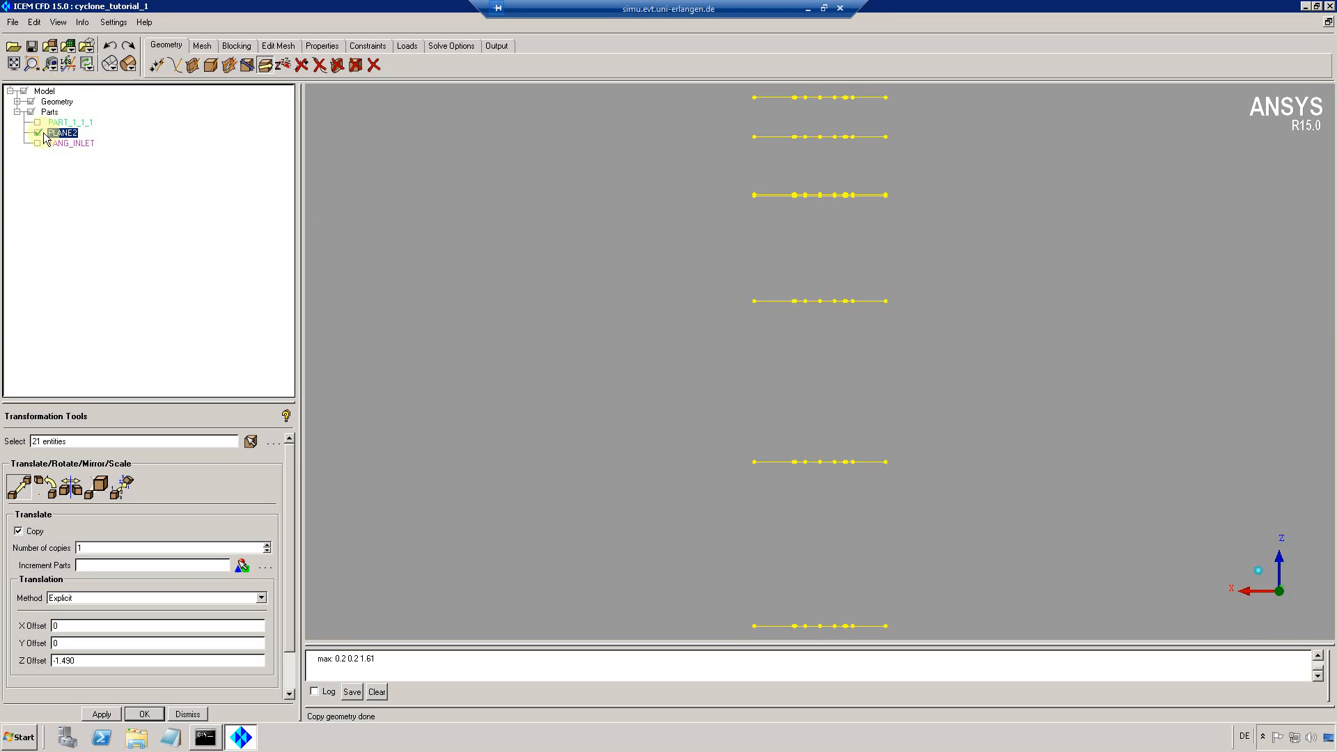
{"action": "left_click", "coordinate": [188, 714]}
{"action": "right_click", "coordinate": [50, 112]}
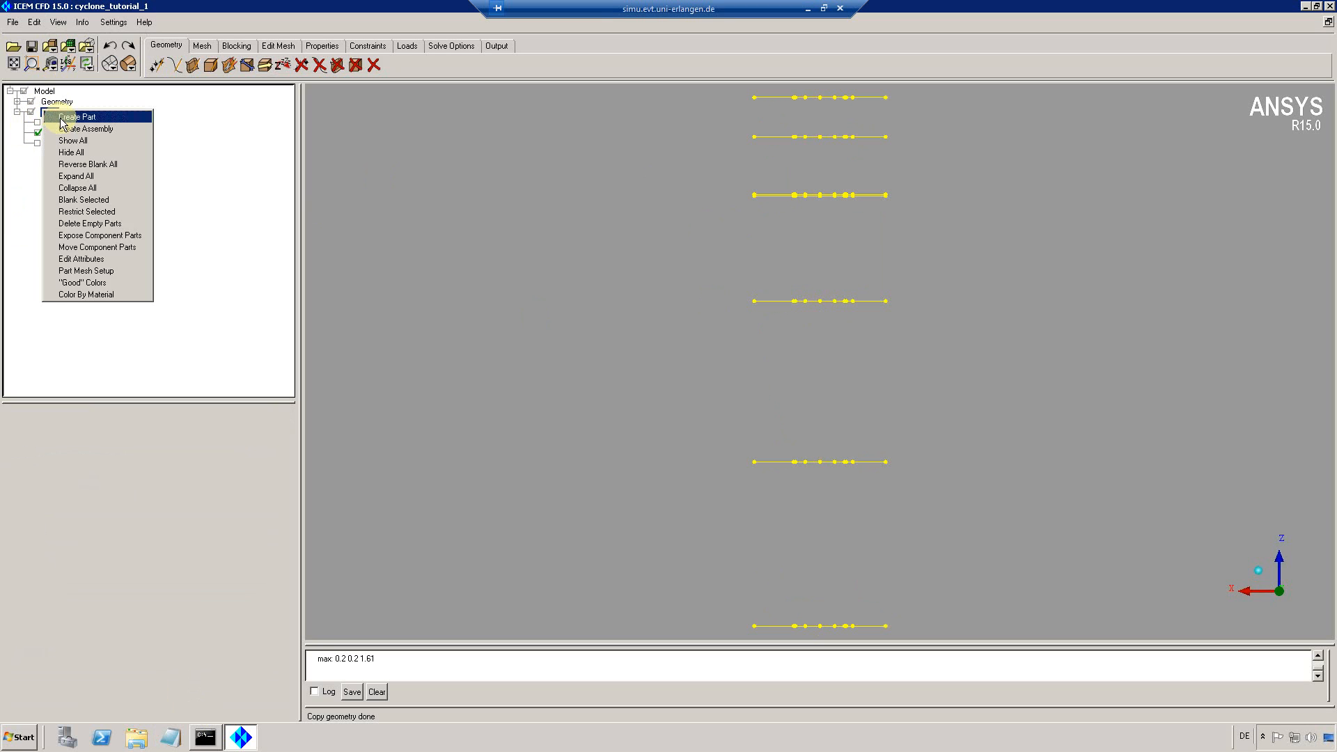
{"action": "left_click", "coordinate": [70, 117]}
{"action": "left_click", "coordinate": [67, 443]}
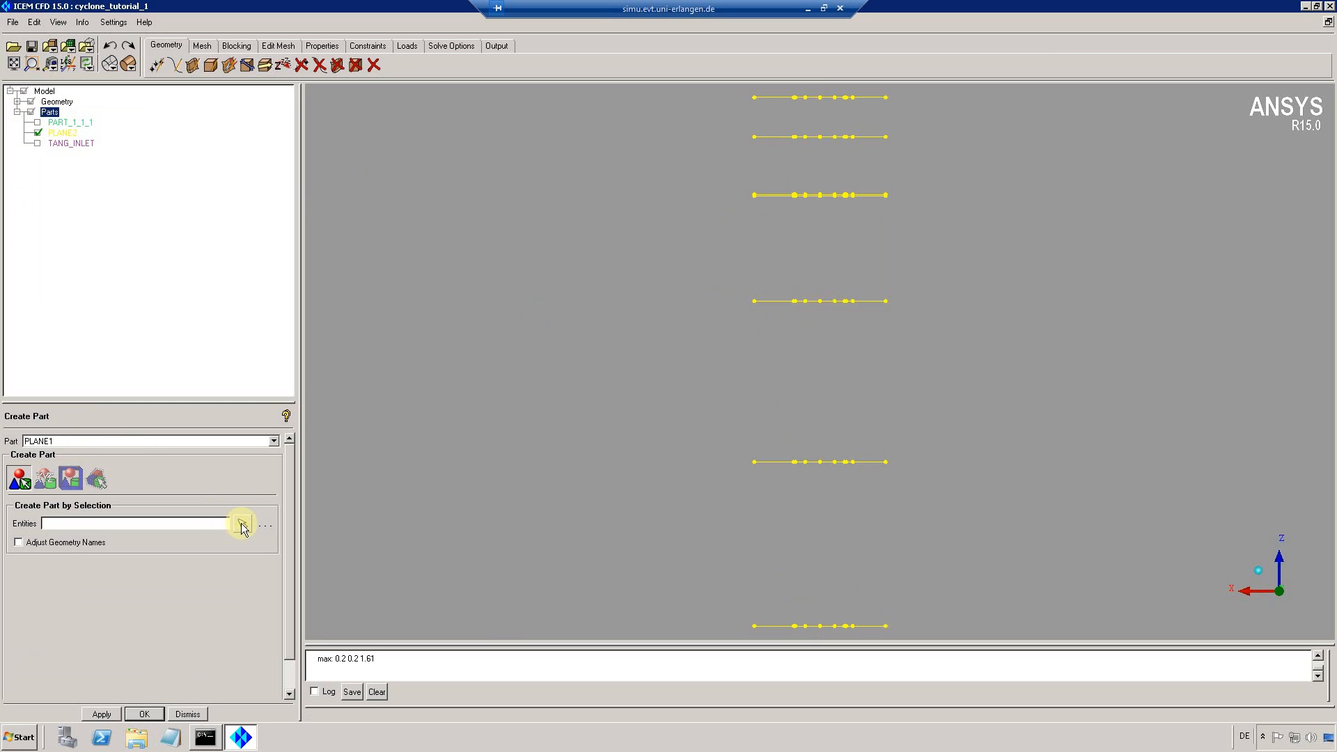
{"action": "left_click", "coordinate": [242, 523]}
{"action": "scroll", "coordinate": [812, 200], "scroll_direction": "down", "scroll_amount": 2}
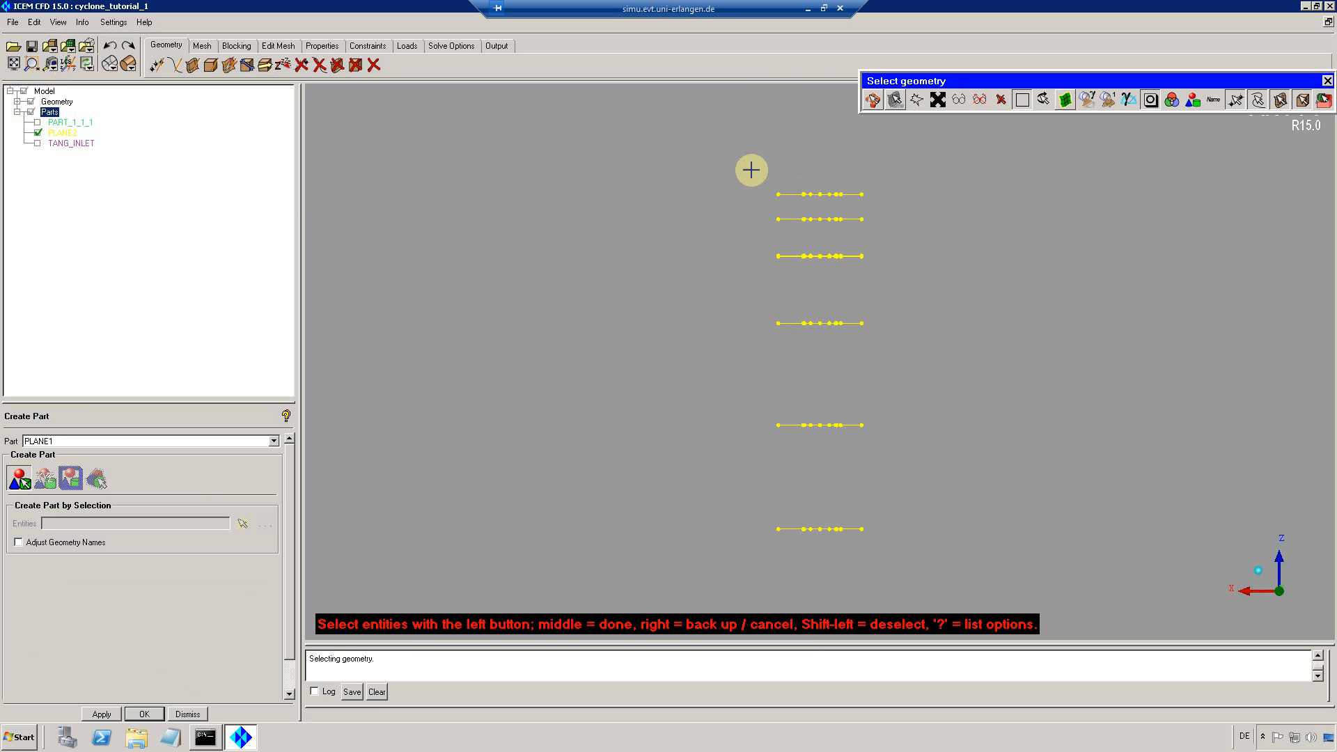
{"action": "left_click_drag", "start_coordinate": [751, 175], "coordinate": [891, 206]}
{"action": "middle_click", "coordinate": [929, 211]}
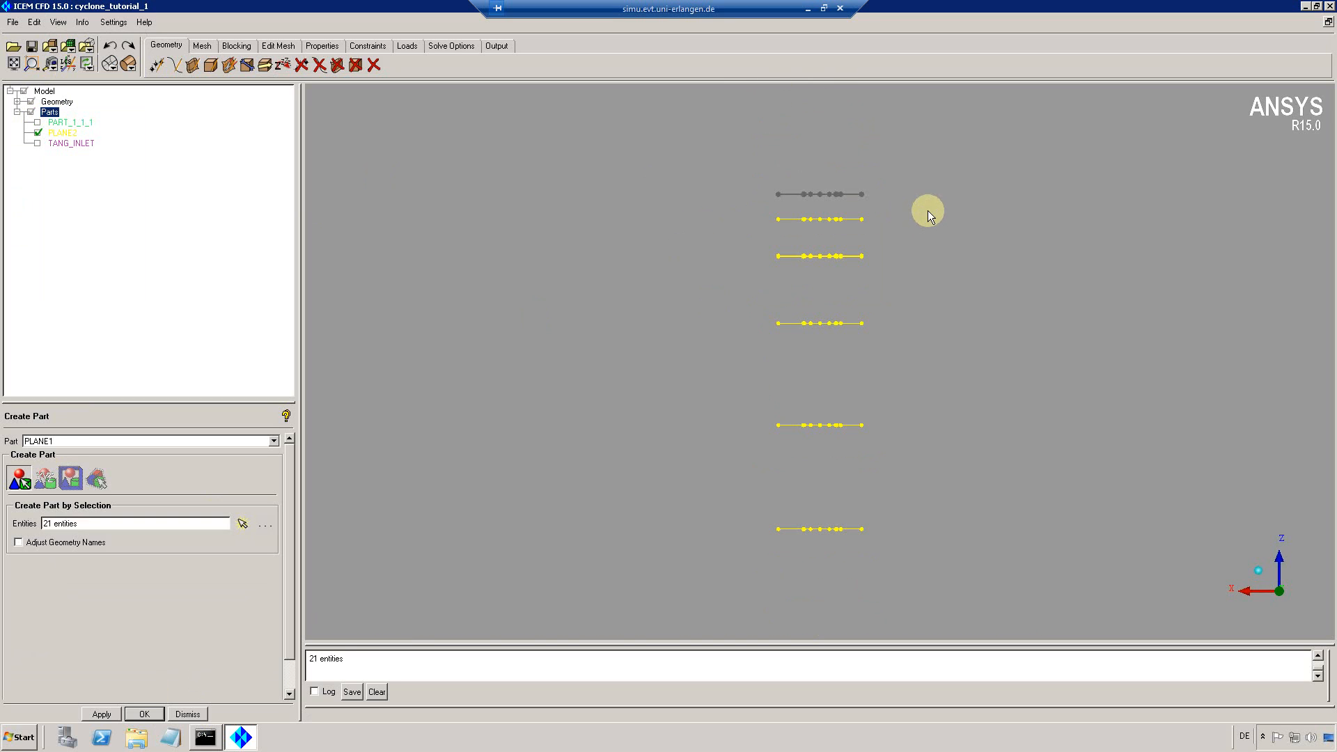
Create a part named PLANE3 from the entities of the upper of the two closely spaced planes below PLANE2
{"action": "left_click", "coordinate": [62, 444]}
{"action": "double_click", "coordinate": [68, 442]}
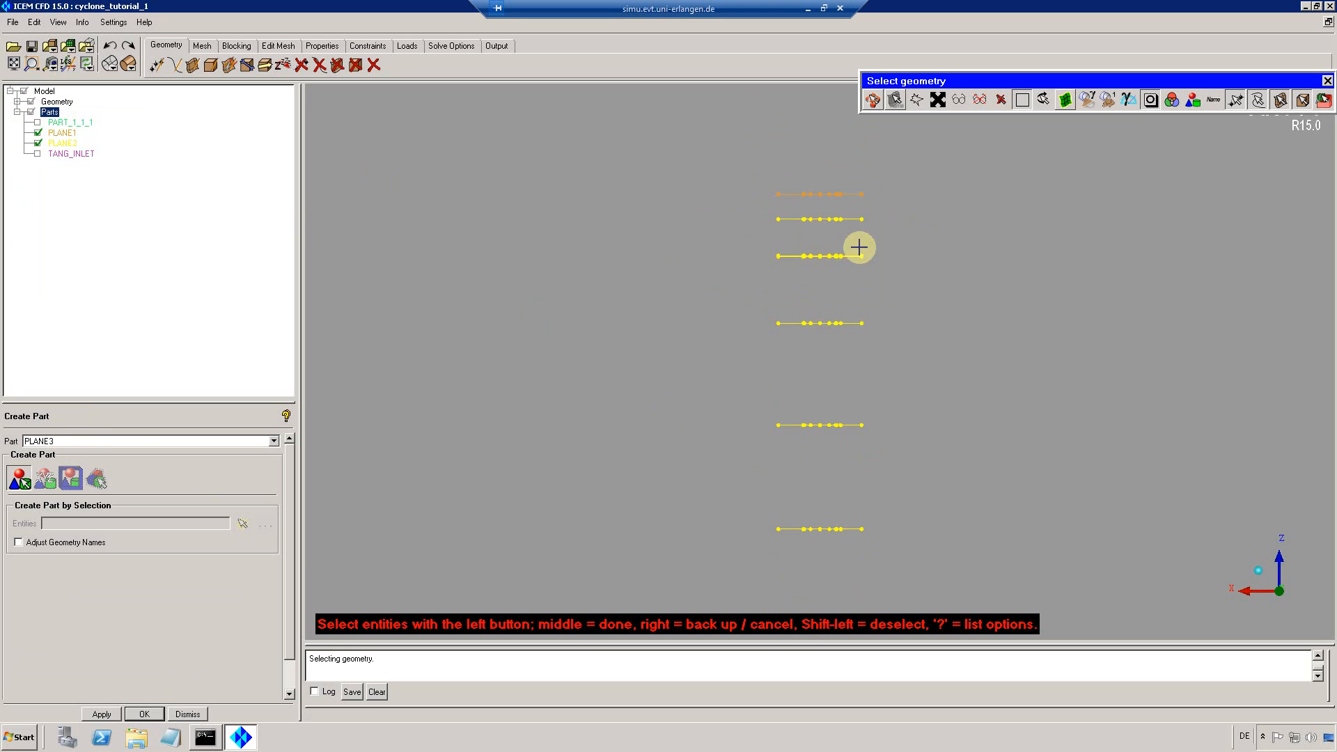
{"action": "scroll", "coordinate": [857, 250], "scroll_direction": "down", "scroll_amount": 2}
{"action": "scroll", "coordinate": [857, 257], "scroll_direction": "up", "scroll_amount": 2}
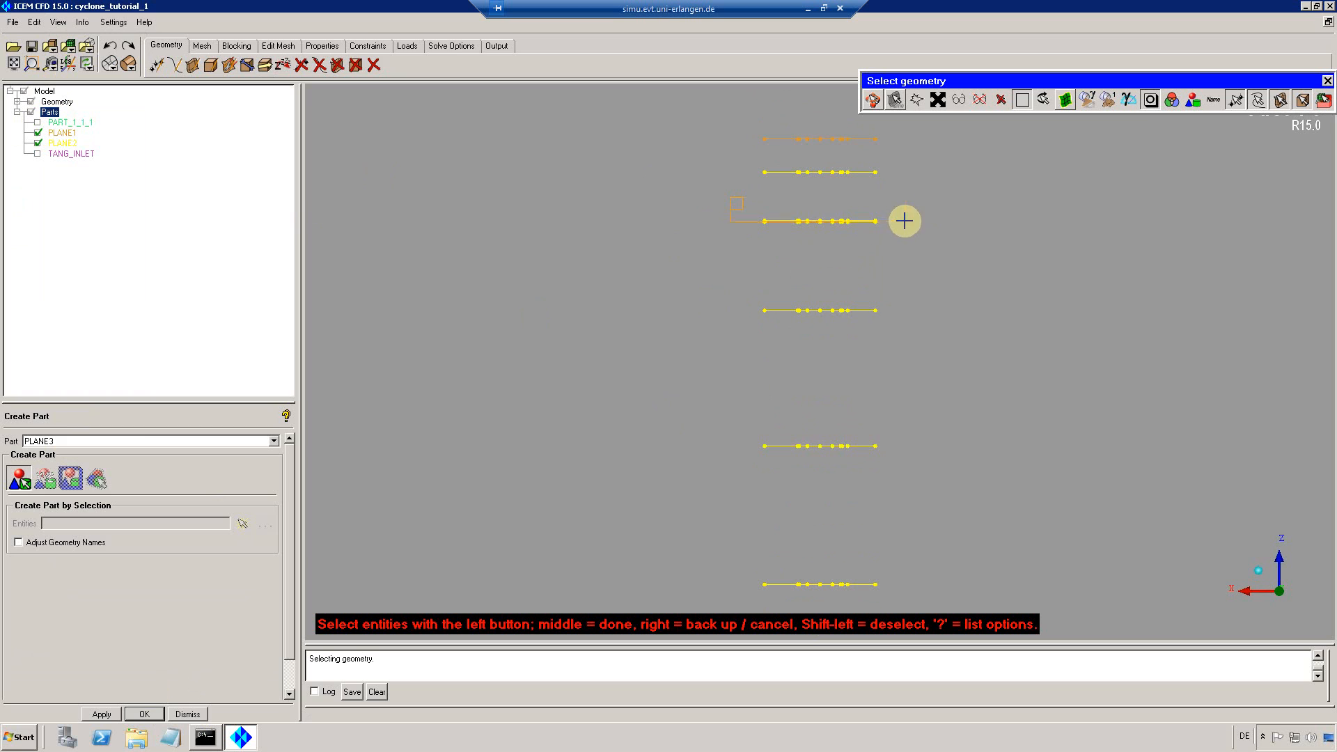
{"action": "left_click_drag", "start_coordinate": [905, 221], "coordinate": [906, 221]}
{"action": "middle_click", "coordinate": [564, 318]}
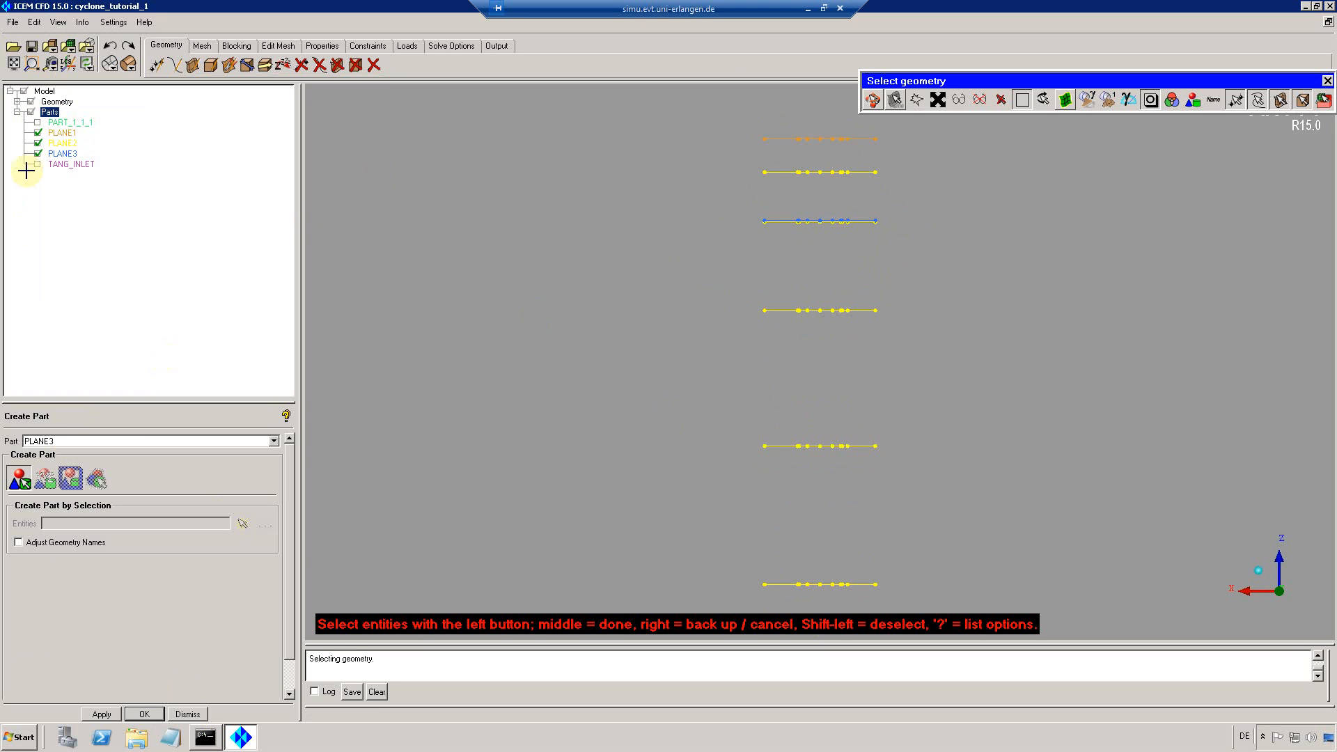
Hide PLANE3 and create a part named PLANE4 from the entities of the lower of the two closely spaced planes
{"action": "left_click", "coordinate": [37, 155]}
{"action": "double_click", "coordinate": [67, 441]}
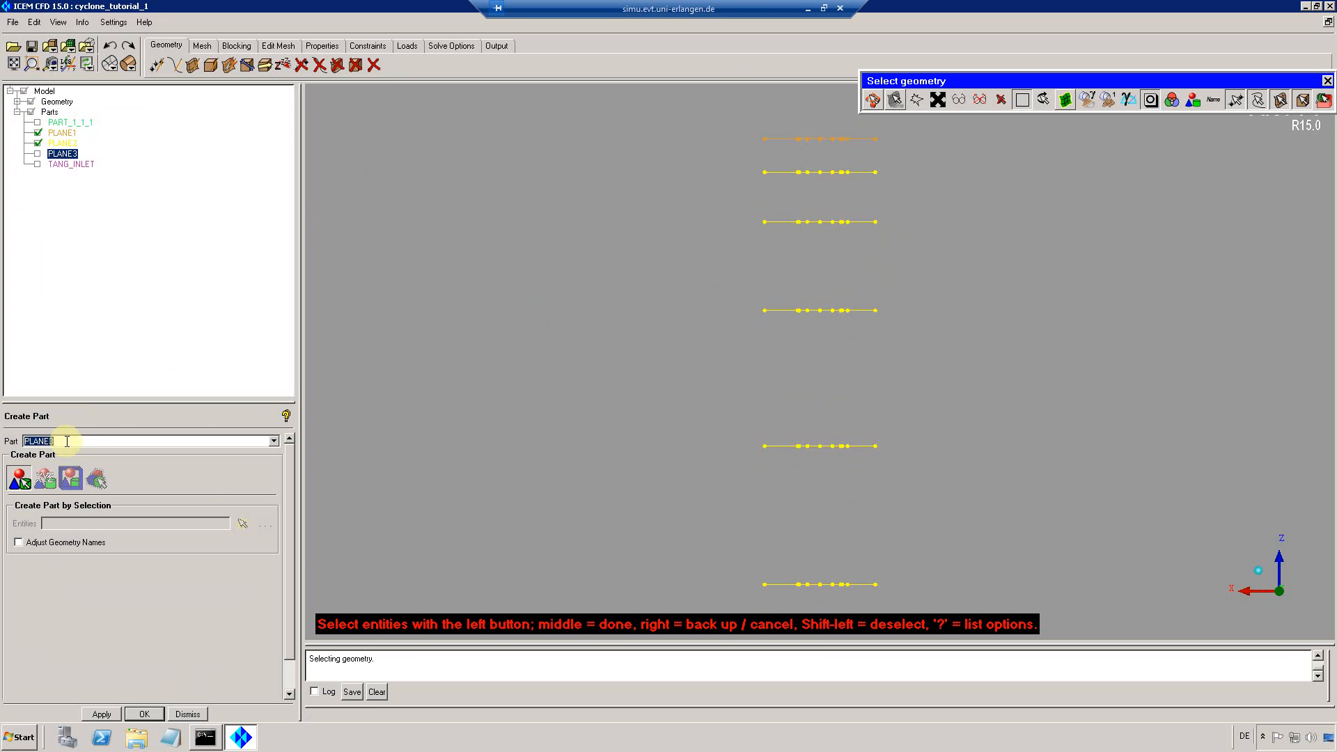
{"action": "key", "text": "BackSpace"}
{"action": "type", "text": "4"}
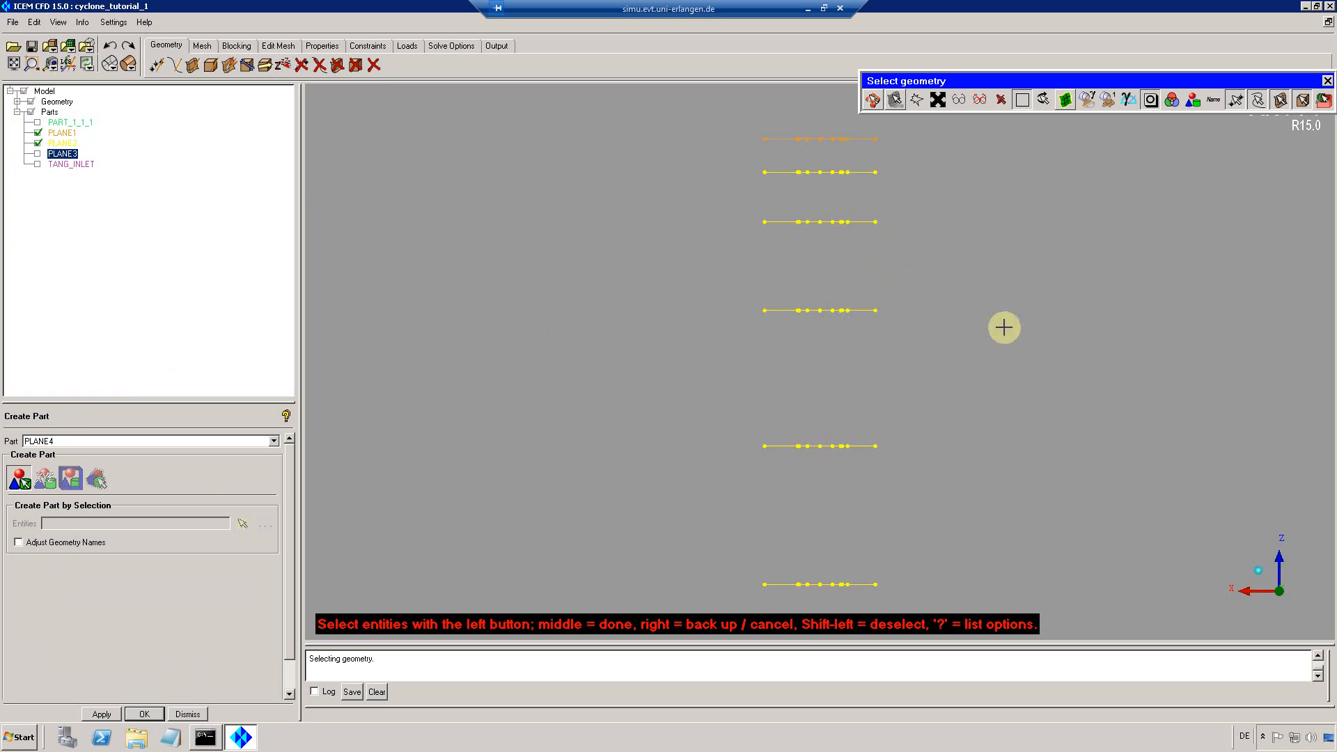
{"action": "left_click", "coordinate": [37, 154]}
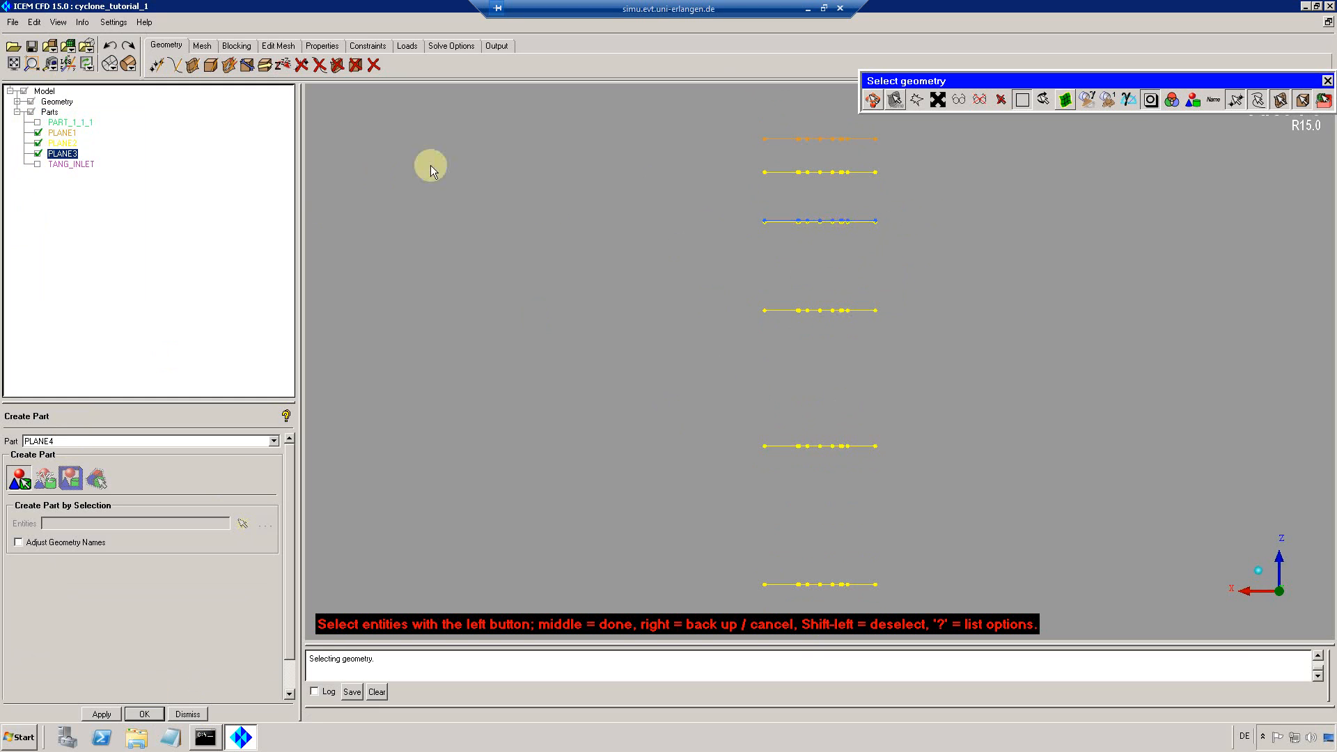
{"action": "left_click", "coordinate": [38, 153]}
{"action": "left_click_drag", "start_coordinate": [916, 240], "coordinate": [687, 214]}
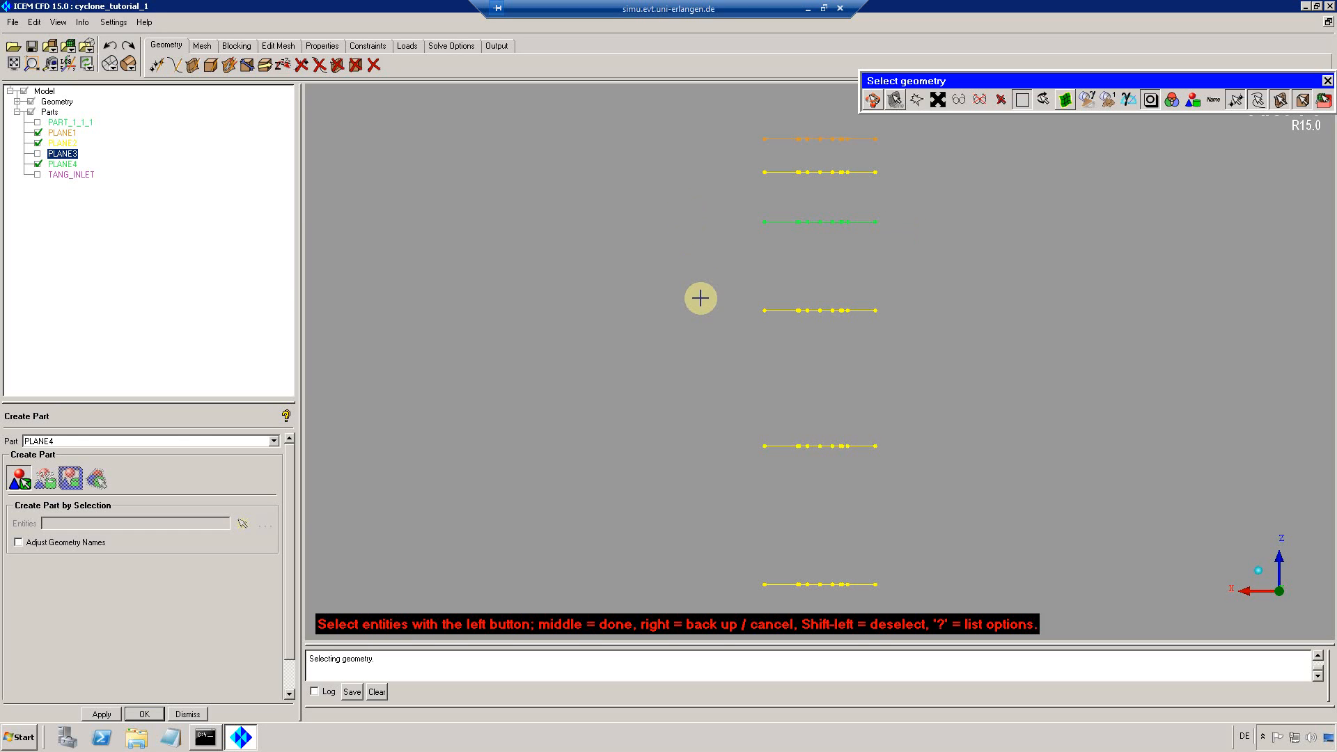
Create a part named PLANE5 from all points and curves of the plane directly below PLANE4
{"action": "middle_click", "coordinate": [699, 295]}
{"action": "left_click", "coordinate": [90, 438]}
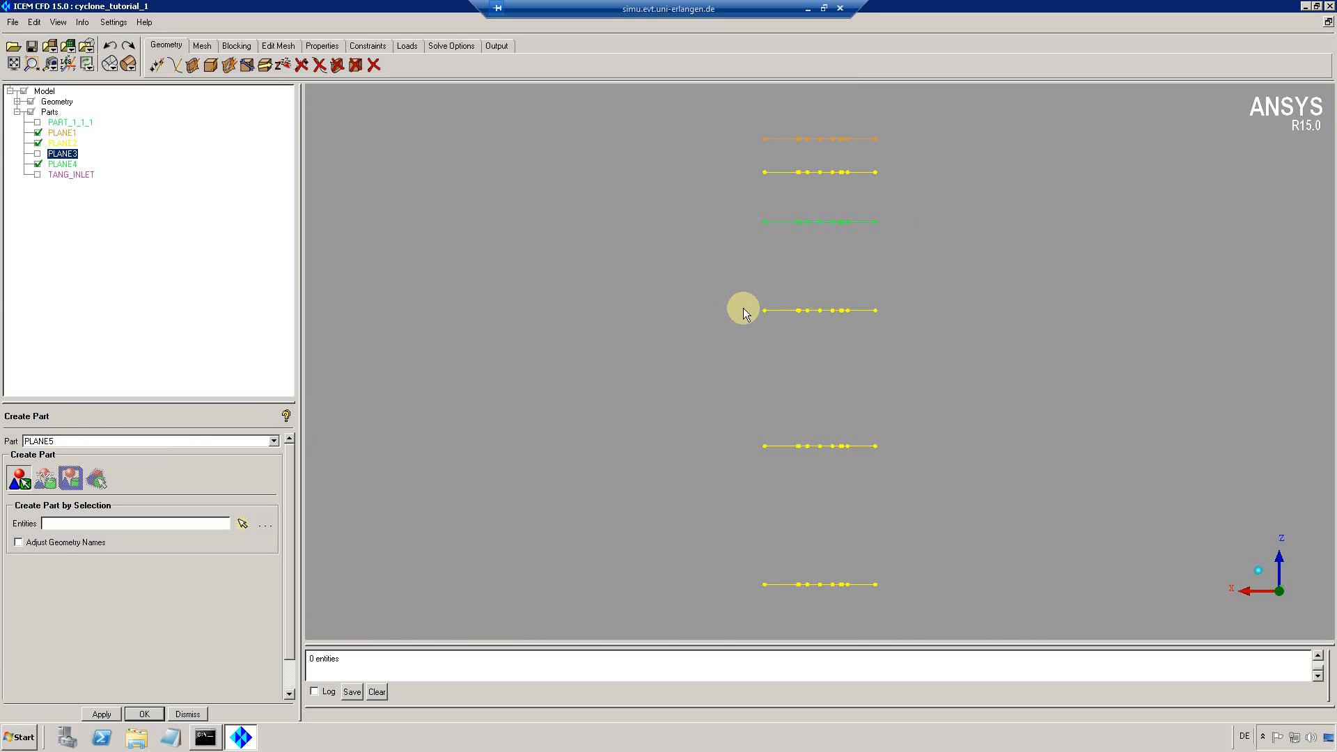
{"action": "left_click", "coordinate": [241, 526]}
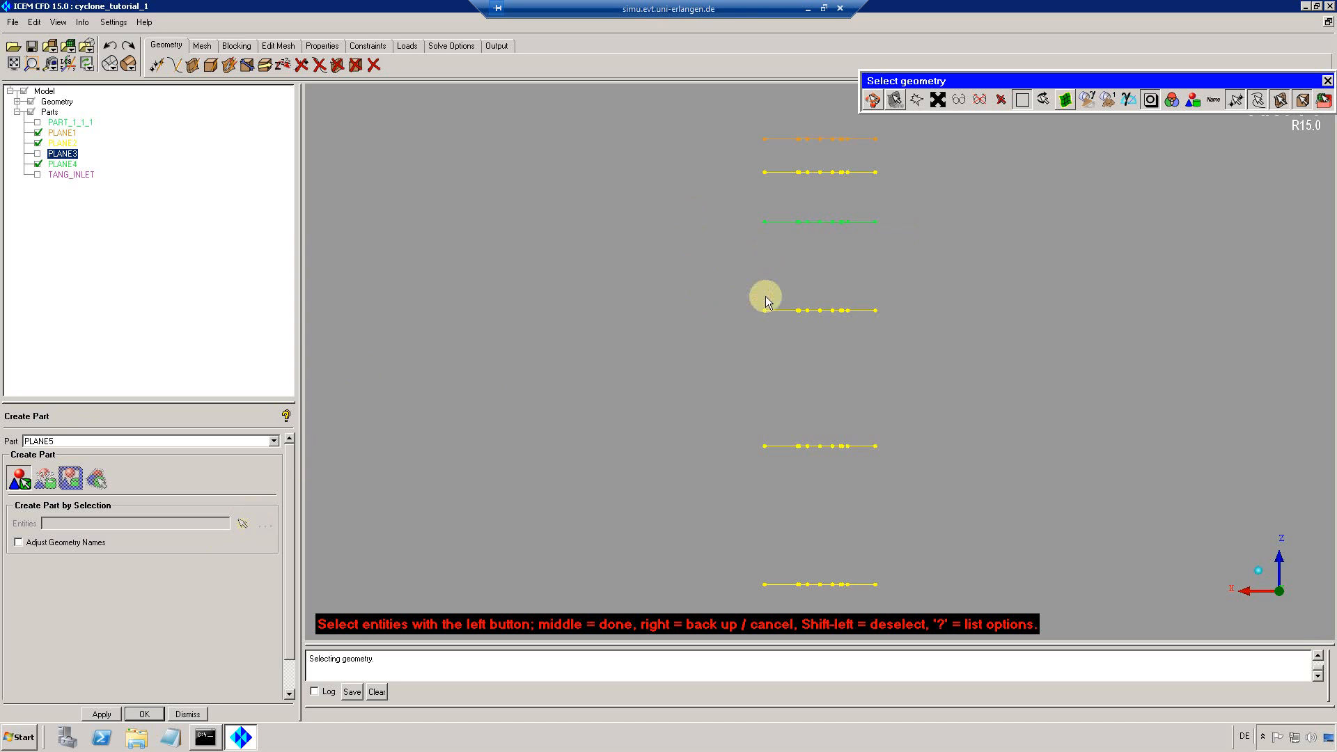
{"action": "left_click_drag", "start_coordinate": [744, 301], "coordinate": [925, 341]}
{"action": "middle_click", "coordinate": [902, 377]}
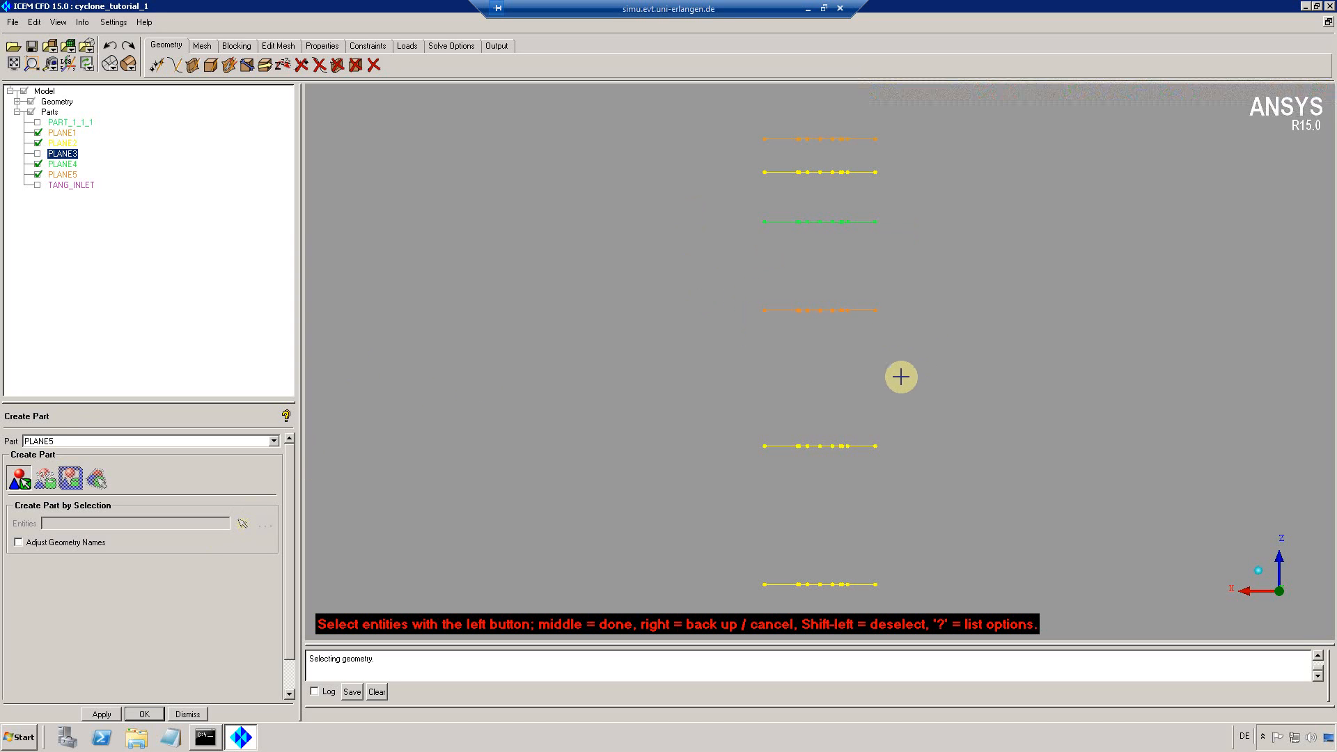
{"action": "middle_click", "coordinate": [901, 377]}
Create a part named PLANE6 from all points and curves of the second-lowest plane
{"action": "double_click", "coordinate": [71, 441]}
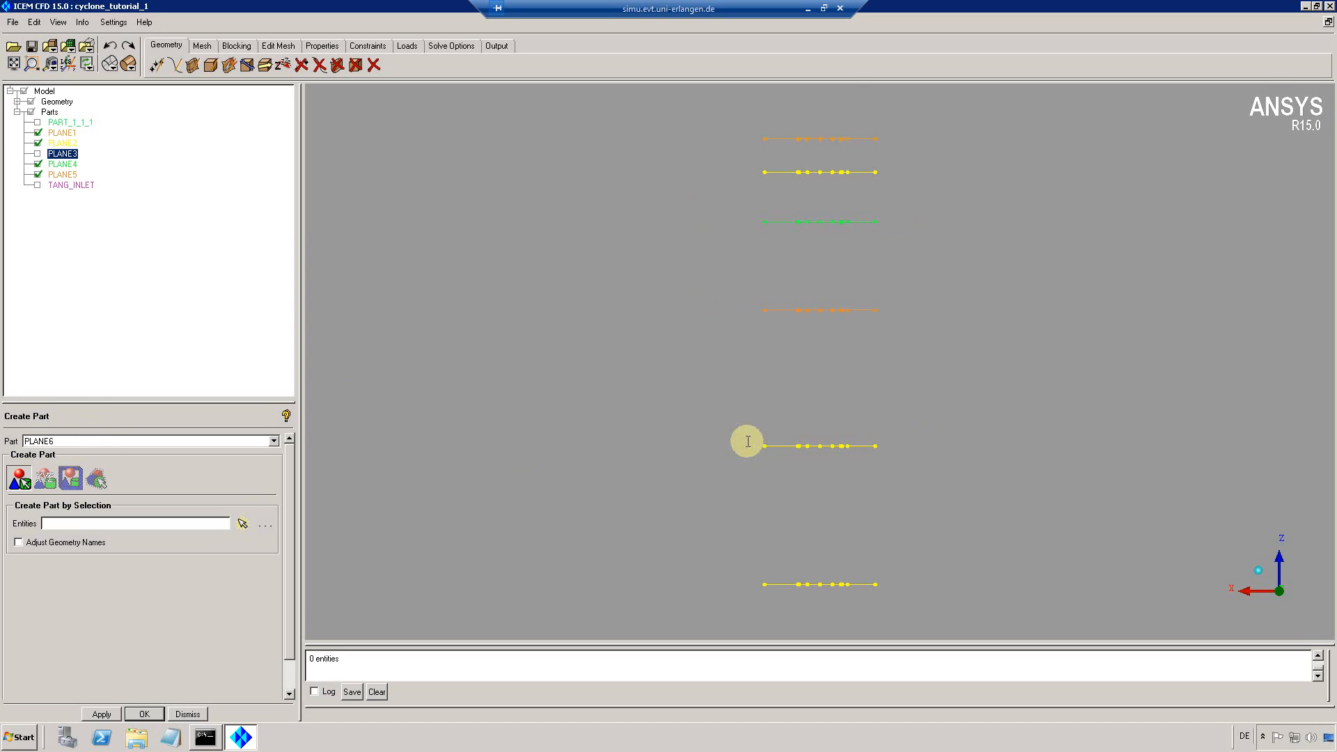
{"action": "left_click", "coordinate": [243, 524]}
{"action": "left_click_drag", "start_coordinate": [738, 436], "coordinate": [931, 481]}
{"action": "middle_click", "coordinate": [931, 481]}
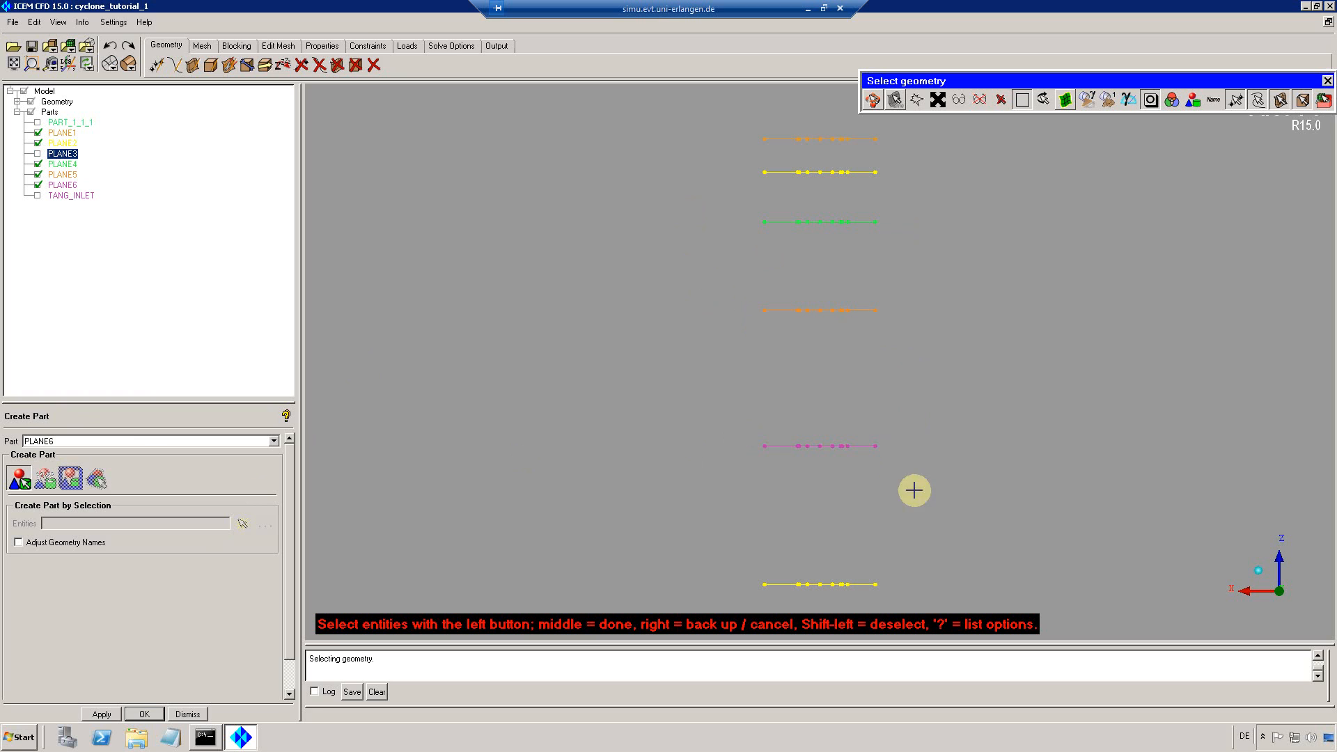
Create a part named PLANE7 from all points and curves of the lowest plane
{"action": "double_click", "coordinate": [108, 440]}
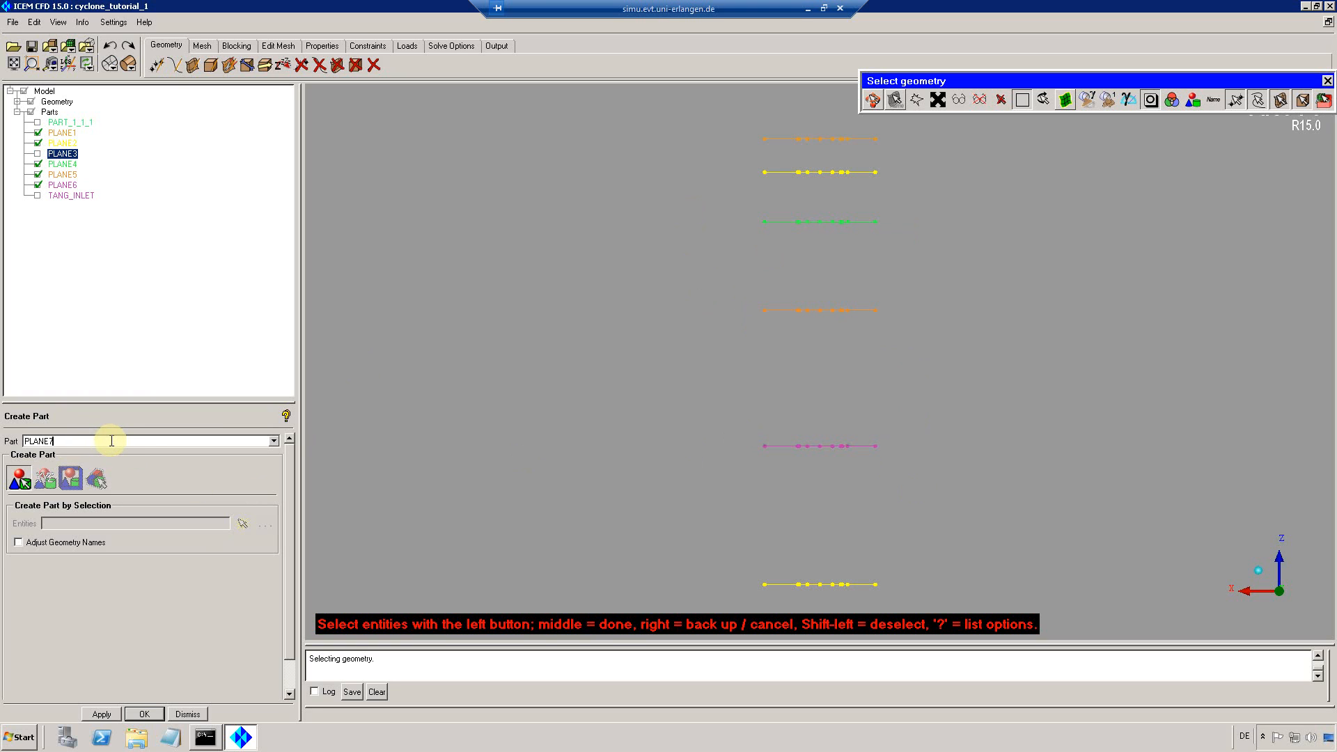
{"action": "left_click_drag", "start_coordinate": [737, 566], "coordinate": [919, 597]}
{"action": "middle_click", "coordinate": [925, 558]}
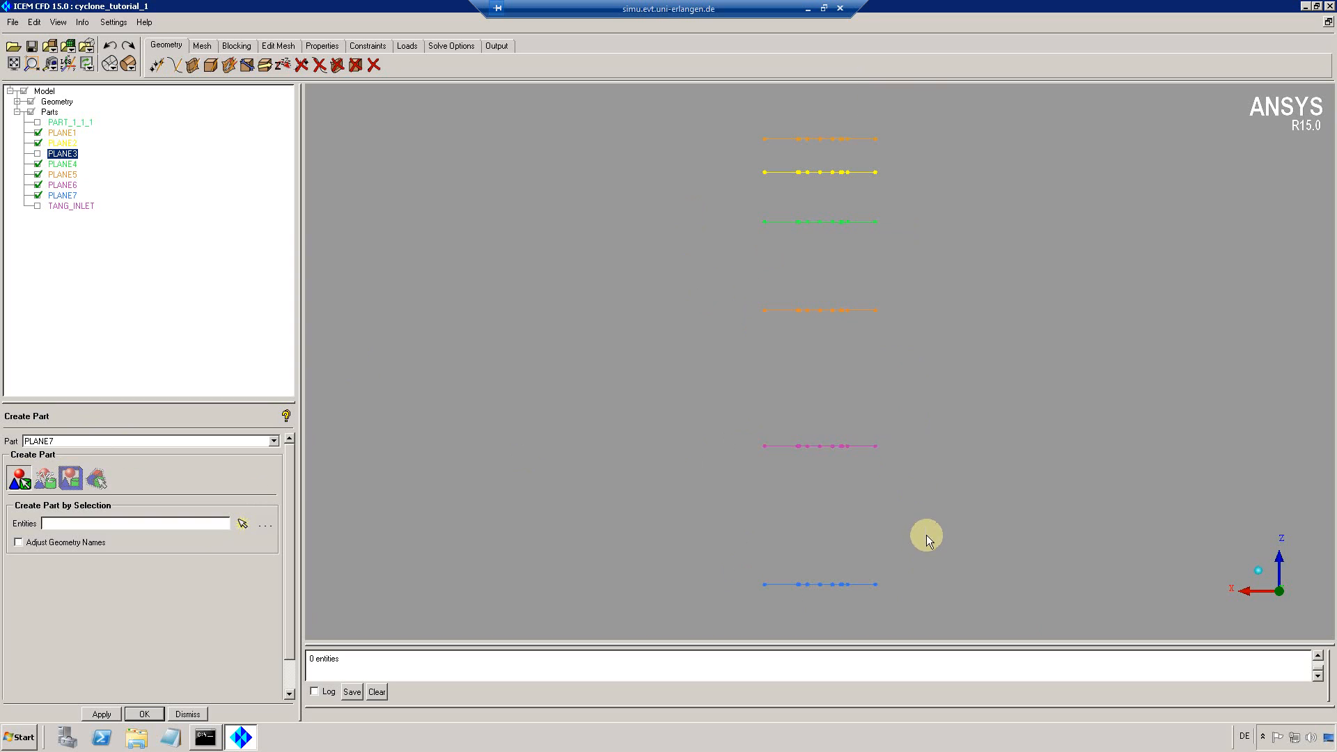
Show PLANE3 again and hide the planes one by one from PLANE7 up to PLANE2 to check their sorting
{"action": "left_click", "coordinate": [39, 153]}
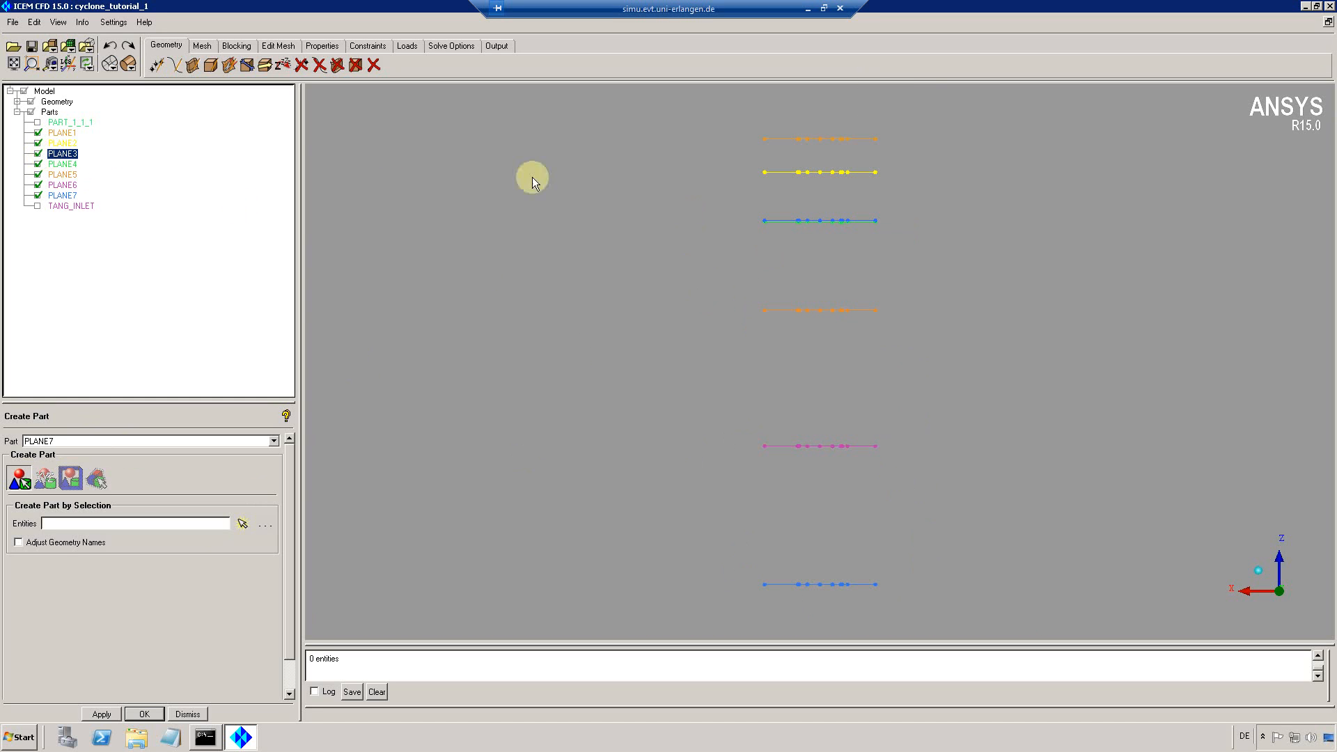
{"action": "left_click_drag", "start_coordinate": [659, 230], "coordinate": [352, 244]}
{"action": "left_click", "coordinate": [37, 195]}
{"action": "left_click", "coordinate": [38, 184]}
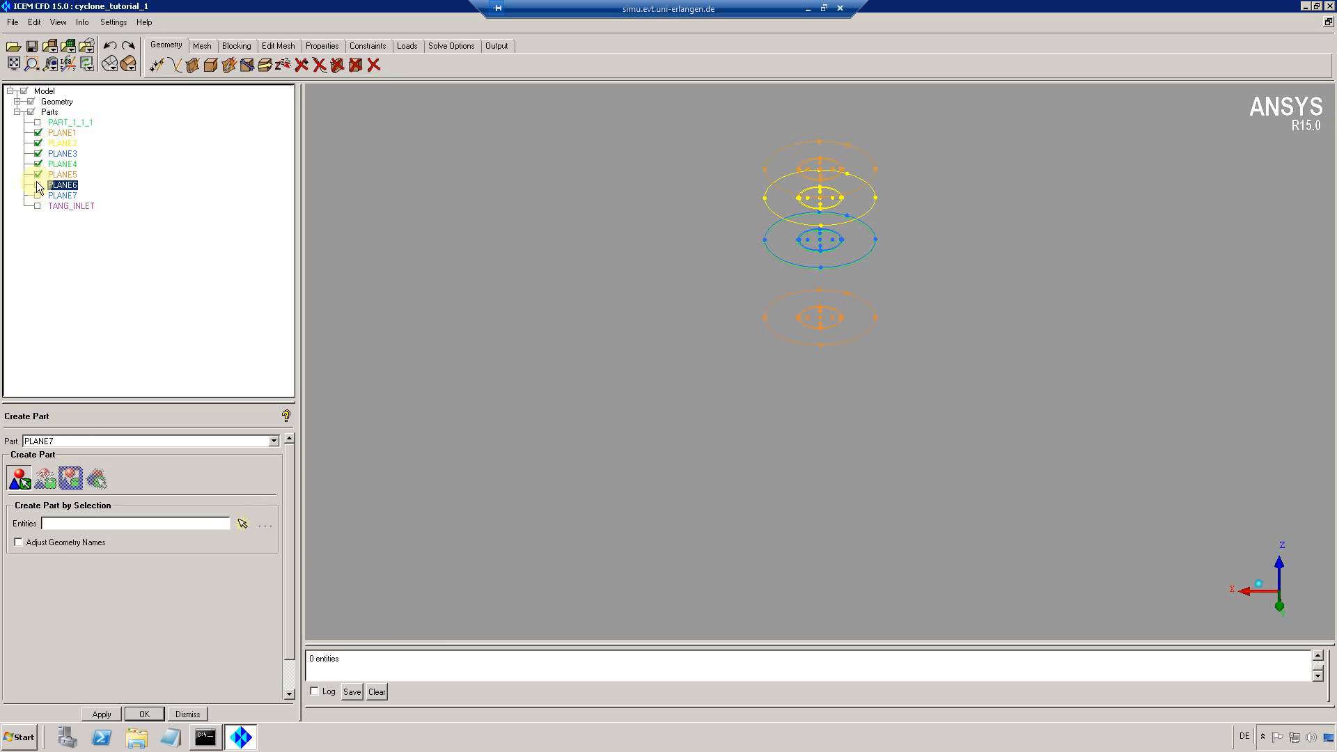
{"action": "left_click", "coordinate": [38, 174]}
{"action": "left_click", "coordinate": [37, 163]}
{"action": "left_click", "coordinate": [38, 153]}
{"action": "left_click", "coordinate": [38, 142]}
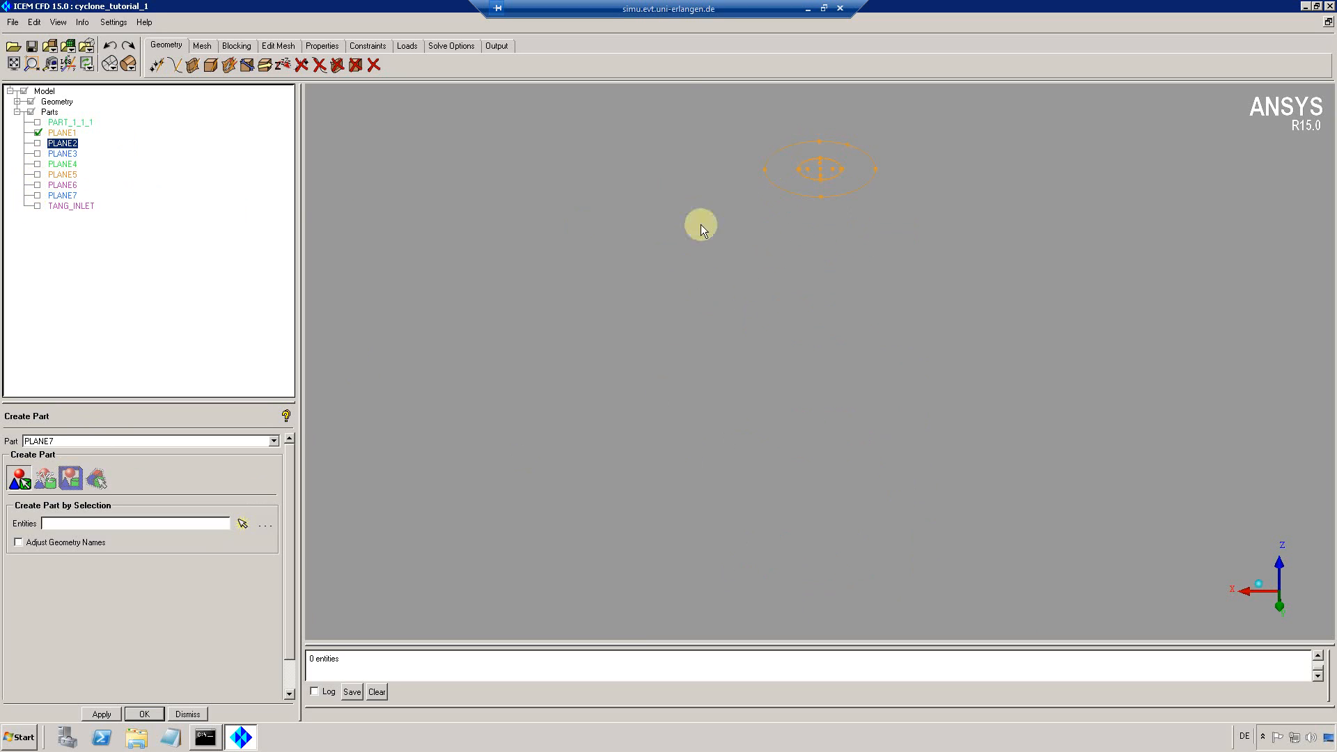
{"action": "left_click_drag", "start_coordinate": [722, 260], "coordinate": [670, 221]}
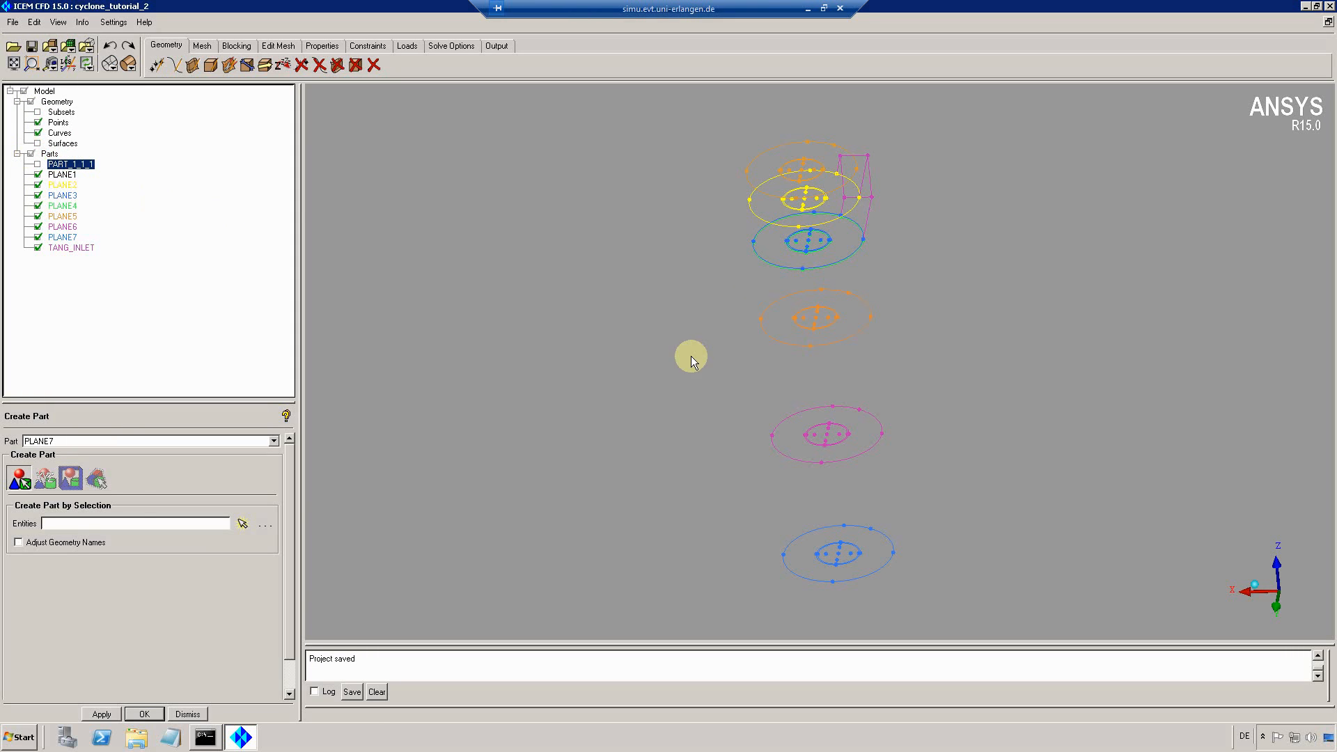
Show the surfaces and PART_1_1_1 temporarily to compare the auxiliary circles with the cyclone body
{"action": "left_click", "coordinate": [38, 143]}
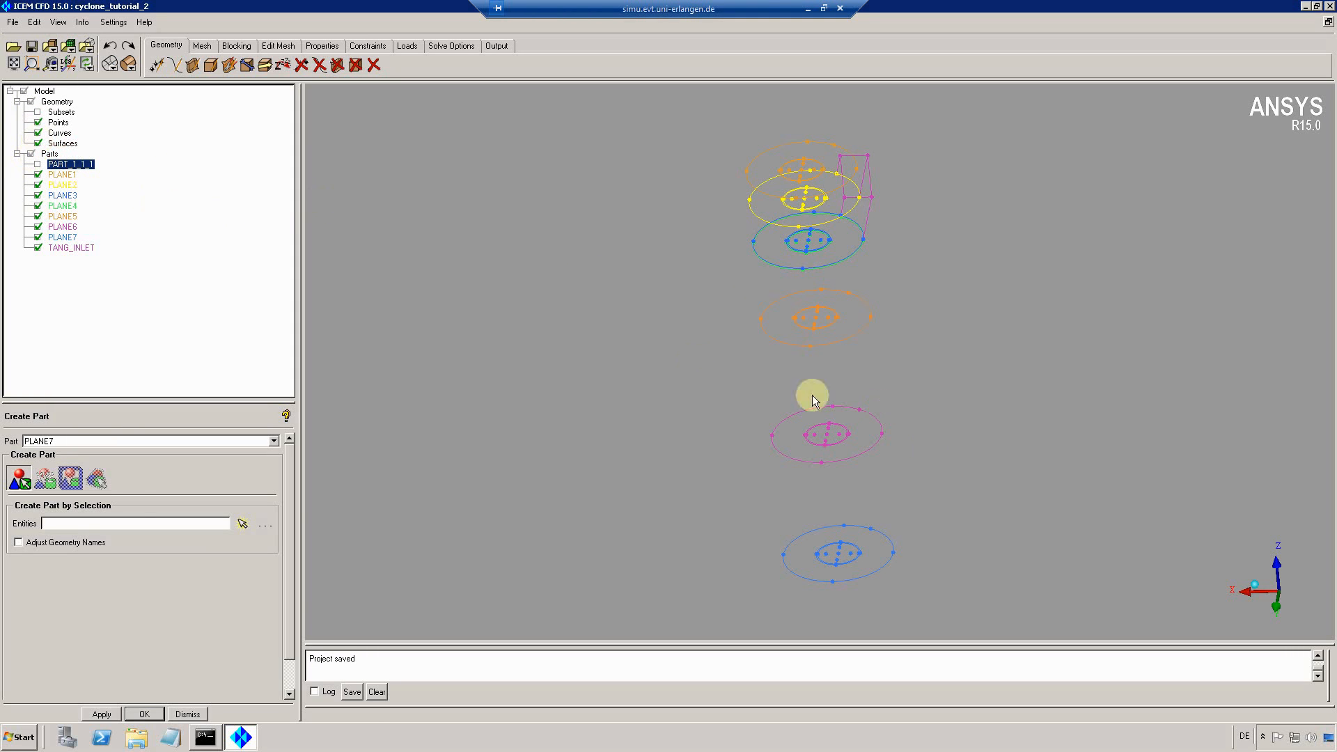
{"action": "left_click", "coordinate": [37, 164]}
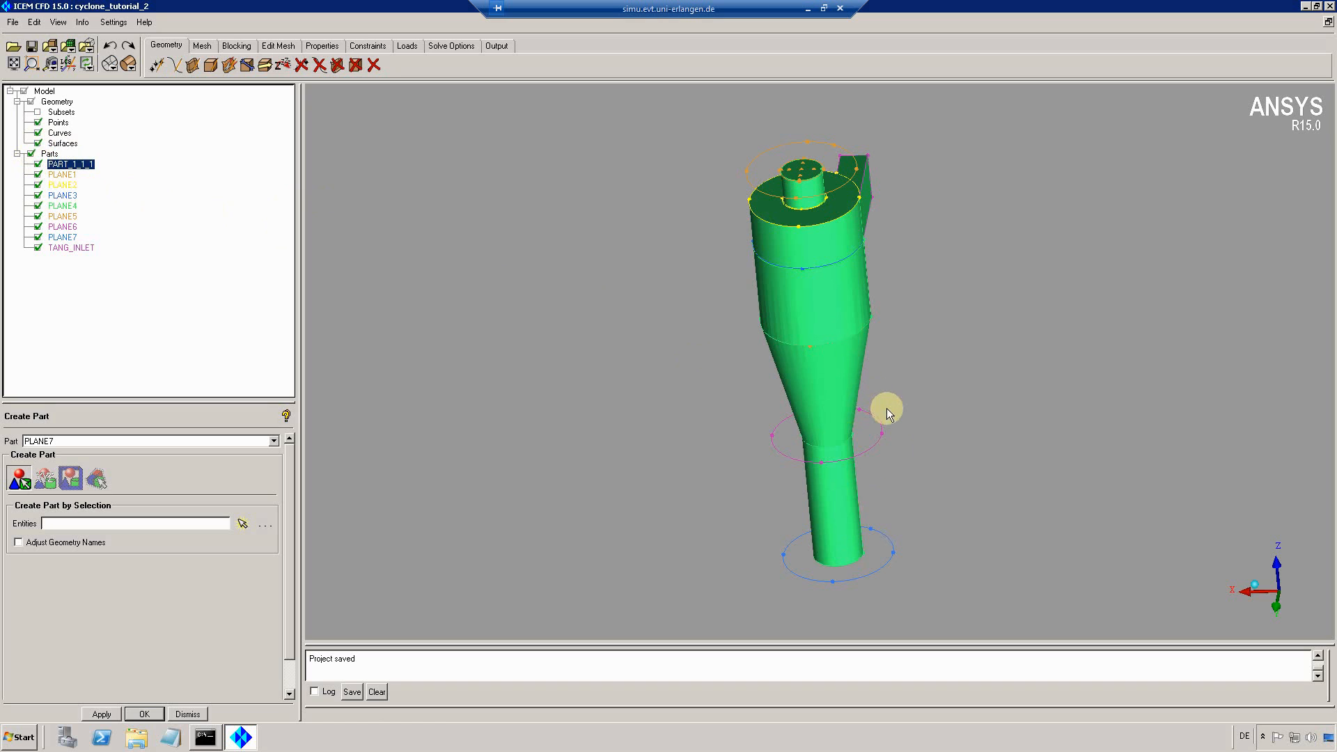
{"action": "left_click_drag", "start_coordinate": [879, 366], "coordinate": [903, 434]}
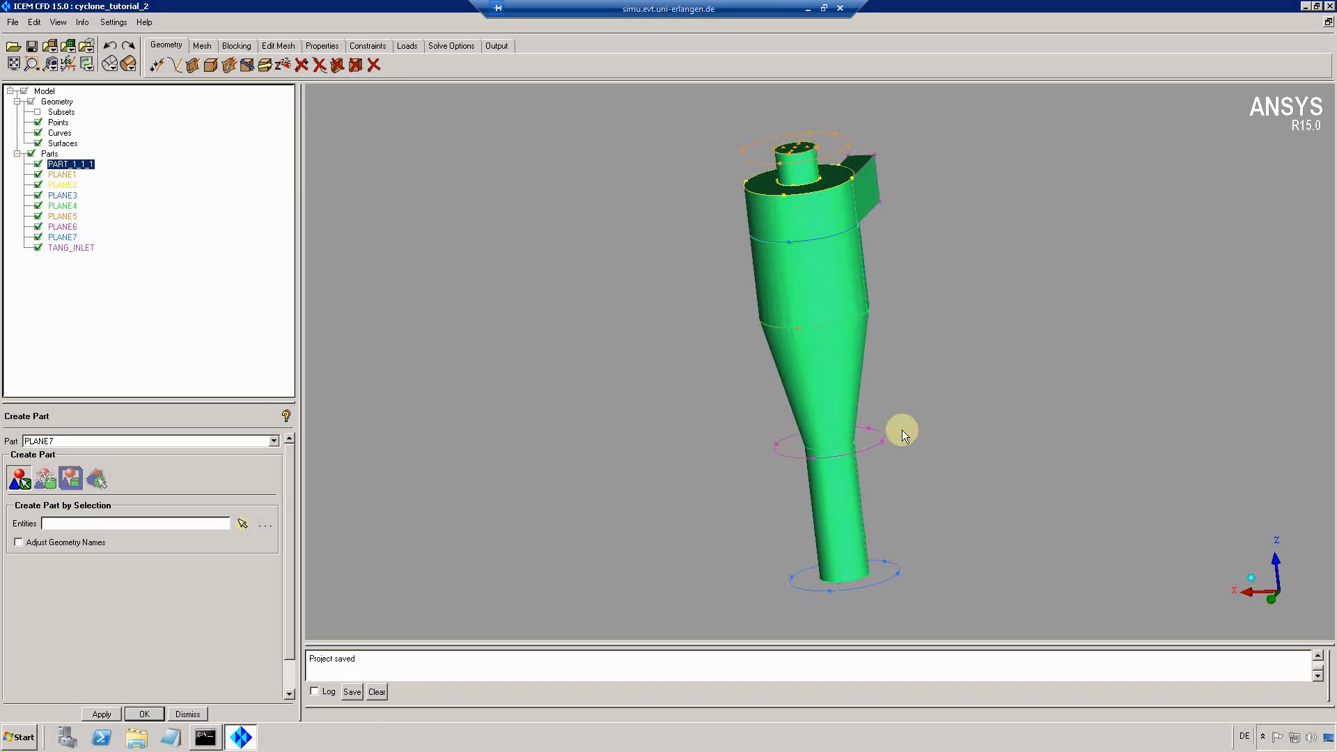
{"action": "left_click", "coordinate": [38, 143]}
{"action": "left_click", "coordinate": [38, 164]}
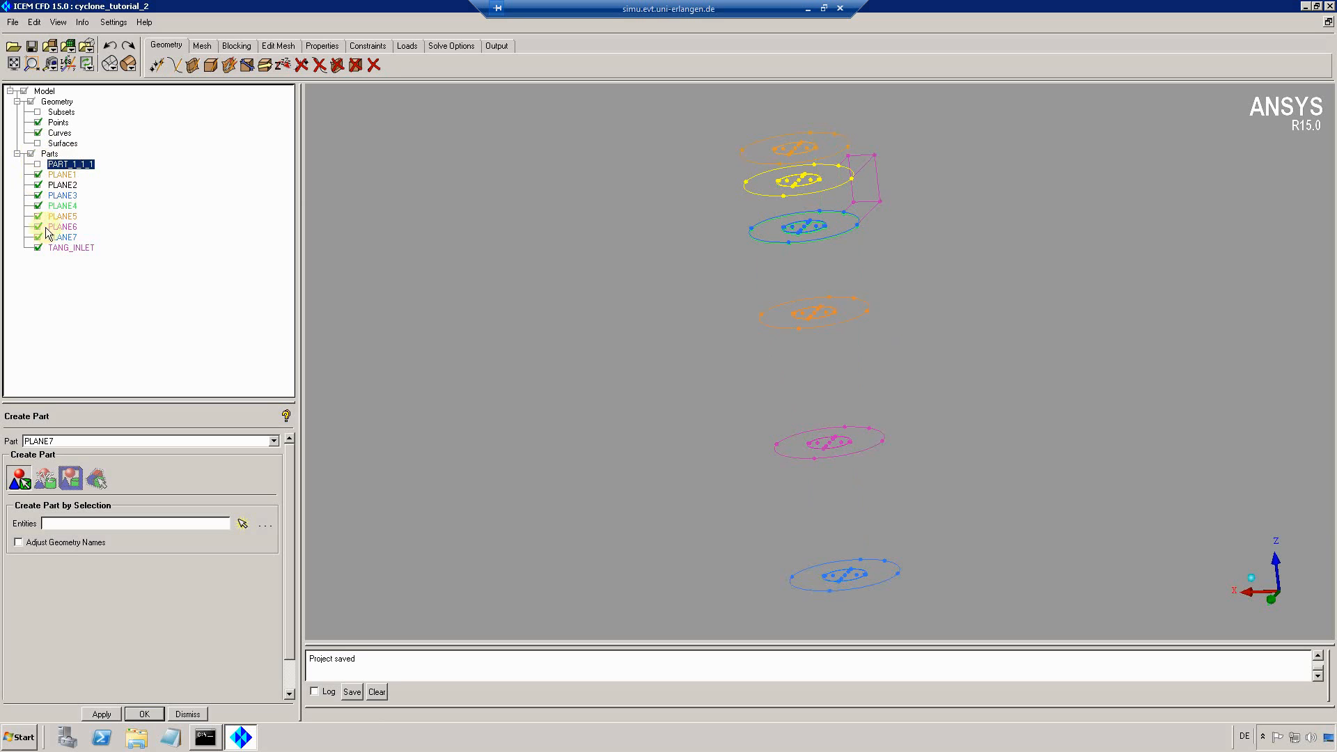
Hide TANG_INLET and all plane parts except PLANE6
{"action": "left_click", "coordinate": [38, 238]}
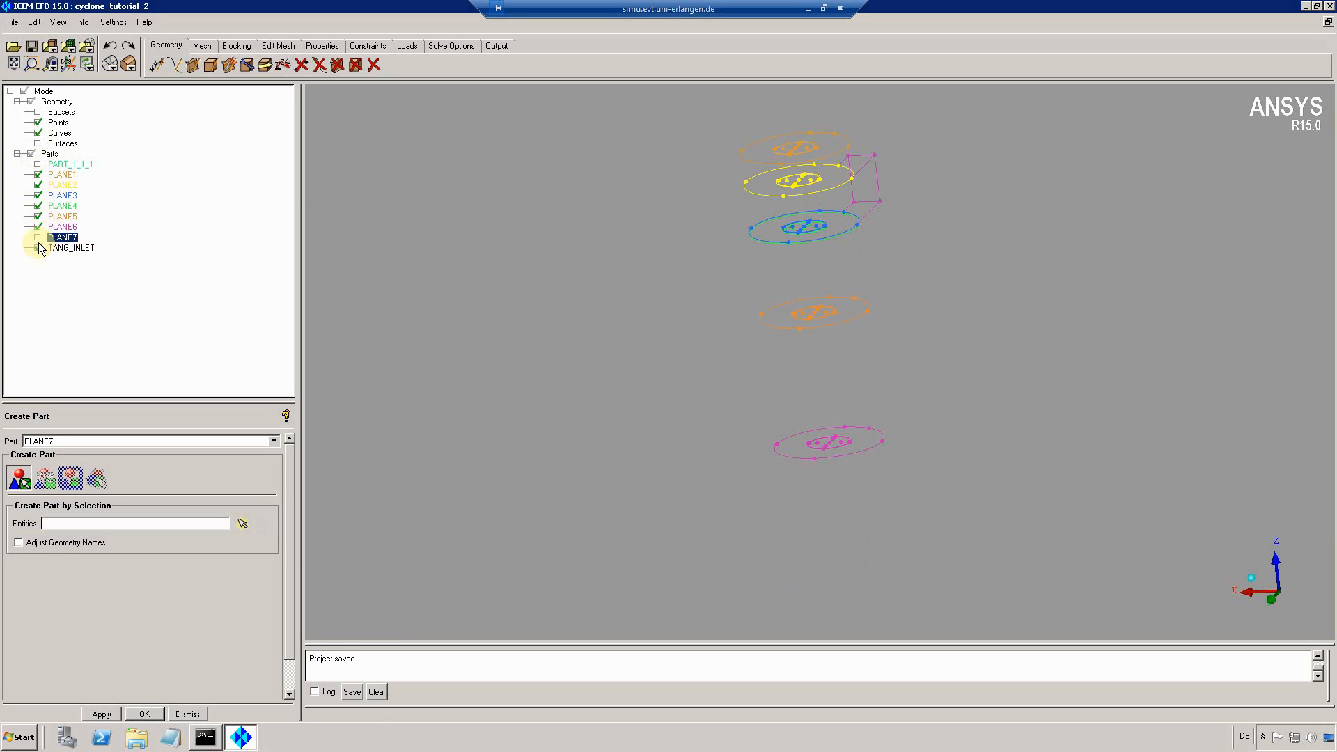
{"action": "left_click", "coordinate": [38, 248]}
{"action": "left_click", "coordinate": [38, 217]}
{"action": "left_click", "coordinate": [37, 206]}
{"action": "left_click", "coordinate": [37, 196]}
{"action": "left_click", "coordinate": [37, 186]}
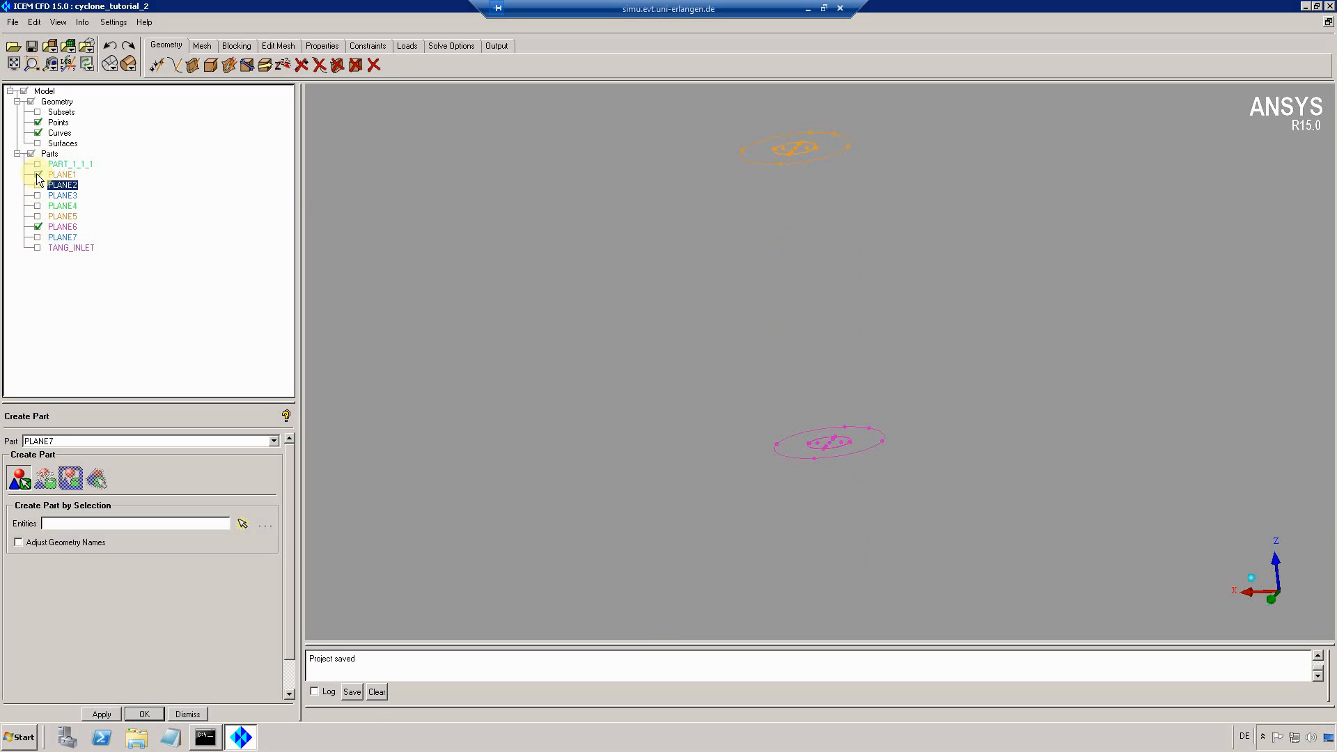
{"action": "left_click", "coordinate": [36, 175]}
{"action": "left_click_drag", "start_coordinate": [879, 520], "coordinate": [866, 557]}
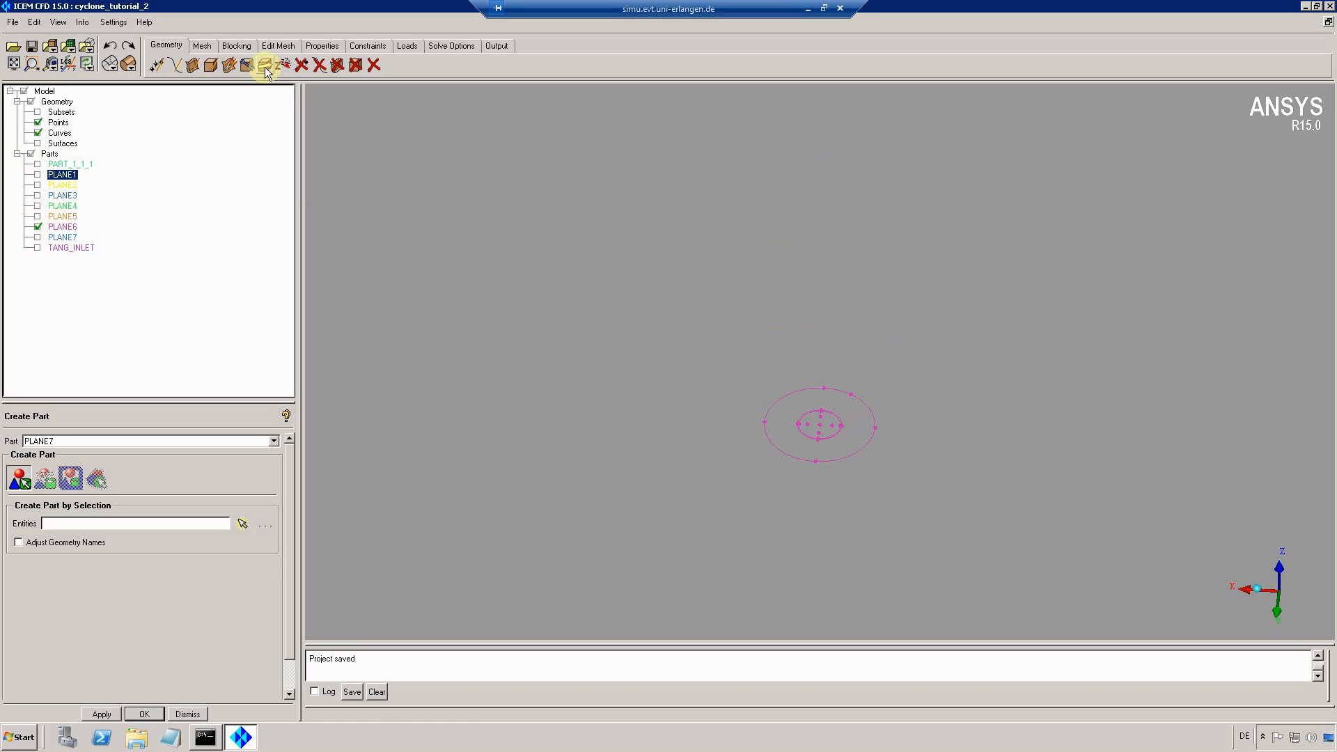
Scale all PLANE6 points and curves by a factor of 0.45 in X and Y about the origin
{"action": "left_click", "coordinate": [265, 67]}
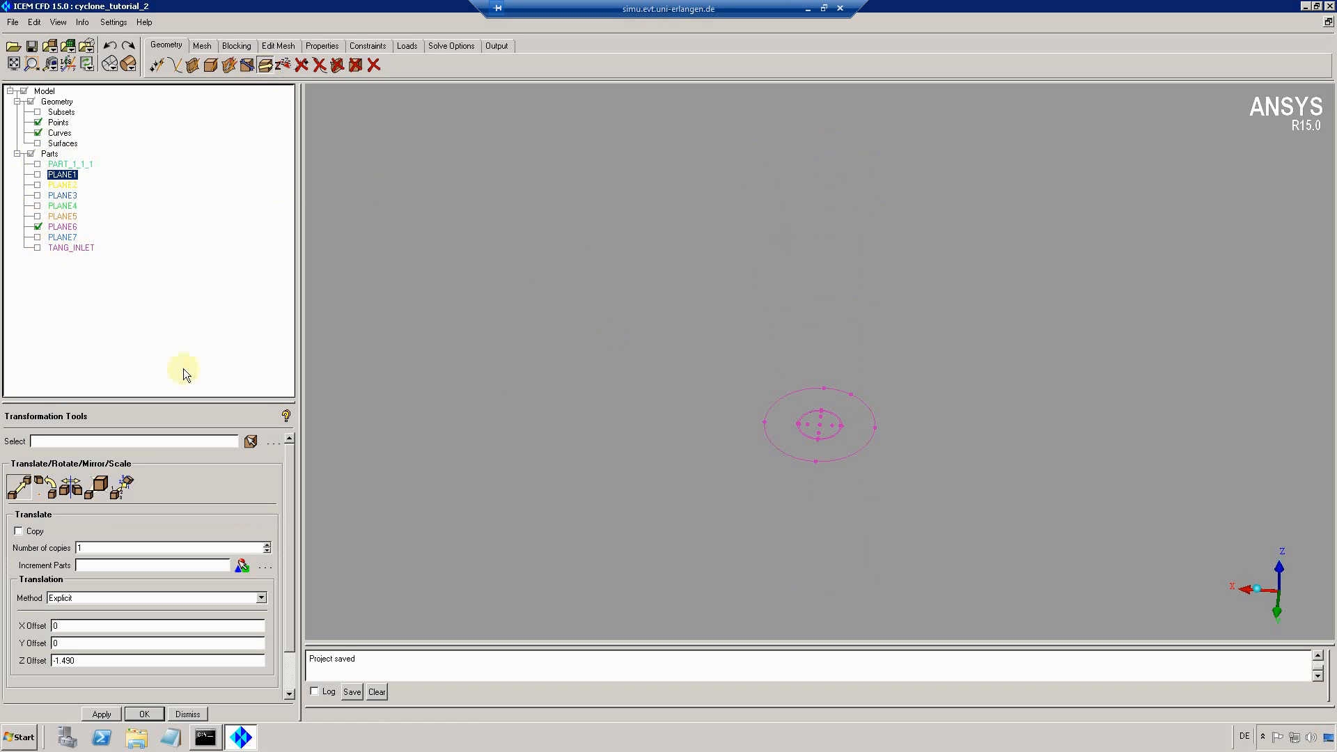
{"action": "left_click", "coordinate": [97, 486]}
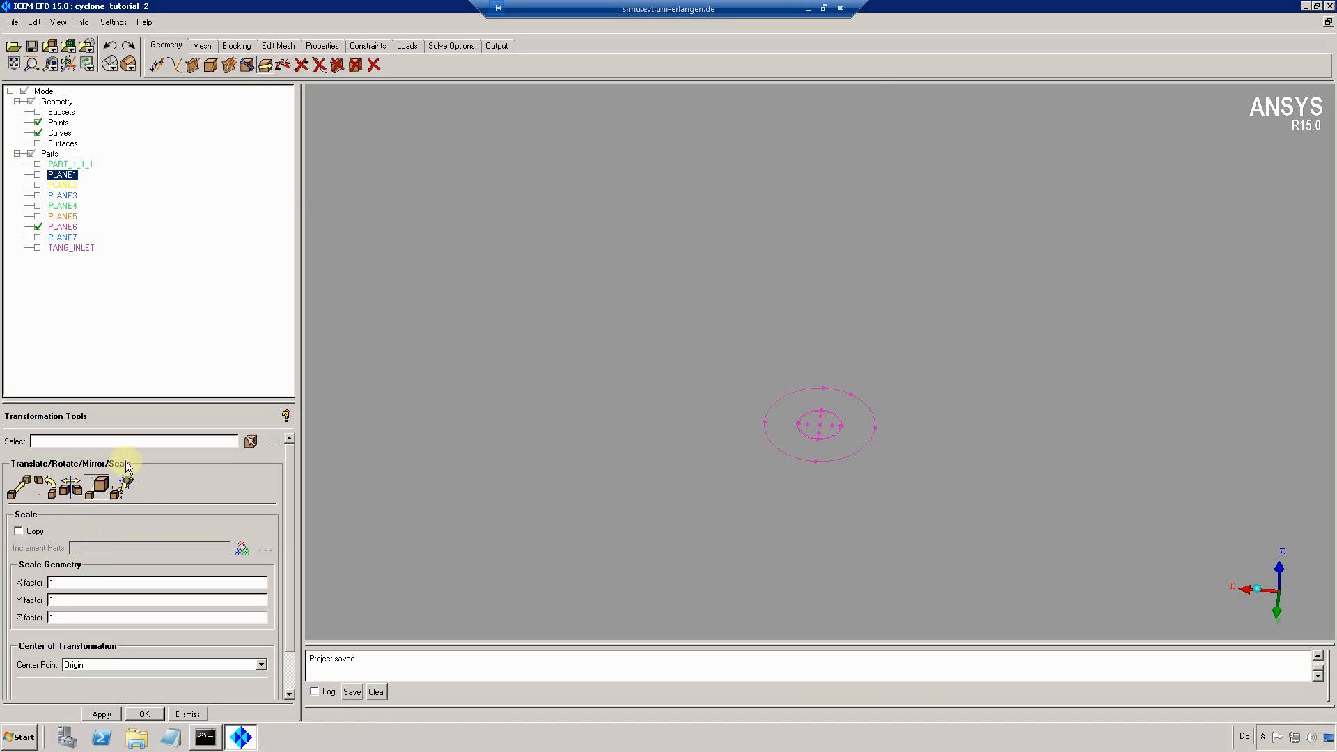
{"action": "left_click", "coordinate": [251, 442]}
{"action": "left_click_drag", "start_coordinate": [723, 335], "coordinate": [950, 525]}
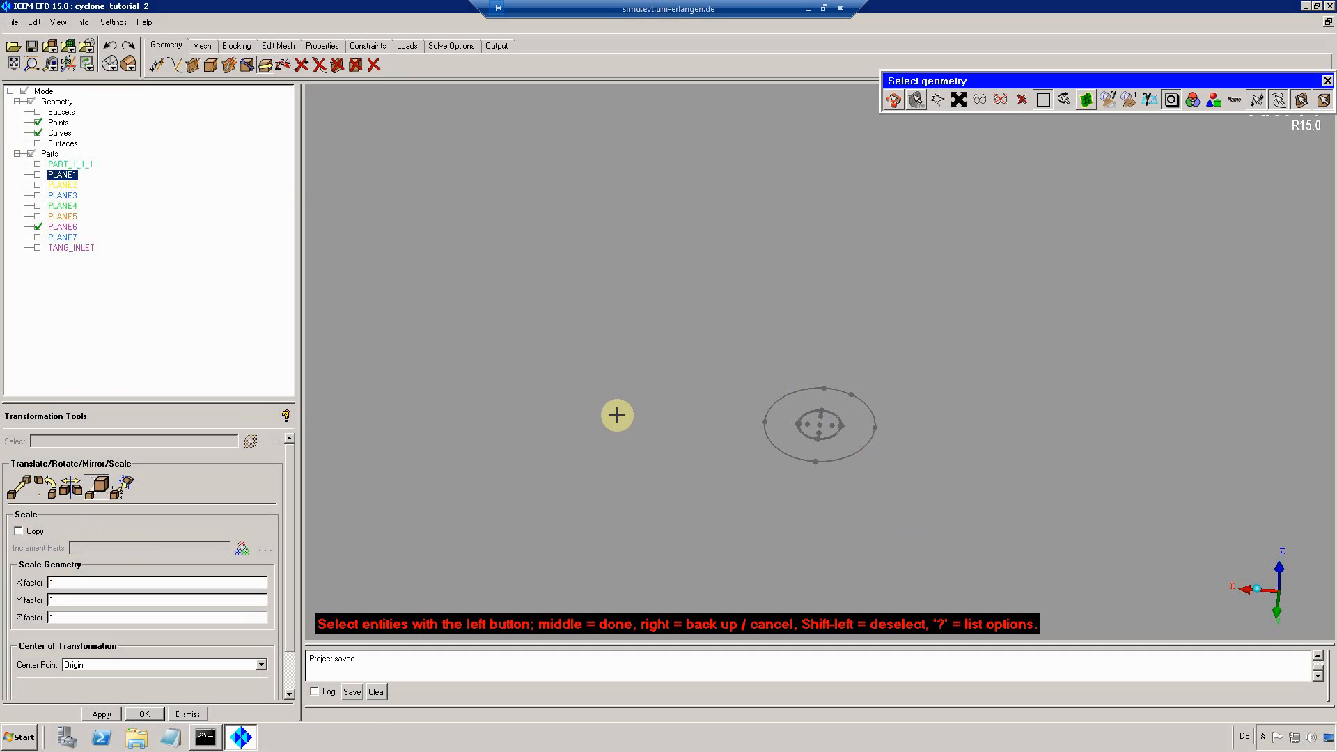
{"action": "middle_click", "coordinate": [650, 420]}
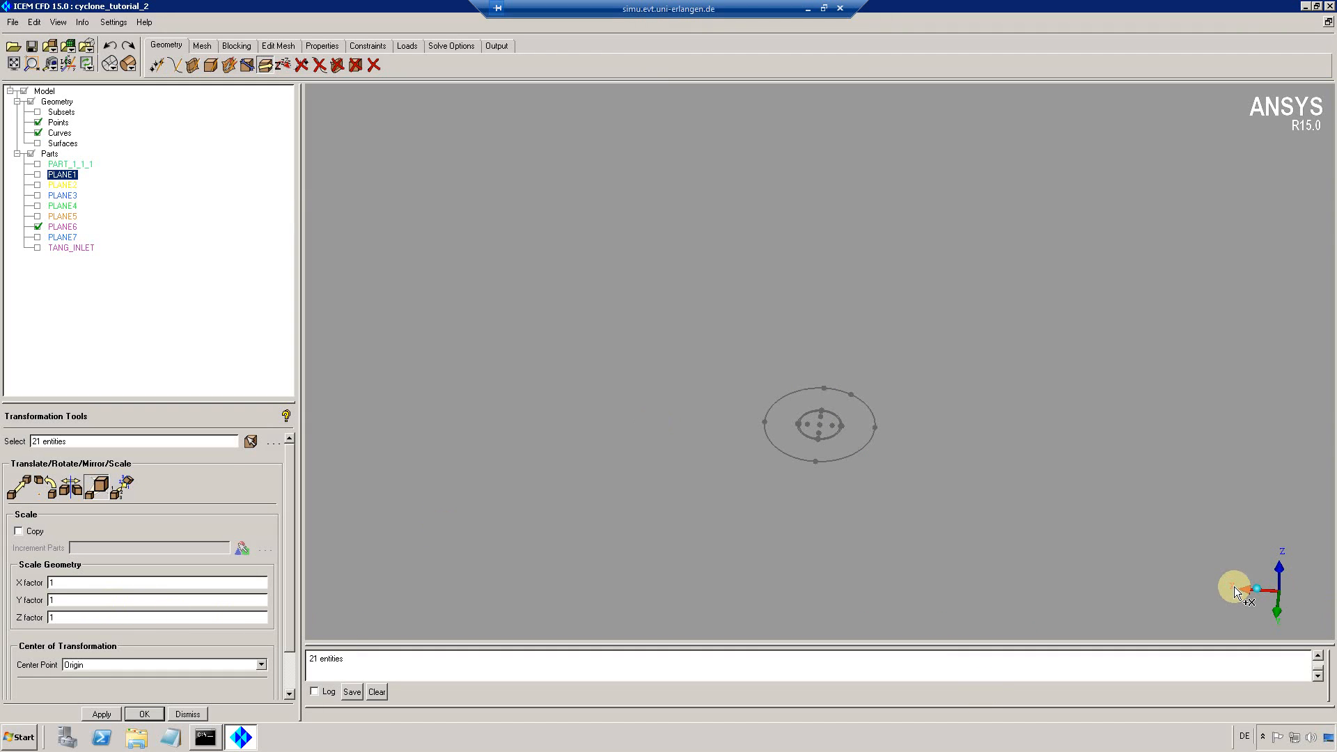
{"action": "double_click", "coordinate": [50, 582]}
{"action": "double_click", "coordinate": [50, 600]}
{"action": "left_click", "coordinate": [85, 664]}
{"action": "left_click", "coordinate": [92, 679]}
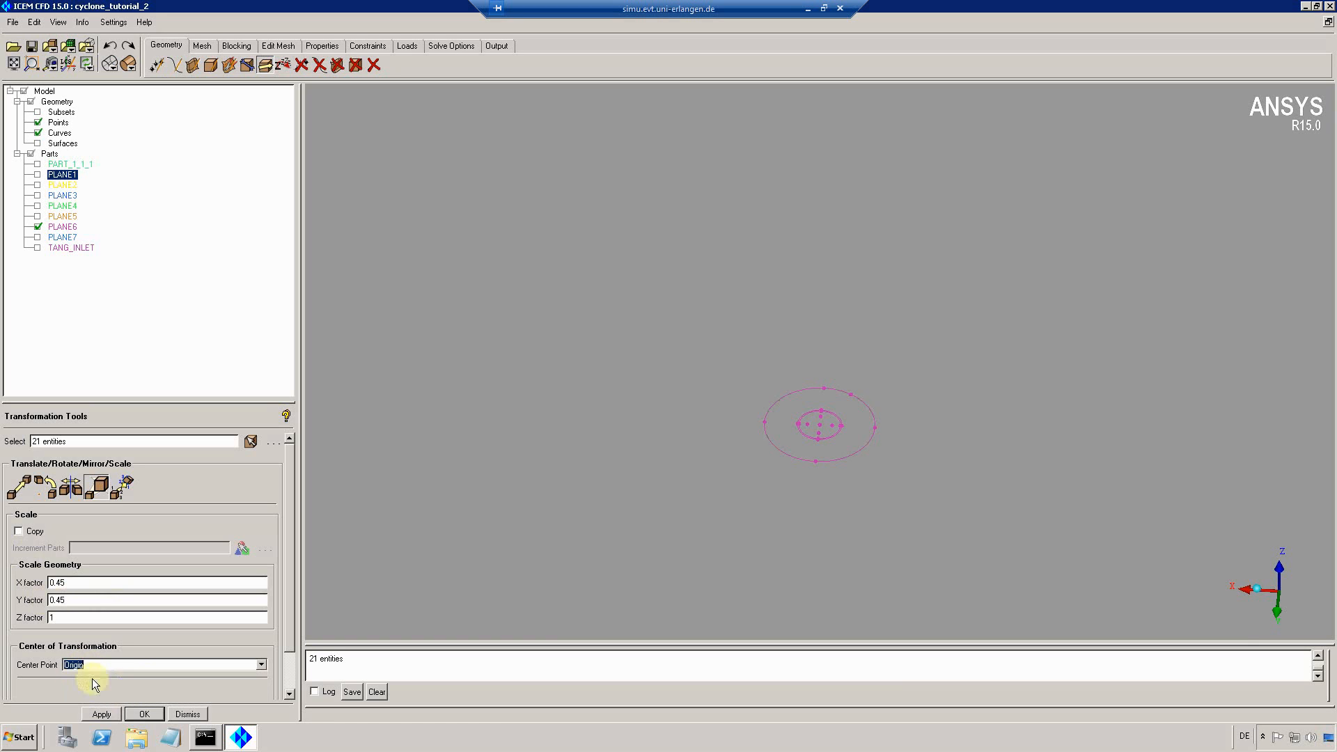
{"action": "scroll", "coordinate": [283, 666], "scroll_direction": "down", "scroll_amount": 2}
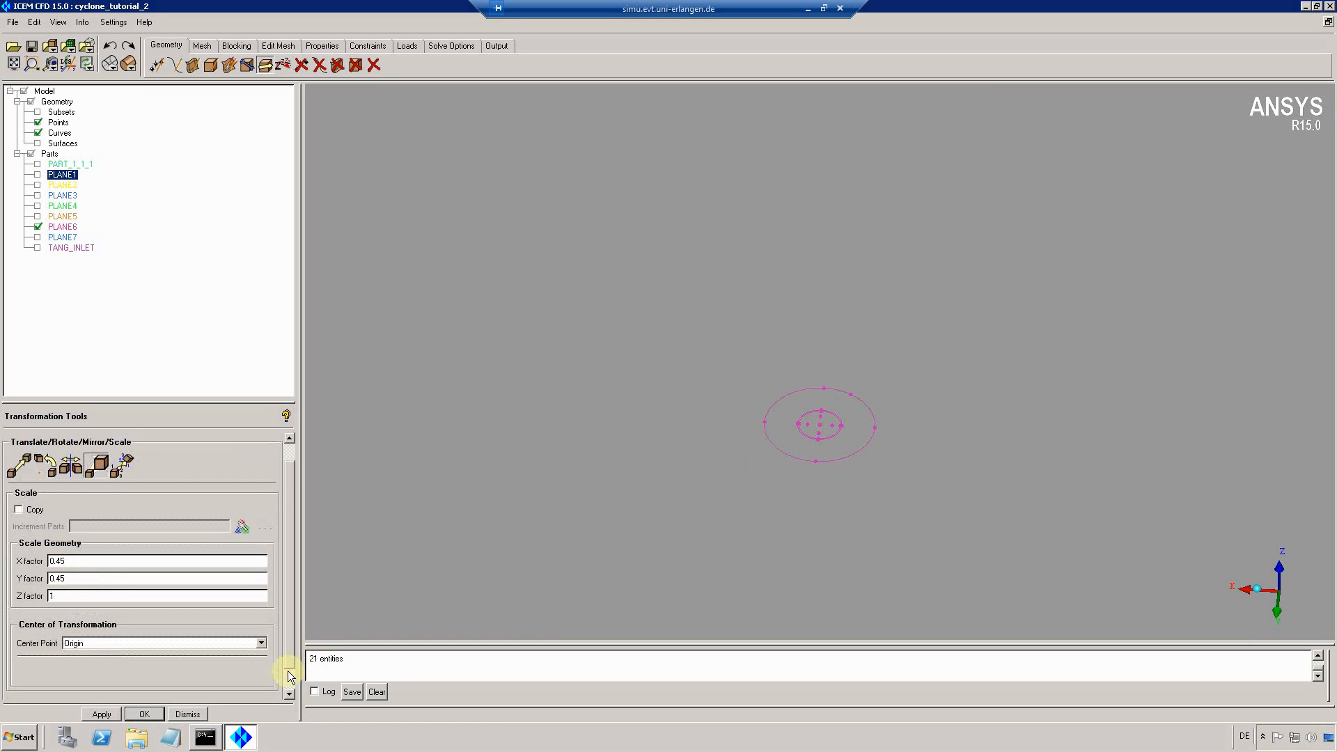
{"action": "left_click", "coordinate": [101, 712]}
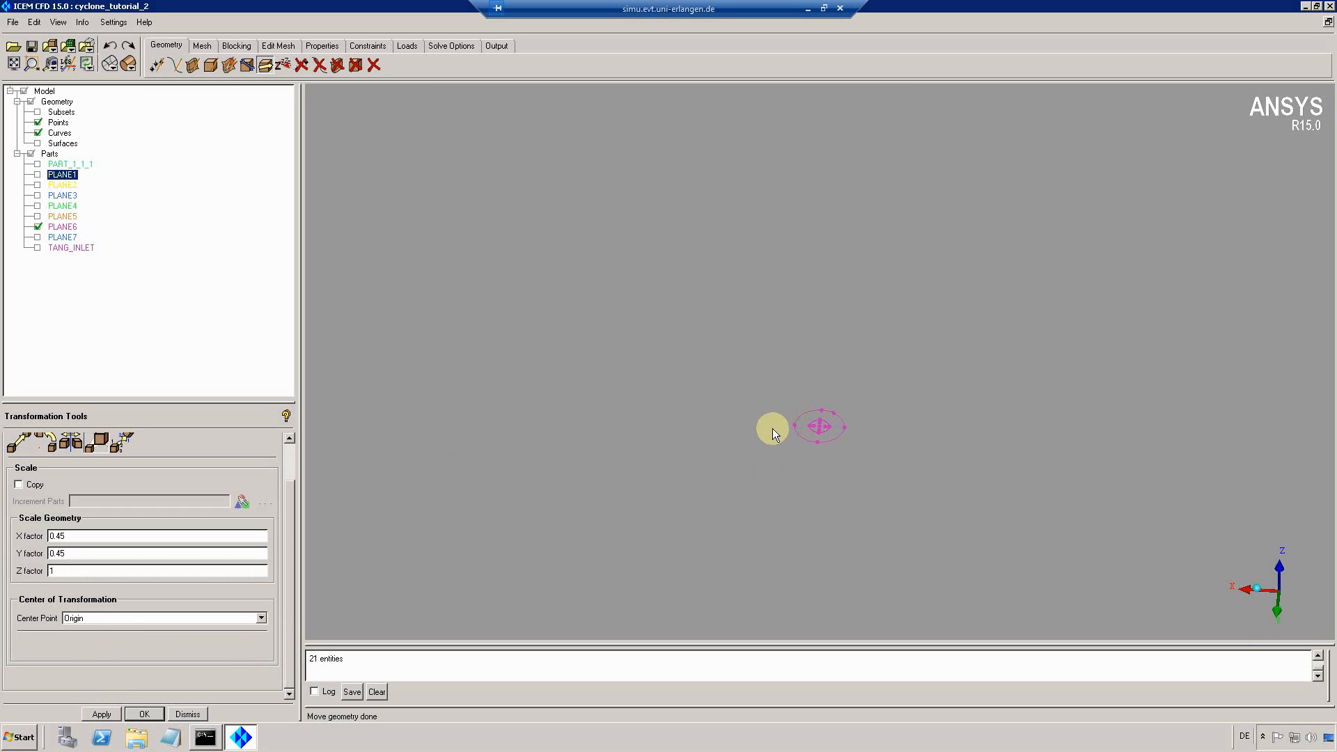
Show PART_1_1_1 and compare the scaled PLANE6 circle closely with the cyclone's lower cone edge, with and without surfaces
{"action": "left_click_drag", "start_coordinate": [772, 428], "coordinate": [771, 422]}
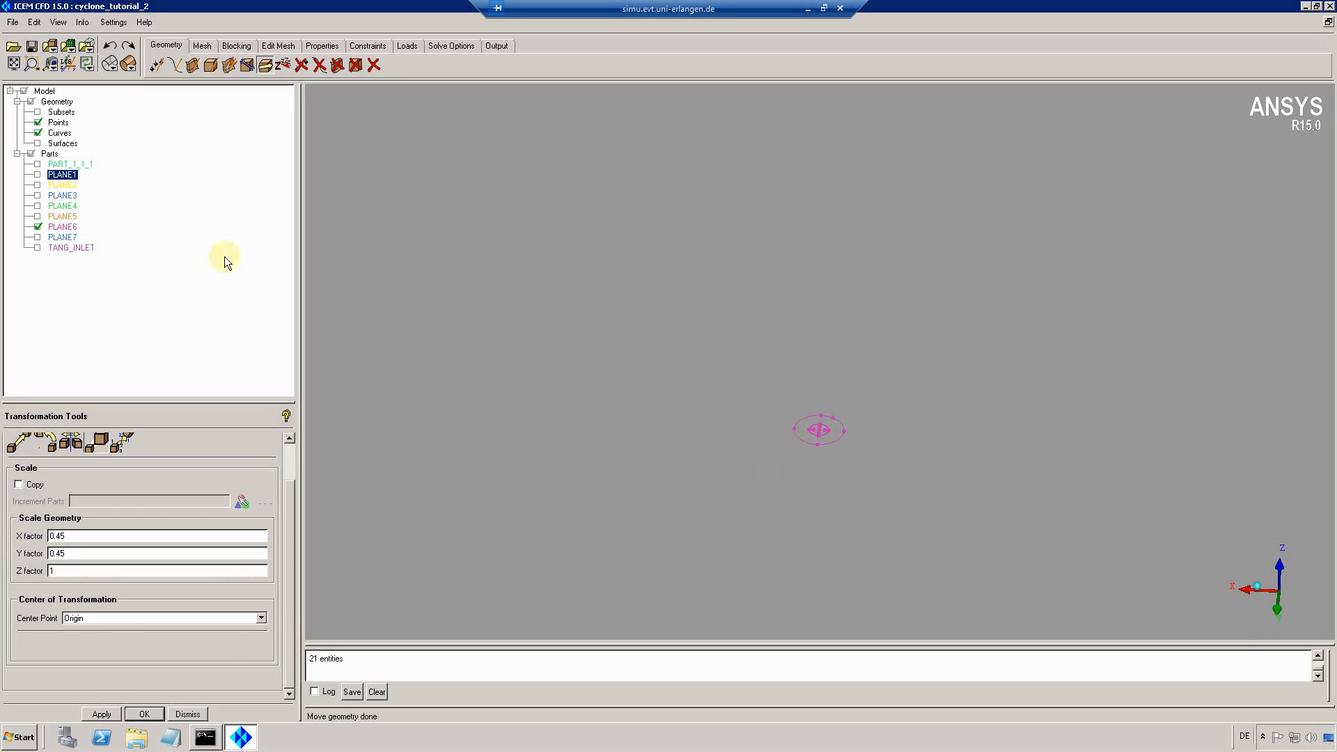
{"action": "left_click", "coordinate": [37, 165]}
{"action": "left_click", "coordinate": [37, 143]}
{"action": "left_click_drag", "start_coordinate": [788, 386], "coordinate": [904, 471]}
{"action": "left_click", "coordinate": [32, 64]}
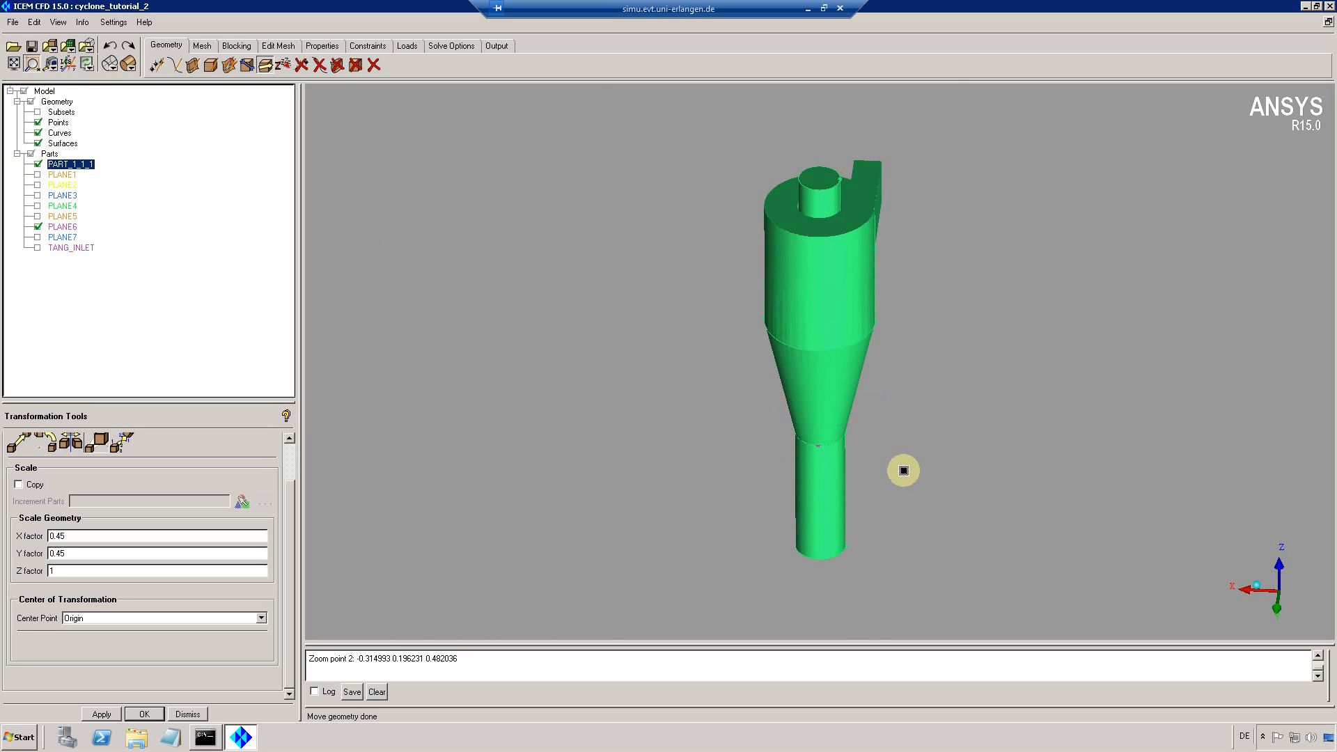
{"action": "left_click", "coordinate": [38, 143]}
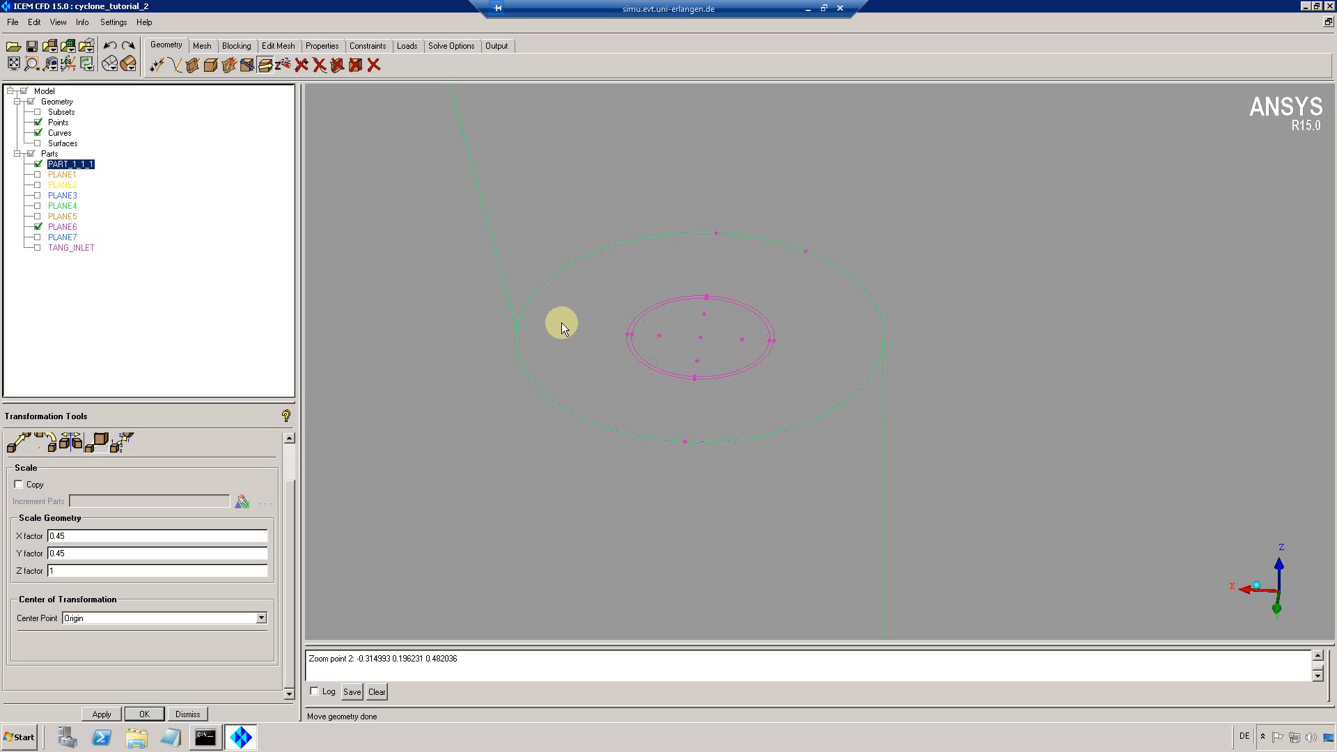
Hide PART_1_1_1 and delete the outer circle curve of PLANE6
{"action": "left_click", "coordinate": [37, 165]}
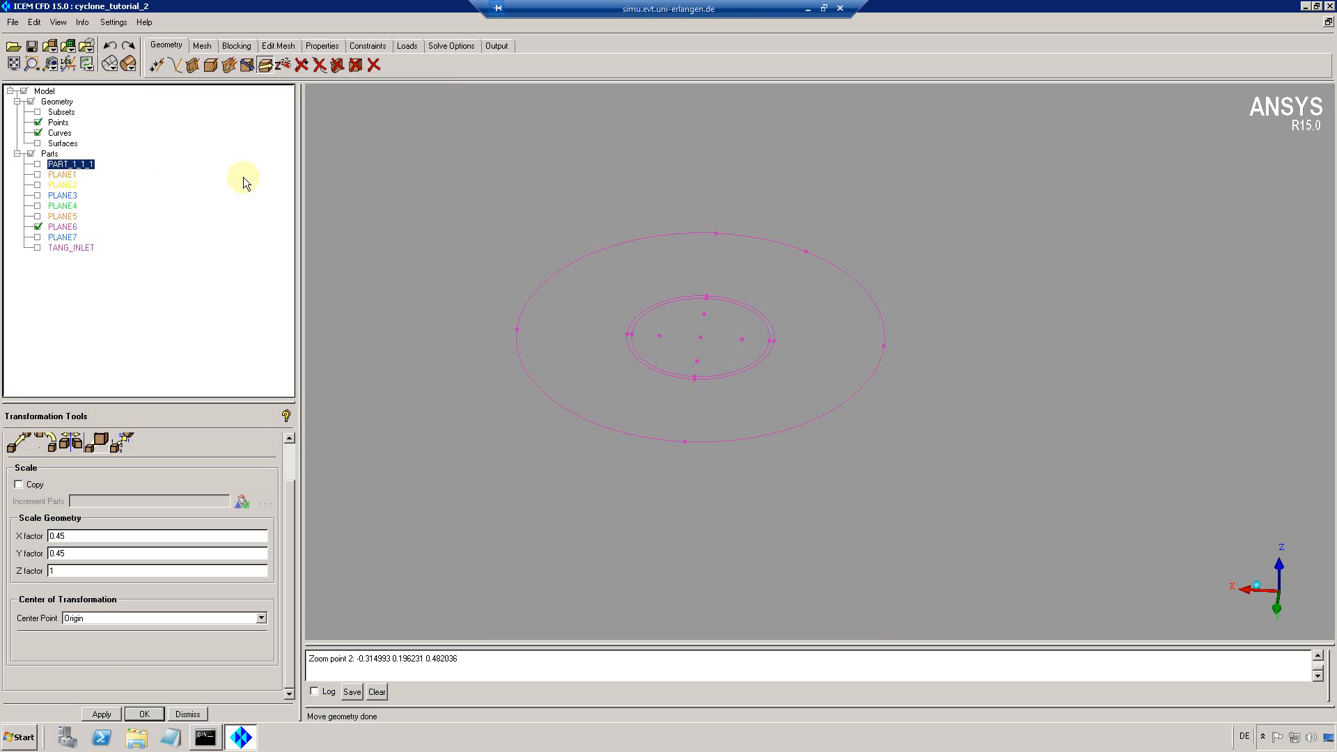
{"action": "left_click", "coordinate": [320, 65]}
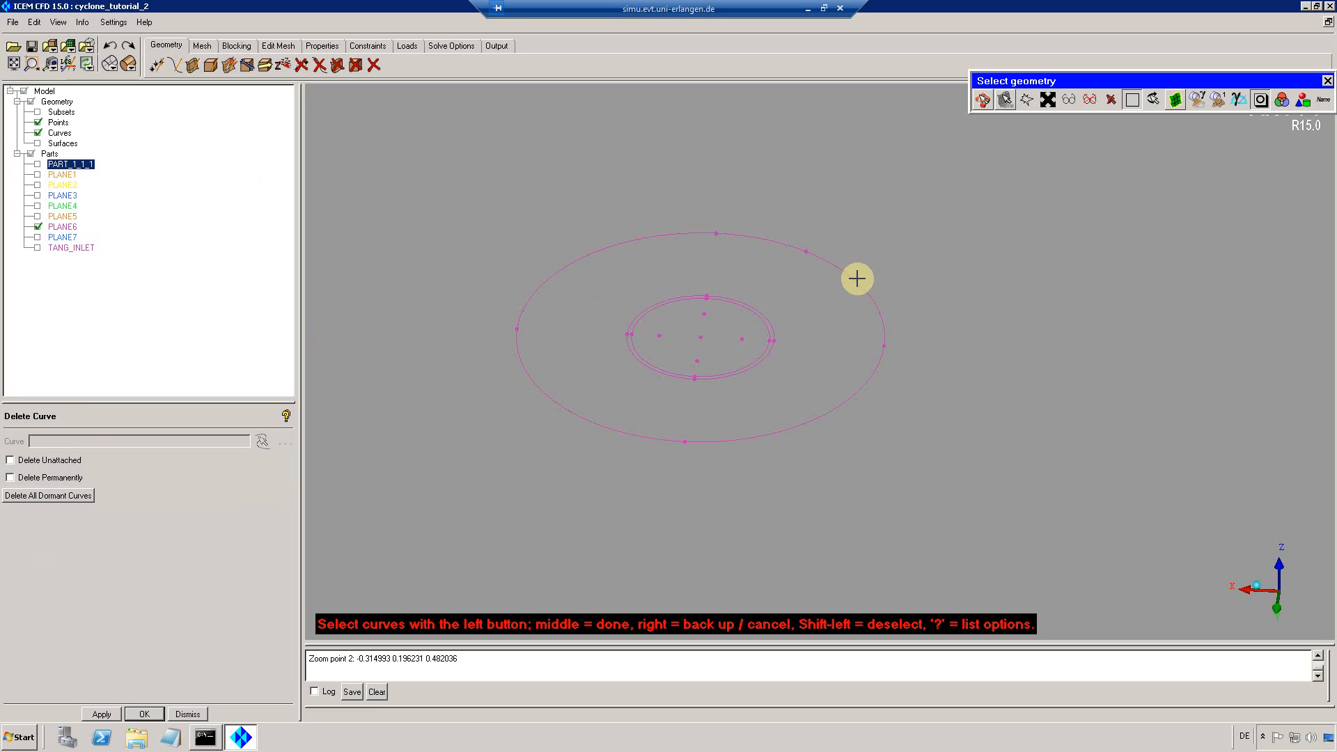
{"action": "left_click", "coordinate": [856, 279]}
{"action": "middle_click", "coordinate": [930, 306]}
{"action": "middle_click", "coordinate": [934, 348]}
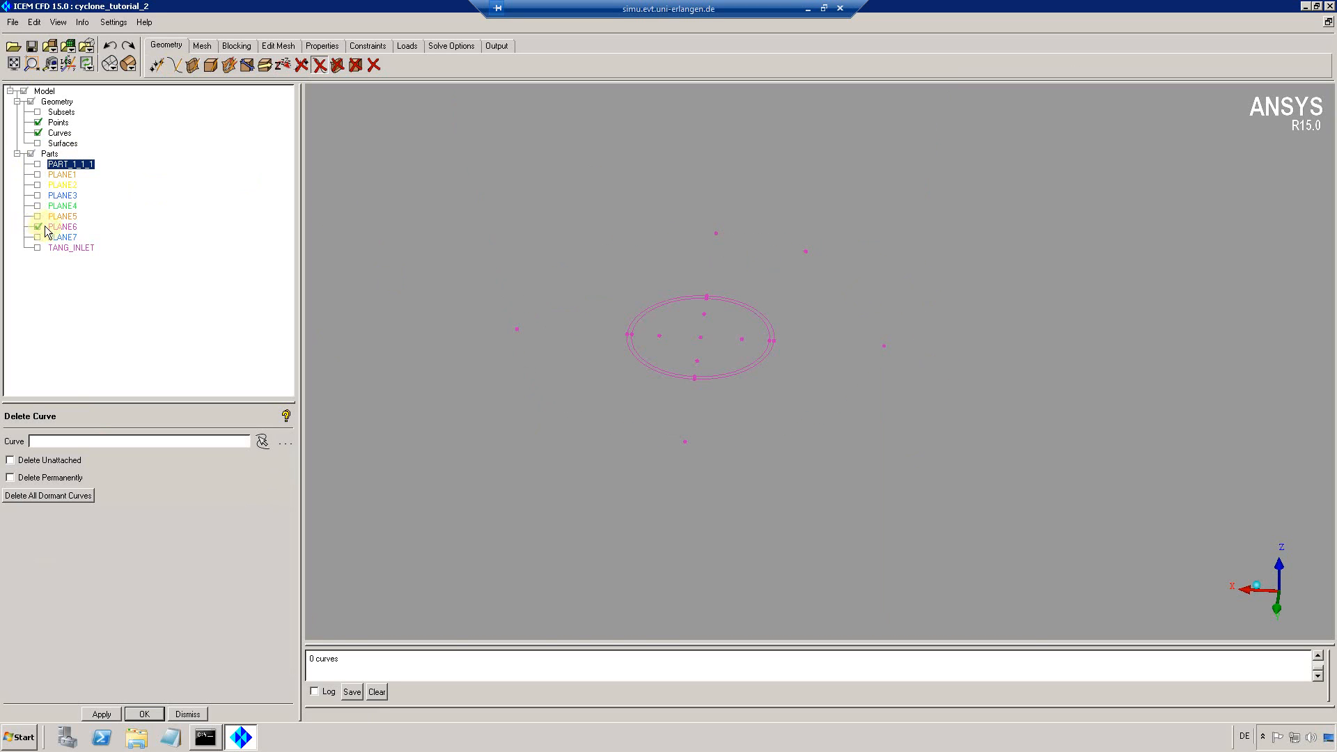
Show PART_1_1_1 and add the circular curve at the cyclone's lower cone edge to part PLANE6
{"action": "left_click", "coordinate": [38, 164]}
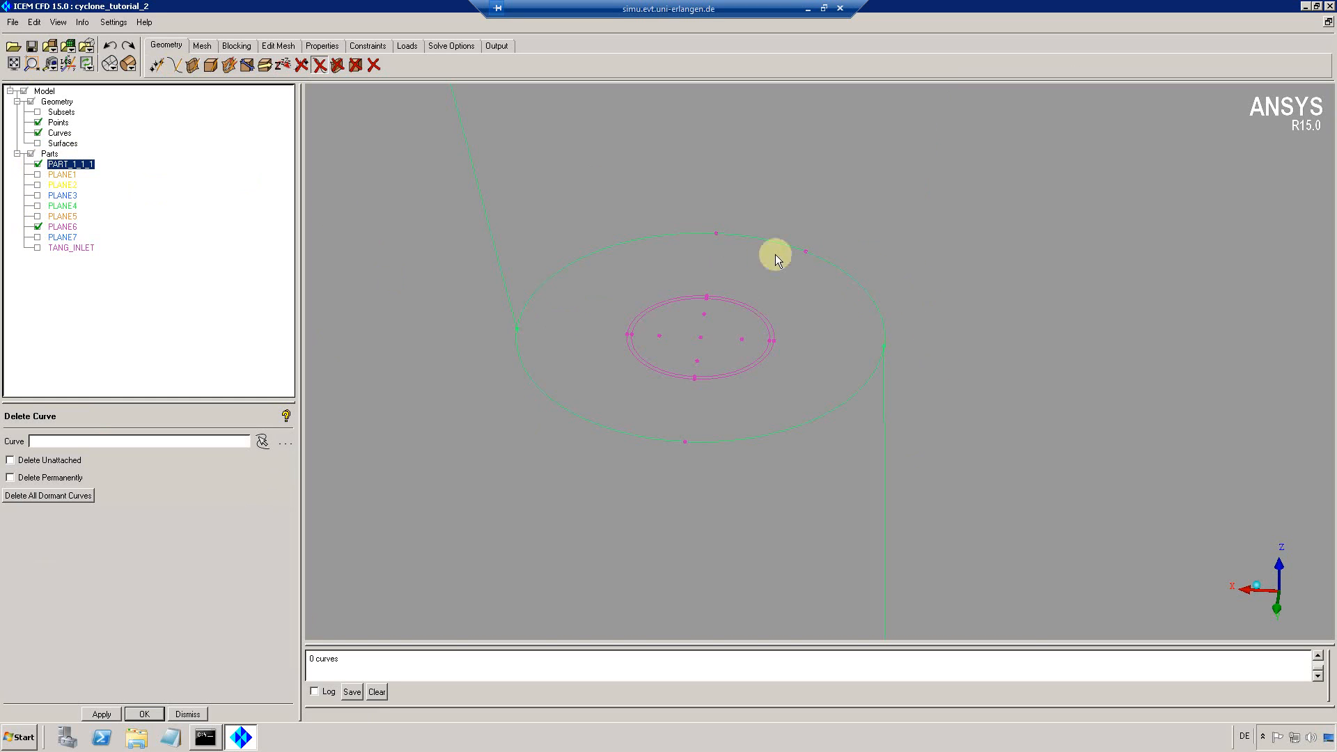
{"action": "right_click", "coordinate": [61, 229]}
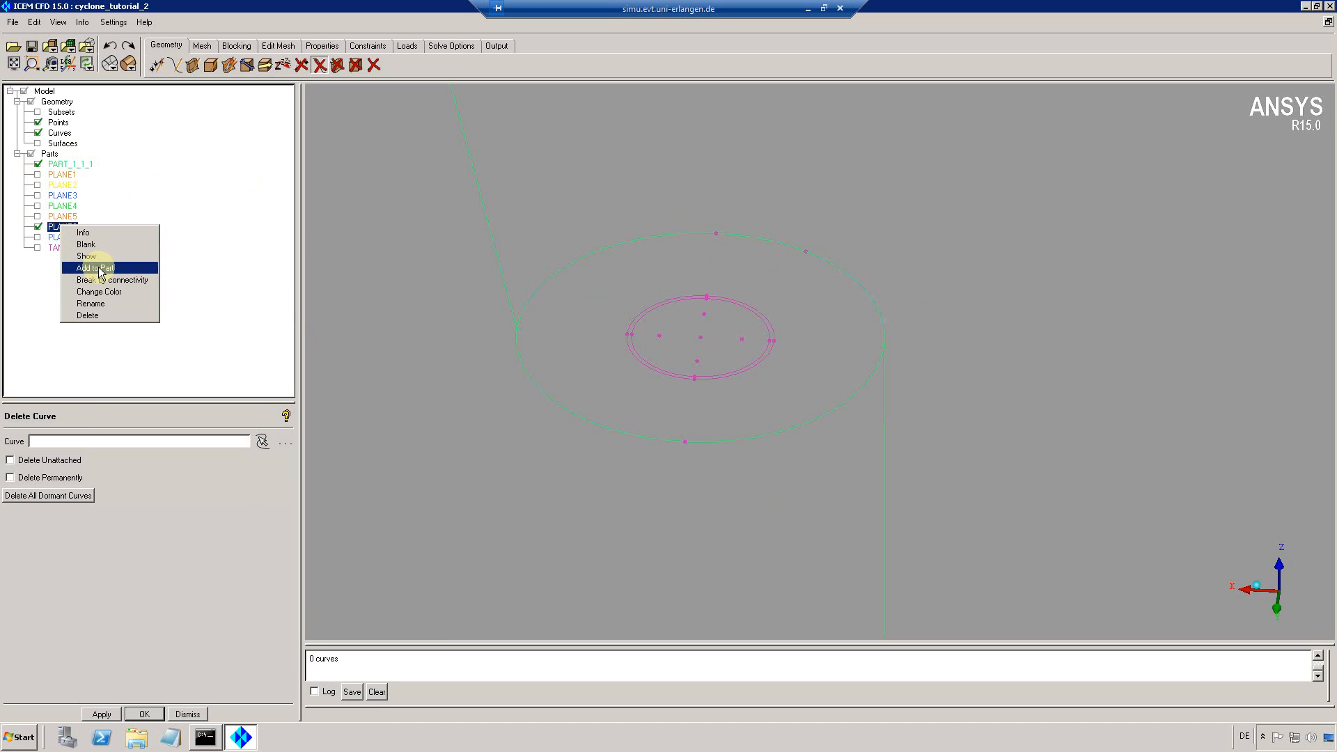
{"action": "left_click", "coordinate": [144, 273]}
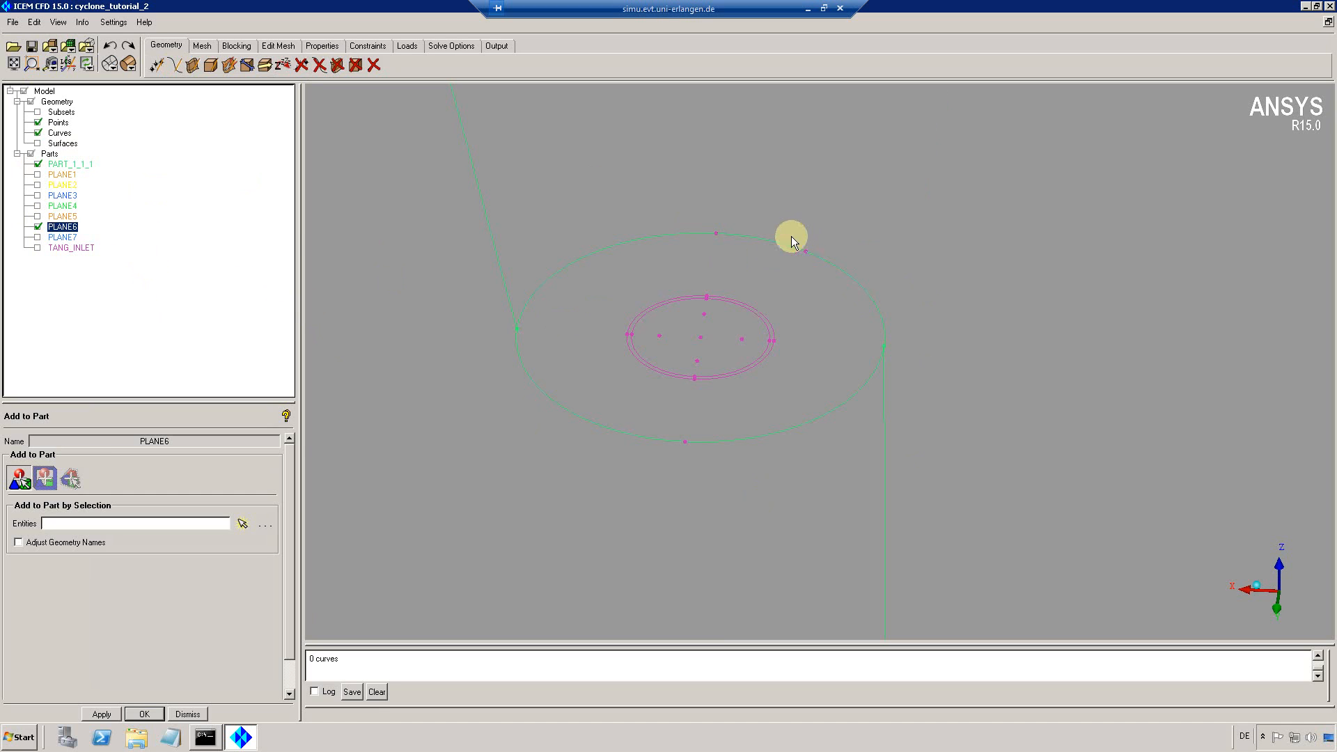
{"action": "left_click", "coordinate": [243, 523]}
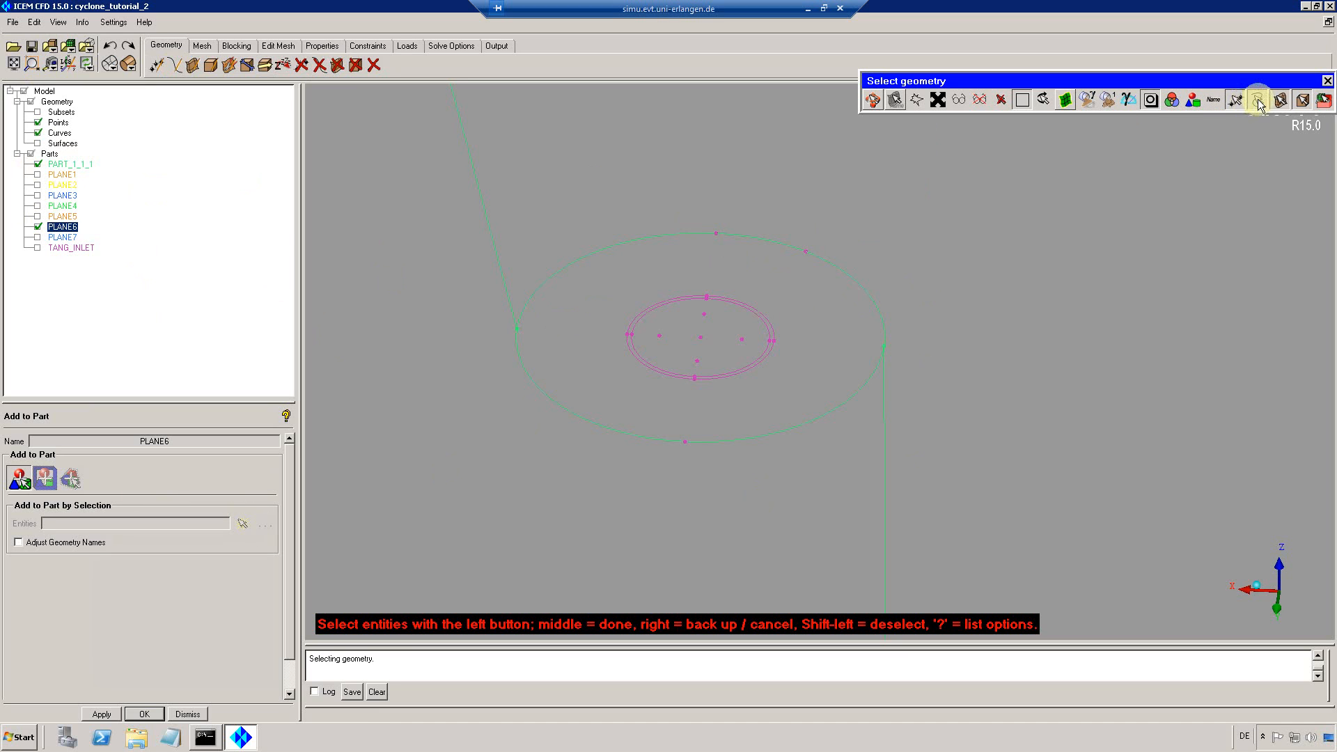
{"action": "left_click", "coordinate": [1235, 100]}
{"action": "left_click", "coordinate": [1280, 100]}
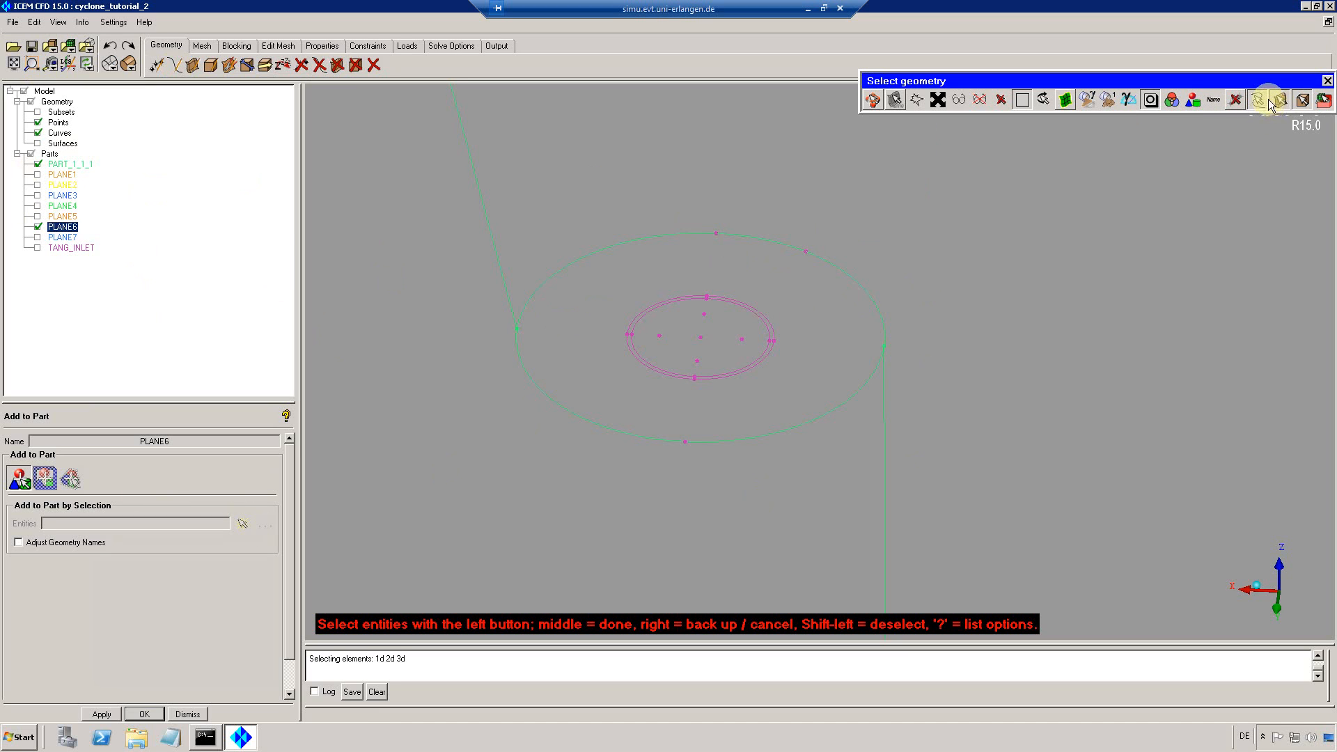
{"action": "left_click", "coordinate": [787, 244]}
{"action": "left_click", "coordinate": [865, 365]}
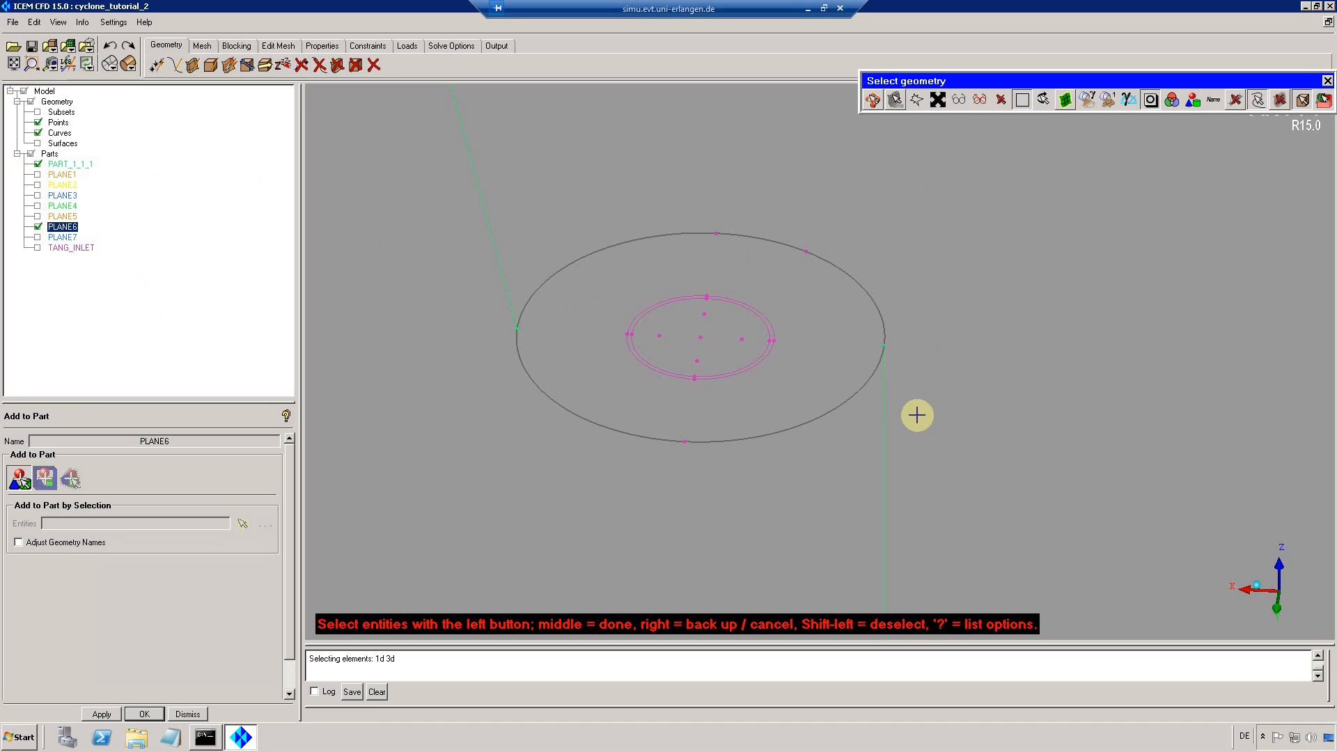
{"action": "middle_click", "coordinate": [964, 348]}
{"action": "middle_click", "coordinate": [956, 418]}
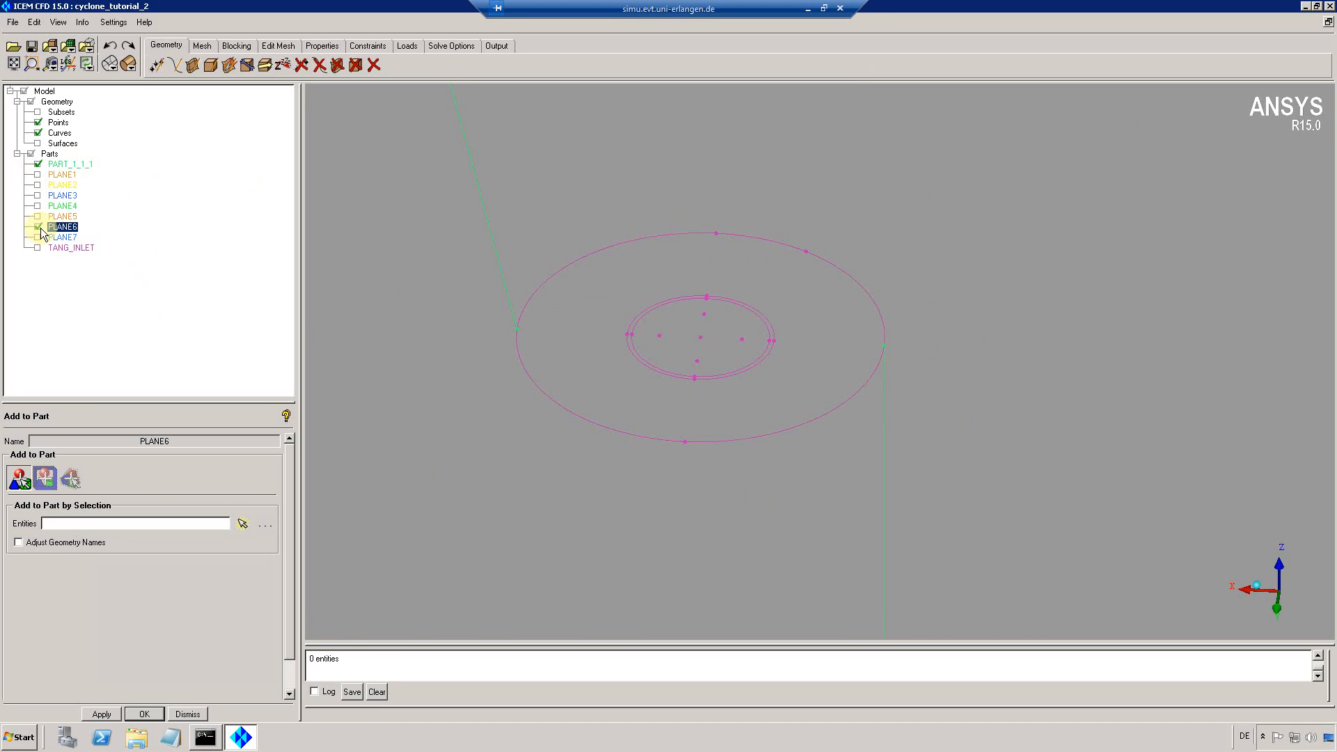
{"action": "left_click", "coordinate": [38, 227]}
{"action": "left_click", "coordinate": [39, 227]}
Hide PART_1_1_1 and PLANE6 so that only part PLANE7 is shown
{"action": "left_click", "coordinate": [15, 65]}
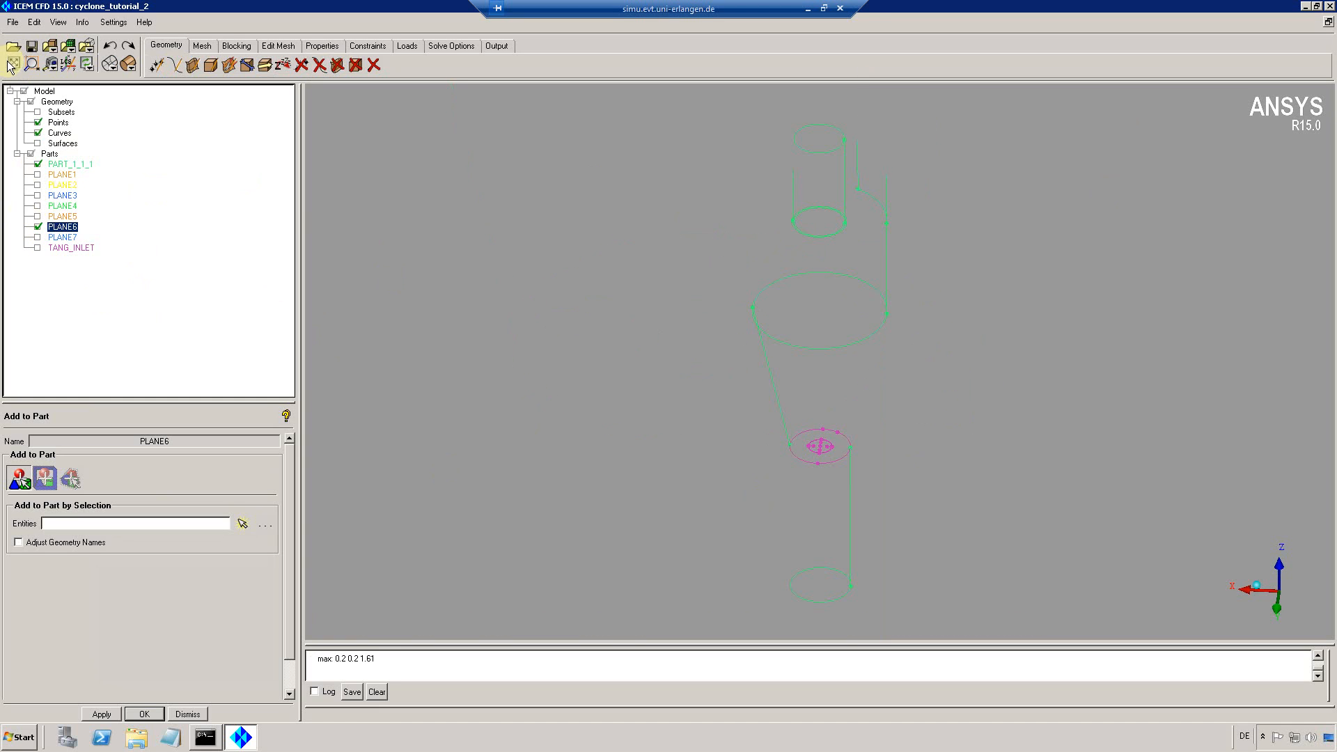
{"action": "left_click_drag", "start_coordinate": [797, 529], "coordinate": [788, 525]}
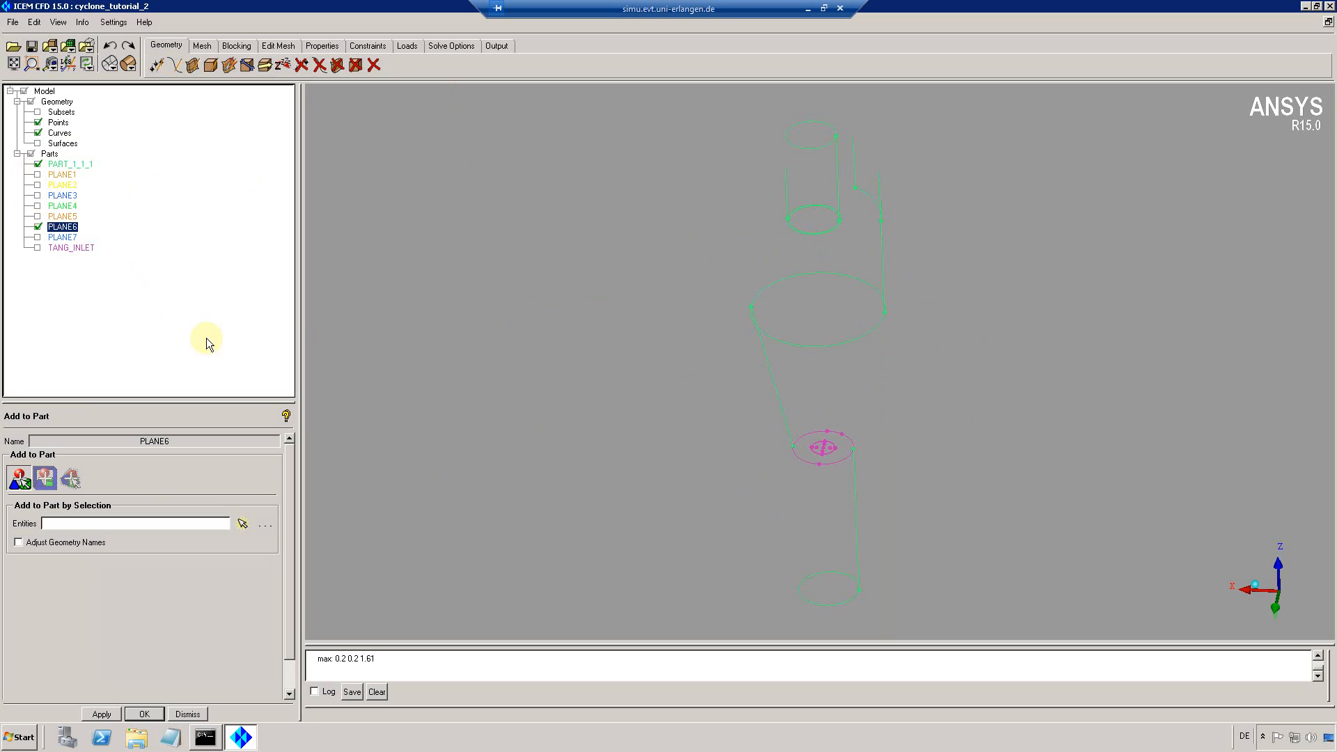
{"action": "left_click", "coordinate": [37, 238]}
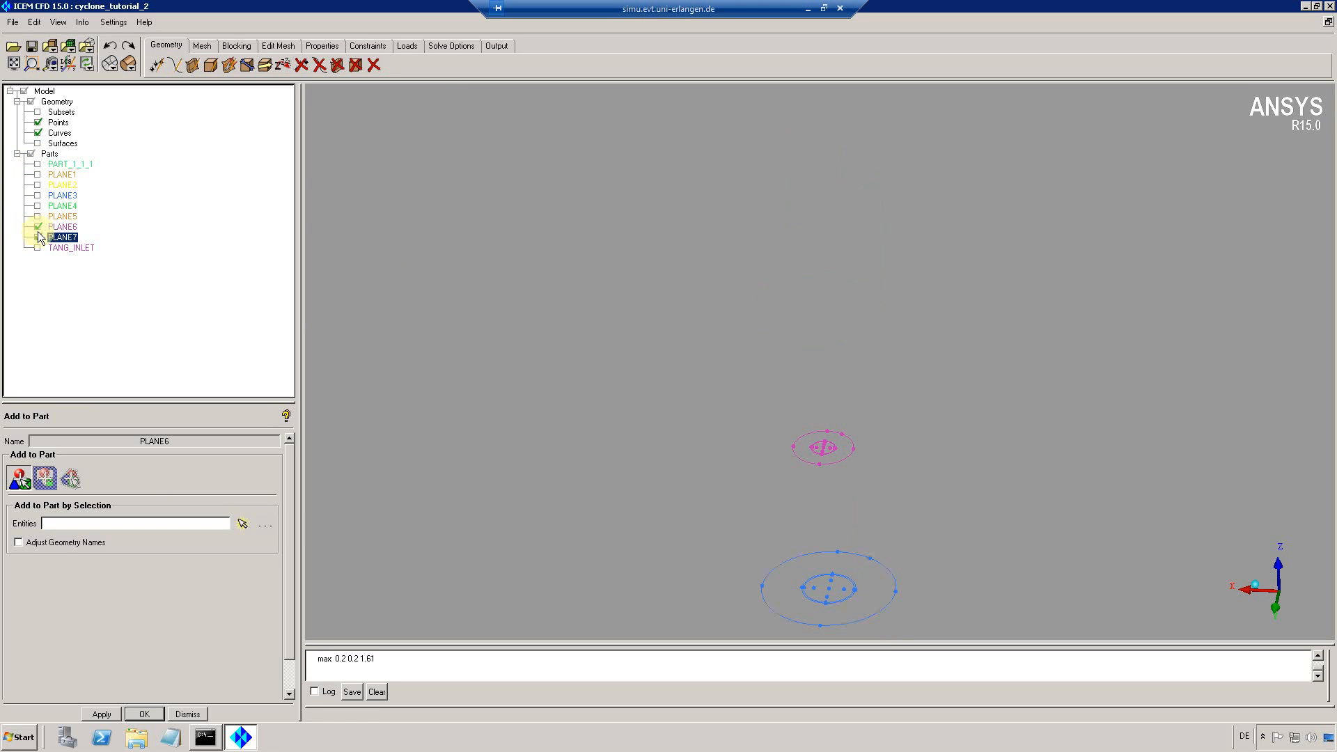
{"action": "left_click", "coordinate": [38, 227]}
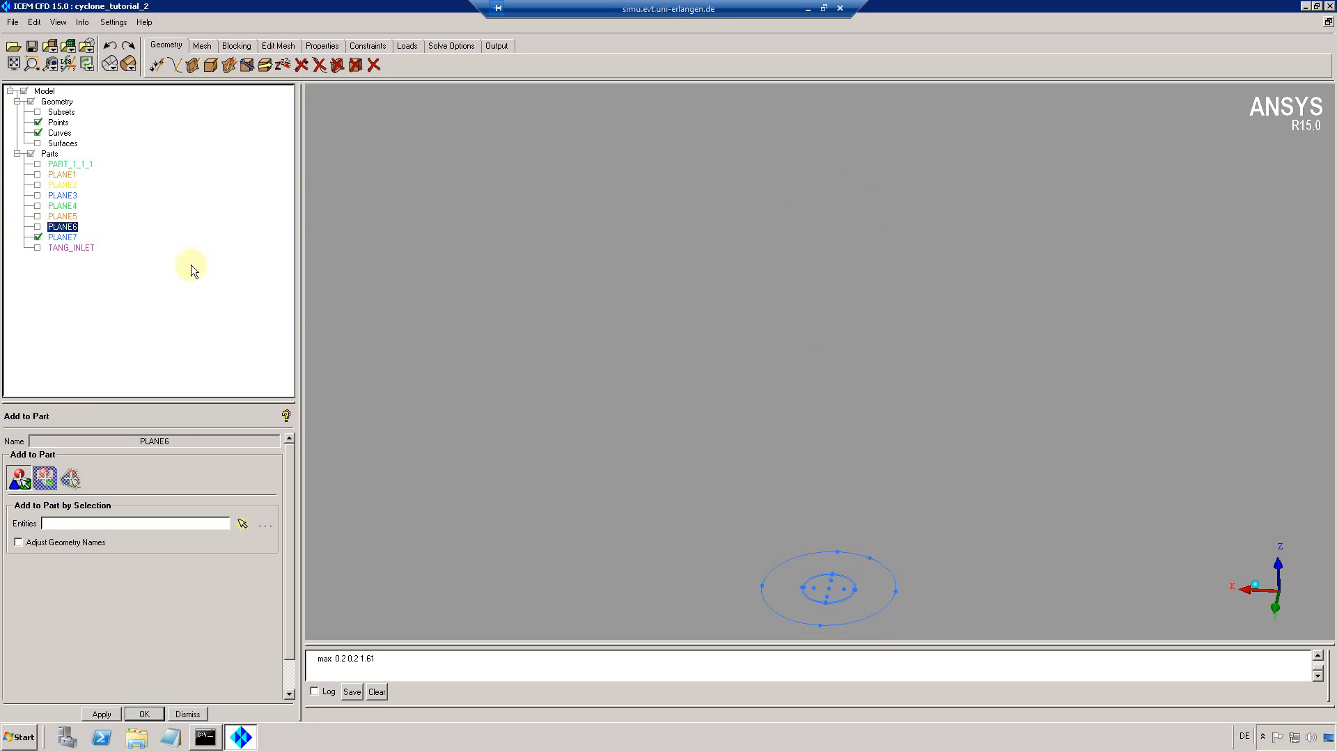
Scale all PLANE7 points and curves by a factor of 0.45 in X and Y about the origin
{"action": "left_click", "coordinate": [264, 65]}
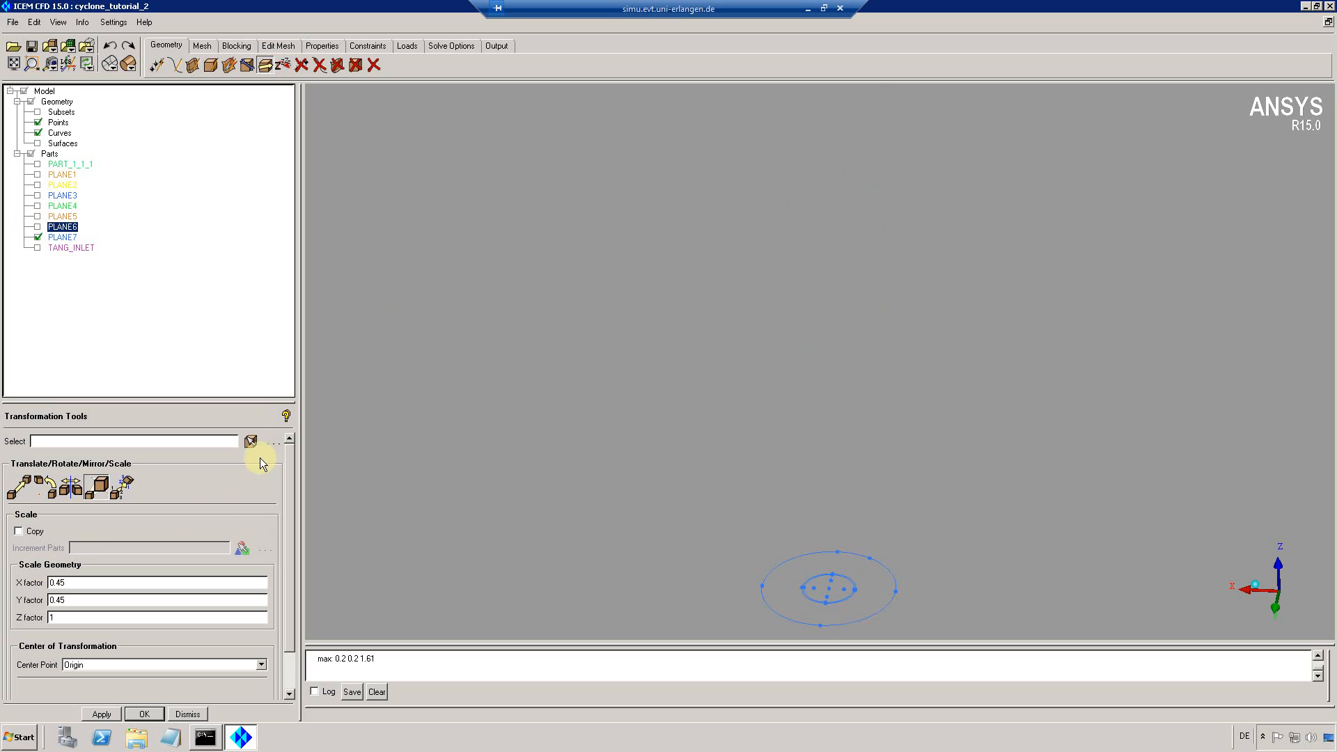
{"action": "left_click", "coordinate": [251, 442]}
{"action": "scroll", "coordinate": [768, 454], "scroll_direction": "down", "scroll_amount": 2}
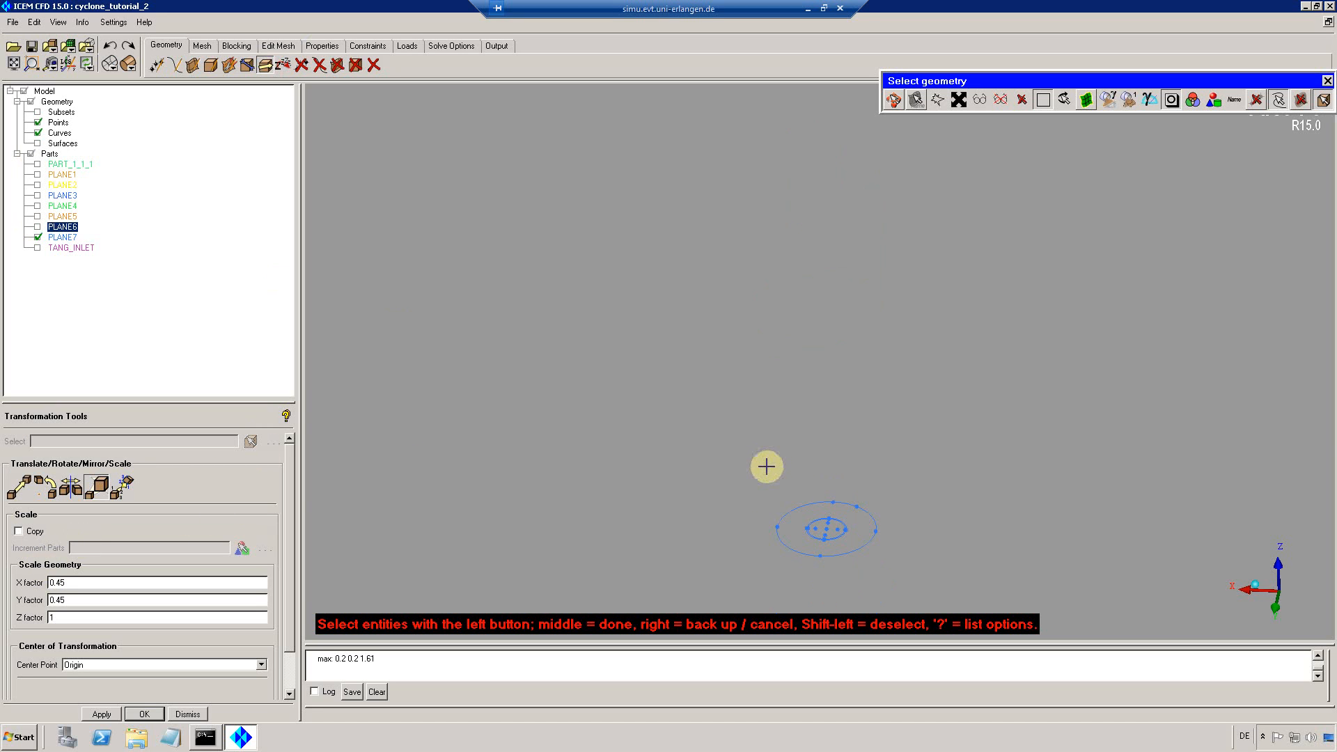
{"action": "left_click_drag", "start_coordinate": [738, 437], "coordinate": [968, 584]}
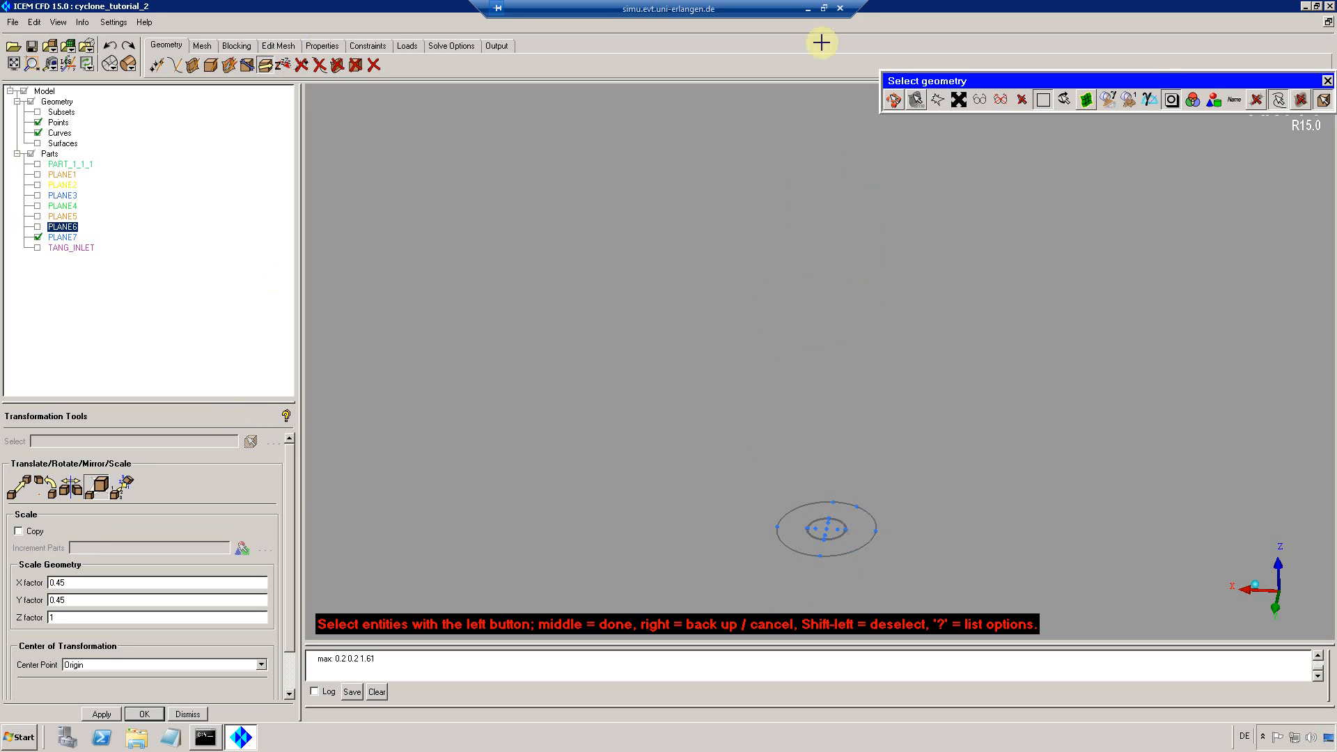
{"action": "left_click", "coordinate": [1256, 100]}
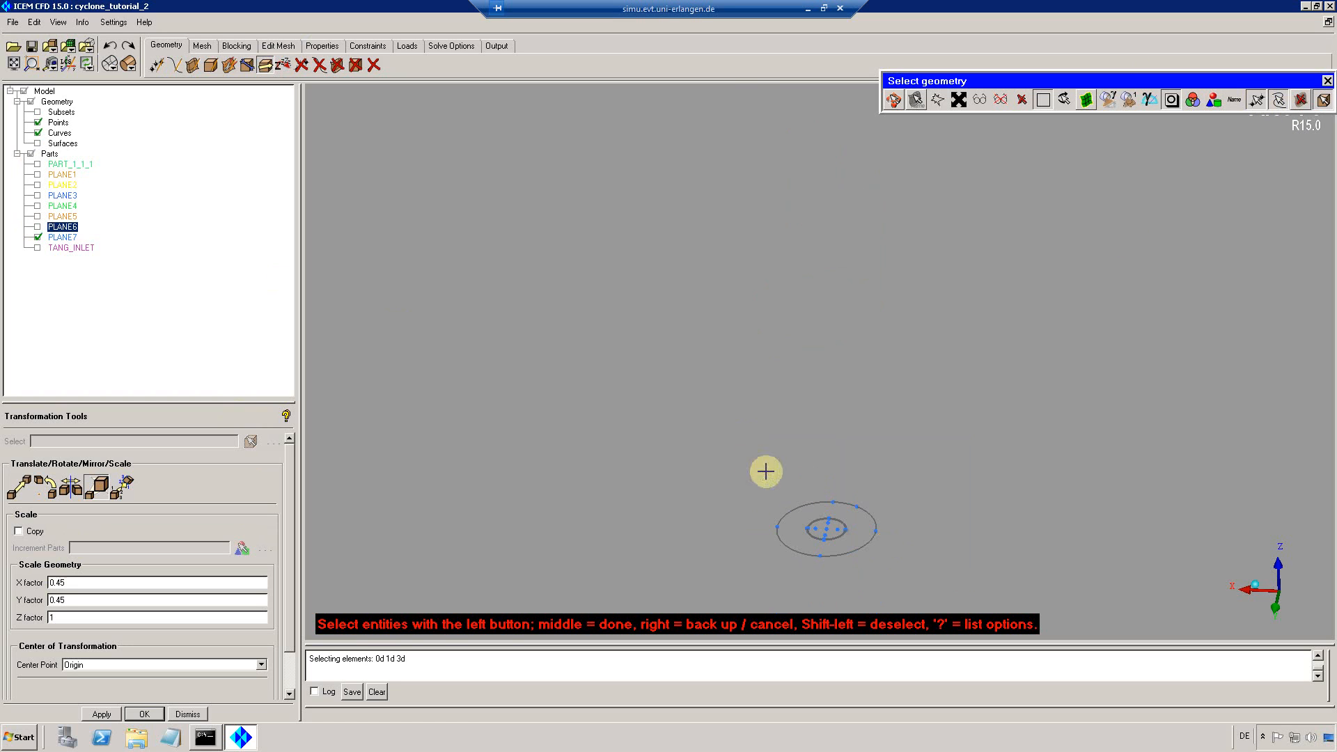
{"action": "left_click_drag", "start_coordinate": [766, 471], "coordinate": [972, 591]}
{"action": "middle_click", "coordinate": [565, 563]}
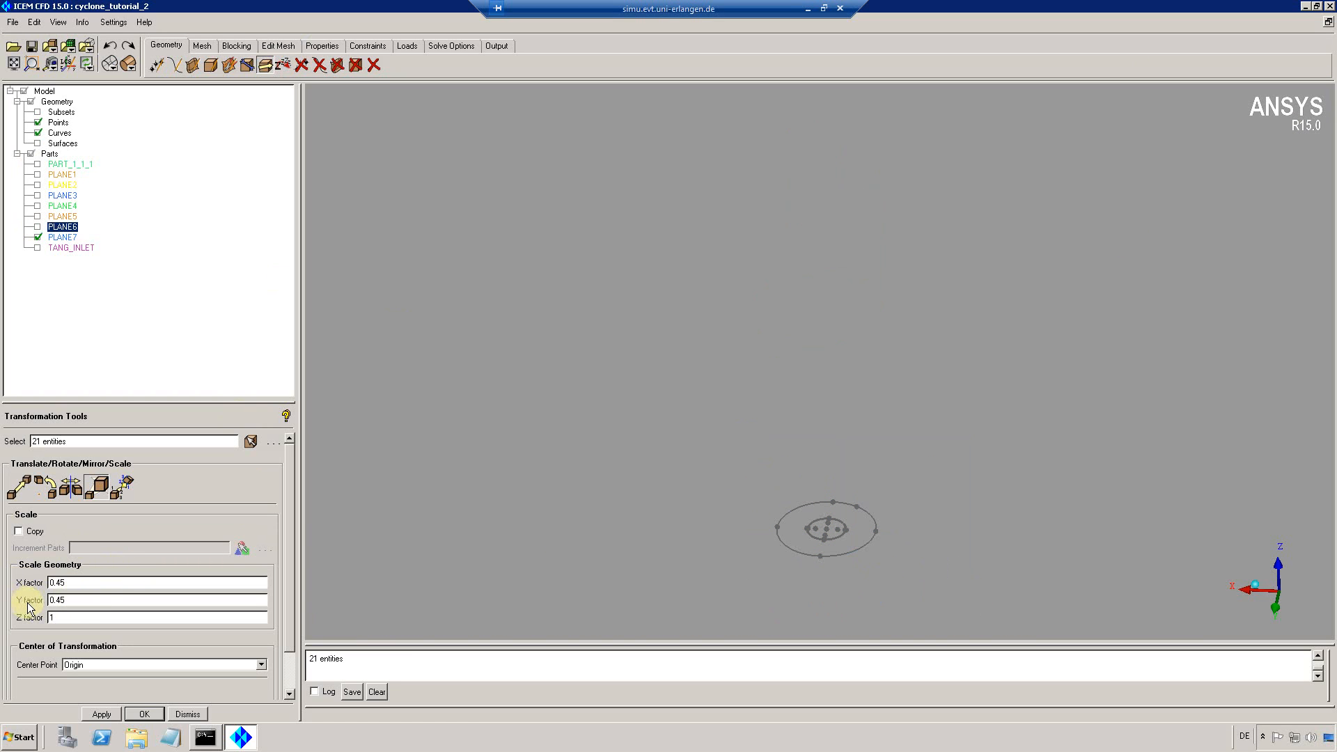
{"action": "left_click", "coordinate": [106, 716]}
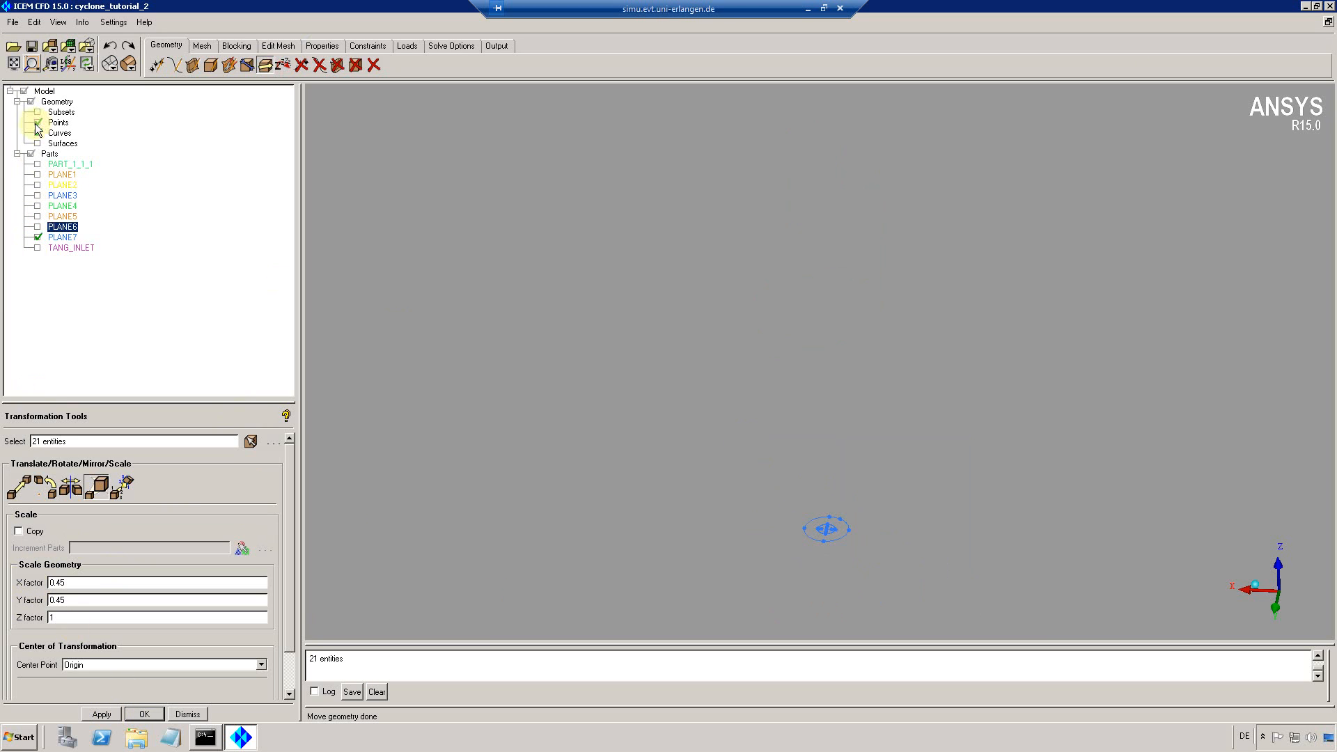
Show PART_1_1_1 and compare the scaled PLANE7 circle with the cyclone's bottom edge, with and without surfaces
{"action": "left_click", "coordinate": [38, 164]}
{"action": "left_click", "coordinate": [37, 144]}
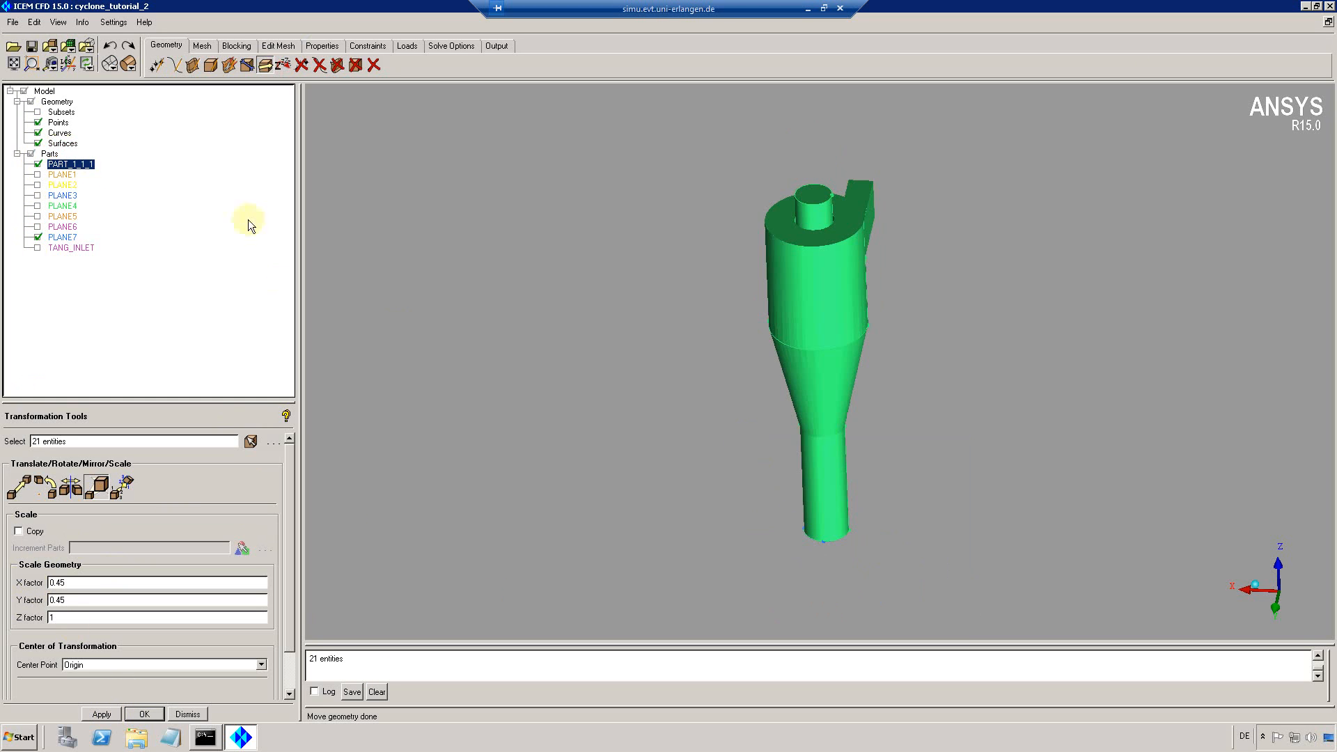
{"action": "left_click", "coordinate": [32, 63]}
{"action": "left_click_drag", "start_coordinate": [817, 525], "coordinate": [898, 573]}
{"action": "left_click", "coordinate": [38, 143]}
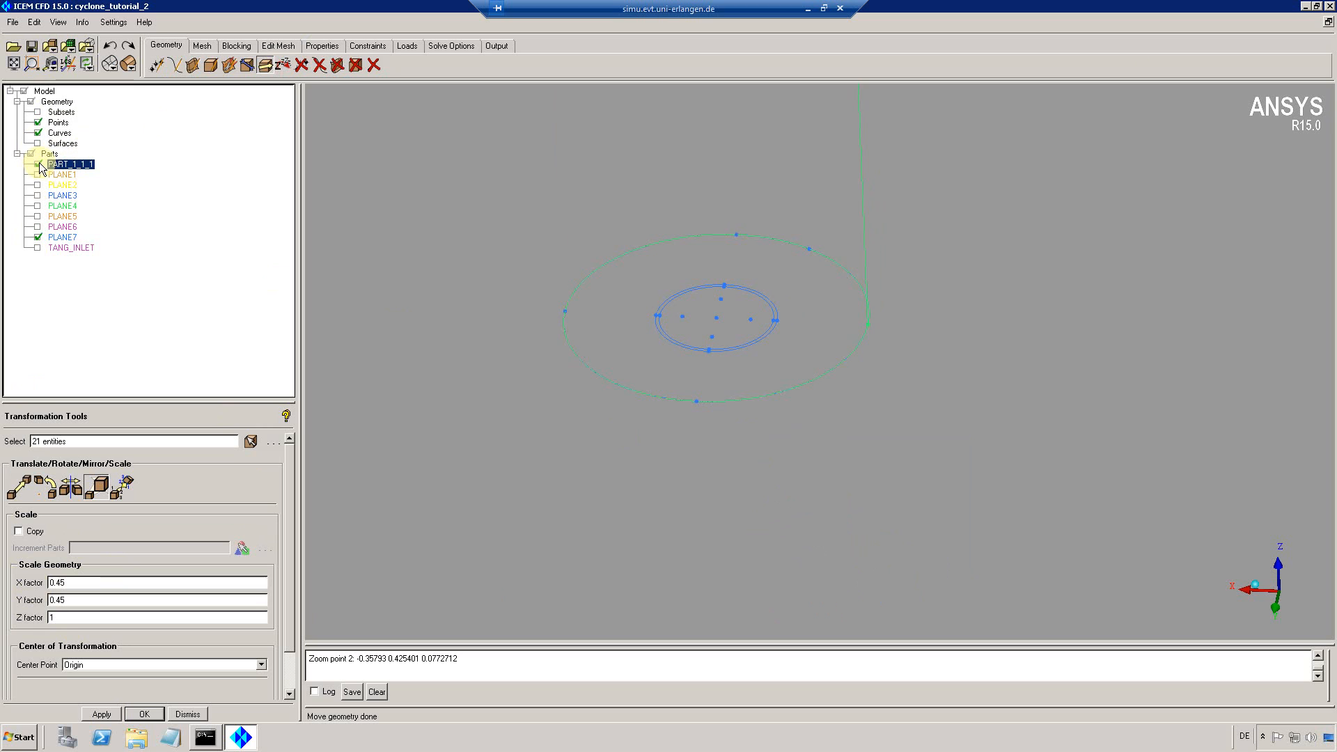
Hide PART_1_1_1 and delete the outer circle curve of PLANE7
{"action": "left_click", "coordinate": [38, 165]}
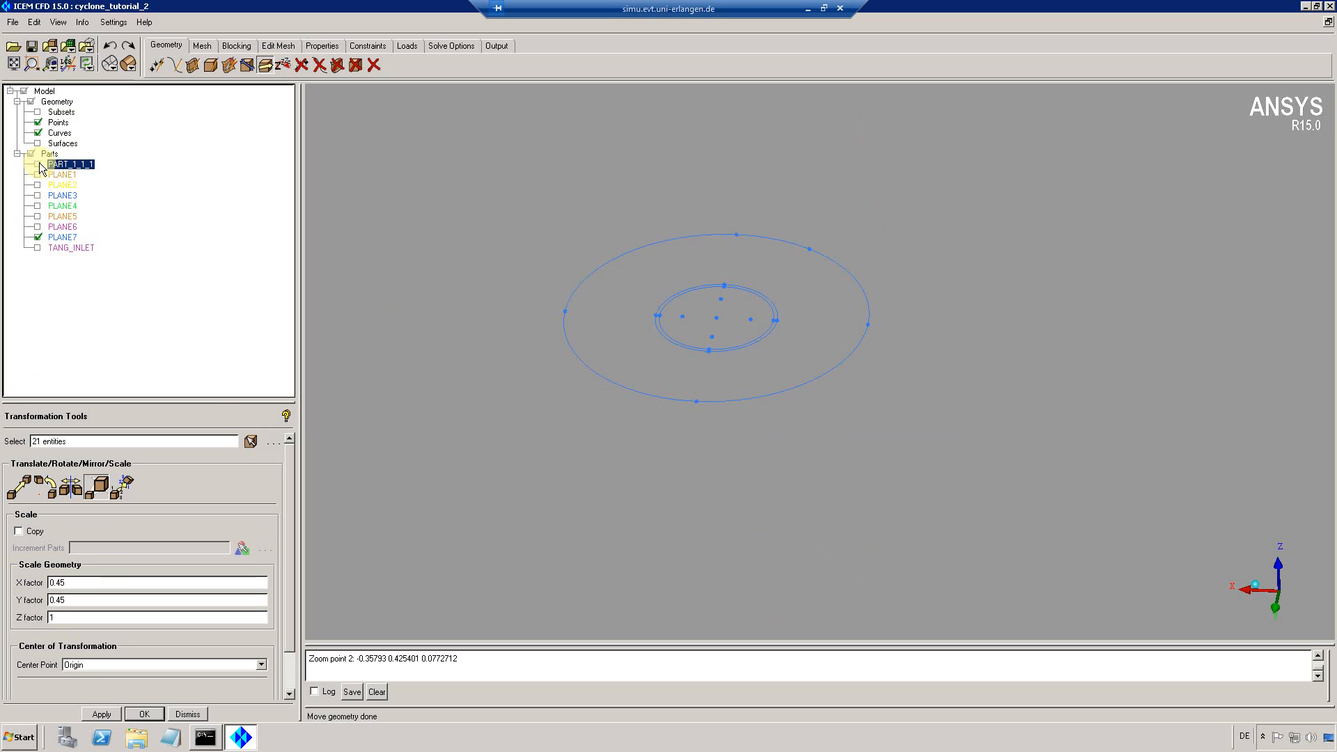
{"action": "left_click", "coordinate": [319, 64]}
{"action": "left_click", "coordinate": [702, 234]}
{"action": "middle_click", "coordinate": [627, 366]}
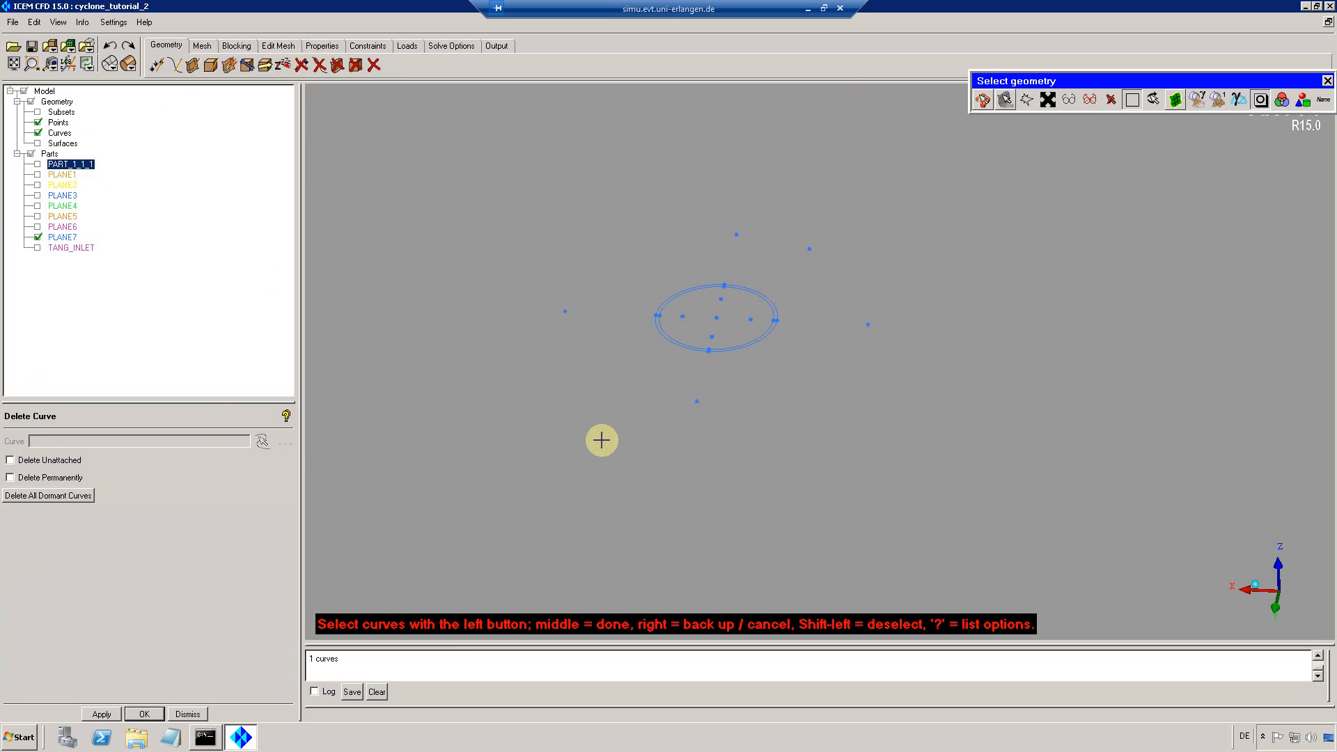
Show PART_1_1_1 and add the circular curve at the cyclone's bottom edge to part PLANE7
{"action": "left_click", "coordinate": [38, 165]}
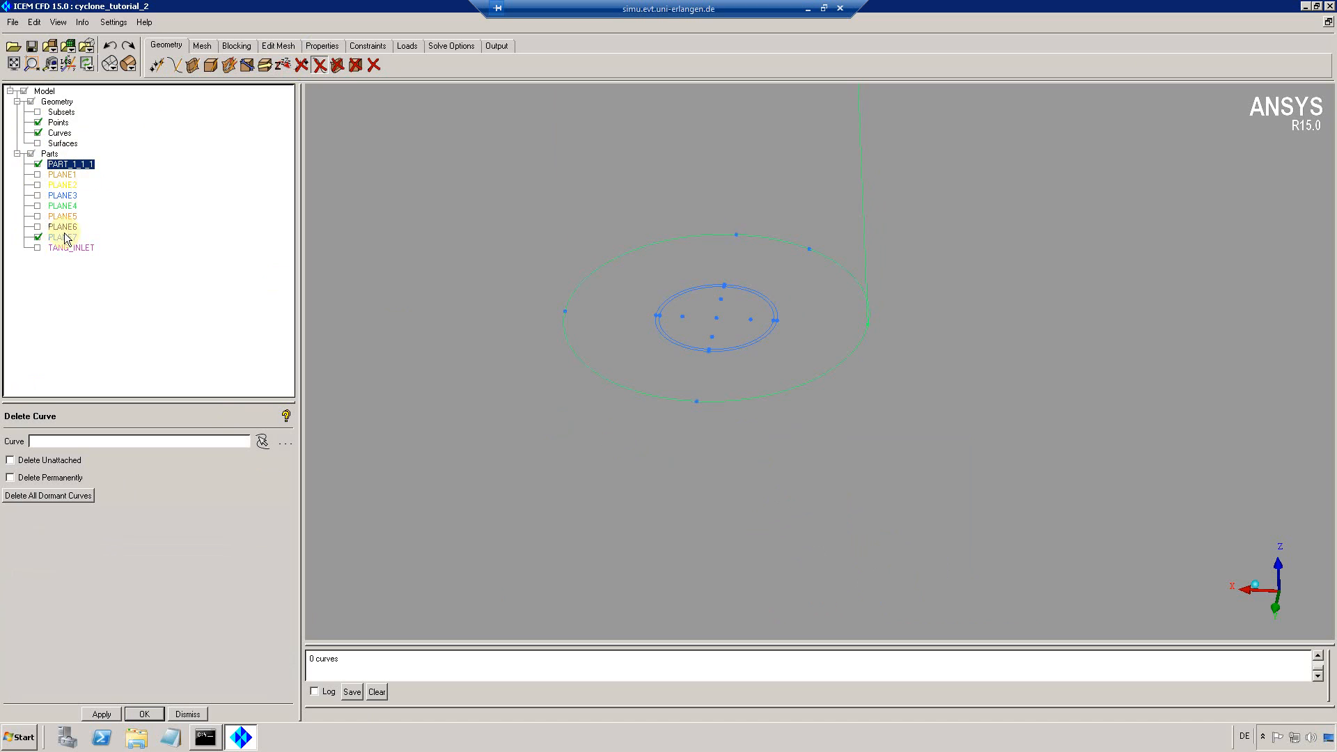
{"action": "right_click", "coordinate": [67, 238]}
{"action": "left_click", "coordinate": [105, 274]}
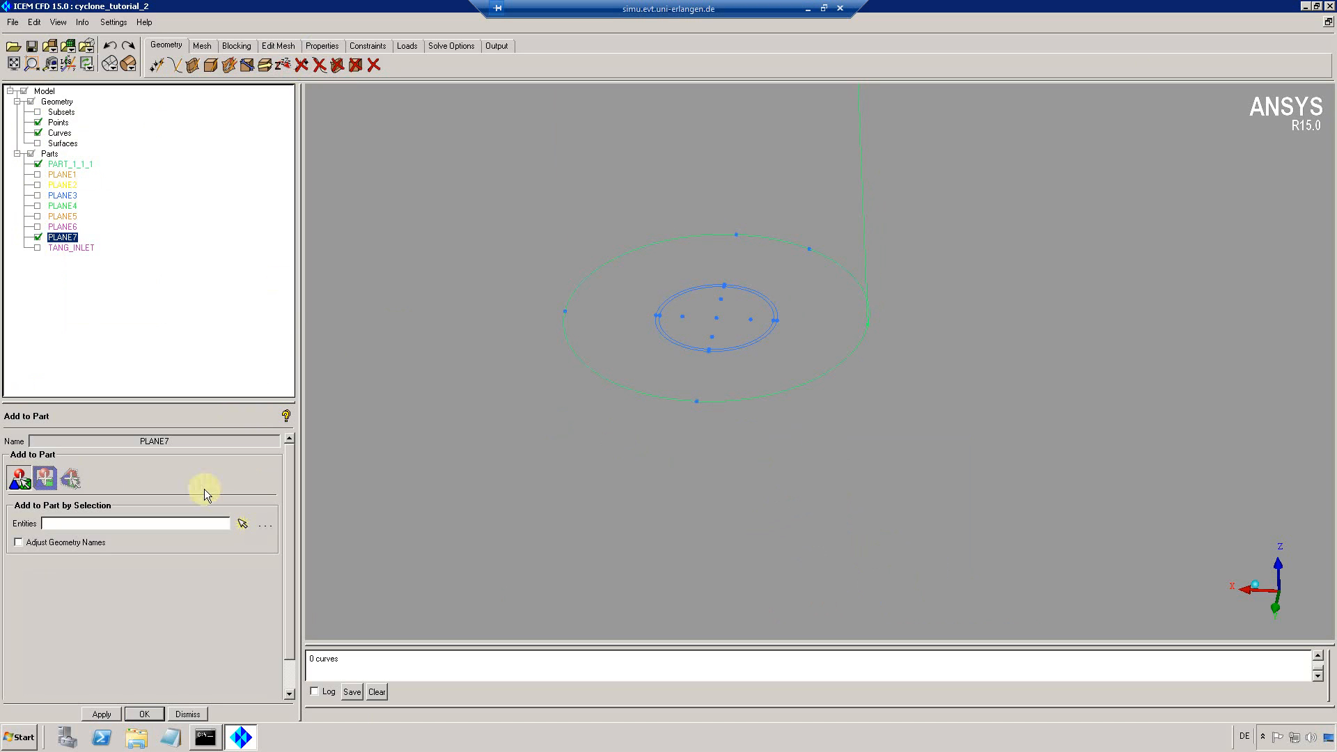
{"action": "left_click", "coordinate": [243, 523]}
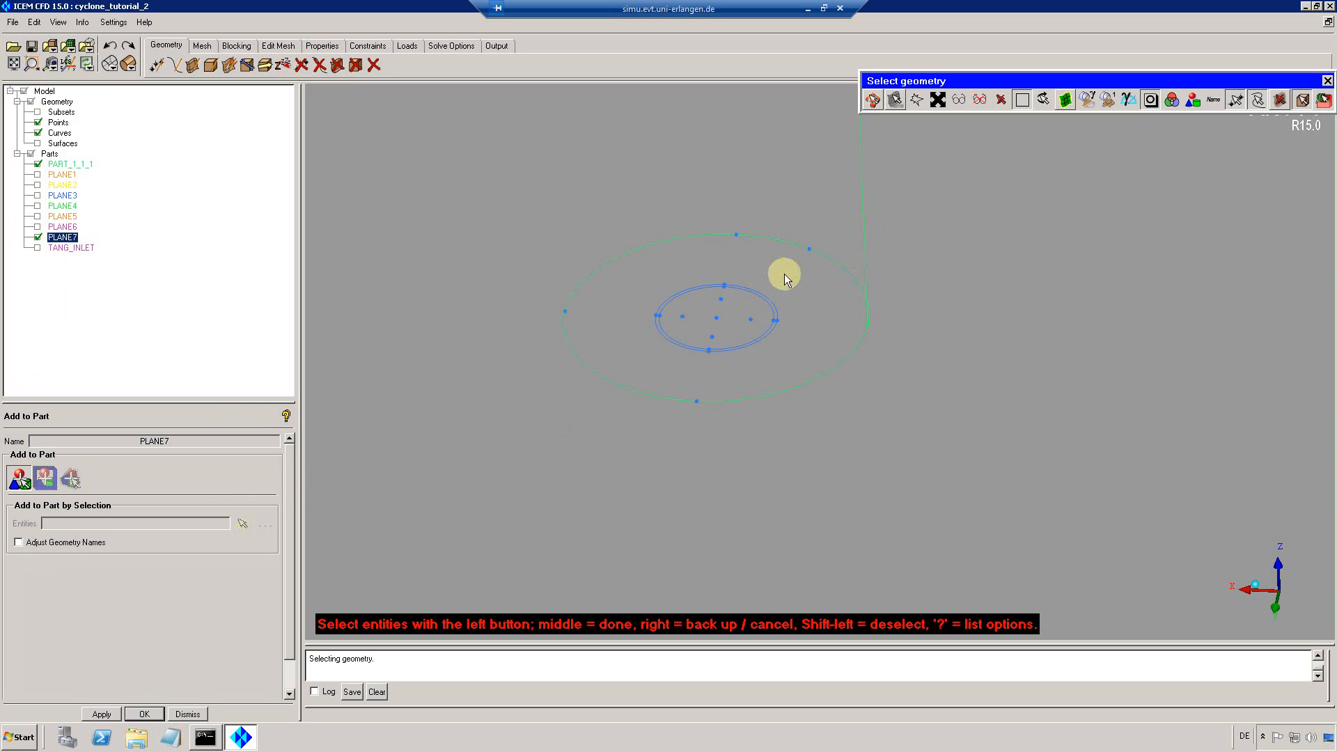
{"action": "left_click", "coordinate": [757, 236]}
{"action": "middle_click", "coordinate": [735, 492]}
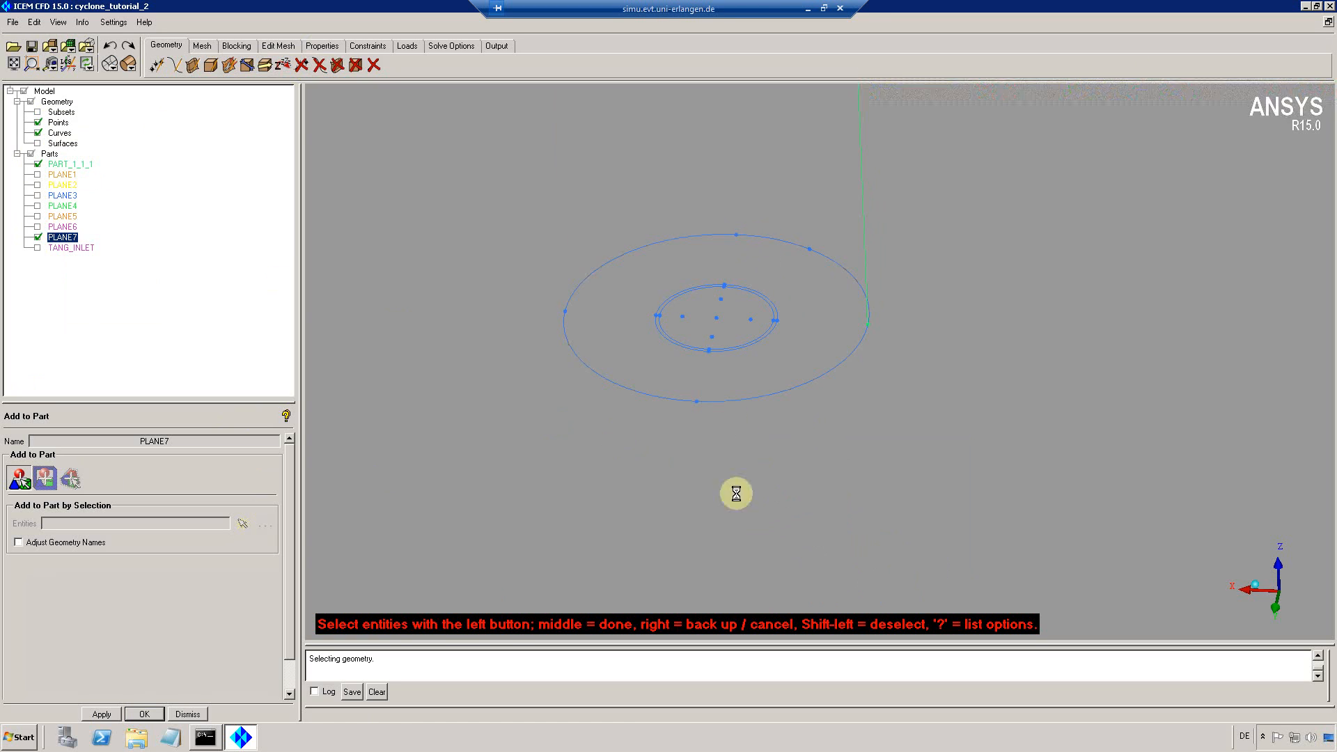
{"action": "middle_click", "coordinate": [576, 353]}
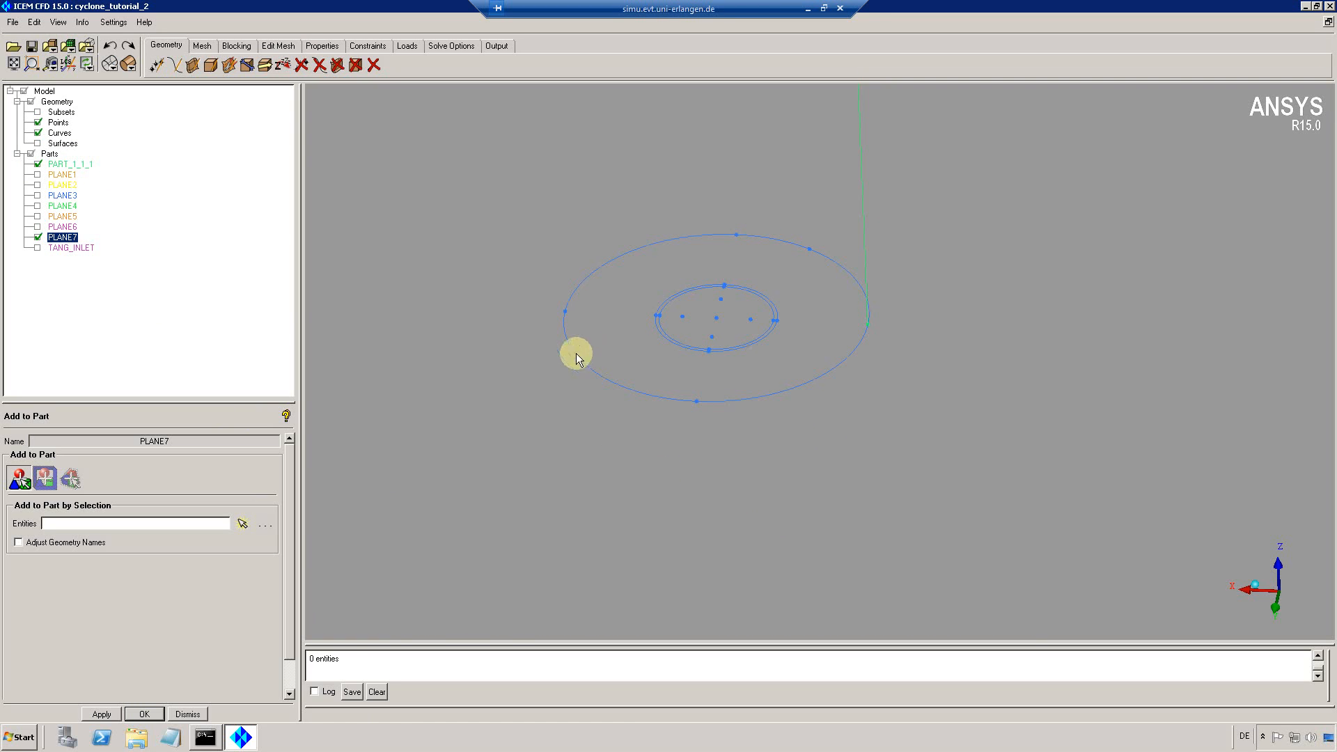
Show all parts of the model and save the project
{"action": "left_click", "coordinate": [37, 164]}
{"action": "left_click", "coordinate": [32, 154]}
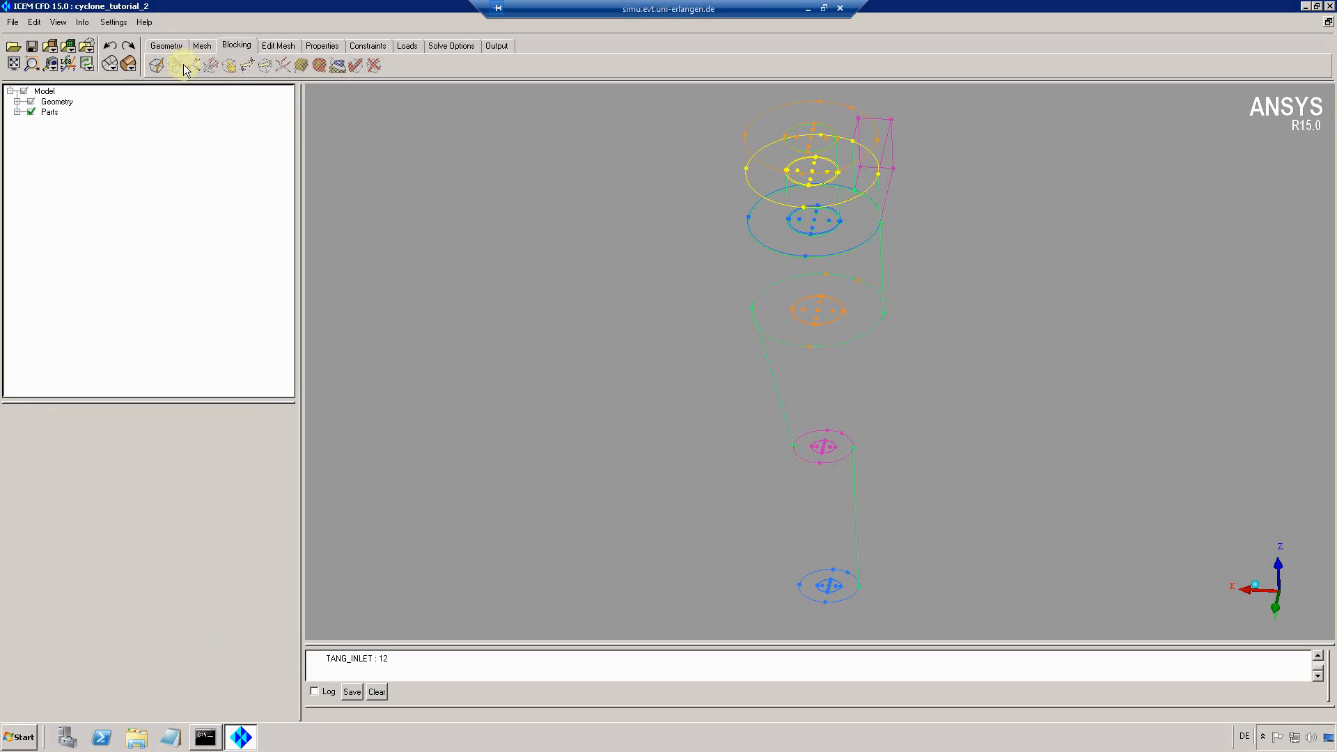
{"action": "left_click", "coordinate": [161, 47]}
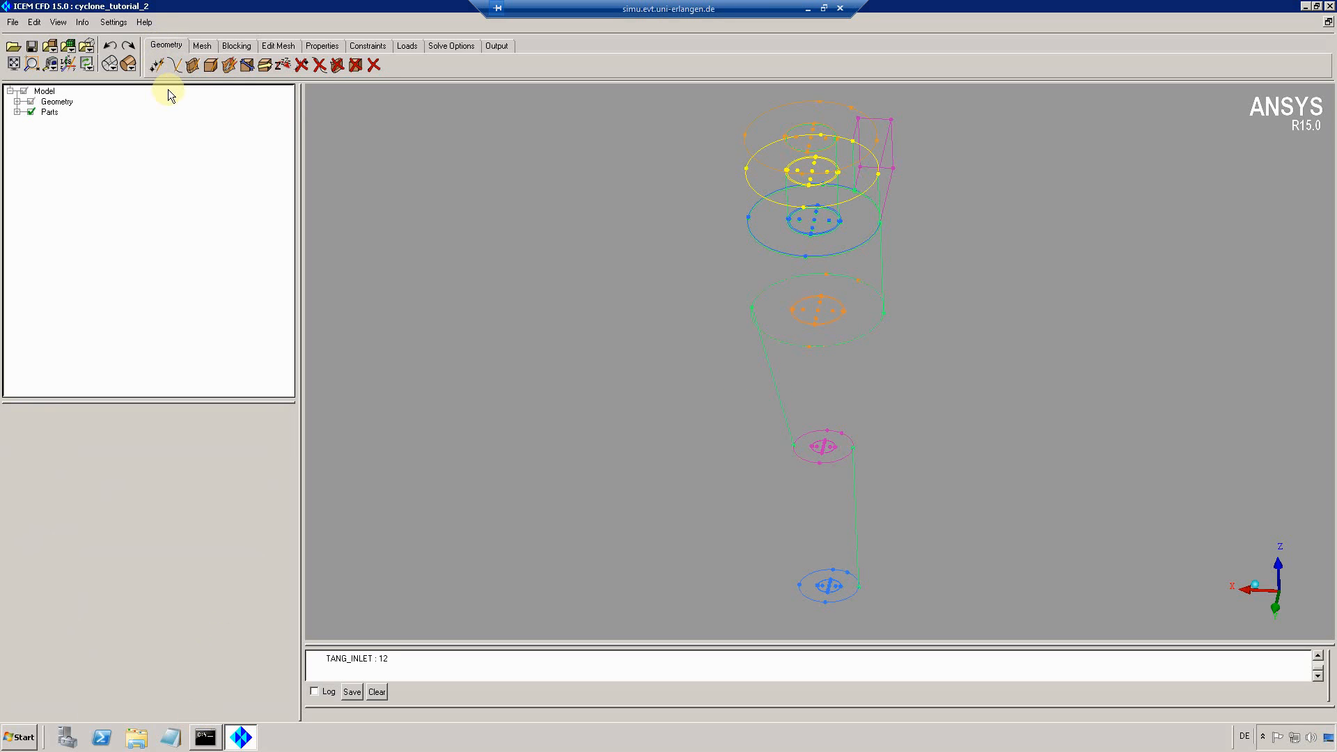
{"action": "left_click", "coordinate": [32, 49]}
Initialize a 3D Bounding Box block around the whole geometry in part SOLID
{"action": "left_click", "coordinate": [243, 45]}
{"action": "left_click", "coordinate": [156, 65]}
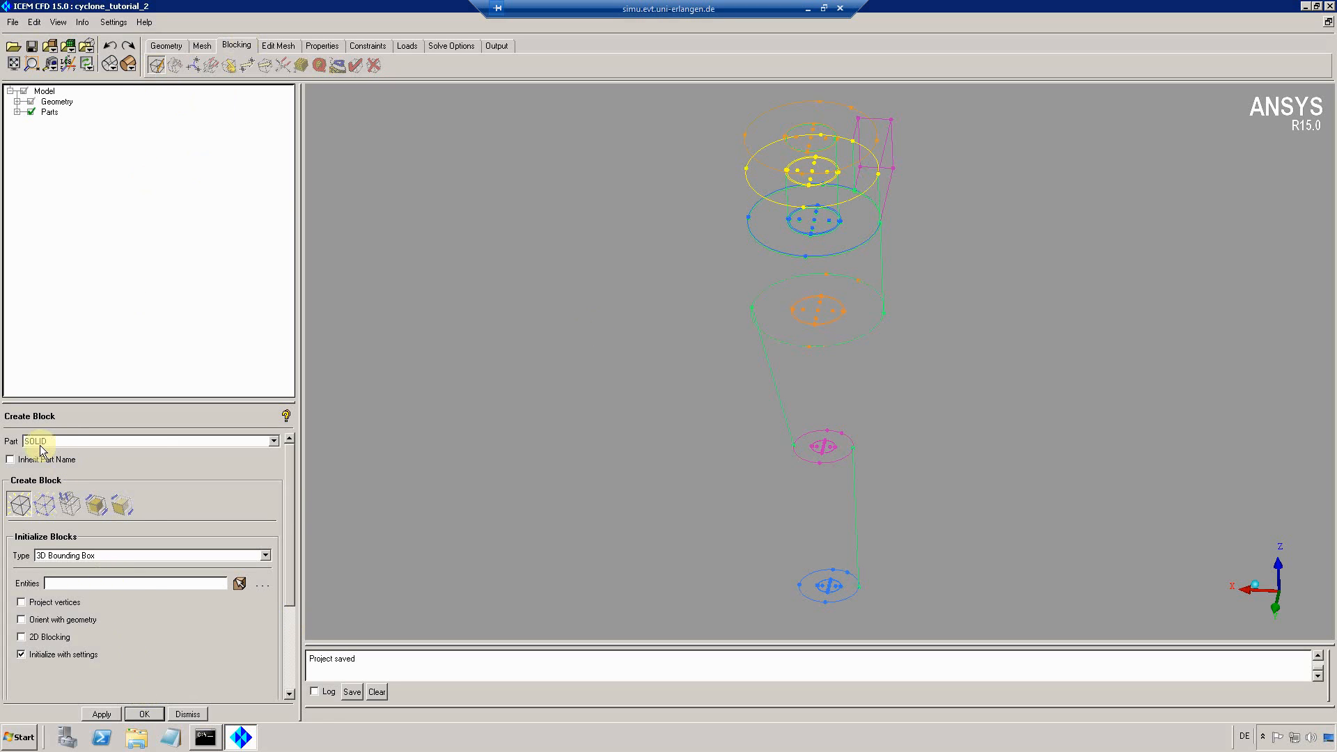
{"action": "left_click", "coordinate": [144, 714]}
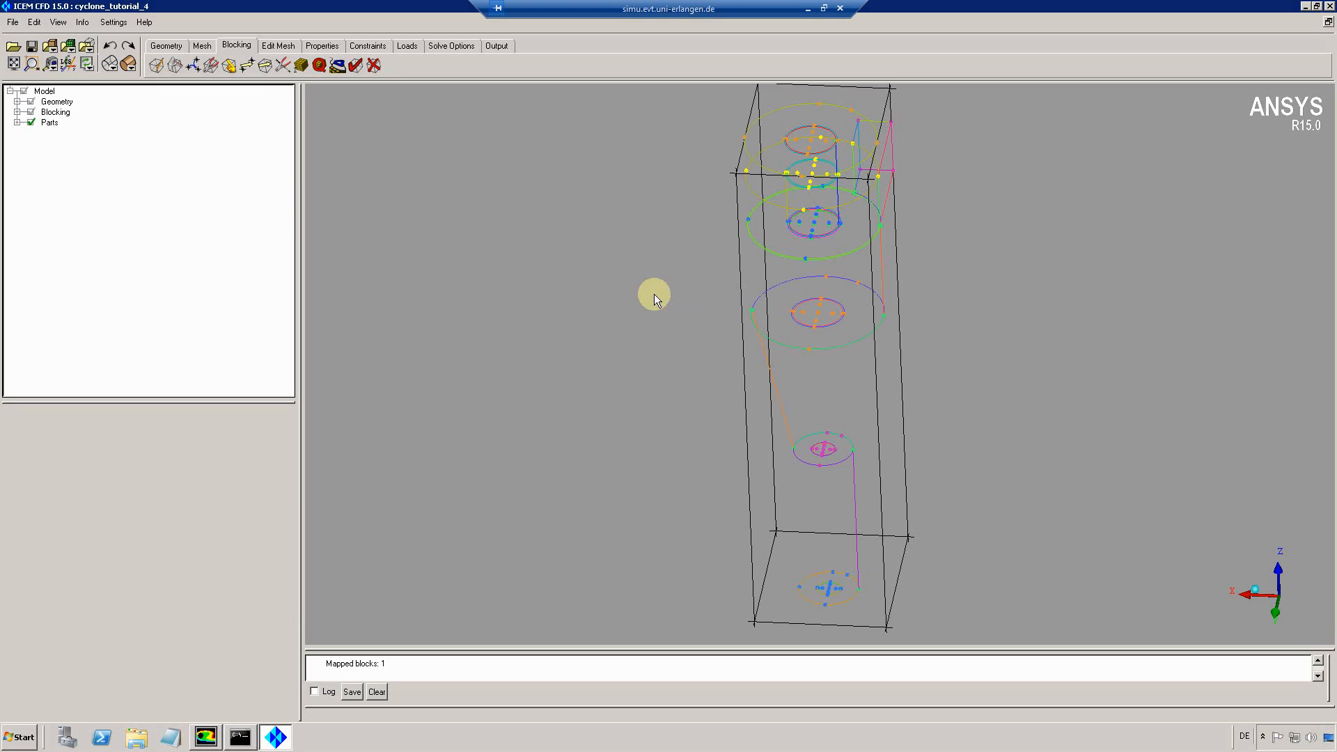
Hide all parts except PLANE1 and the SOLID block
{"action": "left_click_drag", "start_coordinate": [836, 209], "coordinate": [604, 276]}
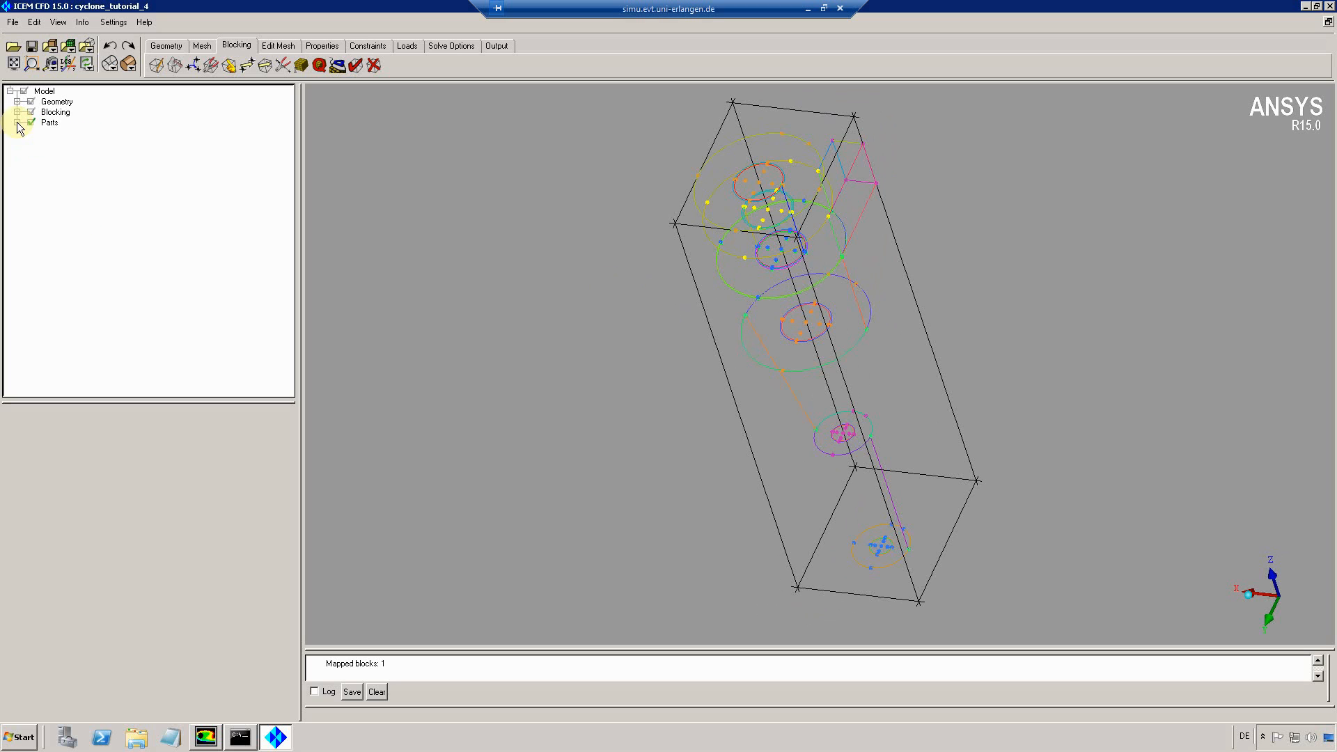
{"action": "left_click", "coordinate": [17, 122]}
{"action": "left_click", "coordinate": [32, 124]}
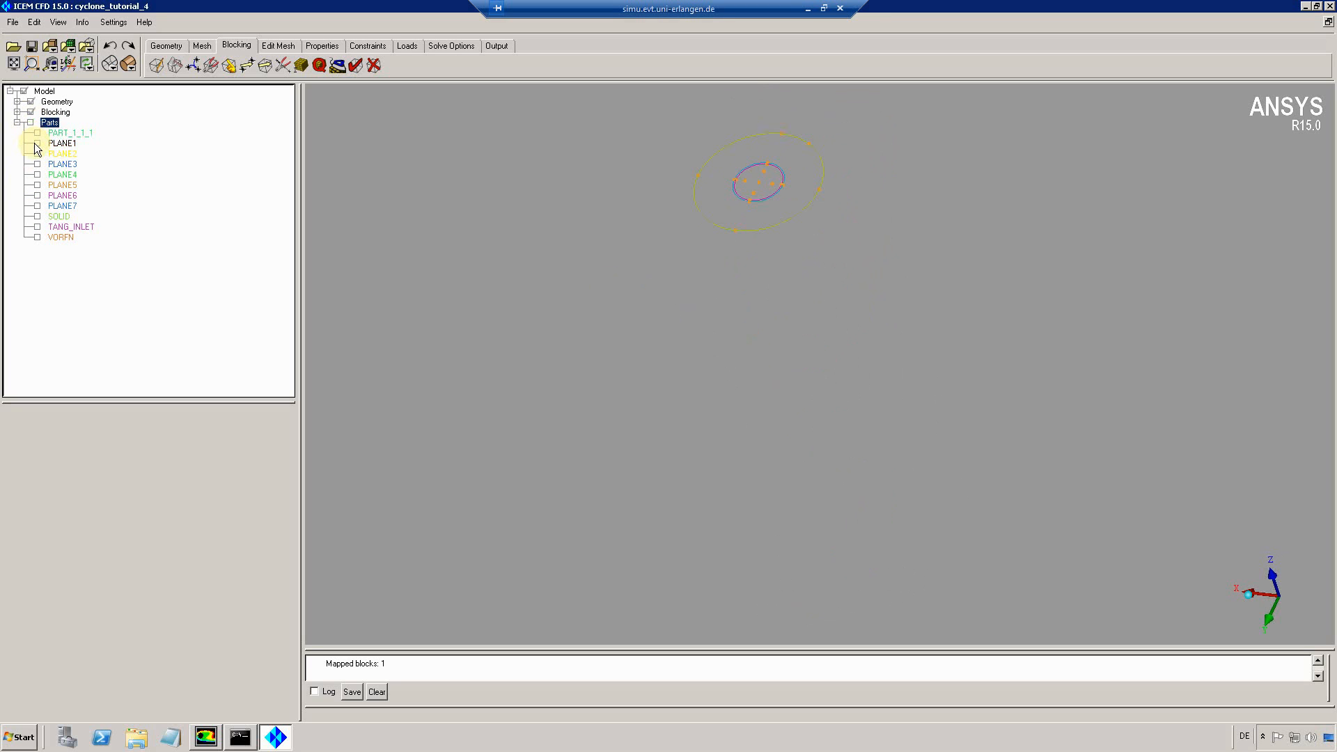
{"action": "left_click", "coordinate": [36, 217]}
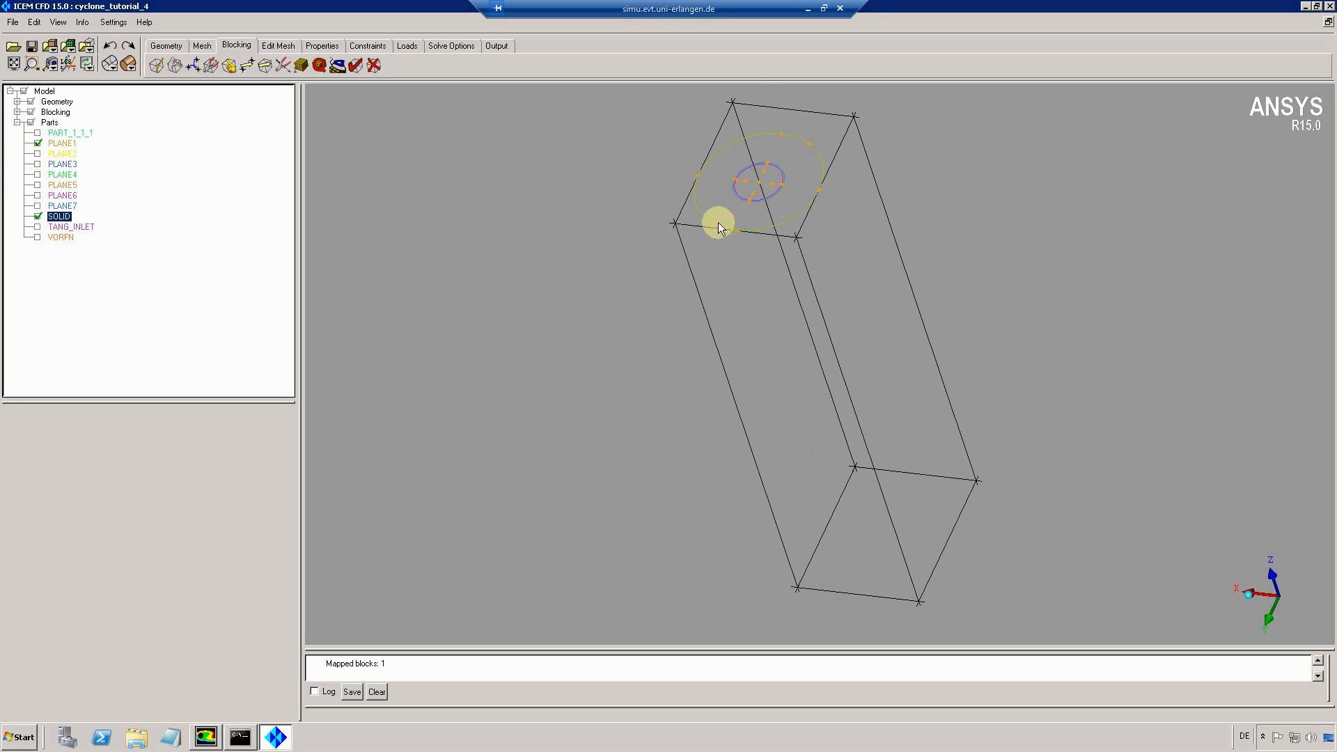
Associate the block's four top vertices with the four PLANE1 points on the outer circle
{"action": "left_click_drag", "start_coordinate": [707, 232], "coordinate": [717, 191]}
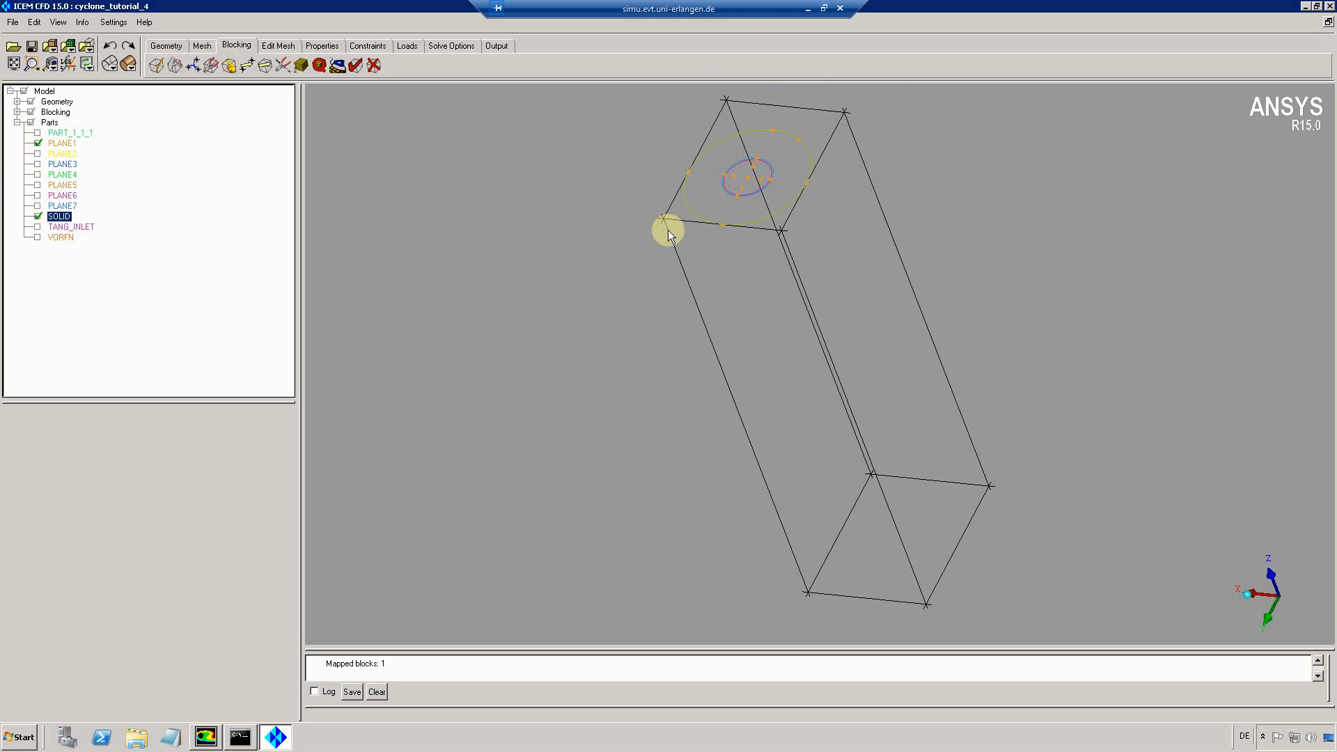
{"action": "left_click", "coordinate": [230, 65]}
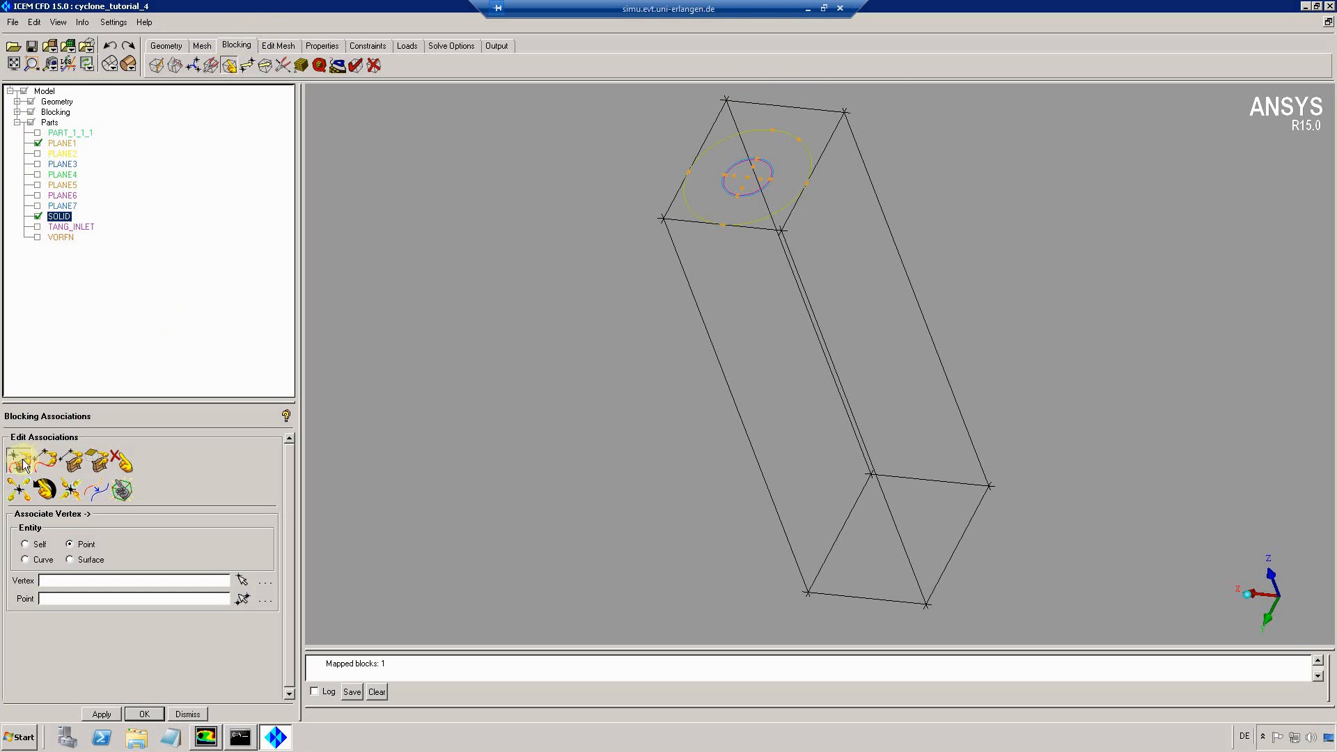
{"action": "left_click", "coordinate": [664, 218]}
{"action": "left_click", "coordinate": [688, 170]}
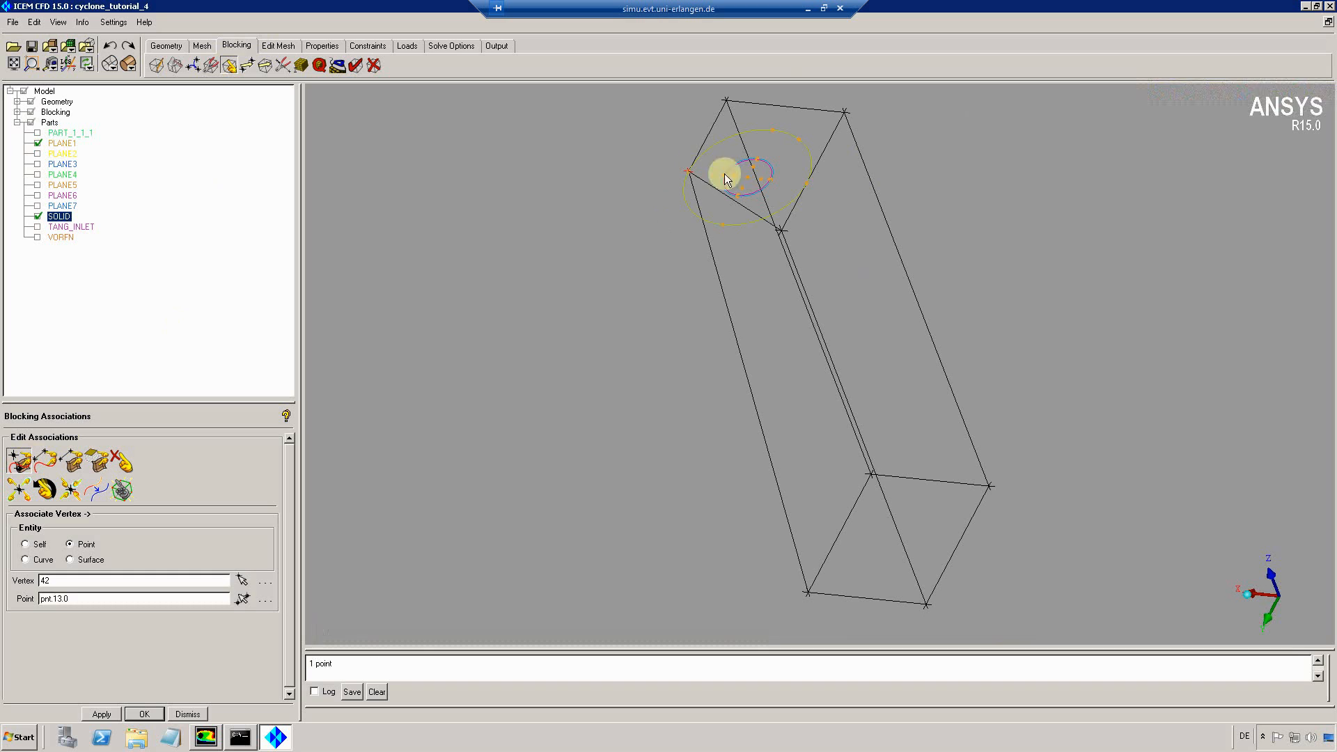
{"action": "left_click", "coordinate": [726, 101]}
{"action": "left_click", "coordinate": [774, 130]}
{"action": "left_click", "coordinate": [781, 230]}
{"action": "left_click", "coordinate": [723, 225]}
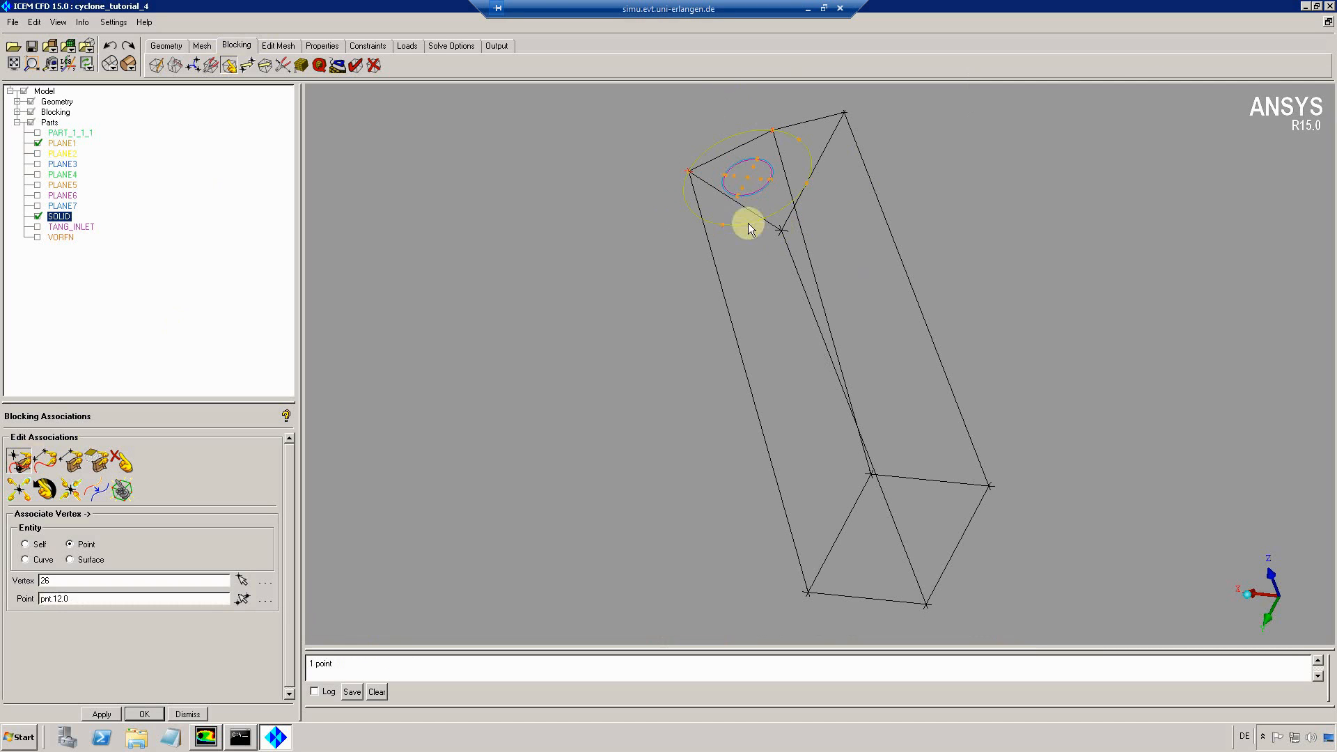
{"action": "left_click", "coordinate": [847, 115]}
{"action": "left_click", "coordinate": [807, 183]}
{"action": "right_click", "coordinate": [821, 248]}
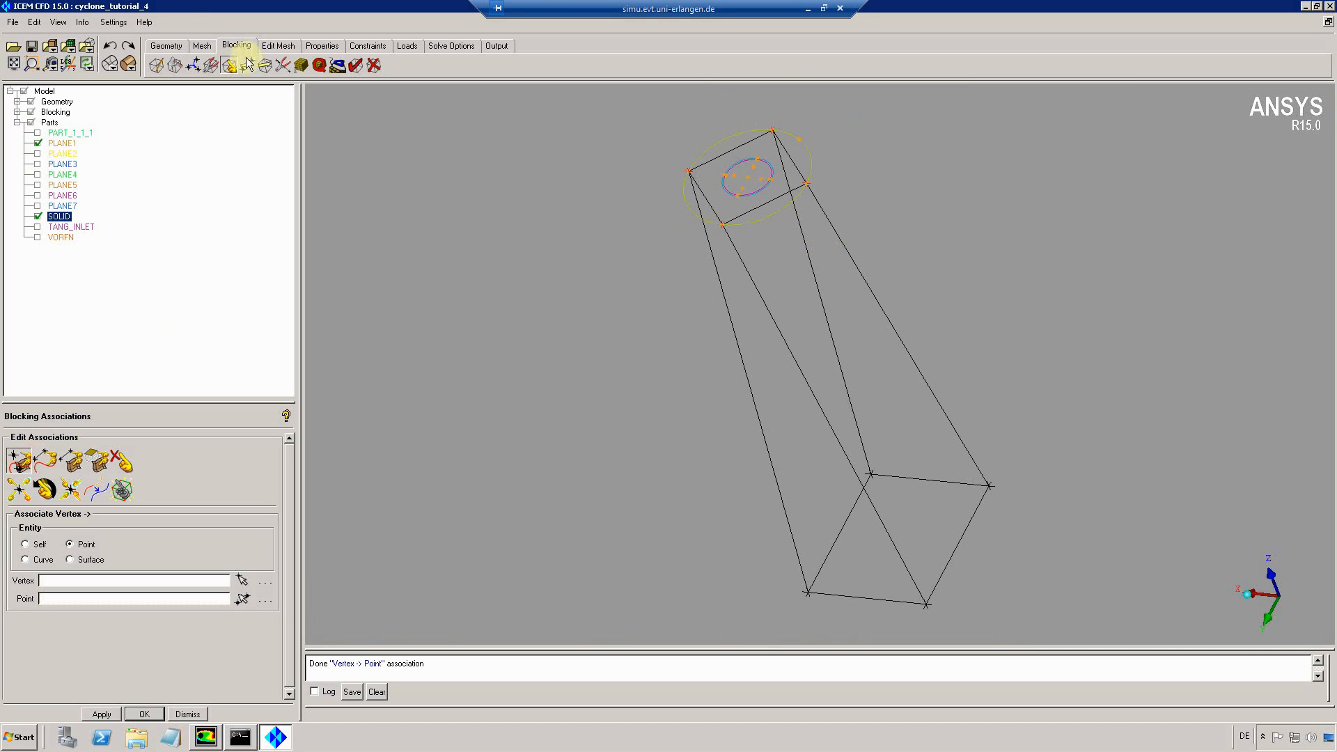
Align the block's bottom vertices along the long edge 41–42 with vertex 42 as reference, moving them in the XY plane
{"action": "left_click", "coordinate": [248, 65]}
{"action": "left_click", "coordinate": [70, 460]}
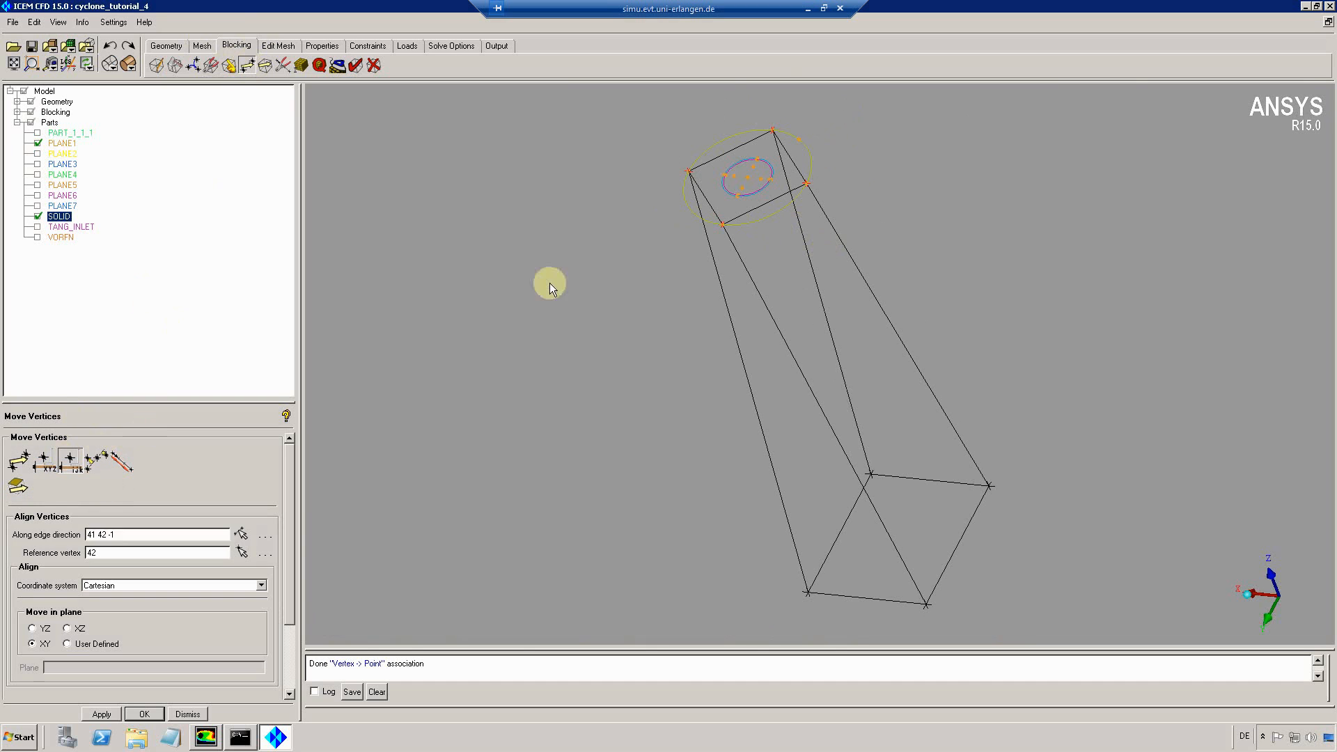
{"action": "left_click", "coordinate": [713, 273]}
{"action": "left_click", "coordinate": [690, 172]}
{"action": "left_click", "coordinate": [111, 711]}
{"action": "left_click_drag", "start_coordinate": [863, 265], "coordinate": [896, 318]}
Create an O-grid through the whole block by selecting the block and its top and bottom end faces, with offset 1
{"action": "left_click", "coordinate": [58, 22]}
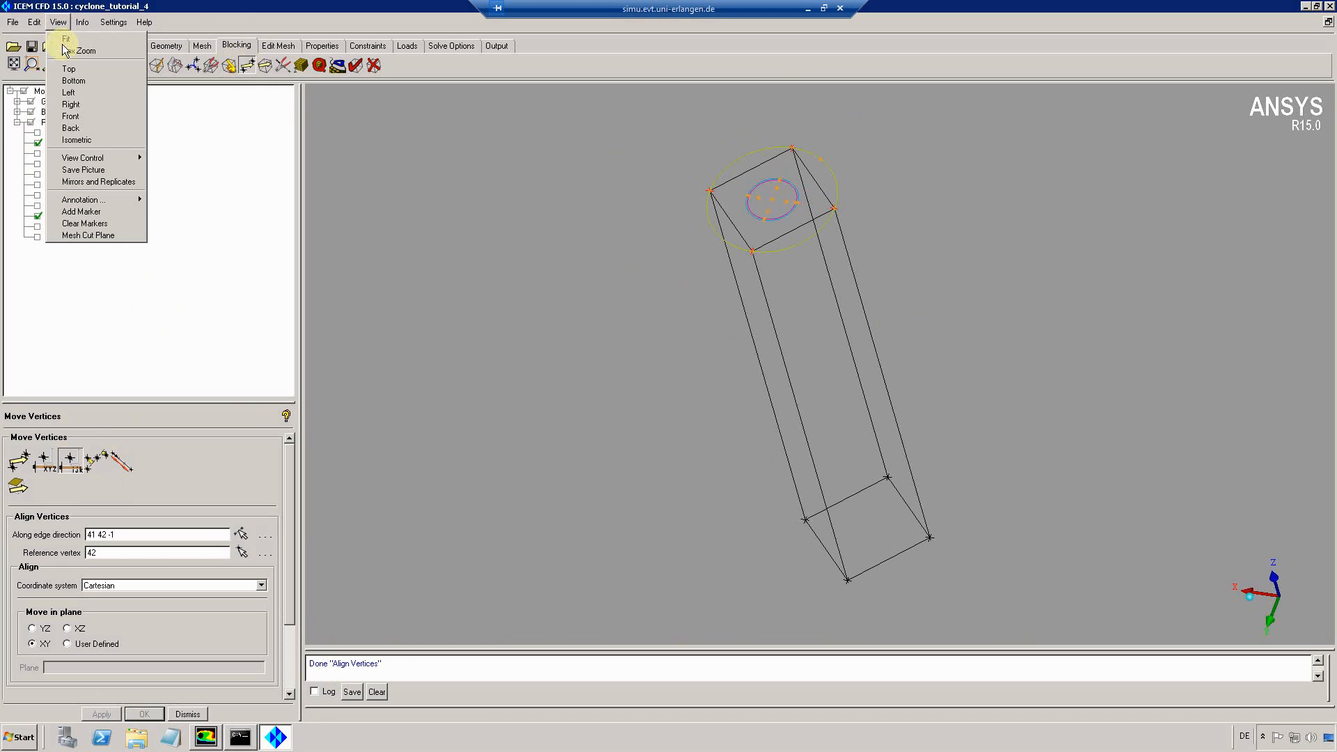
{"action": "left_click", "coordinate": [72, 117]}
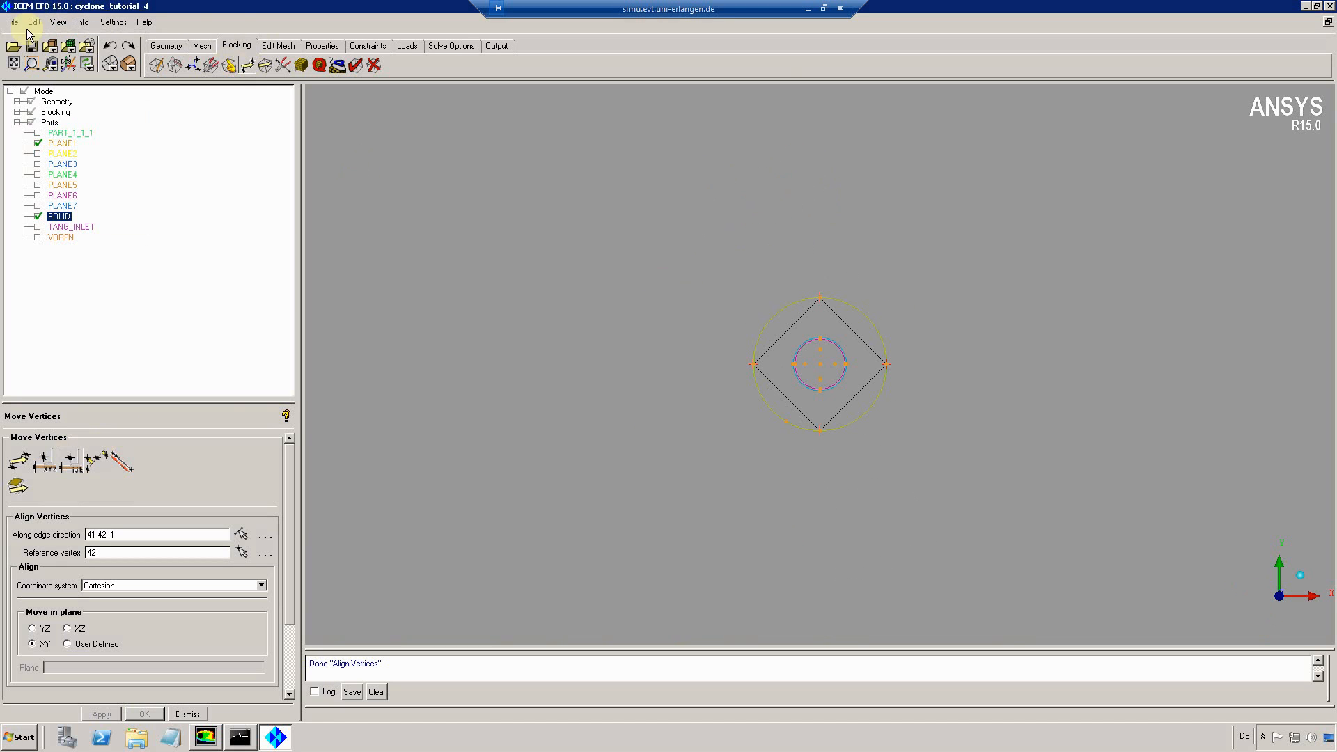
{"action": "left_click", "coordinate": [31, 63]}
{"action": "left_click_drag", "start_coordinate": [732, 270], "coordinate": [918, 457]}
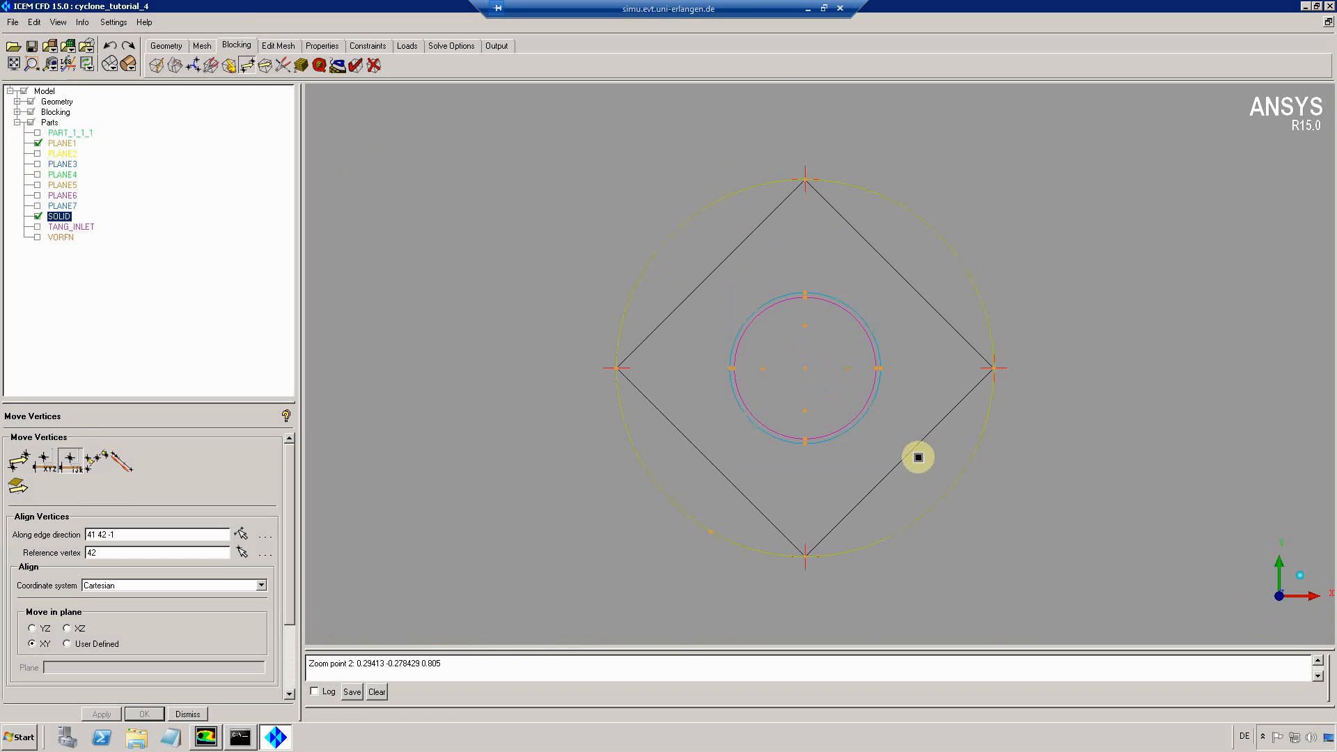
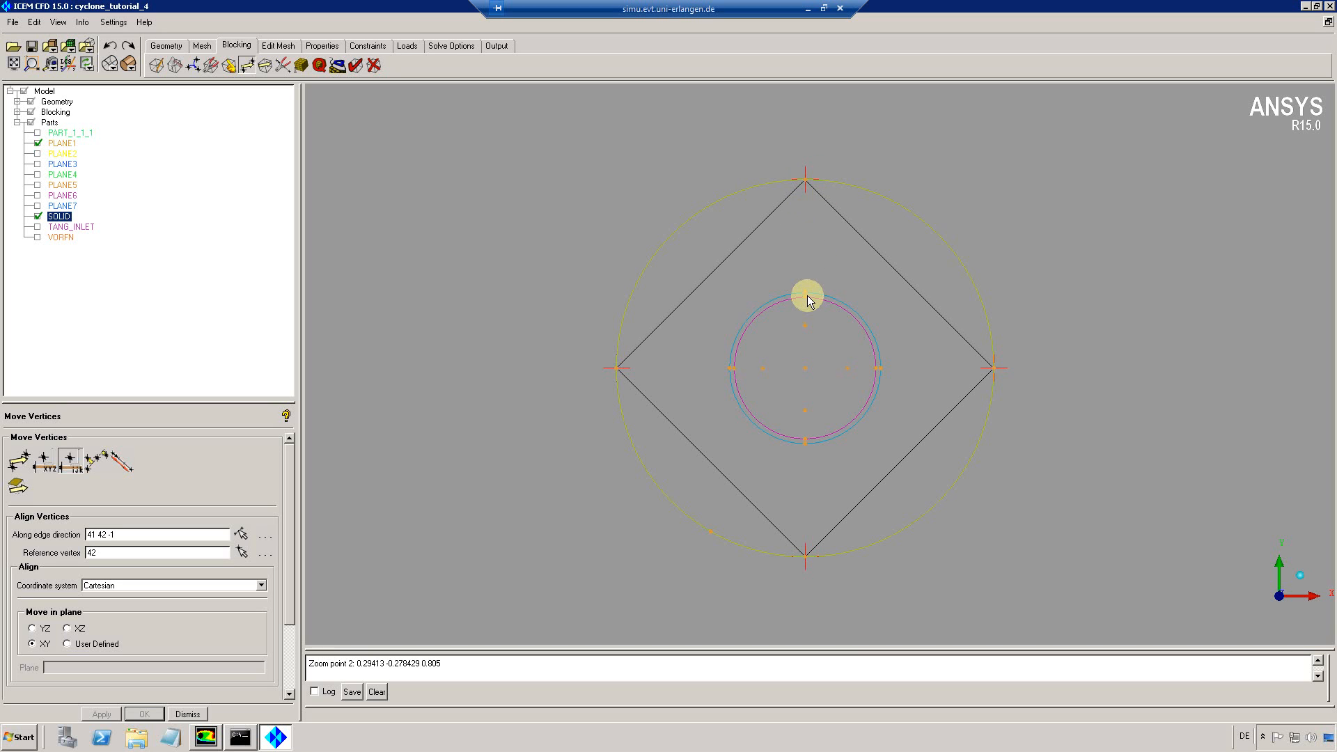
{"action": "left_click_drag", "start_coordinate": [773, 321], "coordinate": [729, 291]}
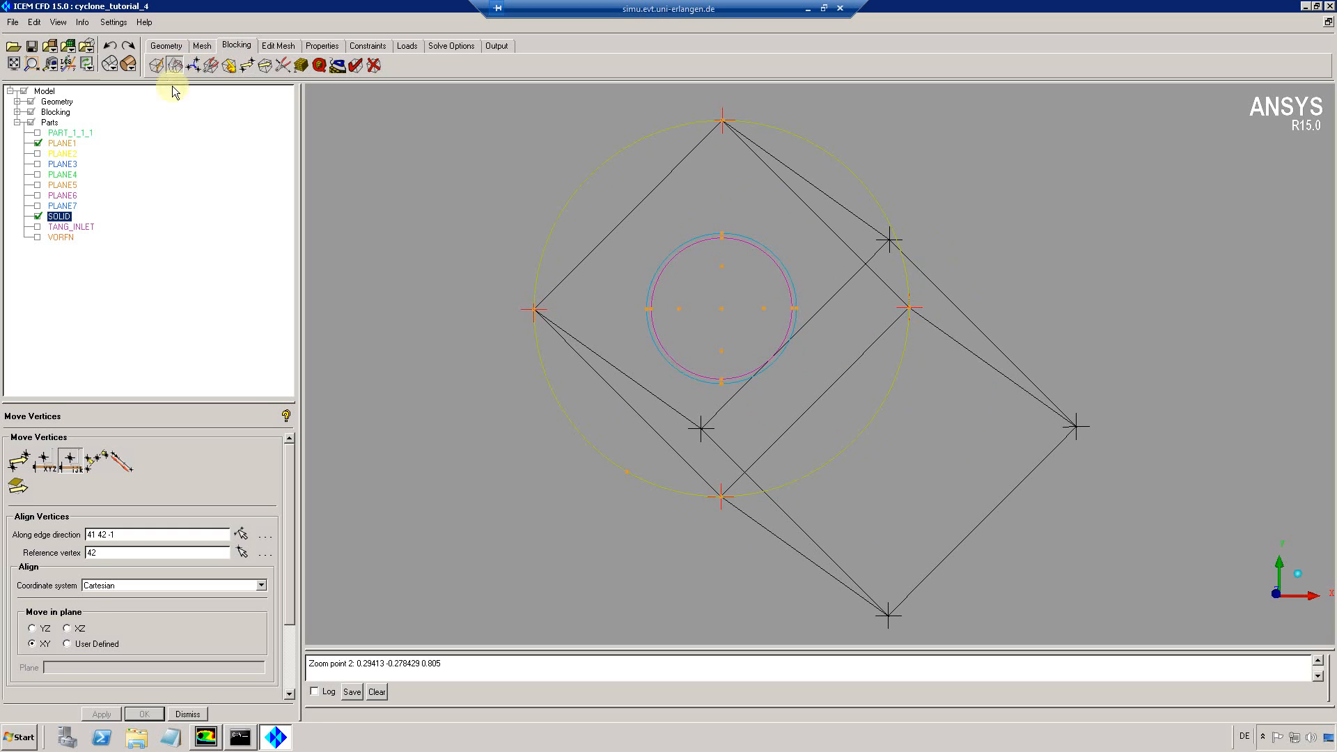
{"action": "left_click", "coordinate": [174, 64]}
{"action": "left_click", "coordinate": [82, 534]}
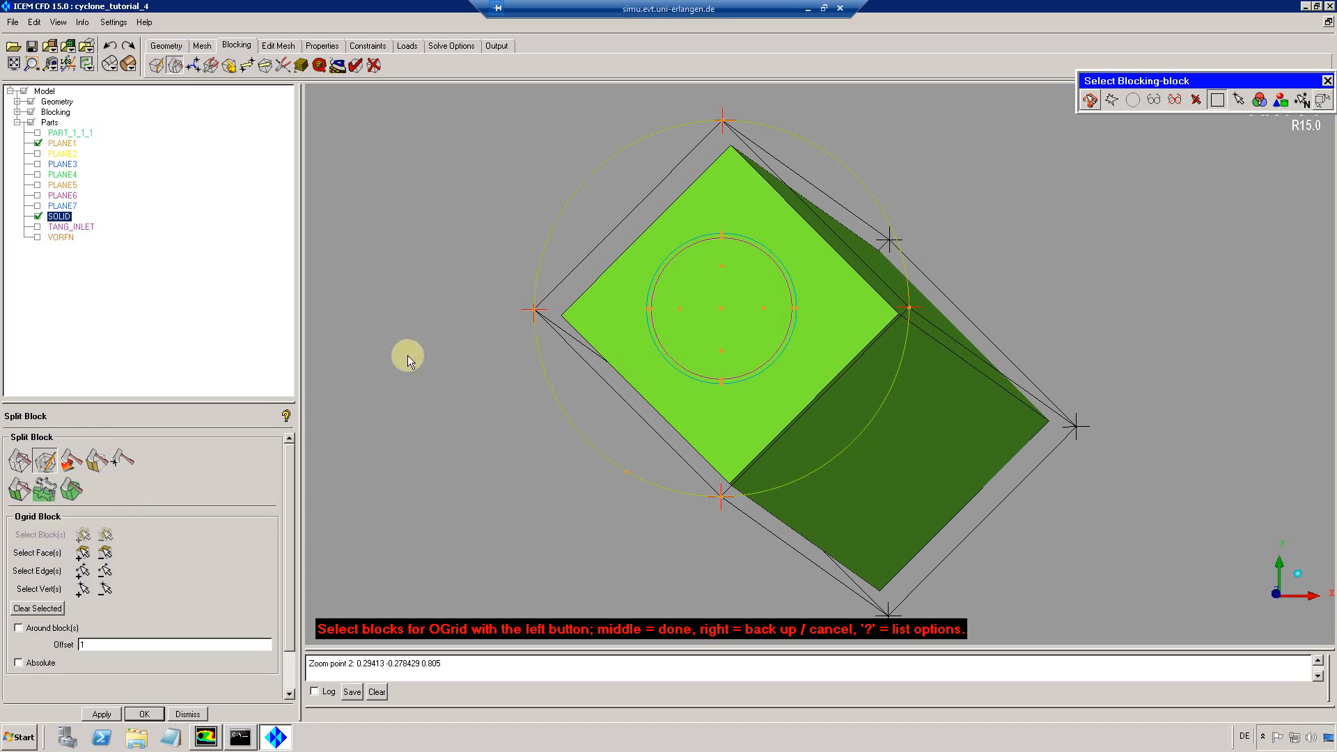
{"action": "left_click", "coordinate": [766, 329]}
{"action": "middle_click", "coordinate": [738, 355]}
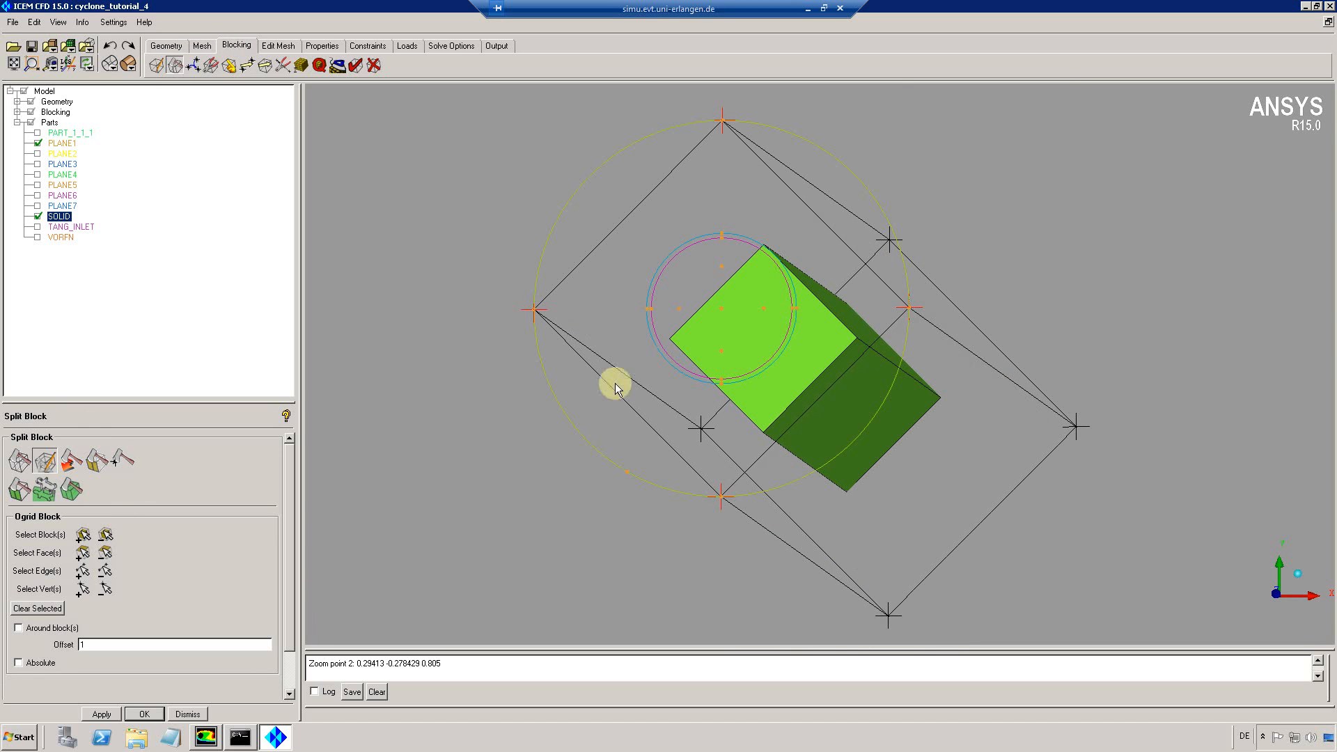
{"action": "left_click", "coordinate": [83, 552]}
{"action": "left_click", "coordinate": [753, 296]}
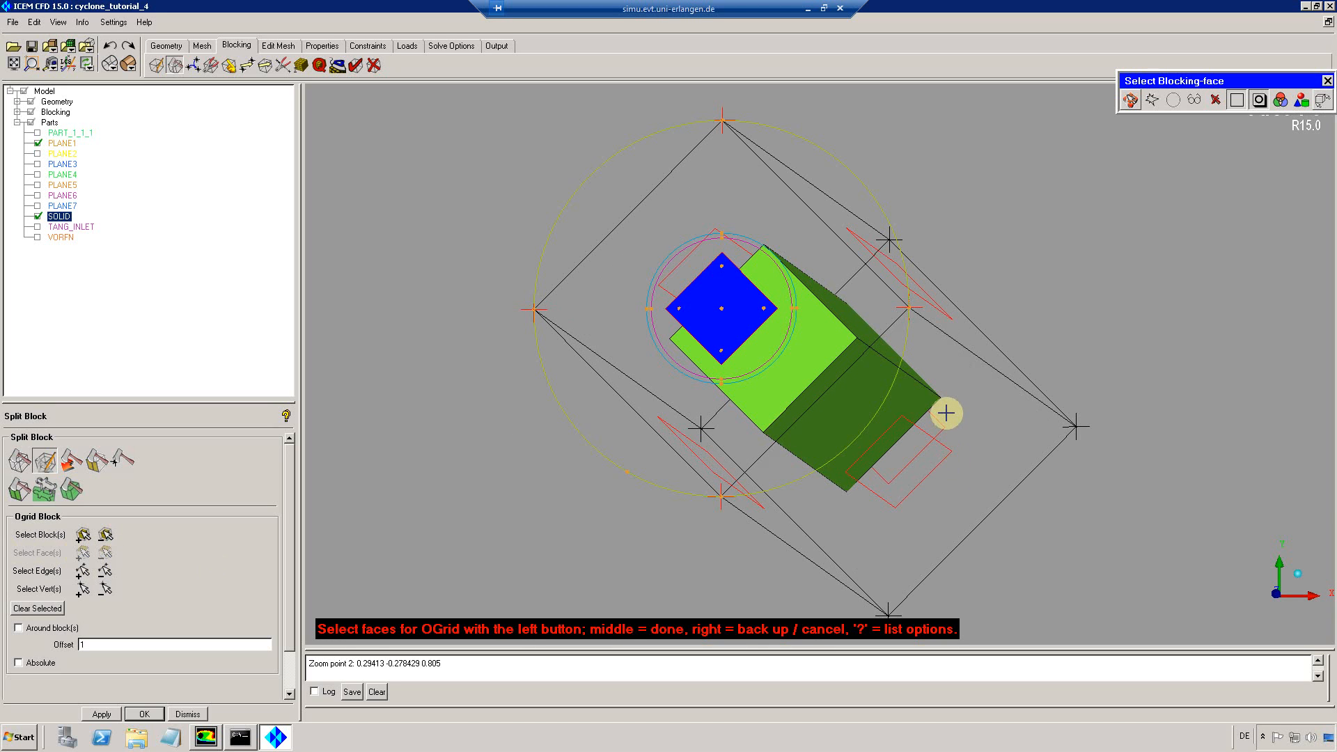
{"action": "key", "text": "F9"}
{"action": "left_click_drag", "start_coordinate": [919, 424], "coordinate": [1030, 353]}
{"action": "key", "text": "F9"}
{"action": "left_click", "coordinate": [1024, 355]}
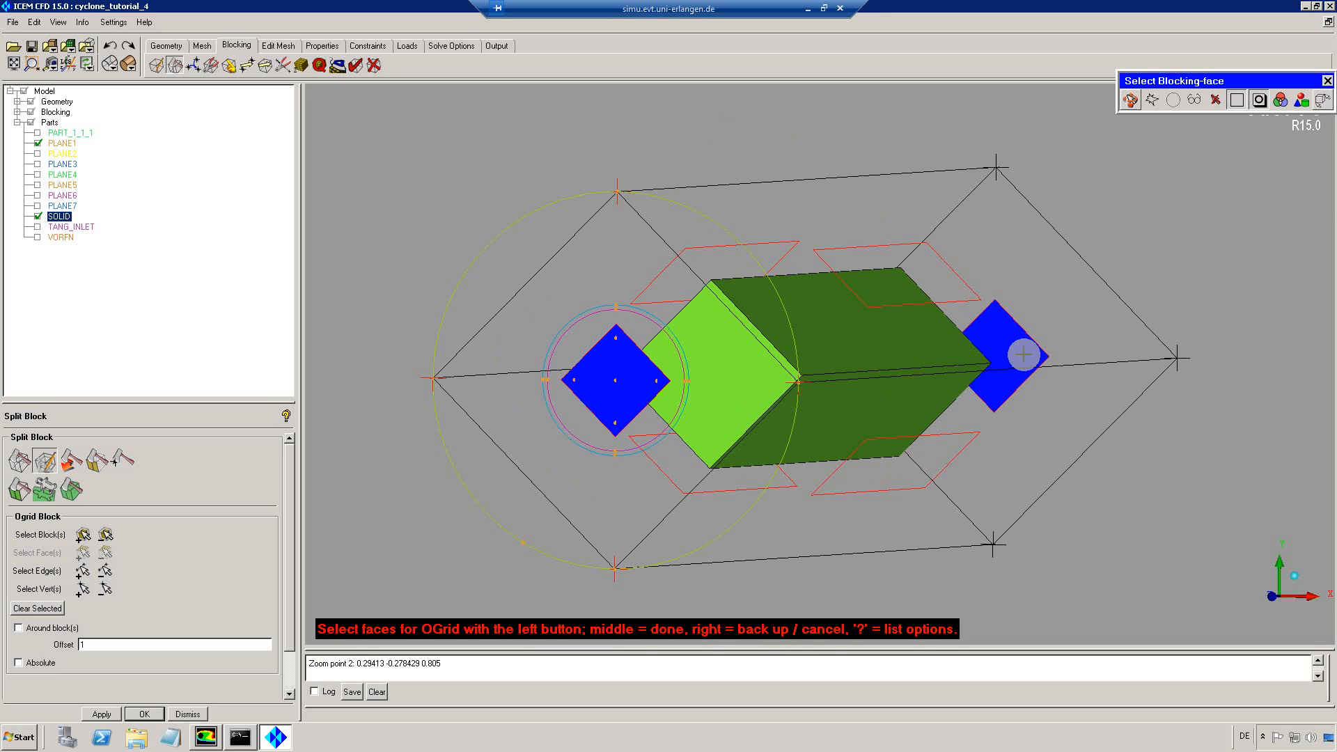
{"action": "middle_click", "coordinate": [775, 566]}
{"action": "left_click", "coordinate": [104, 714]}
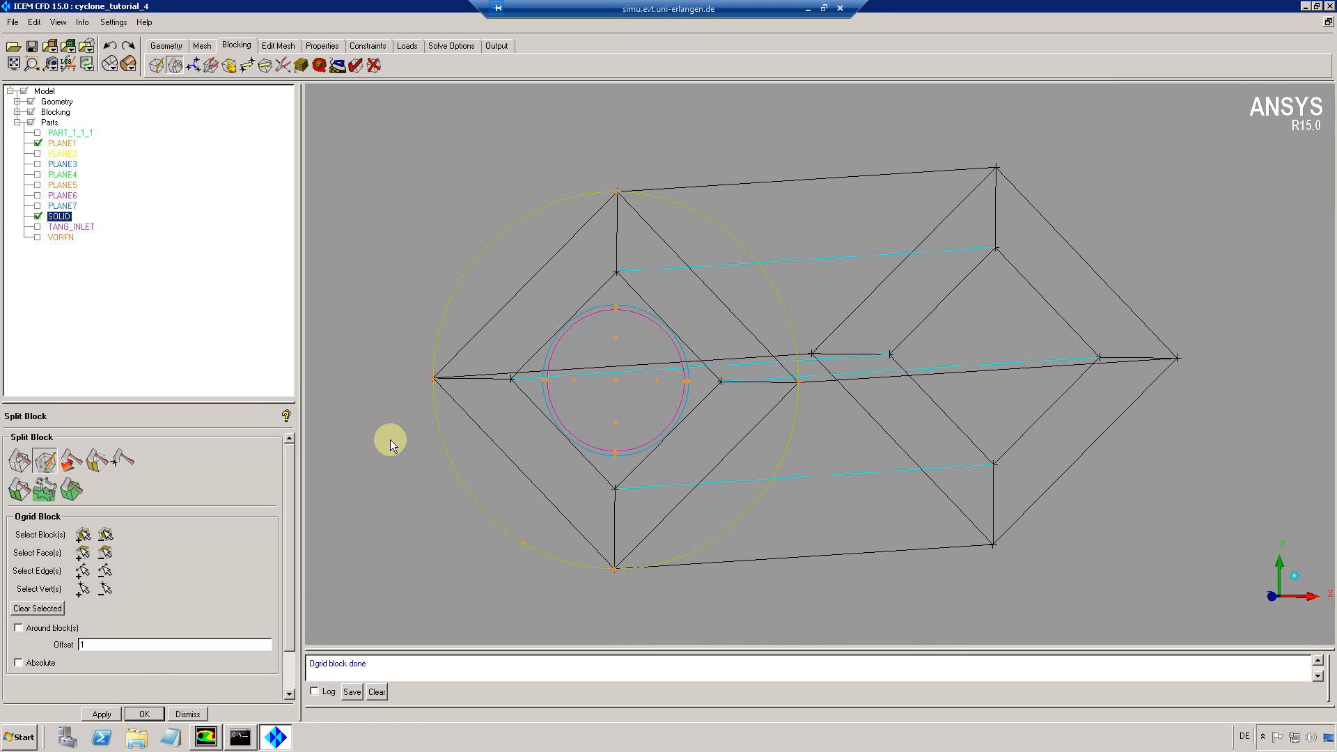
Create a second O-grid inside the central block, passing through its top and bottom end faces
{"action": "left_click", "coordinate": [106, 534]}
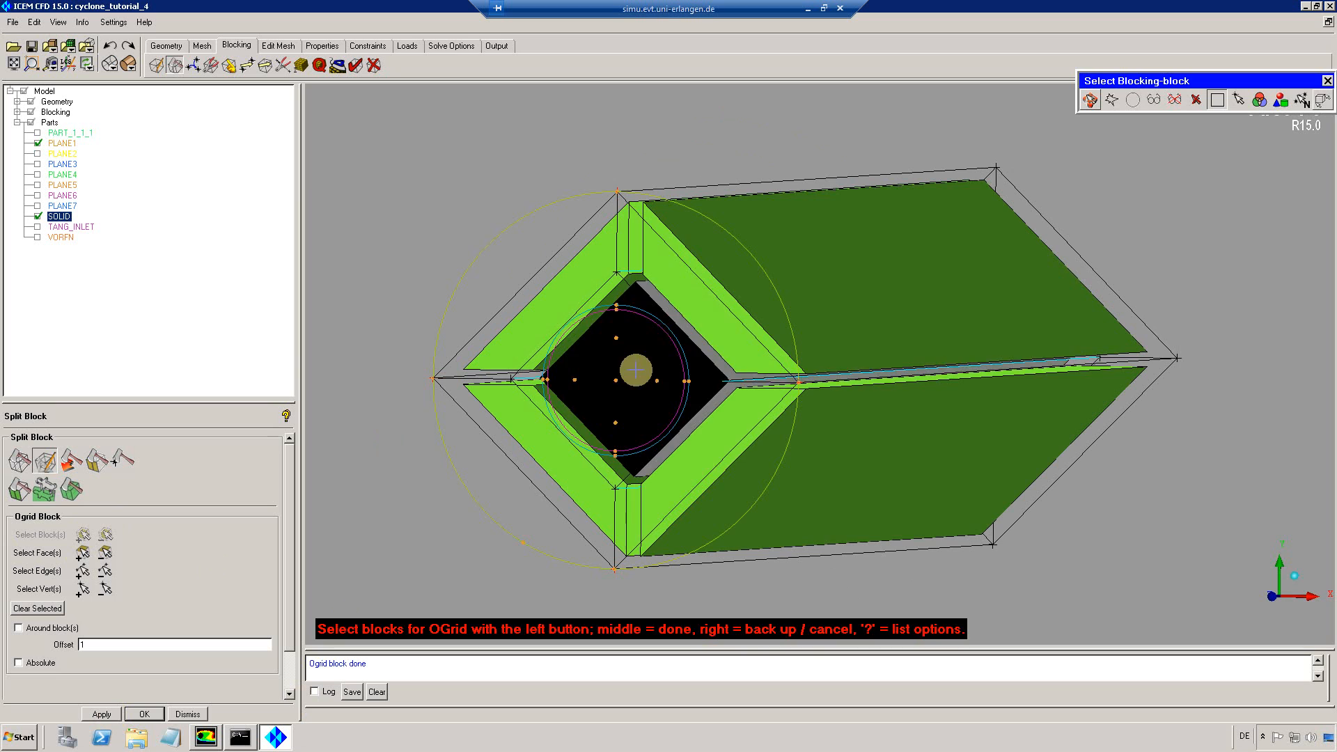
{"action": "left_click", "coordinate": [635, 370]}
{"action": "middle_click", "coordinate": [635, 369]}
{"action": "left_click", "coordinate": [83, 552]}
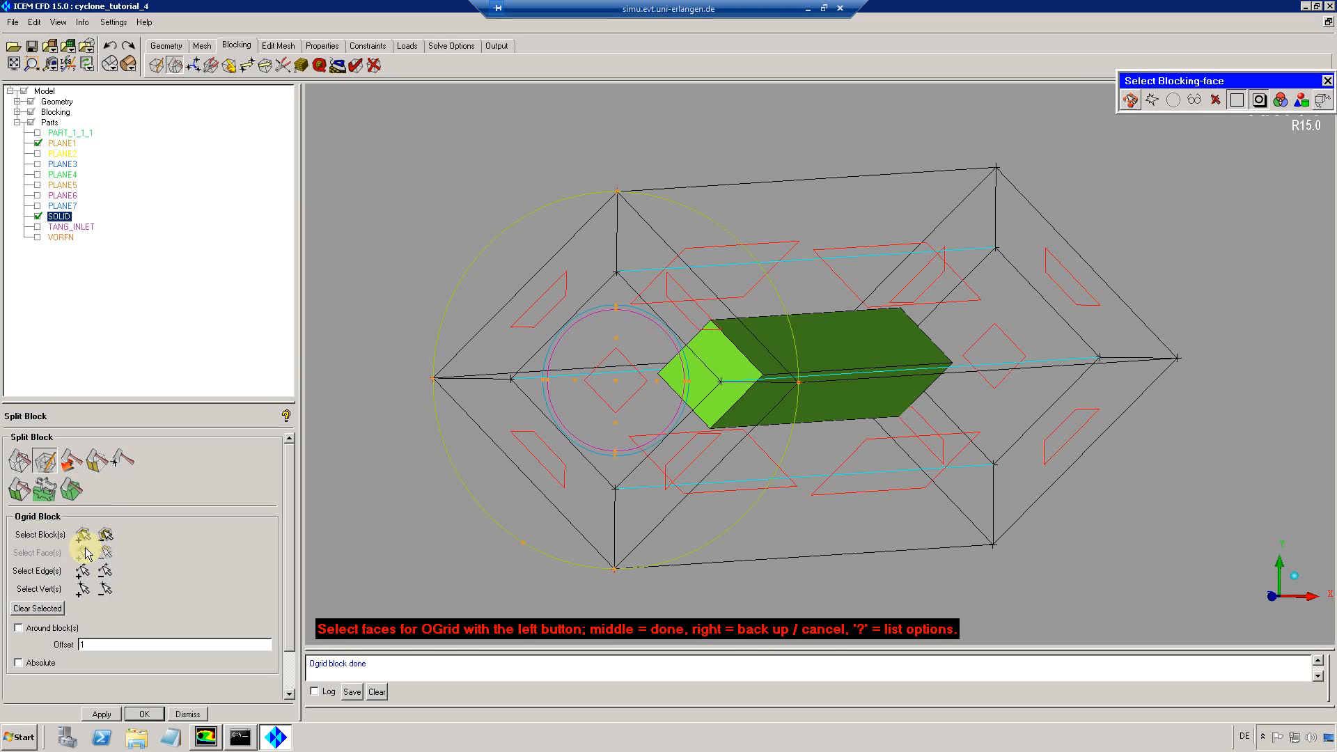
{"action": "left_click", "coordinate": [616, 385]}
{"action": "left_click", "coordinate": [1015, 350]}
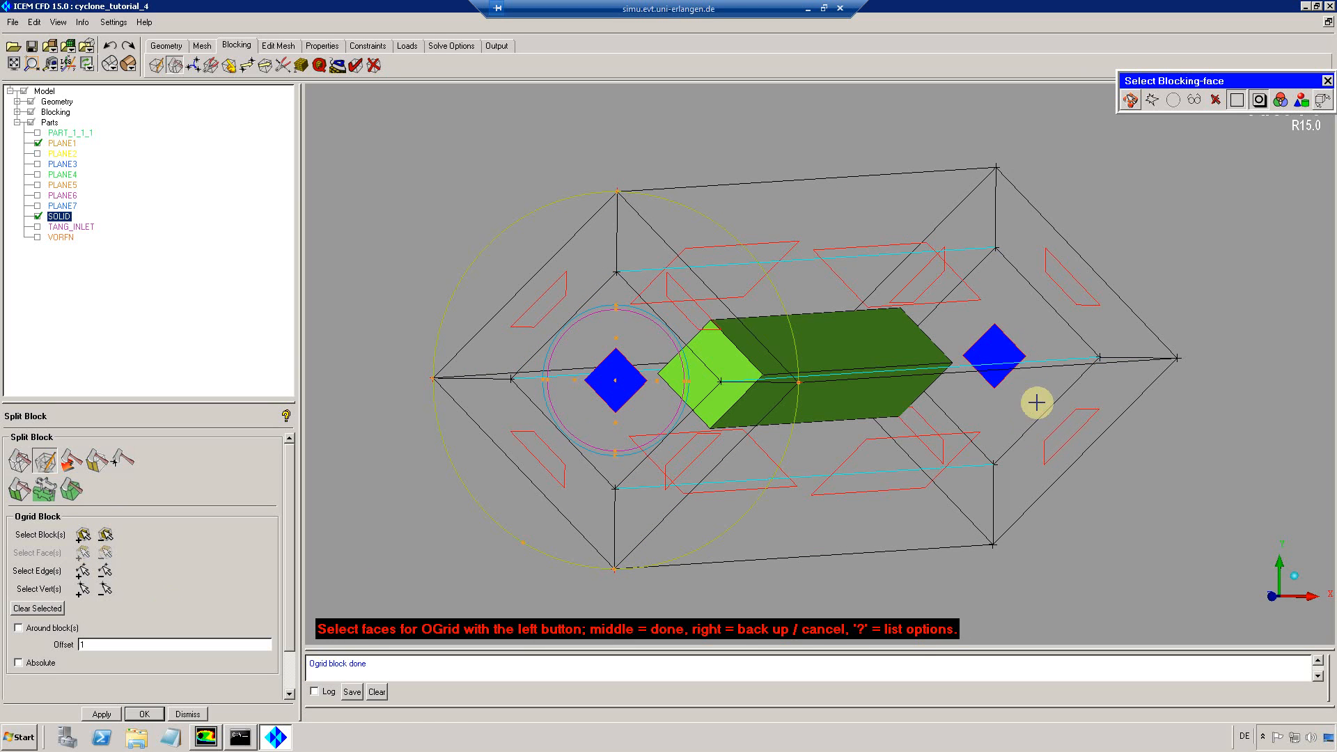
{"action": "middle_click", "coordinate": [1037, 403]}
{"action": "left_click", "coordinate": [115, 715]}
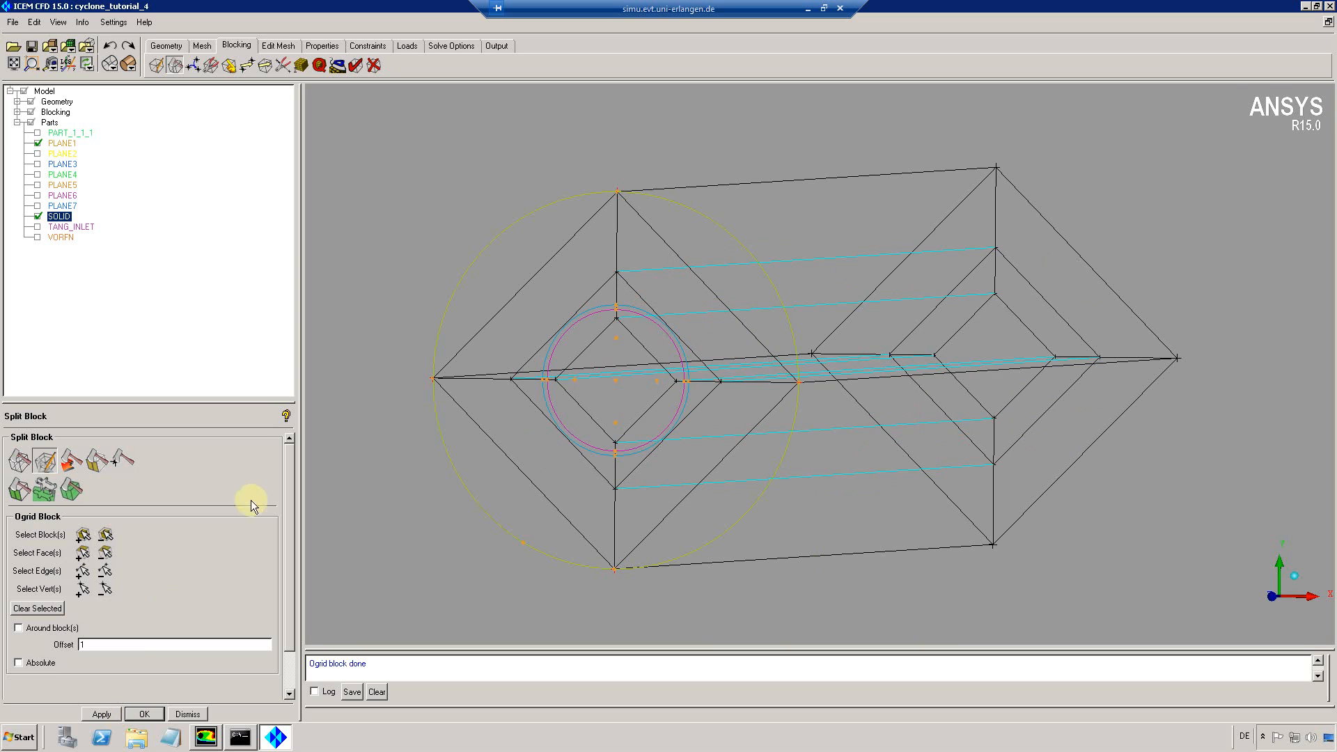
Create a third O-grid inside the innermost central block, passing through its top and bottom end faces
{"action": "left_click", "coordinate": [83, 534]}
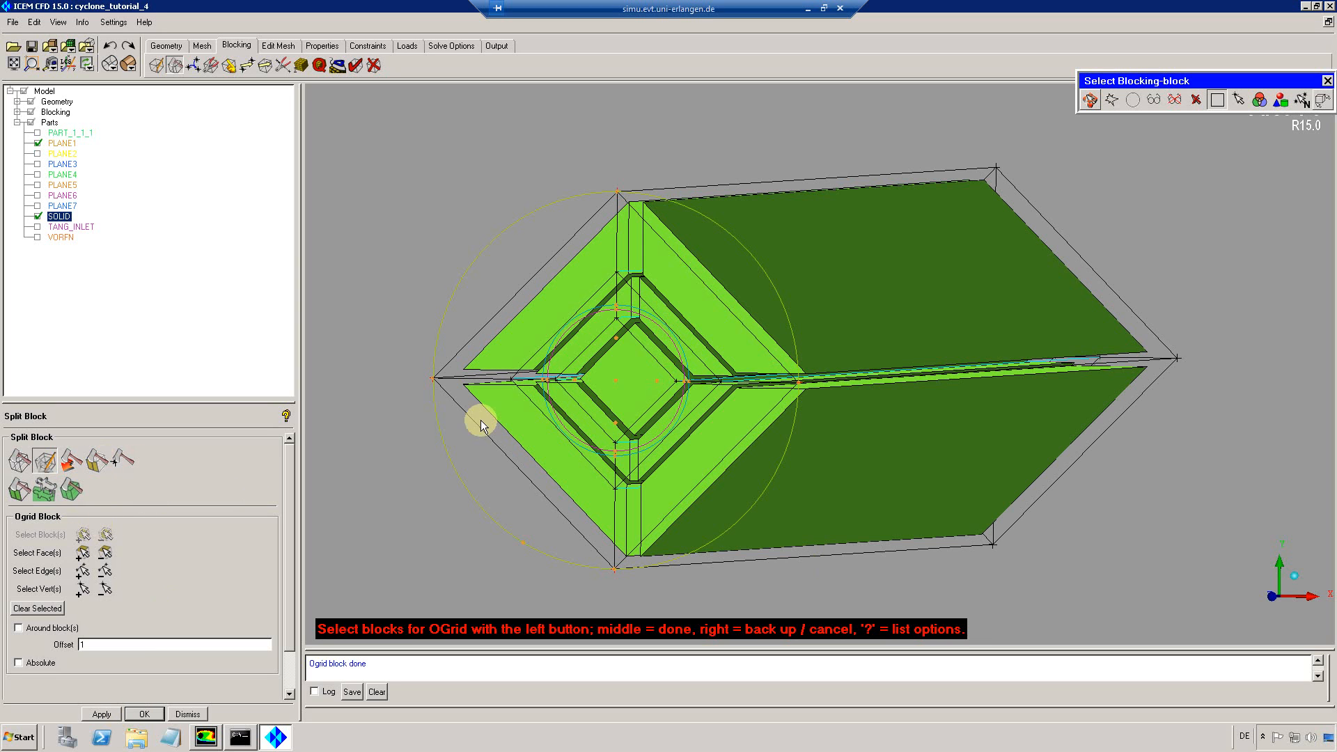
{"action": "left_click", "coordinate": [640, 390]}
{"action": "right_click", "coordinate": [644, 380]}
{"action": "left_click", "coordinate": [656, 366]}
{"action": "right_click", "coordinate": [656, 366]}
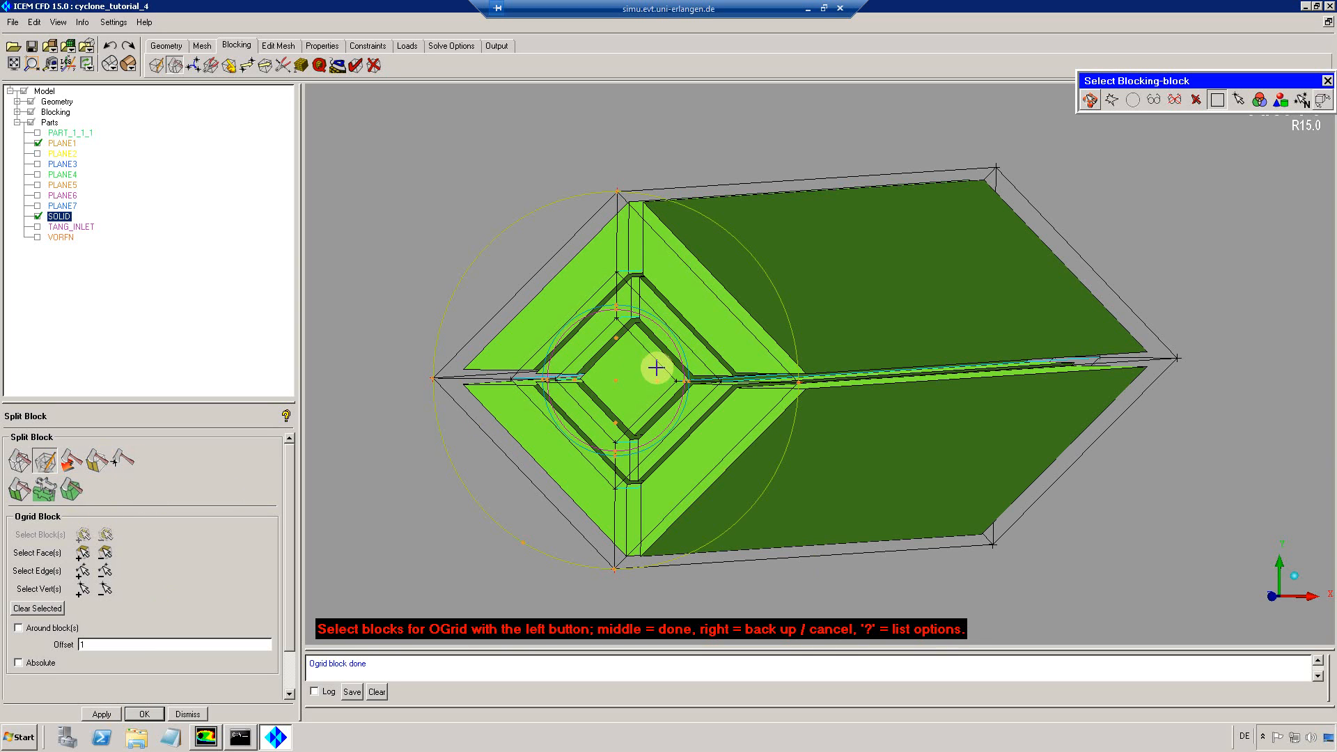
{"action": "left_click", "coordinate": [58, 21]}
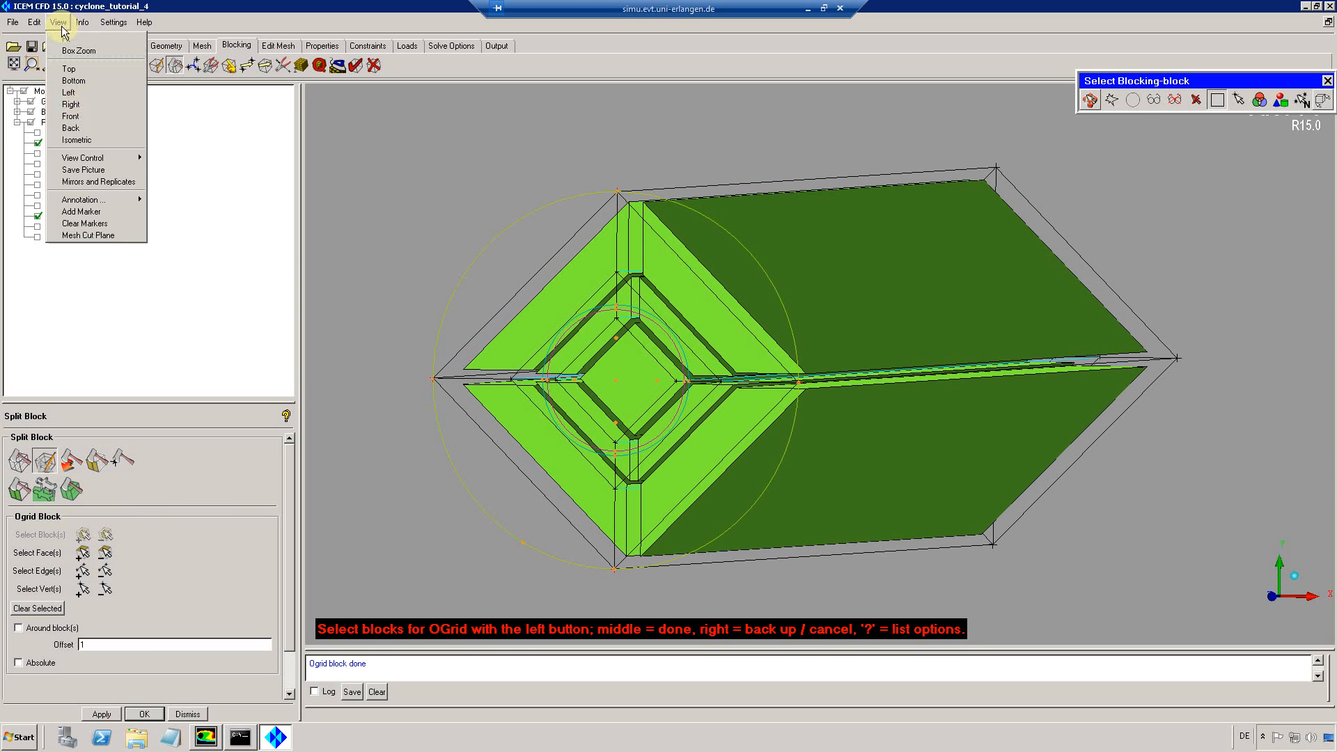
{"action": "left_click", "coordinate": [72, 104]}
{"action": "left_click", "coordinate": [32, 65]}
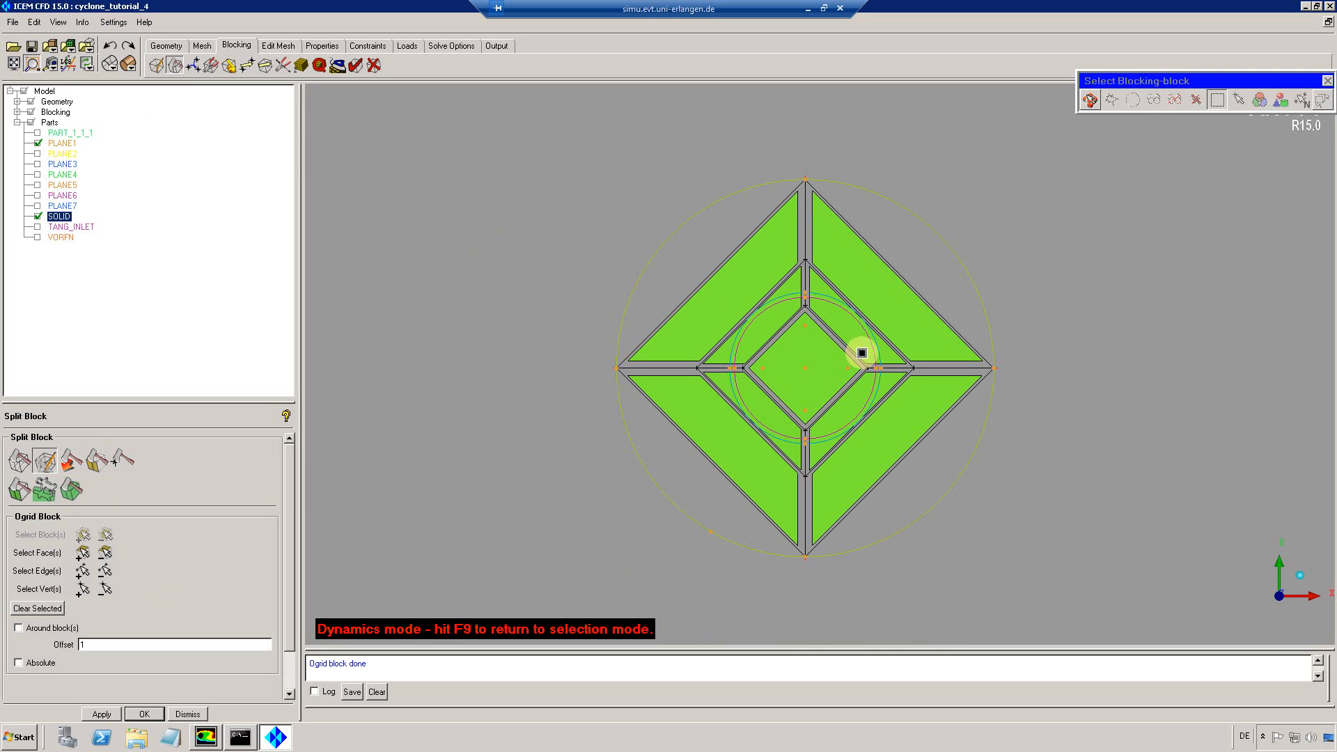
{"action": "left_click_drag", "start_coordinate": [735, 284], "coordinate": [884, 453]}
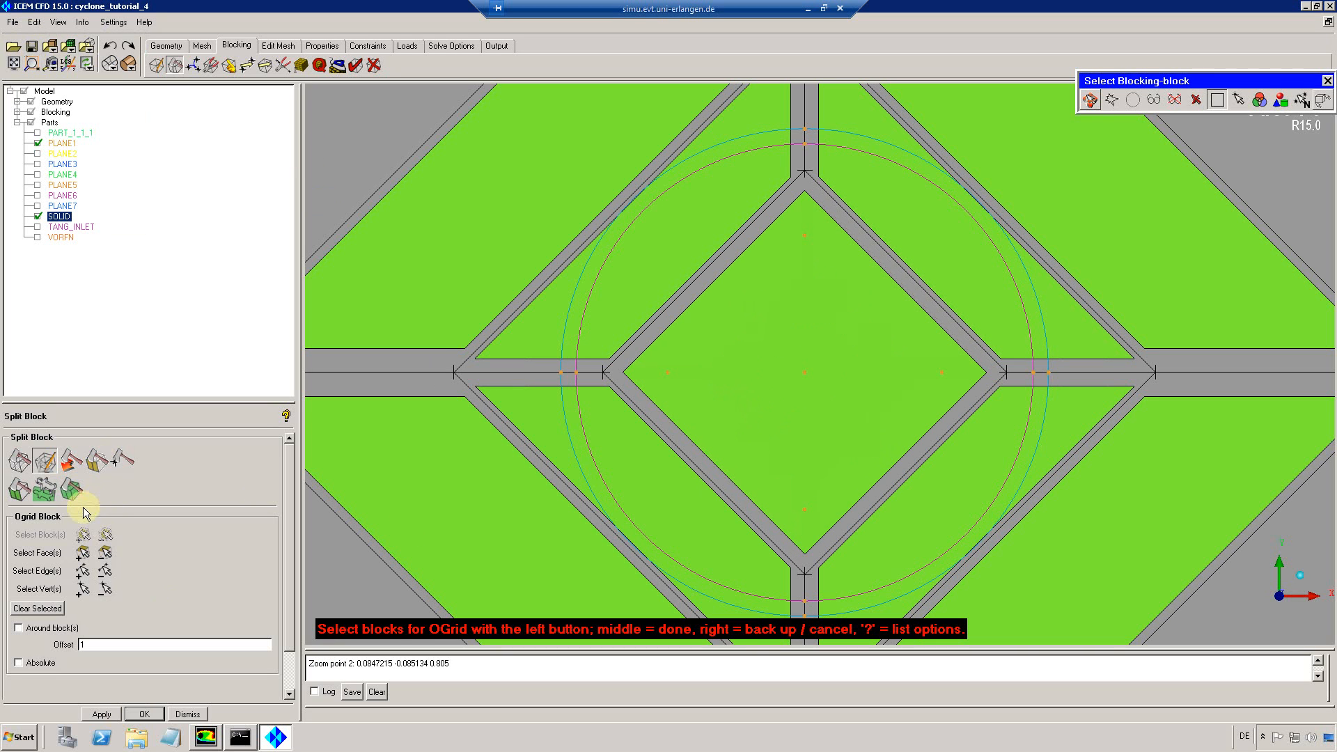
{"action": "left_click", "coordinate": [824, 391]}
{"action": "middle_click", "coordinate": [808, 402]}
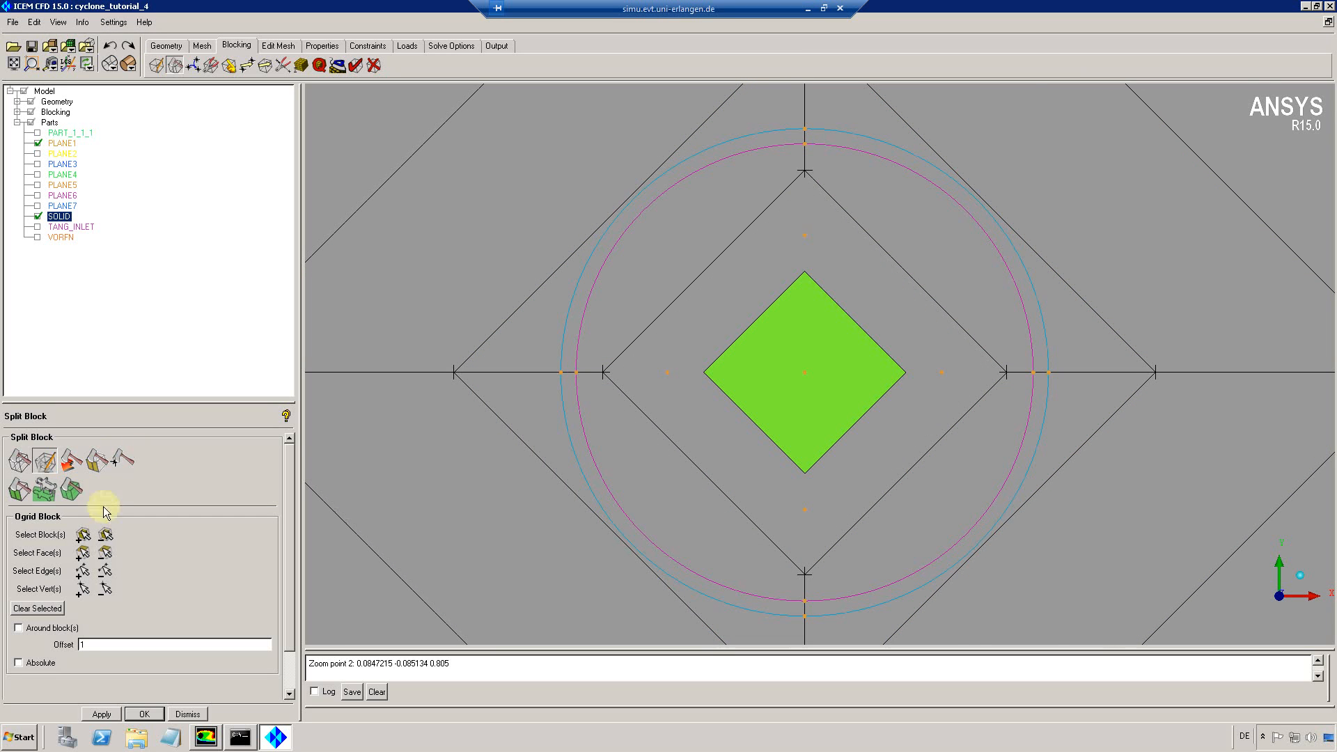
{"action": "left_click", "coordinate": [82, 553]}
{"action": "left_click_drag", "start_coordinate": [723, 296], "coordinate": [900, 453]}
{"action": "key", "text": "F9"}
{"action": "left_click_drag", "start_coordinate": [909, 354], "coordinate": [576, 328]}
{"action": "scroll", "coordinate": [716, 365], "scroll_direction": "down", "scroll_amount": 5}
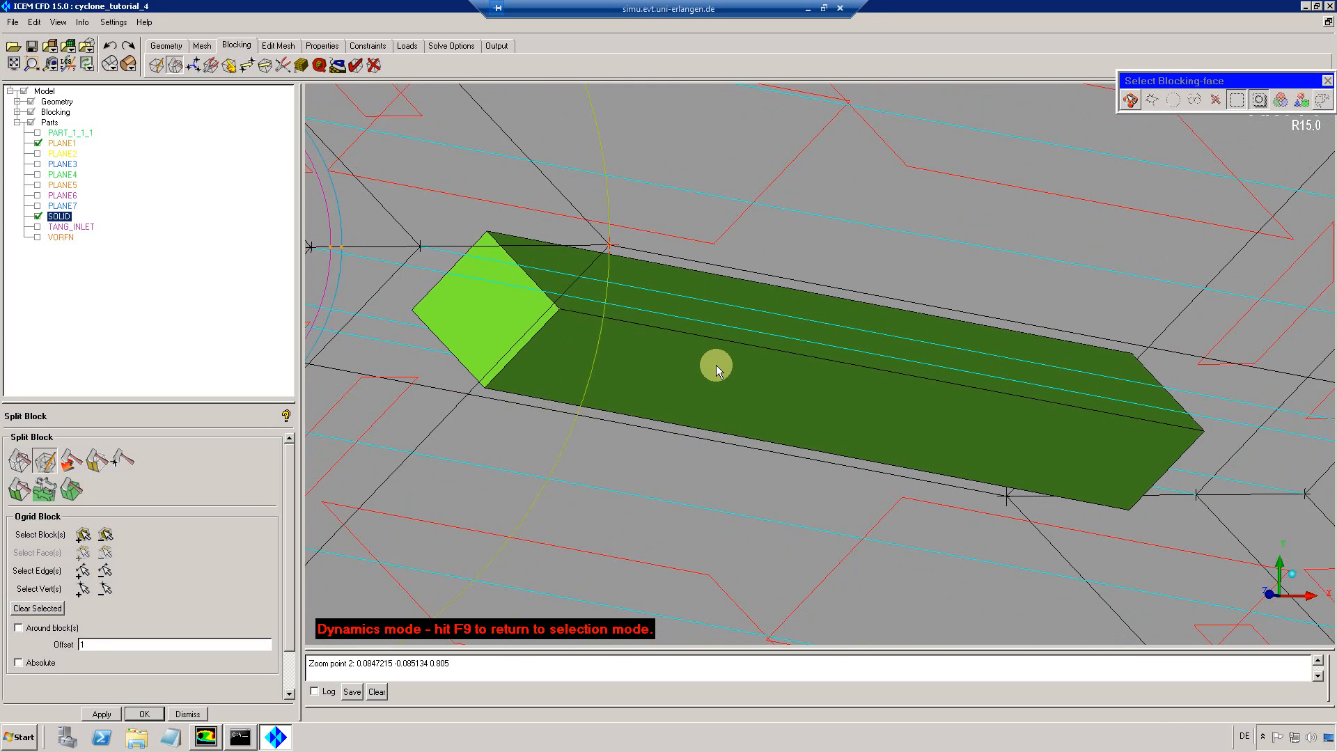
{"action": "scroll", "coordinate": [686, 373], "scroll_direction": "down", "scroll_amount": 2}
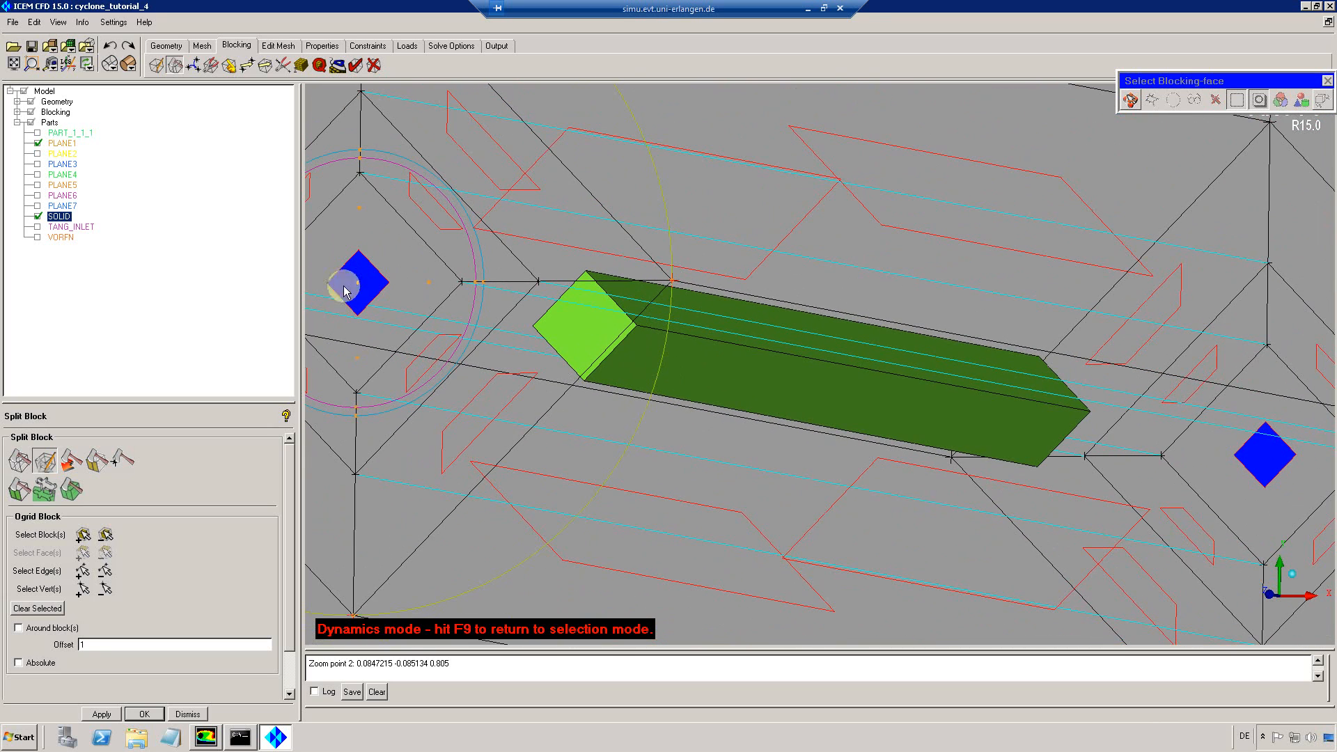
{"action": "key", "text": "F9"}
{"action": "middle_click", "coordinate": [705, 245]}
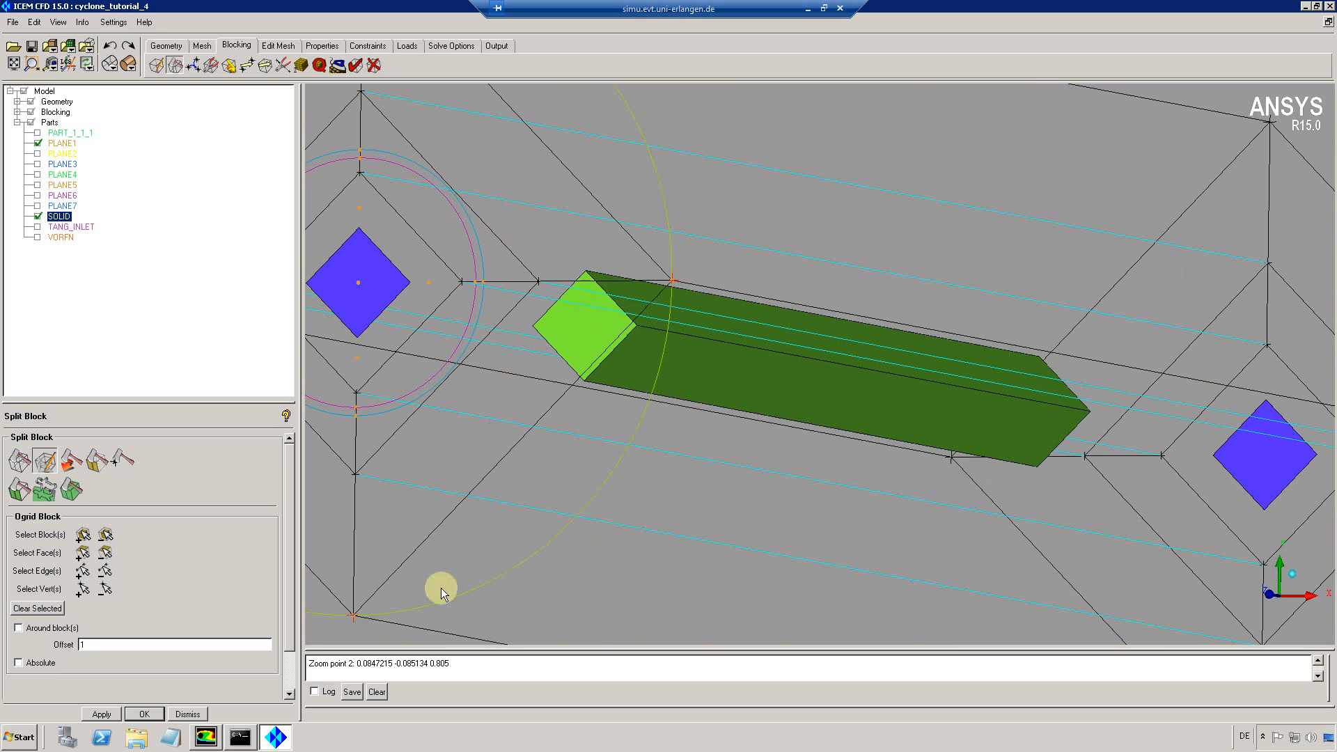
{"action": "left_click", "coordinate": [102, 714]}
{"action": "left_click", "coordinate": [14, 65]}
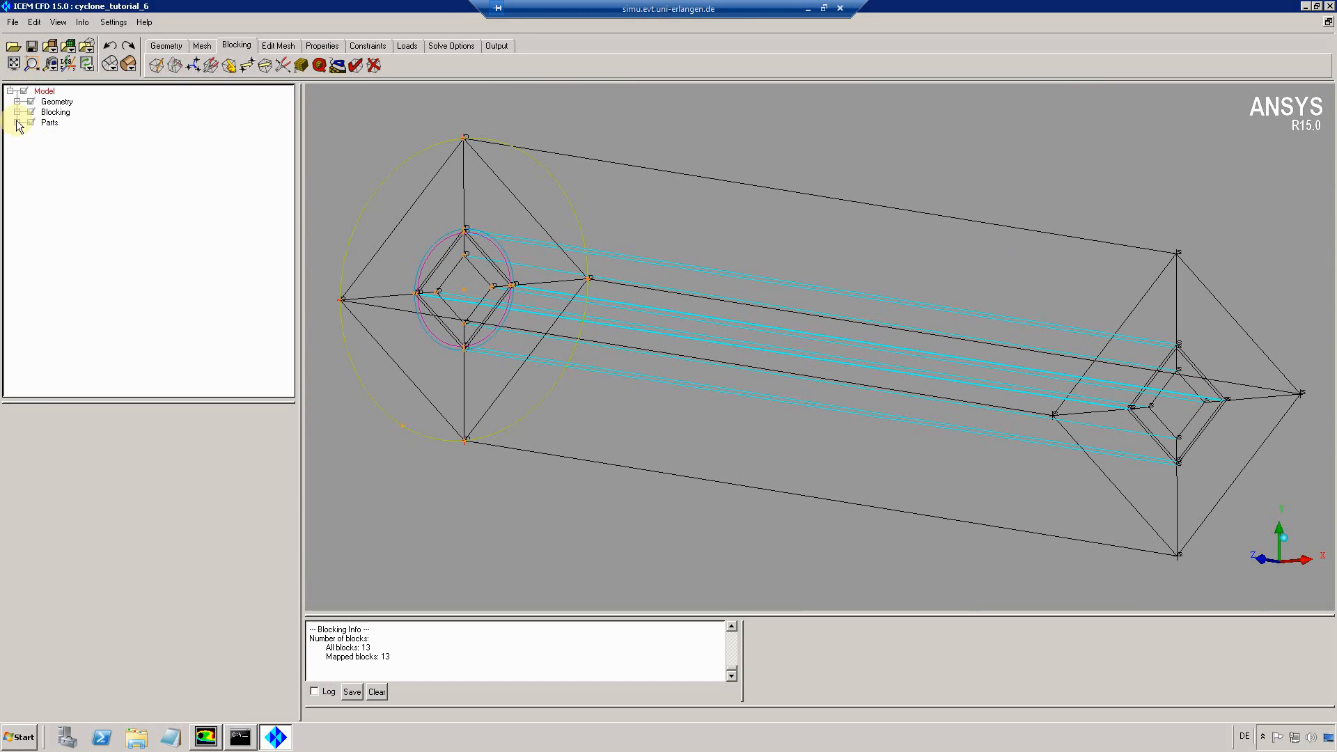
Start a block split by prescribed point and show all parts except PART_1_1_1 and VORFN
{"action": "left_click", "coordinate": [17, 122]}
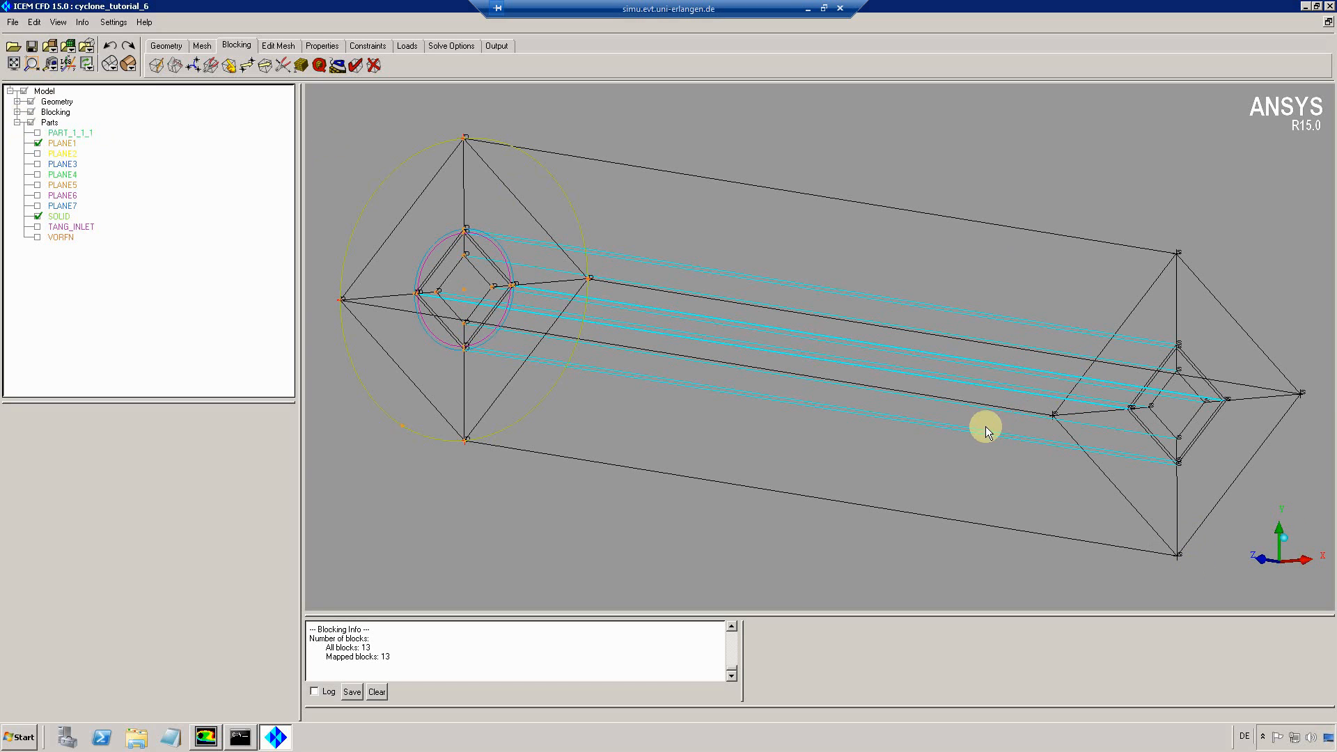
{"action": "left_click_drag", "start_coordinate": [985, 426], "coordinate": [1281, 551]}
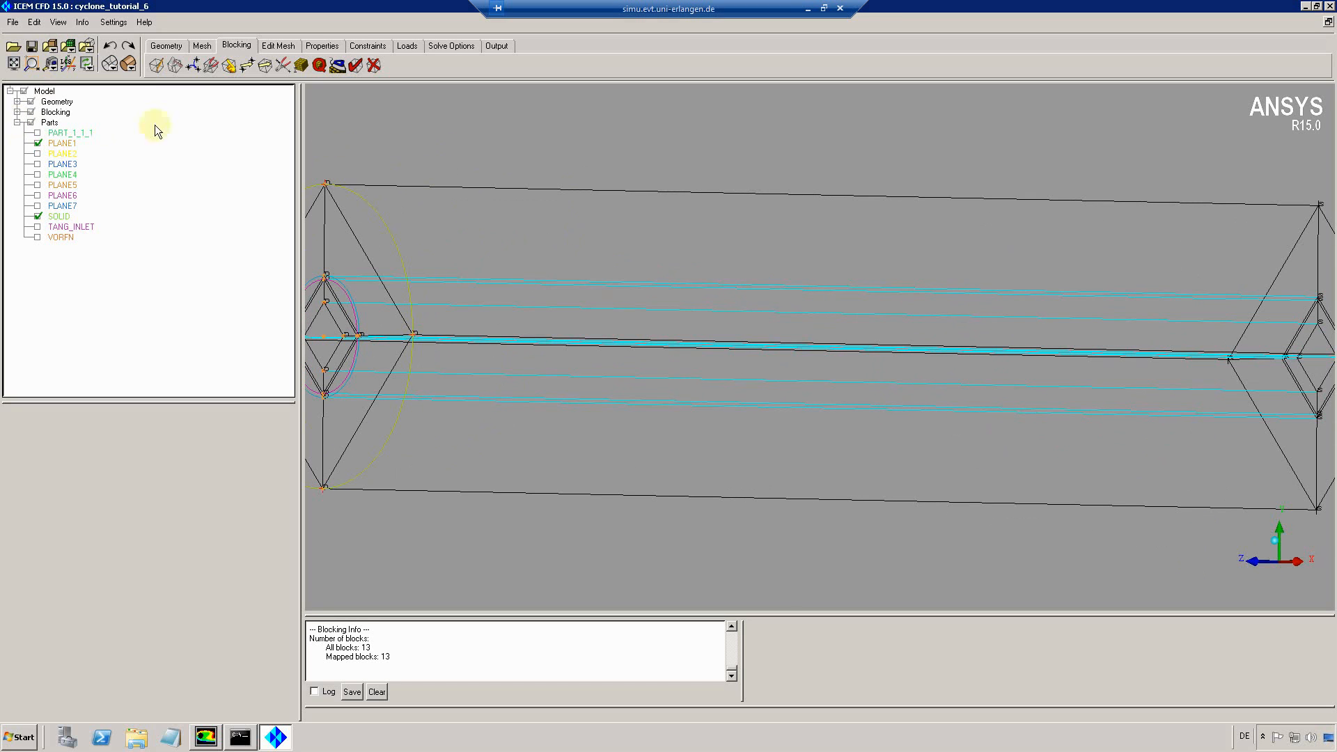
{"action": "left_click", "coordinate": [14, 65]}
{"action": "left_click", "coordinate": [168, 46]}
{"action": "left_click", "coordinate": [237, 45]}
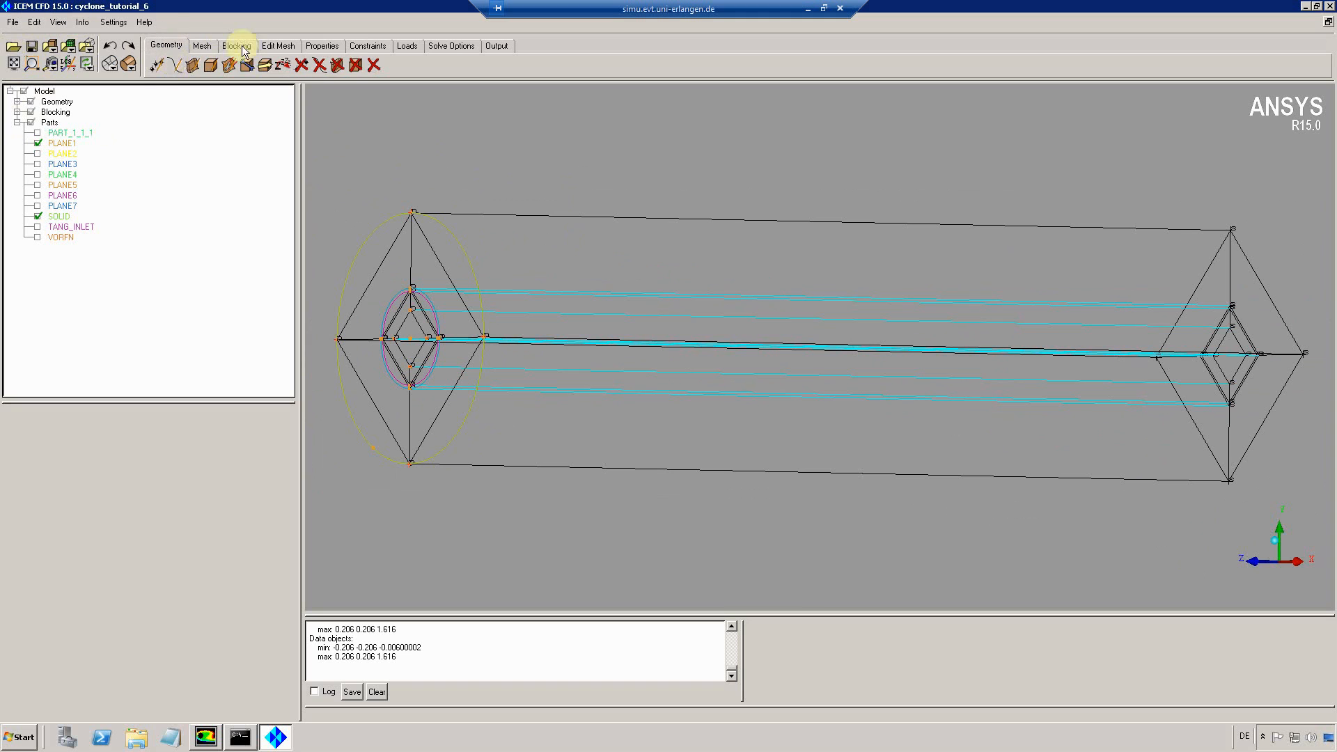
{"action": "left_click", "coordinate": [175, 65]}
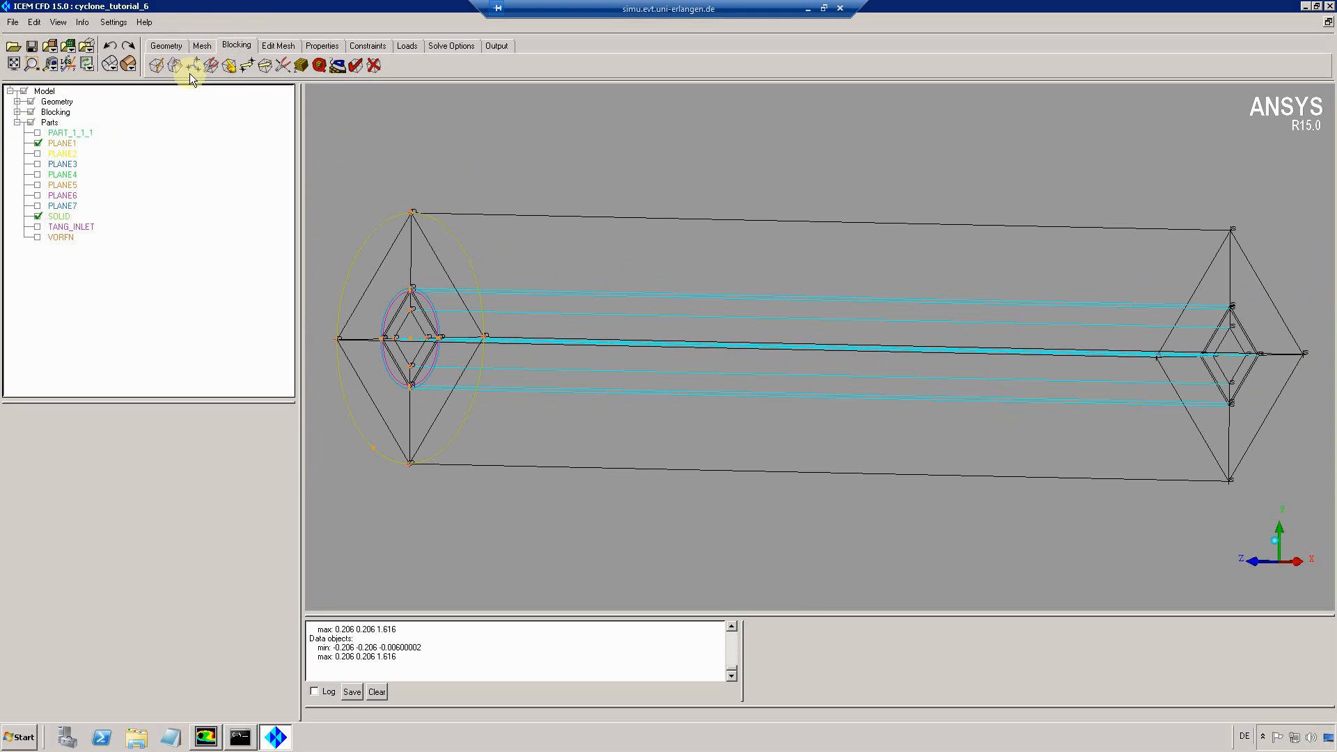
{"action": "left_click", "coordinate": [31, 122]}
{"action": "left_click", "coordinate": [30, 122]}
{"action": "left_click", "coordinate": [37, 132]}
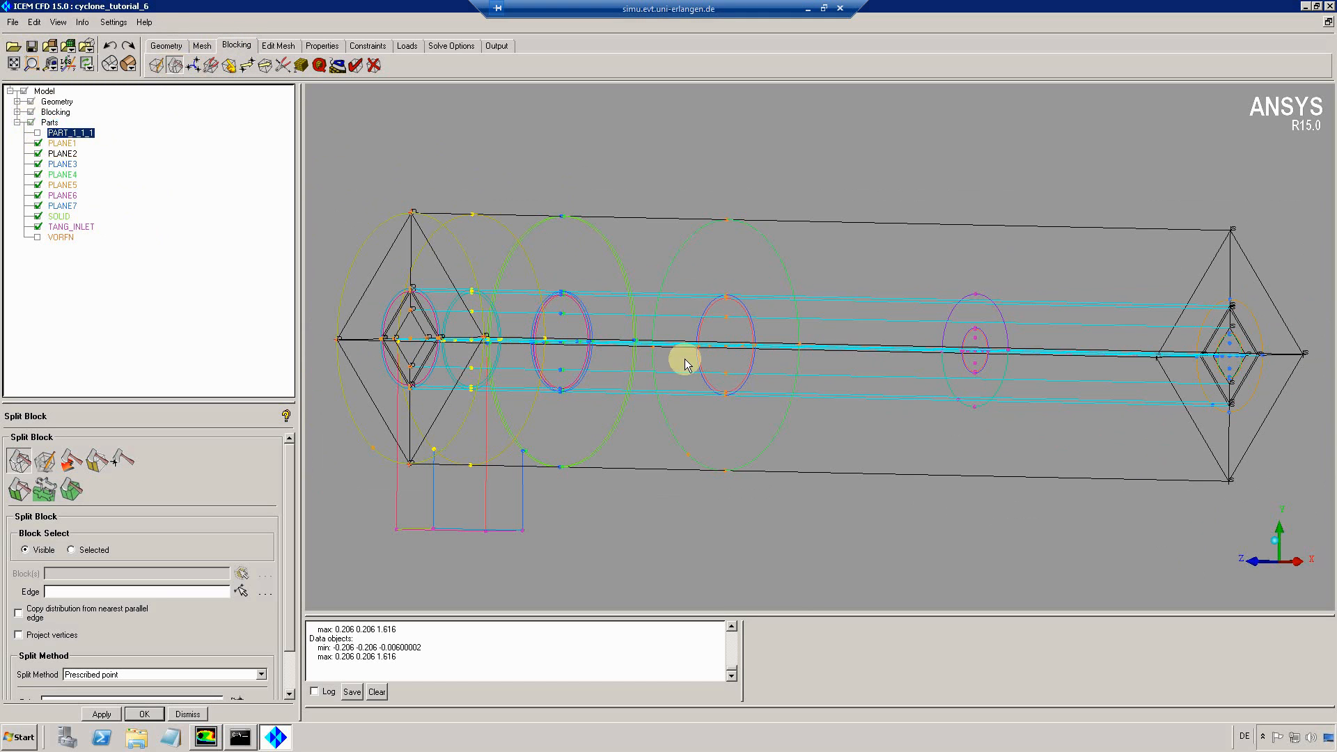
From the left view, split the blocks by prescribed point at the PLANE6 point and the PLANE5 point
{"action": "left_click", "coordinate": [58, 21]}
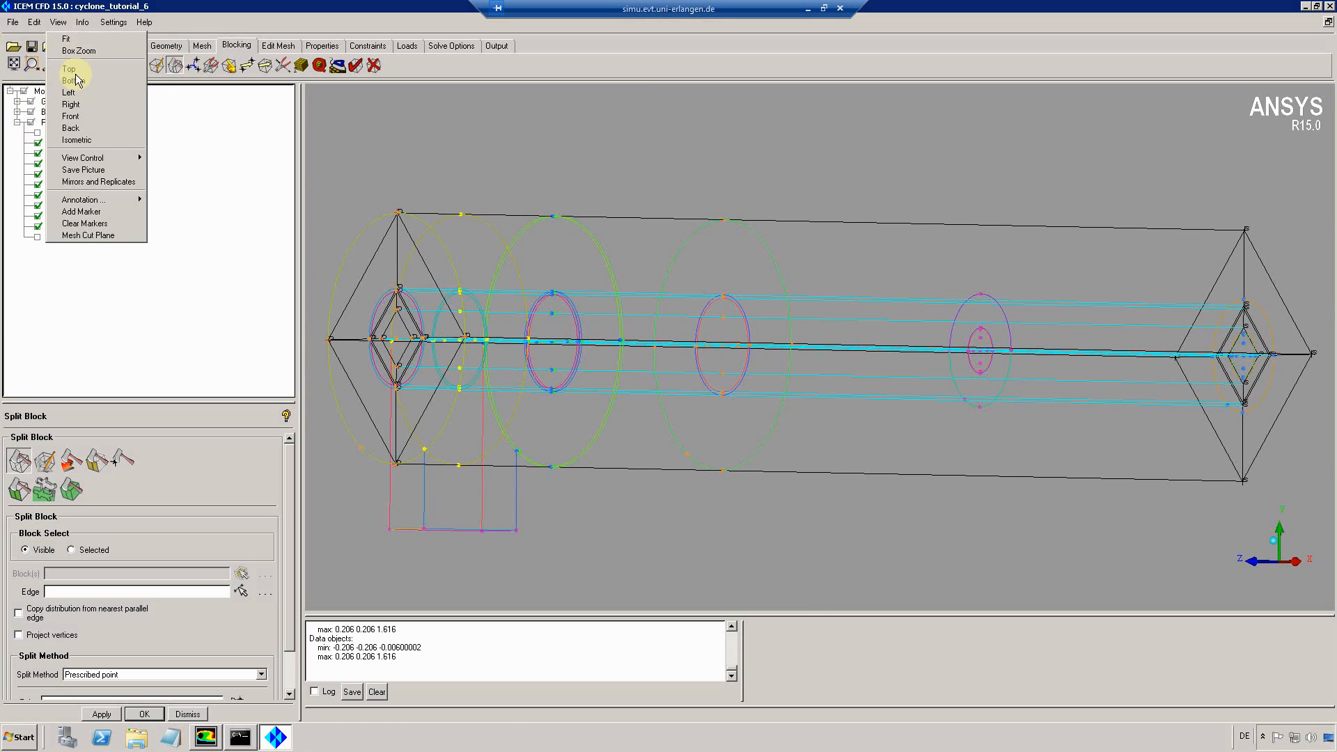
{"action": "left_click", "coordinate": [71, 92]}
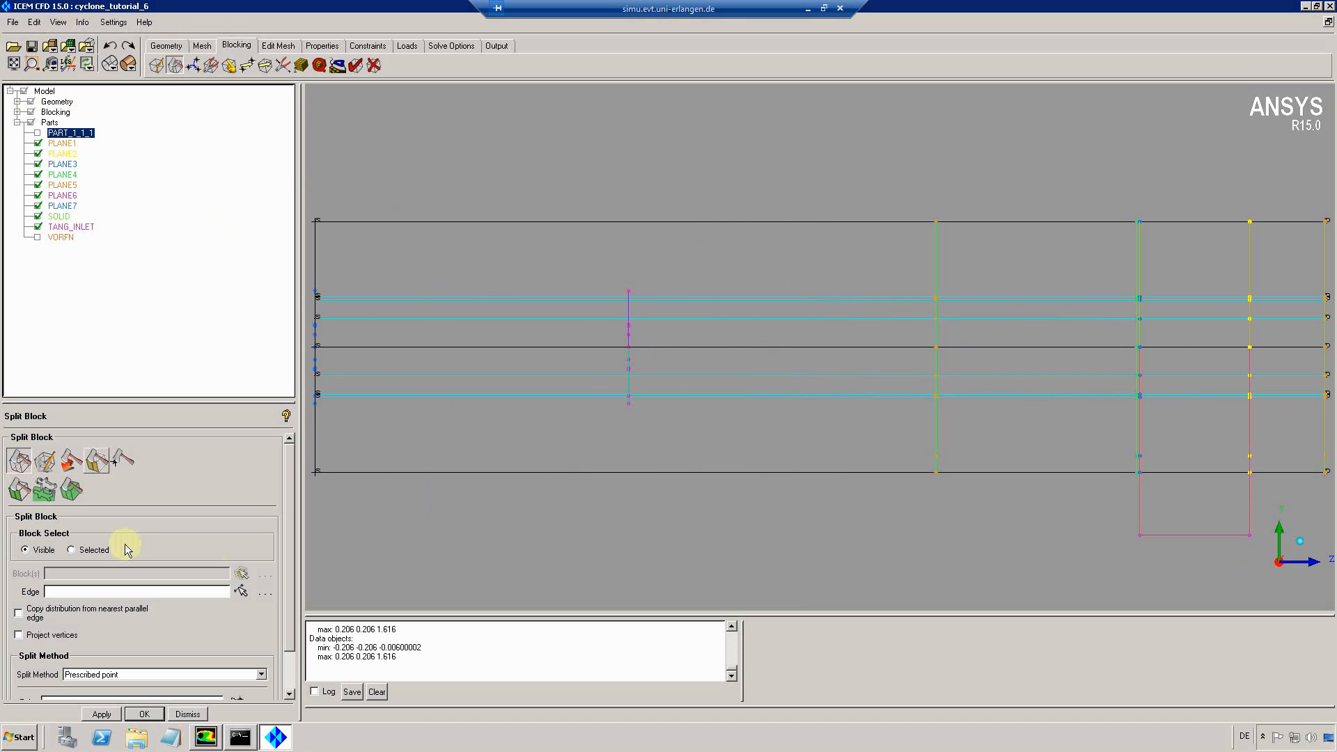
{"action": "left_click", "coordinate": [19, 67]}
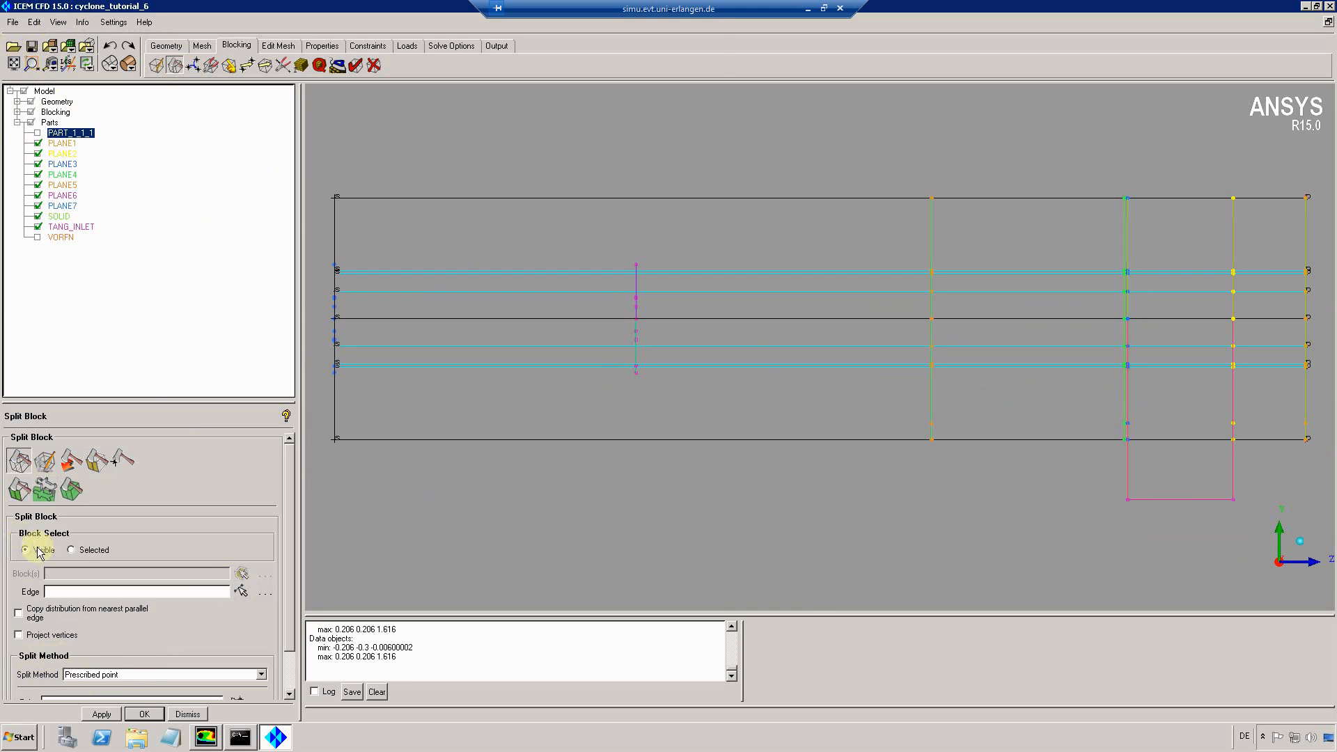
{"action": "left_click", "coordinate": [242, 592]}
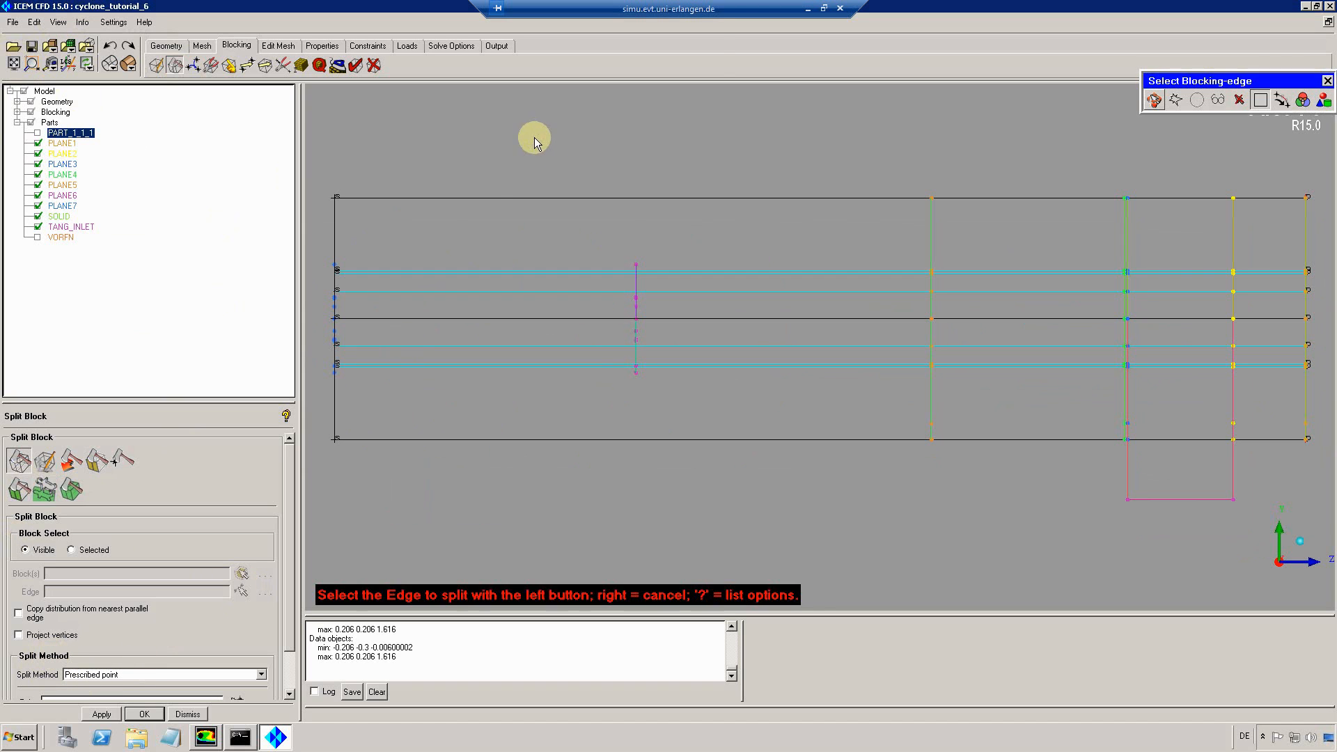
{"action": "left_click", "coordinate": [480, 199]}
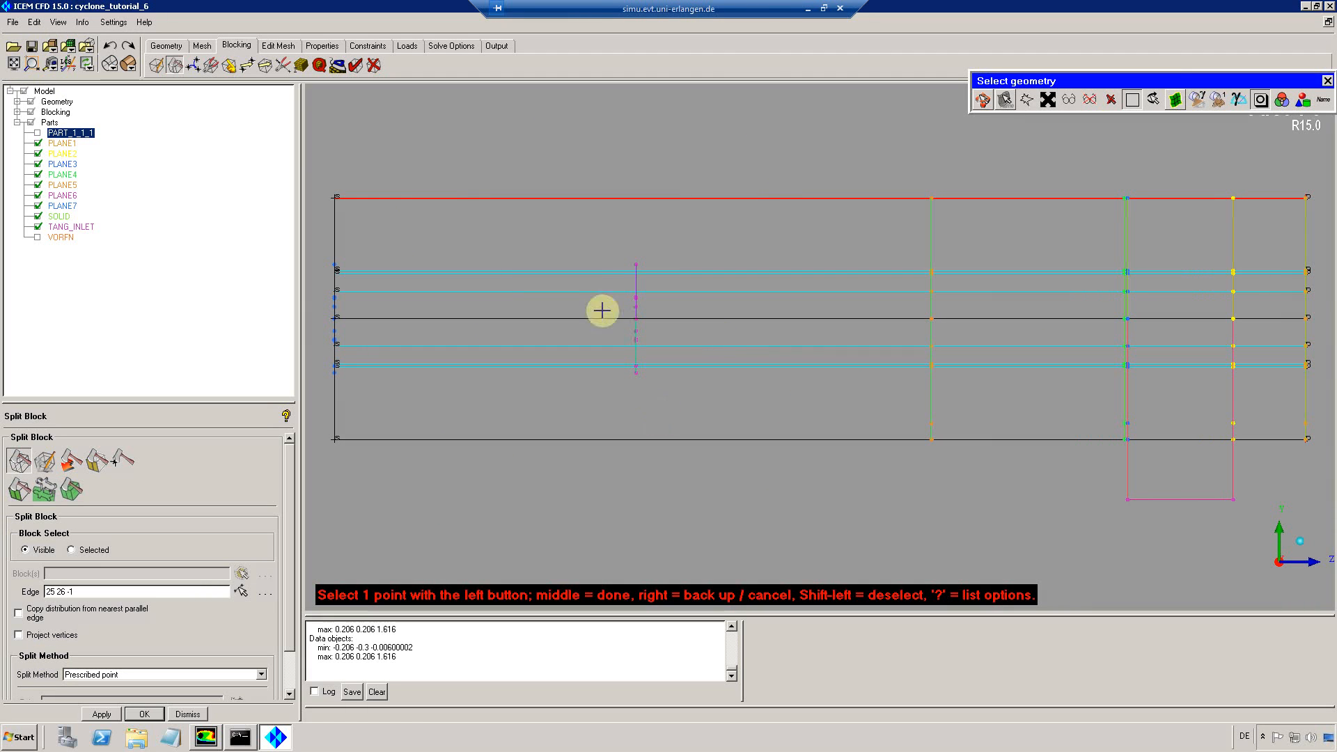
{"action": "left_click", "coordinate": [640, 264]}
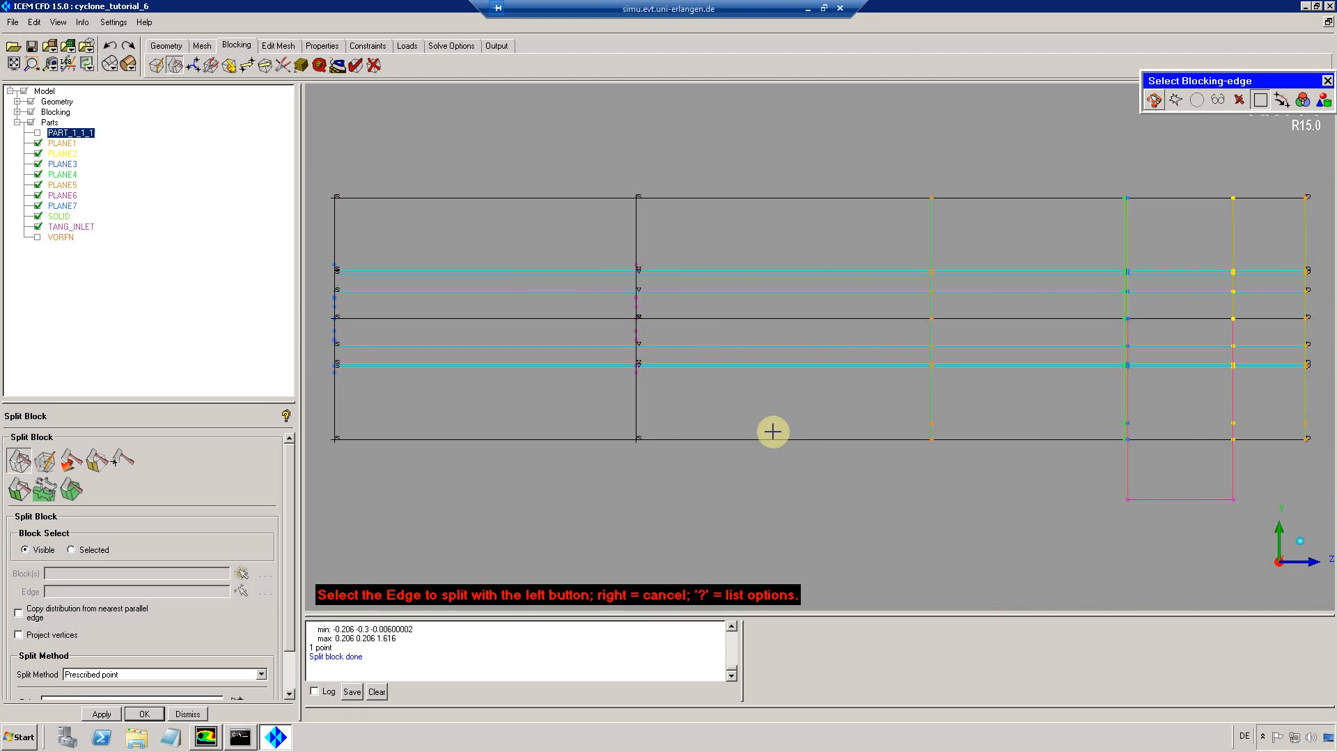
{"action": "left_click", "coordinate": [854, 199]}
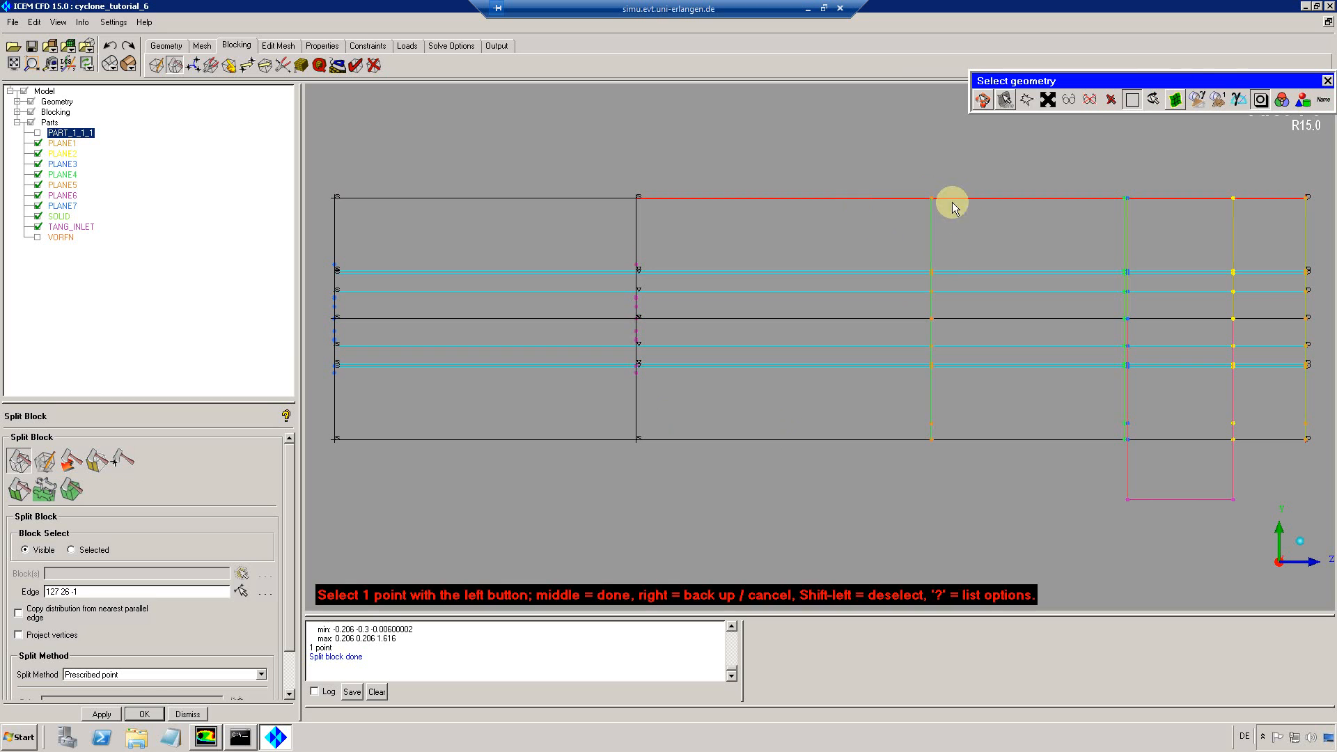
{"action": "left_click", "coordinate": [930, 197]}
Split the remaining long blocks by prescribed point at the PLANE4, PLANE3 and PLANE2 points
{"action": "left_click", "coordinate": [1109, 198]}
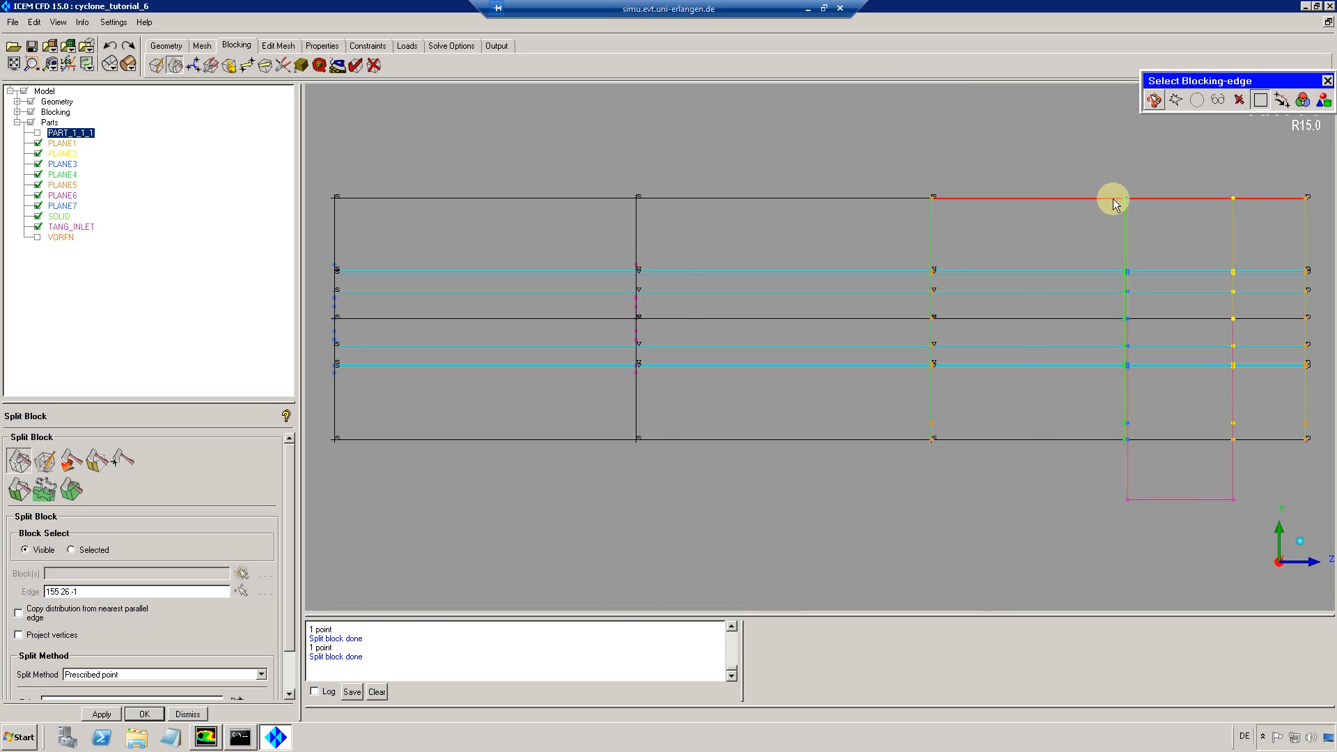
{"action": "left_click", "coordinate": [1124, 197]}
{"action": "left_click", "coordinate": [1135, 200]}
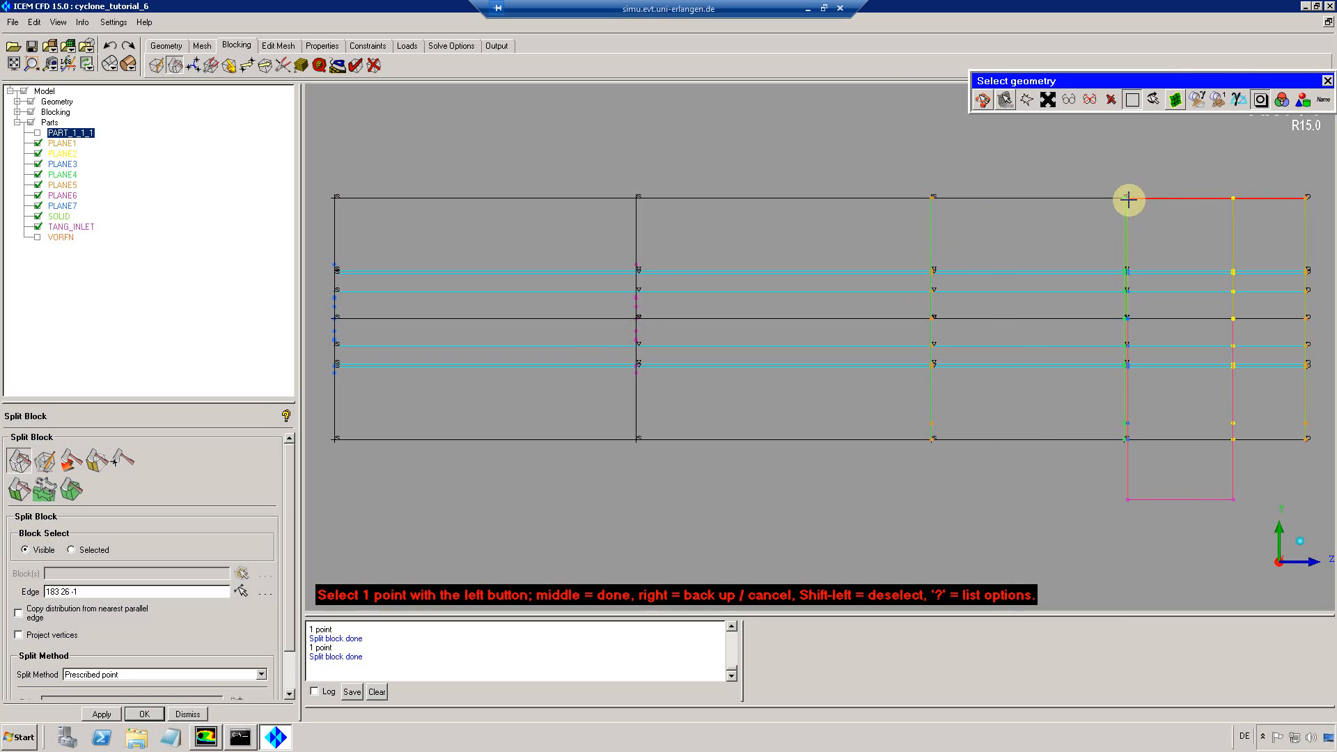
{"action": "left_click", "coordinate": [1129, 198]}
{"action": "left_click", "coordinate": [1134, 197]}
{"action": "left_click", "coordinate": [1233, 198]}
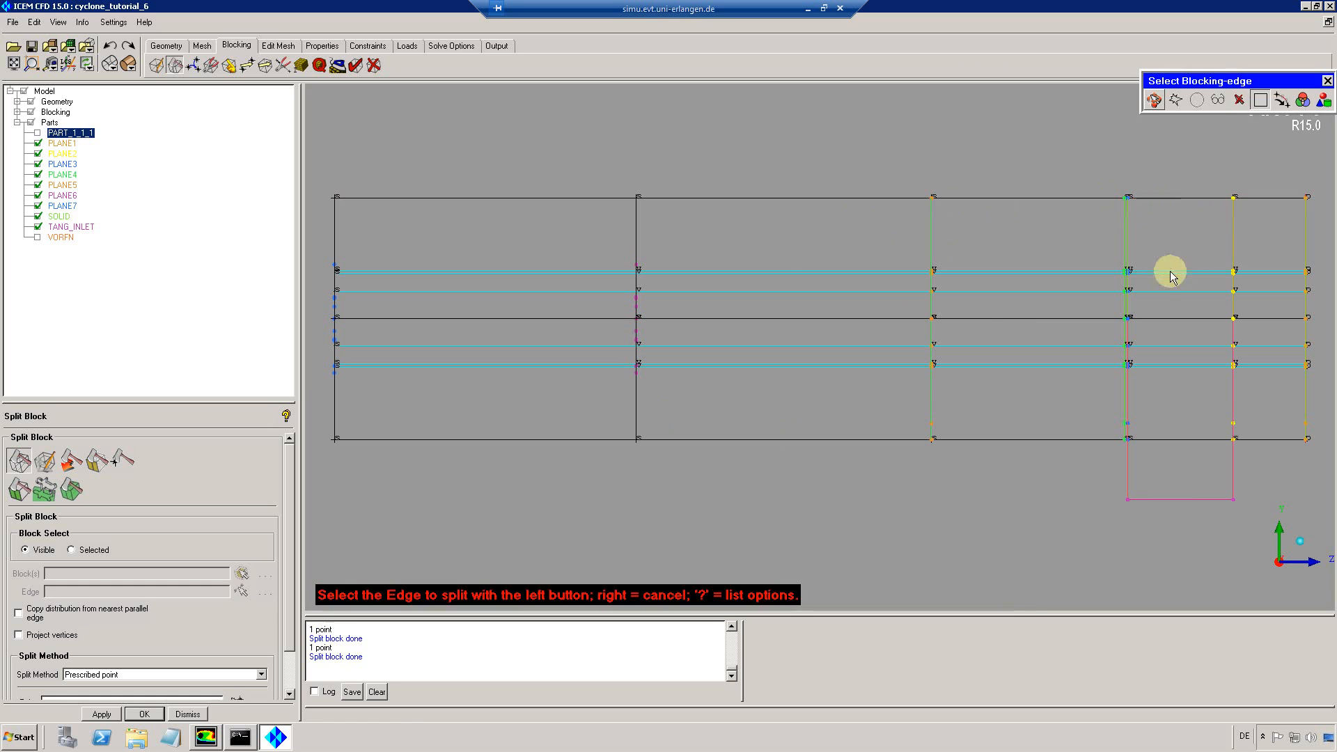
{"action": "middle_click", "coordinate": [1183, 225]}
Display the blocks as solids and examine the split blocking from several angles
{"action": "left_click_drag", "start_coordinate": [1263, 256], "coordinate": [1077, 248]}
{"action": "left_click", "coordinate": [17, 112]}
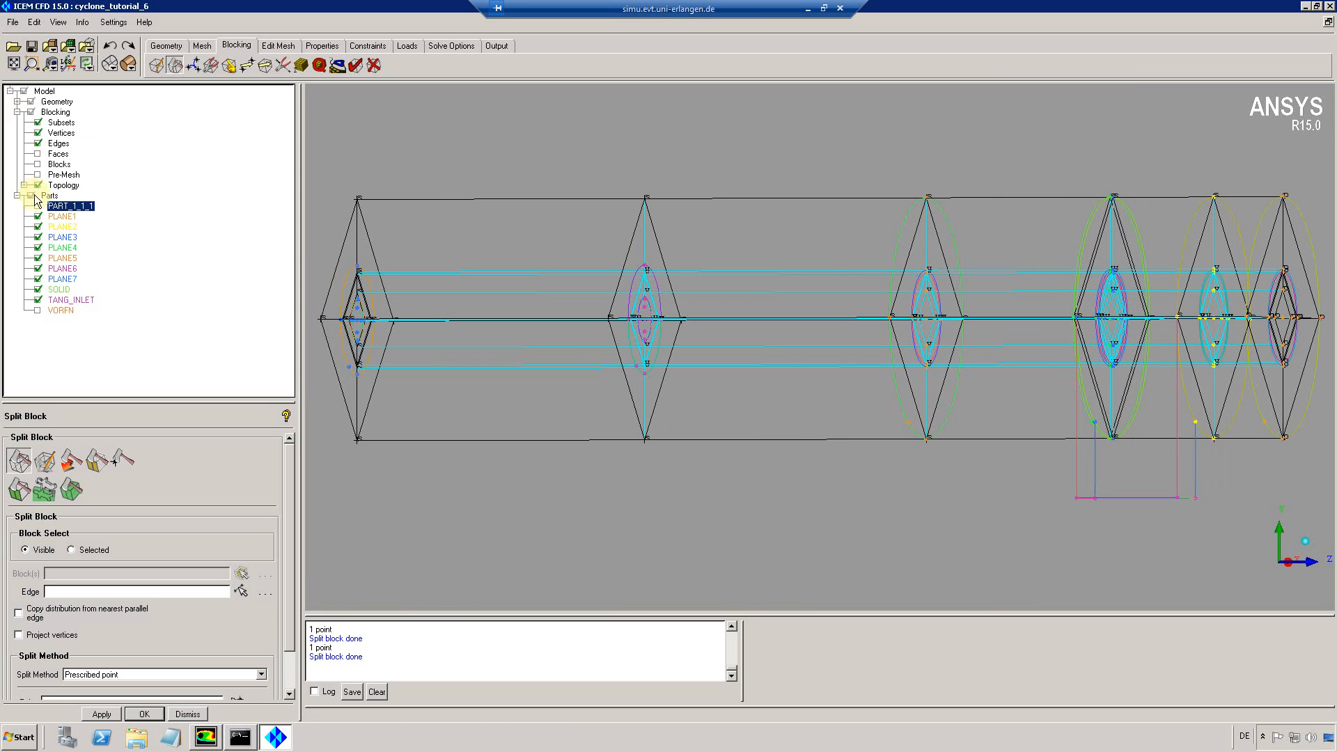
{"action": "left_click", "coordinate": [37, 163]}
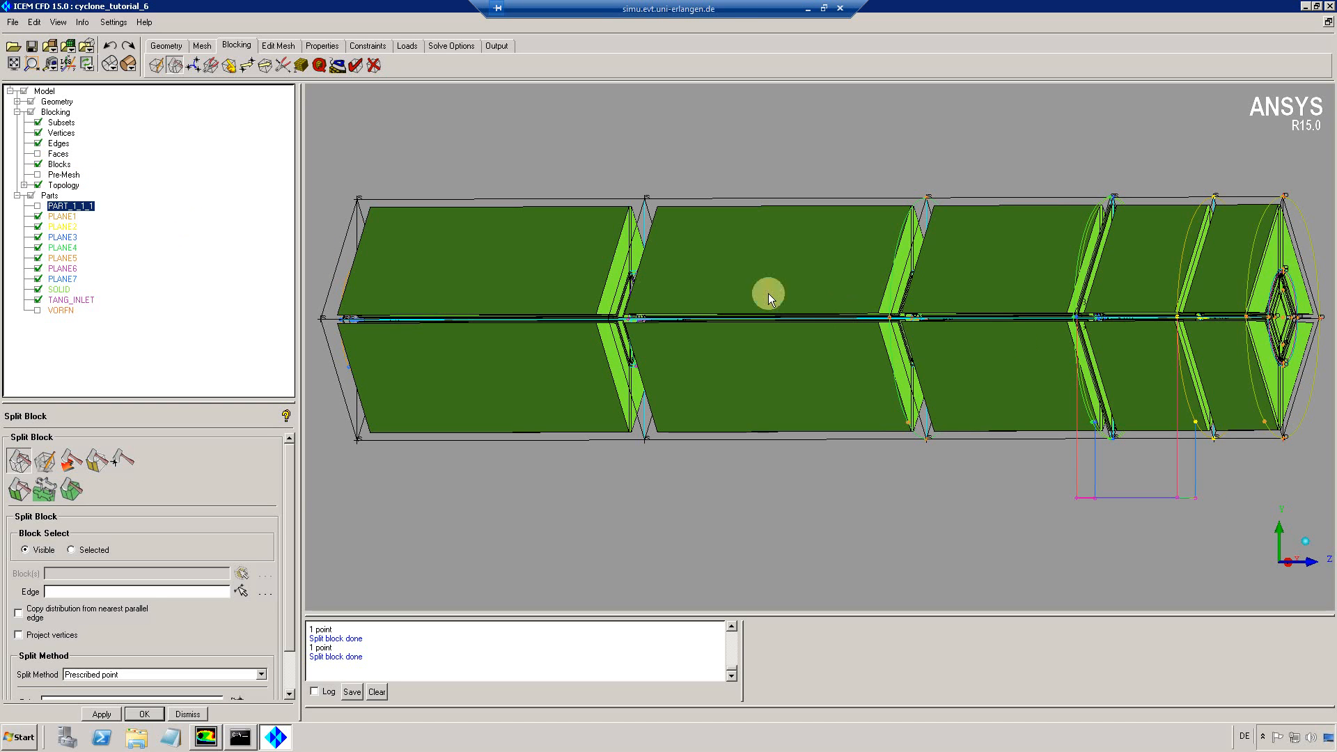
{"action": "left_click_drag", "start_coordinate": [552, 245], "coordinate": [826, 332]}
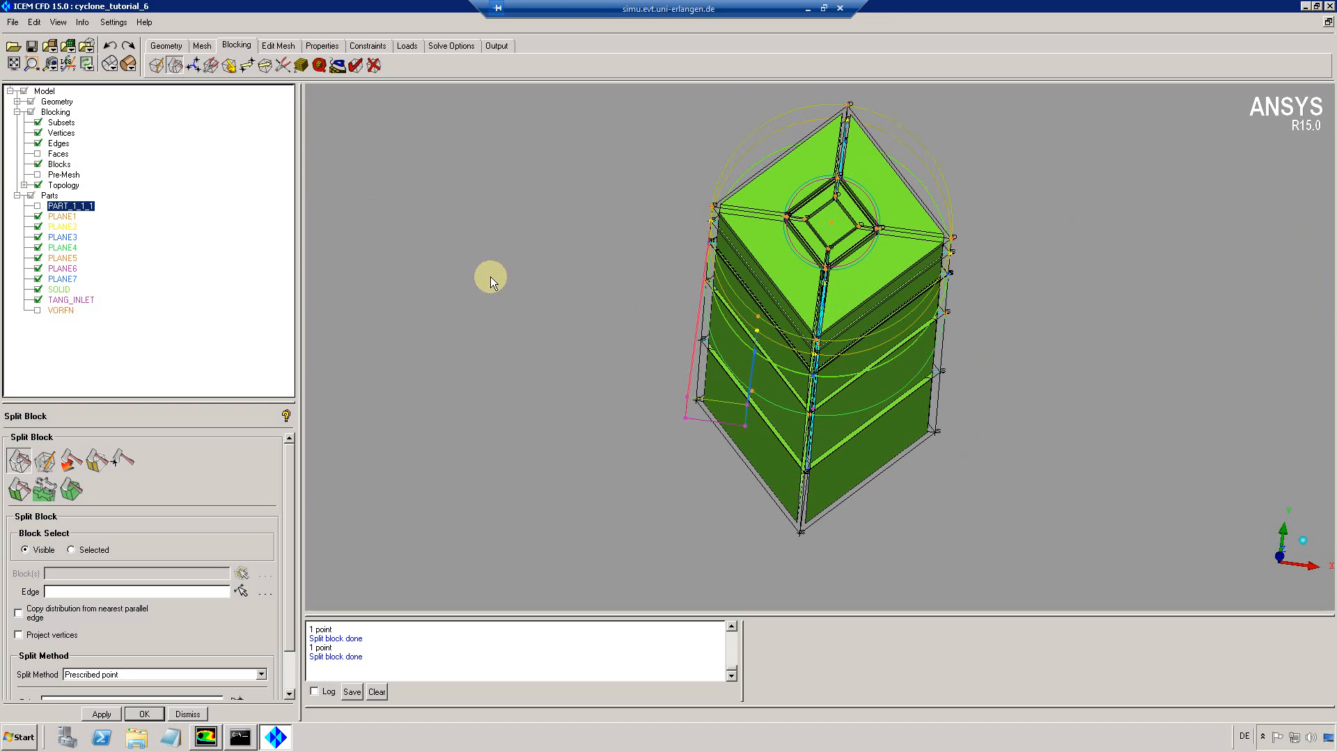
{"action": "left_click_drag", "start_coordinate": [491, 277], "coordinate": [814, 292]}
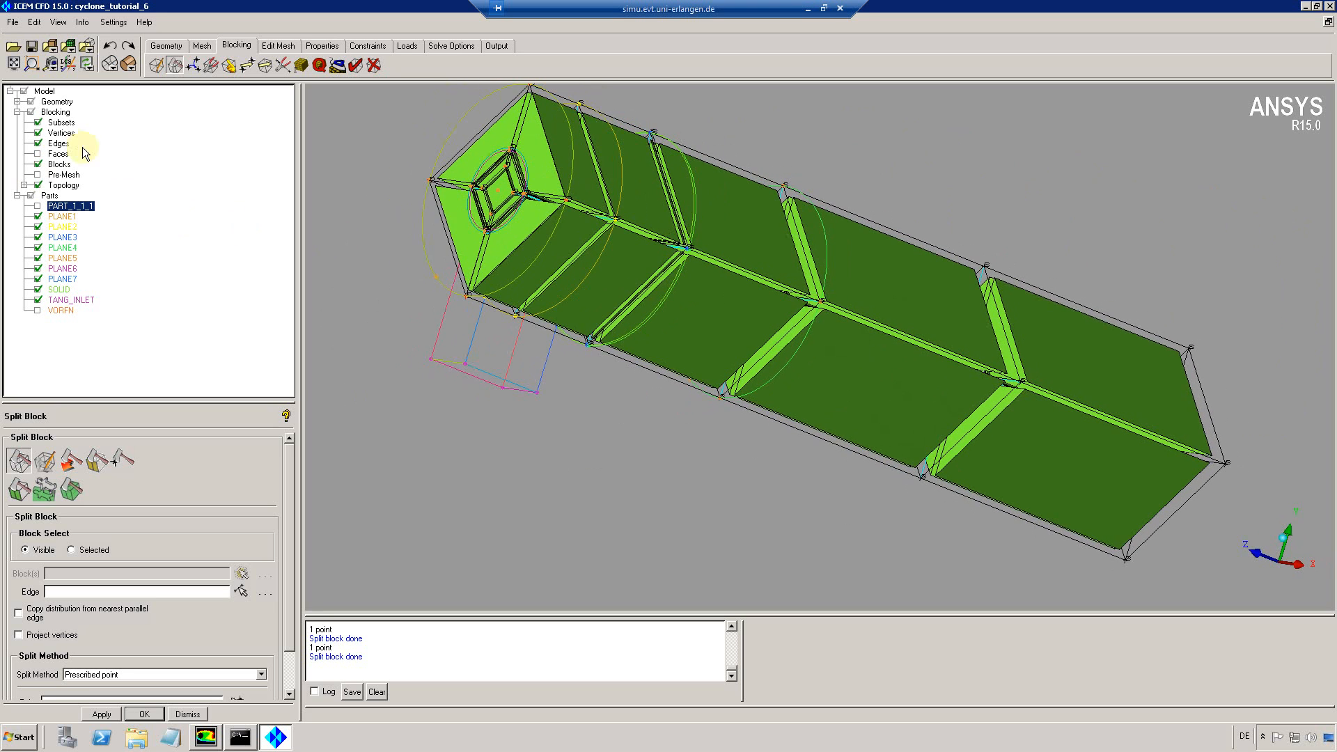
Use index control to peel back the blocking layer by layer along K, and restore the full K range
{"action": "right_click", "coordinate": [57, 112]}
{"action": "left_click", "coordinate": [74, 120]}
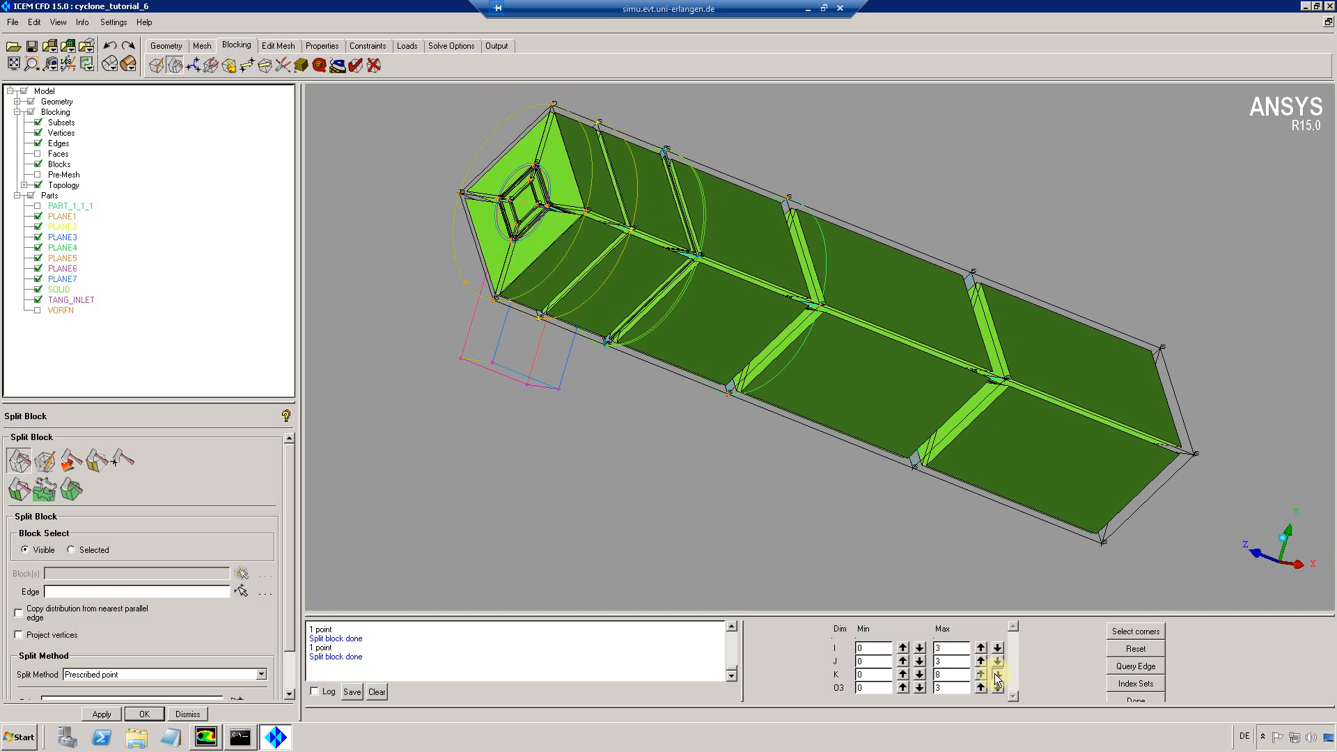
{"action": "left_click", "coordinate": [997, 675]}
{"action": "left_click", "coordinate": [997, 675]}
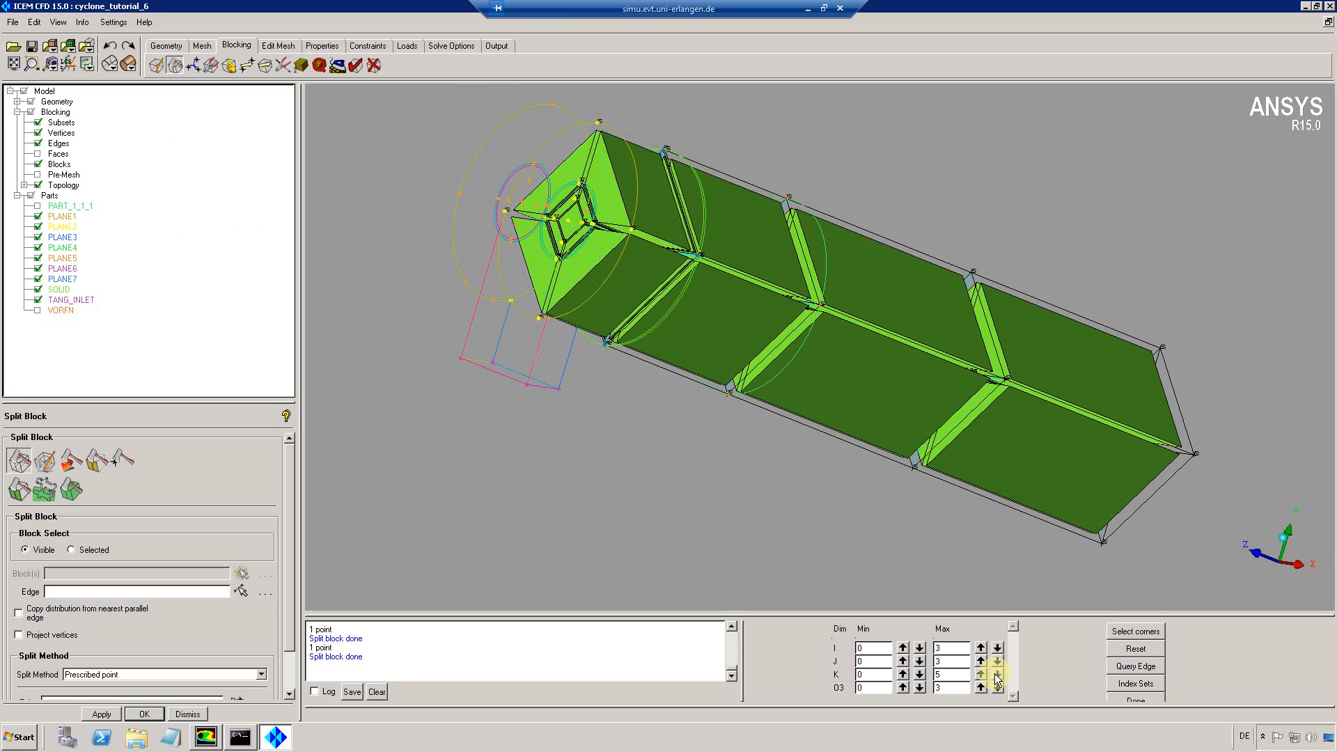
{"action": "left_click", "coordinate": [997, 674]}
{"action": "left_click", "coordinate": [997, 675]}
{"action": "left_click", "coordinate": [998, 675]}
{"action": "left_click", "coordinate": [997, 675]}
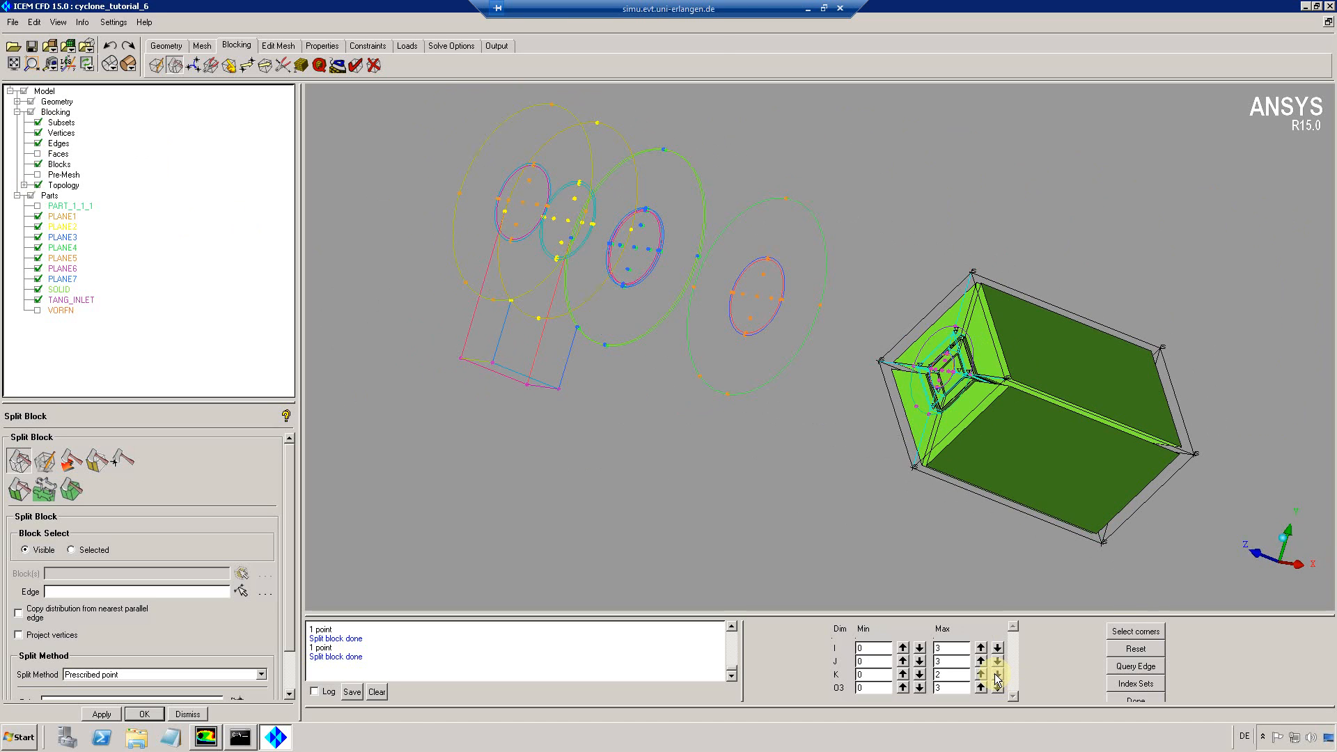
{"action": "left_click", "coordinate": [997, 675]}
{"action": "left_click", "coordinate": [981, 675]}
{"action": "left_click", "coordinate": [980, 675]}
{"action": "left_click", "coordinate": [980, 675]}
{"action": "left_click", "coordinate": [980, 674]}
{"action": "left_click", "coordinate": [981, 675]}
{"action": "left_click", "coordinate": [981, 675]}
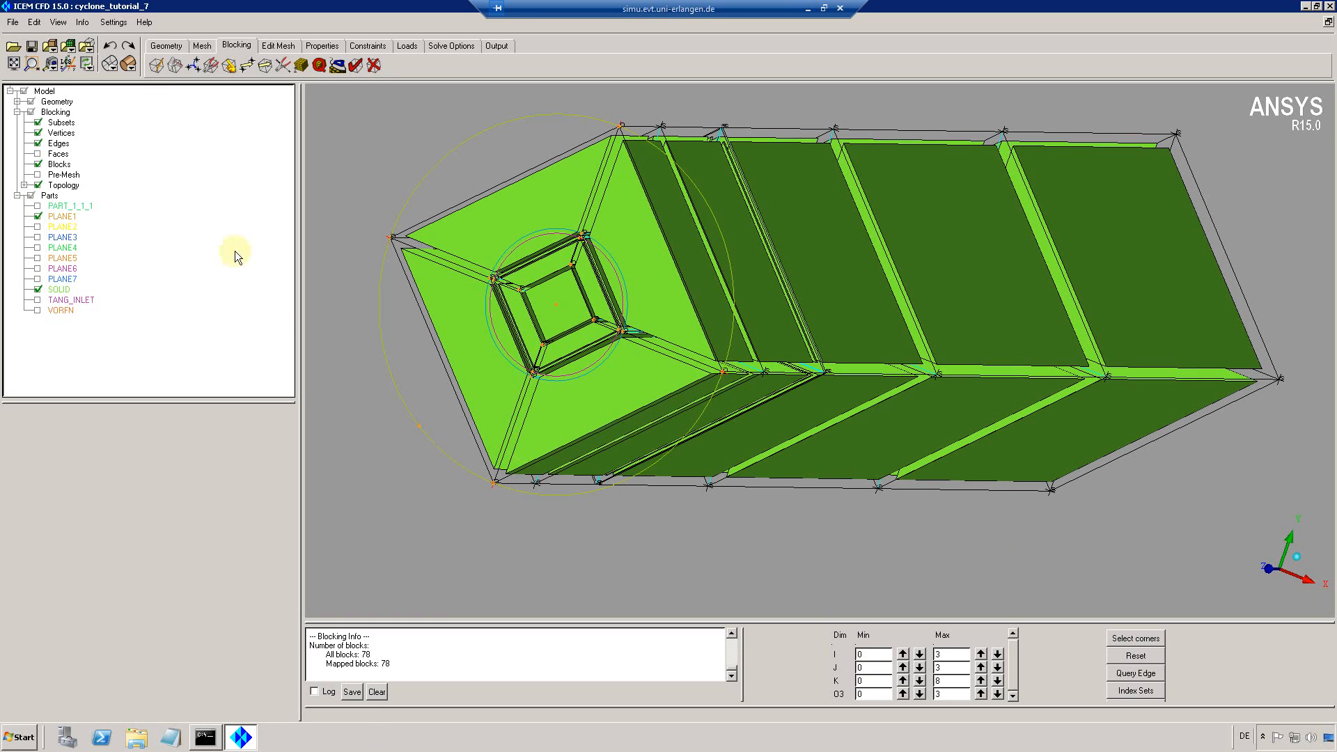
Isolate the blocking's PLANE1 end face by setting the minimum K index to 7
{"action": "left_click", "coordinate": [39, 217]}
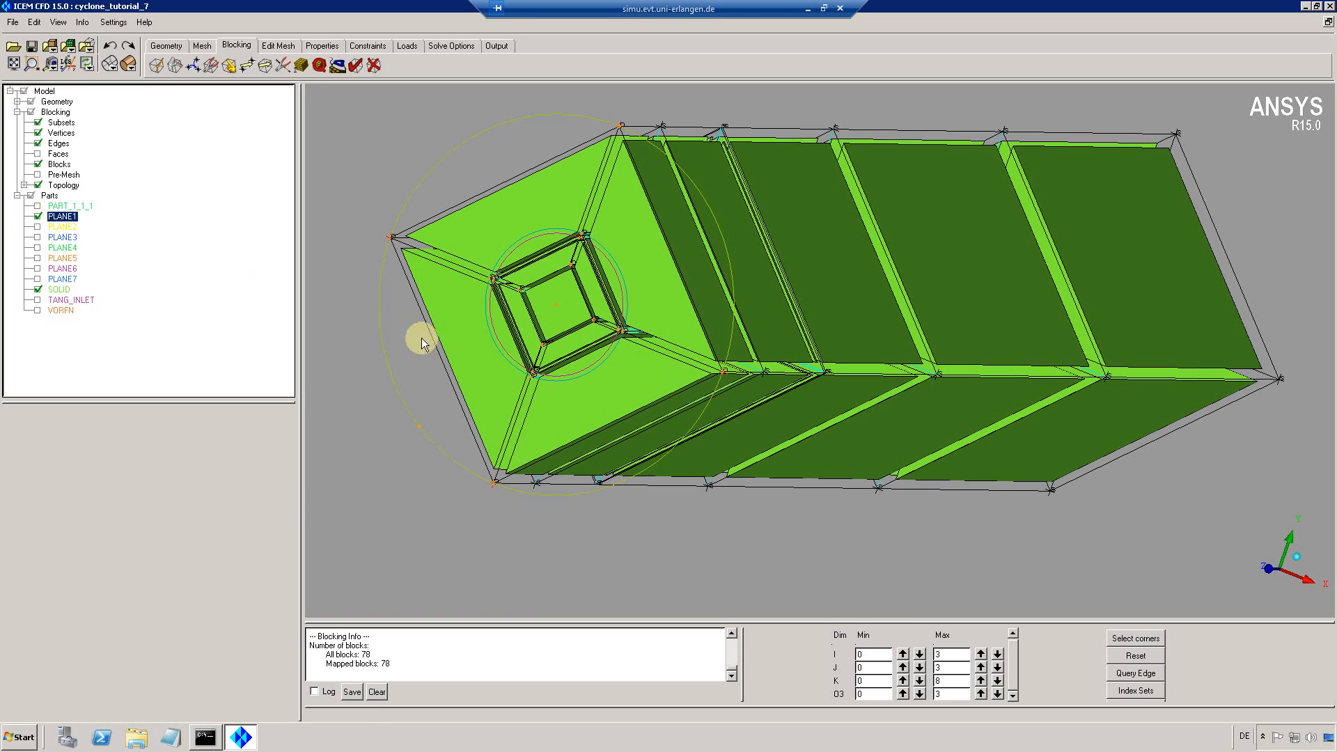
{"action": "left_click", "coordinate": [861, 680]}
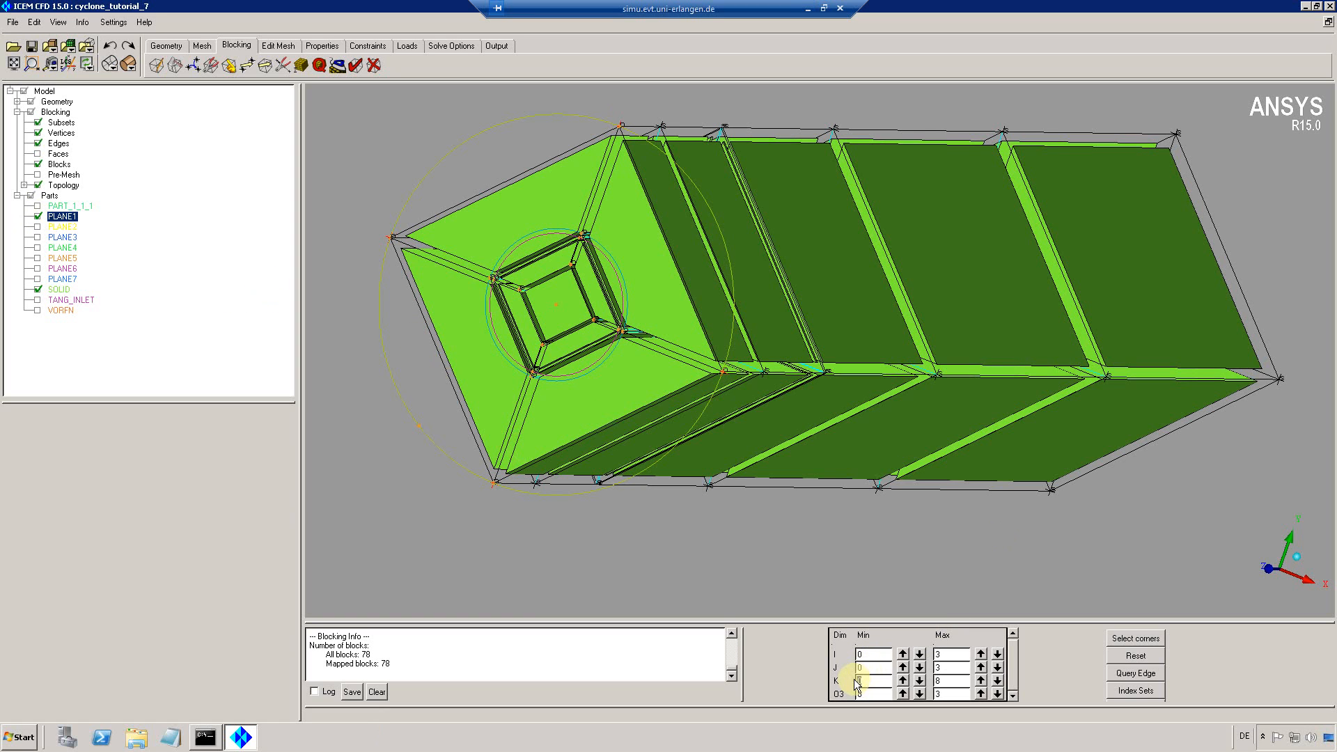
{"action": "key", "text": "Return"}
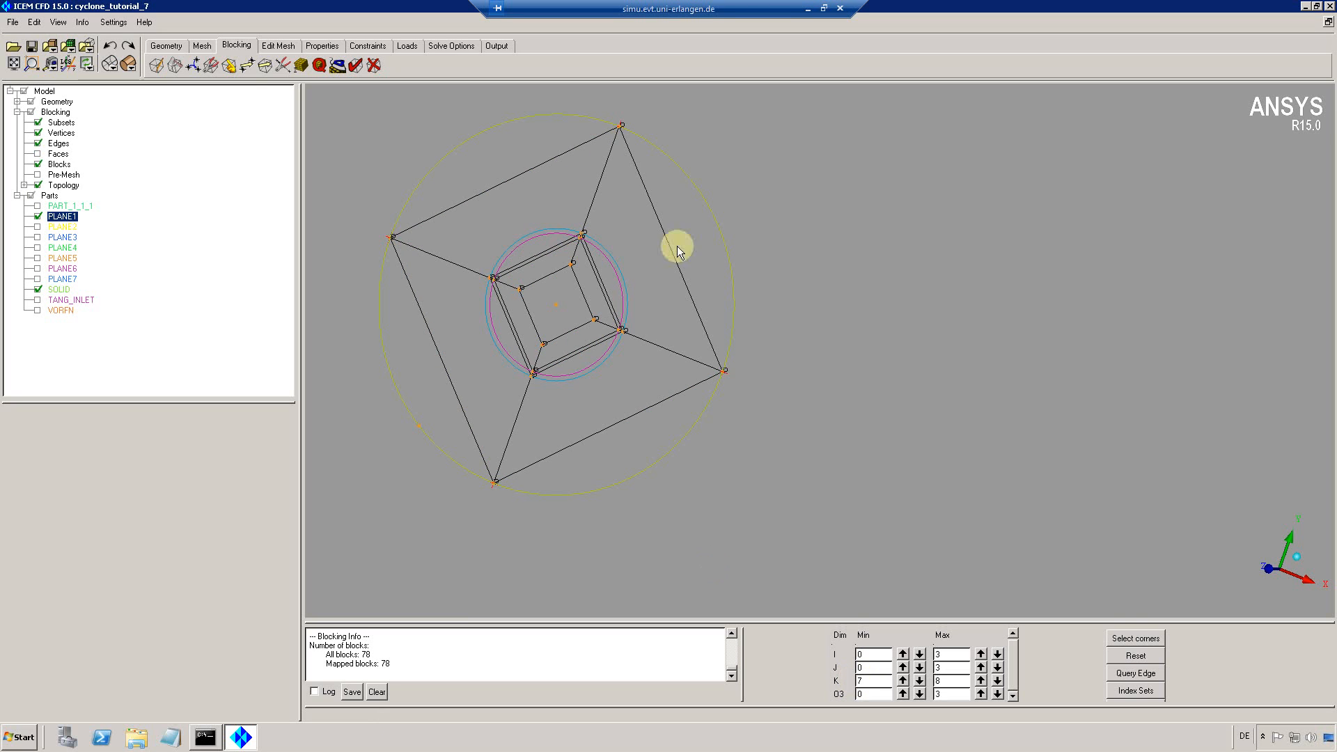
{"action": "left_click_drag", "start_coordinate": [677, 245], "coordinate": [765, 247]}
Associate the four outermost block edges on PLANE1 with the large outer circle curve
{"action": "left_click", "coordinate": [230, 66]}
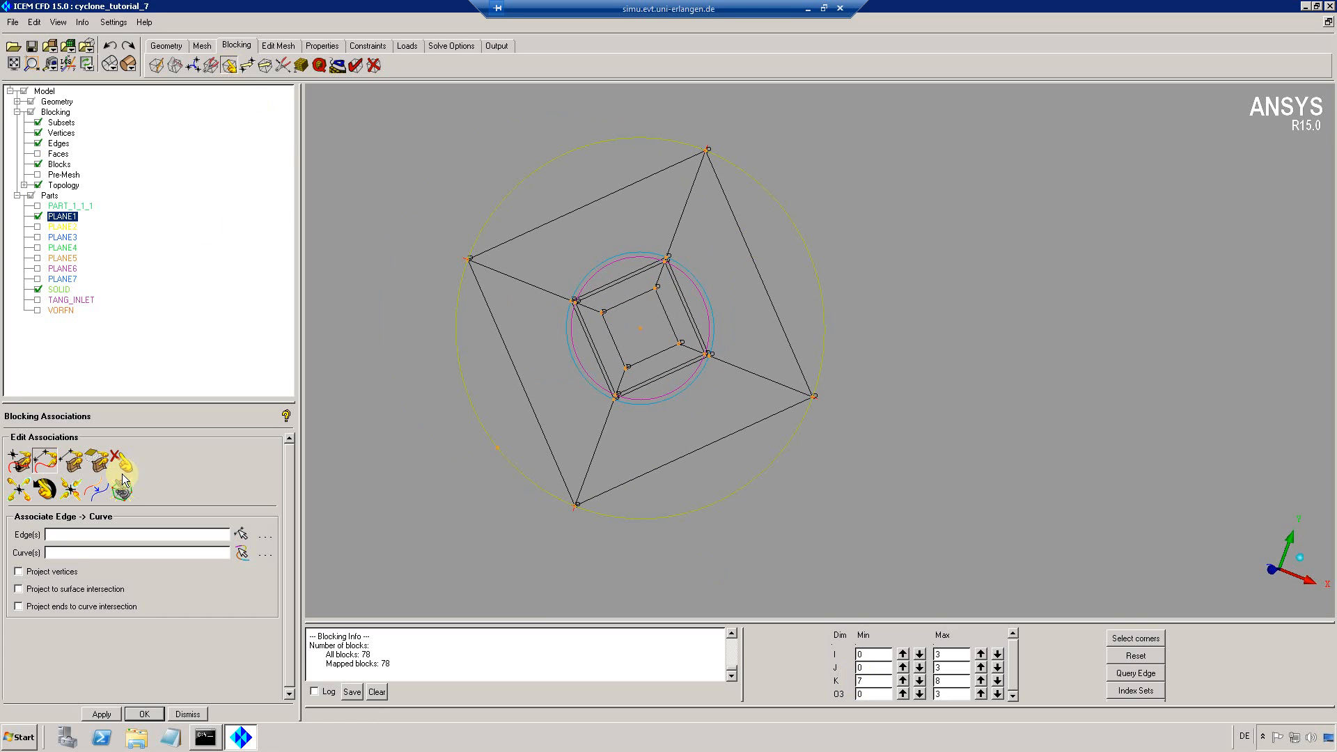
{"action": "left_click", "coordinate": [489, 298]}
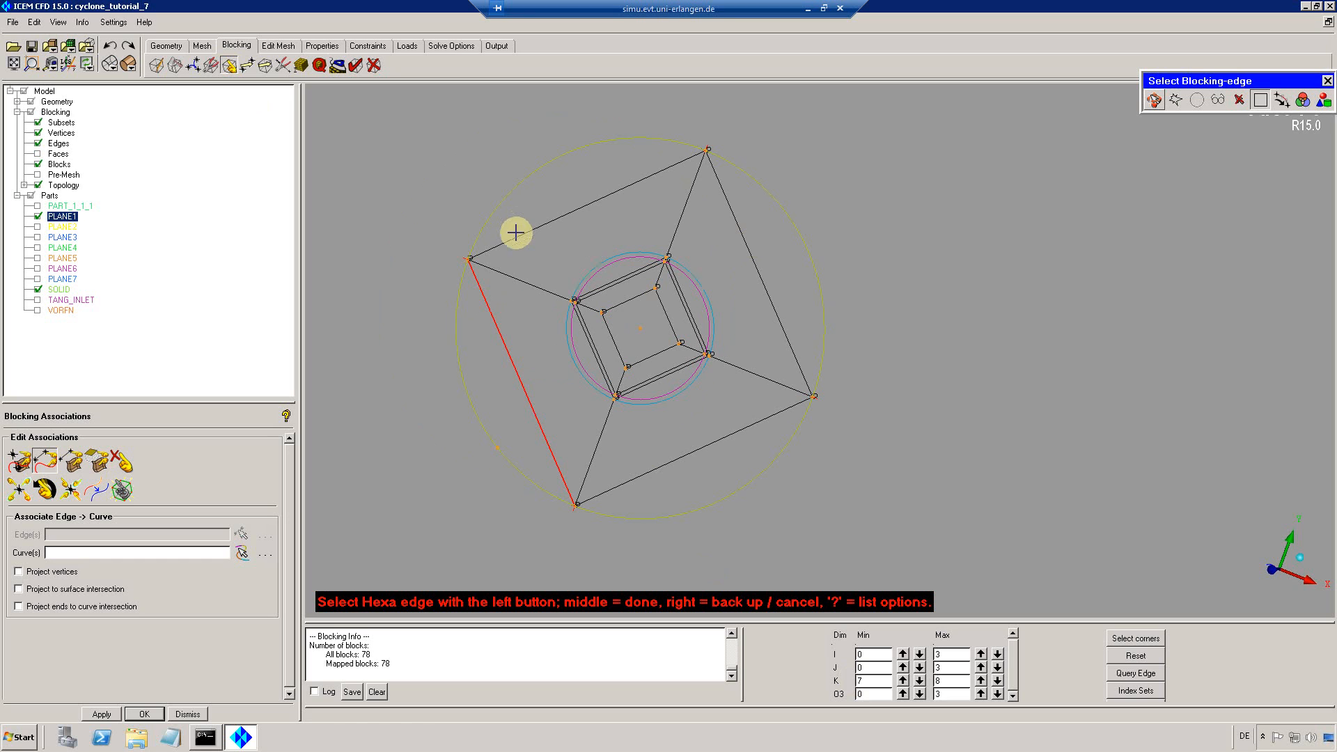
{"action": "left_click", "coordinate": [515, 234]}
{"action": "left_click", "coordinate": [740, 233]}
{"action": "left_click", "coordinate": [706, 448]}
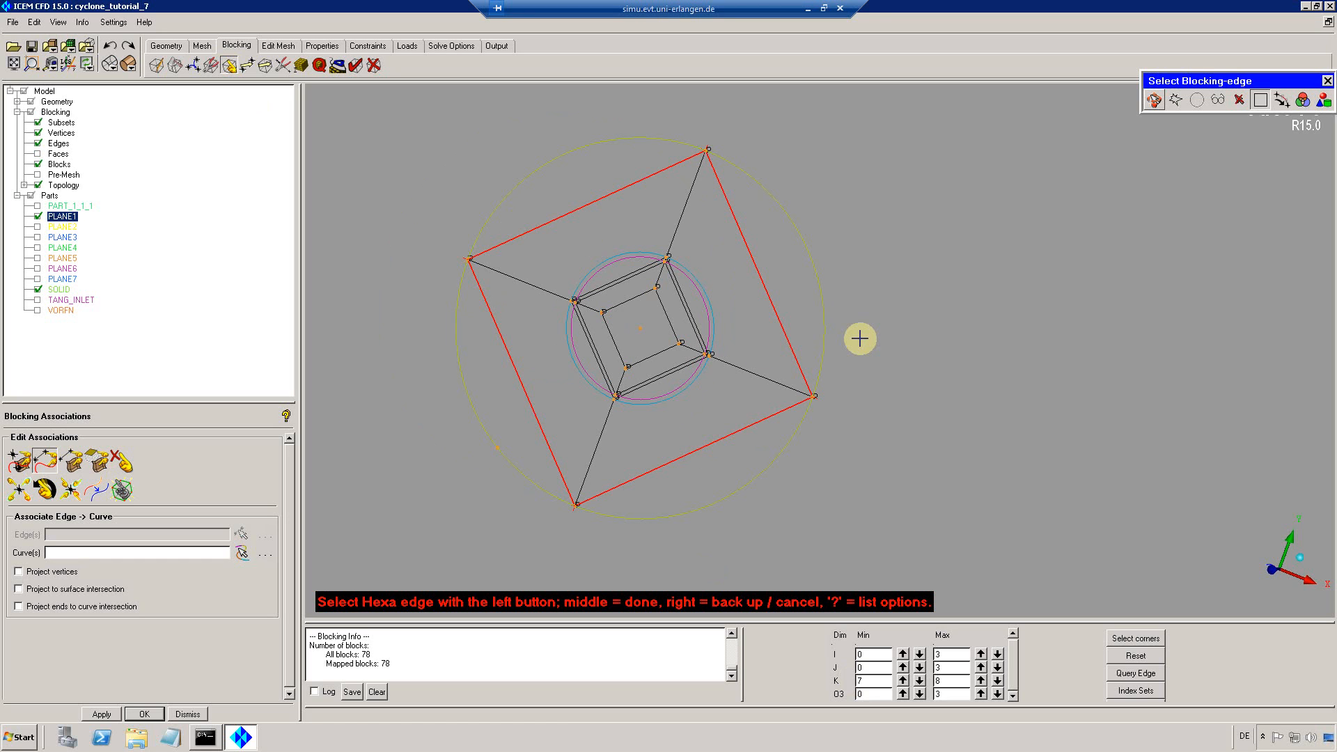
{"action": "middle_click", "coordinate": [830, 320]}
{"action": "left_click", "coordinate": [824, 326]}
{"action": "middle_click", "coordinate": [848, 348]}
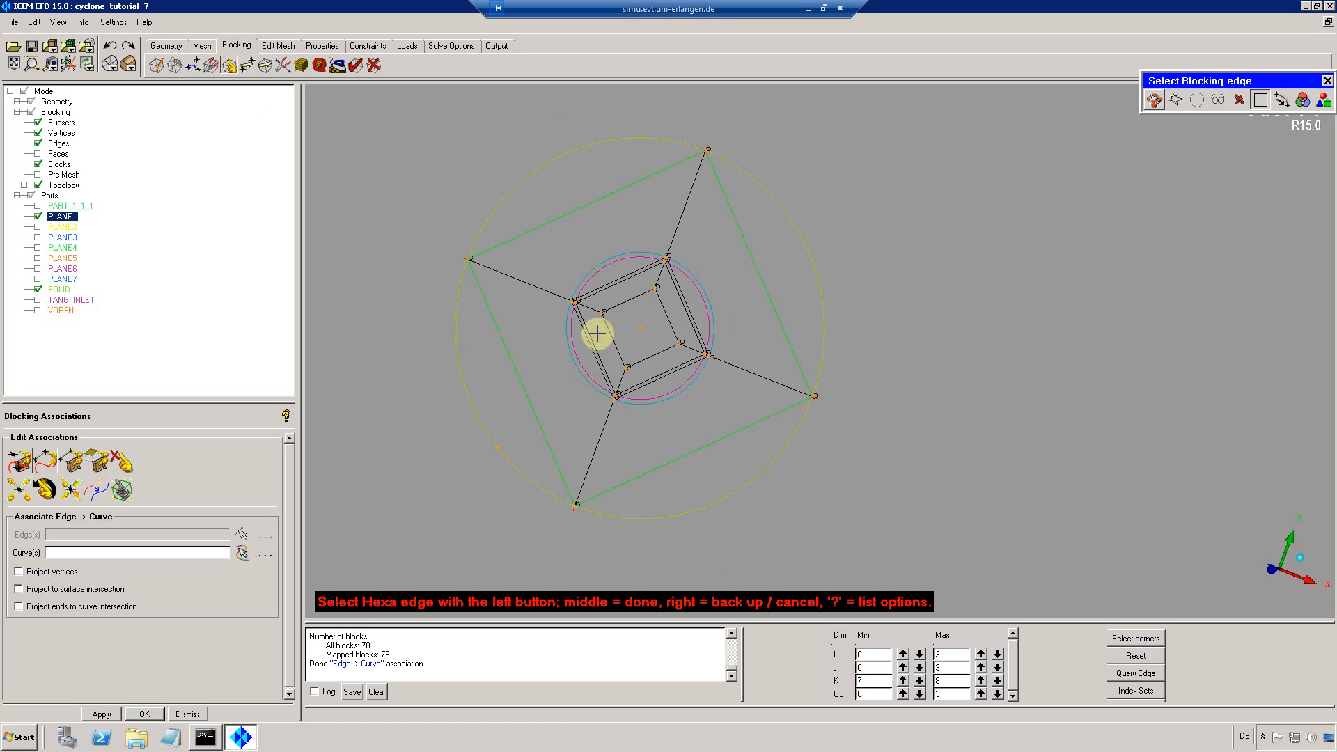
Turn on edge association display and associate the four edges of the second O-grid square on PLANE1 with the light blue circle
{"action": "right_click", "coordinate": [56, 146]}
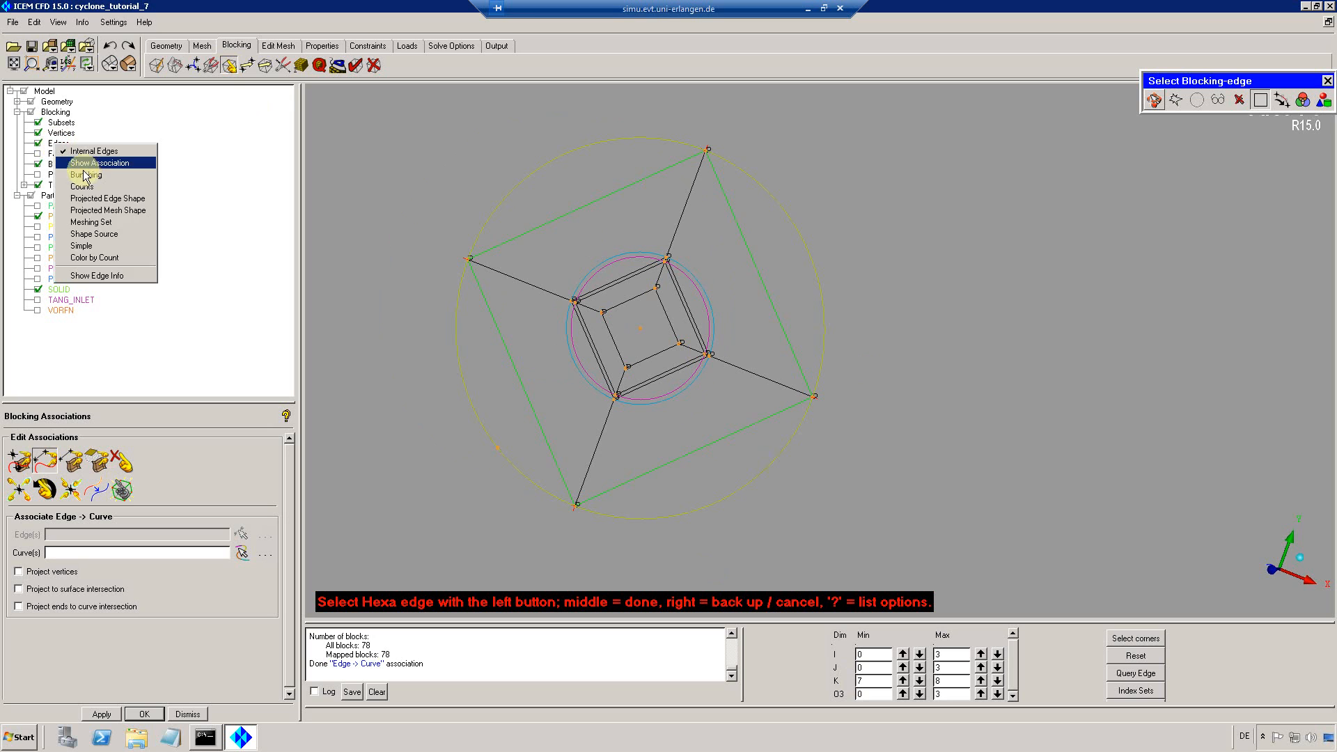
{"action": "left_click", "coordinate": [90, 164]}
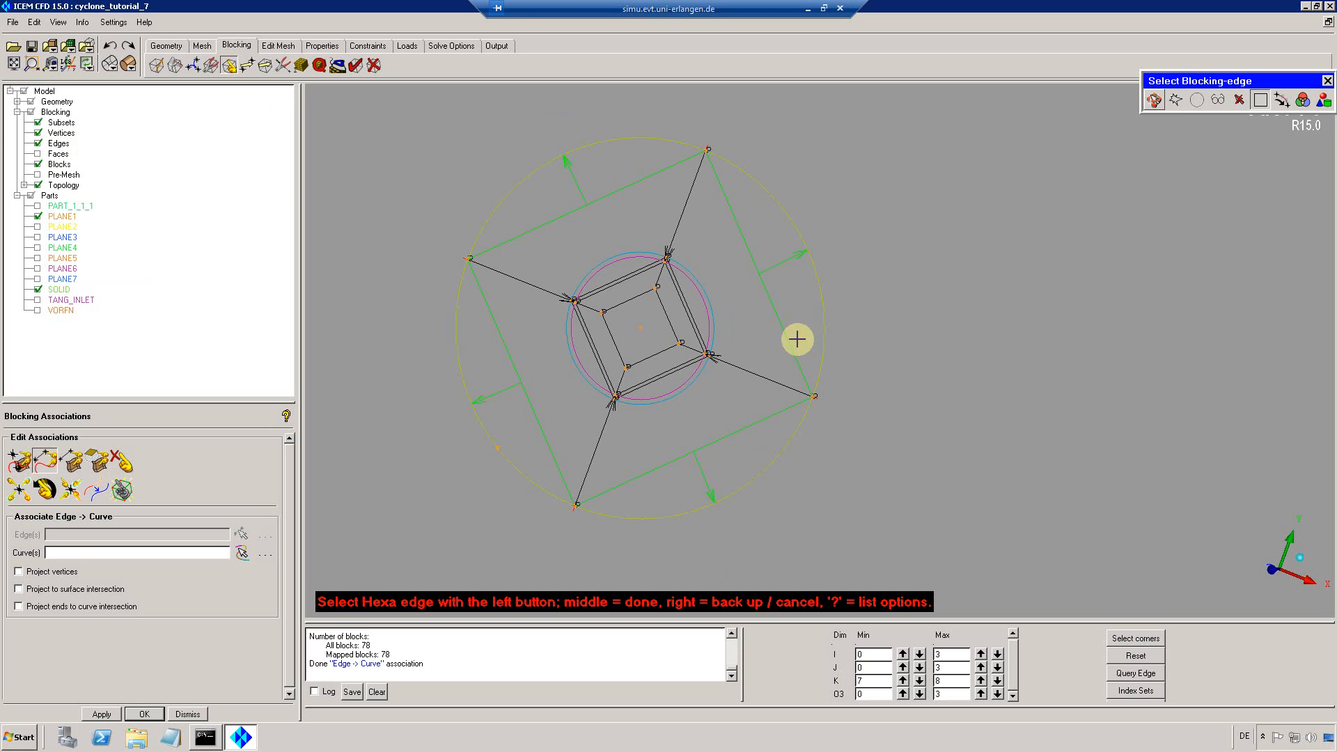
{"action": "left_click", "coordinate": [681, 369]}
{"action": "left_click", "coordinate": [693, 312]}
{"action": "left_click", "coordinate": [641, 269]}
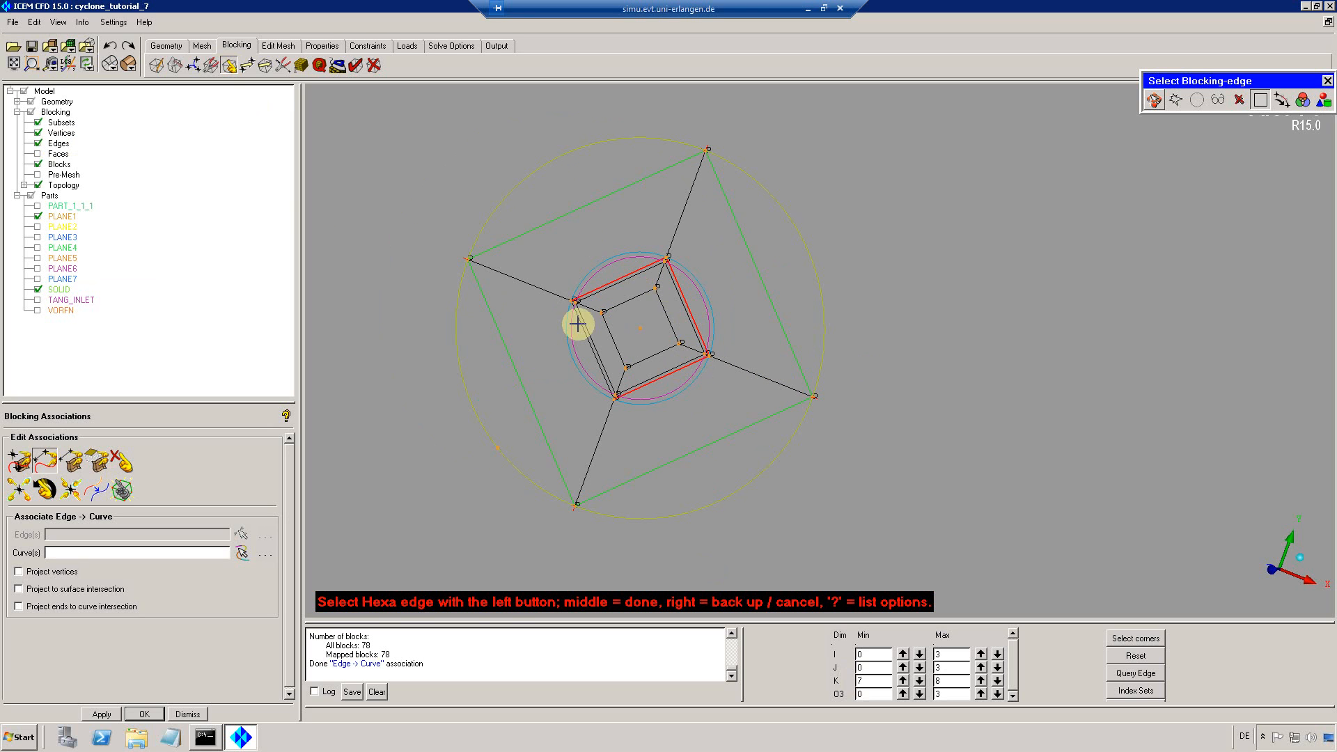
{"action": "left_click", "coordinate": [578, 329]}
{"action": "middle_click", "coordinate": [557, 342]}
{"action": "left_click", "coordinate": [567, 338]}
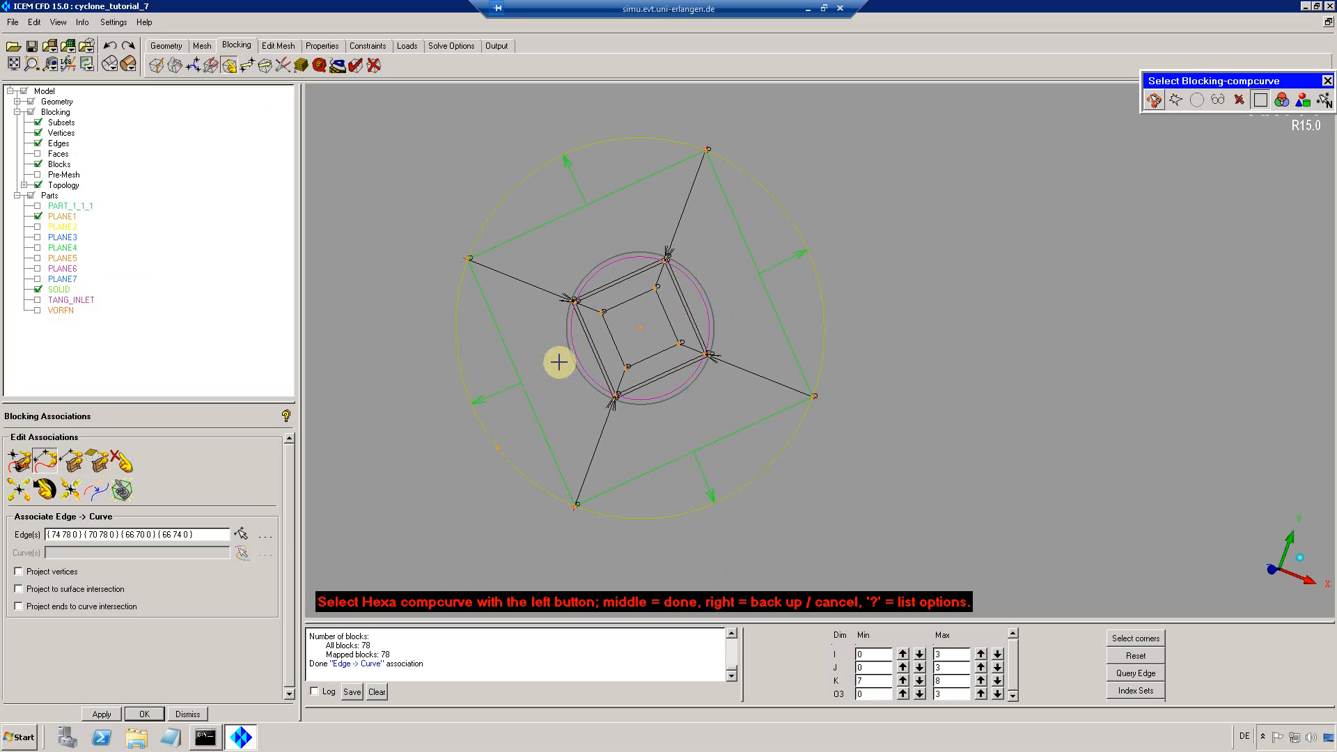
{"action": "middle_click", "coordinate": [589, 329]}
Associate the four edges of the adjacent inner O-grid square on PLANE1 with the magenta circle
{"action": "left_click", "coordinate": [591, 319]}
{"action": "left_click", "coordinate": [596, 299]}
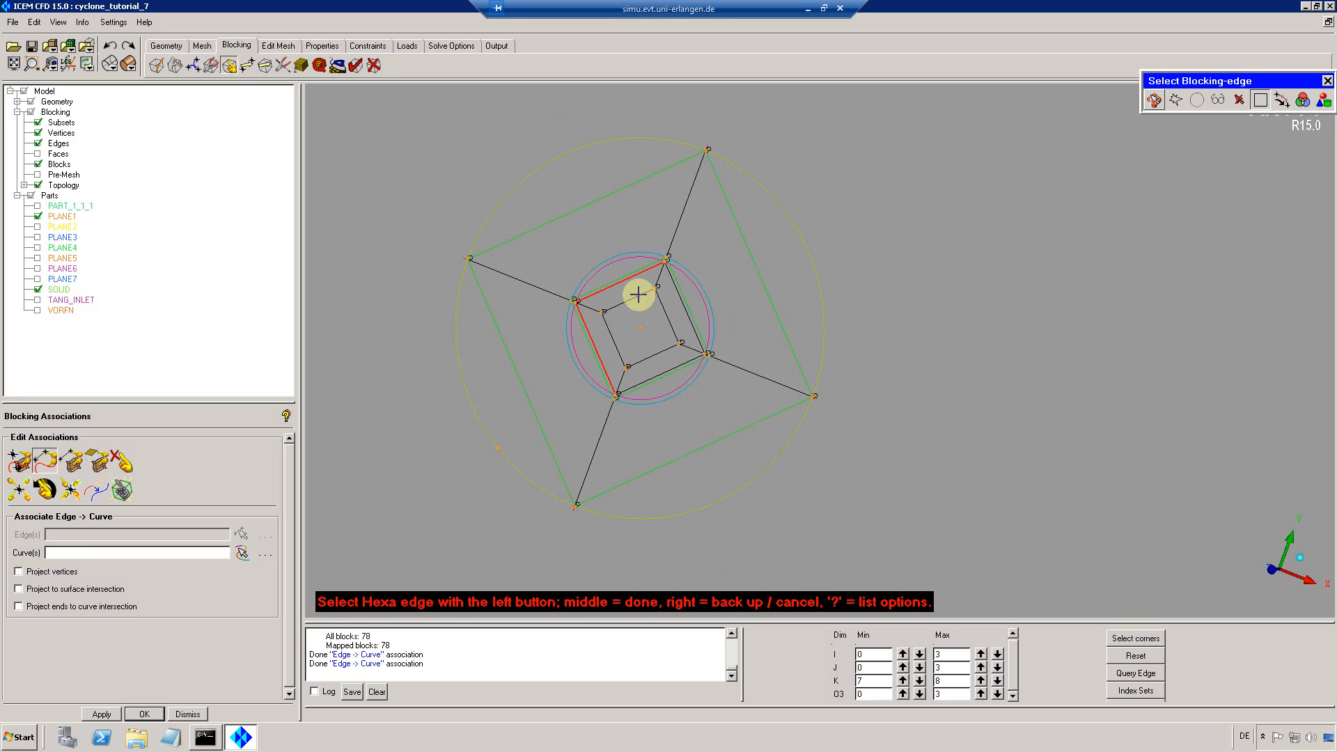
{"action": "left_click", "coordinate": [674, 295]}
{"action": "middle_click", "coordinate": [658, 366]}
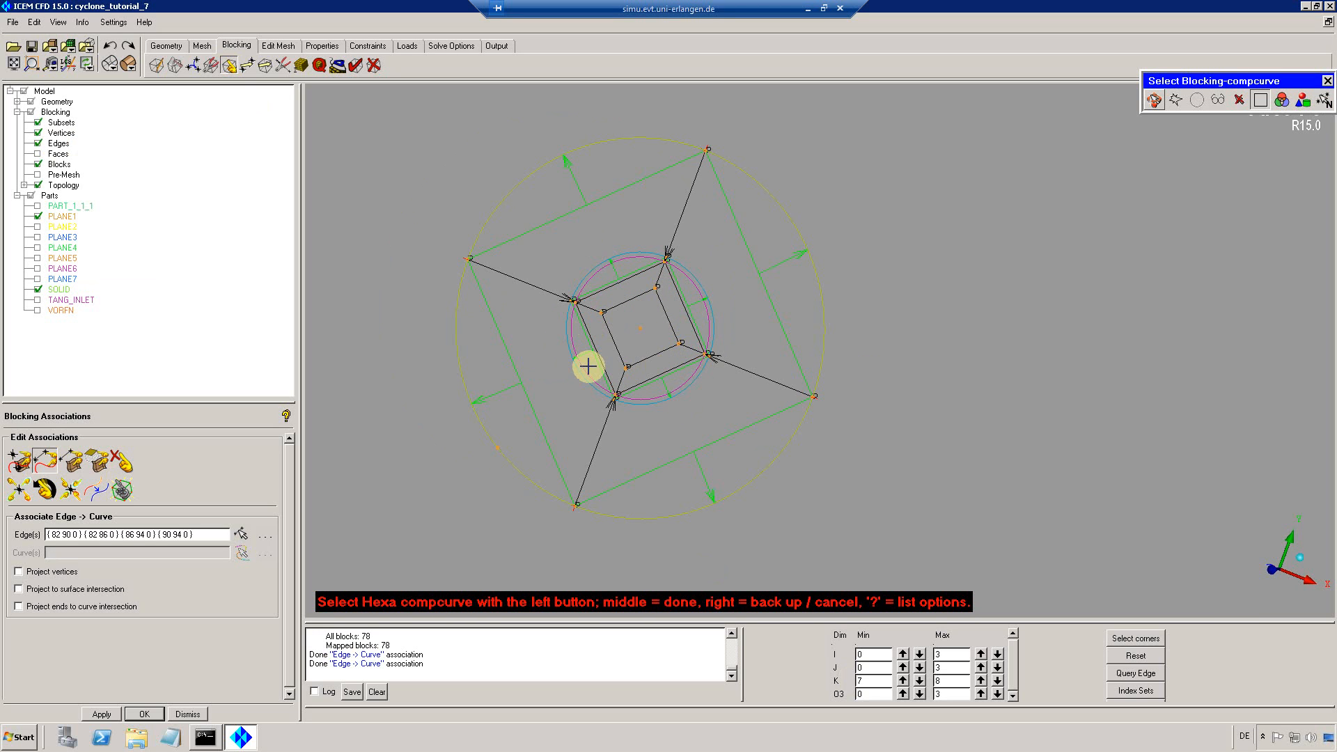
{"action": "left_click", "coordinate": [588, 367]}
{"action": "middle_click", "coordinate": [669, 383]}
{"action": "middle_click", "coordinate": [694, 391]}
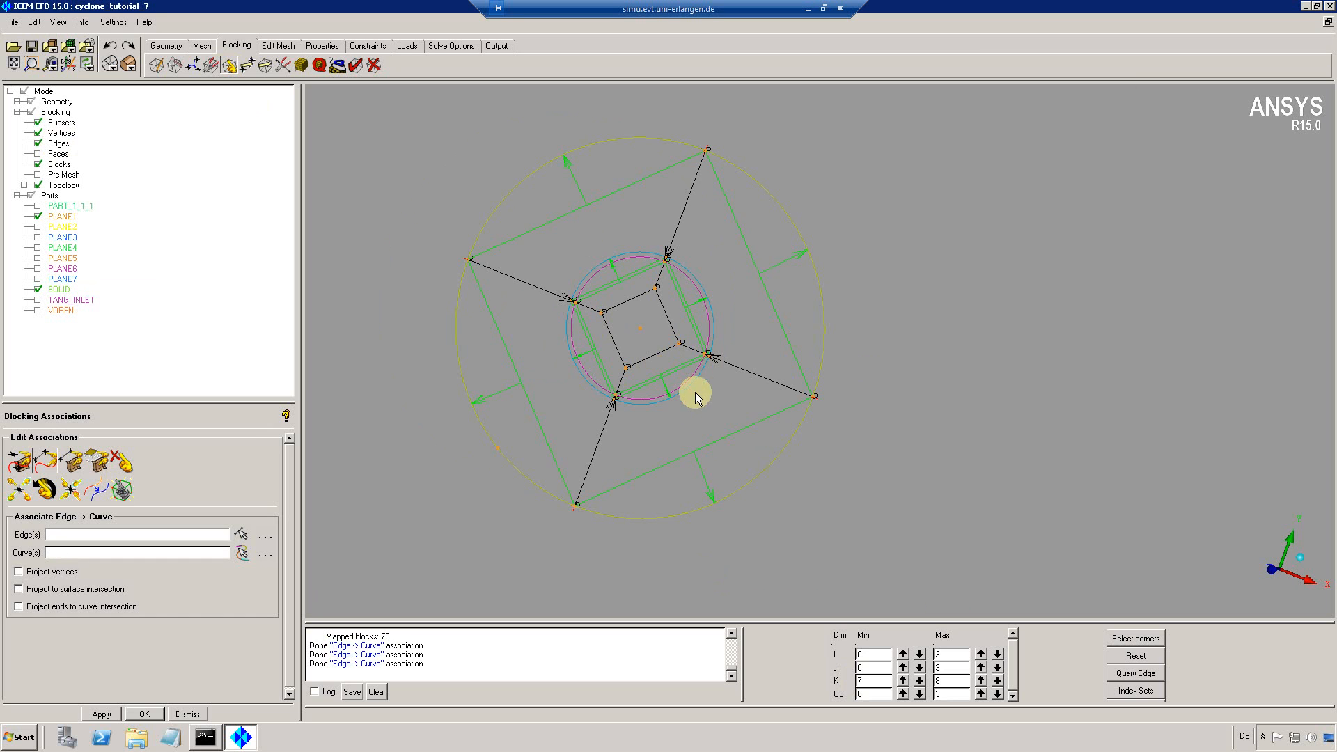
Hide the blocks, show PLANE2 in place of PLANE1, and limit the blocking display to K index 6
{"action": "left_click_drag", "start_coordinate": [913, 396], "coordinate": [795, 395]}
{"action": "middle_click_drag", "start_coordinate": [795, 395], "coordinate": [960, 374]}
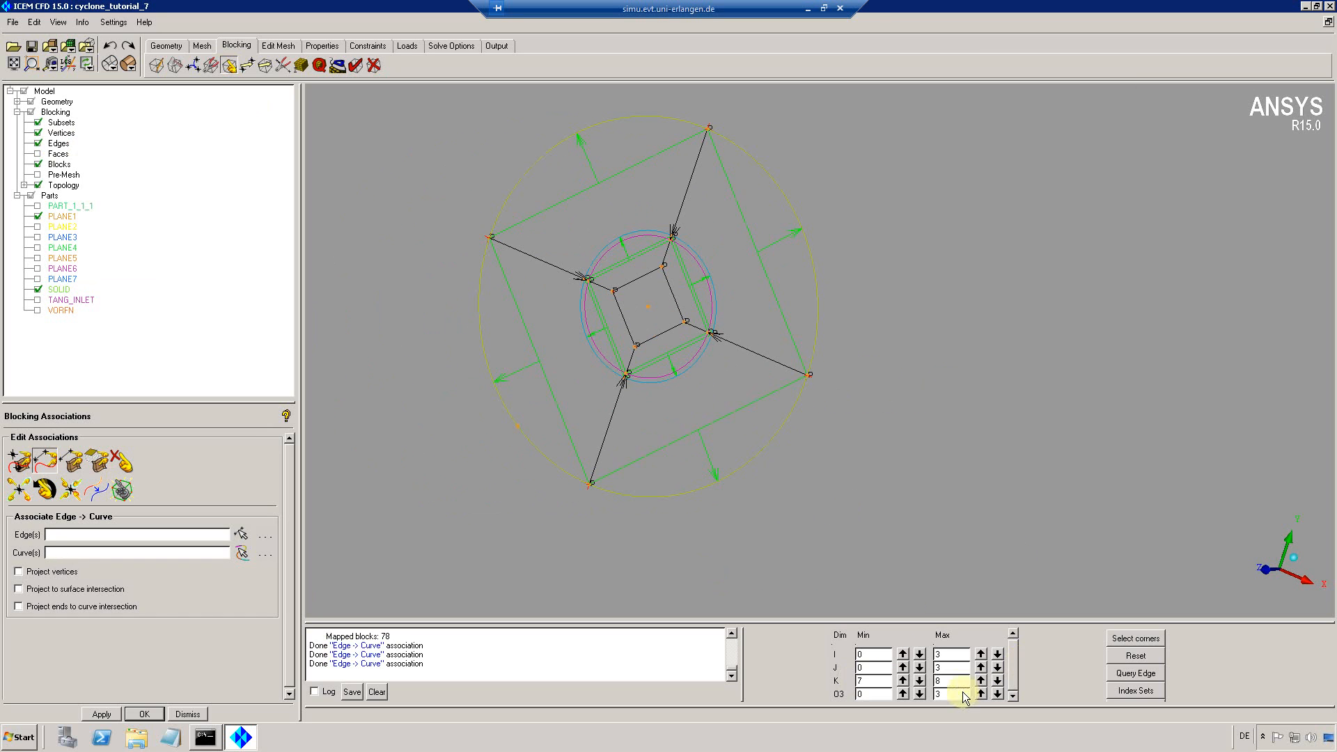
{"action": "left_click", "coordinate": [920, 681]}
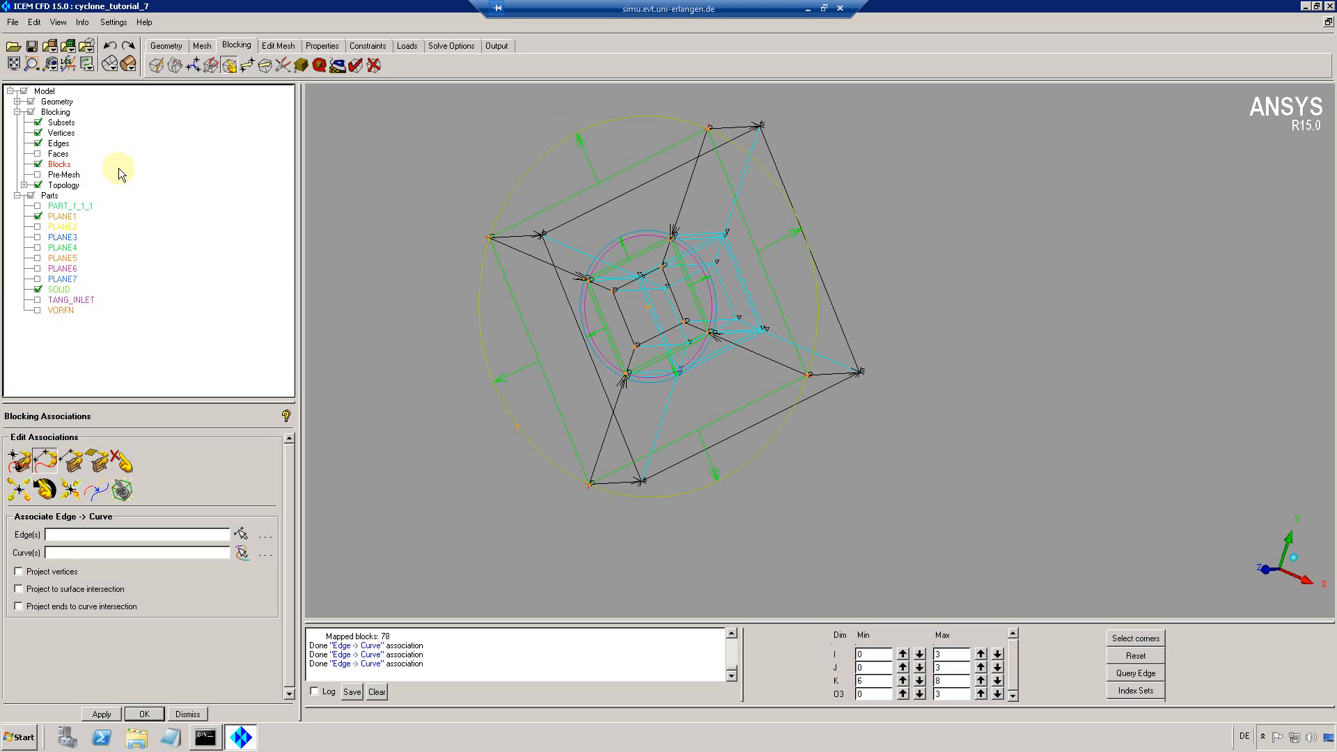
{"action": "left_click", "coordinate": [37, 163]}
{"action": "left_click", "coordinate": [38, 217]}
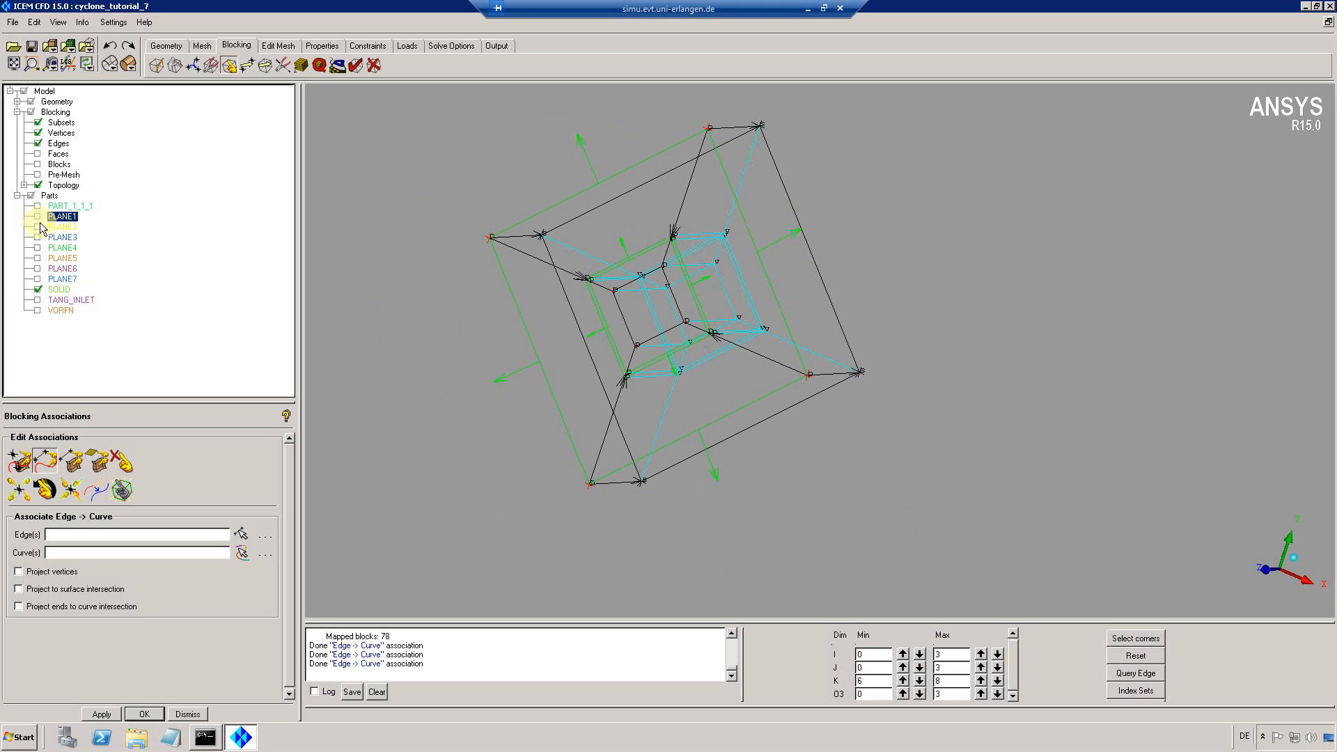
{"action": "middle_click_drag", "start_coordinate": [782, 232], "coordinate": [822, 278]}
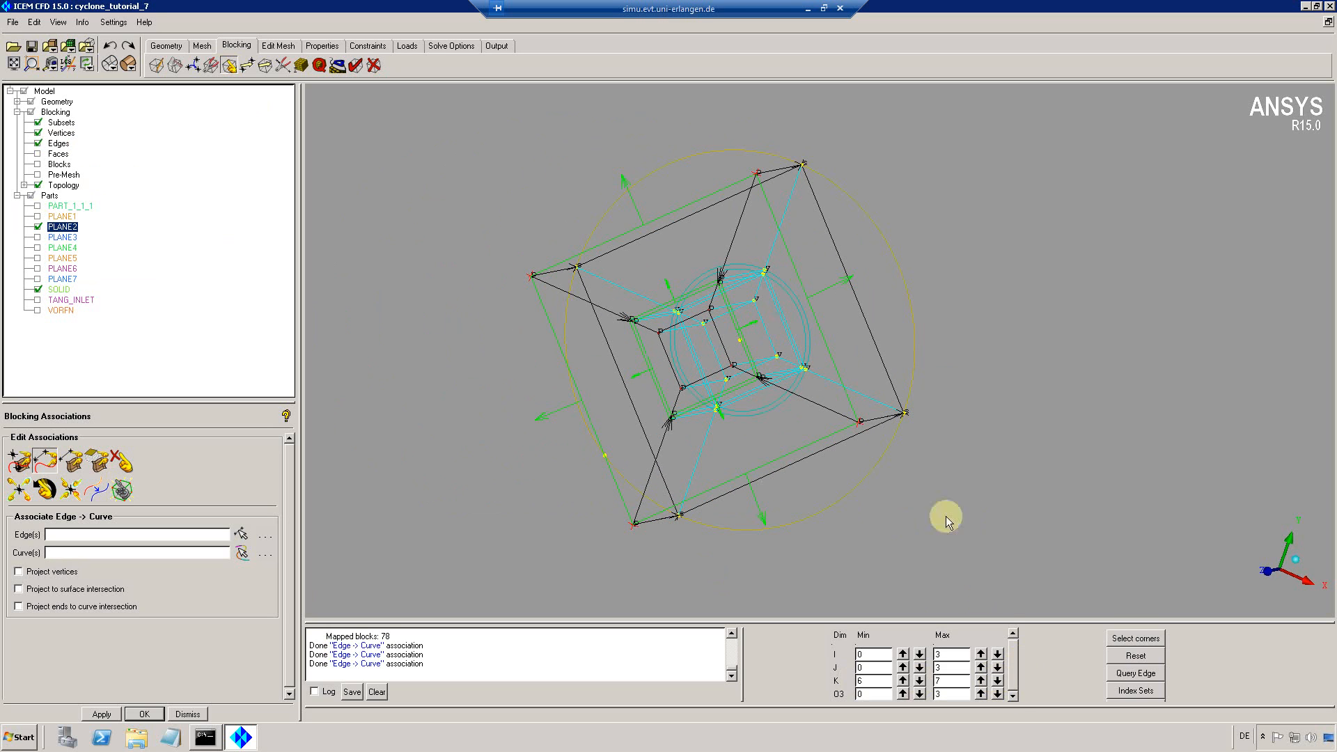
{"action": "left_click", "coordinate": [998, 682]}
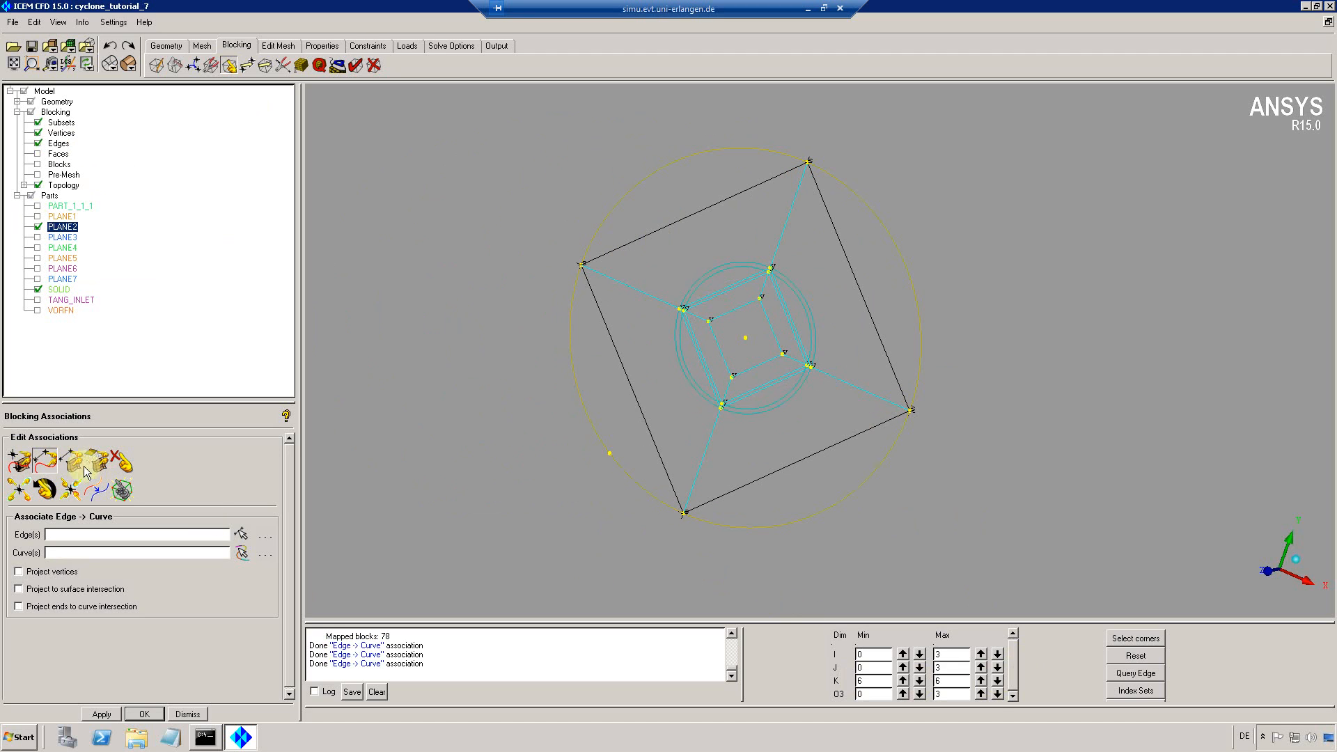
Limit the display to O3 index 2 and associate the visible square's four edges with the smaller cyan circle on PLANE2
{"action": "left_click", "coordinate": [858, 695]}
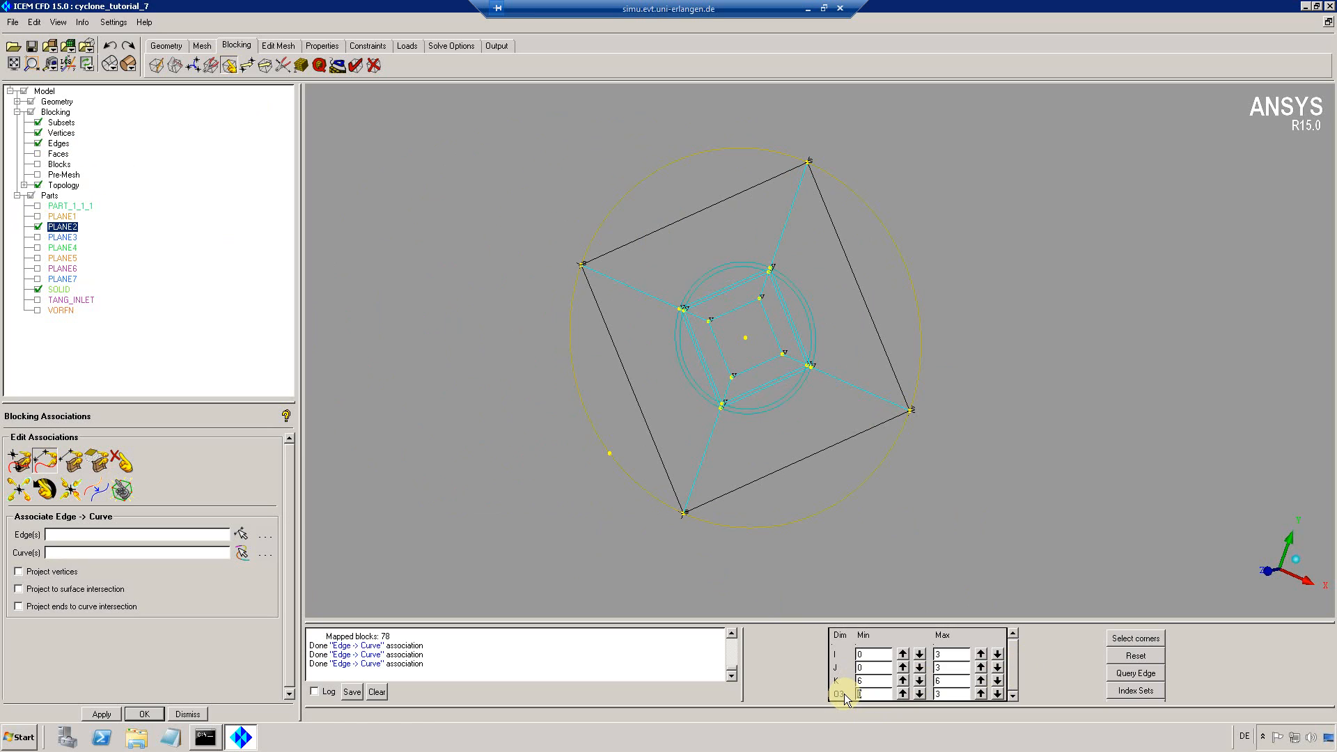
{"action": "type", "text": "2"}
{"action": "key", "text": "Return"}
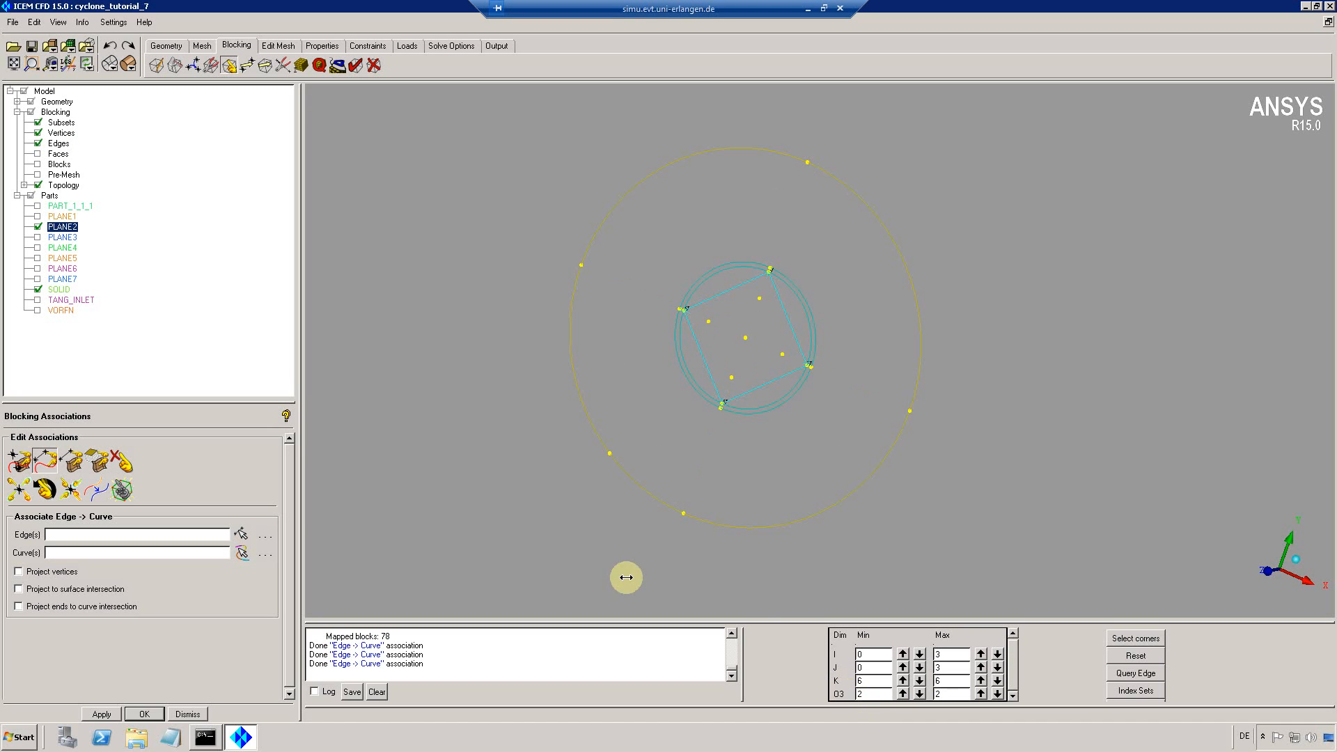
{"action": "left_click", "coordinate": [43, 458]}
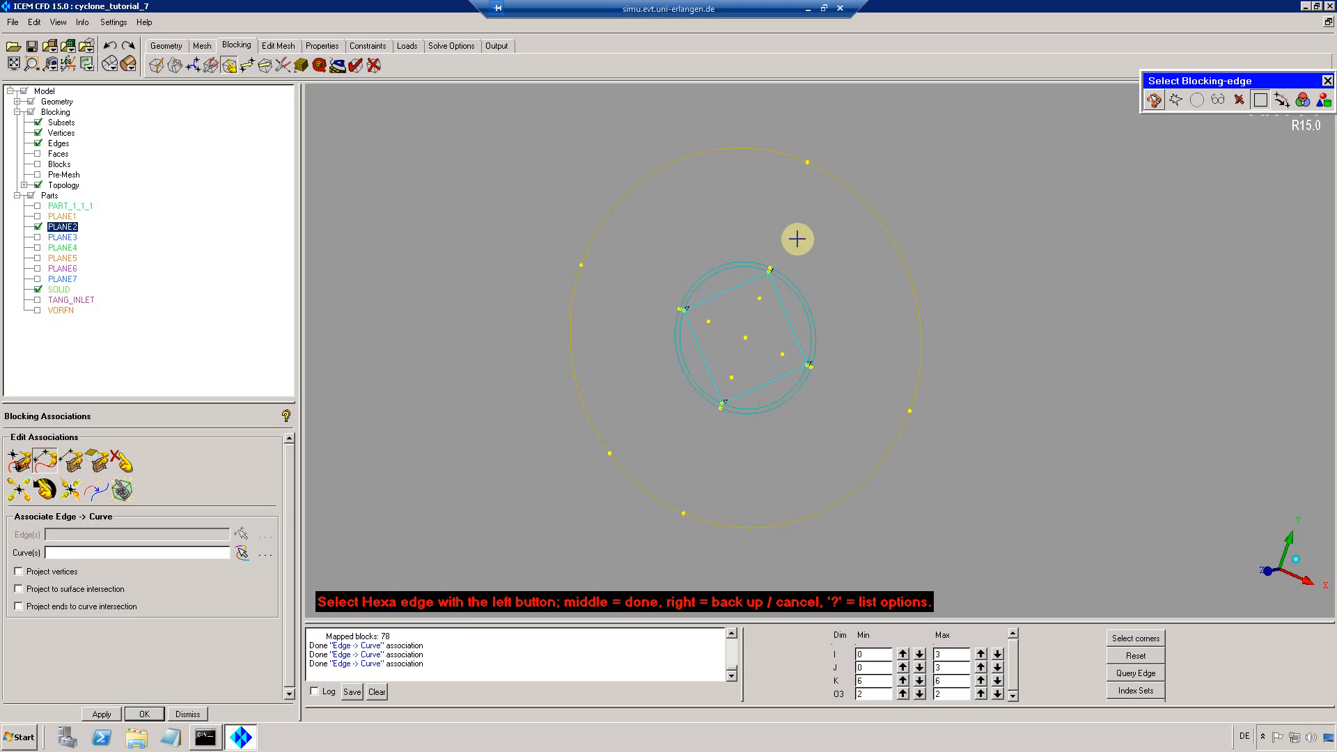
{"action": "key", "text": "v"}
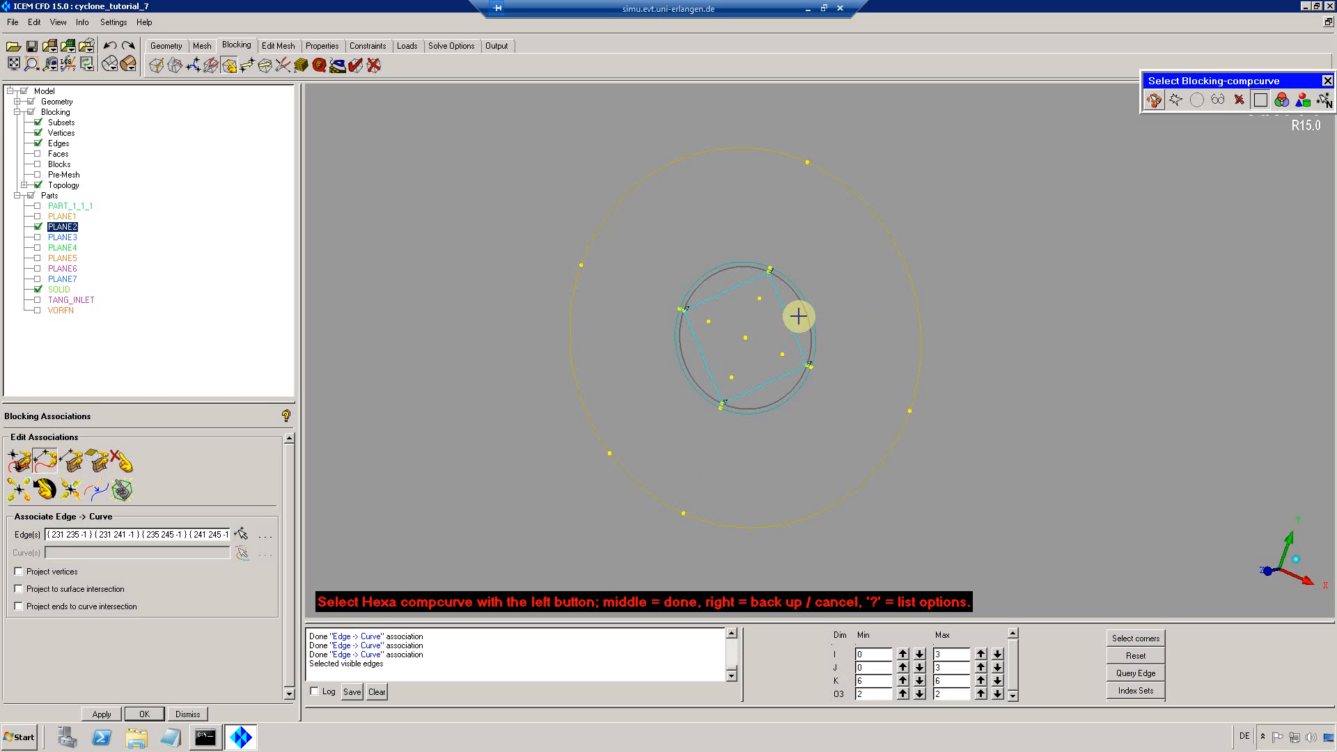
{"action": "left_click", "coordinate": [798, 317]}
{"action": "middle_click", "coordinate": [798, 317]}
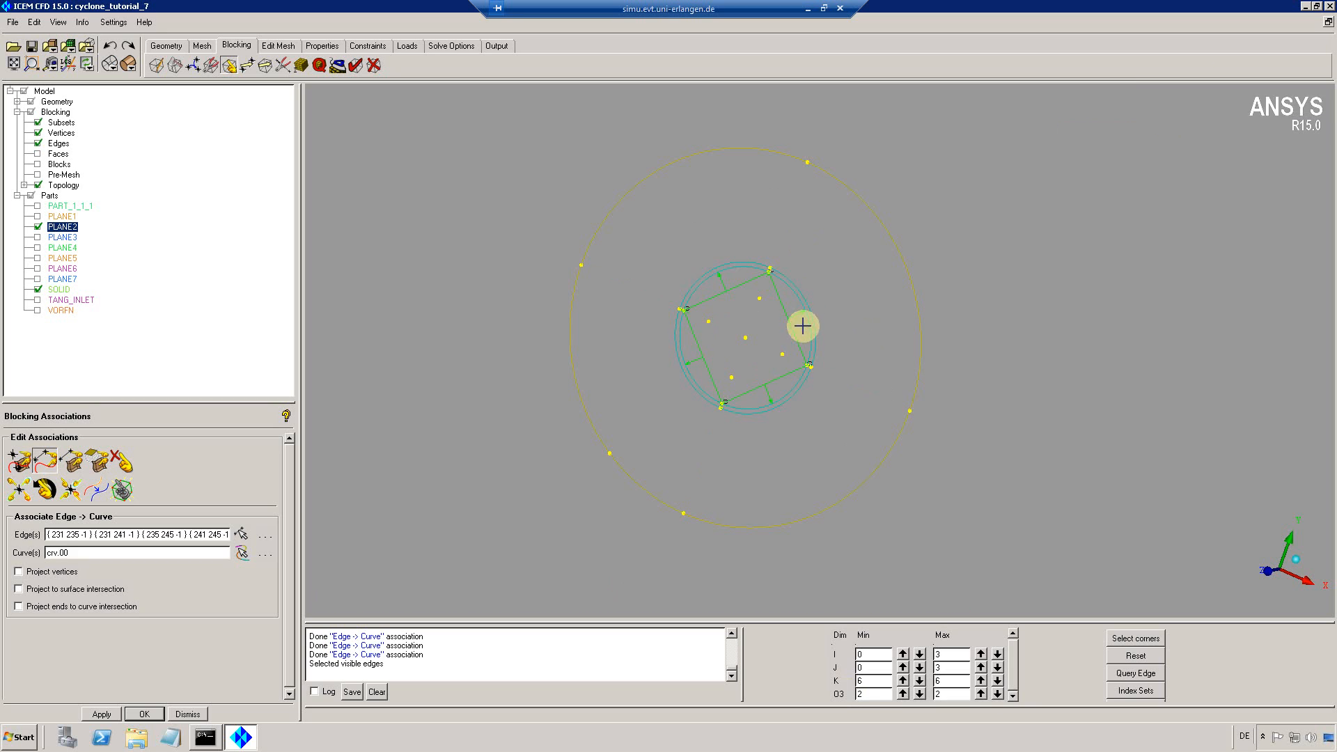
Isolate O3 index 1 and associate its four edges with the larger of PLANE2's two cyan circles
{"action": "left_click", "coordinate": [998, 695]}
{"action": "key", "text": "v"}
{"action": "left_click", "coordinate": [792, 277]}
{"action": "middle_click", "coordinate": [839, 323]}
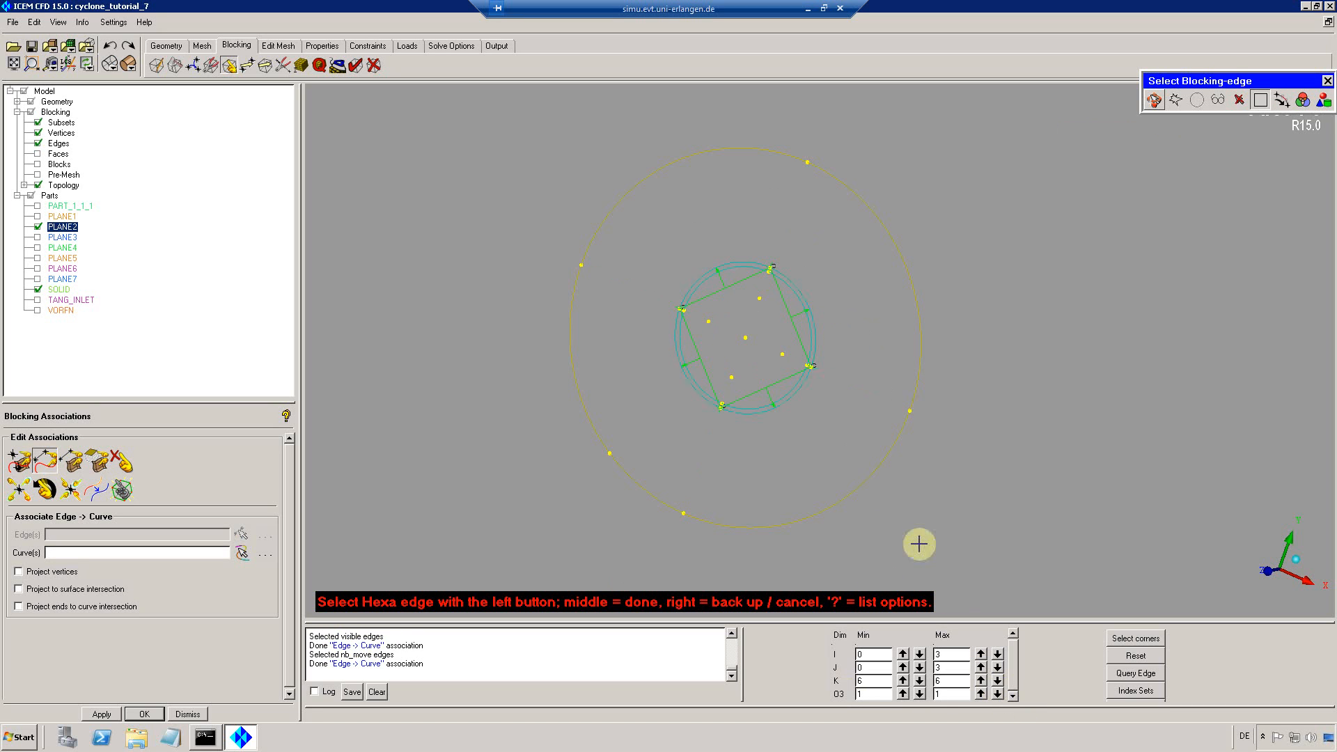
Isolate O3 index 0 and associate the four outermost edges on PLANE2 with the large outer circle
{"action": "left_click", "coordinate": [998, 695]}
{"action": "key", "text": "v"}
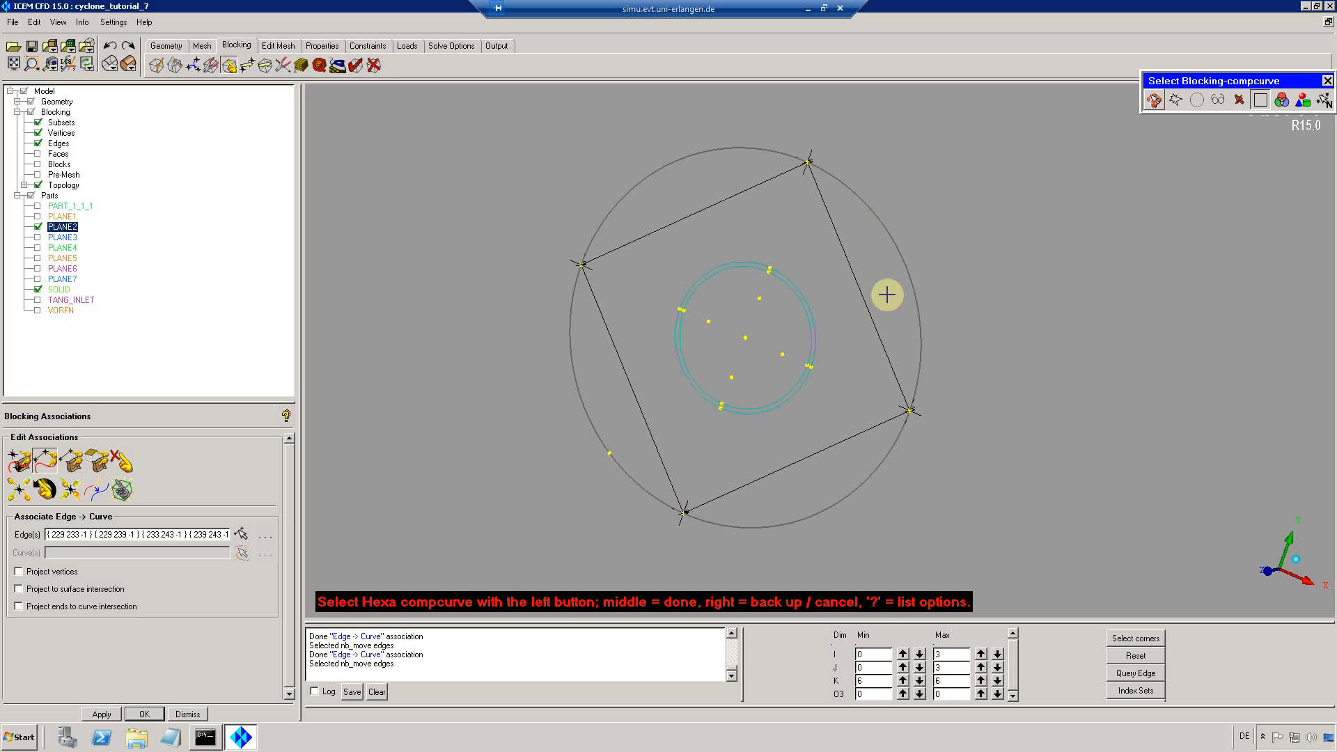
{"action": "left_click", "coordinate": [913, 328]}
{"action": "middle_click", "coordinate": [982, 457]}
{"action": "middle_click", "coordinate": [982, 424]}
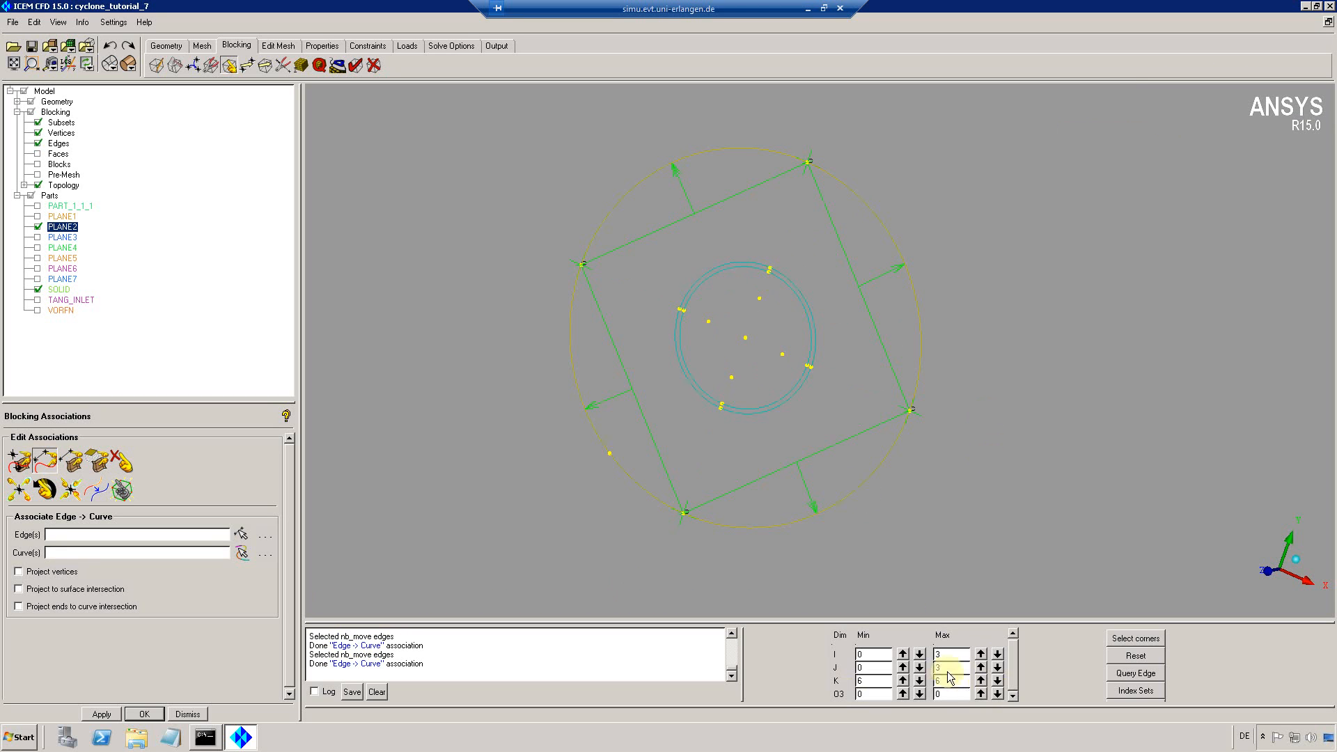
Show PLANE3 in place of PLANE2 and limit the blocking display to K index 5
{"action": "left_click_drag", "start_coordinate": [828, 453], "coordinate": [752, 430]}
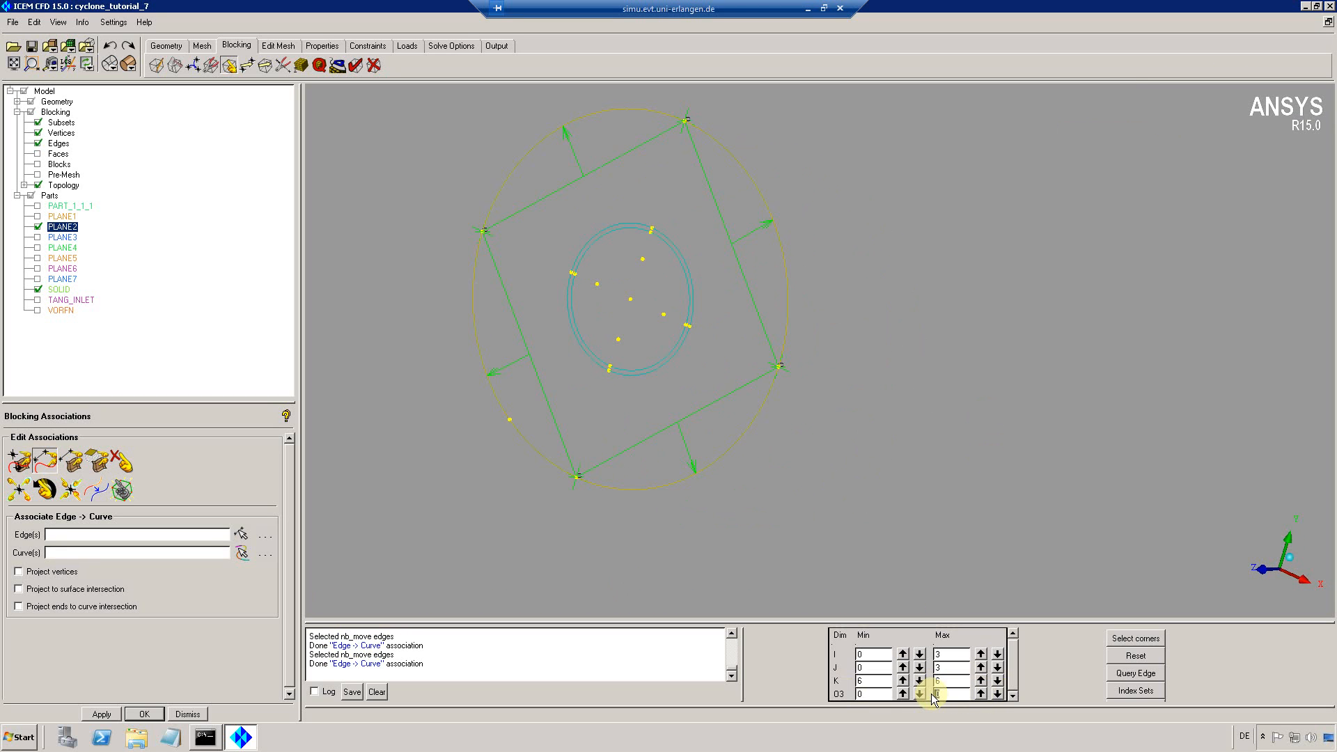
{"action": "left_click", "coordinate": [37, 226]}
{"action": "left_click", "coordinate": [37, 237]}
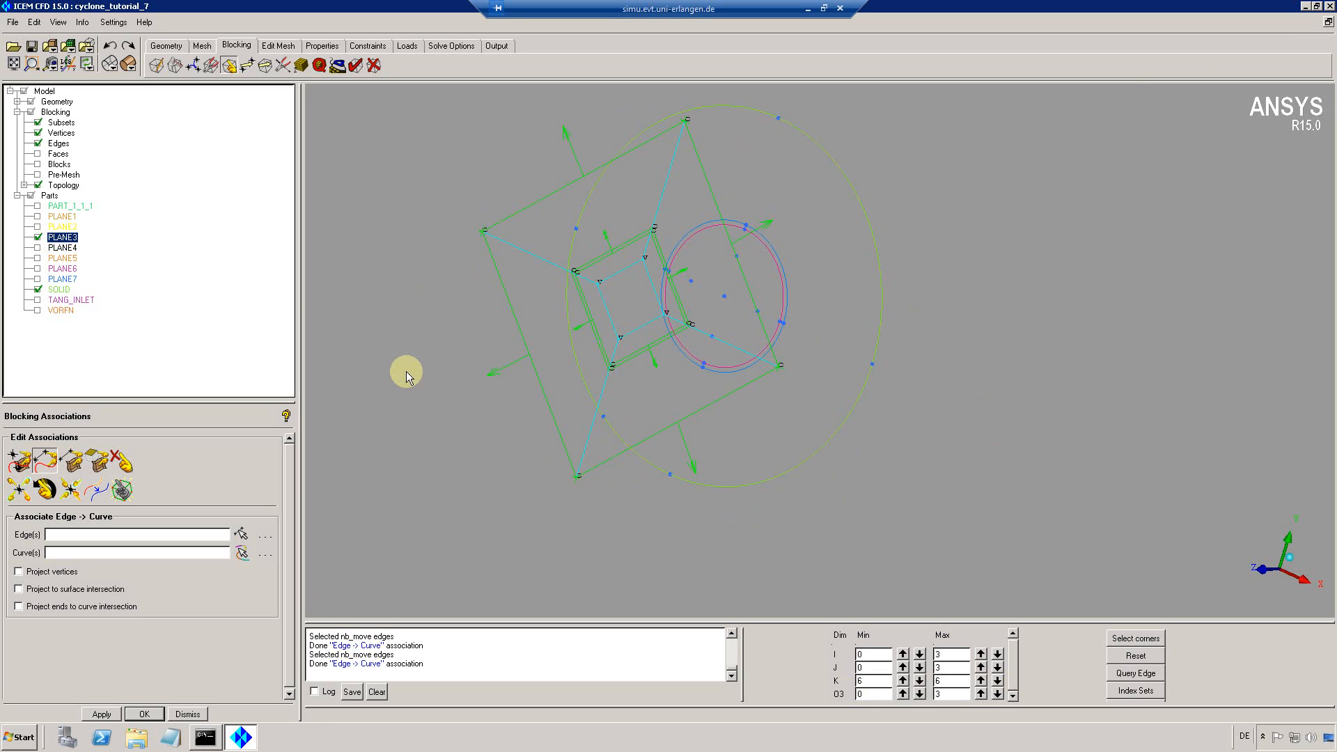
{"action": "left_click_drag", "start_coordinate": [792, 347], "coordinate": [877, 348]}
{"action": "left_click", "coordinate": [997, 686]}
Associate PLANE3's O3 index 2 edges with the magenta circle and its O3 index 1 edges with the blue circle
{"action": "left_click", "coordinate": [864, 694]}
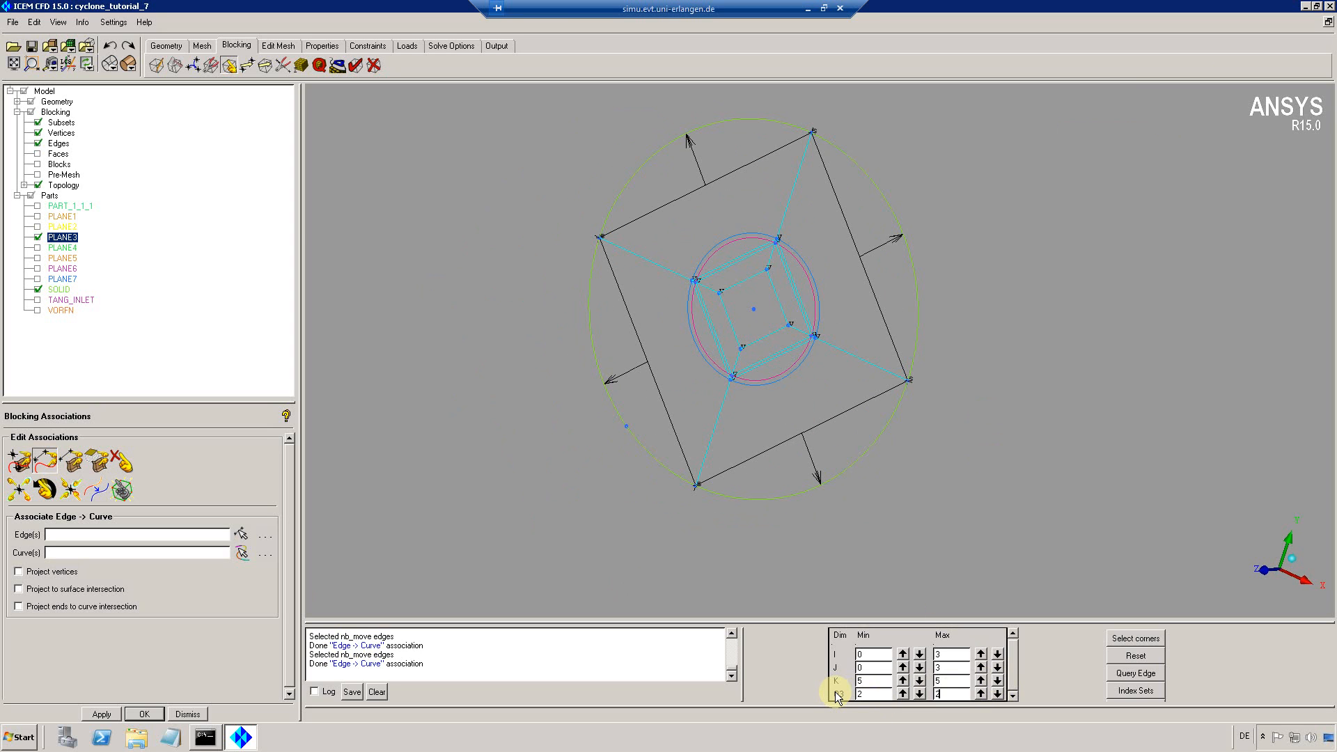
{"action": "key", "text": "Return"}
{"action": "left_click", "coordinate": [45, 460]}
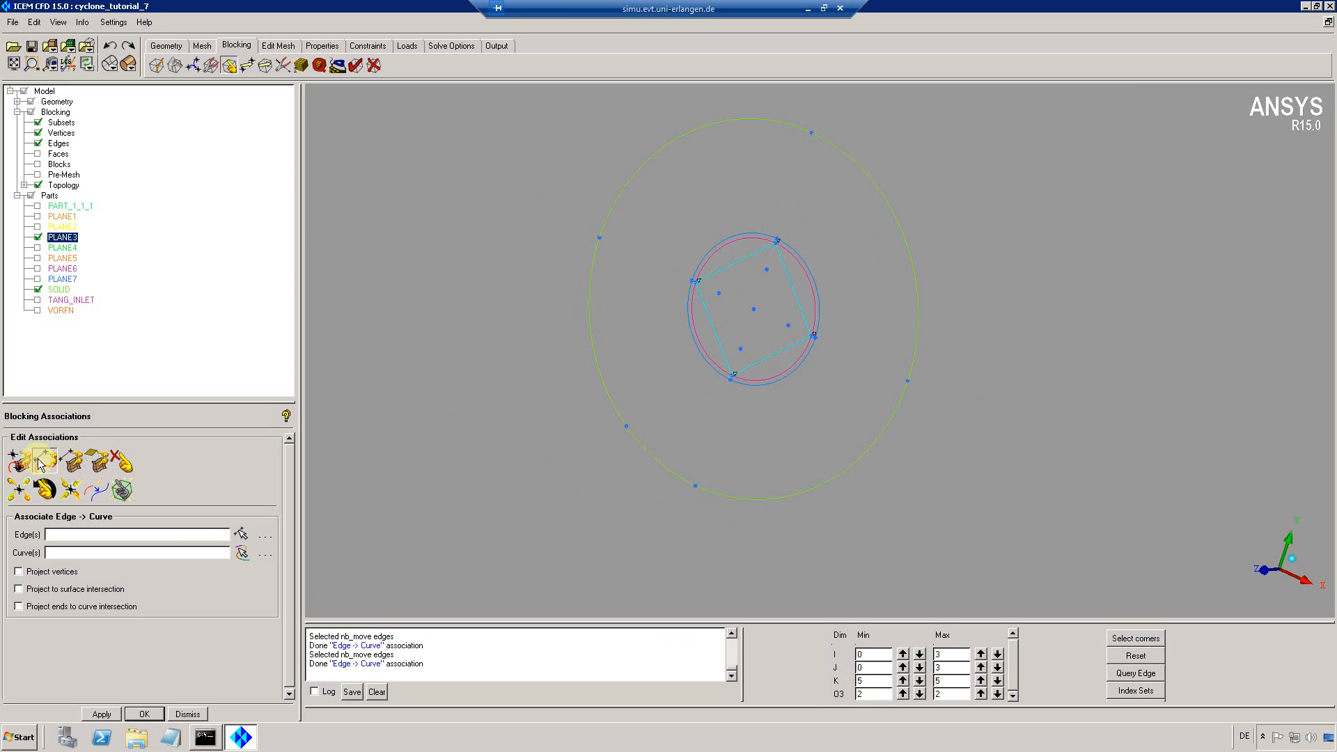
{"action": "key", "text": "v"}
{"action": "left_click", "coordinate": [803, 286]}
{"action": "middle_click", "coordinate": [804, 287]}
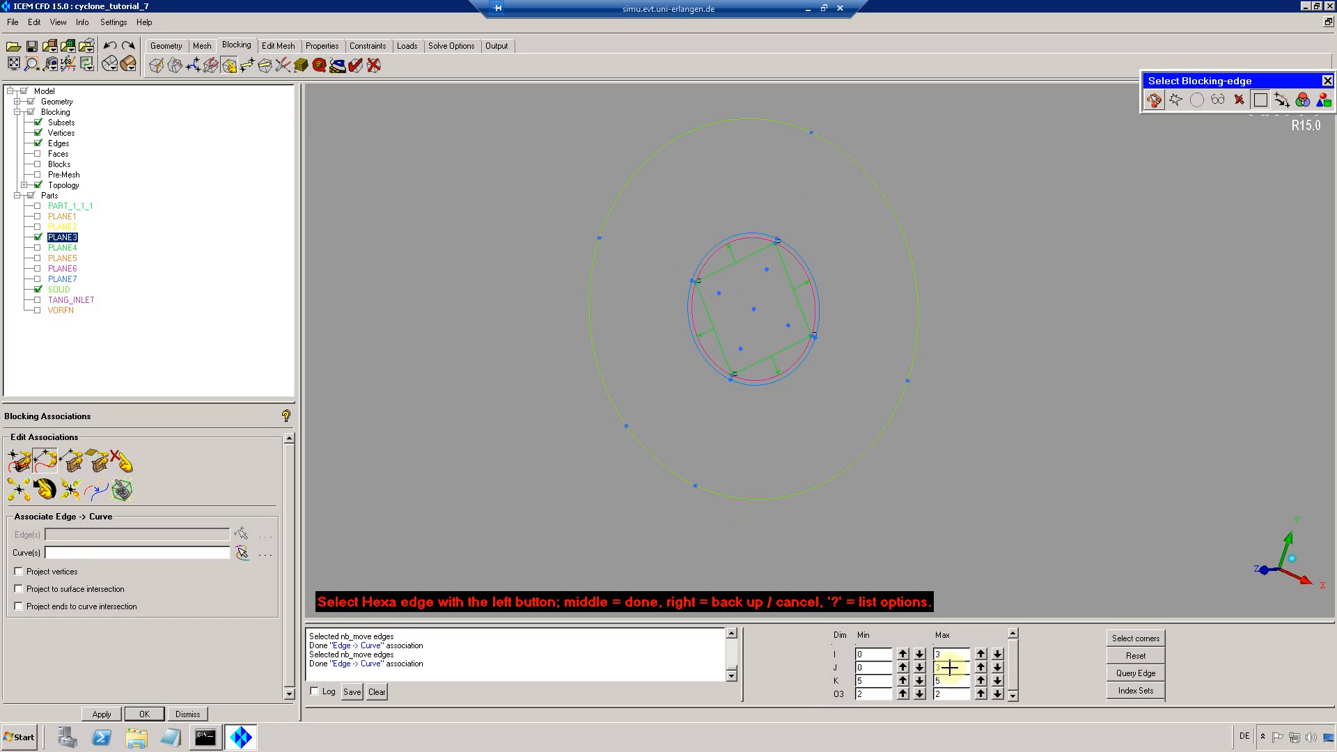
{"action": "left_click", "coordinate": [997, 694]}
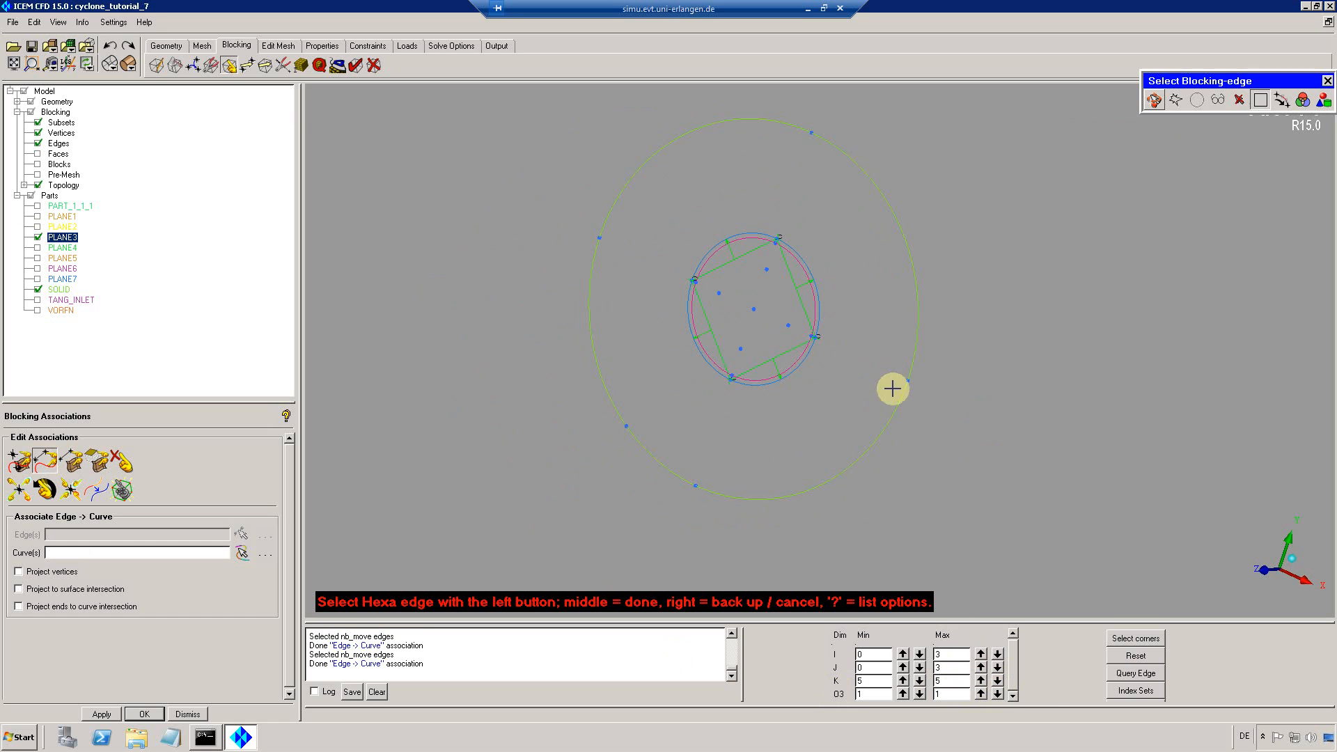
Isolate O3 index 0 and associate the four outermost edges on PLANE3 with the large green circle
{"action": "left_click", "coordinate": [996, 695]}
{"action": "key", "text": "v"}
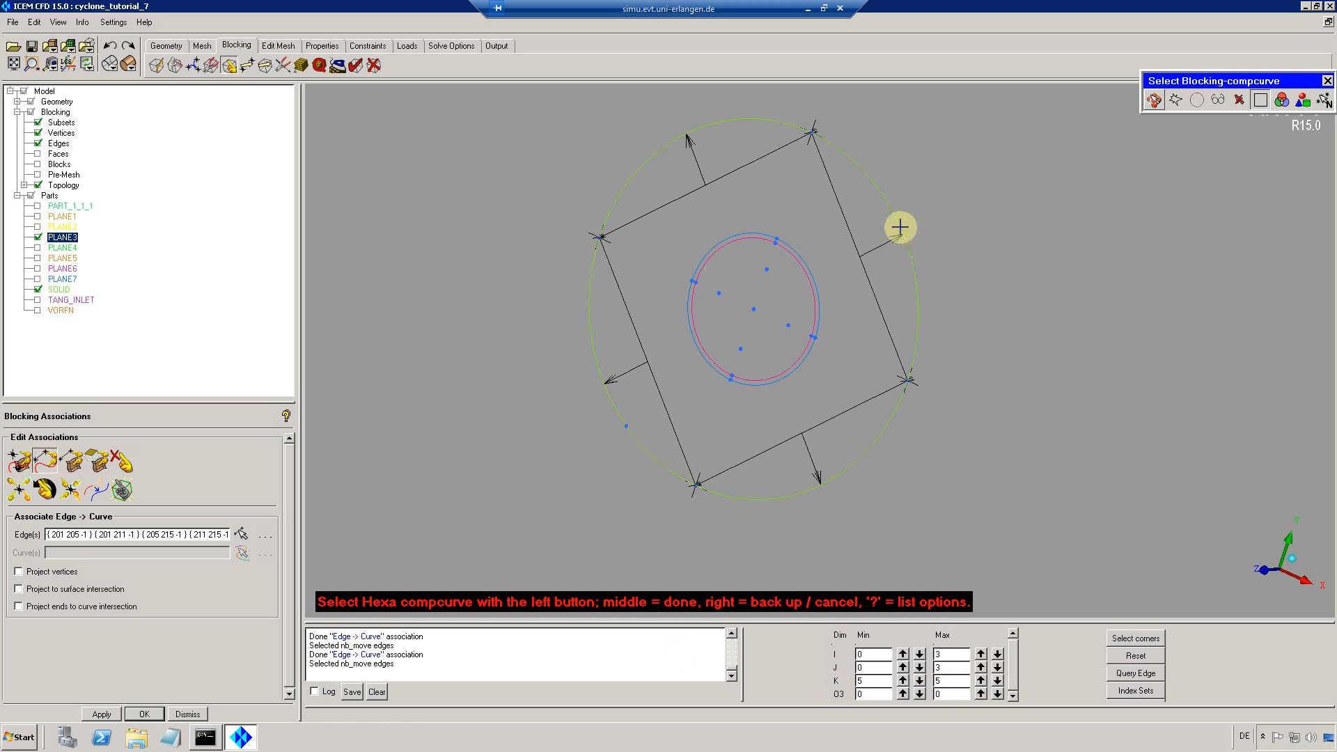
{"action": "left_click", "coordinate": [902, 228]}
{"action": "middle_click", "coordinate": [947, 296]}
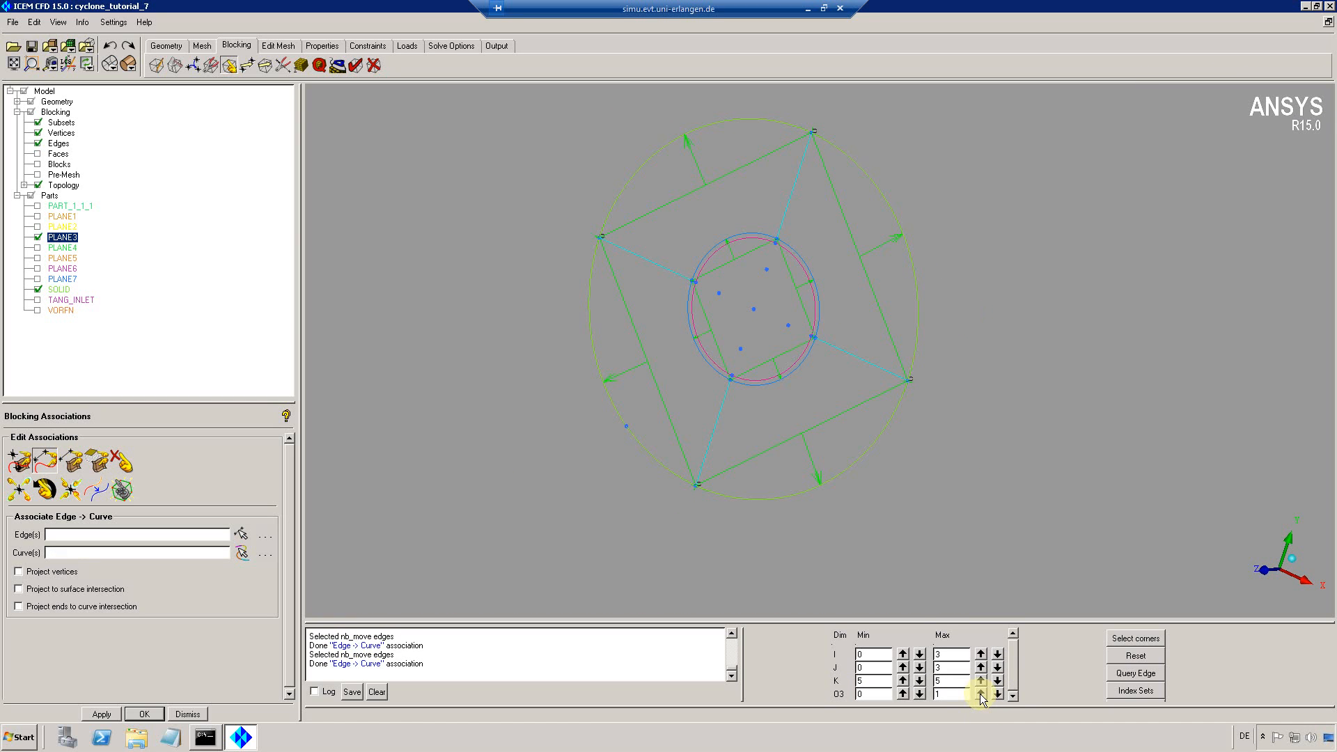
Limit the blocking display to K index 4 with O3 from 0 to 3, and show PLANE4 in place of PLANE3
{"action": "left_click_drag", "start_coordinate": [888, 329], "coordinate": [841, 342]}
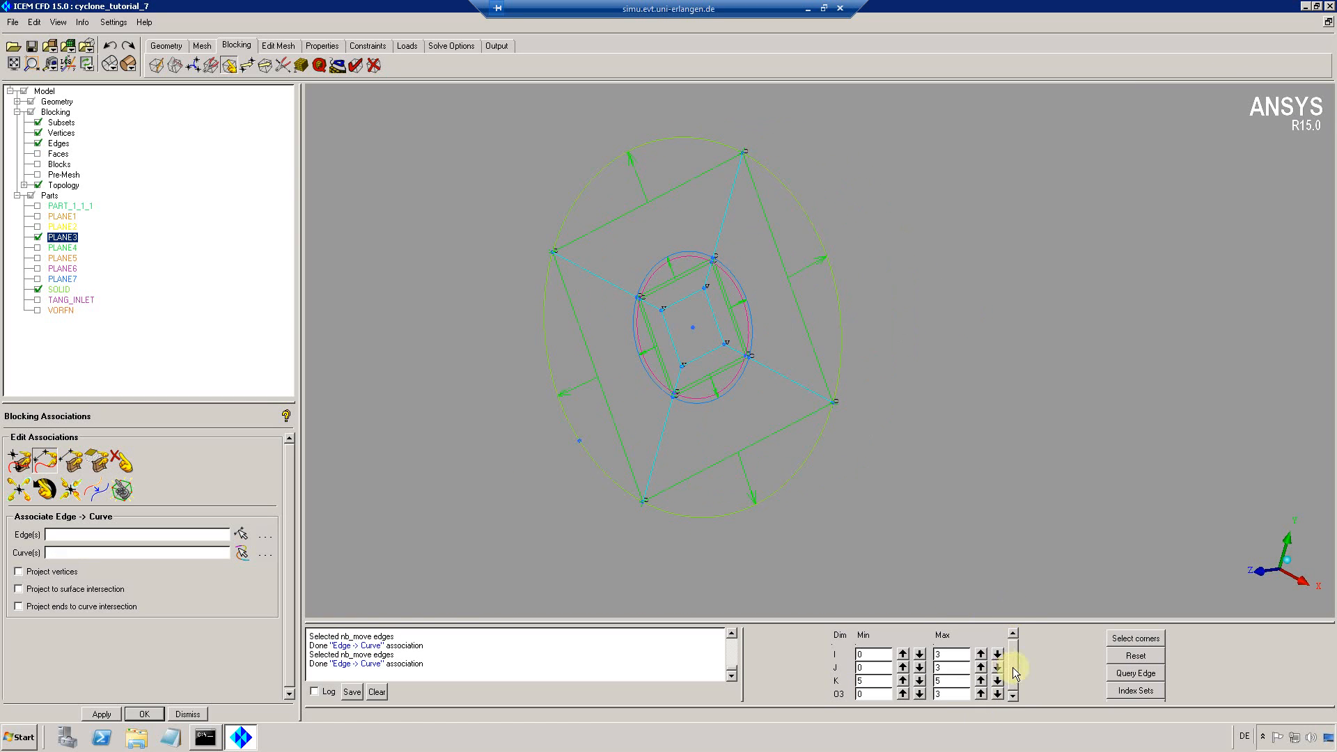
{"action": "left_click", "coordinate": [997, 681]}
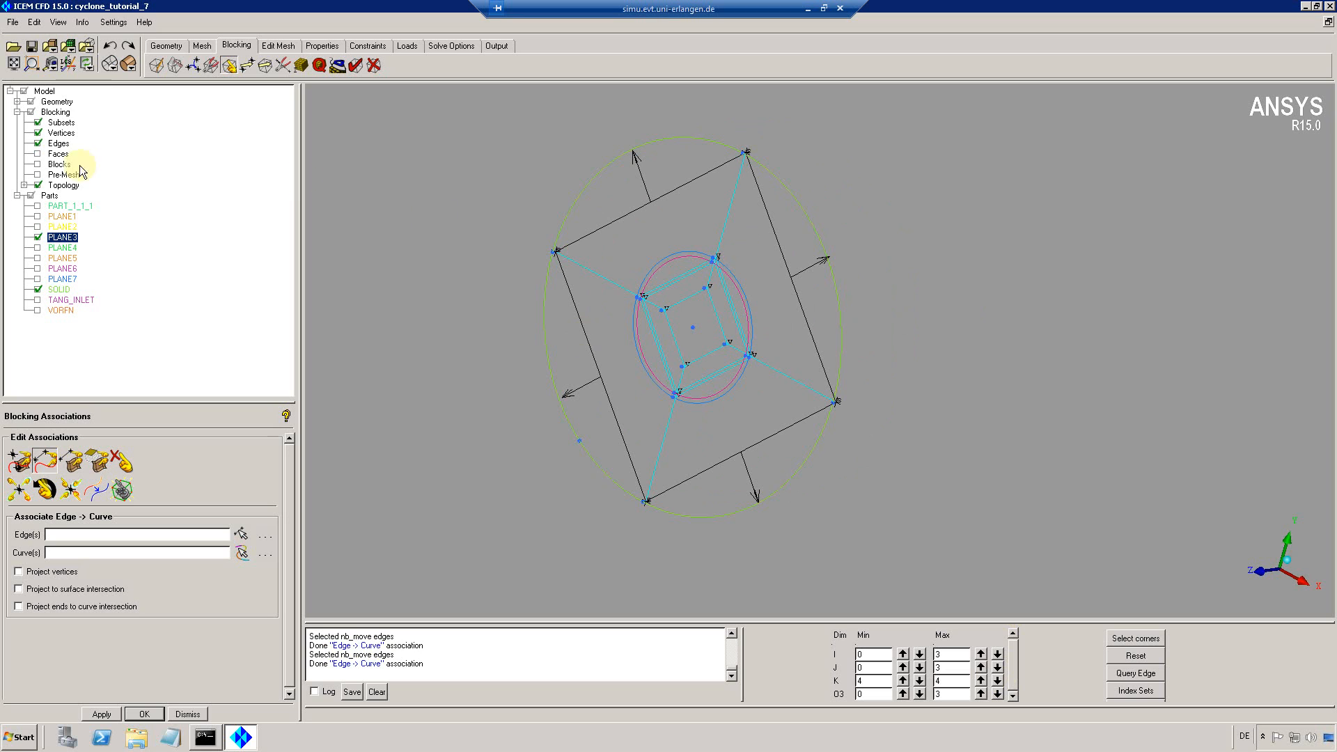
{"action": "left_click_drag", "start_coordinate": [883, 337], "coordinate": [482, 142]}
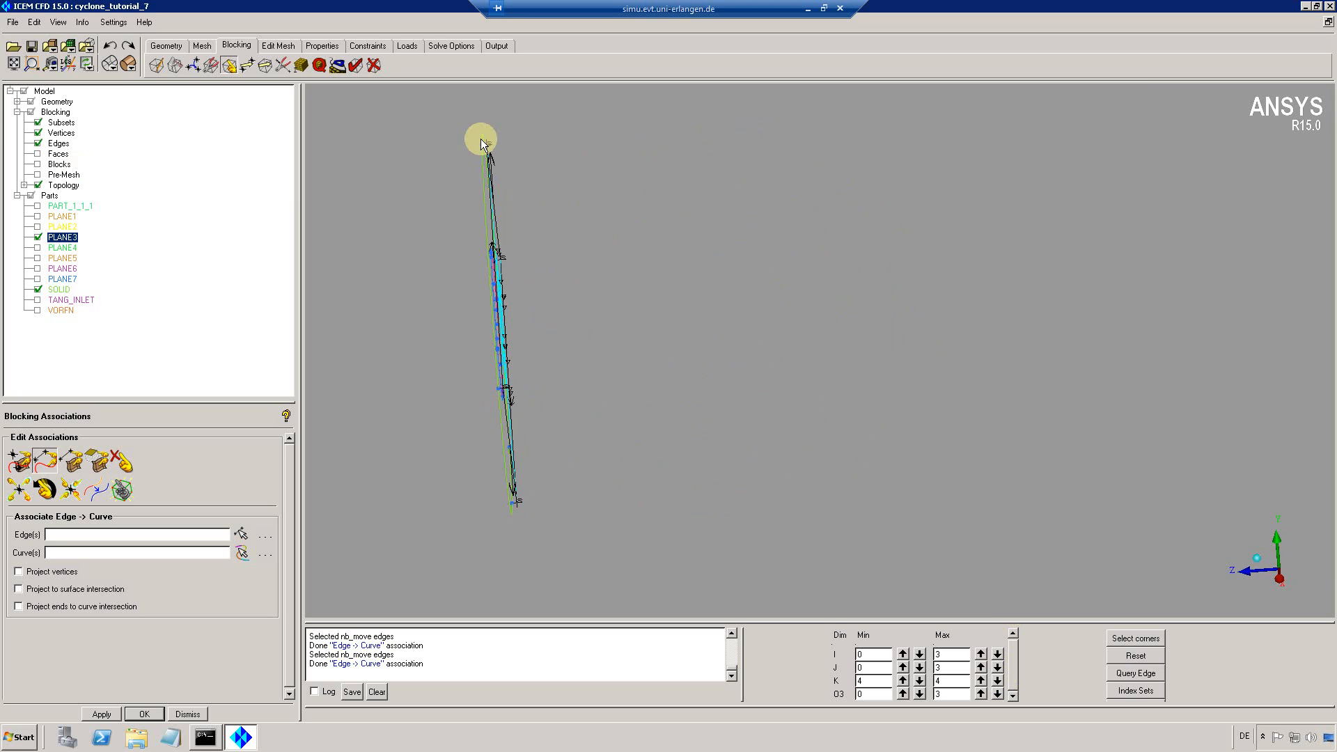
{"action": "left_click", "coordinate": [37, 248]}
{"action": "left_click_drag", "start_coordinate": [514, 170], "coordinate": [538, 191]}
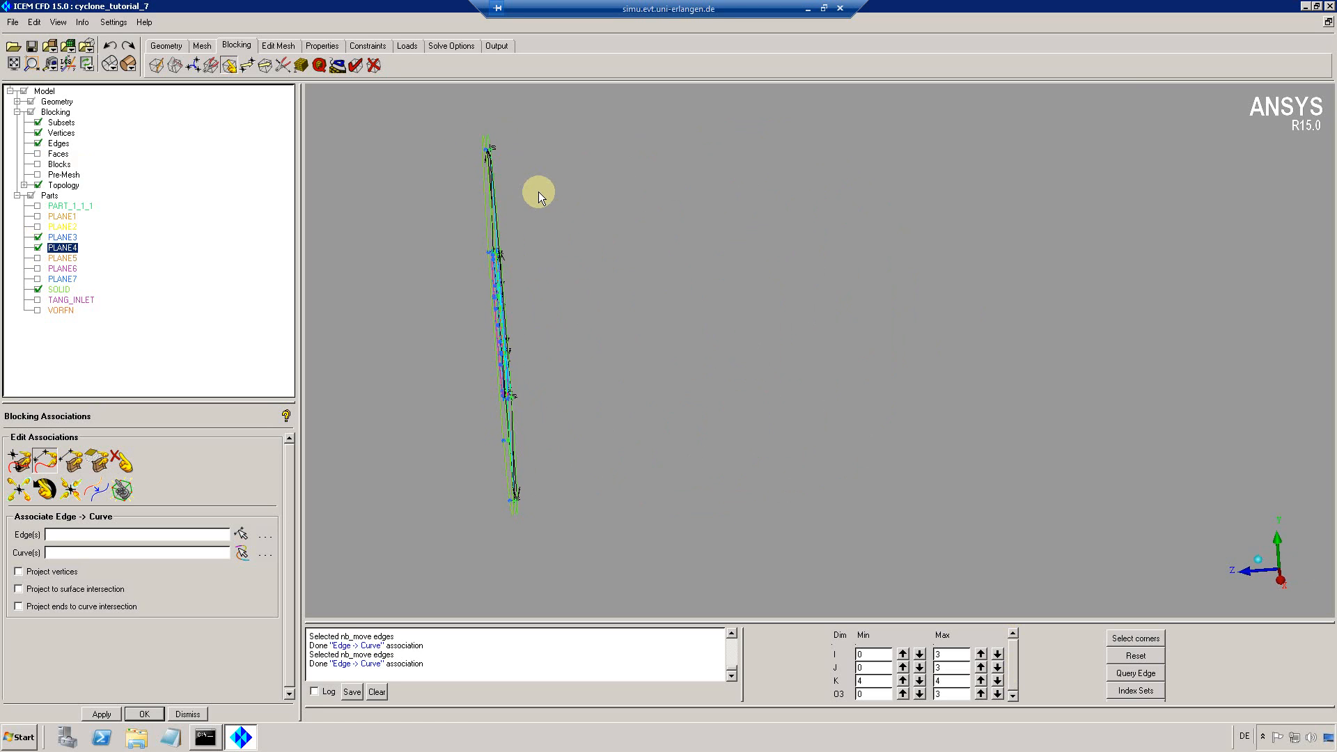
{"action": "left_click", "coordinate": [31, 64]}
{"action": "left_click_drag", "start_coordinate": [413, 126], "coordinate": [588, 559]}
{"action": "left_click_drag", "start_coordinate": [890, 271], "coordinate": [937, 254]}
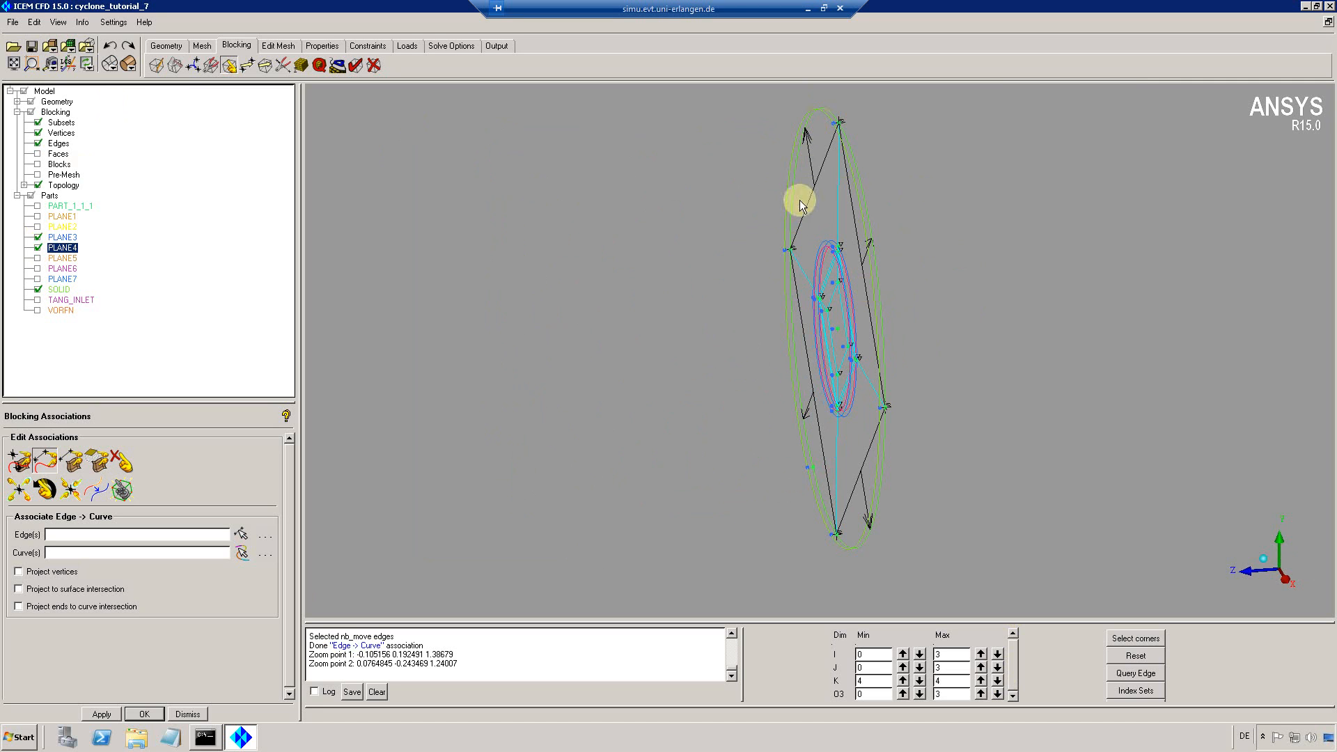
{"action": "left_click", "coordinate": [38, 238]}
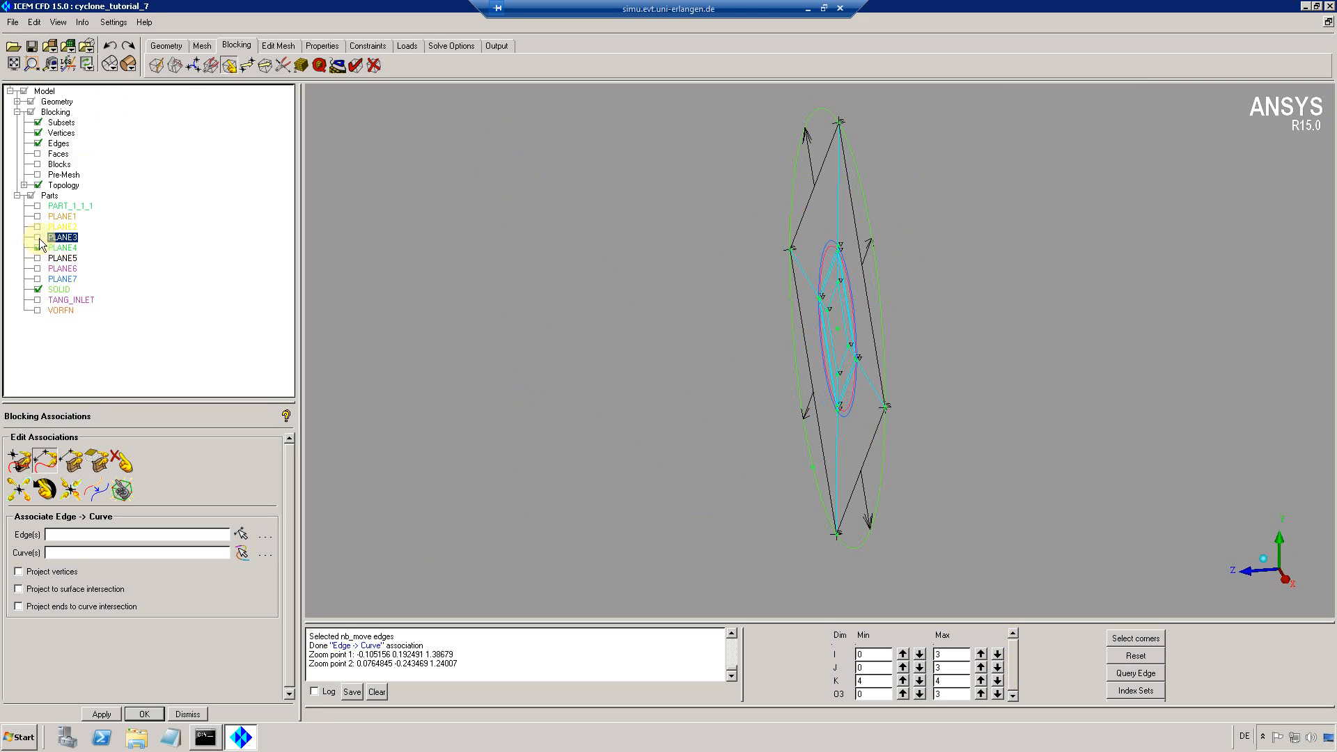
{"action": "left_click_drag", "start_coordinate": [909, 231], "coordinate": [1093, 235]}
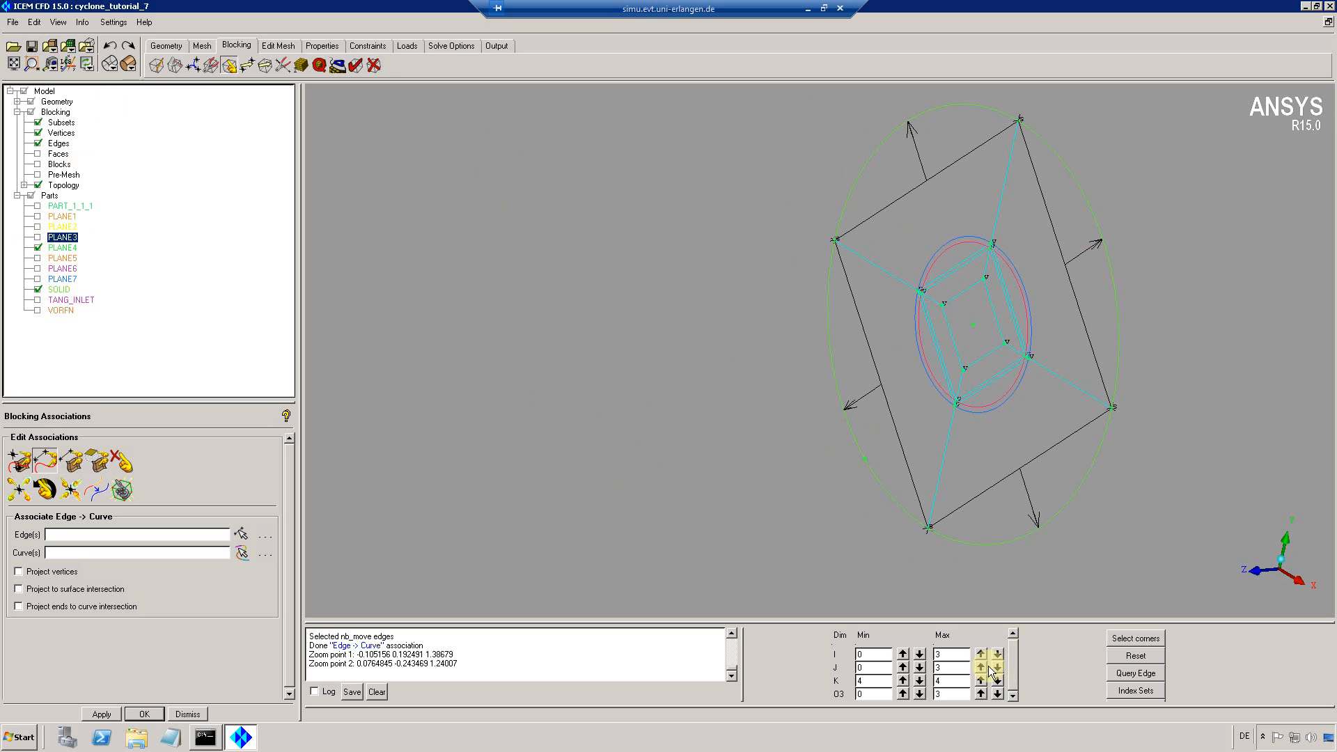
{"action": "left_click", "coordinate": [39, 248]}
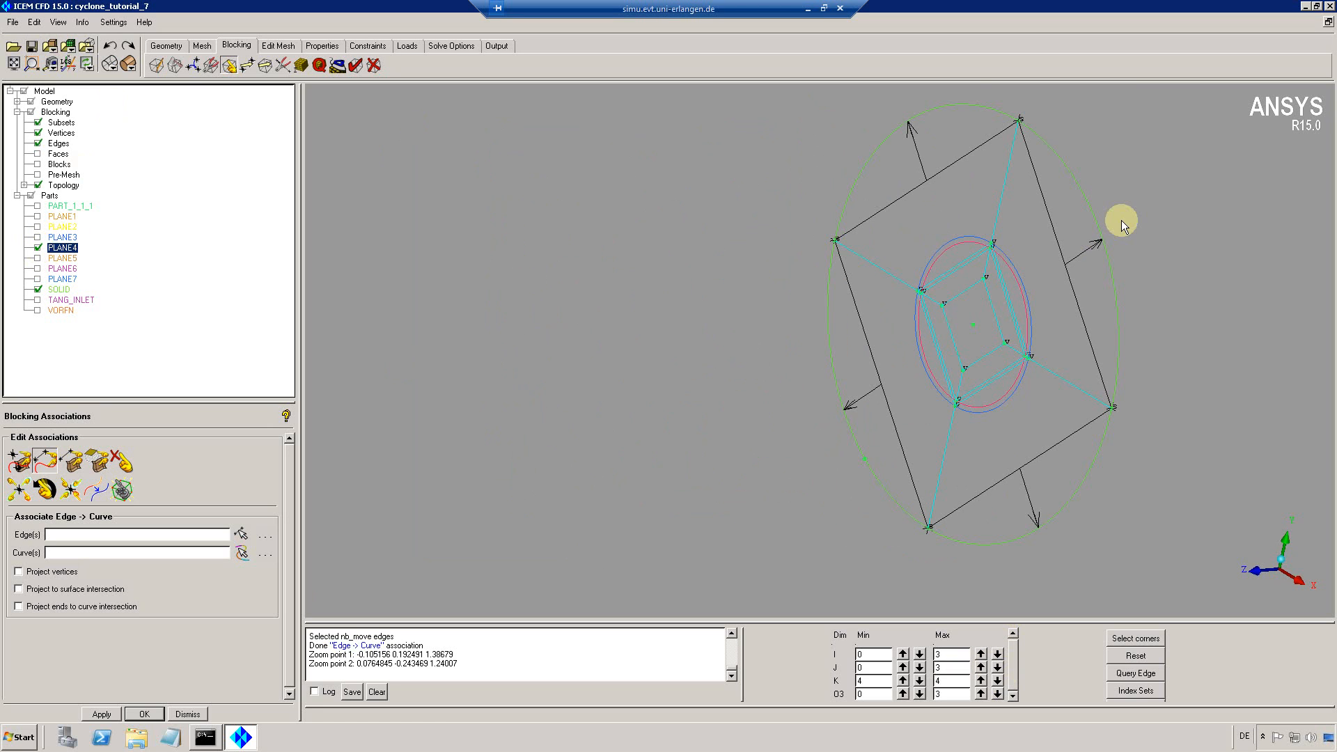
{"action": "left_click_drag", "start_coordinate": [1124, 220], "coordinate": [1104, 296]}
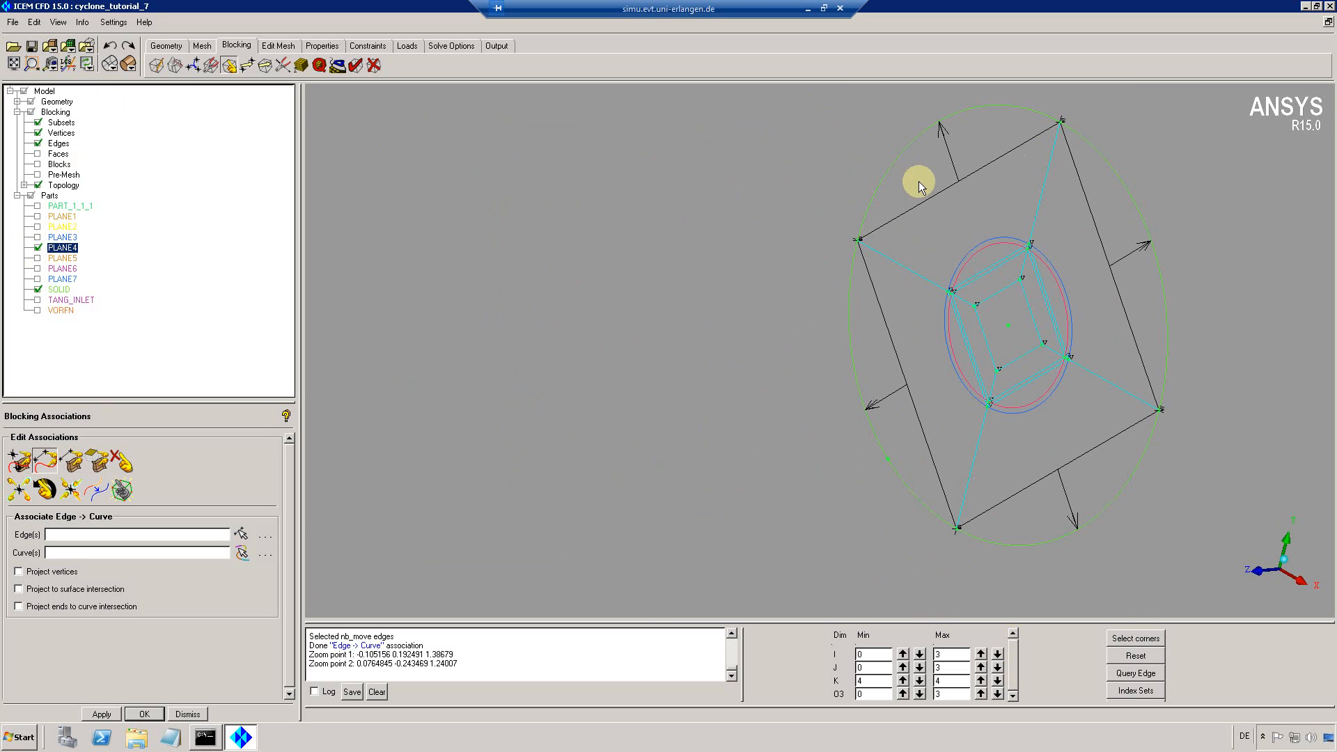
Isolate O3 index 2 and associate its four edges with the inner magenta circle on PLANE4
{"action": "left_click", "coordinate": [44, 464]}
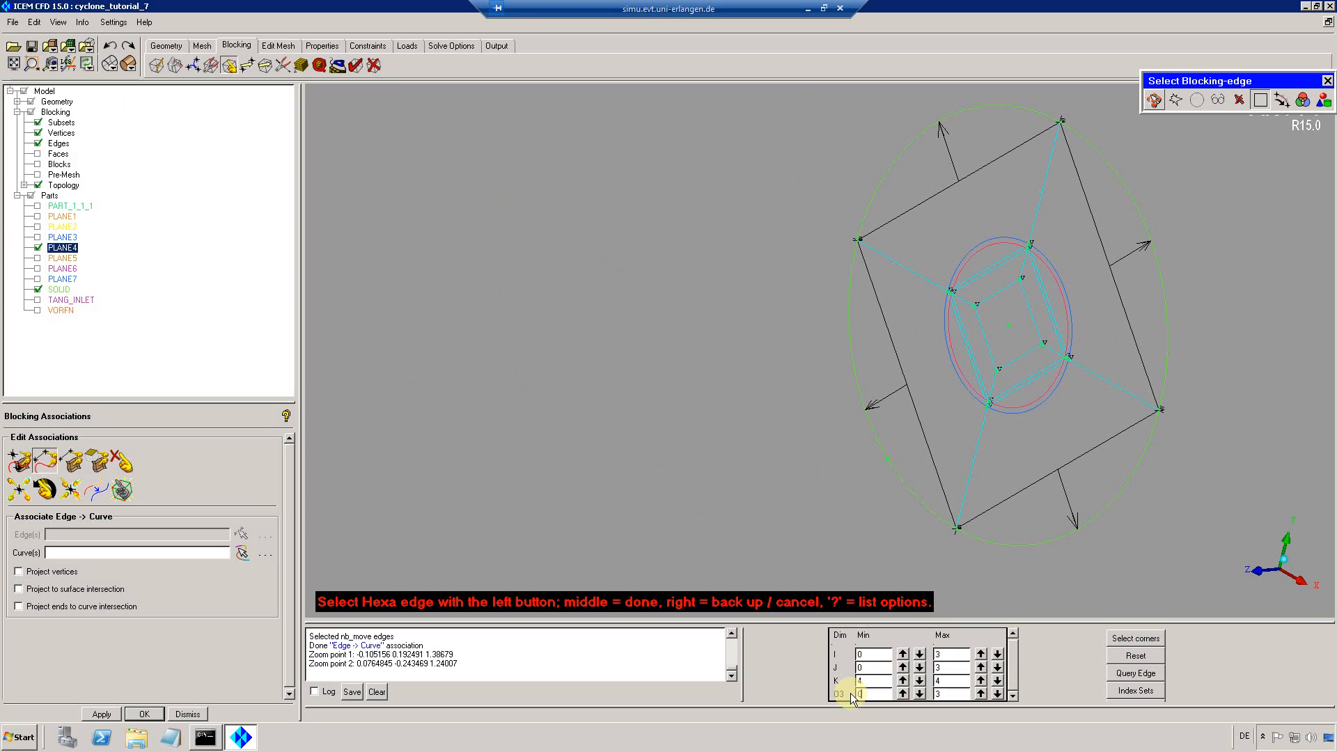
{"action": "key", "text": "Return"}
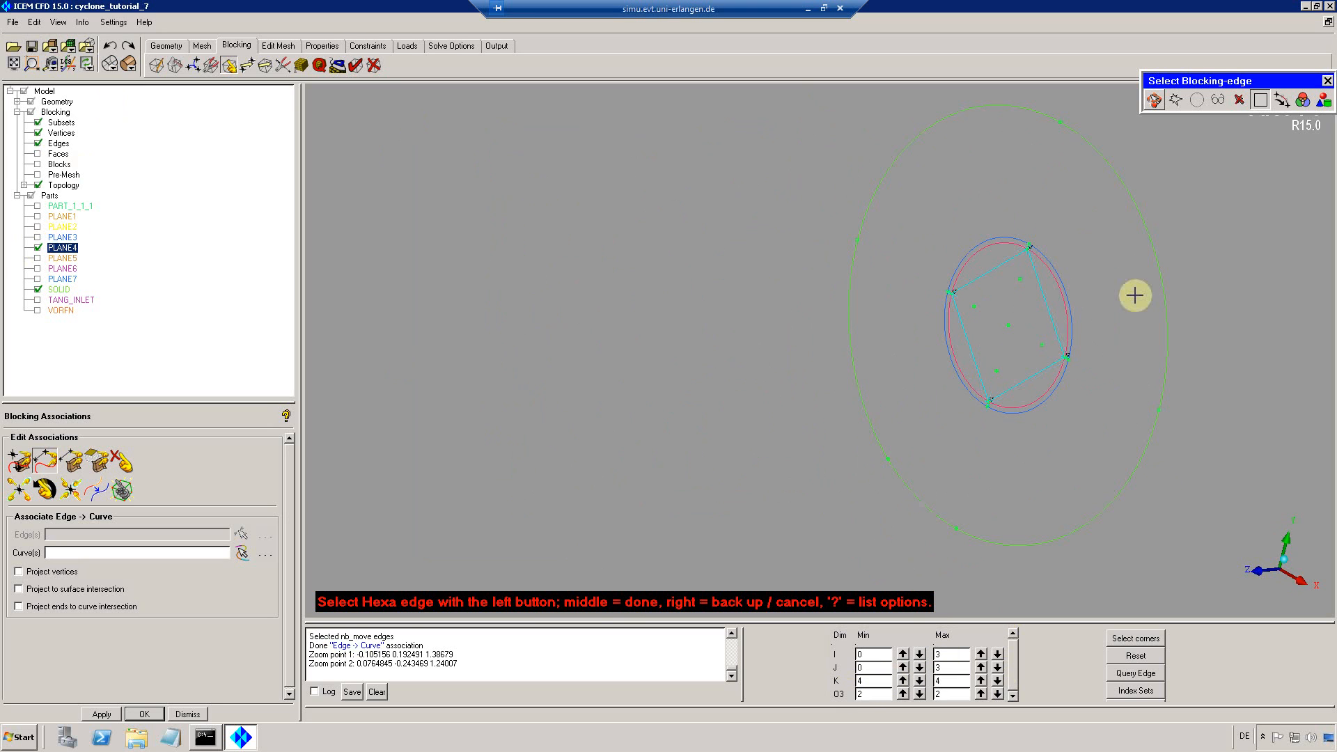
{"action": "key", "text": "v"}
{"action": "left_click", "coordinate": [1059, 307]}
{"action": "middle_click", "coordinate": [1059, 307]}
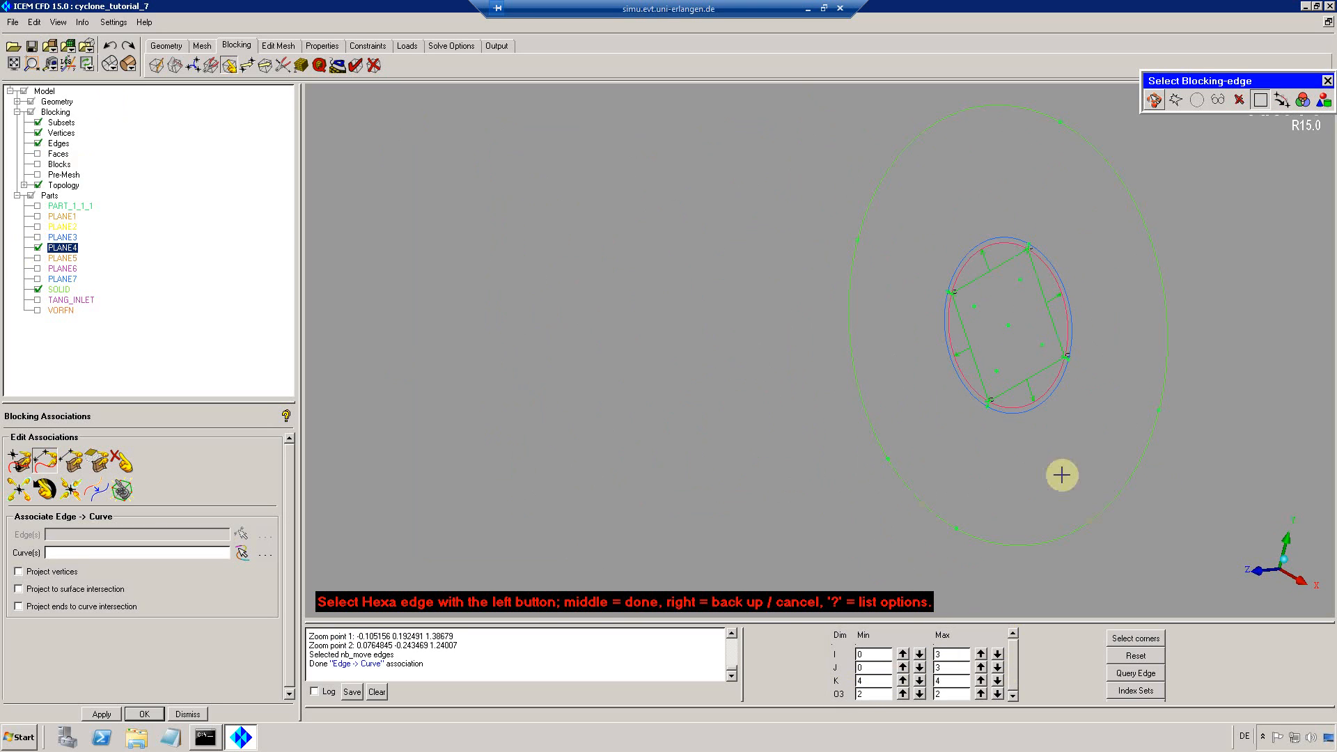
Isolate O3 index 1 and associate its four edges with the blue circle on PLANE4
{"action": "left_click", "coordinate": [998, 694]}
{"action": "key", "text": "v"}
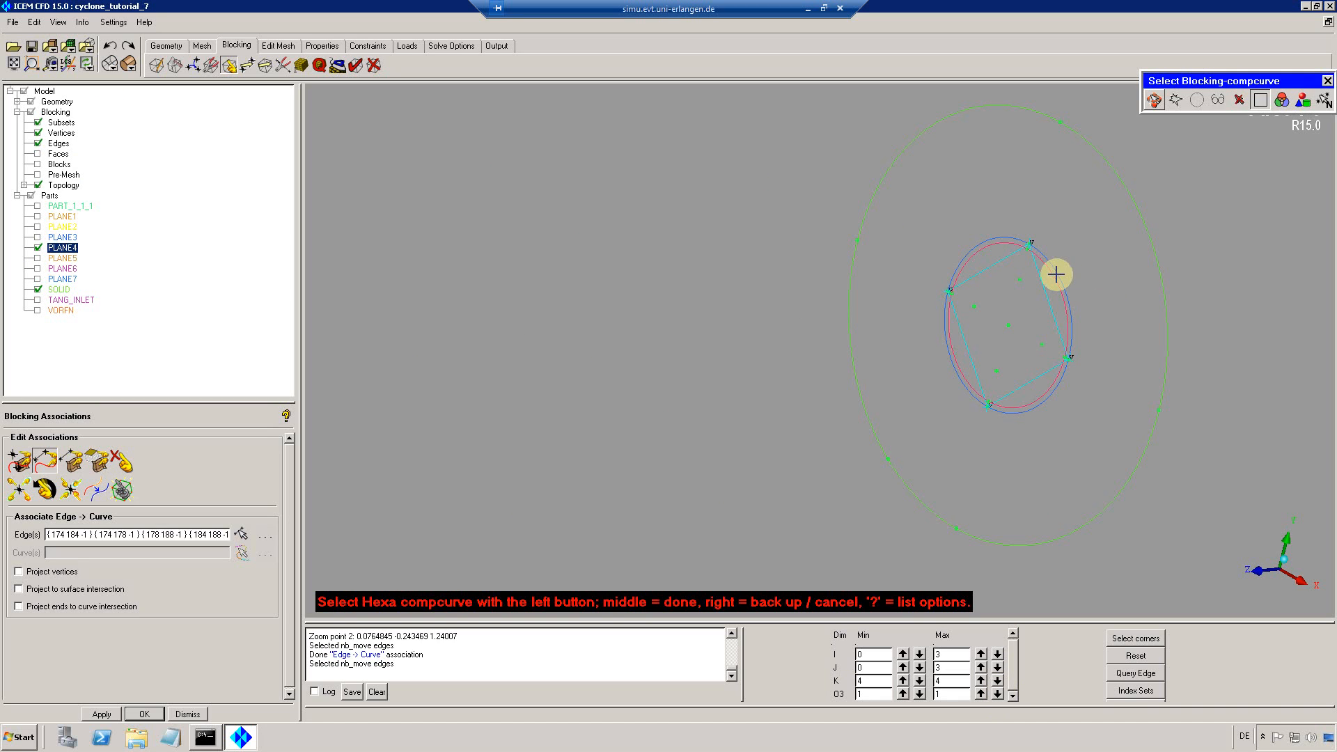
{"action": "left_click", "coordinate": [1055, 275]}
{"action": "middle_click", "coordinate": [1084, 321]}
Isolate O3 index 0 and associate its four outermost edges with the large green circle on PLANE4
{"action": "left_click", "coordinate": [997, 693]}
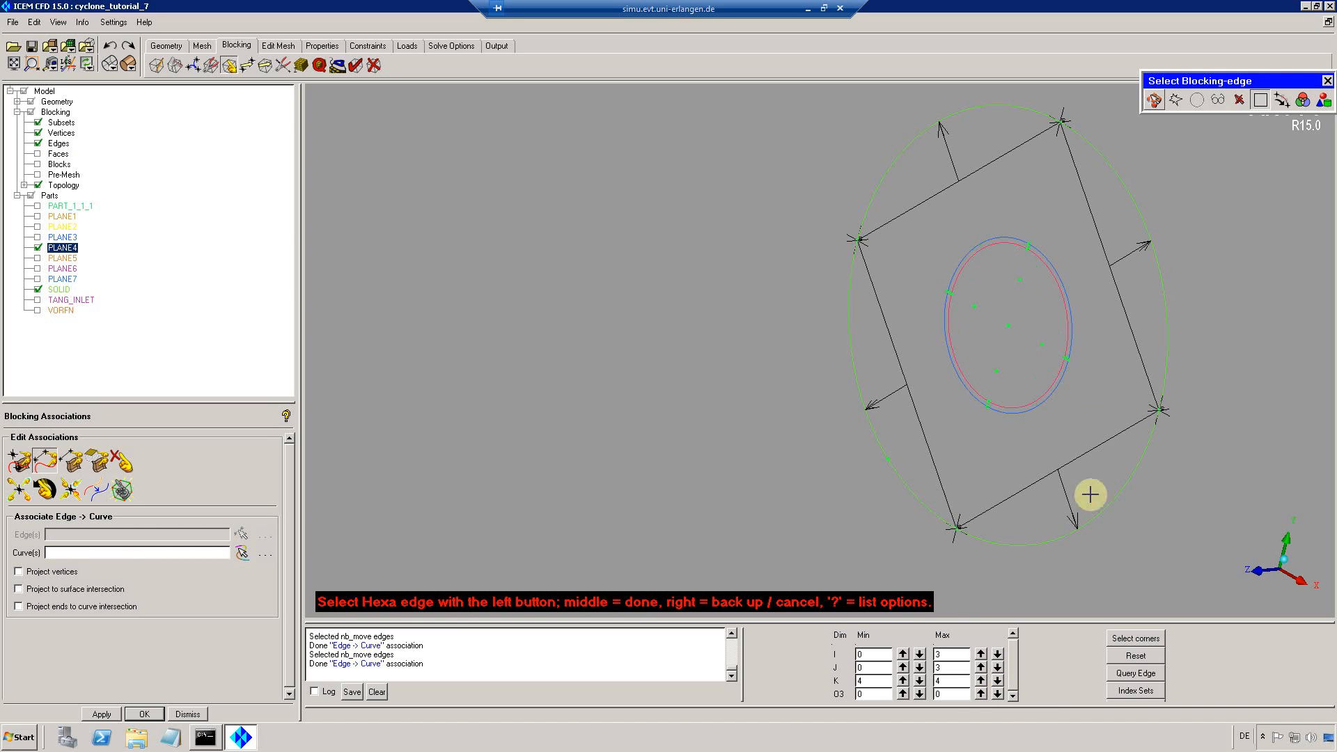
{"action": "key", "text": "v"}
{"action": "left_click", "coordinate": [1168, 287]}
{"action": "middle_click", "coordinate": [1197, 314]}
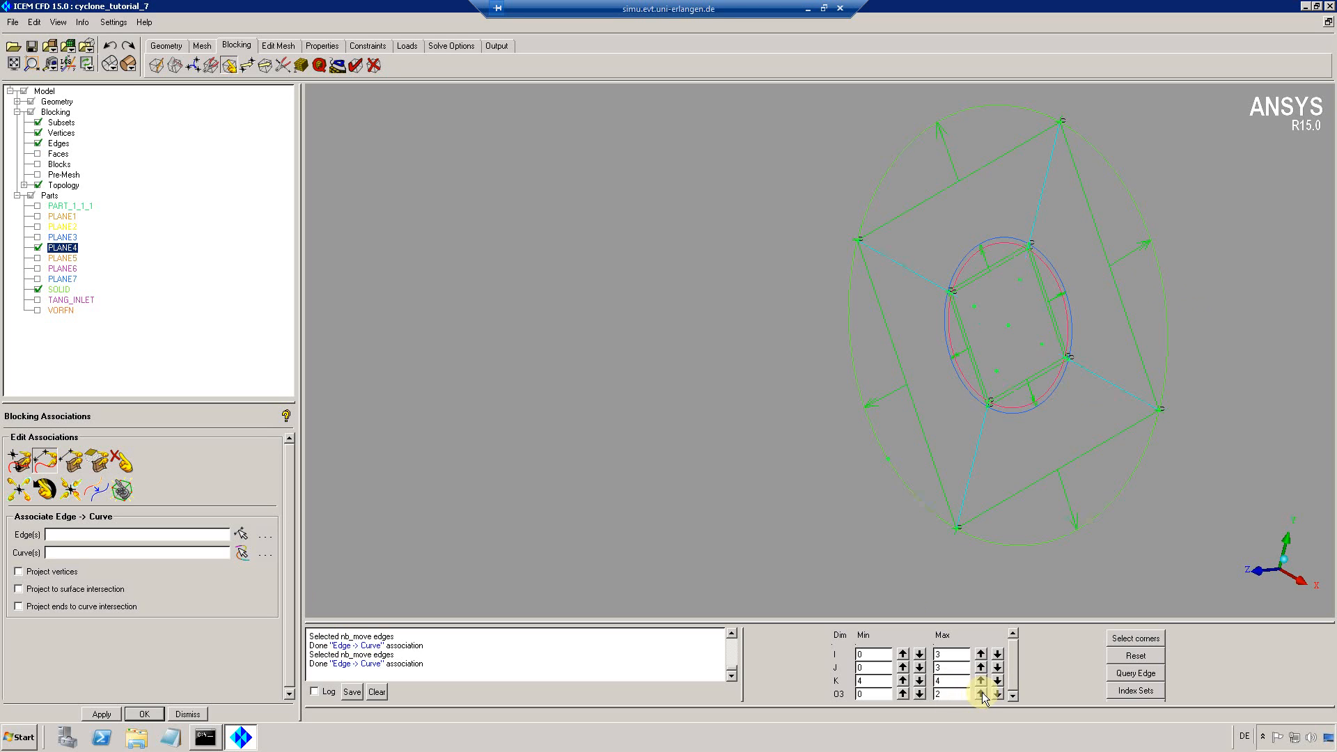
Display K indices 4 to 5 with O3 from 0 to 3 and examine the edge associations around PLANE4 up close
{"action": "left_click_drag", "start_coordinate": [799, 357], "coordinate": [807, 440]}
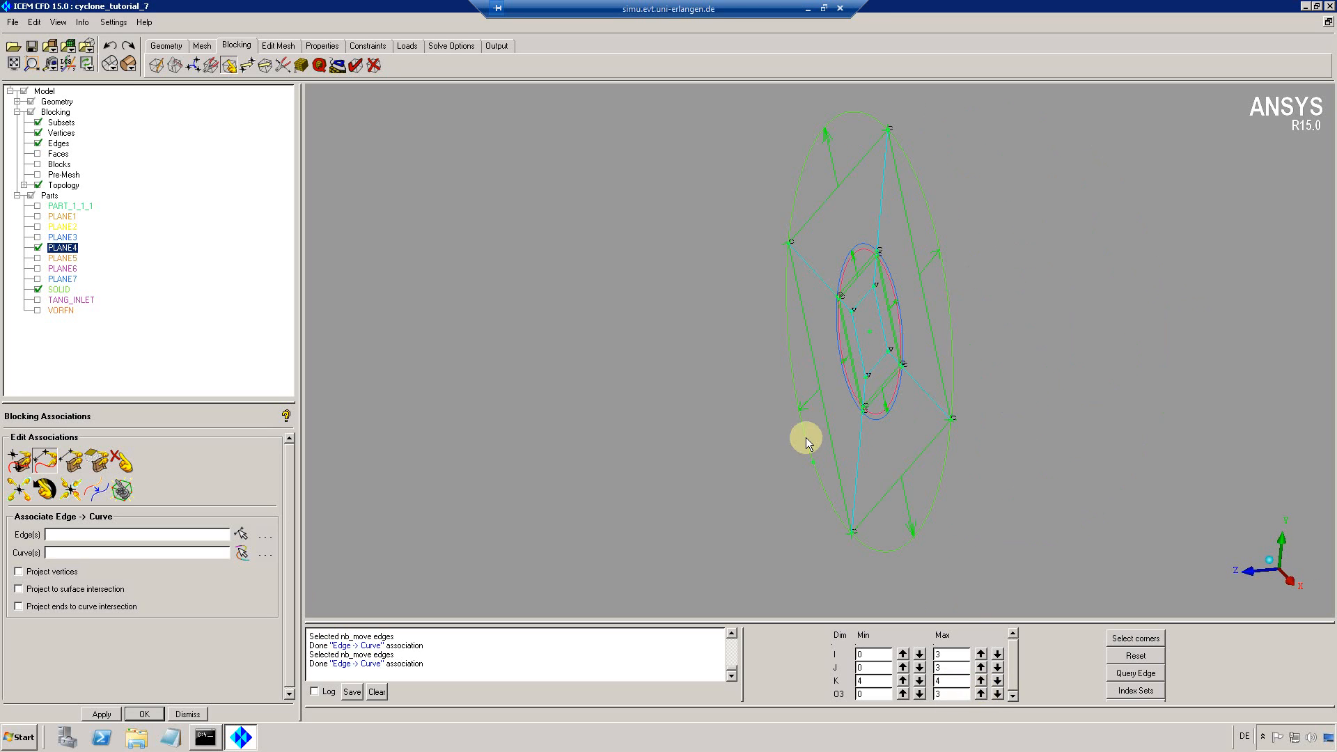
{"action": "left_click", "coordinate": [981, 681]}
{"action": "left_click_drag", "start_coordinate": [981, 371], "coordinate": [986, 323]}
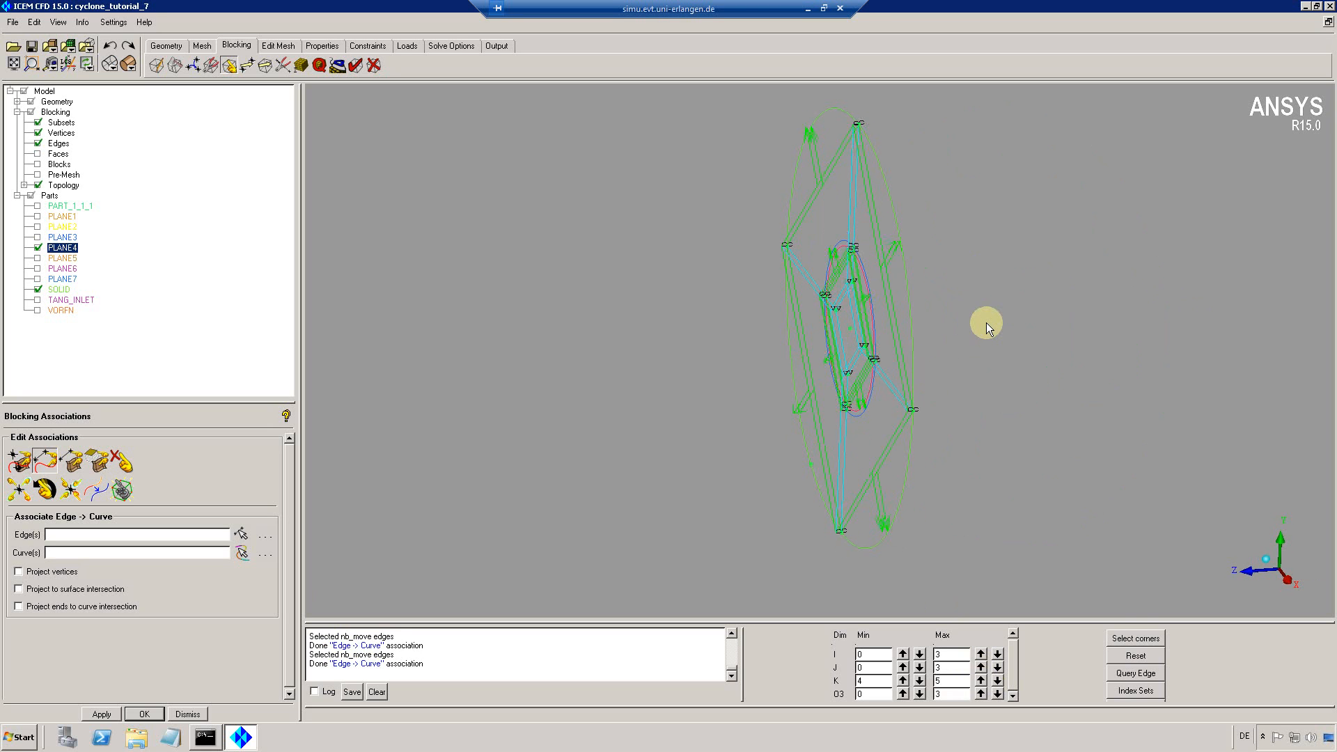
{"action": "left_click", "coordinate": [31, 64]}
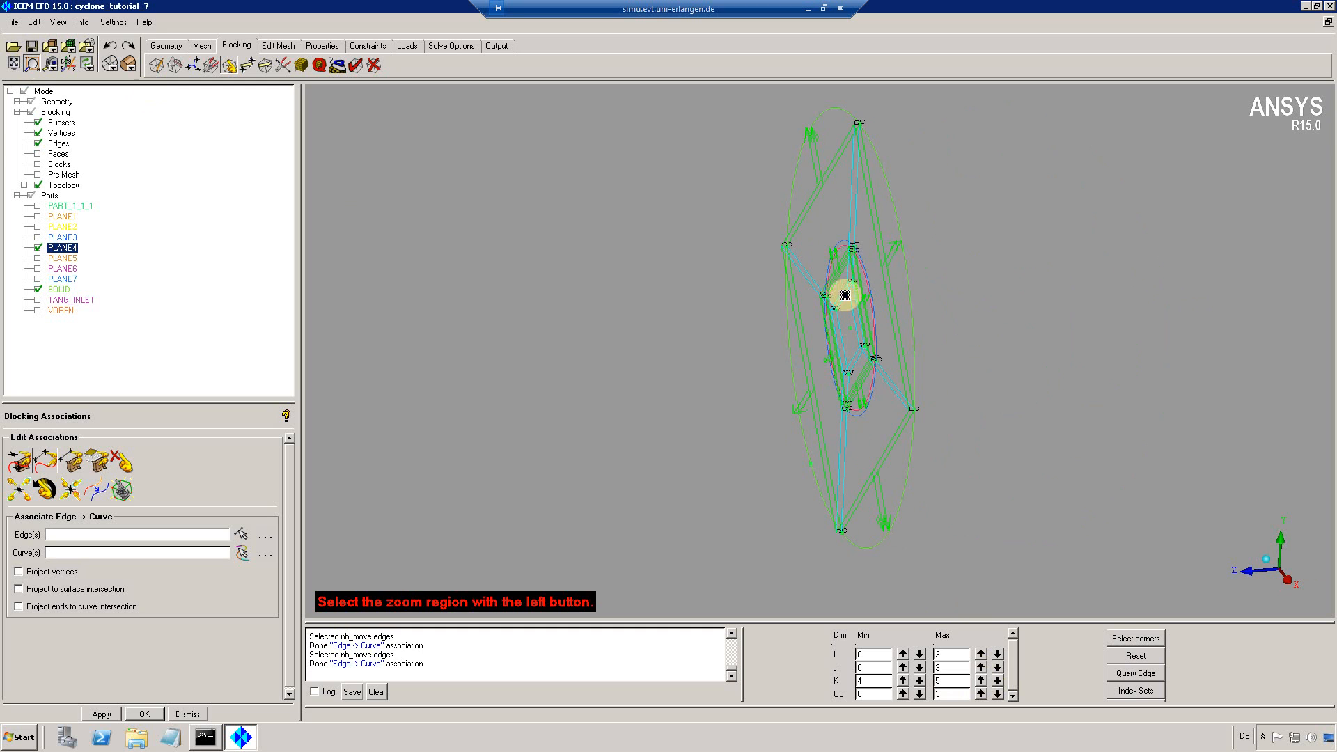
{"action": "left_click_drag", "start_coordinate": [869, 298], "coordinate": [872, 306]}
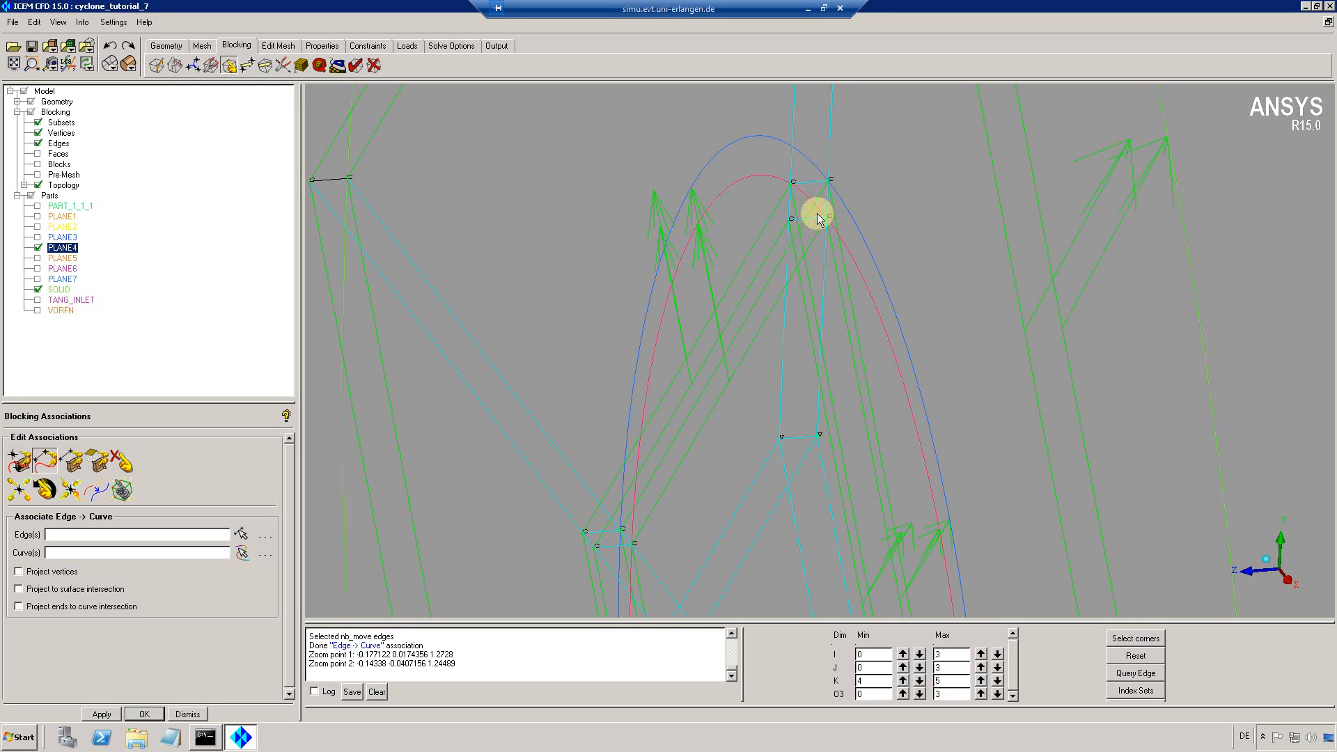
{"action": "scroll", "coordinate": [764, 307], "scroll_direction": "down", "scroll_amount": 5}
{"action": "left_click", "coordinate": [13, 63]}
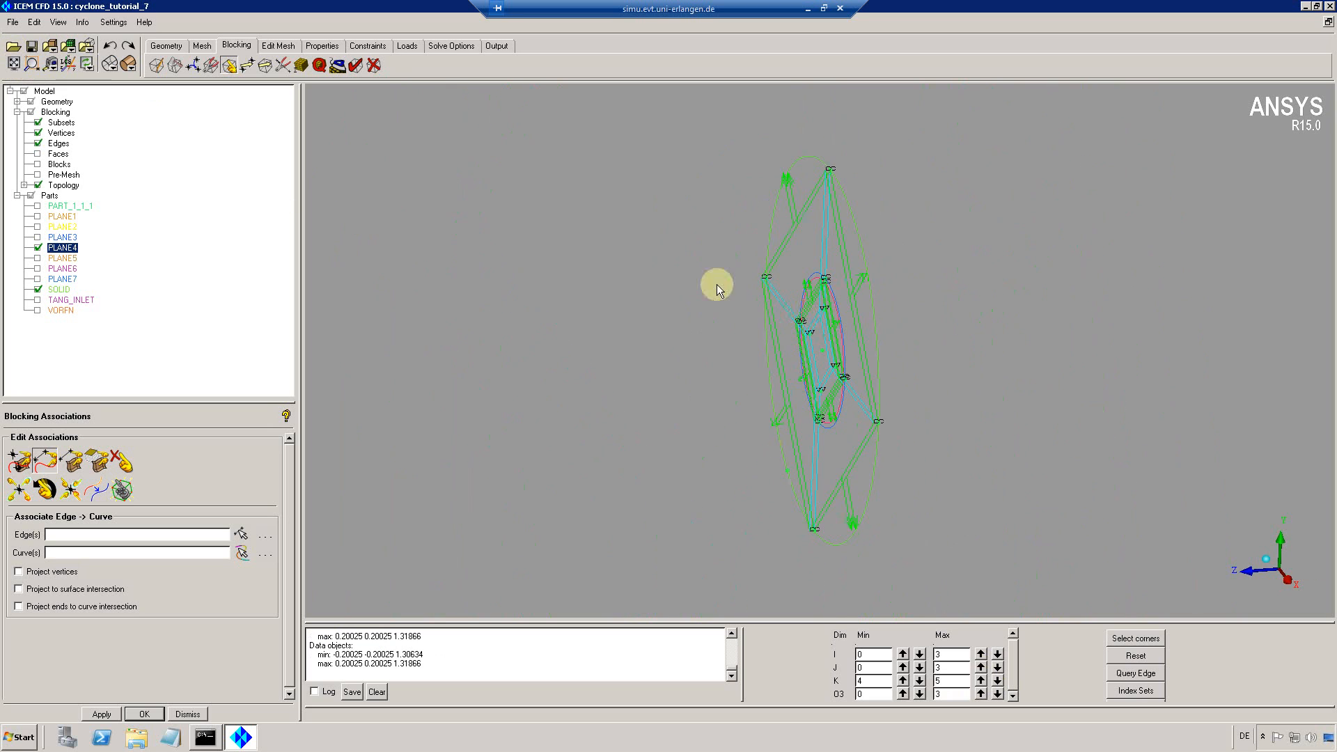
{"action": "left_click_drag", "start_coordinate": [717, 289], "coordinate": [877, 390]}
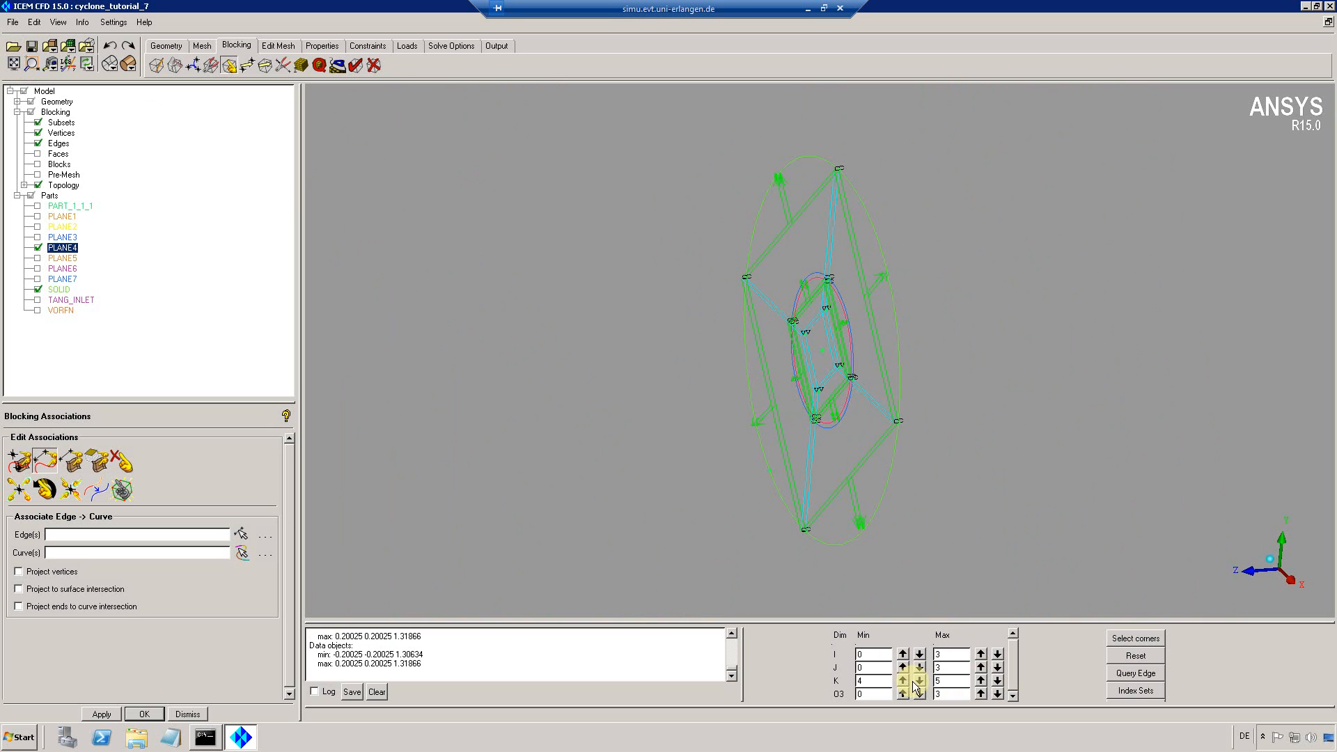
{"action": "left_click_drag", "start_coordinate": [890, 405], "coordinate": [867, 493]}
Limit the blocking display to K index 3 and show PLANE5 in place of PLANE4
{"action": "left_click", "coordinate": [997, 681]}
{"action": "left_click", "coordinate": [998, 681]}
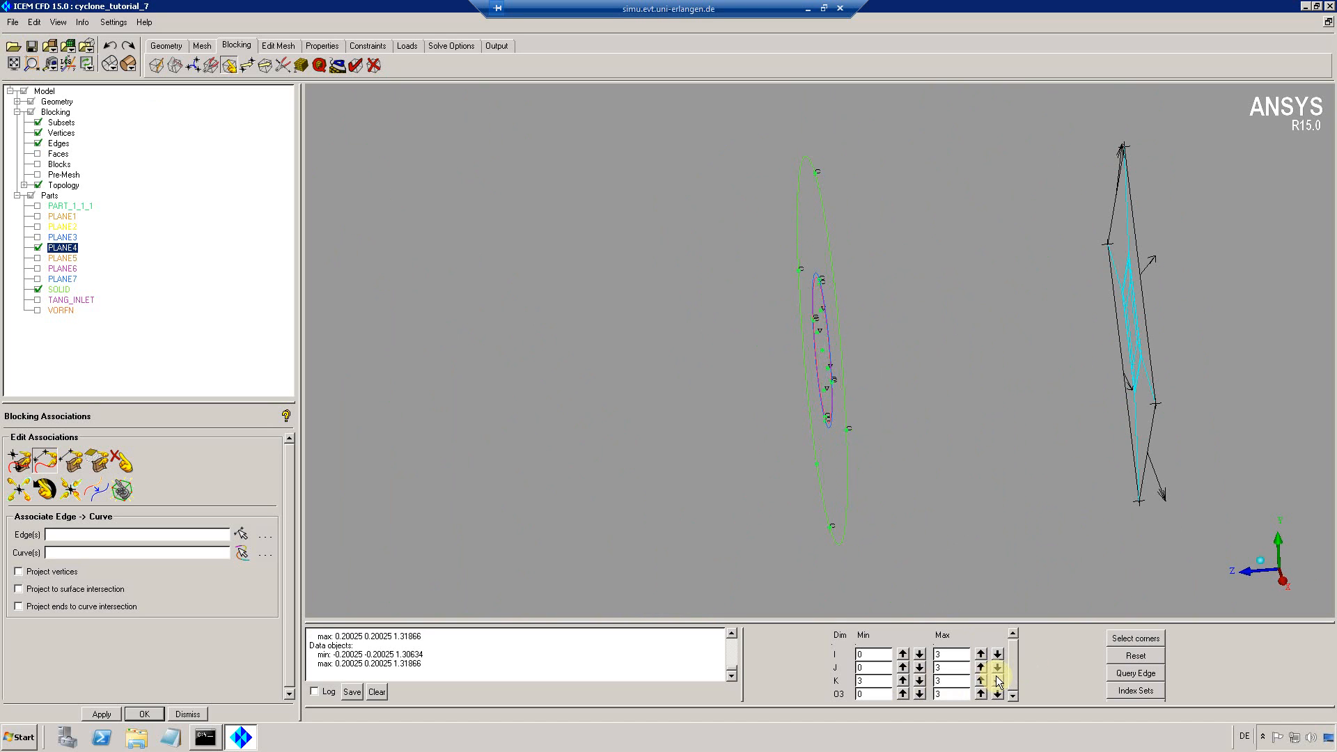
{"action": "left_click", "coordinate": [38, 248]}
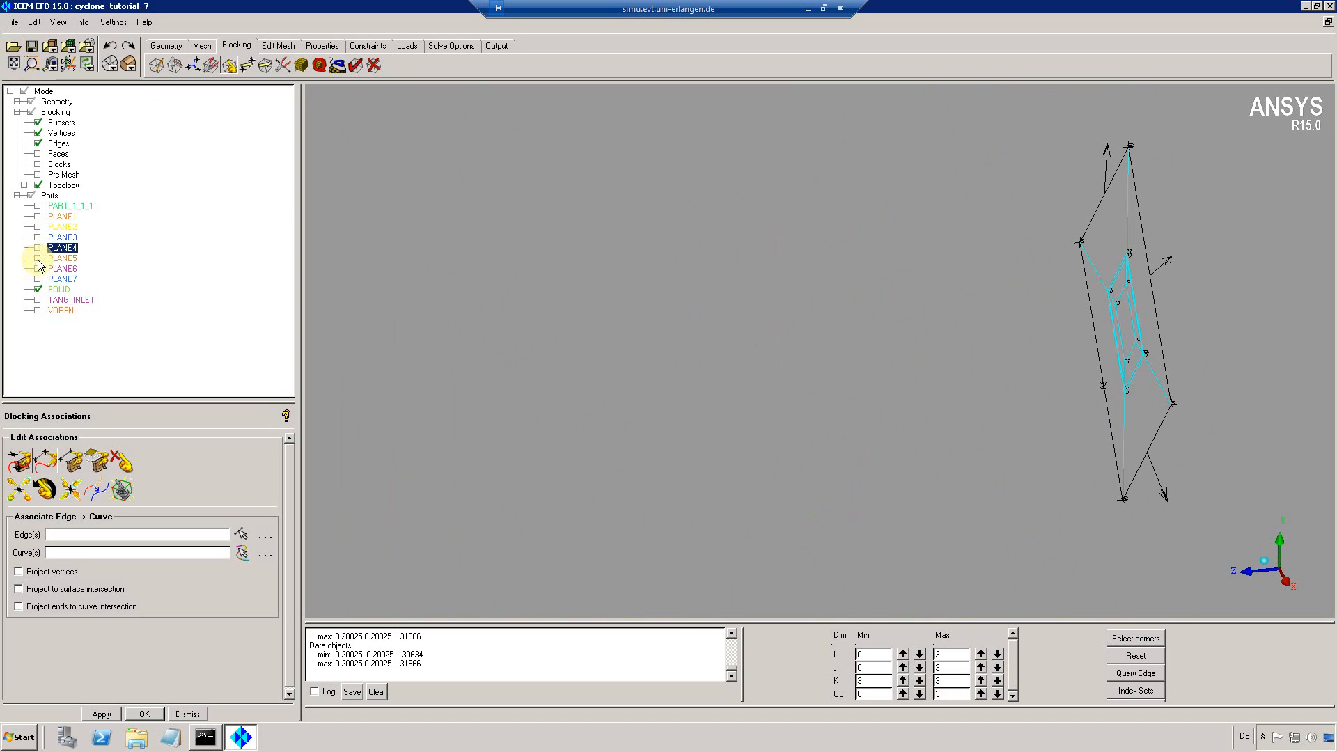
{"action": "left_click", "coordinate": [37, 258]}
{"action": "left_click_drag", "start_coordinate": [889, 315], "coordinate": [1146, 329]}
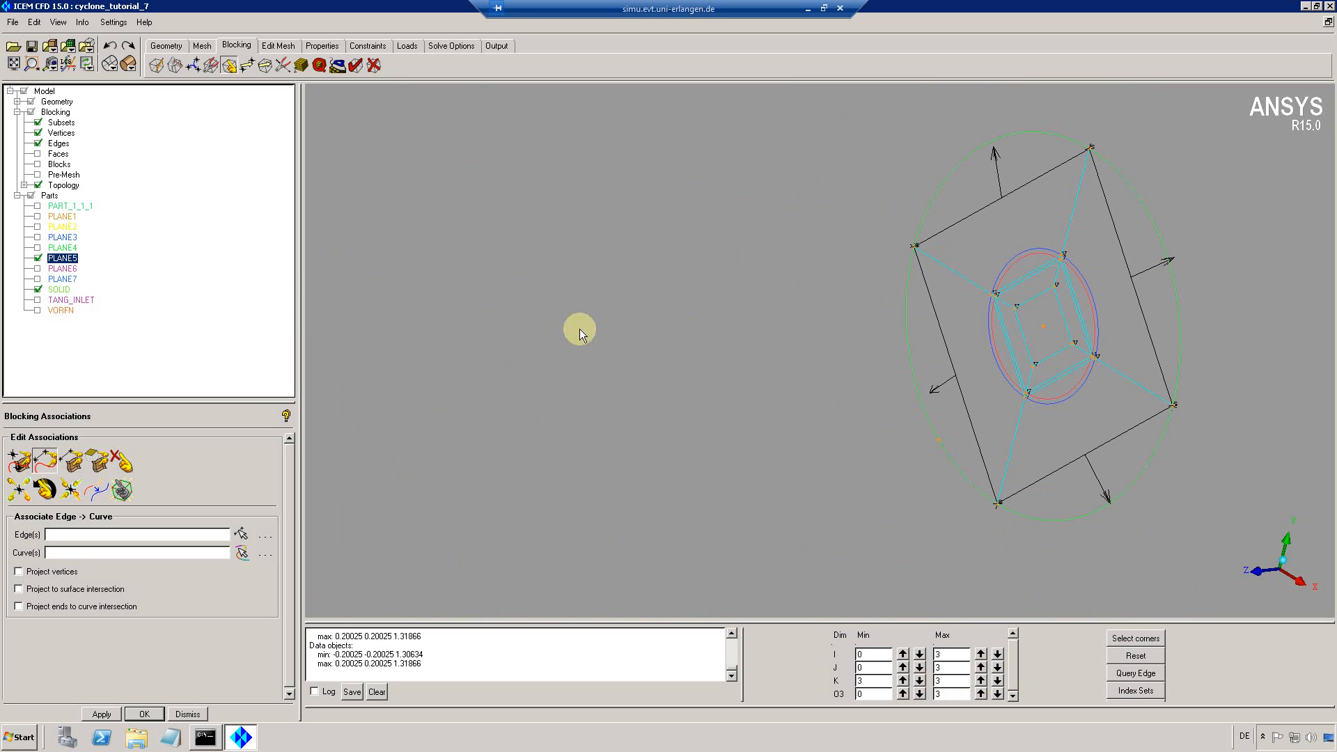
{"action": "left_click_drag", "start_coordinate": [1190, 300], "coordinate": [1209, 346]}
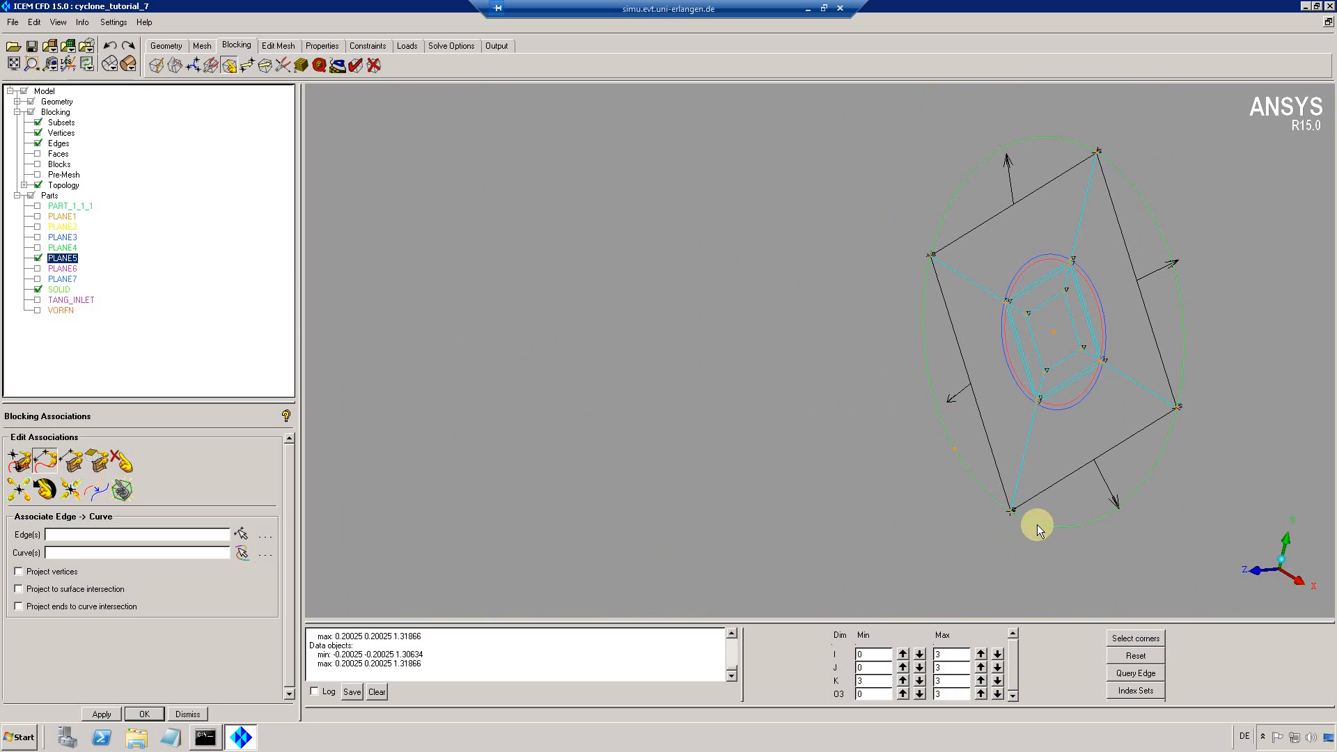
Isolate O3 index 2 and associate its four edges with the inner red circle on PLANE5
{"action": "left_click", "coordinate": [45, 460]}
{"action": "left_click", "coordinate": [846, 692]}
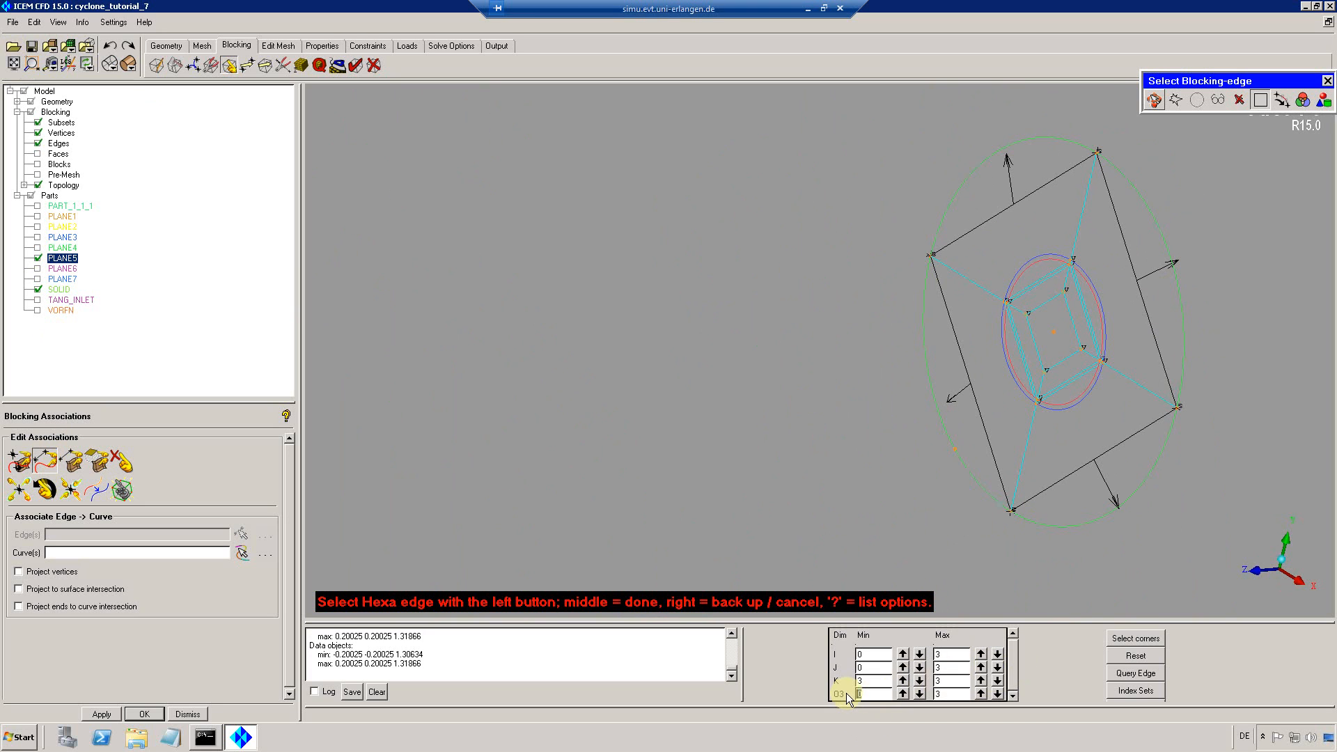
{"action": "type", "text": "2"}
{"action": "key", "text": "Tab"}
{"action": "type", "text": "2"}
{"action": "key", "text": "Return"}
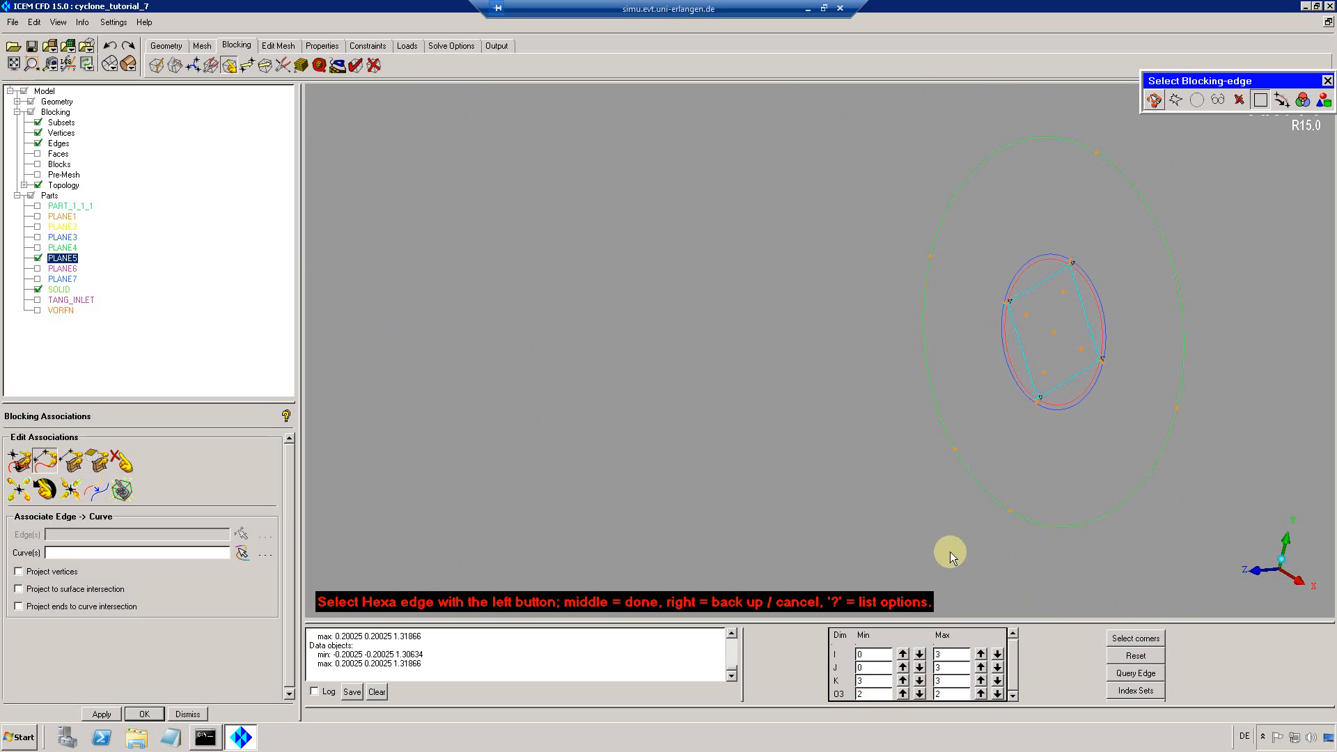
{"action": "key", "text": "v"}
{"action": "left_click", "coordinate": [1087, 285]}
{"action": "middle_click", "coordinate": [1083, 305]}
Isolate O3 index 1 and associate its four edges with the blue circle on PLANE5
{"action": "left_click", "coordinate": [998, 693]}
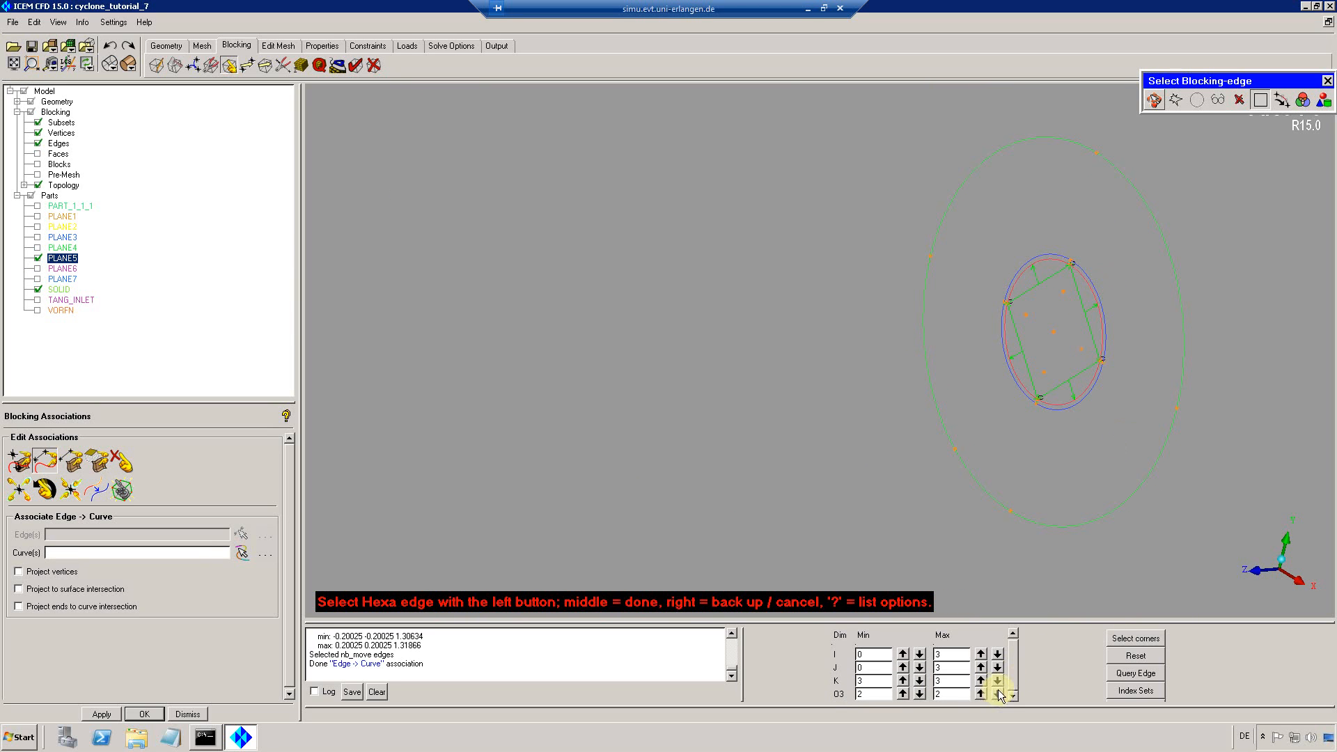
{"action": "key", "text": "v"}
{"action": "left_click", "coordinate": [1093, 286]}
{"action": "middle_click", "coordinate": [1115, 287]}
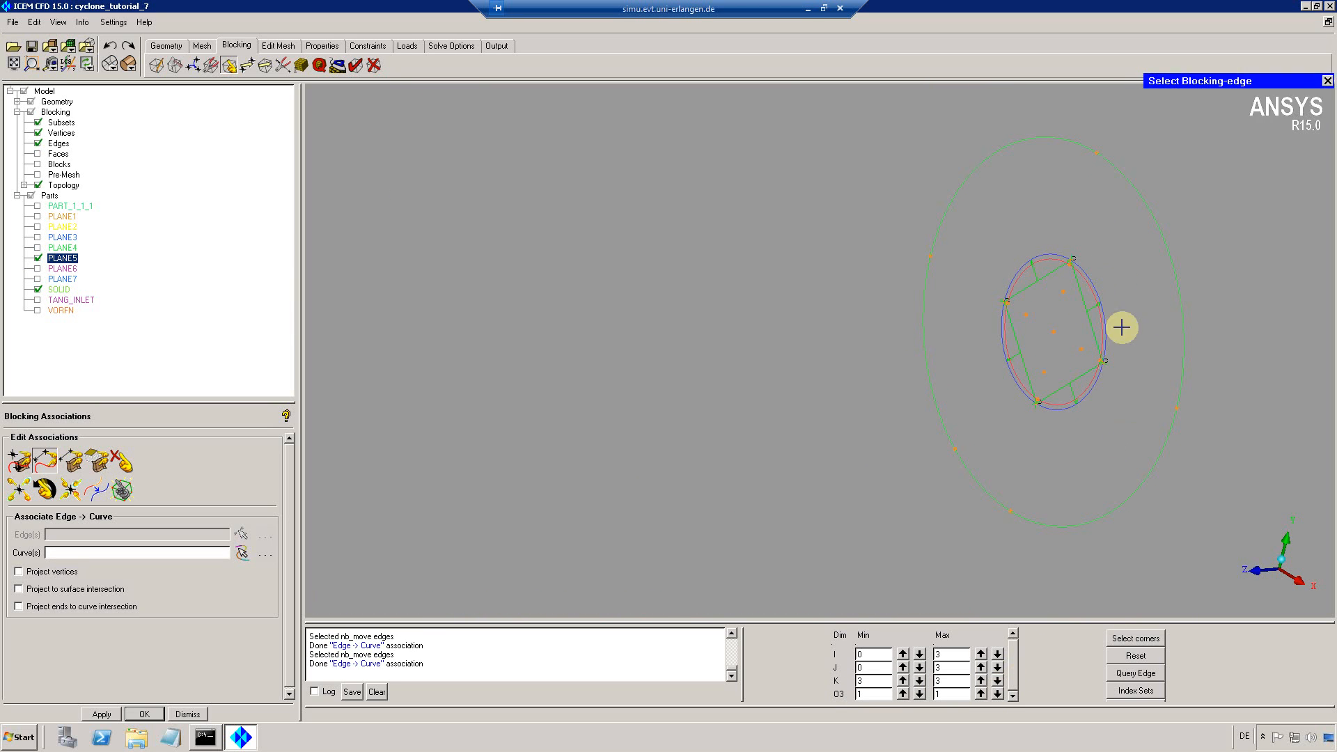
Isolate O3 index 0 and associate its four outermost edges with the large green circle on PLANE5
{"action": "left_click", "coordinate": [998, 694]}
{"action": "key", "text": "v"}
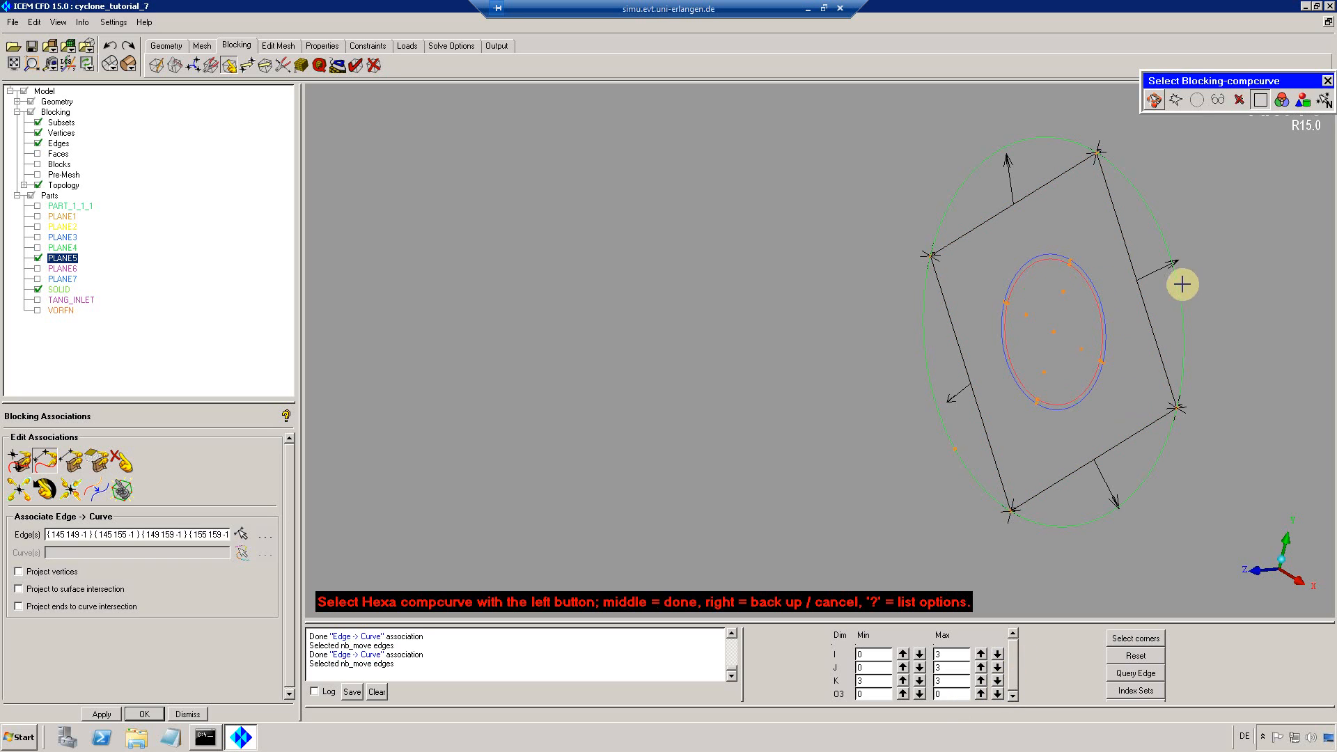
{"action": "middle_click", "coordinate": [1184, 204]}
{"action": "middle_click", "coordinate": [1182, 206]}
Limit the blocking display to K index 2 with O3 from 0 to 3, and show PLANE6 in place of PLANE5
{"action": "left_click_drag", "start_coordinate": [1018, 250], "coordinate": [999, 257]}
{"action": "middle_click_drag", "start_coordinate": [1214, 291], "coordinate": [867, 333]}
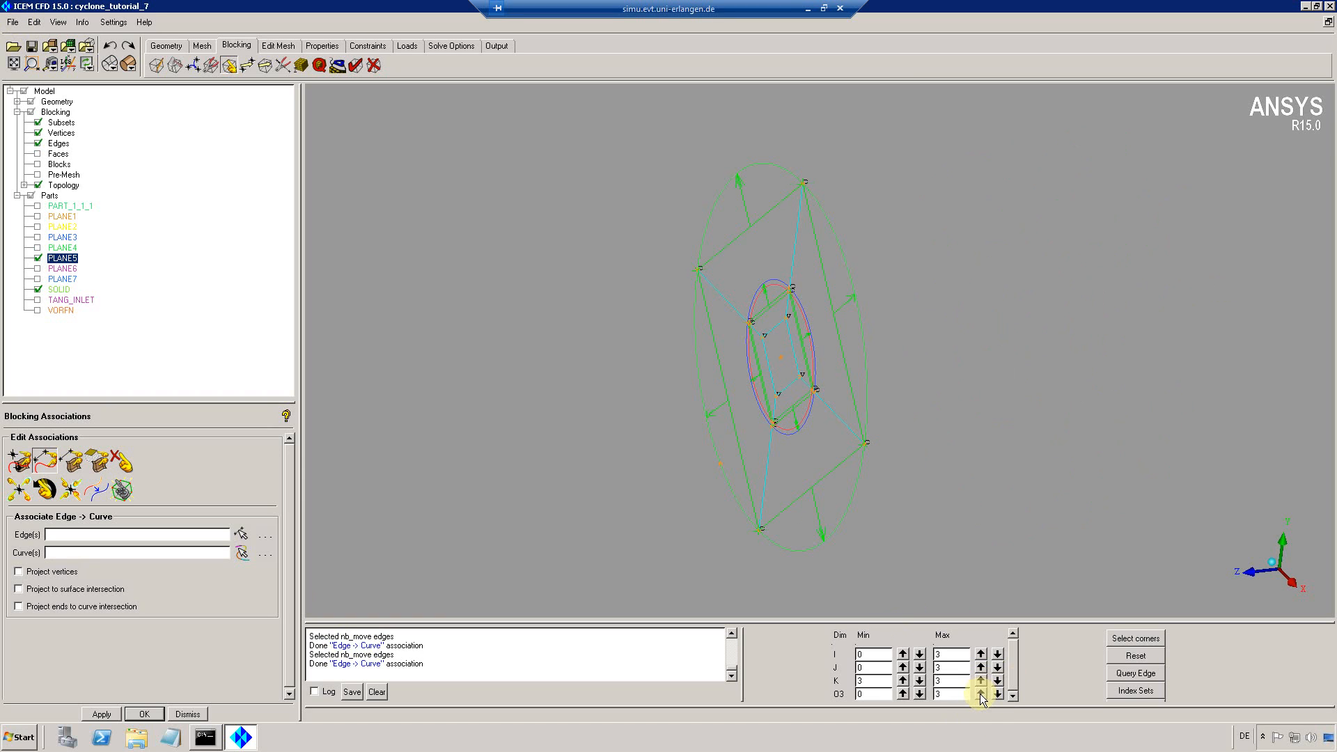
{"action": "left_click", "coordinate": [37, 259]}
{"action": "left_click", "coordinate": [38, 268]}
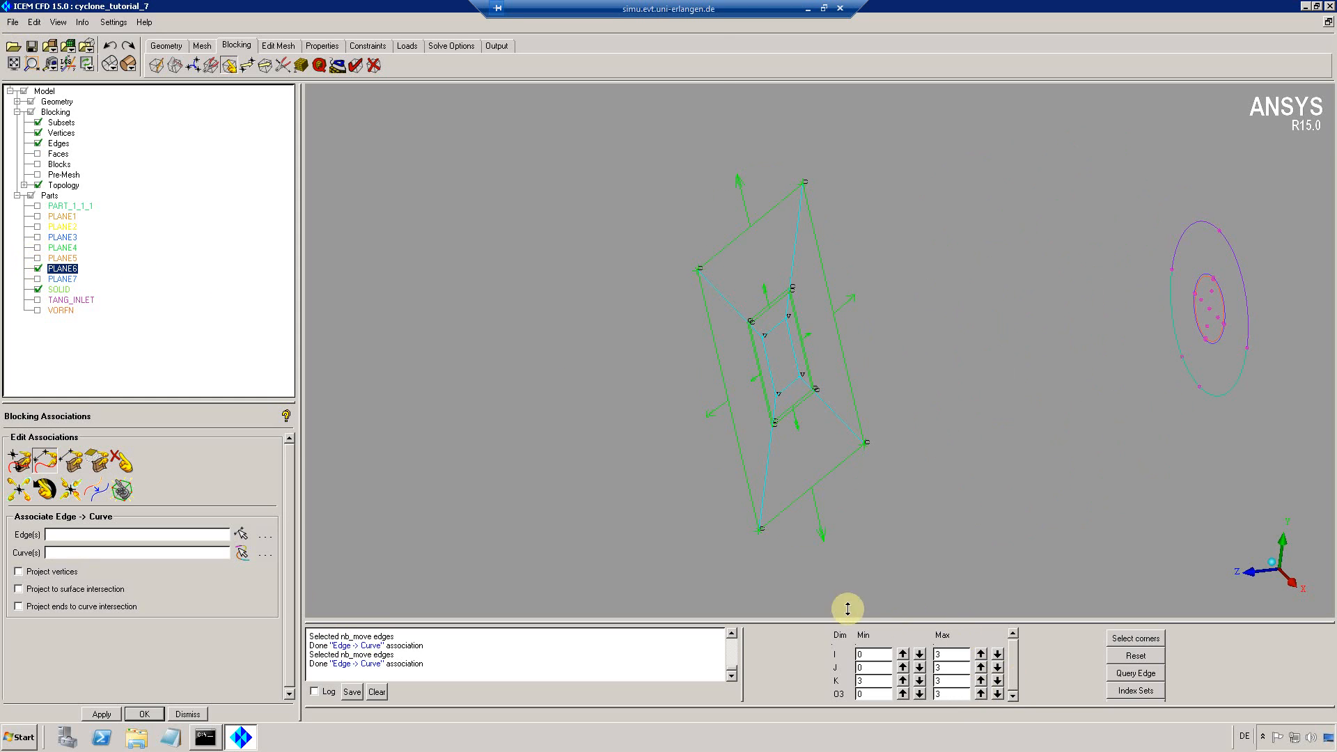
{"action": "left_click", "coordinate": [998, 681]}
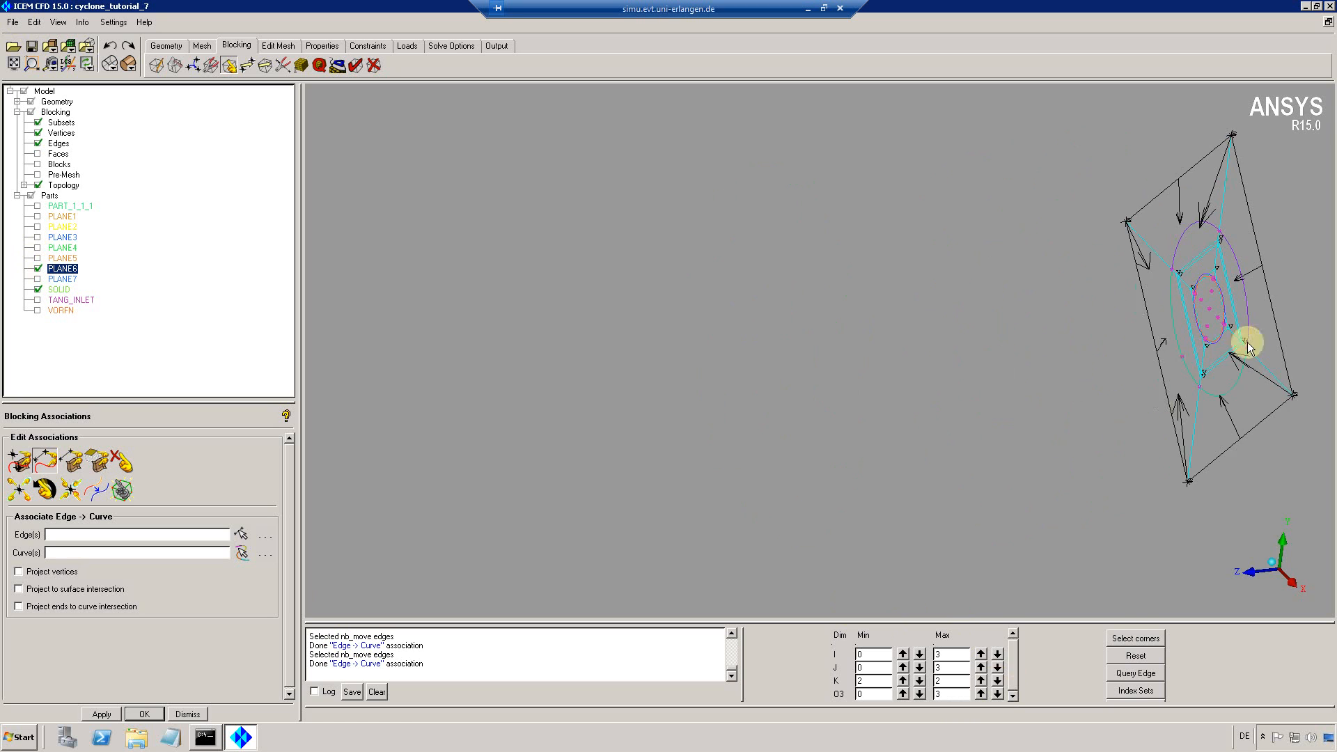
{"action": "left_click_drag", "start_coordinate": [1247, 337], "coordinate": [1031, 341]}
{"action": "middle_click_drag", "start_coordinate": [1031, 341], "coordinate": [908, 355]}
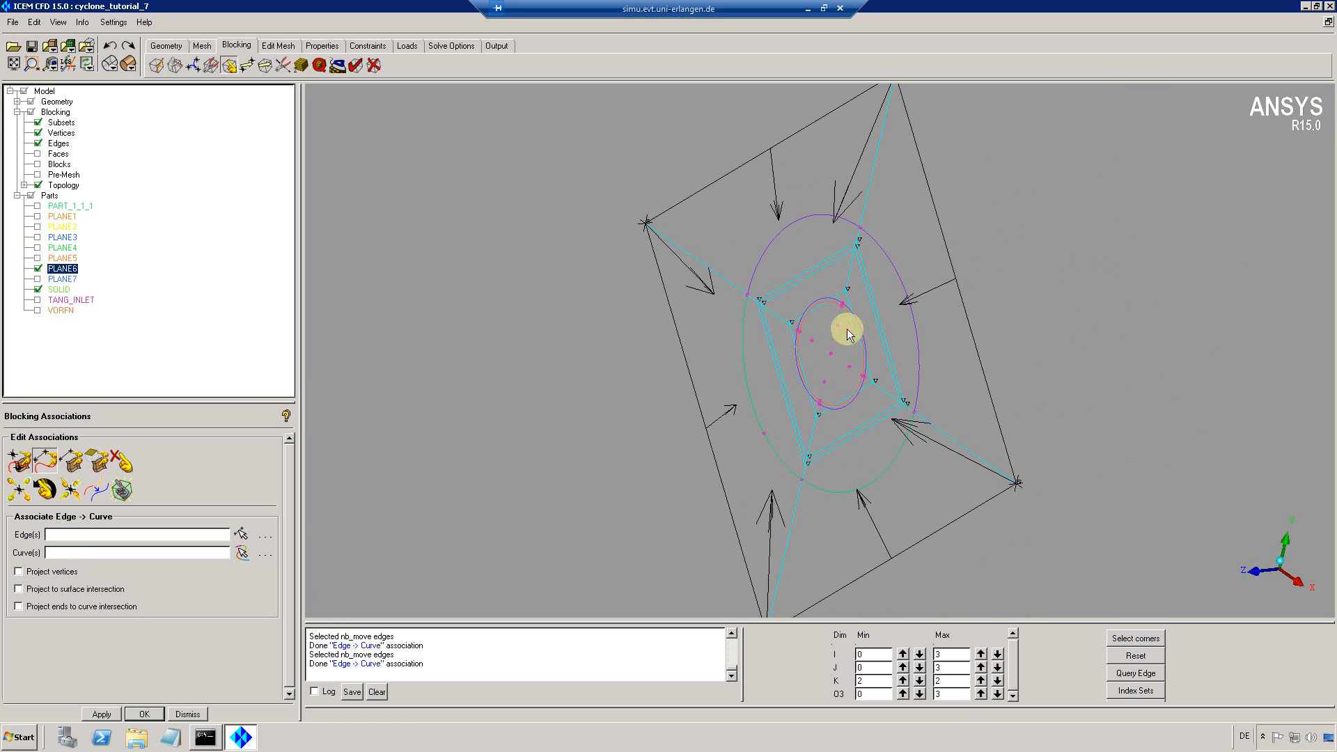
{"action": "left_click_drag", "start_coordinate": [848, 333], "coordinate": [839, 299]}
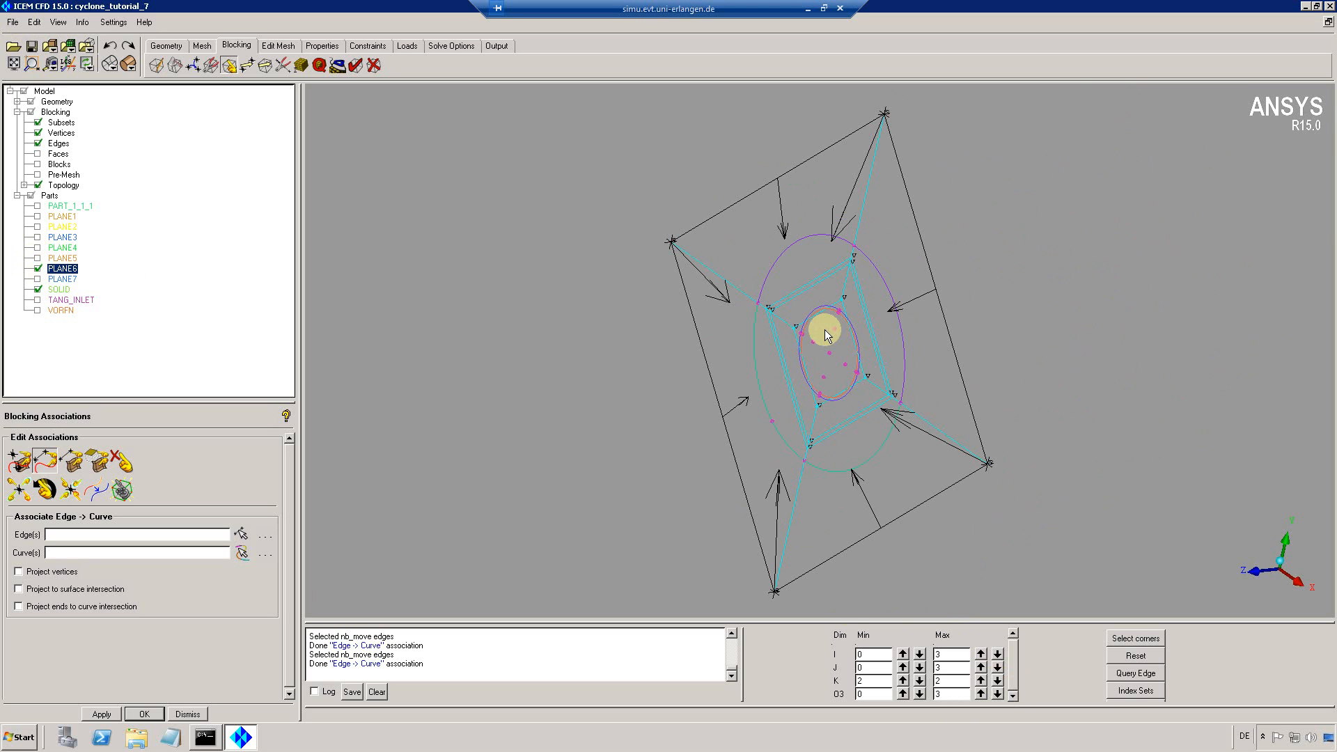
{"action": "left_click_drag", "start_coordinate": [825, 329], "coordinate": [809, 325]}
In the front view, associate the innermost +Y block vertex with the PLANE6 point just inside the inner circles
{"action": "left_click", "coordinate": [19, 461]}
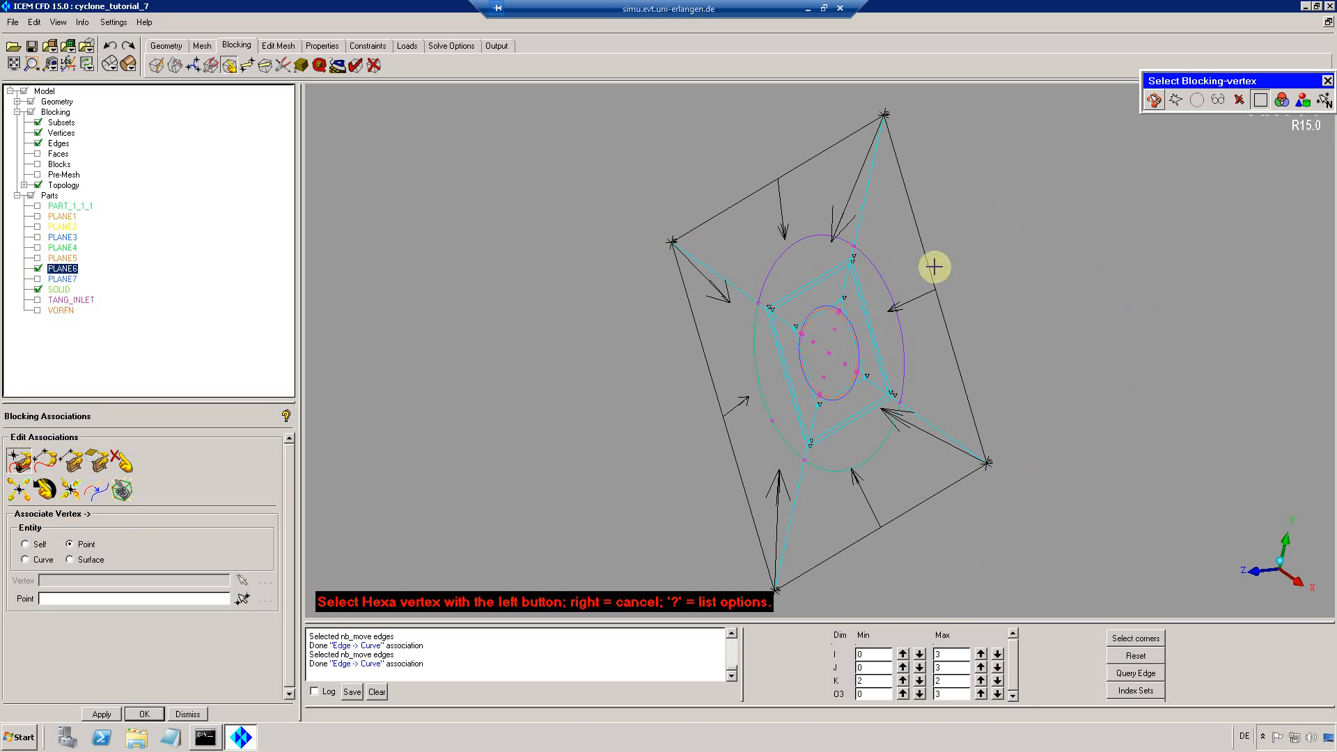
{"action": "scroll", "coordinate": [846, 308], "scroll_direction": "up", "scroll_amount": 3}
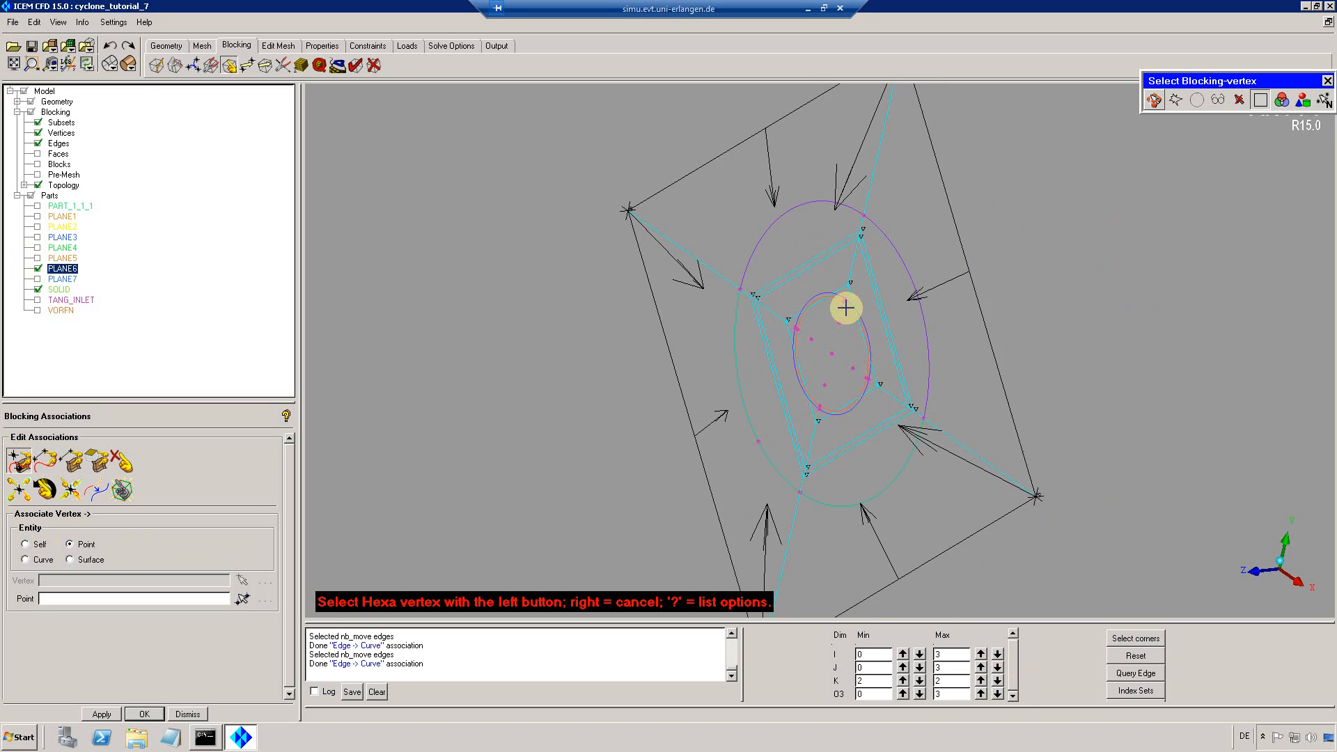
{"action": "left_click", "coordinate": [58, 22]}
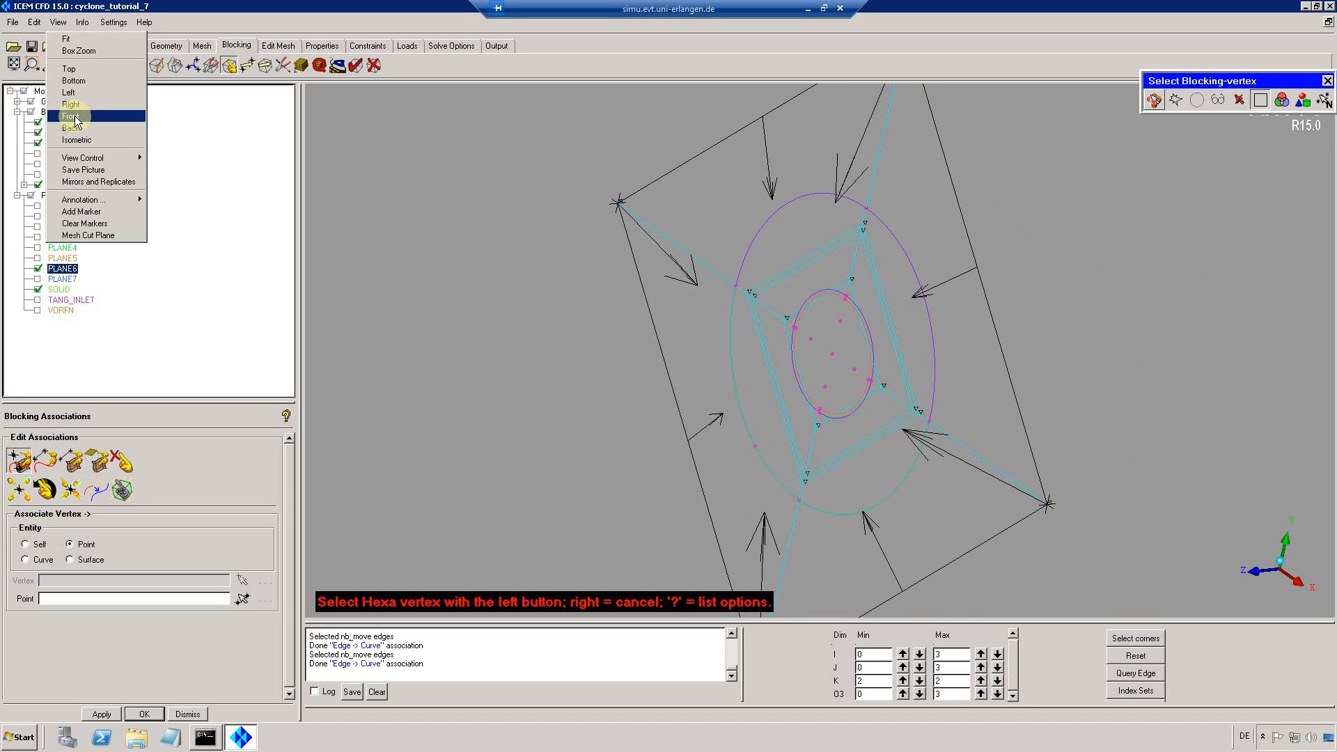
{"action": "left_click", "coordinate": [69, 68]}
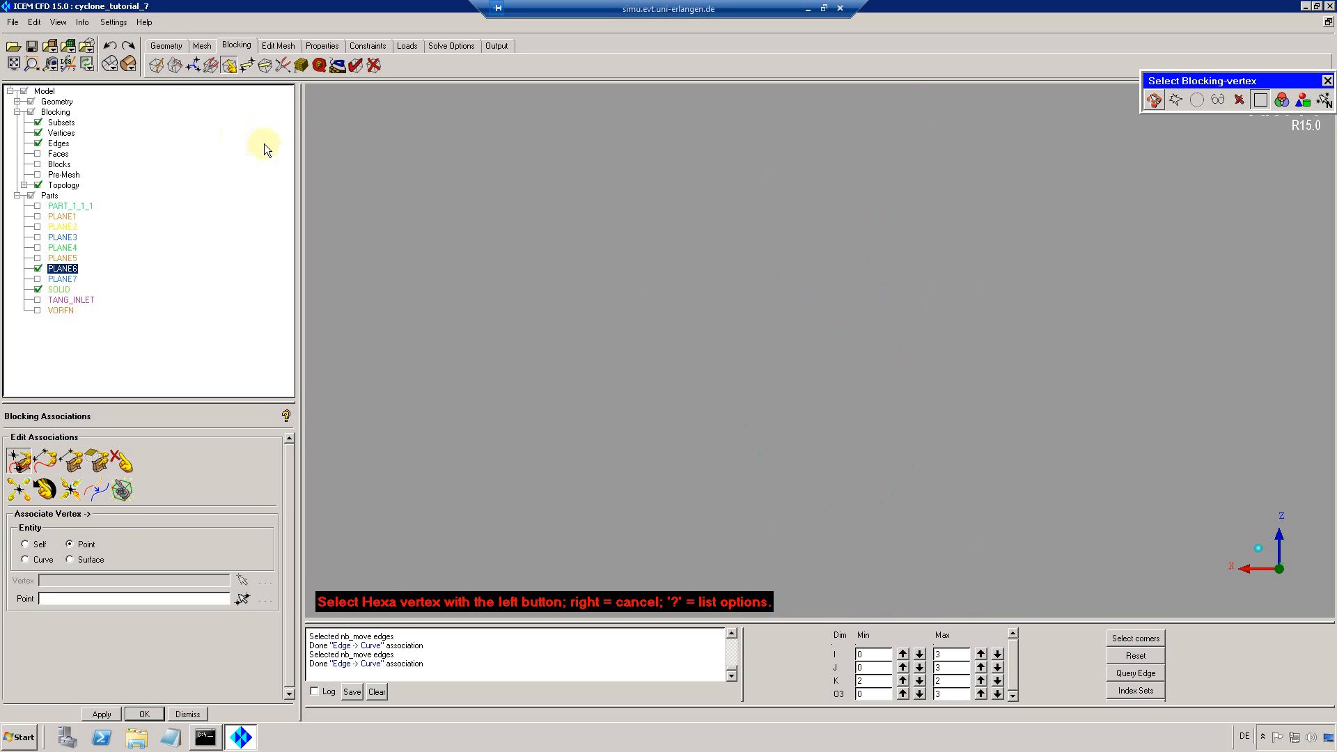
{"action": "left_click", "coordinate": [13, 66]}
{"action": "left_click", "coordinate": [58, 22]}
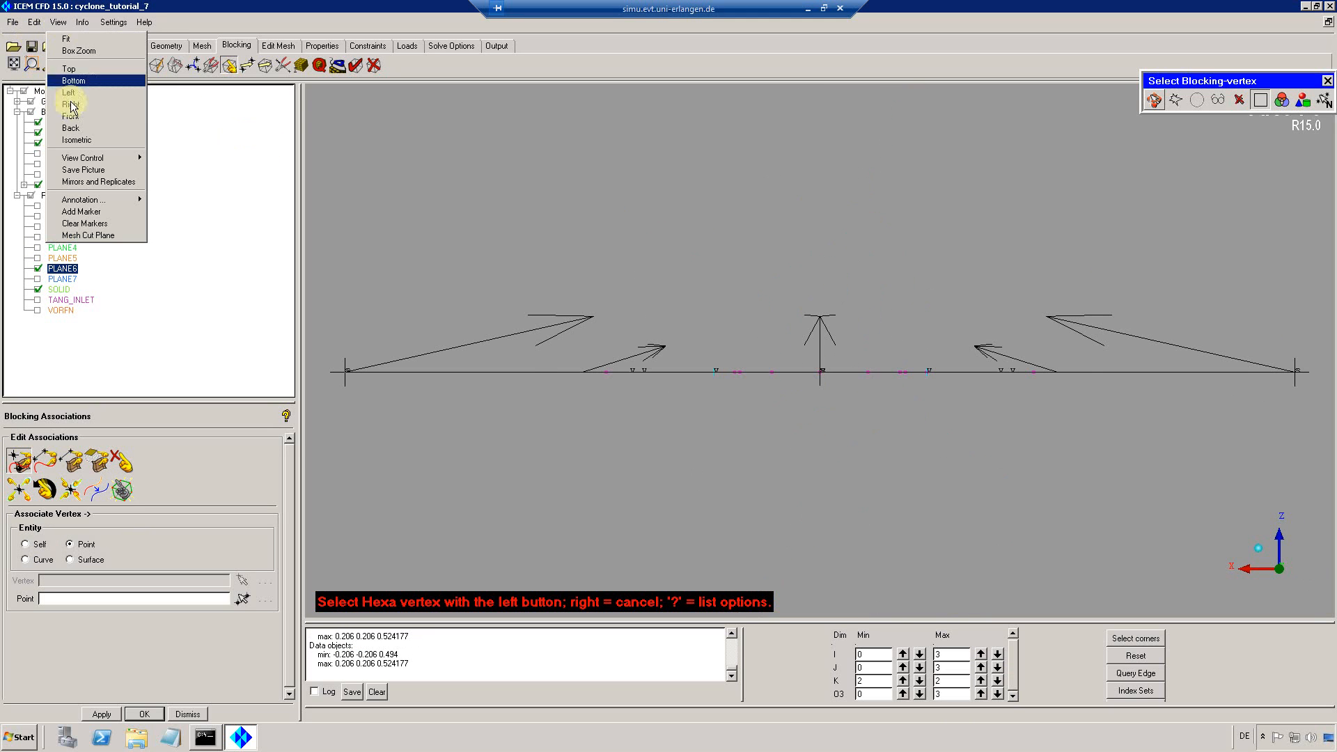
{"action": "left_click", "coordinate": [70, 120]}
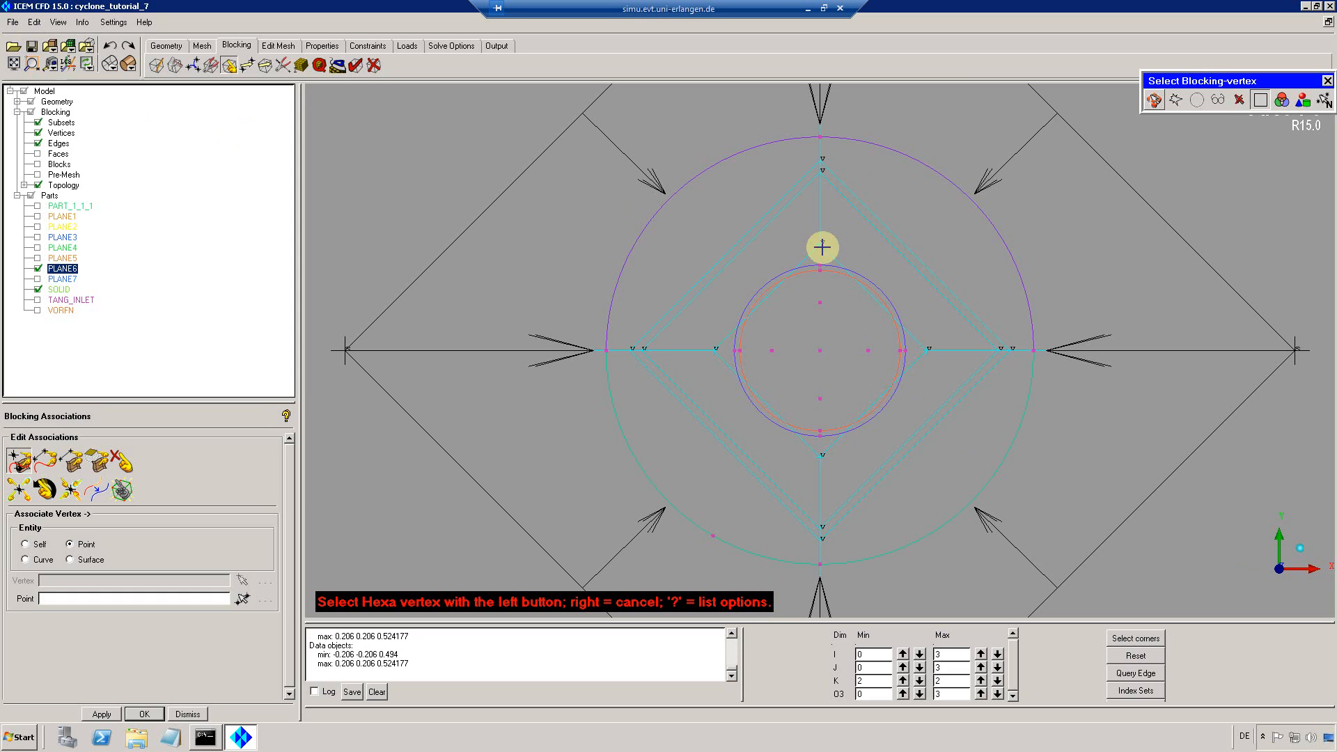
{"action": "left_click", "coordinate": [823, 282]}
{"action": "left_click", "coordinate": [820, 302]}
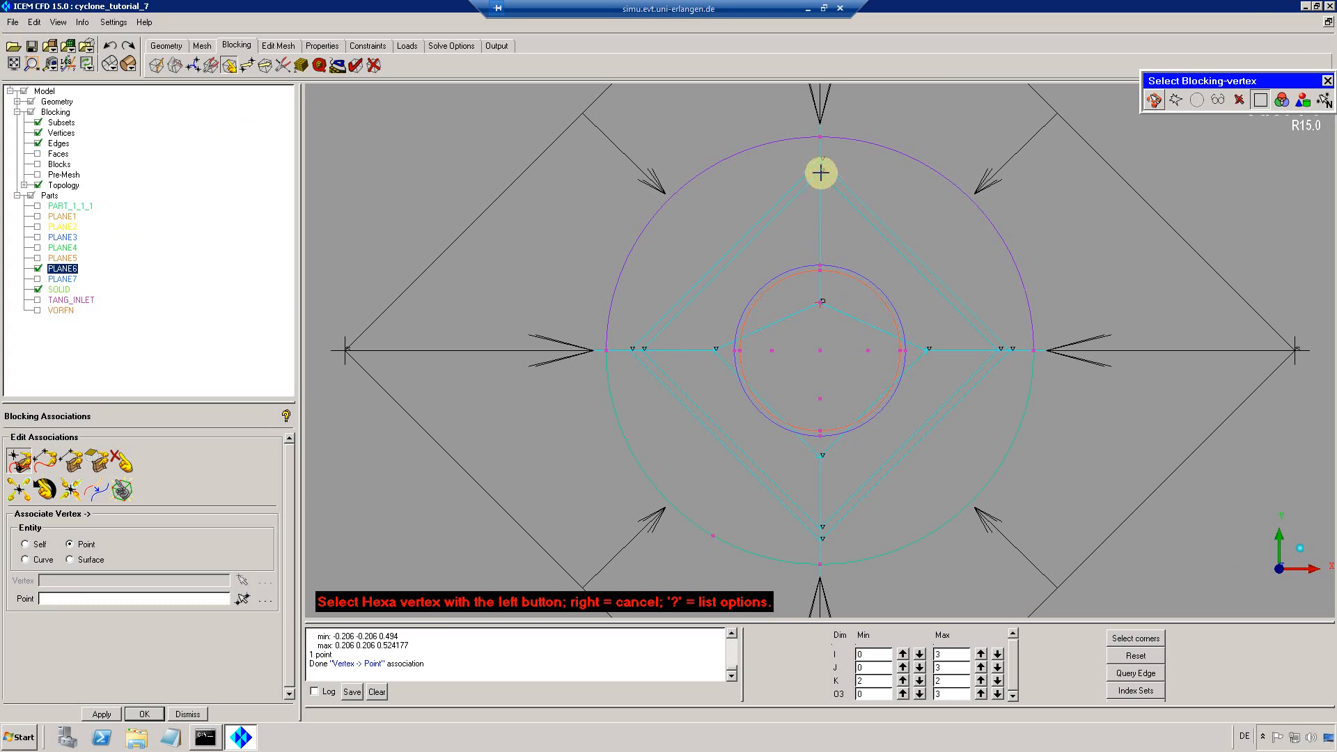
Associate the remaining three +Y vertices with the PLANE6 points atop the orange, blue and large outer circles
{"action": "left_click", "coordinate": [822, 171]}
{"action": "left_click", "coordinate": [820, 271]}
{"action": "left_click", "coordinate": [819, 159]}
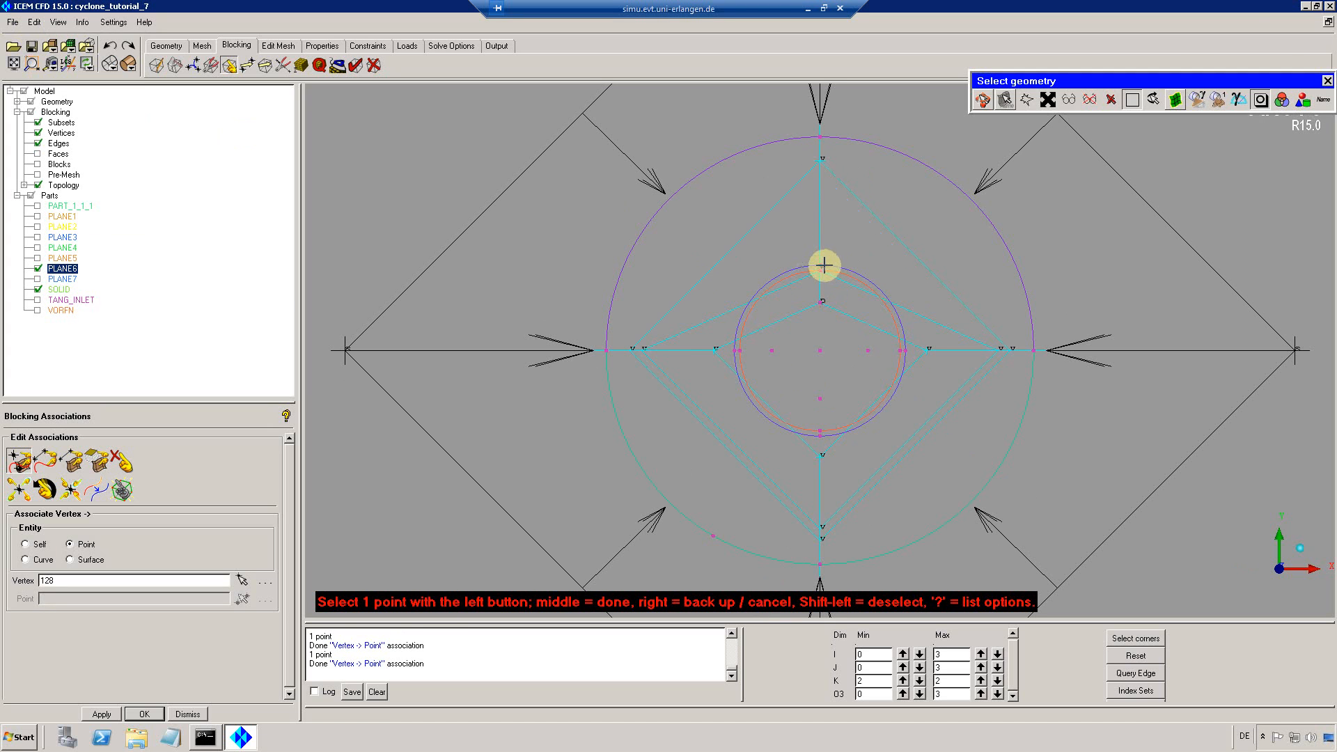
{"action": "left_click", "coordinate": [820, 265]}
{"action": "scroll", "coordinate": [844, 291], "scroll_direction": "down", "scroll_amount": 5}
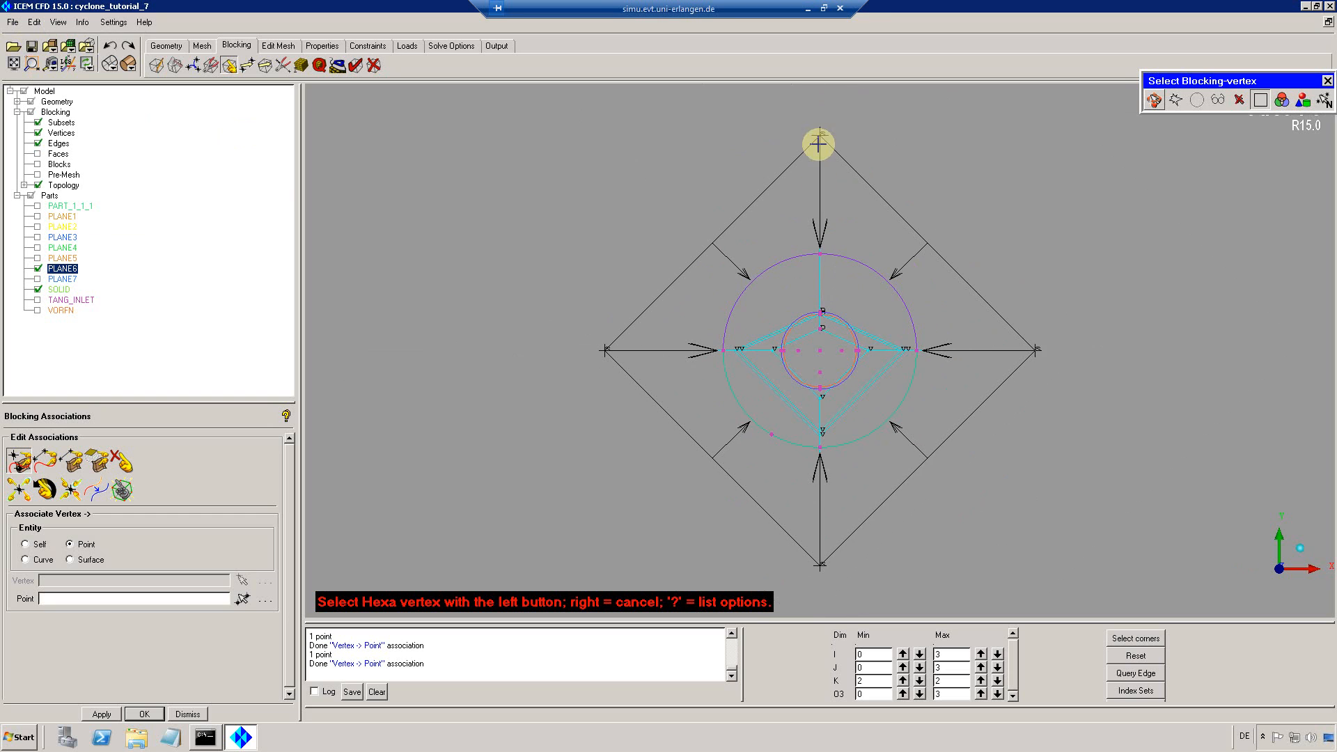
{"action": "left_click", "coordinate": [823, 264]}
{"action": "left_click", "coordinate": [823, 265]}
{"action": "scroll", "coordinate": [891, 380], "scroll_direction": "up", "scroll_amount": 3}
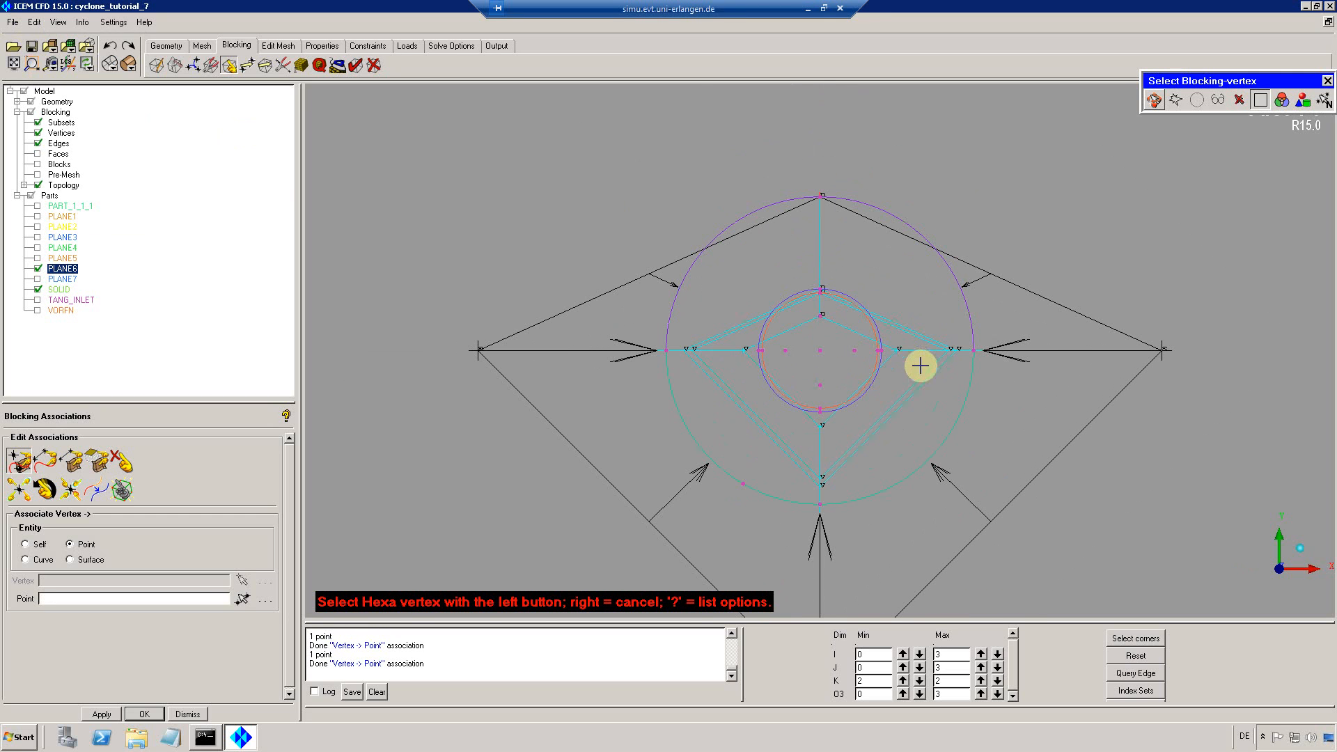
Associate the four +X block vertices, from innermost to outermost, with the PLANE6 points inside and on the orange, blue and large outer circles
{"action": "left_click", "coordinate": [898, 353]}
{"action": "left_click", "coordinate": [855, 350]}
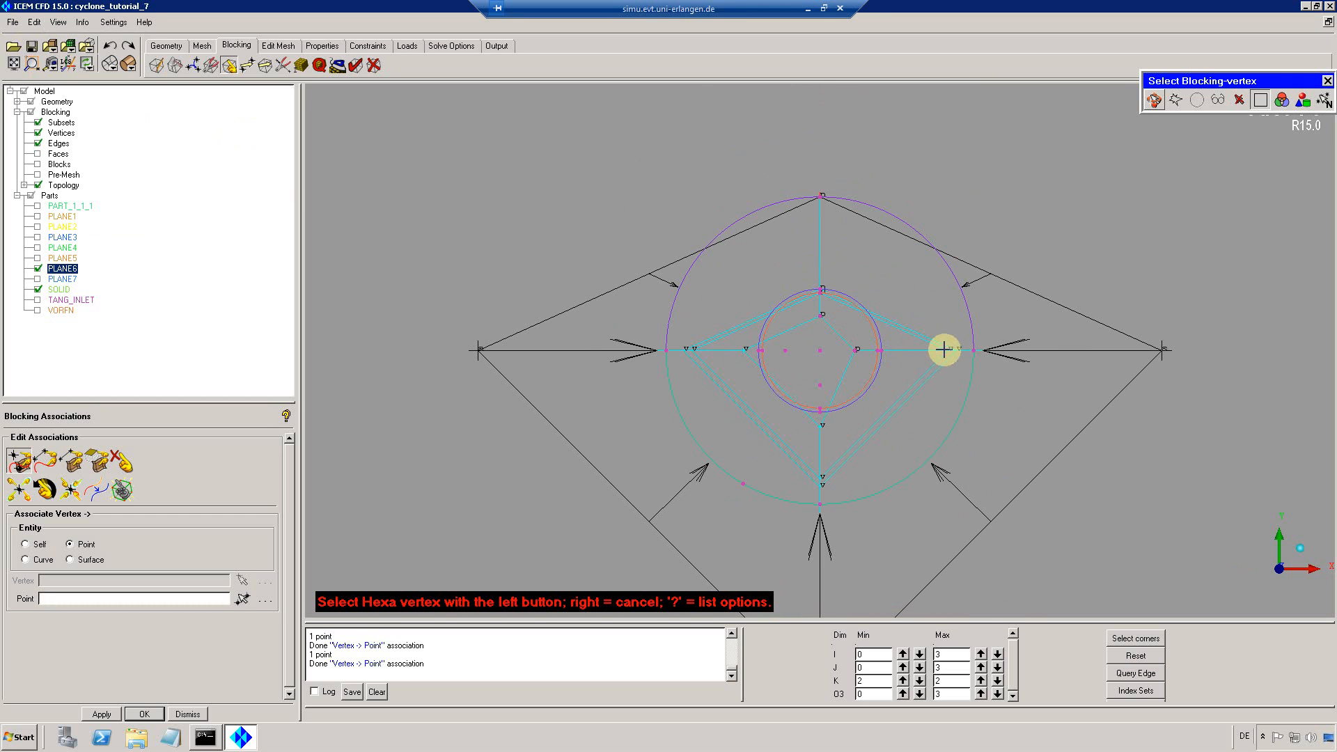
{"action": "left_click", "coordinate": [874, 352]}
{"action": "left_click", "coordinate": [876, 351]}
{"action": "left_click", "coordinate": [957, 350]}
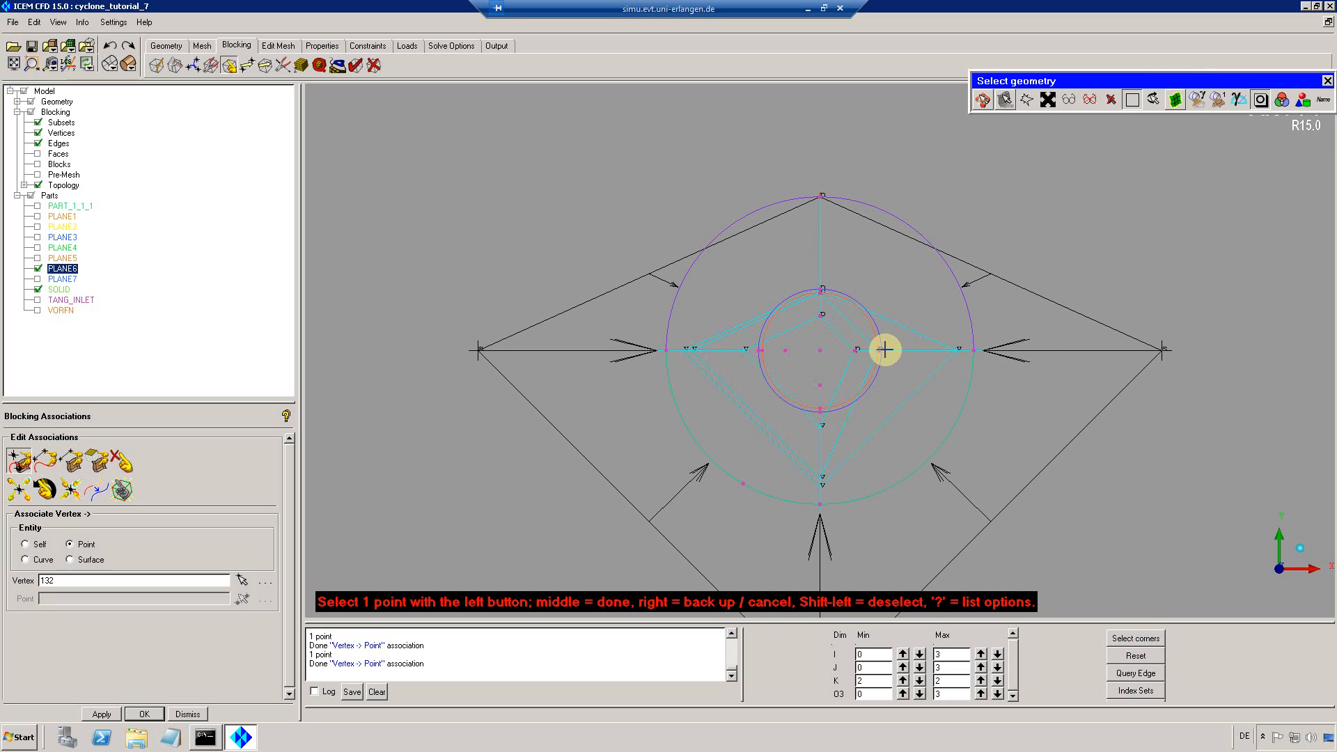
{"action": "left_click", "coordinate": [882, 351]}
{"action": "left_click", "coordinate": [1162, 355]}
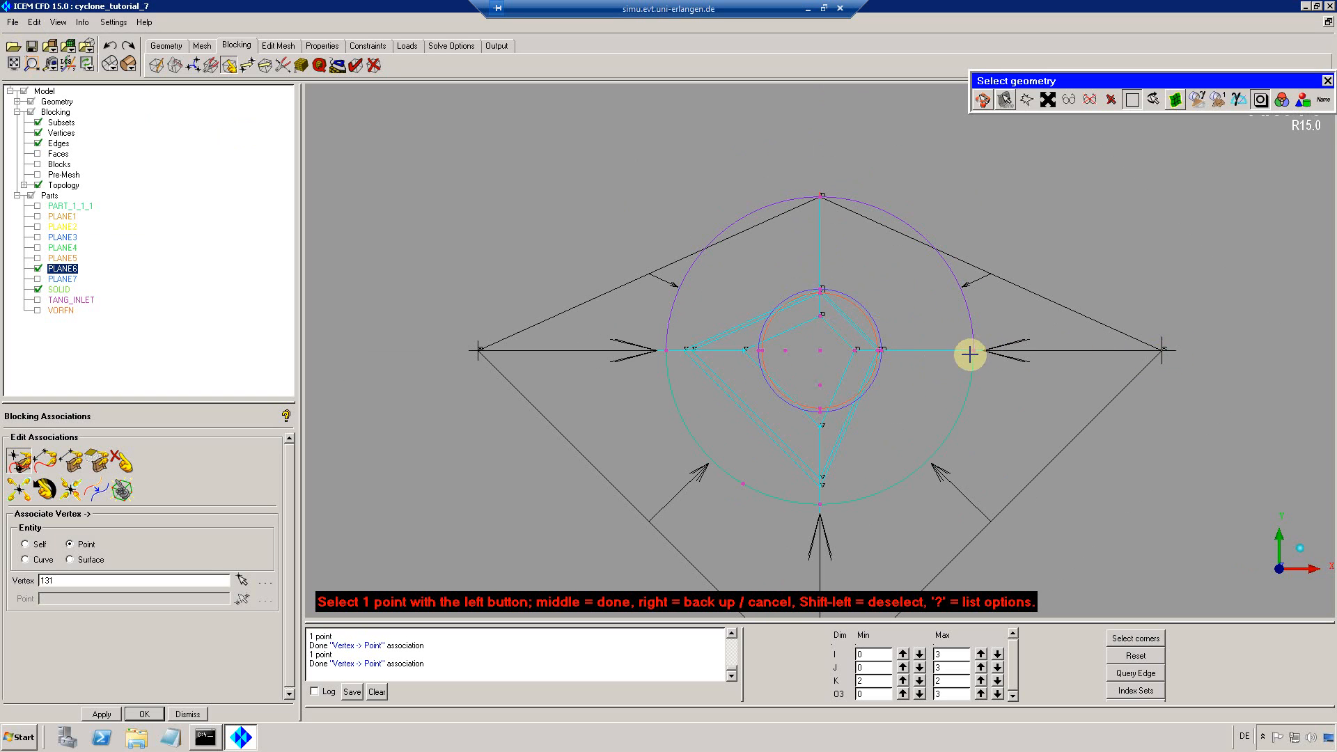
{"action": "left_click", "coordinate": [974, 350]}
Associate the four -Y block vertices, from innermost to outermost, with the matching PLANE6 points along the -Y axis
{"action": "left_click", "coordinate": [821, 426]}
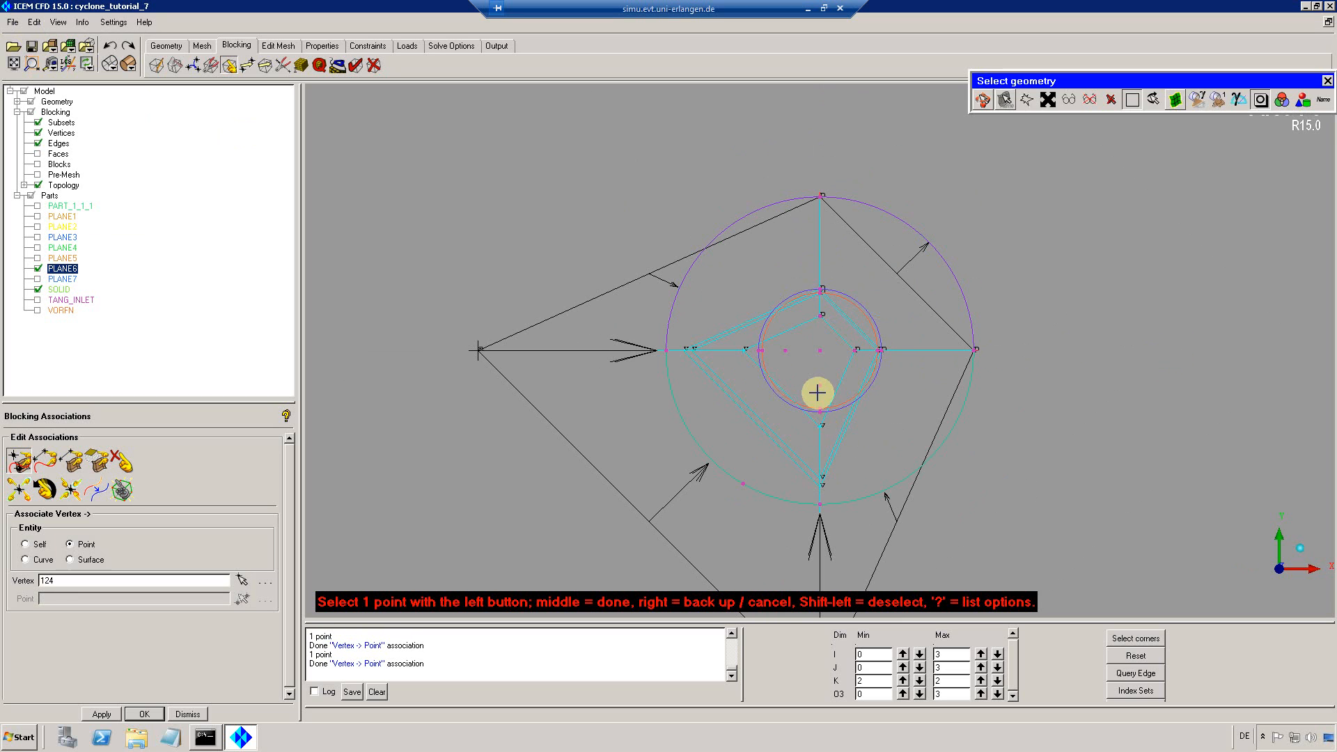
{"action": "left_click", "coordinate": [820, 384]}
{"action": "left_click", "coordinate": [820, 478]}
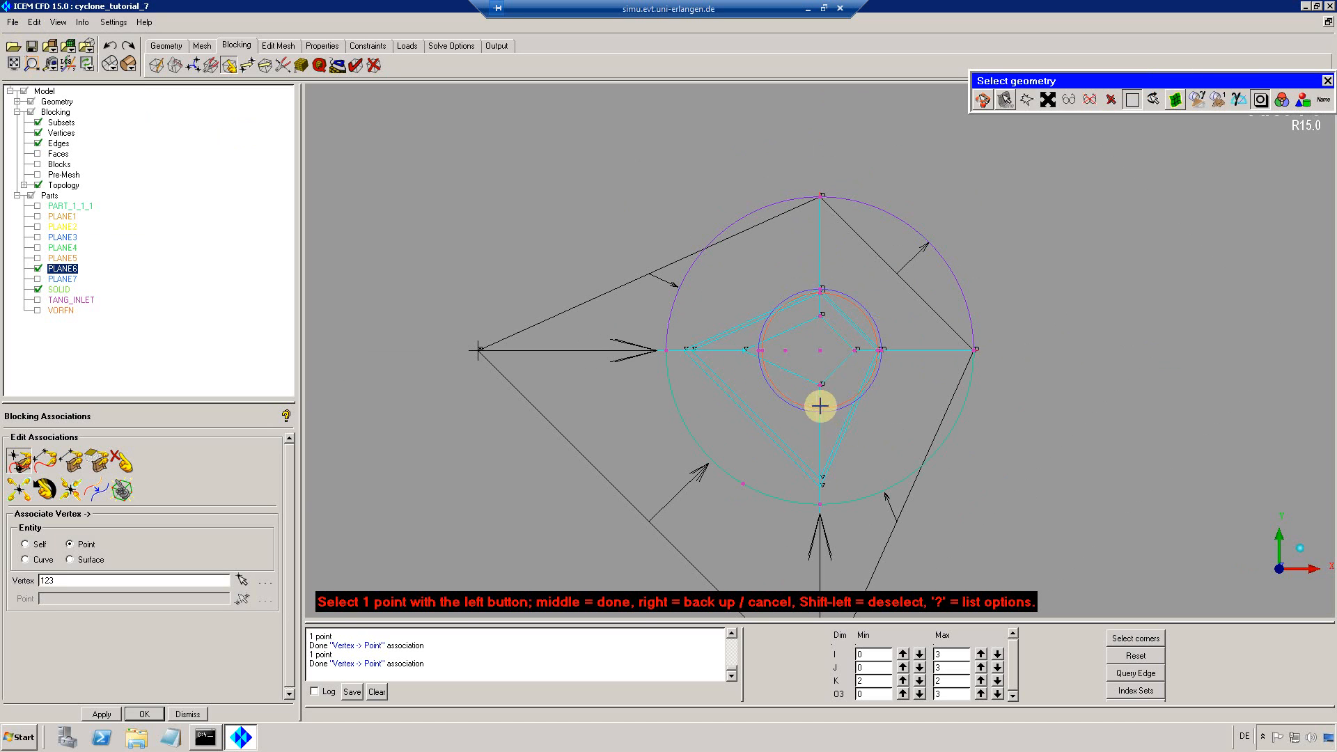
{"action": "left_click", "coordinate": [819, 408]}
{"action": "left_click", "coordinate": [821, 486]}
{"action": "left_click", "coordinate": [822, 413]}
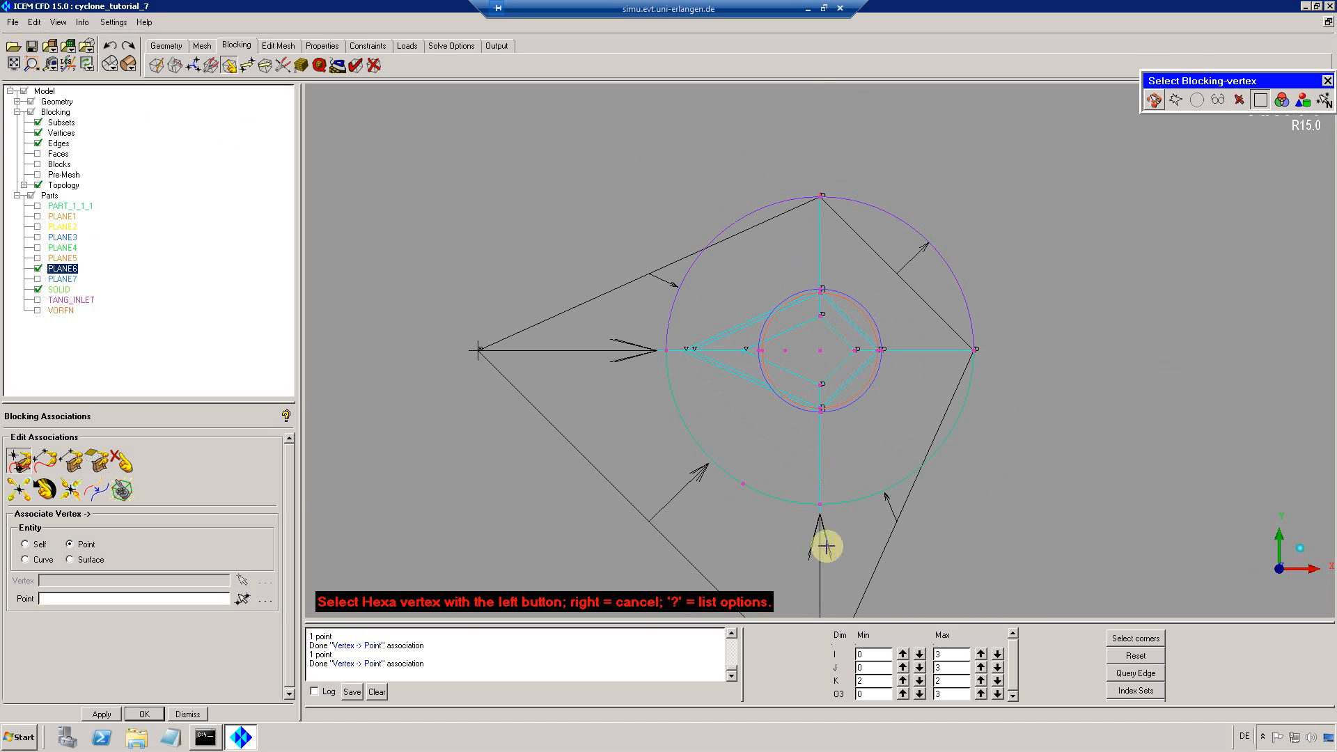
{"action": "scroll", "coordinate": [818, 457], "scroll_direction": "down", "scroll_amount": 3}
{"action": "left_click", "coordinate": [819, 561]}
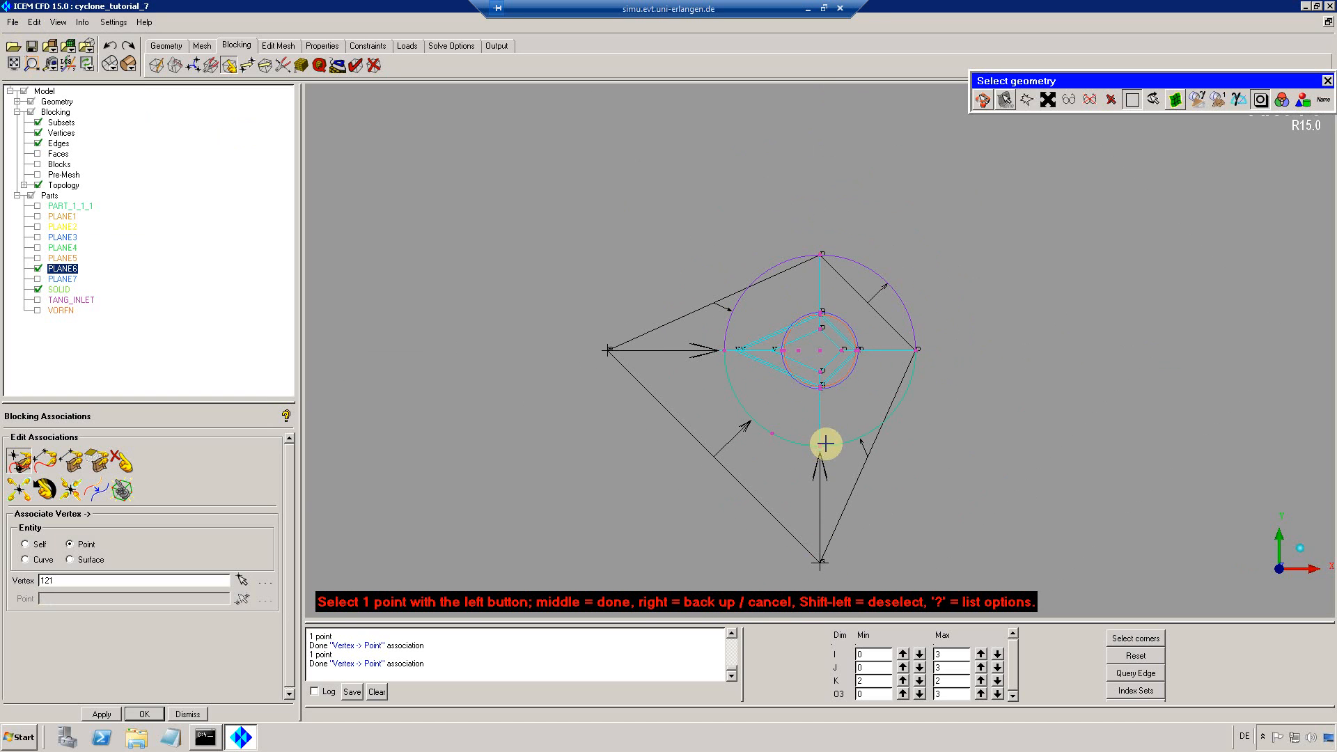
{"action": "left_click", "coordinate": [820, 446]}
Associate the four -X block vertices, from innermost to outermost, with the matching PLANE6 points along the -X axis
{"action": "scroll", "coordinate": [815, 405], "scroll_direction": "up", "scroll_amount": 3}
{"action": "left_click", "coordinate": [734, 354]}
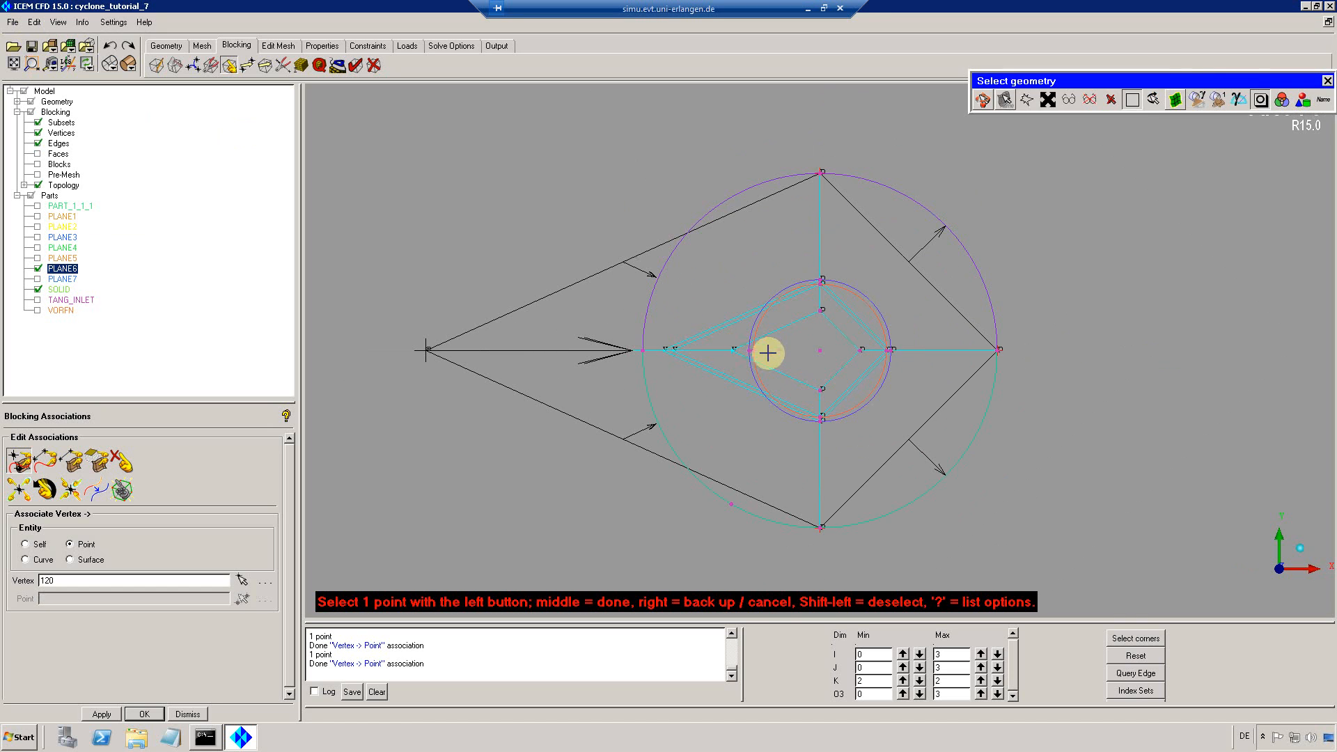
{"action": "left_click", "coordinate": [779, 350]}
{"action": "left_click", "coordinate": [759, 357]}
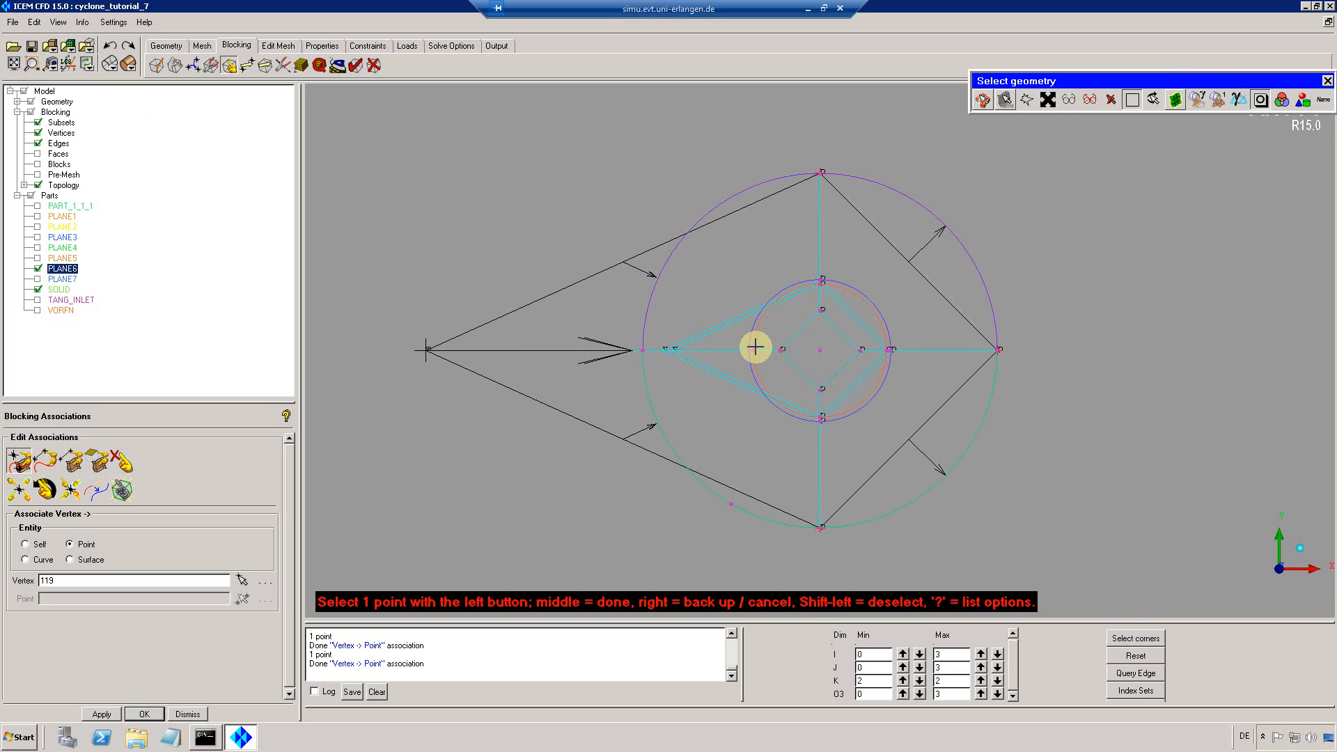
{"action": "left_click", "coordinate": [663, 350]}
{"action": "left_click", "coordinate": [752, 350]}
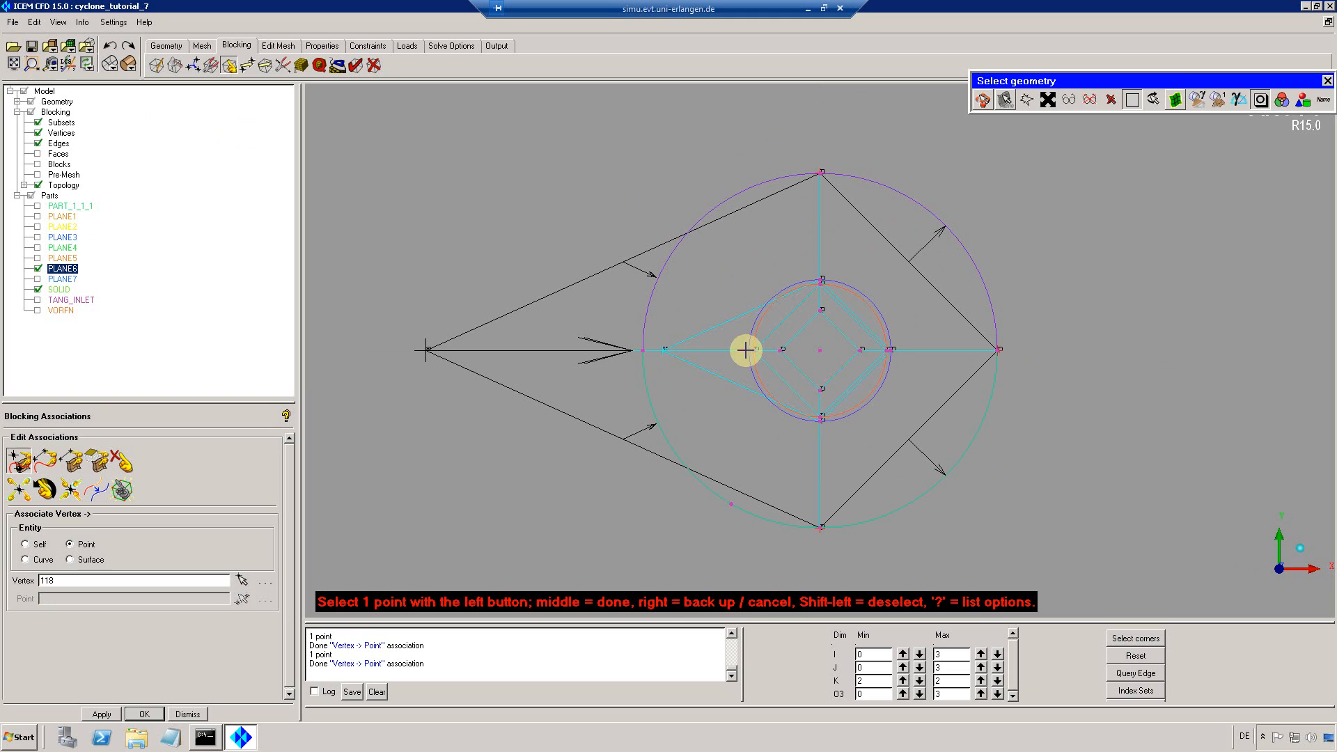
{"action": "left_click", "coordinate": [745, 350]}
{"action": "left_click", "coordinate": [430, 351]}
{"action": "left_click", "coordinate": [641, 350]}
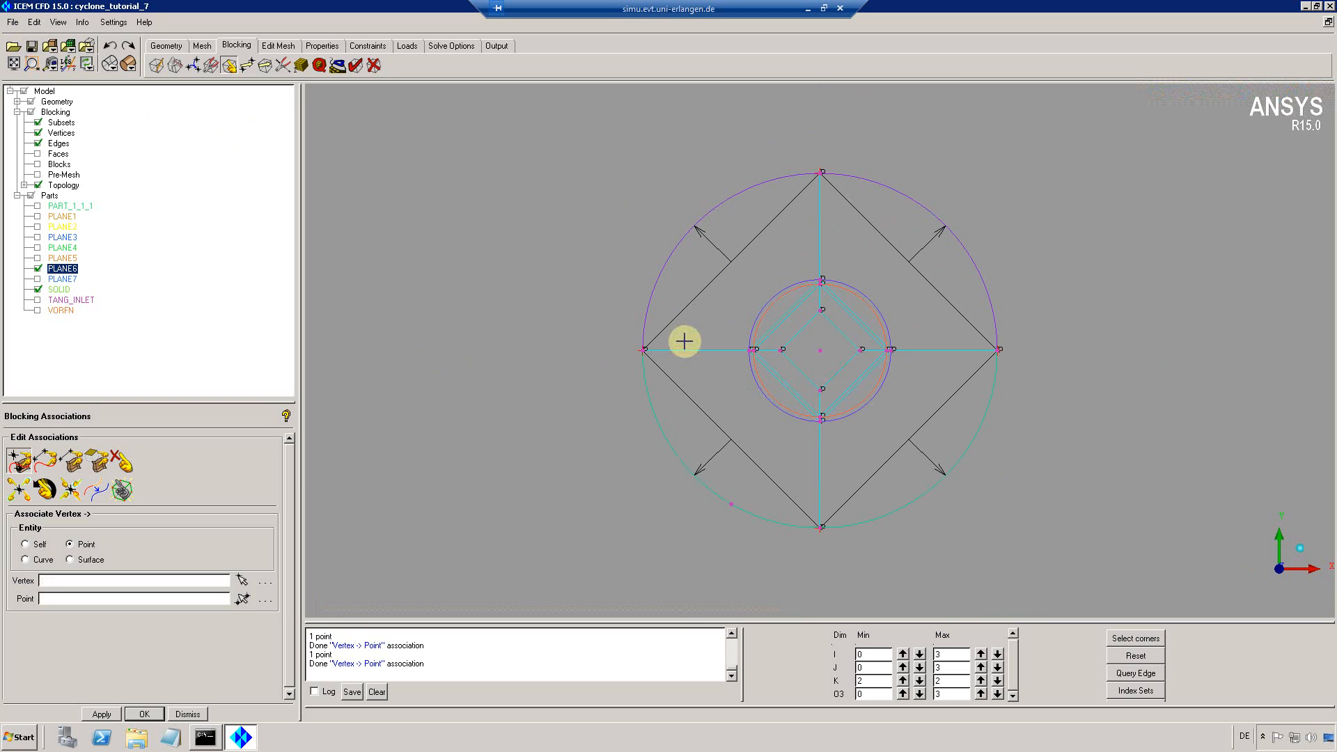
Isolate O3 index 2 and associate all its visible edges with the orange inner circle on PLANE6
{"action": "left_click_drag", "start_coordinate": [728, 303], "coordinate": [511, 237]}
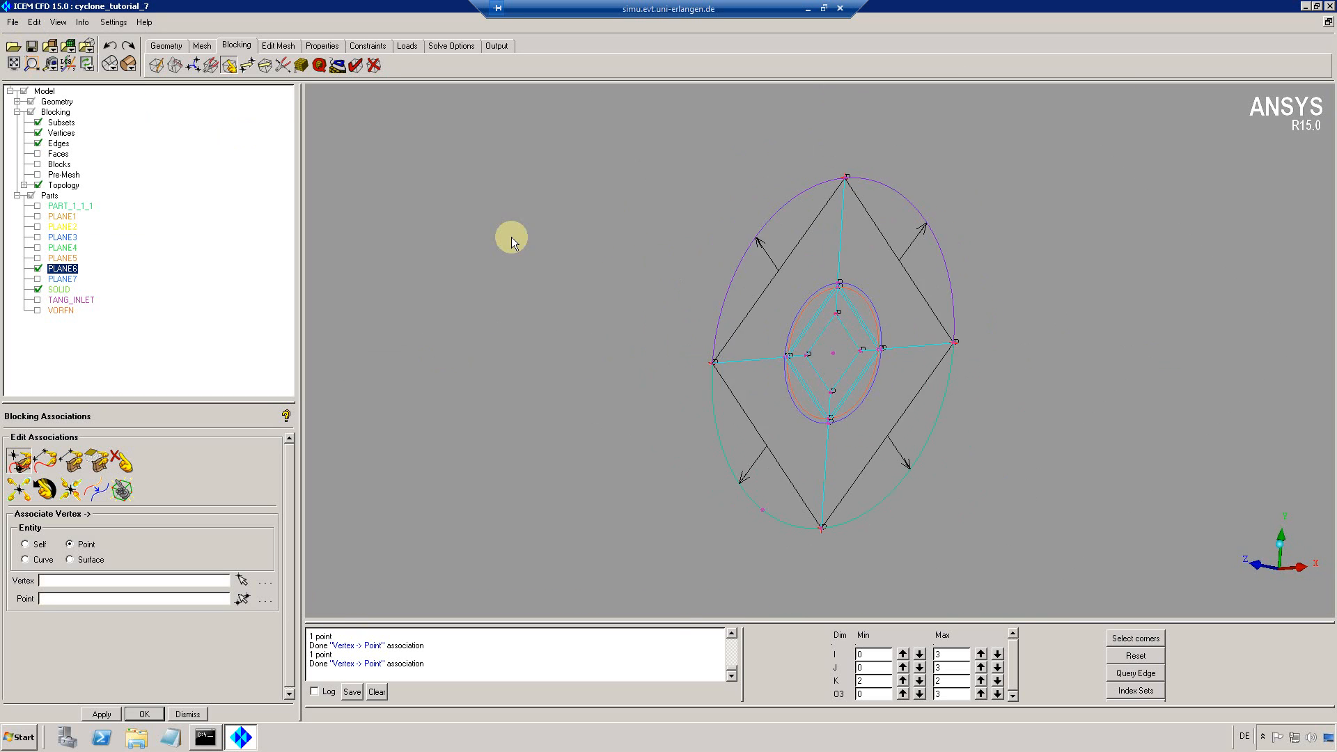
{"action": "left_click", "coordinate": [874, 694]}
{"action": "key", "text": "Tab"}
{"action": "type", "text": "2"}
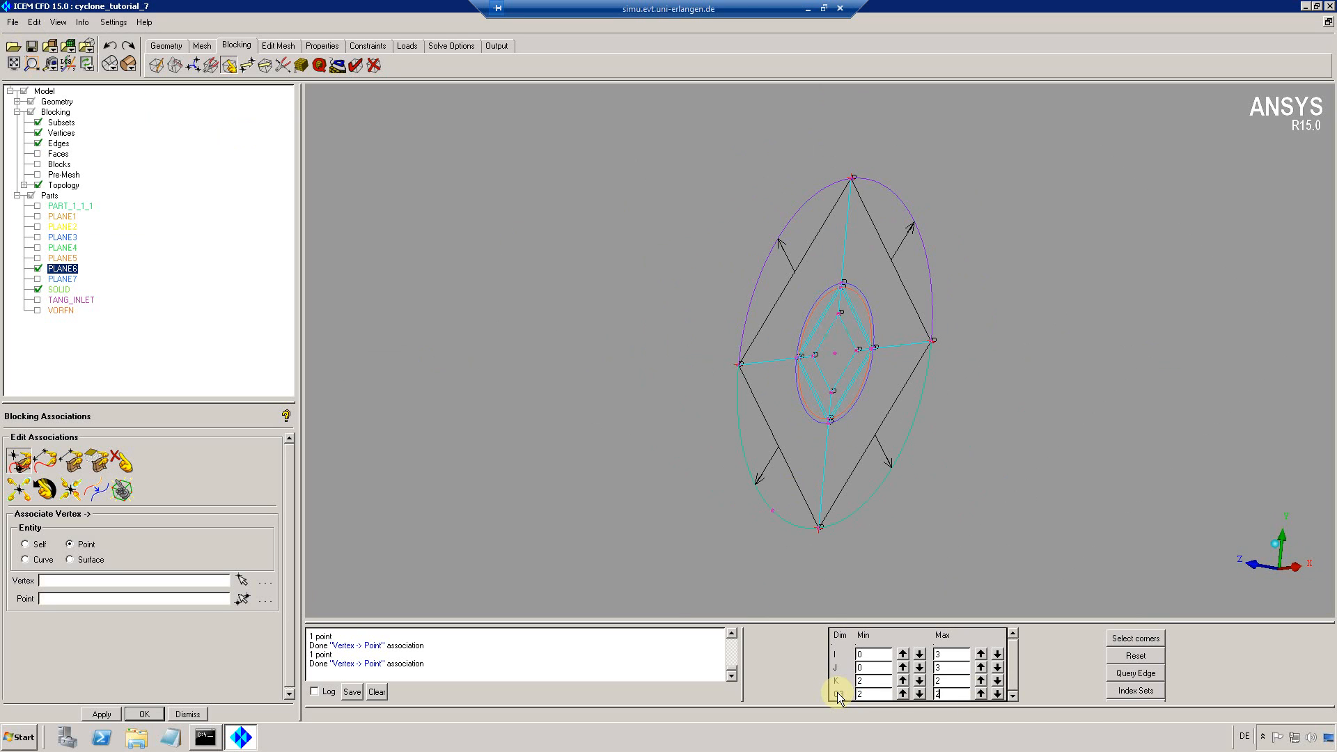
{"action": "key", "text": "Return"}
{"action": "left_click_drag", "start_coordinate": [888, 302], "coordinate": [930, 303]}
{"action": "left_click", "coordinate": [44, 461]}
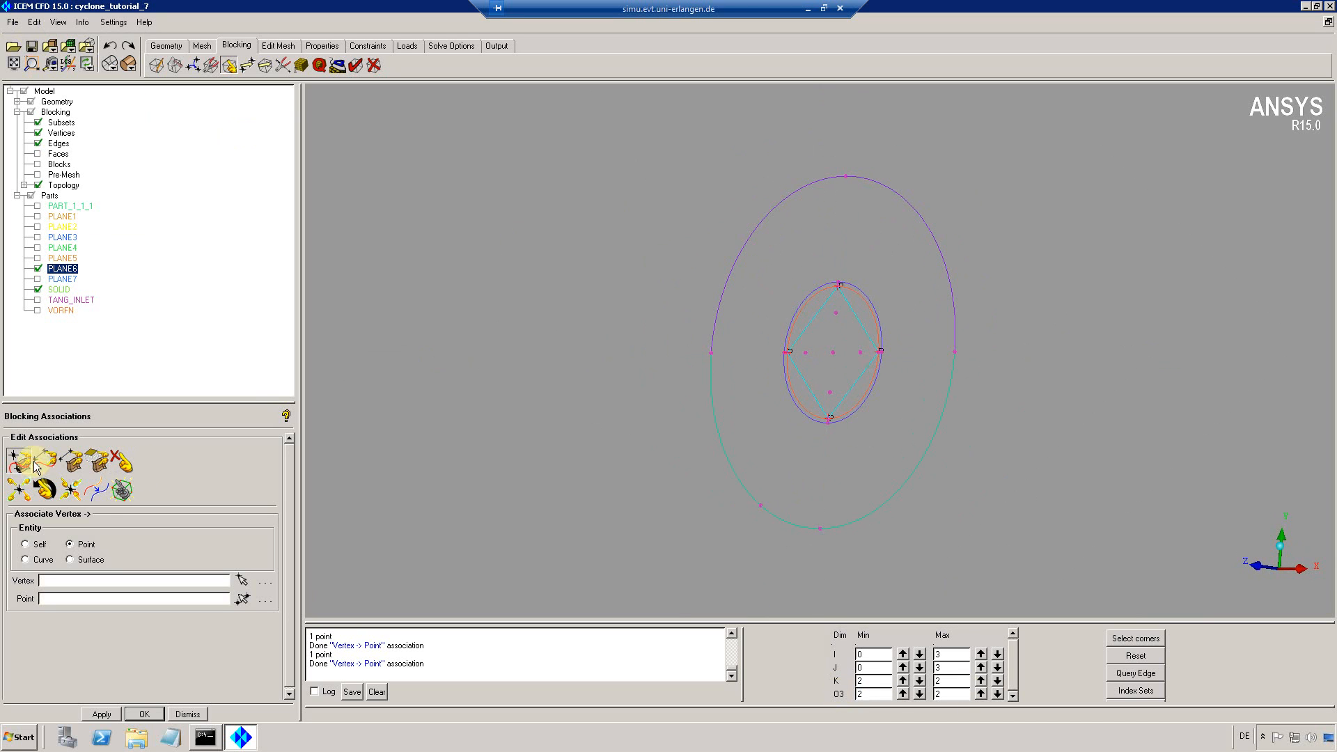
{"action": "key", "text": "v"}
{"action": "left_click", "coordinate": [856, 296]}
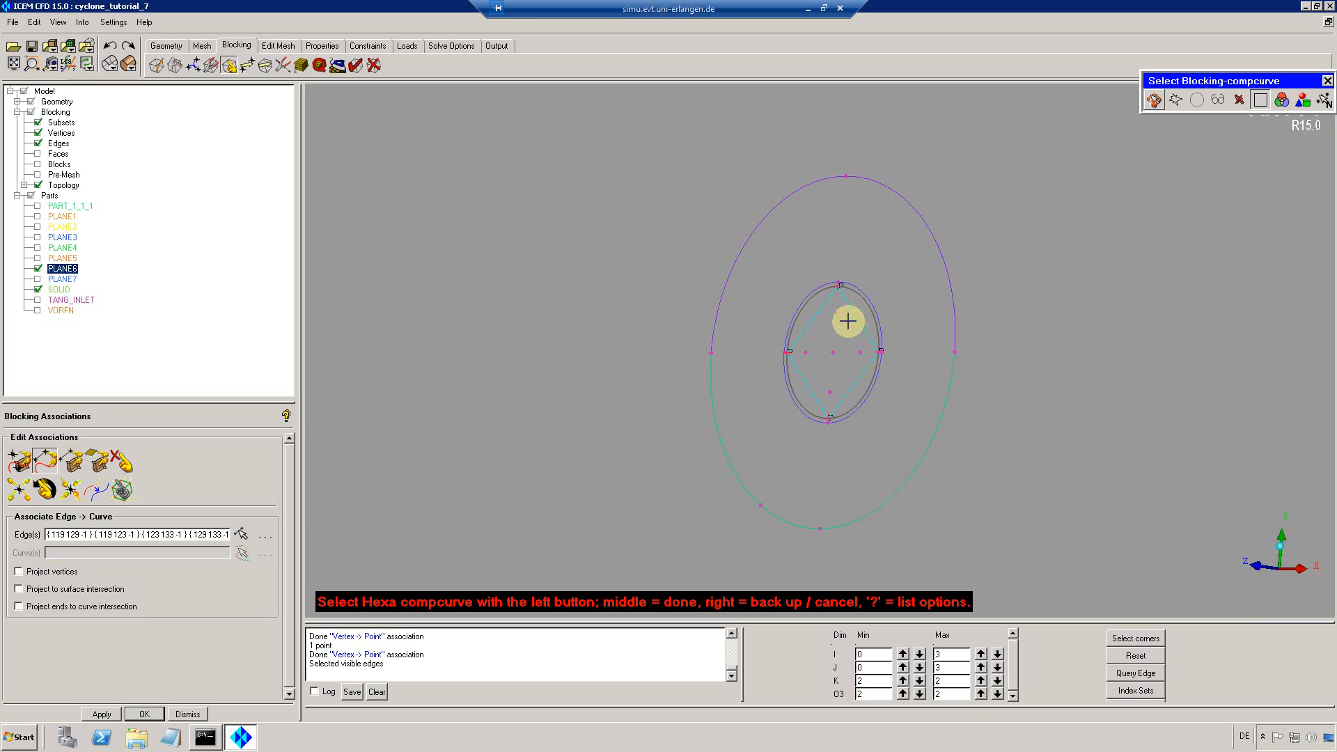
{"action": "middle_click", "coordinate": [849, 319]}
Isolate O3 index 1 and associate all its visible edges with the blue inner circle on PLANE6
{"action": "left_click", "coordinate": [999, 695]}
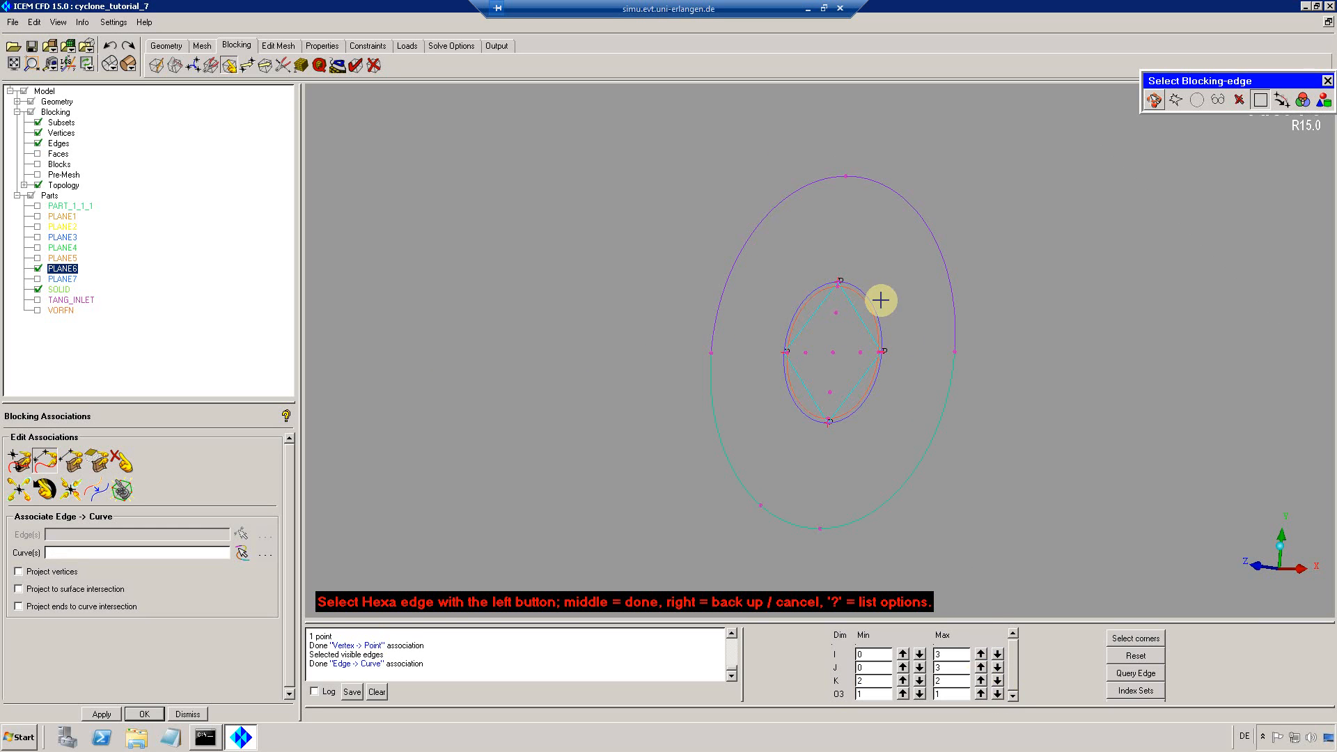
{"action": "key", "text": "v"}
{"action": "left_click", "coordinate": [861, 286]}
{"action": "middle_click", "coordinate": [904, 291]}
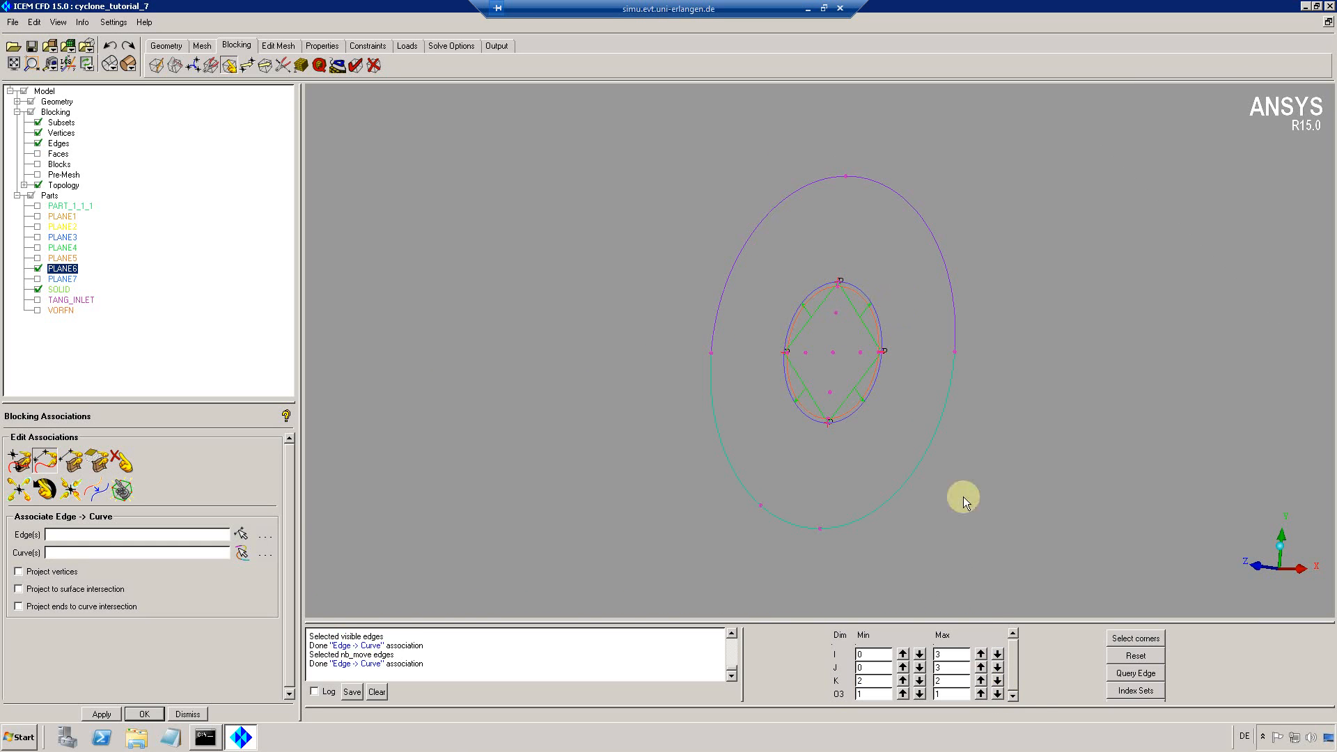
Isolate O3 index 0 and snap-project all its visible vertices
{"action": "left_click", "coordinate": [998, 693]}
{"action": "key", "text": "p"}
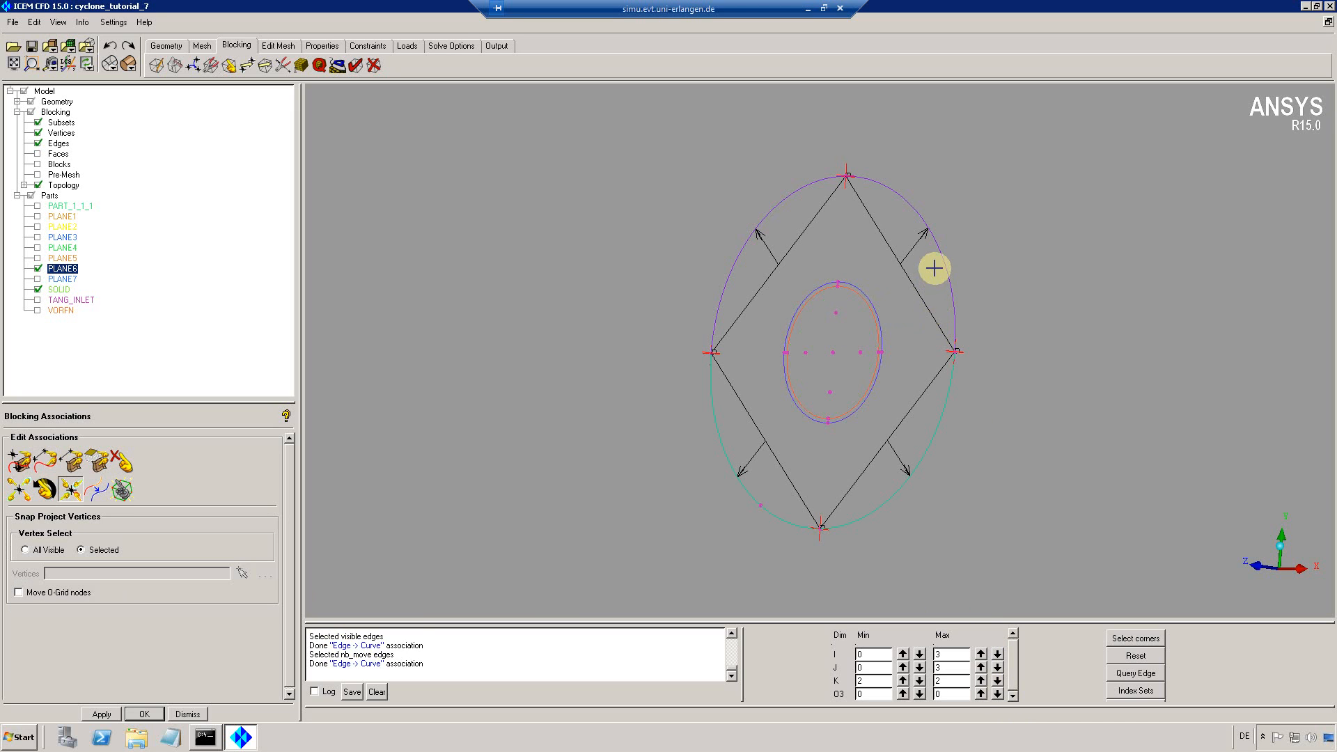
{"action": "key", "text": "v"}
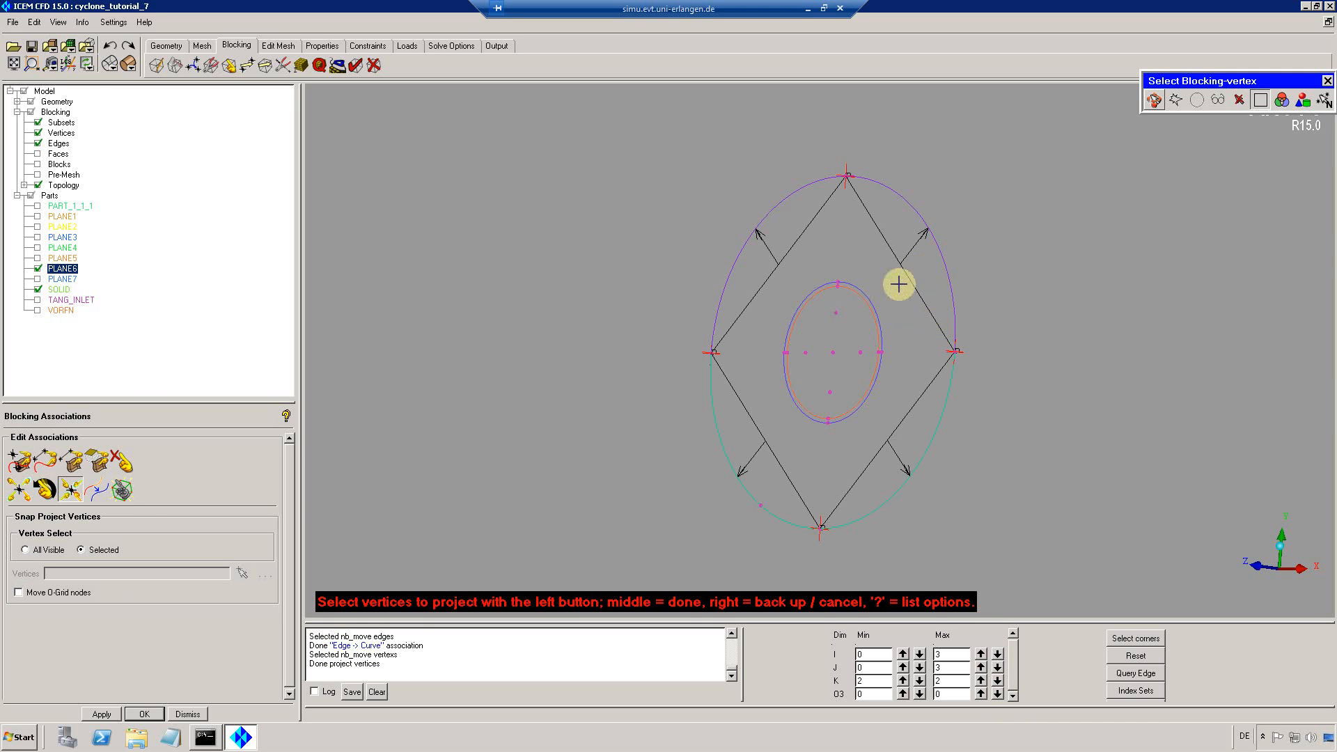
Associate the four outermost edges with the two arcs forming the large outer circle on PLANE6
{"action": "left_click", "coordinate": [46, 460]}
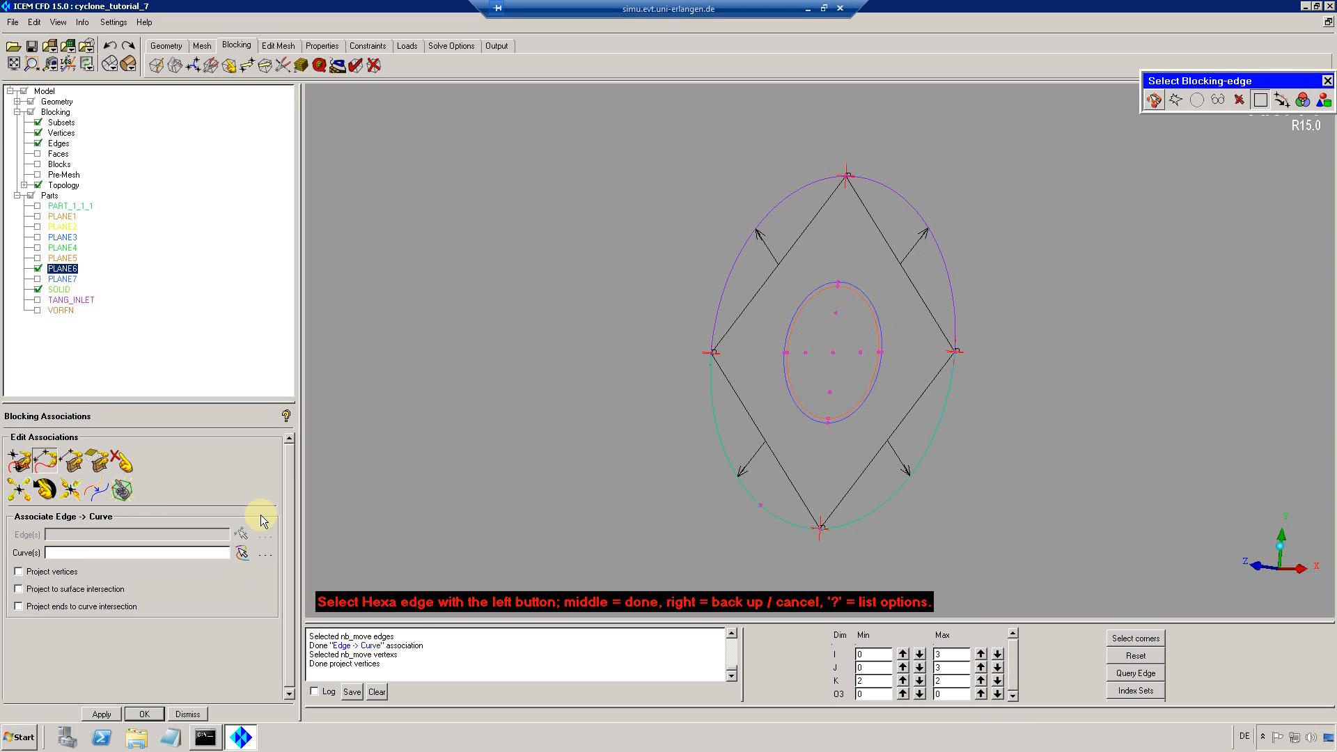
{"action": "left_click", "coordinate": [866, 209]}
{"action": "left_click", "coordinate": [812, 221]}
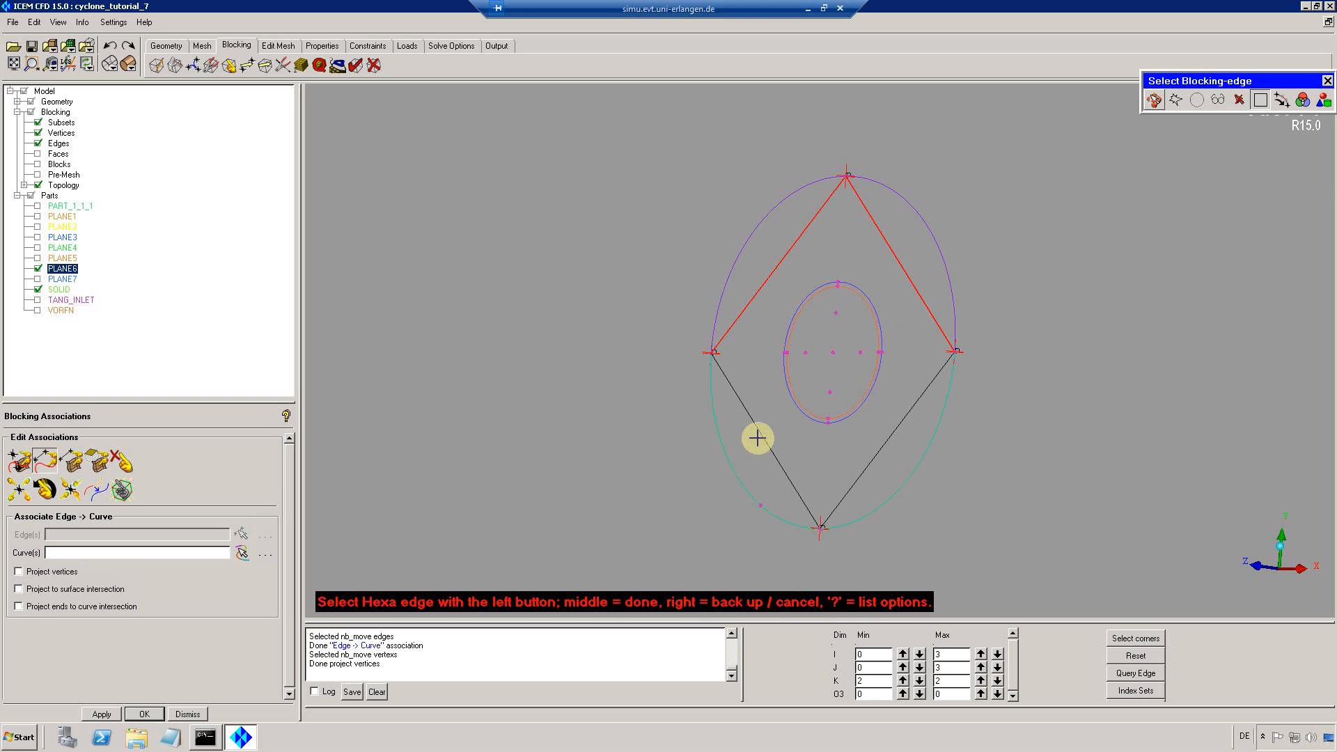
{"action": "left_click", "coordinate": [757, 438]}
{"action": "left_click", "coordinate": [874, 460]}
{"action": "middle_click", "coordinate": [982, 395]}
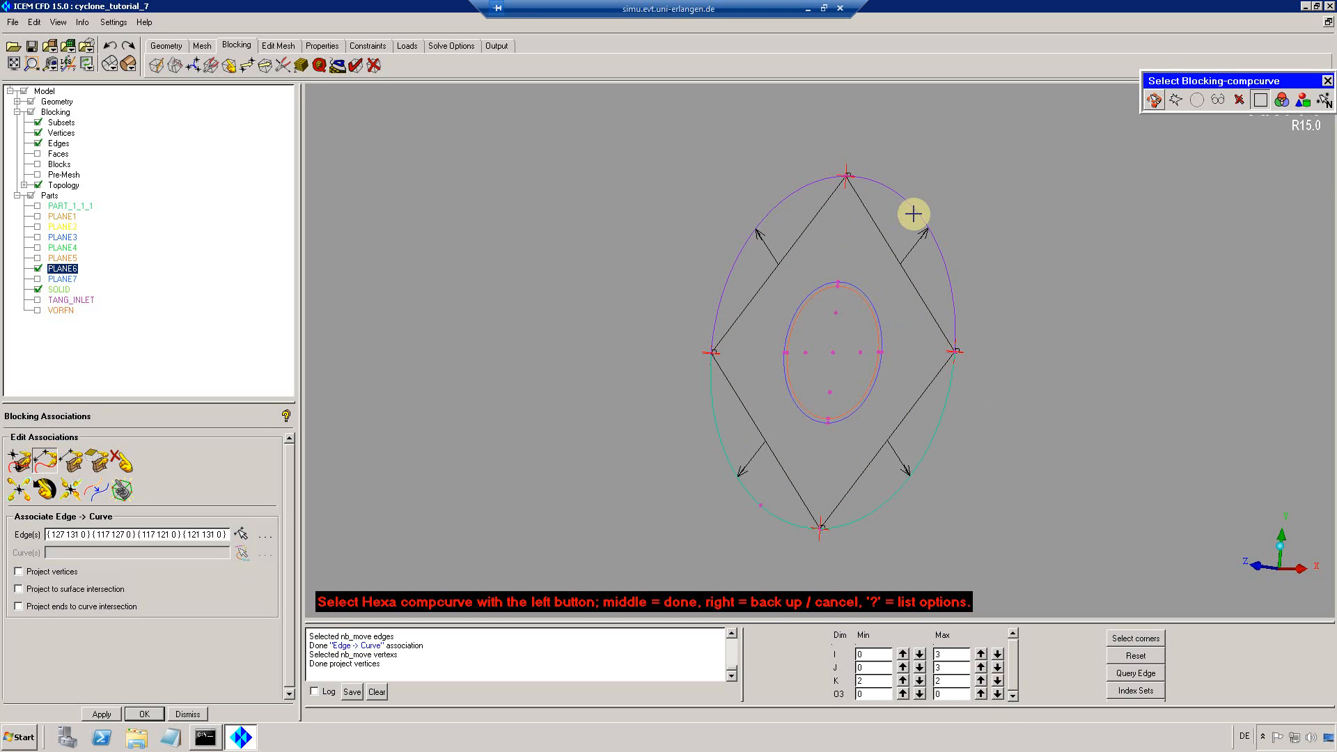
{"action": "left_click", "coordinate": [880, 188]}
{"action": "left_click", "coordinate": [900, 505]}
{"action": "middle_click", "coordinate": [941, 418]}
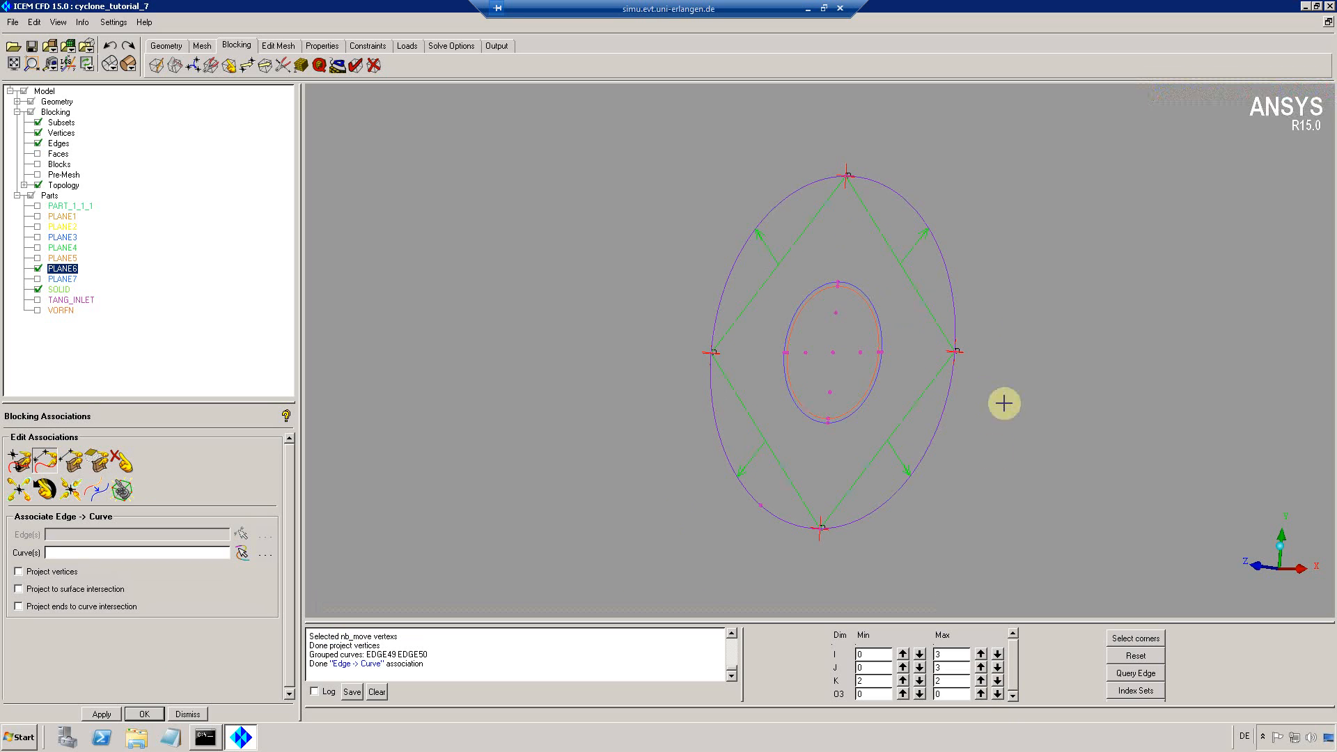
{"action": "middle_click", "coordinate": [995, 308]}
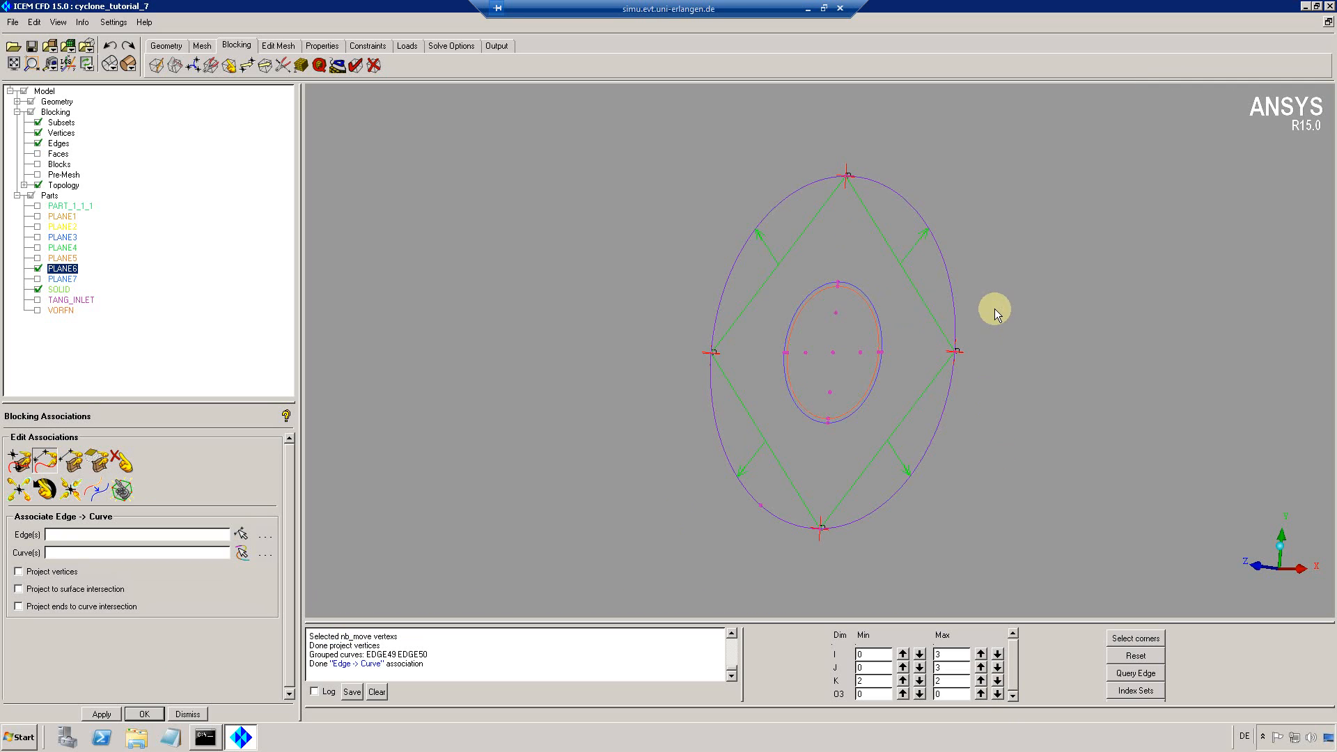
Expand the blocking display to O3 from 0 to 3 and K from 1 to 2
{"action": "left_click", "coordinate": [981, 694]}
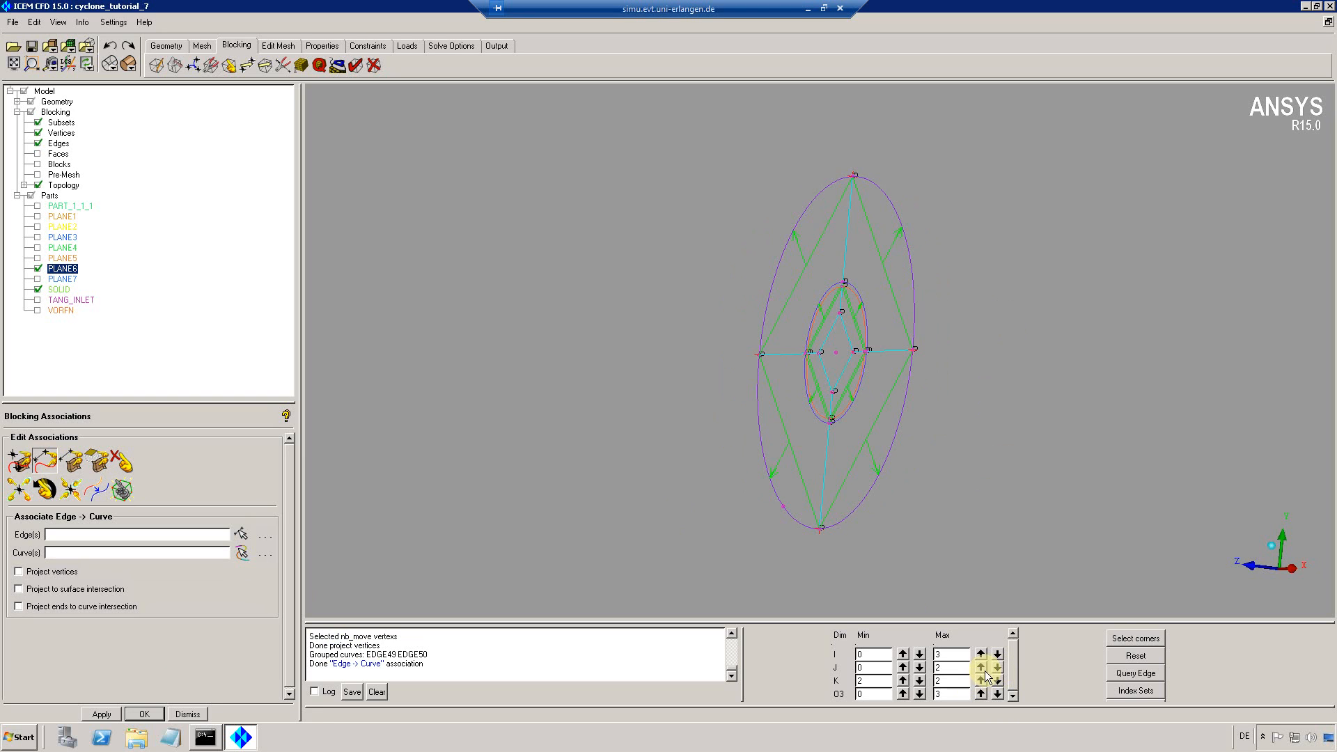
{"action": "left_click", "coordinate": [920, 680]}
{"action": "scroll", "coordinate": [962, 402], "scroll_direction": "down", "scroll_amount": 3}
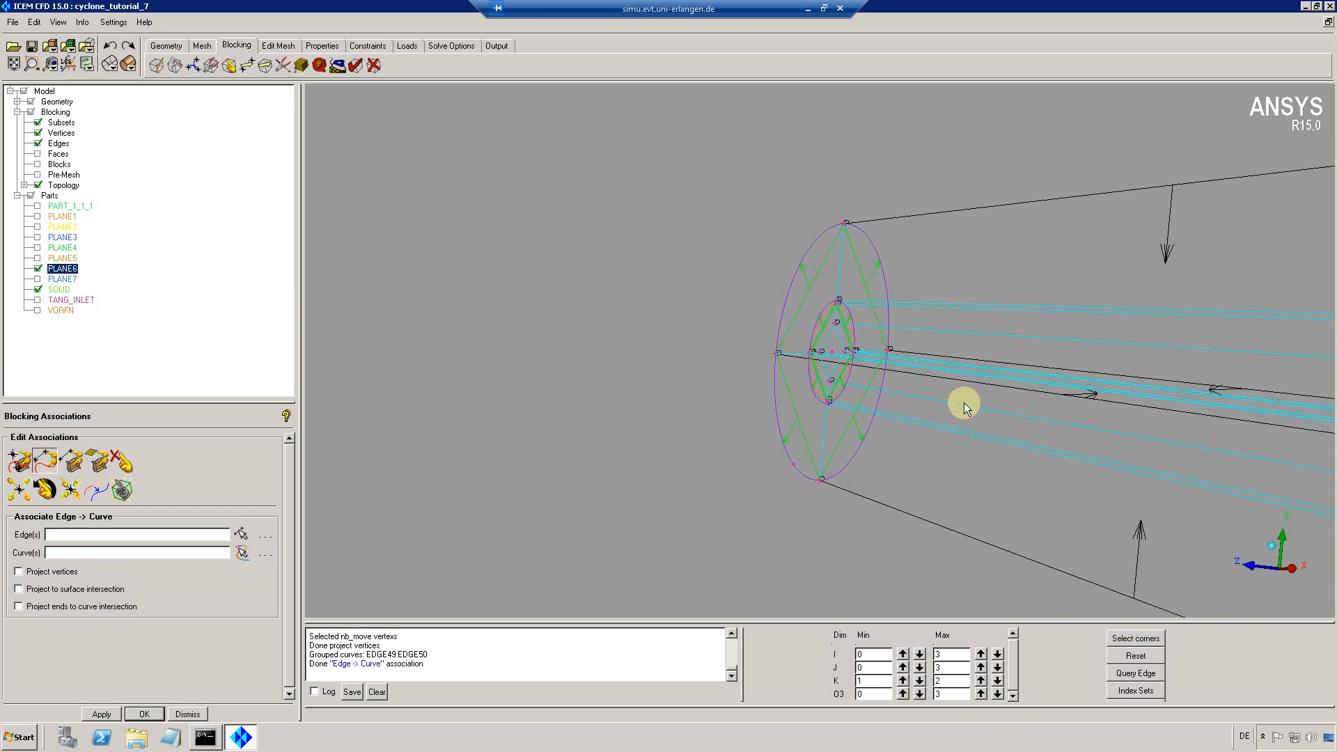
{"action": "middle_click_drag", "start_coordinate": [1198, 382], "coordinate": [822, 326]}
{"action": "left_click_drag", "start_coordinate": [875, 356], "coordinate": [865, 137]}
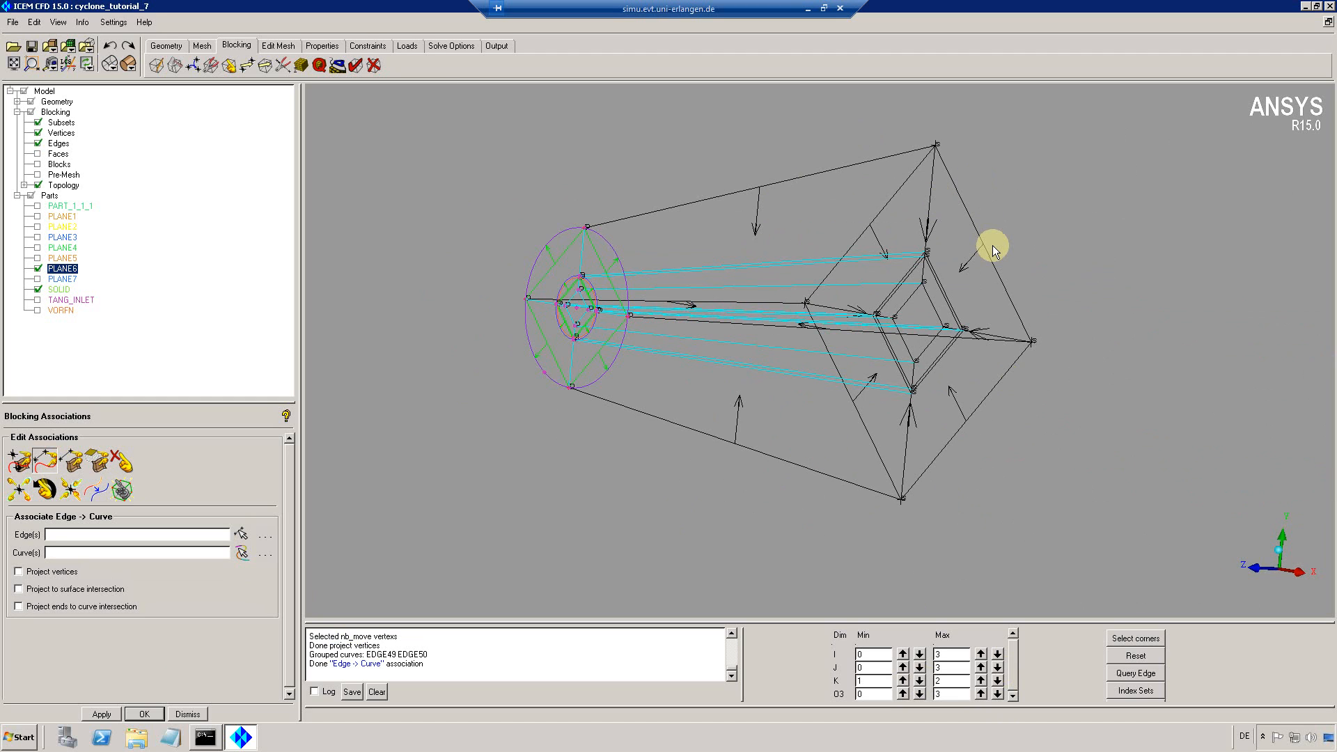
Align the vertices in the XY plane along the +Y outer lengthwise edge 25-127, with PLANE6 vertex 127 as reference
{"action": "left_click", "coordinate": [247, 64]}
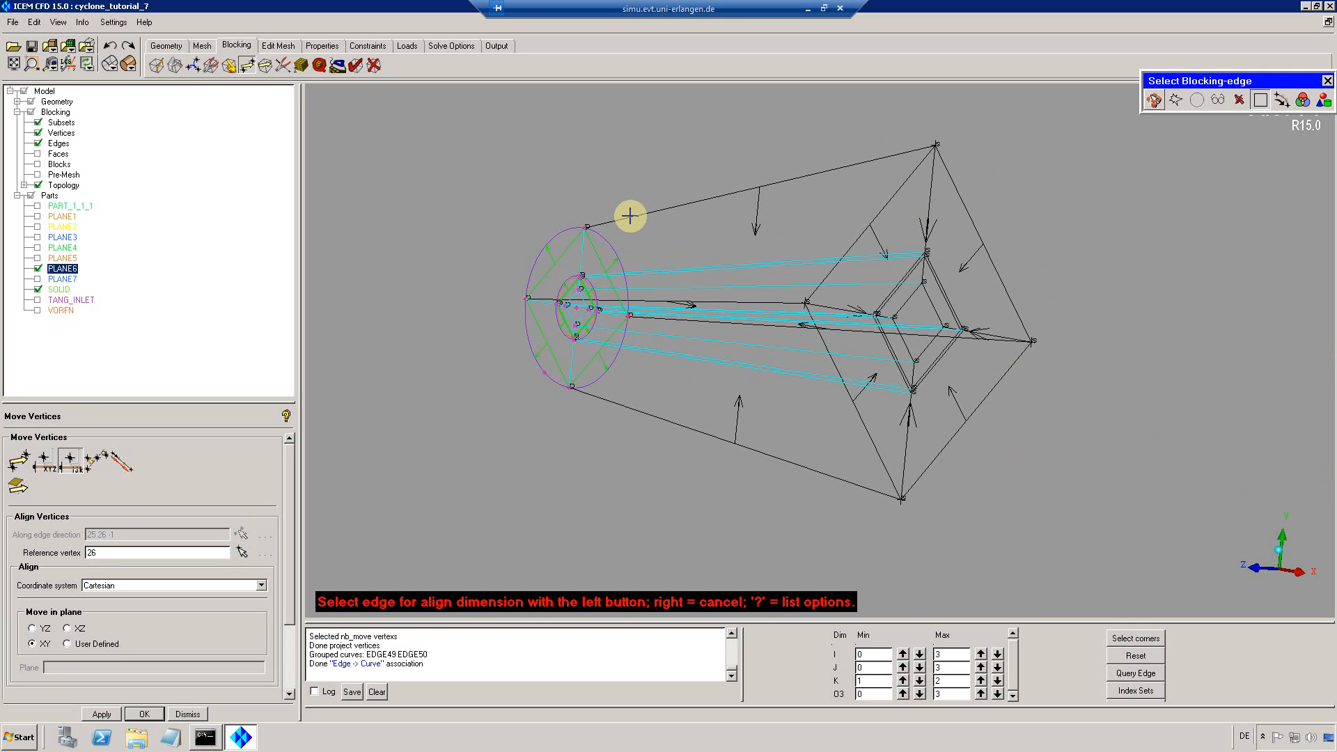
{"action": "left_click", "coordinate": [593, 236]}
{"action": "left_click", "coordinate": [585, 235]}
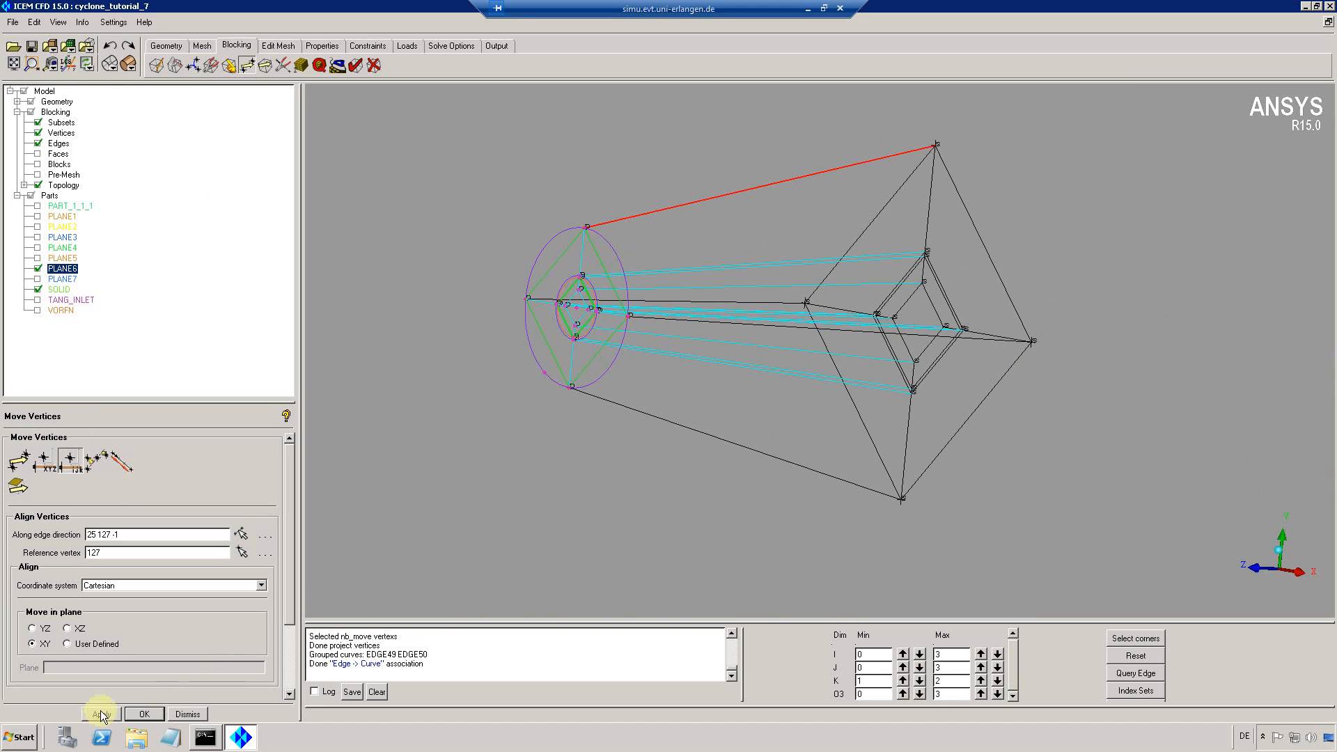
{"action": "left_click", "coordinate": [102, 713]}
{"action": "mouse_move", "coordinate": [880, 392]}
{"action": "left_mouse_down"}
{"action": "mouse_move", "coordinate": [959, 388]}
{"action": "mouse_move", "coordinate": [875, 412]}
{"action": "left_mouse_up"}
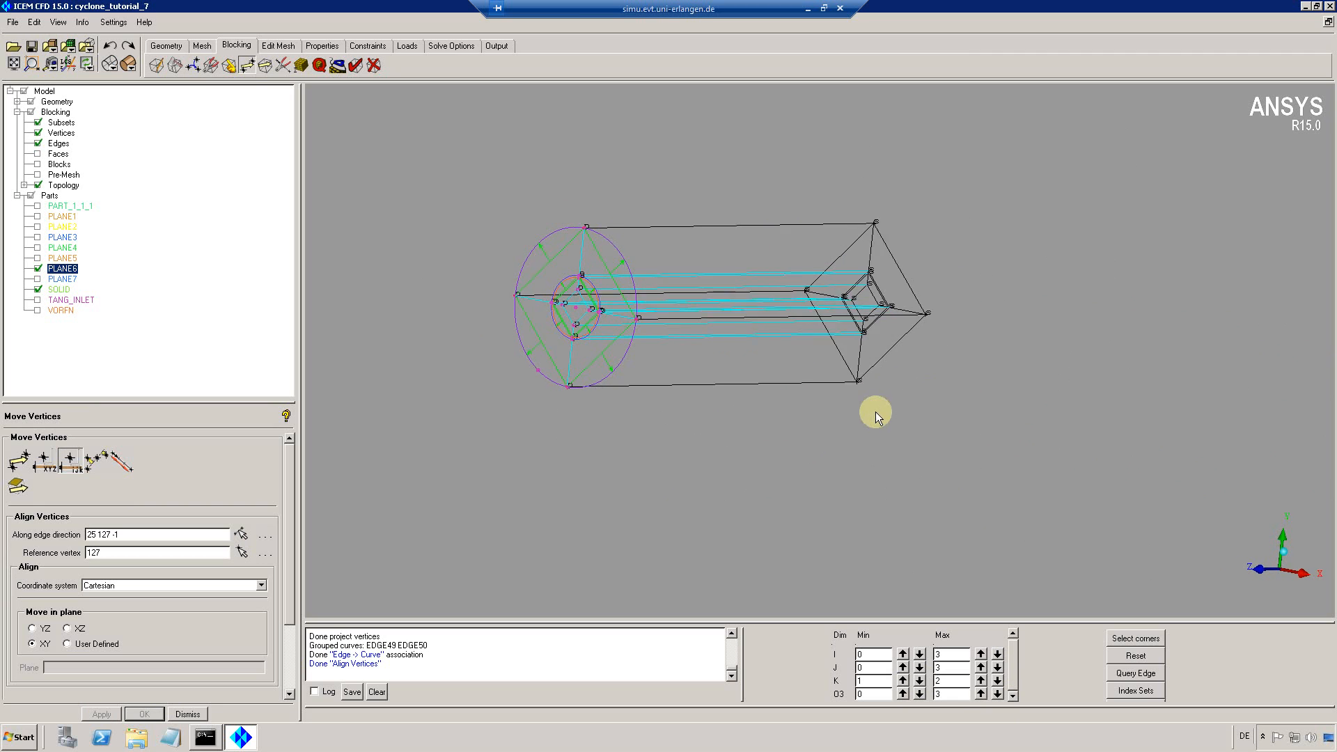
Show PLANE7 in place of PLANE6 and limit the blocking display to K index 1
{"action": "left_click", "coordinate": [37, 269]}
{"action": "left_click", "coordinate": [37, 287]}
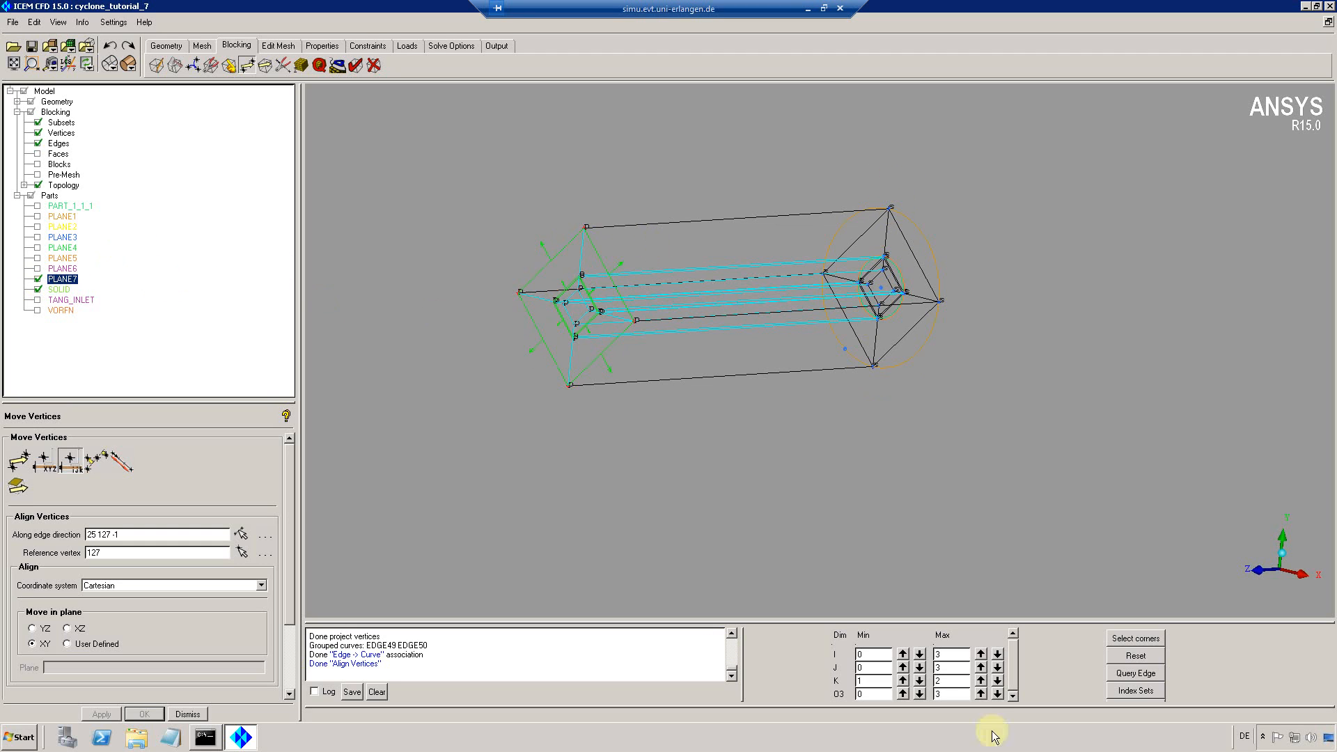
{"action": "left_click", "coordinate": [998, 681]}
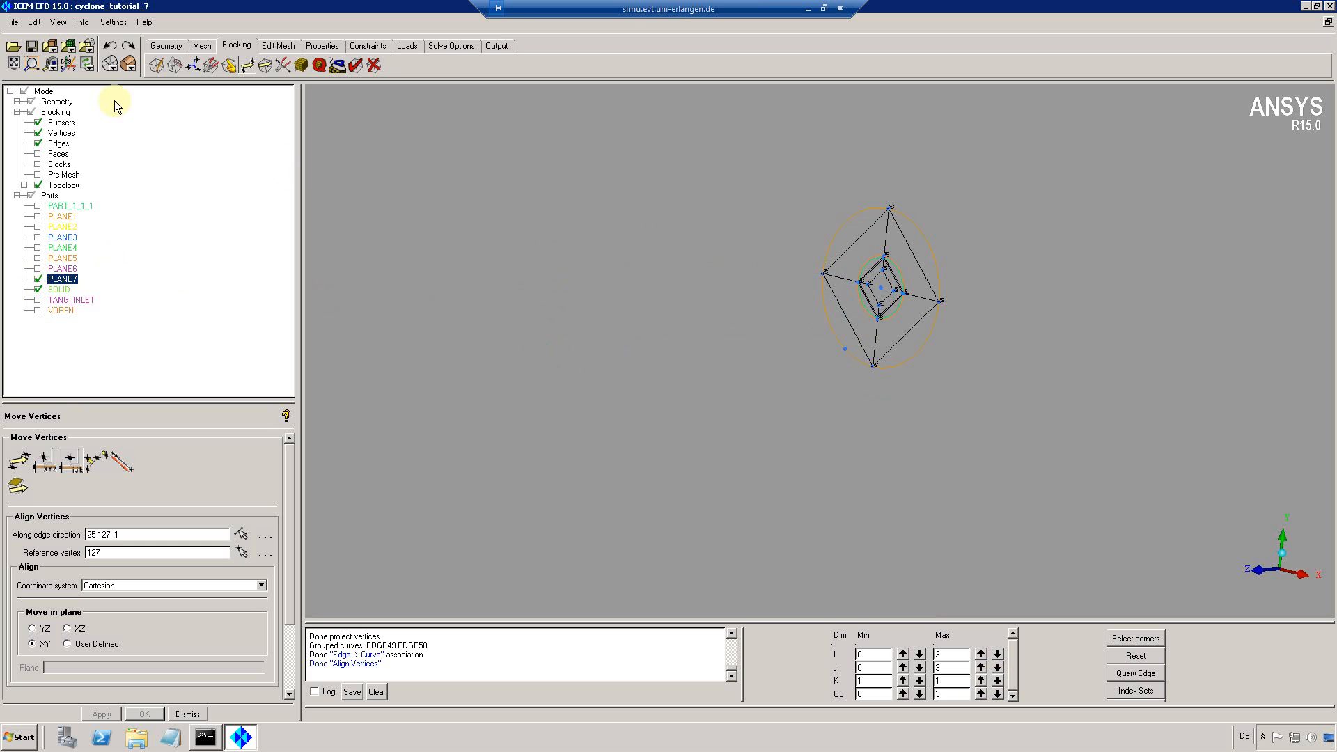
Limit the displayed blocking on the PLANE7 section to O3 index 2 by setting both the O3 minimum and maximum to 2
{"action": "left_click", "coordinate": [32, 65]}
{"action": "left_click_drag", "start_coordinate": [841, 195], "coordinate": [1010, 411]}
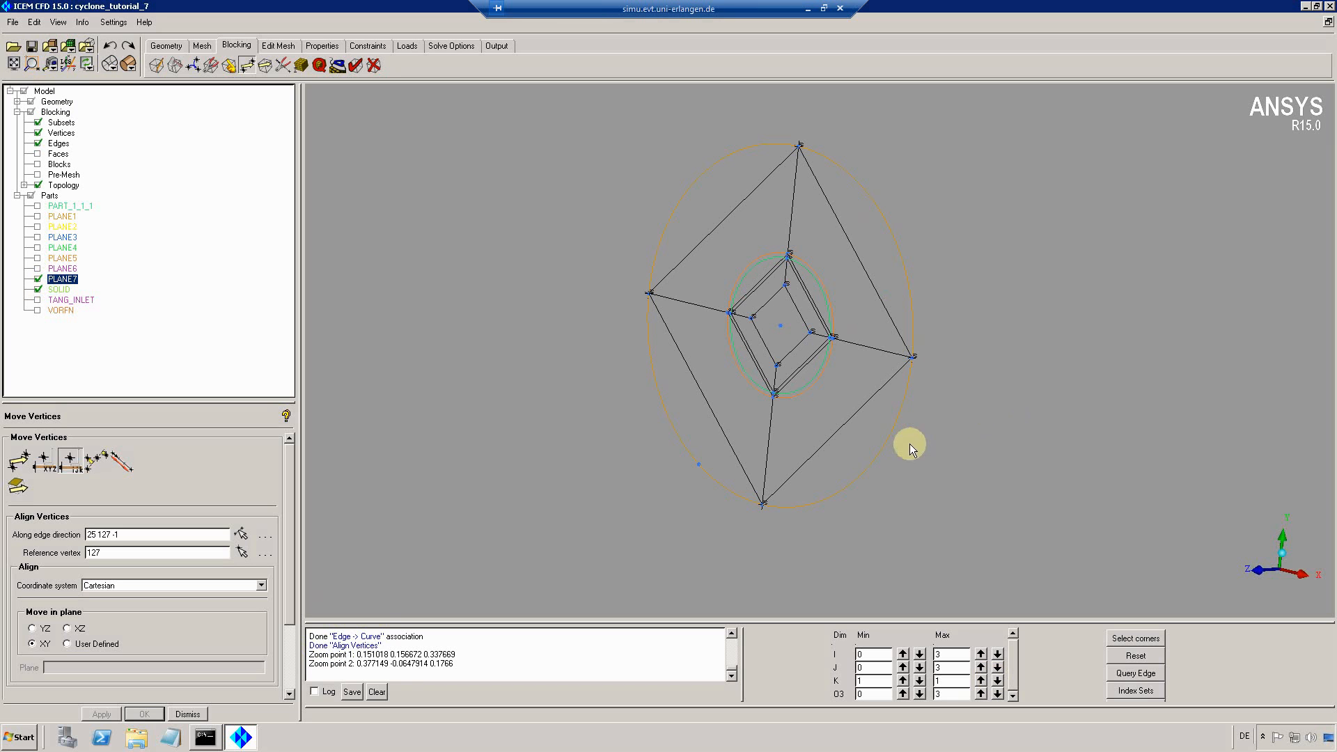
{"action": "scroll", "coordinate": [930, 385], "scroll_direction": "up", "scroll_amount": 2}
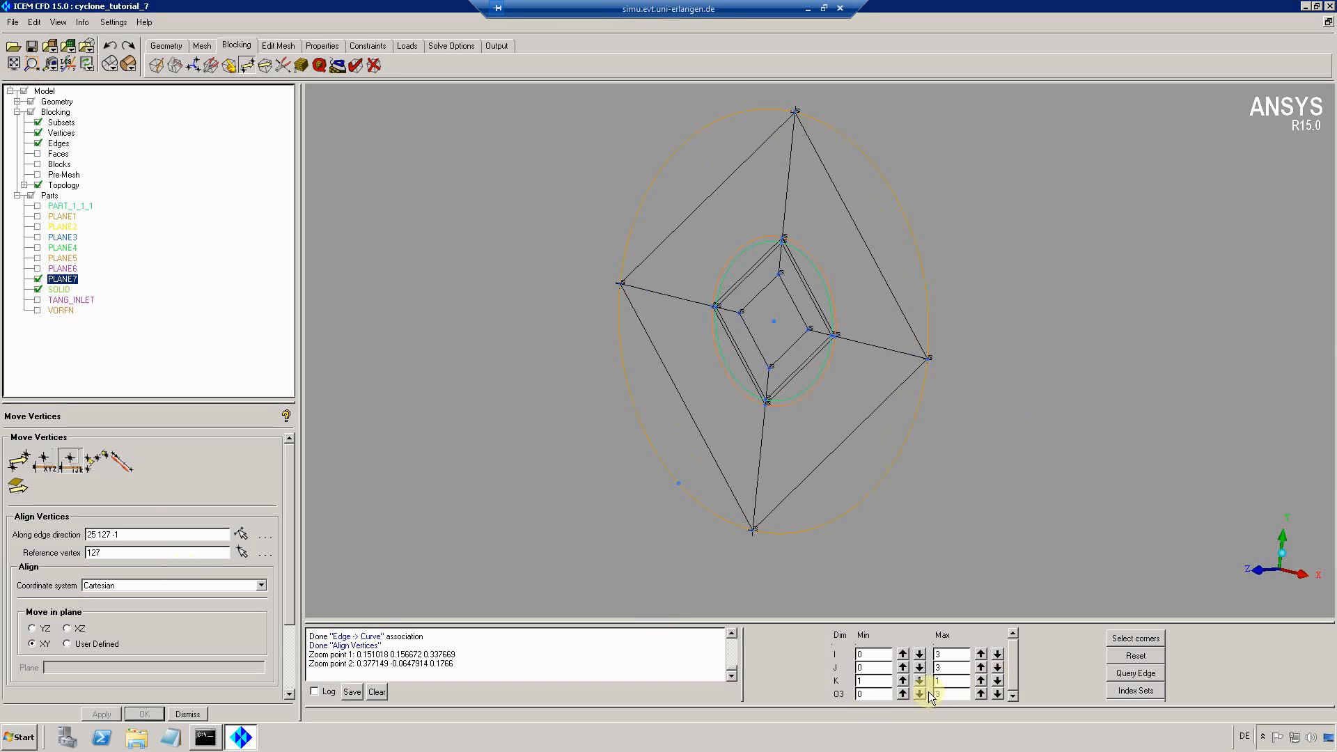
{"action": "left_click_drag", "start_coordinate": [868, 692], "coordinate": [852, 692]}
{"action": "type", "text": "2"}
{"action": "key", "text": "Tab"}
{"action": "type", "text": "2"}
{"action": "key", "text": "Return"}
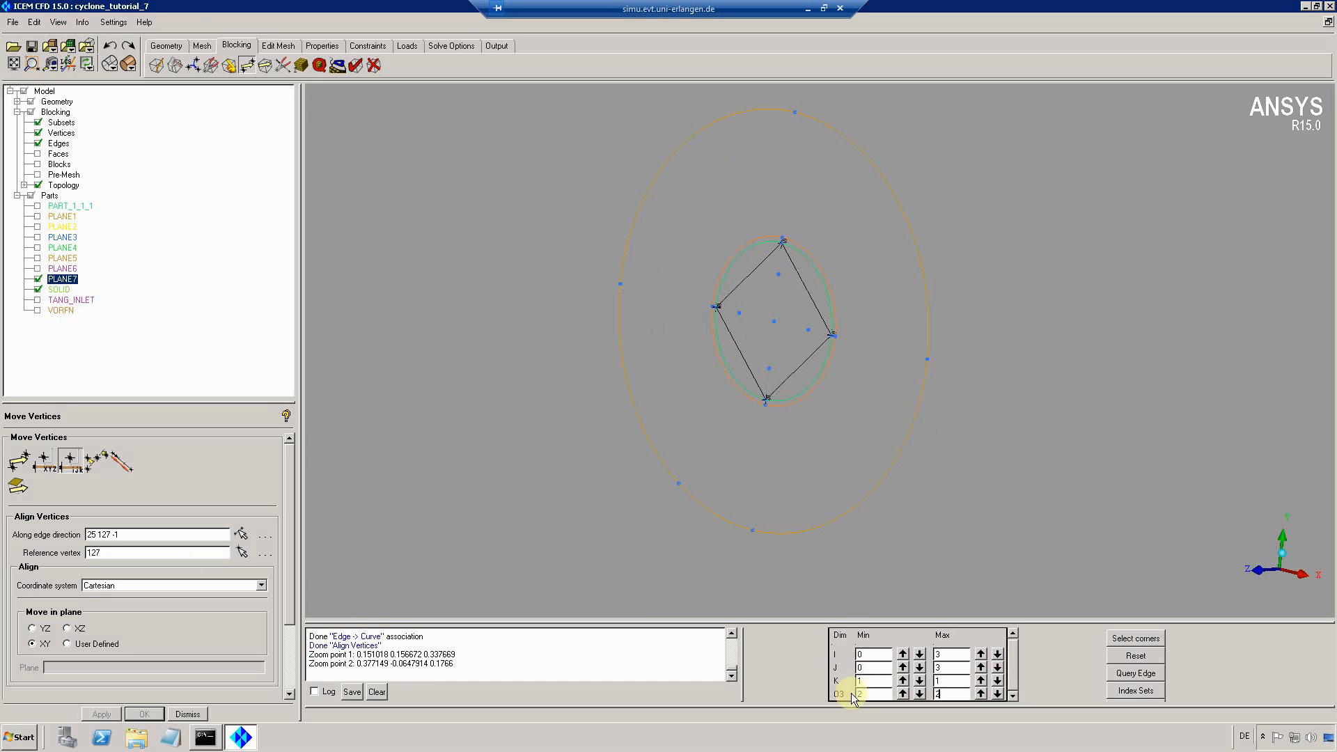
Associate all visible block edges at O3 index 2 with the innermost circular curve of PLANE7
{"action": "left_click", "coordinate": [229, 65]}
{"action": "left_click", "coordinate": [46, 459]}
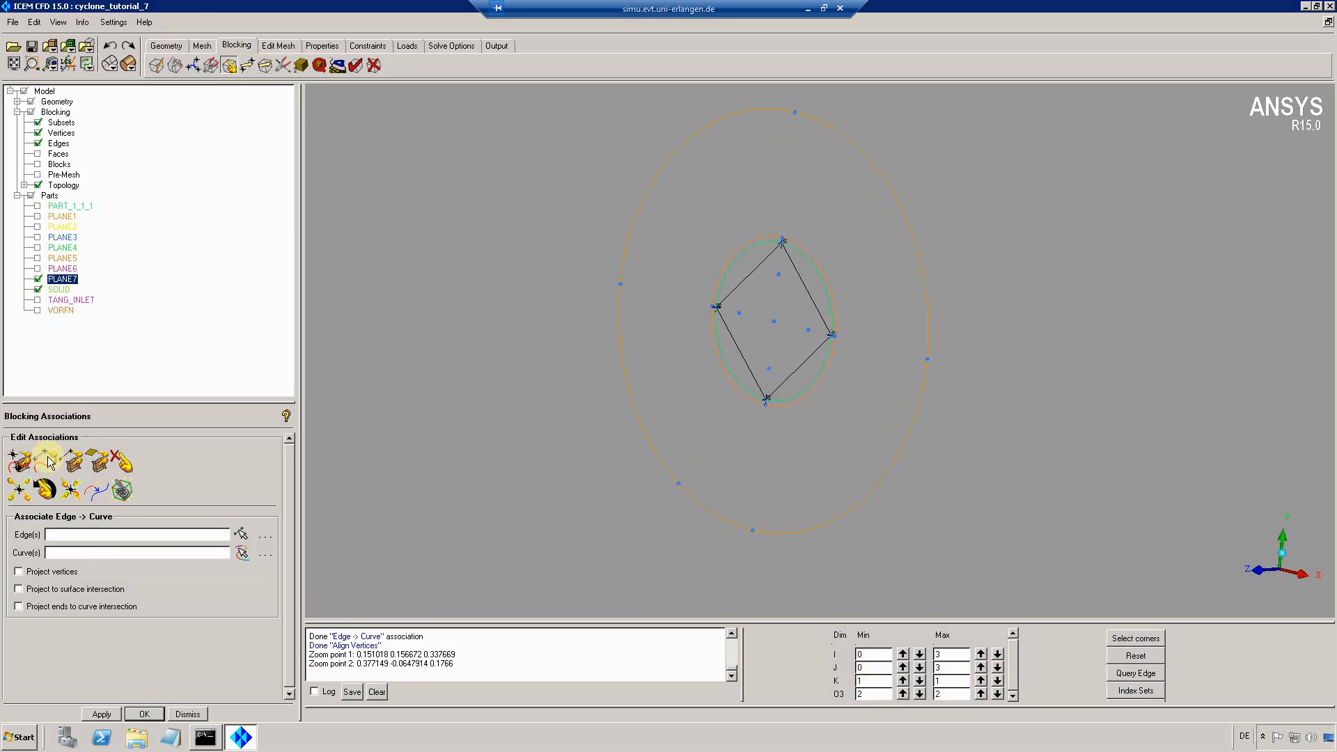
{"action": "key", "text": "v"}
{"action": "left_click", "coordinate": [800, 257]}
{"action": "middle_click", "coordinate": [820, 311]}
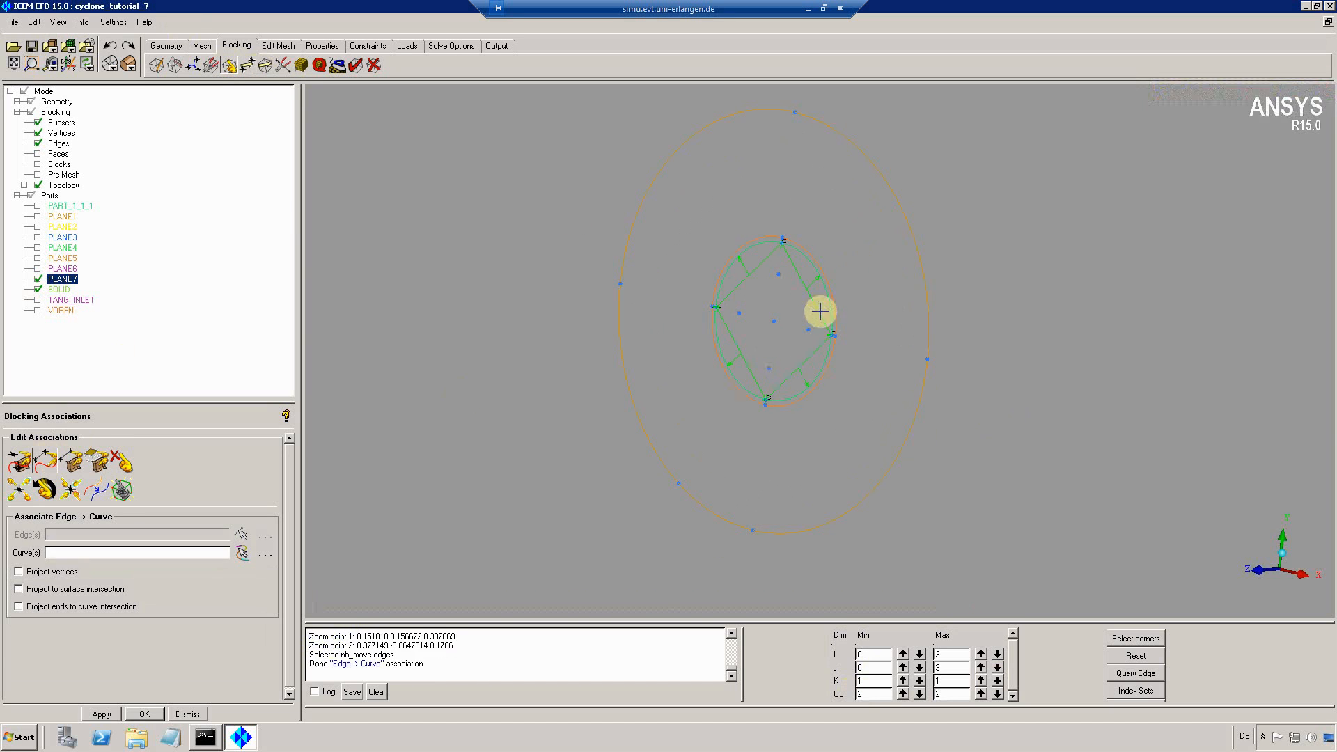
Switch the displayed range to O3 index 1 and associate all visible edges with the slightly larger inner circle
{"action": "left_click", "coordinate": [1001, 698]}
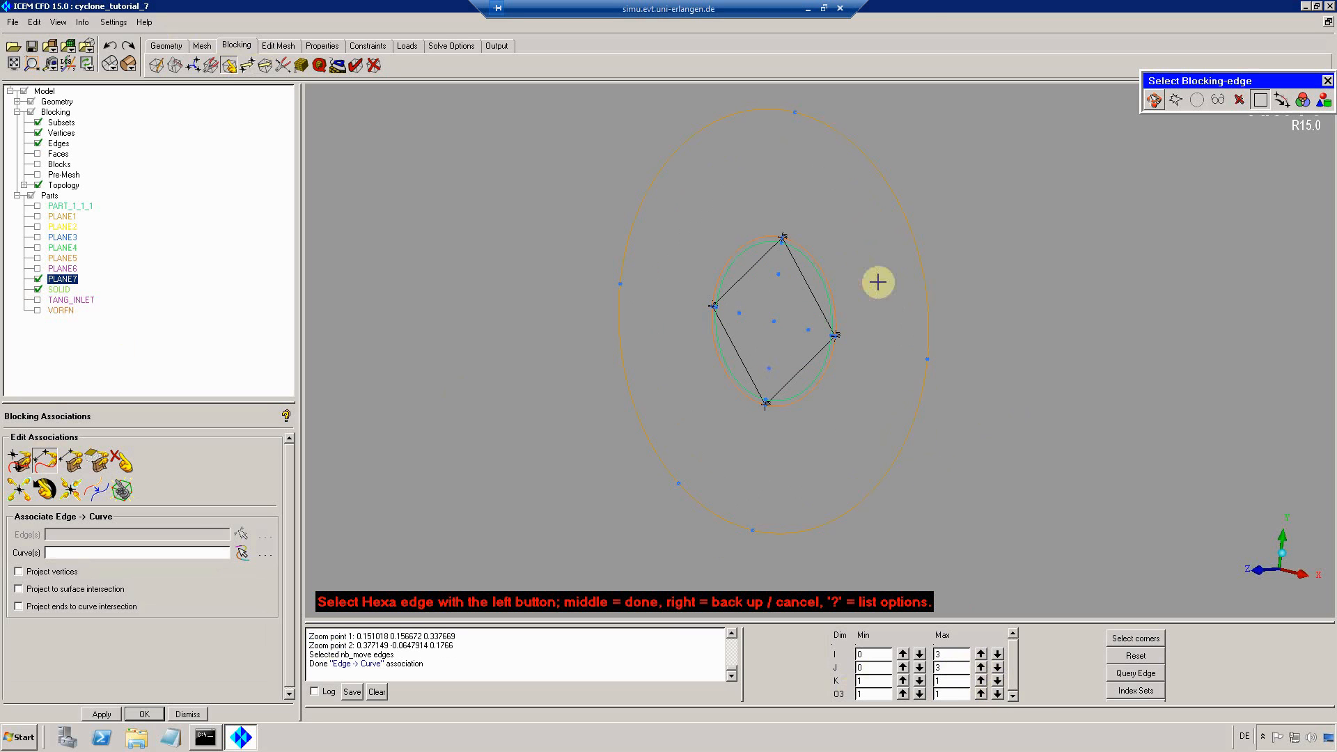
{"action": "key", "text": "v"}
{"action": "left_click", "coordinate": [799, 245]}
{"action": "middle_click", "coordinate": [869, 269]}
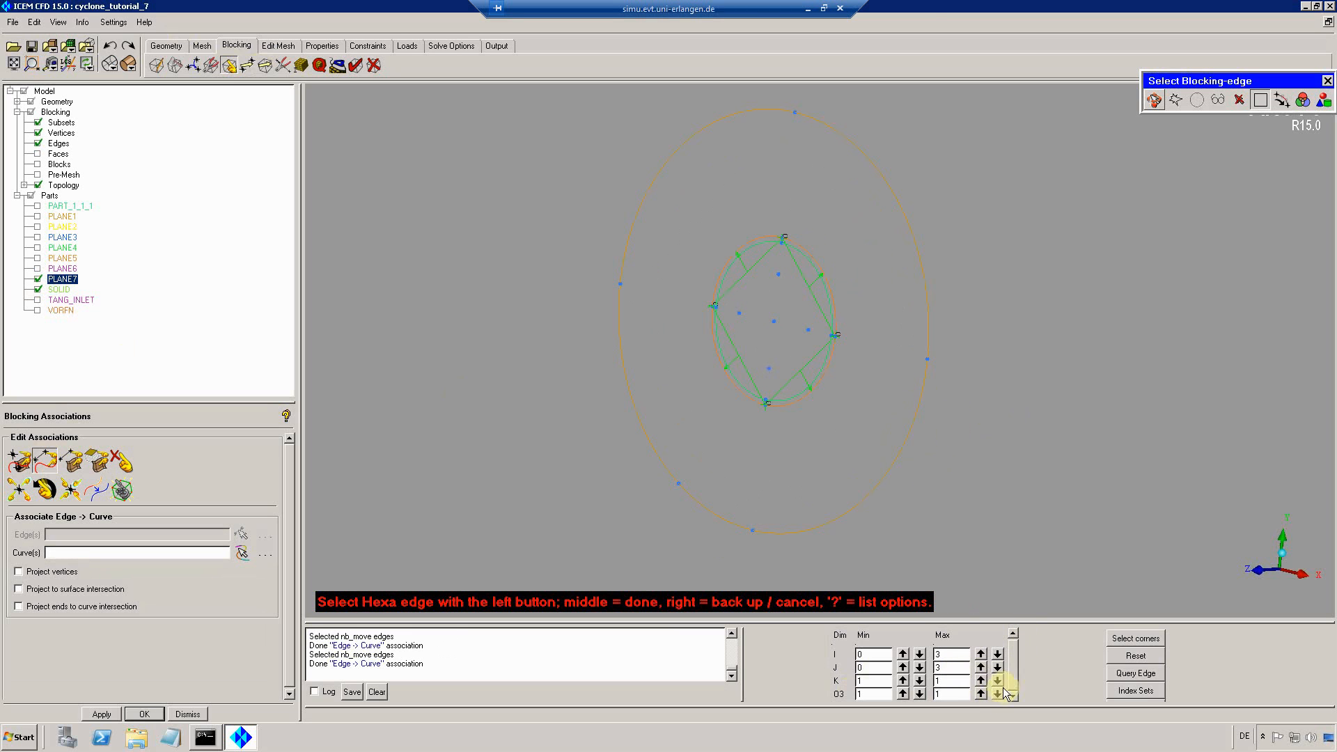
Switch the displayed range to O3 index 0 and associate all visible edges with the outer circle of PLANE7
{"action": "left_click", "coordinate": [1000, 693]}
{"action": "key", "text": "v"}
{"action": "middle_click", "coordinate": [881, 202]}
{"action": "left_click", "coordinate": [892, 213]}
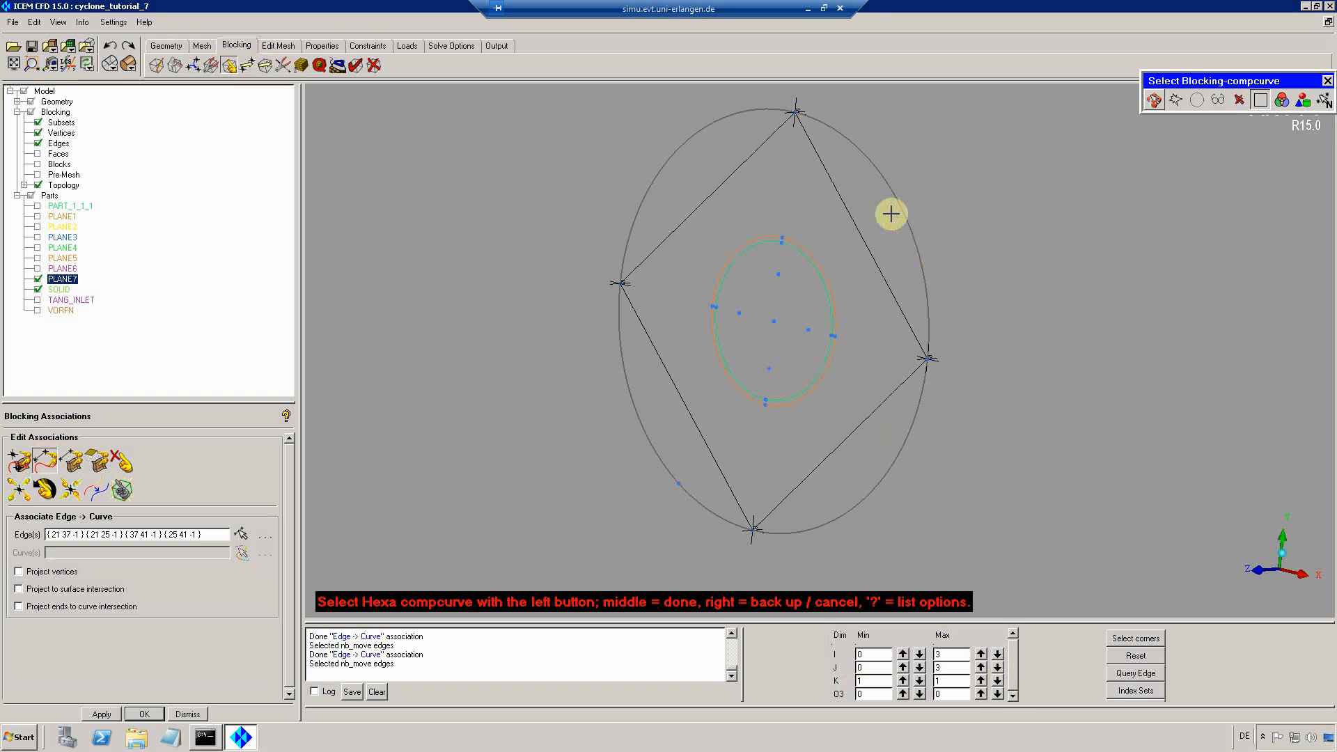
{"action": "middle_click", "coordinate": [885, 237]}
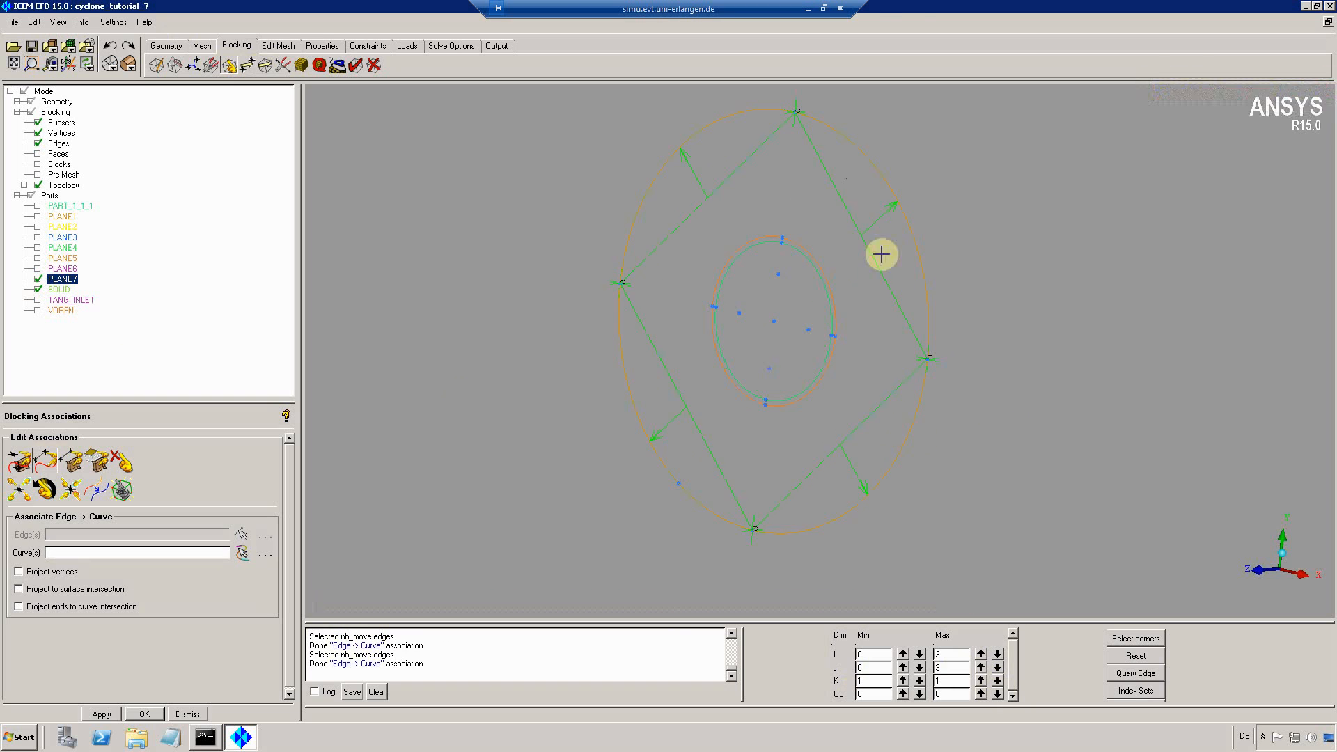
Reset the index range to show the full blocking and turn off the association arrows on the edges
{"action": "left_click", "coordinate": [1130, 657]}
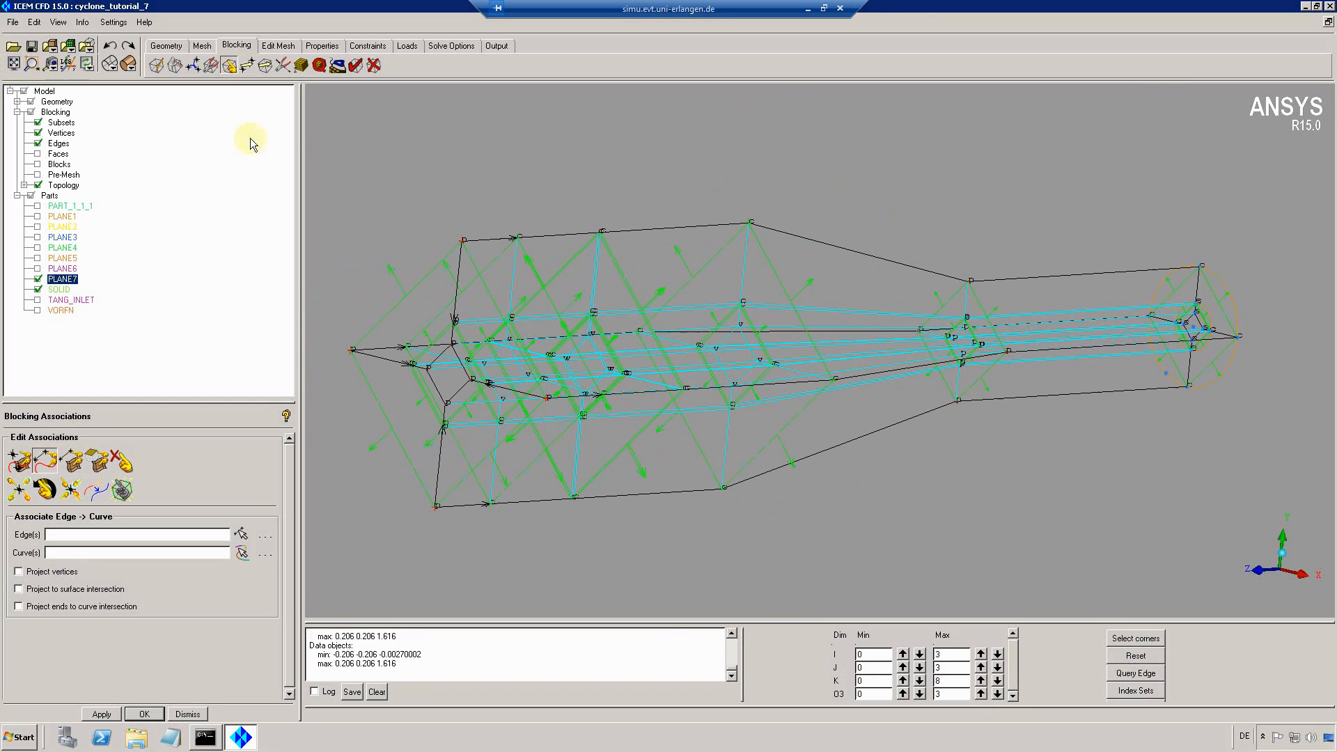
{"action": "left_click", "coordinate": [13, 64]}
{"action": "left_click_drag", "start_coordinate": [780, 423], "coordinate": [512, 144]}
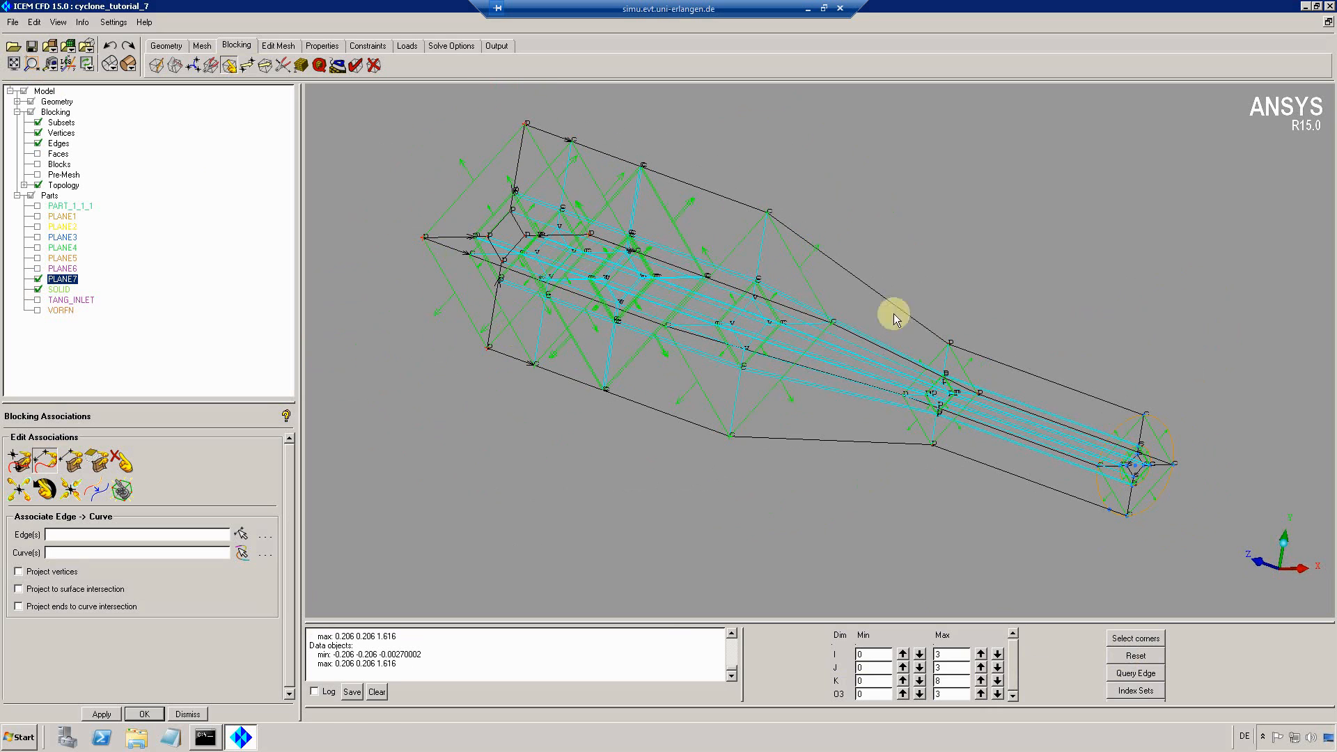
{"action": "left_click_drag", "start_coordinate": [875, 314], "coordinate": [710, 254]}
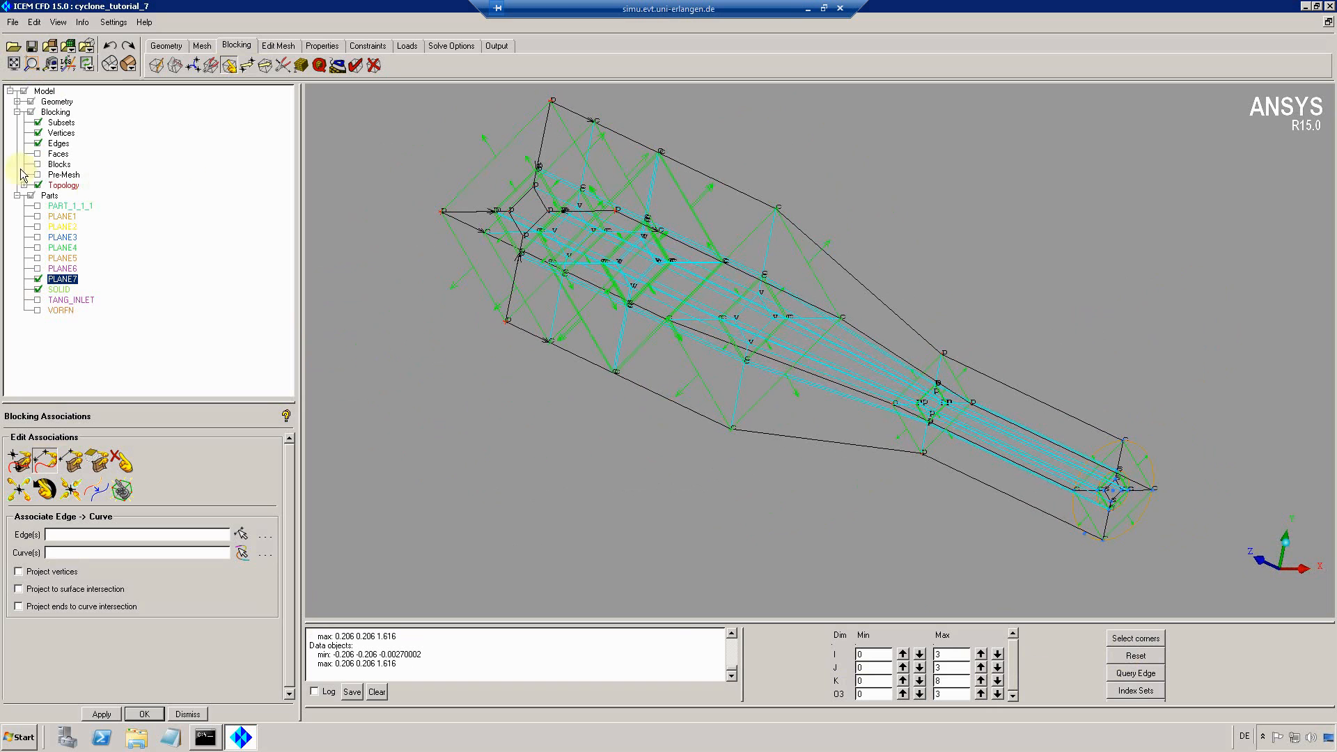
{"action": "right_click", "coordinate": [59, 142]}
{"action": "left_click", "coordinate": [82, 160]}
{"action": "left_click_drag", "start_coordinate": [660, 367], "coordinate": [659, 376]}
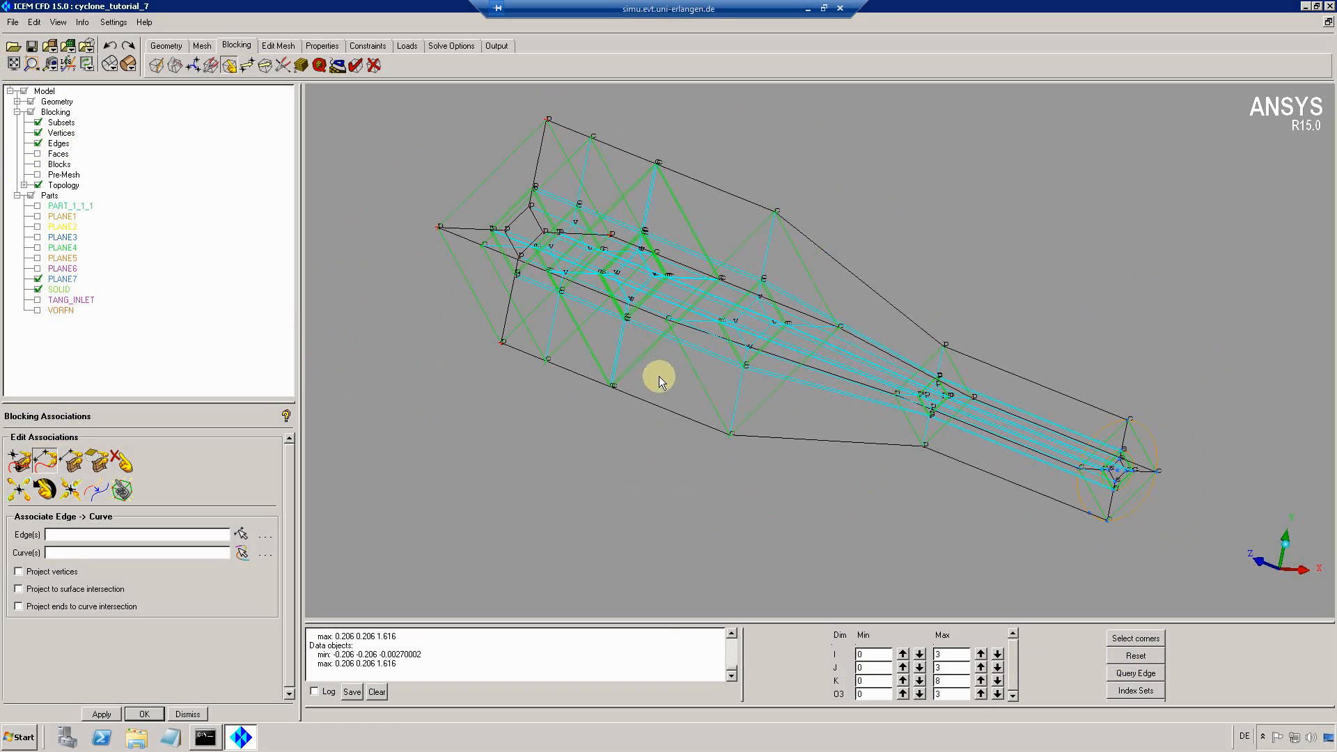
Show all parts except VORFN and display the blocks, comparing them briefly with the geometry surfaces
{"action": "left_click", "coordinate": [31, 196]}
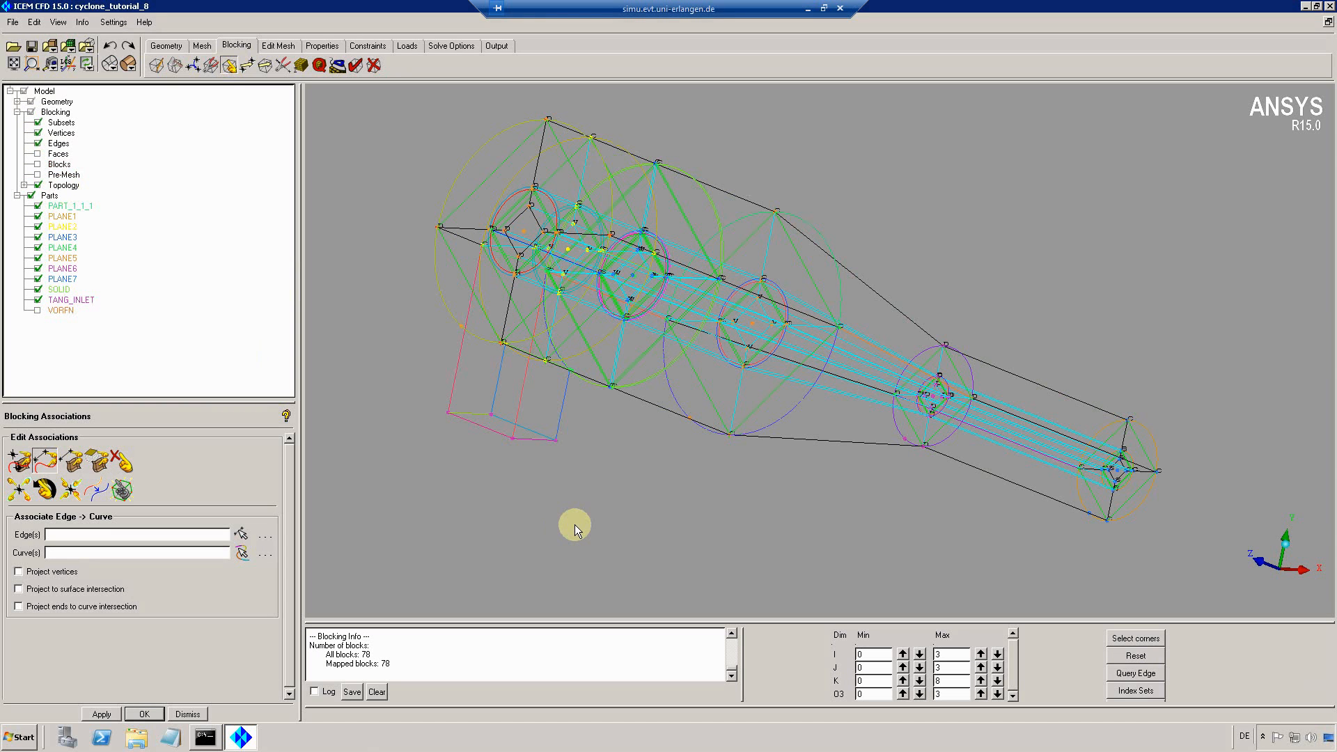
{"action": "left_click", "coordinate": [38, 164]}
{"action": "left_click", "coordinate": [16, 102]}
{"action": "left_click", "coordinate": [39, 144]}
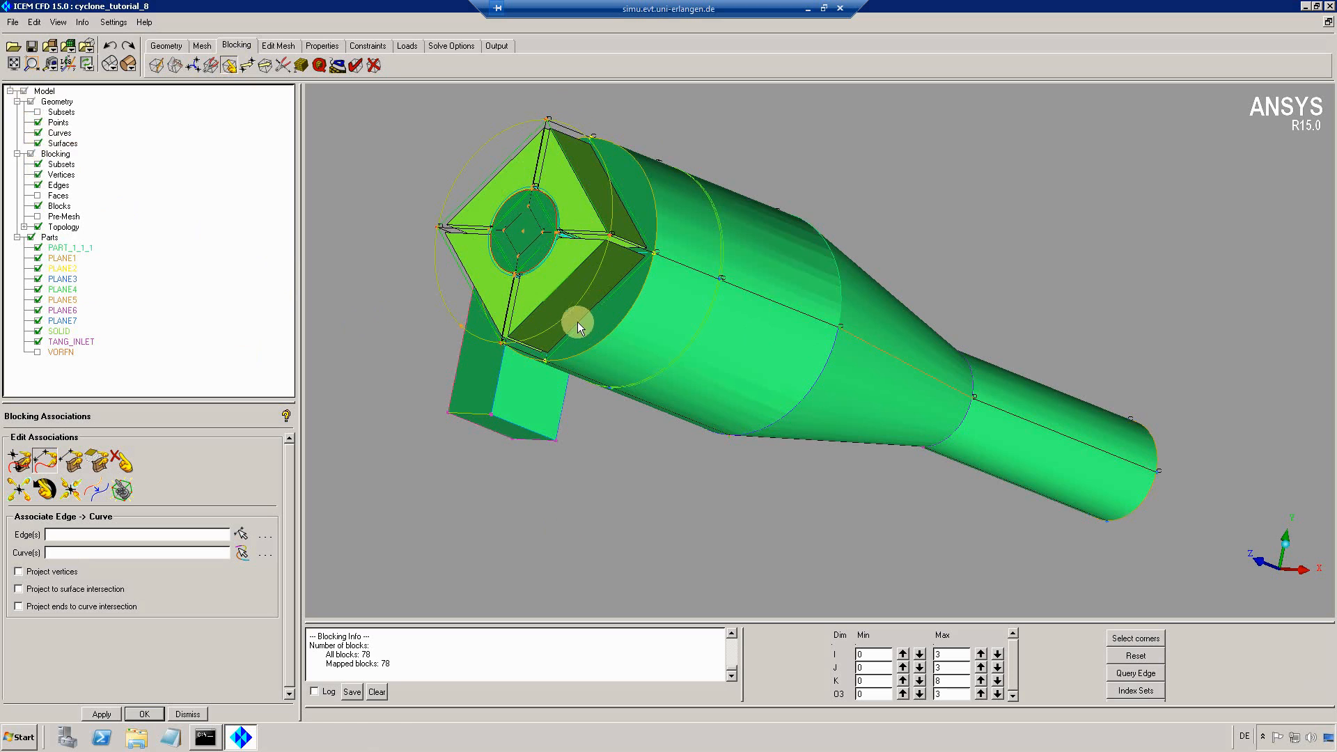
{"action": "left_click", "coordinate": [39, 143]}
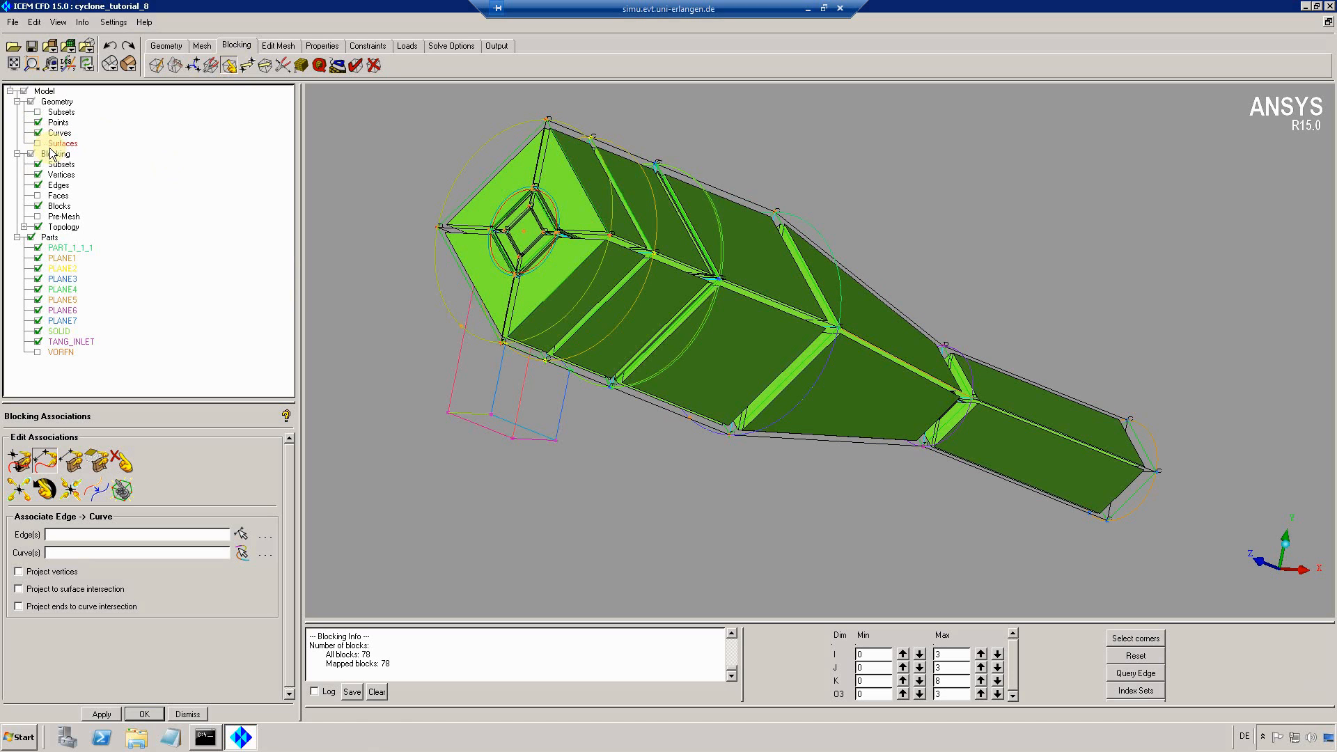
Limit the displayed blocks to the upper end of the cyclone with K from 6 to 8 and O3 from 0 to 2
{"action": "left_click", "coordinate": [859, 680]}
{"action": "type", "text": "6"}
{"action": "key", "text": "Return"}
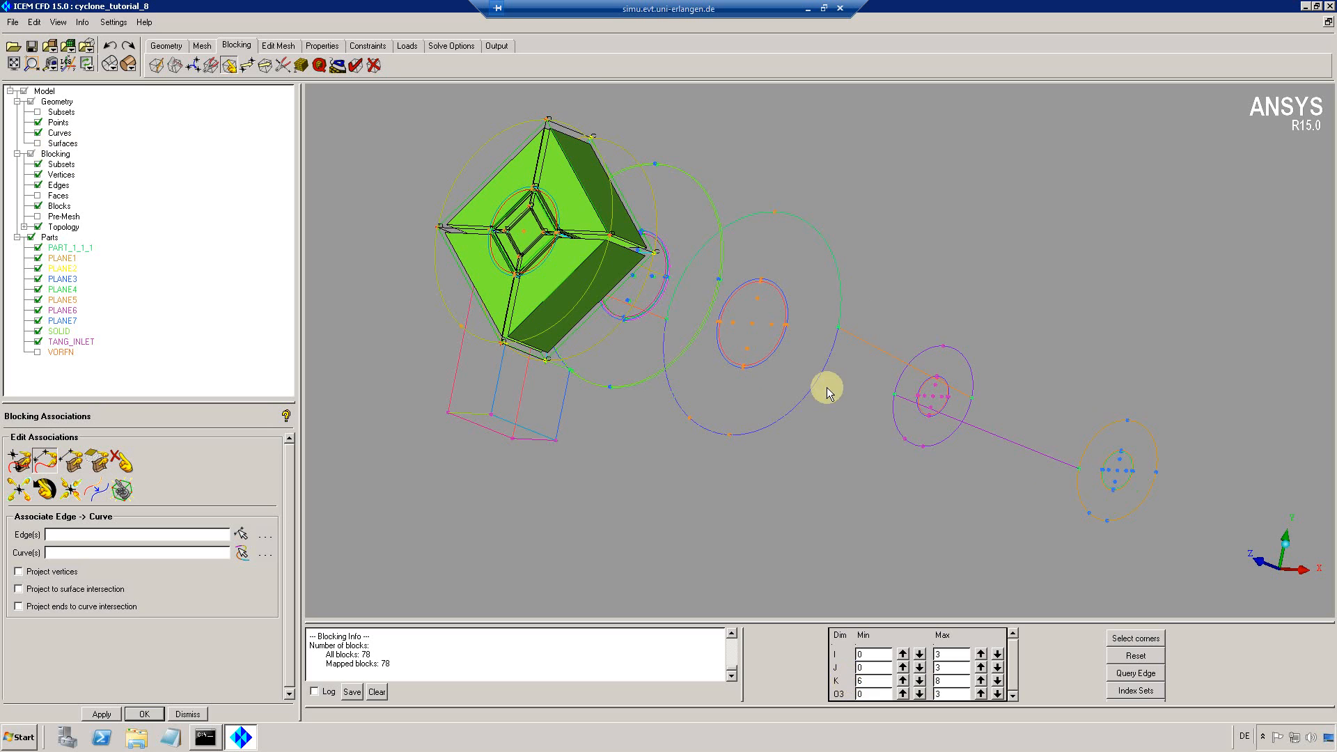
{"action": "left_click_drag", "start_coordinate": [615, 275], "coordinate": [439, 135]}
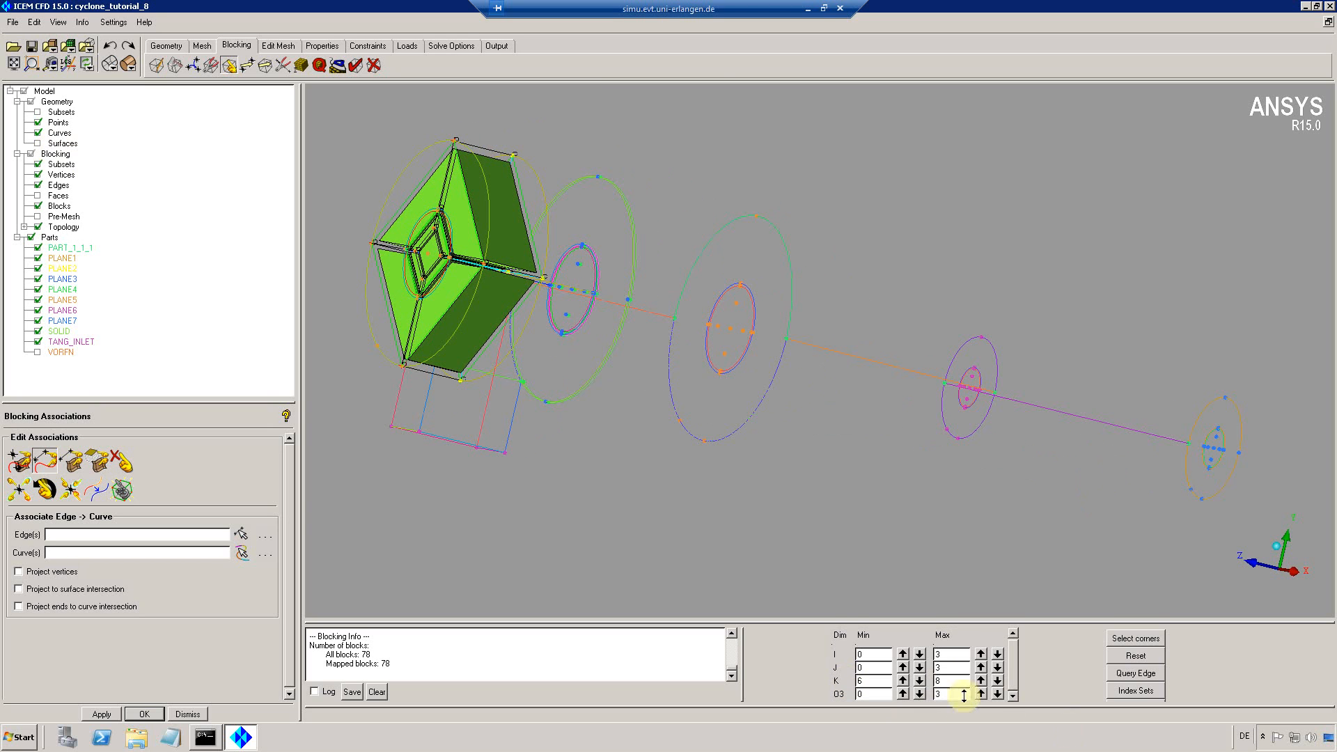
{"action": "left_click_drag", "start_coordinate": [697, 281], "coordinate": [900, 492]}
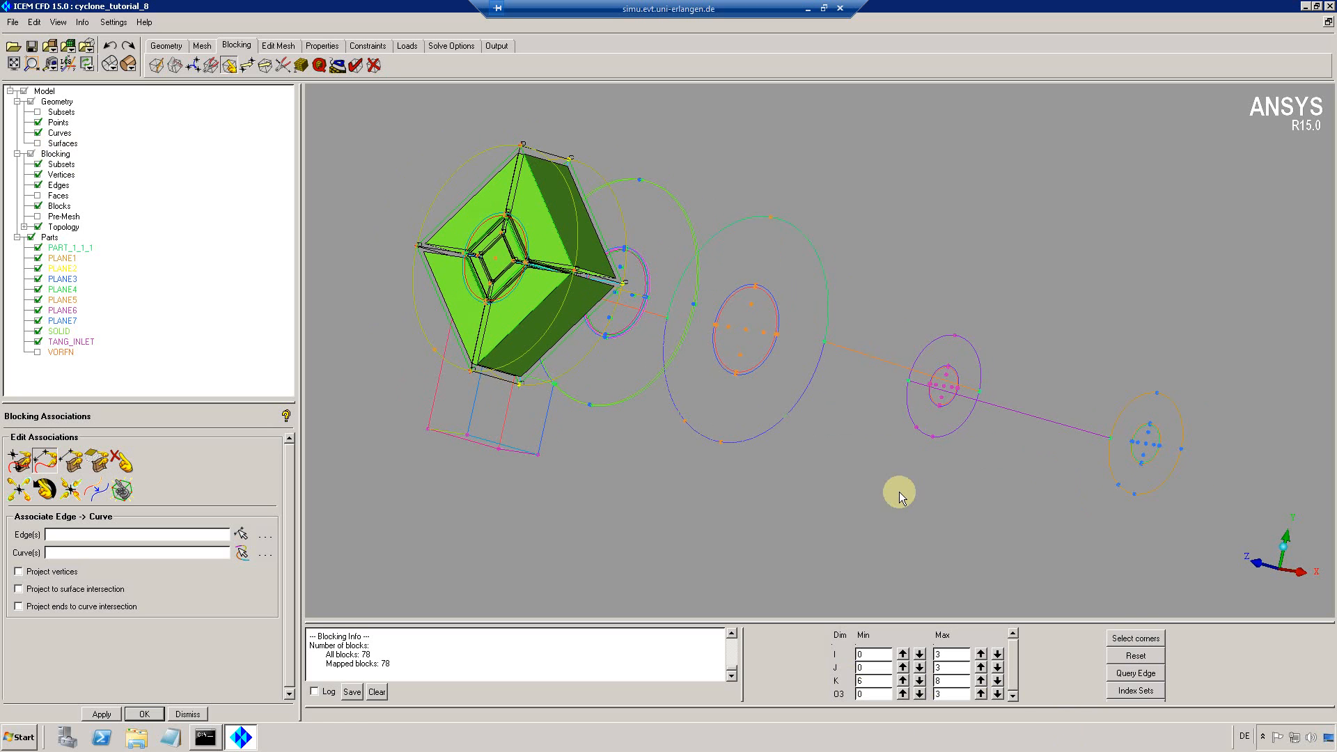
{"action": "left_click", "coordinate": [998, 694]}
{"action": "left_click_drag", "start_coordinate": [518, 291], "coordinate": [578, 299]}
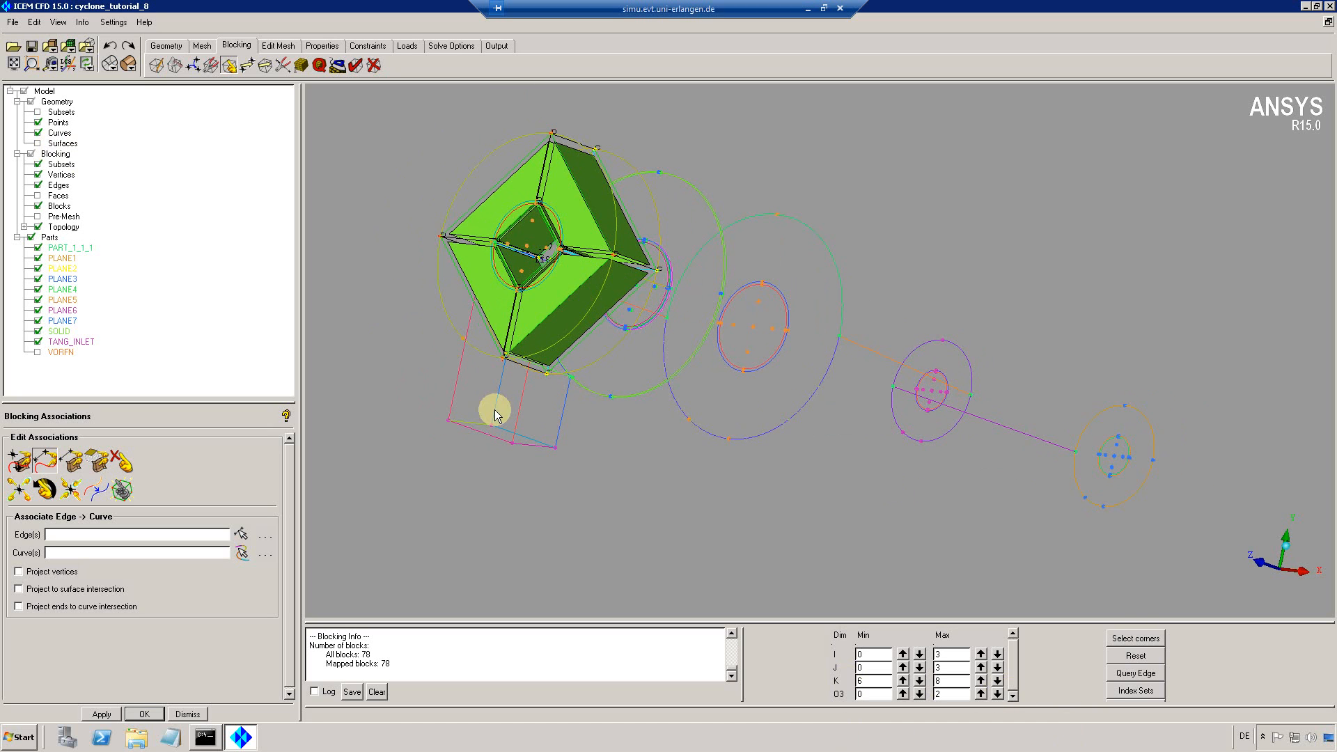
Delete all visible blocks around the central outlet pipe without permanent deletion, and restore the full index range
{"action": "left_click", "coordinate": [374, 65]}
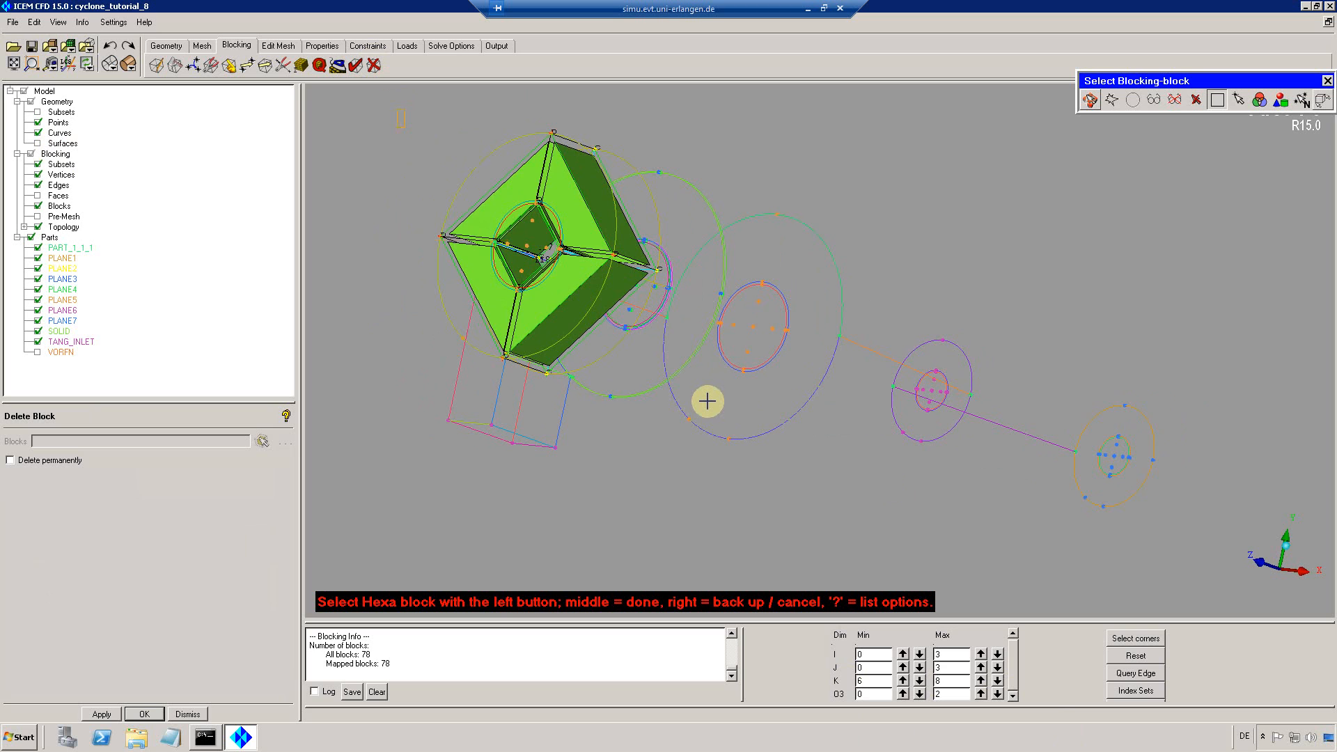
{"action": "key", "text": "v"}
{"action": "middle_click", "coordinate": [656, 430]}
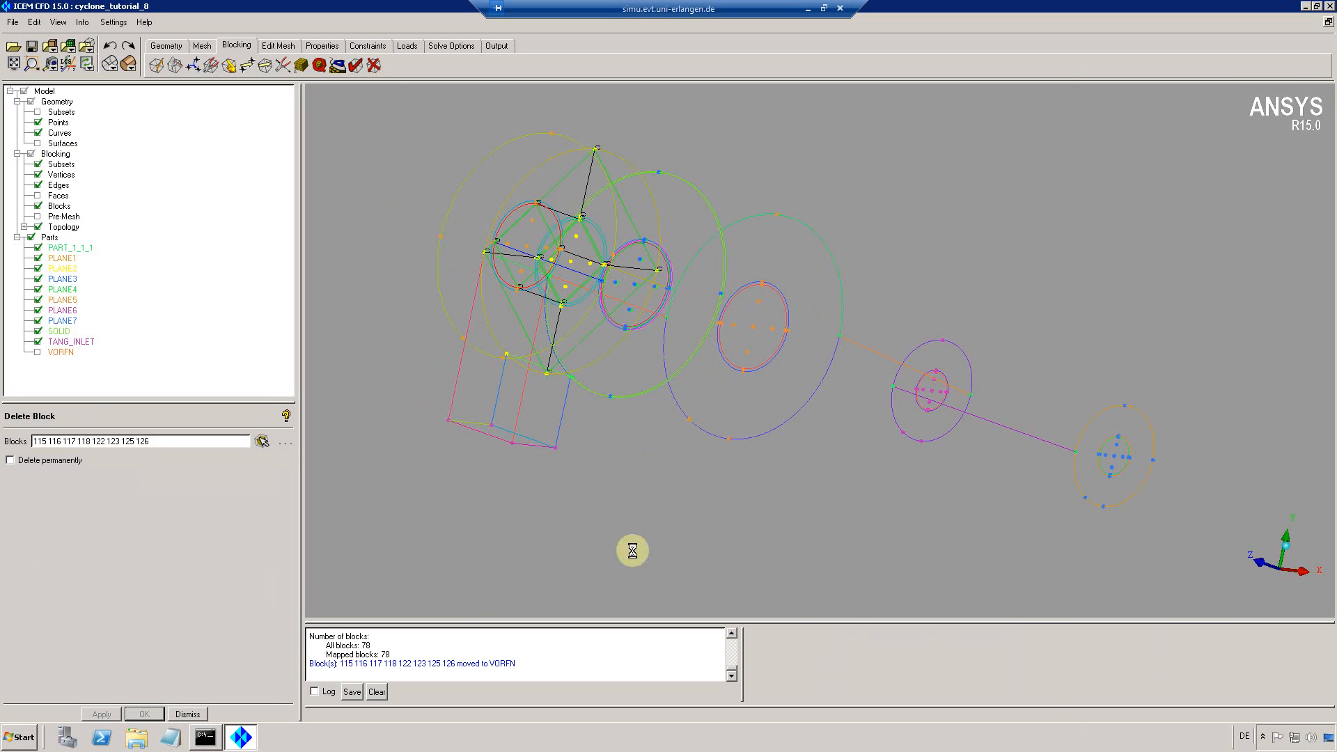
{"action": "middle_click", "coordinate": [644, 467]}
{"action": "left_click", "coordinate": [1134, 655]}
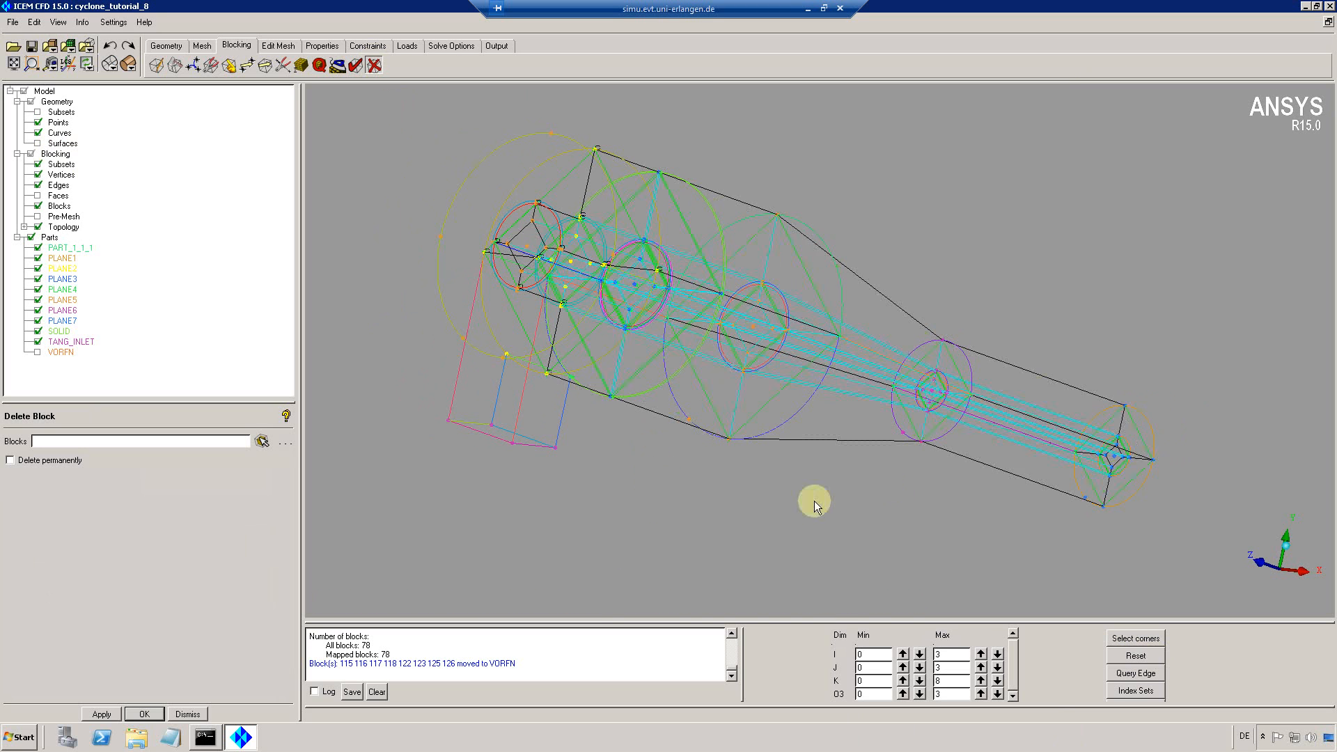
Hide all parts except SOLID, PLANE2 and PLANE3
{"action": "left_click_drag", "start_coordinate": [768, 348], "coordinate": [601, 207]}
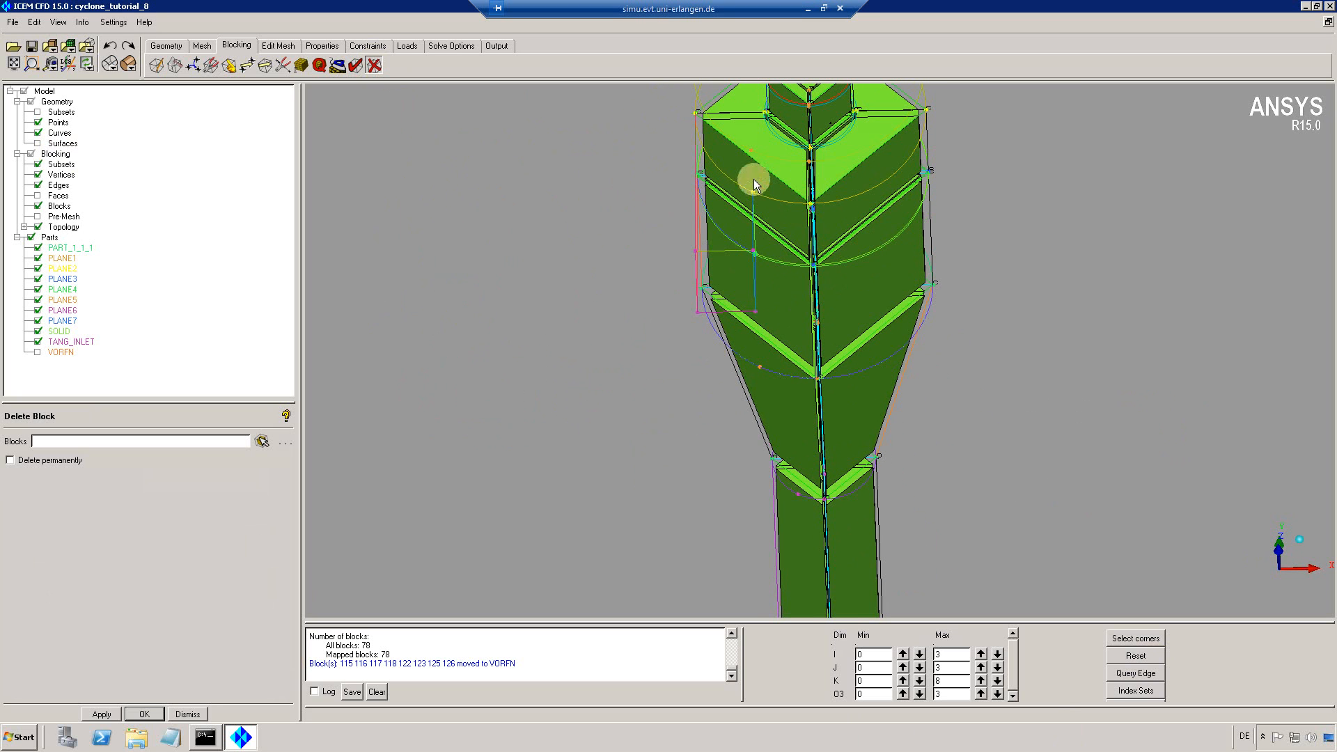
{"action": "left_click_drag", "start_coordinate": [616, 338], "coordinate": [83, 254]}
{"action": "left_click", "coordinate": [31, 238]}
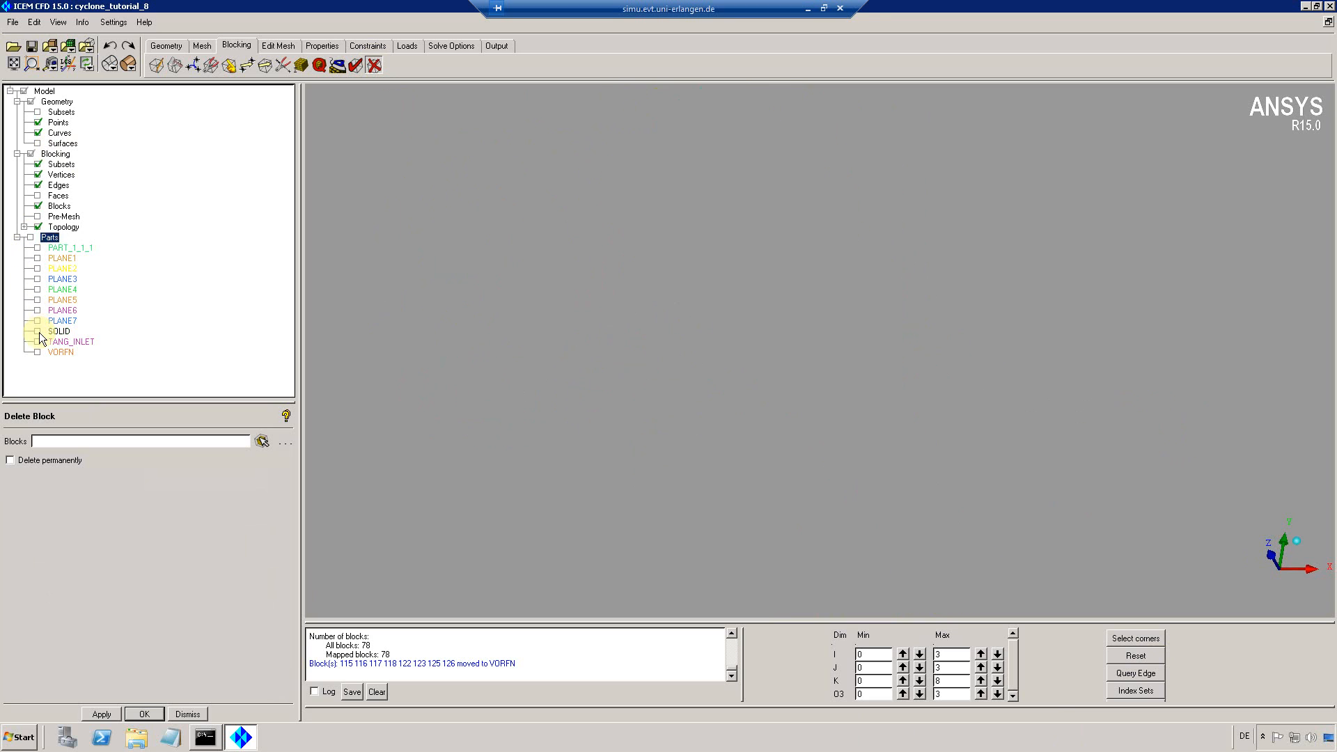
{"action": "left_click", "coordinate": [38, 332]}
{"action": "left_click", "coordinate": [38, 269]}
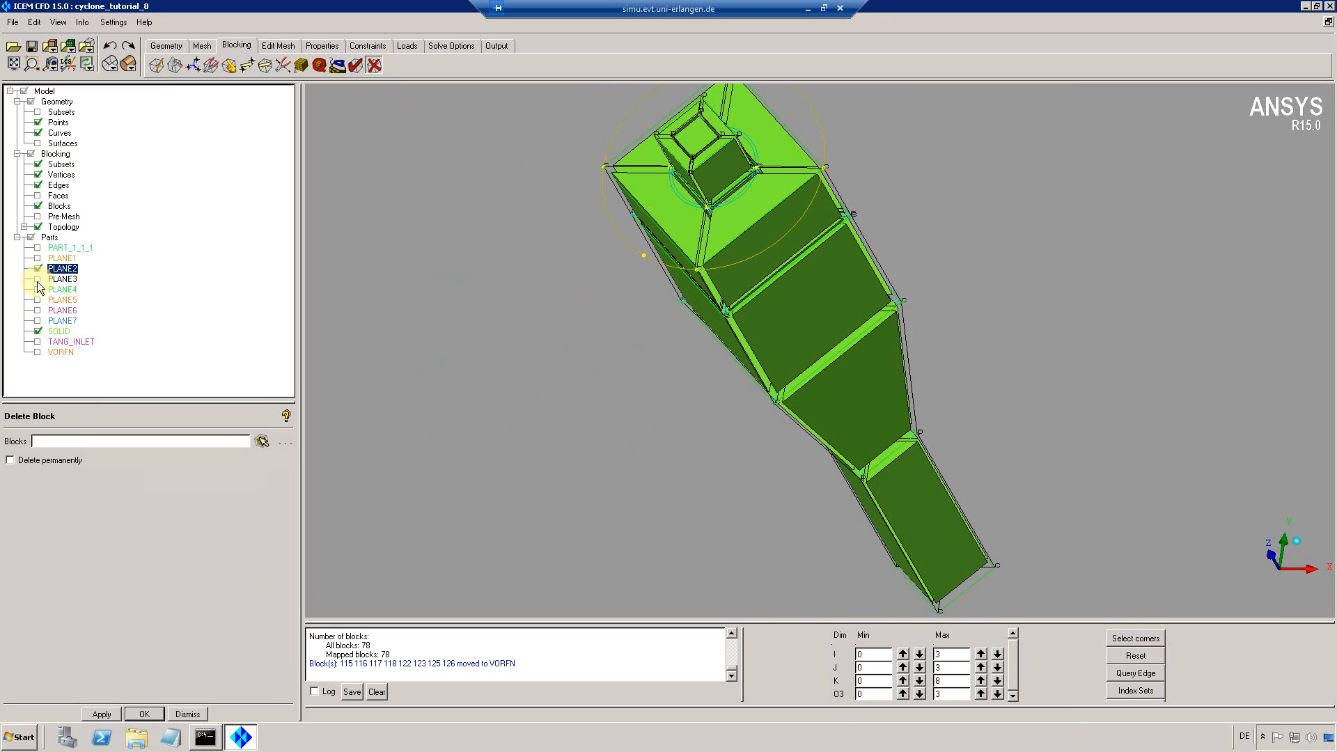
{"action": "left_click", "coordinate": [38, 280]}
{"action": "left_click_drag", "start_coordinate": [644, 369], "coordinate": [494, 356]}
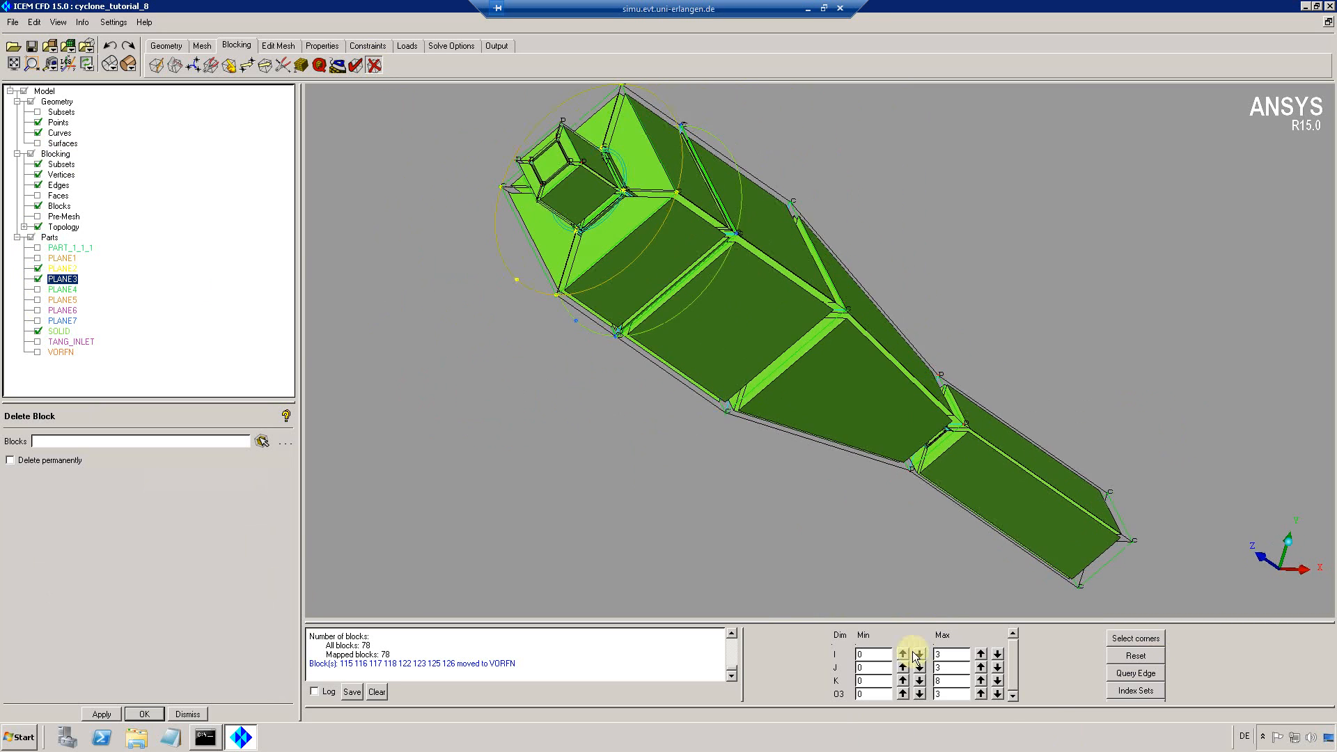
Limit the displayed blocks to the outer ring with K from 5 to 6 and O3 from 0 to 1
{"action": "left_click", "coordinate": [997, 685]}
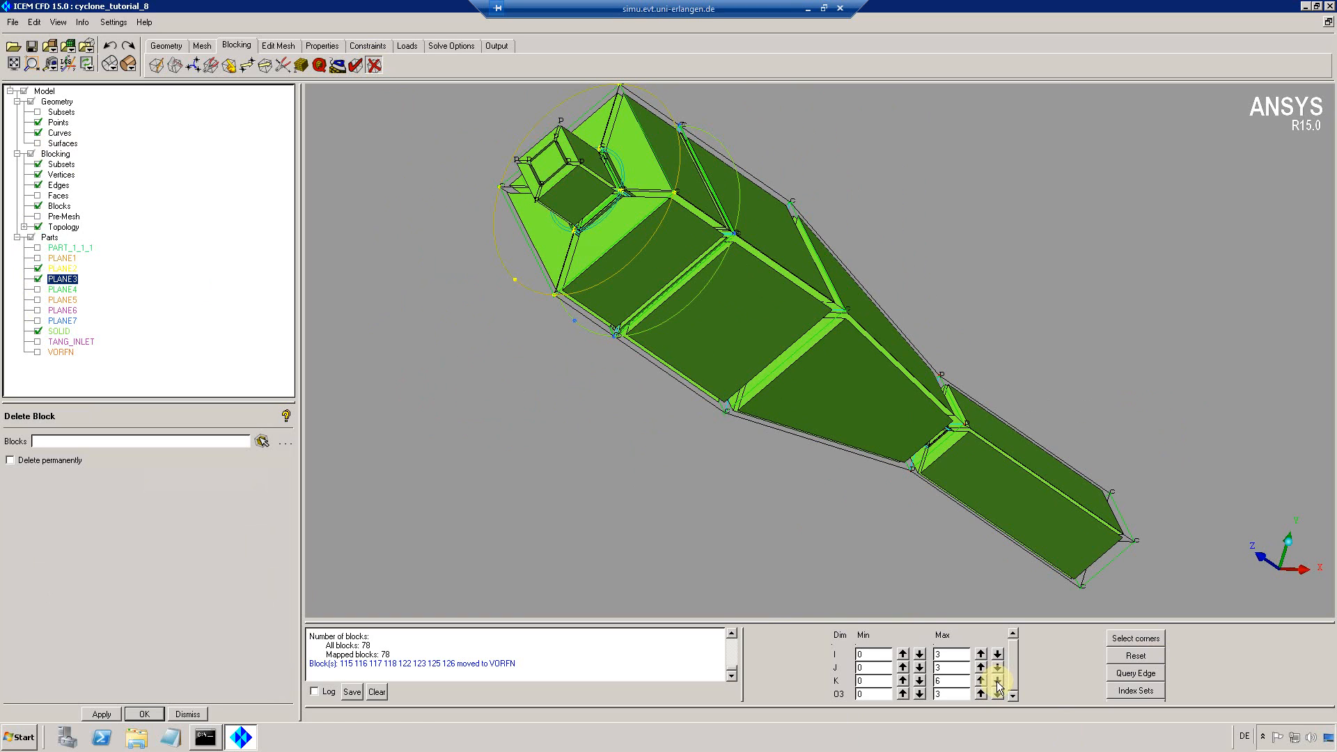
{"action": "left_click", "coordinate": [856, 680]}
{"action": "type", "text": "5"}
{"action": "key", "text": "Return"}
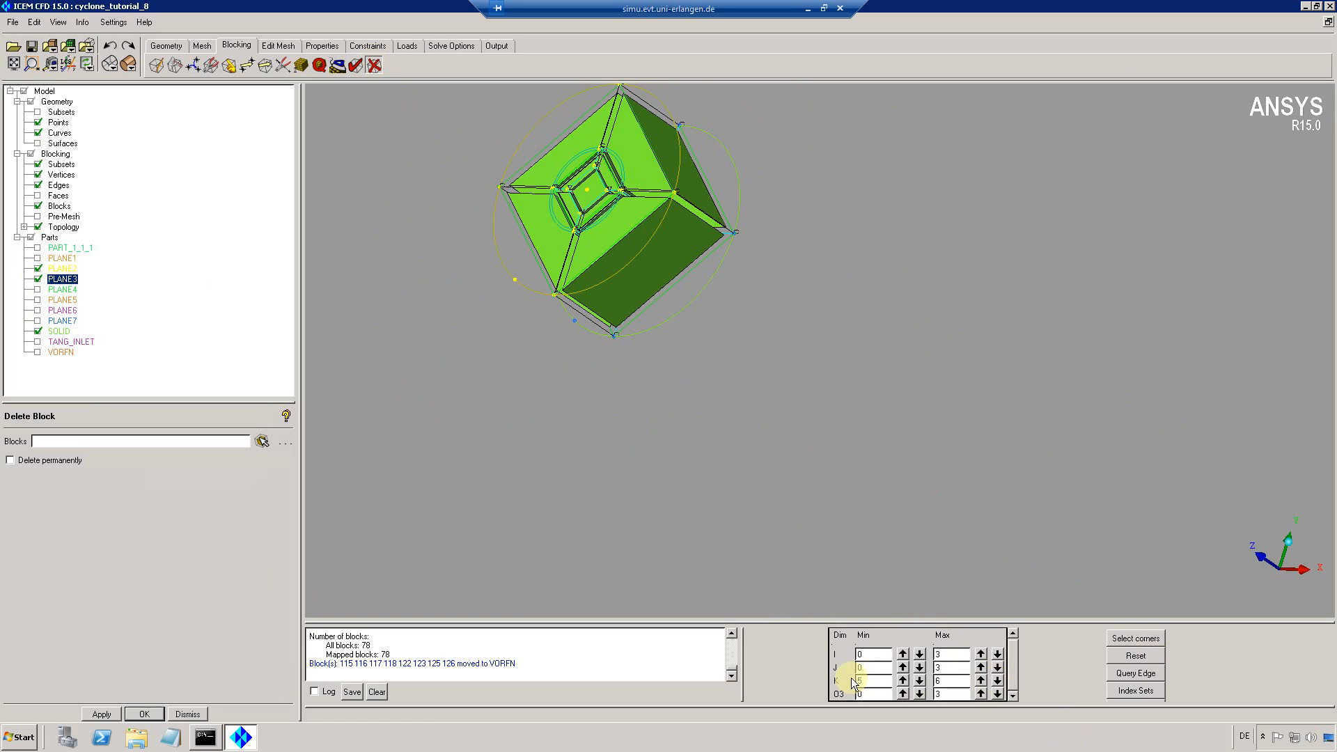
{"action": "left_click", "coordinate": [998, 694]}
{"action": "left_click", "coordinate": [998, 694]}
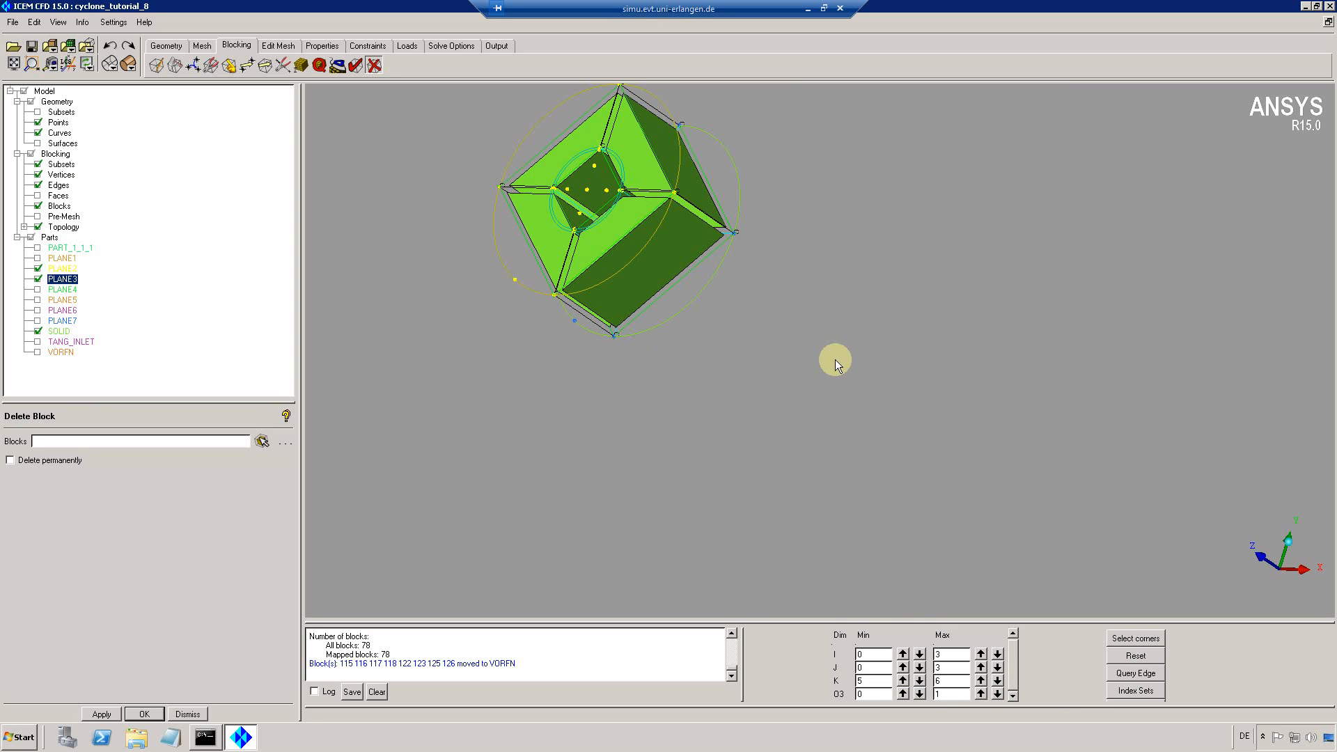
{"action": "left_click_drag", "start_coordinate": [835, 359], "coordinate": [815, 357]}
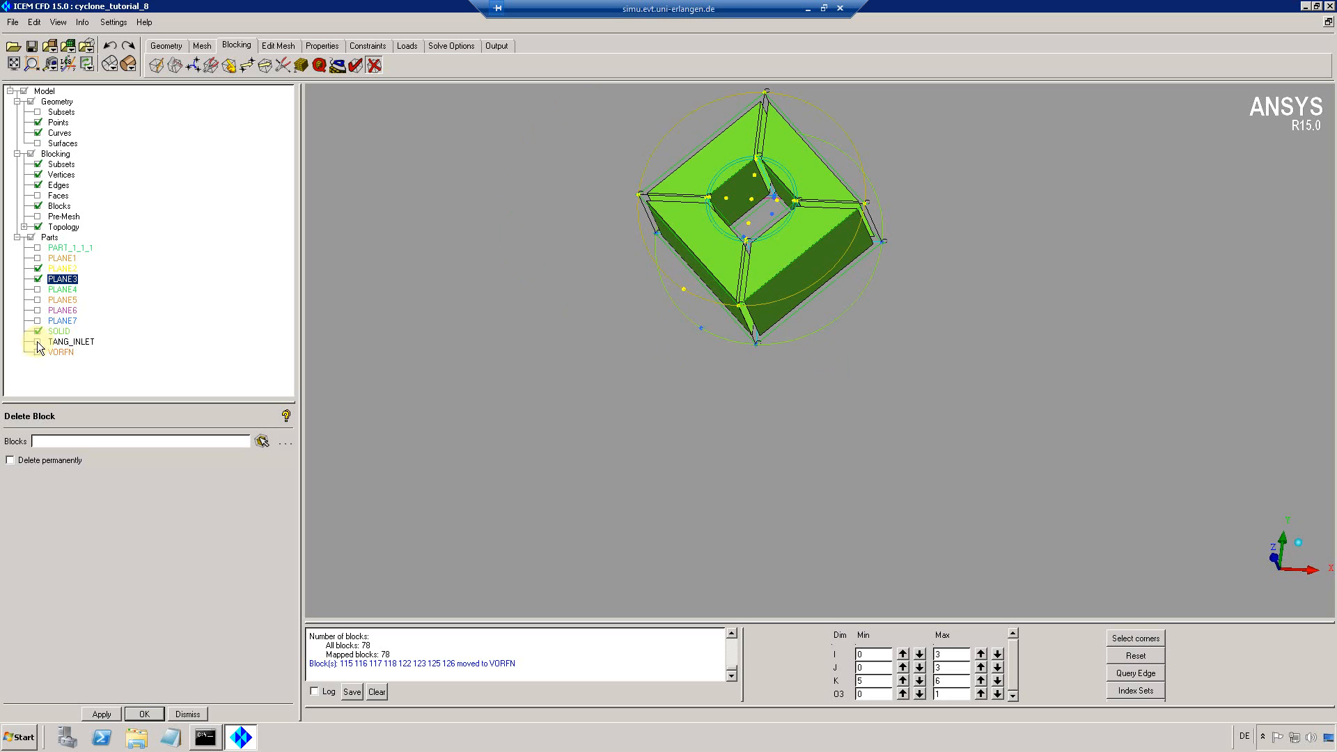
Show the TANG_INLET part next to the ring of blocks
{"action": "left_click", "coordinate": [37, 341]}
{"action": "left_click_drag", "start_coordinate": [631, 290], "coordinate": [672, 303]}
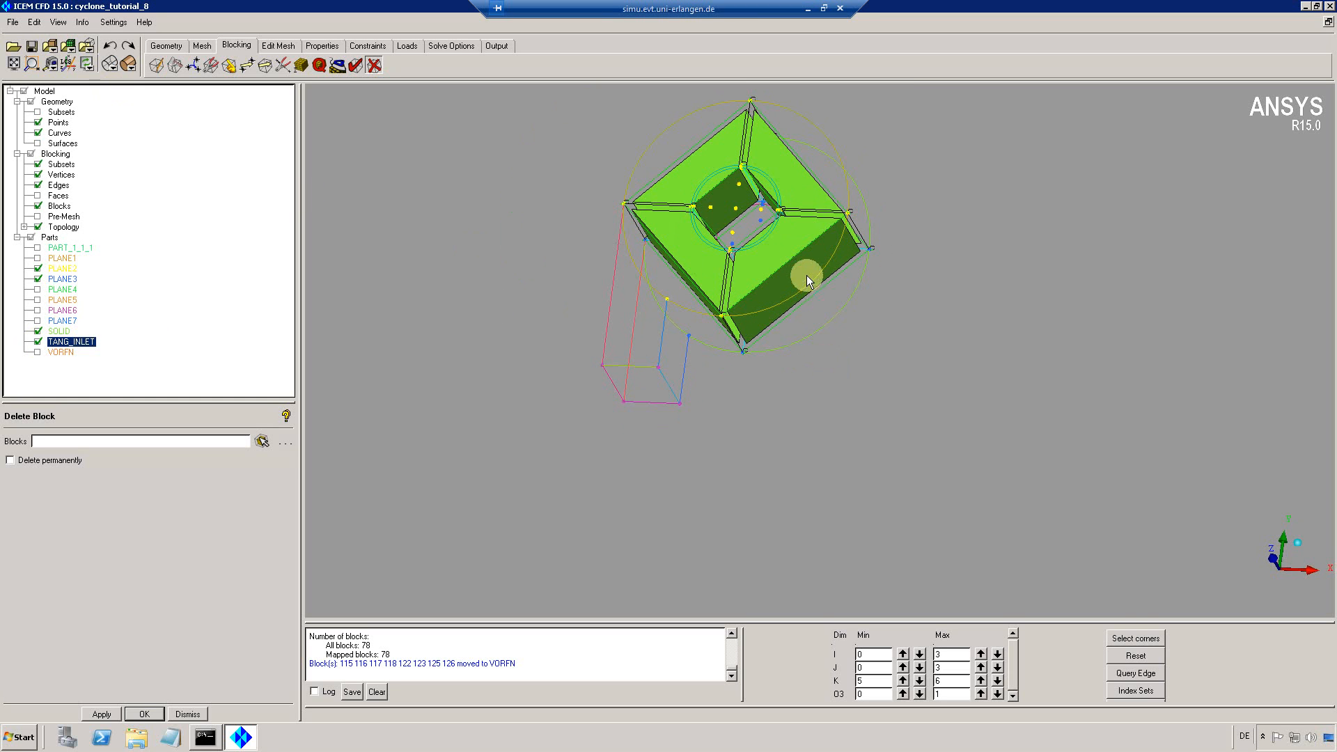
{"action": "left_click_drag", "start_coordinate": [806, 279], "coordinate": [744, 283]}
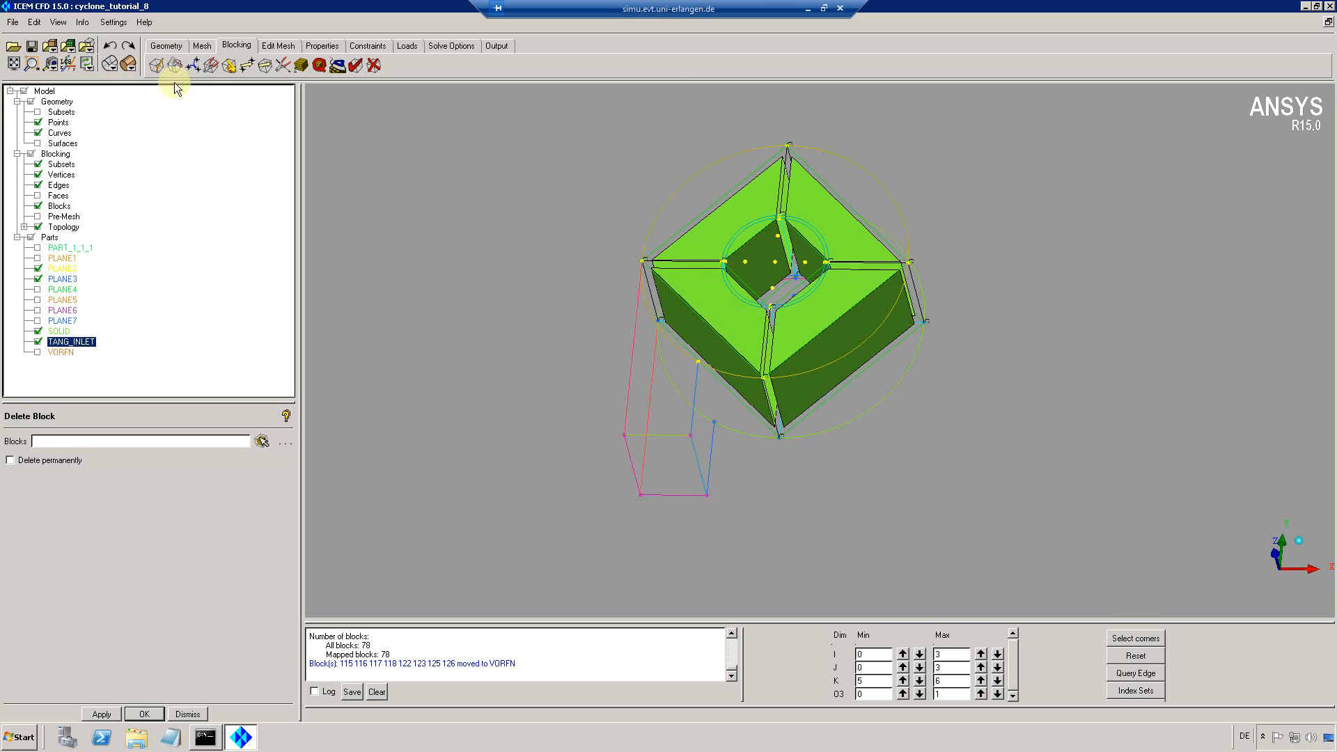
Split the outer ring block facing the tangential inlet at a prescribed point on its outer edge
{"action": "left_click", "coordinate": [175, 65]}
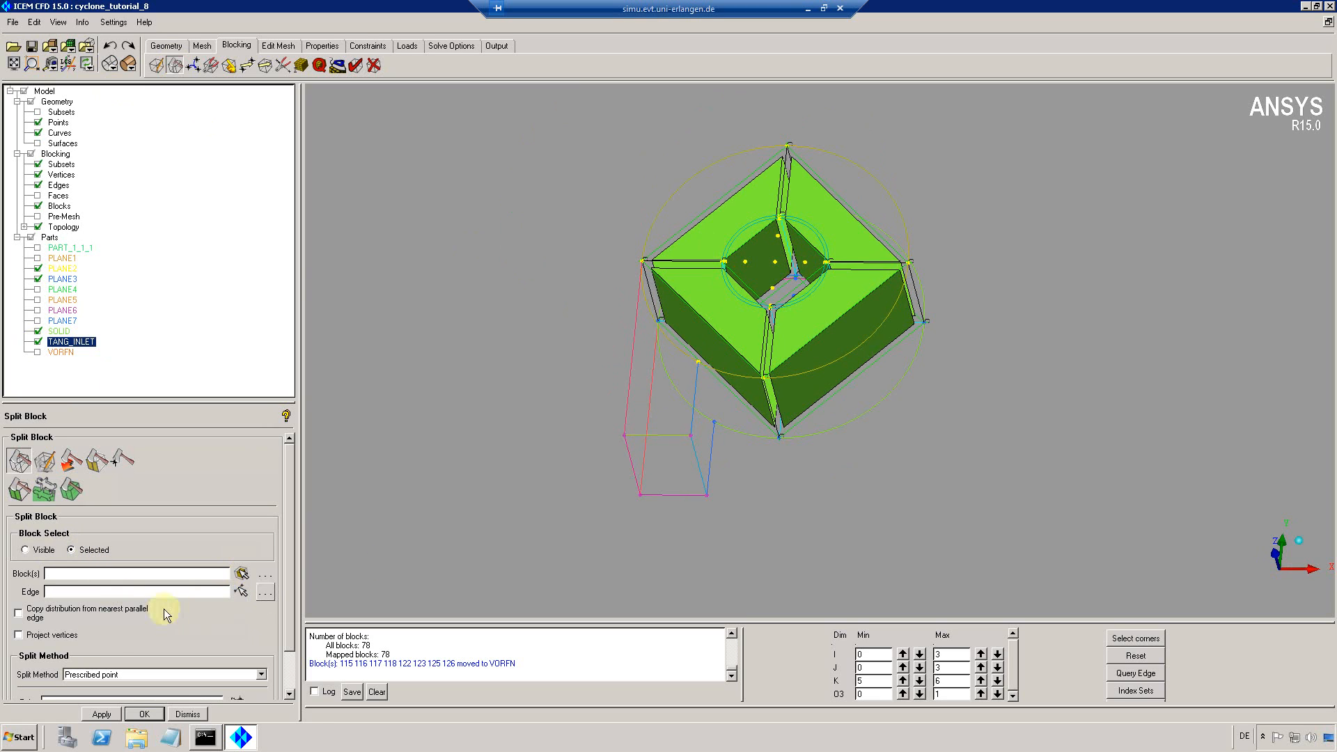
{"action": "left_click", "coordinate": [242, 575]}
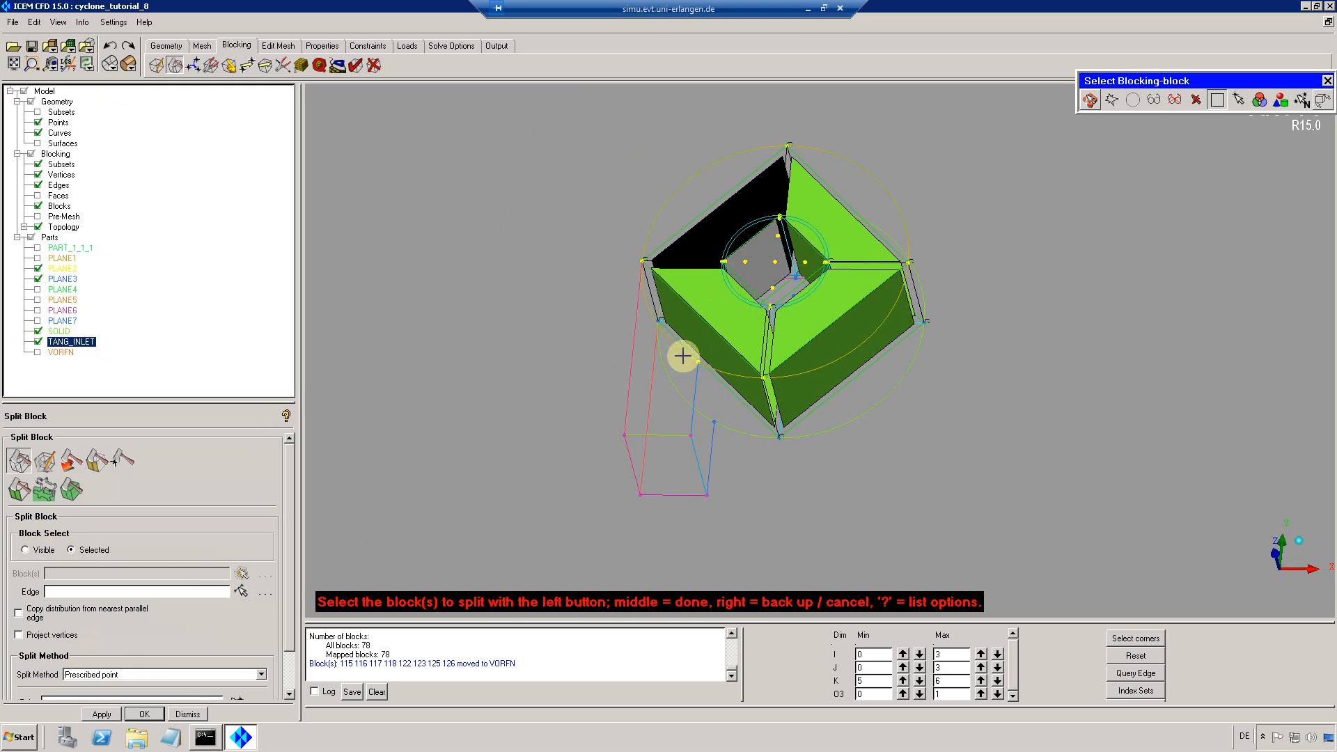
{"action": "left_click", "coordinate": [743, 367]}
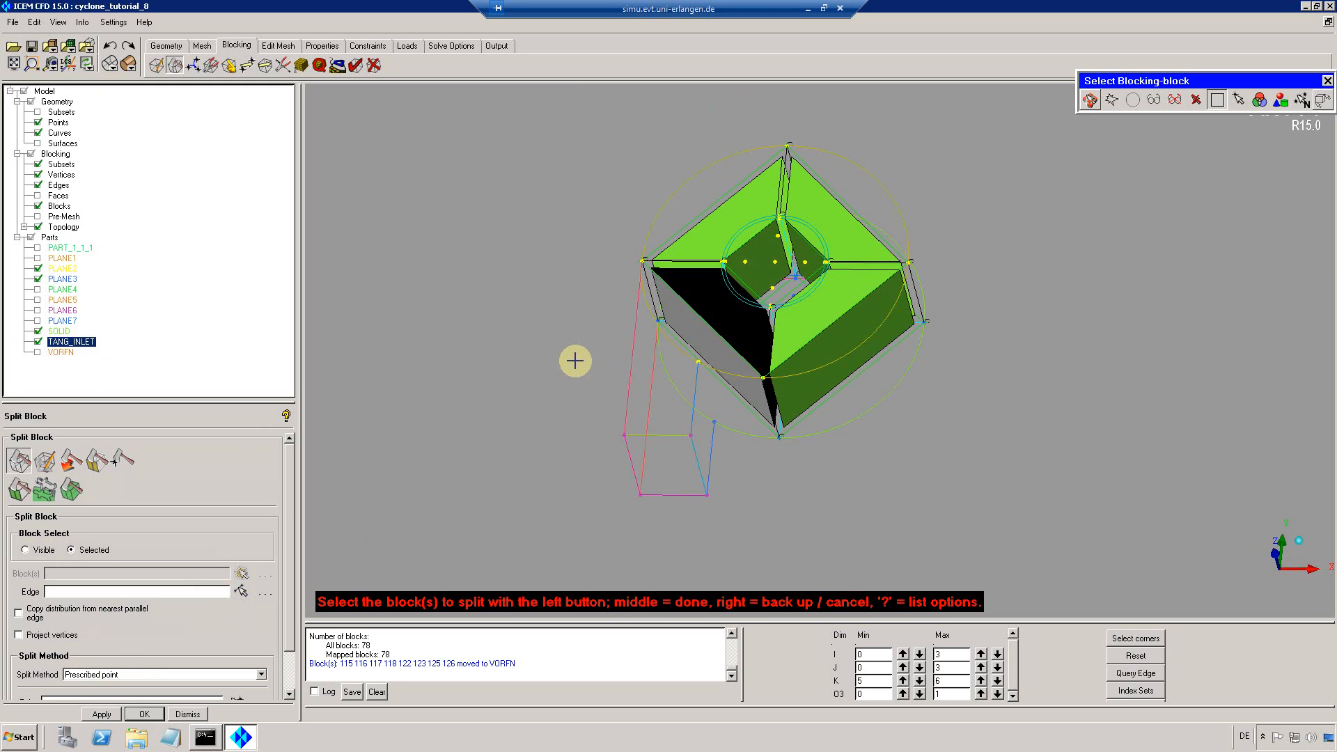
{"action": "middle_click", "coordinate": [576, 361]}
{"action": "left_click", "coordinate": [728, 390]}
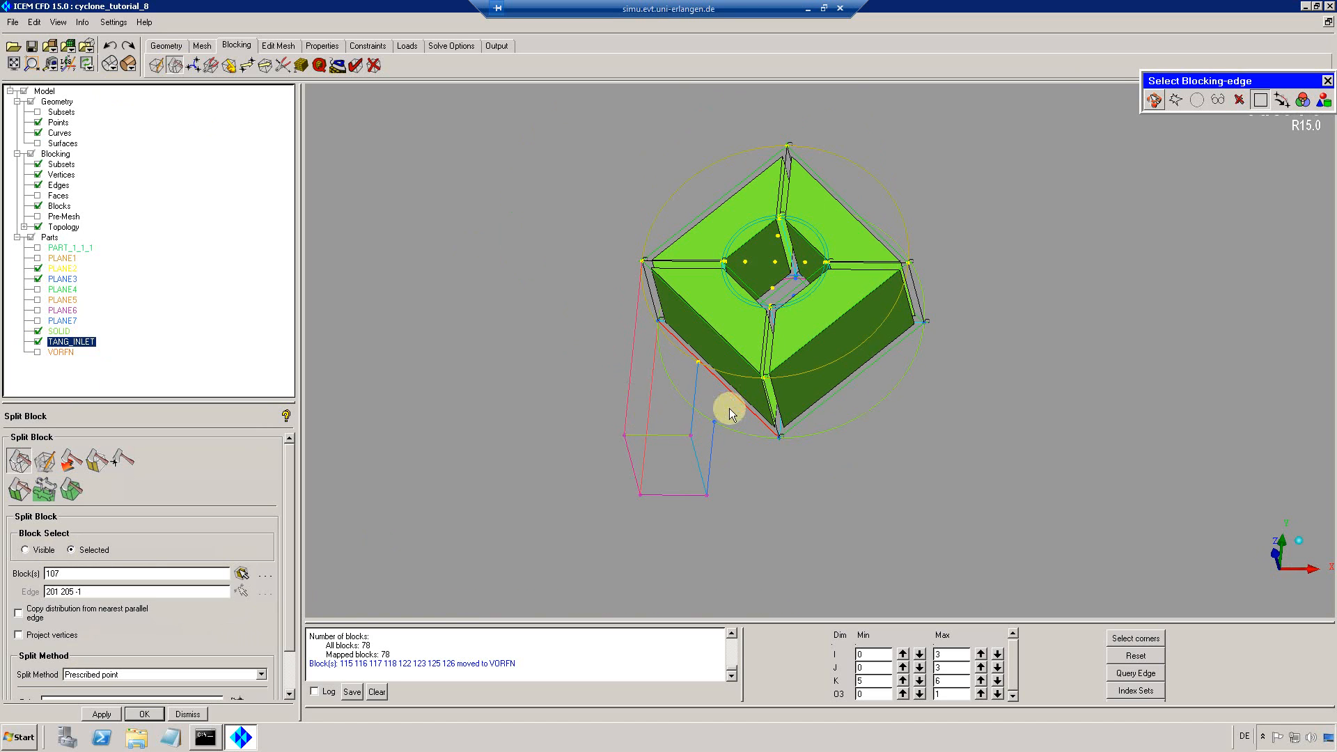
{"action": "left_click", "coordinate": [743, 491]}
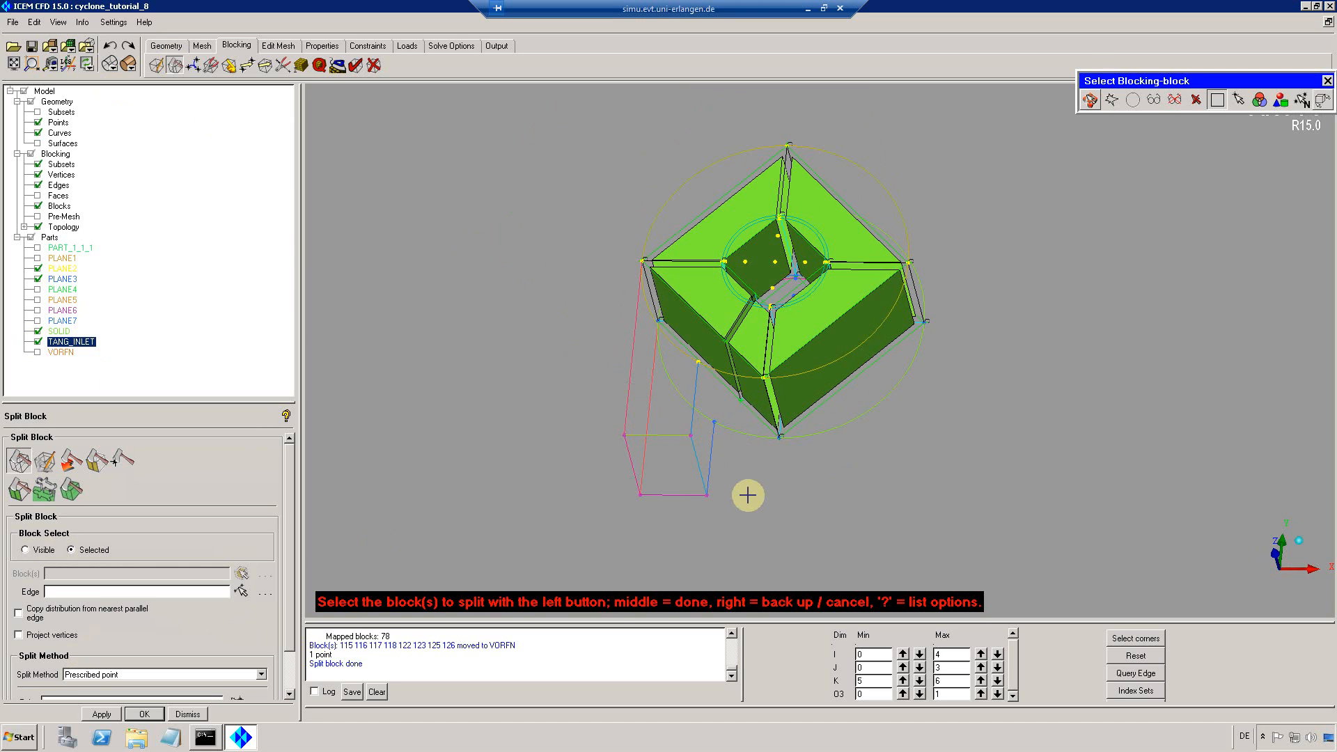
{"action": "middle_click", "coordinate": [744, 487]}
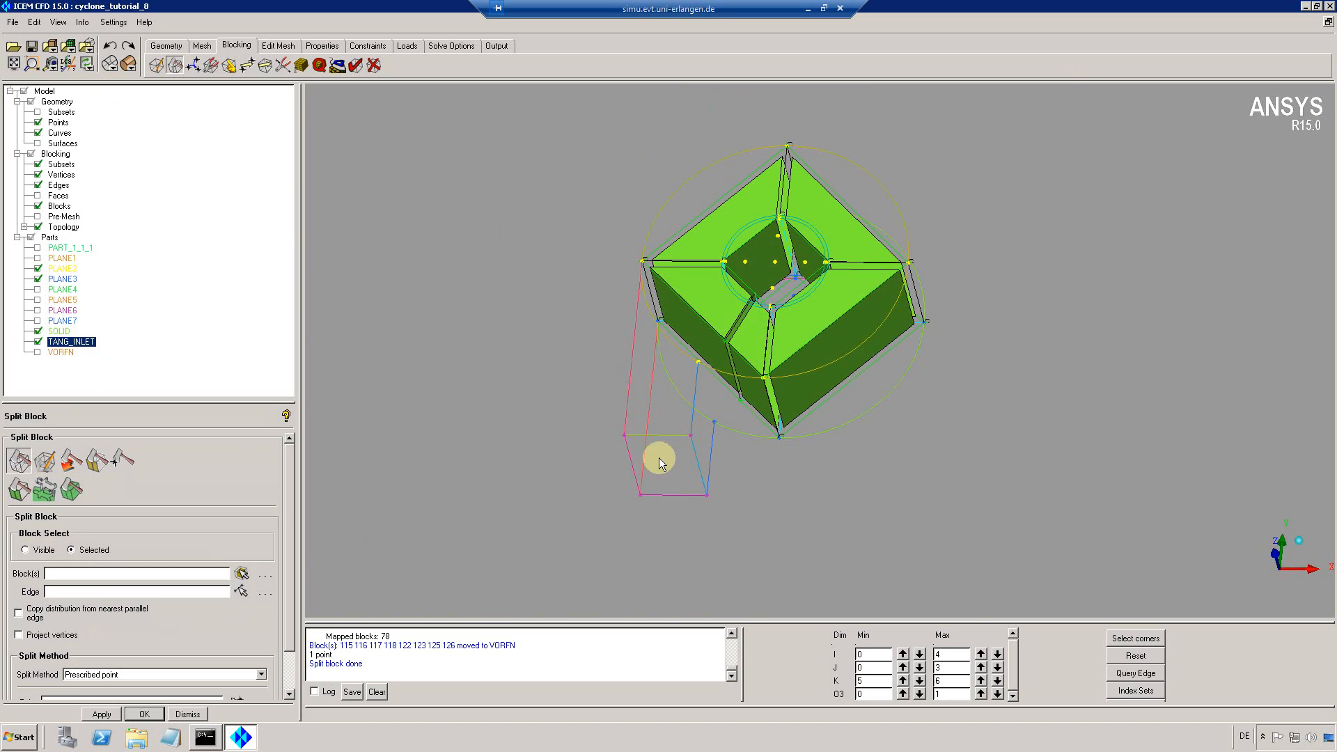
Associate the rear ring vertex beside the inlet and the two new outer split vertices with the matching inlet points
{"action": "left_click", "coordinate": [230, 66]}
{"action": "left_click", "coordinate": [18, 464]}
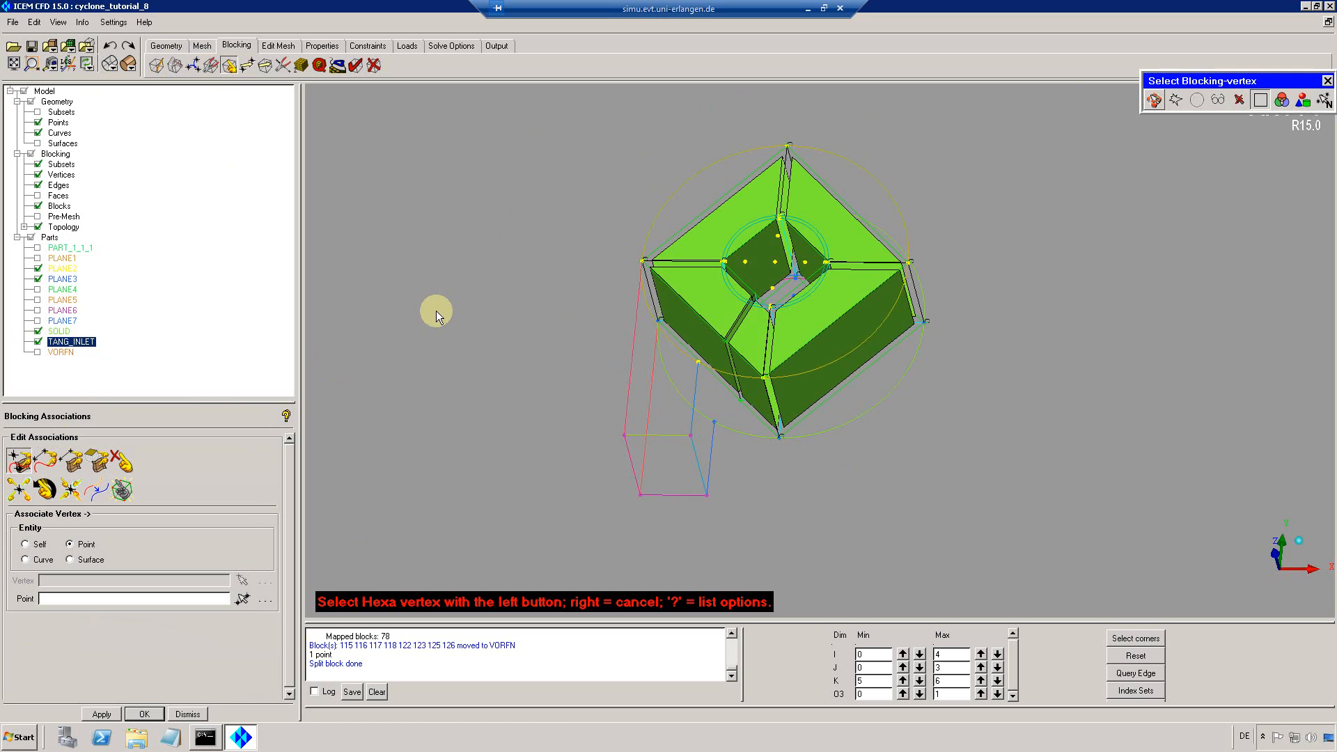
{"action": "left_click", "coordinate": [655, 321]}
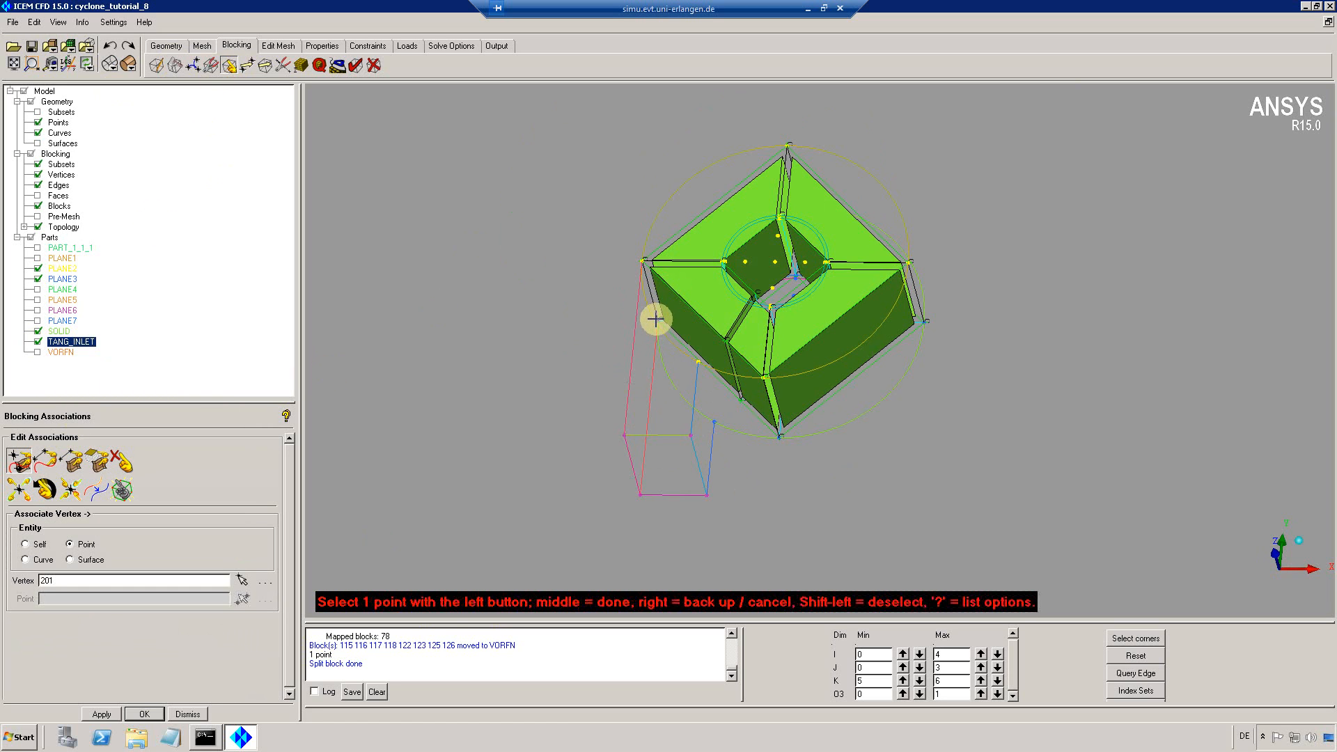
{"action": "left_click", "coordinate": [657, 319]}
{"action": "left_click", "coordinate": [715, 427]}
{"action": "left_click", "coordinate": [715, 427]}
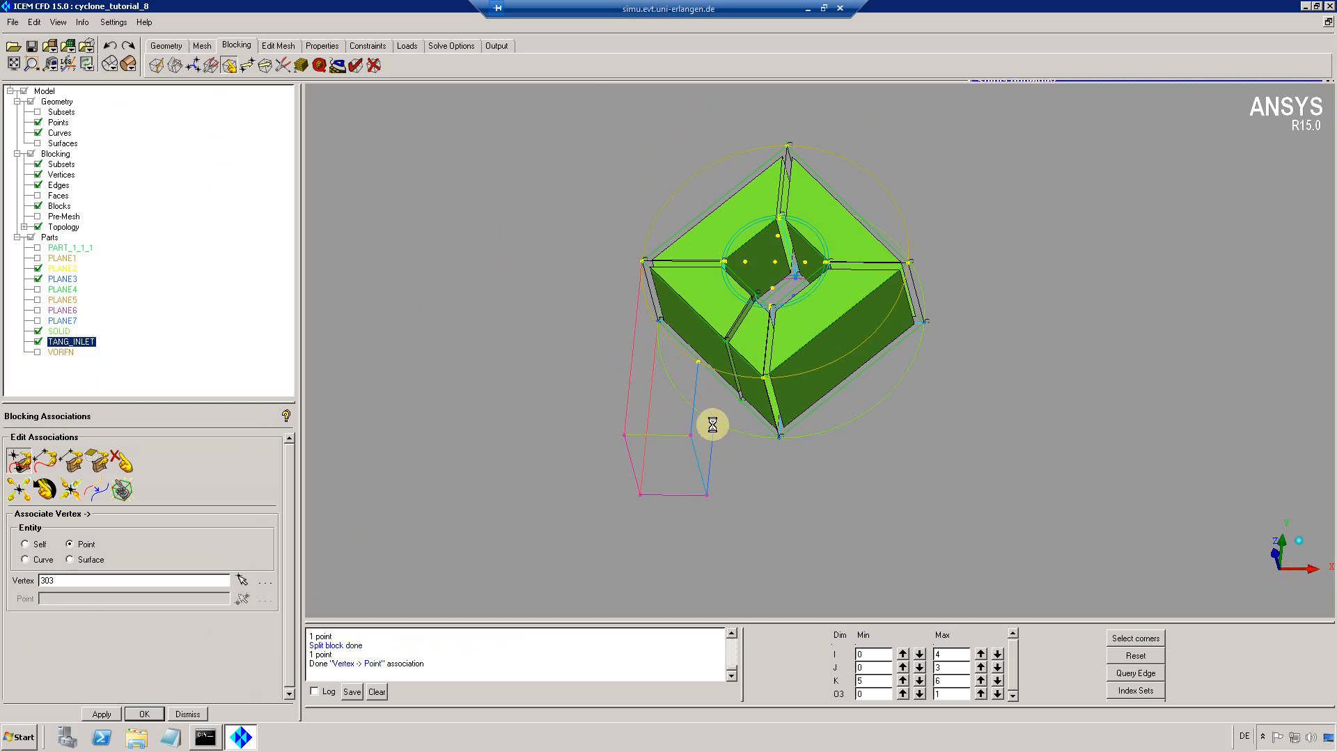
{"action": "left_click", "coordinate": [720, 349]}
{"action": "left_click", "coordinate": [696, 363]}
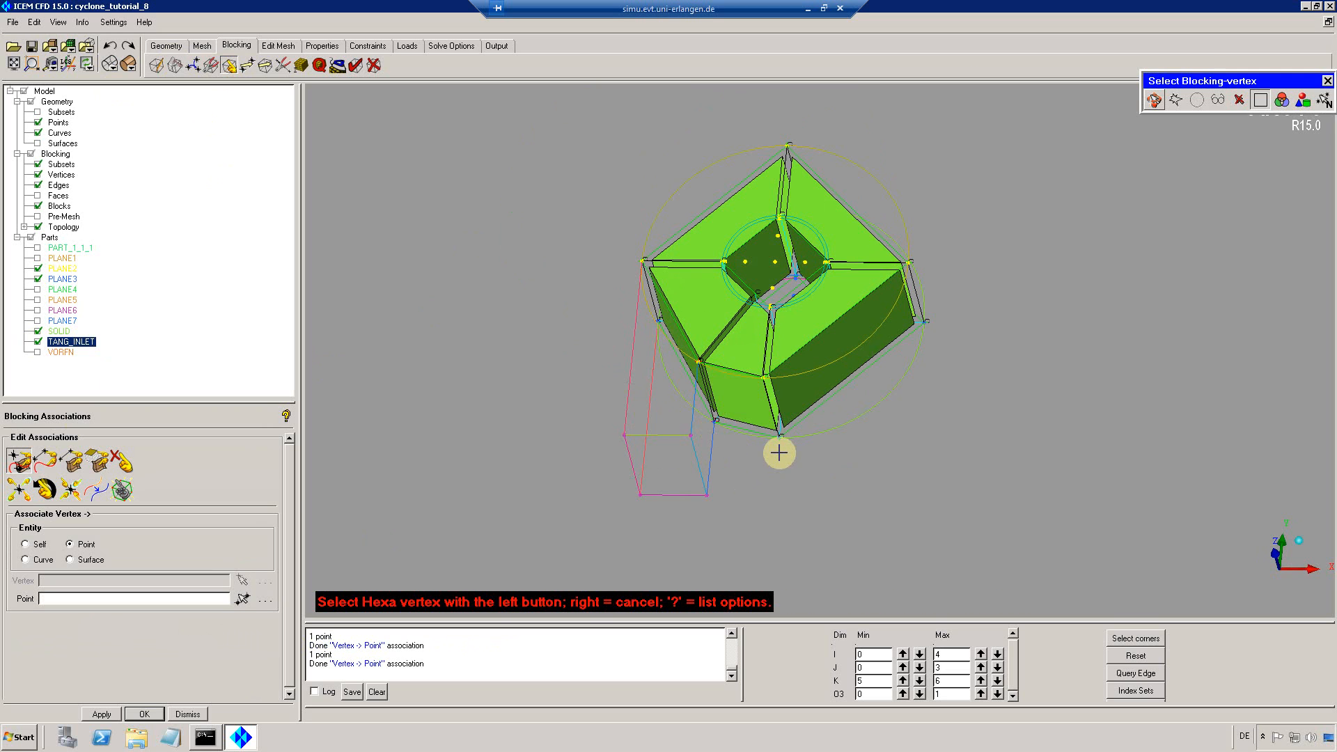
Associate the front and rear vertices at the ring's lowest outer corner with the geometry points at their locations
{"action": "left_click", "coordinate": [779, 436]}
{"action": "left_click", "coordinate": [780, 437]}
{"action": "left_click", "coordinate": [763, 377]}
{"action": "left_click", "coordinate": [763, 377]}
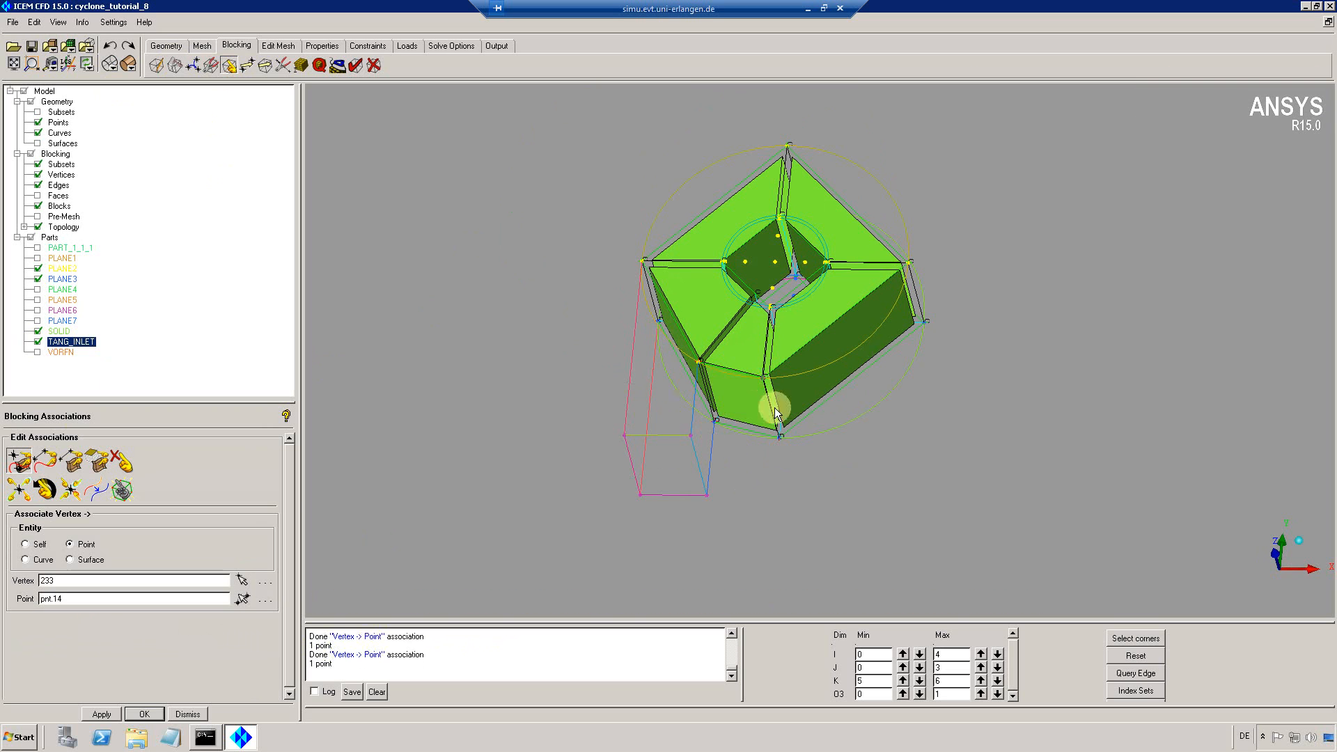
{"action": "right_click", "coordinate": [758, 486]}
{"action": "left_click_drag", "start_coordinate": [808, 472], "coordinate": [938, 425]}
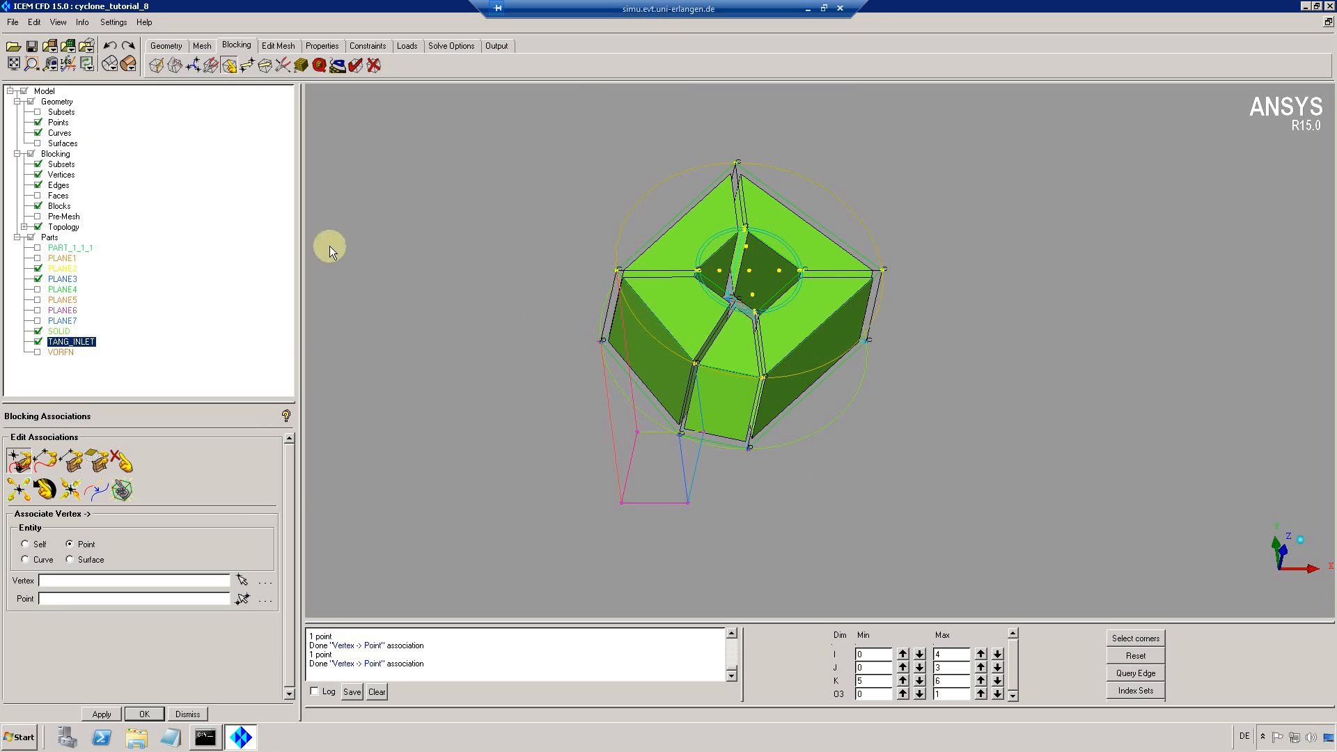
{"action": "left_click", "coordinate": [38, 195]}
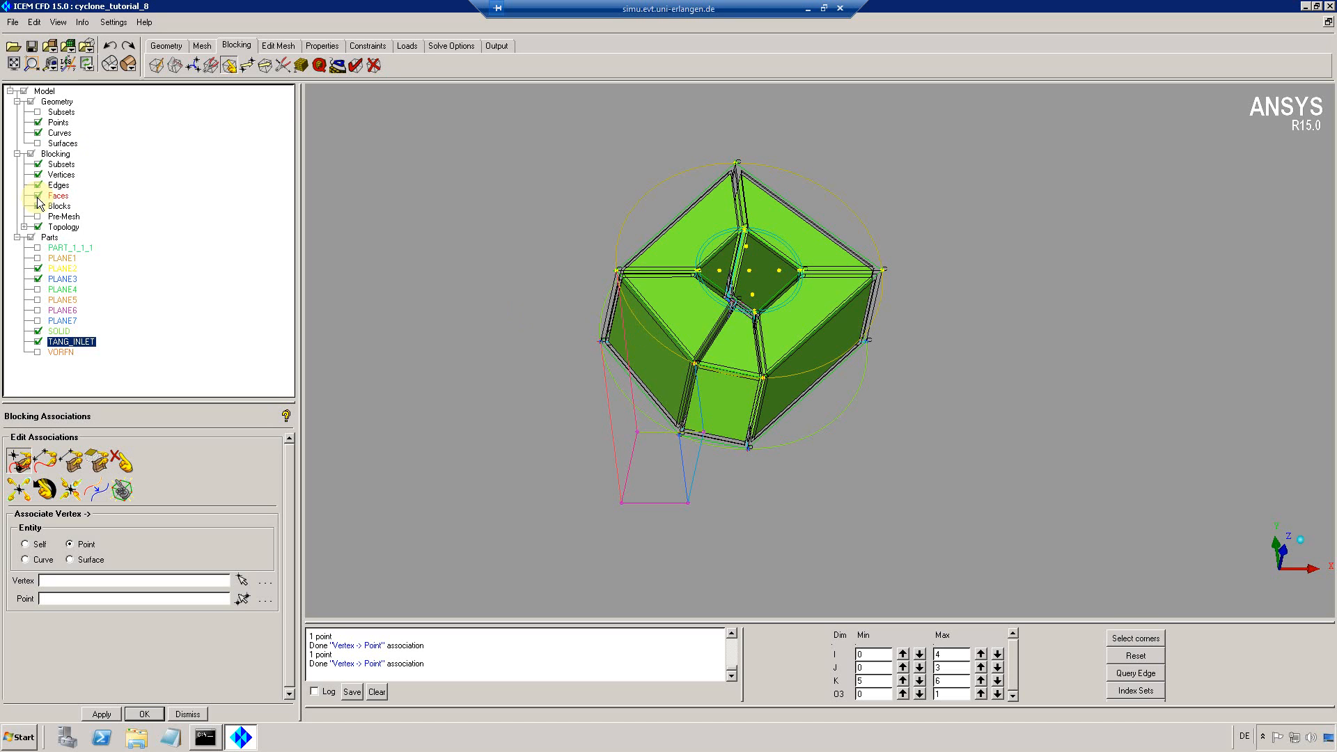
{"action": "left_click", "coordinate": [38, 196]}
Interactively extrude the ring face next to the tangential inlet into a new SOLID block, and restore the full index range
{"action": "left_click_drag", "start_coordinate": [701, 361], "coordinate": [348, 348]}
{"action": "left_click", "coordinate": [157, 65]}
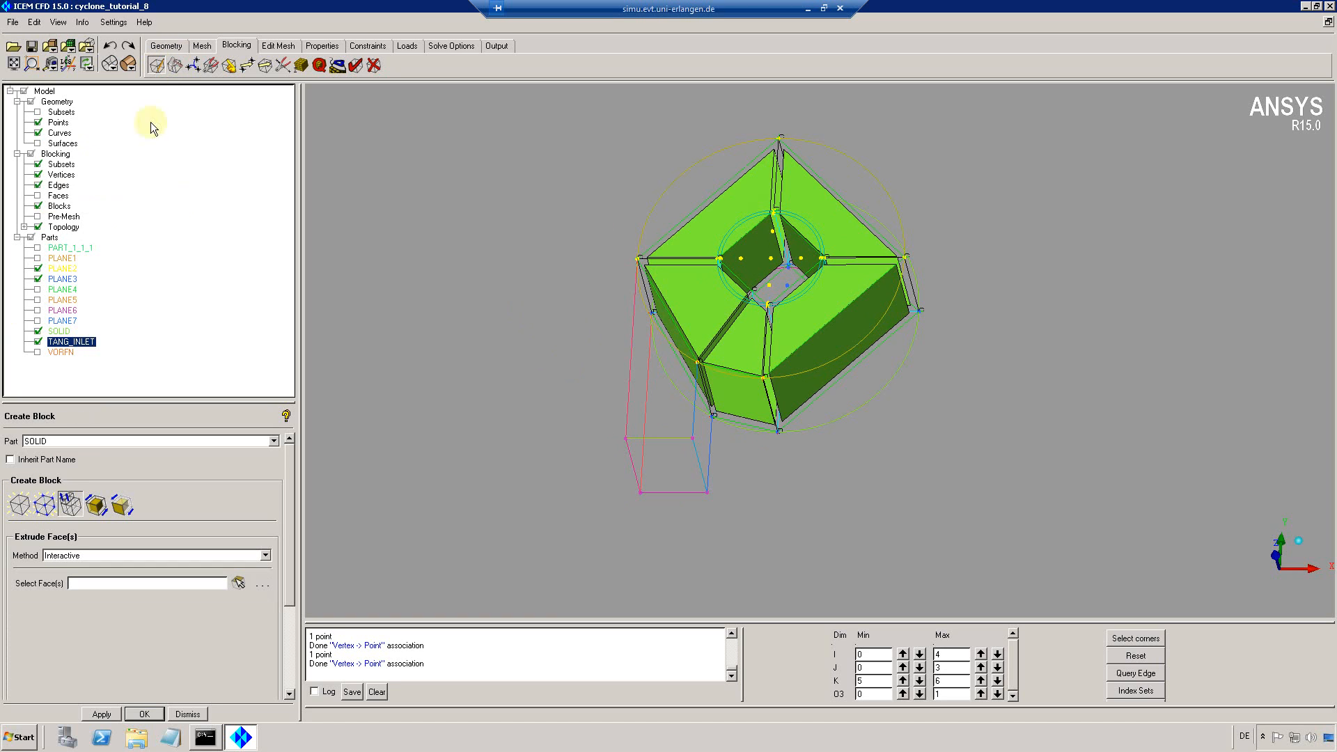
{"action": "left_click", "coordinate": [68, 503]}
{"action": "left_click", "coordinate": [61, 556]}
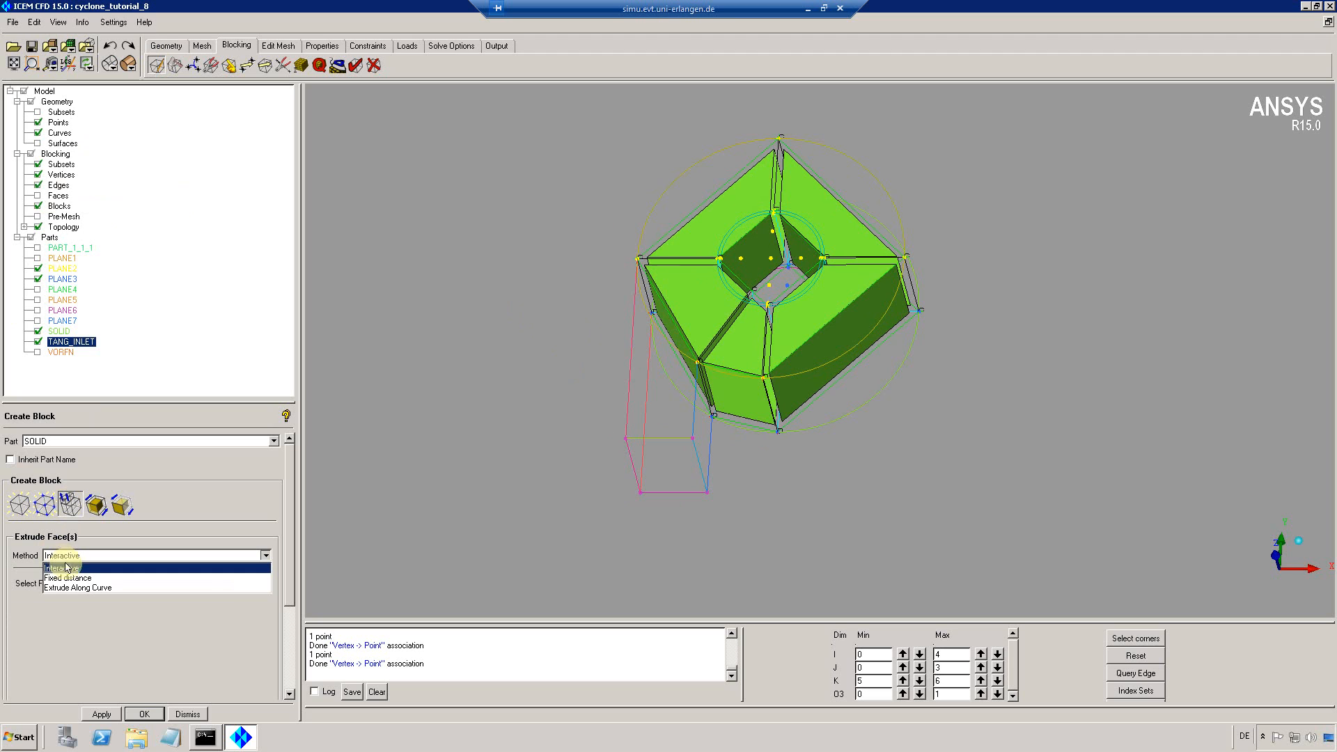
{"action": "left_click", "coordinate": [86, 568]}
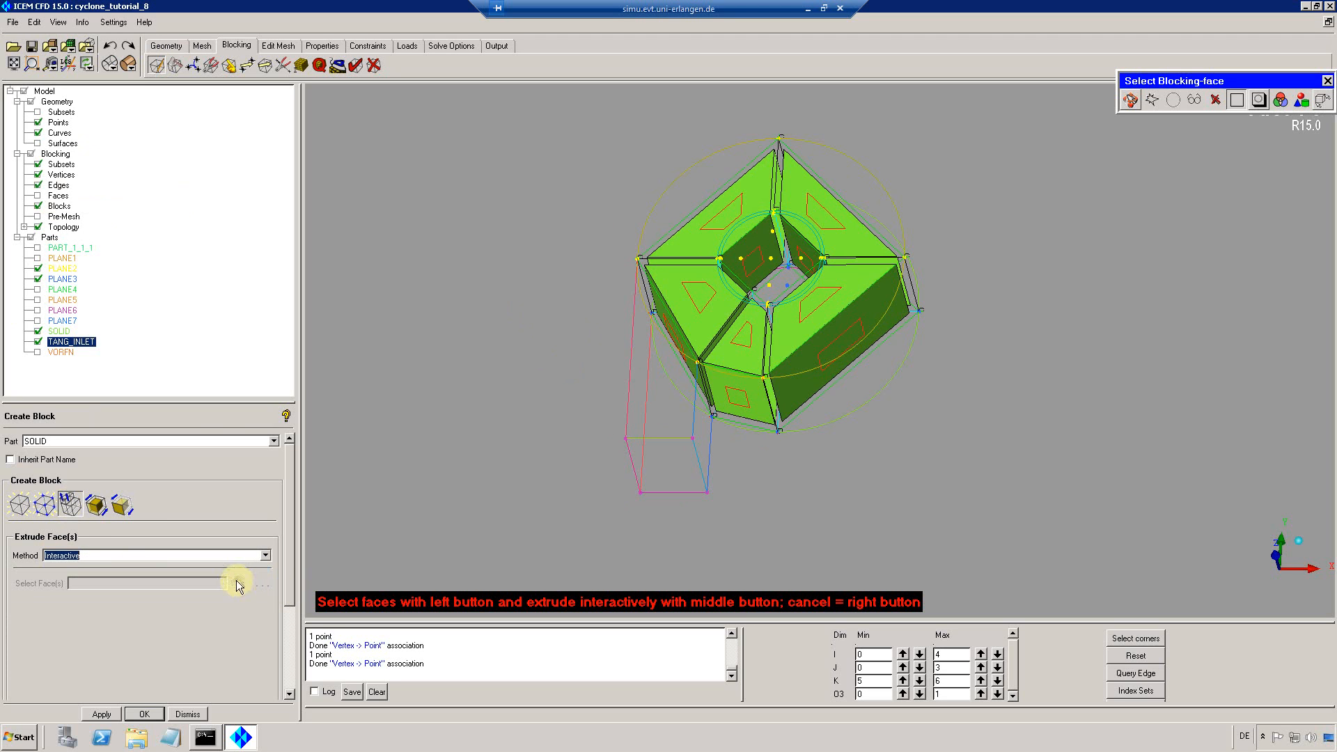
{"action": "left_click", "coordinate": [675, 346]}
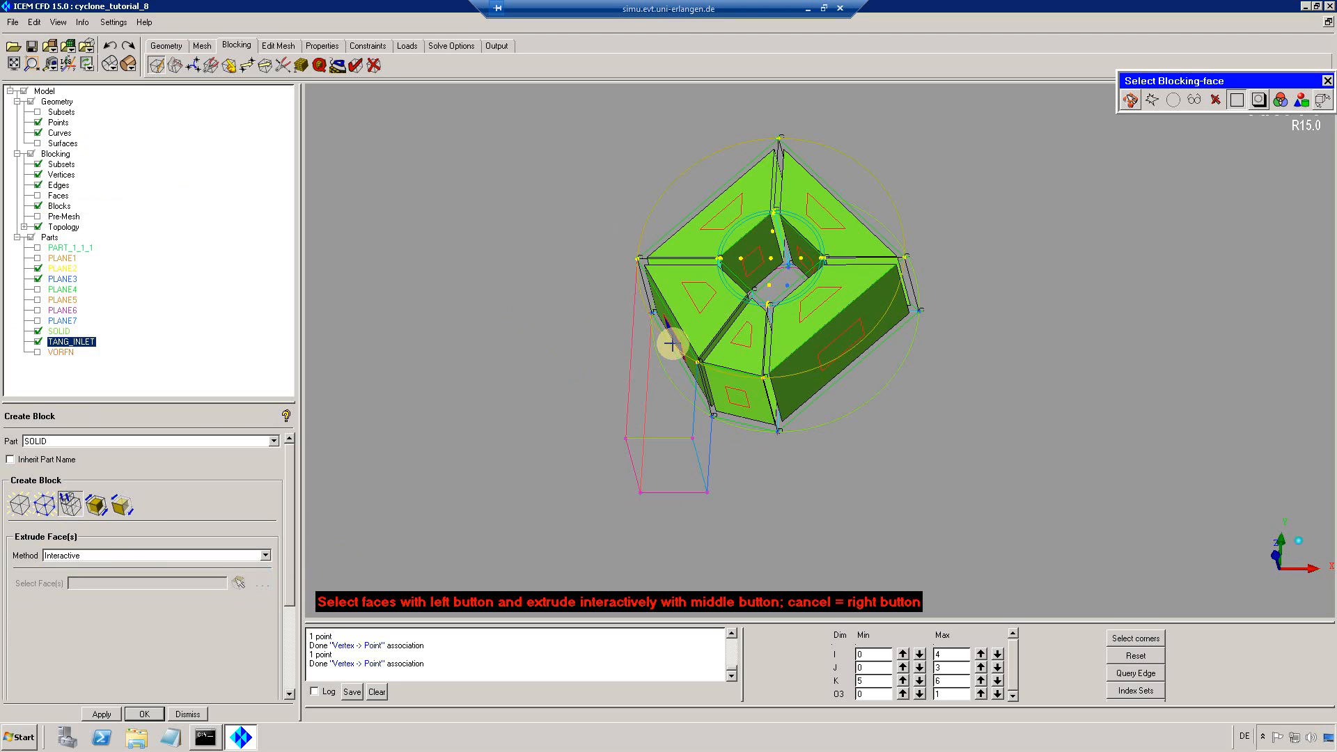
{"action": "middle_click_drag", "start_coordinate": [669, 339], "coordinate": [564, 396]}
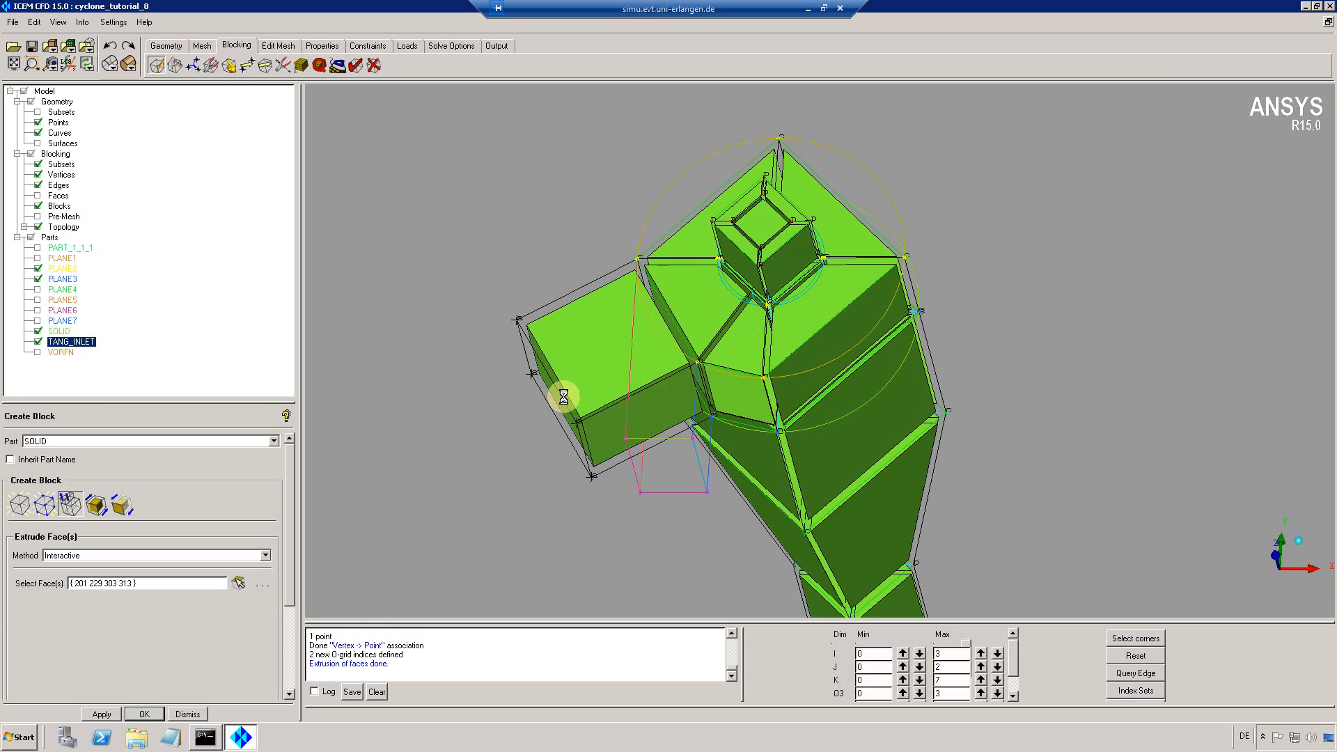
{"action": "left_click", "coordinate": [757, 415]}
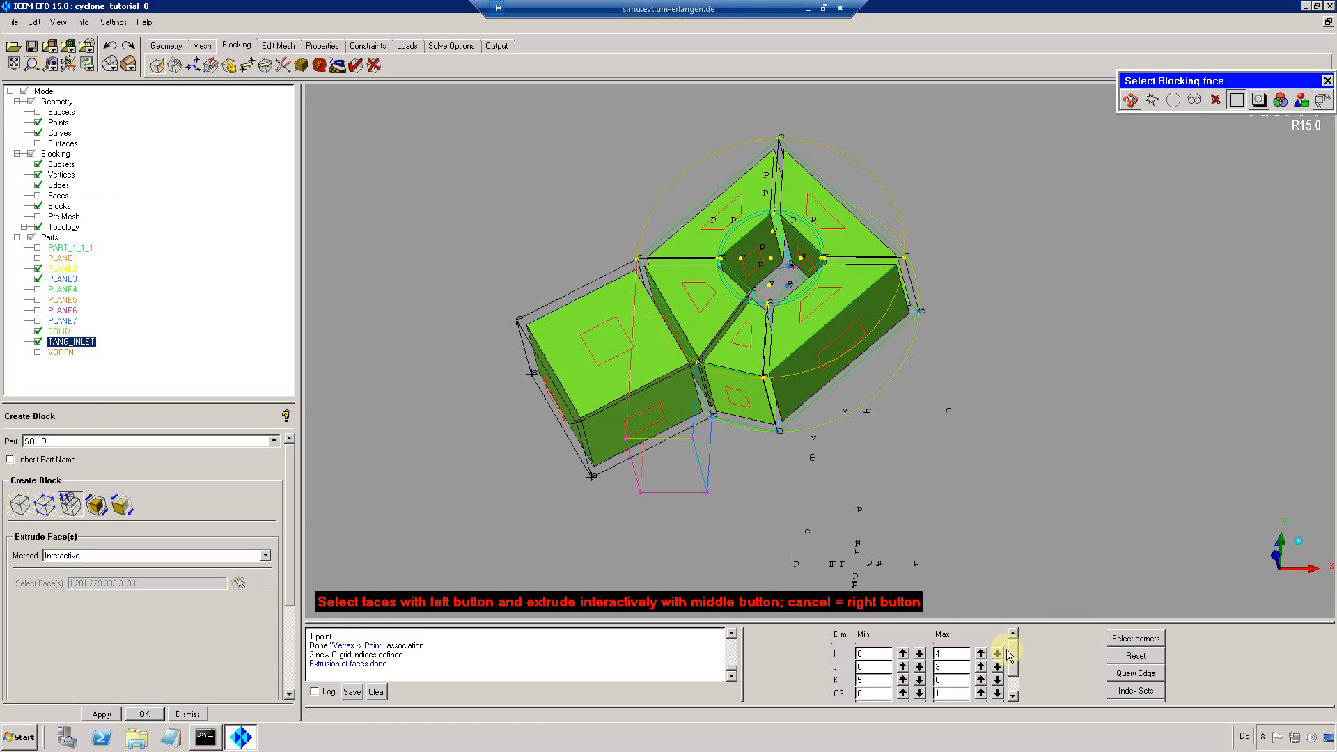
{"action": "left_click", "coordinate": [1141, 656]}
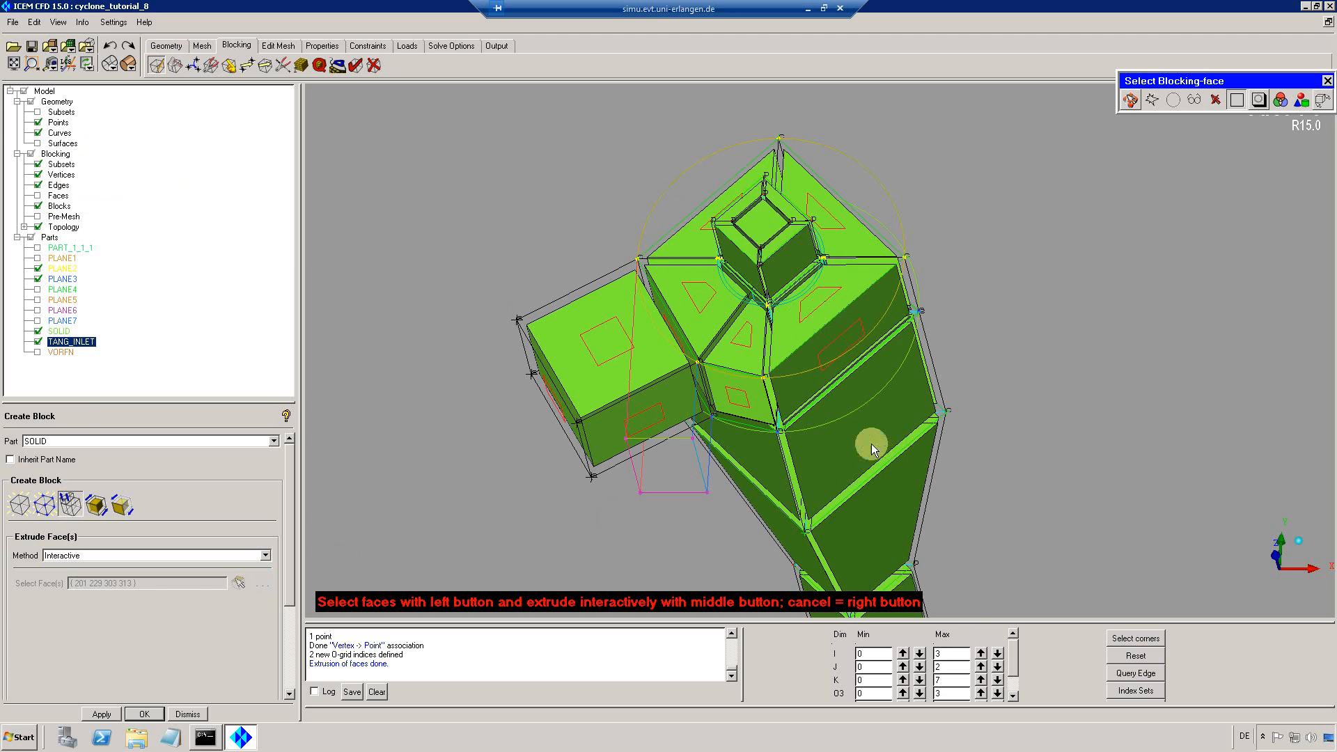
{"action": "right_click", "coordinate": [550, 142]}
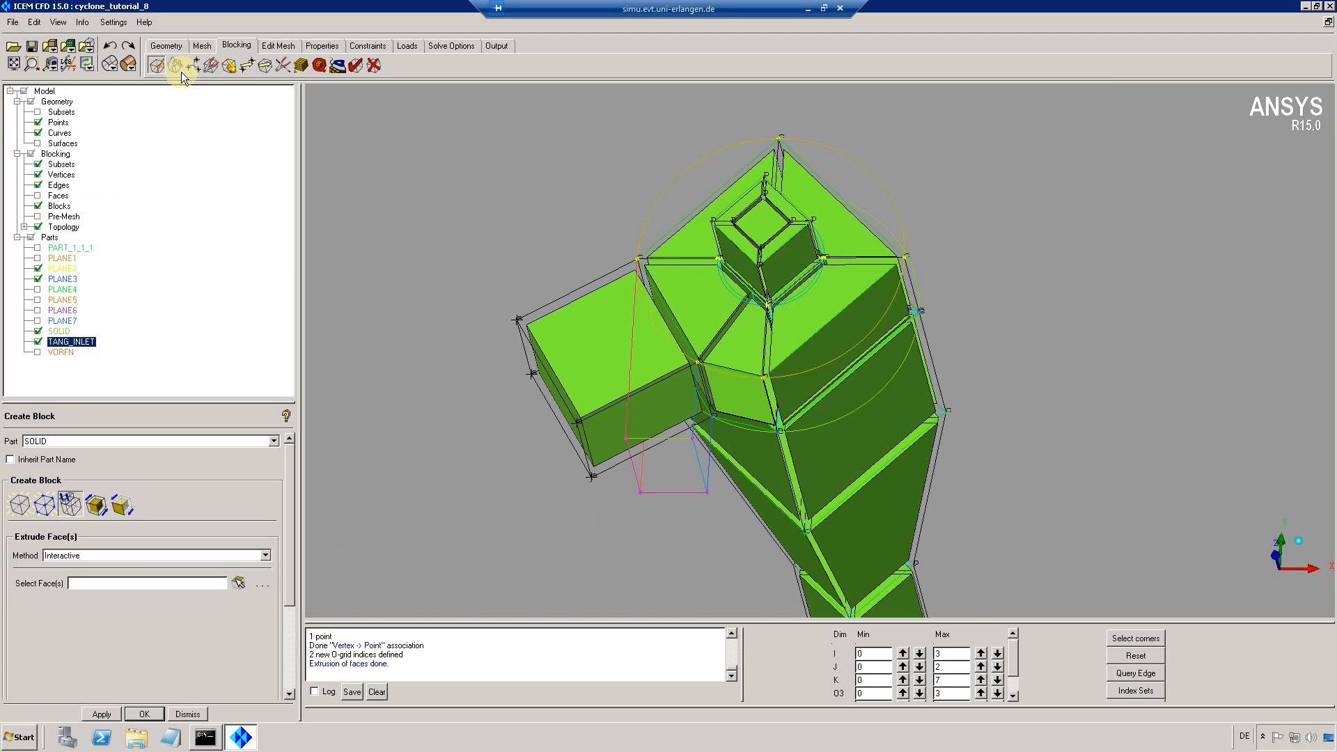
Associate the four outer vertices of the extruded block with the four end points of the tangential inlet
{"action": "left_click", "coordinate": [229, 64]}
{"action": "left_click", "coordinate": [27, 457]}
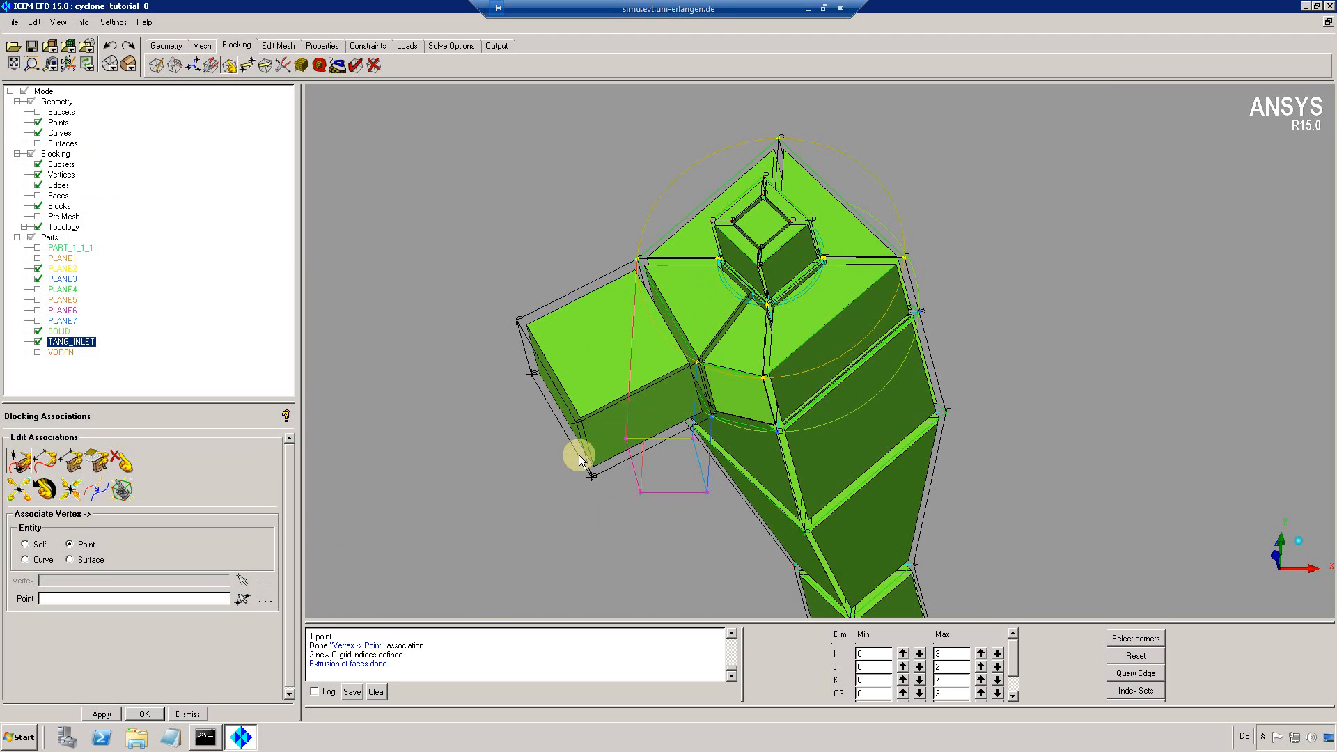
{"action": "left_click", "coordinate": [709, 491]}
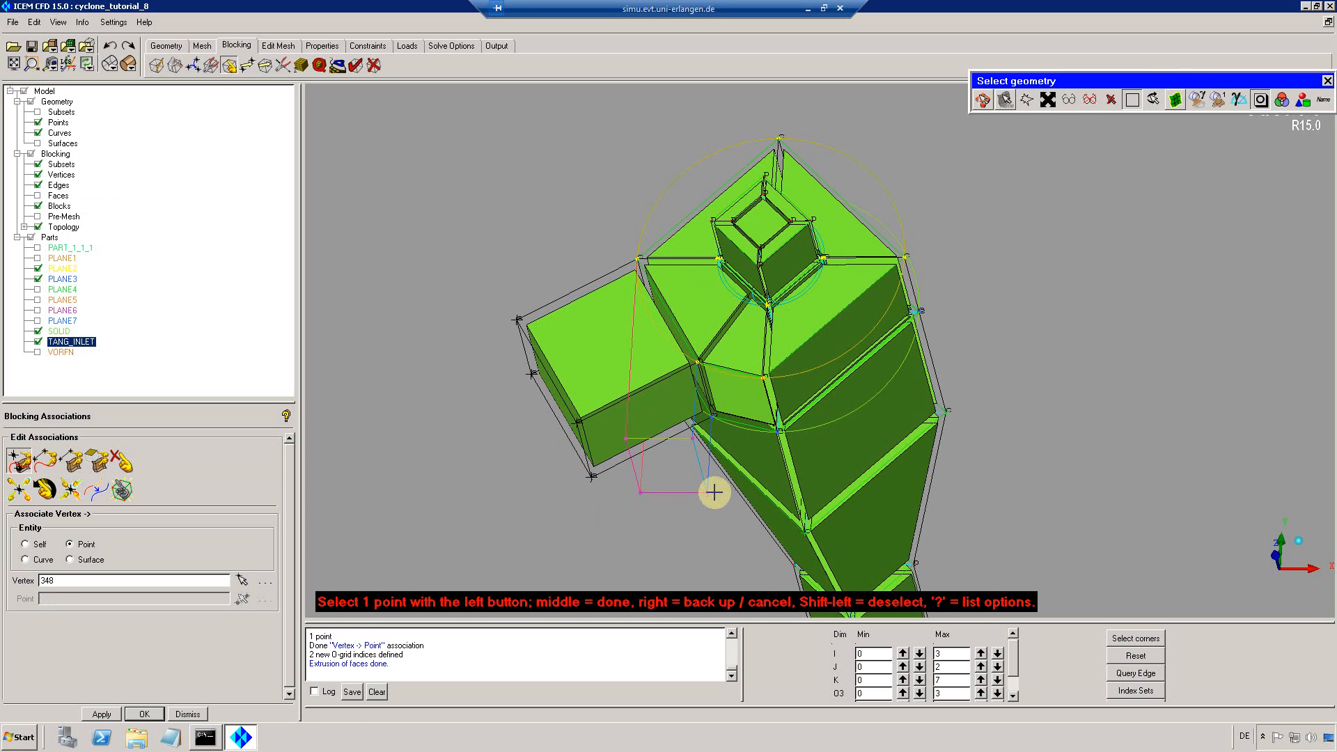
{"action": "left_click", "coordinate": [578, 421]}
{"action": "left_click", "coordinate": [689, 437]}
{"action": "left_click", "coordinate": [690, 437]}
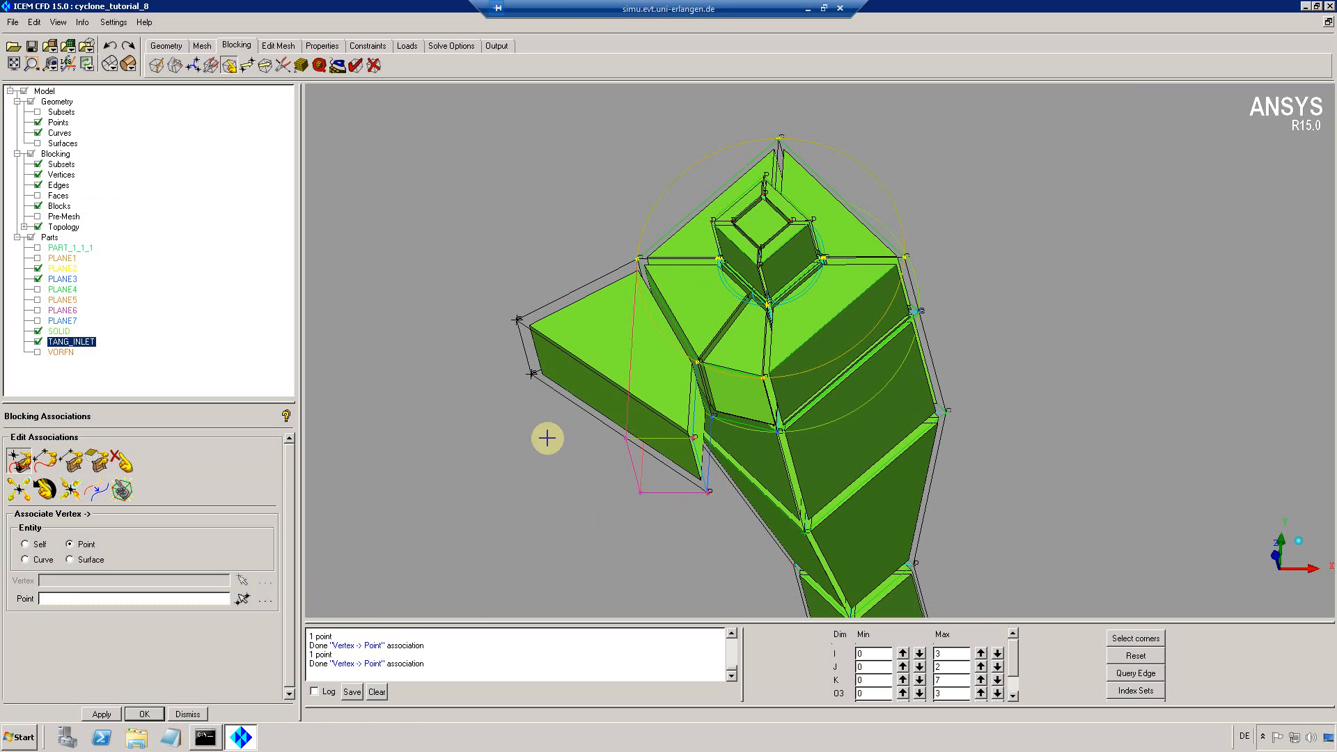
{"action": "left_click", "coordinate": [641, 491]}
{"action": "left_click", "coordinate": [641, 491]}
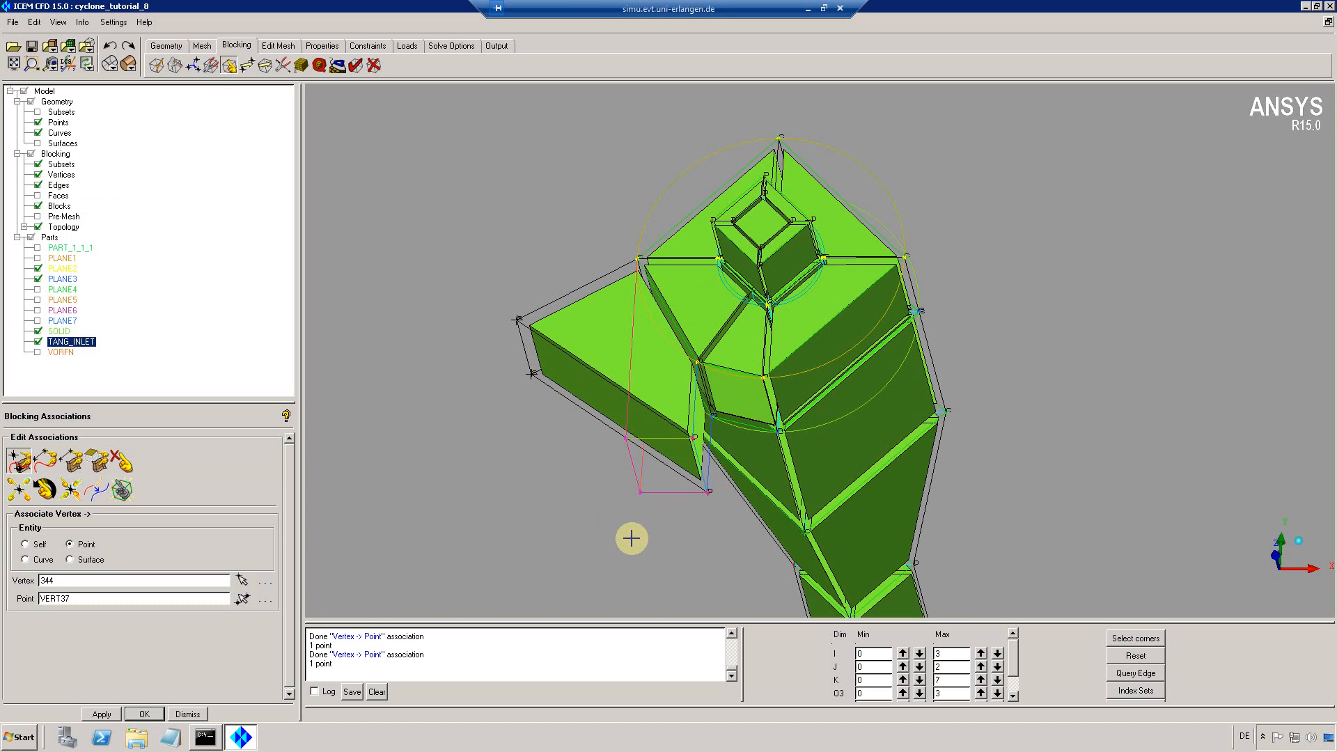
{"action": "left_click", "coordinate": [517, 320]}
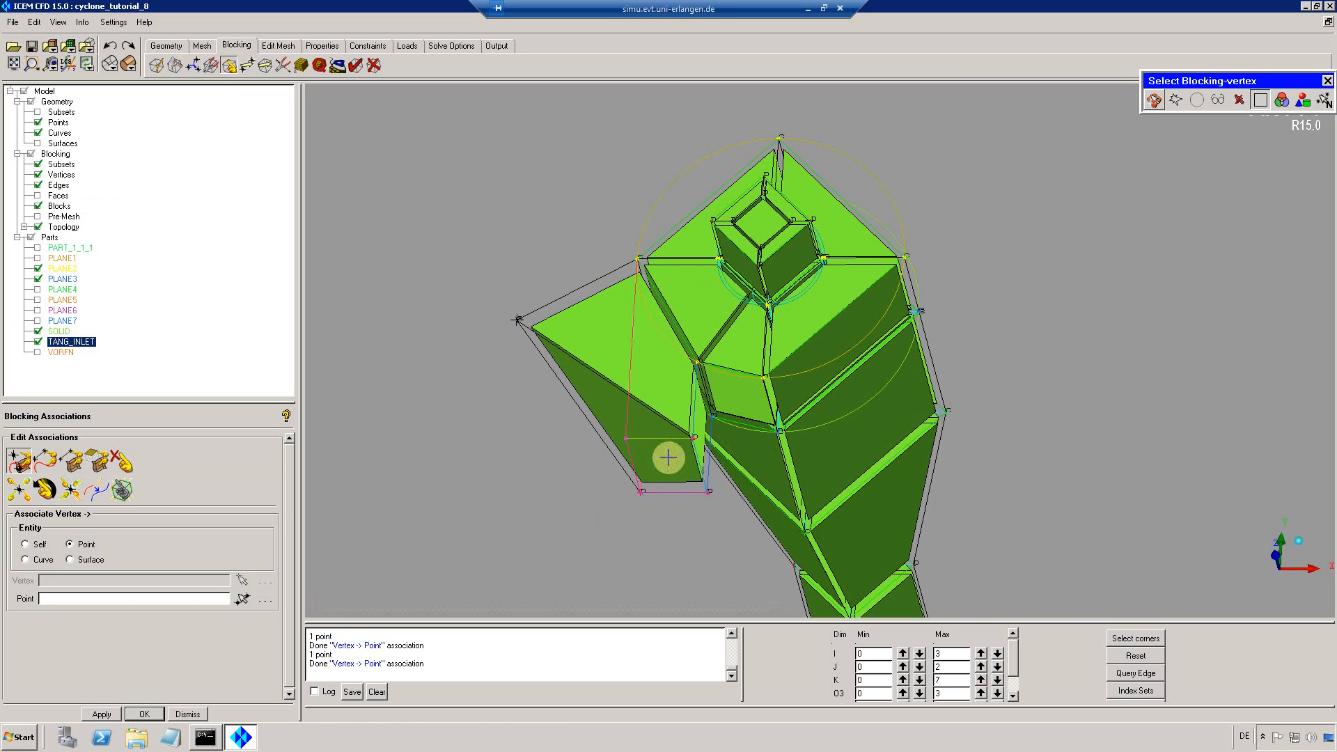
{"action": "left_click", "coordinate": [626, 438]}
{"action": "right_click", "coordinate": [968, 334]}
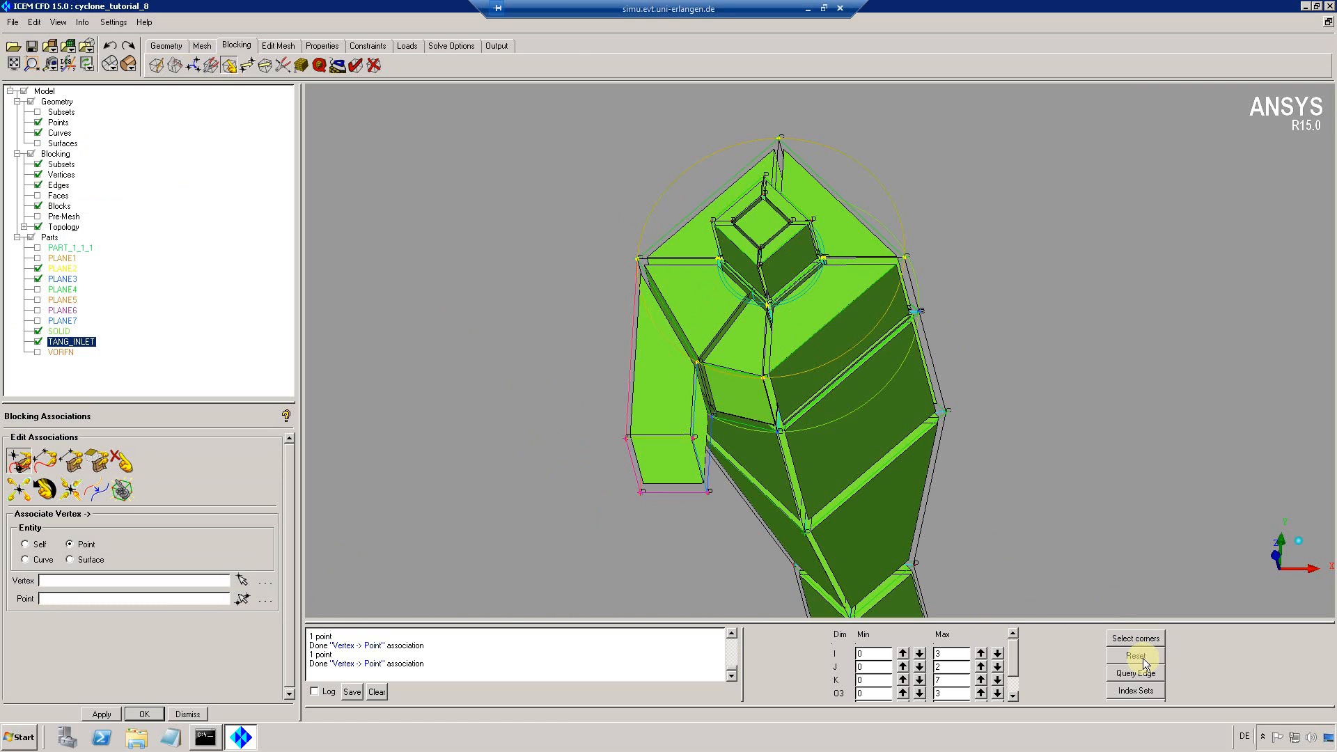
Limit the displayed blocks to K from 4 to 7 and O3 from 1 to 2
{"action": "left_click_drag", "start_coordinate": [1087, 357], "coordinate": [696, 279]}
{"action": "left_click", "coordinate": [13, 64]}
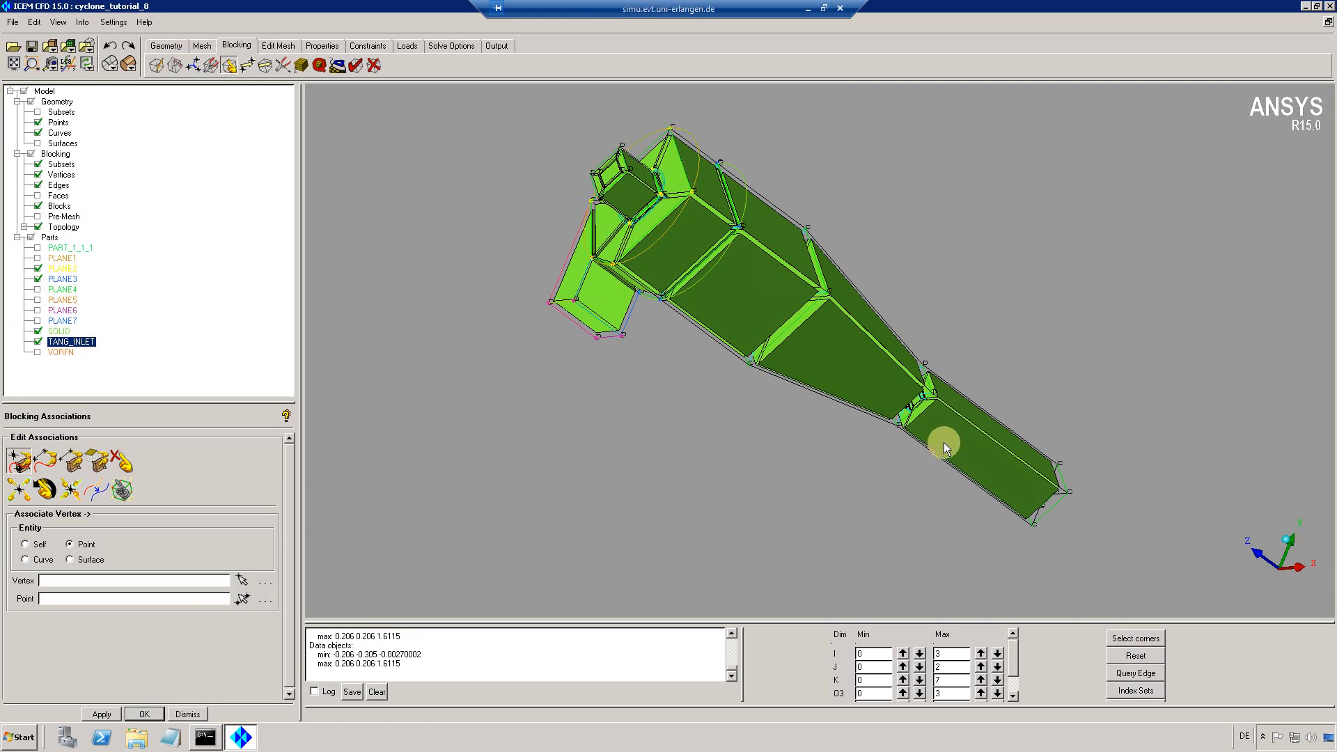
{"action": "left_click_drag", "start_coordinate": [944, 442], "coordinate": [937, 488]}
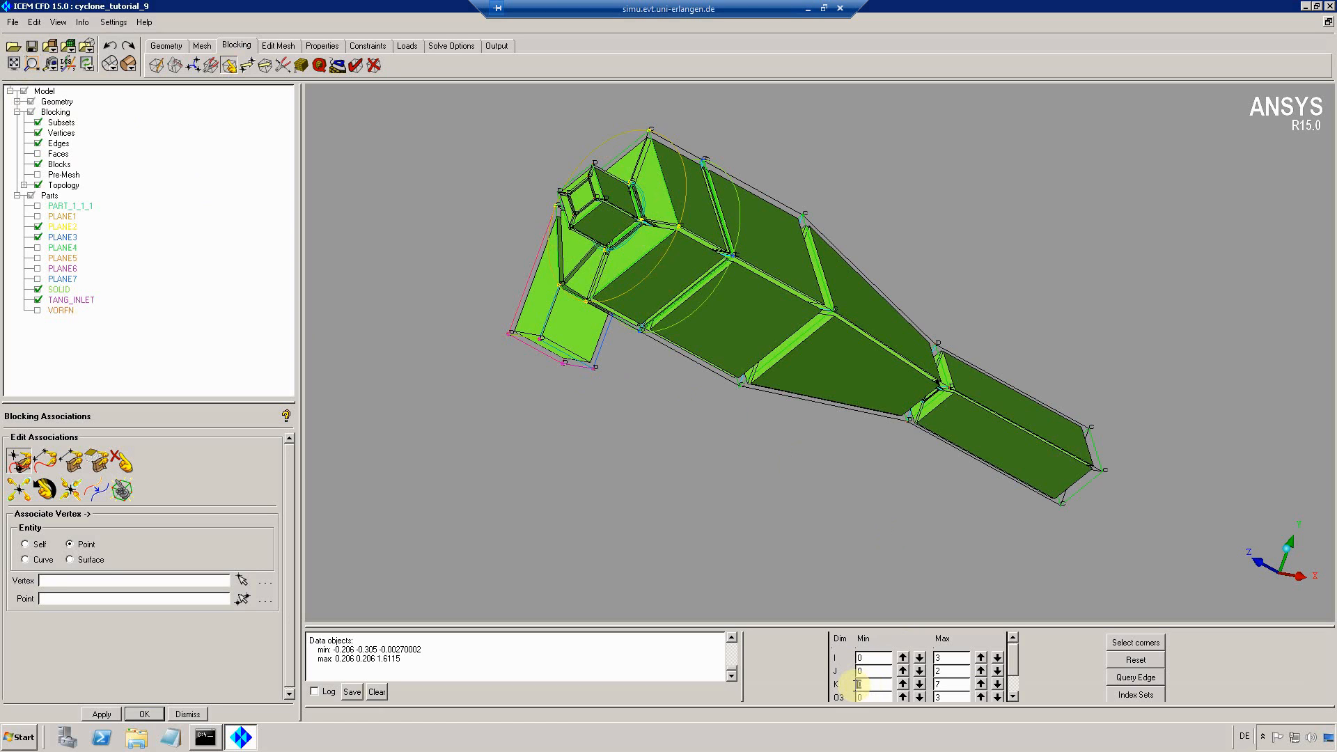
{"action": "type", "text": "5"}
{"action": "key", "text": "Return"}
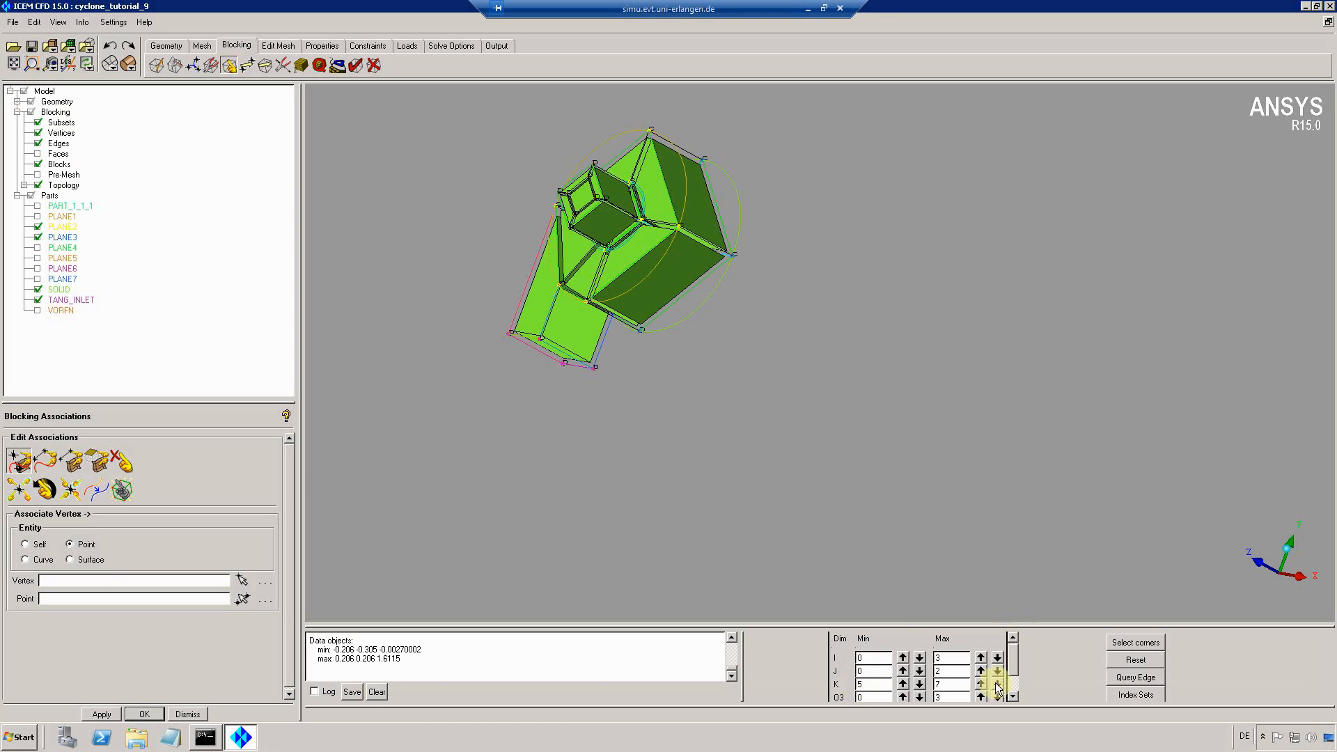
{"action": "left_click", "coordinate": [903, 686]}
{"action": "left_click", "coordinate": [903, 698]}
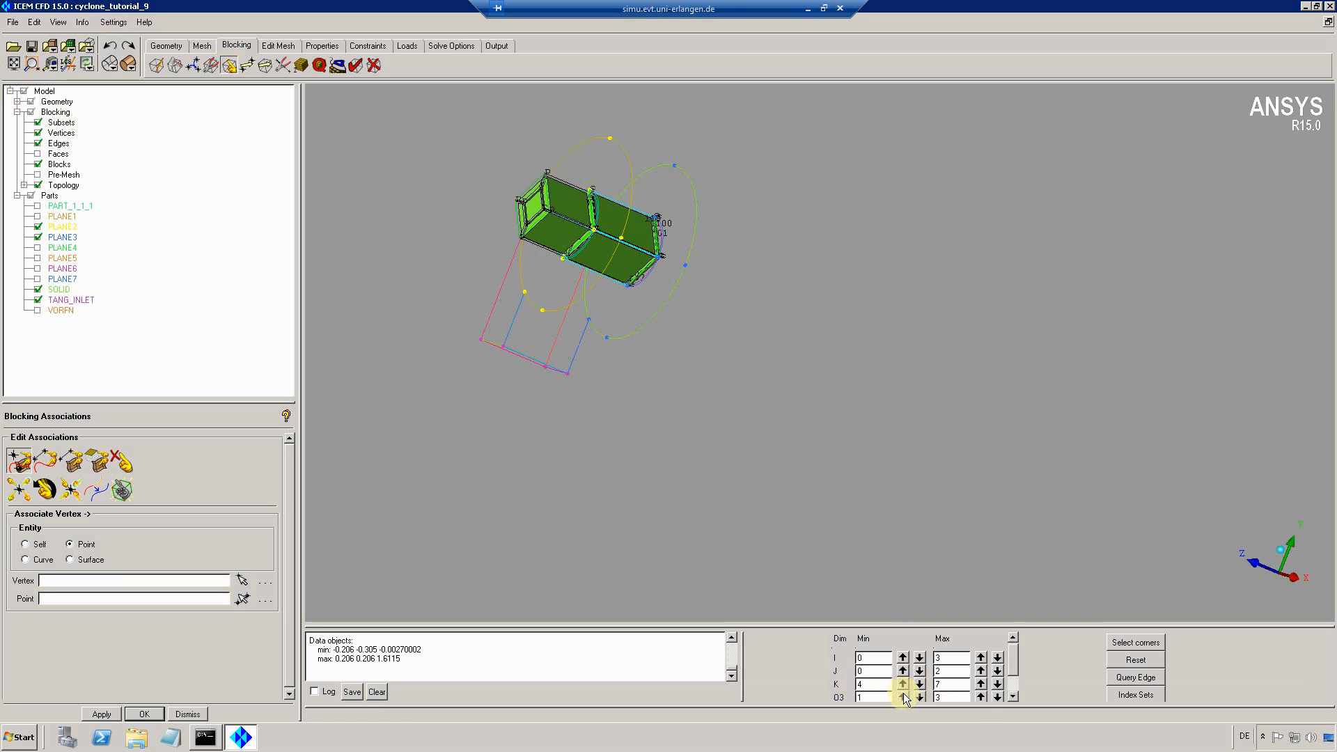
{"action": "left_click", "coordinate": [998, 697]}
{"action": "left_click_drag", "start_coordinate": [854, 462], "coordinate": [792, 374]}
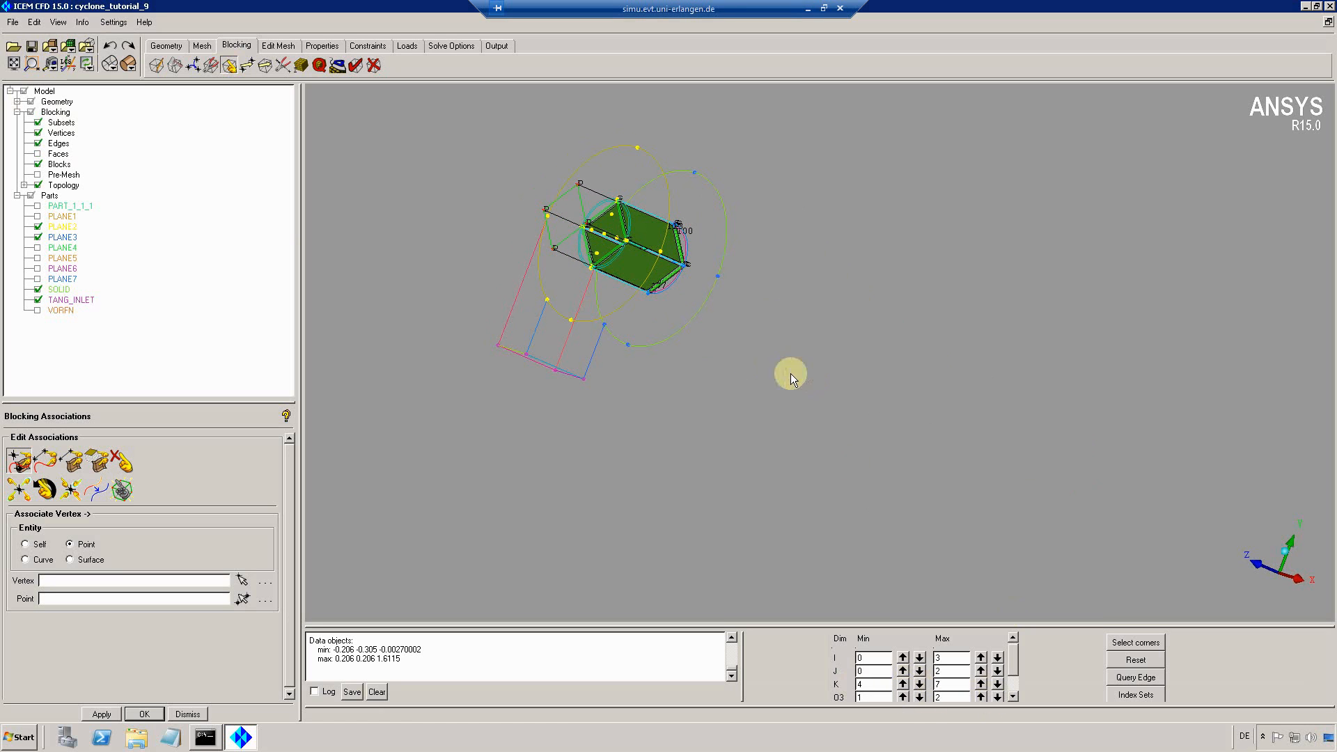
Blank the displayed blocks around the central outlet pipe so only their edges are drawn
{"action": "right_click", "coordinate": [53, 168]}
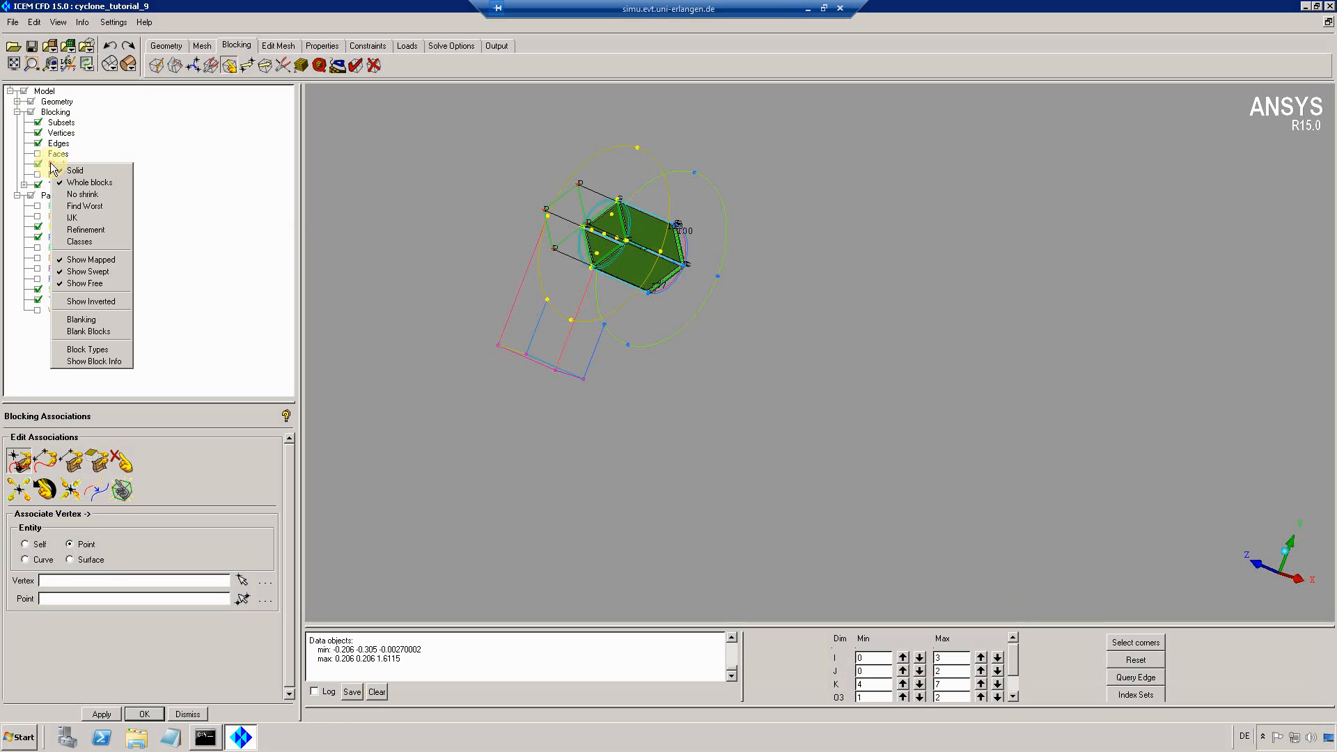
{"action": "left_click", "coordinate": [88, 331]}
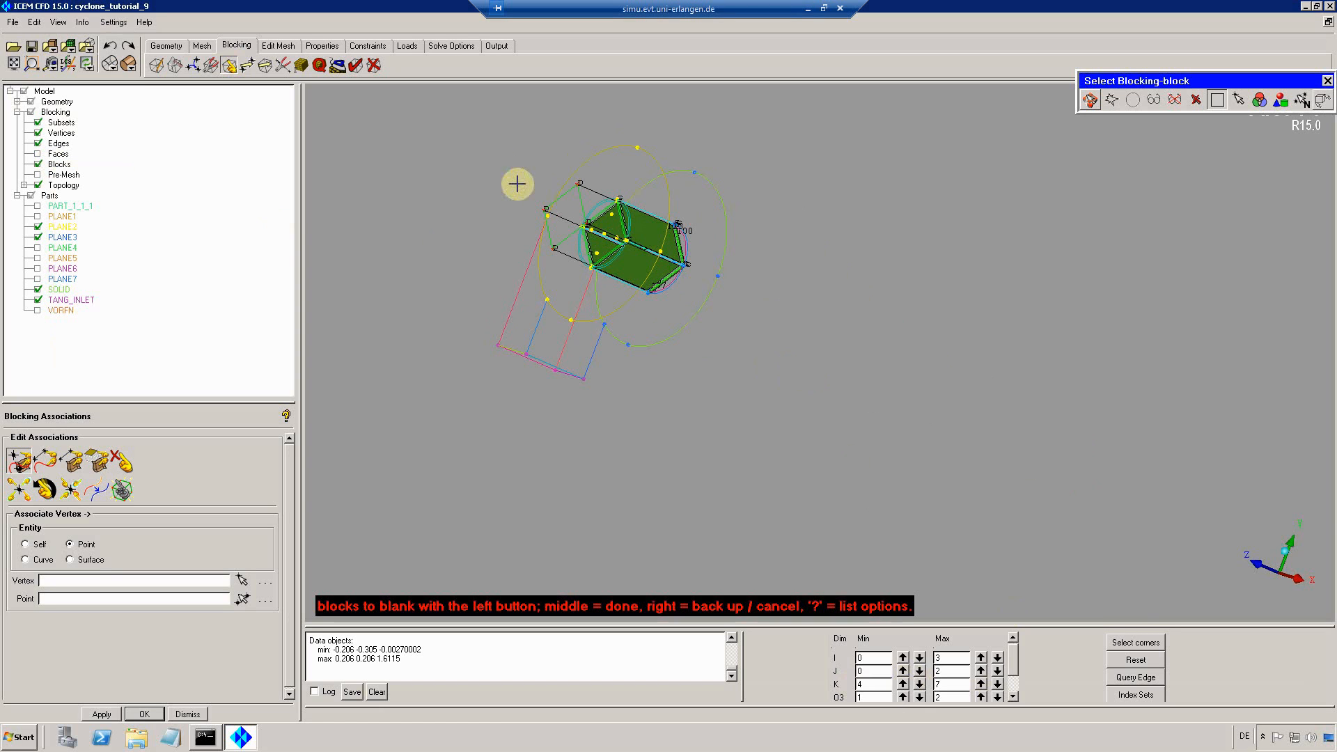
{"action": "middle_click", "coordinate": [758, 330]}
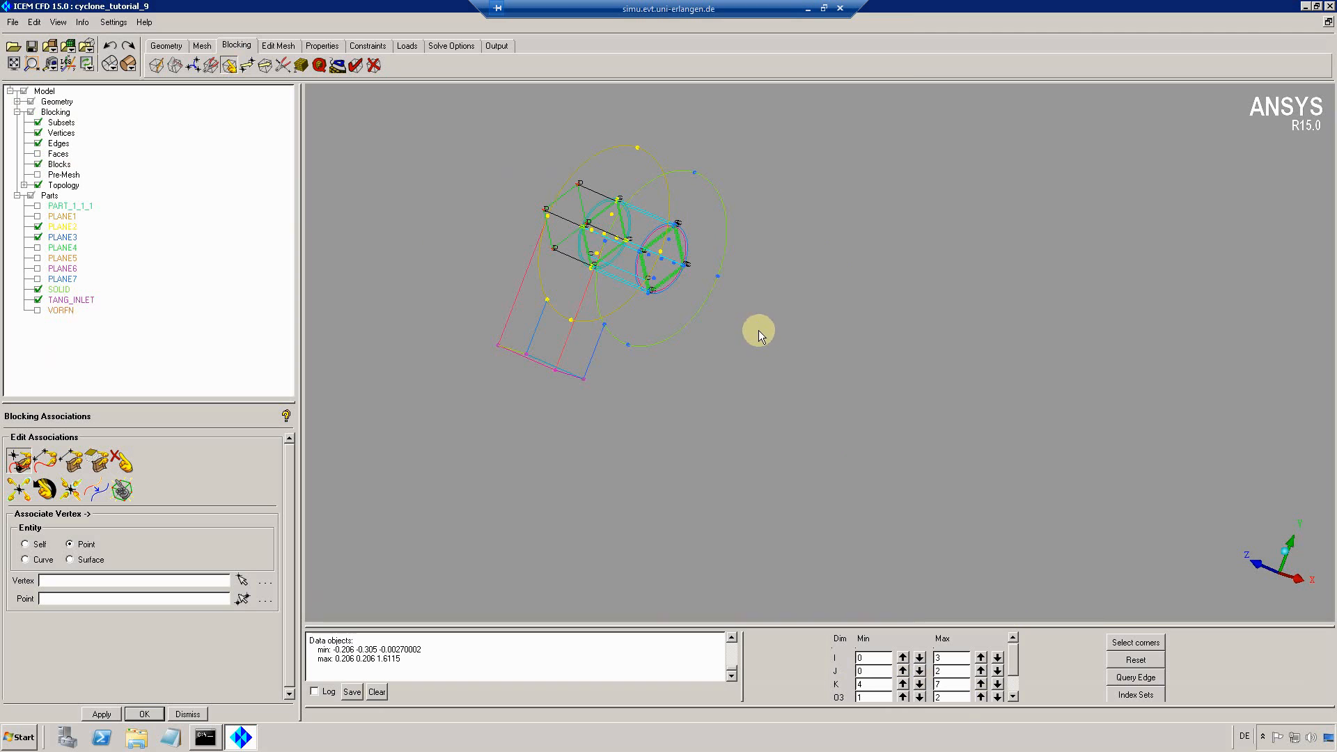
Restore the full index range and toggle the SOLID part's display to check which blocks belong to it
{"action": "left_click", "coordinate": [1136, 660]}
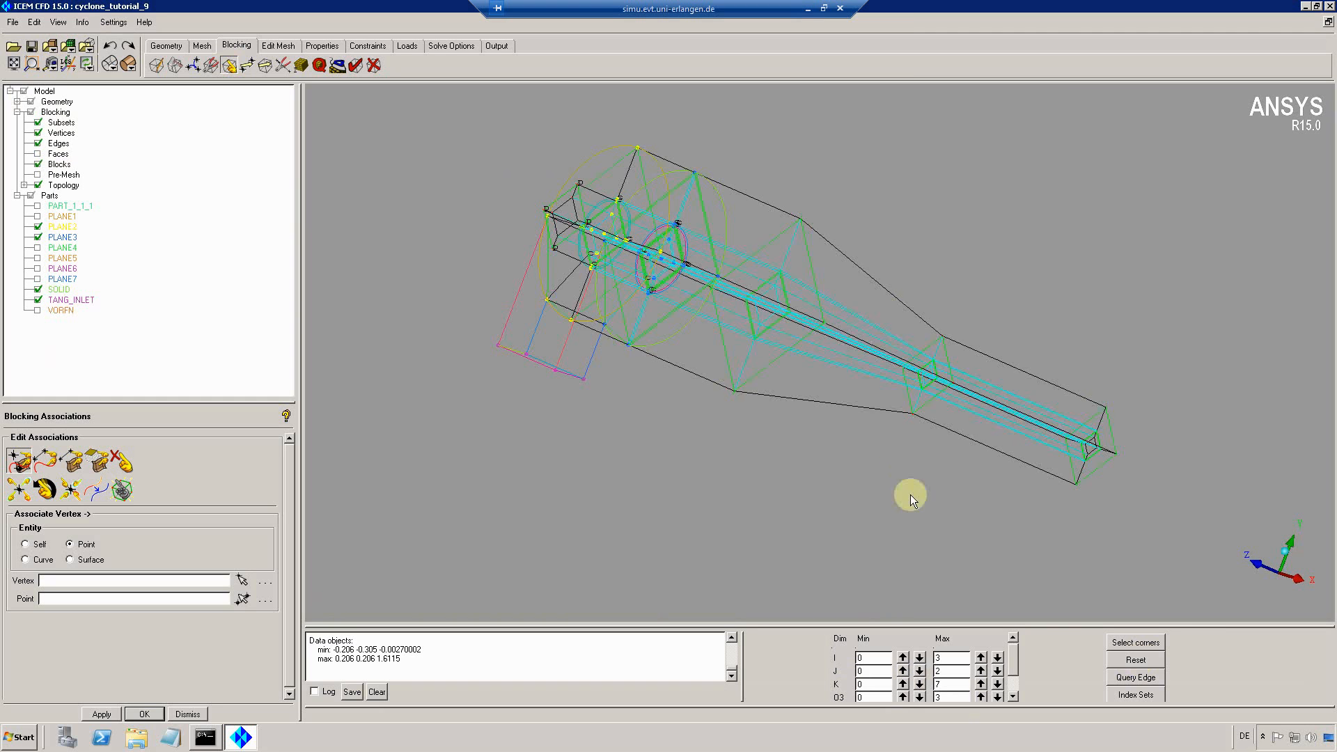
{"action": "left_click_drag", "start_coordinate": [679, 319], "coordinate": [703, 227]}
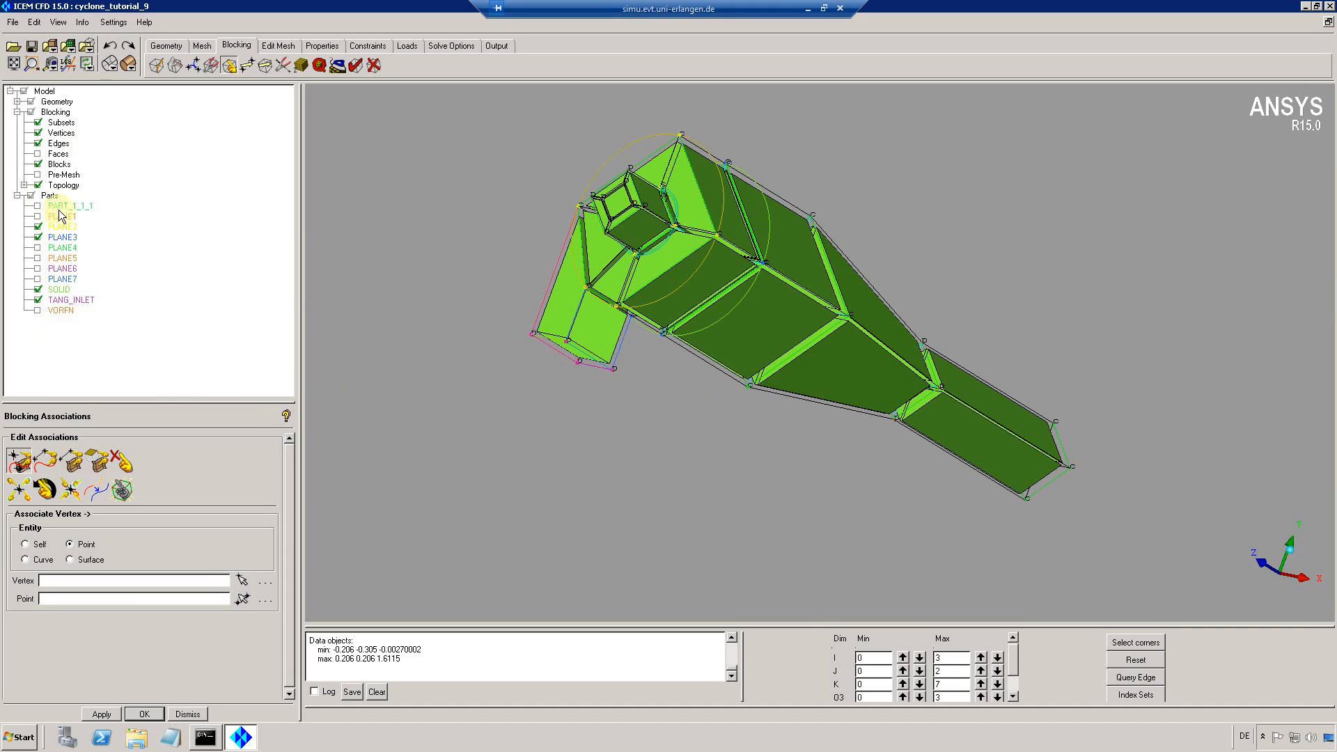
{"action": "left_click", "coordinate": [38, 298]}
{"action": "left_click", "coordinate": [37, 293]}
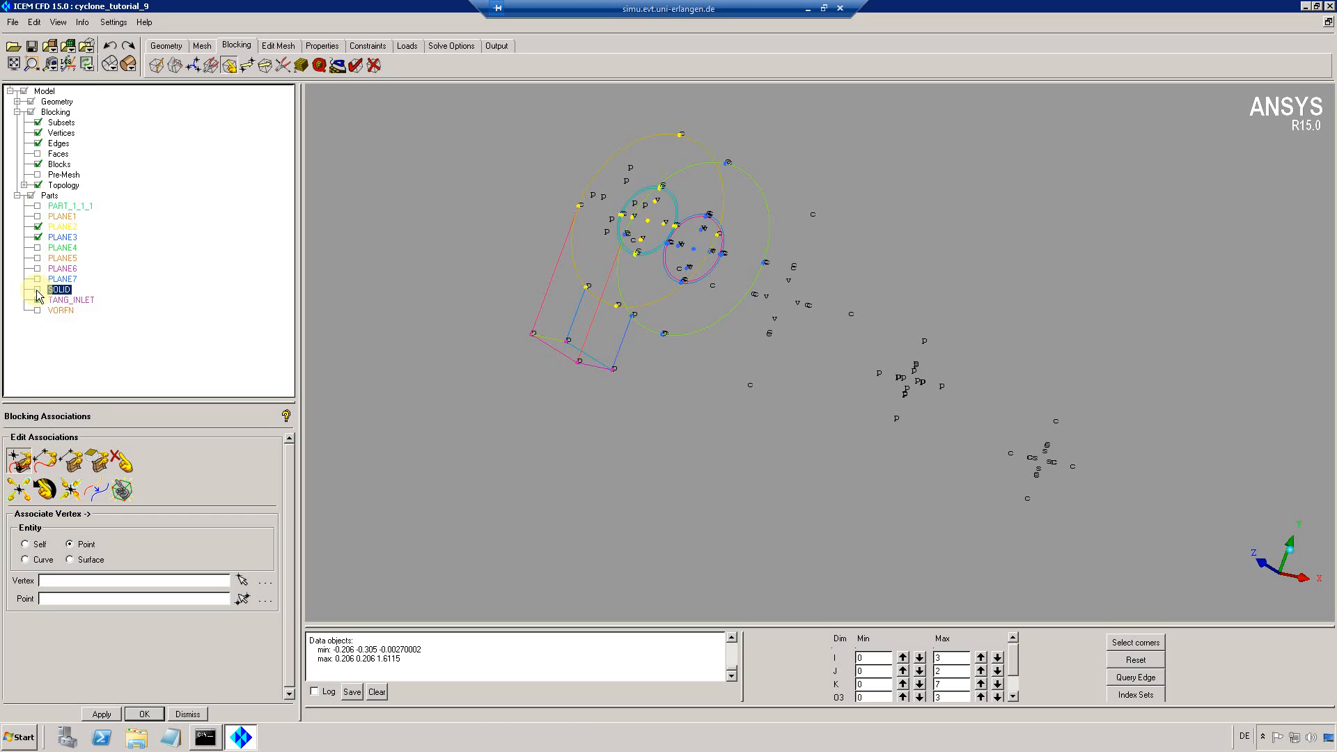
{"action": "left_click", "coordinate": [38, 292]}
{"action": "left_click", "coordinate": [37, 293]}
{"action": "left_click", "coordinate": [38, 290]}
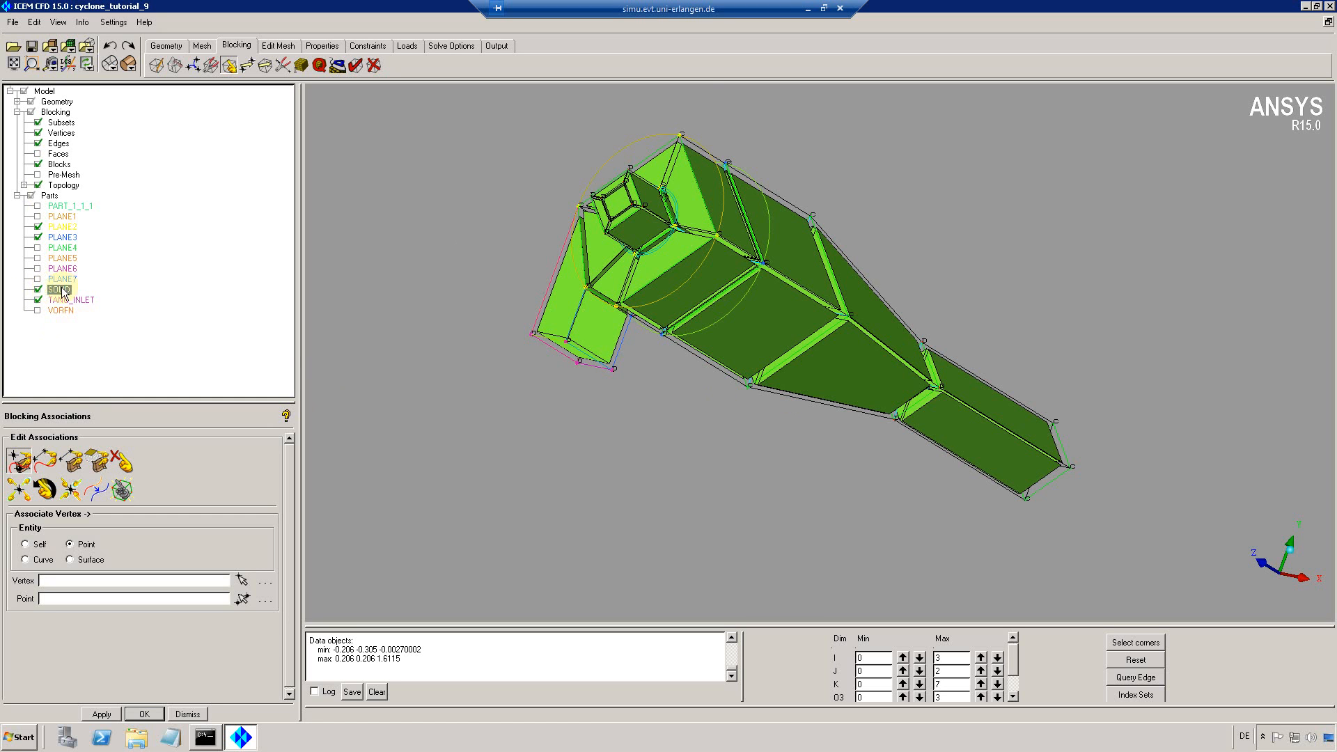
{"action": "left_click", "coordinate": [38, 300]}
Create a new part FLUID from all currently visible blocks, leaving out the blanked ones around the outlet pipe
{"action": "right_click", "coordinate": [47, 196]}
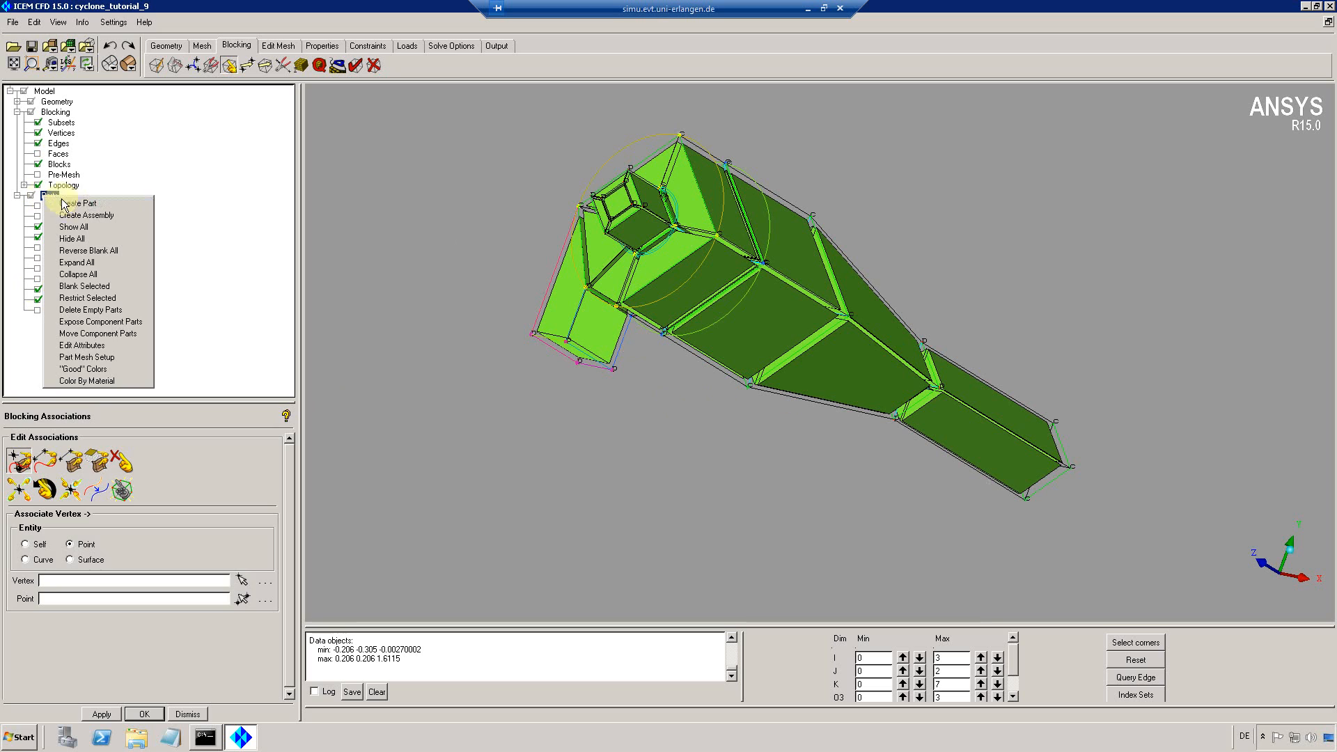
{"action": "left_click", "coordinate": [77, 204]}
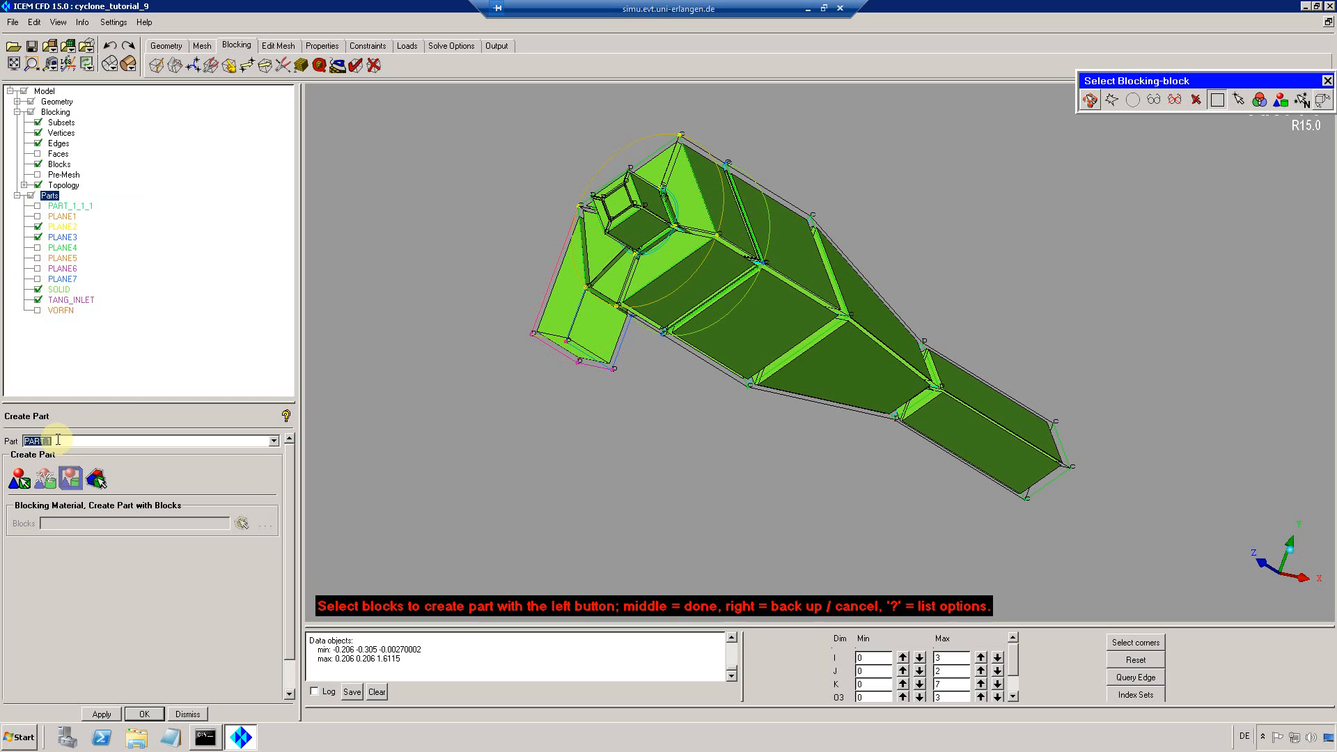
{"action": "type", "text": "fluid"}
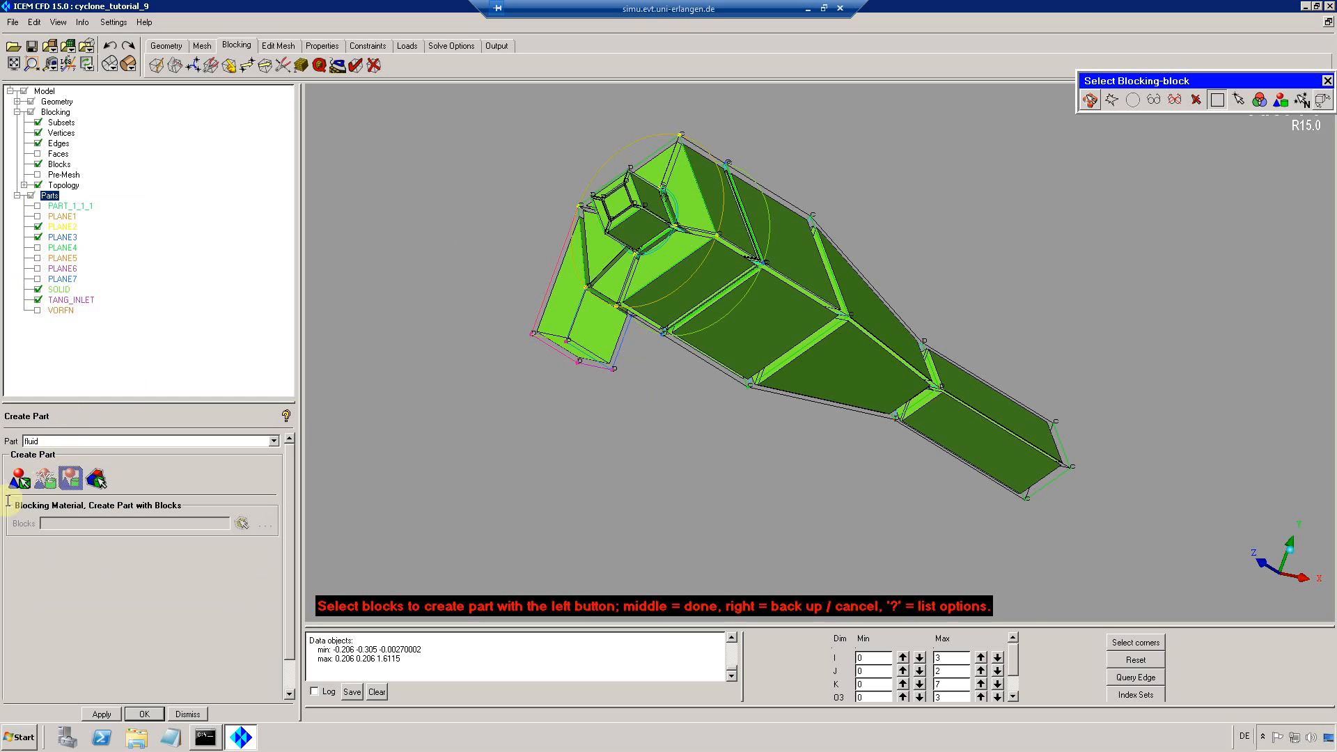
{"action": "left_click", "coordinate": [19, 479]}
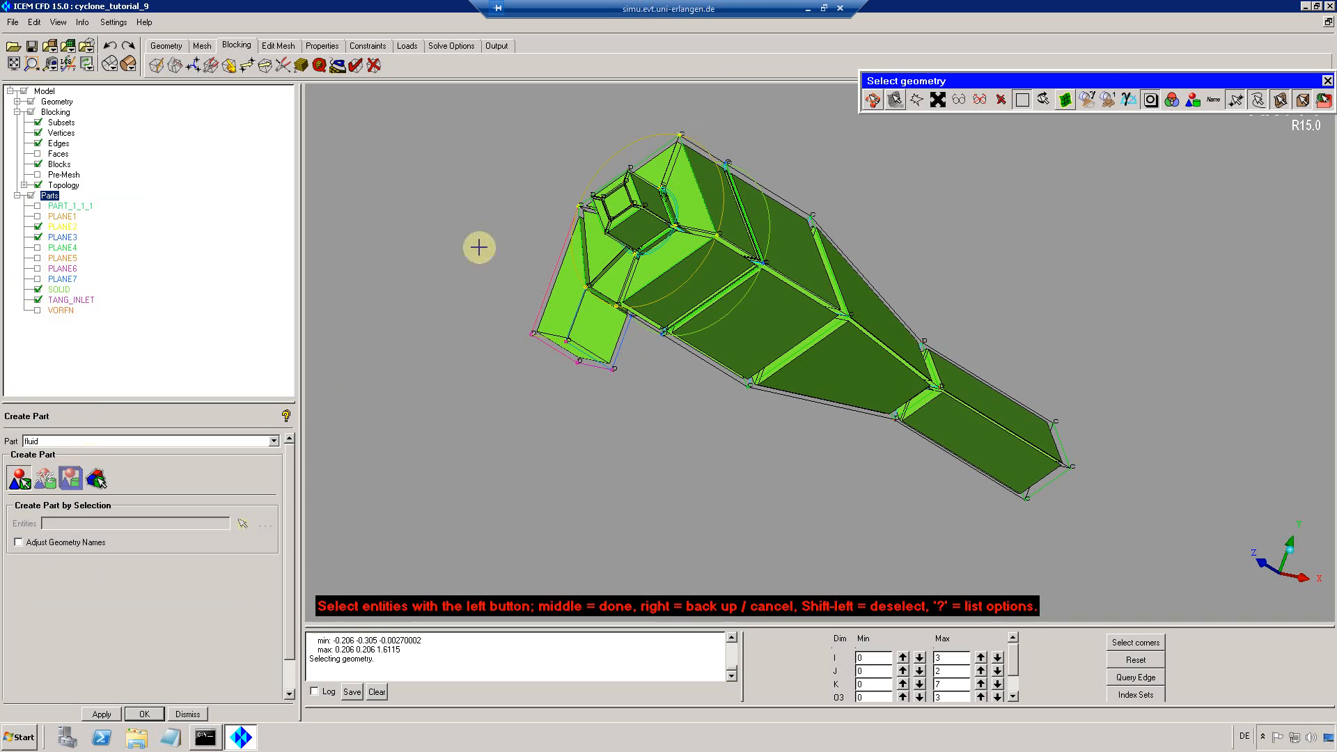
{"action": "left_click", "coordinate": [99, 479]}
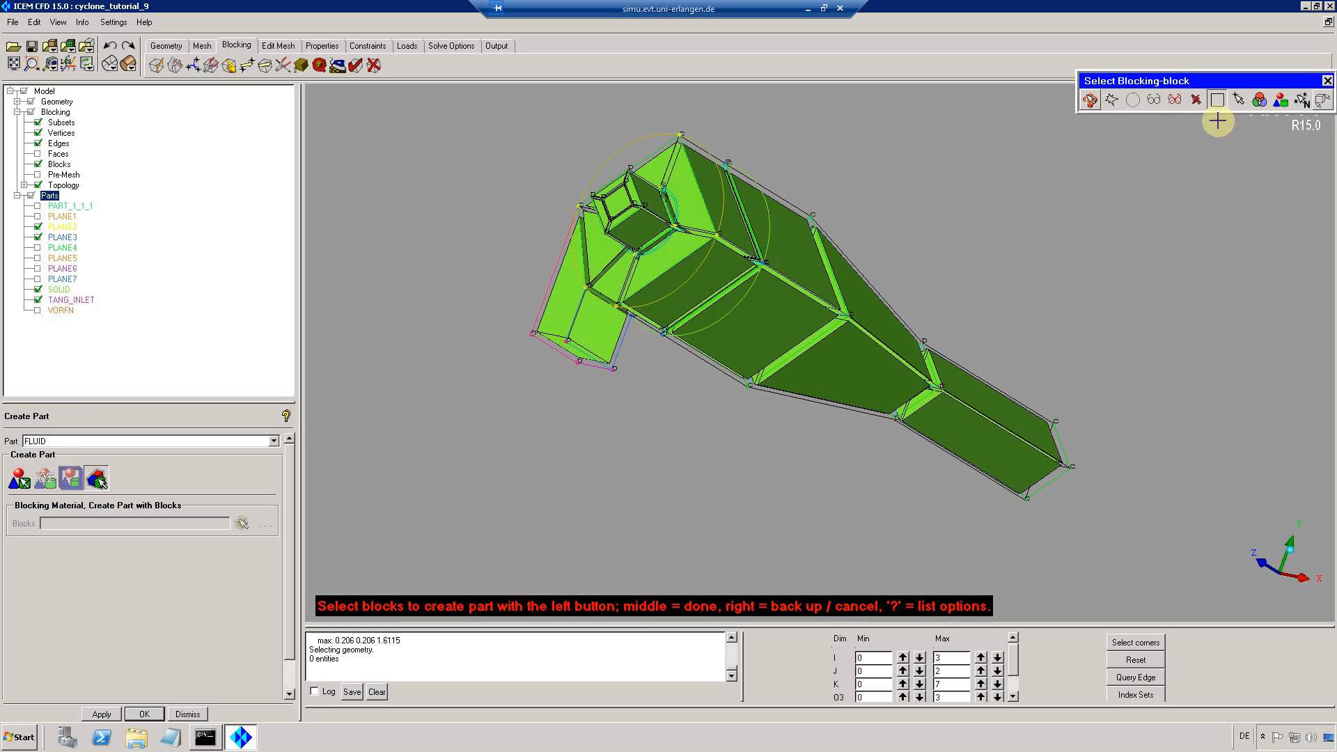
{"action": "left_click", "coordinate": [1154, 102]}
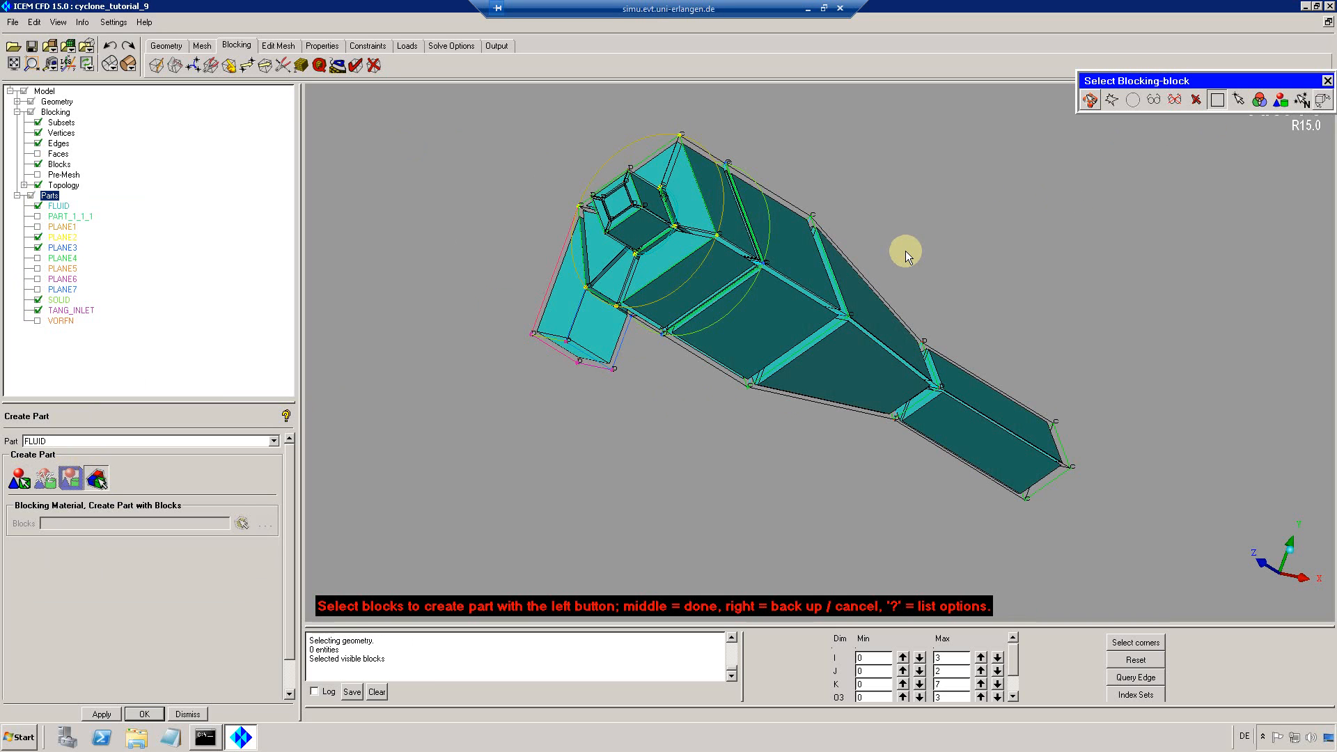
{"action": "middle_click", "coordinate": [886, 260]}
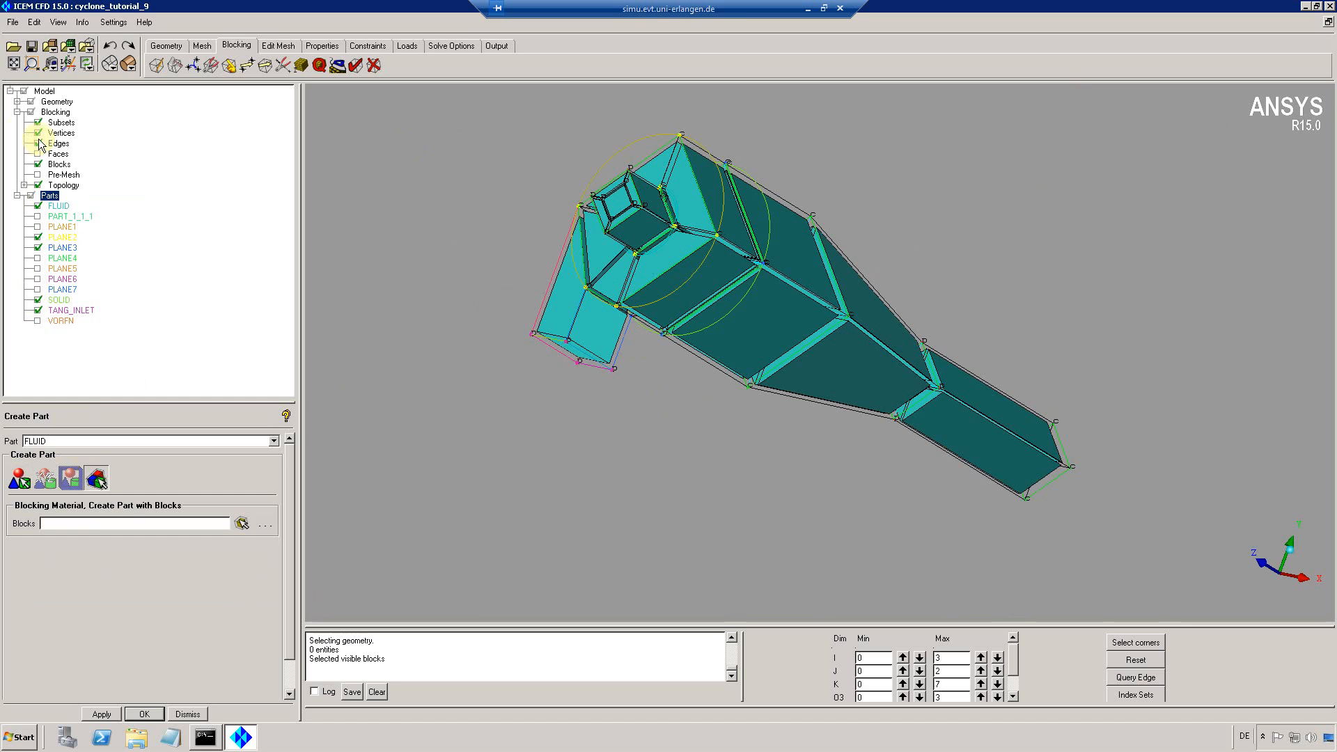
Turn off block blanking and toggle the FLUID and SOLID parts to check how the blocks are divided
{"action": "right_click", "coordinate": [58, 164]}
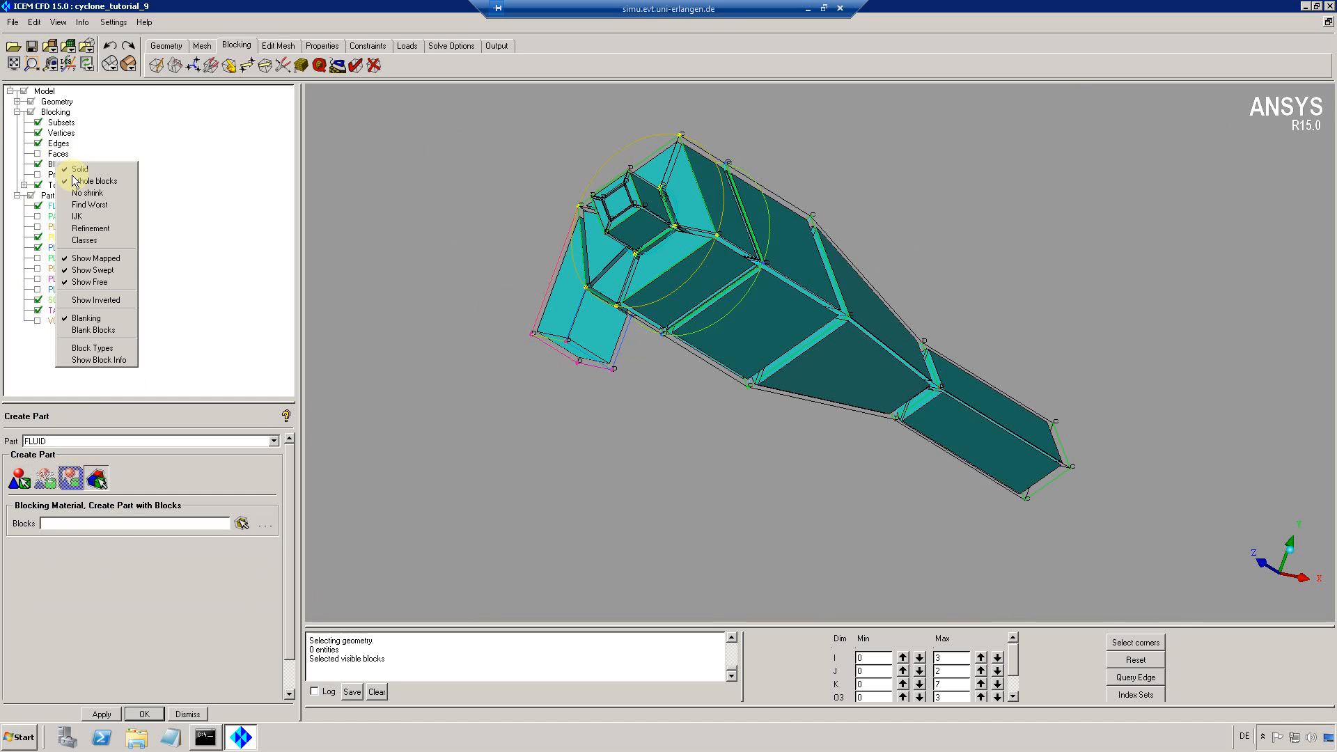
{"action": "left_click", "coordinate": [80, 318]}
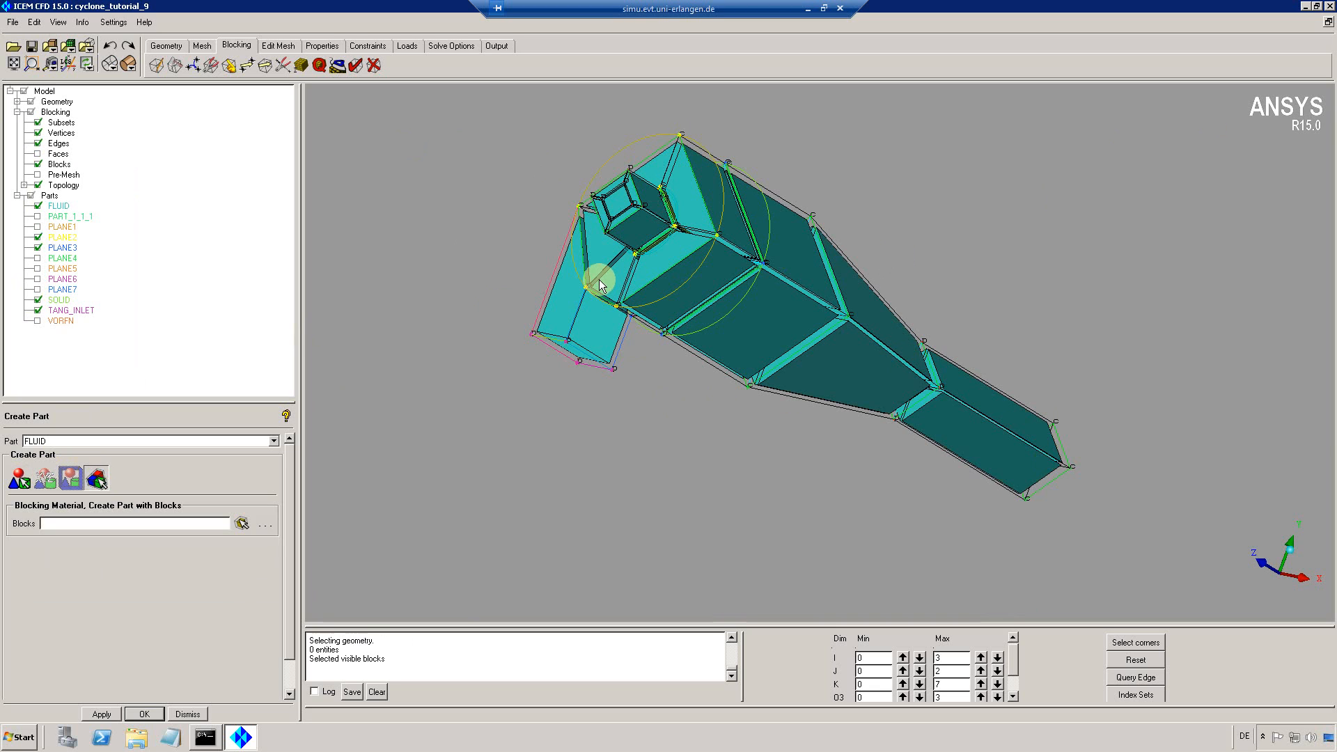
{"action": "left_click", "coordinate": [38, 206]}
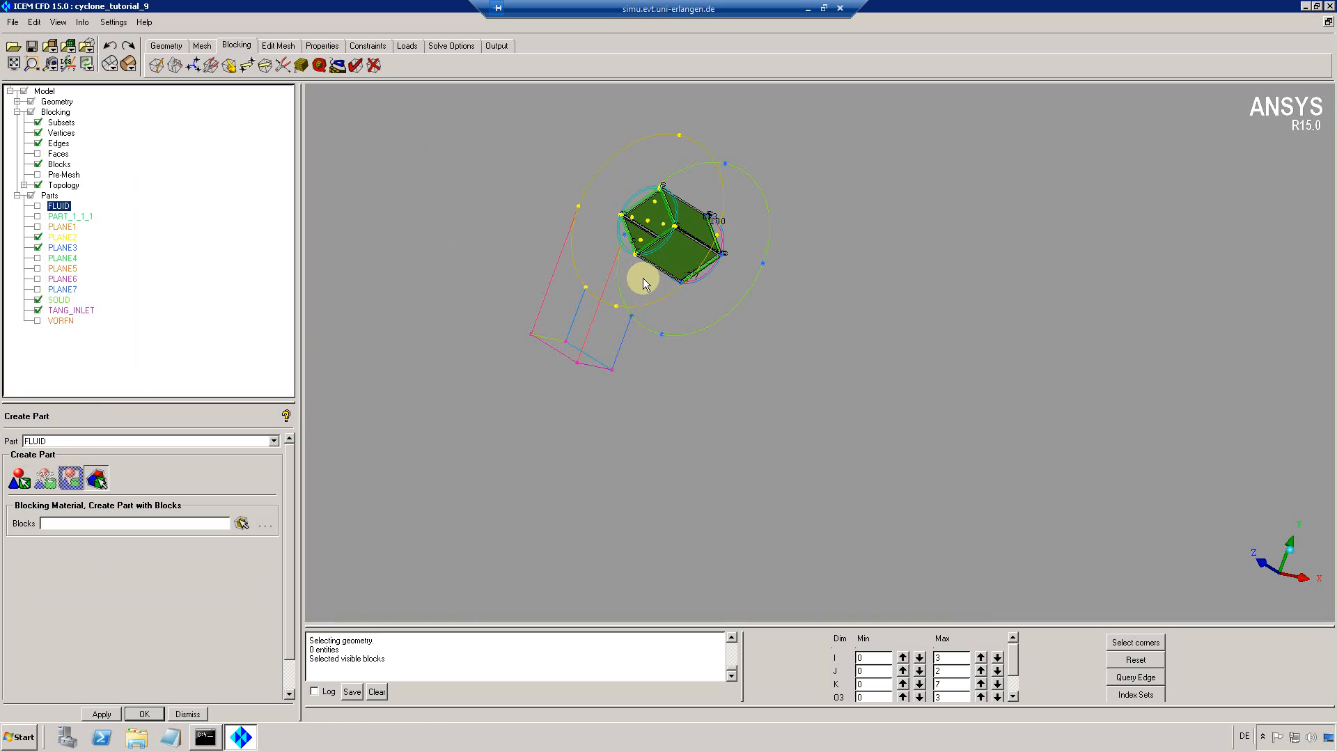
{"action": "left_click", "coordinate": [37, 207]}
{"action": "left_click", "coordinate": [37, 300]}
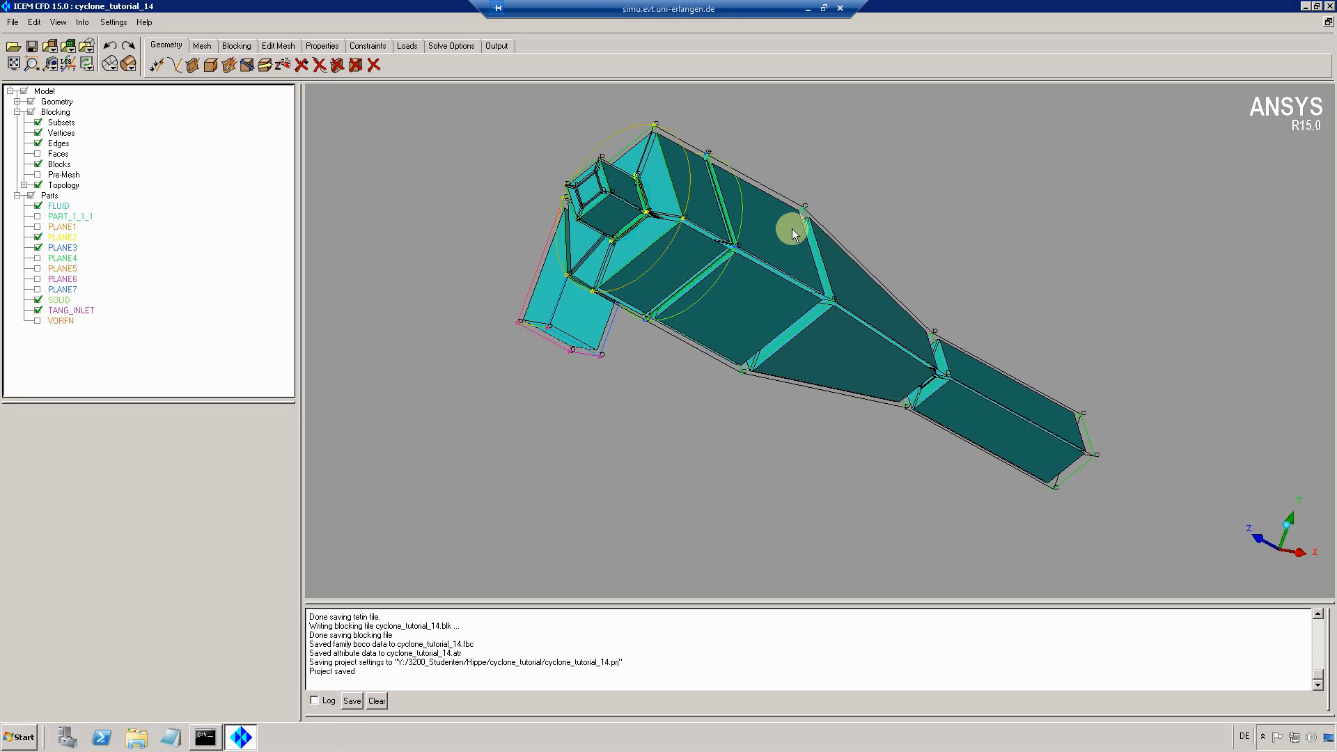
Show PART_1_1_1 and set a maximum surface mesh size of 0.017 on all surfaces of the geometry
{"action": "left_click", "coordinate": [202, 46]}
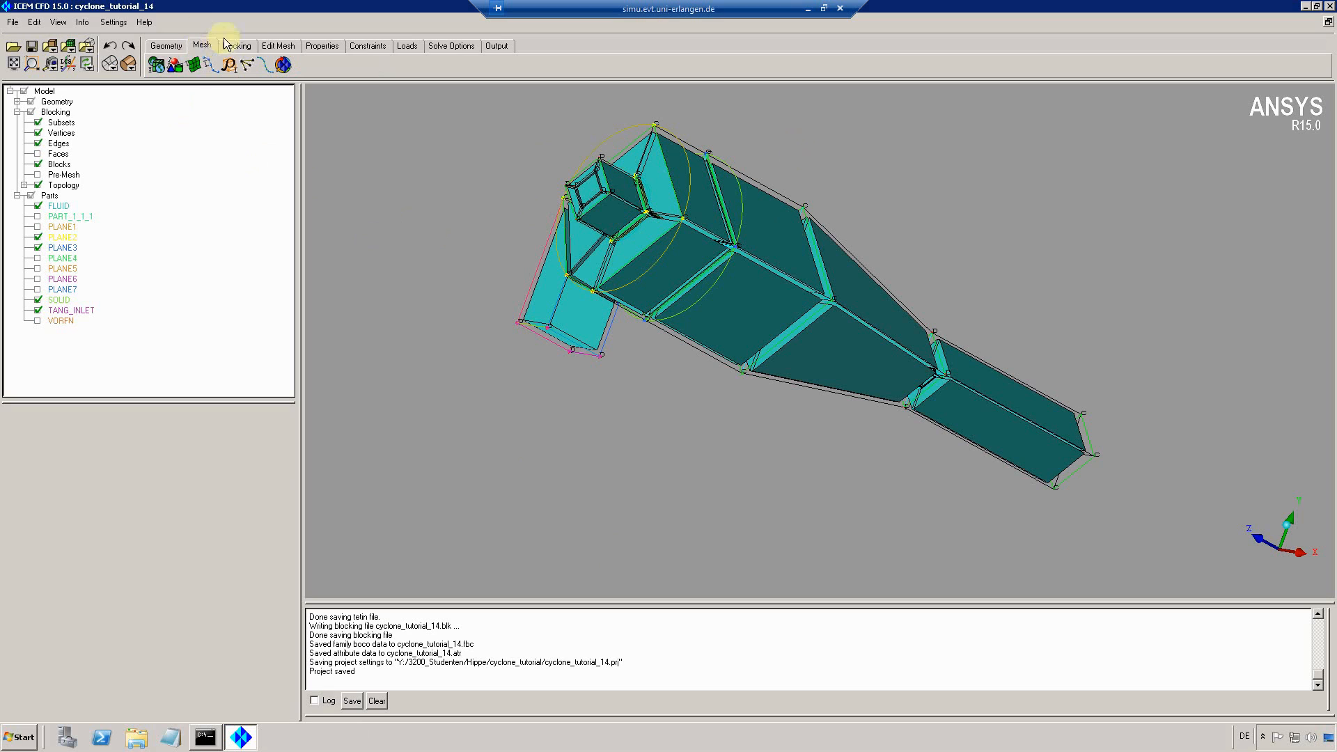
{"action": "left_click", "coordinate": [193, 64]}
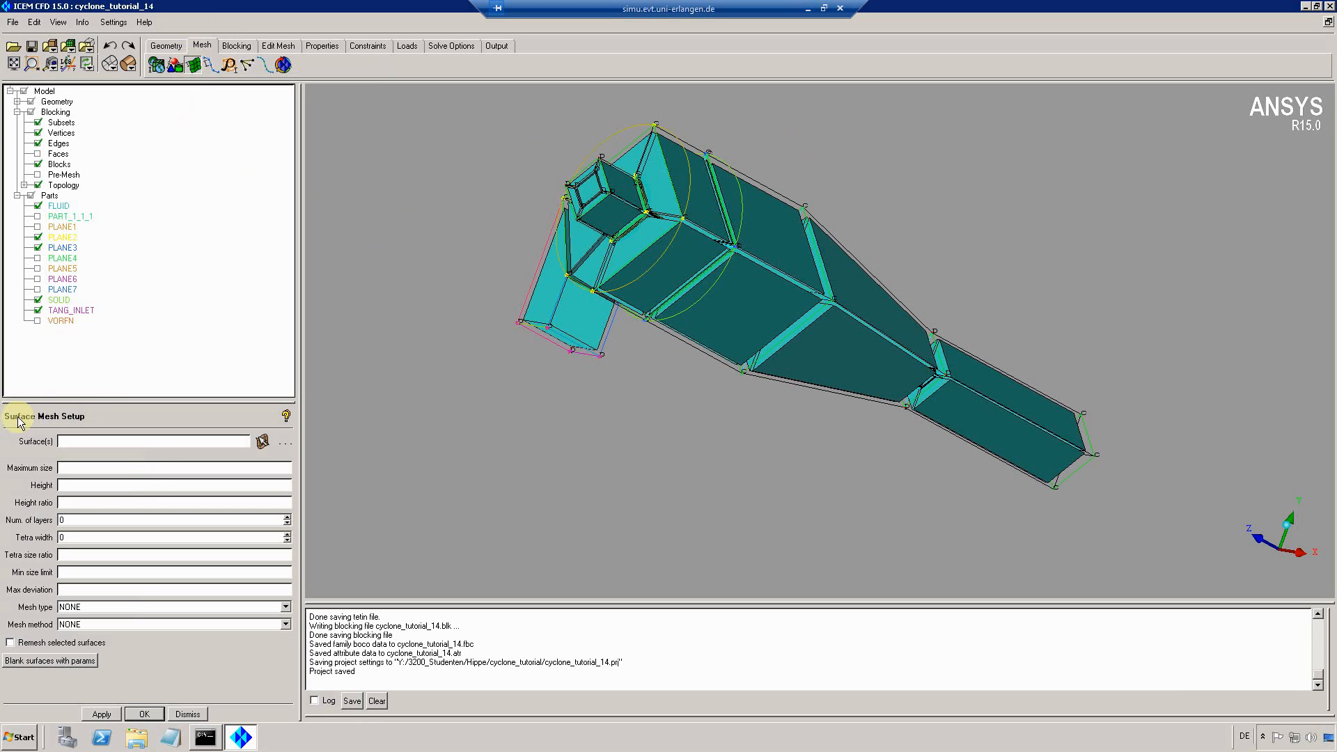
{"action": "left_click", "coordinate": [17, 102]}
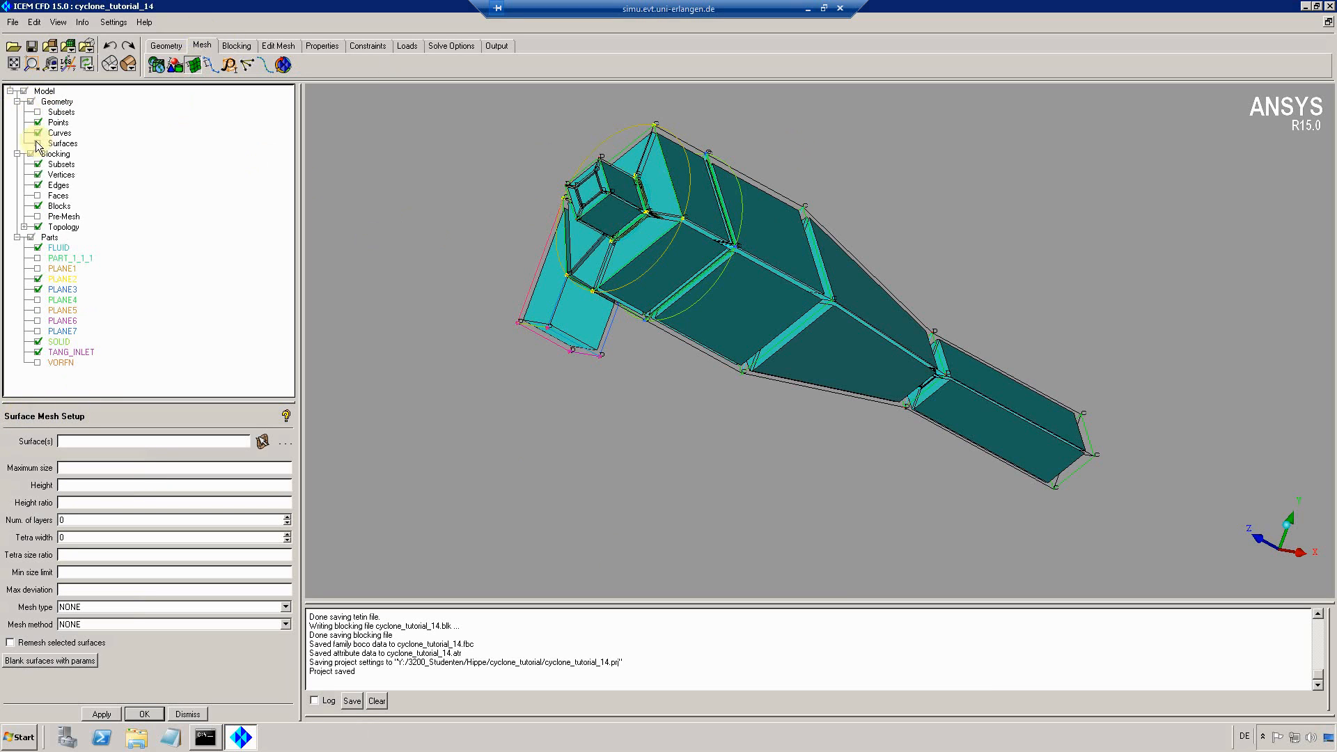
{"action": "left_click", "coordinate": [38, 260]}
{"action": "left_click", "coordinate": [262, 442]}
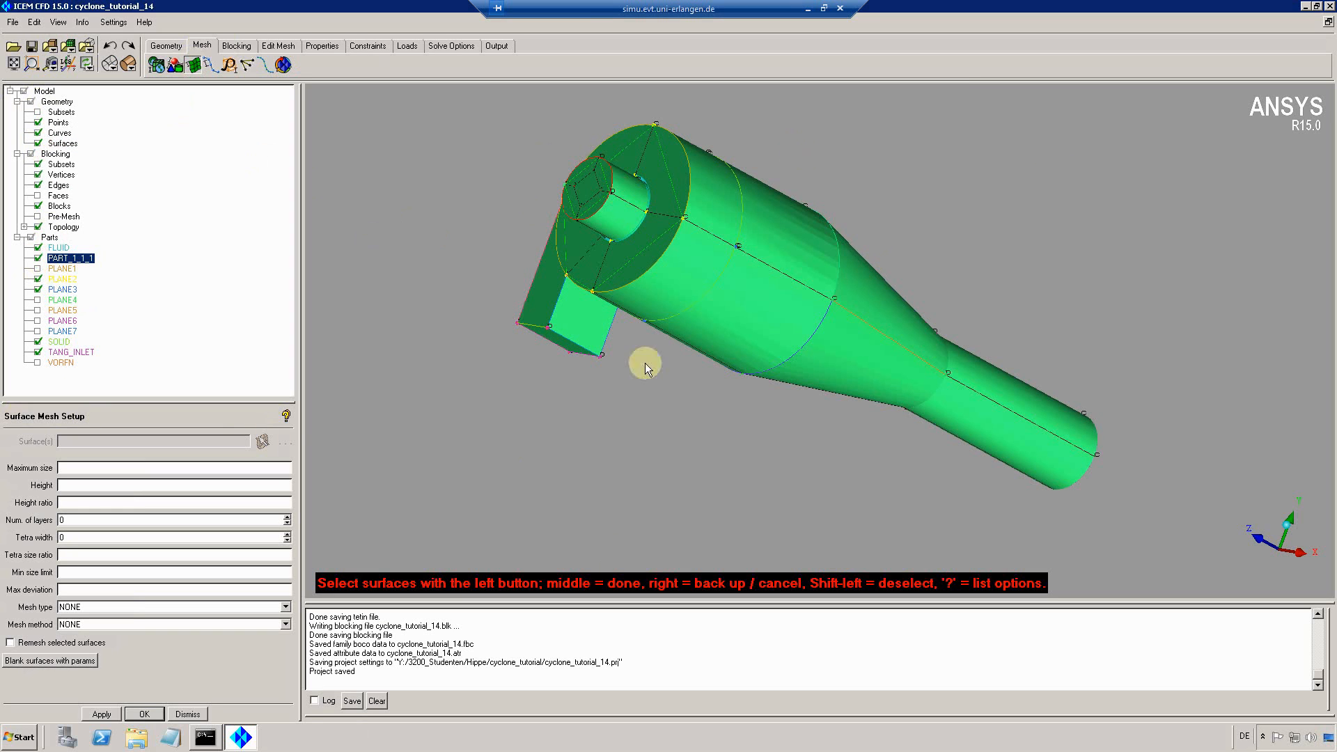
{"action": "left_click", "coordinate": [1048, 97]}
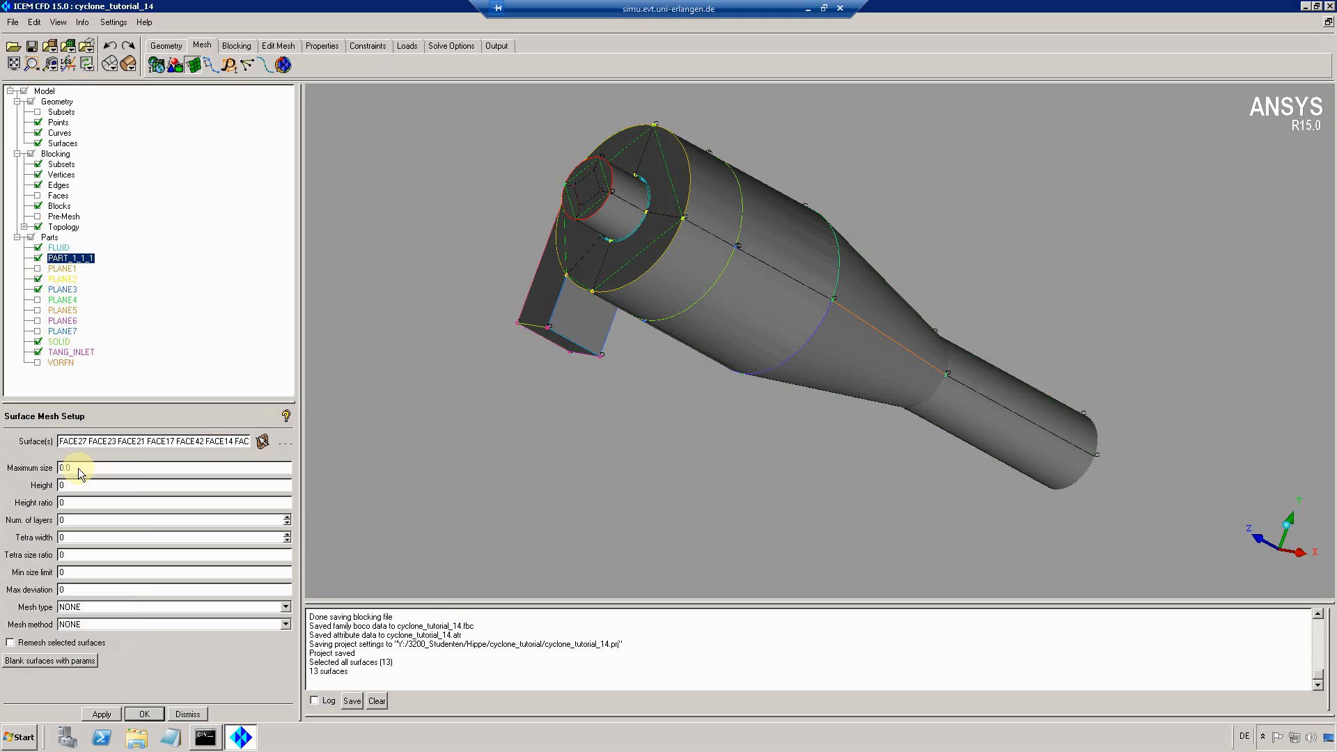
{"action": "left_click", "coordinate": [78, 473]}
{"action": "type", "text": "0.017"}
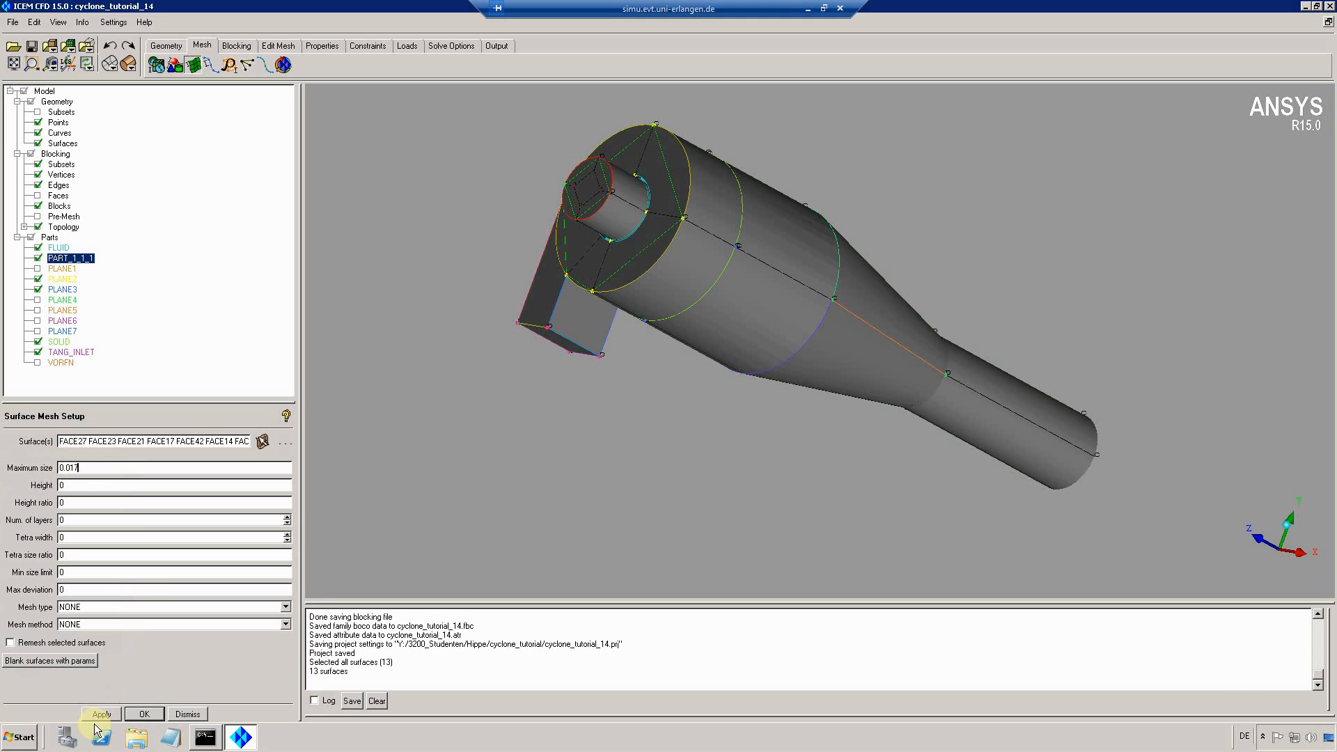
{"action": "left_click", "coordinate": [145, 713]}
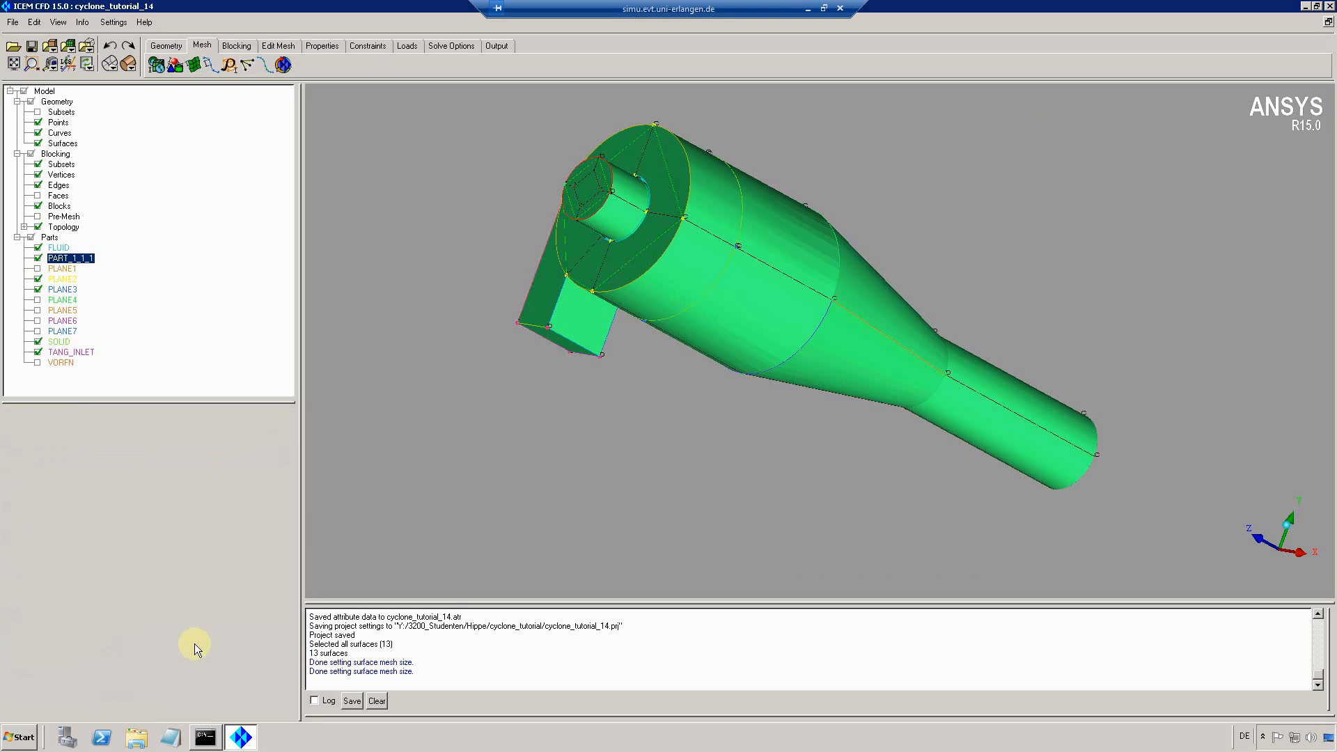
Recalculate the pre-mesh sizes of the blocking with the Update All method
{"action": "left_click", "coordinate": [234, 46]}
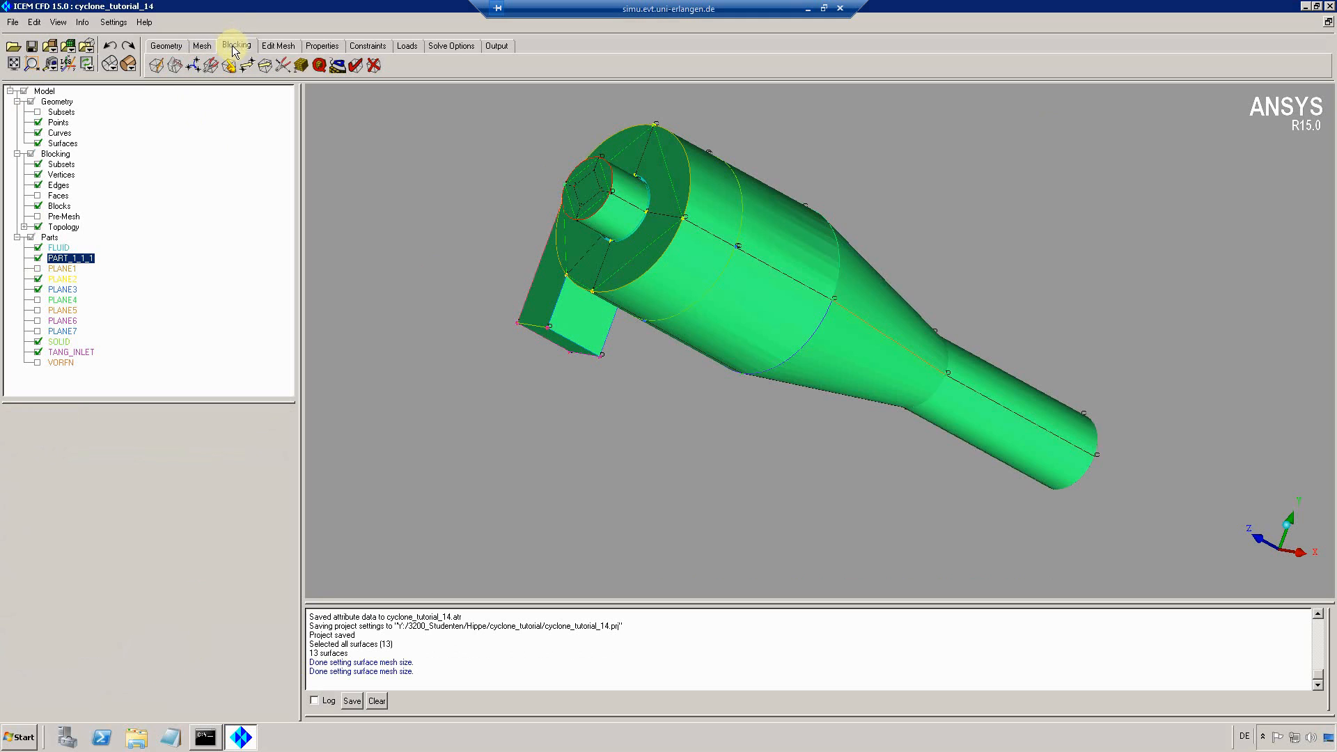
{"action": "left_click", "coordinate": [301, 65]}
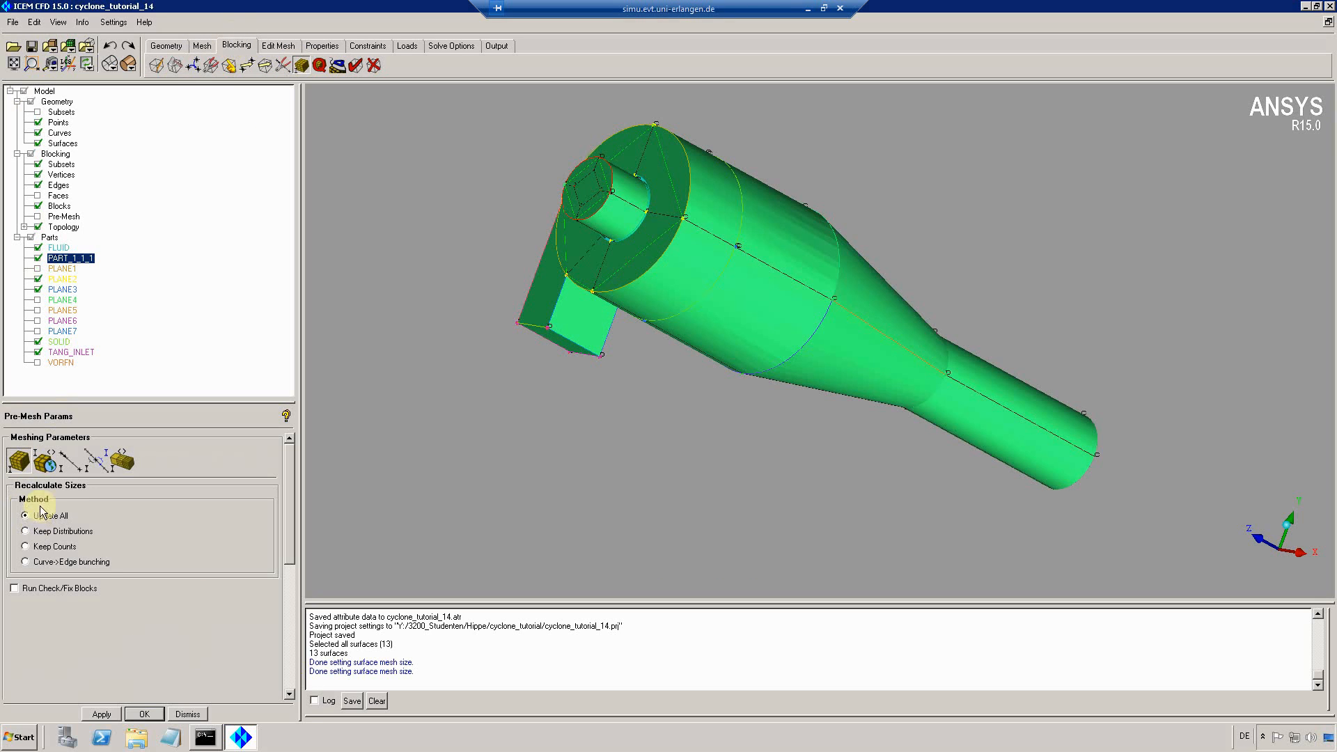
{"action": "left_click", "coordinate": [143, 713]}
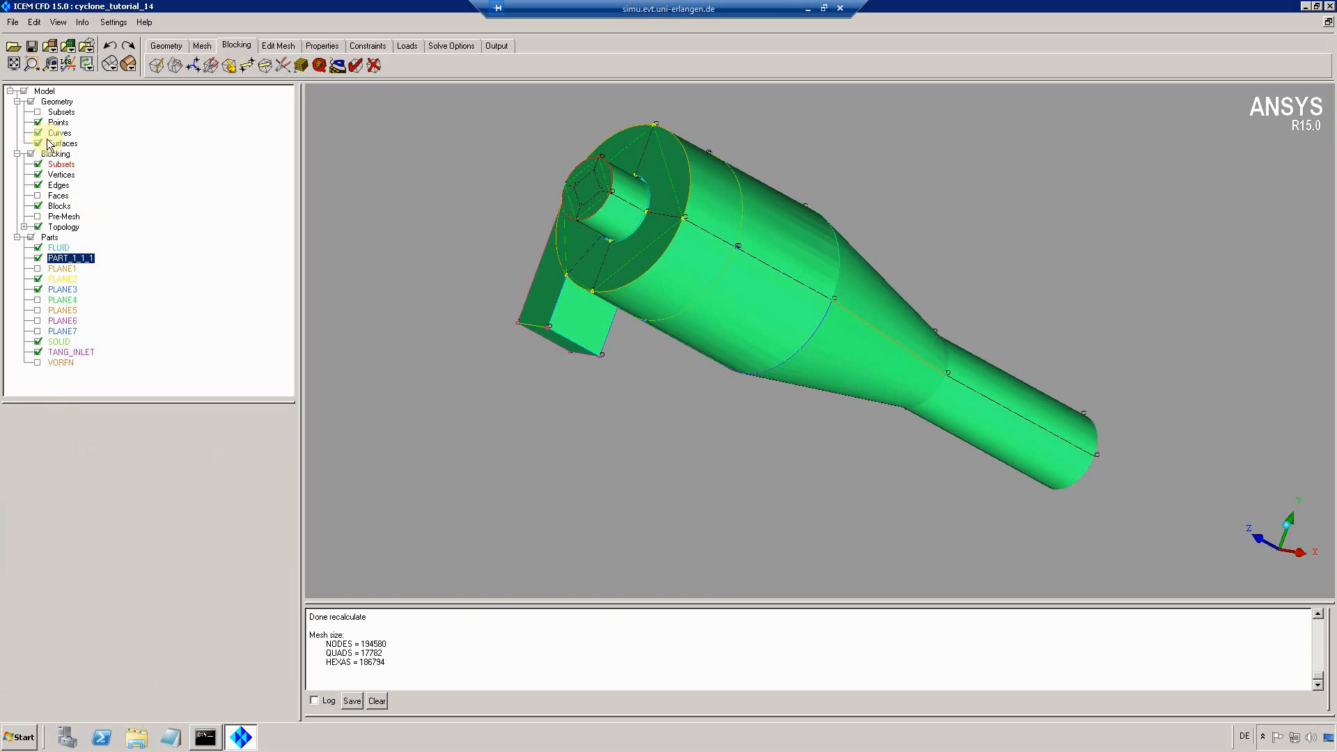
Hide the geometry and blocking entities, show all parts except VORFN, and recompute and display the pre-mesh
{"action": "left_click", "coordinate": [31, 101]}
{"action": "left_click", "coordinate": [30, 153]}
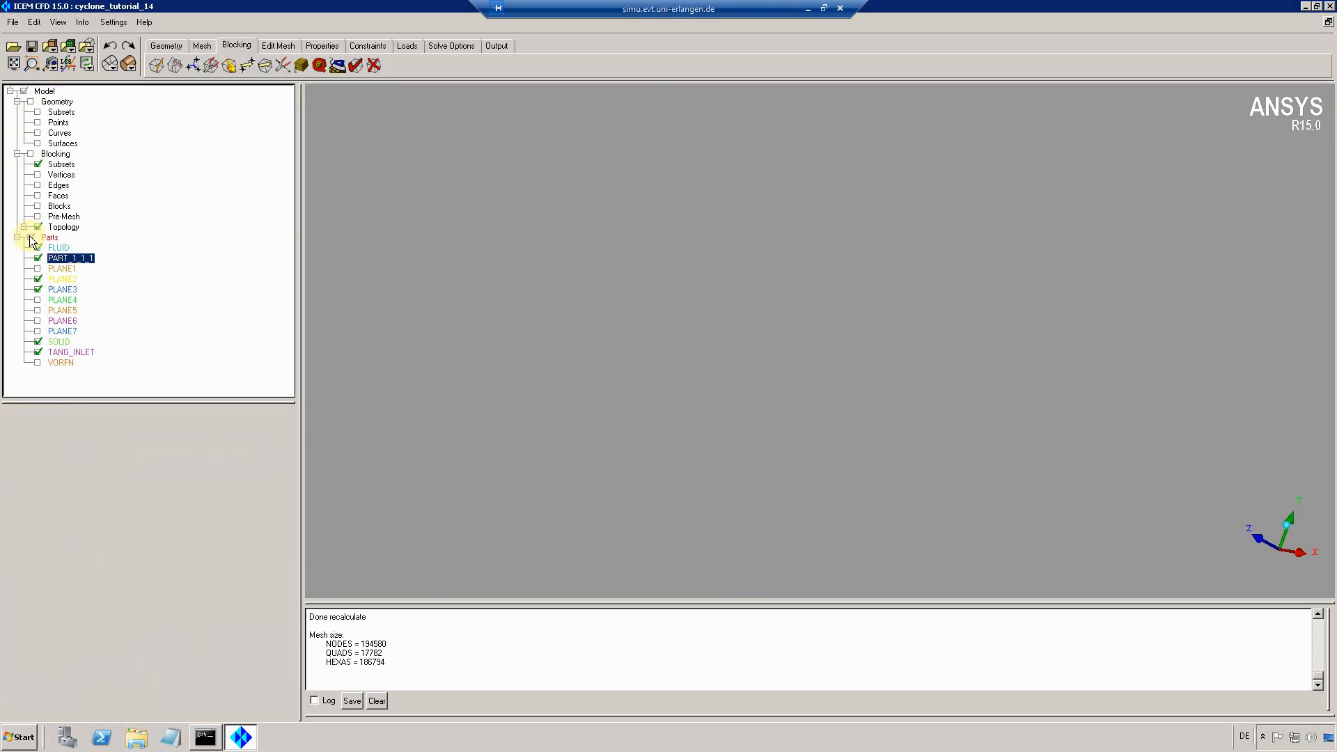
{"action": "left_click", "coordinate": [31, 238]}
{"action": "left_click", "coordinate": [30, 236]}
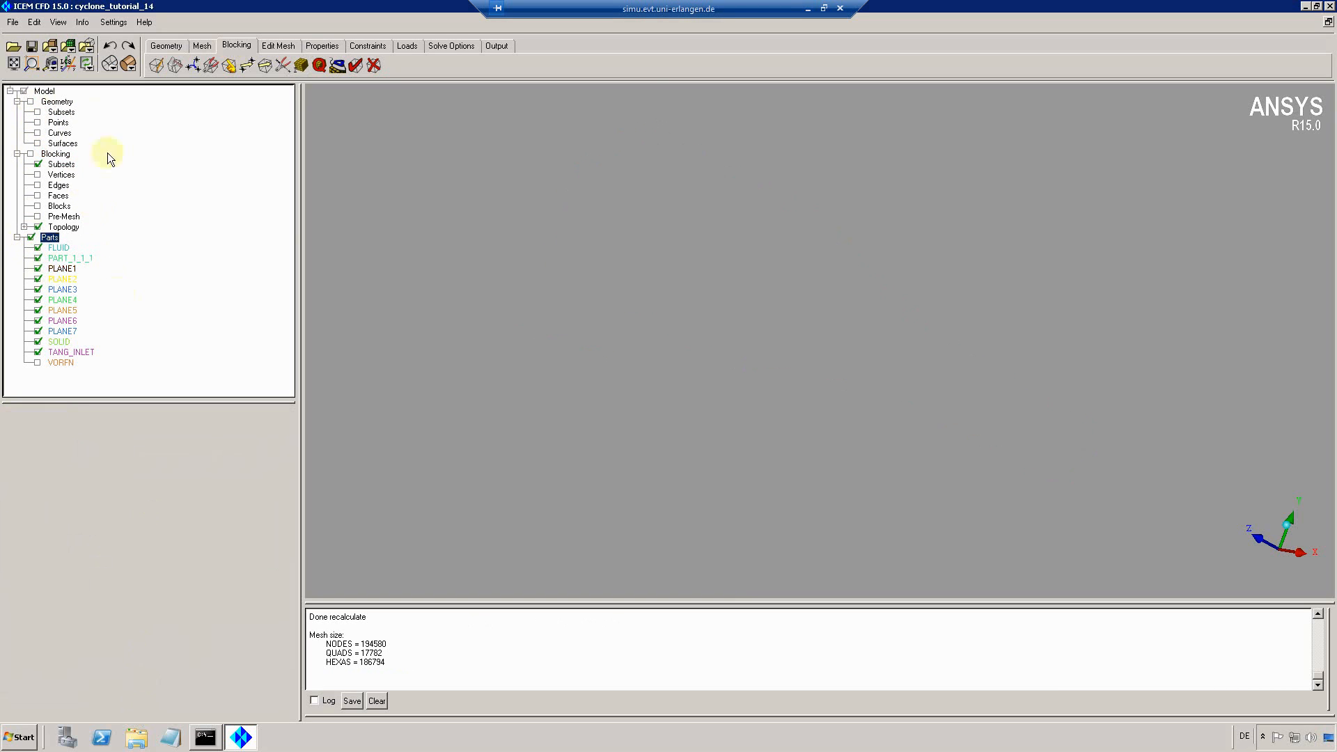
{"action": "left_click", "coordinate": [37, 216]}
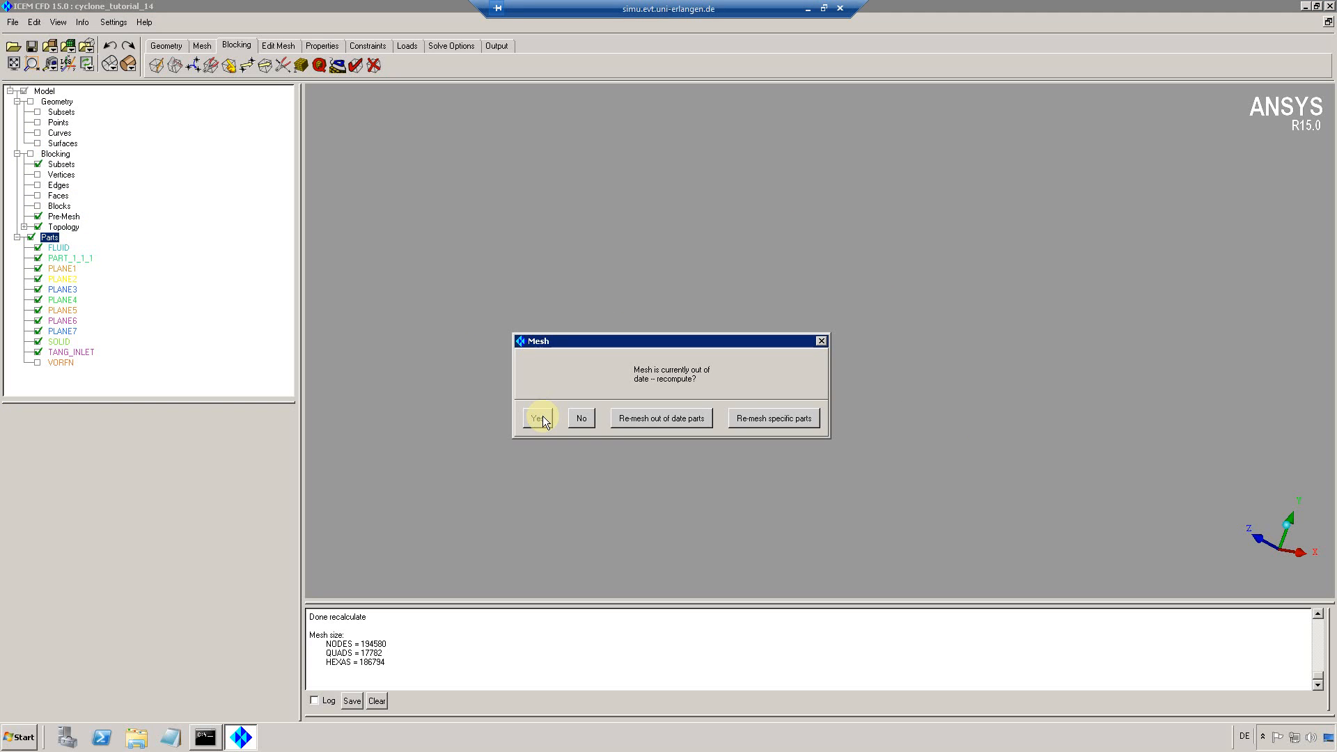
{"action": "left_click", "coordinate": [533, 415]}
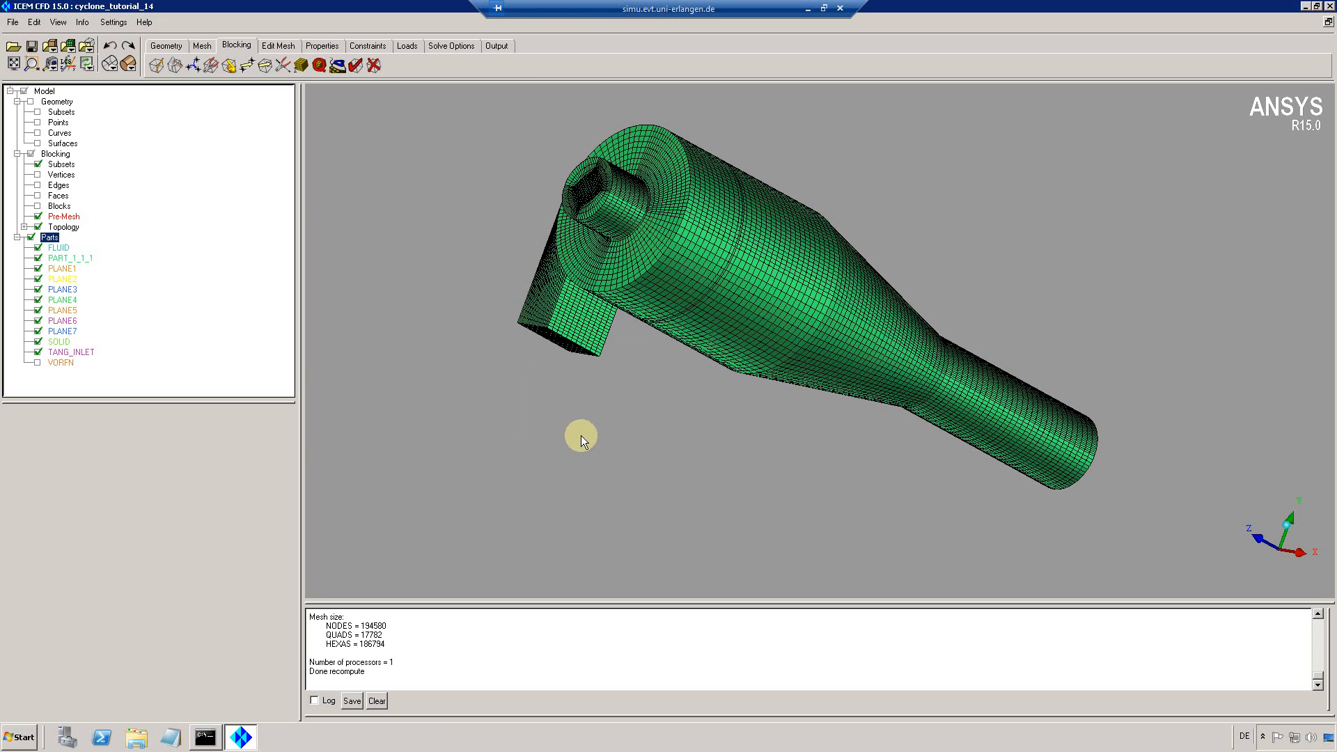
Hide the FLUID part and examine the SOLID pre-mesh of the outlet pipe wall up close
{"action": "left_click_drag", "start_coordinate": [641, 406], "coordinate": [691, 354]}
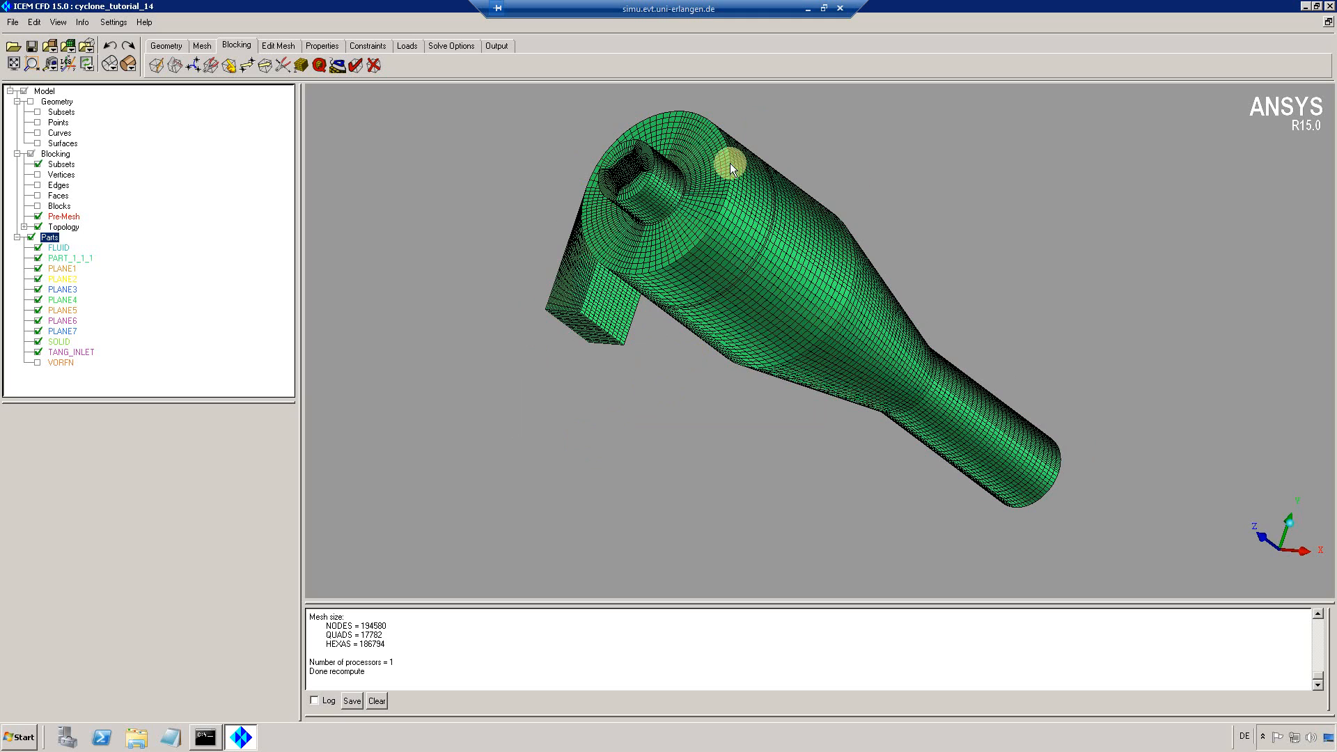
{"action": "left_click", "coordinate": [39, 249]}
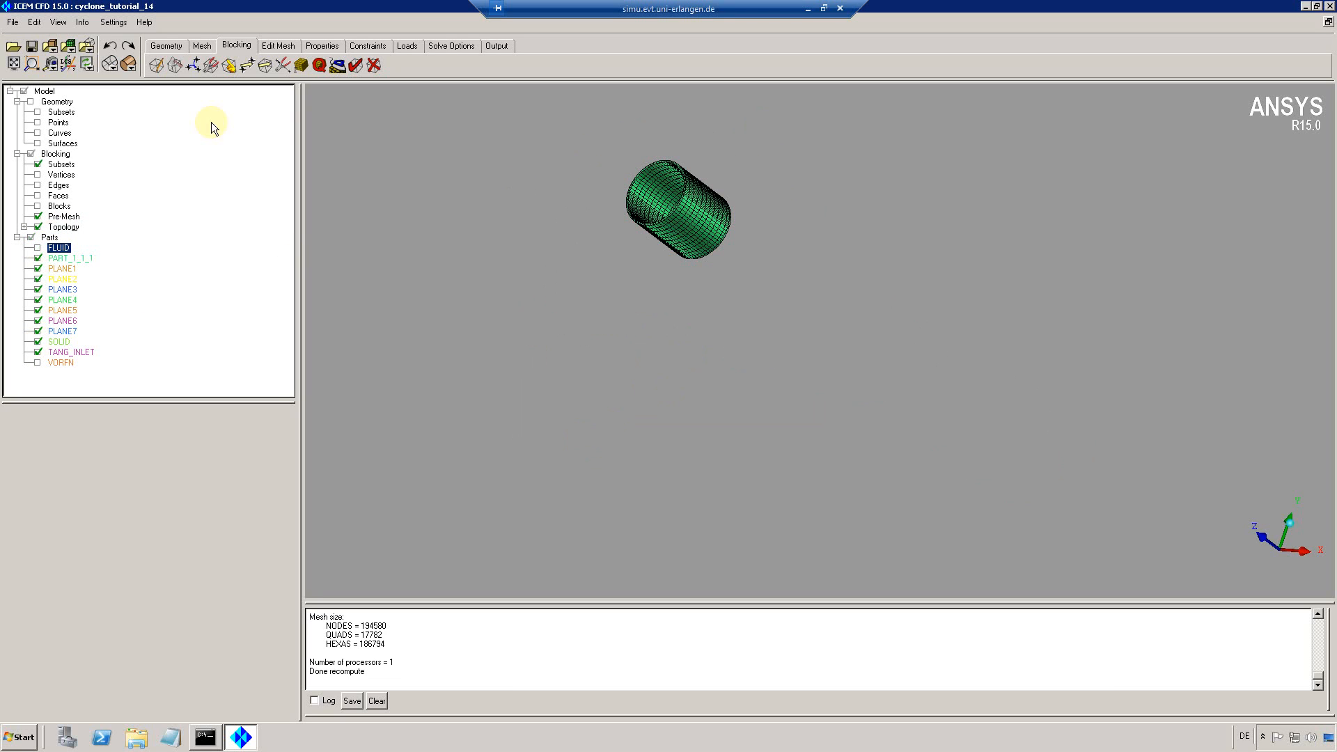
{"action": "left_click", "coordinate": [31, 65]}
{"action": "left_click_drag", "start_coordinate": [585, 143], "coordinate": [817, 302]}
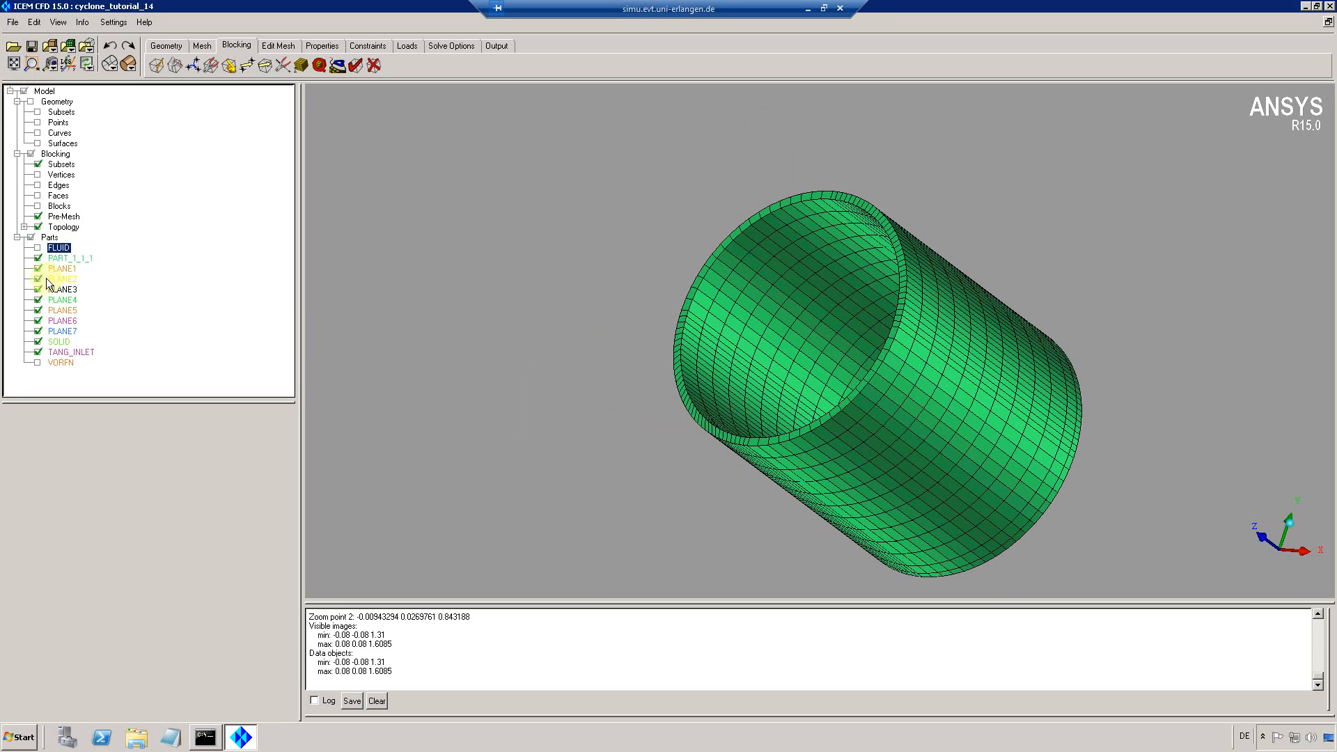
Hide the SOLID part, show the FLUID part again, and view the annular top face of the cyclone up close
{"action": "left_click", "coordinate": [38, 341]}
{"action": "left_click", "coordinate": [37, 248]}
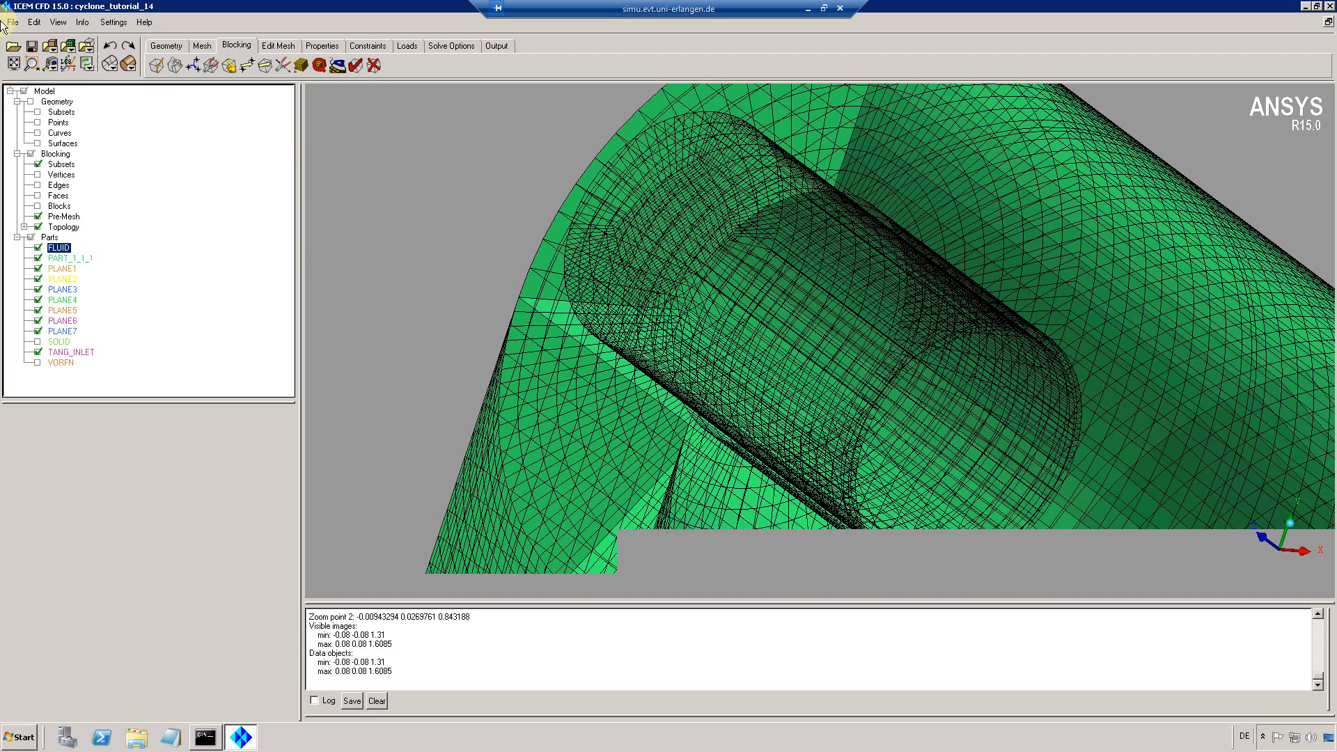
{"action": "left_click", "coordinate": [14, 65]}
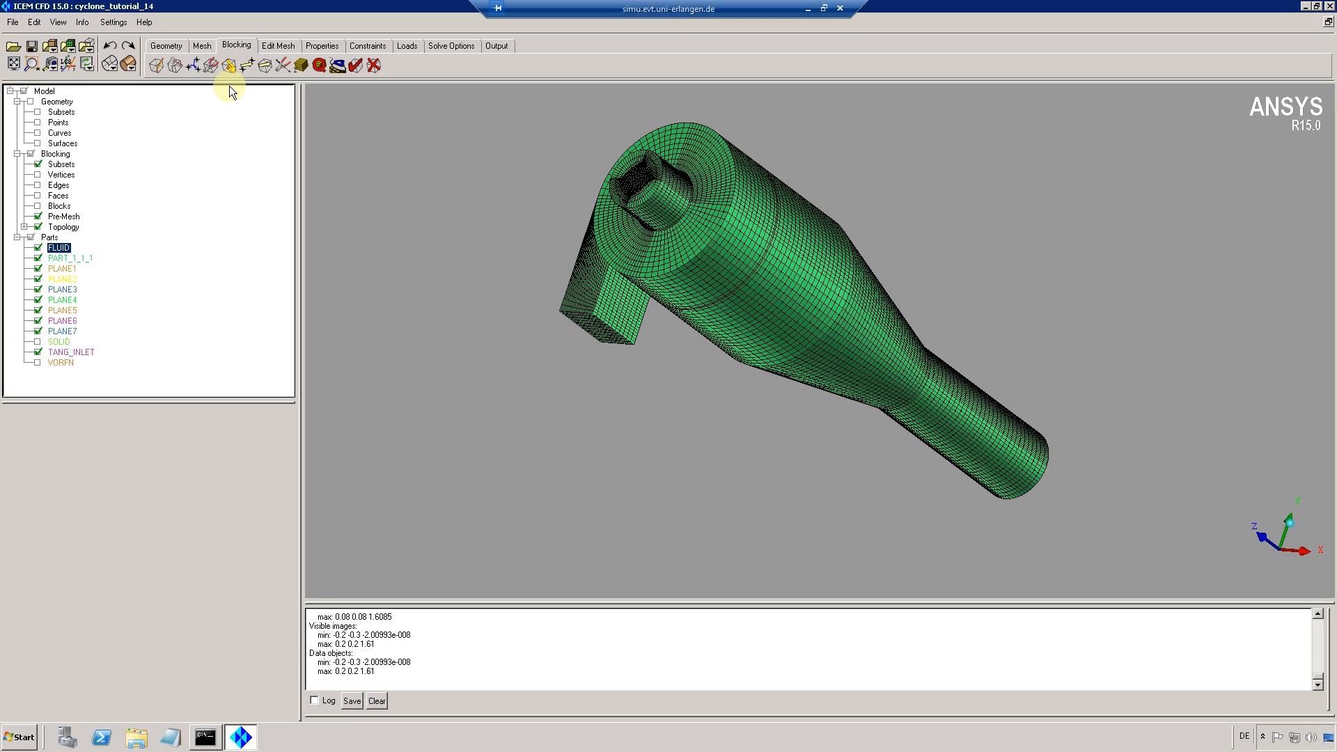
{"action": "left_click", "coordinate": [32, 65]}
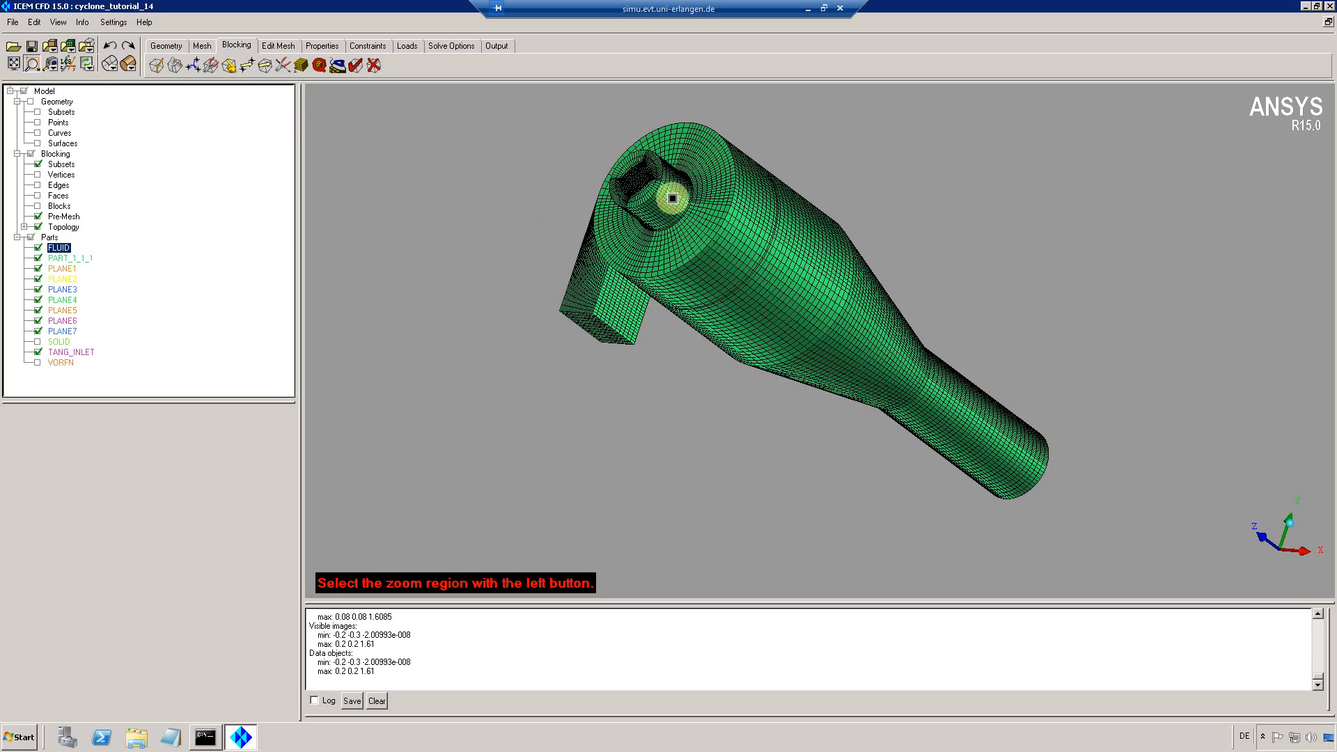
{"action": "left_click_drag", "start_coordinate": [619, 204], "coordinate": [779, 314]}
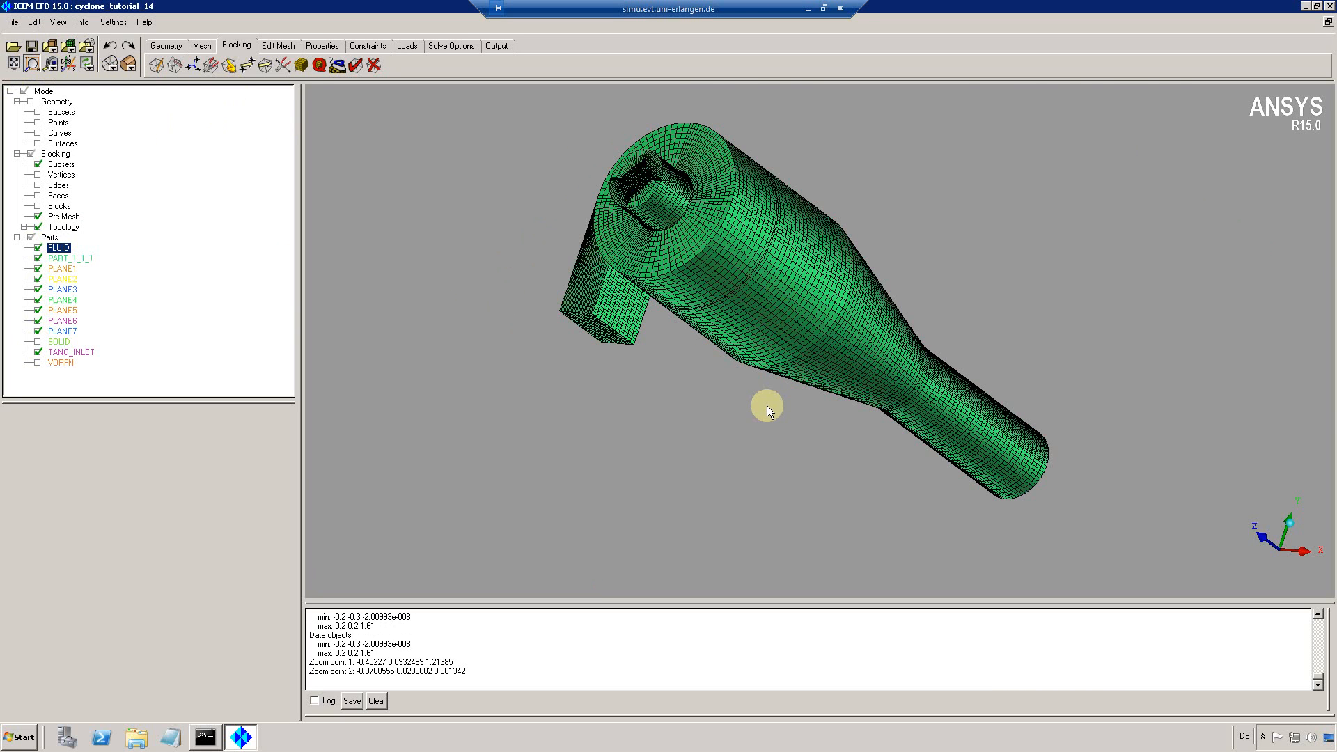
Set 25 nodes on the outer circumferential edge 233-243 of the cyclone's top face and copy the parameters to all parallel edges
{"action": "left_click", "coordinate": [301, 65]}
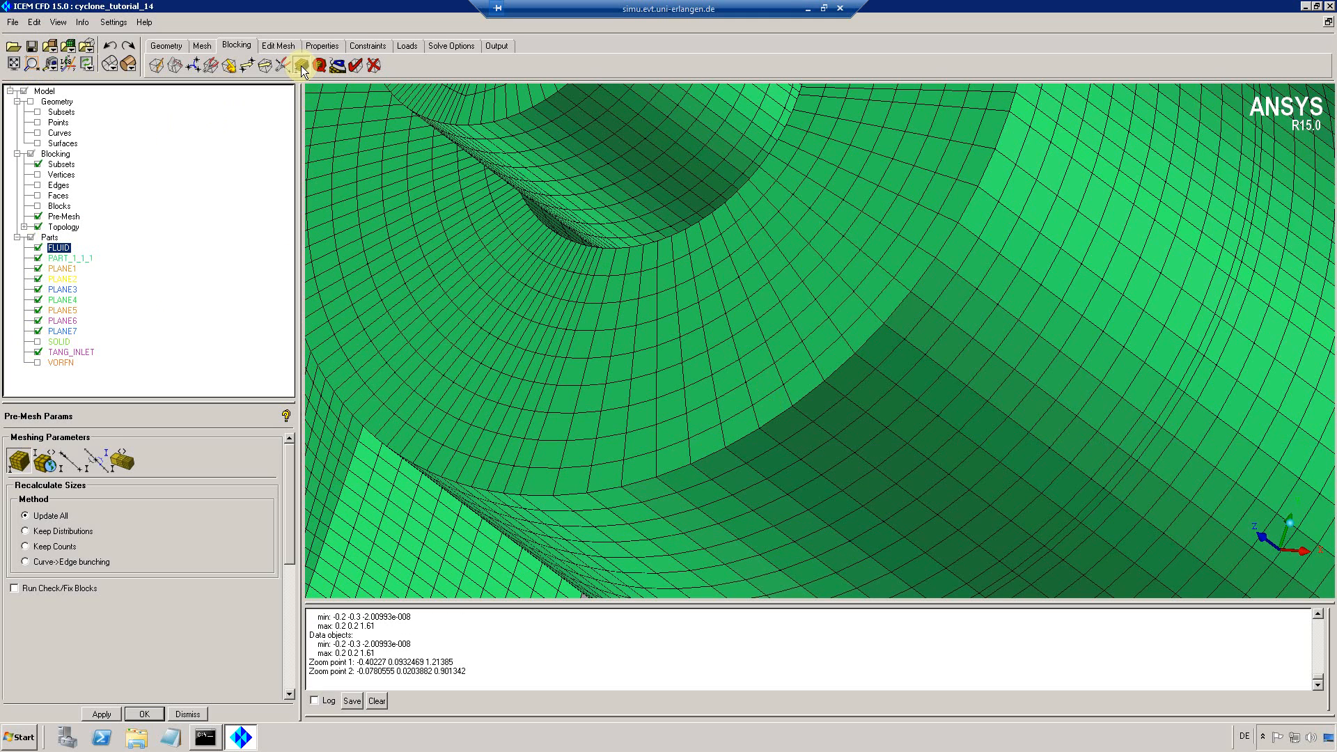
{"action": "left_click", "coordinate": [62, 461]}
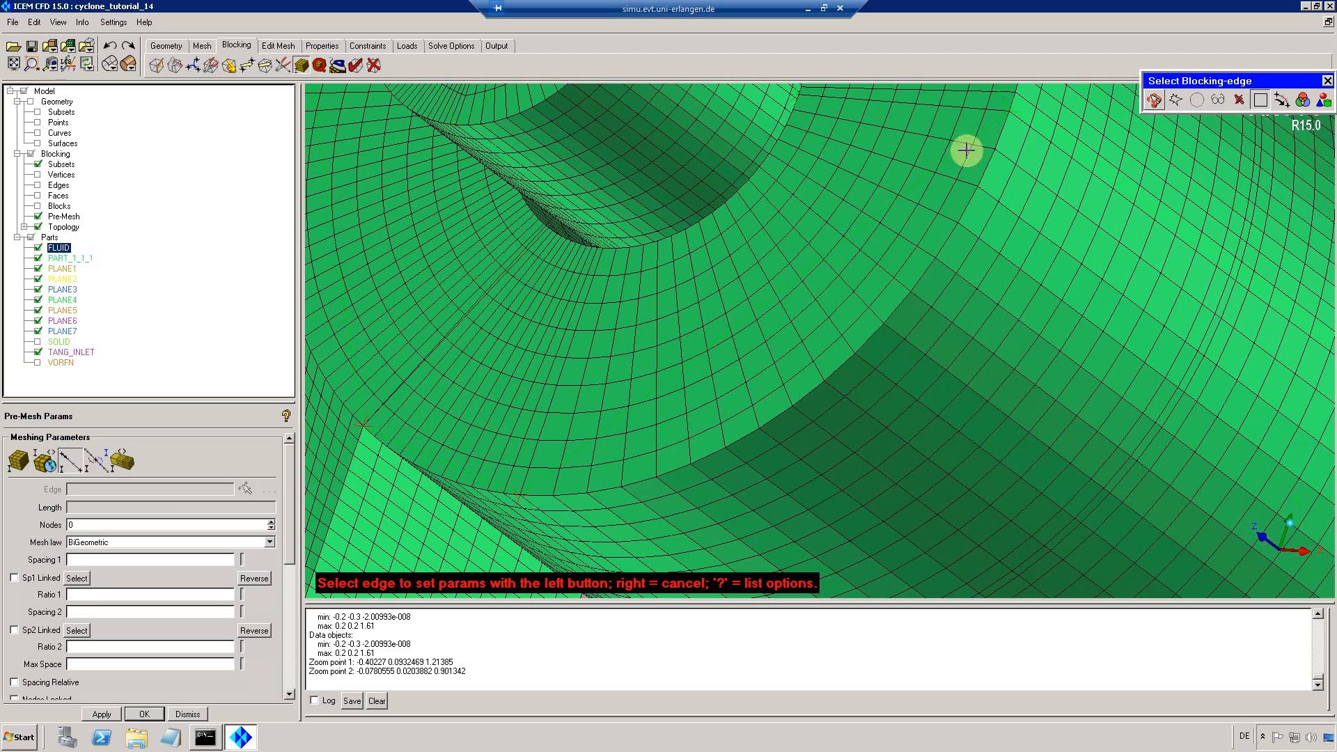
{"action": "left_click", "coordinate": [585, 462]}
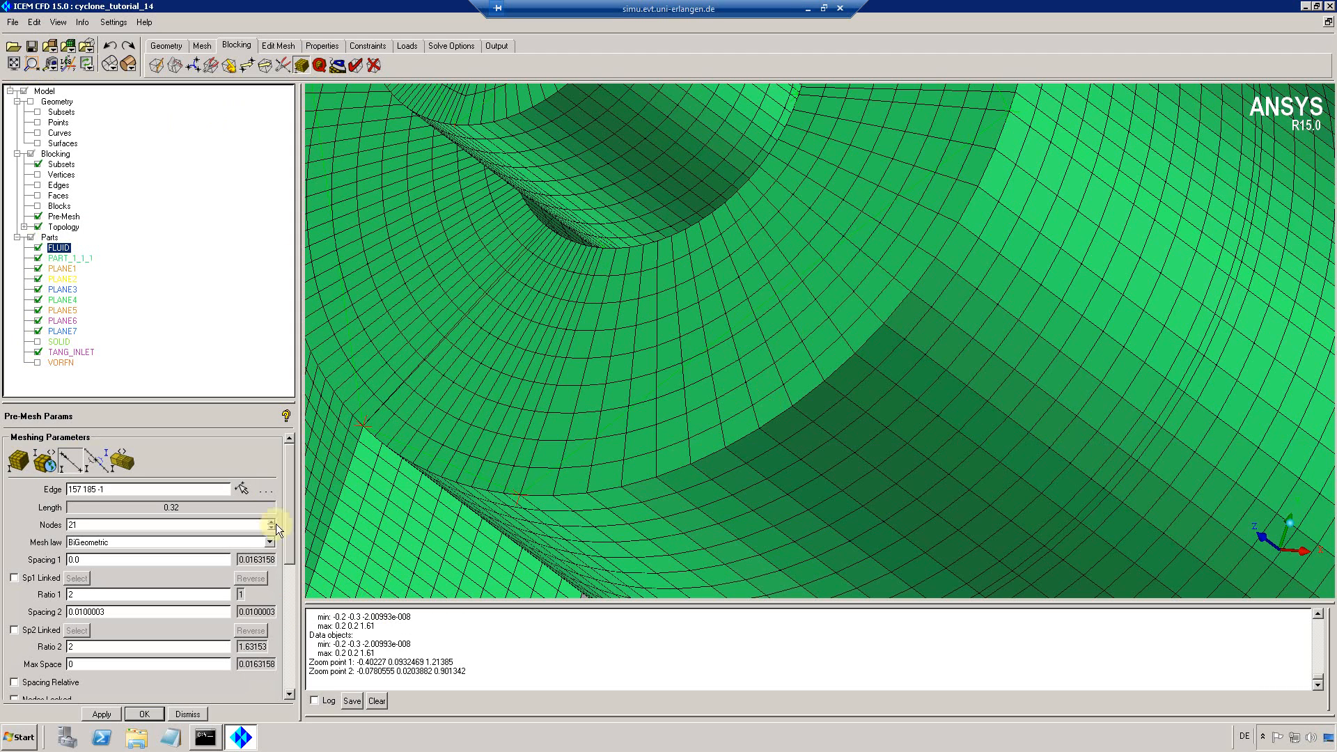
{"action": "left_click", "coordinate": [244, 489]}
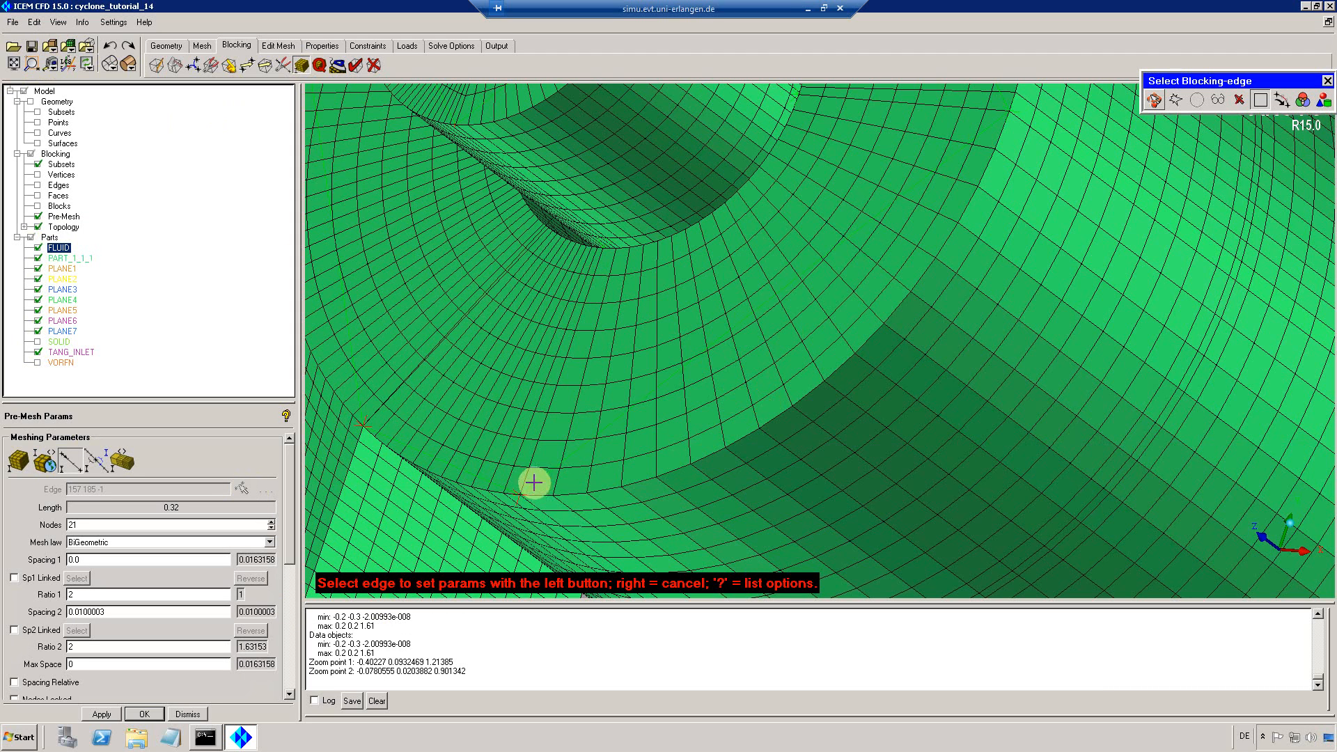
{"action": "left_click", "coordinate": [538, 537]}
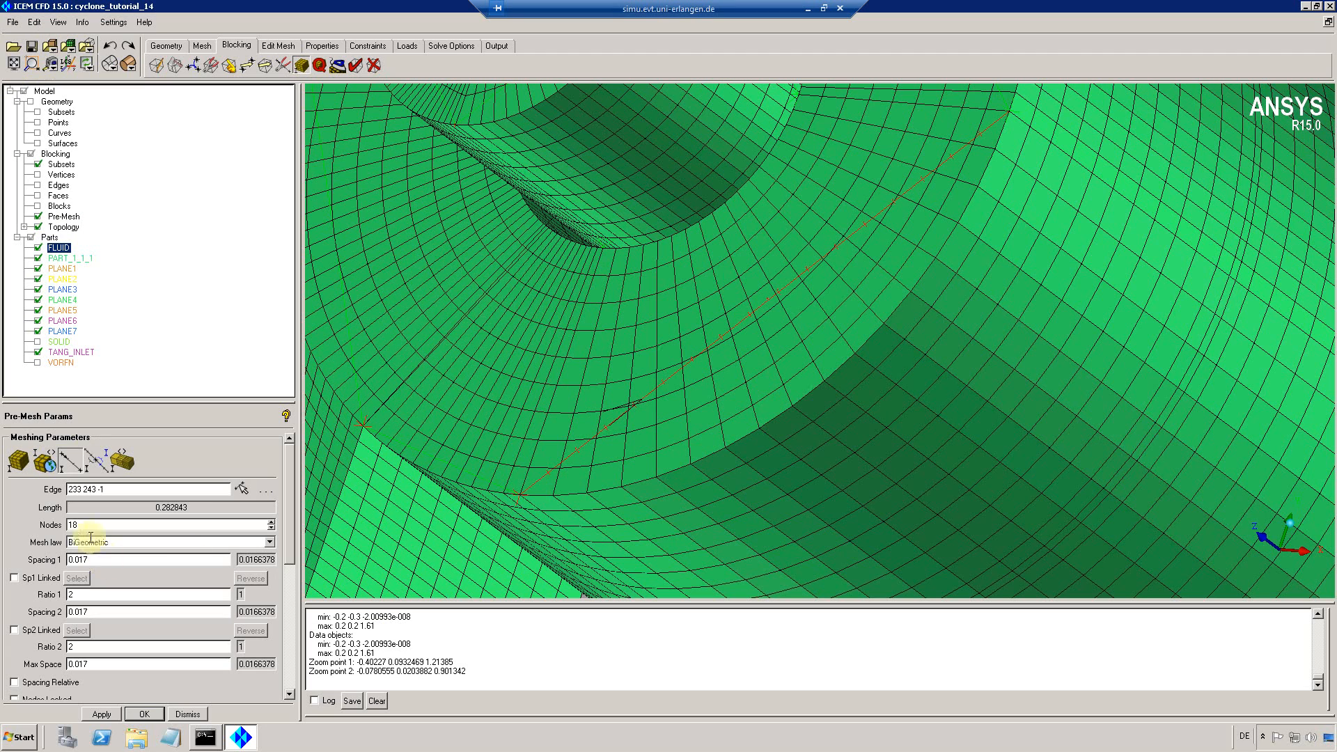
{"action": "left_click_drag", "start_coordinate": [82, 526], "coordinate": [55, 529]}
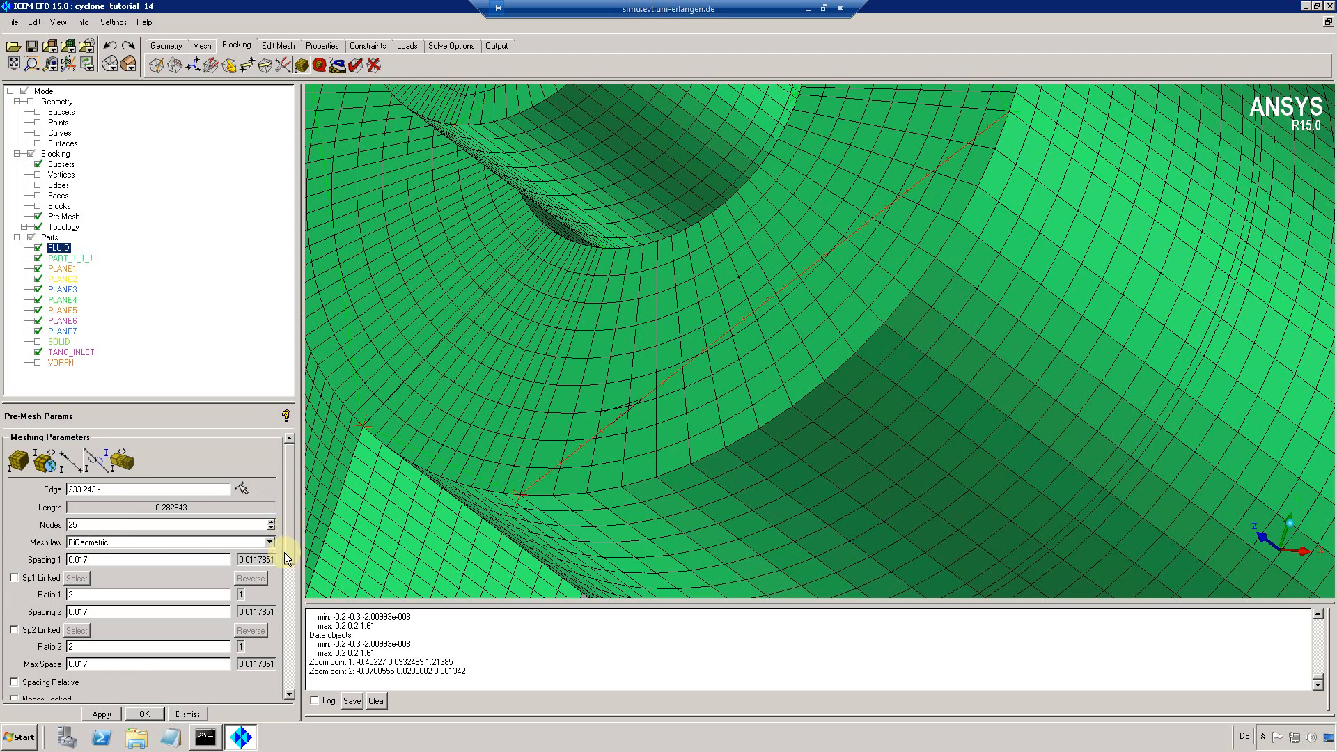
{"action": "left_click_drag", "start_coordinate": [284, 553], "coordinate": [281, 606]}
{"action": "left_click", "coordinate": [15, 546]}
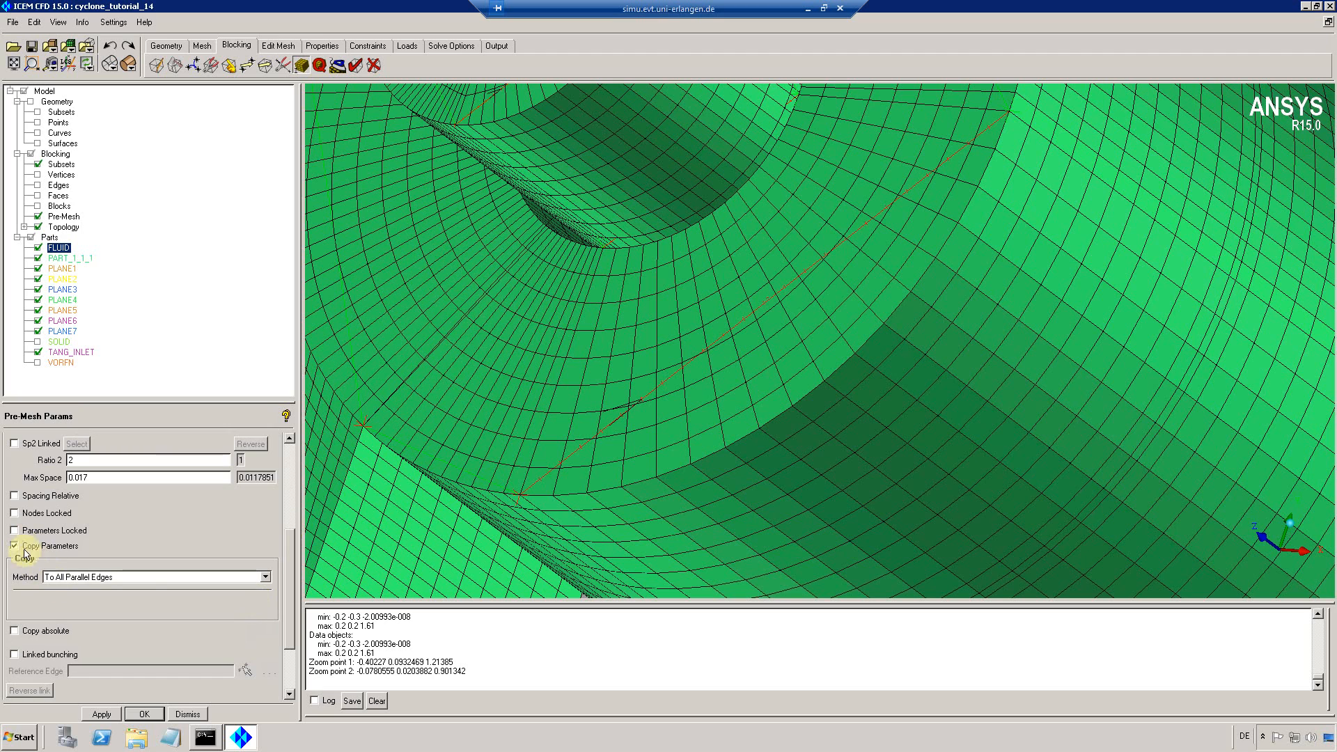
{"action": "left_click", "coordinate": [99, 714]}
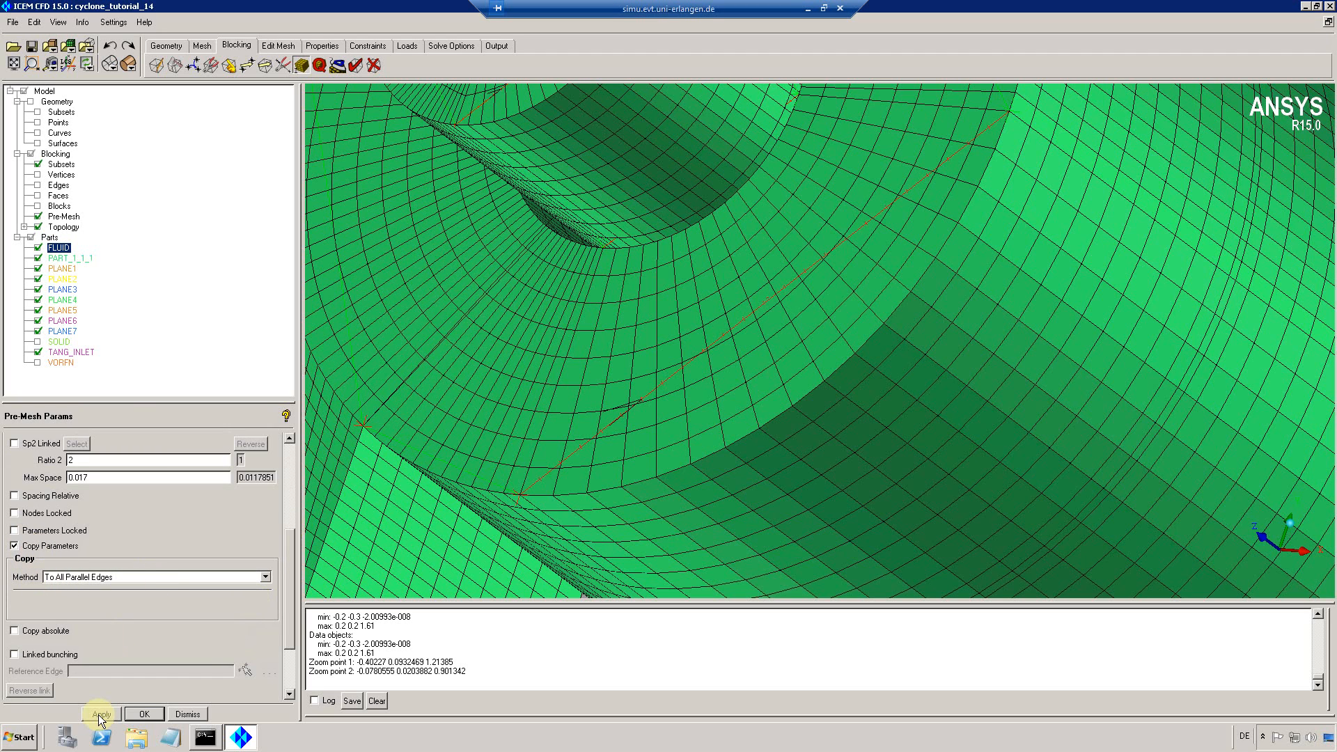
Recompute and display the FLUID pre-mesh with the new circumferential node count
{"action": "left_click", "coordinate": [38, 217]}
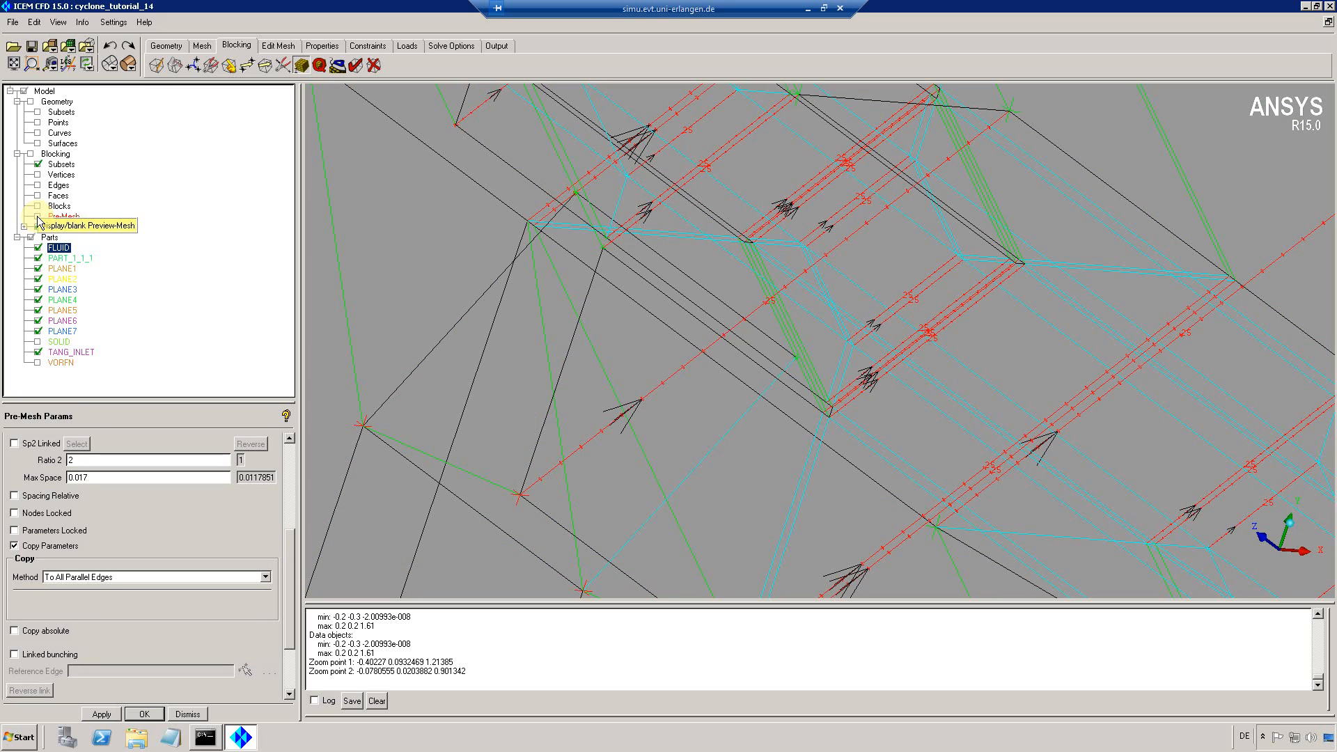
{"action": "left_click", "coordinate": [38, 217]}
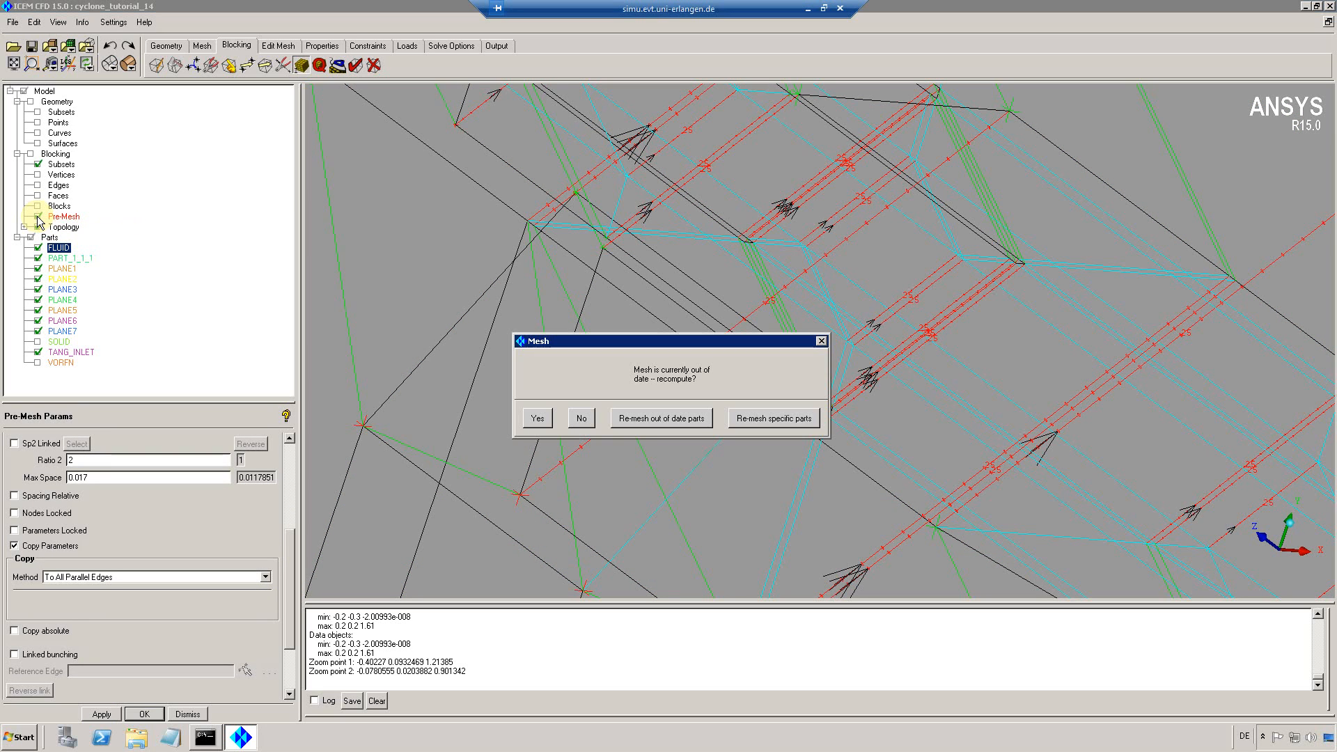
{"action": "left_click", "coordinate": [536, 418]}
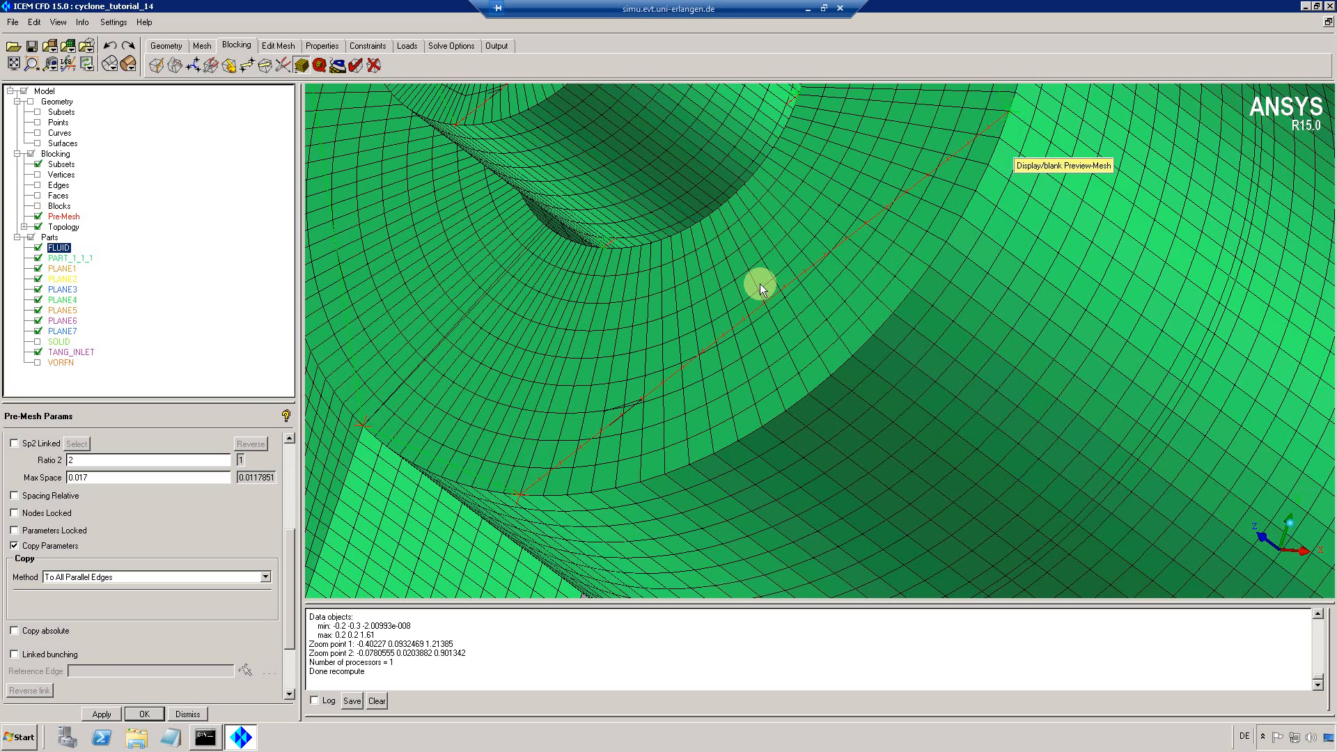
Select the radial edge 233-234 on the cyclone's annular top face and set its node count to 22
{"action": "left_click_drag", "start_coordinate": [288, 540], "coordinate": [296, 437]}
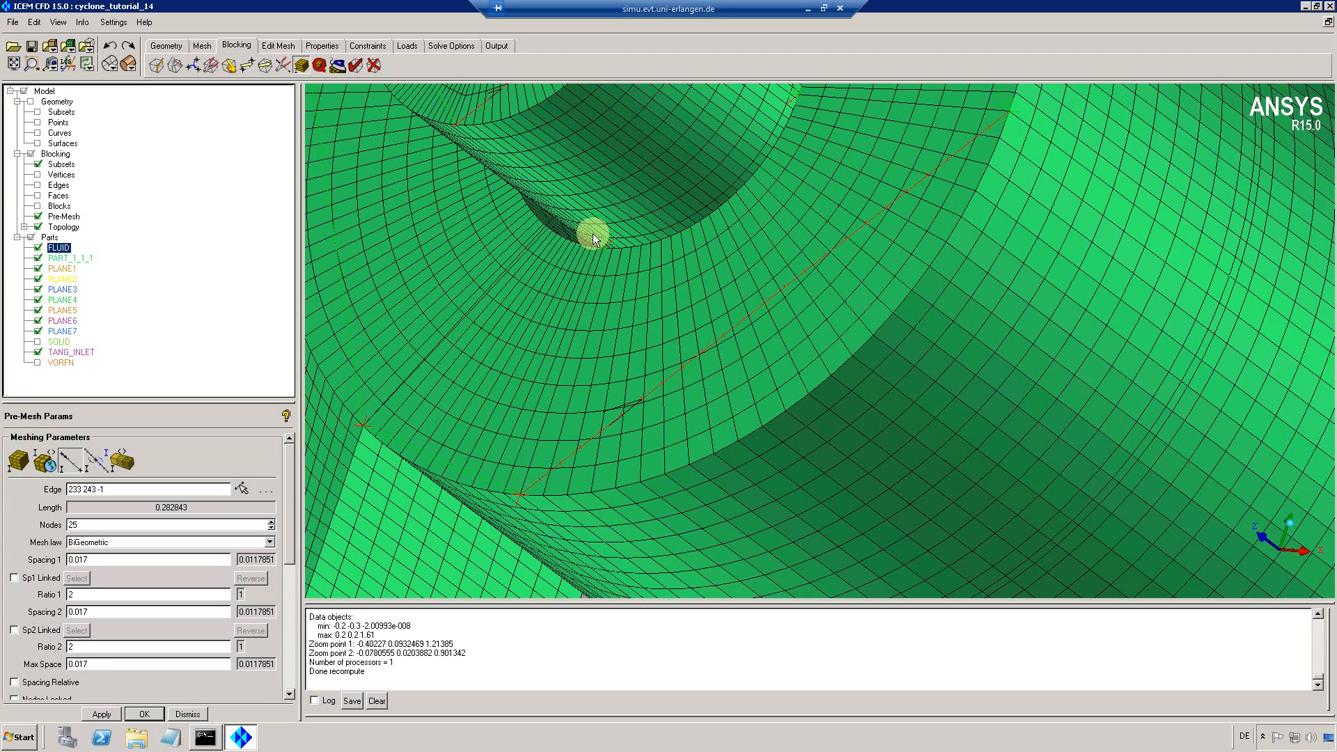
{"action": "left_click", "coordinate": [240, 489]}
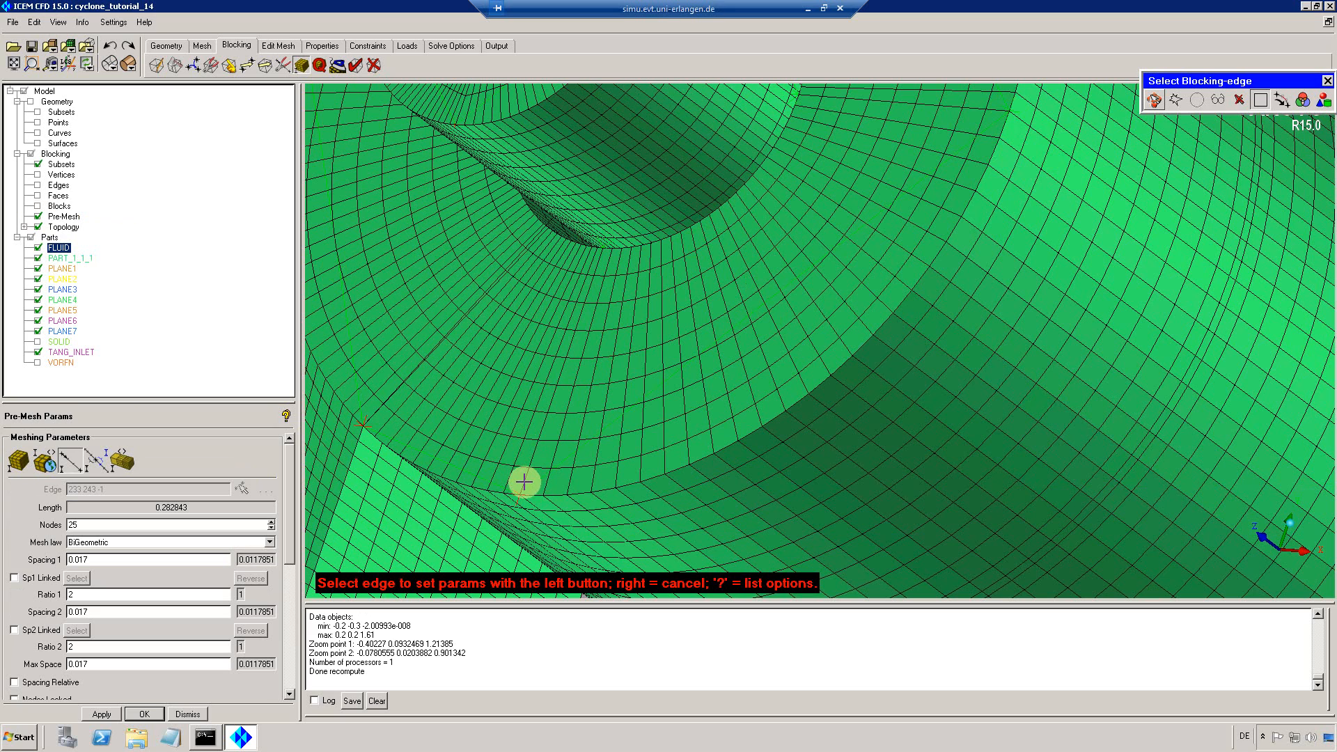
{"action": "left_click", "coordinate": [522, 477]}
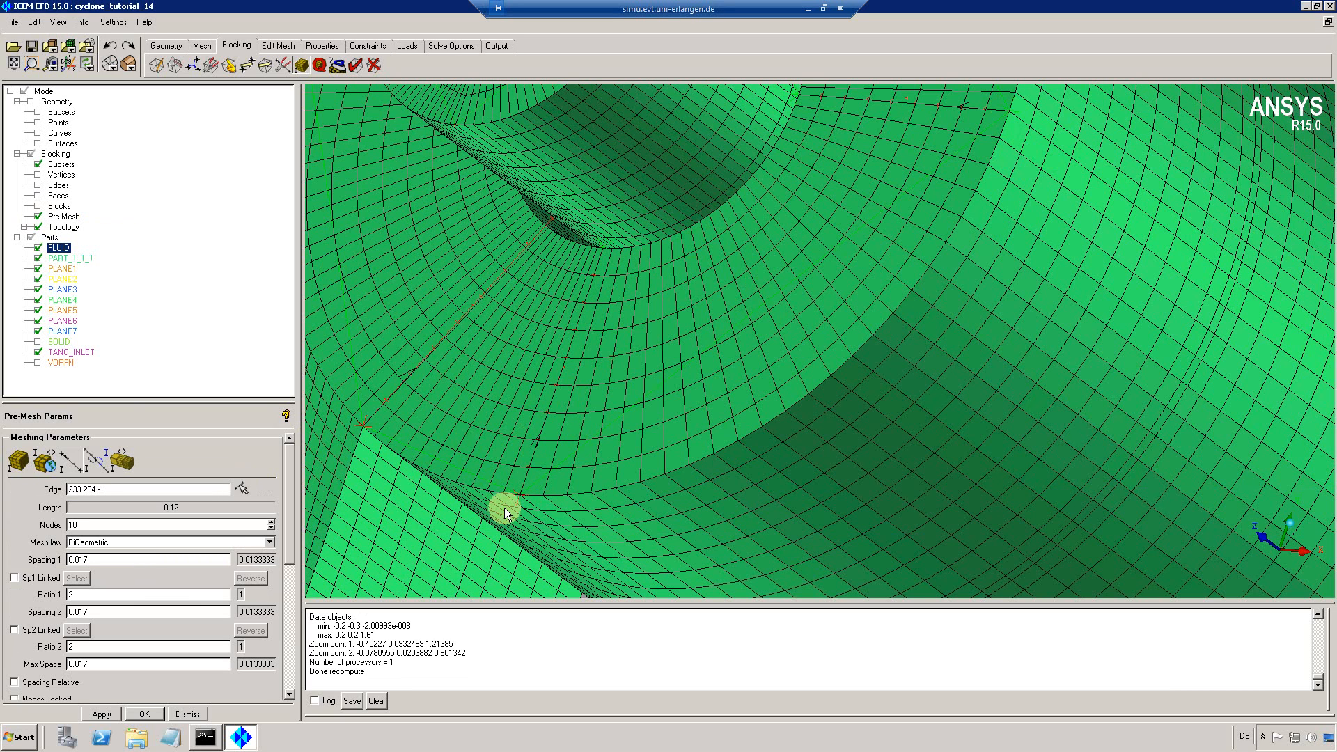
{"action": "left_click_drag", "start_coordinate": [91, 526], "coordinate": [55, 529]}
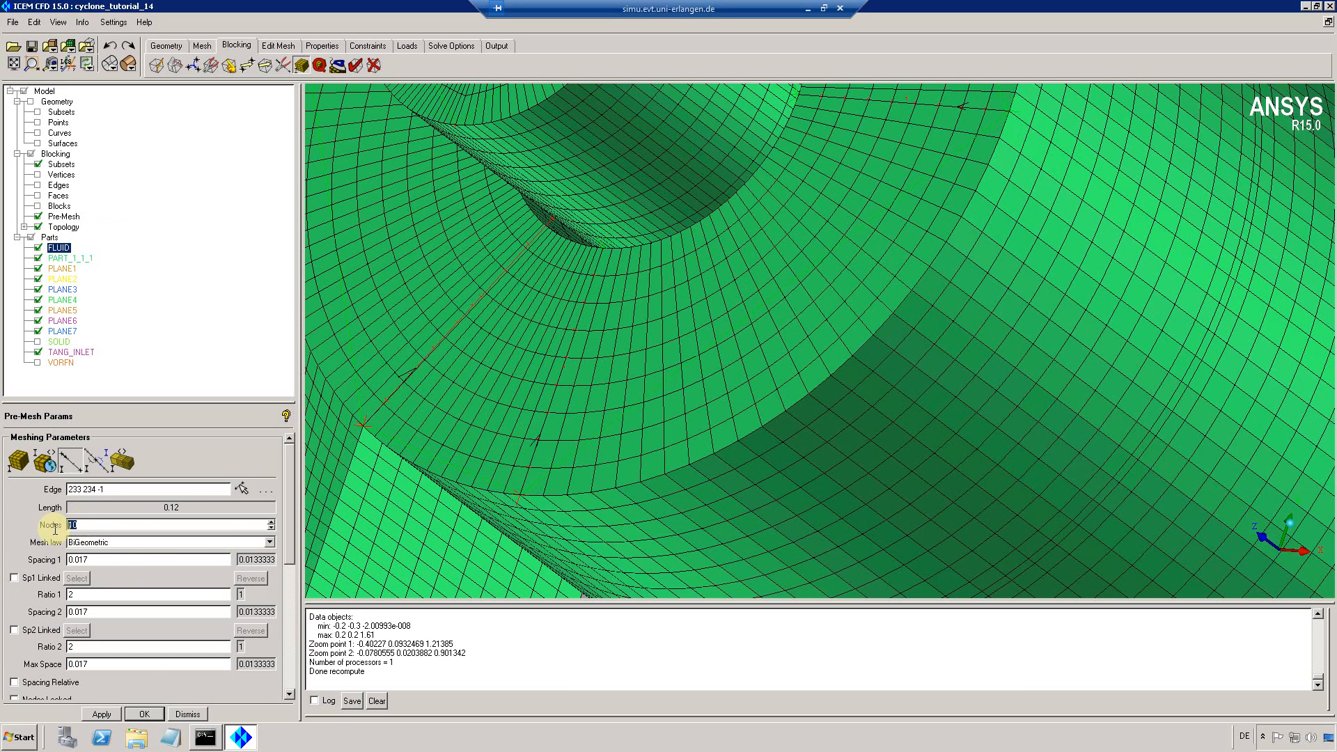
{"action": "type", "text": "22"}
{"action": "key", "text": "Return"}
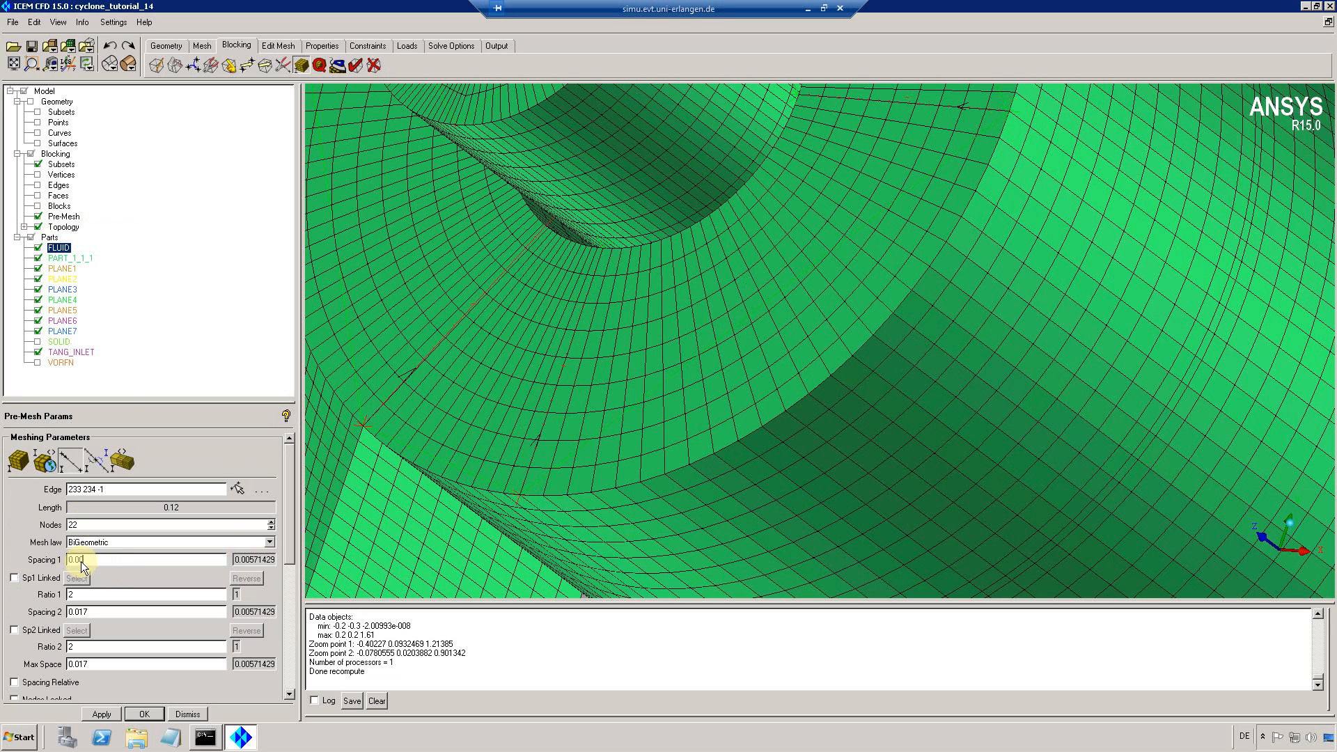
Give the radial edge a spacing of 0.003 and a ratio of 1.1 at both ends, copied to all parallel edges
{"action": "left_click_drag", "start_coordinate": [52, 596], "coordinate": [51, 596]}
{"action": "type", "text": "1.1"}
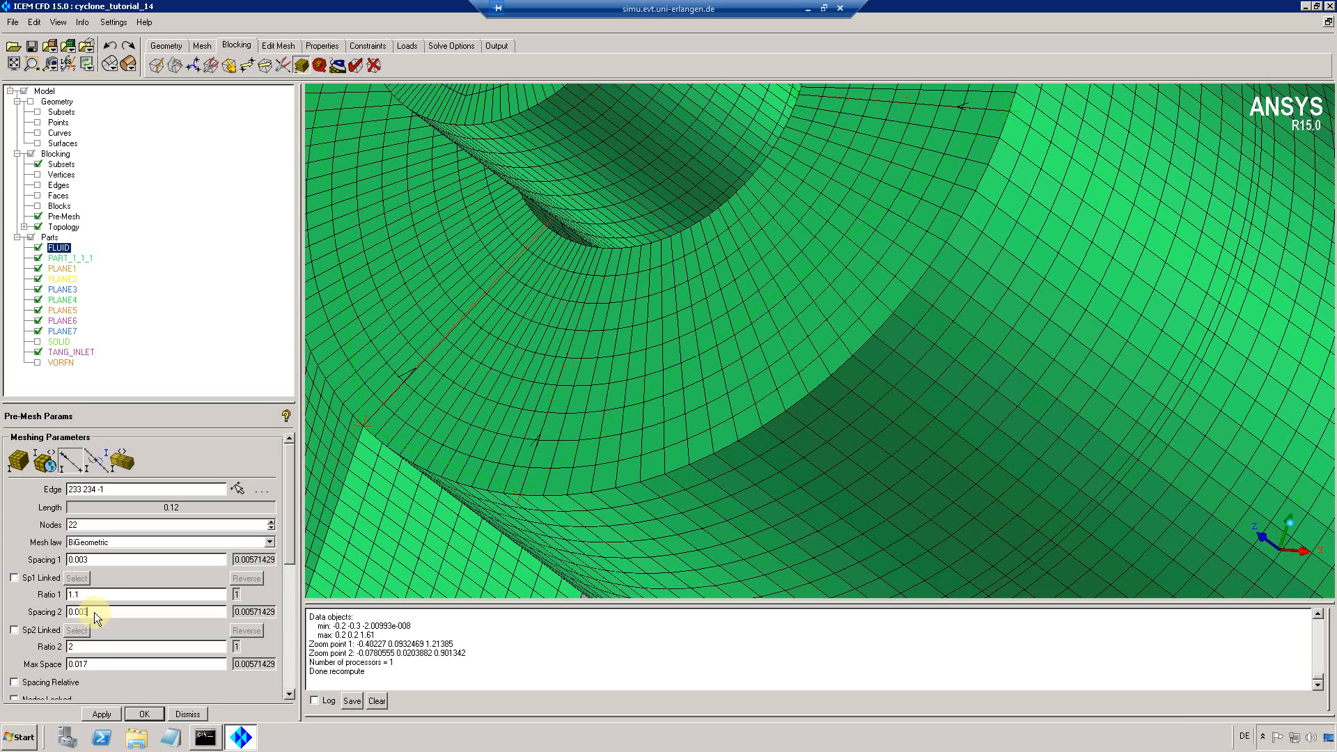
{"action": "left_click_drag", "start_coordinate": [81, 648], "coordinate": [61, 652]}
{"action": "type", "text": "1.1"}
{"action": "left_click_drag", "start_coordinate": [288, 556], "coordinate": [288, 591]}
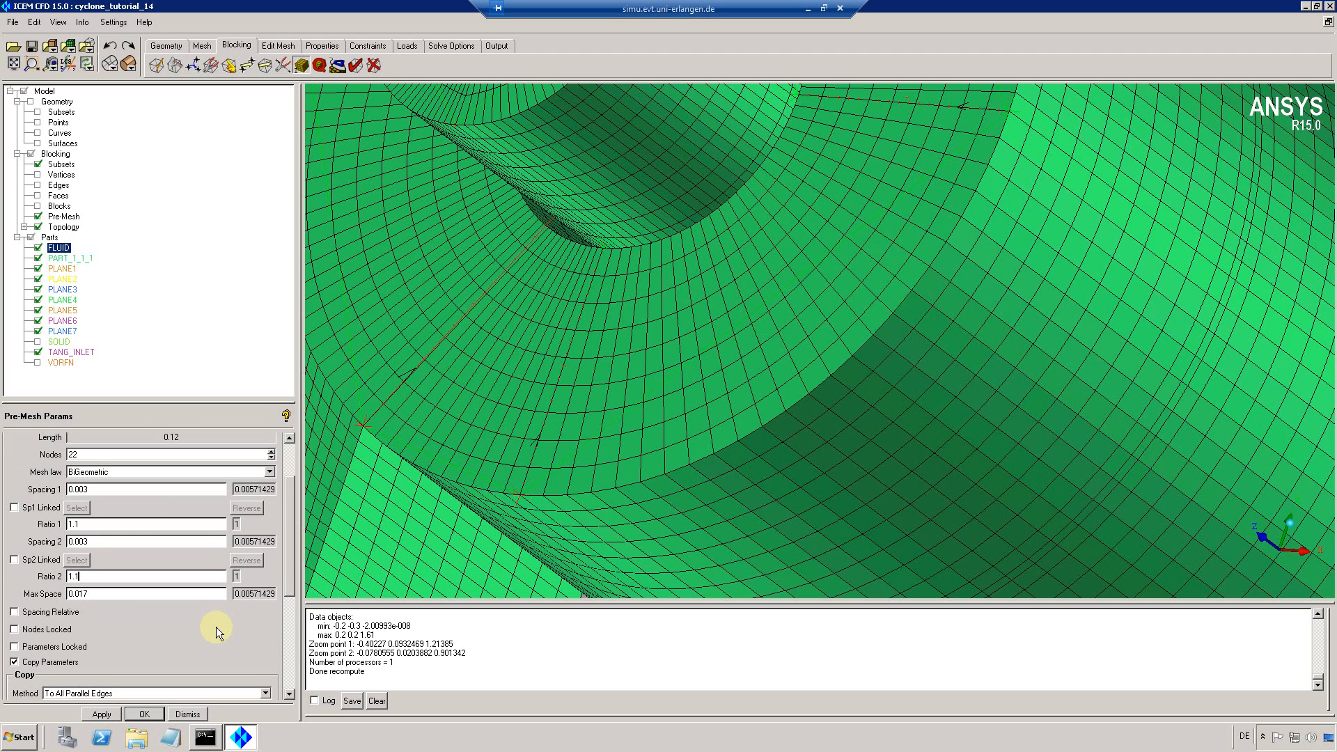
{"action": "left_click", "coordinate": [84, 718]}
{"action": "left_click", "coordinate": [135, 716]}
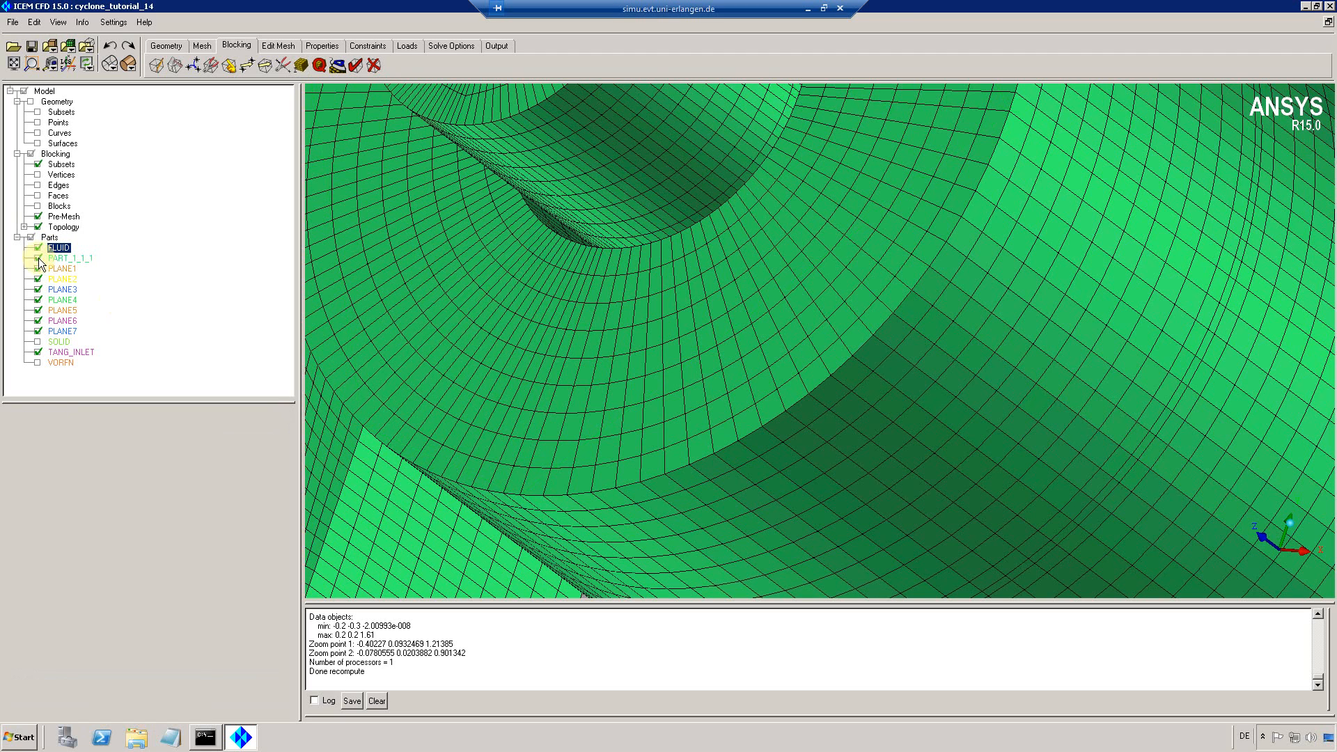
Recompute the pre-mesh with the refined radial distribution and show the whole cyclone
{"action": "left_click", "coordinate": [38, 215]}
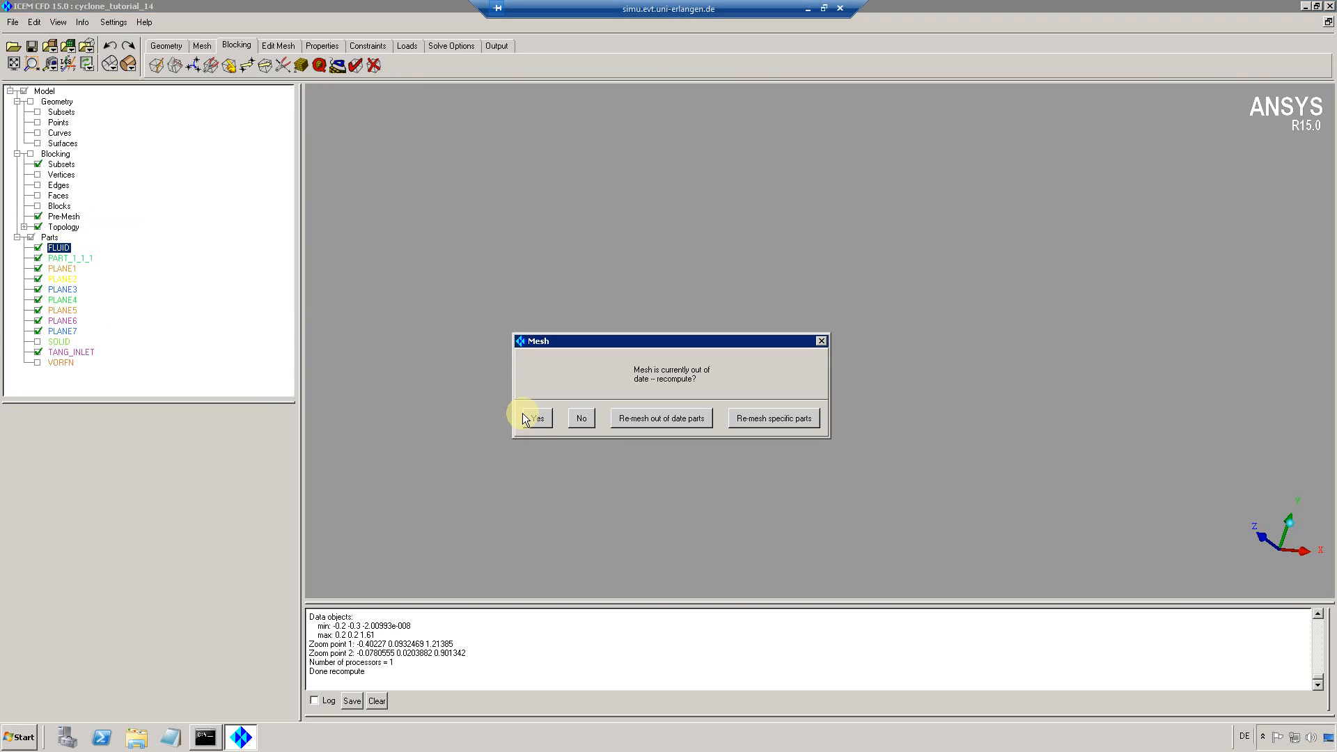
{"action": "left_click", "coordinate": [524, 417]}
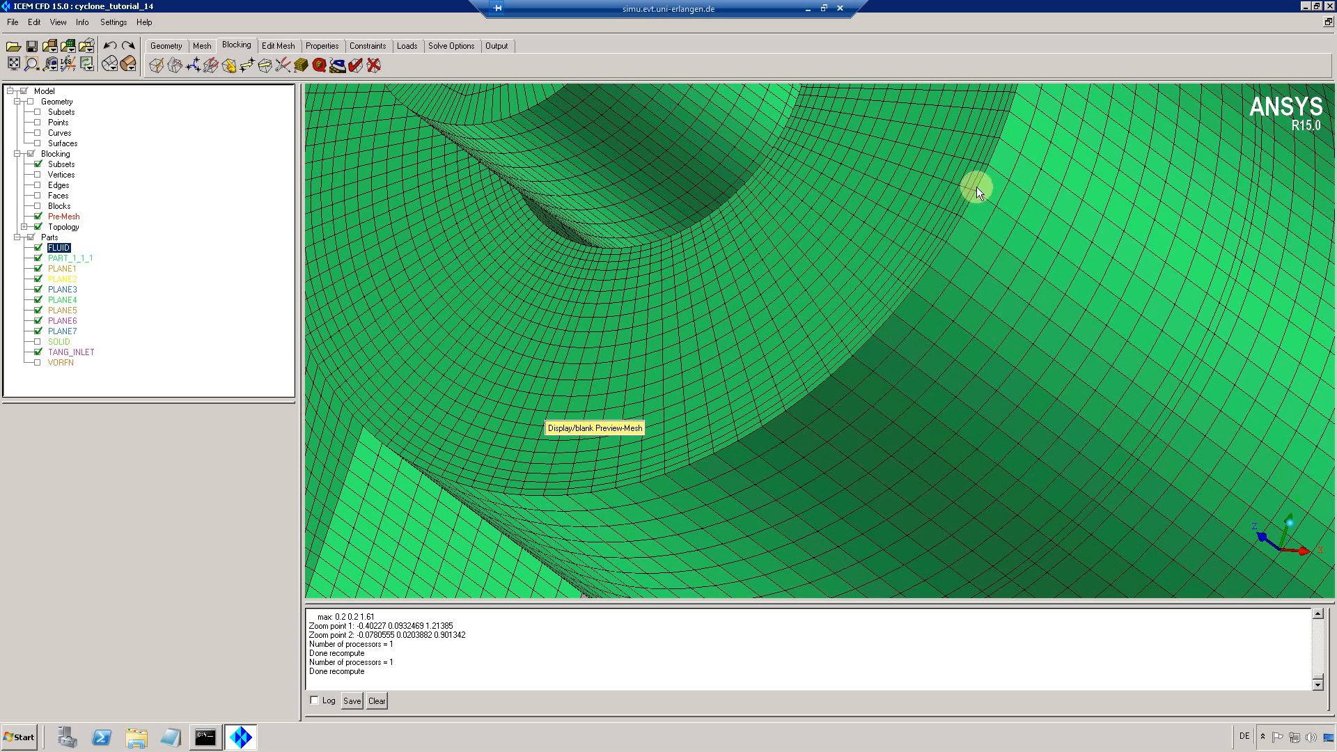
{"action": "left_click", "coordinate": [13, 63]}
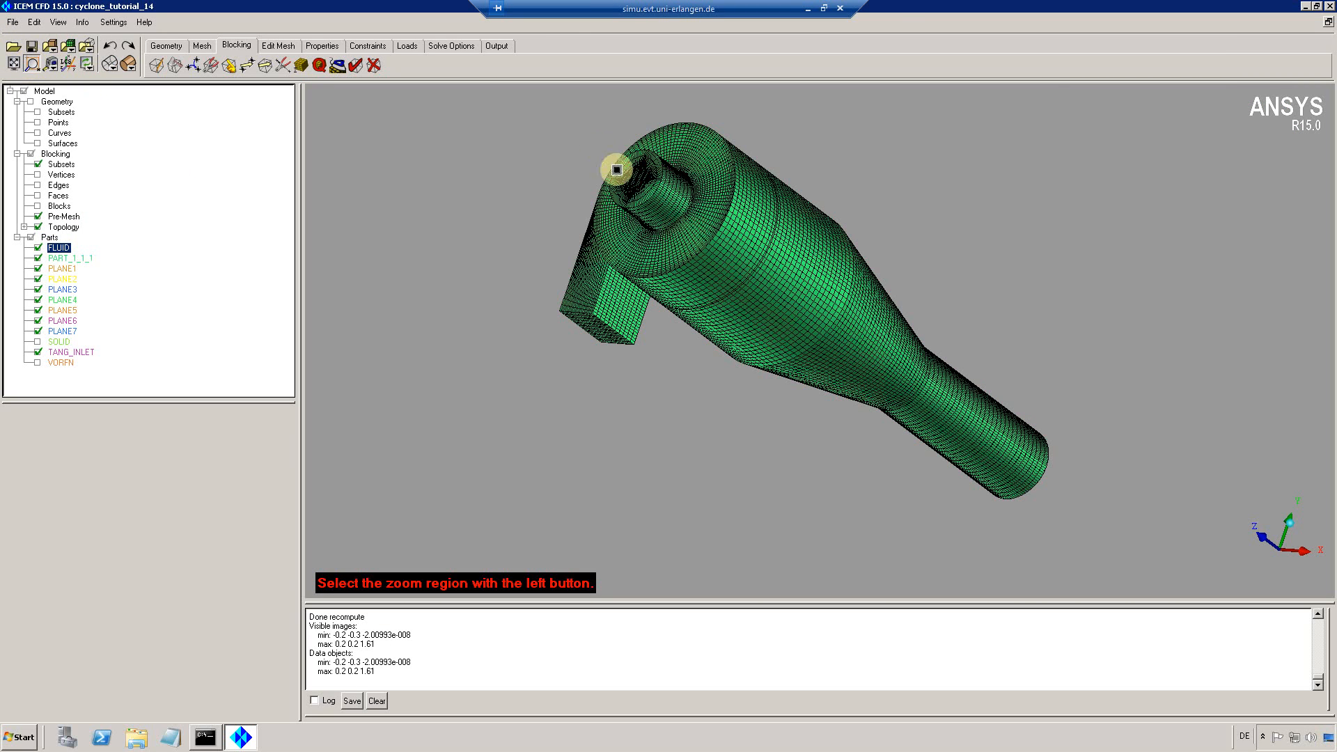
Set 11 nodes, a spacing 1 of 0.0025 and a ratio 1 of 1.1 on the radial edge 86-102 inside the outlet pipe
{"action": "left_click_drag", "start_coordinate": [601, 151], "coordinate": [694, 213]}
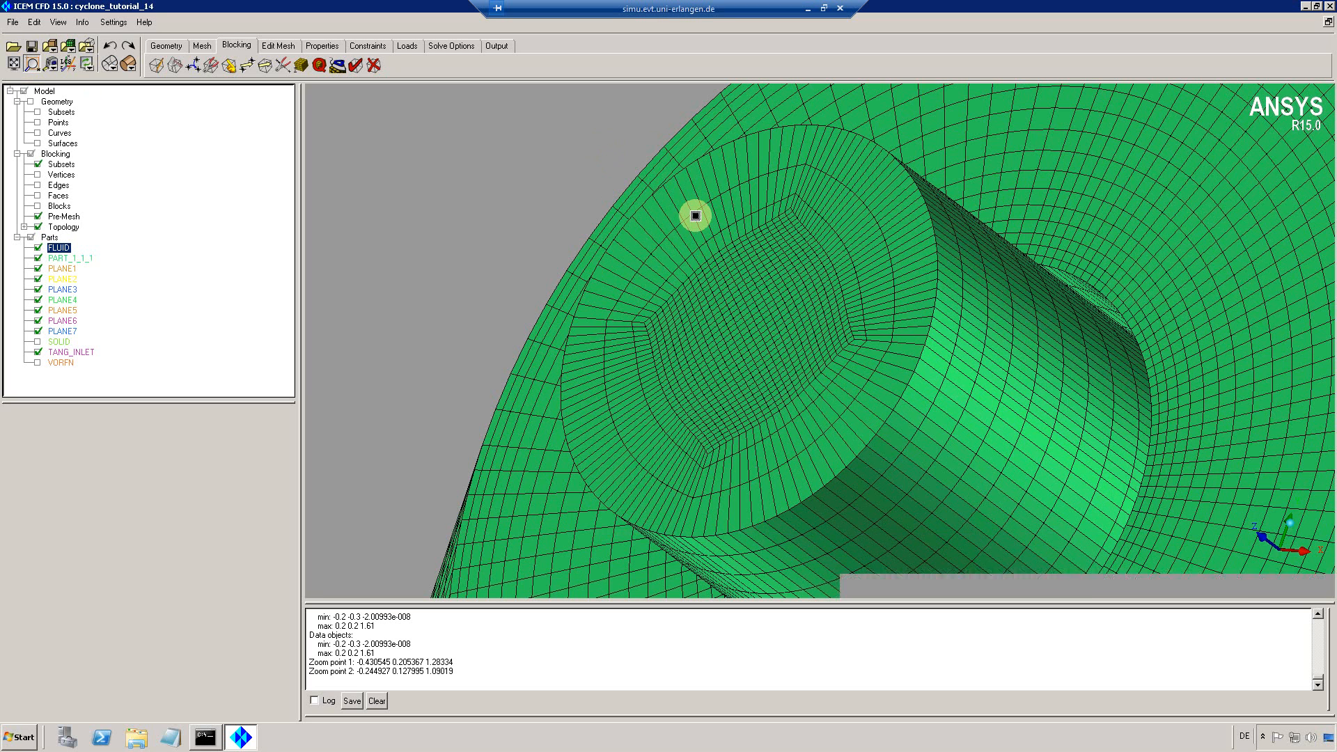
{"action": "left_click", "coordinate": [302, 66]}
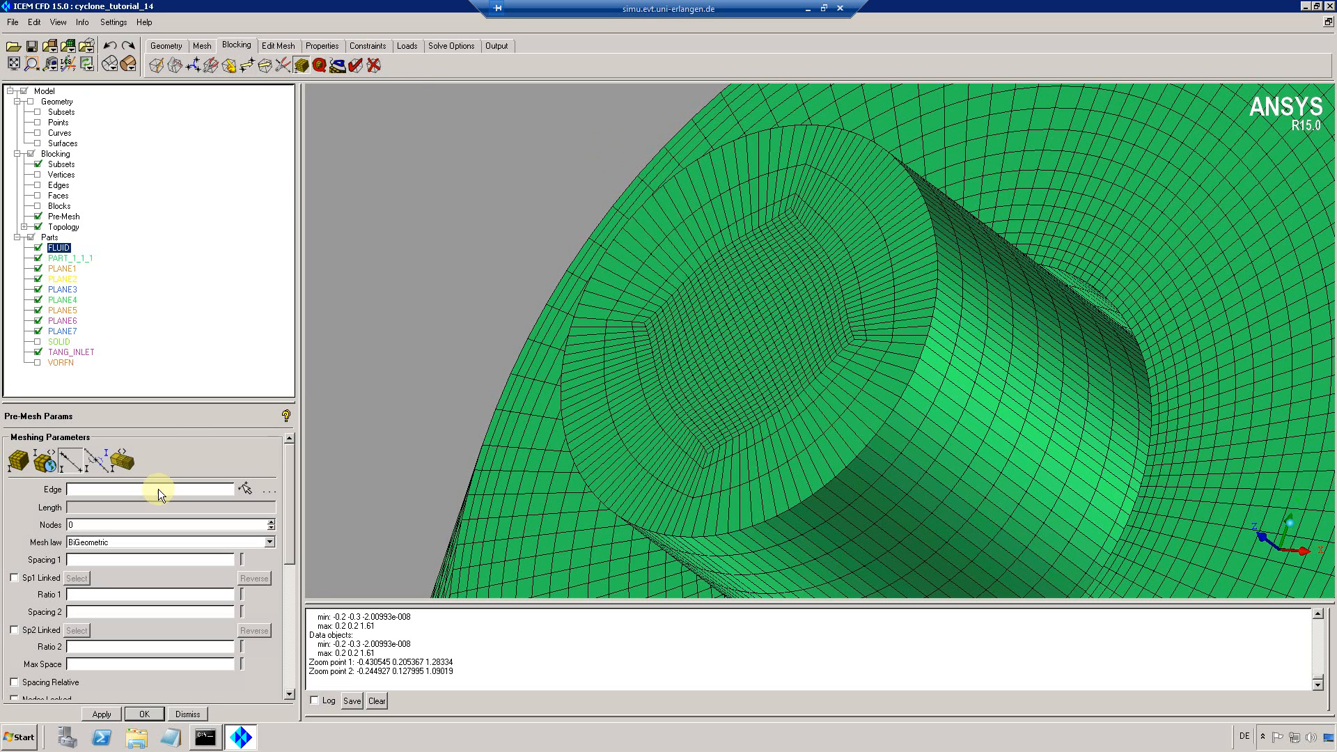
{"action": "left_click", "coordinate": [247, 483]}
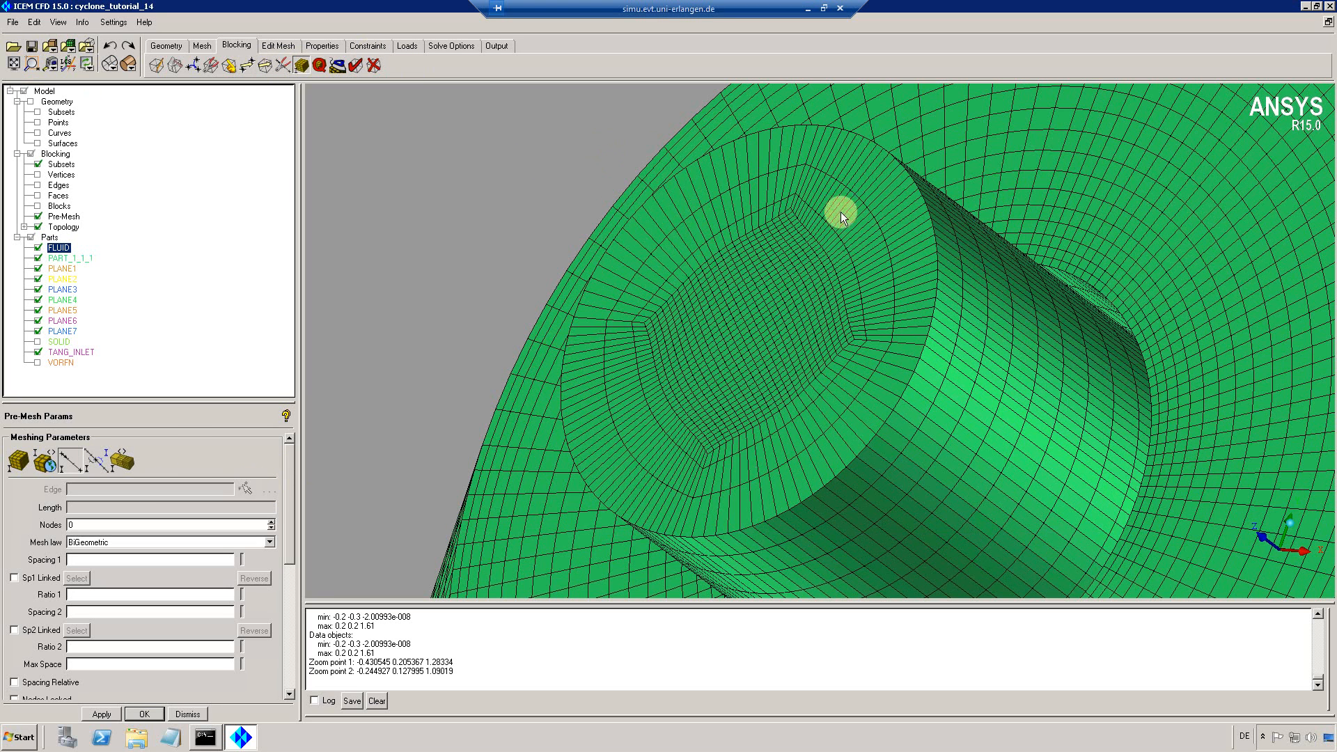
{"action": "left_click", "coordinate": [808, 153]}
{"action": "left_click", "coordinate": [87, 521]}
{"action": "double_click", "coordinate": [85, 525]}
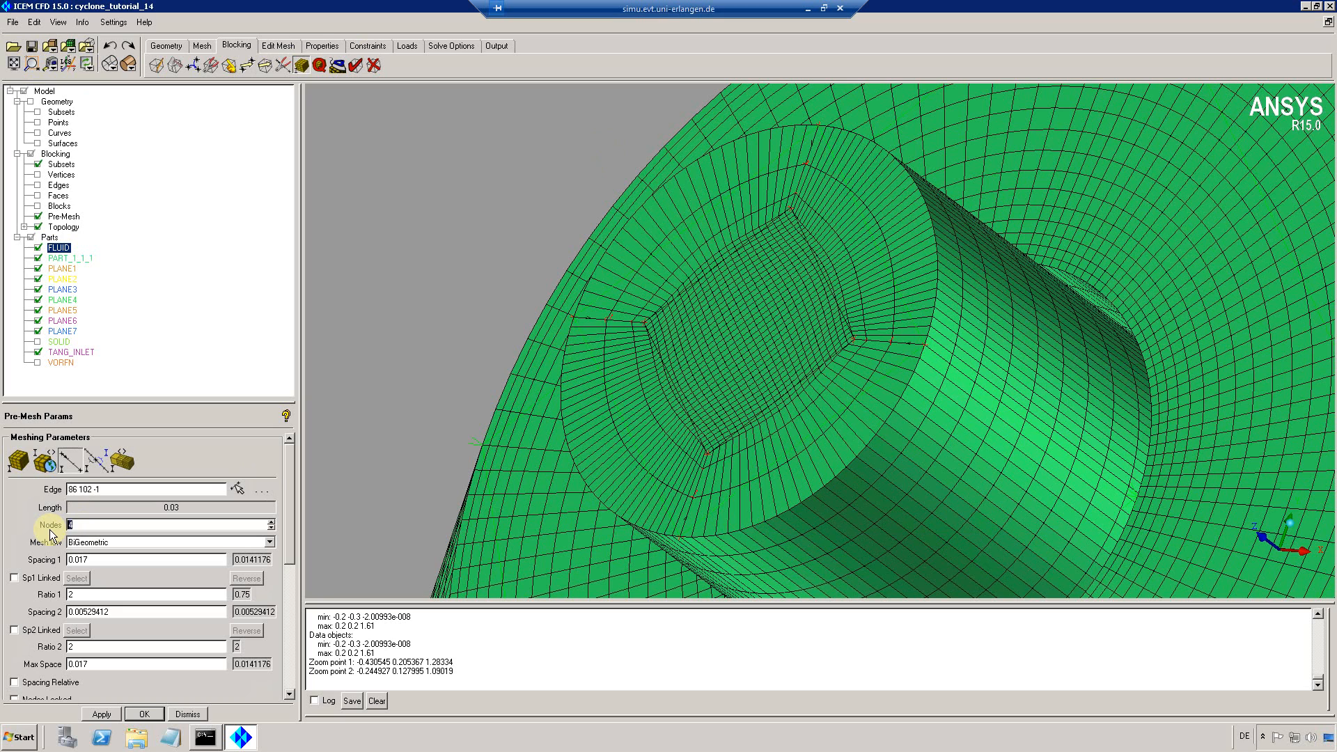
{"action": "type", "text": "11"}
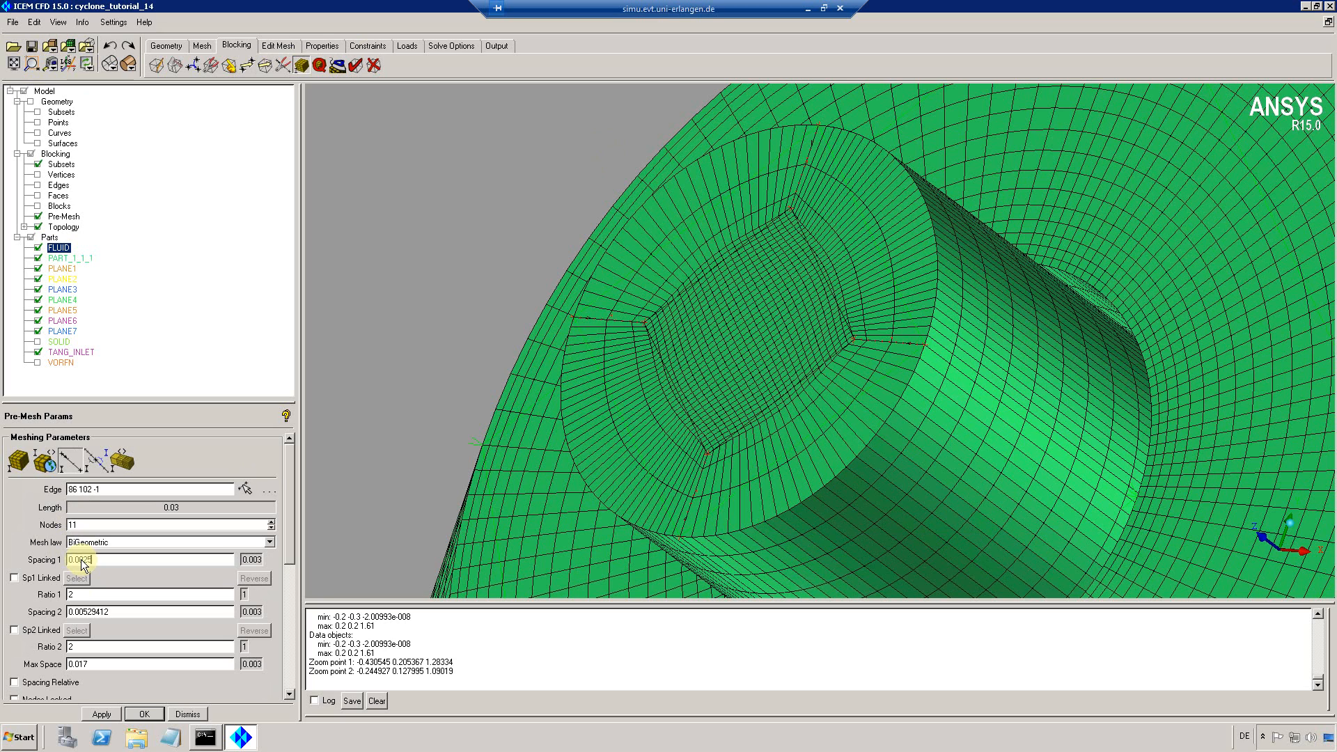
{"action": "key", "text": "Tab"}
{"action": "left_click", "coordinate": [102, 714]}
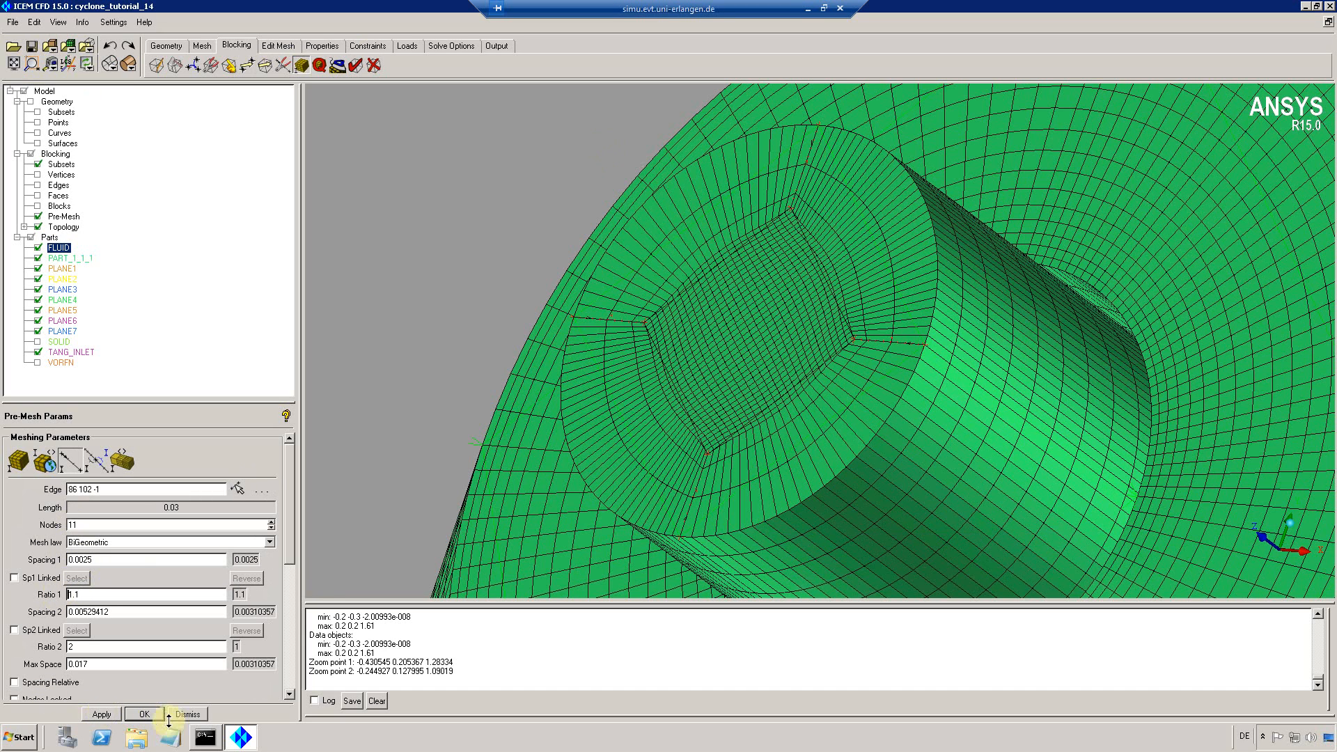
Recompute the pre-mesh with the outlet pipe's radial refinement and display the complete FLUID mesh
{"action": "left_click", "coordinate": [38, 215]}
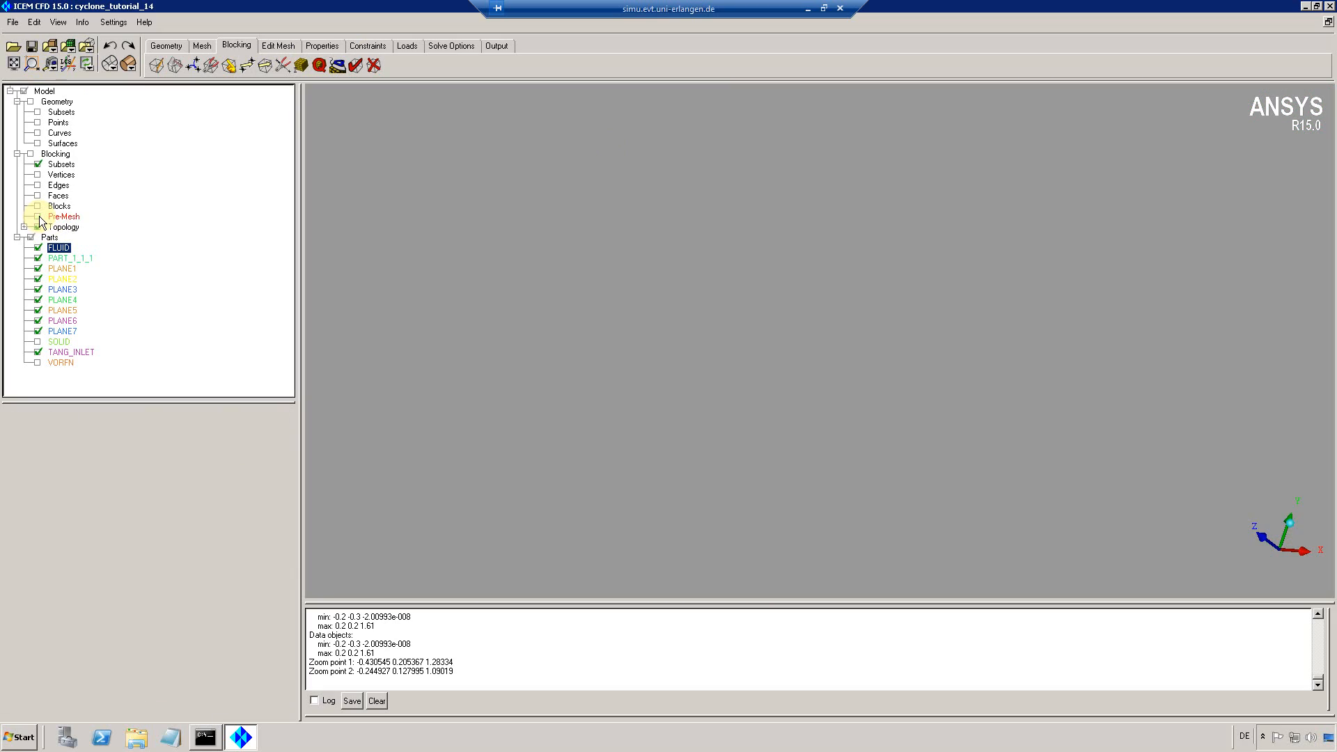
{"action": "left_click", "coordinate": [38, 216]}
{"action": "left_click", "coordinate": [537, 415]}
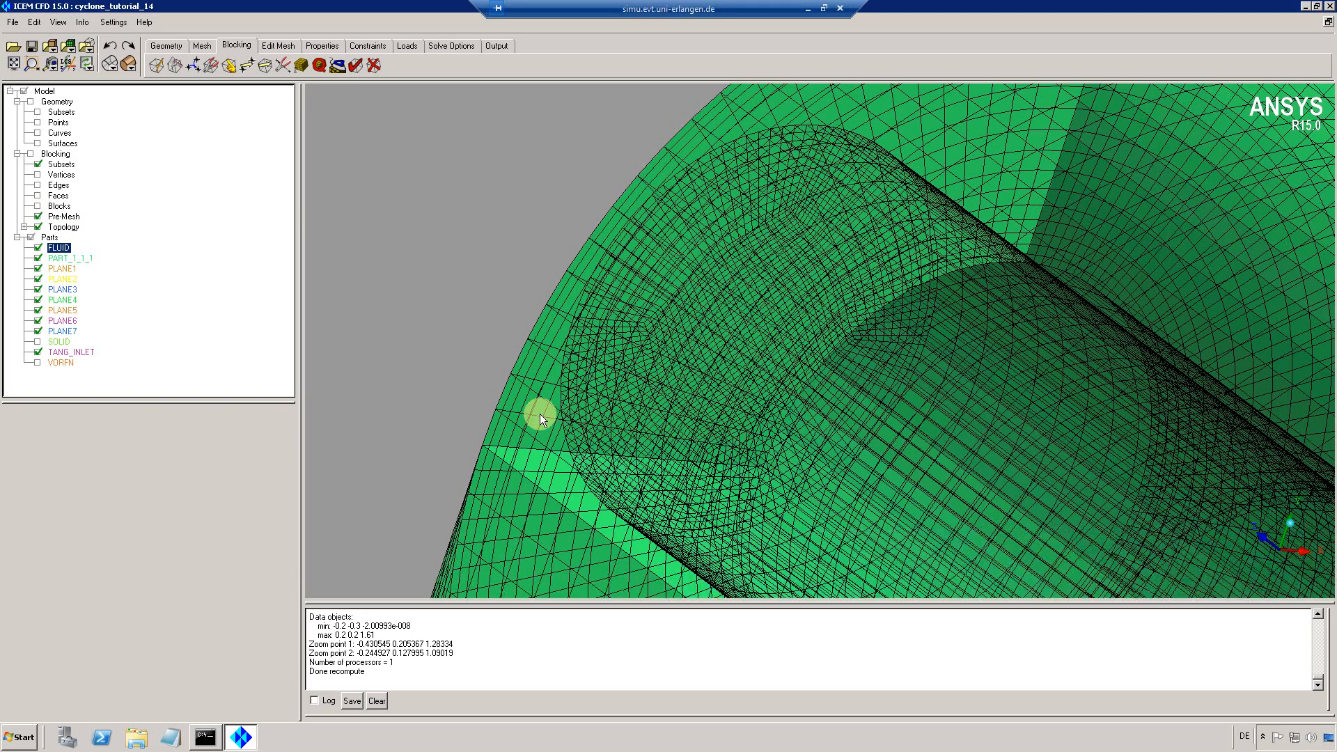
{"action": "left_click", "coordinate": [14, 64]}
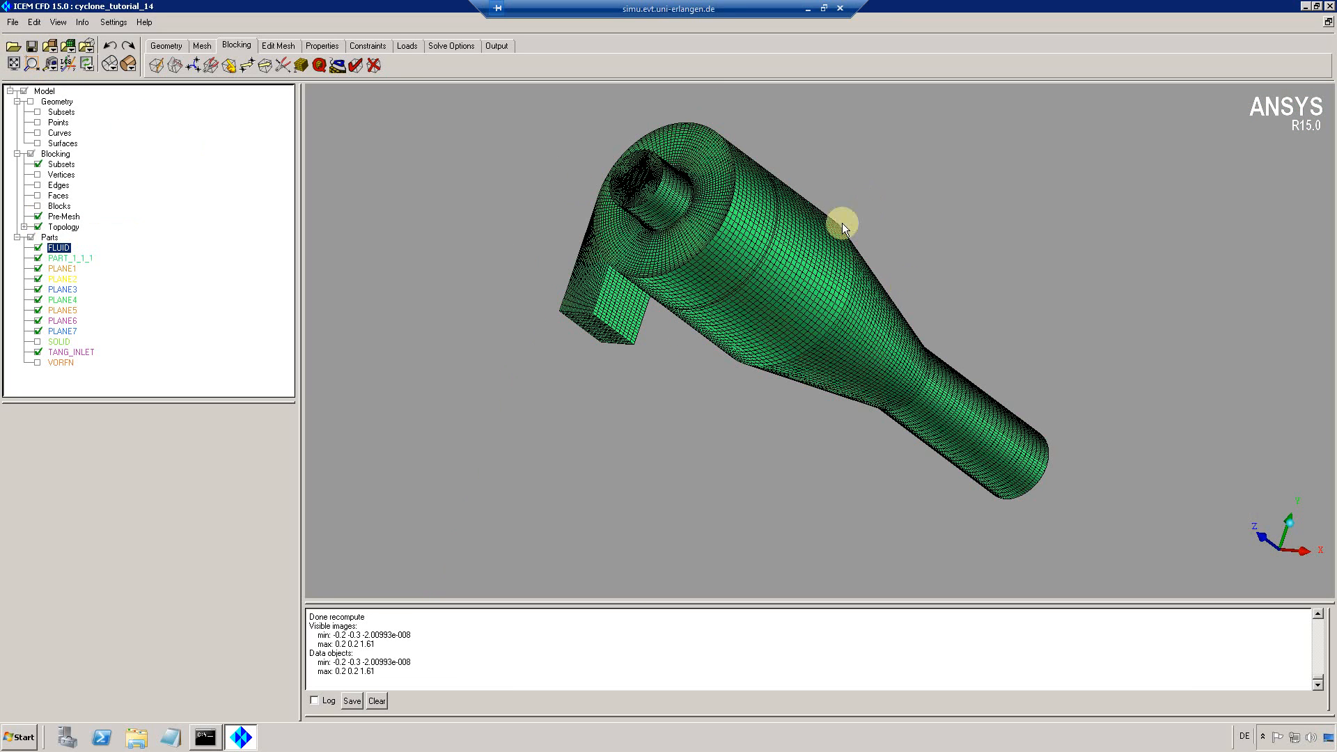
Replace the pre-mesh display with the blocking edges and set 26 nodes on axial edge 155-183 of the cylindrical section
{"action": "left_click_drag", "start_coordinate": [842, 223], "coordinate": [662, 219]}
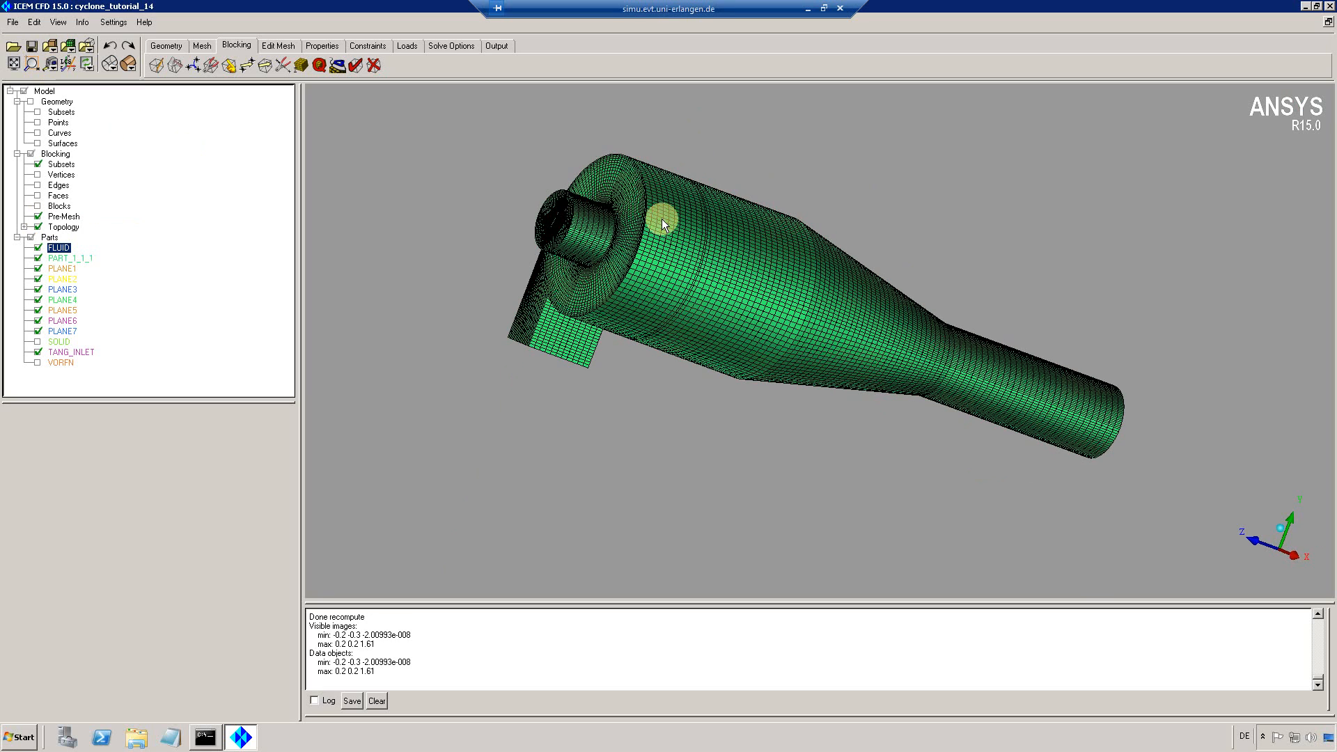
{"action": "left_click", "coordinate": [39, 216]}
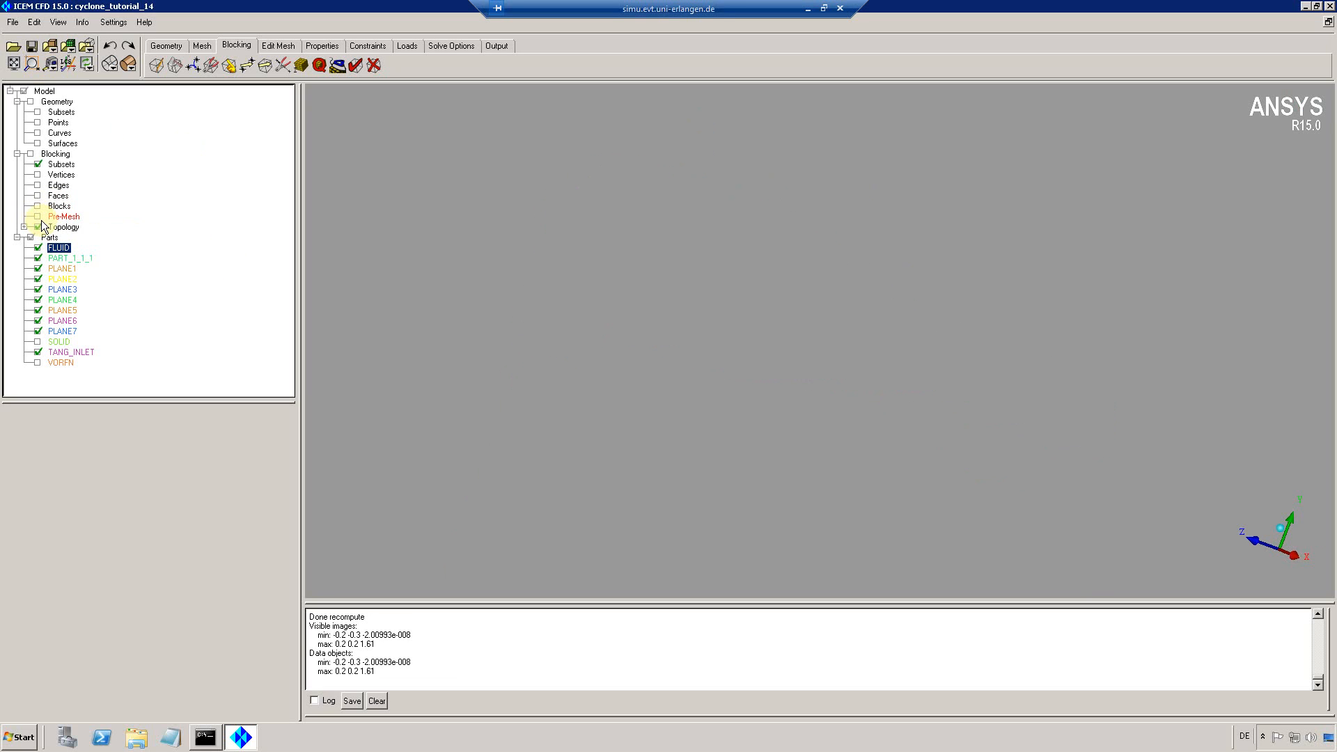
{"action": "left_click", "coordinate": [39, 185]}
{"action": "left_click_drag", "start_coordinate": [516, 278], "coordinate": [308, 119]}
{"action": "left_click", "coordinate": [301, 65]}
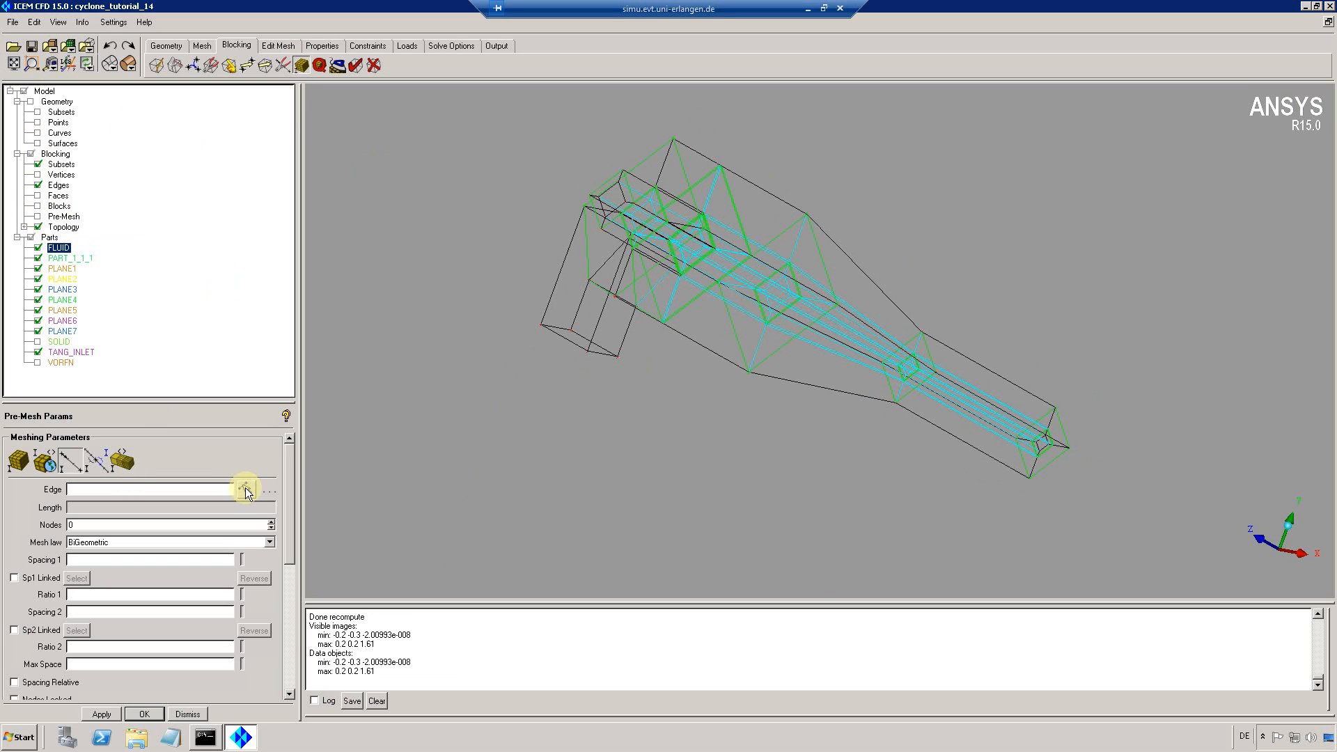
{"action": "left_click", "coordinate": [751, 183]}
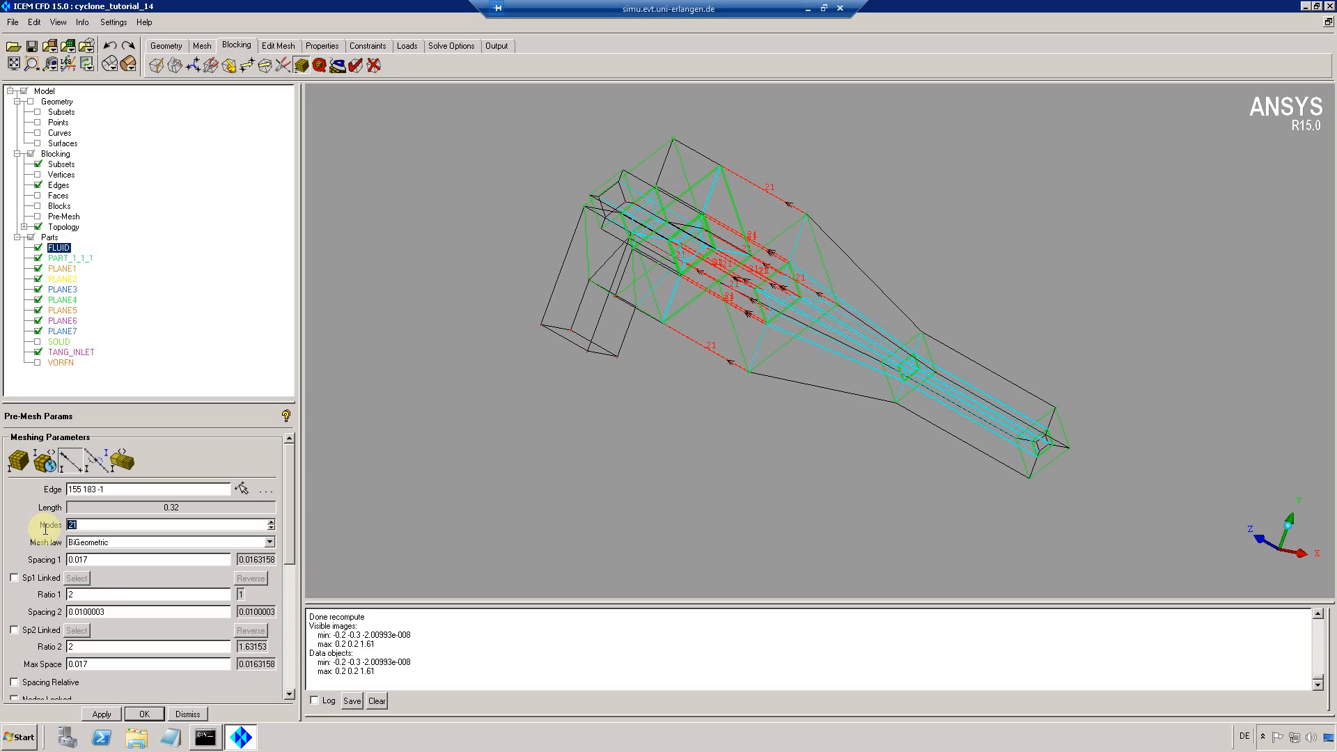
{"action": "type", "text": "2"}
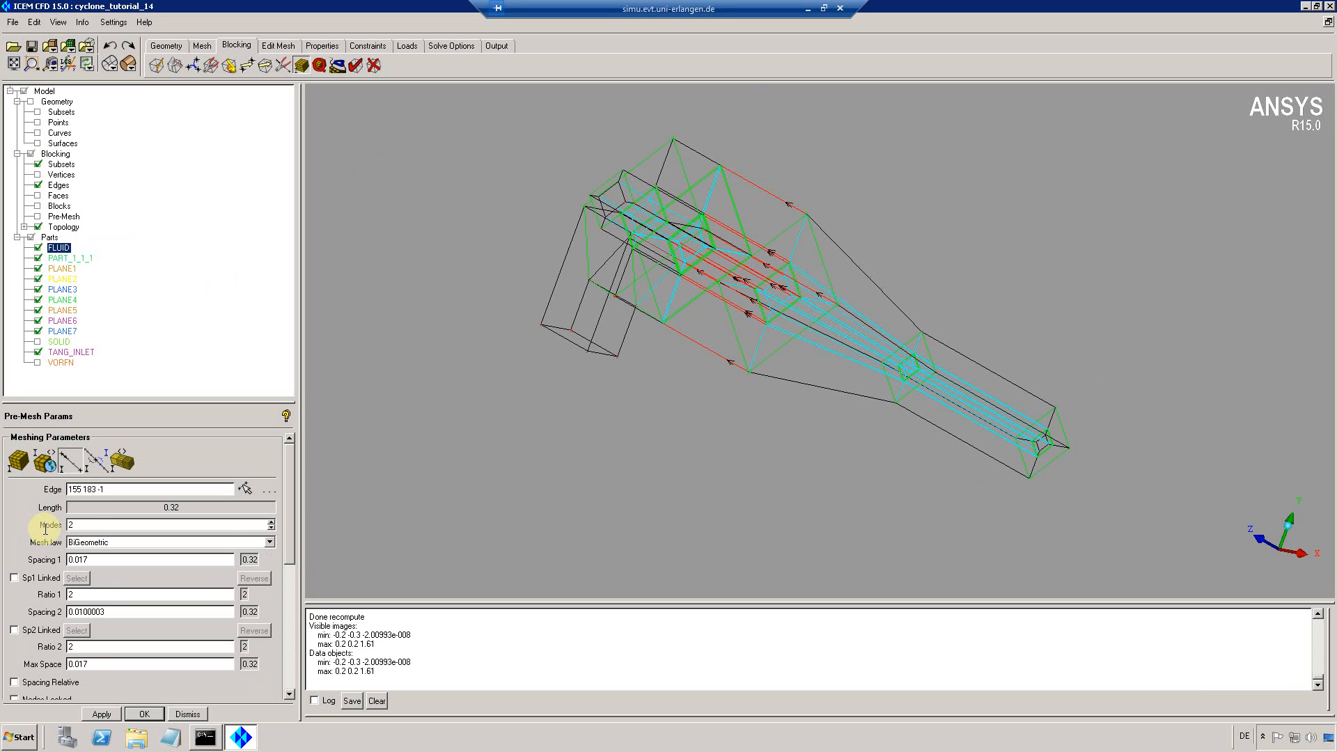
{"action": "type", "text": "6"}
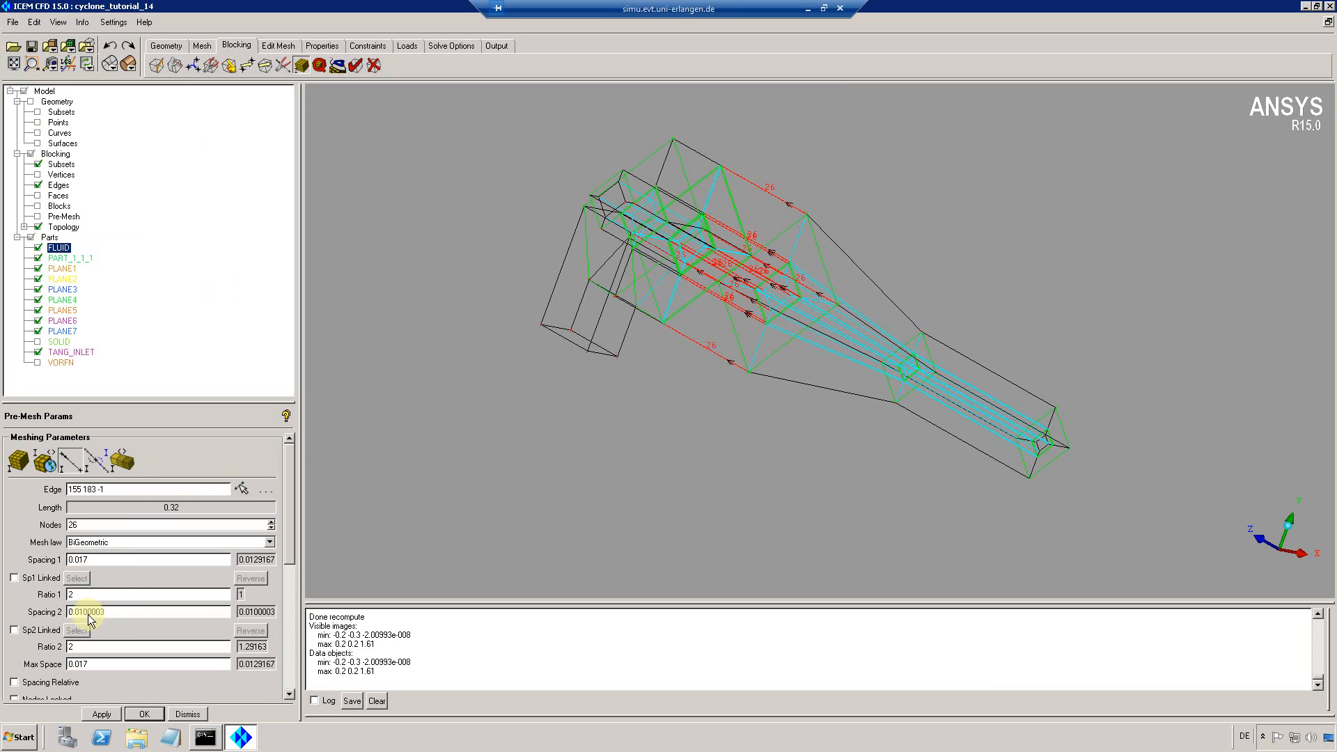
Give axial edge 155-183 a spacing 2 of 0.003 and a ratio 2 of 1.1
{"action": "left_click_drag", "start_coordinate": [81, 615], "coordinate": [81, 614]}
{"action": "type", "text": "03"}
{"action": "left_click_drag", "start_coordinate": [84, 648], "coordinate": [52, 649]}
{"action": "type", "text": "1.1"}
{"action": "left_click", "coordinate": [134, 716]}
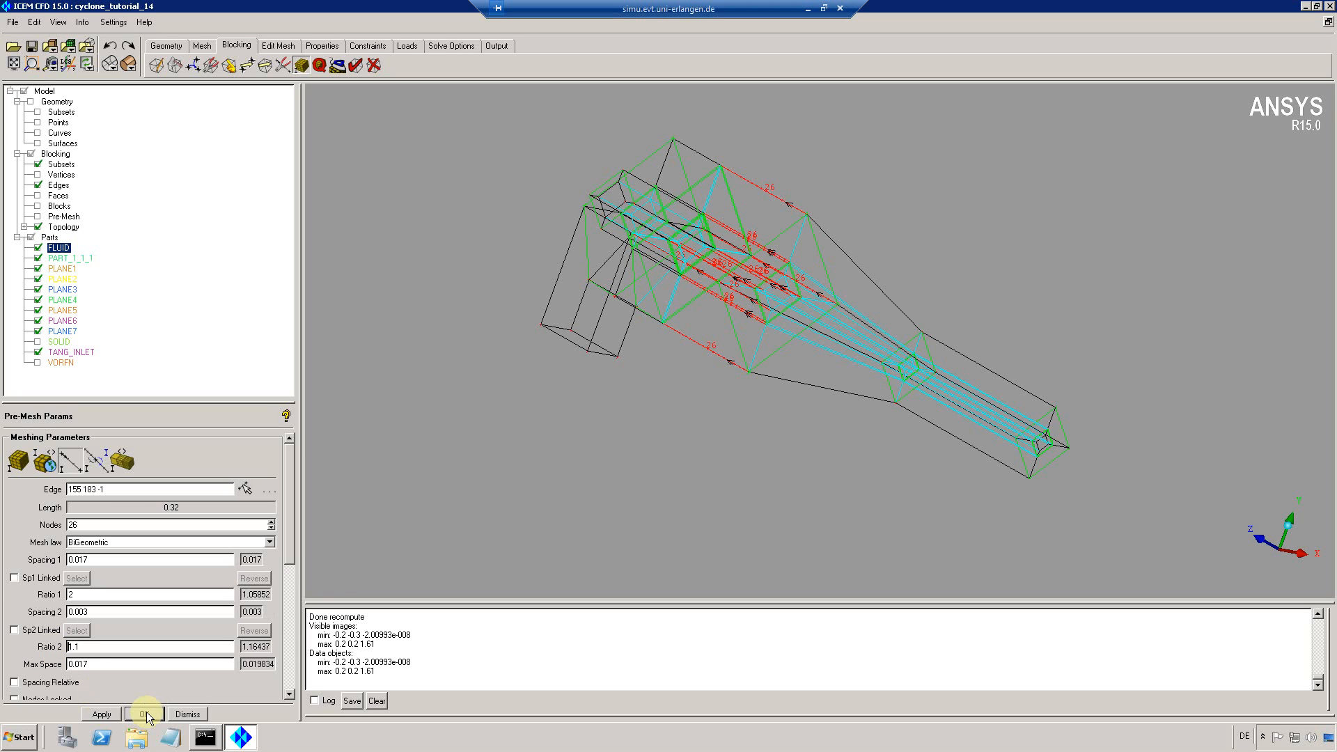
Recompute the pre-mesh with the new axial distribution and hide the blocking edges
{"action": "left_click", "coordinate": [38, 217]}
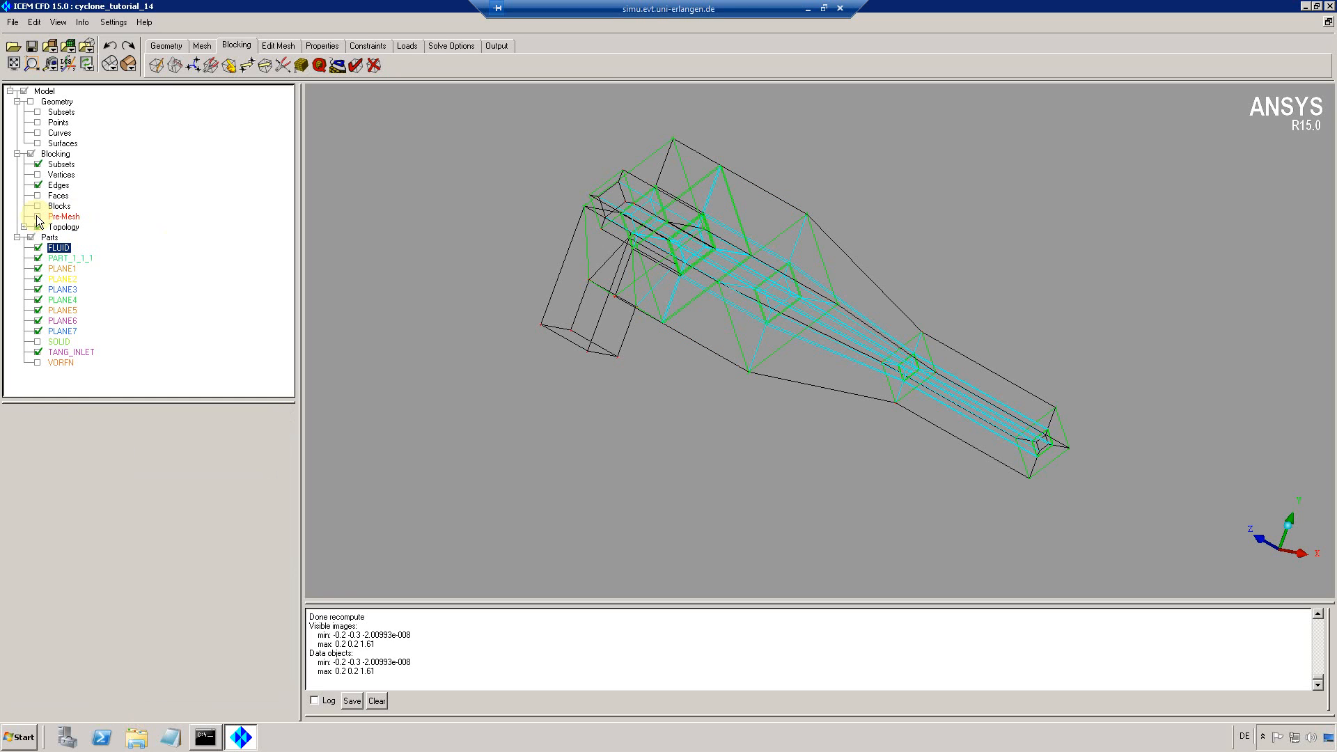
{"action": "left_click", "coordinate": [537, 417]}
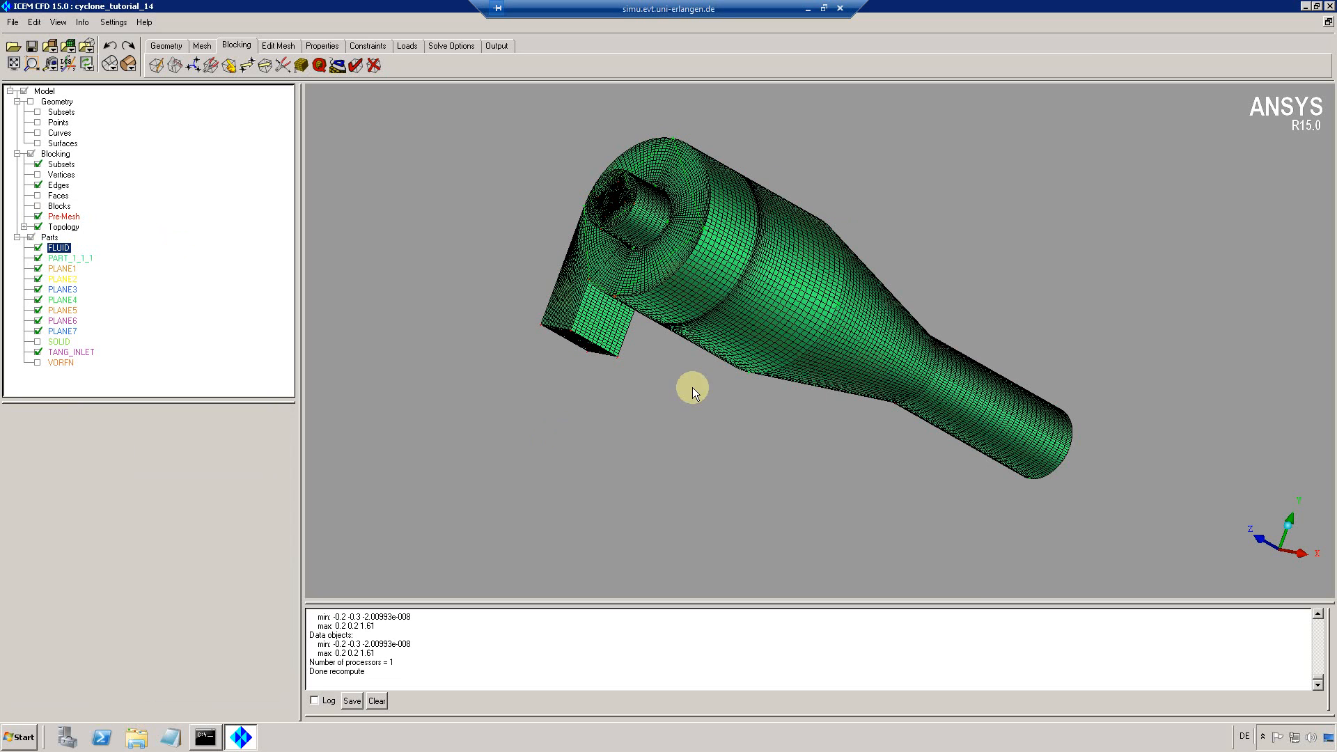
{"action": "left_click_drag", "start_coordinate": [716, 411], "coordinate": [546, 508]}
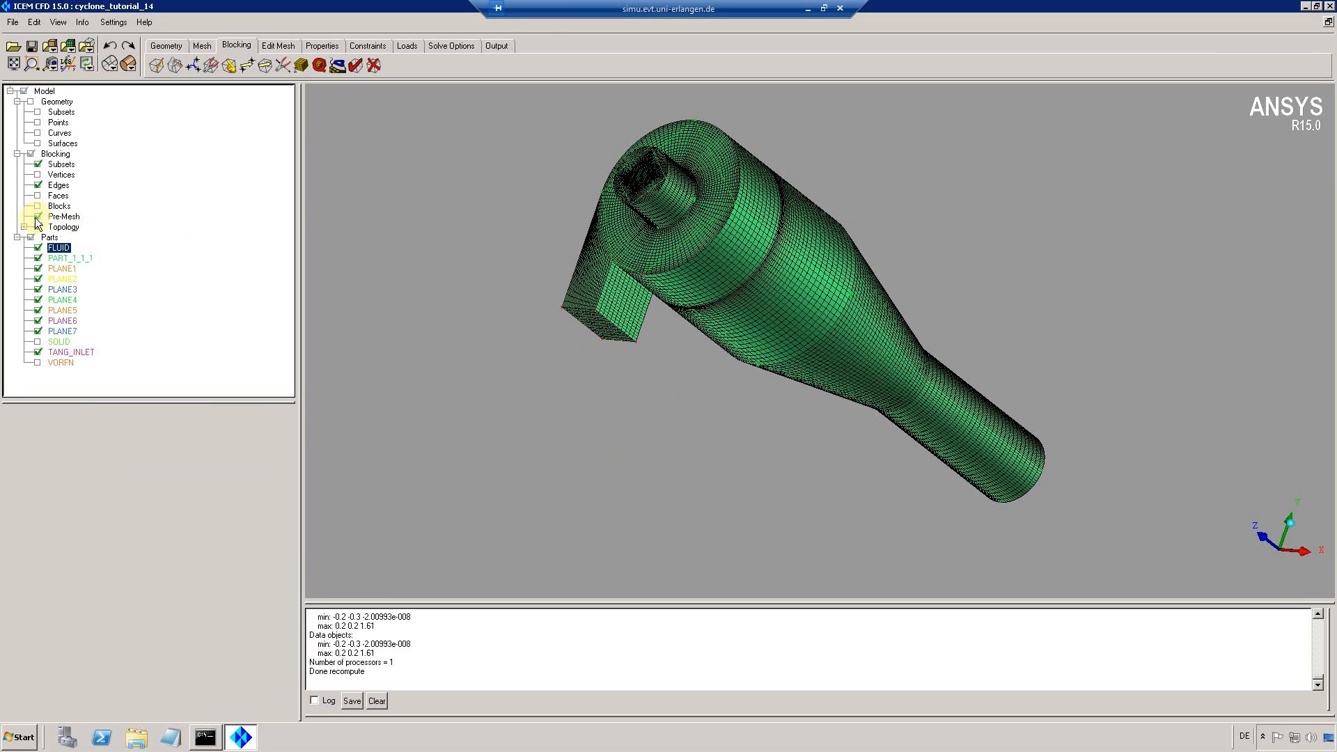
{"action": "left_click", "coordinate": [38, 186]}
{"action": "left_click", "coordinate": [38, 185]}
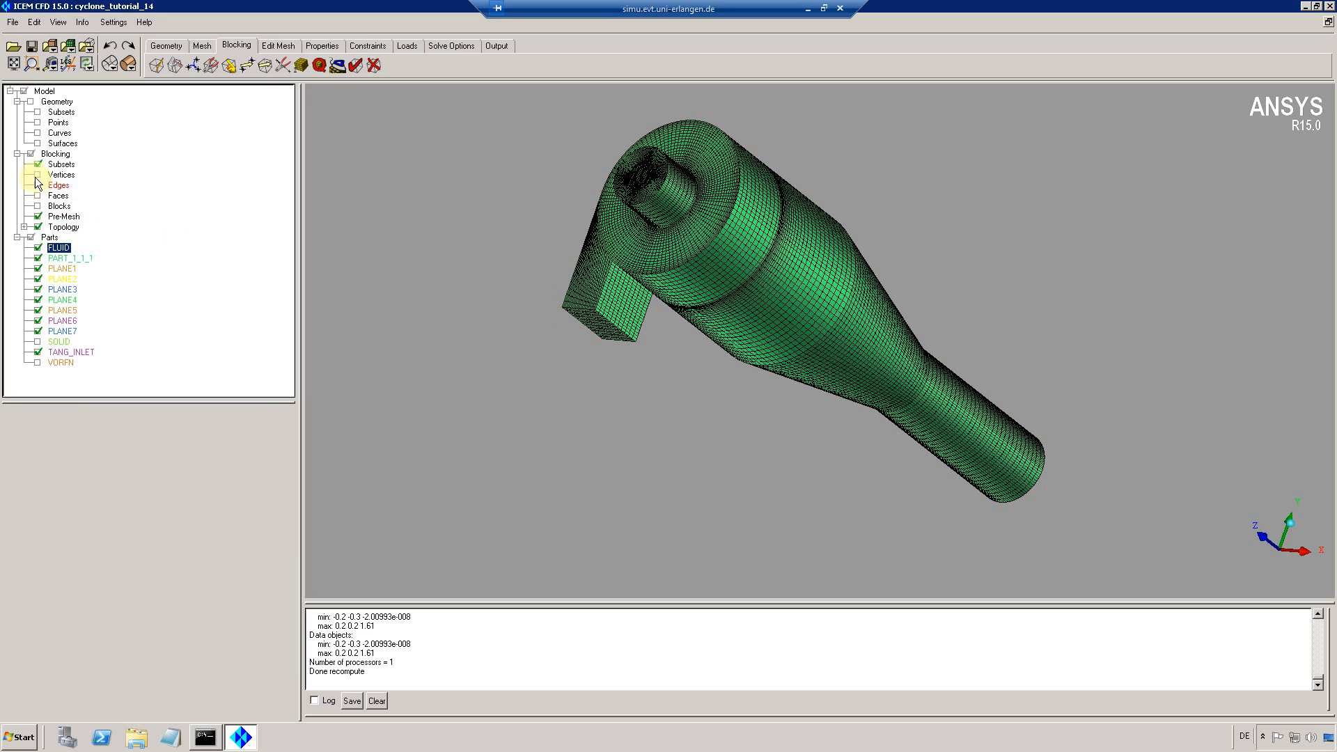
Create a cut plane through the pre-mesh, hide the pre-mesh itself and show the geometry curves
{"action": "right_click", "coordinate": [54, 221]}
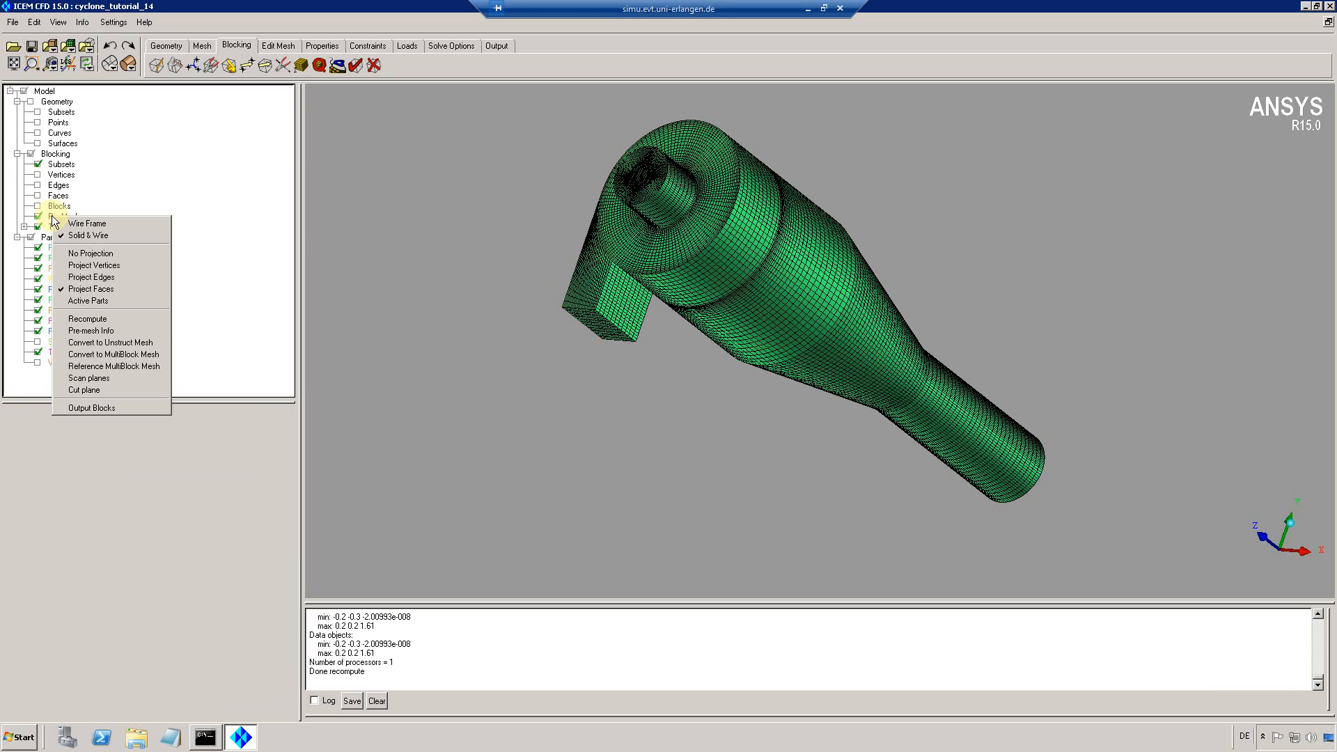
{"action": "left_click", "coordinate": [82, 390]}
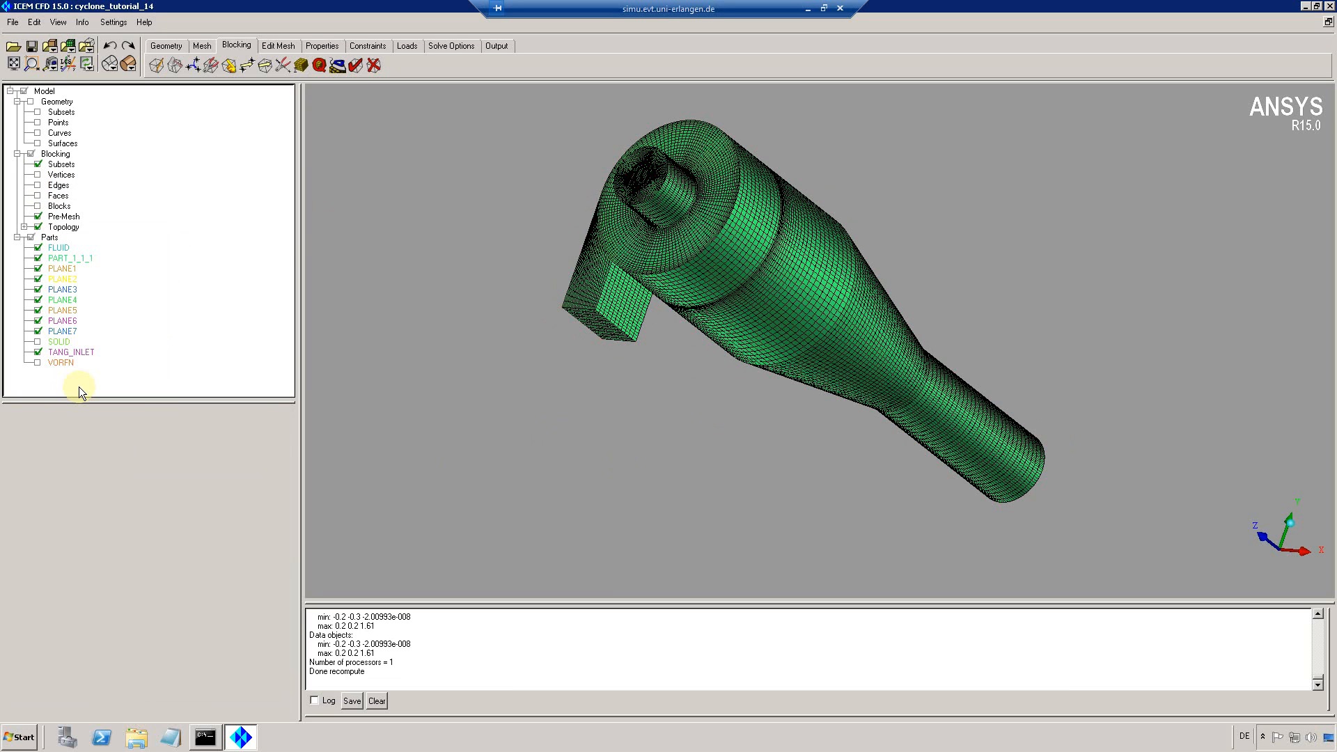
{"action": "left_click", "coordinate": [38, 218]}
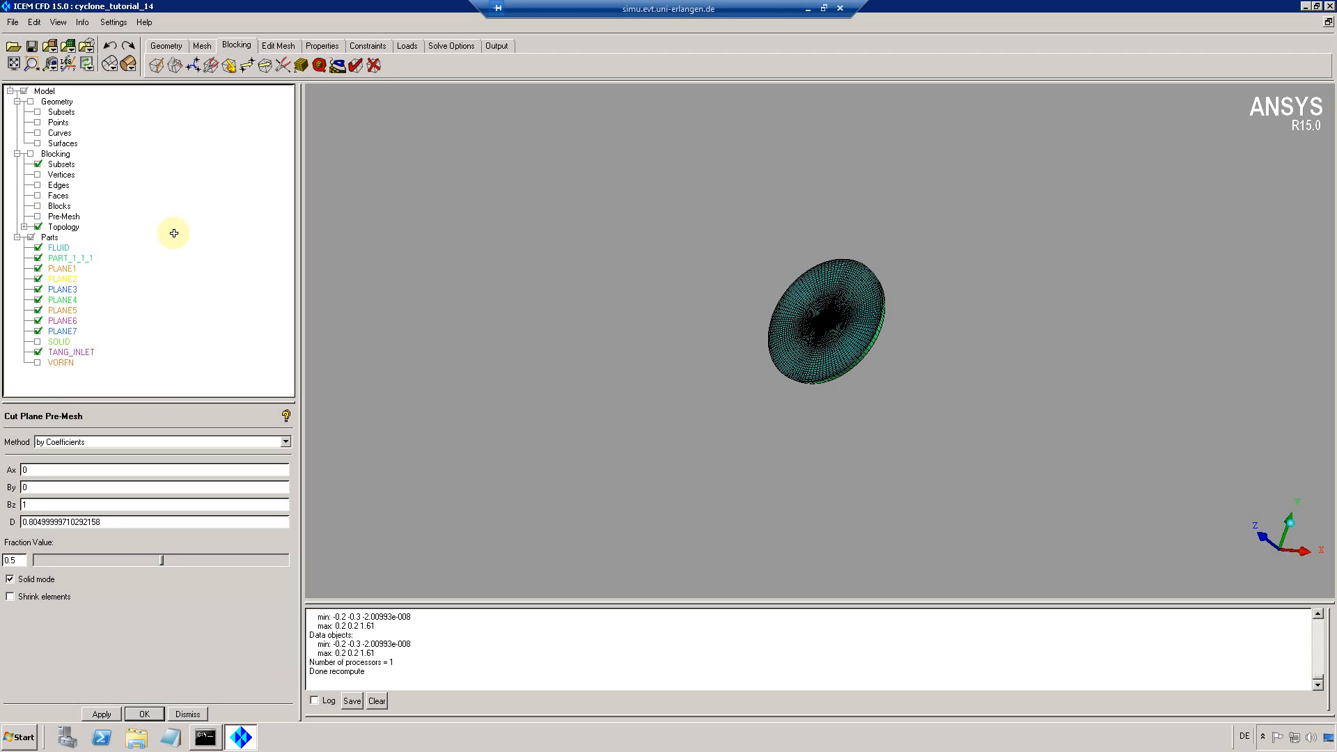
{"action": "left_click", "coordinate": [39, 133]}
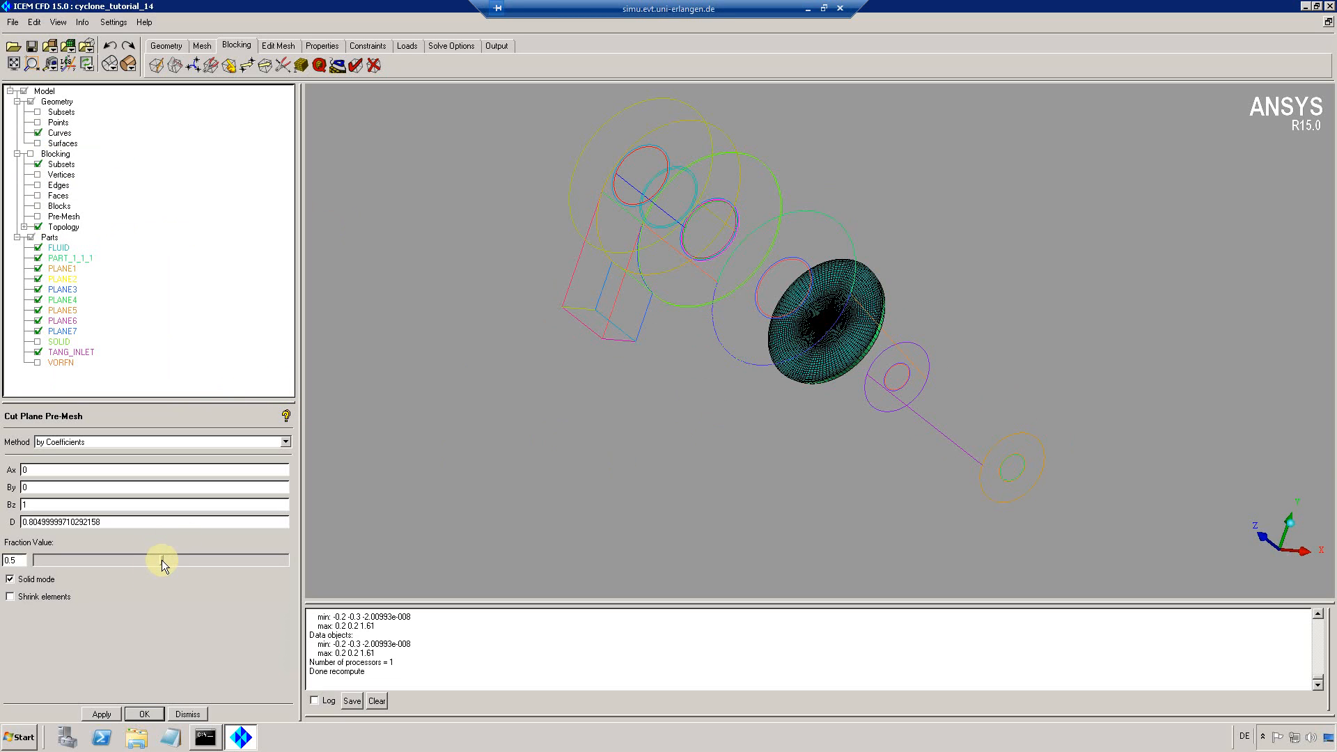
Move the Z-normal cut plane to fraction value 0.786 and examine the mesh around the outlet pipe's lower end
{"action": "left_click_drag", "start_coordinate": [160, 560], "coordinate": [233, 567]}
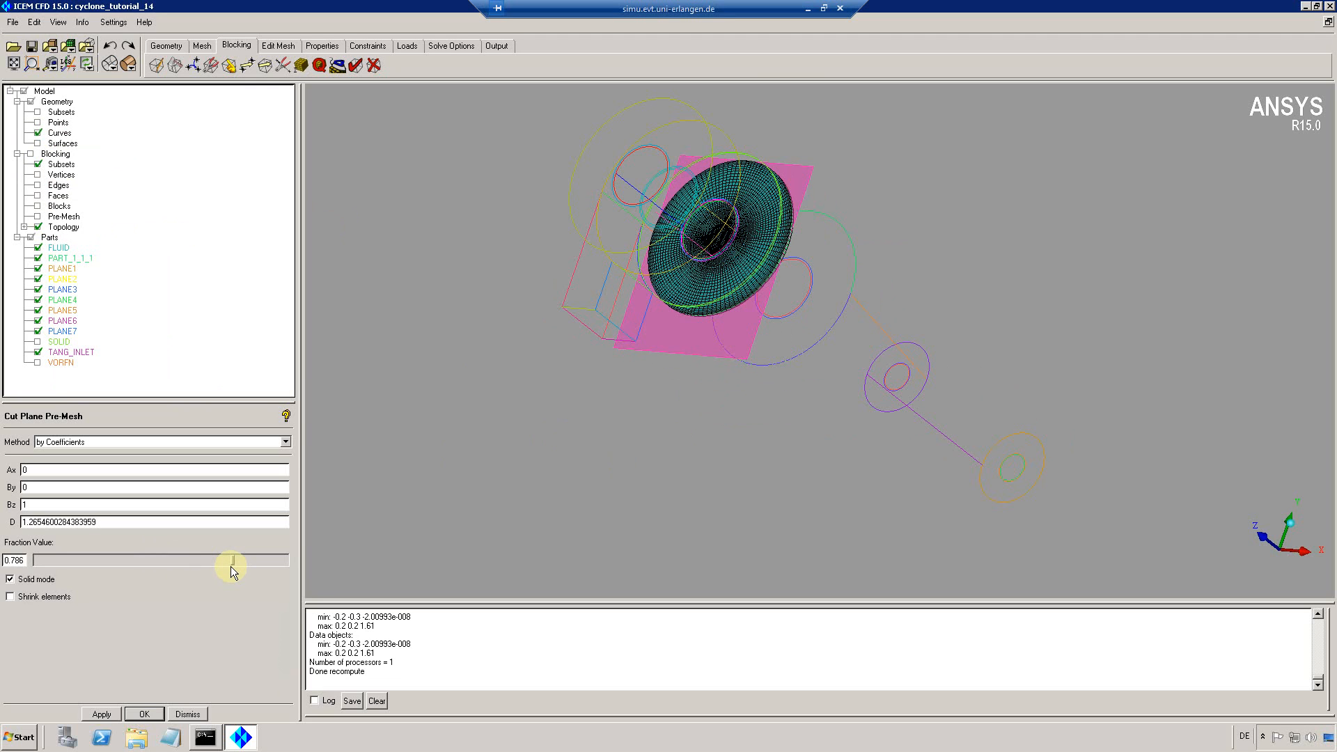
{"action": "left_click", "coordinate": [31, 65]}
{"action": "left_click_drag", "start_coordinate": [665, 191], "coordinate": [778, 265]}
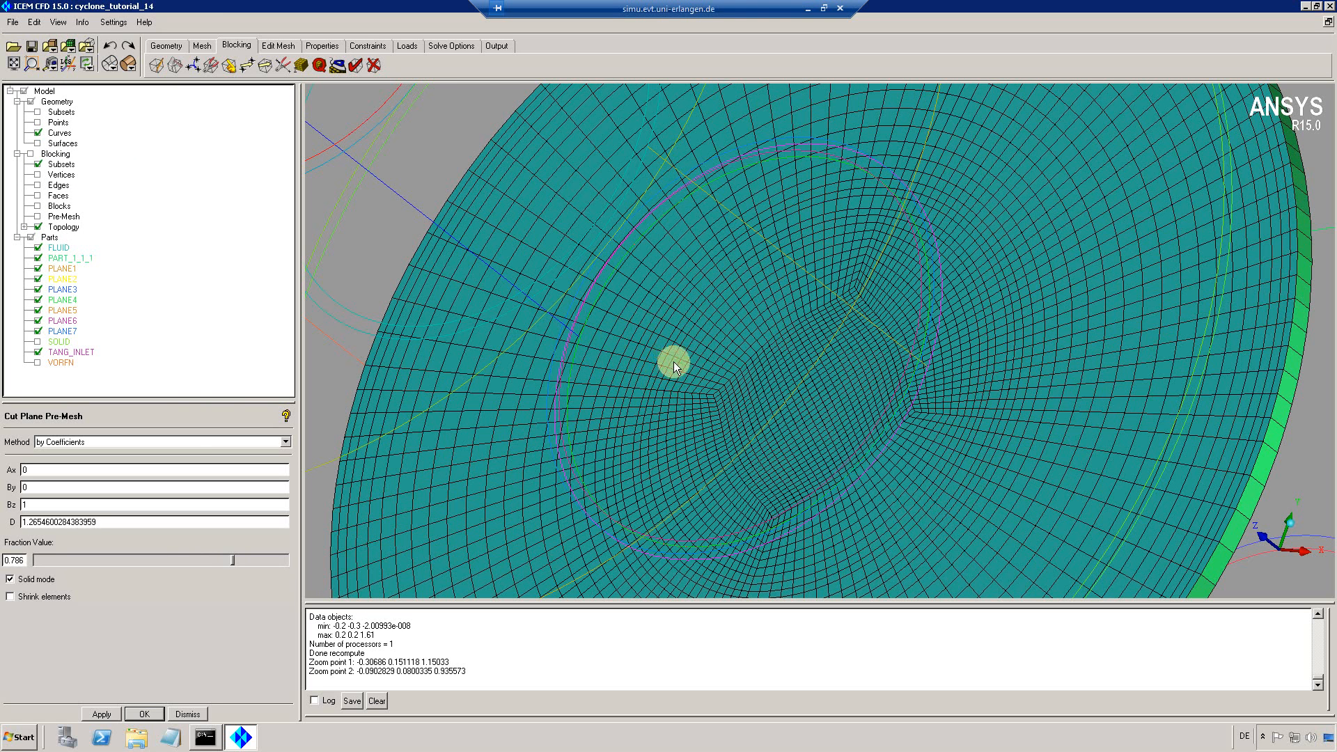
Move the Z-normal cut plane to fraction value 0.897 and examine the mesh on both sides of the outlet pipe wall
{"action": "left_click", "coordinate": [13, 64]}
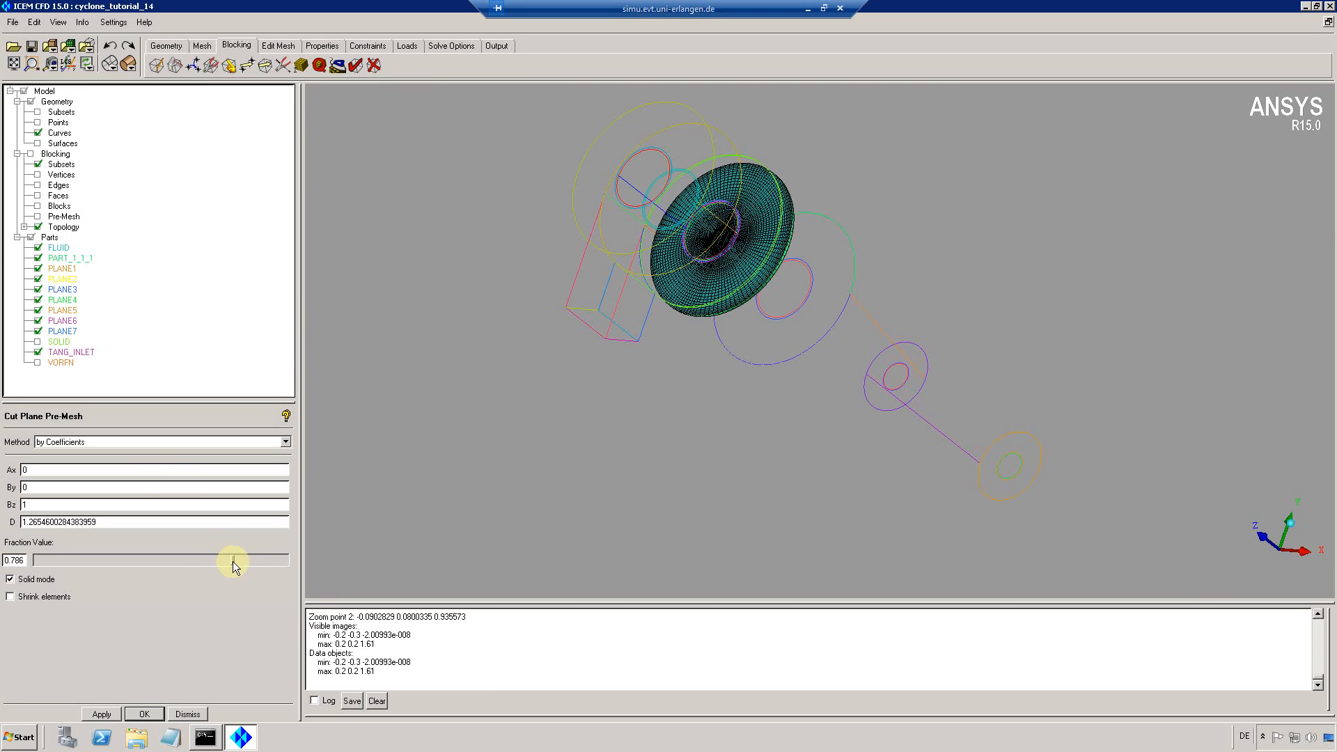
{"action": "left_click_drag", "start_coordinate": [233, 560], "coordinate": [261, 557]}
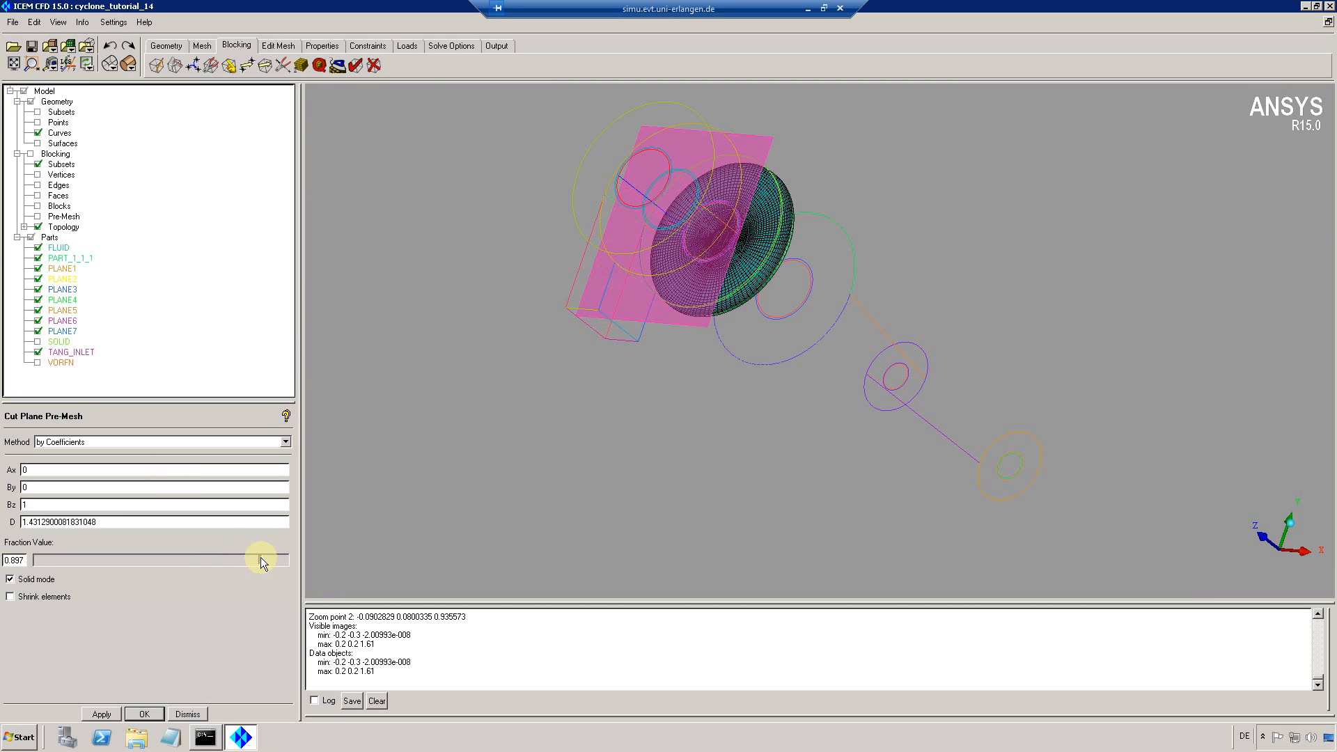
{"action": "left_click", "coordinate": [31, 64]}
{"action": "left_click_drag", "start_coordinate": [633, 177], "coordinate": [746, 262]}
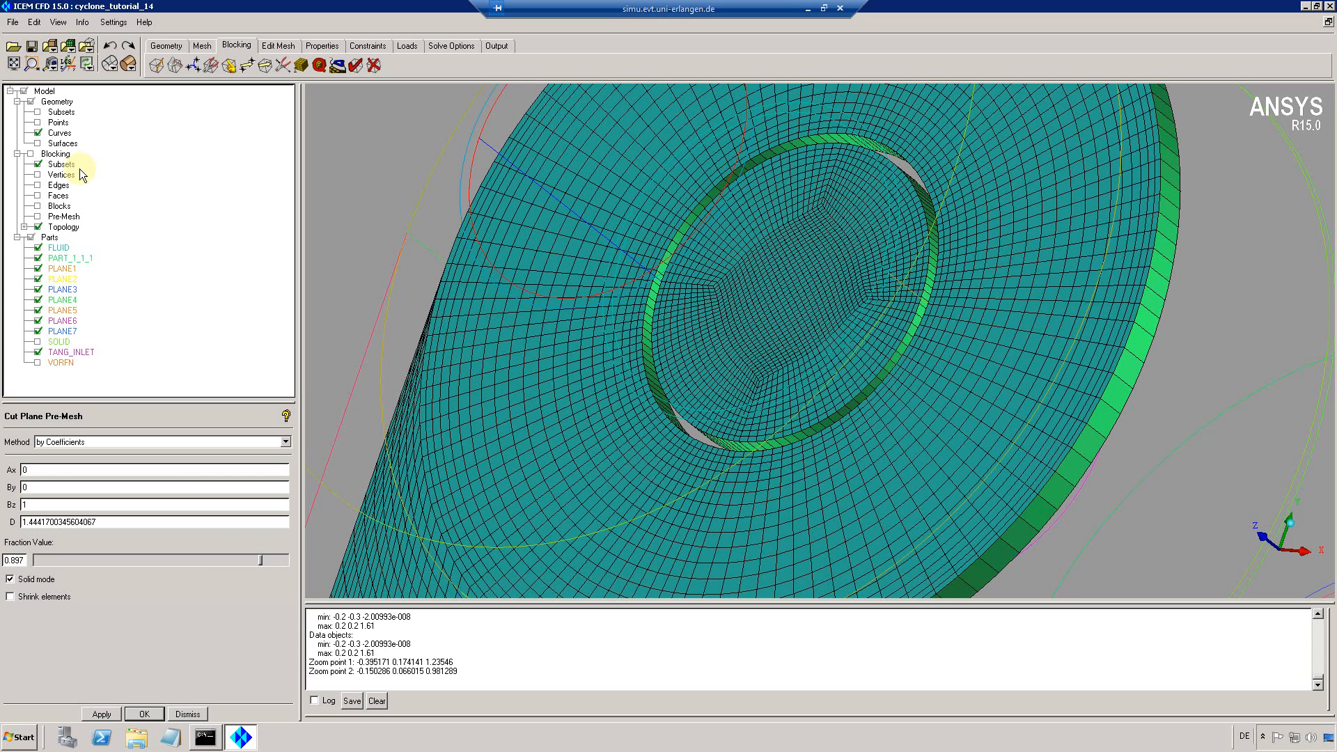
Switch the cut plane method to Middle Y Plane and view the lengthwise section of the cyclone mesh
{"action": "left_click", "coordinate": [285, 442]}
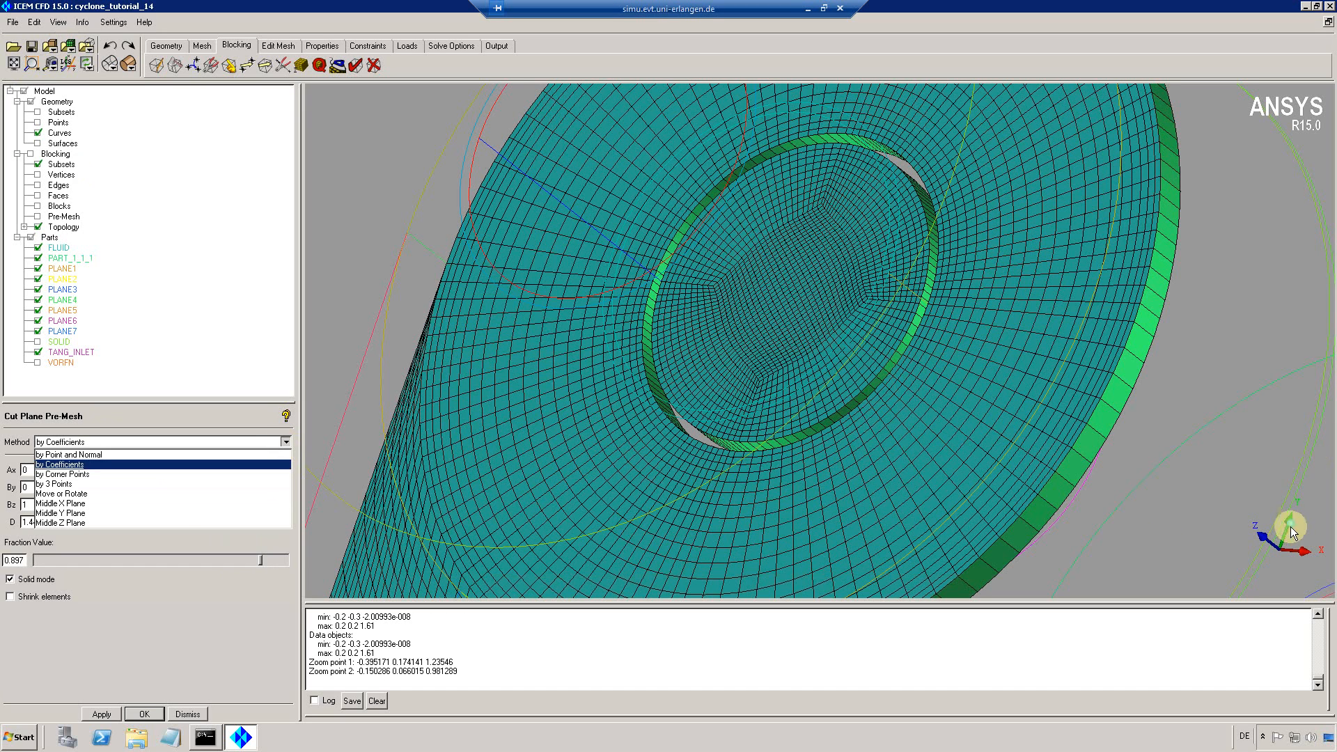
{"action": "left_click", "coordinate": [61, 515]}
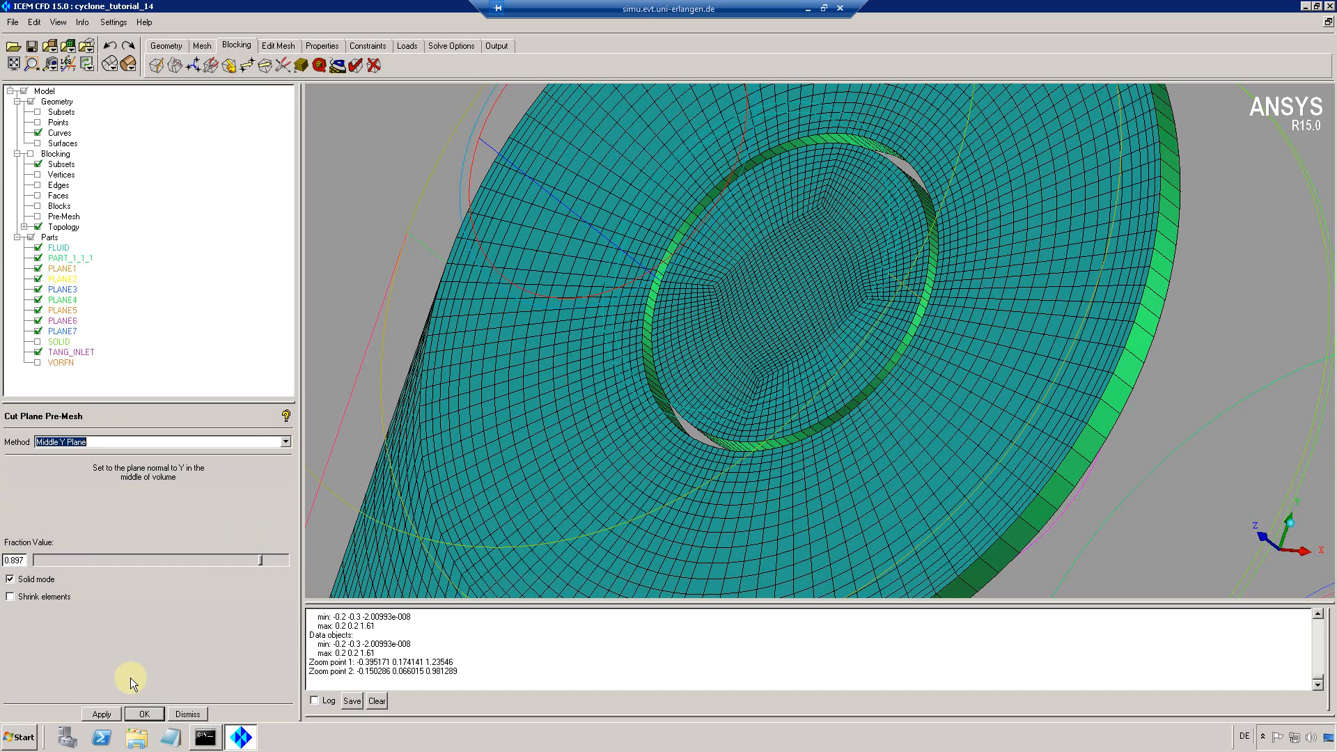
{"action": "left_click", "coordinate": [104, 714]}
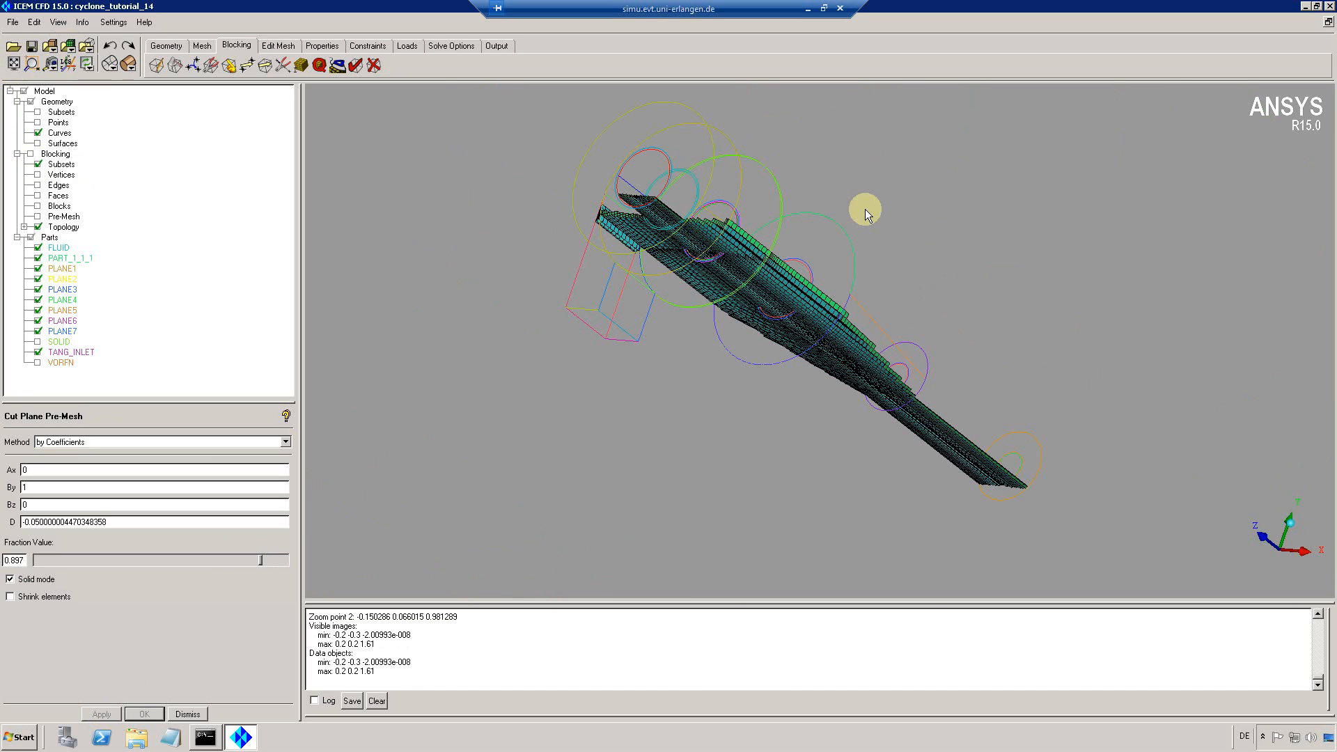
{"action": "left_click_drag", "start_coordinate": [859, 210], "coordinate": [532, 399]}
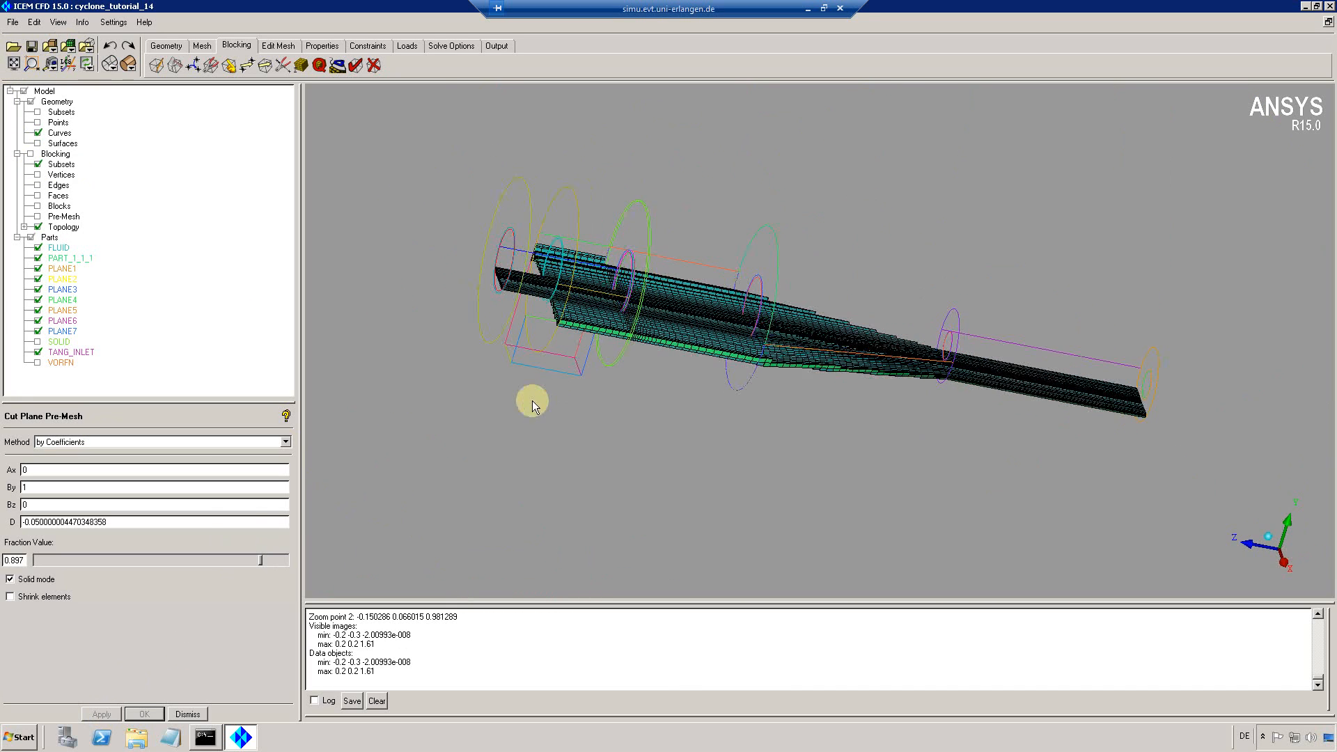
Move the Y-normal cut plane to fraction value 0.635, examine the cells along the outlet pipe, and close the cut plane
{"action": "left_click_drag", "start_coordinate": [258, 563], "coordinate": [194, 566]}
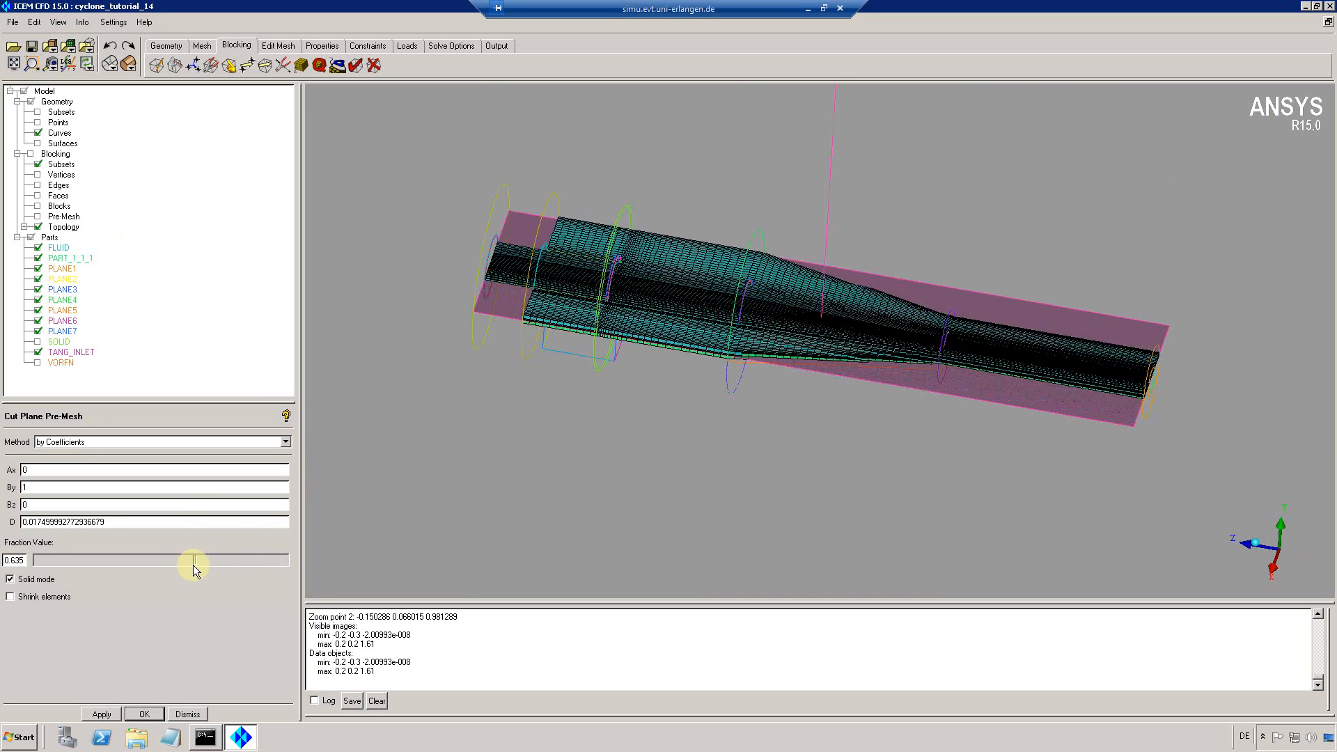
{"action": "left_click", "coordinate": [31, 64]}
{"action": "left_click_drag", "start_coordinate": [523, 230], "coordinate": [637, 316]}
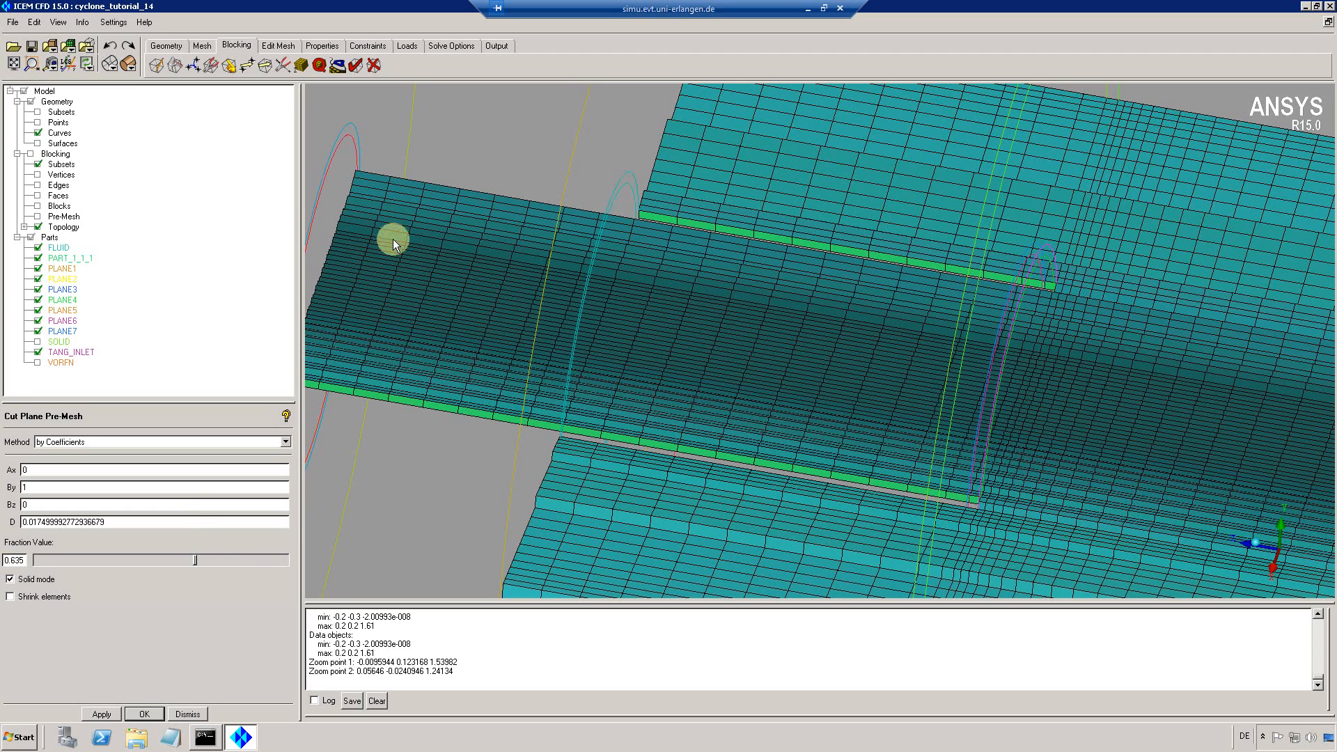
{"action": "left_click", "coordinate": [13, 63]}
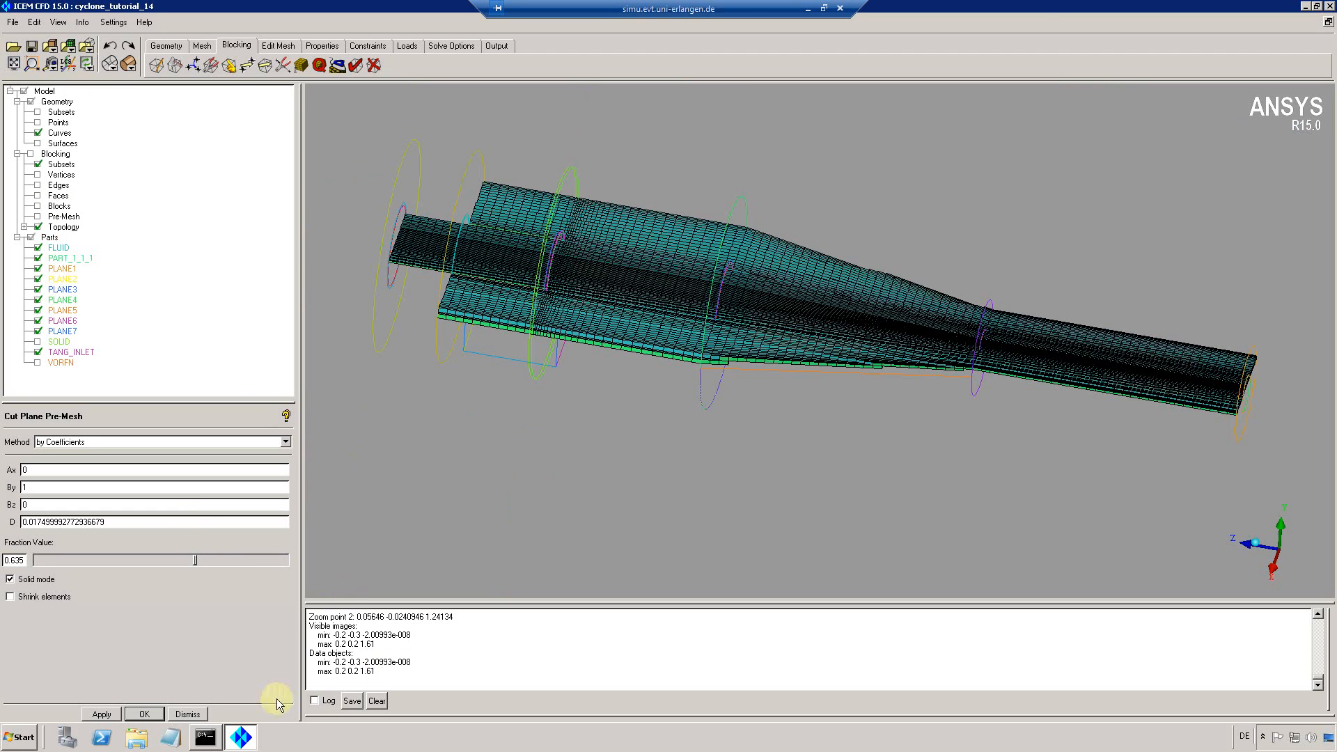
{"action": "left_click", "coordinate": [188, 714]}
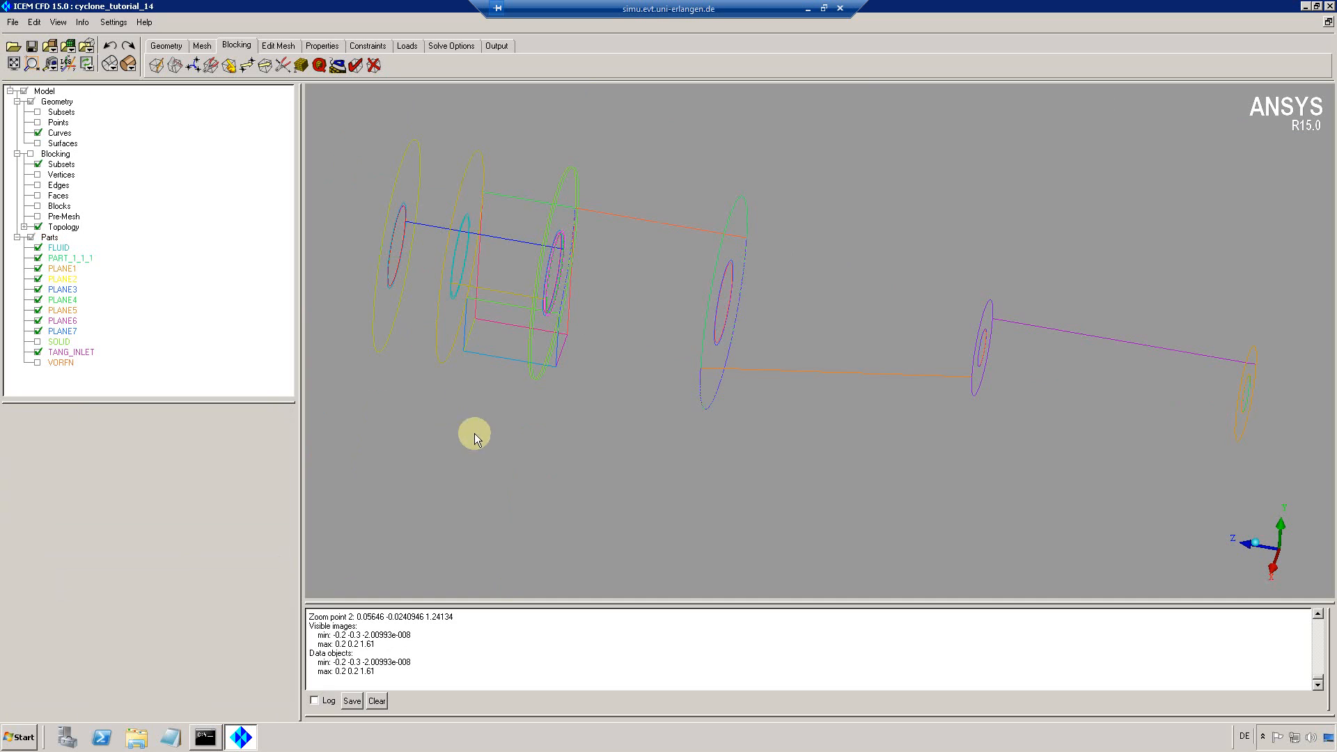
Display the complete pre-mesh again and view the whole cyclone from the outlet side
{"action": "left_click", "coordinate": [63, 217]}
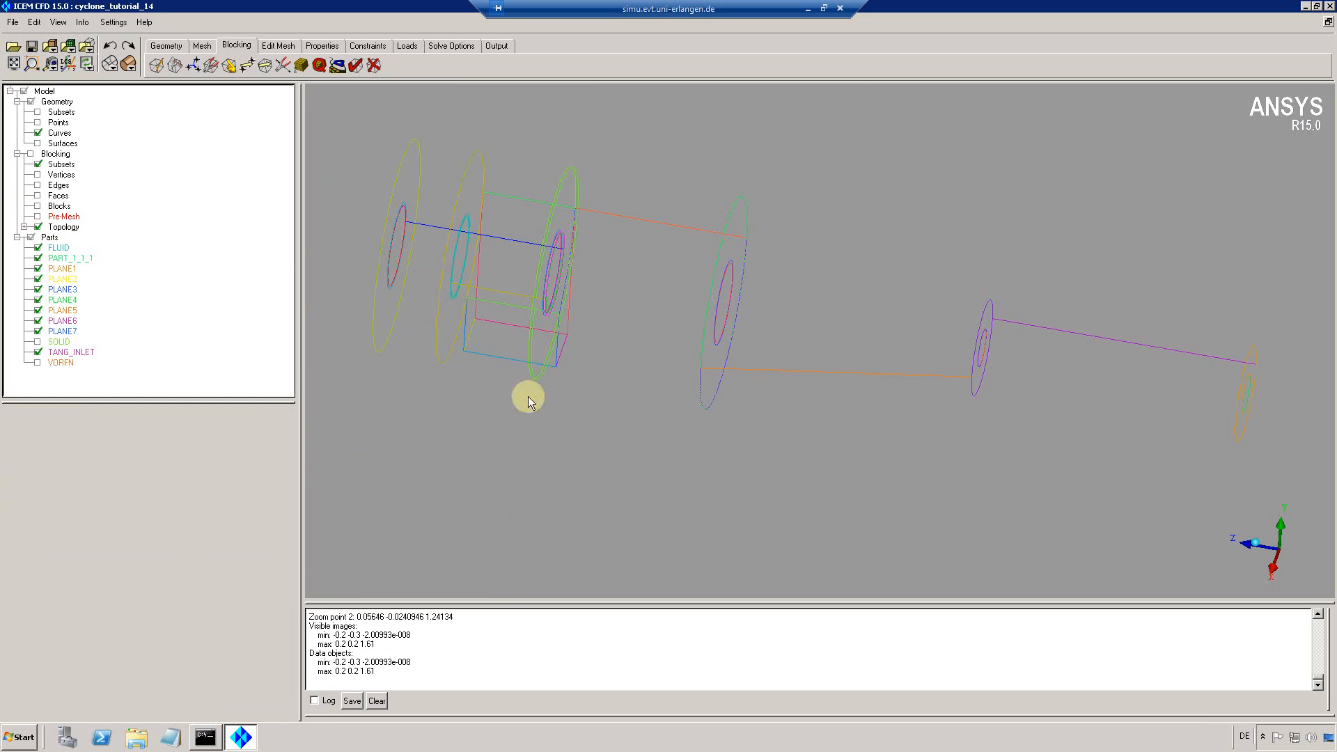
{"action": "left_click_drag", "start_coordinate": [1055, 179], "coordinate": [688, 307]}
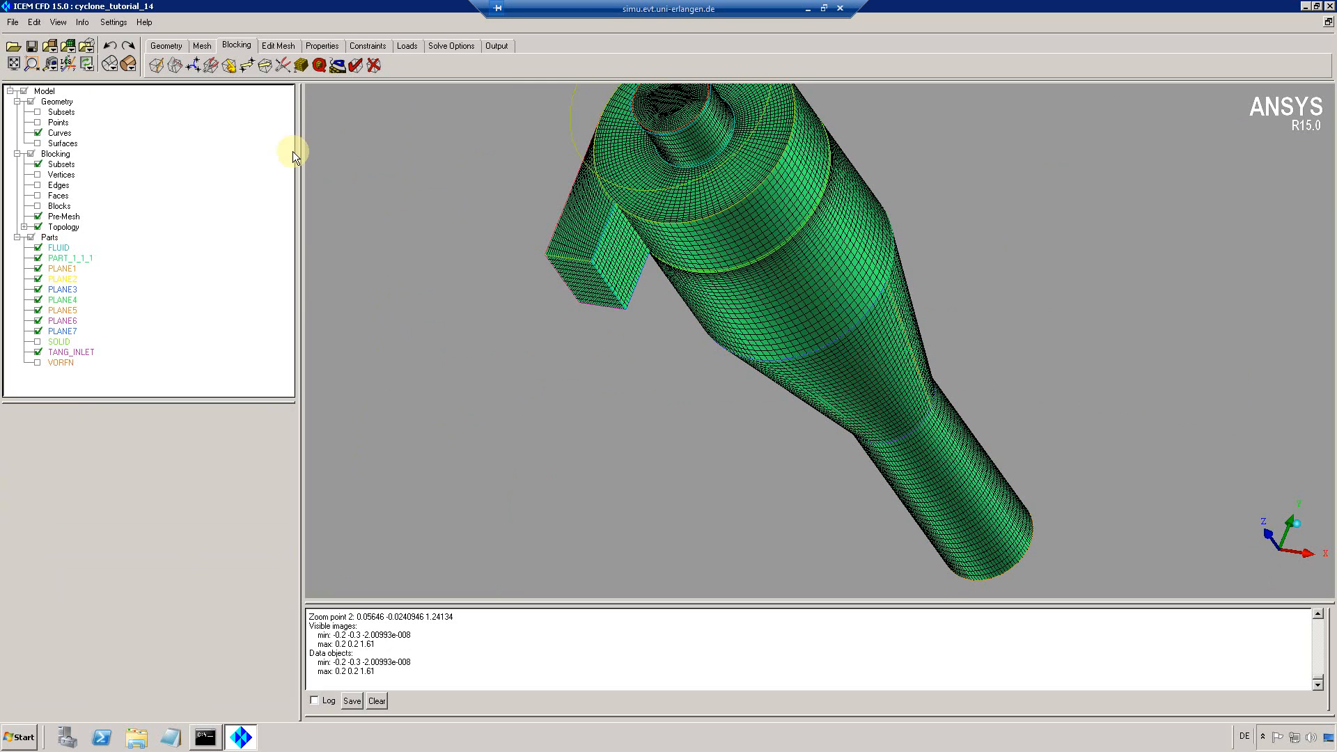
{"action": "left_click", "coordinate": [13, 64]}
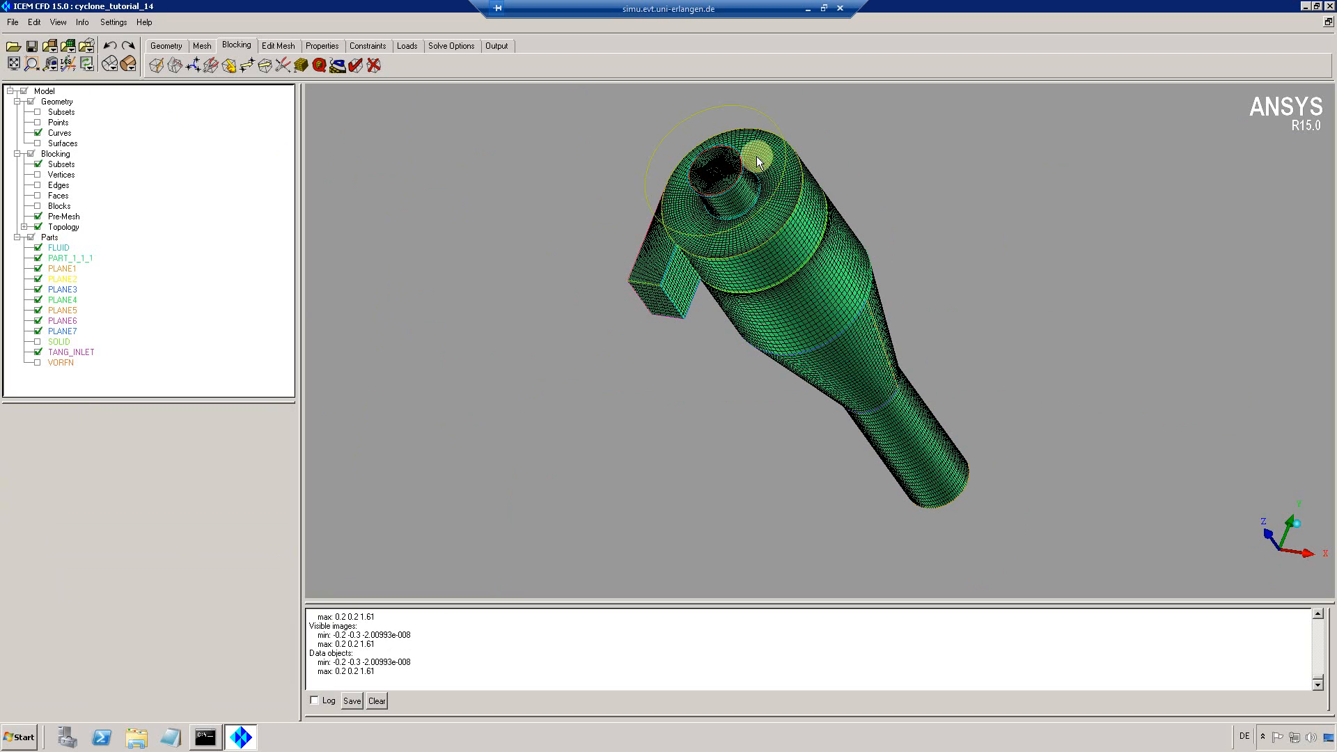
{"action": "left_click_drag", "start_coordinate": [700, 194], "coordinate": [596, 148]}
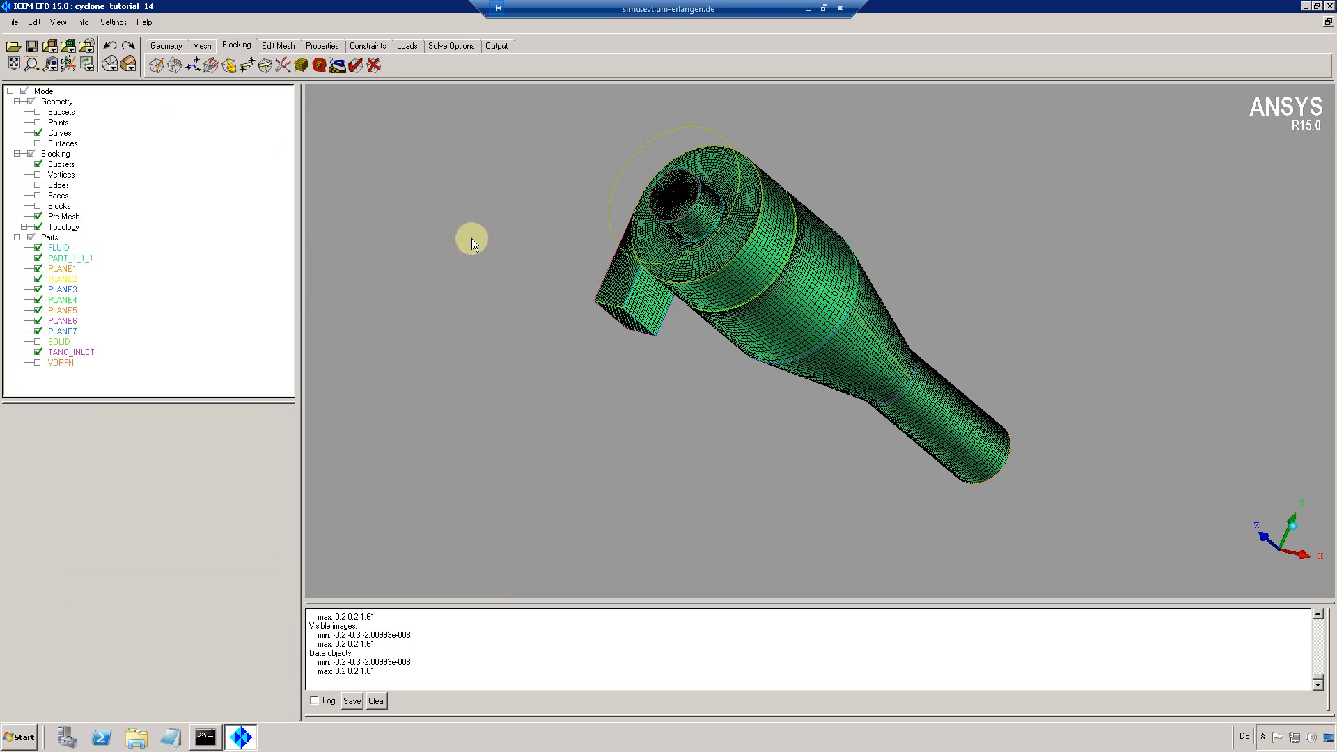
Compute the pre-mesh quality histogram with the Determinant 2x2x2 criterion over the range 0 to 1 with 20 bars
{"action": "left_click", "coordinate": [317, 64]}
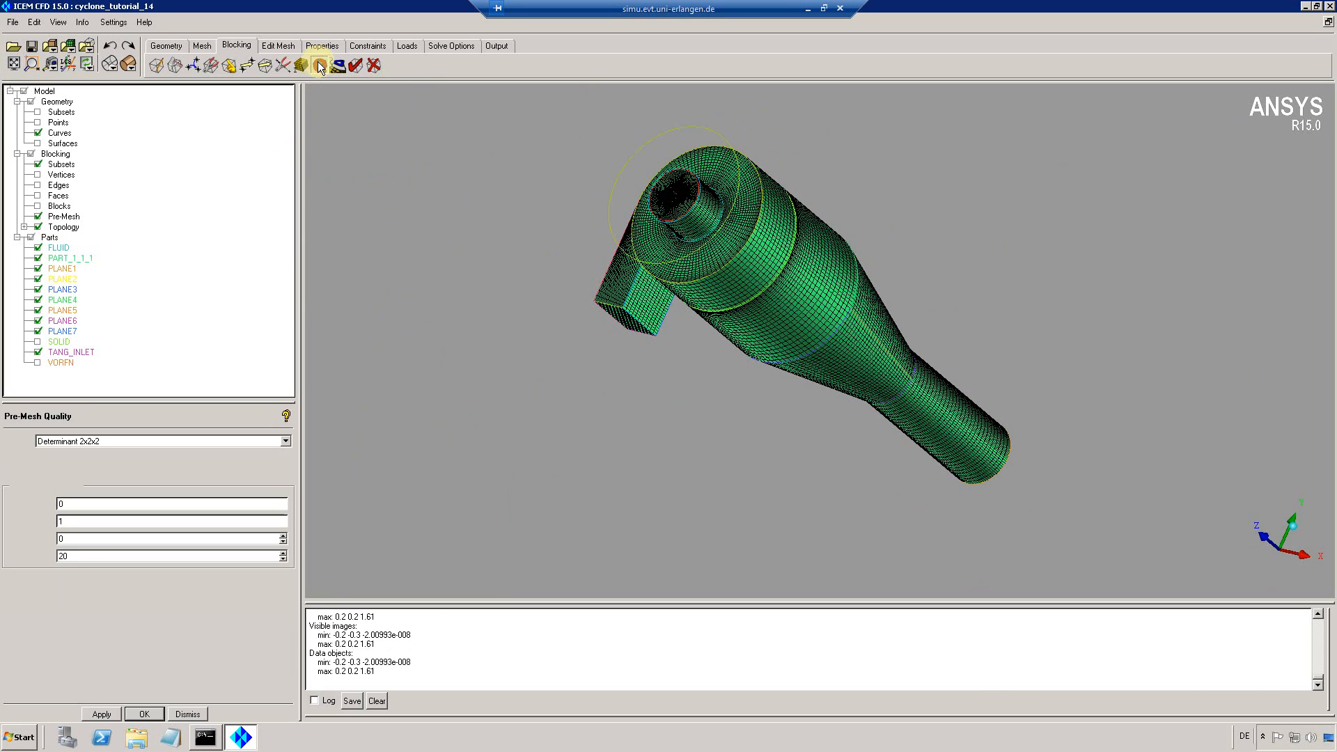
{"action": "left_click", "coordinate": [285, 441]}
{"action": "left_click_drag", "start_coordinate": [286, 506], "coordinate": [287, 465]}
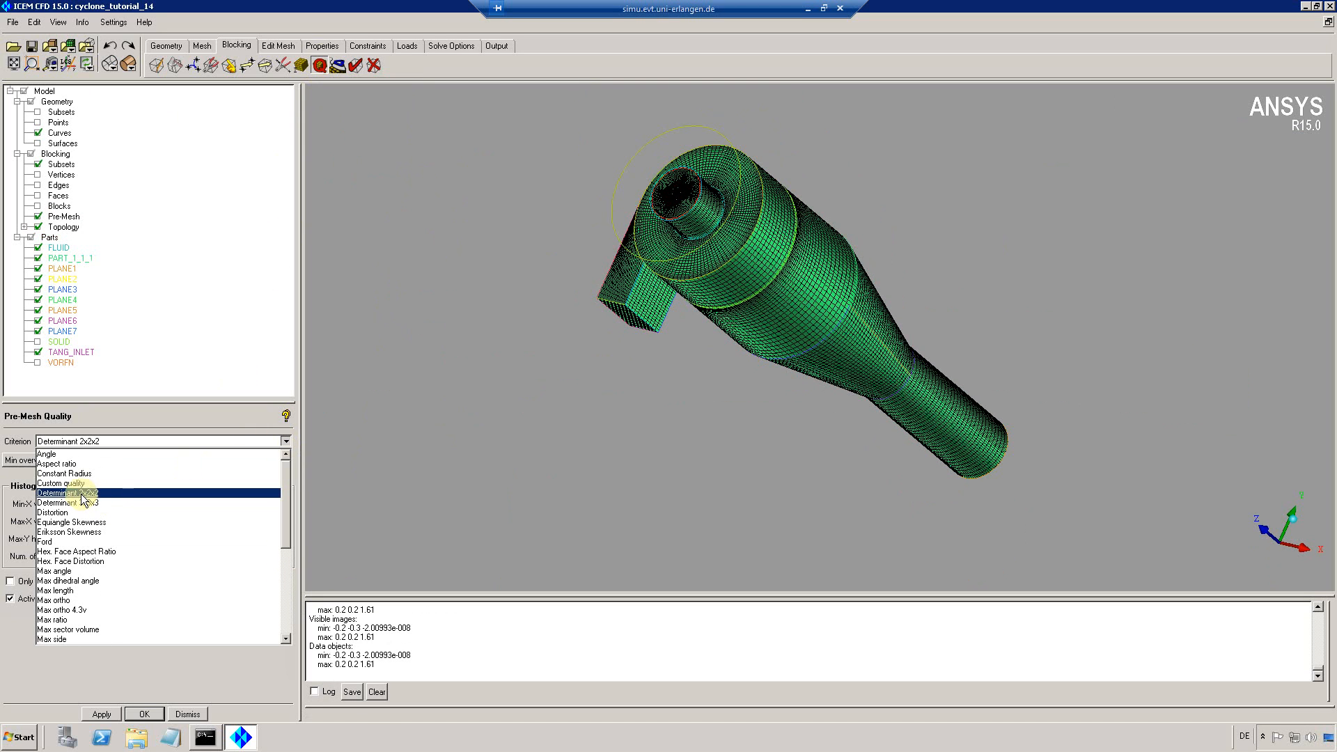
{"action": "left_click", "coordinate": [81, 493]}
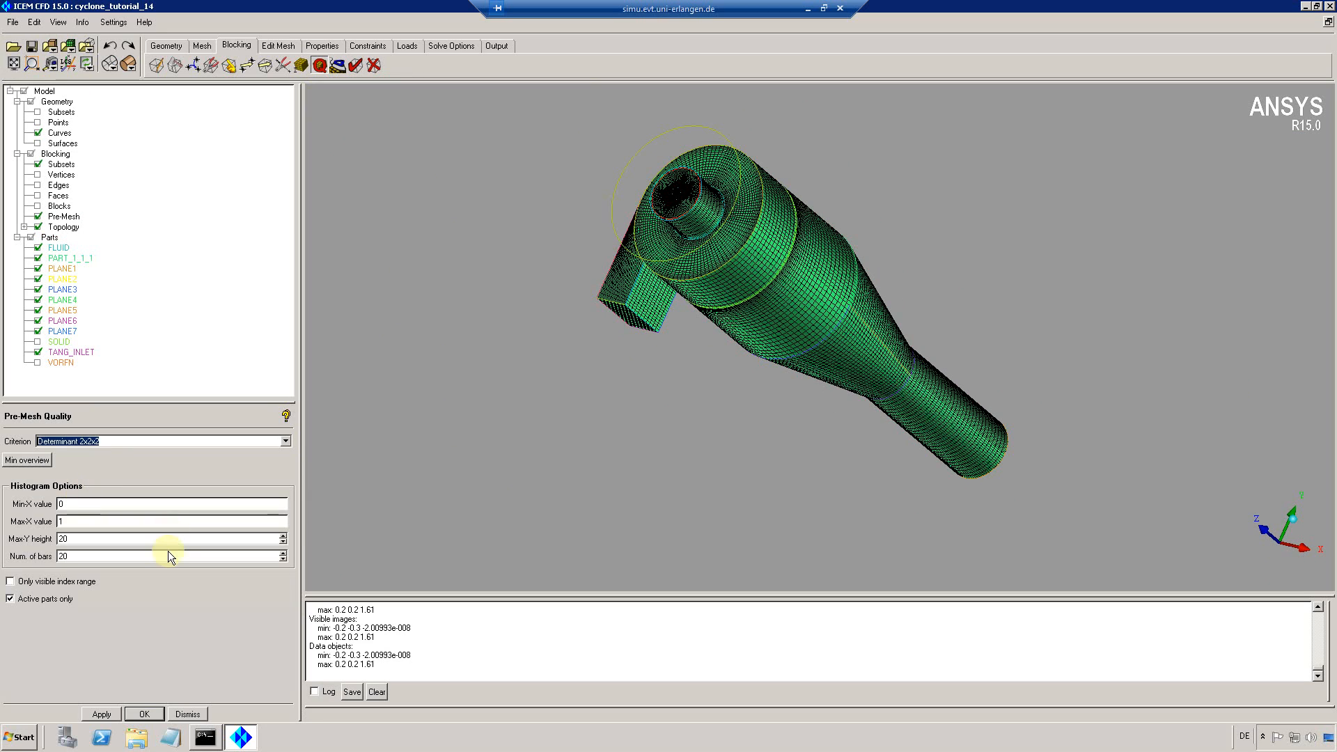
{"action": "left_click", "coordinate": [103, 713]}
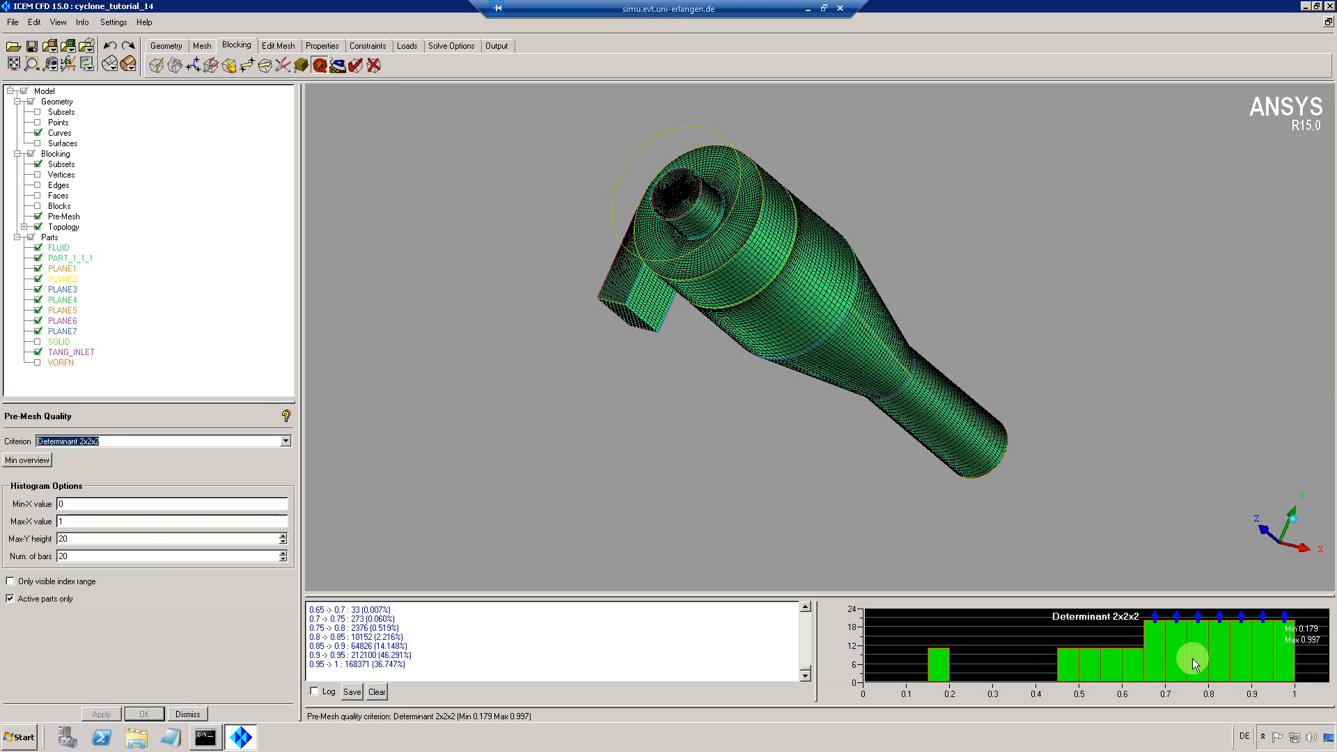
Highlight the cells in the lowest-quality histogram bar, examine their location near the tangential inlet, and close the histogram
{"action": "left_click", "coordinate": [937, 658]}
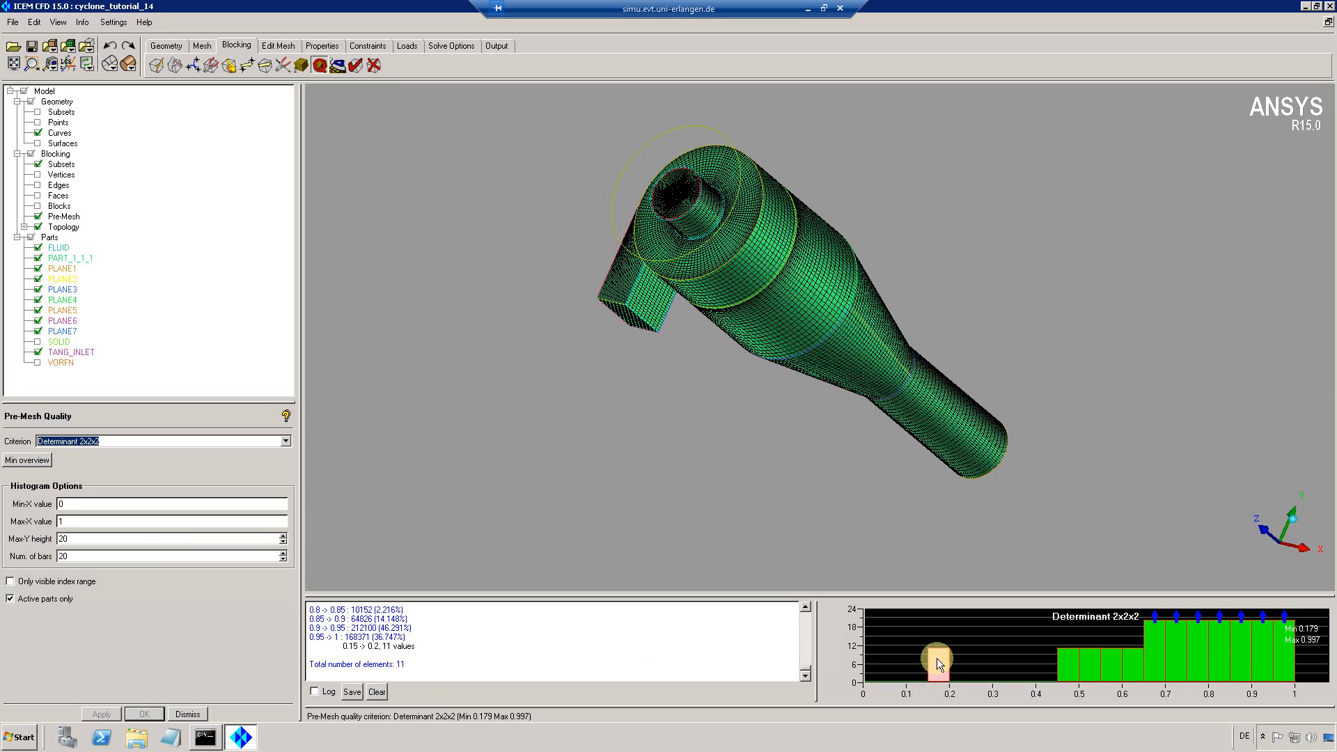
{"action": "left_click", "coordinate": [38, 217]}
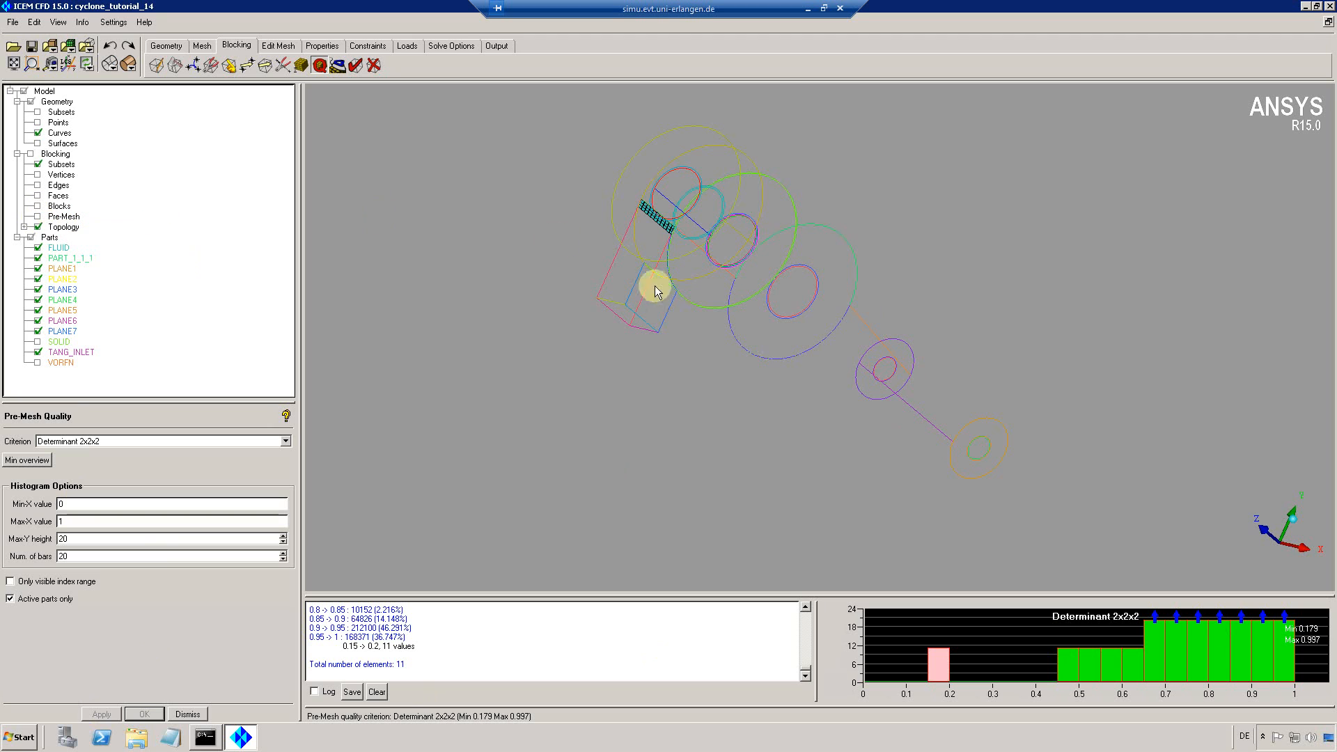
{"action": "left_click", "coordinate": [32, 64]}
{"action": "left_click_drag", "start_coordinate": [659, 188], "coordinate": [744, 279]}
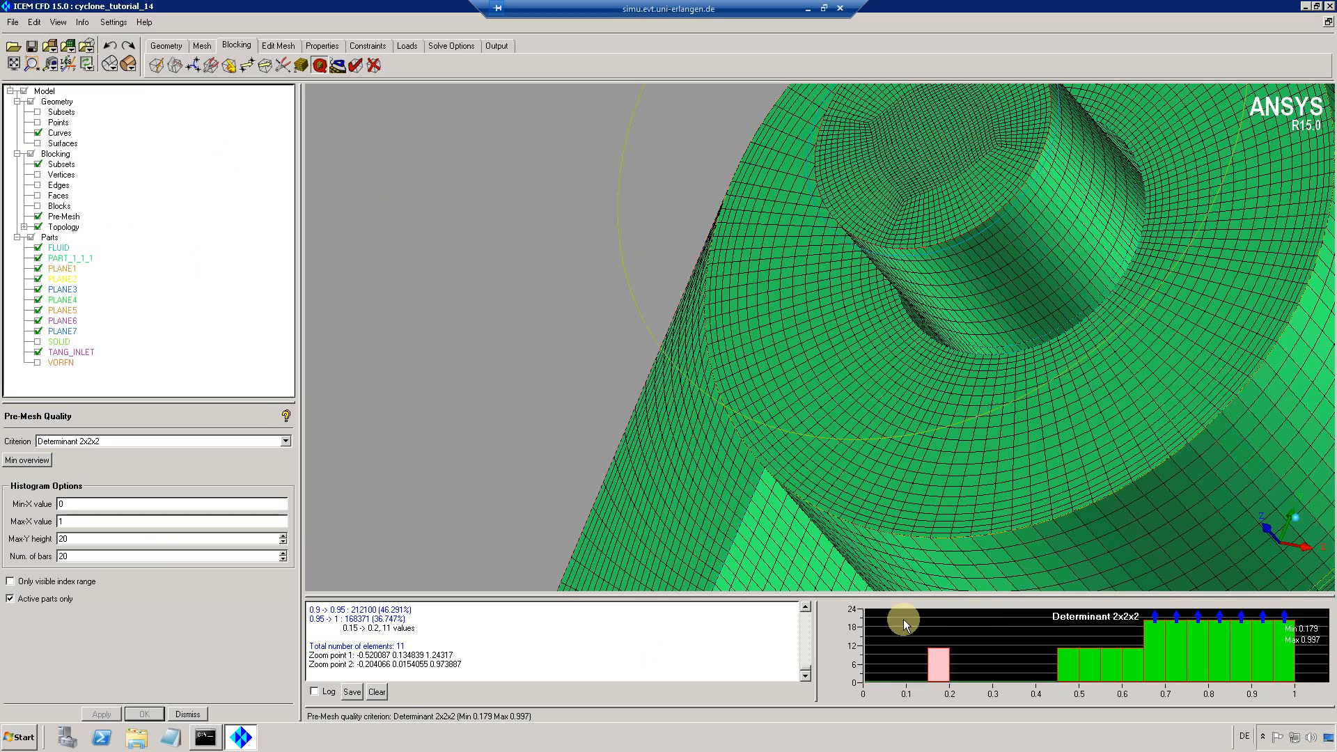
{"action": "left_click", "coordinate": [915, 674]}
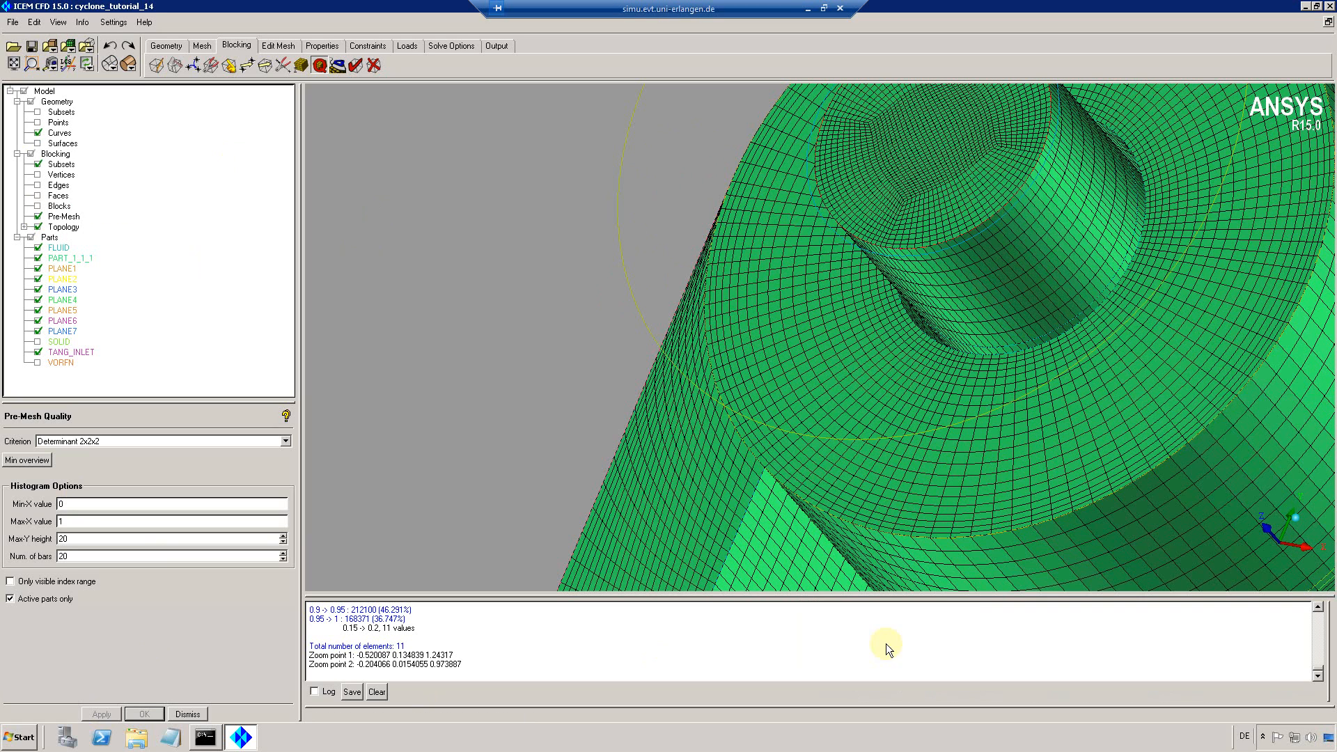
{"action": "left_click", "coordinate": [13, 64]}
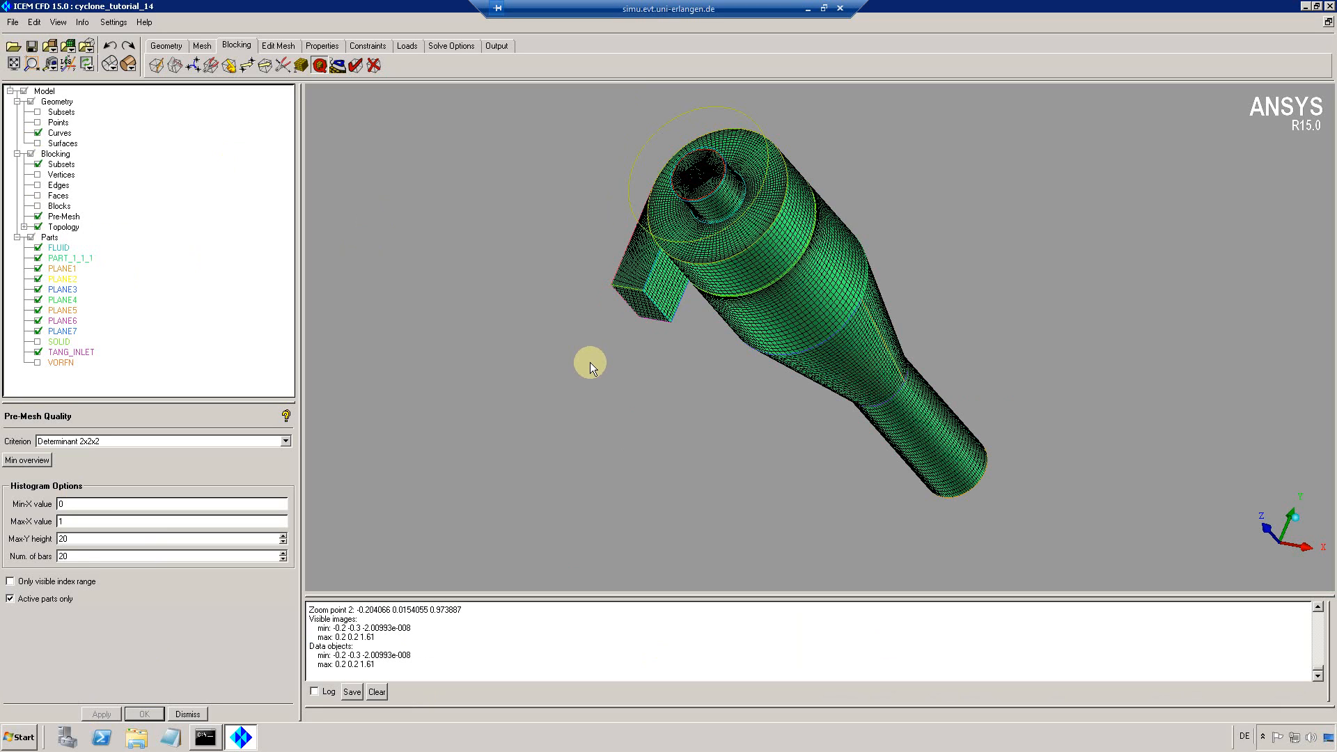
Hide the pre-mesh and curves and display the cyclone's surfaces, viewed from the outlet side
{"action": "left_click", "coordinate": [38, 217]}
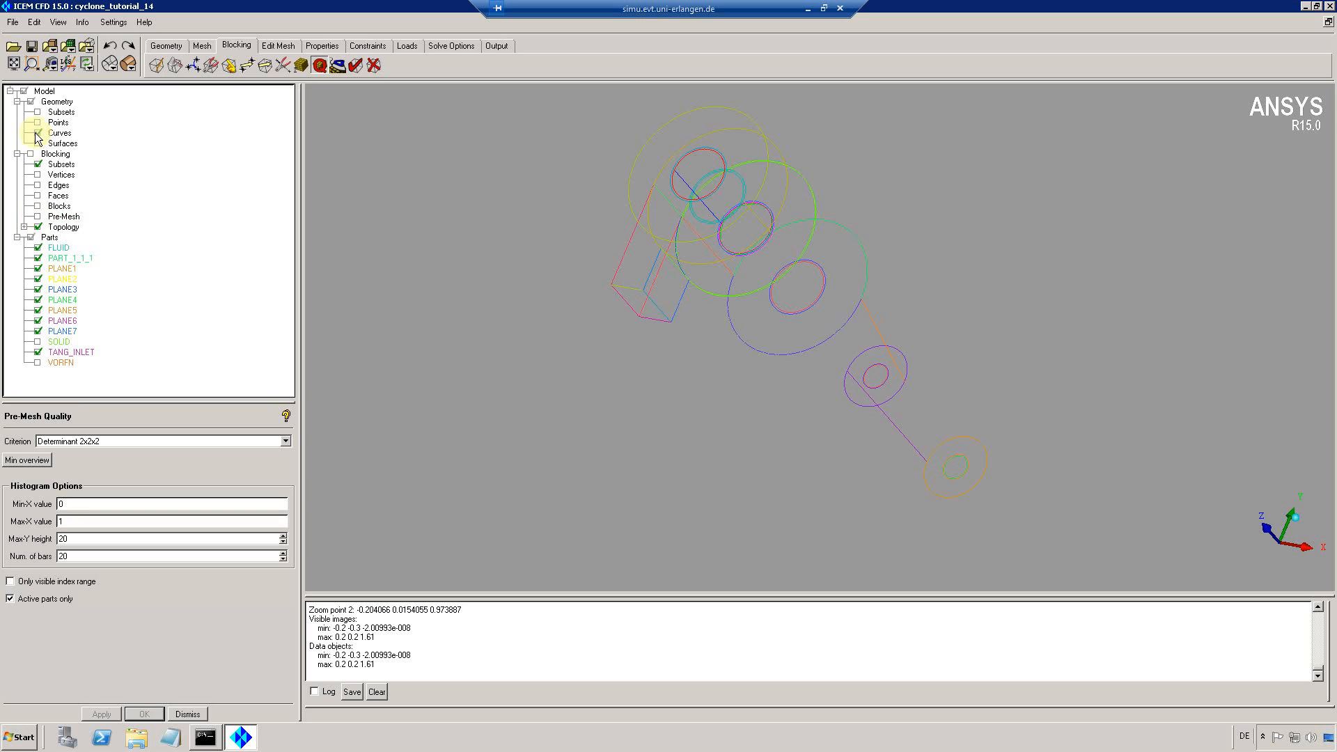
{"action": "left_click", "coordinate": [38, 133]}
{"action": "left_click", "coordinate": [39, 143]}
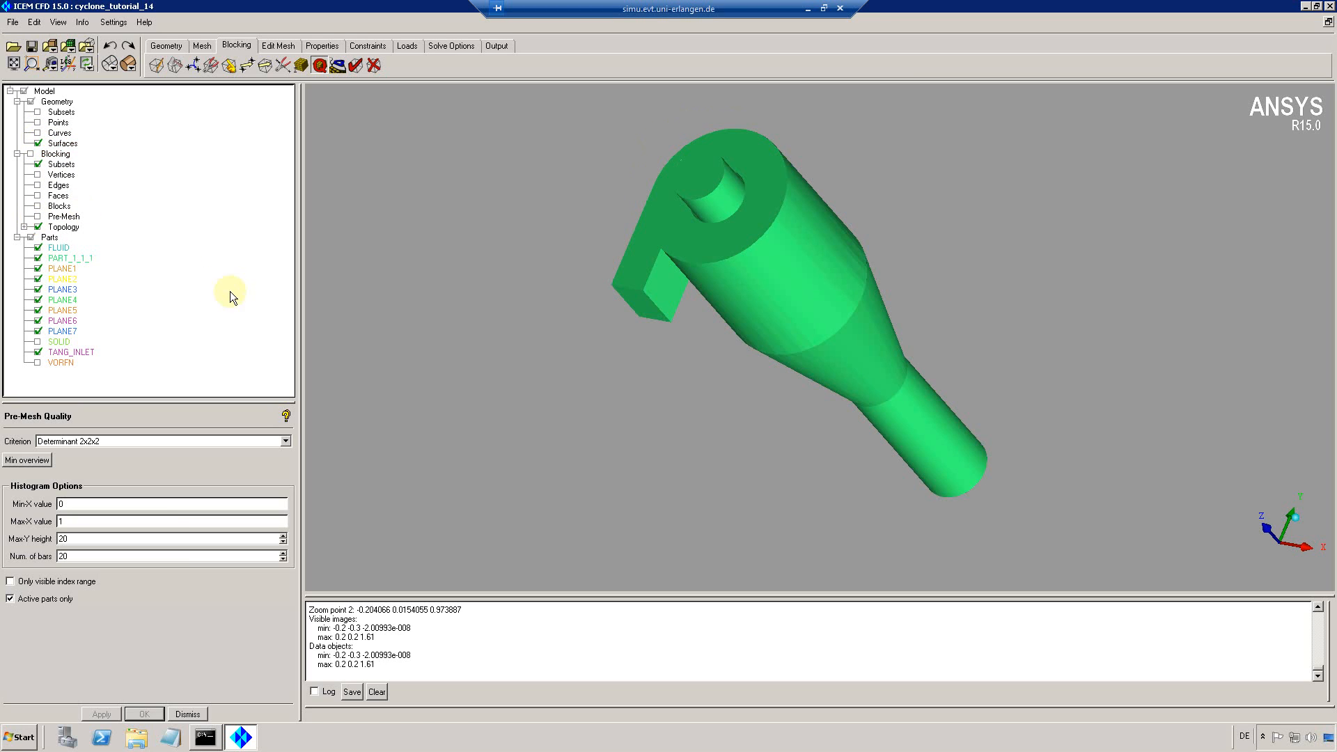
{"action": "left_click_drag", "start_coordinate": [725, 336], "coordinate": [757, 307]}
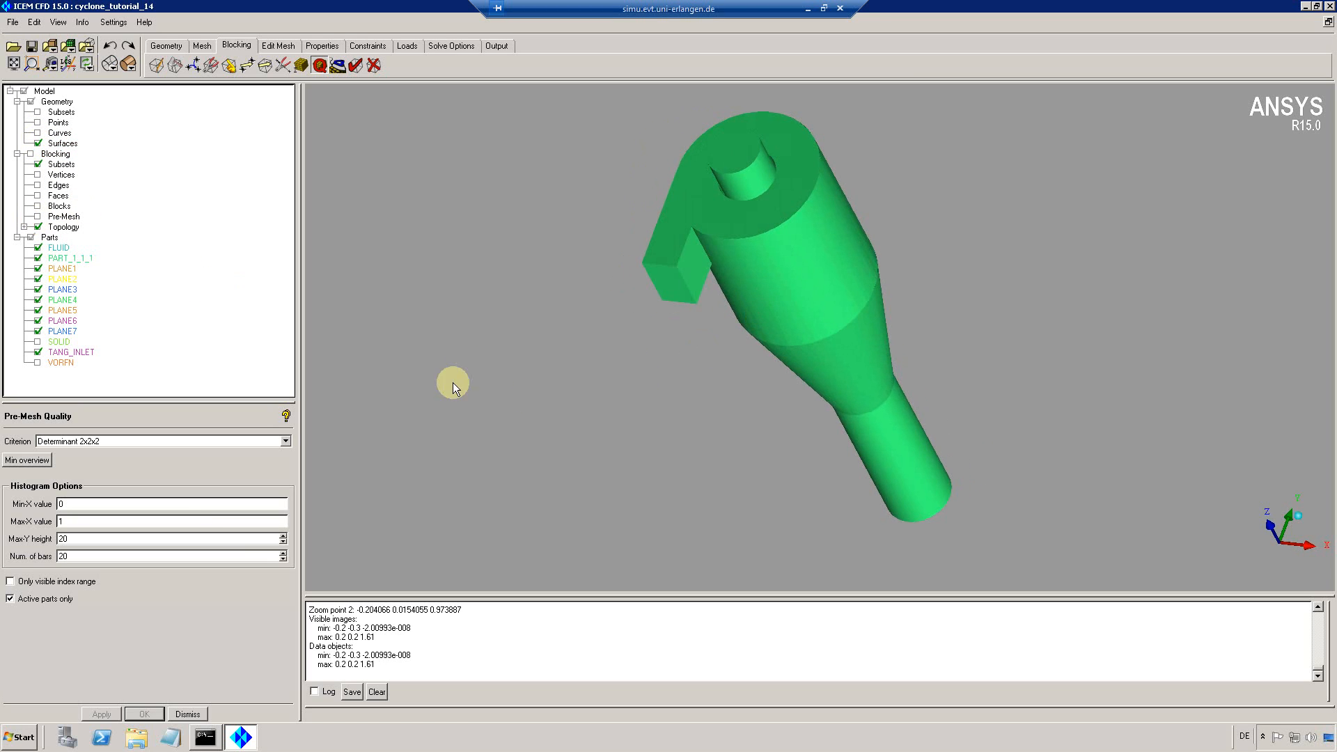
Create a part named pressure-outlet from the end face of the central outlet pipe
{"action": "right_click", "coordinate": [49, 238]}
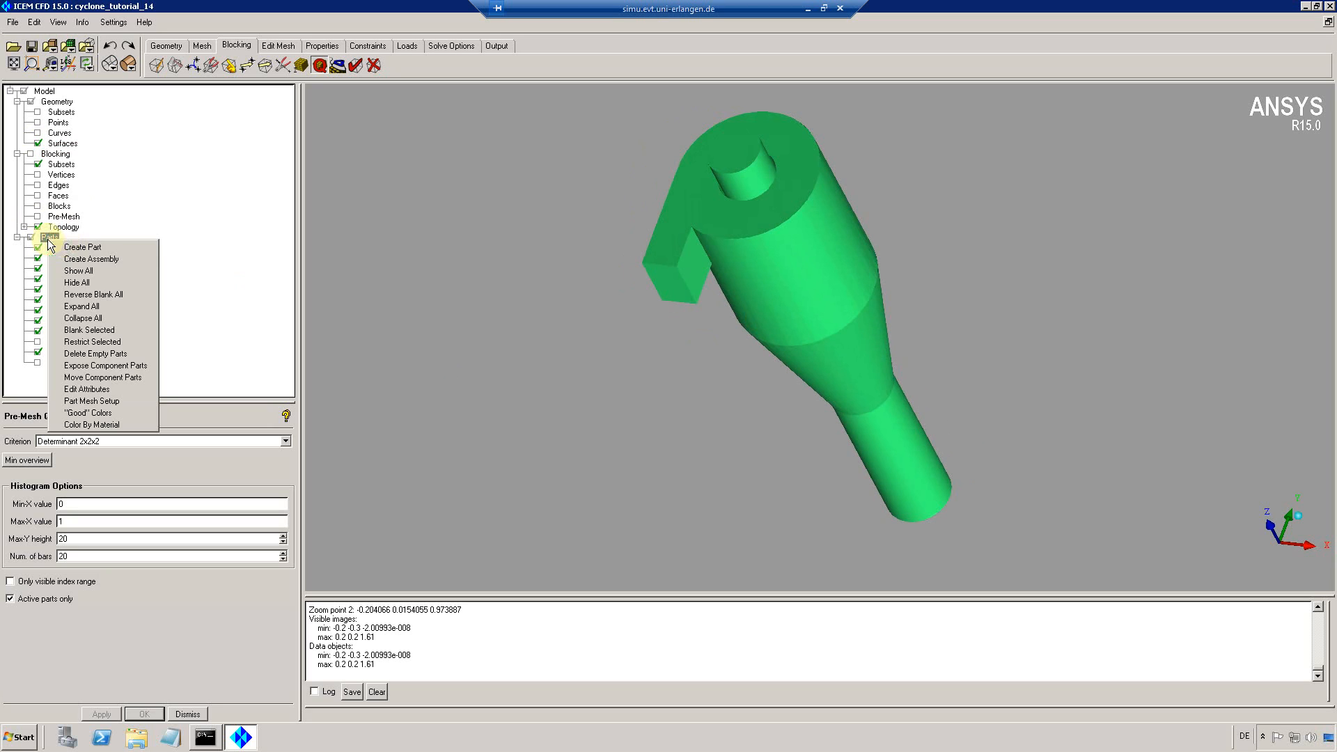
{"action": "left_click", "coordinate": [78, 248]}
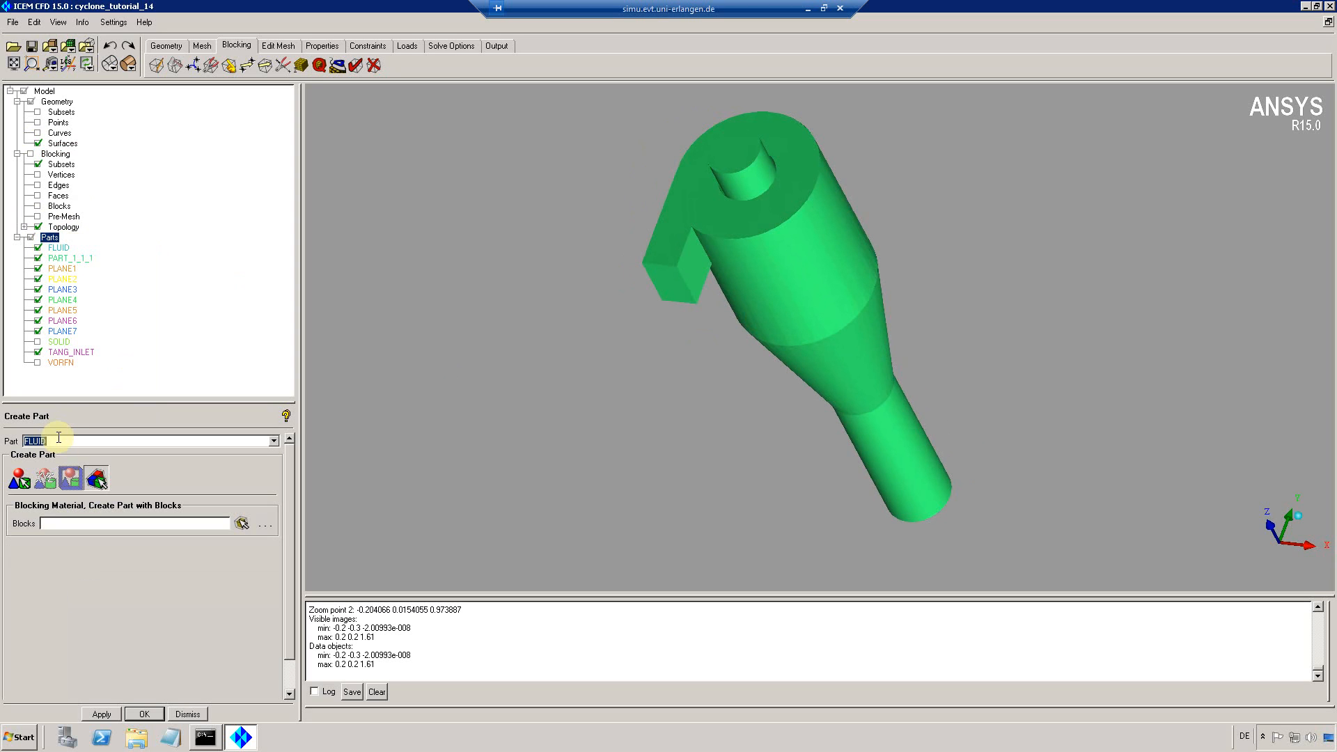
{"action": "type", "text": "pressure-outlet"}
{"action": "left_click", "coordinate": [18, 479]}
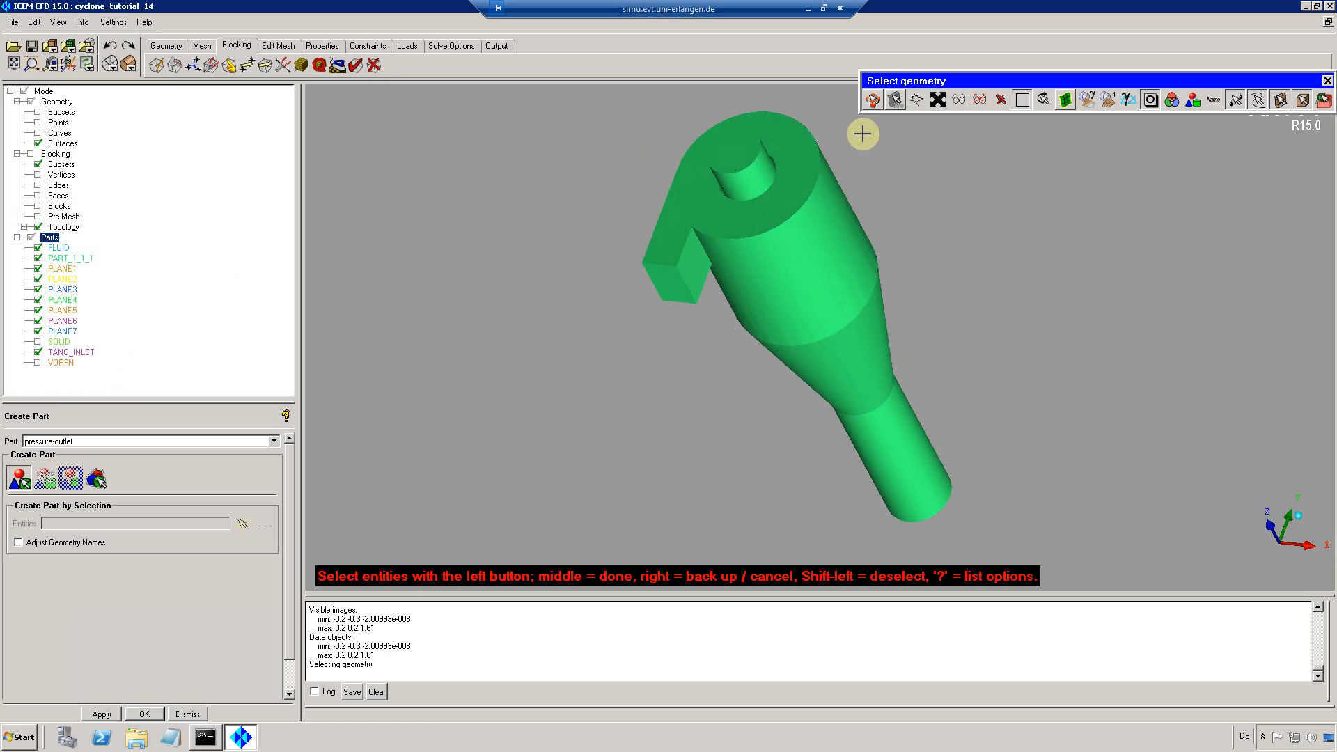
{"action": "left_click", "coordinate": [739, 157]}
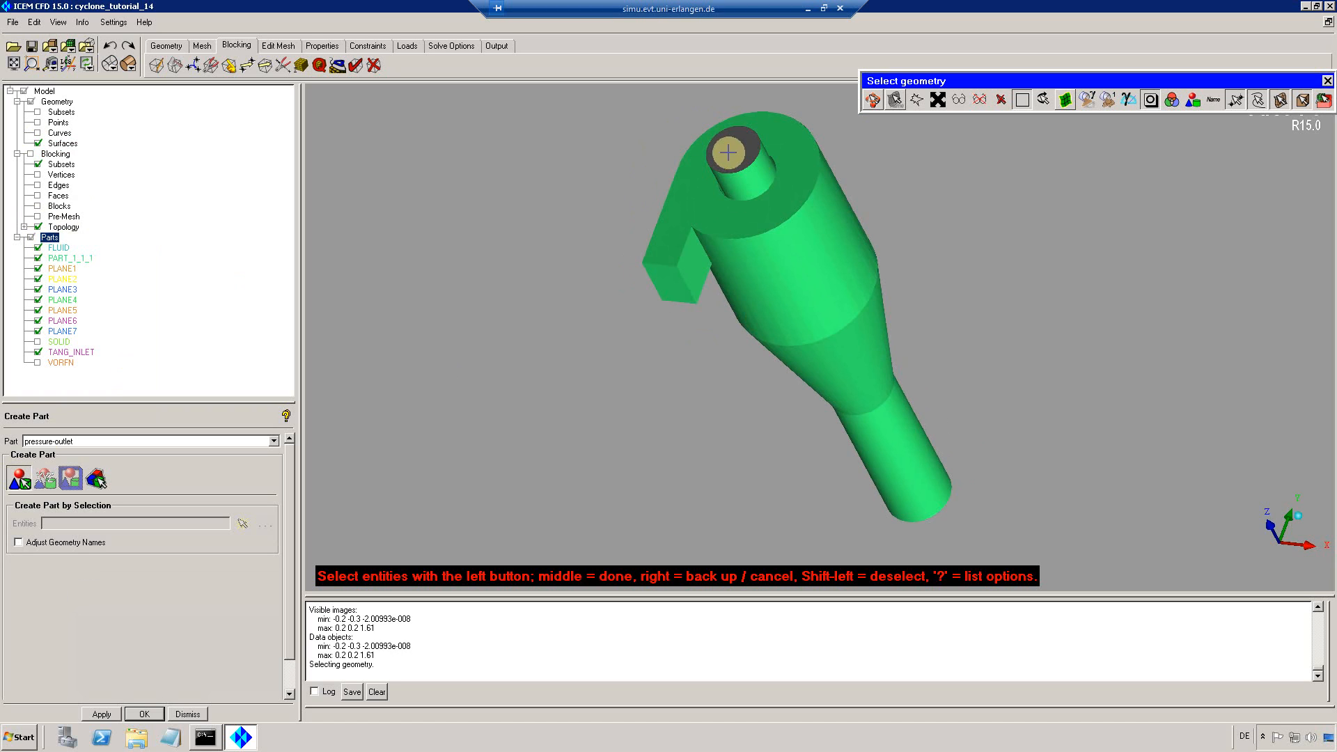
{"action": "middle_click", "coordinate": [635, 259]}
{"action": "middle_click", "coordinate": [560, 234]}
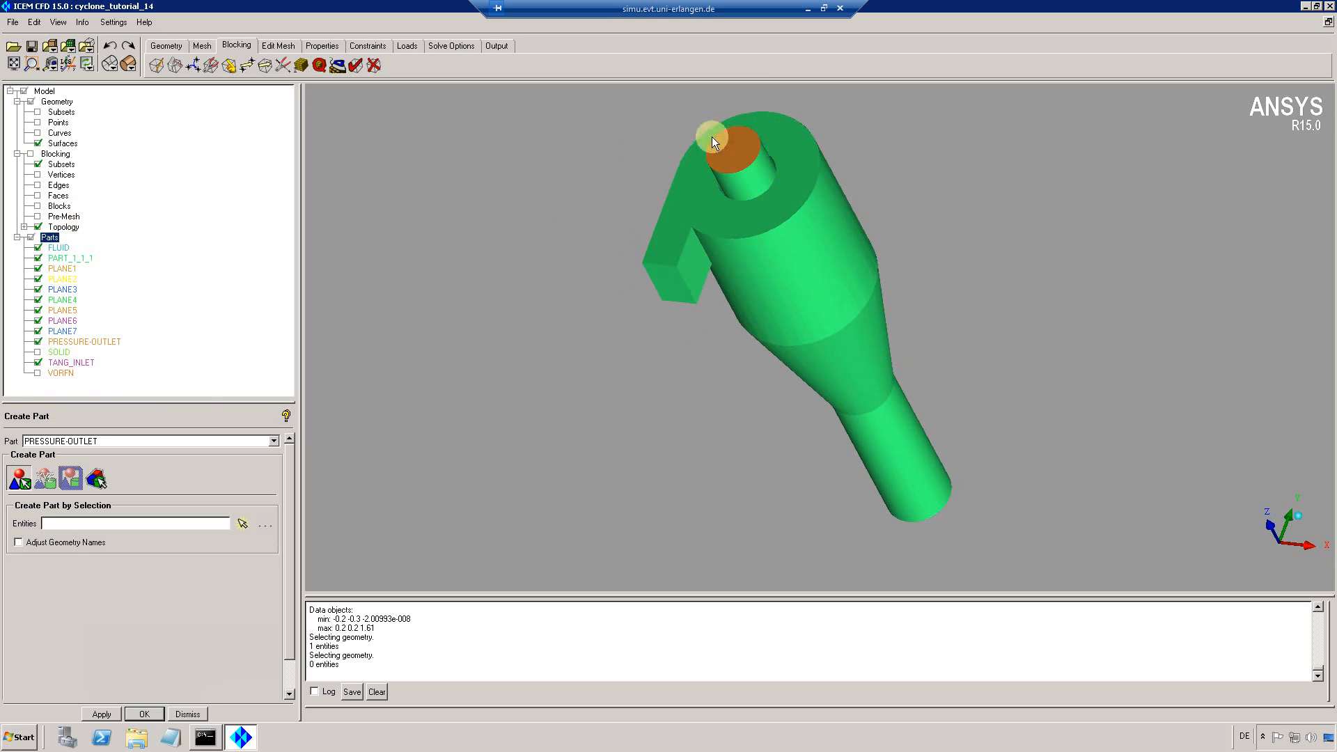
Create a part named velocity-inlet from the rectangular end face of the tangential inlet duct
{"action": "triple_click", "coordinate": [102, 441]}
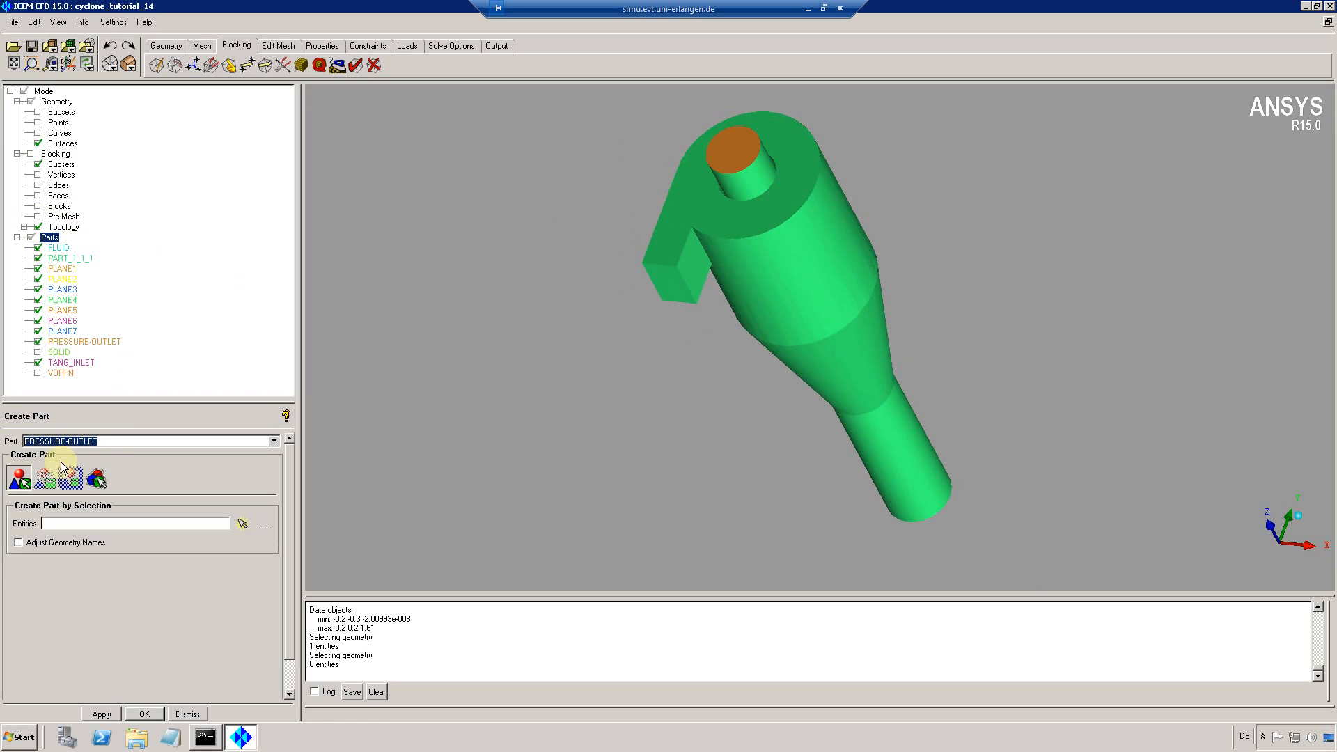
{"action": "type", "text": "ve"}
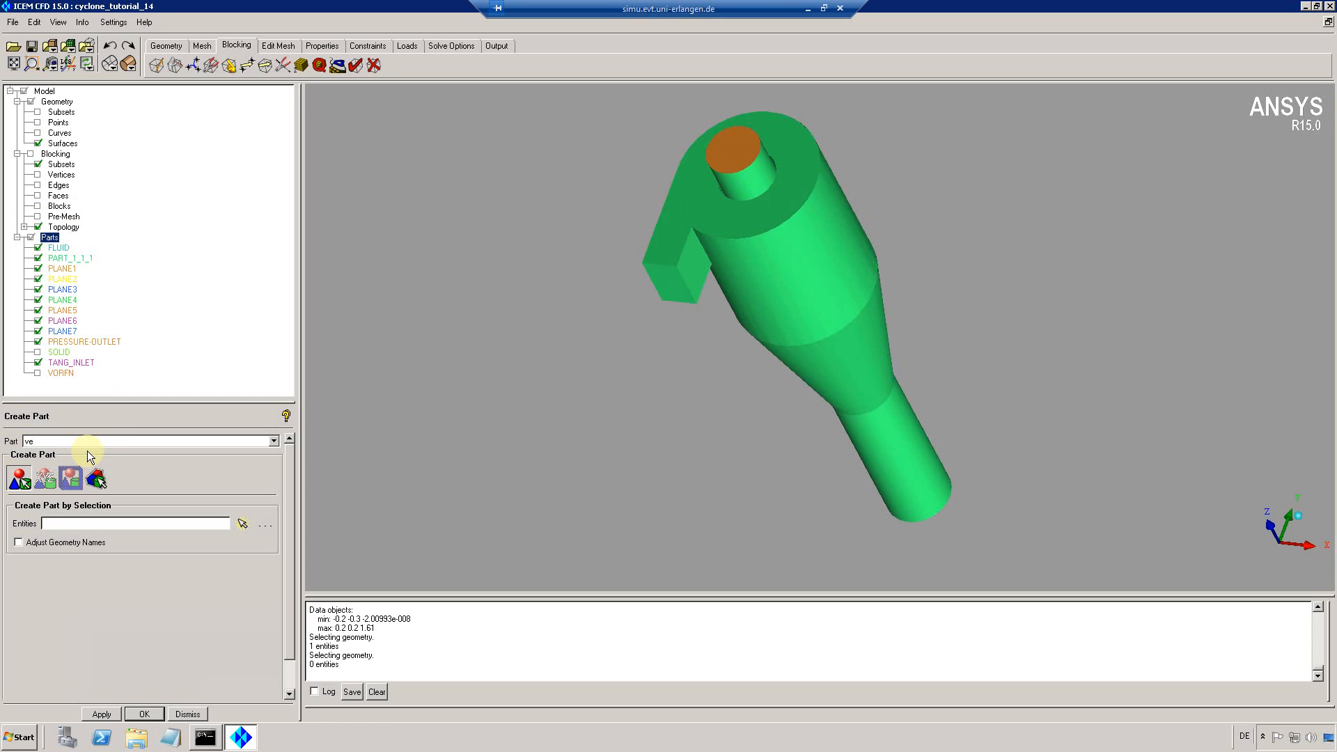
{"action": "type", "text": "locity-inlet"}
{"action": "left_click", "coordinate": [242, 523]}
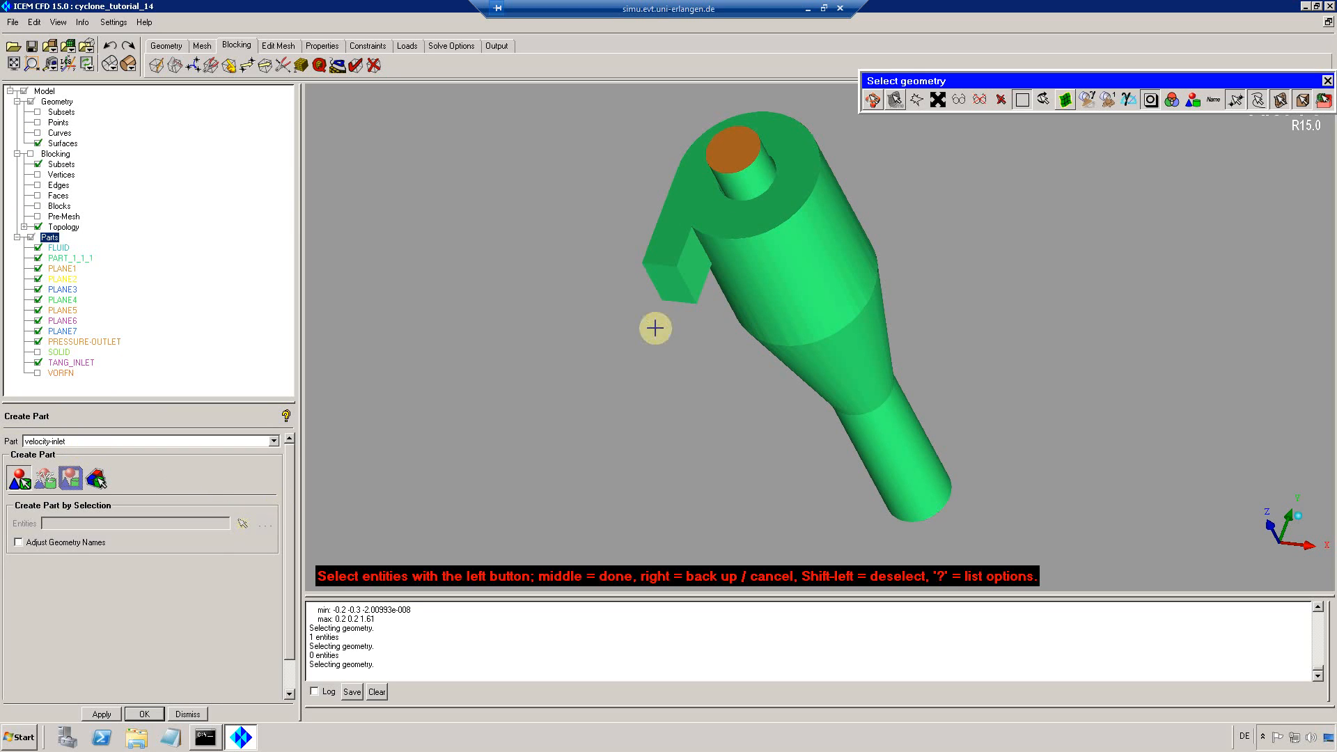
{"action": "left_click", "coordinate": [670, 282]}
{"action": "middle_click", "coordinate": [603, 349]}
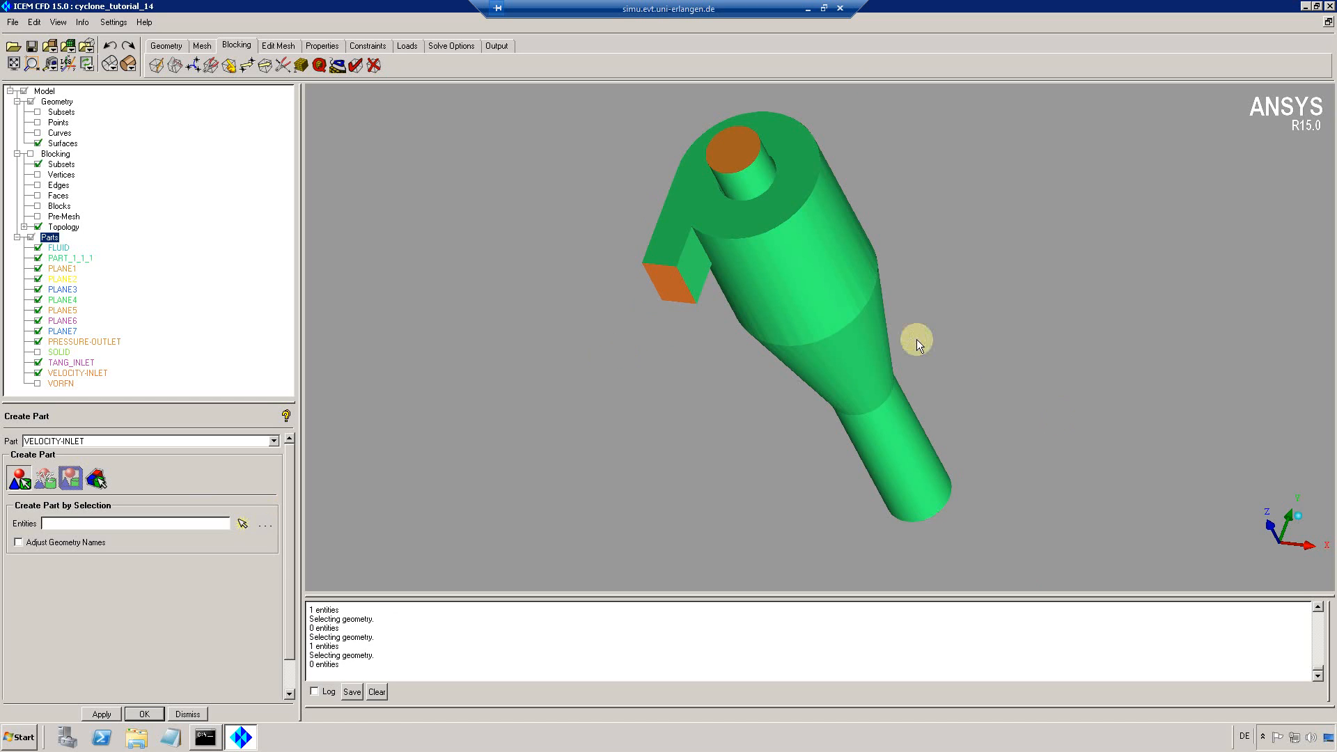
Create a part named wall_dustbin from the circular end face of the narrow pipe below the cone
{"action": "left_click_drag", "start_coordinate": [916, 343], "coordinate": [1179, 496]}
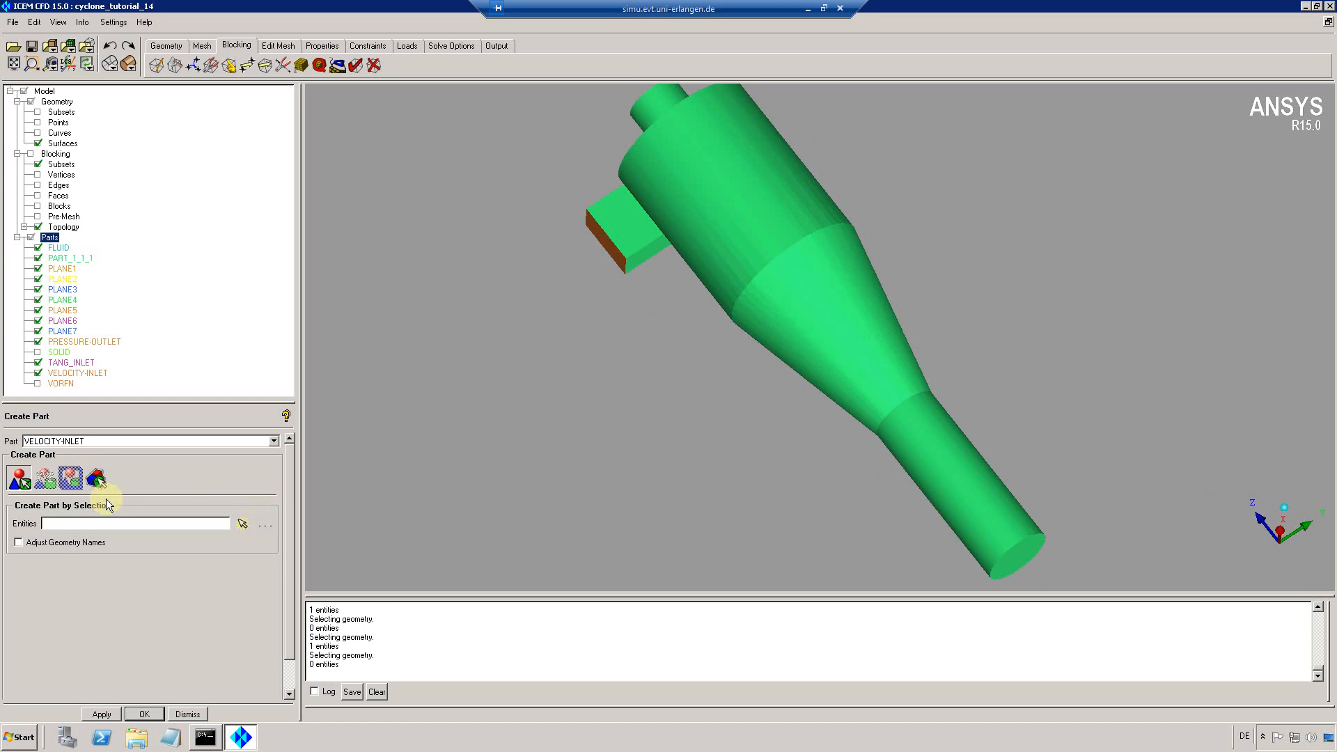
{"action": "triple_click", "coordinate": [89, 441]}
{"action": "type", "text": "wall_dustin"}
{"action": "key", "text": "BackSpace"}
{"action": "key", "text": "BackSpace"}
{"action": "key", "text": "BackSpace"}
{"action": "type", "text": "tbin"}
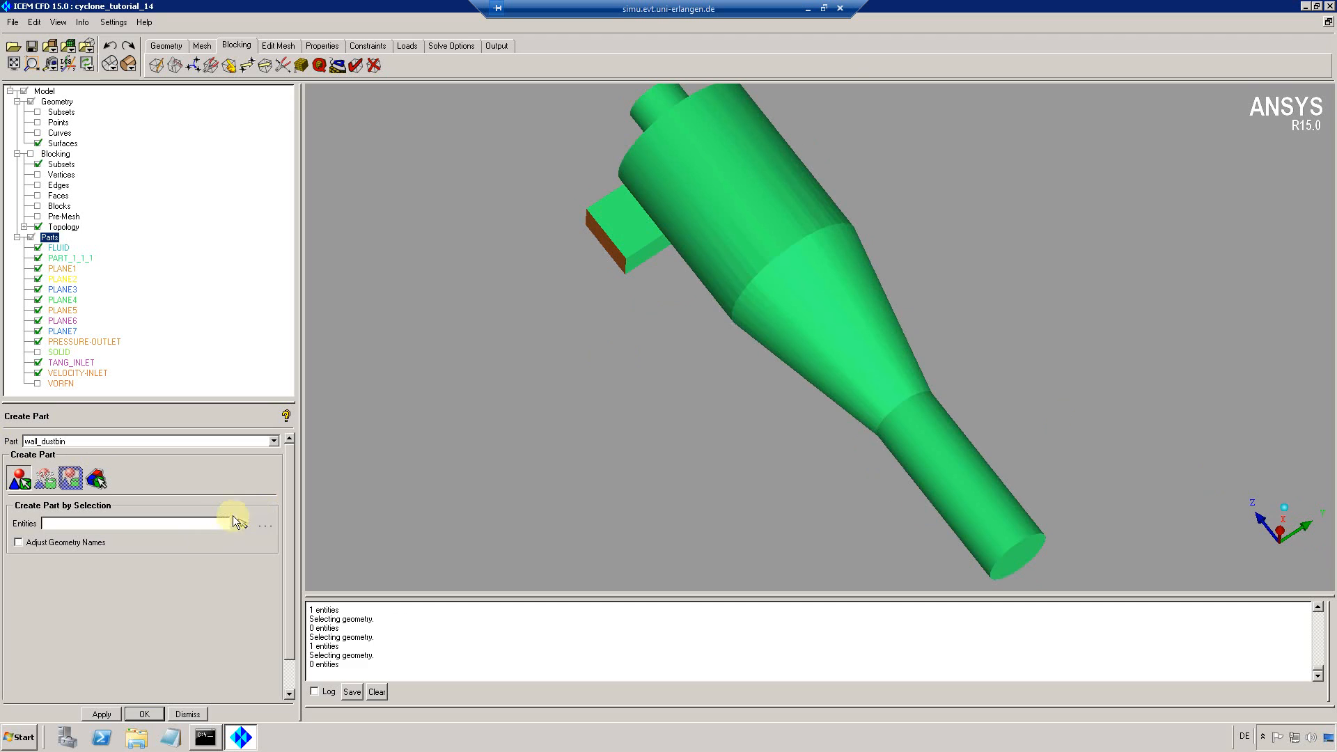
{"action": "left_click", "coordinate": [243, 524]}
{"action": "left_click", "coordinate": [1038, 557]}
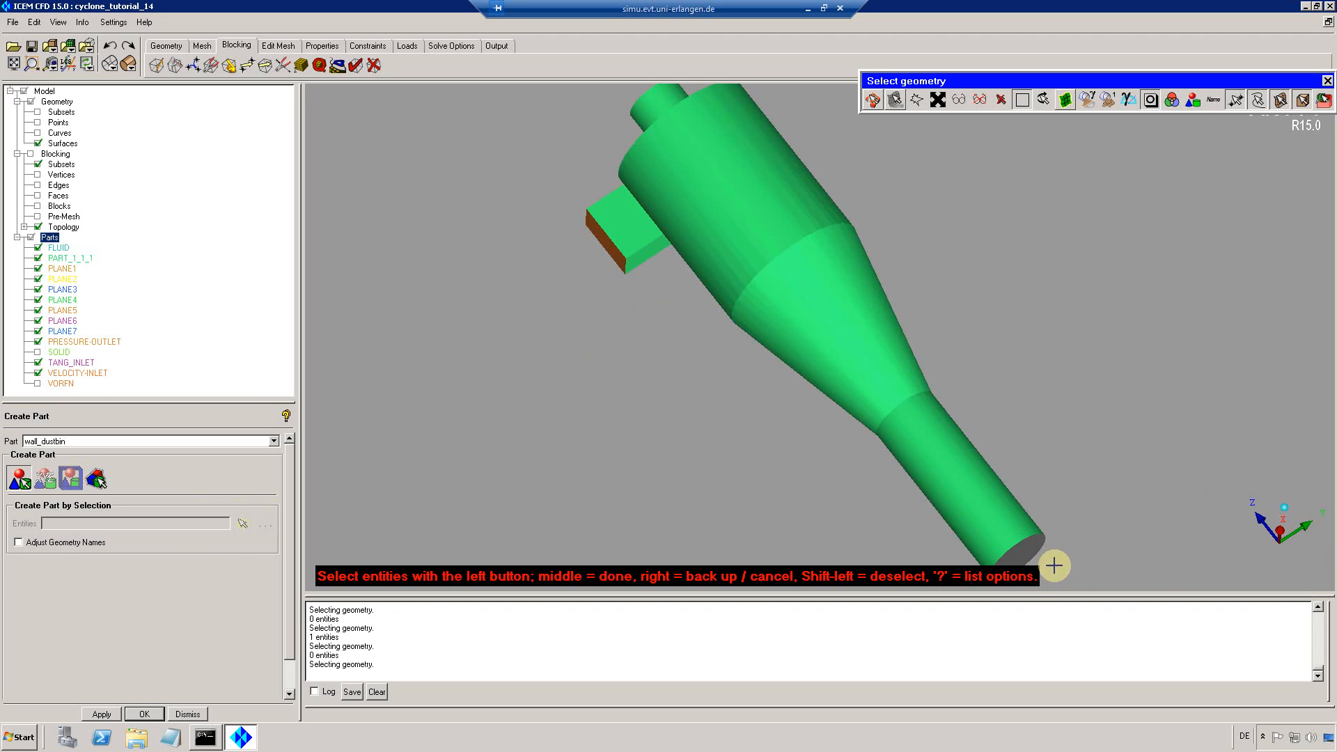
{"action": "middle_click", "coordinate": [1041, 432]}
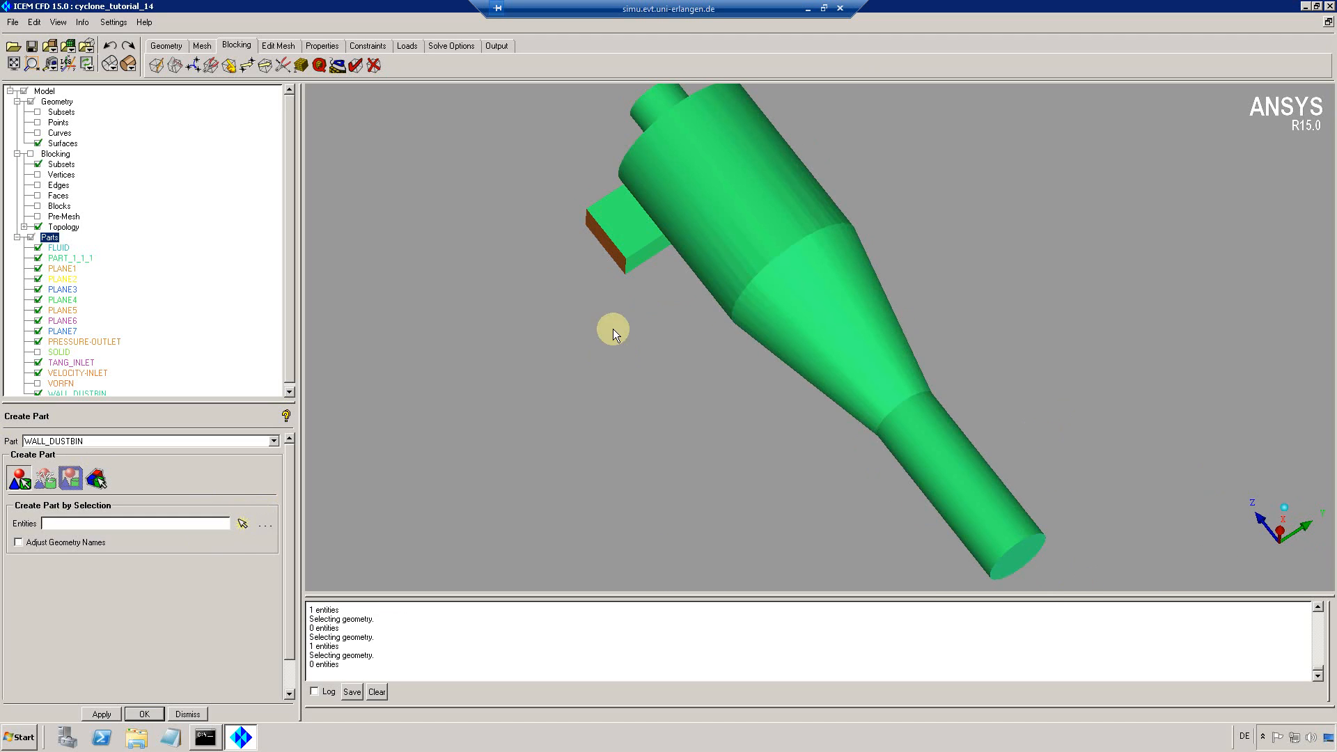
Display the pre-mesh in place of the surfaces and convert it to an unstructured mesh
{"action": "left_click_drag", "start_coordinate": [827, 443], "coordinate": [645, 367]}
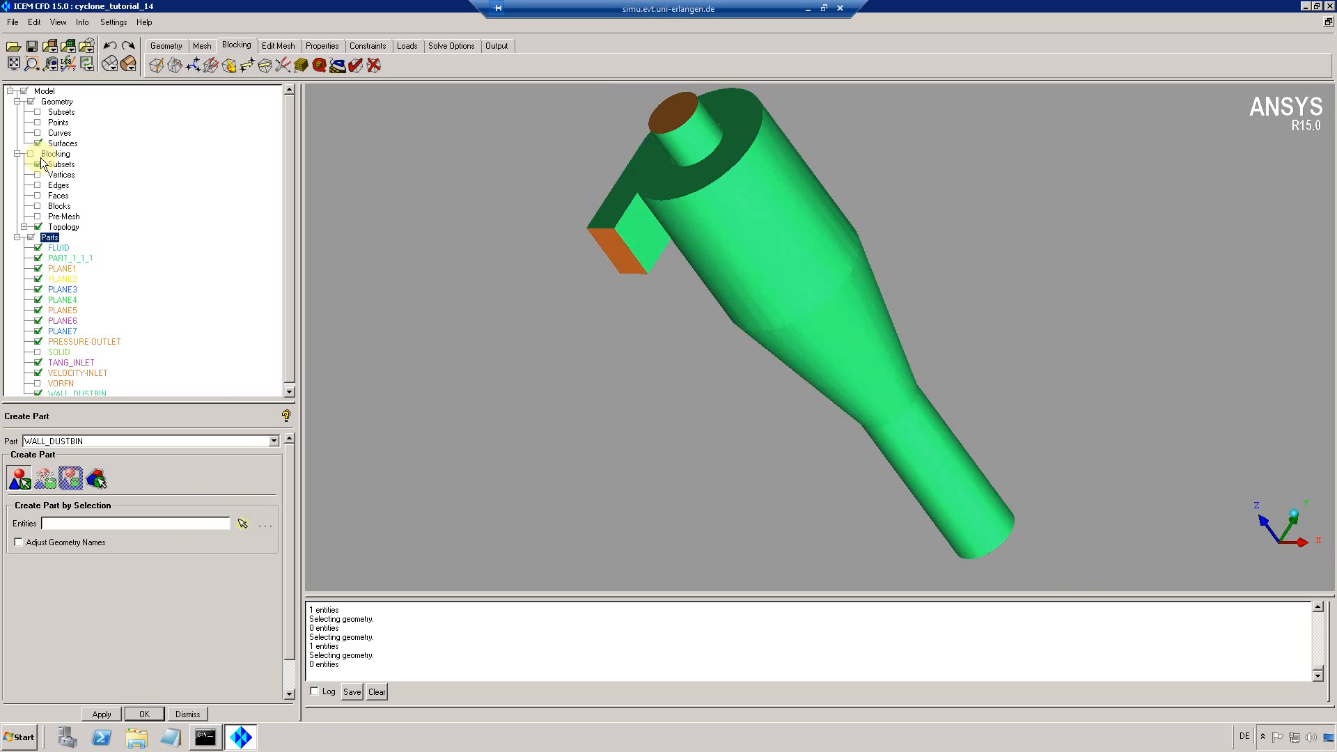
{"action": "left_click", "coordinate": [38, 144]}
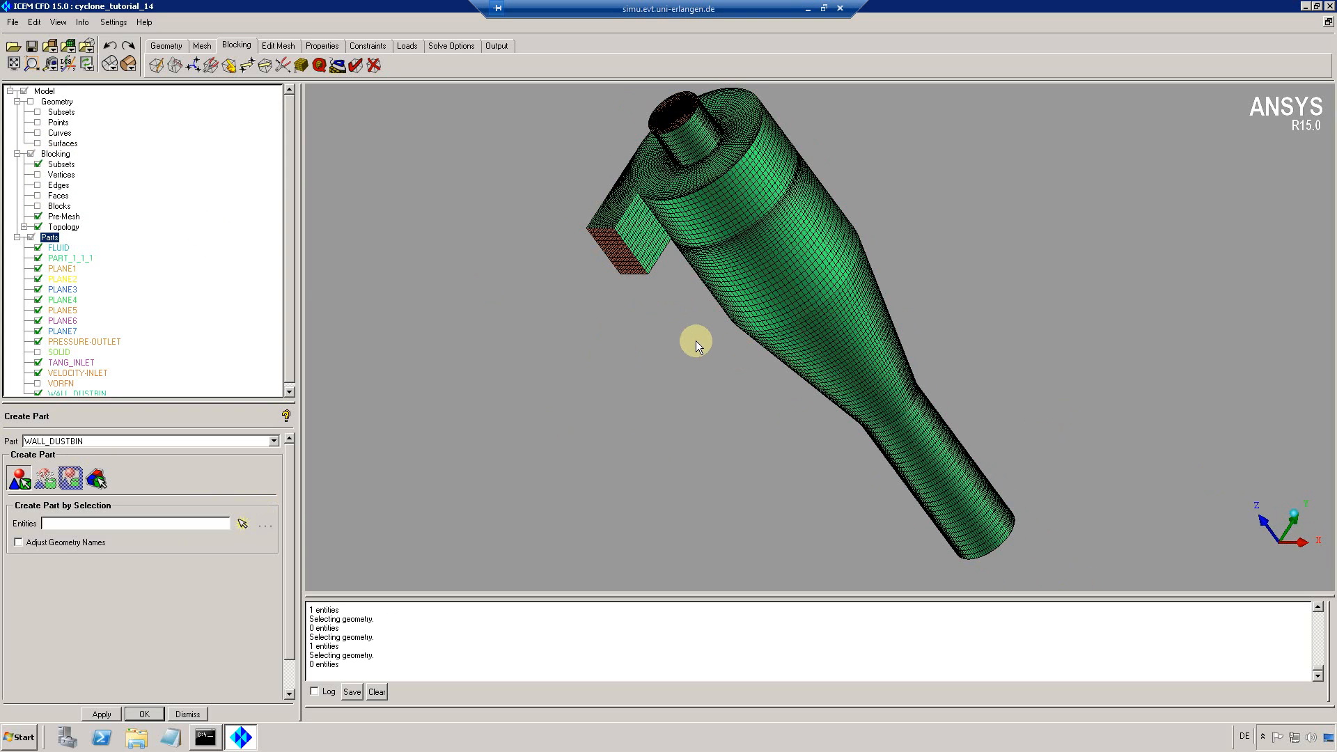
{"action": "left_click_drag", "start_coordinate": [696, 340], "coordinate": [696, 355]}
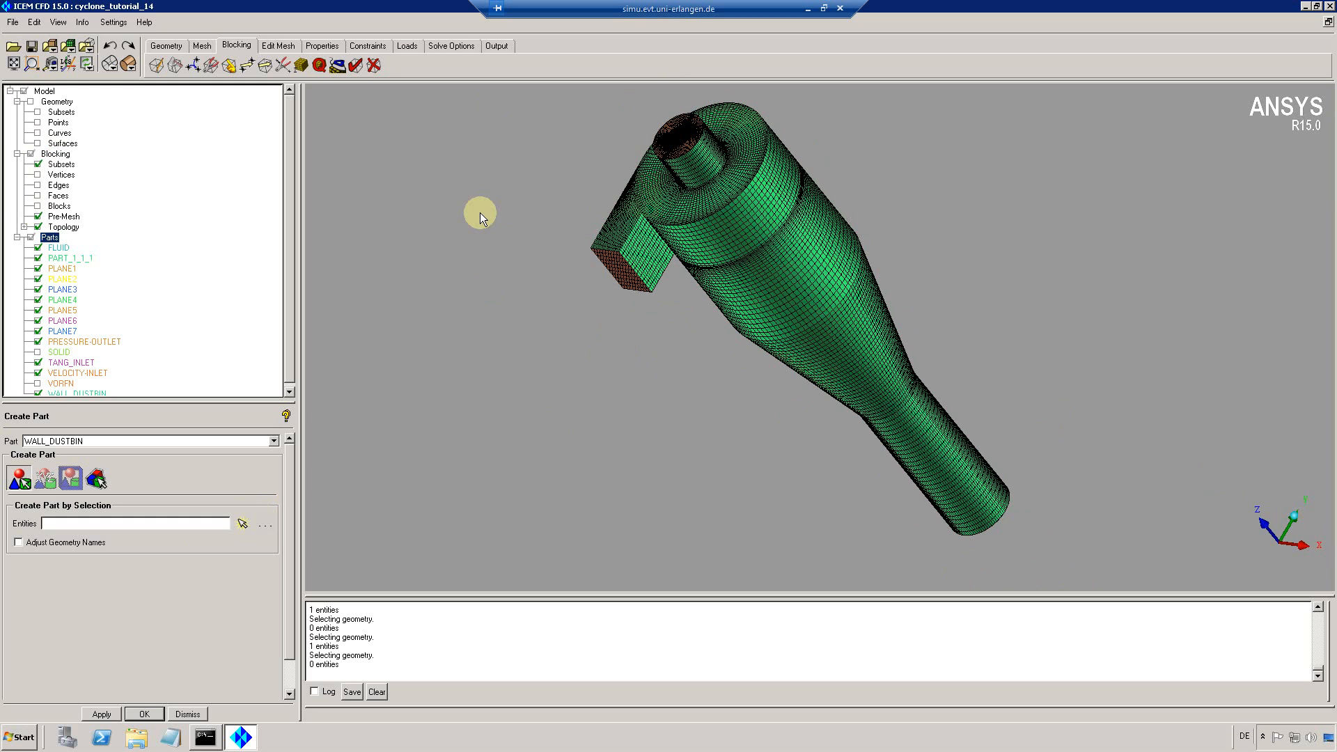
{"action": "right_click", "coordinate": [60, 221]}
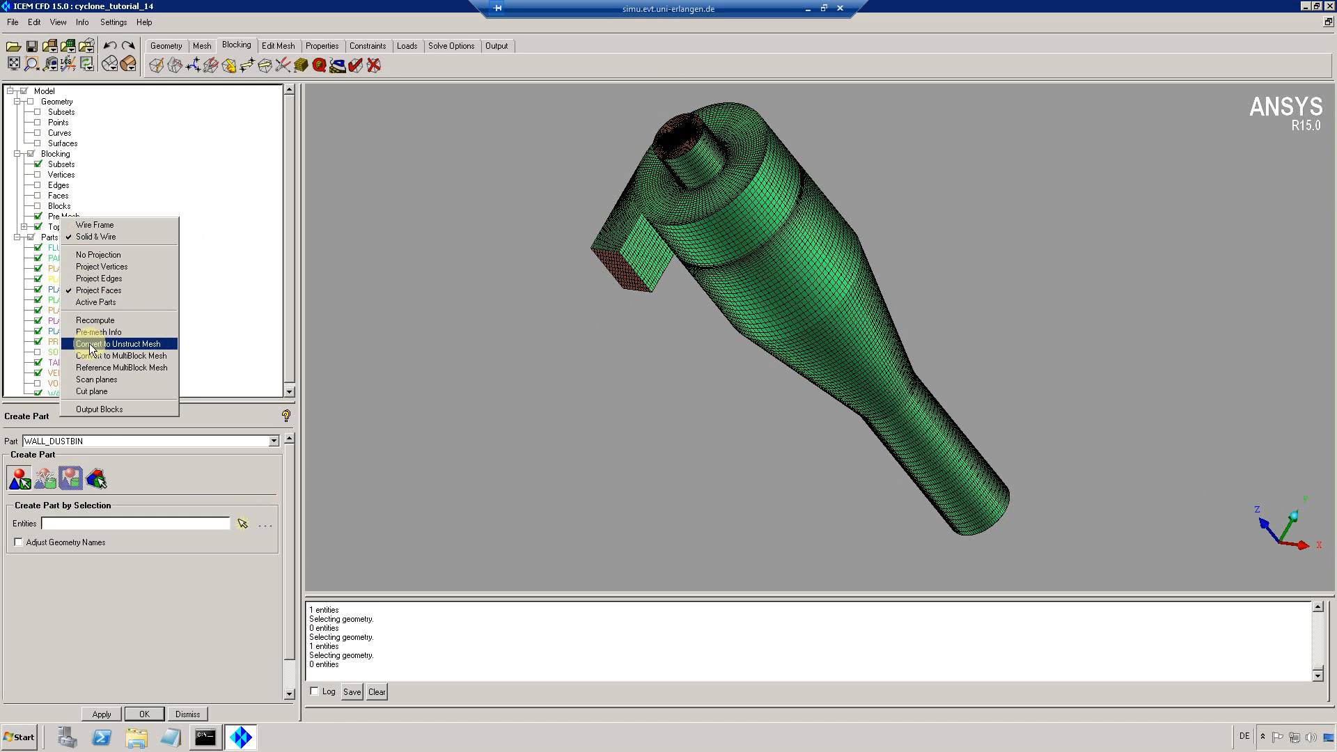
{"action": "left_click", "coordinate": [160, 346]}
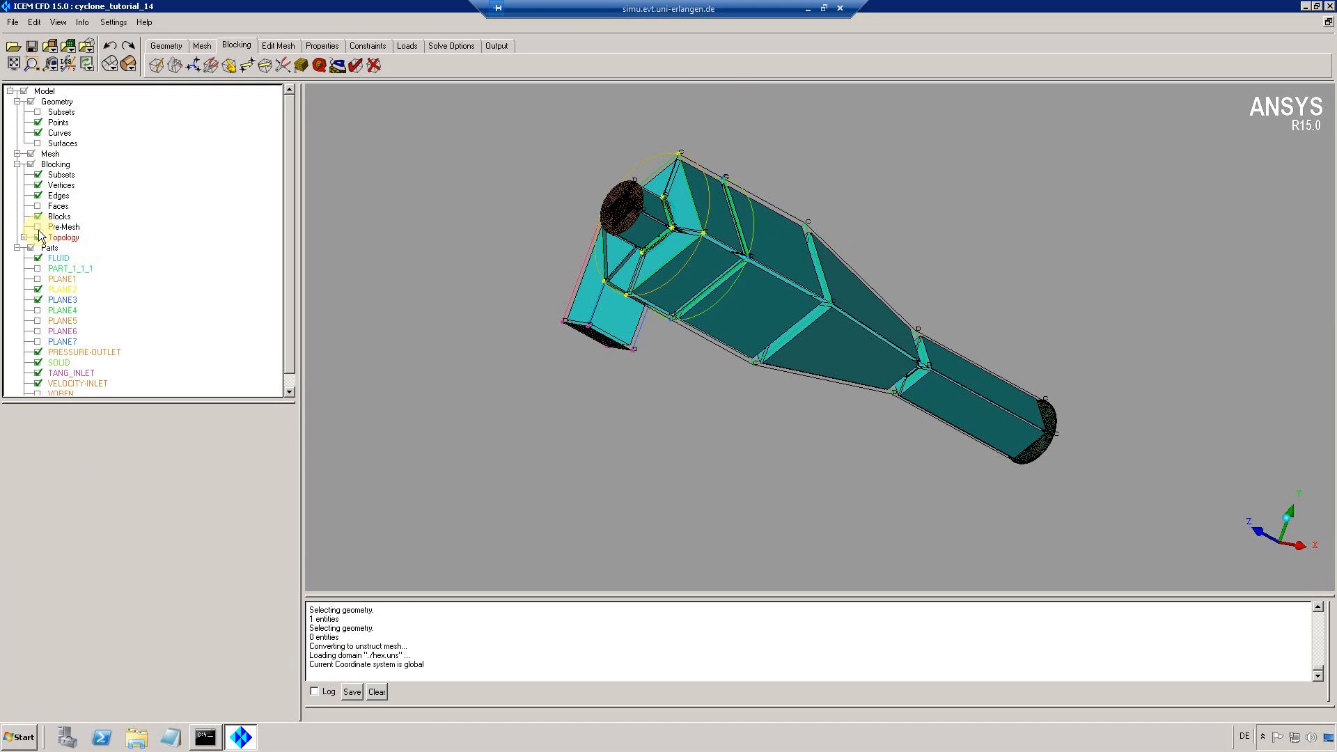
Check the mesh and blocking display separately and turn on all parts to view the complete unstructured mesh
{"action": "left_click", "coordinate": [31, 165]}
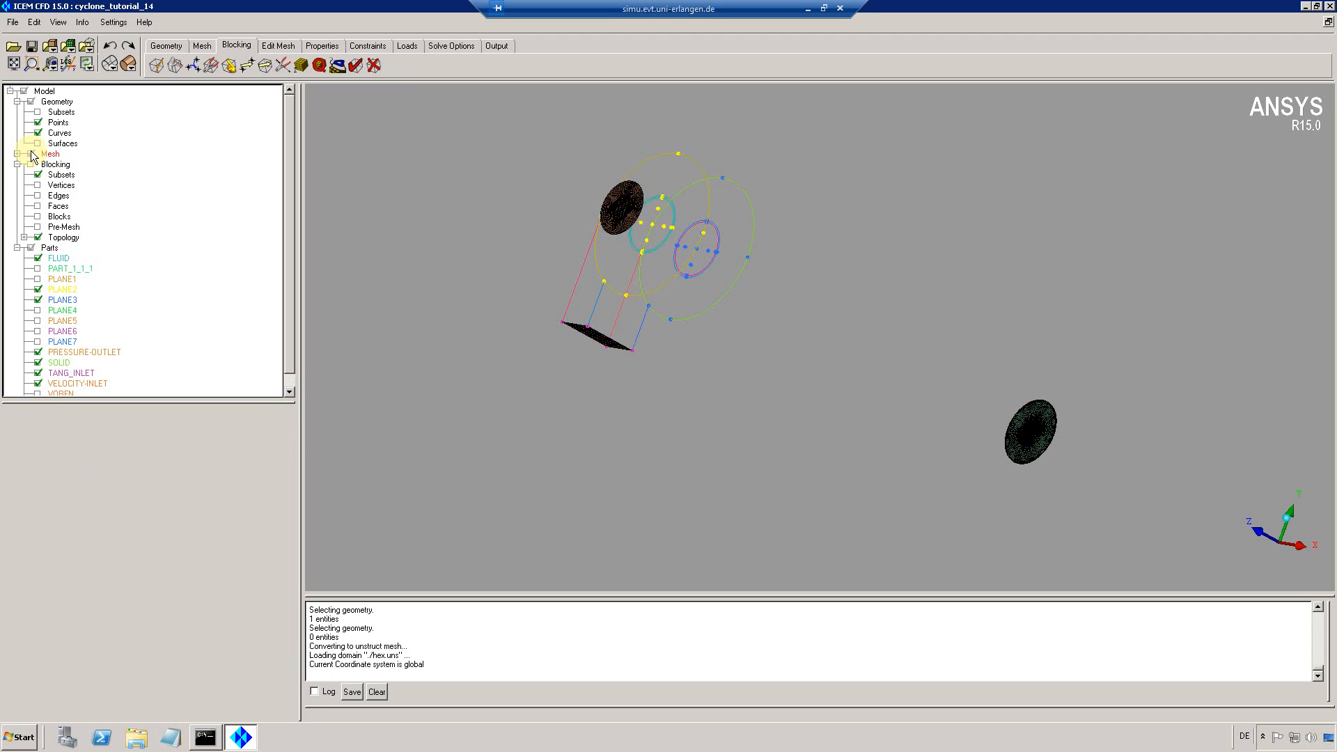
{"action": "left_click", "coordinate": [31, 154]}
{"action": "left_click", "coordinate": [31, 154]}
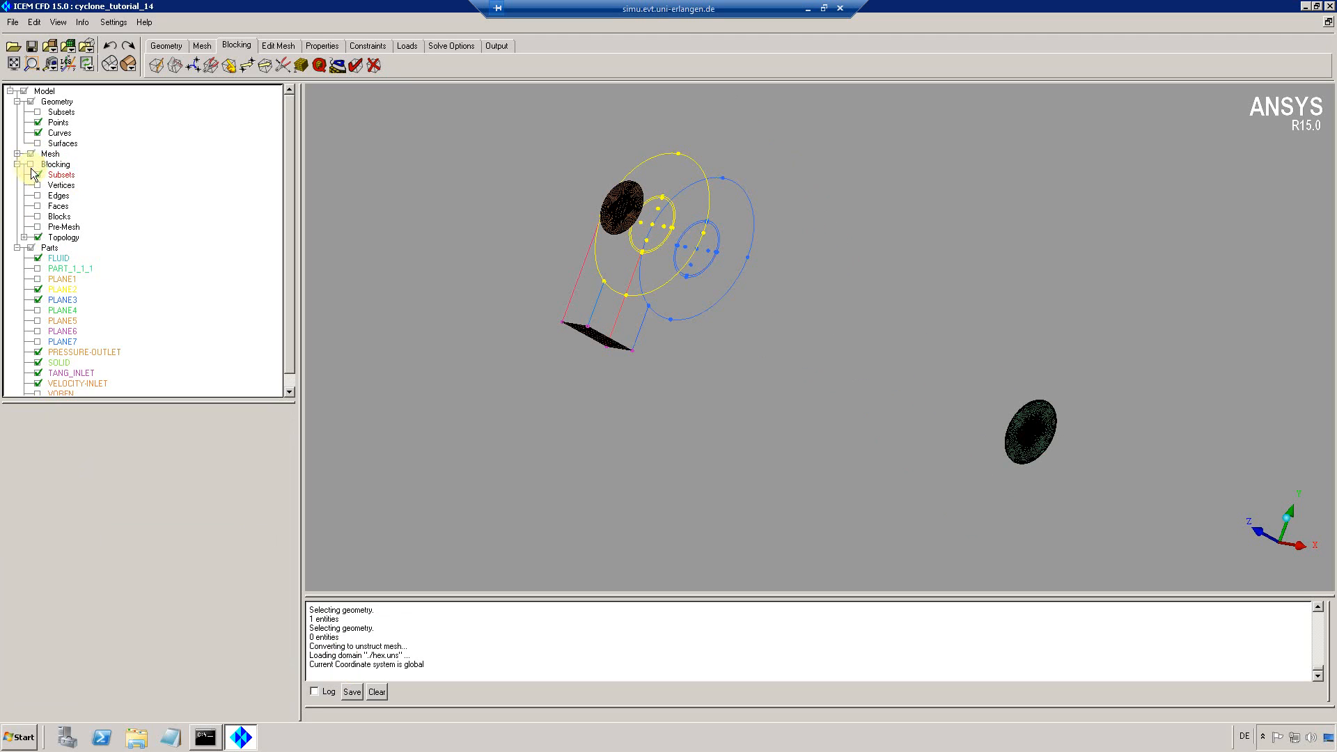
{"action": "left_click", "coordinate": [31, 165]}
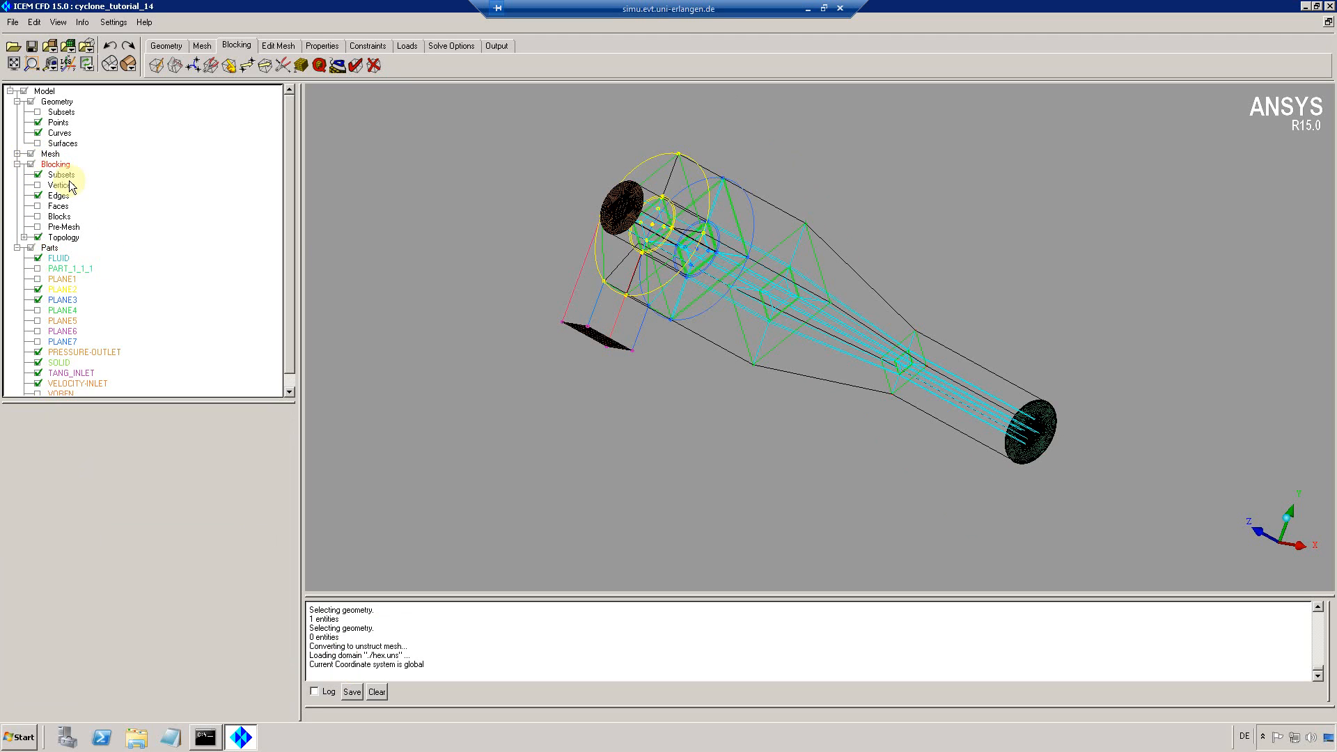
{"action": "left_click", "coordinate": [31, 249]}
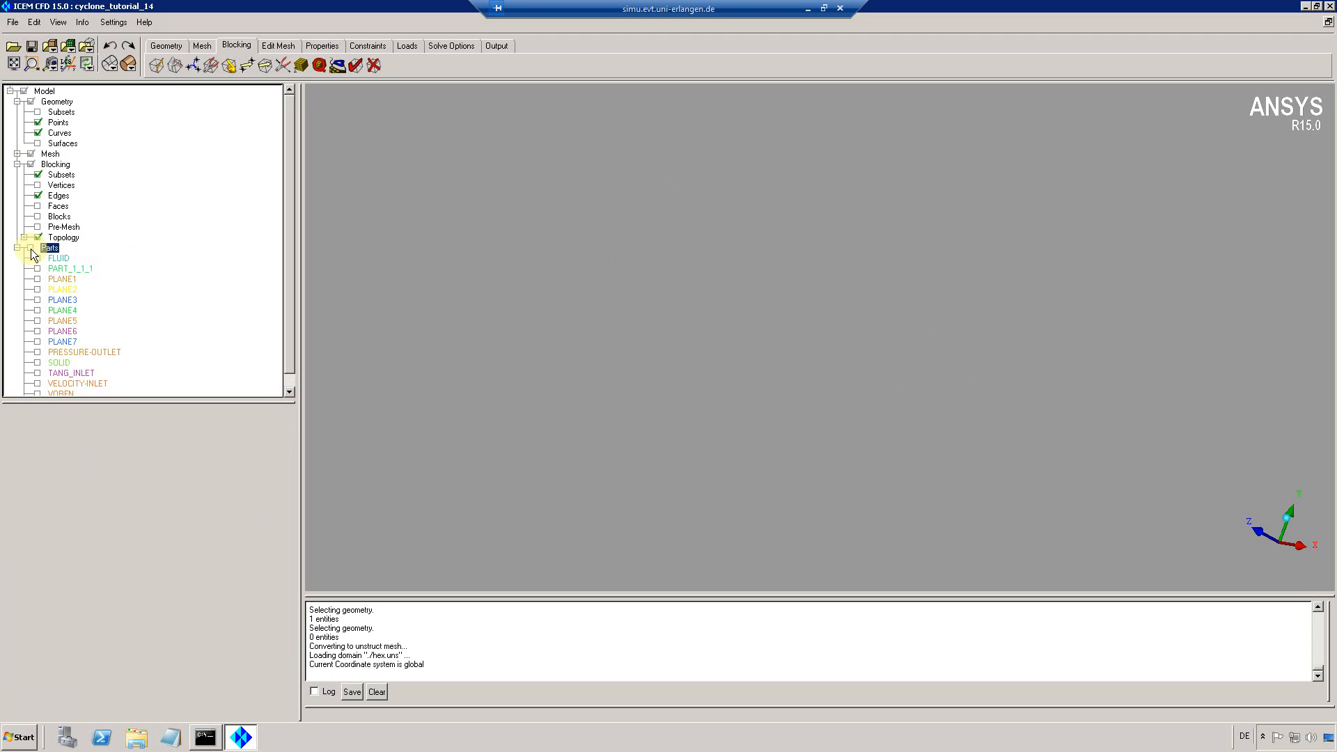
{"action": "left_click", "coordinate": [30, 248]}
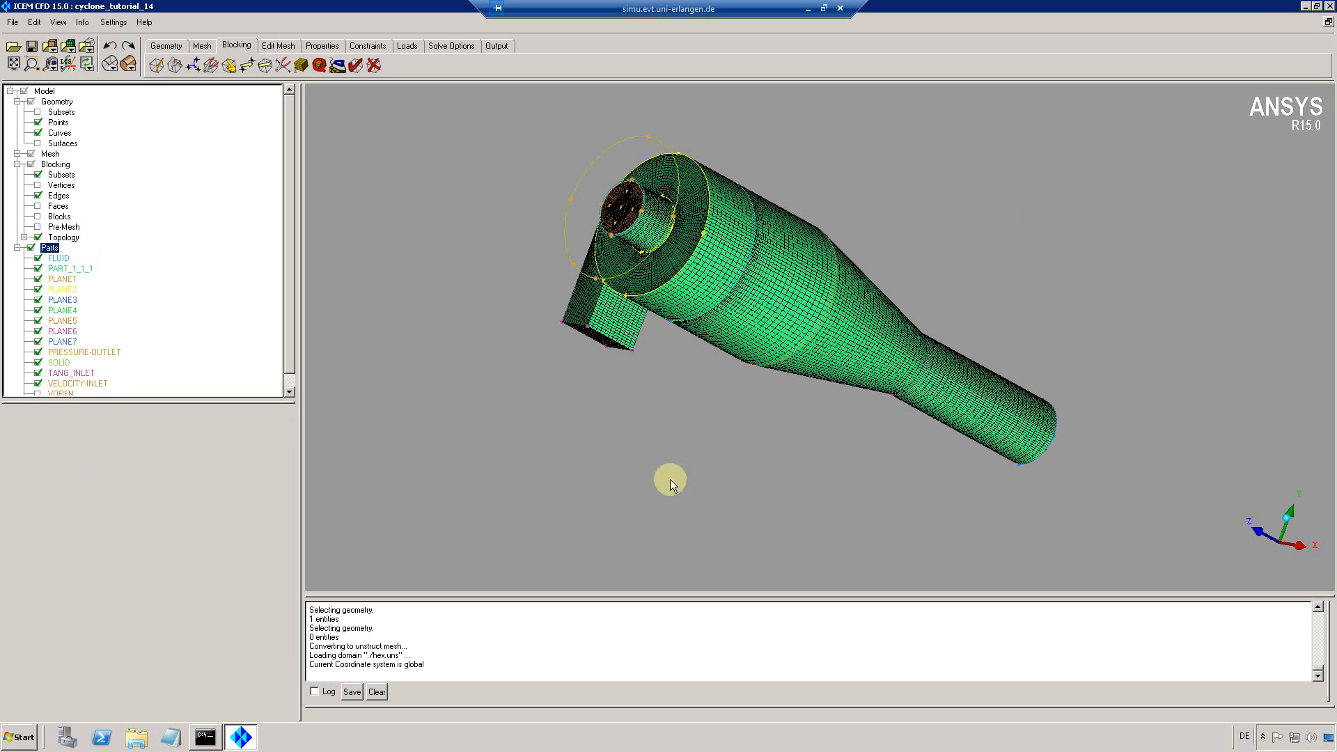
Start the ANSYS Fluent mesh export, saving the current project first and opening cyclone_tutorial_14 as the unstructured domain
{"action": "left_click", "coordinate": [496, 45]}
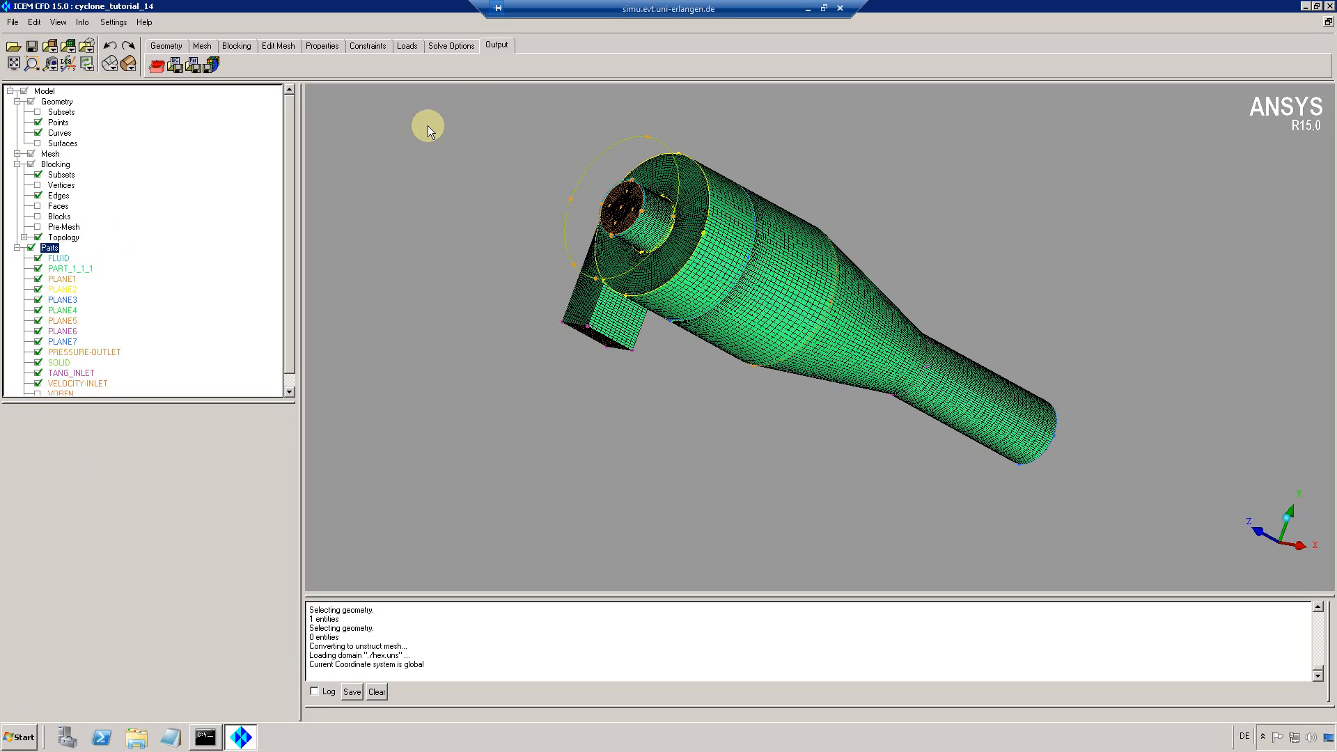
{"action": "left_click", "coordinate": [213, 64]}
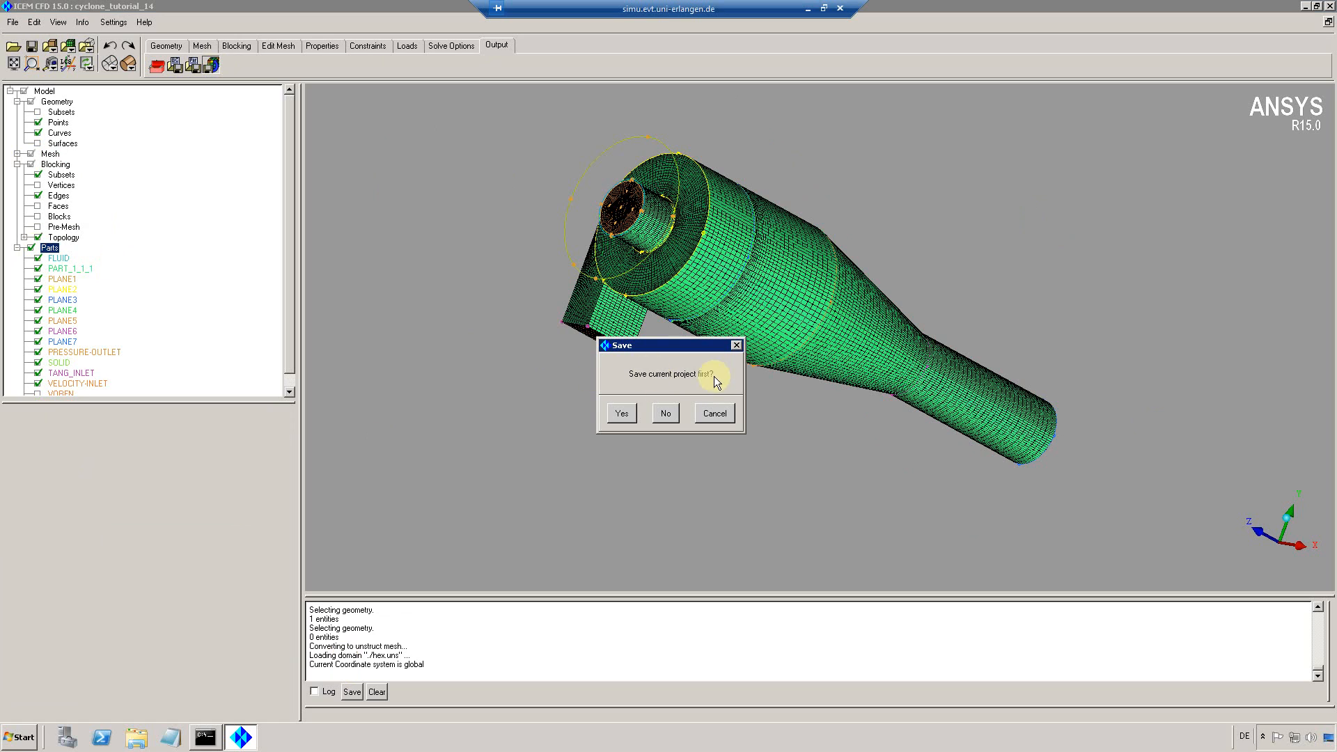
{"action": "left_click", "coordinate": [622, 414]}
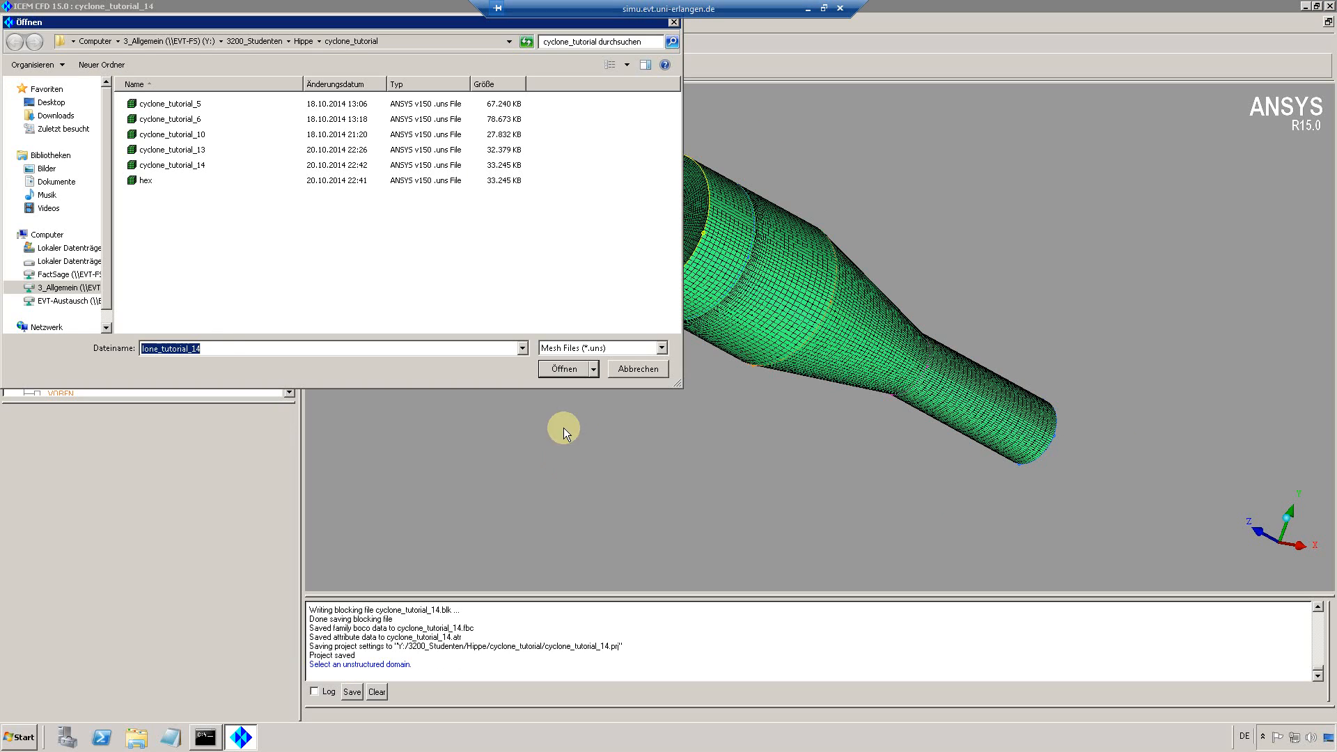
{"action": "left_click", "coordinate": [564, 369]}
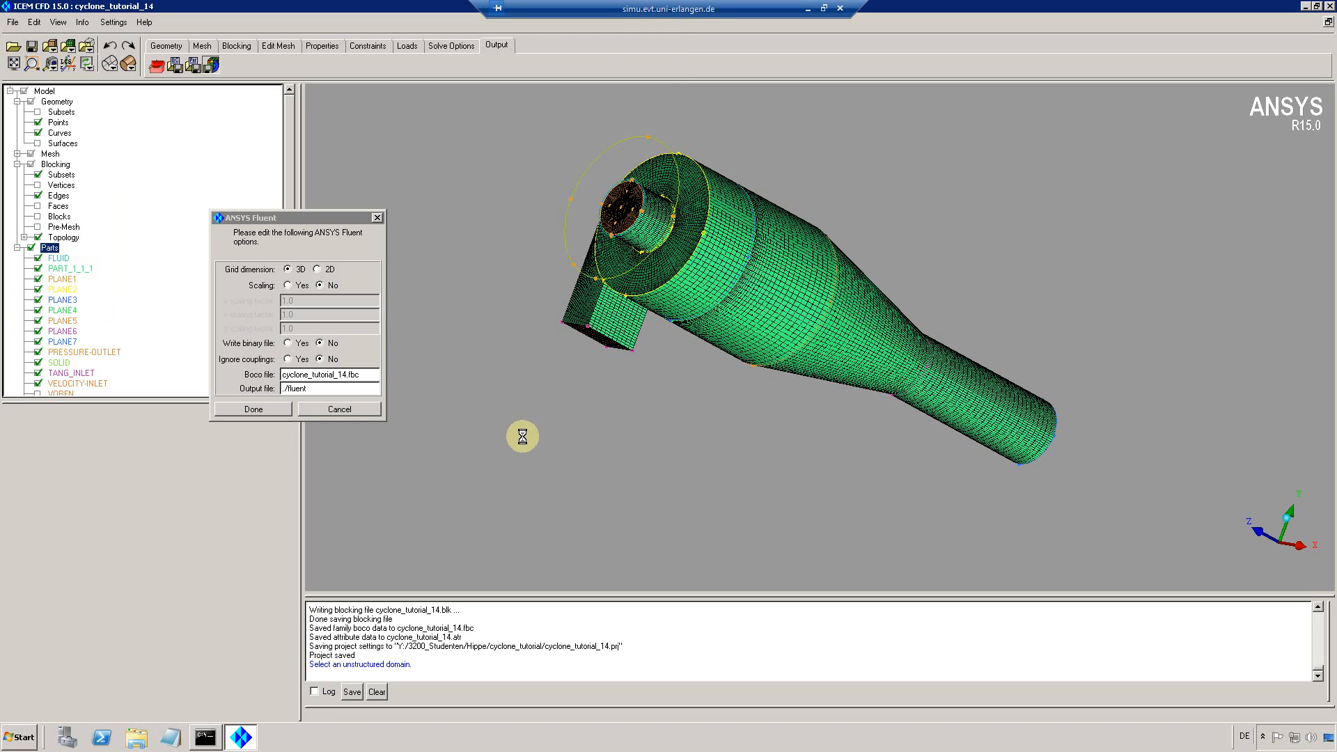
Name the output file ./cyclone_tutorial_mesh and write the 3D Fluent mesh without scaling
{"action": "left_click_drag", "start_coordinate": [333, 376], "coordinate": [280, 377]}
{"action": "key", "text": "ctrl+c"}
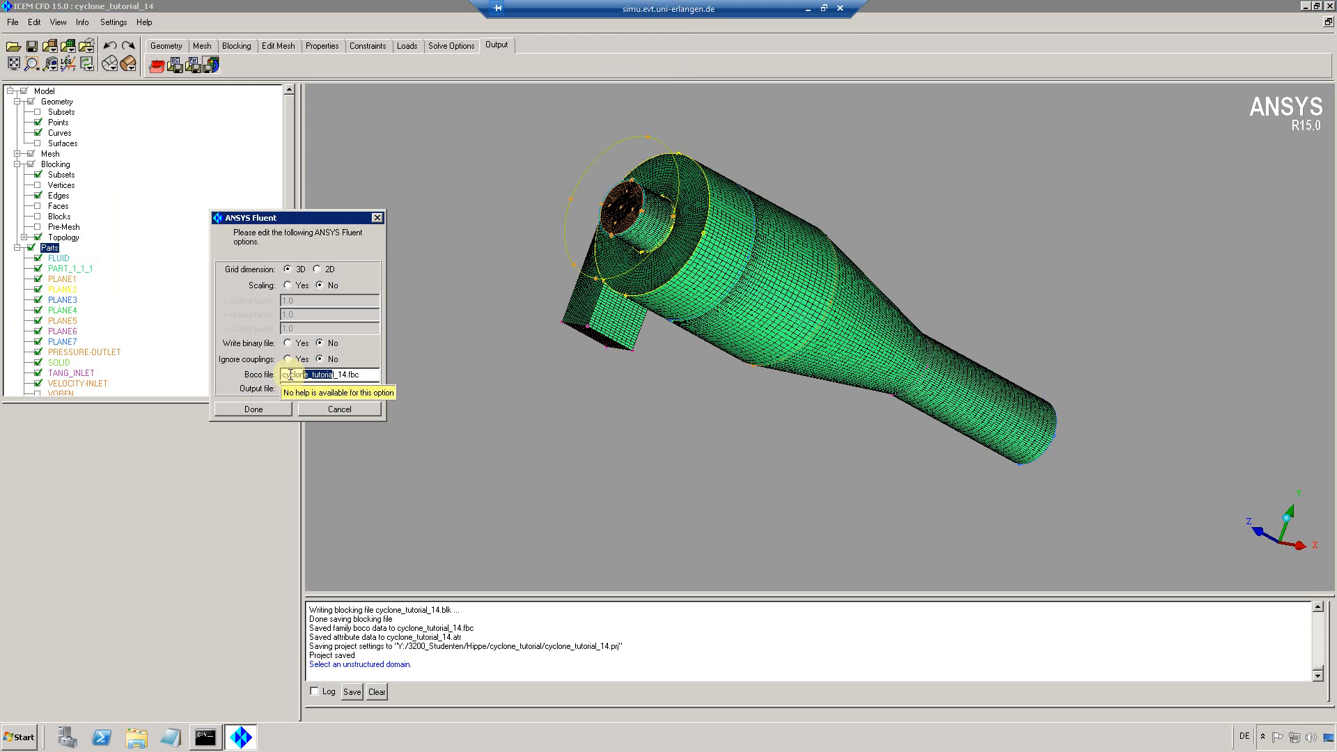
{"action": "double_click", "coordinate": [313, 388]}
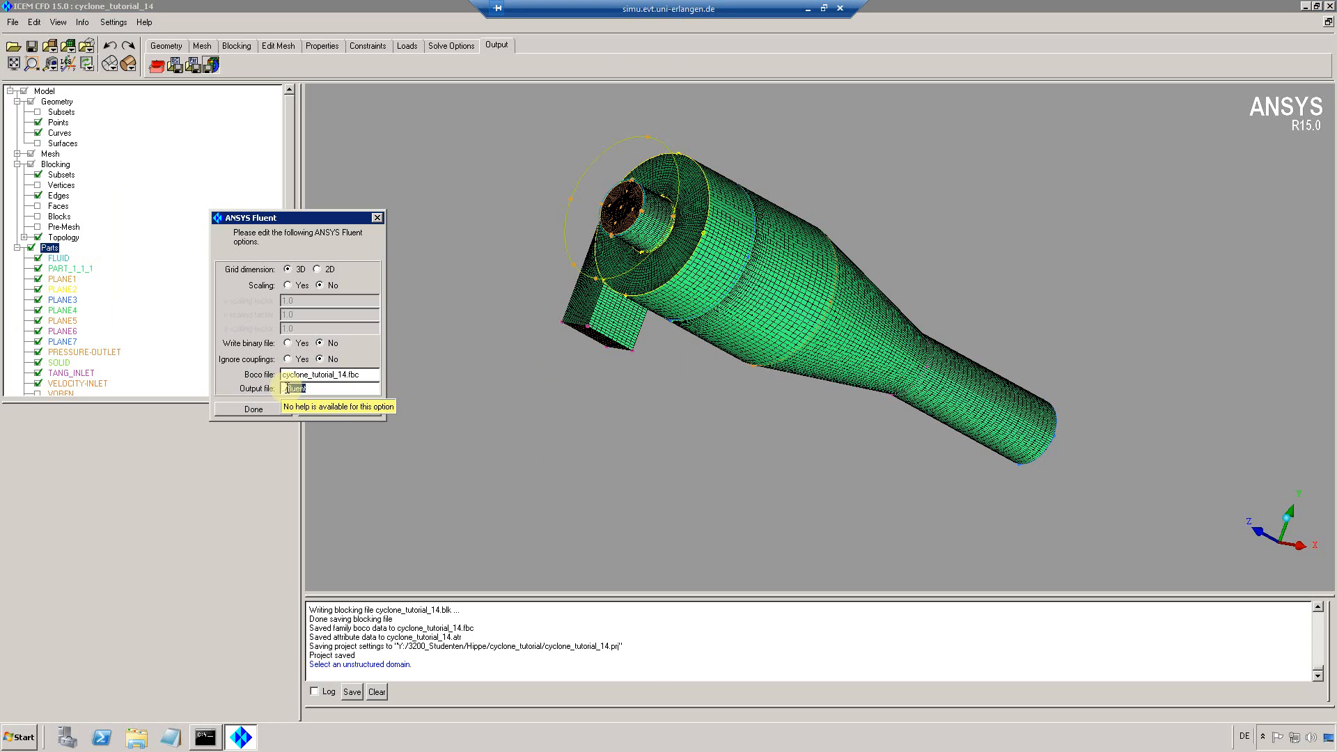
{"action": "key", "text": "ctrl+v"}
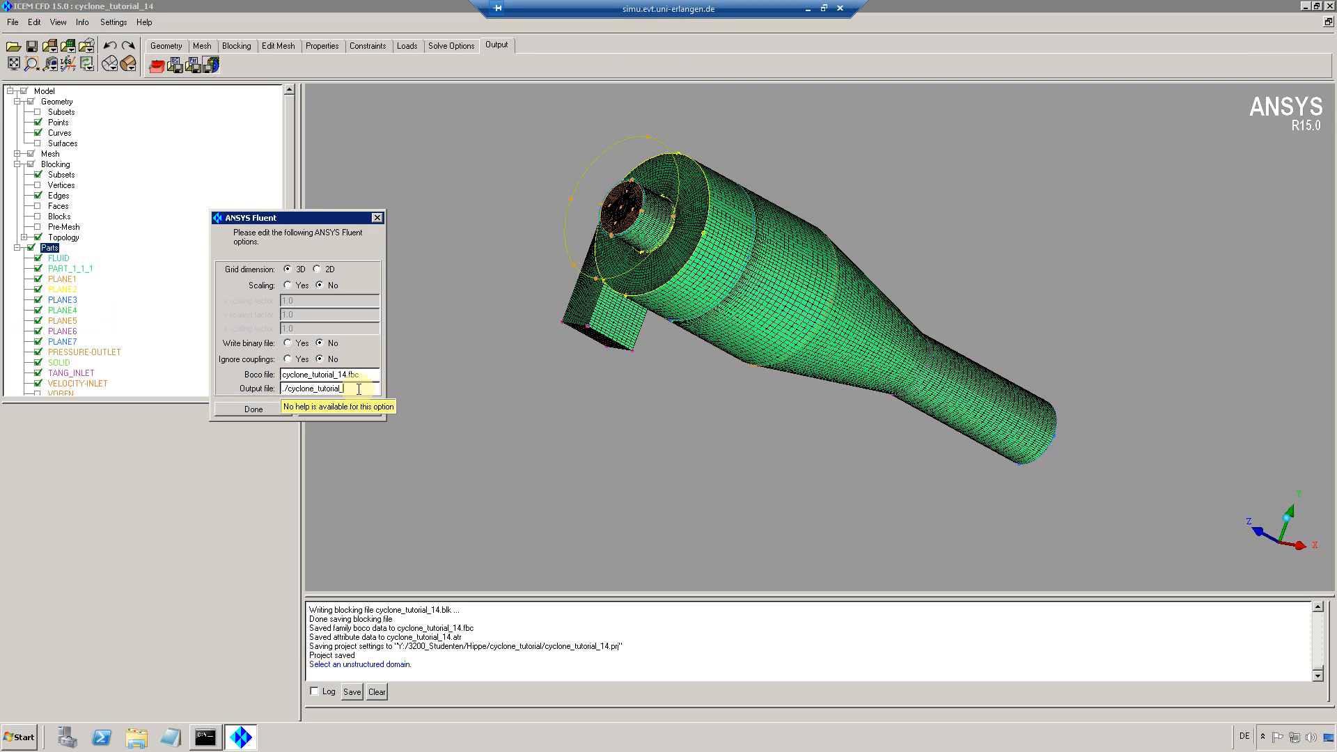
{"action": "type", "text": "_mesh"}
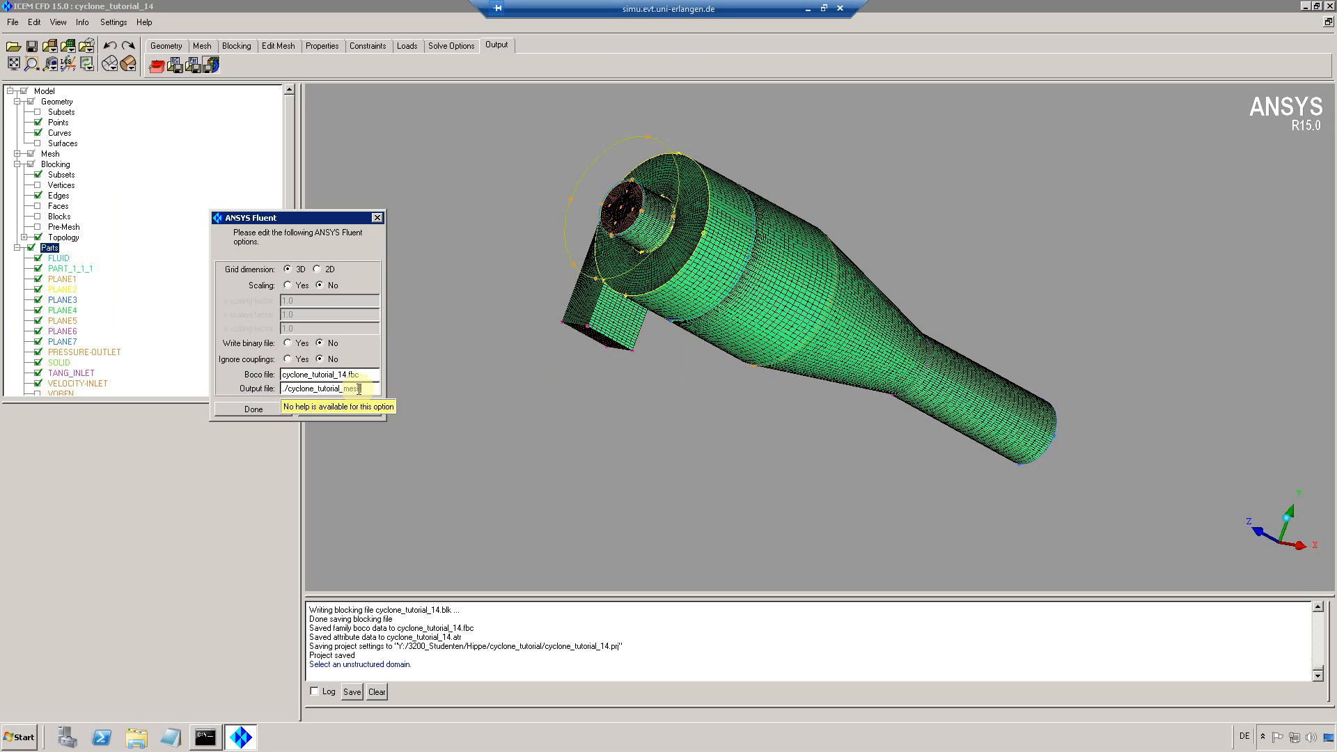
{"action": "left_click", "coordinate": [253, 409]}
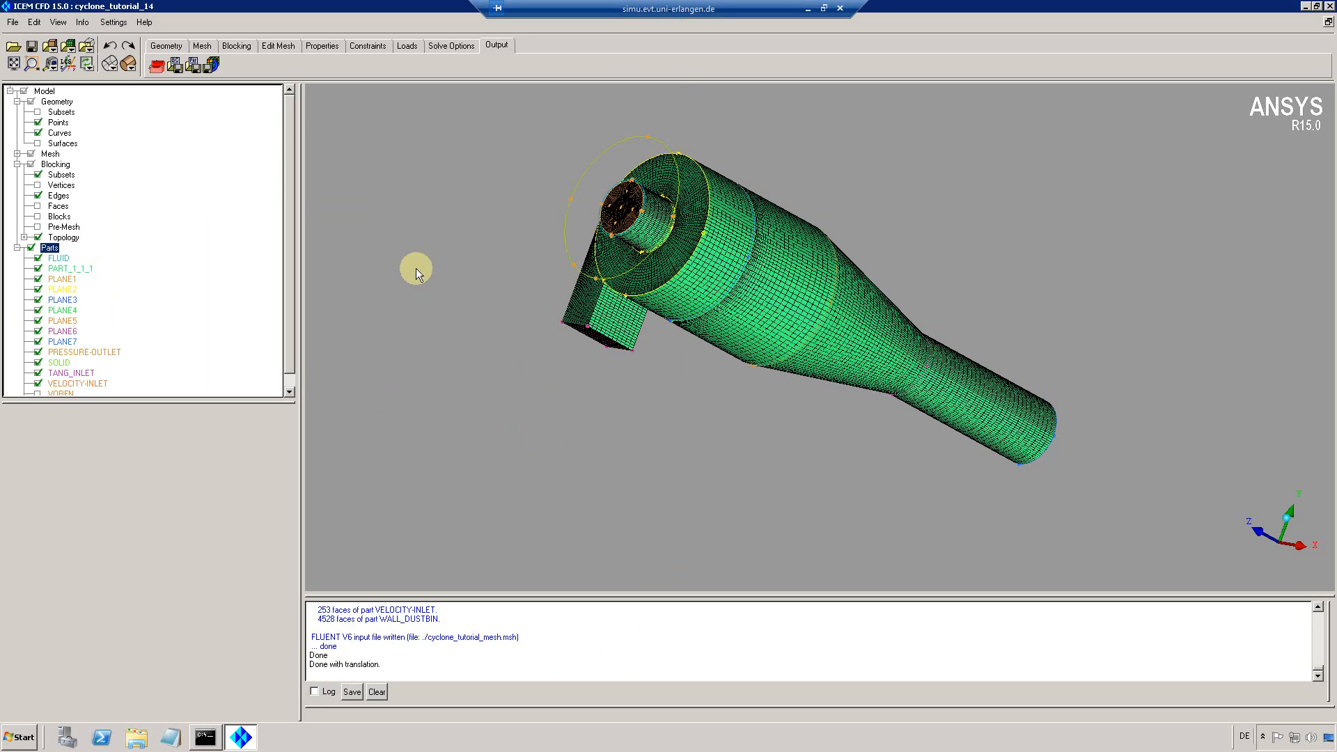
{"action": "left_click_drag", "start_coordinate": [492, 262], "coordinate": [531, 240]}
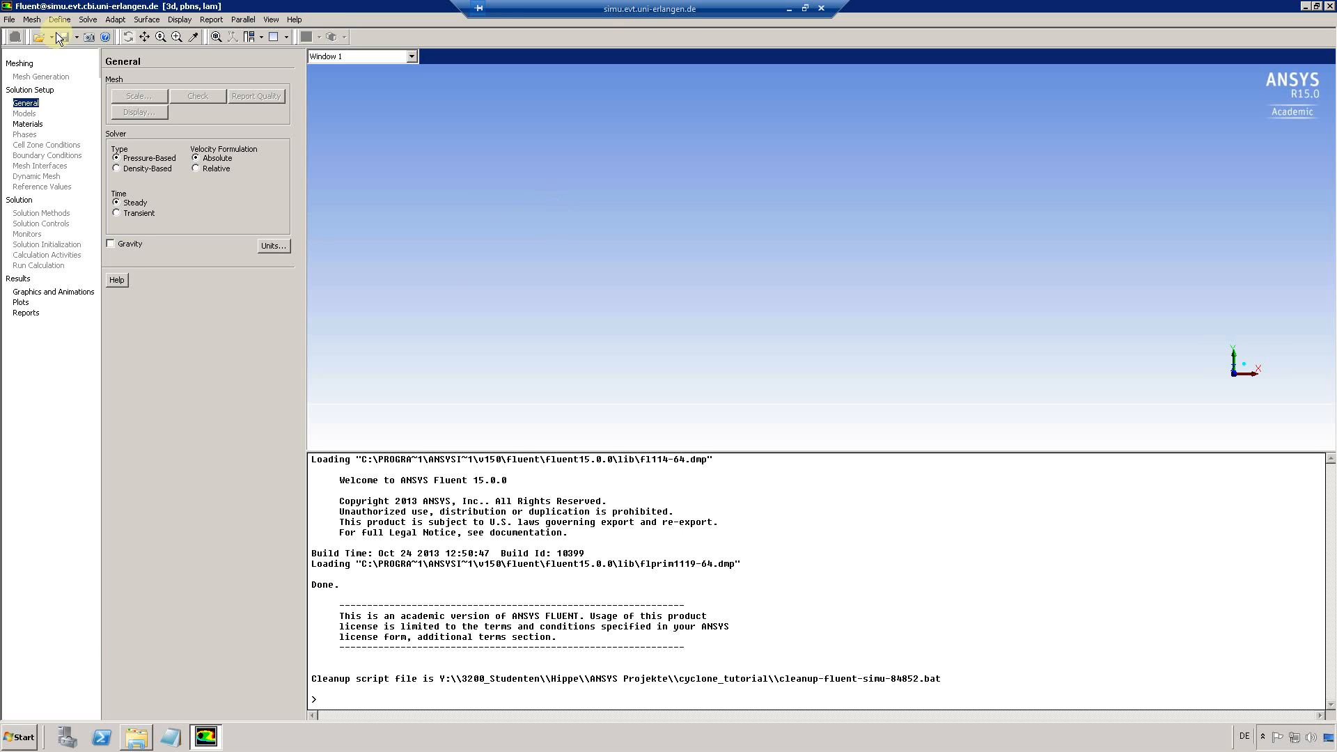
Switch to ANSYS Fluent and read the mesh file cyclone_tutorial.msh
{"action": "left_click", "coordinate": [10, 19]}
{"action": "mouse_move", "coordinate": [42, 33]}
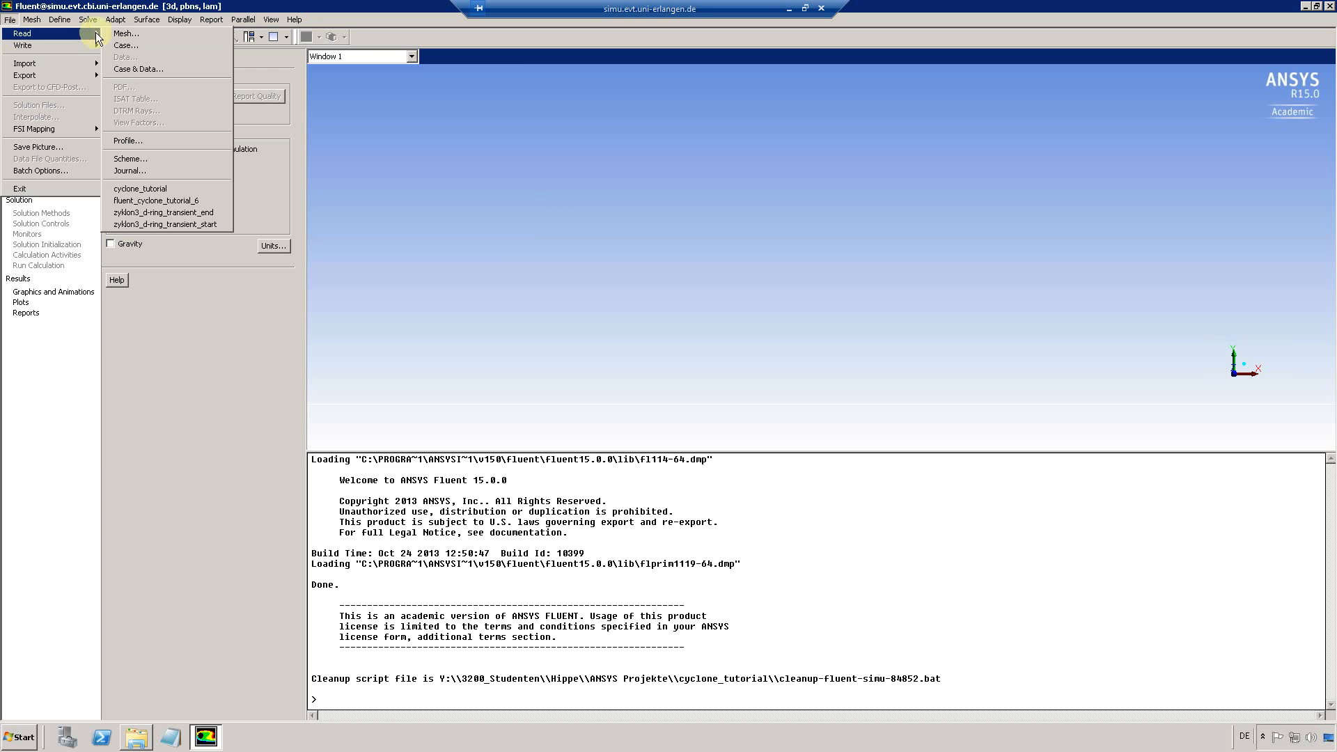
{"action": "left_click", "coordinate": [131, 35]}
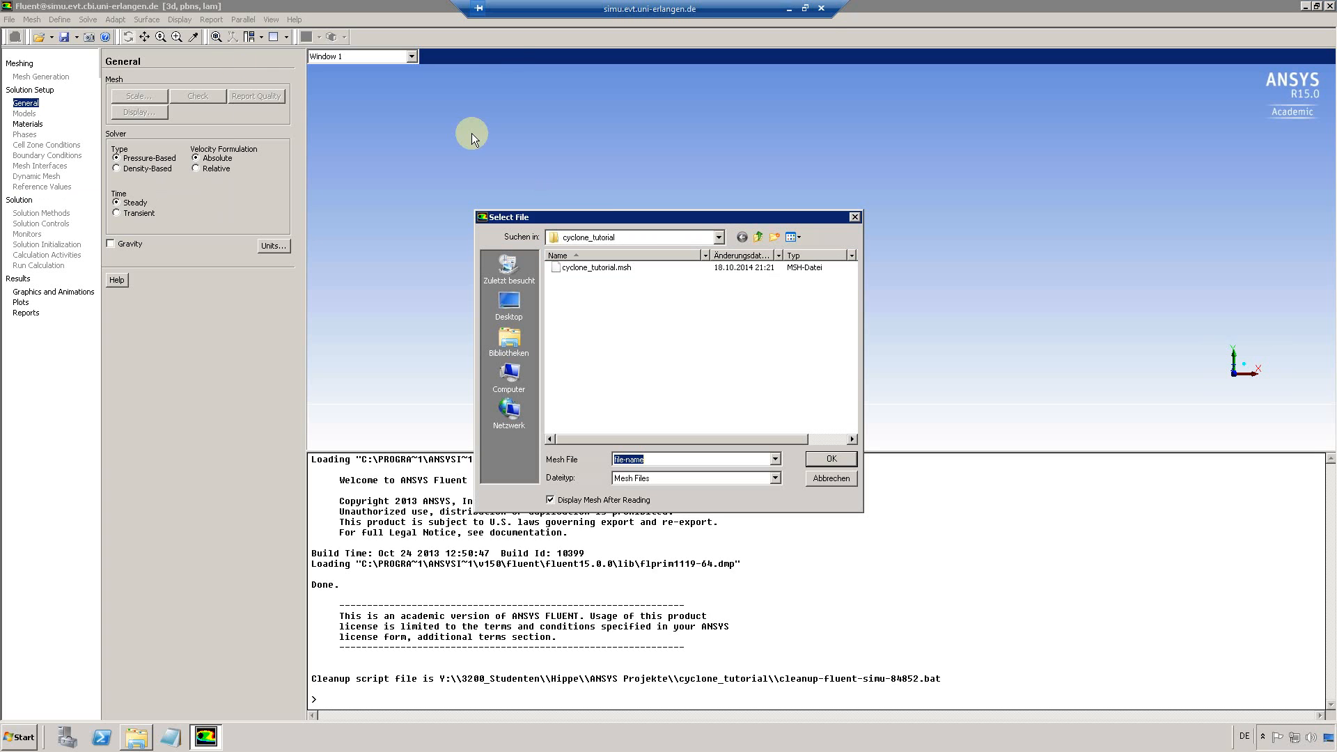
{"action": "double_click", "coordinate": [589, 268]}
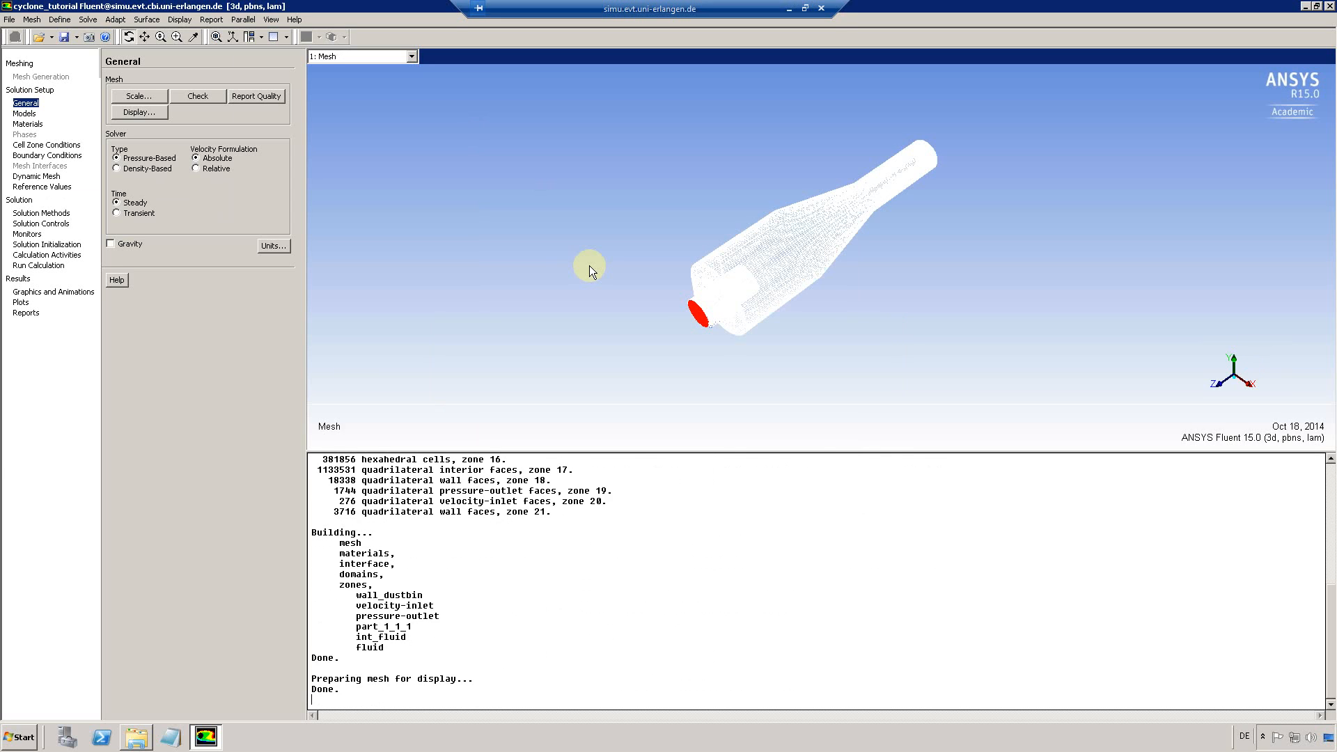
{"action": "left_click_drag", "start_coordinate": [589, 265], "coordinate": [538, 235]}
Enable gravity in the general solver setup with a Z acceleration of -9.81 m/s2
{"action": "left_click", "coordinate": [31, 90]}
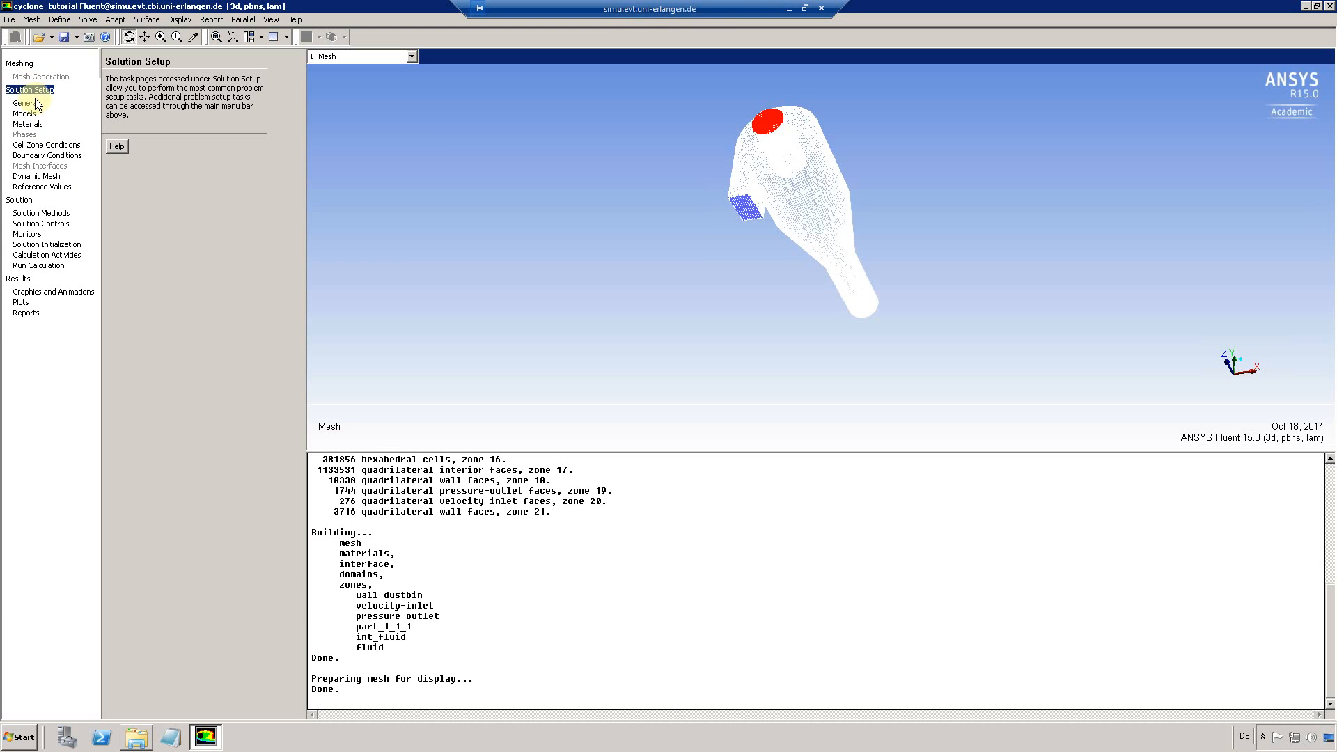
{"action": "left_click", "coordinate": [33, 105]}
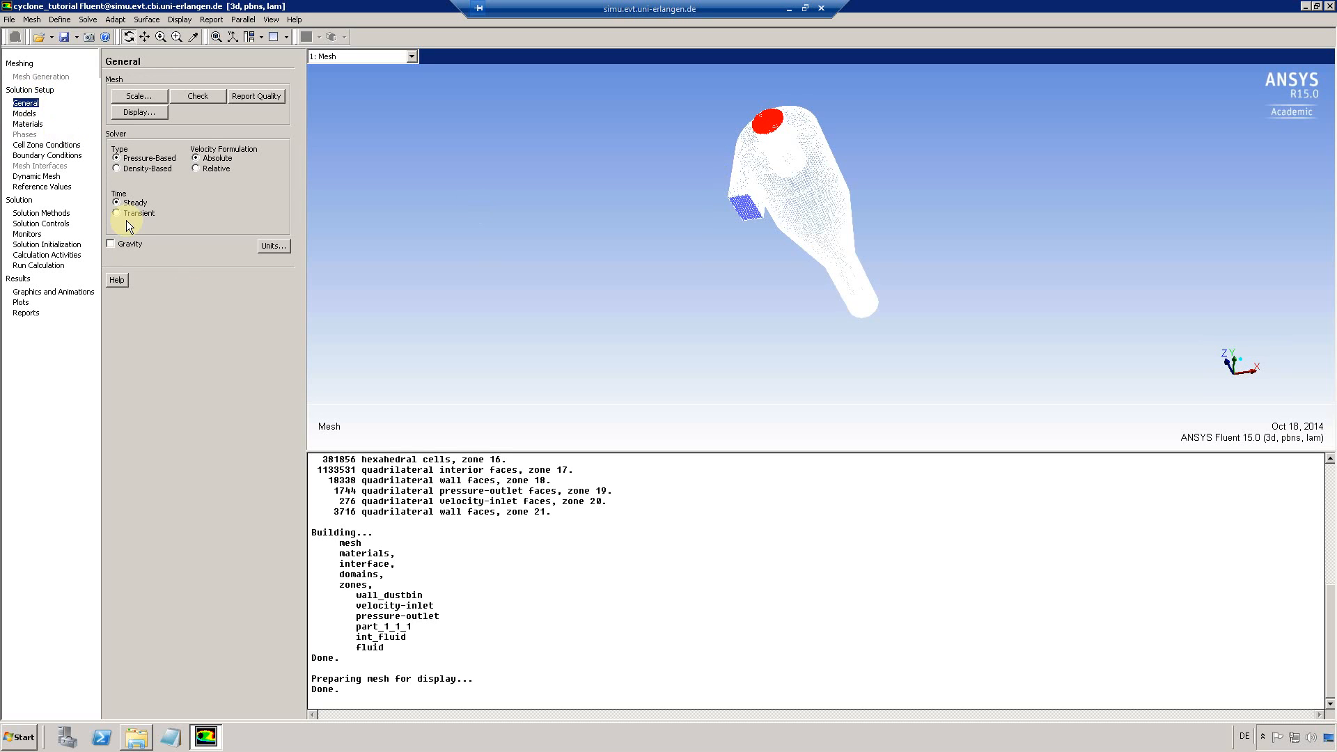
{"action": "left_click", "coordinate": [110, 244]}
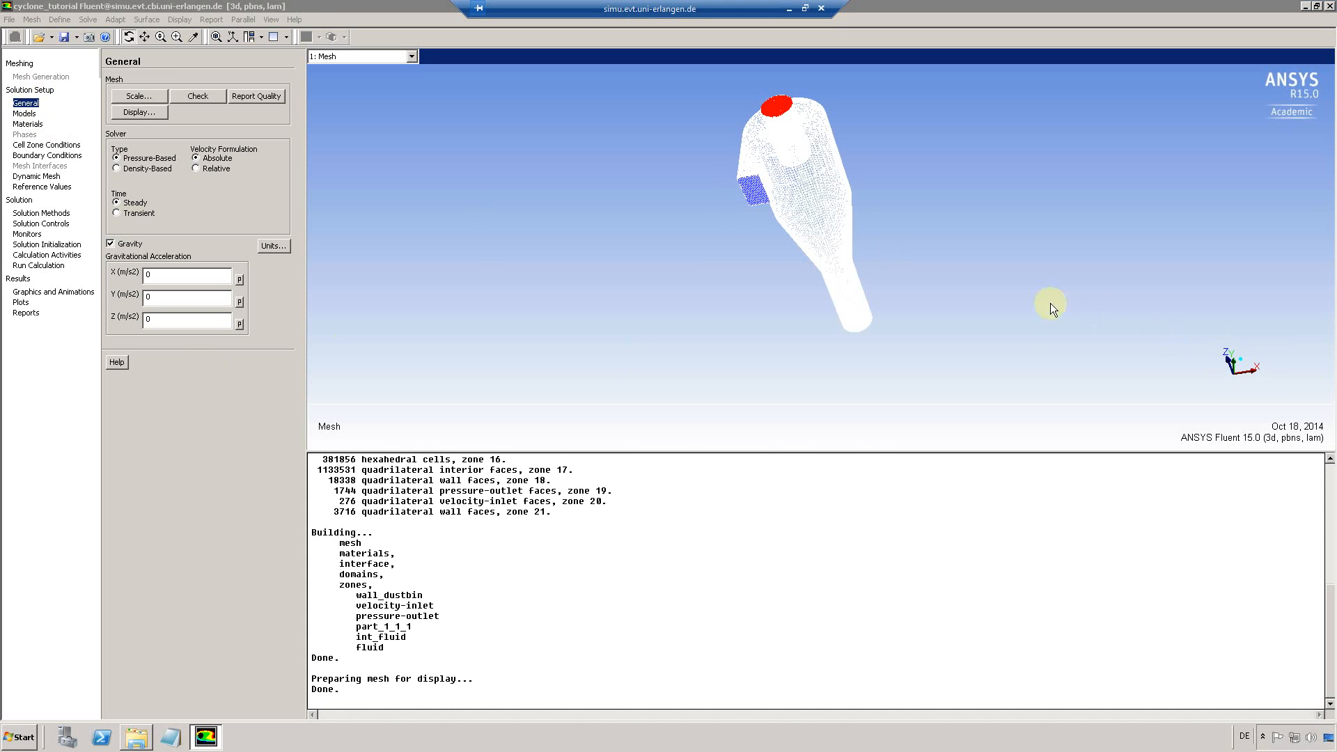
{"action": "left_click_drag", "start_coordinate": [153, 322], "coordinate": [134, 321]}
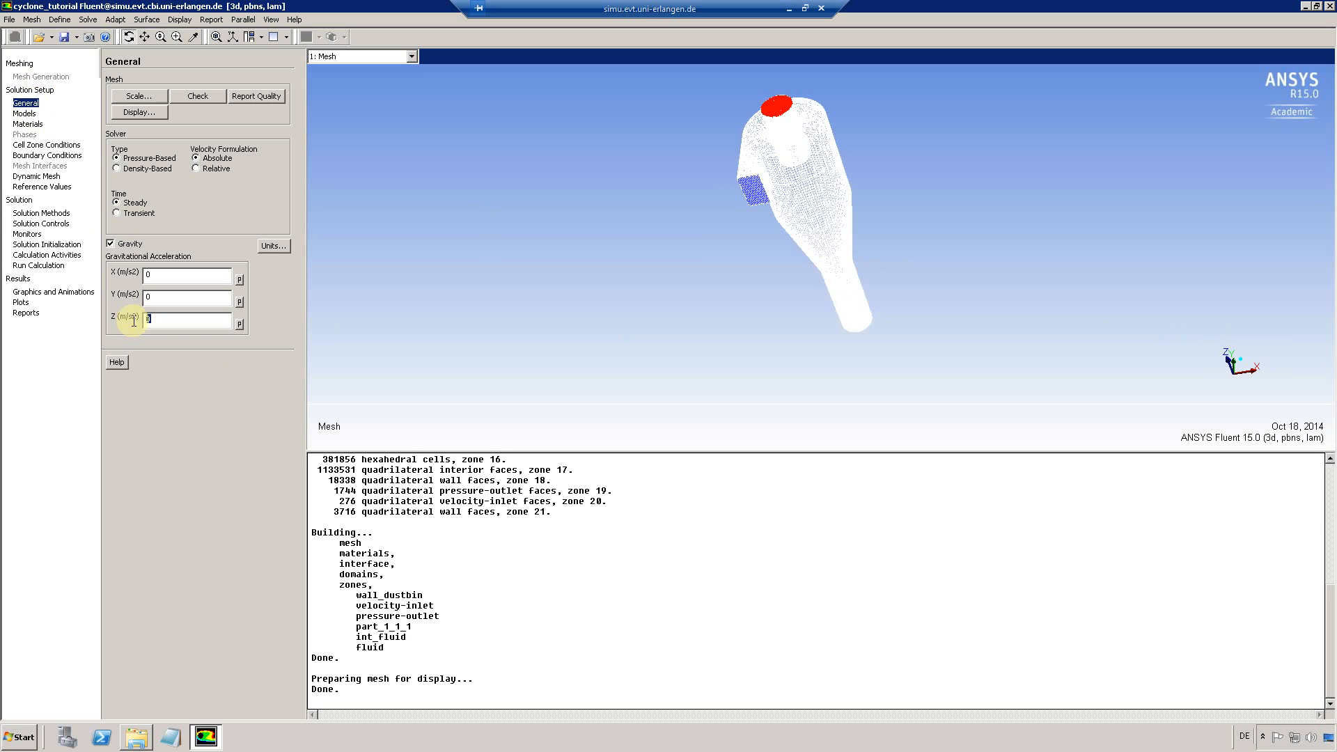
{"action": "type", "text": "-9.81"}
Set the viscous model to Reynolds Stress (7 eqn), keeping its default options
{"action": "left_click", "coordinate": [26, 114]}
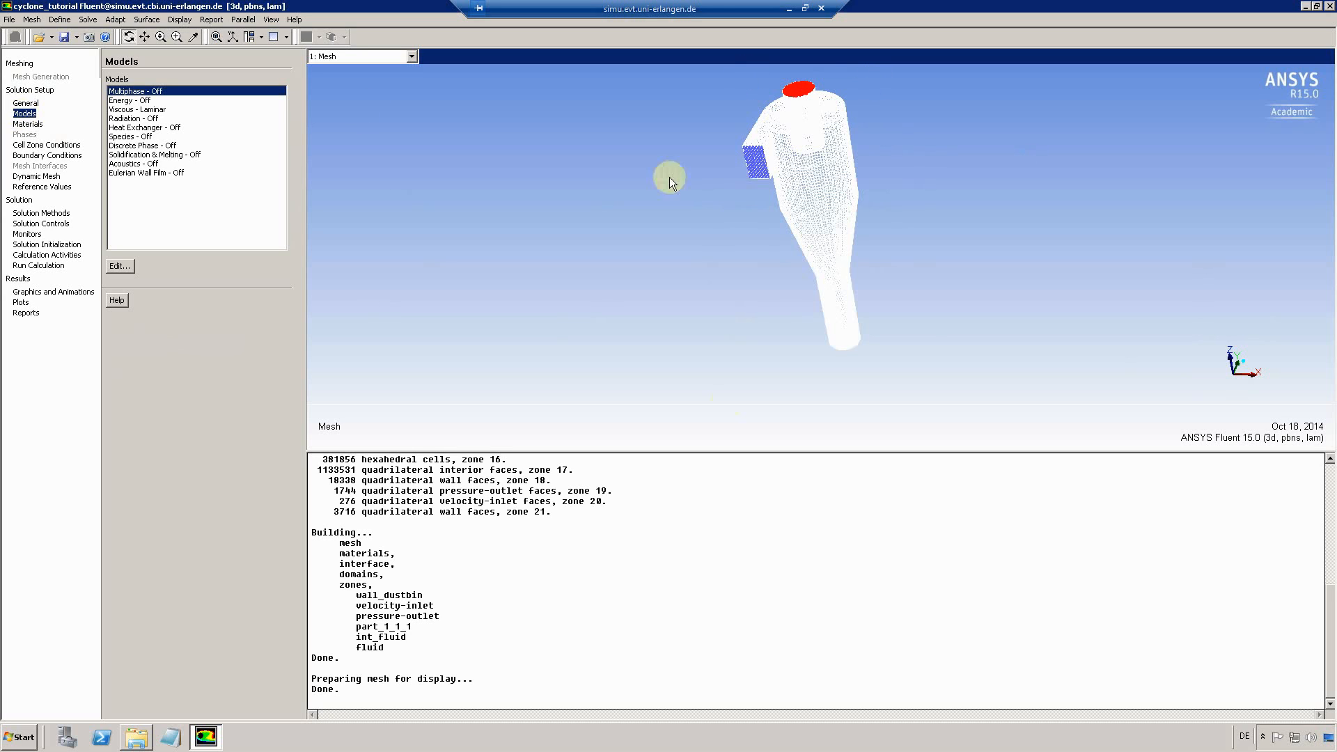
{"action": "left_click", "coordinate": [145, 110]}
{"action": "left_click", "coordinate": [118, 265]}
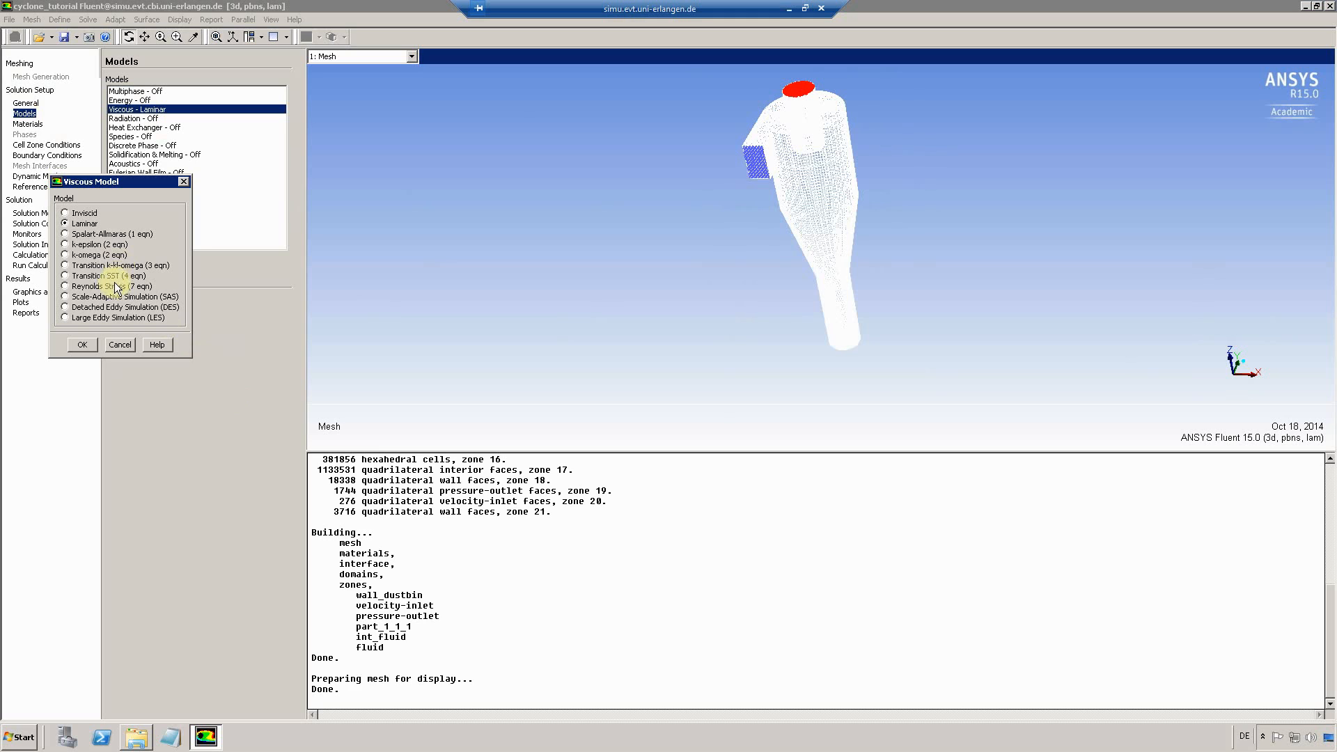
{"action": "left_click", "coordinate": [66, 287]}
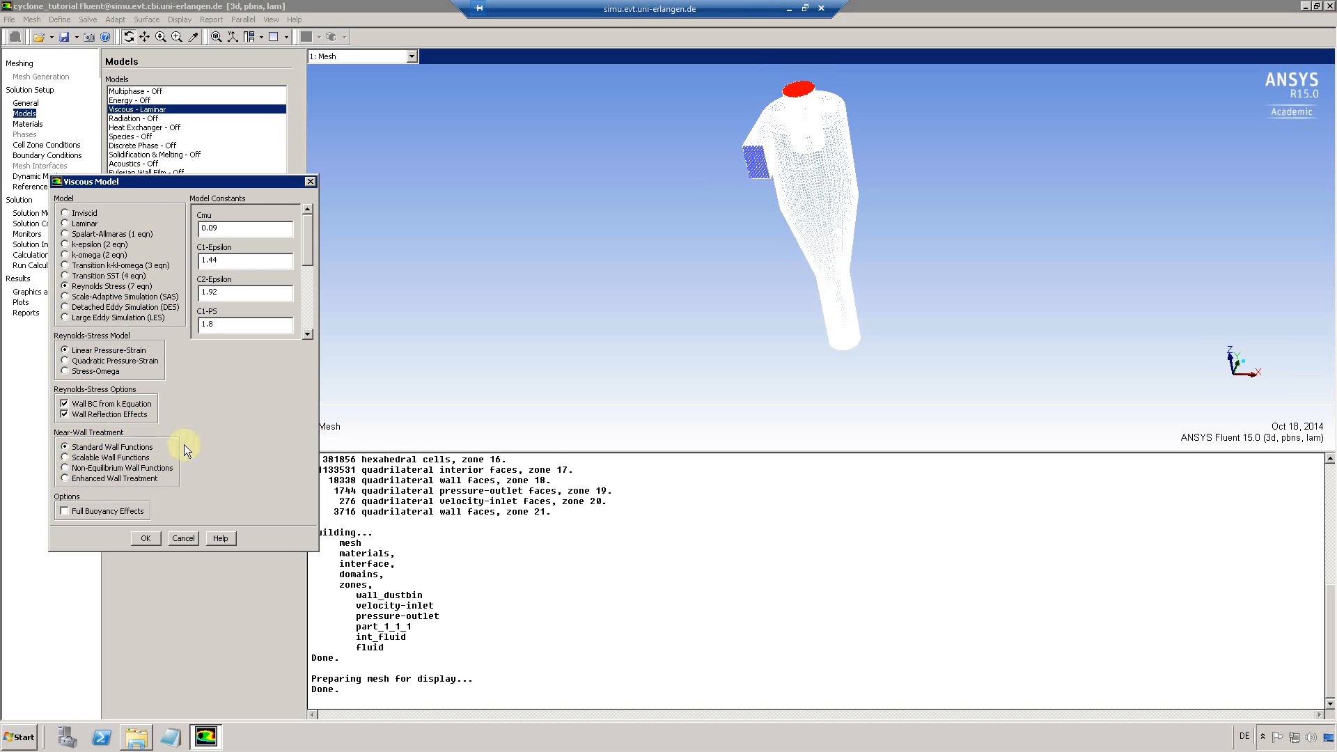
{"action": "left_click", "coordinate": [144, 539]}
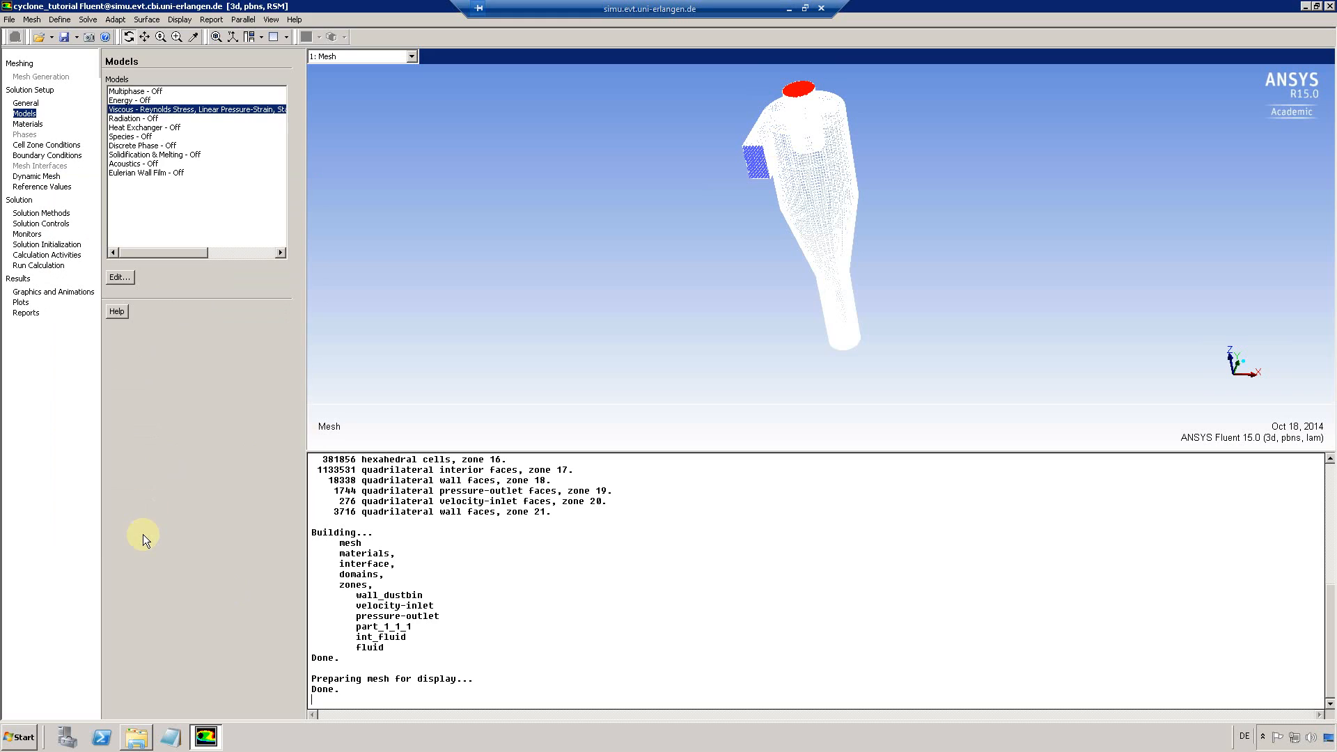
Check the fluid material air and the list of cell zones
{"action": "left_click", "coordinate": [28, 124]}
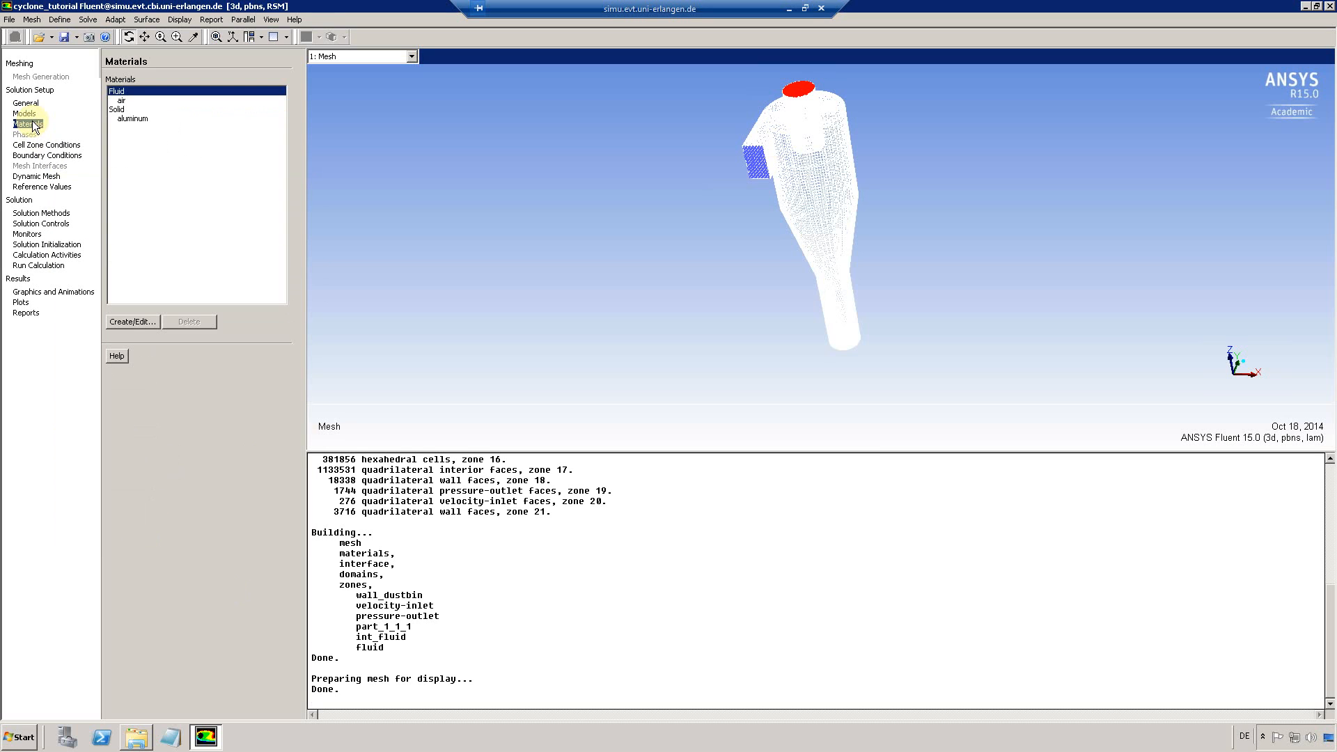
{"action": "left_click", "coordinate": [124, 101]}
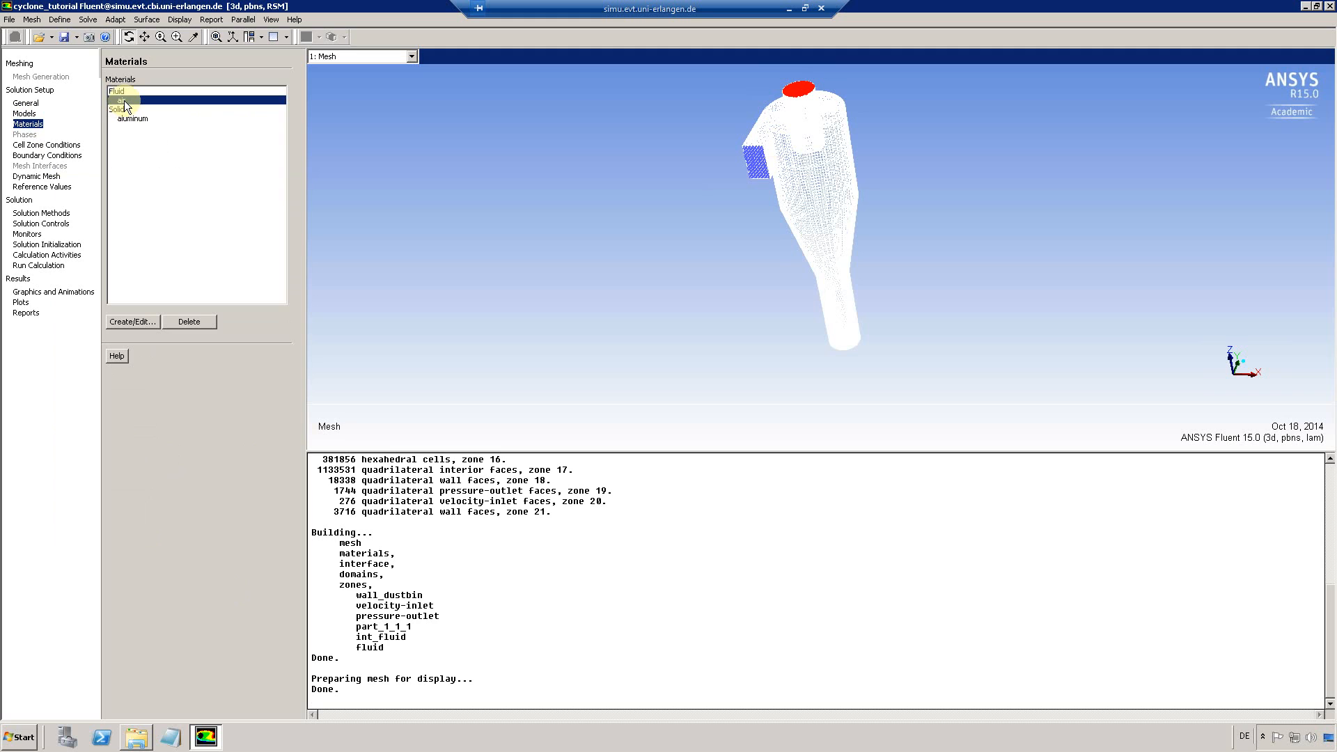
{"action": "left_click", "coordinate": [66, 145]}
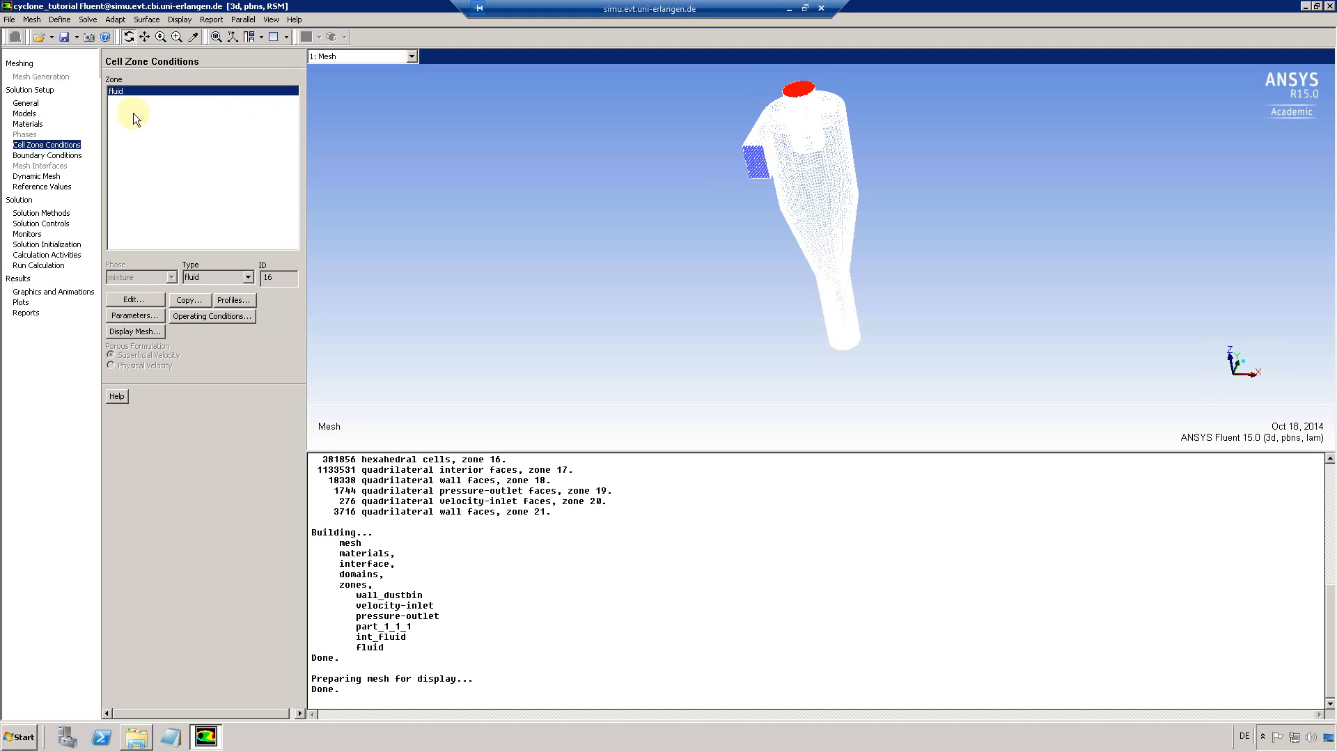
Rename the wall boundary zone part_1_1_1 as wall_fluid
{"action": "left_click", "coordinate": [69, 154]}
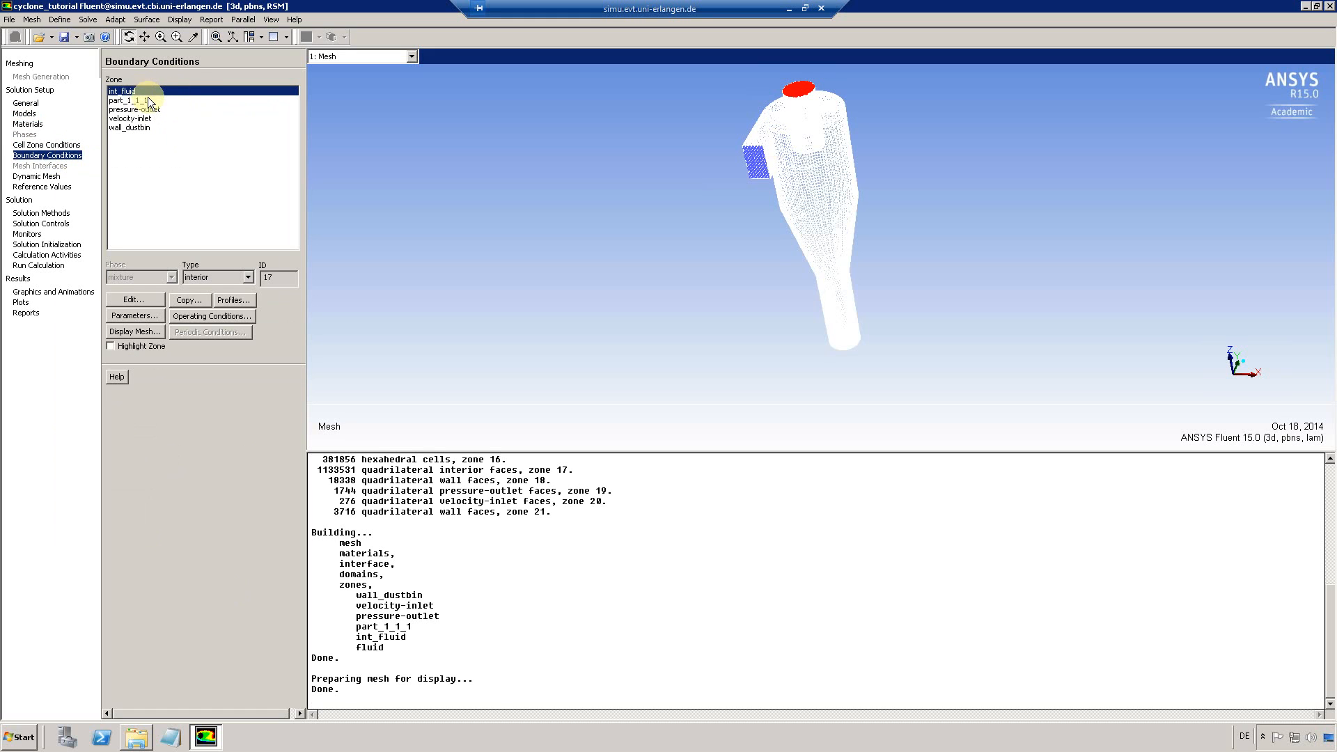
{"action": "left_click", "coordinate": [151, 101]}
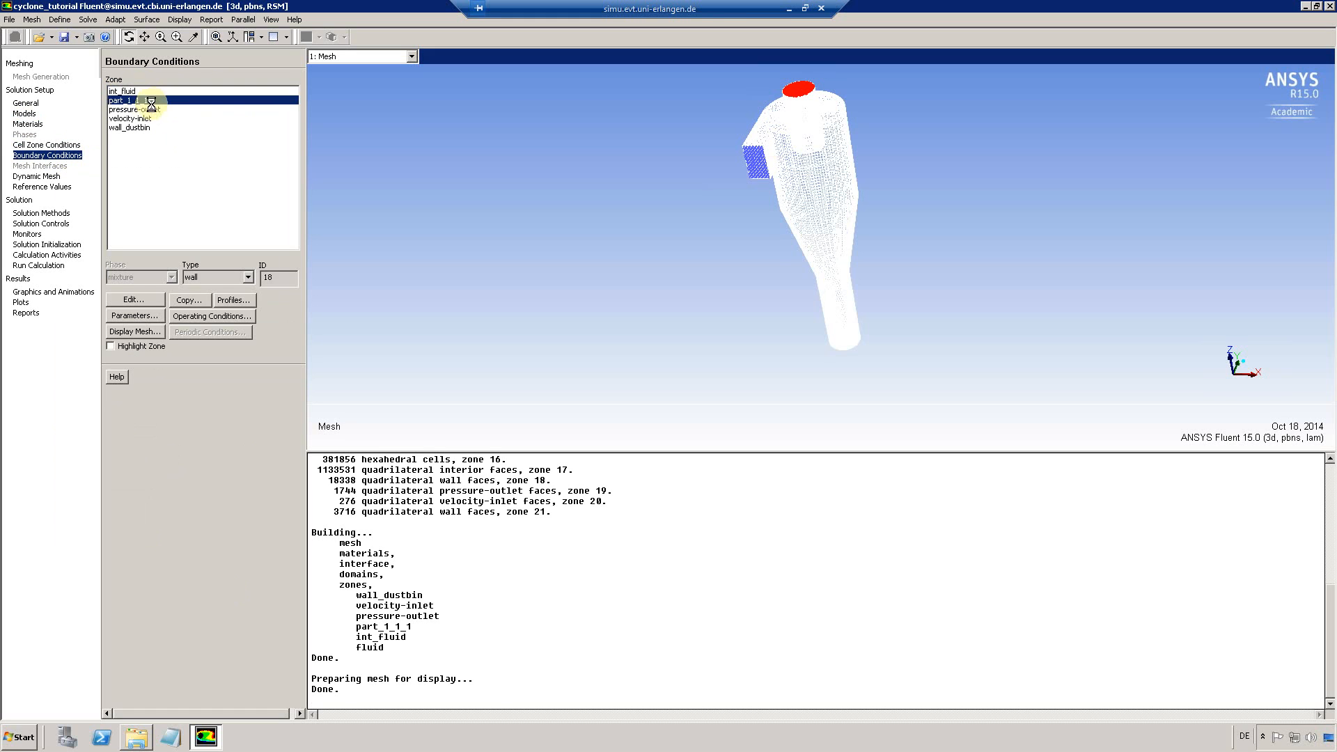
{"action": "left_click", "coordinate": [135, 300]}
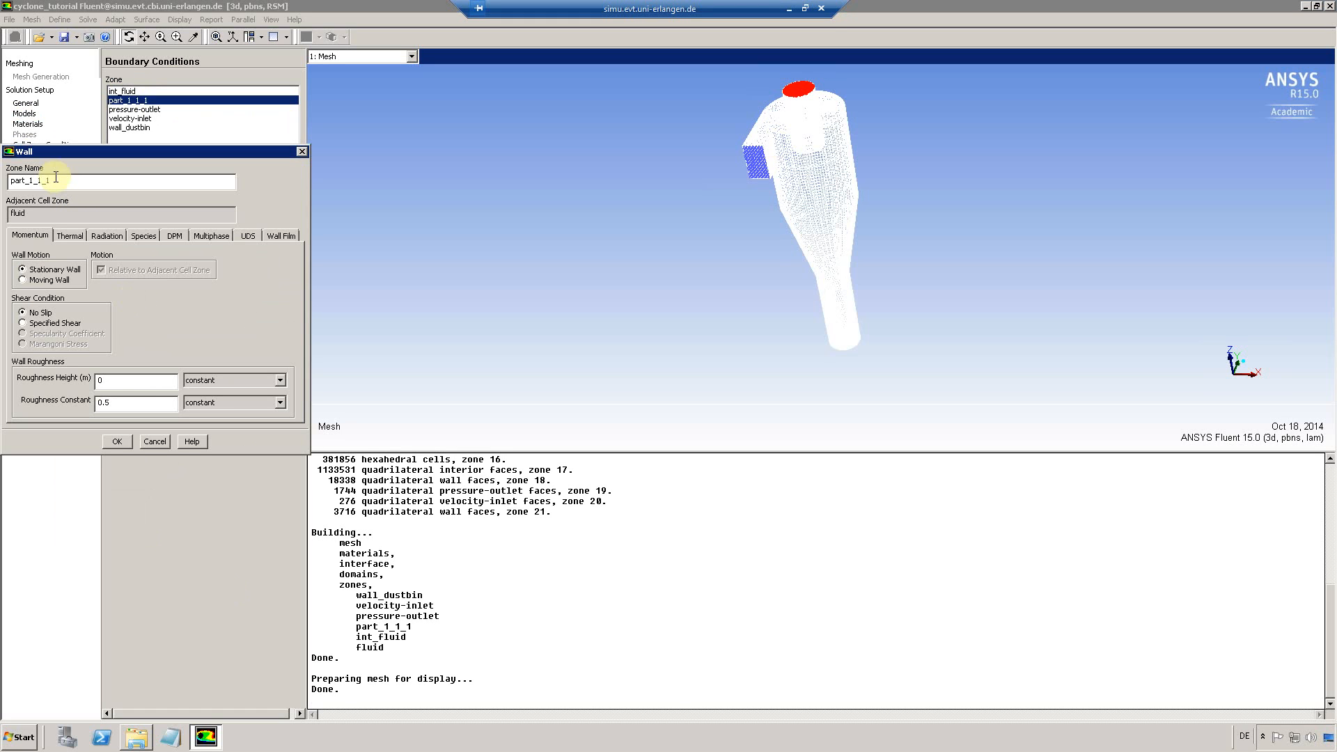
{"action": "left_click_drag", "start_coordinate": [56, 180], "coordinate": [2, 179]}
{"action": "type", "text": "waö"}
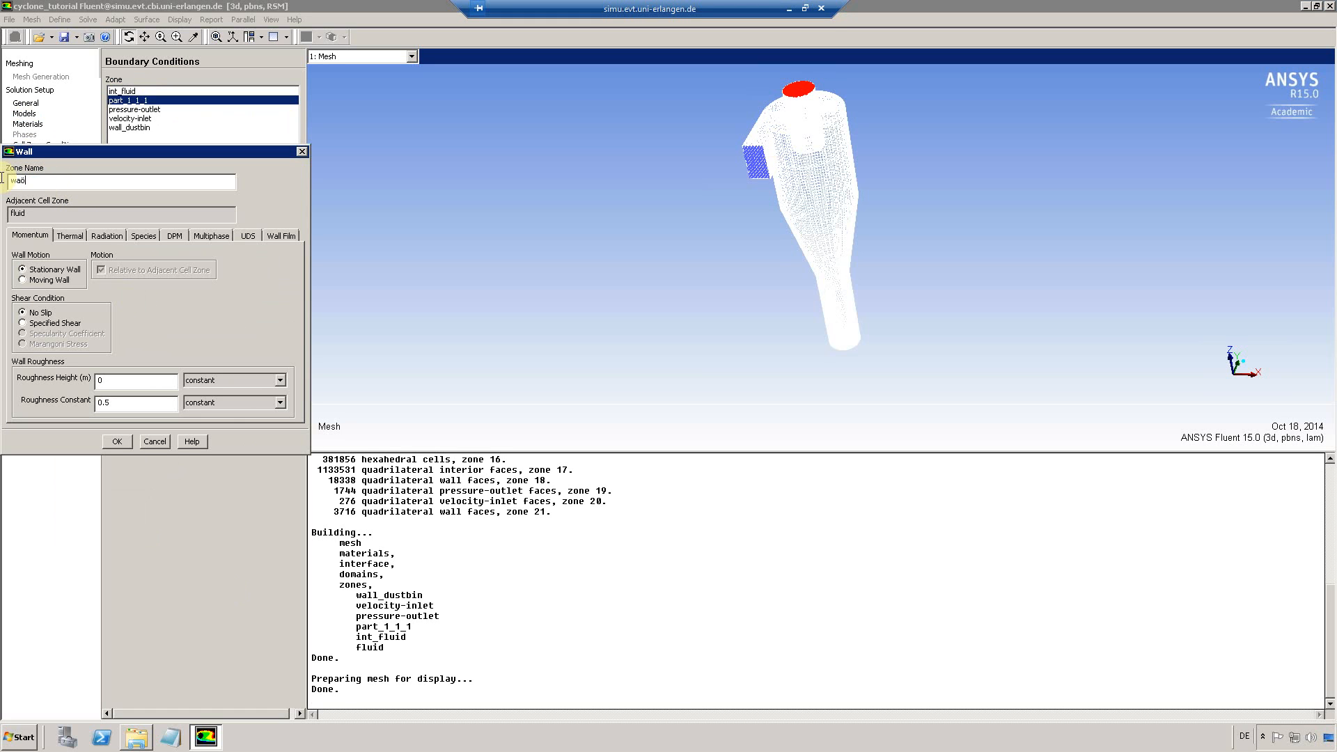
{"action": "type", "text": "_fluid"}
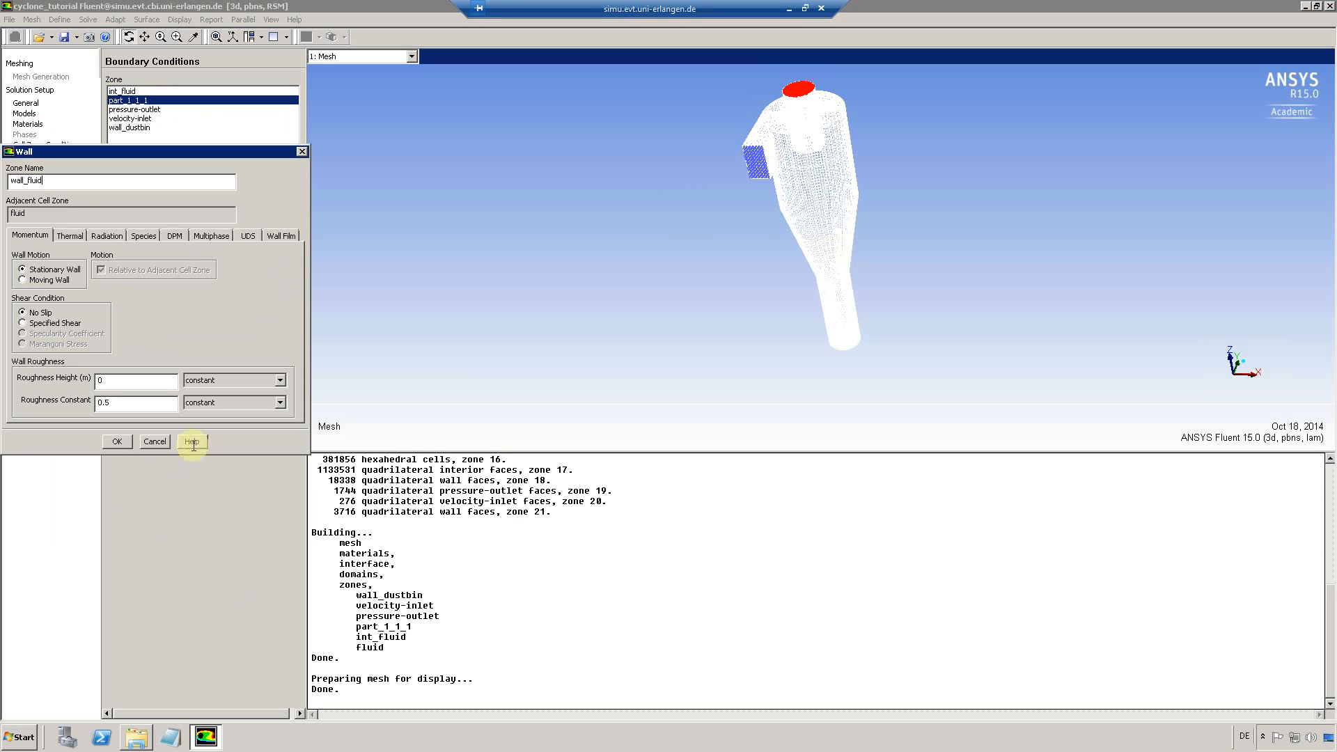
{"action": "left_click", "coordinate": [117, 441]}
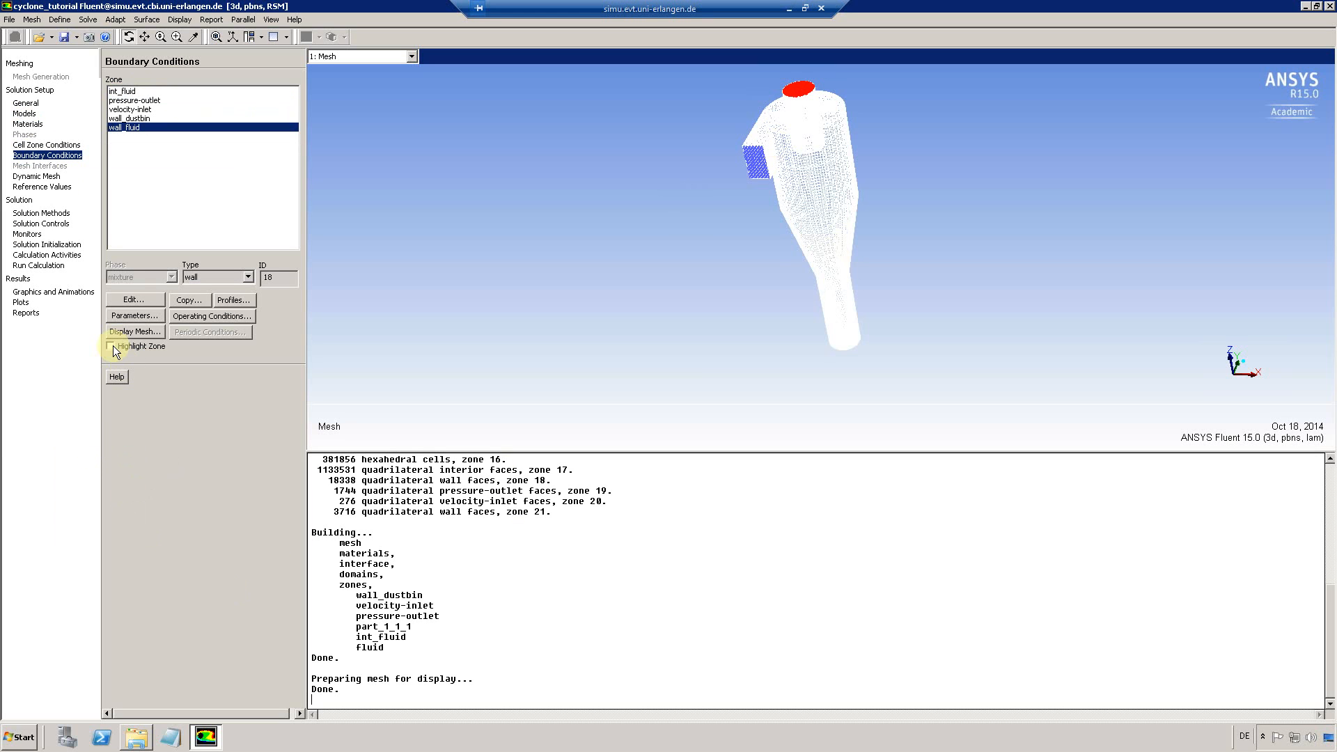
Turn on zone highlighting and highlight the velocity-inlet zone on the cyclone mesh
{"action": "left_click", "coordinate": [111, 345]}
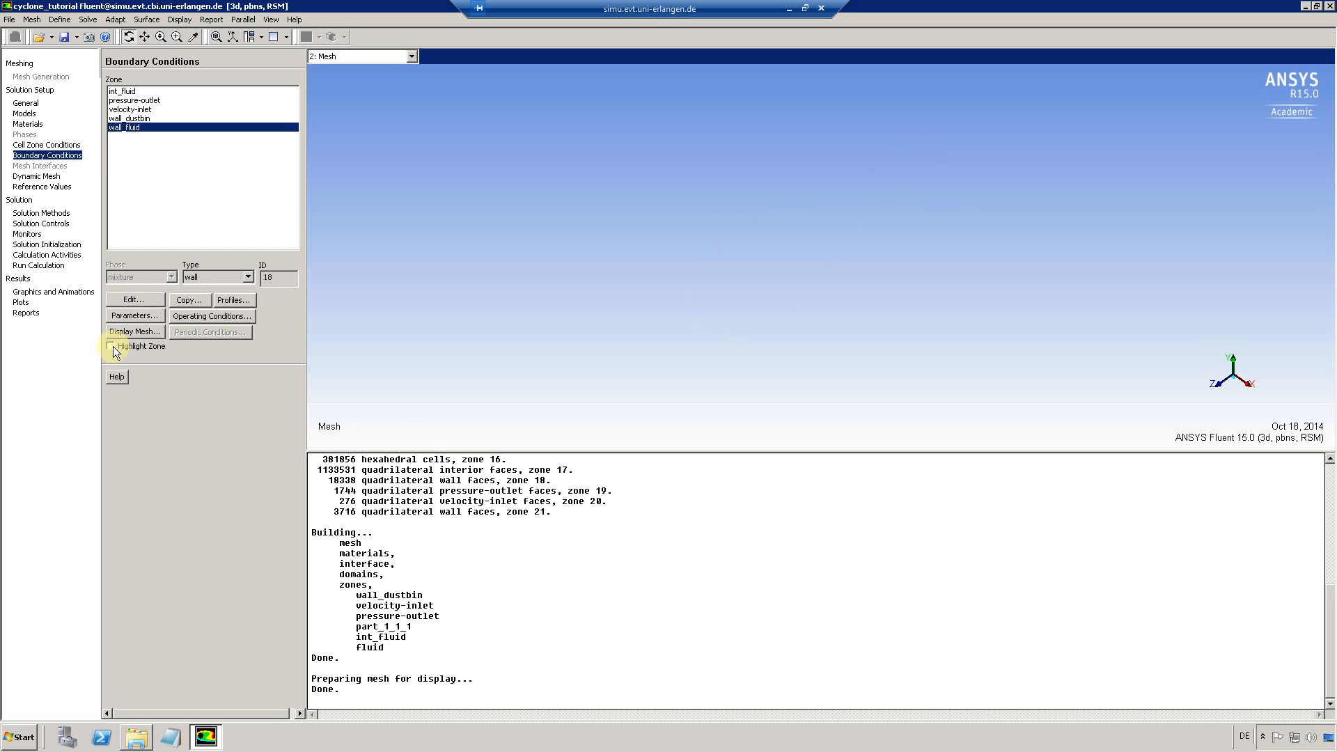
{"action": "left_click", "coordinate": [111, 347]}
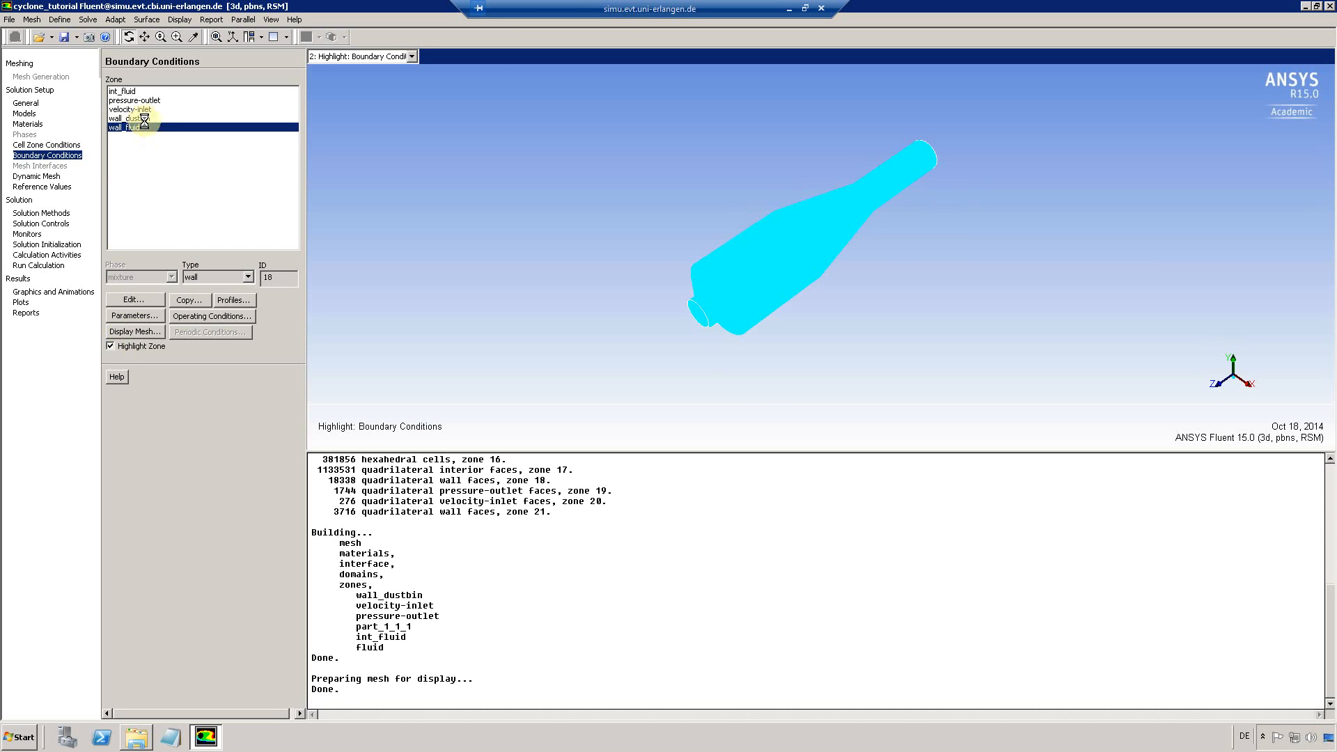
{"action": "left_click", "coordinate": [136, 110]}
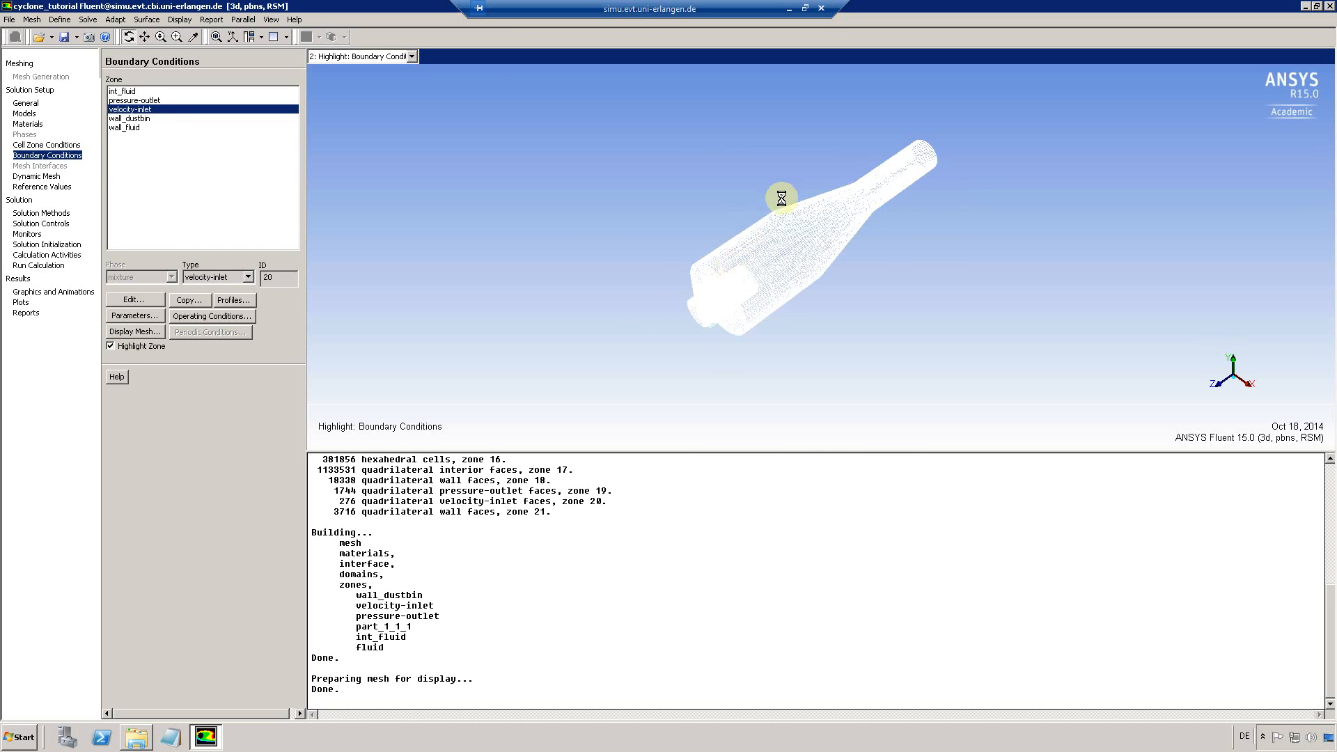
{"action": "left_click_drag", "start_coordinate": [775, 277], "coordinate": [779, 208]}
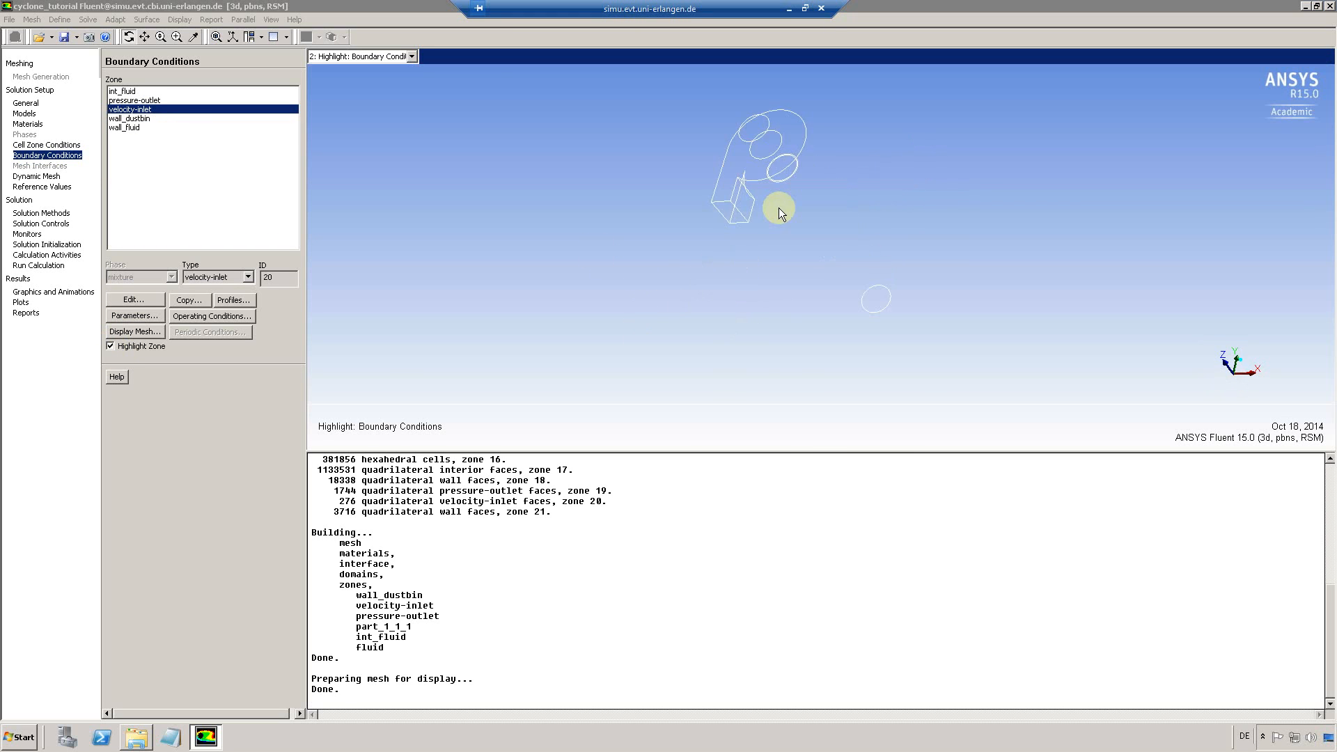
Set the turbulence specification method of the velocity-inlet zone to Intensity and Hydraulic Diameter
{"action": "left_click", "coordinate": [128, 303]}
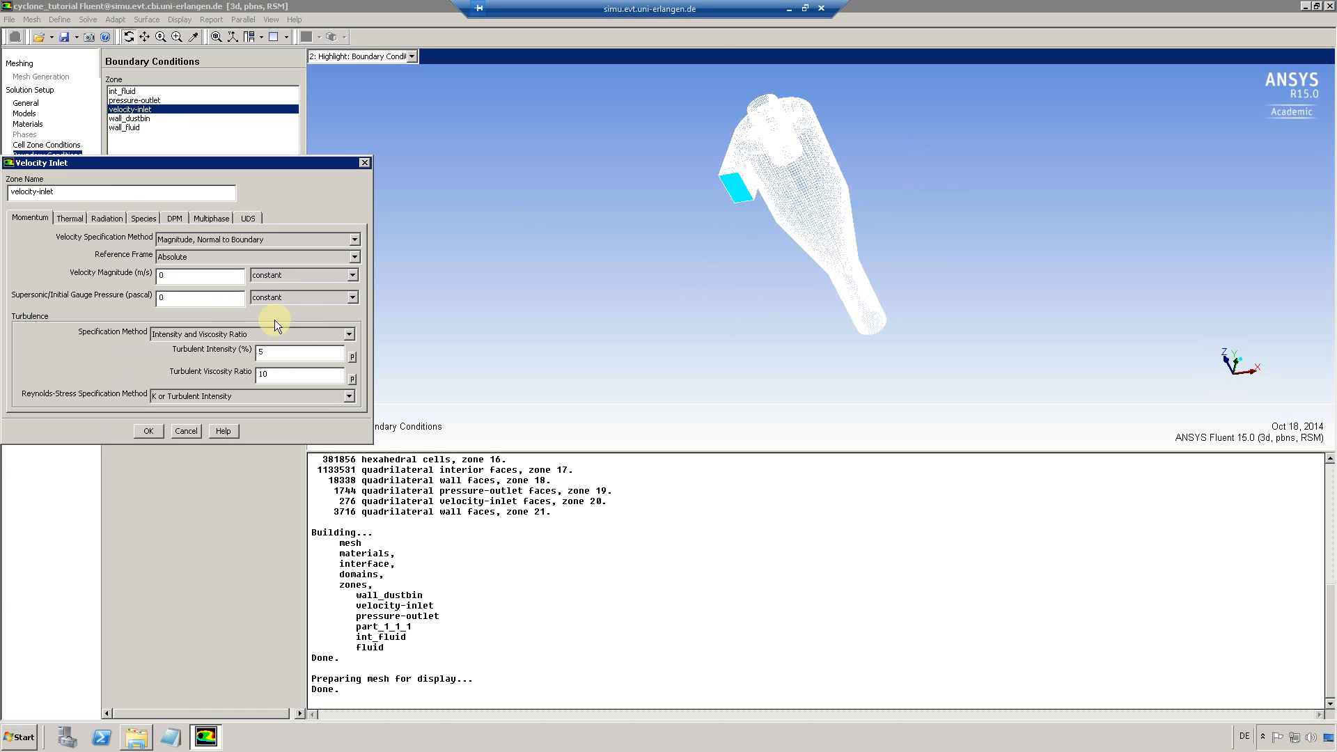
{"action": "left_click", "coordinate": [186, 335]}
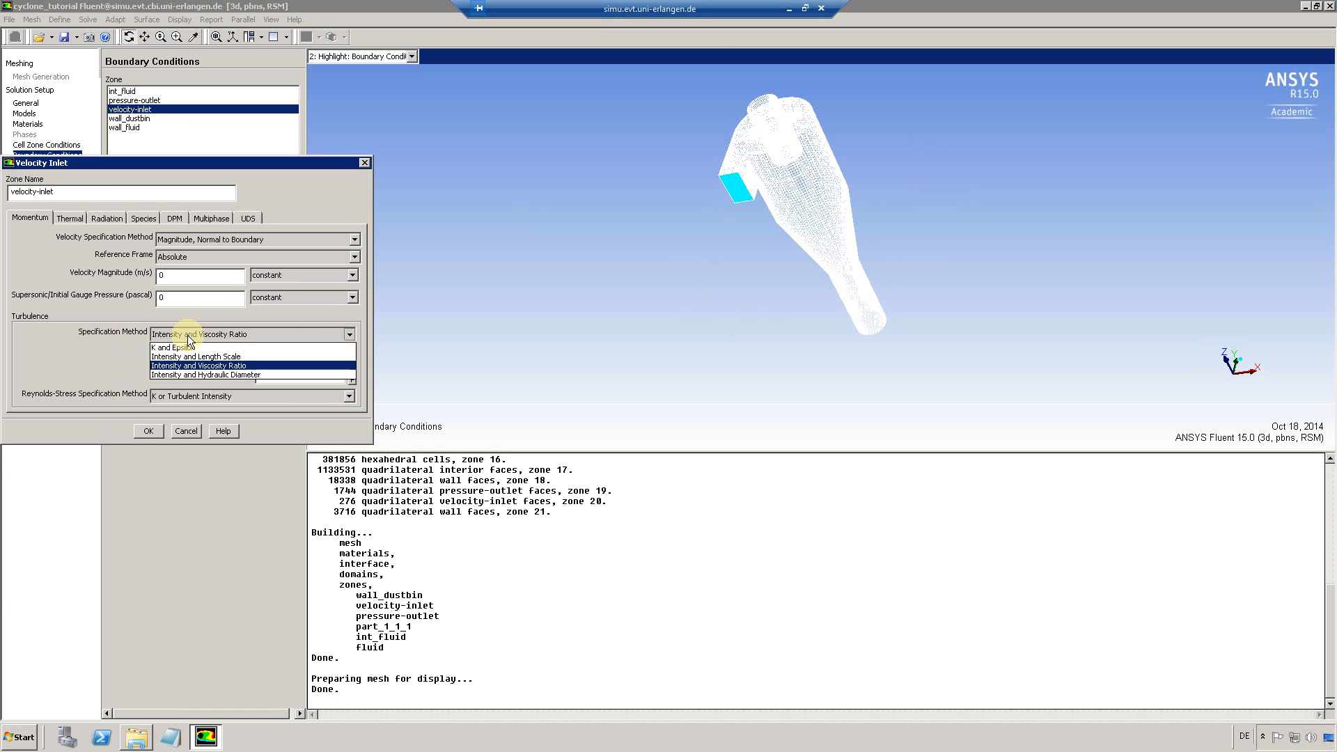
{"action": "left_click", "coordinate": [178, 374]}
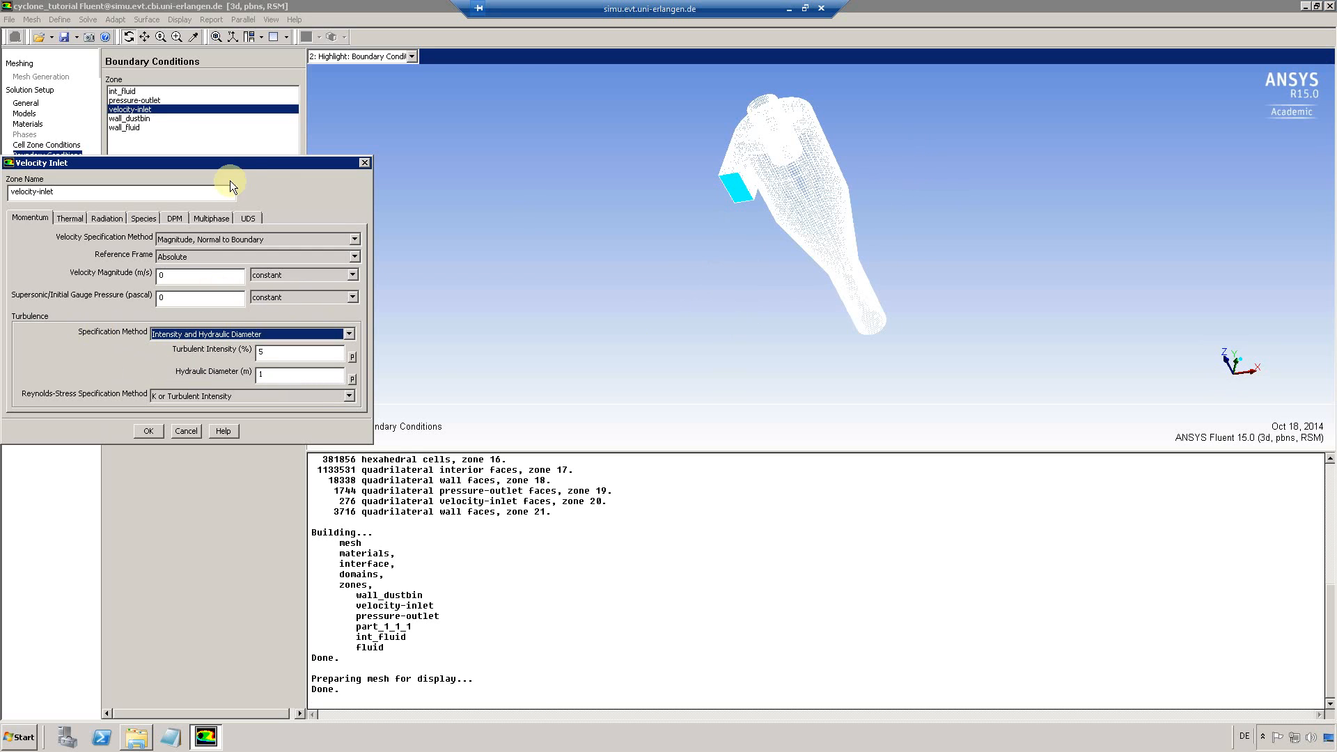
{"action": "left_click_drag", "start_coordinate": [270, 164], "coordinate": [573, 172]}
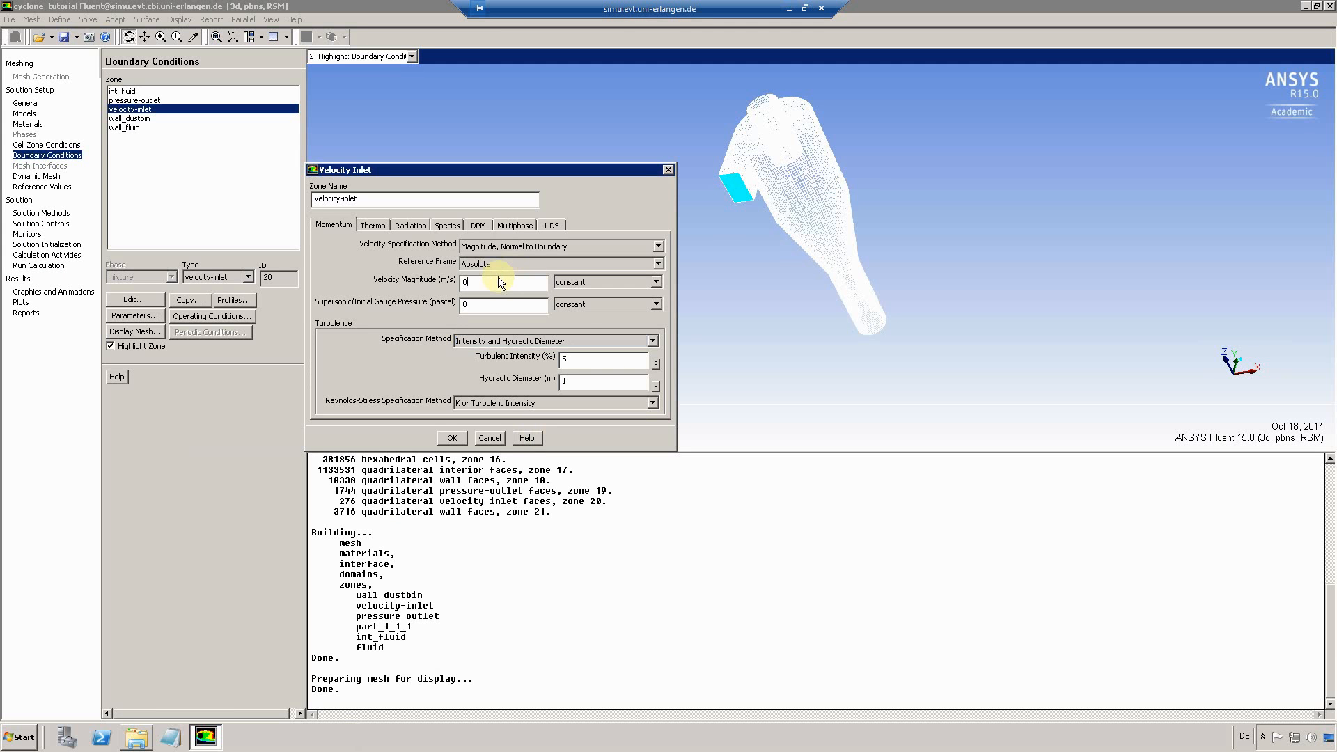
Set the inlet's velocity magnitude to 12.69 m/s and its hydraulic diameter to 0.127 m, and apply the boundary condition
{"action": "left_click", "coordinate": [476, 286]}
{"action": "left_click_drag", "start_coordinate": [476, 286], "coordinate": [452, 286]}
{"action": "type", "text": "12.69"}
{"action": "left_click_drag", "start_coordinate": [582, 382], "coordinate": [546, 384]}
{"action": "left_click", "coordinate": [407, 226]}
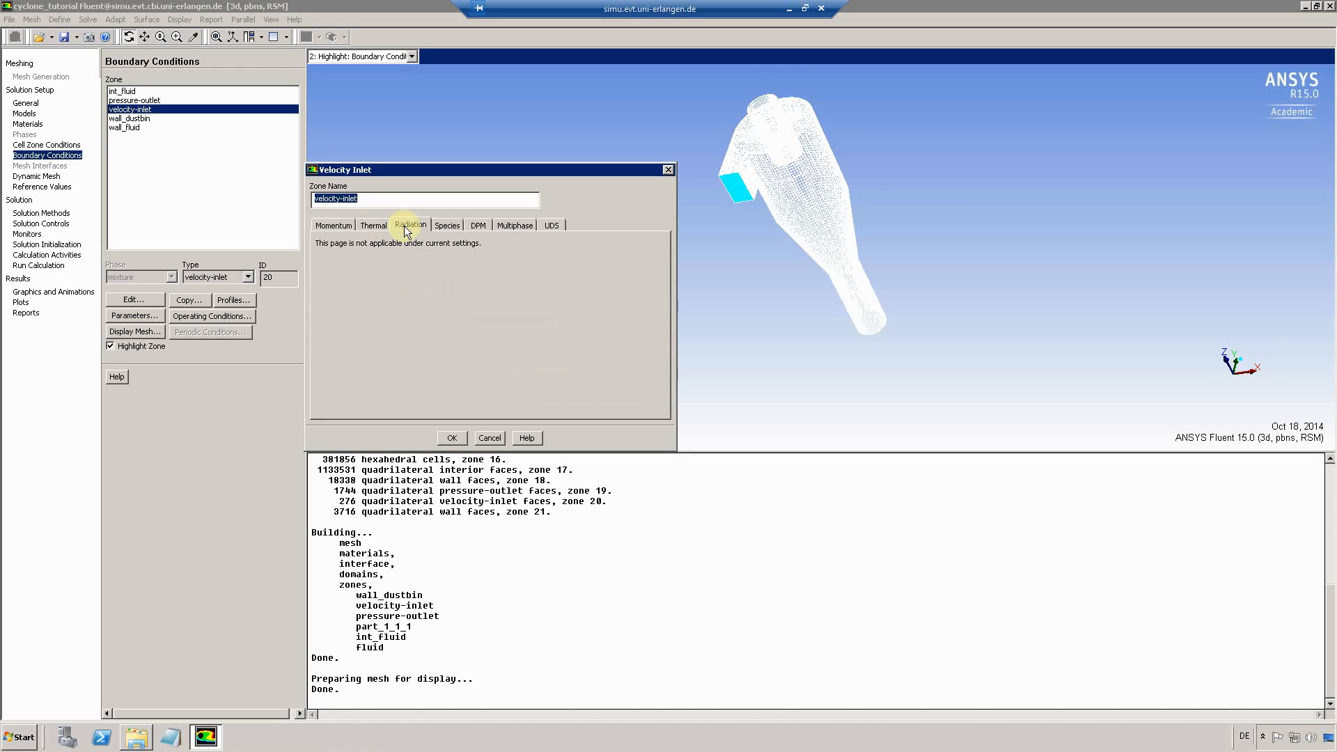
{"action": "left_click", "coordinate": [447, 225]}
{"action": "left_click", "coordinate": [516, 225]}
{"action": "left_click", "coordinate": [334, 225]}
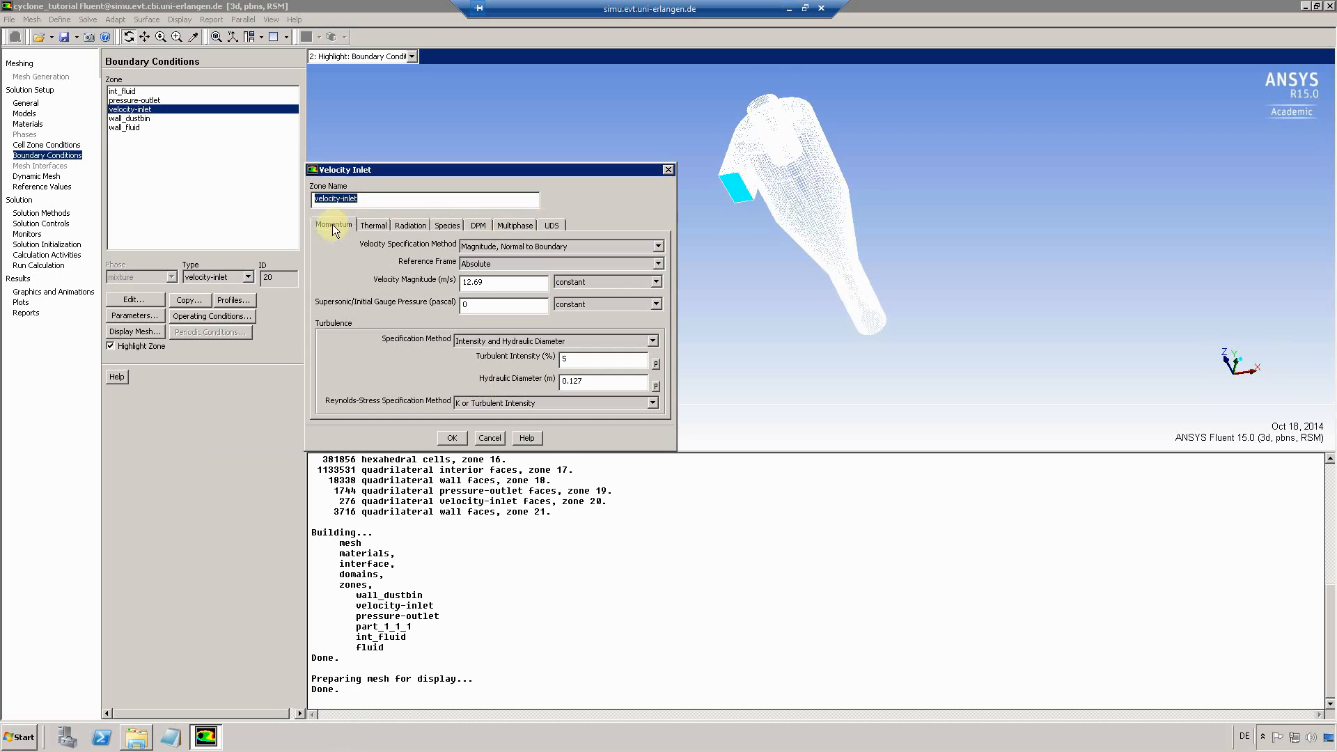
{"action": "left_click", "coordinate": [453, 439]}
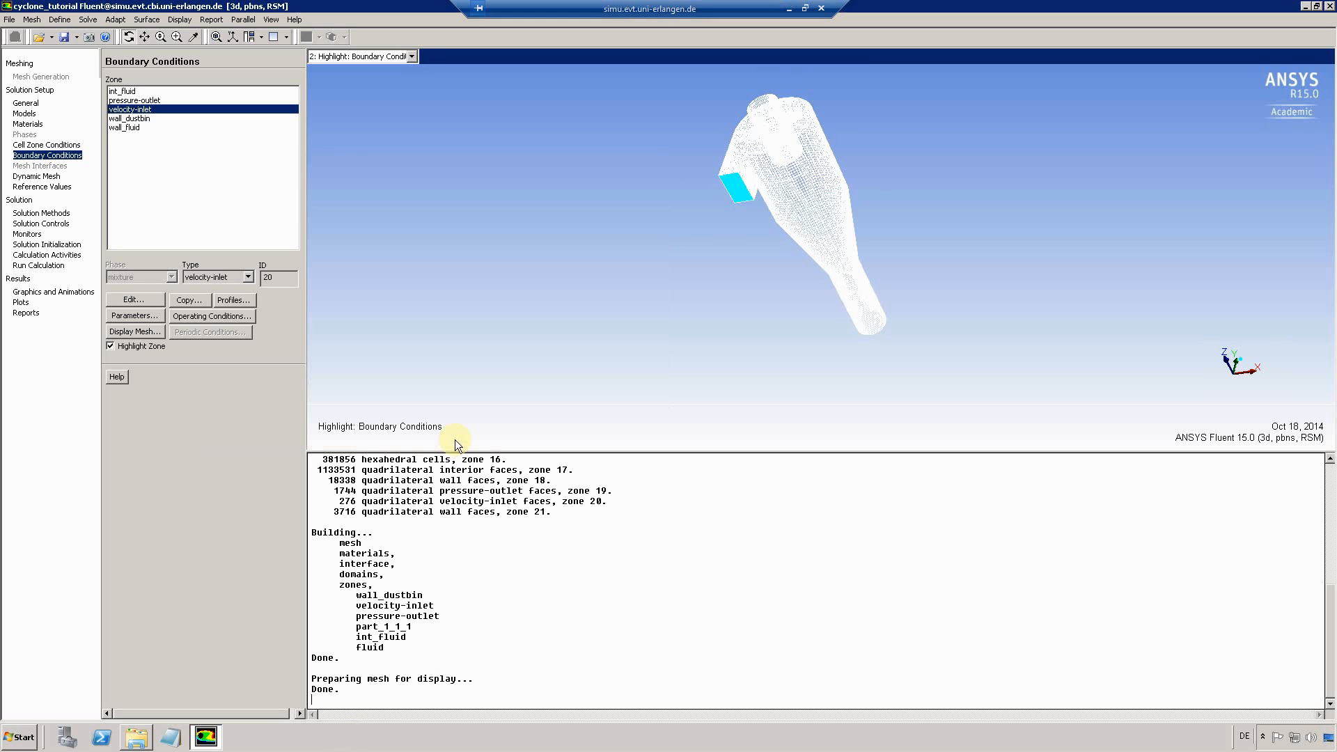
Specify the pressure-outlet turbulence by Intensity and Hydraulic Diameter, with a backflow hydraulic diameter of 0.15 m
{"action": "left_click", "coordinate": [151, 100]}
{"action": "left_click", "coordinate": [126, 298]}
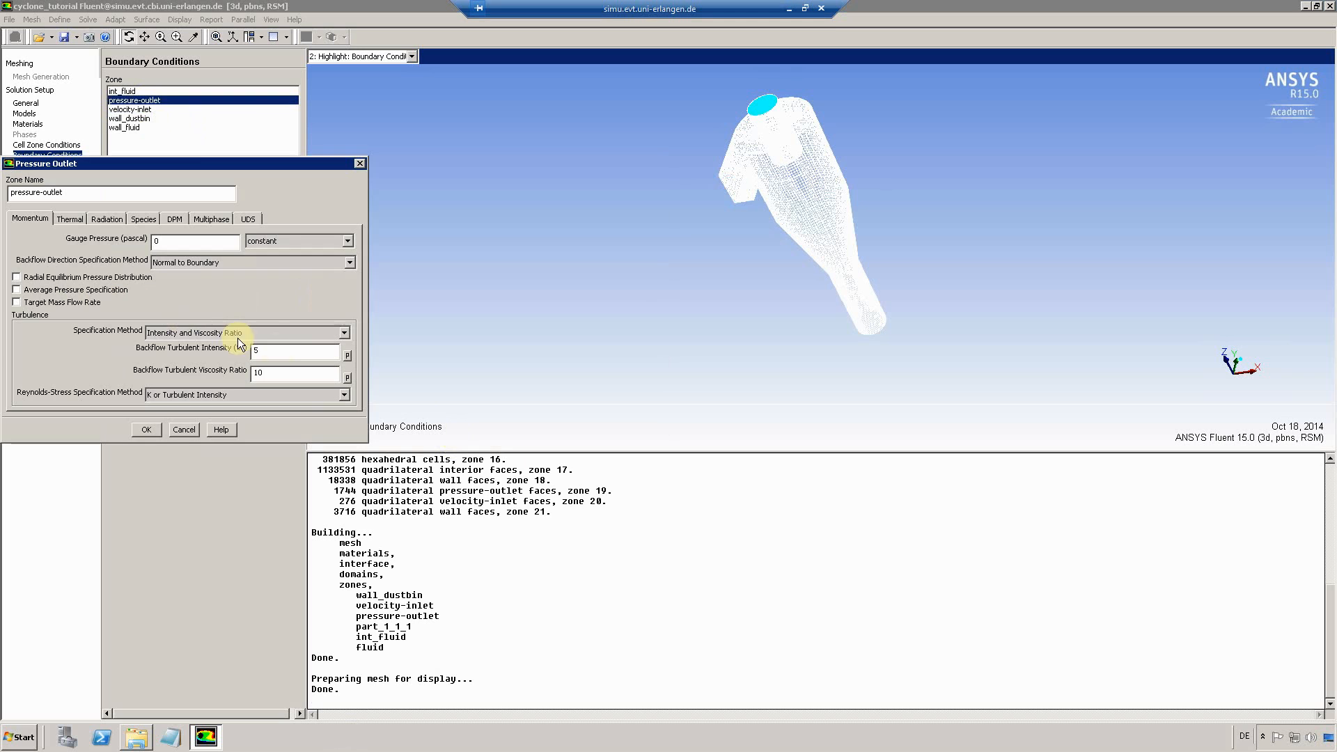
{"action": "left_click_drag", "start_coordinate": [194, 165], "coordinate": [426, 176]}
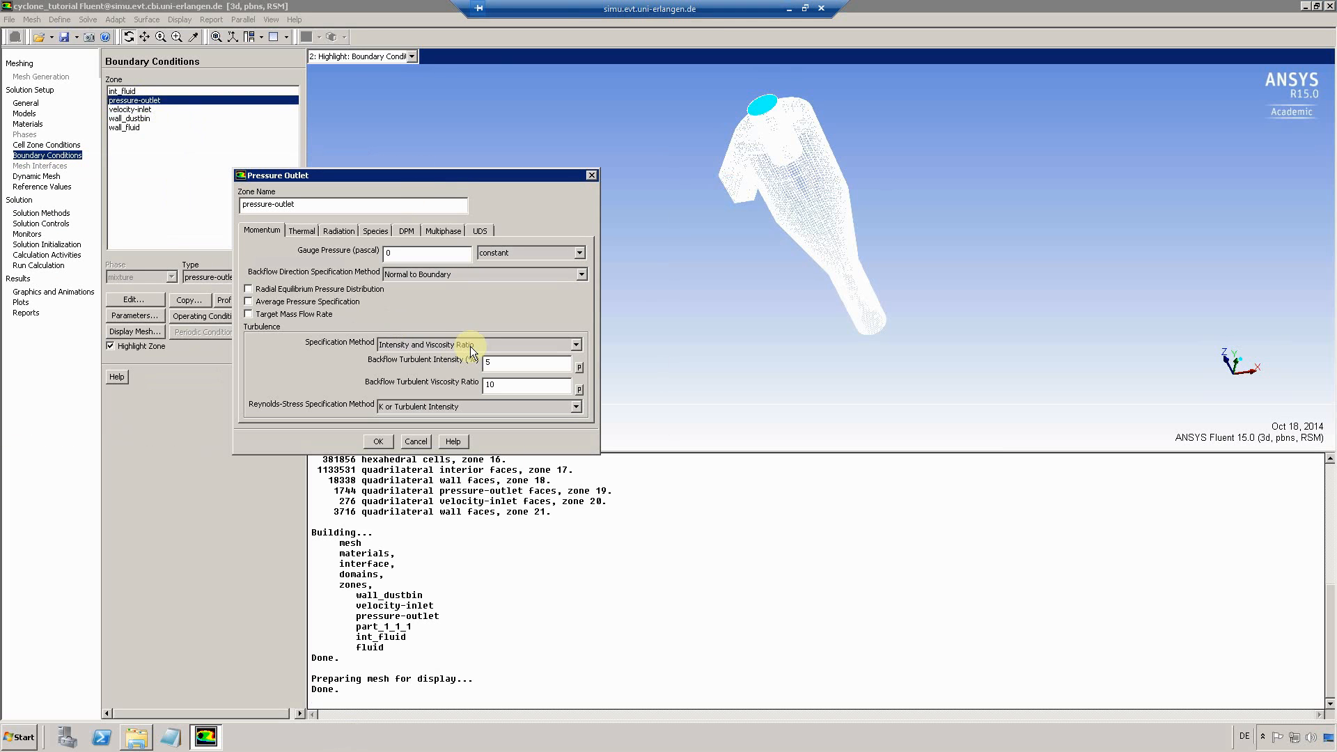
{"action": "left_click", "coordinate": [411, 347]}
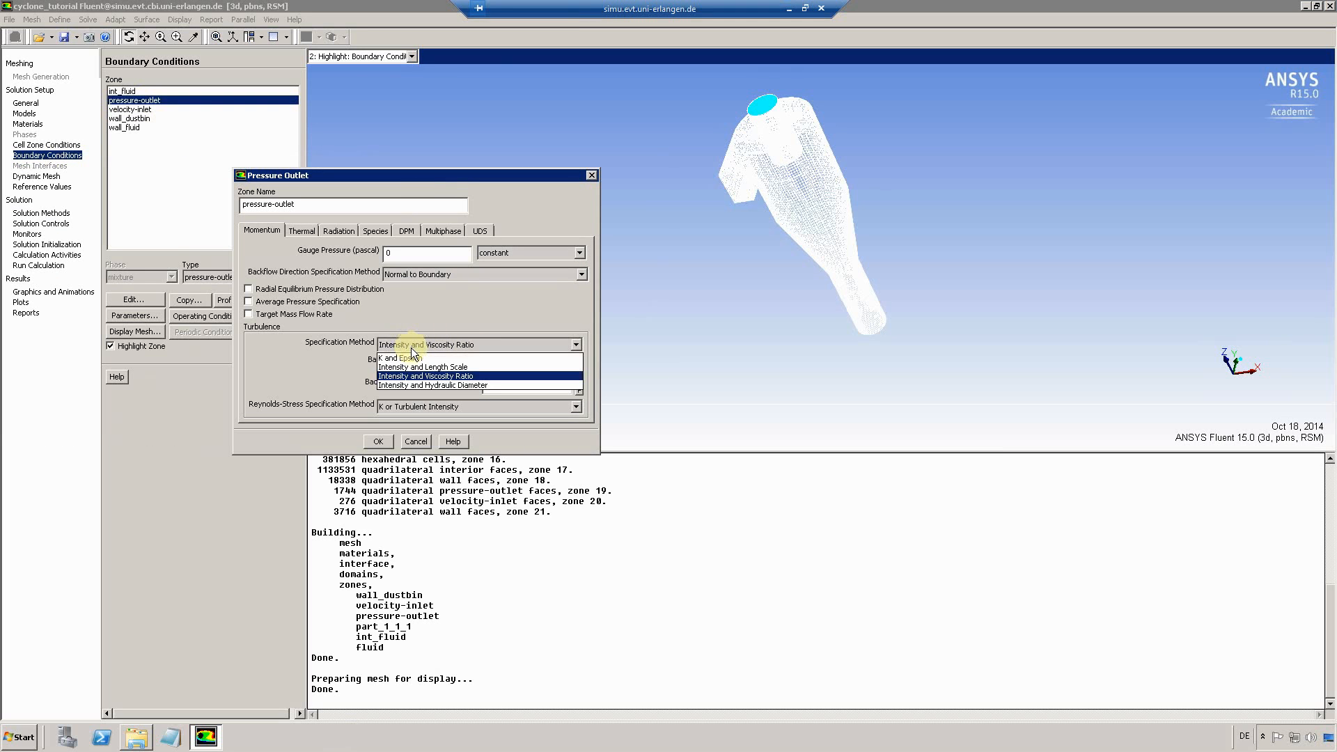
{"action": "left_click", "coordinate": [411, 384]}
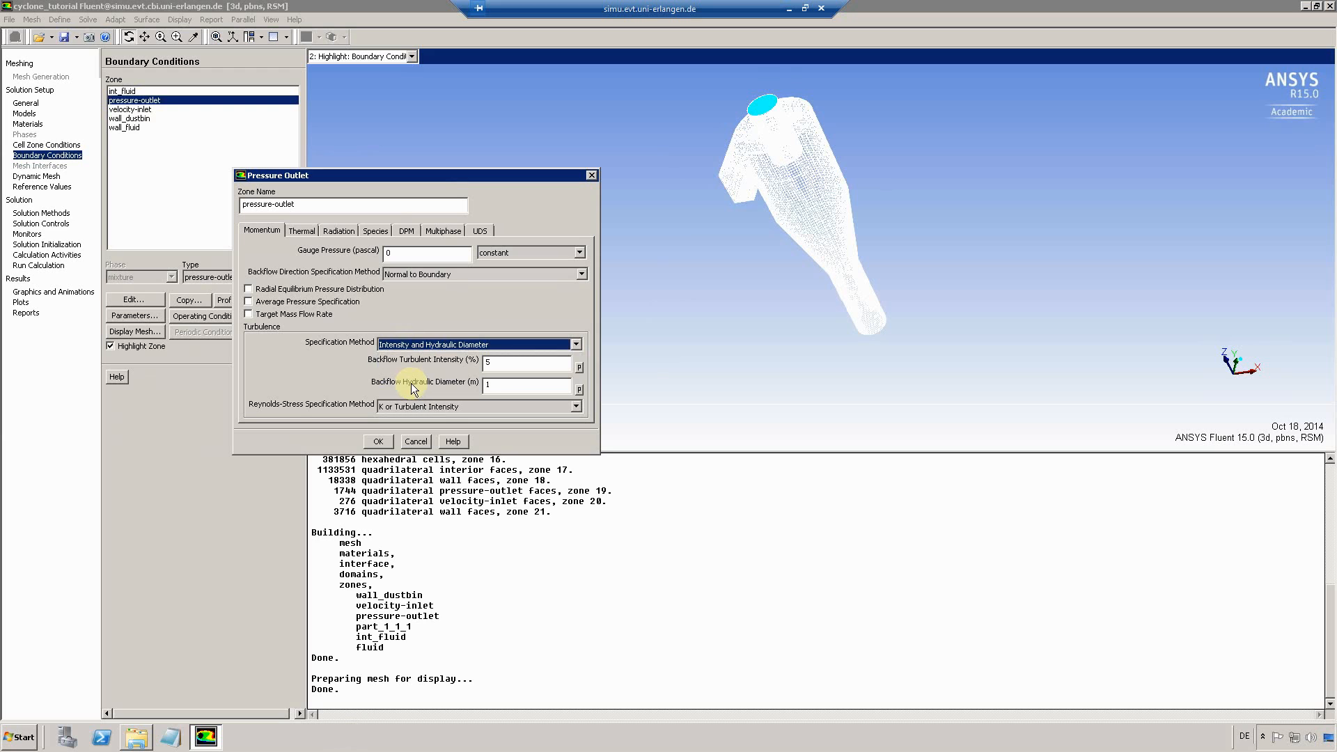
{"action": "double_click", "coordinate": [481, 383]}
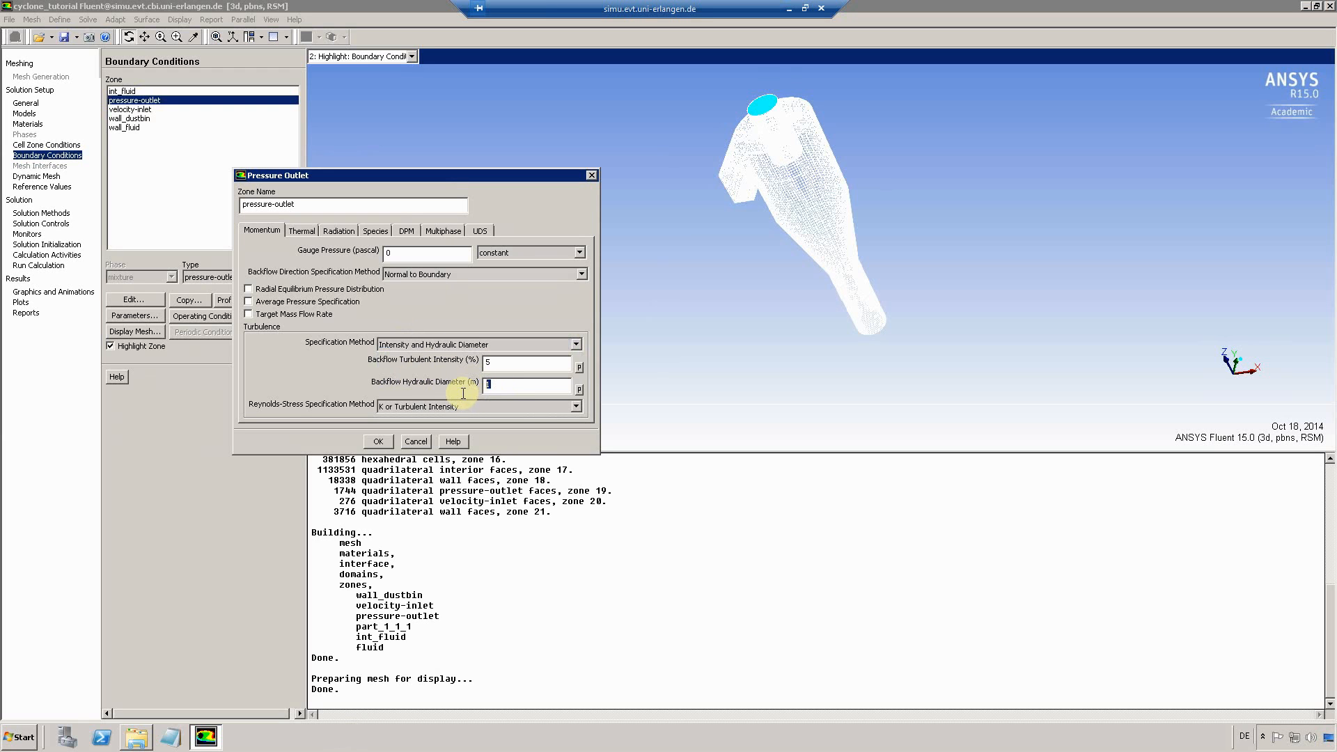
{"action": "type", "text": "0.15"}
{"action": "left_click", "coordinate": [379, 442]}
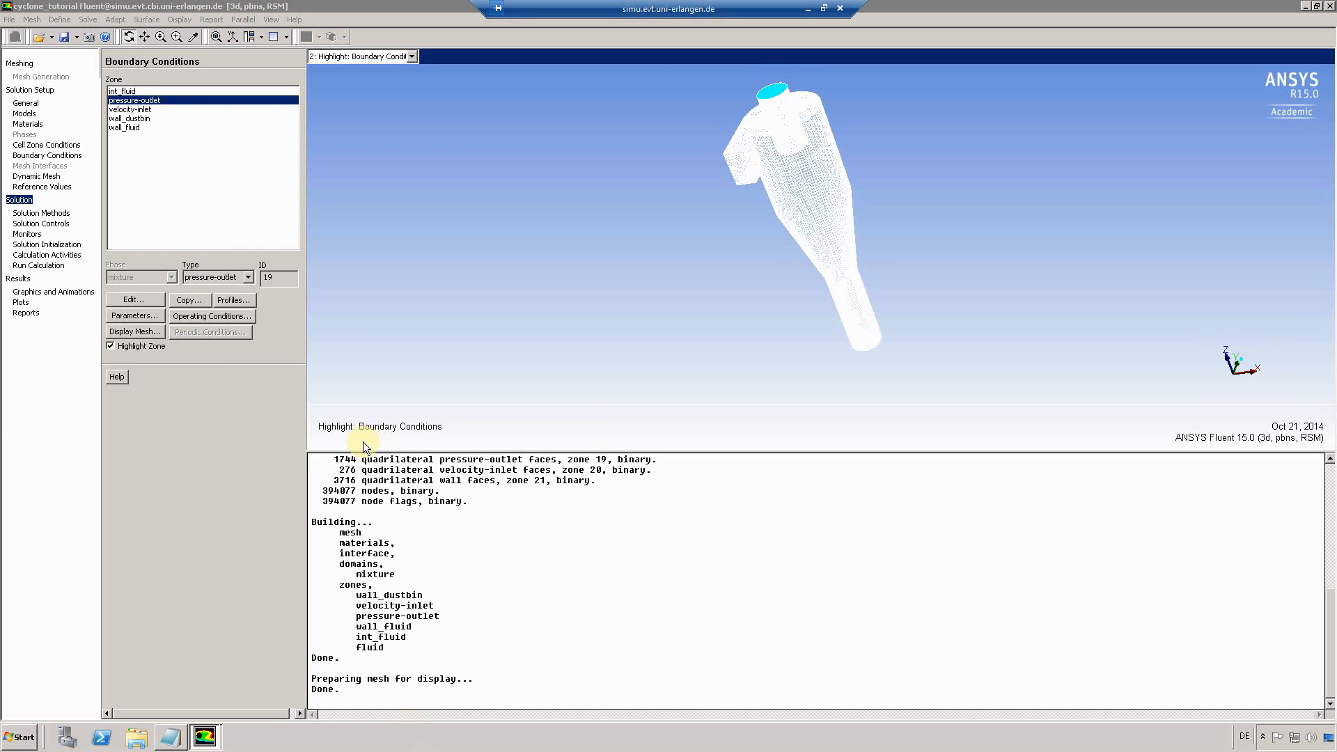
Display the boundary surfaces of the mesh with outline edges only
{"action": "left_click", "coordinate": [140, 333]}
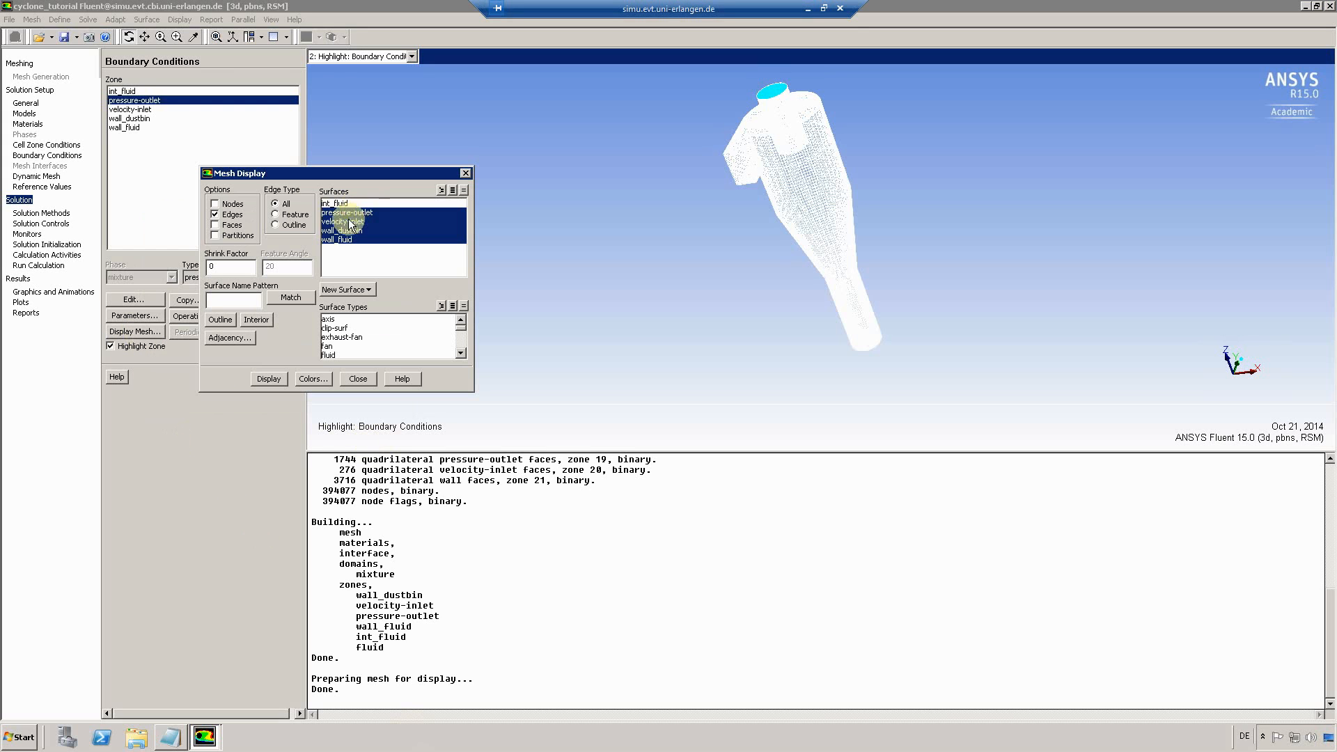
{"action": "left_click", "coordinate": [283, 225]}
{"action": "left_click", "coordinate": [269, 378]}
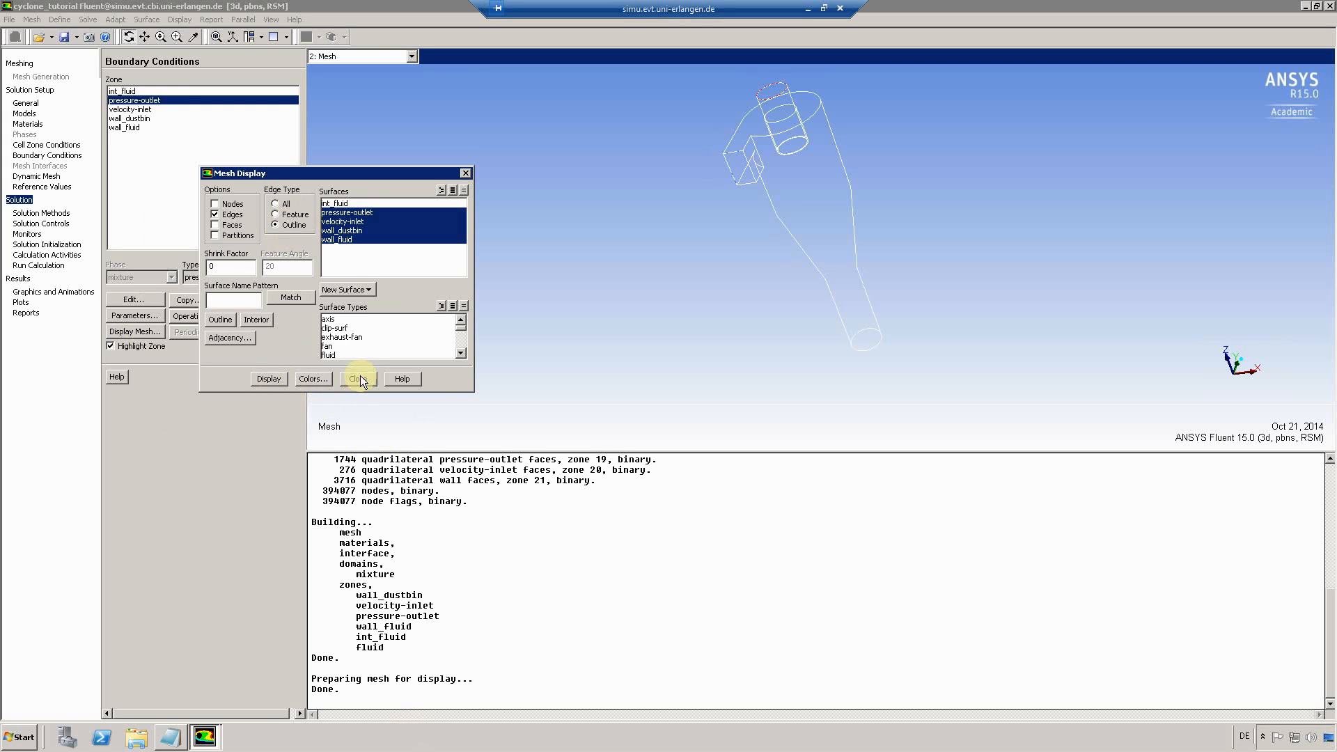
{"action": "left_click", "coordinate": [360, 377]}
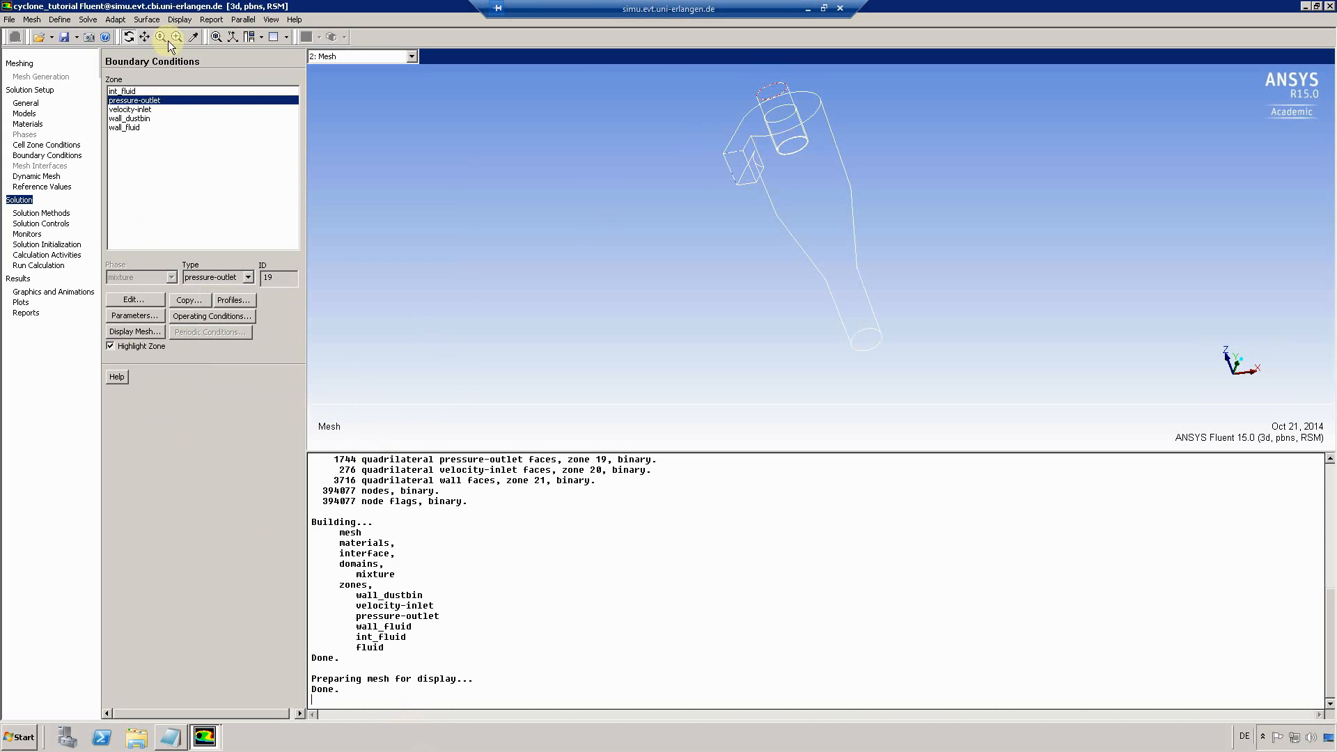
{"action": "left_click", "coordinate": [249, 37]}
{"action": "left_click", "coordinate": [248, 52]}
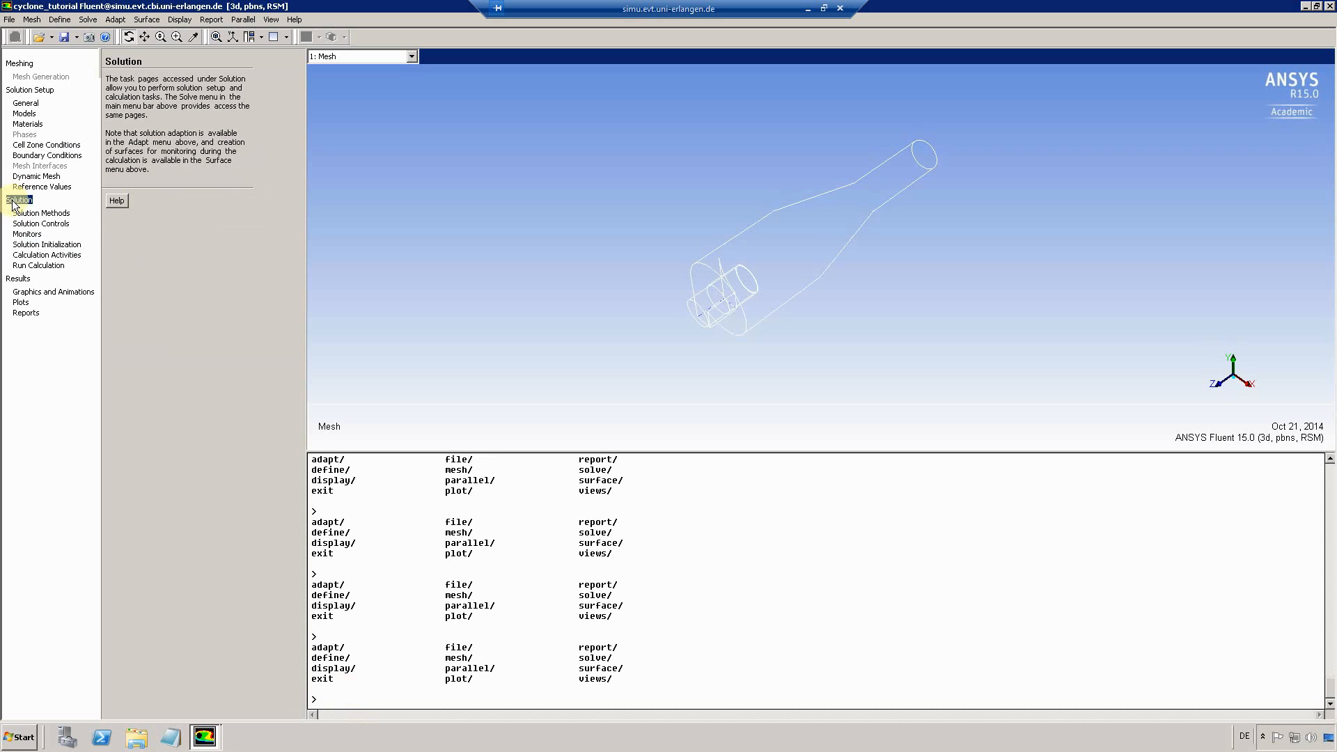
Initialize the solution with Hybrid Initialization, discarding the unsaved data
{"action": "left_click", "coordinate": [37, 244]}
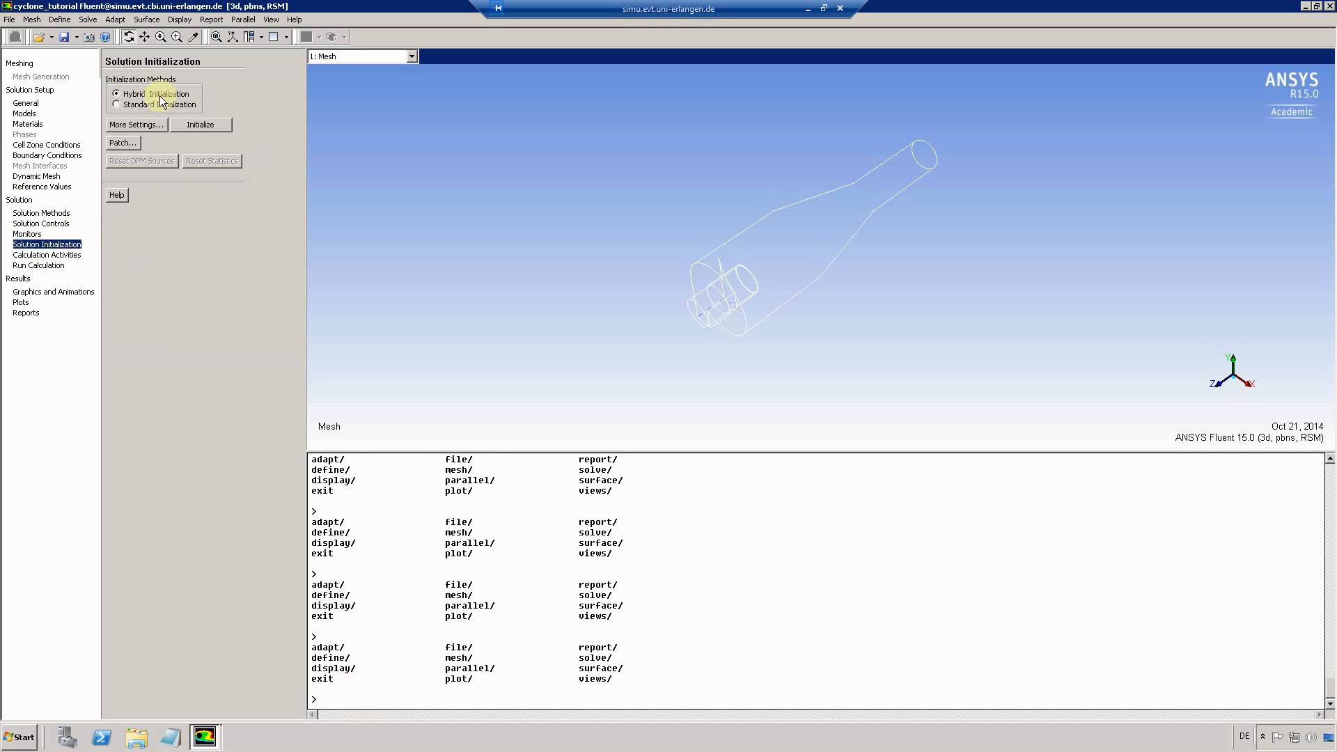
{"action": "left_click", "coordinate": [204, 124]}
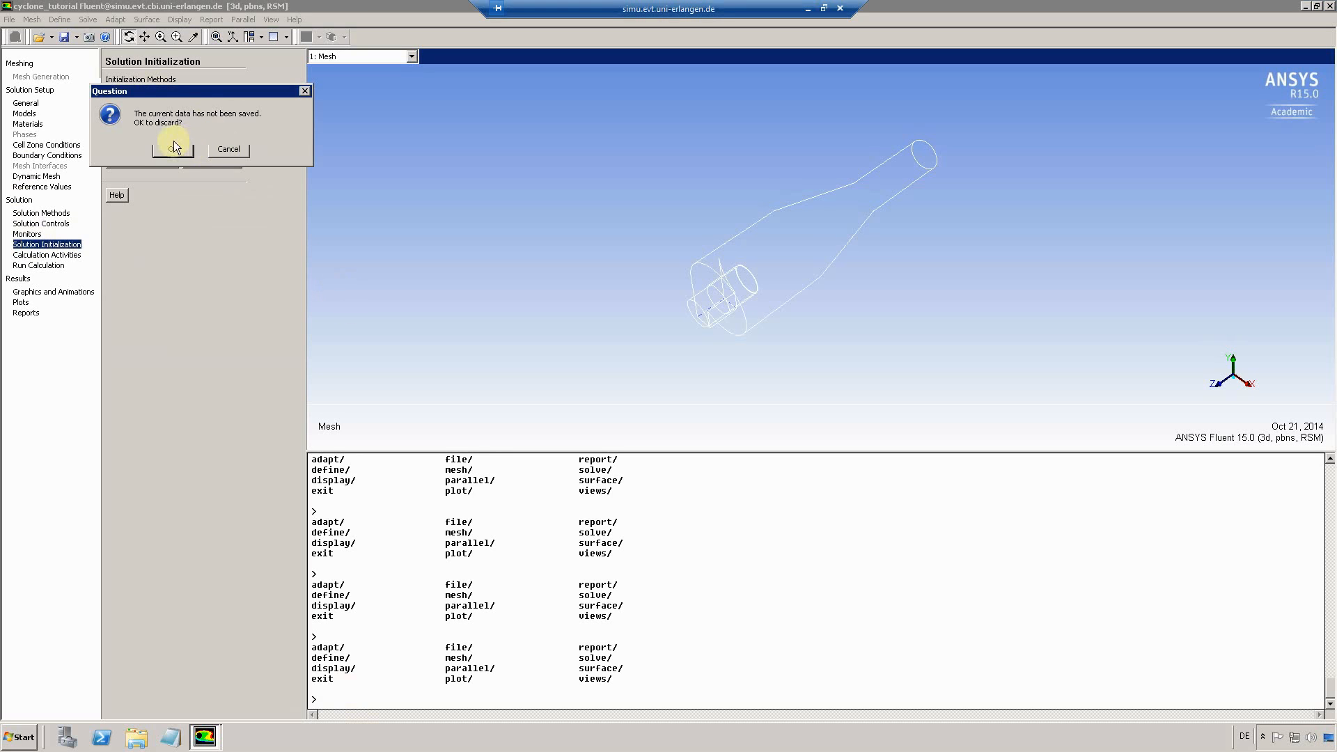
{"action": "left_click", "coordinate": [172, 146]}
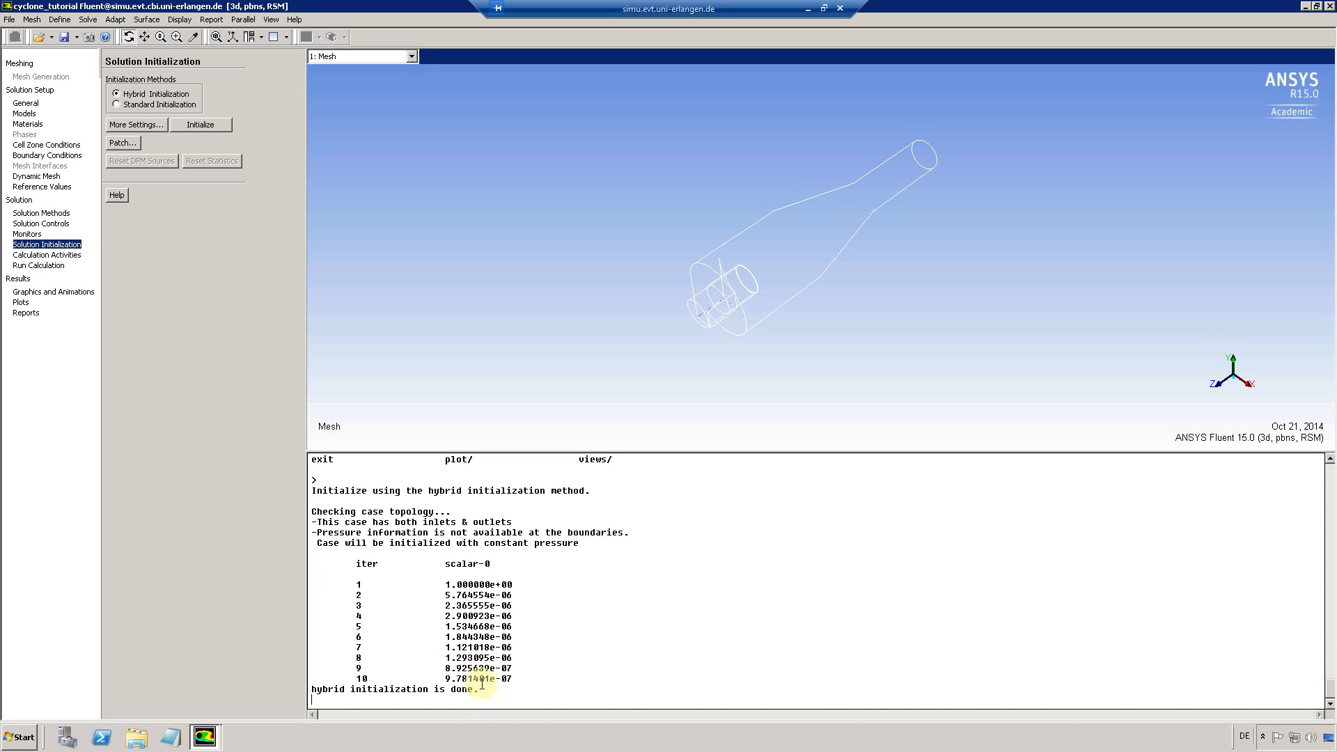
Run the steady calculation with 5000 iterations
{"action": "left_click", "coordinate": [35, 265]}
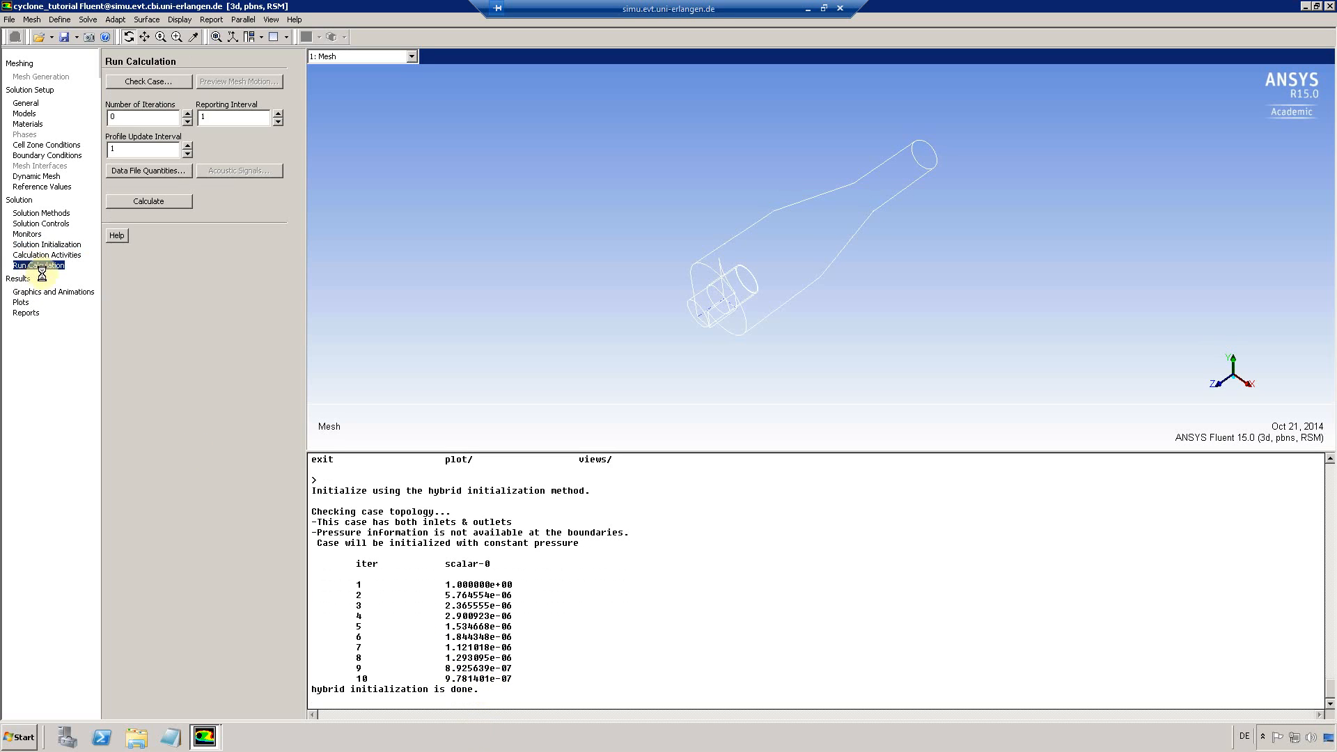
{"action": "double_click", "coordinate": [113, 117]}
{"action": "type", "text": "5000"}
{"action": "left_click", "coordinate": [159, 202]}
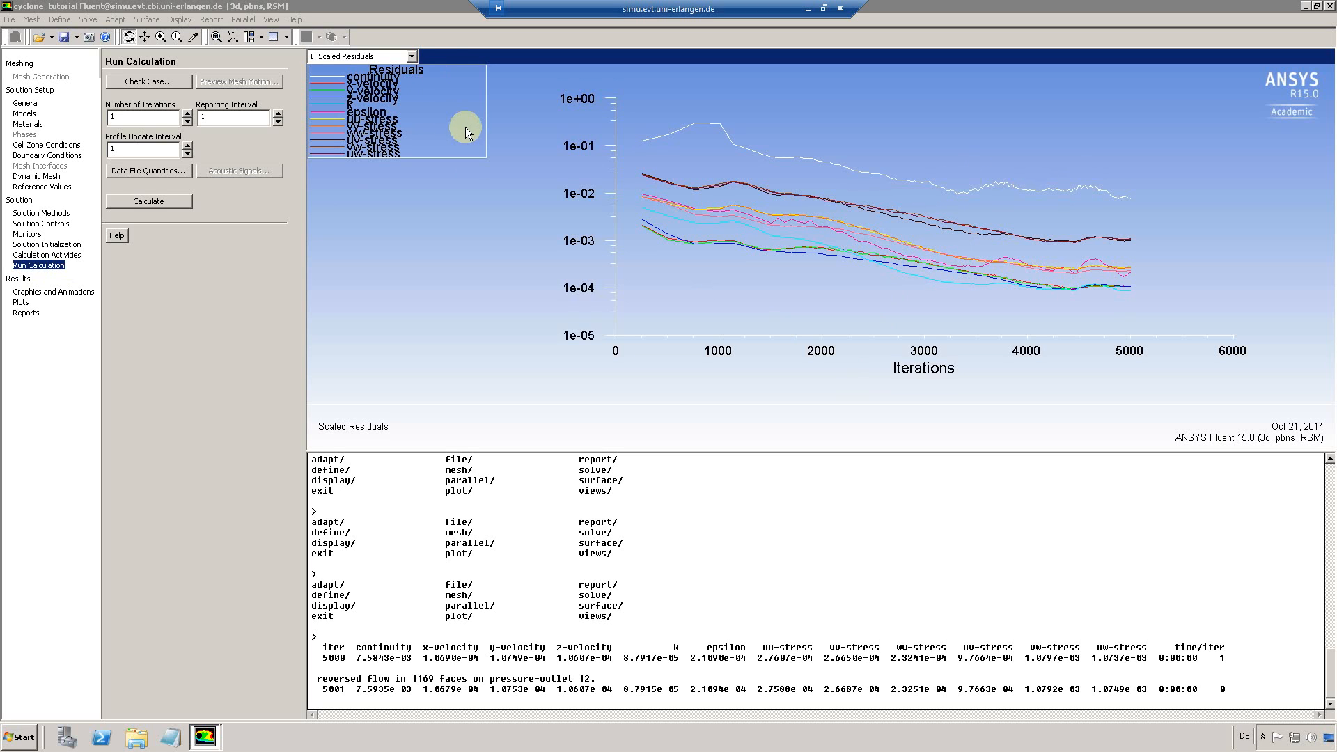
Save the case and data as cyclone_tutorial.cas in the cyclone_tutorial_FLUENT folder
{"action": "left_click", "coordinate": [77, 37]}
{"action": "left_click", "coordinate": [85, 77]}
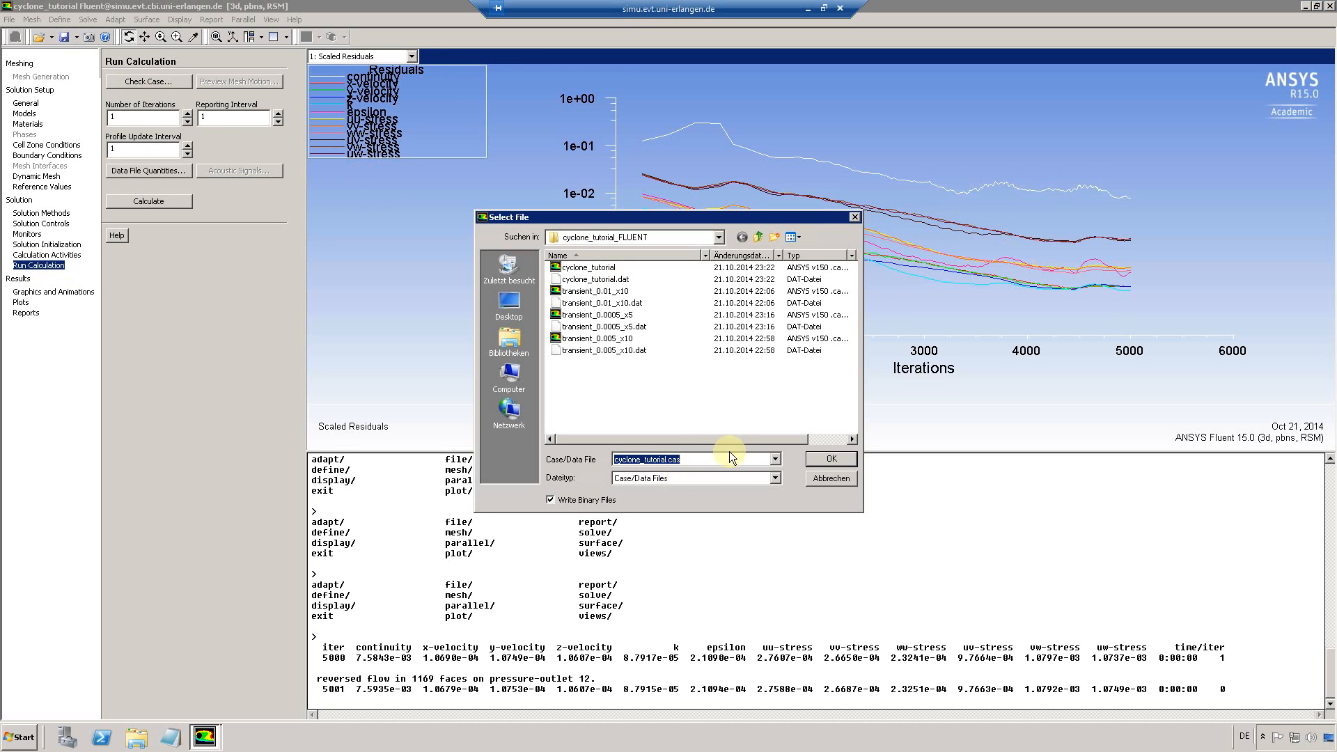
{"action": "left_click", "coordinate": [825, 459]}
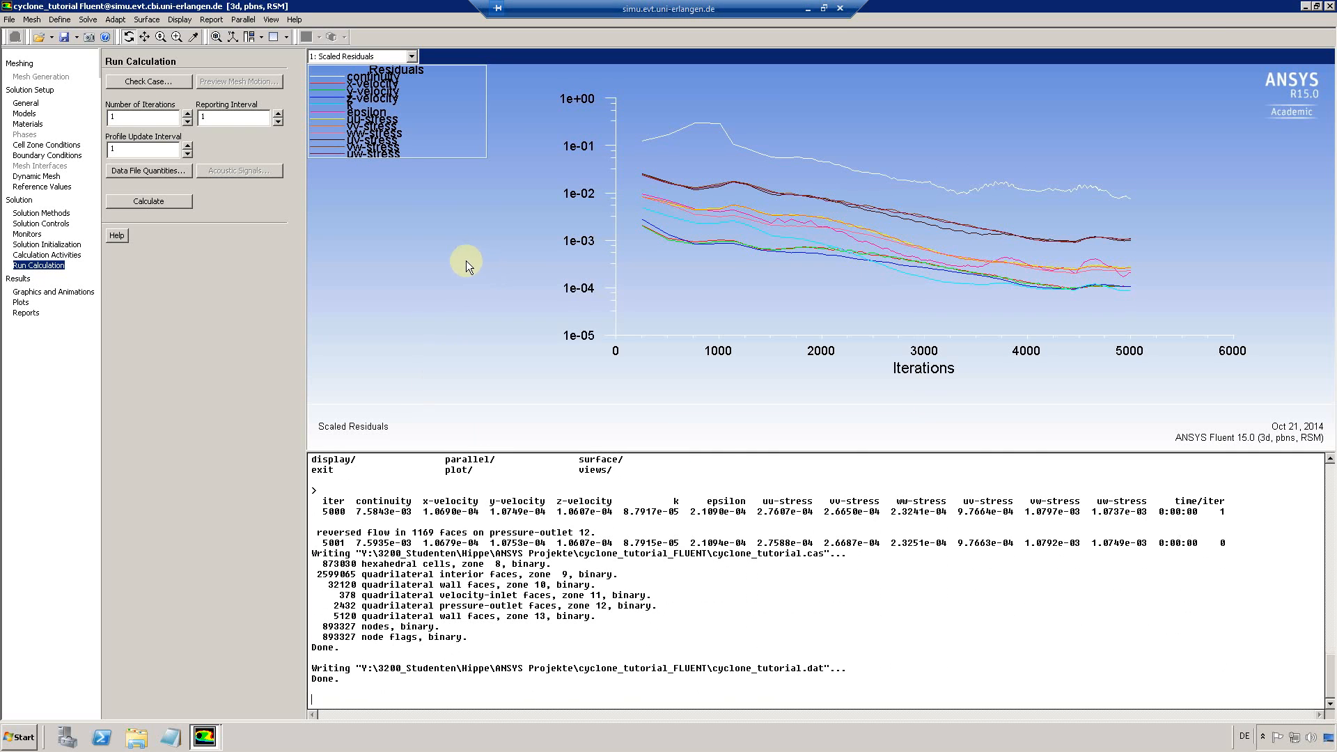
Switch the solver to transient and set a fixed time step size of 0.01 s
{"action": "left_click", "coordinate": [25, 104]}
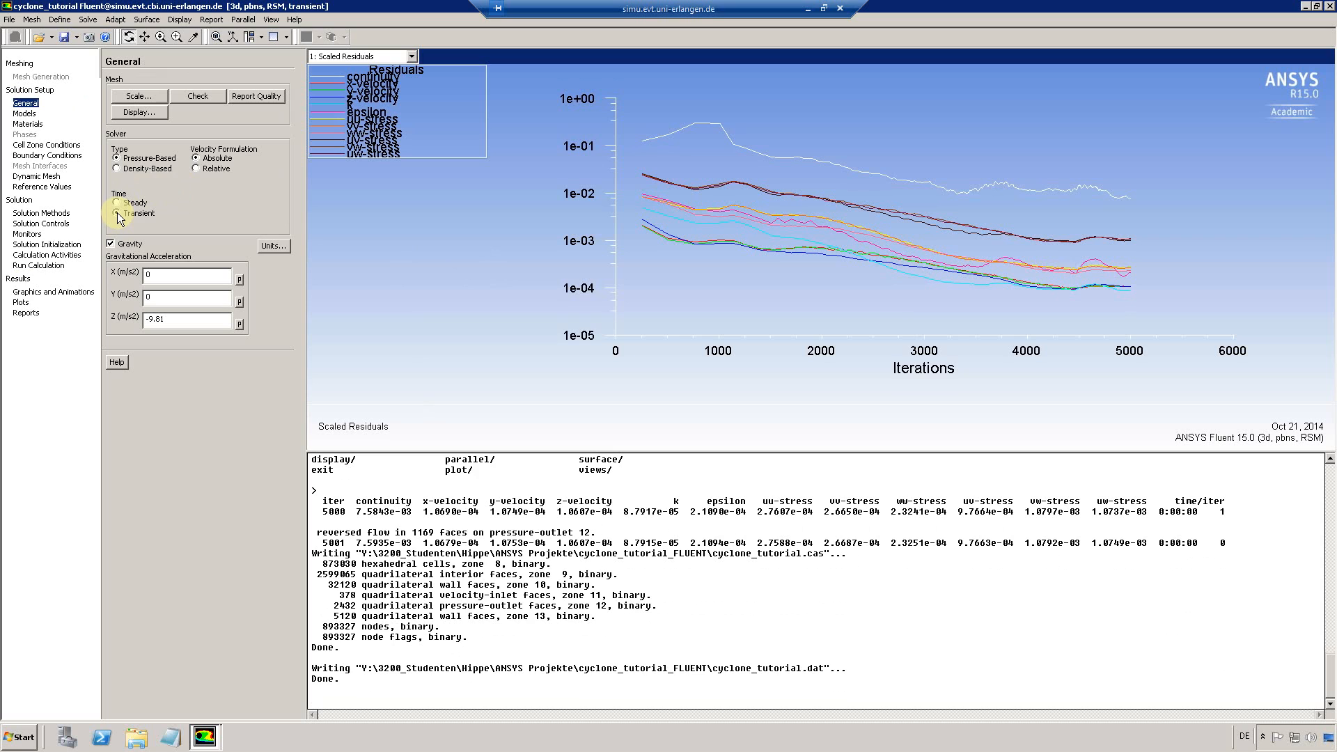
{"action": "left_click", "coordinate": [39, 266]}
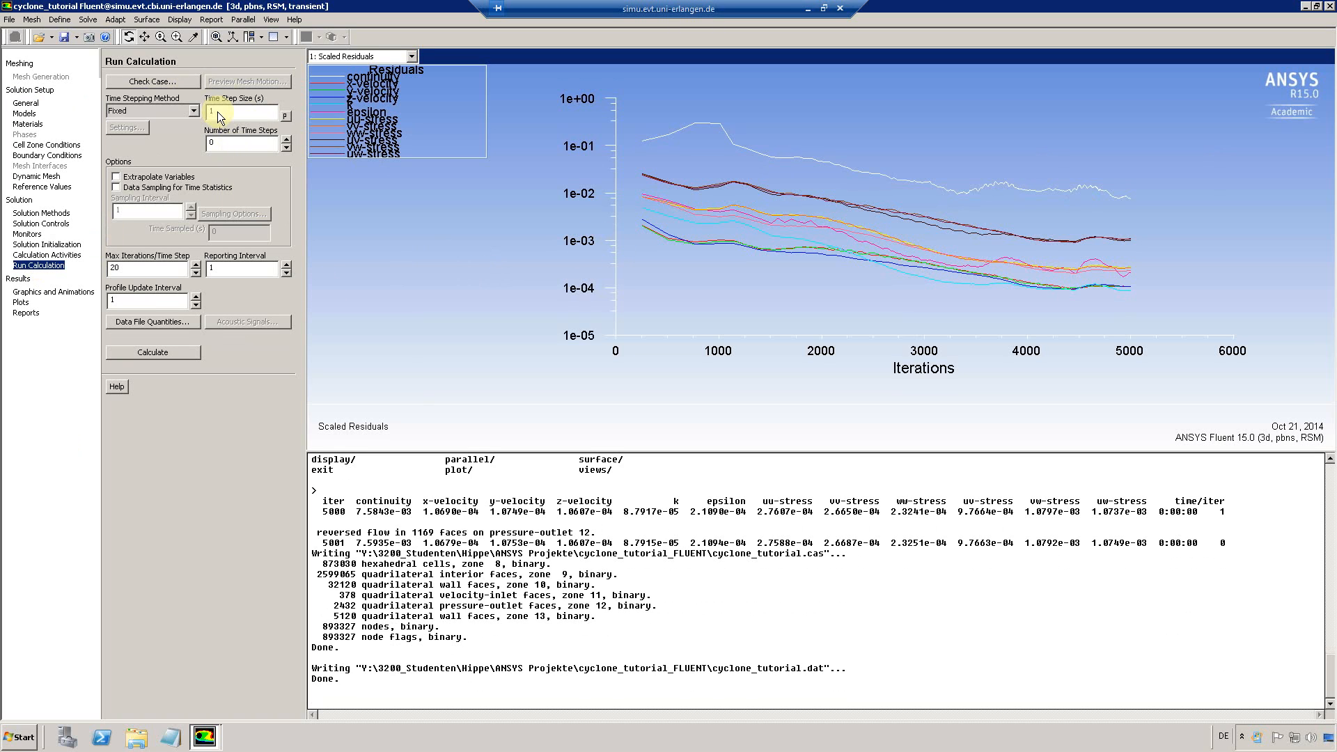
{"action": "left_click_drag", "start_coordinate": [218, 112], "coordinate": [193, 109]}
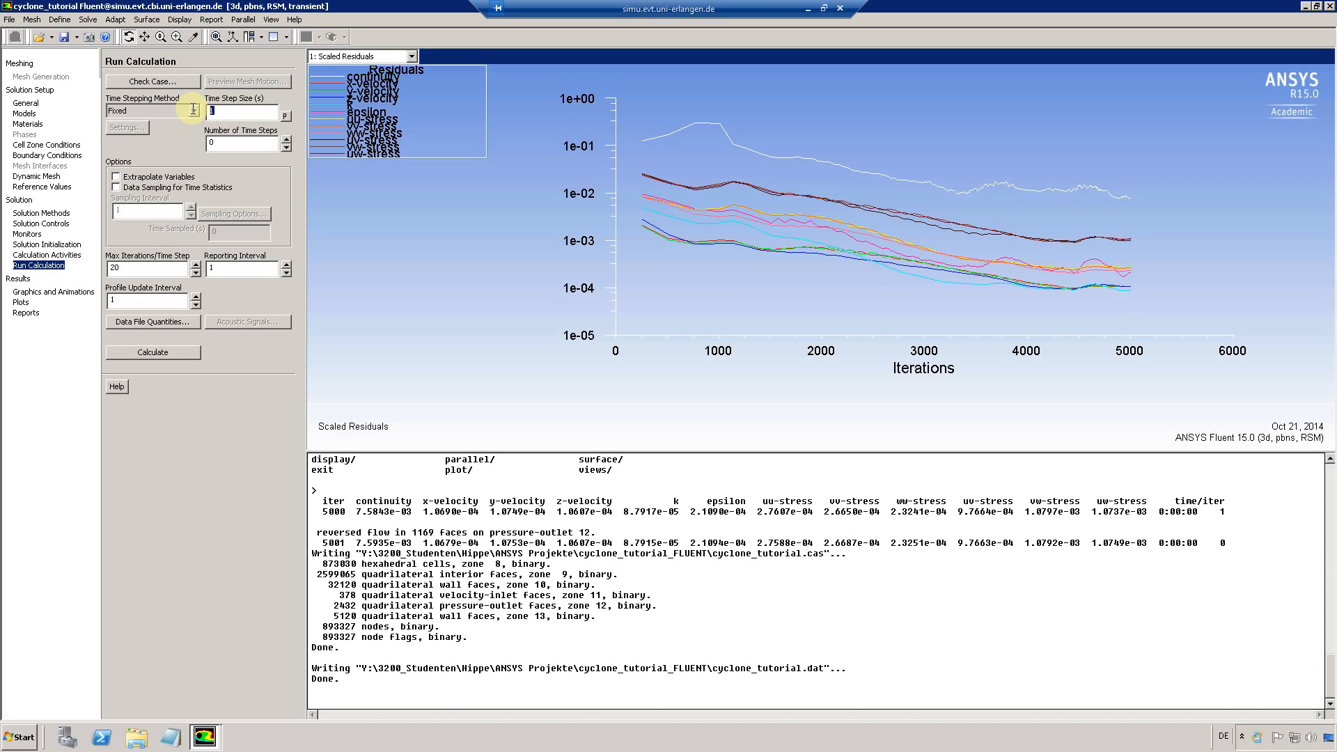
{"action": "type", "text": "0.01"}
Check the under-relaxation factors in the solution controls and set the number of time steps to 10
{"action": "left_click", "coordinate": [53, 222]}
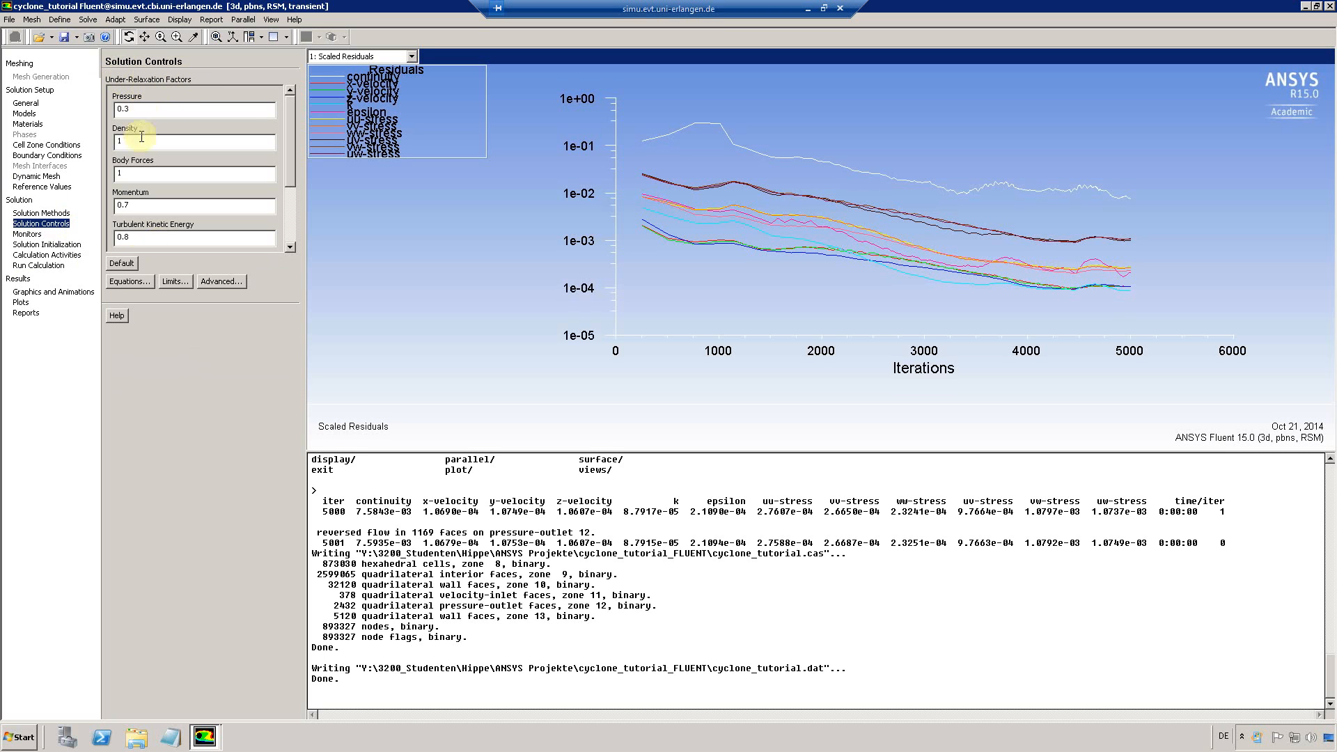
{"action": "left_click", "coordinate": [44, 266]}
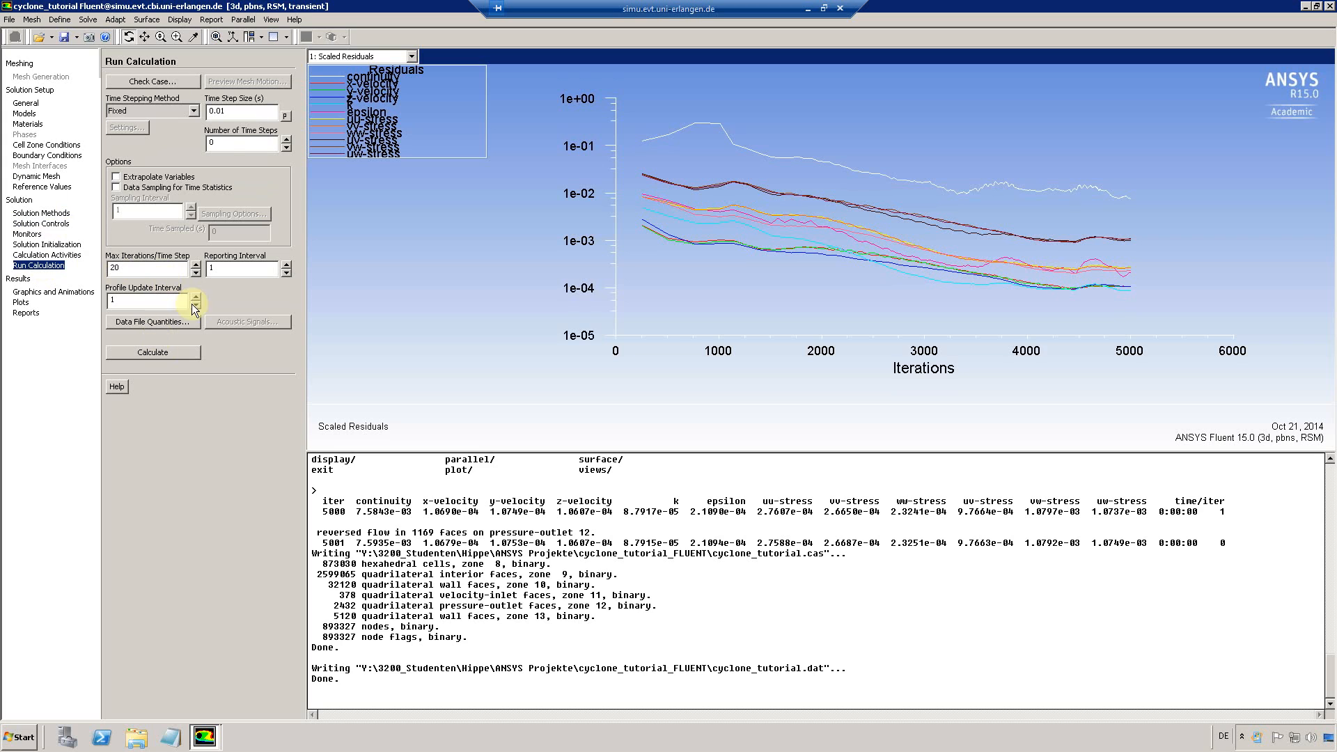
{"action": "left_click_drag", "start_coordinate": [217, 144], "coordinate": [193, 147]}
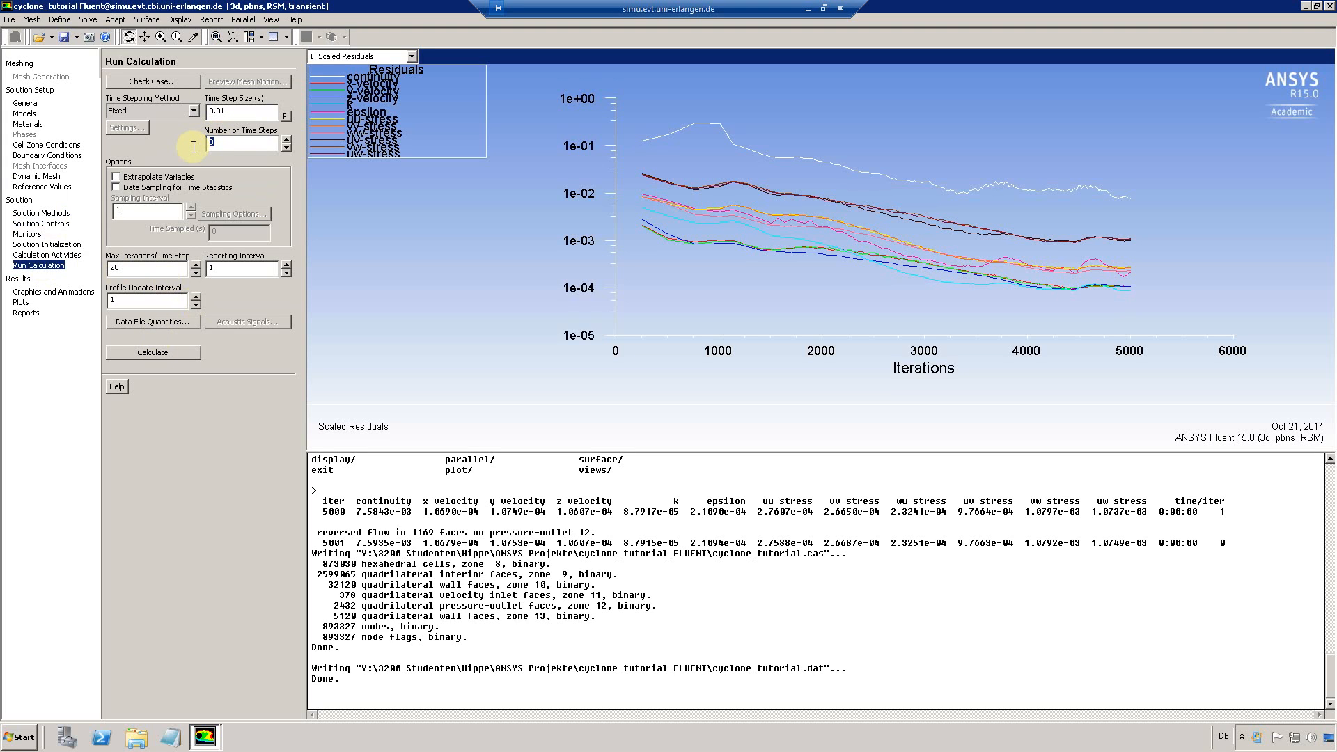
{"action": "type", "text": "1"}
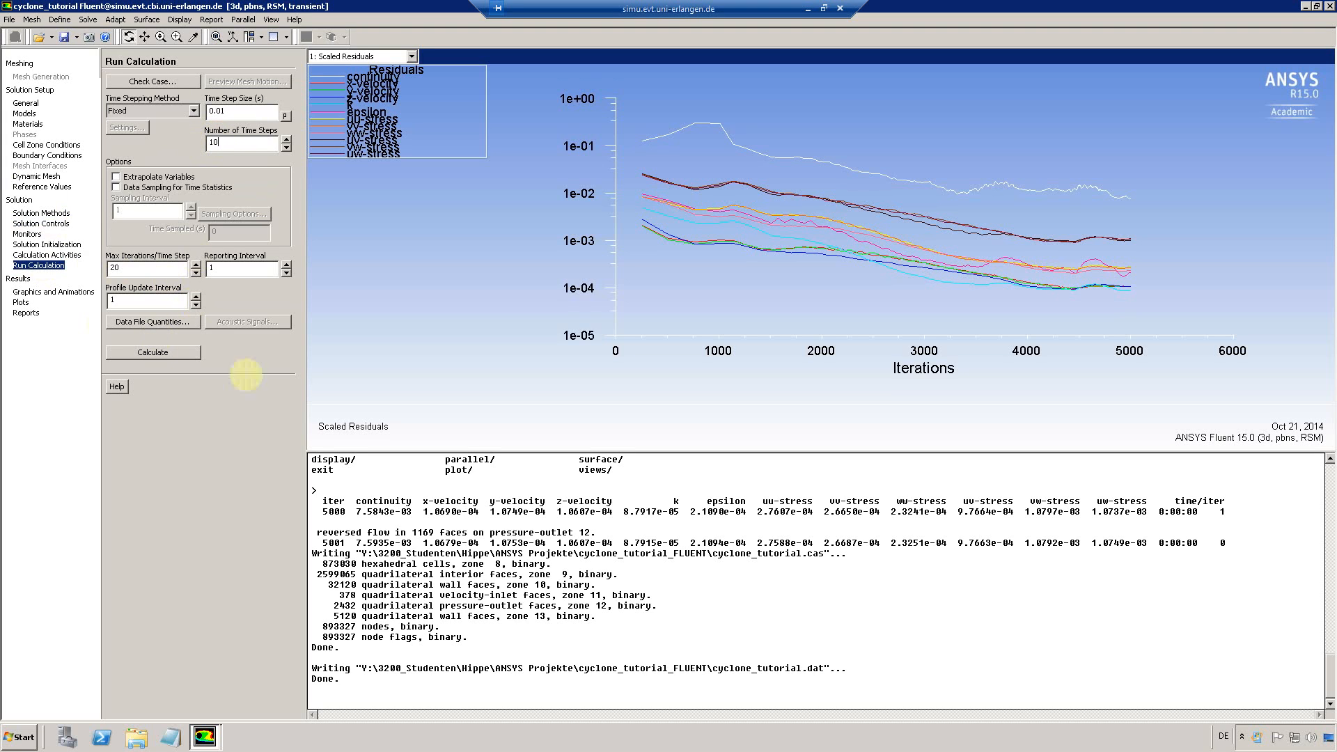
Run the transient calculation for 10 time steps of 0.01 s
{"action": "left_click", "coordinate": [154, 352]}
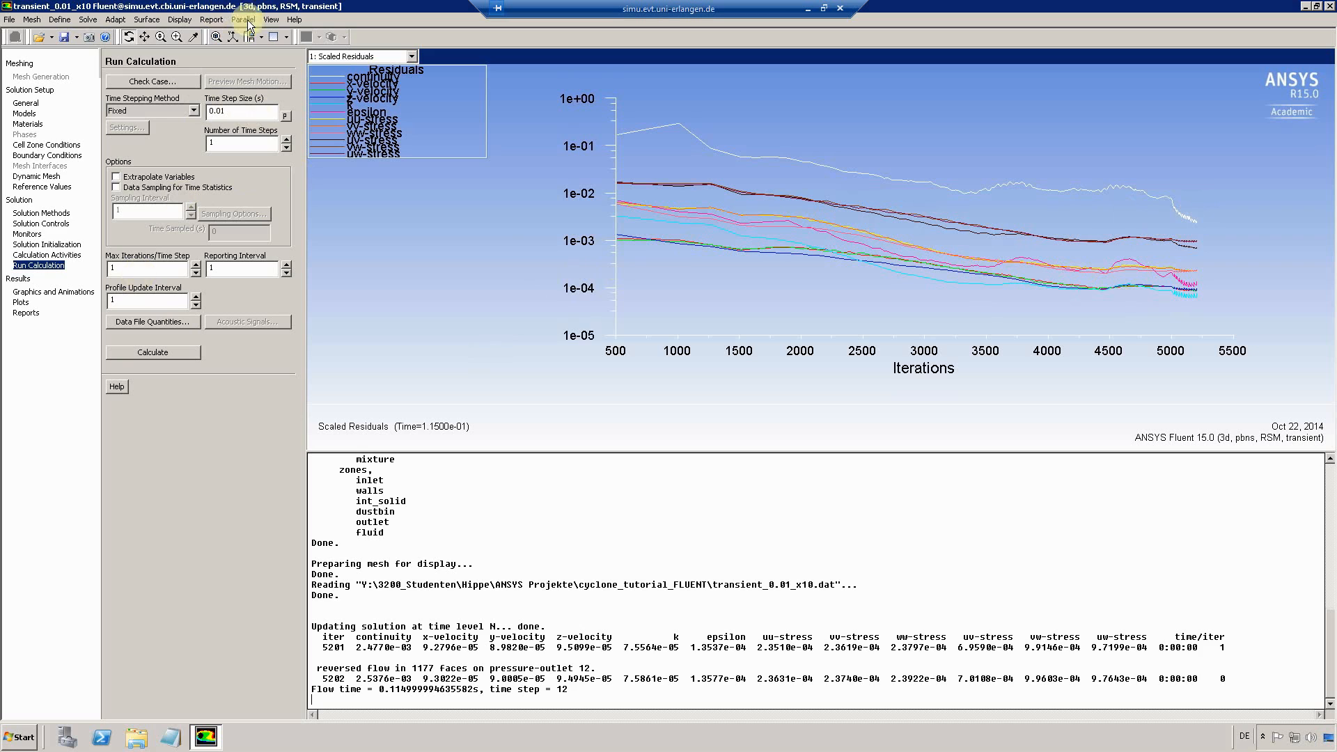
Set the time step size to 0.005 s and the maximum iterations per time step to 40, and run the calculation
{"action": "left_click", "coordinate": [242, 113]}
{"action": "key", "text": "BackSpace"}
{"action": "type", "text": "0"}
{"action": "left_click", "coordinate": [127, 272]}
{"action": "type", "text": "4"}
{"action": "left_click", "coordinate": [159, 355]}
{"action": "type", "text": "0"}
{"action": "left_click", "coordinate": [159, 353]}
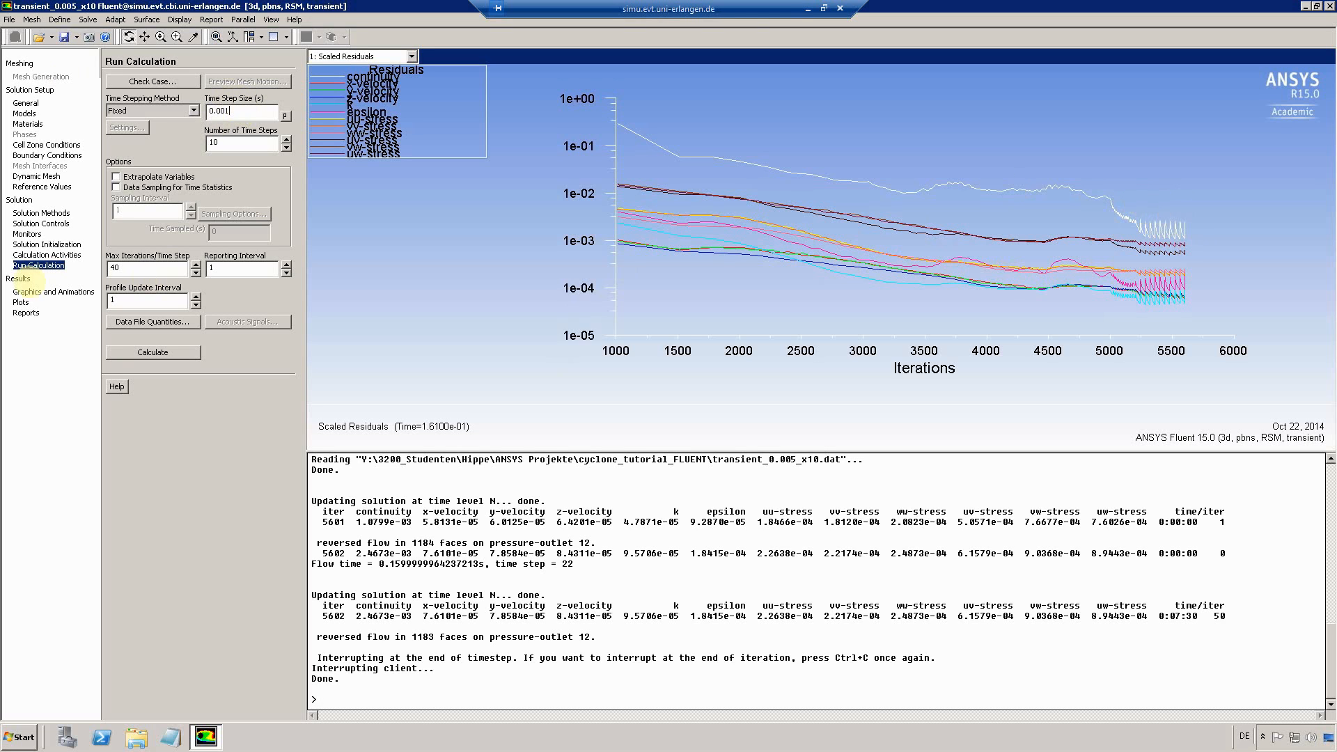
Set 50 maximum iterations per time step and 5 time steps, and run the calculation with the 0.001 s step size
{"action": "left_click_drag", "start_coordinate": [122, 272], "coordinate": [102, 271]}
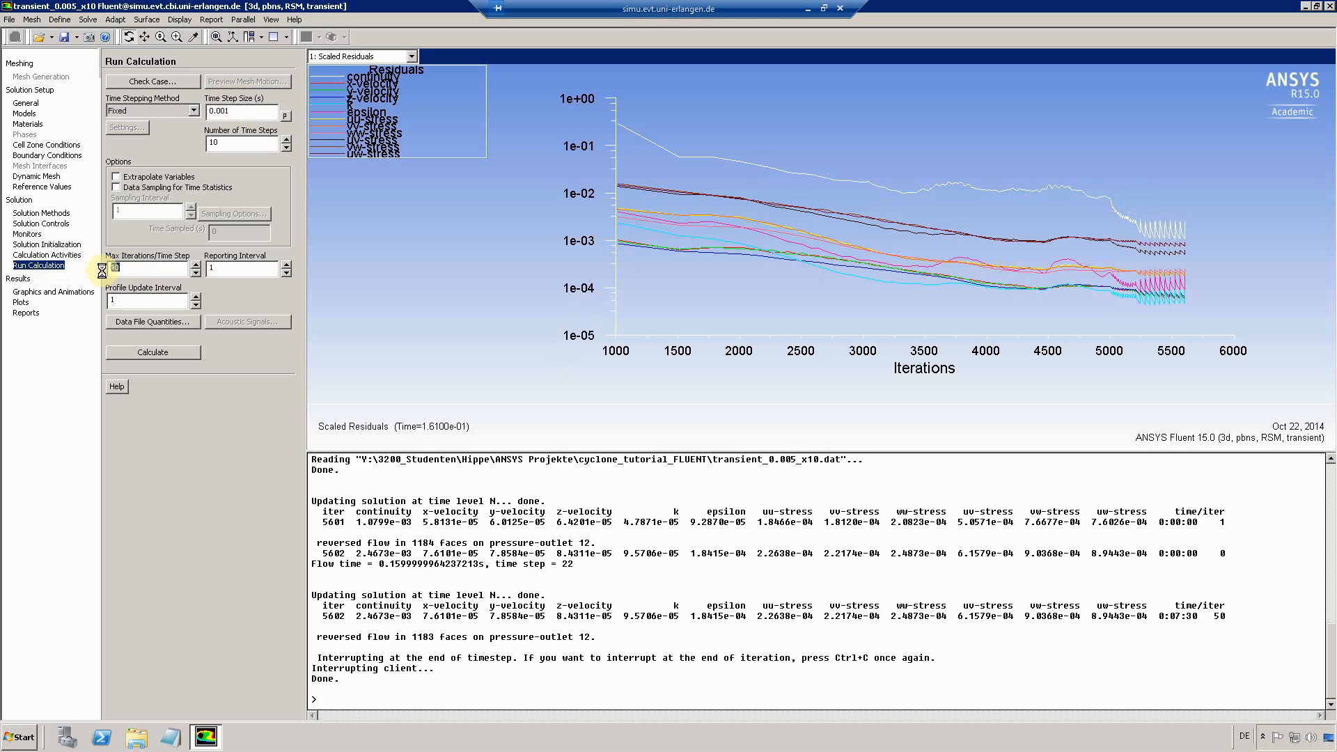
{"action": "type", "text": "50"}
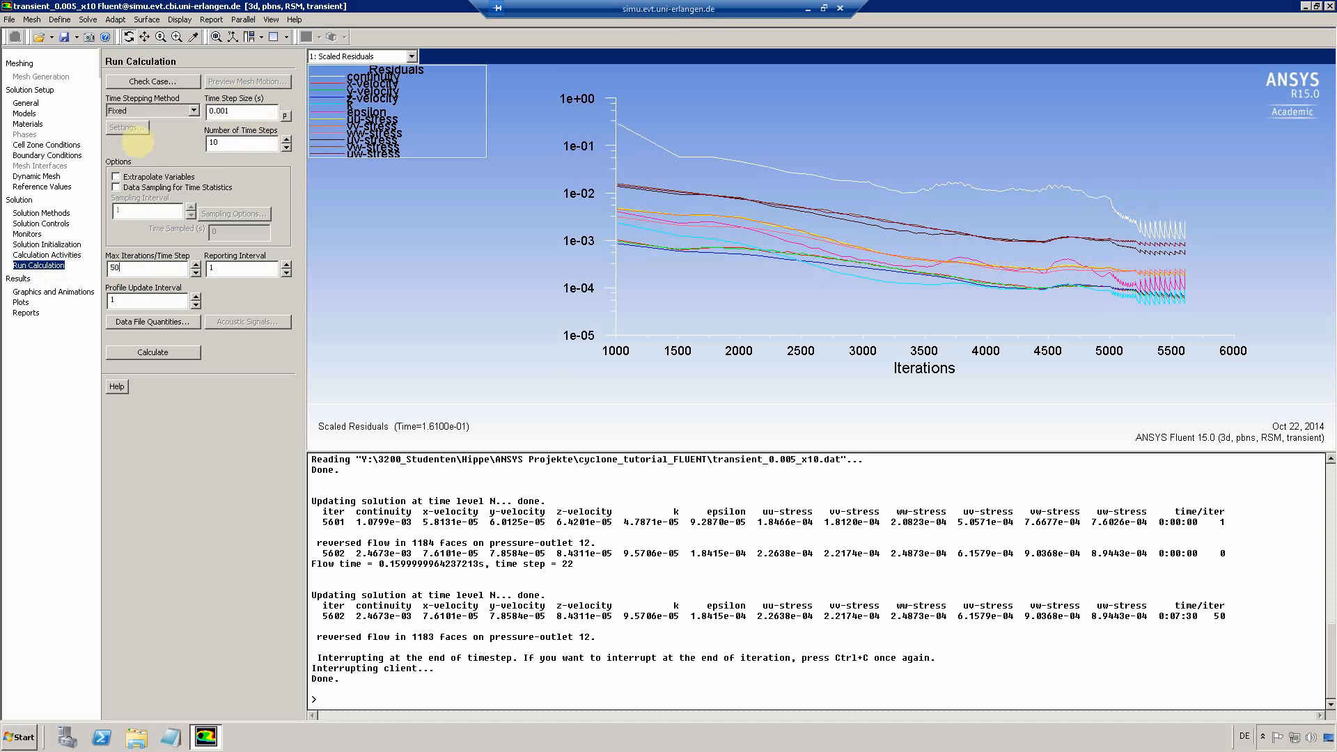
{"action": "left_click_drag", "start_coordinate": [224, 144], "coordinate": [204, 143]}
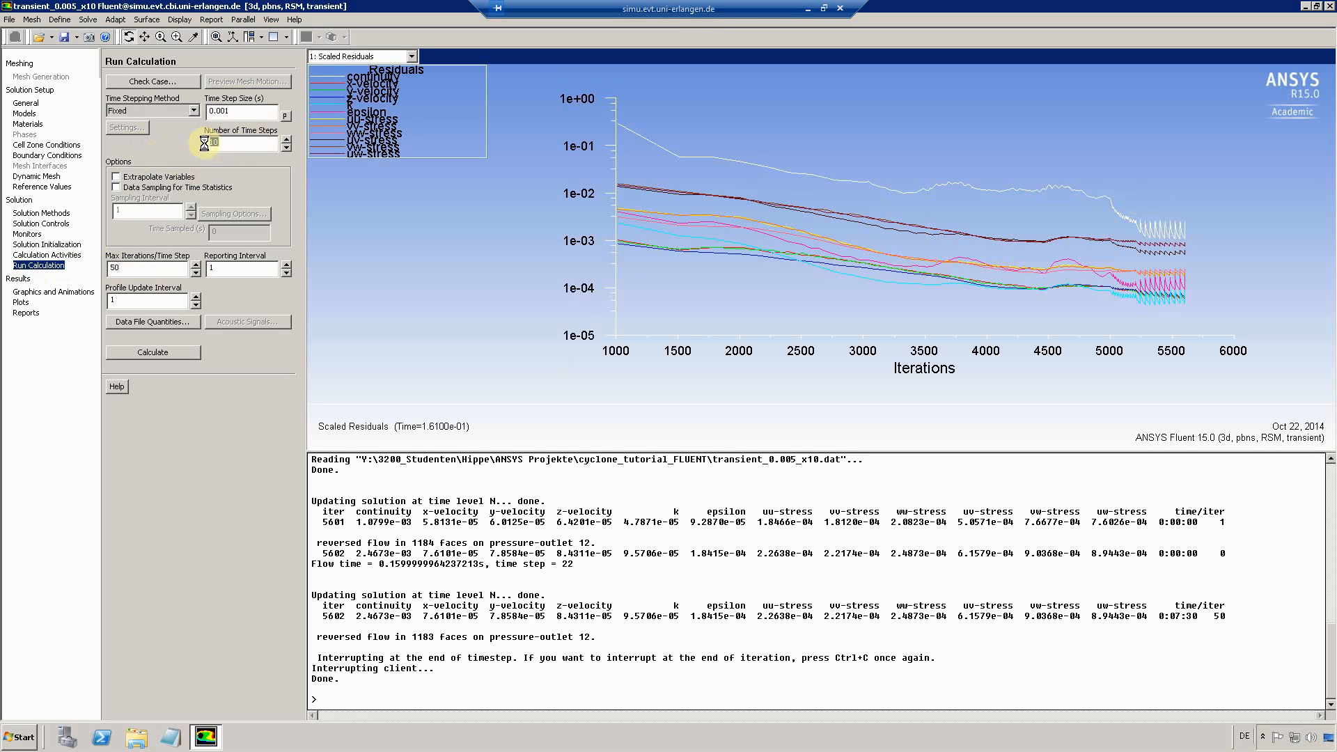
{"action": "type", "text": "5"}
{"action": "left_click", "coordinate": [155, 352]}
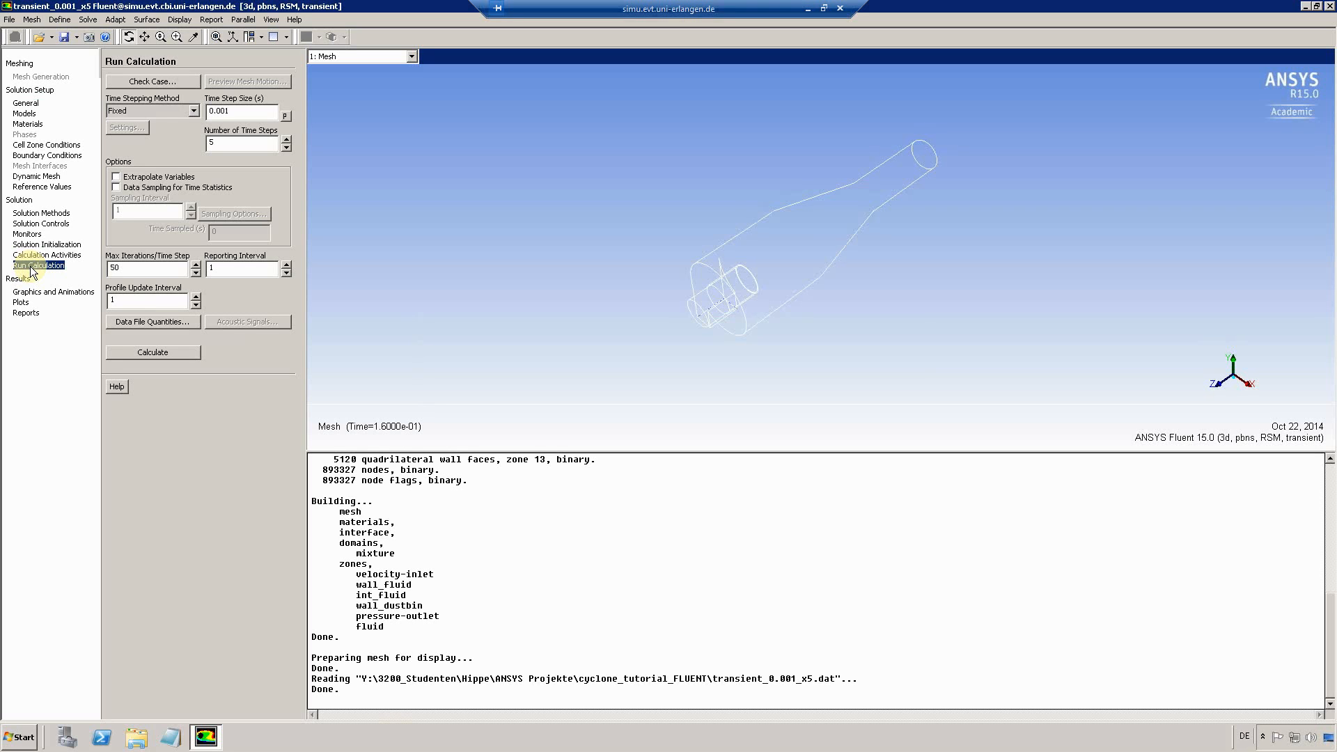
Set the discrete phase model's maximum number of tracking steps to 1e+06 and adjust its accuracy control tolerance
{"action": "left_click", "coordinate": [24, 113]}
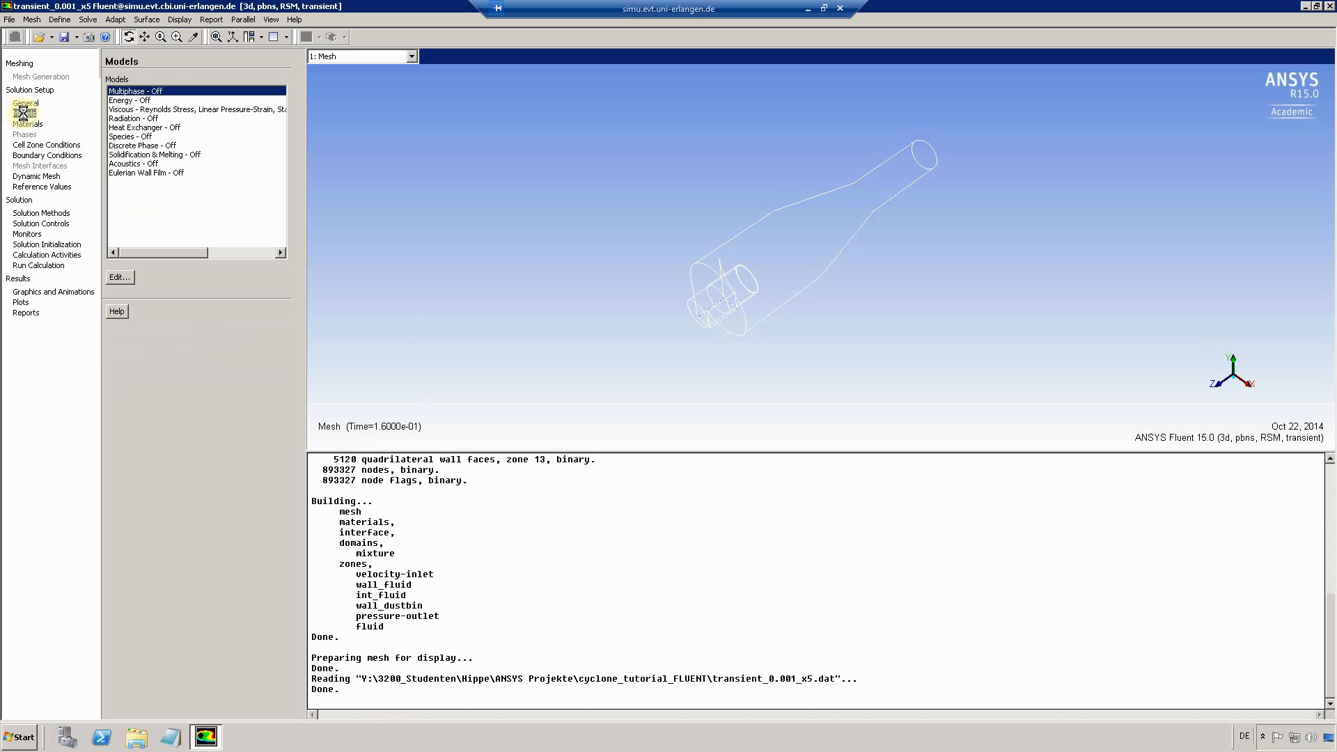
{"action": "left_click", "coordinate": [141, 146]}
{"action": "left_click", "coordinate": [119, 278]}
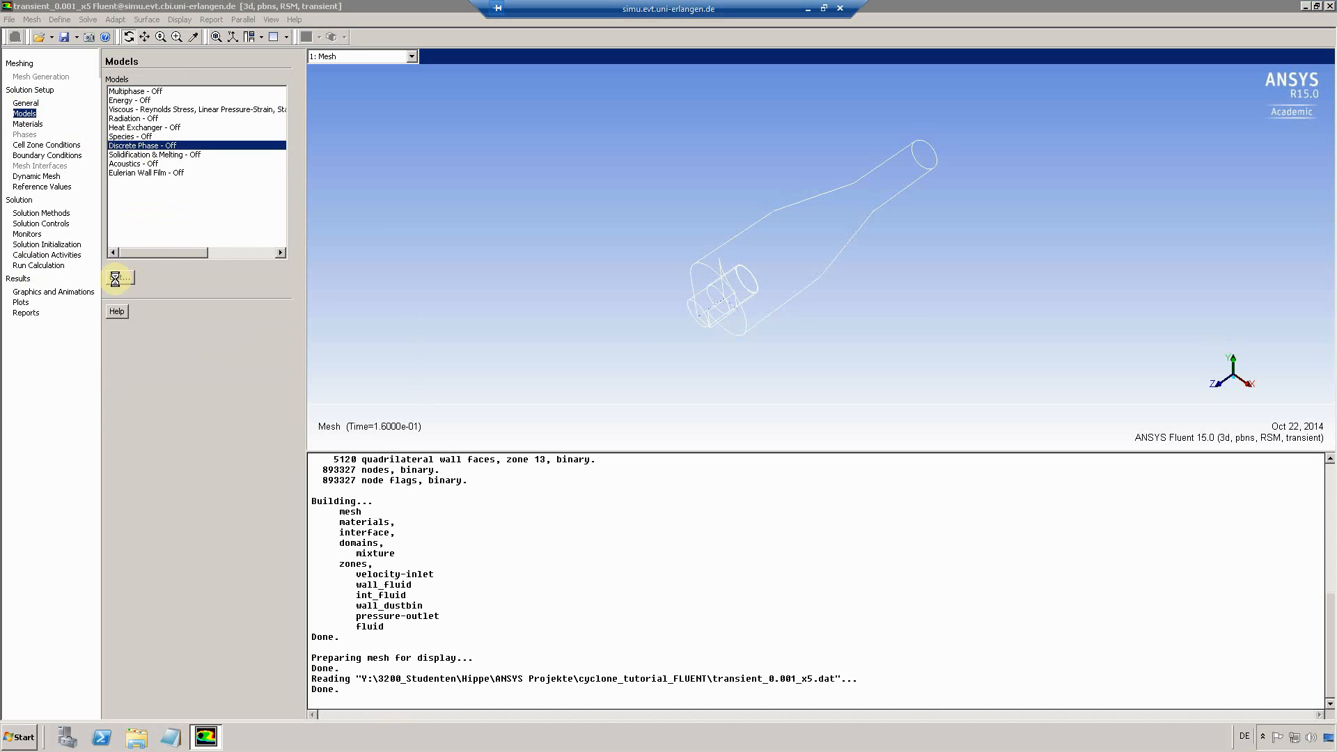
{"action": "left_click_drag", "start_coordinate": [173, 140], "coordinate": [440, 145]}
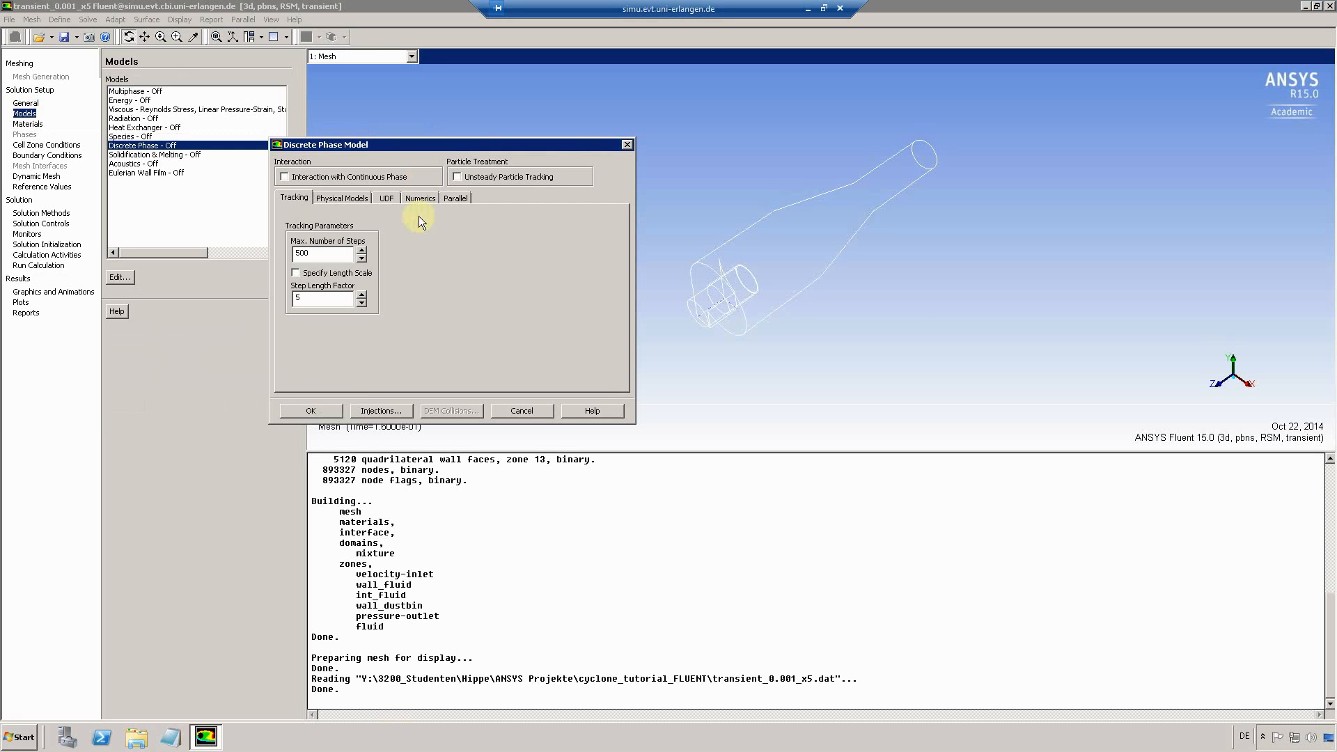
{"action": "left_click_drag", "start_coordinate": [332, 255], "coordinate": [276, 254]}
{"action": "type", "text": "1e+06"}
{"action": "left_click", "coordinate": [416, 199]}
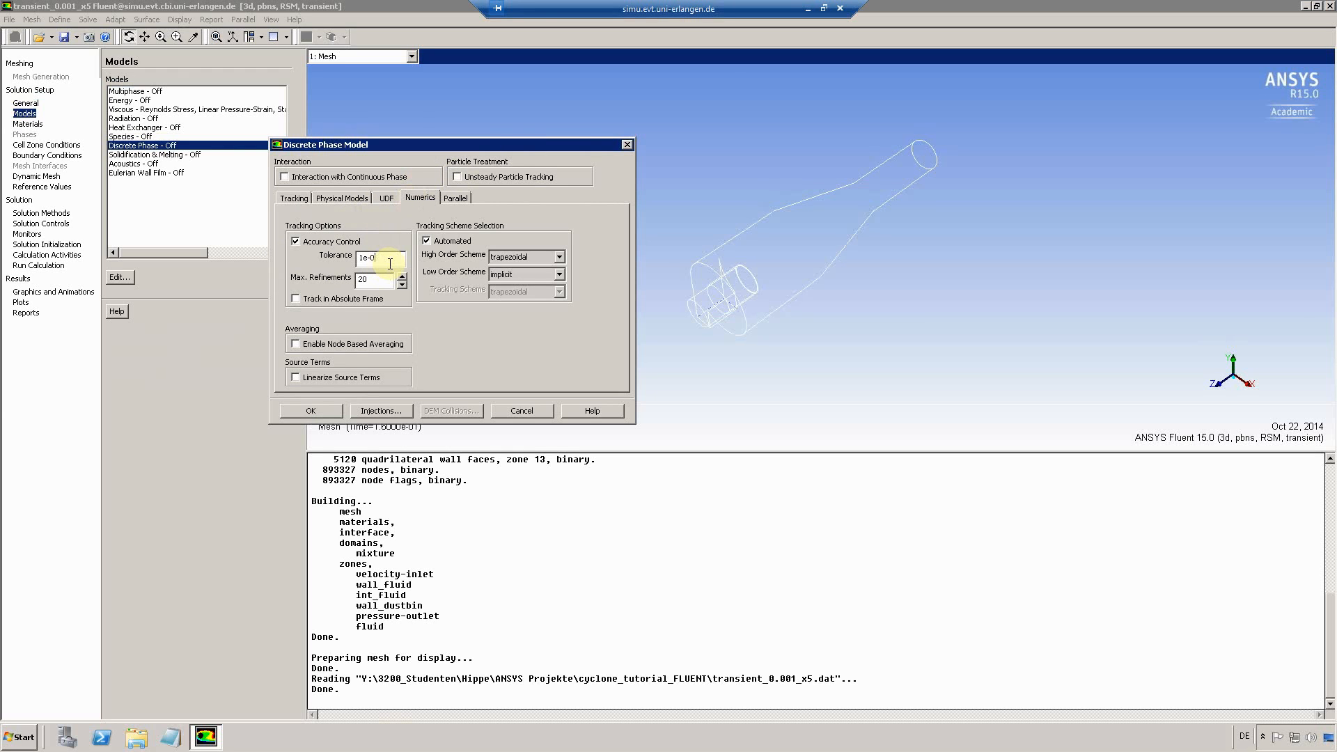
{"action": "left_click", "coordinate": [296, 198]}
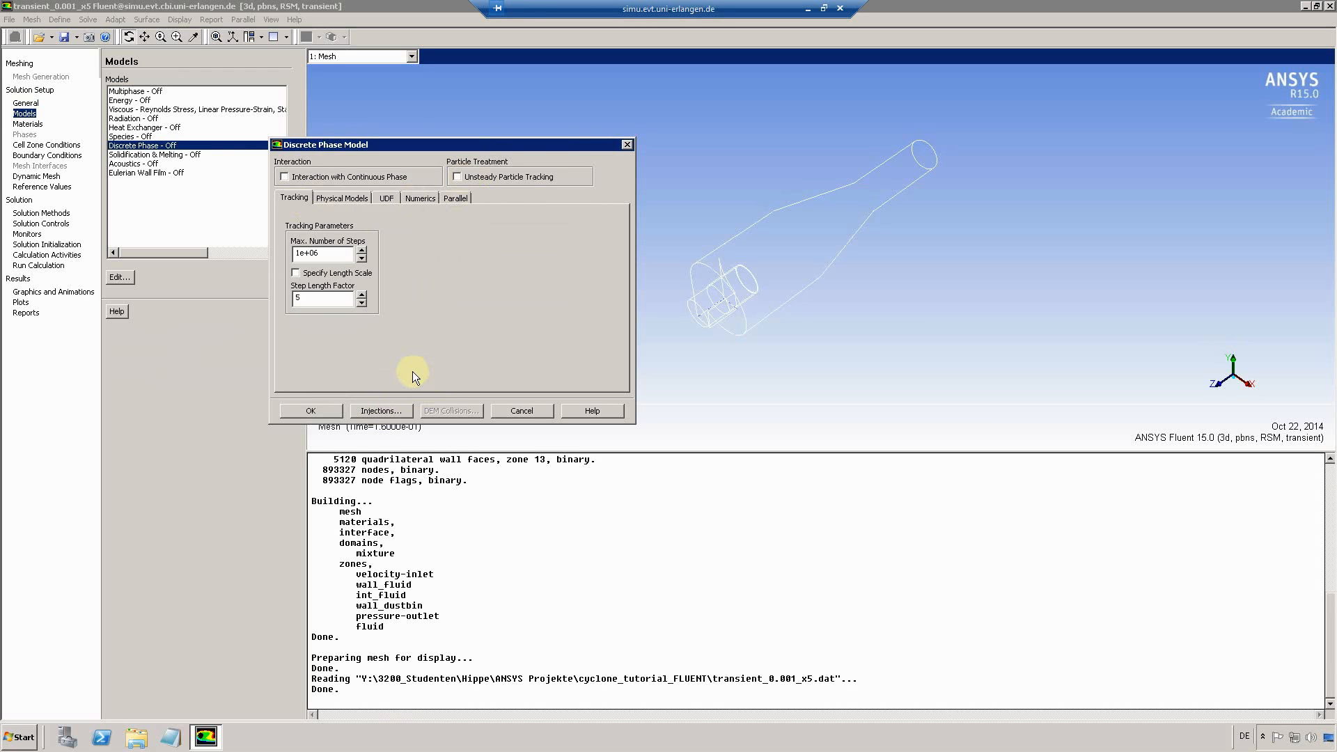
Create a particle injection of type surface that releases from the velocity-inlet surface
{"action": "left_click", "coordinate": [381, 411]}
{"action": "left_click", "coordinate": [510, 197]}
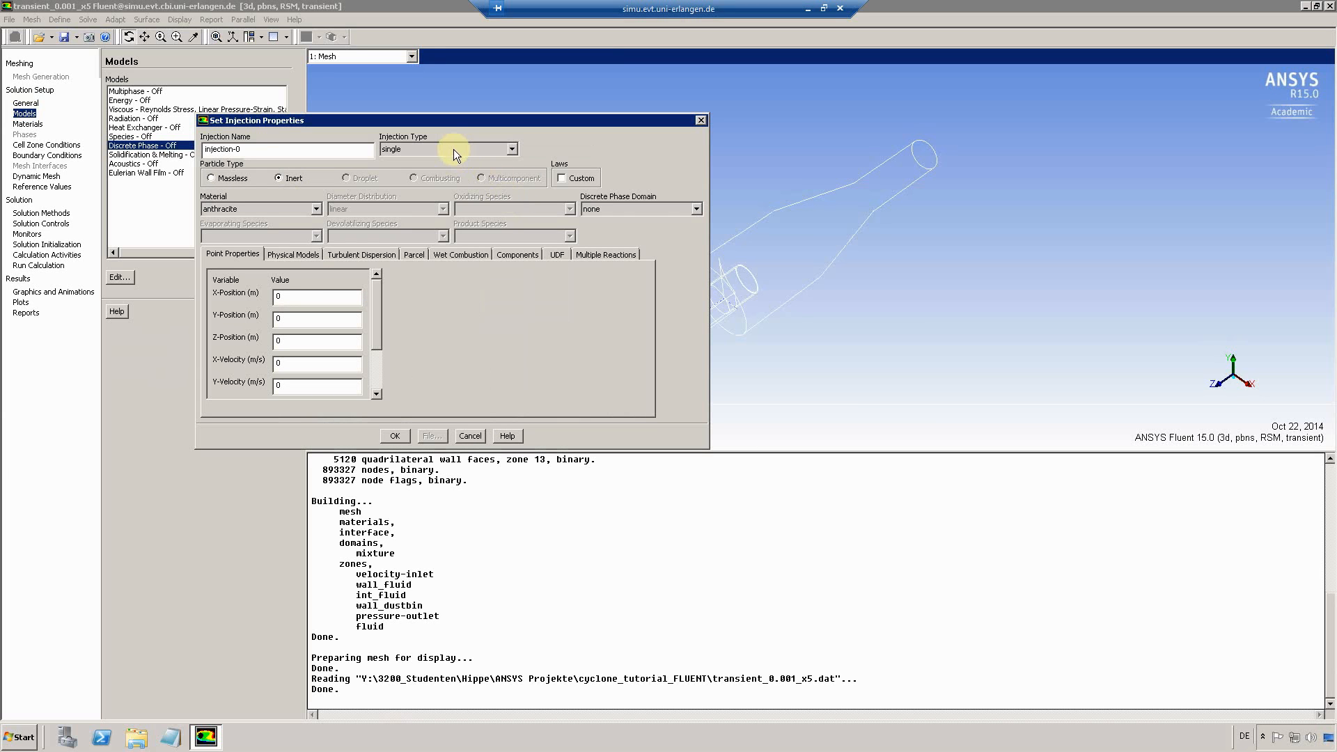
{"action": "left_click", "coordinate": [450, 150]}
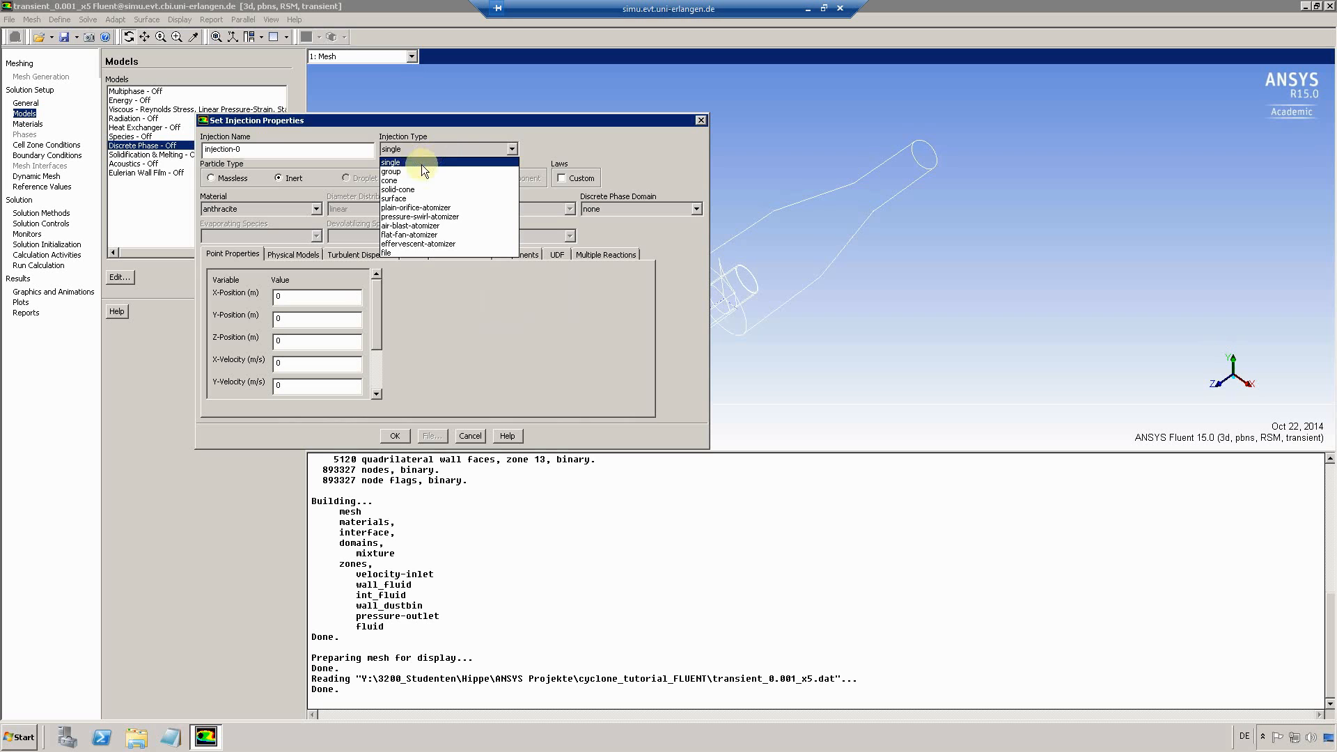
{"action": "left_click", "coordinate": [394, 198]}
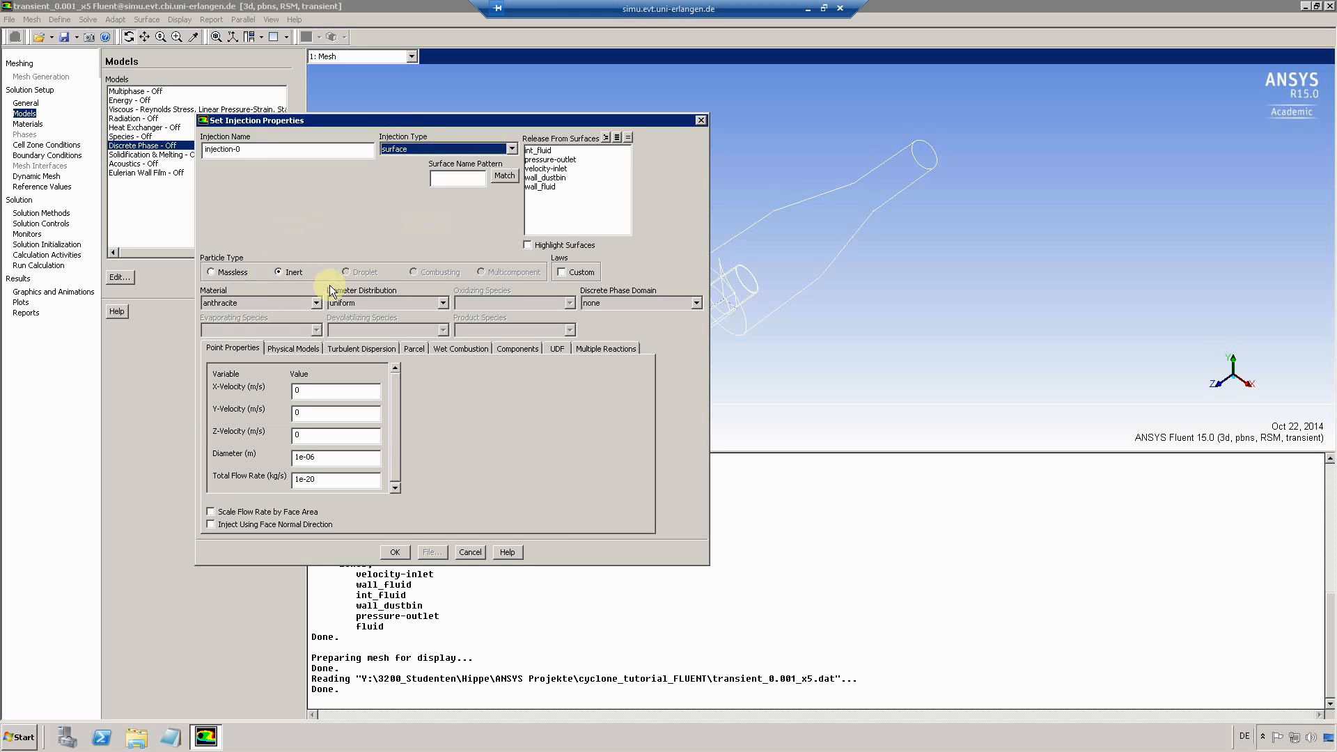
{"action": "left_click", "coordinate": [550, 168]}
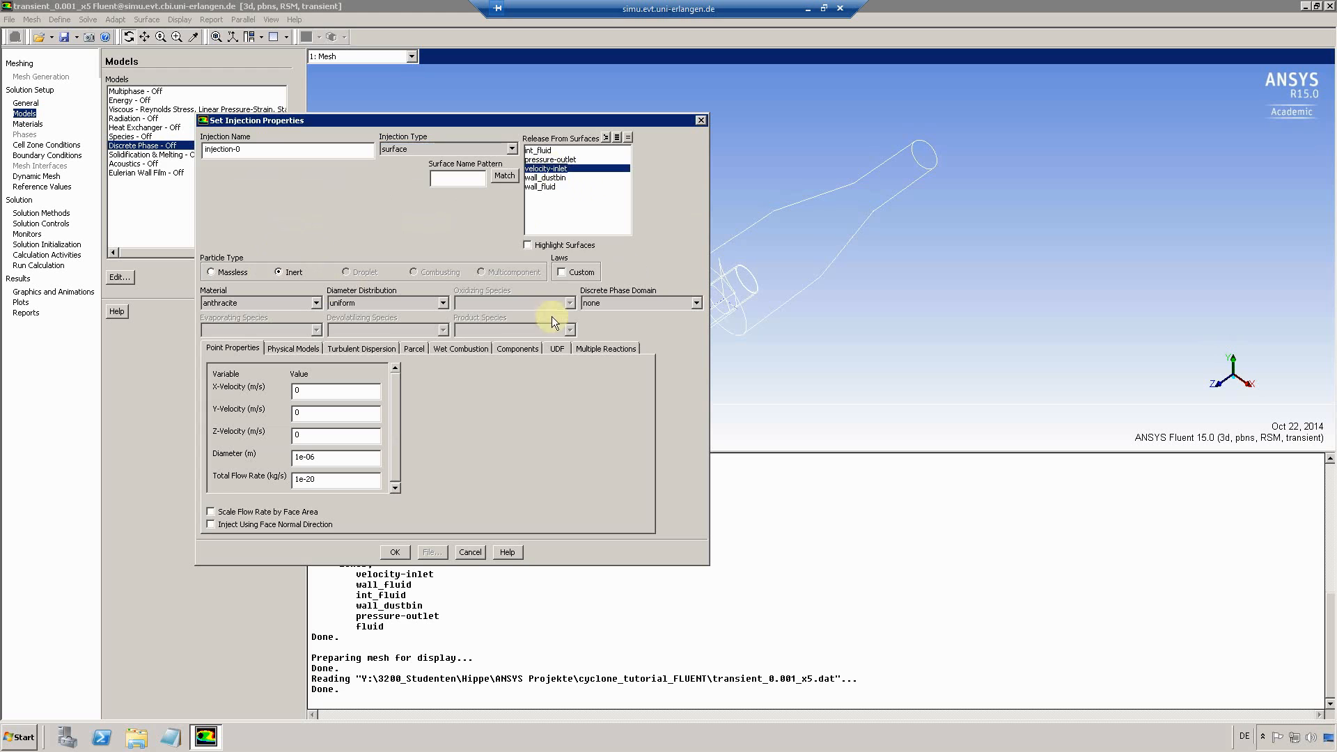
{"action": "left_click", "coordinate": [443, 303]}
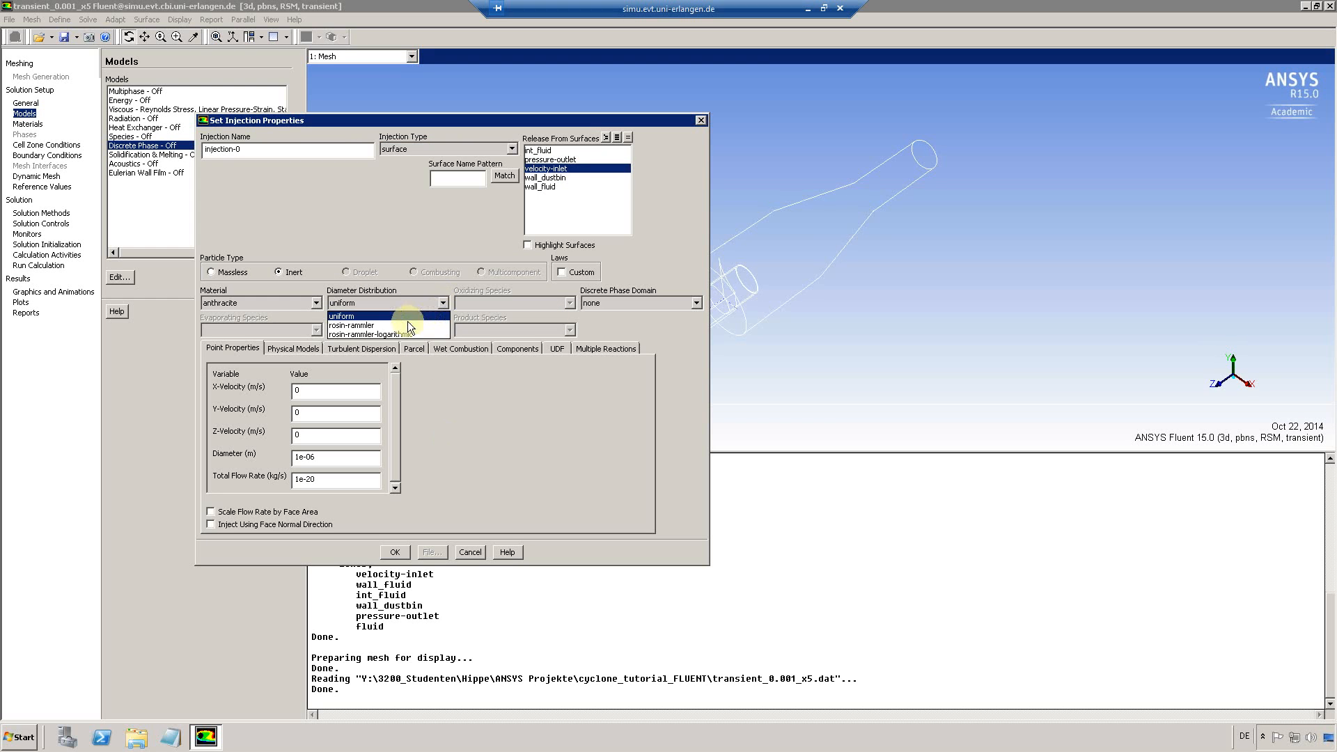
{"action": "left_click", "coordinate": [352, 327]}
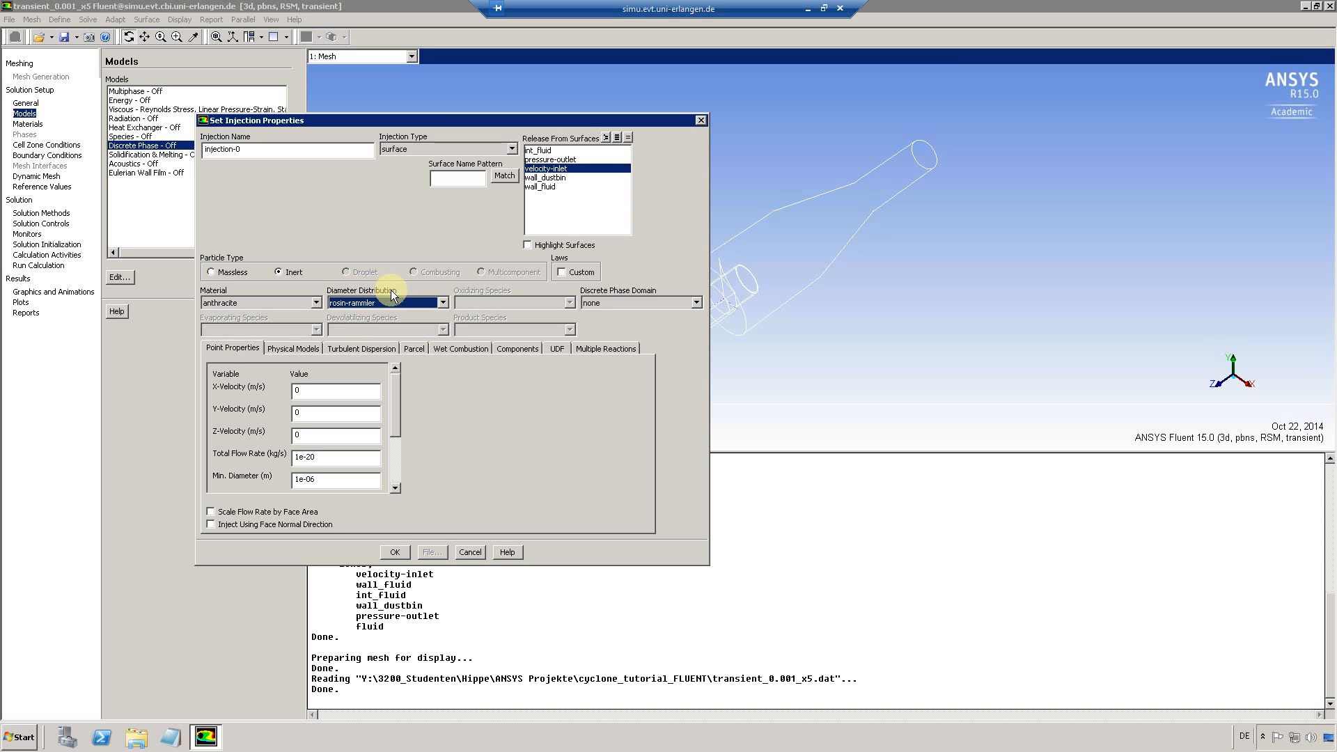
{"action": "left_click", "coordinate": [378, 299]}
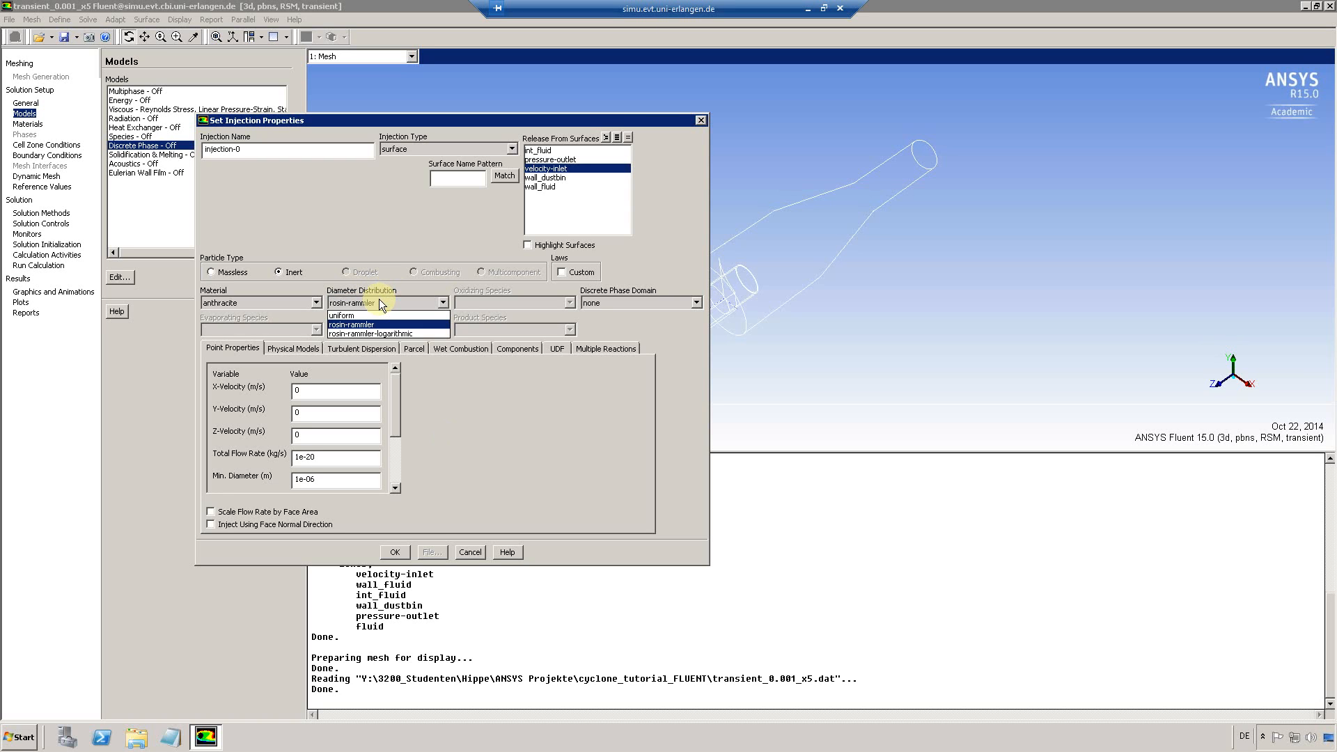
{"action": "left_click", "coordinate": [355, 311]}
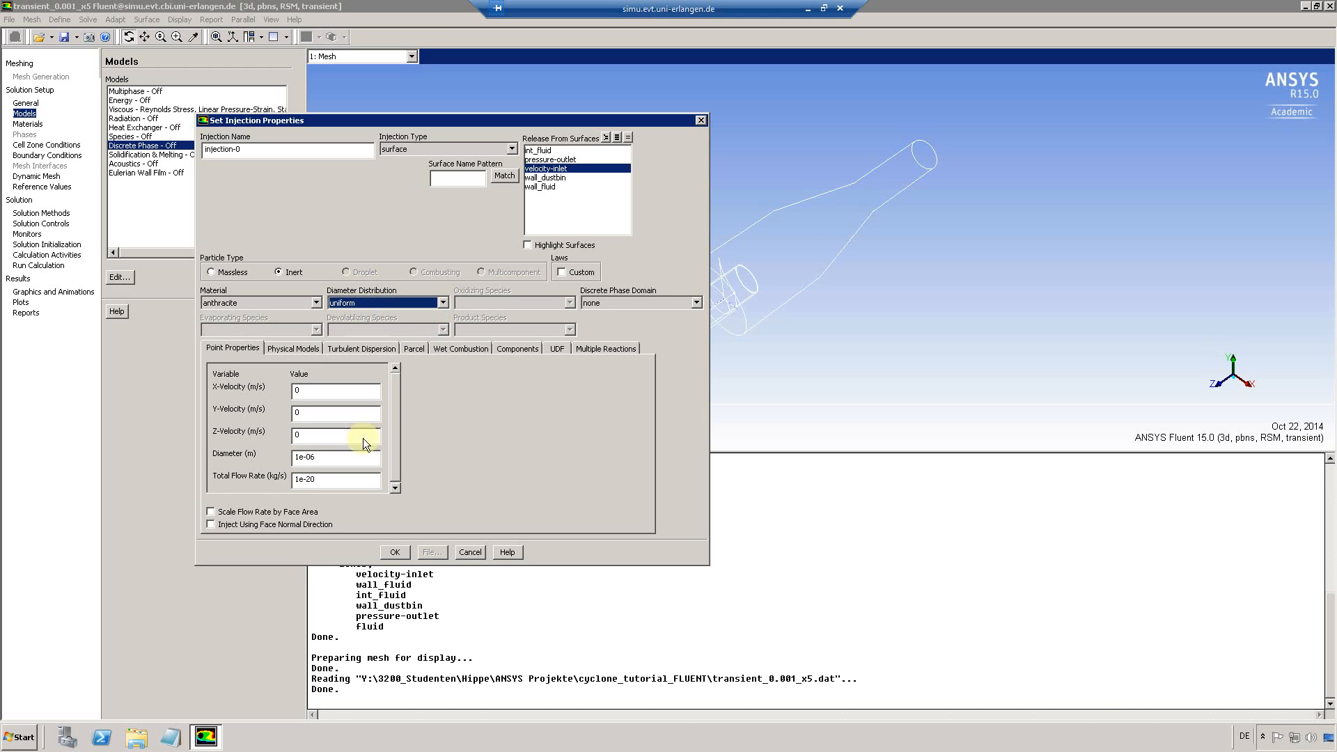
Enable flow rate scaling by face area and injection along the face normal, and set the velocity magnitude to 12.69 m/s
{"action": "left_click", "coordinate": [270, 514]}
{"action": "left_click", "coordinate": [273, 526]}
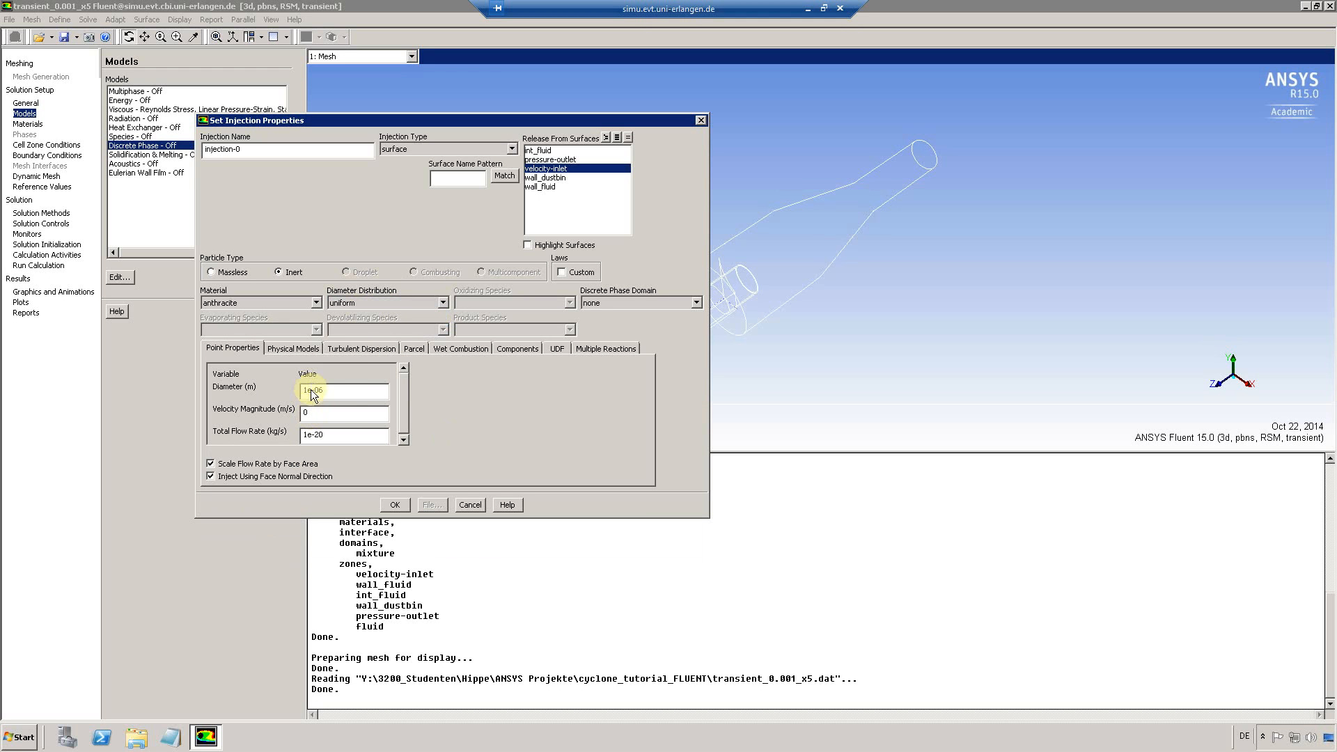
{"action": "double_click", "coordinate": [344, 411]}
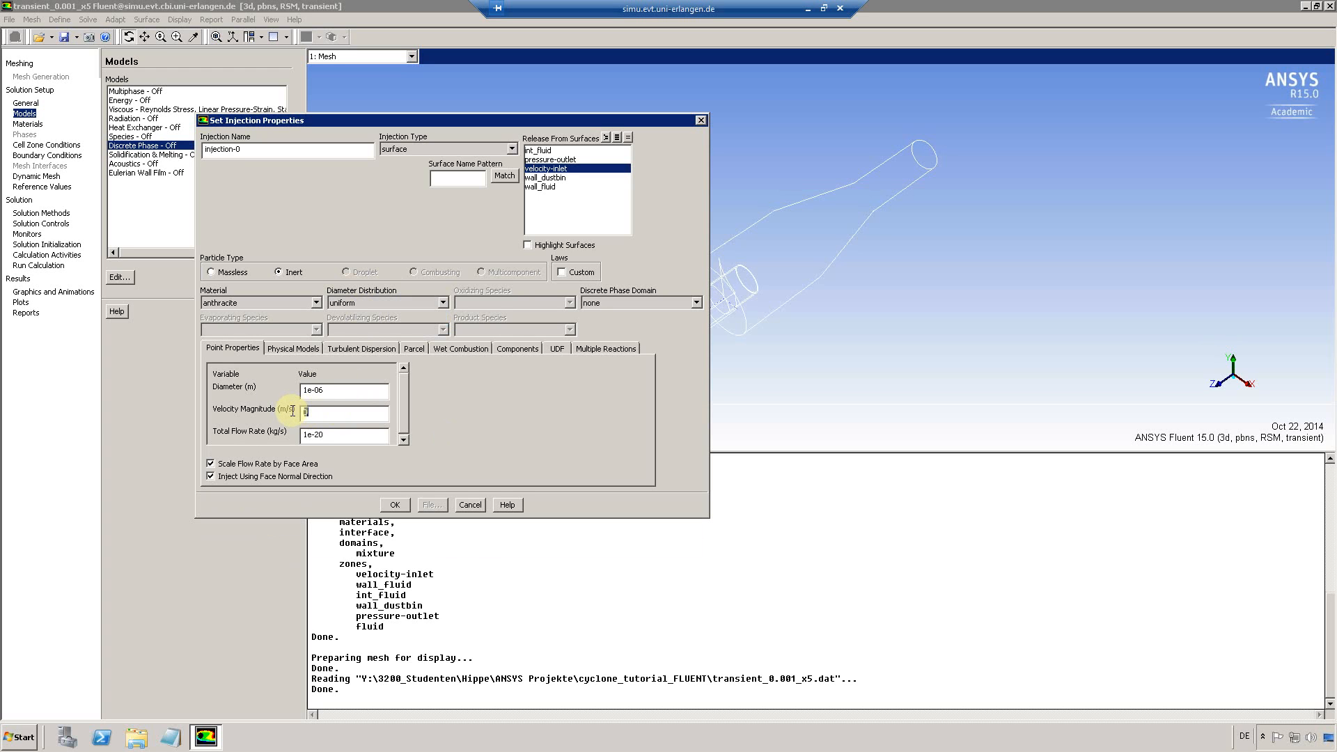
{"action": "type", "text": "12.69"}
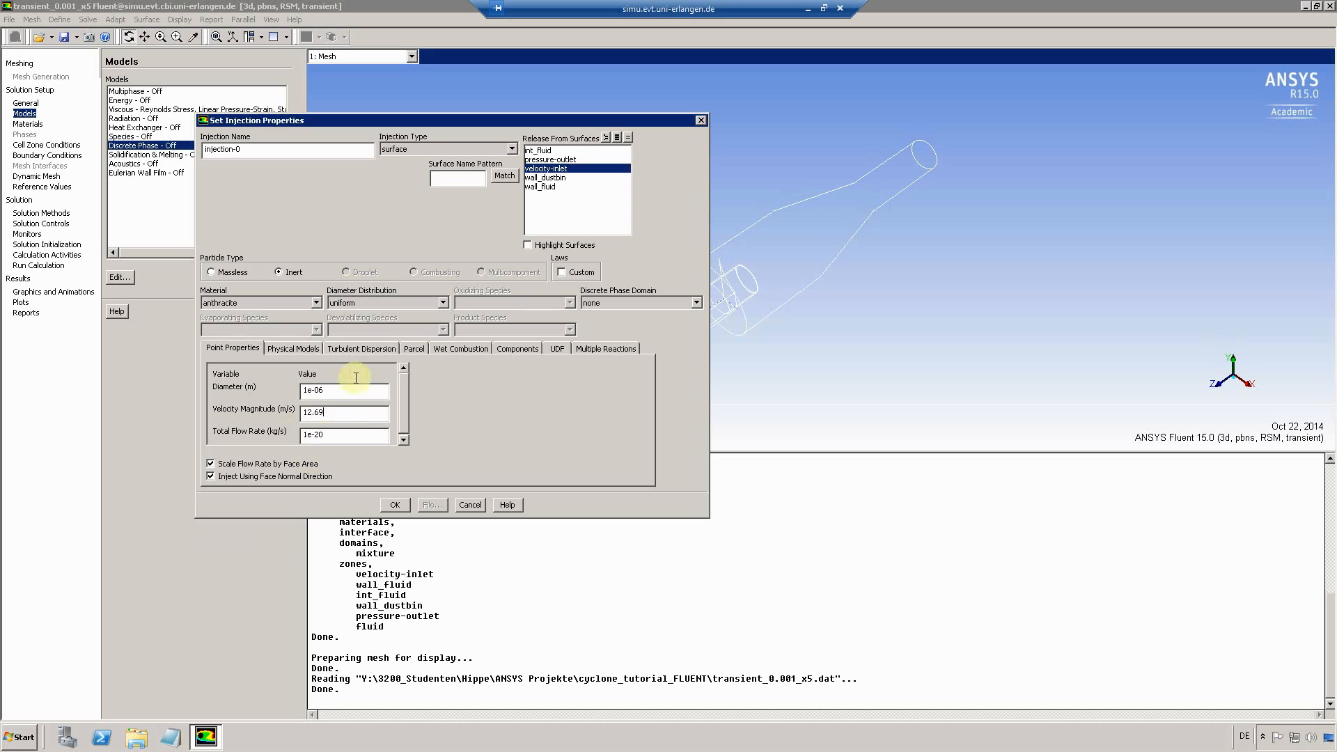
Review the injection's physical models, turbulent dispersion, parcel, wet combustion, components, UDF and multiple reactions settings
{"action": "left_click", "coordinate": [292, 349]}
{"action": "left_click", "coordinate": [362, 349]}
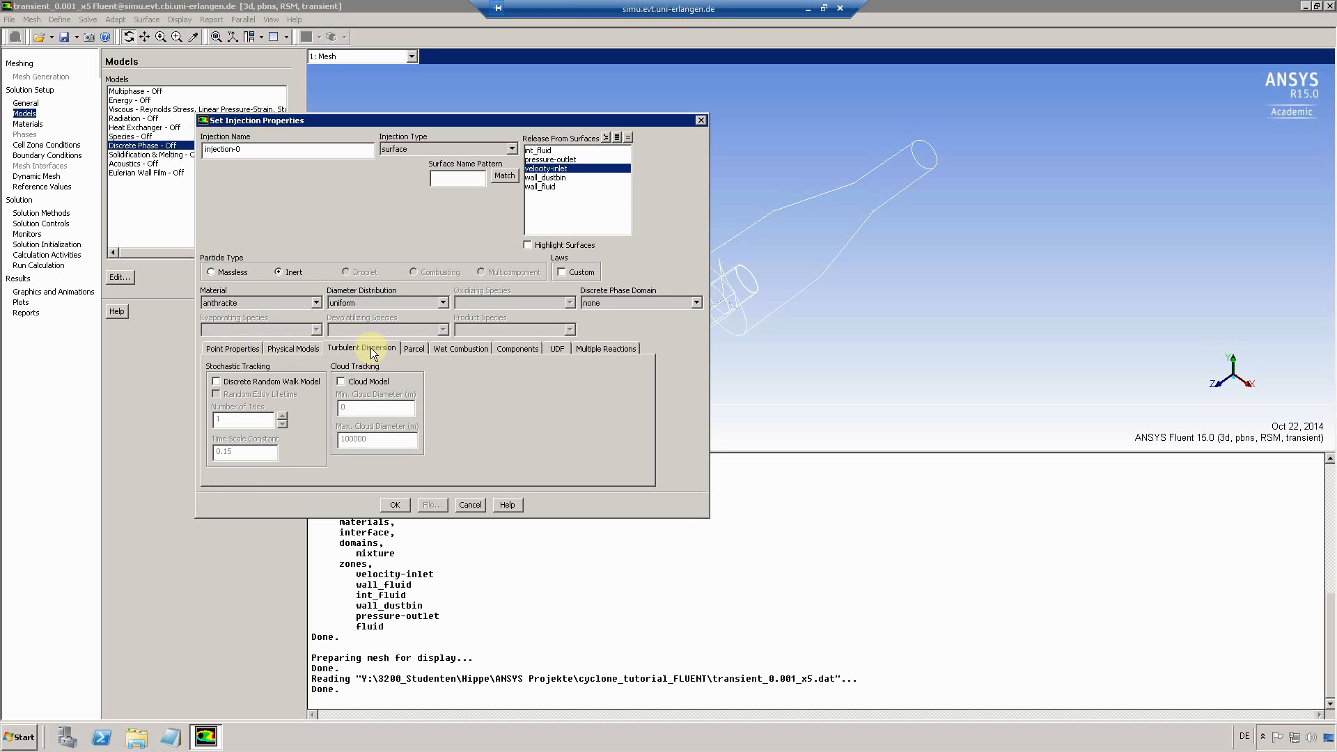
{"action": "left_click", "coordinate": [413, 349]}
{"action": "left_click", "coordinate": [456, 349]}
{"action": "left_click", "coordinate": [516, 349]}
{"action": "left_click", "coordinate": [556, 349]}
{"action": "left_click", "coordinate": [606, 348]}
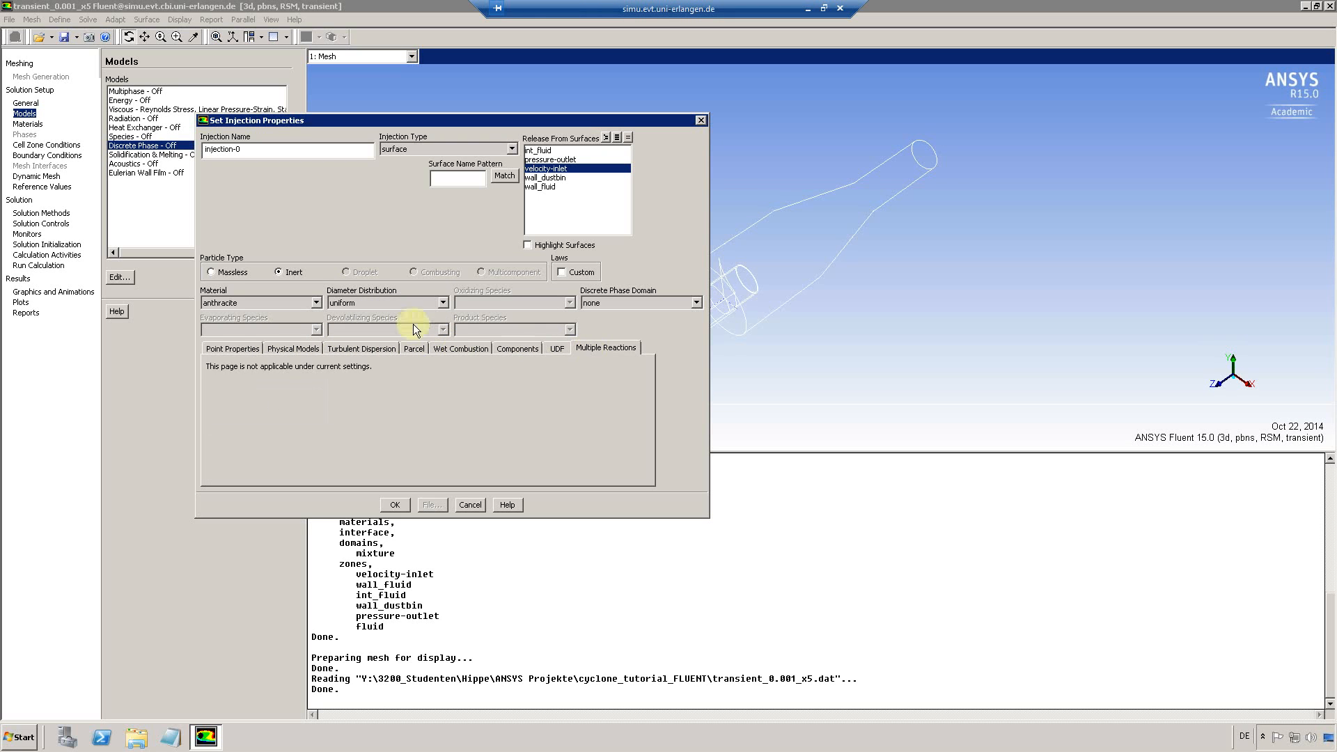
{"action": "left_click", "coordinate": [203, 350]}
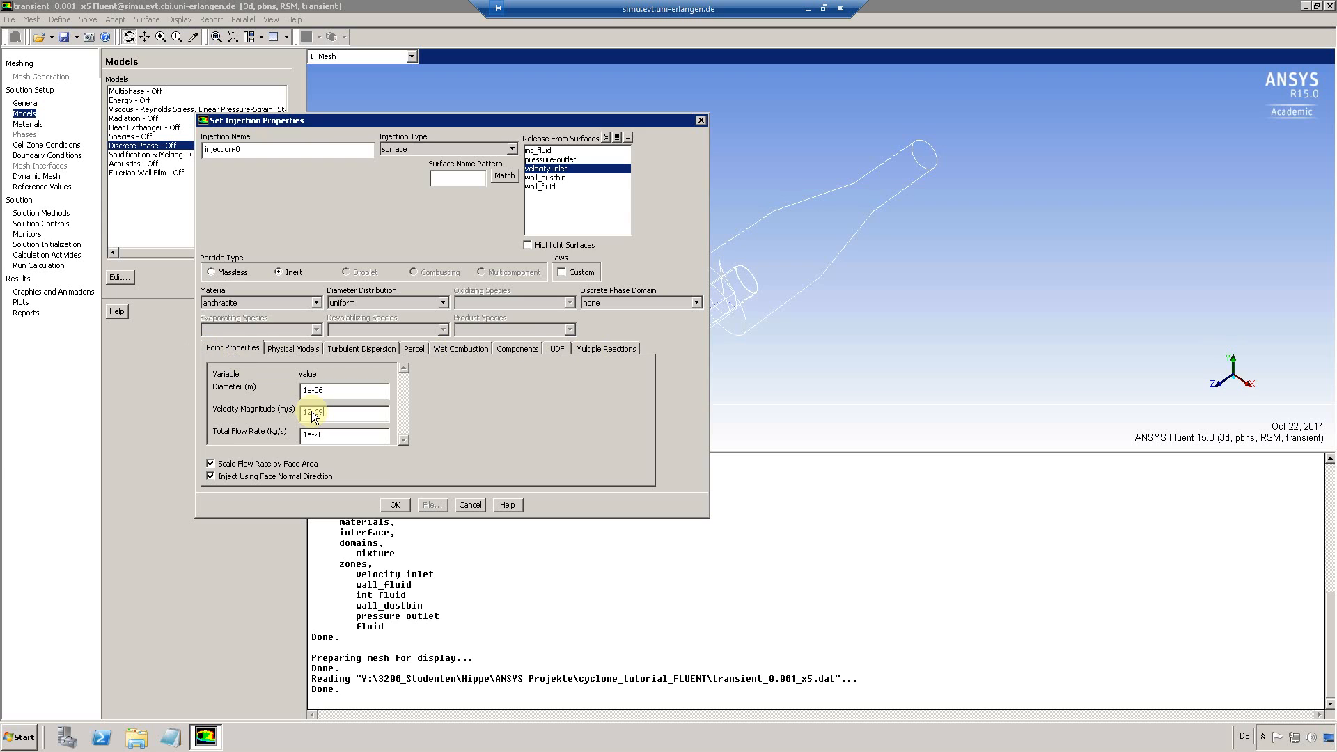
Accept the injection properties and apply the discrete phase model settings
{"action": "left_click", "coordinate": [391, 506]}
{"action": "left_click", "coordinate": [450, 378]}
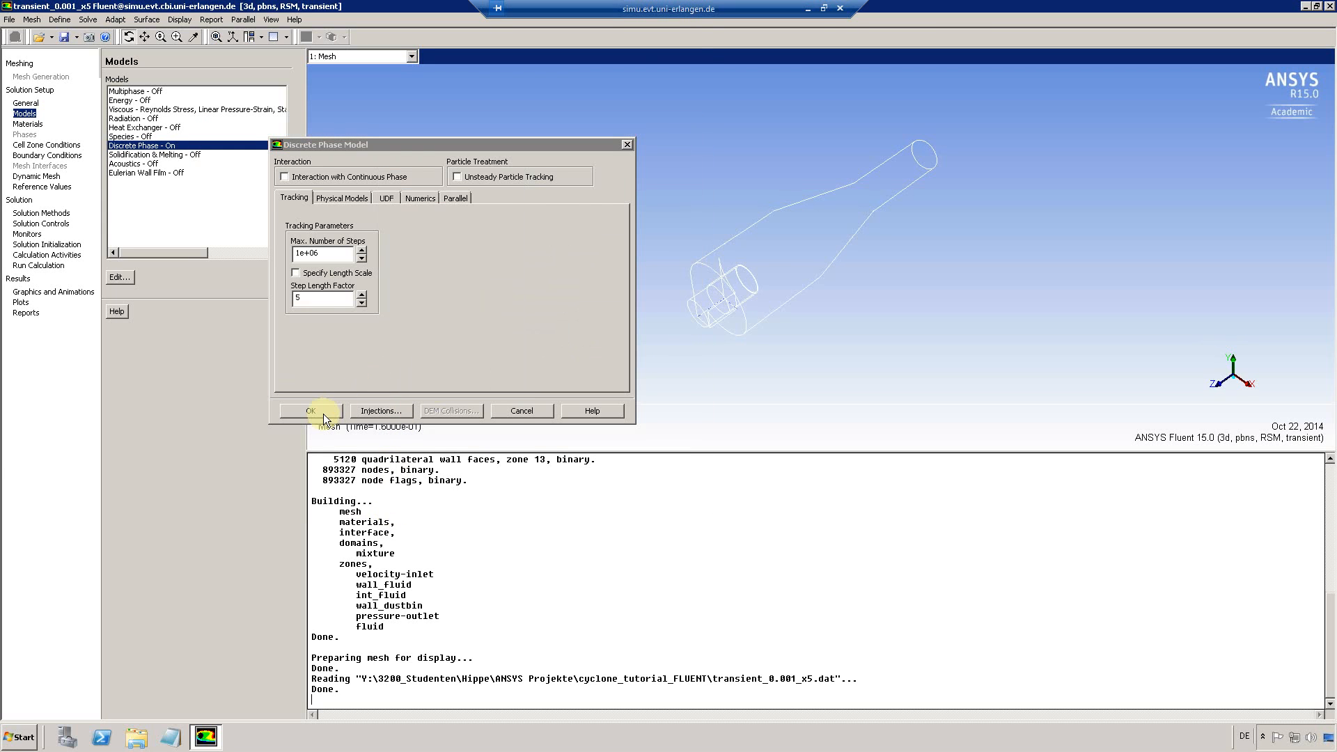
{"action": "left_click", "coordinate": [322, 411]}
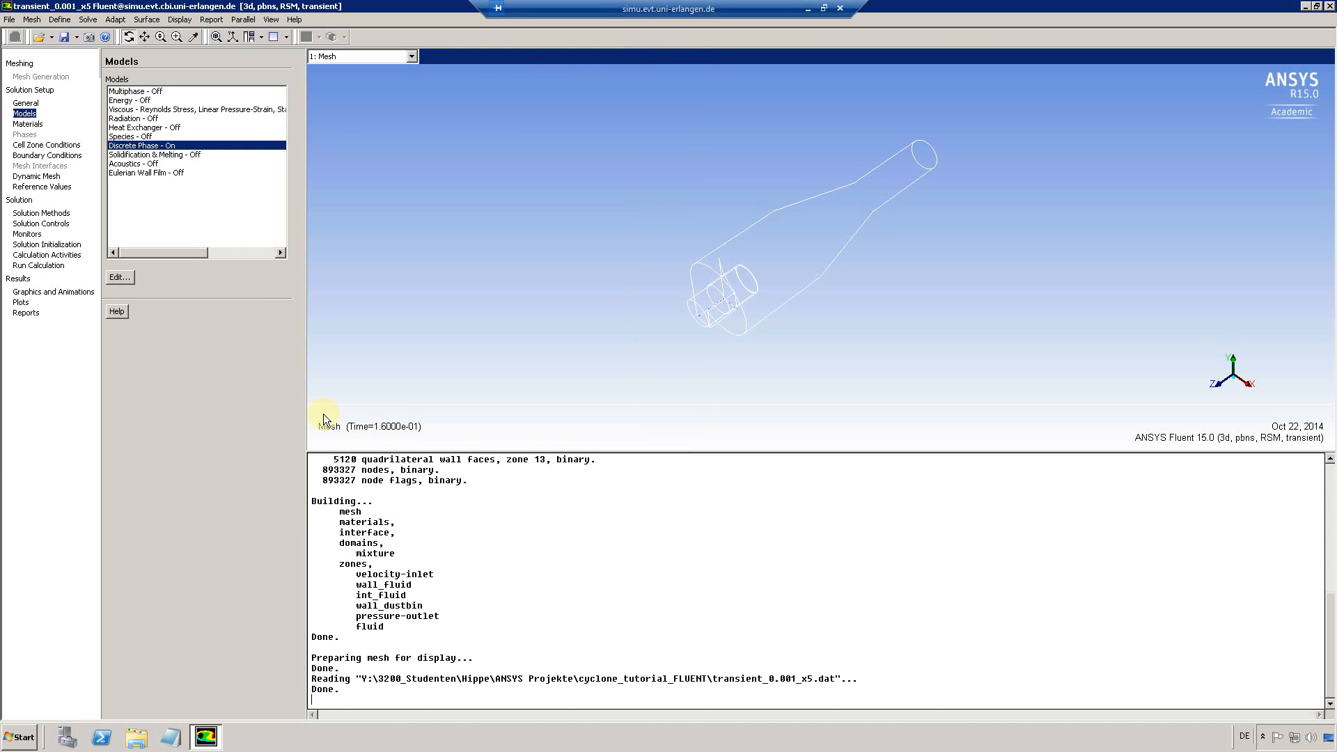
Set the density of the inert particle material anthracite to a constant 2770 kg/m3
{"action": "left_click", "coordinate": [36, 124]}
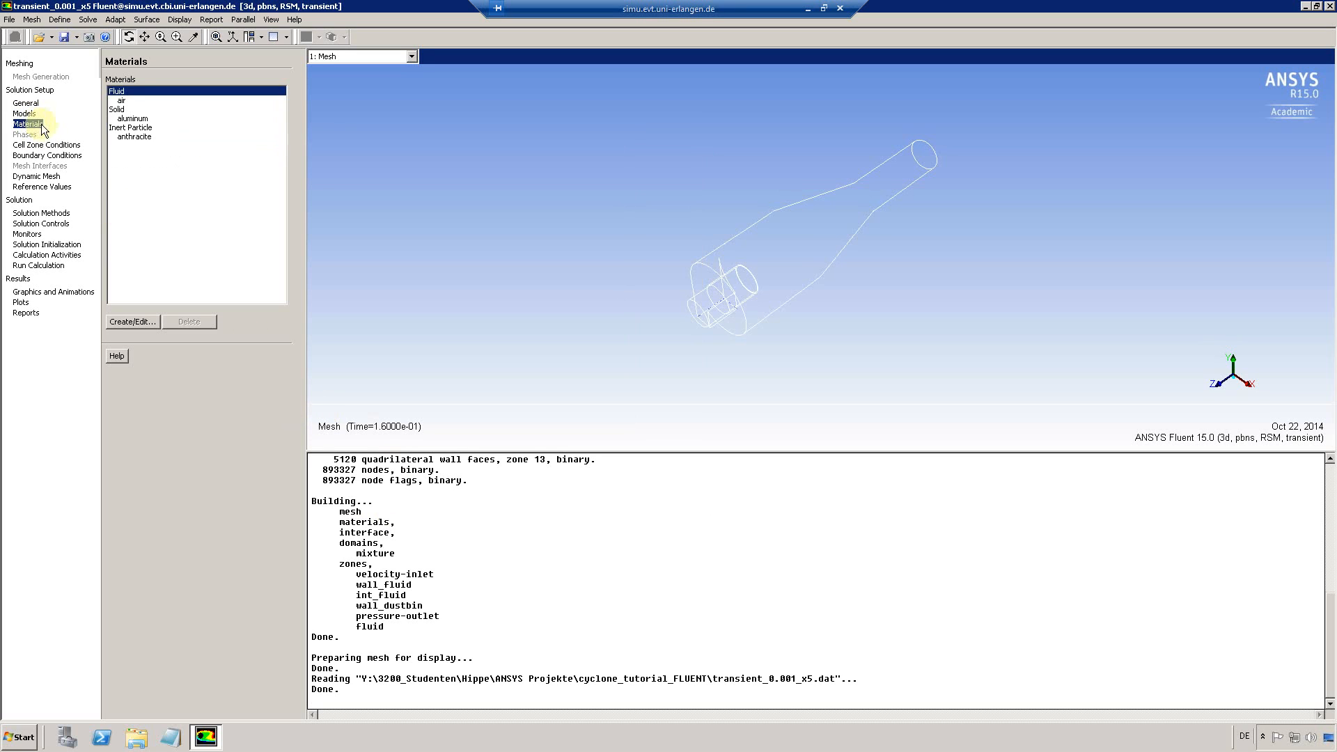
{"action": "left_click", "coordinate": [138, 138]}
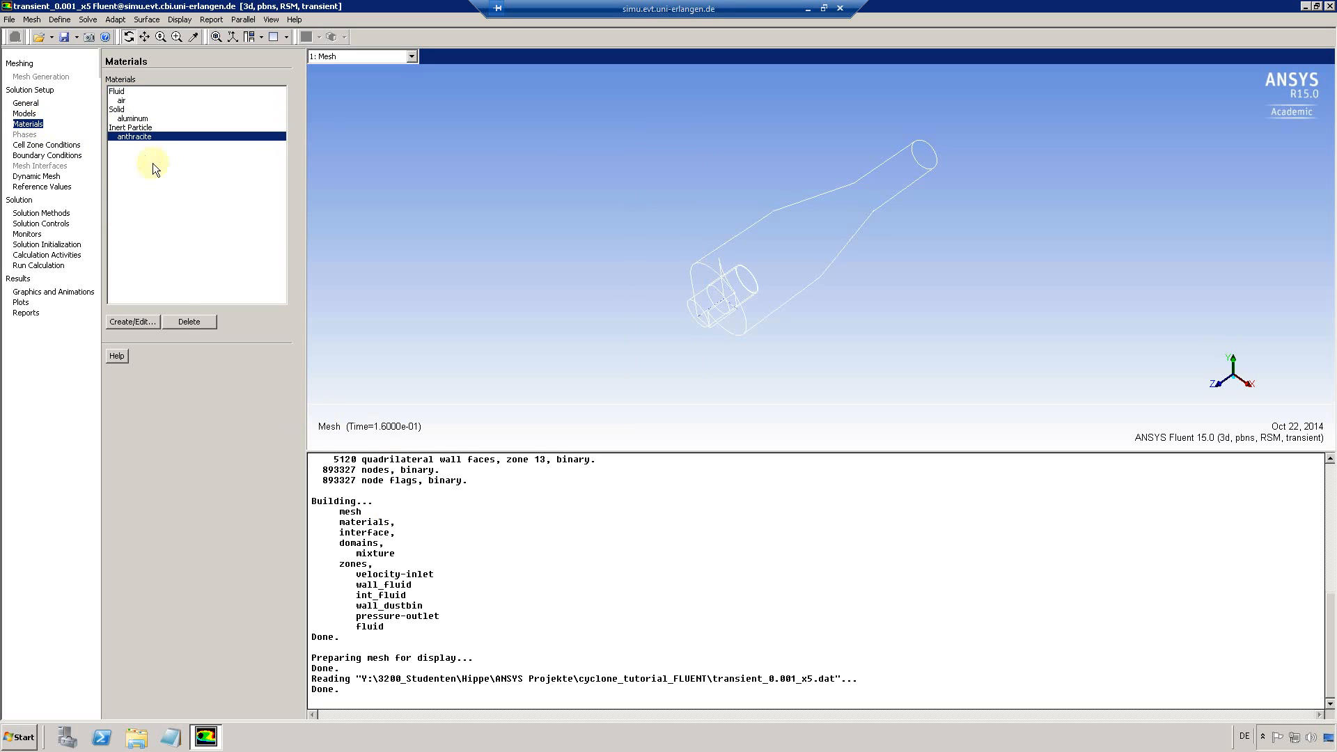
{"action": "left_click", "coordinate": [132, 321]}
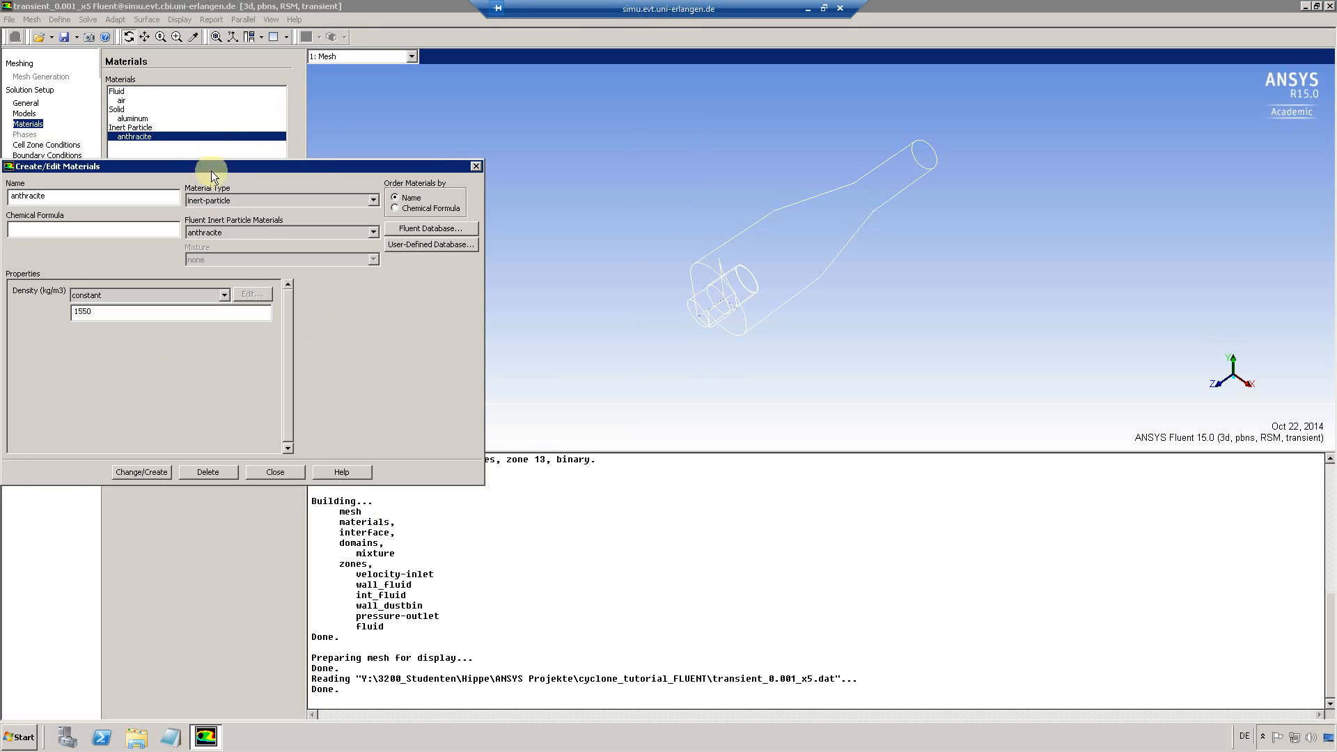
{"action": "left_click_drag", "start_coordinate": [211, 170], "coordinate": [444, 161]}
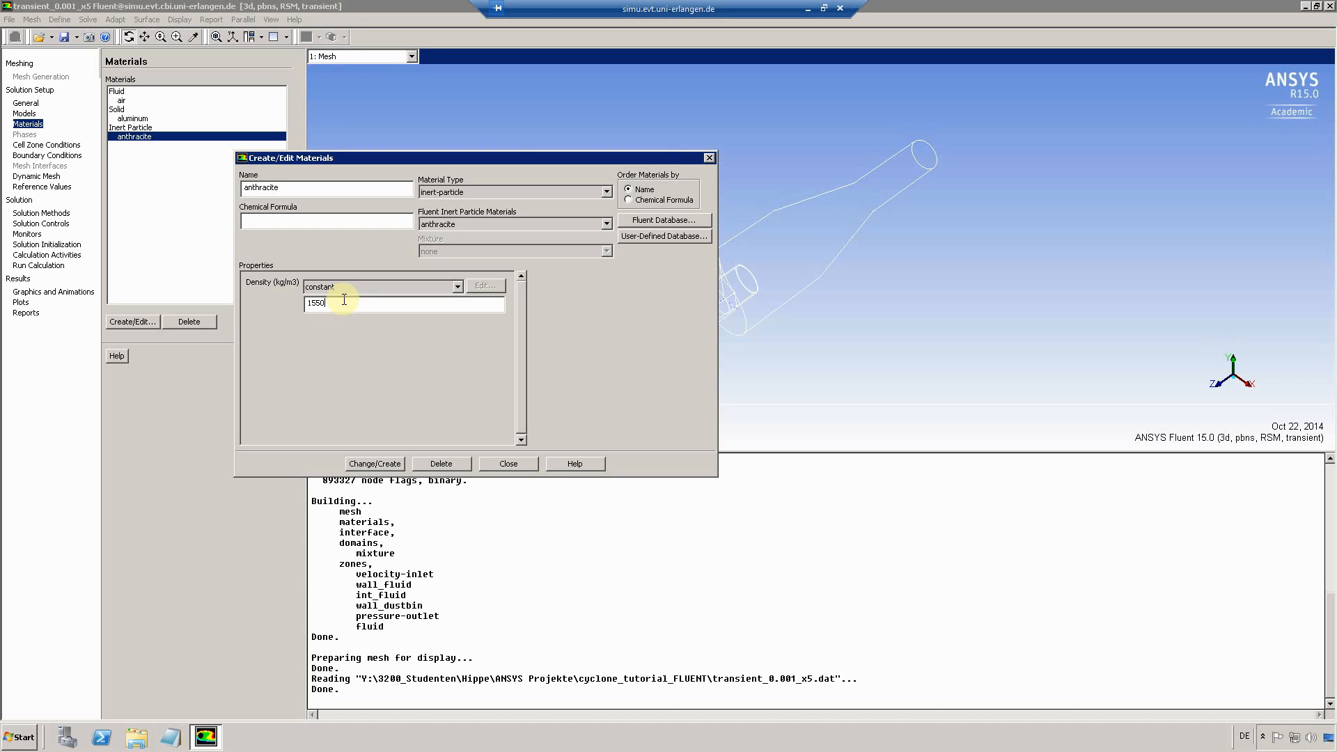
{"action": "left_click_drag", "start_coordinate": [344, 299], "coordinate": [284, 308]}
{"action": "type", "text": "2770"}
{"action": "left_click", "coordinate": [374, 466]}
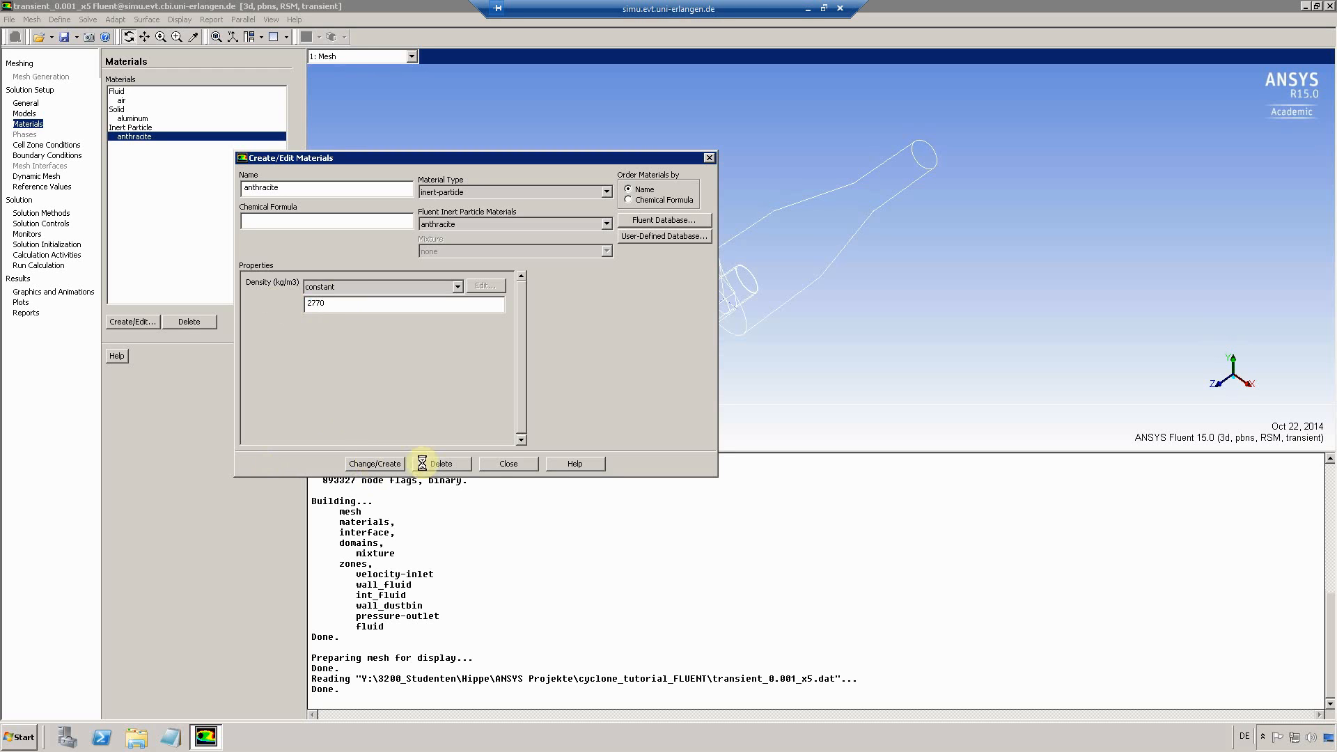
{"action": "left_click", "coordinate": [491, 463]}
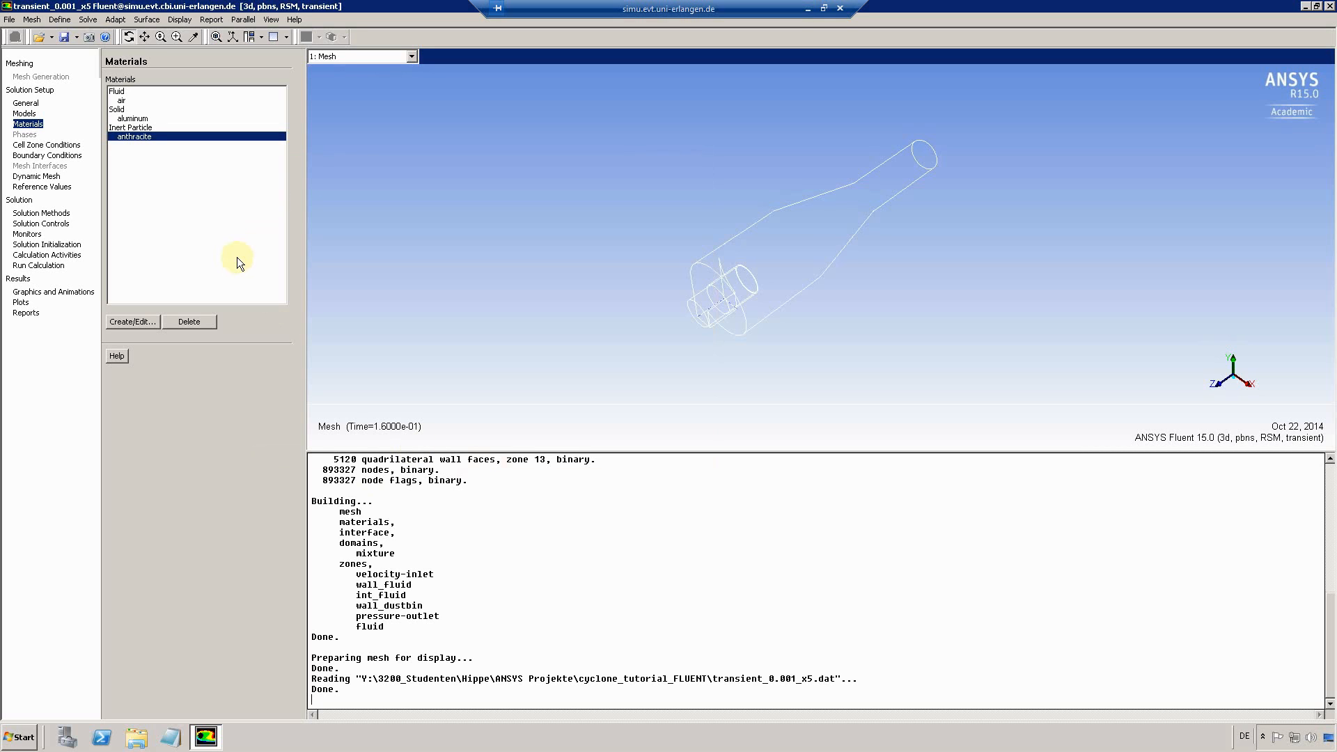
Check the discrete phase boundary condition type and reflection coefficients of the wall_fluid zone
{"action": "left_click", "coordinate": [53, 156]}
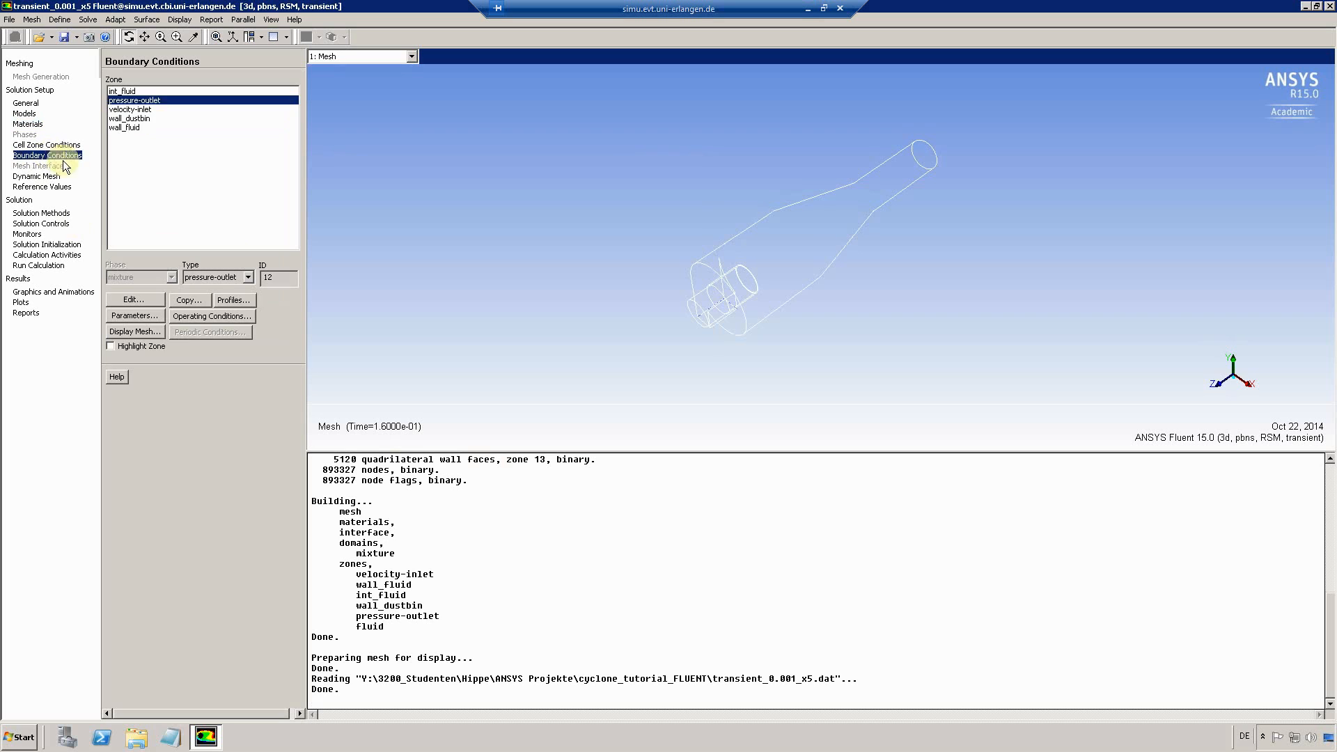
{"action": "left_click", "coordinate": [135, 128]}
{"action": "left_click", "coordinate": [141, 301]}
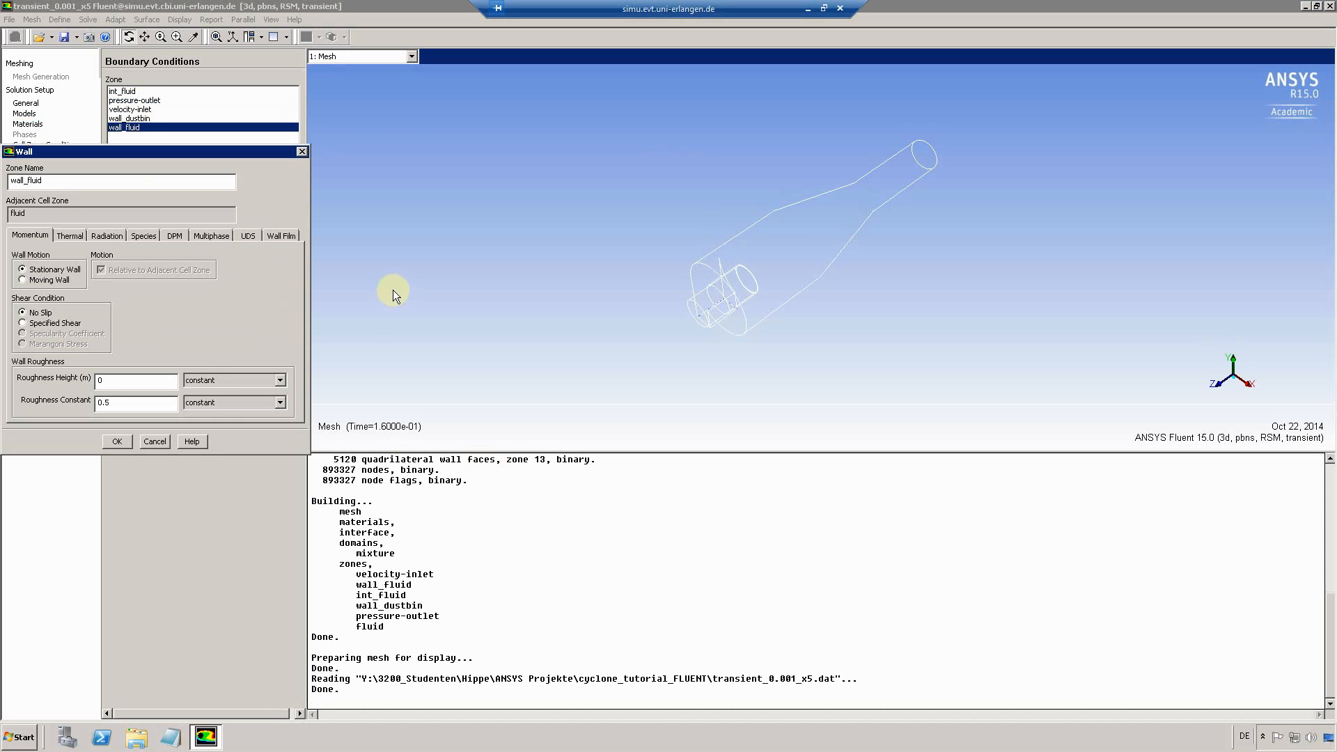
{"action": "left_click", "coordinate": [174, 236]}
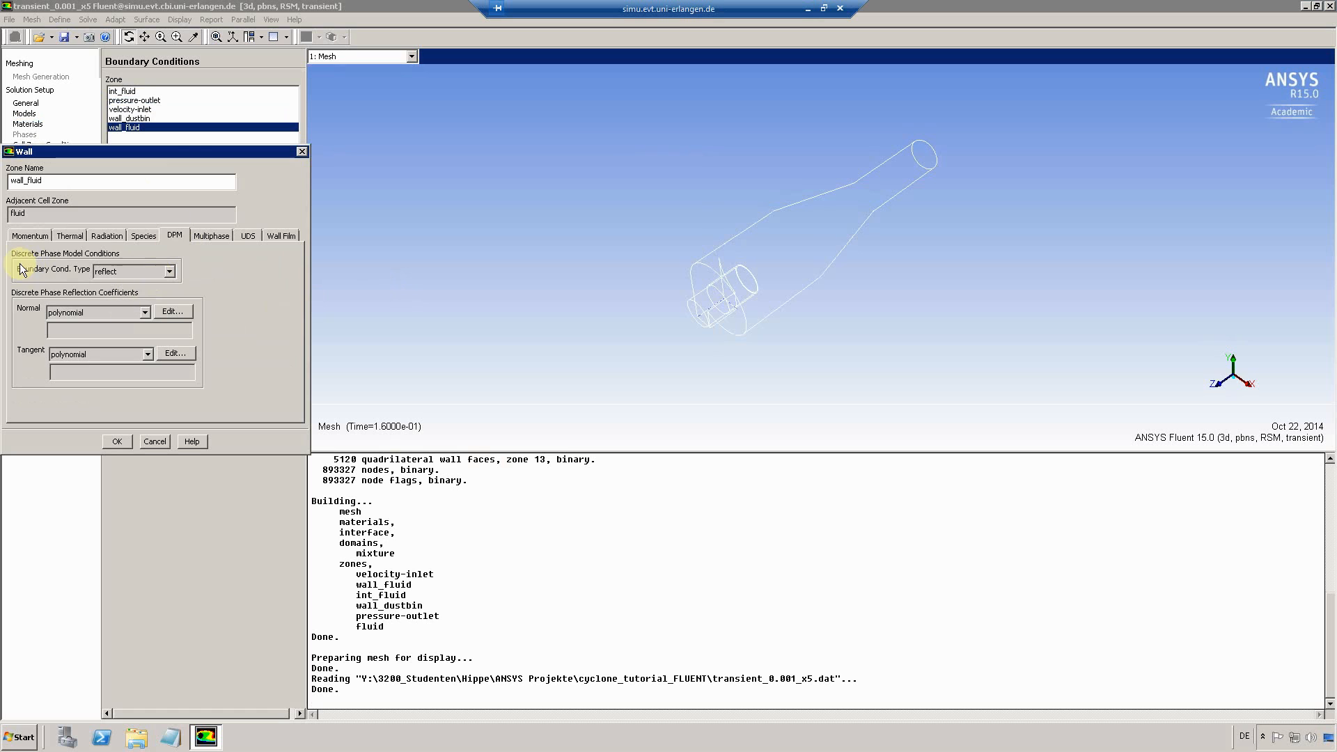
{"action": "left_click_drag", "start_coordinate": [185, 156], "coordinate": [469, 149]}
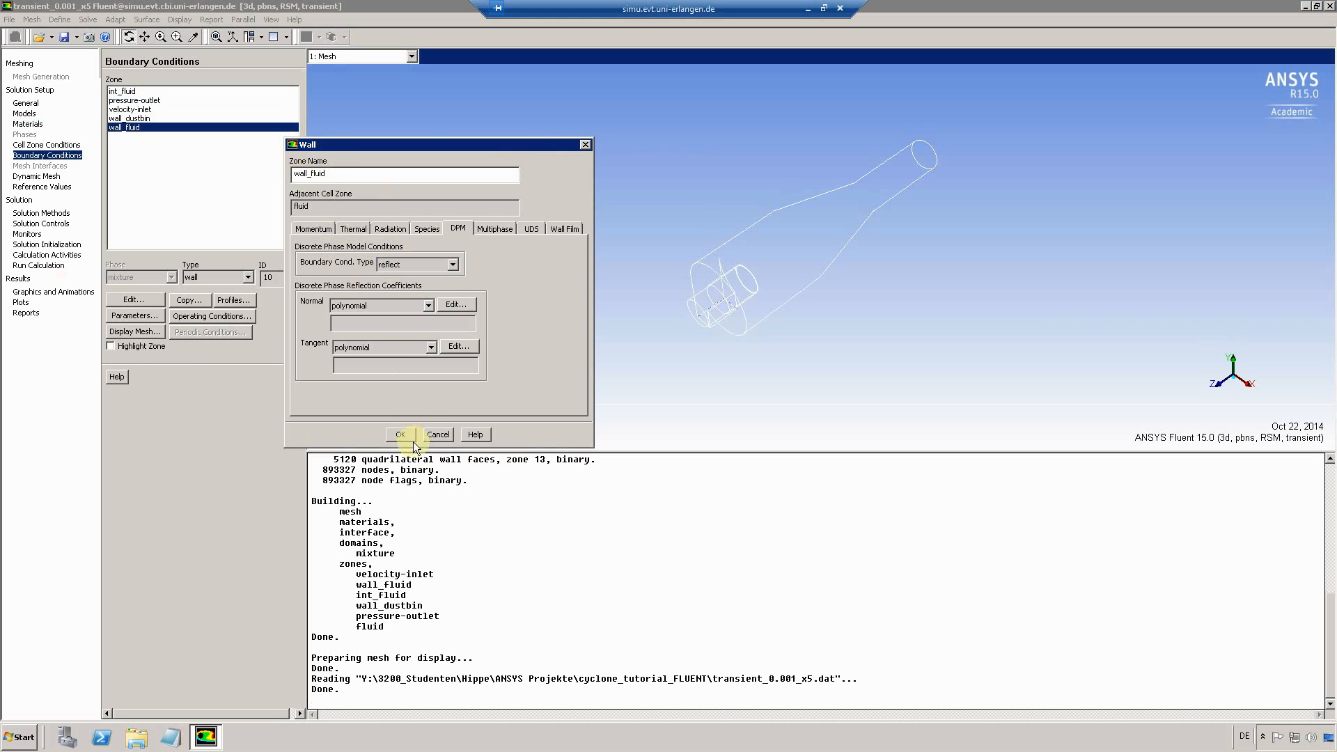
{"action": "left_click", "coordinate": [429, 432]}
Check the discrete phase boundary condition type of the pressure-outlet zone
{"action": "left_click", "coordinate": [142, 100]}
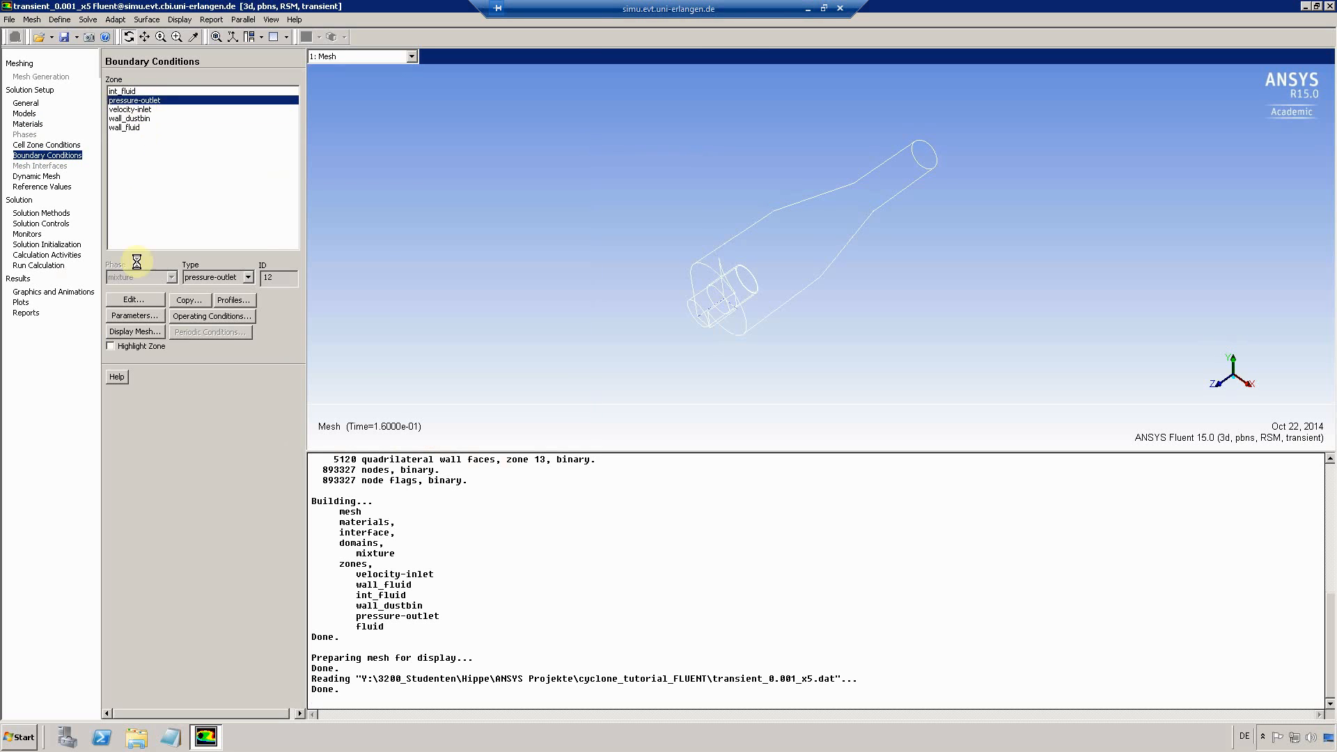
{"action": "left_click", "coordinate": [132, 300]}
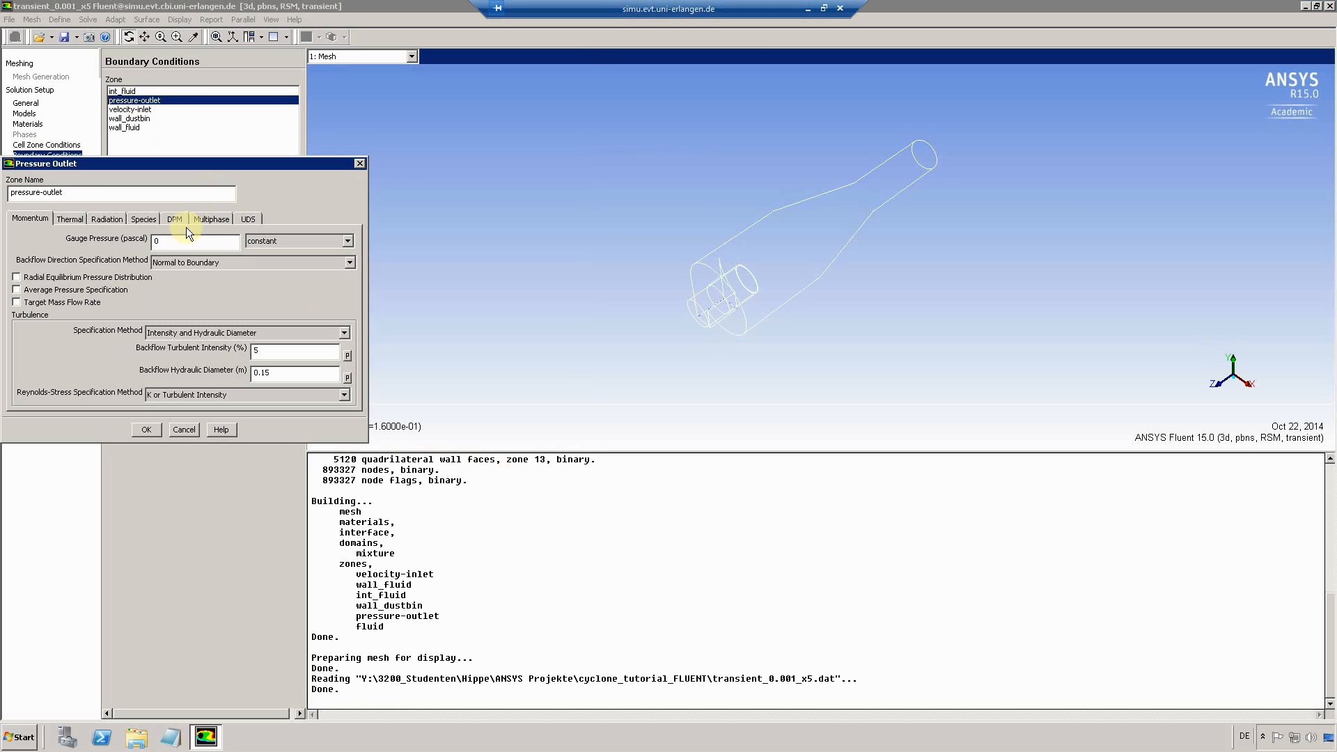
{"action": "left_click", "coordinate": [176, 220]}
{"action": "left_click_drag", "start_coordinate": [209, 169], "coordinate": [461, 185]}
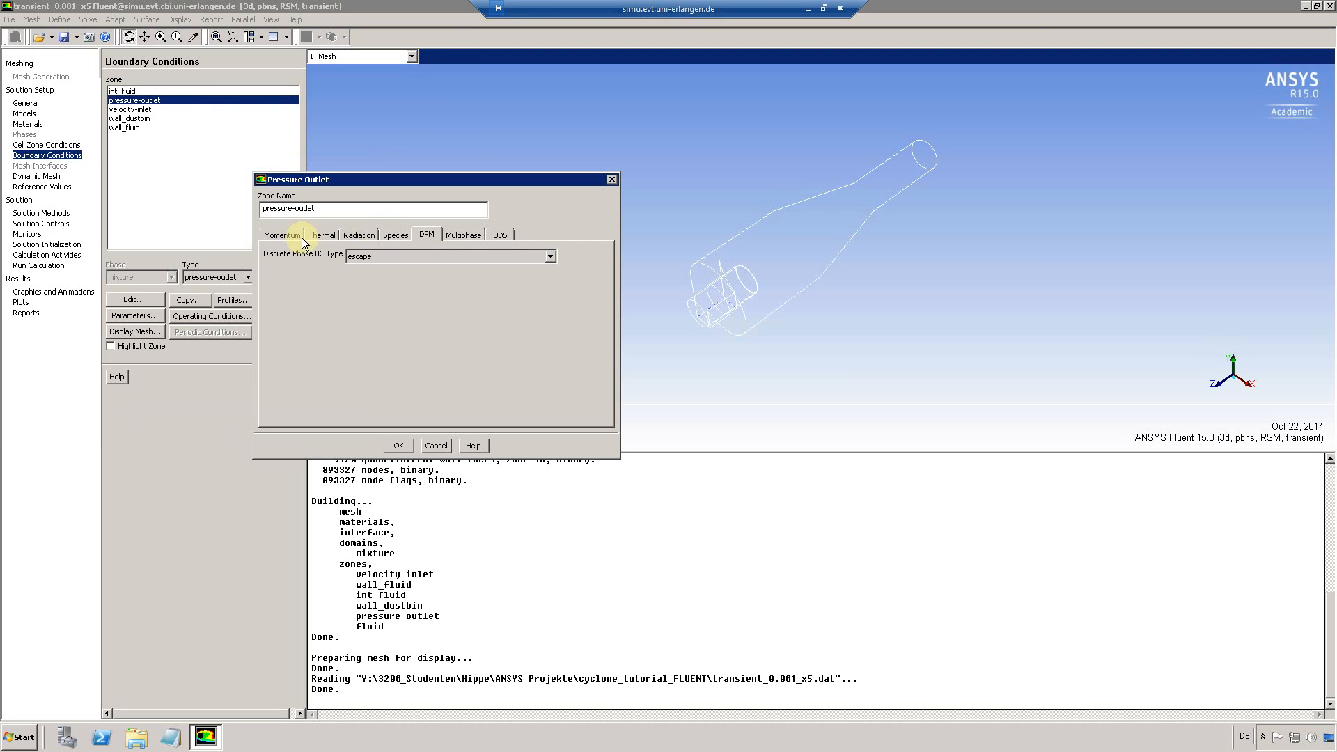
{"action": "left_click", "coordinate": [407, 445]}
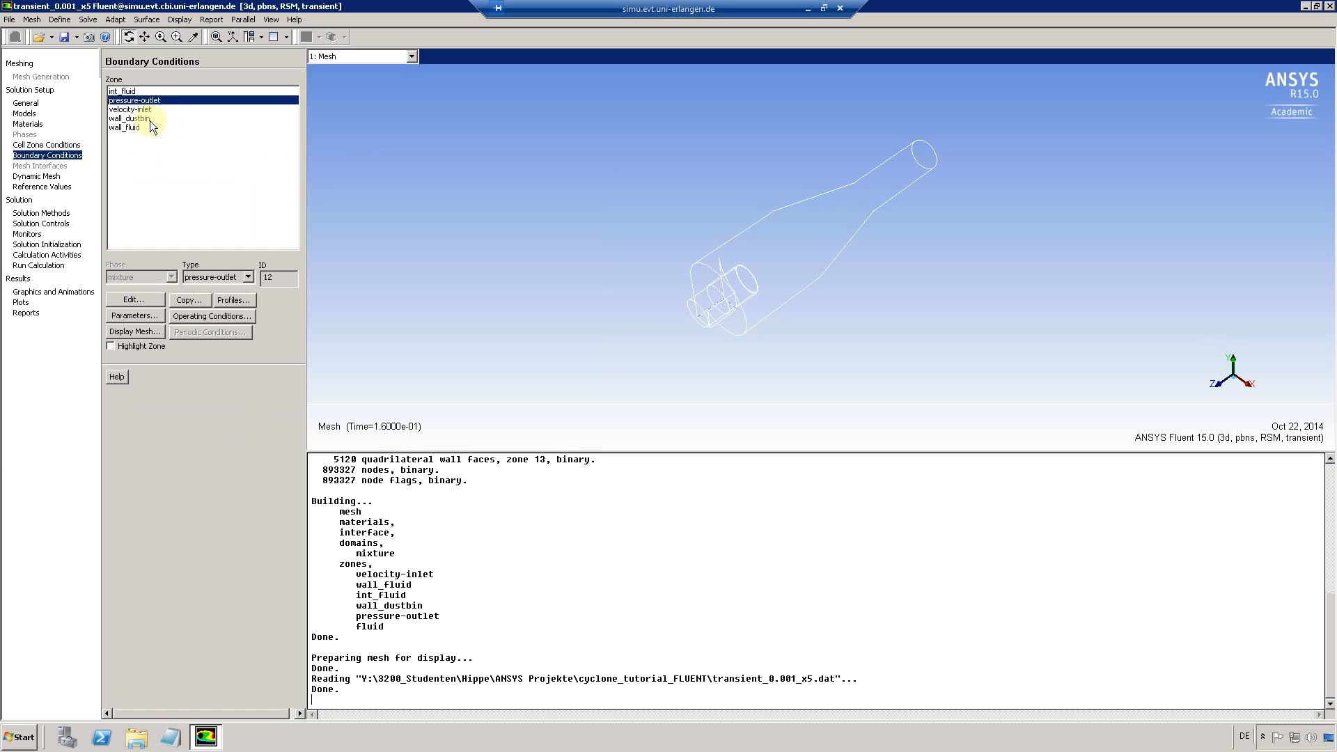
Set the discrete phase boundary condition type of the wall_dustbin zone to trap
{"action": "left_click", "coordinate": [130, 118]}
{"action": "left_click", "coordinate": [134, 301]}
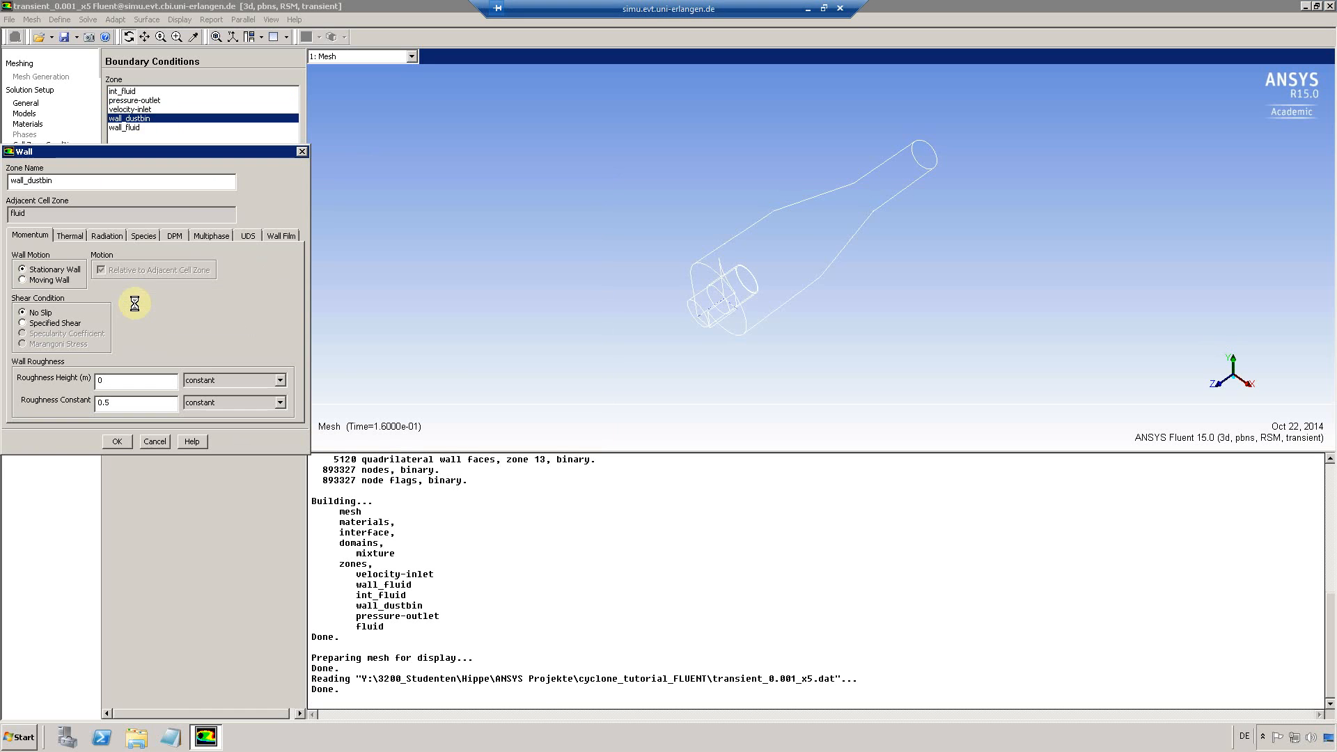
{"action": "left_click_drag", "start_coordinate": [219, 158], "coordinate": [480, 262]}
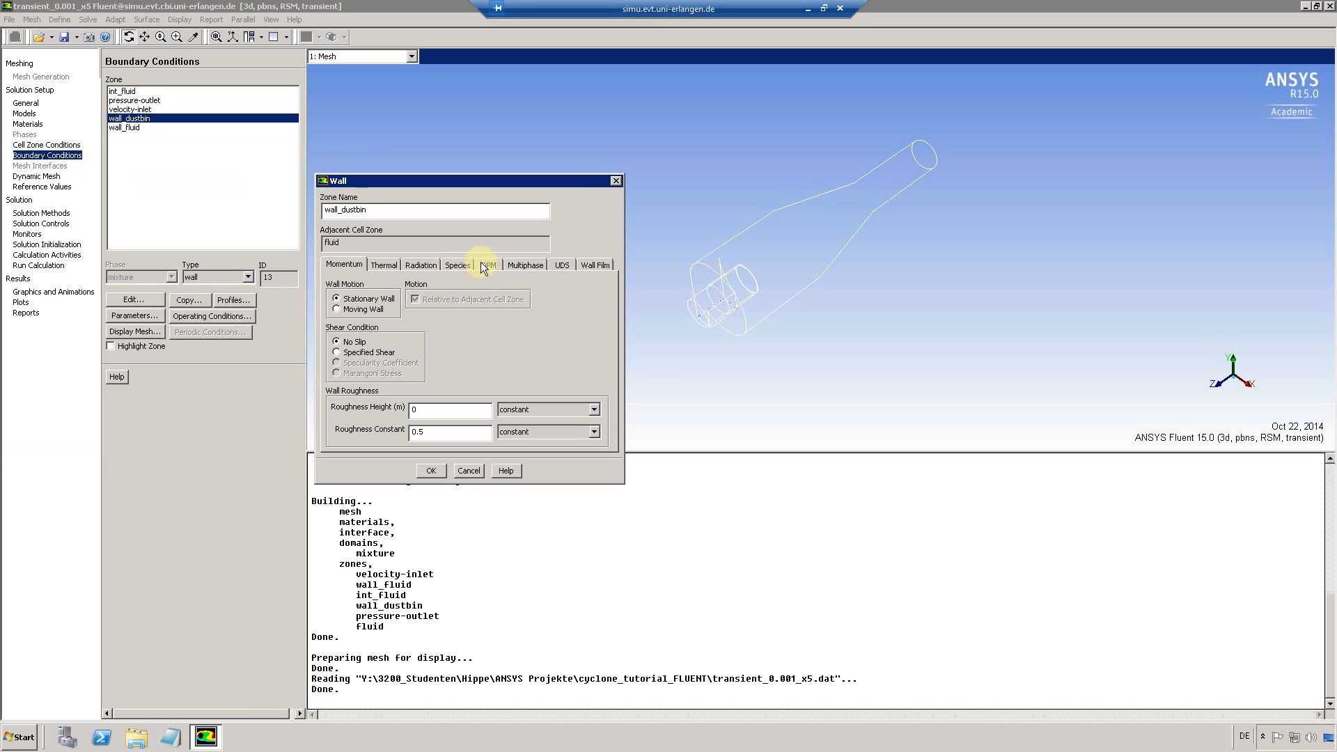
{"action": "left_click", "coordinate": [490, 266]}
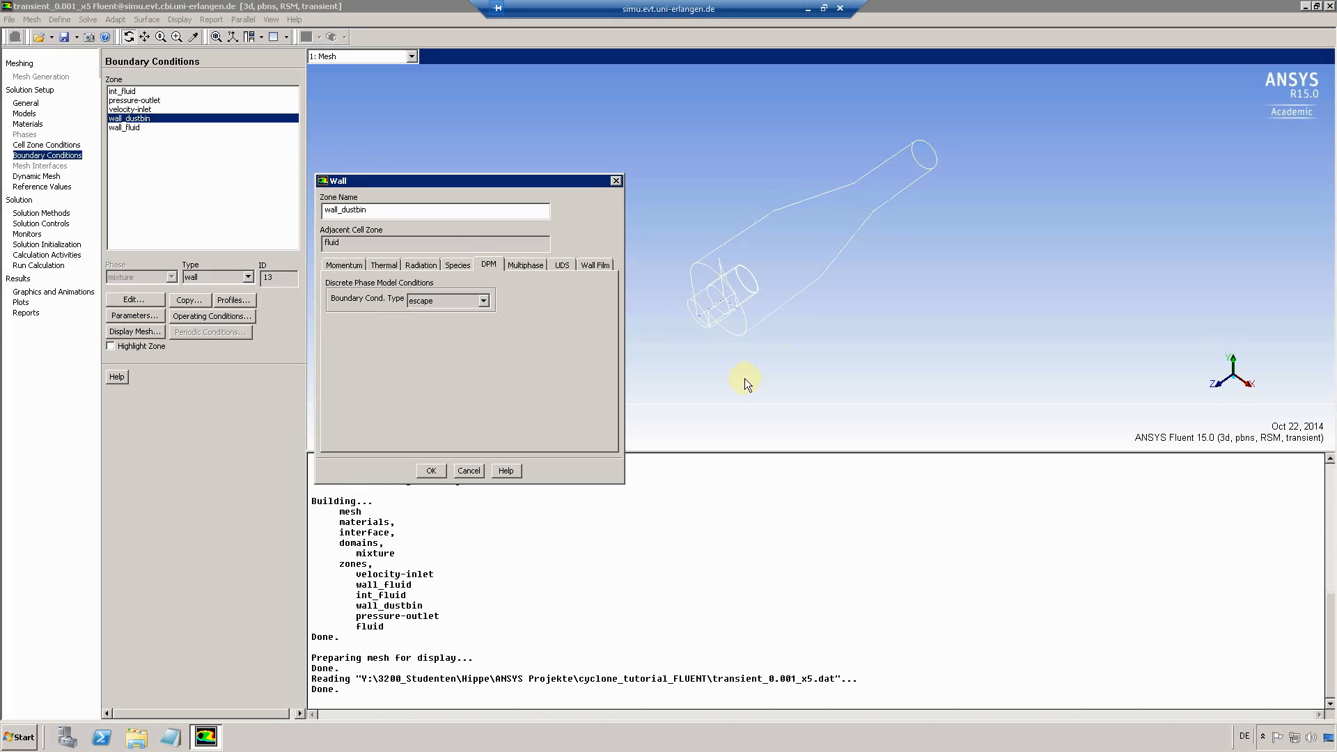
{"action": "left_click_drag", "start_coordinate": [744, 379], "coordinate": [929, 197]}
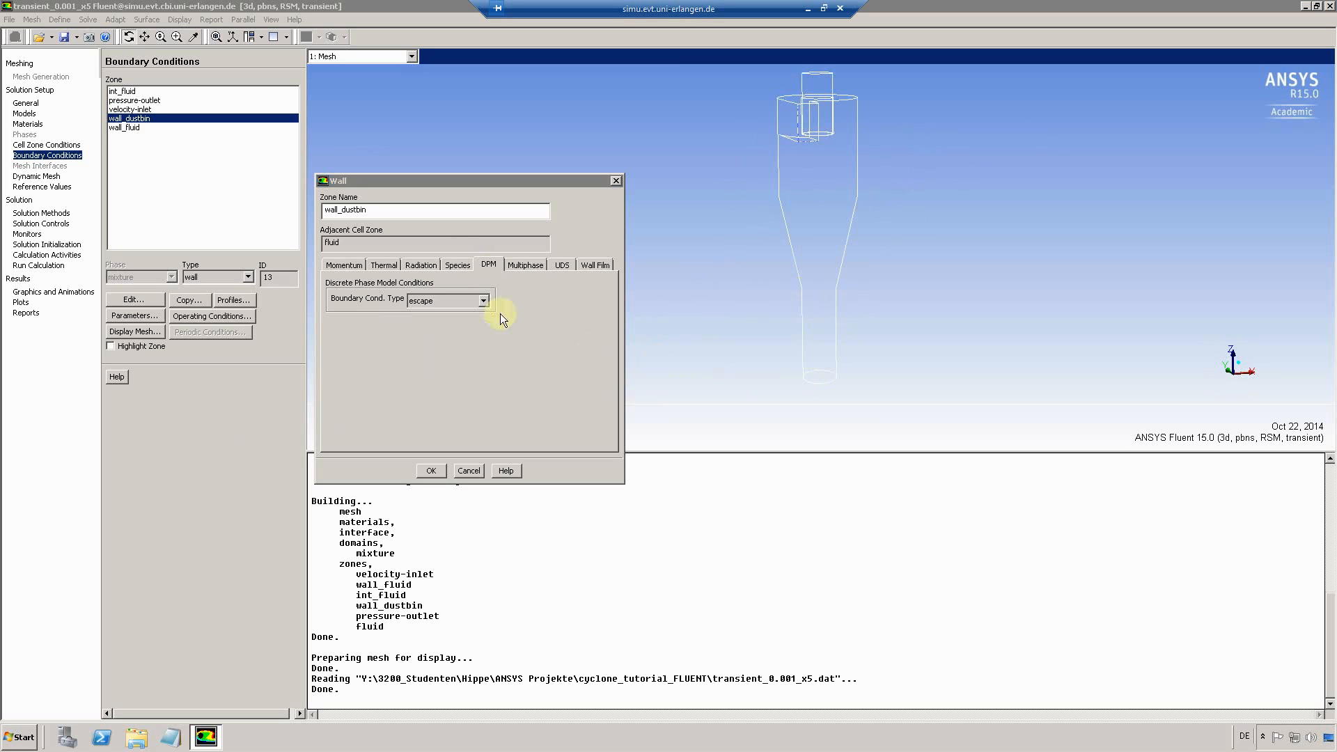
{"action": "left_click", "coordinate": [482, 302]}
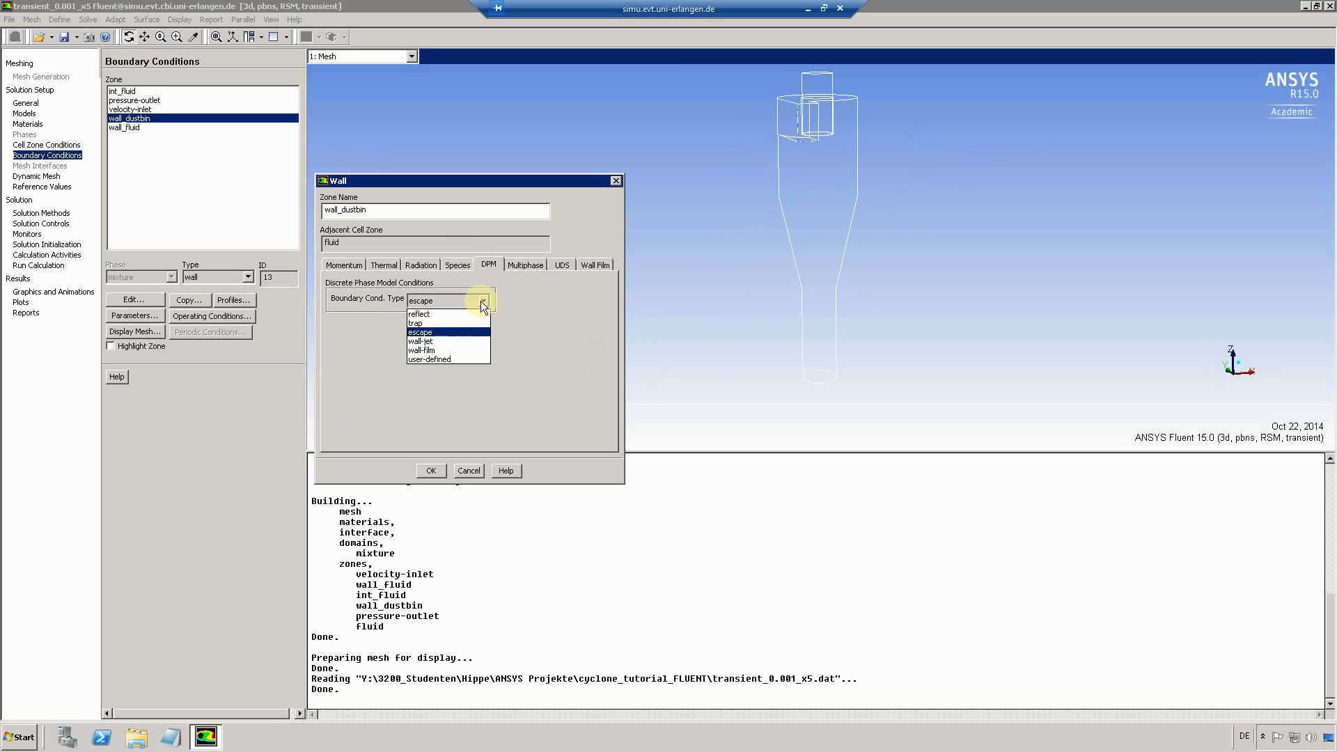
{"action": "left_click", "coordinate": [445, 323]}
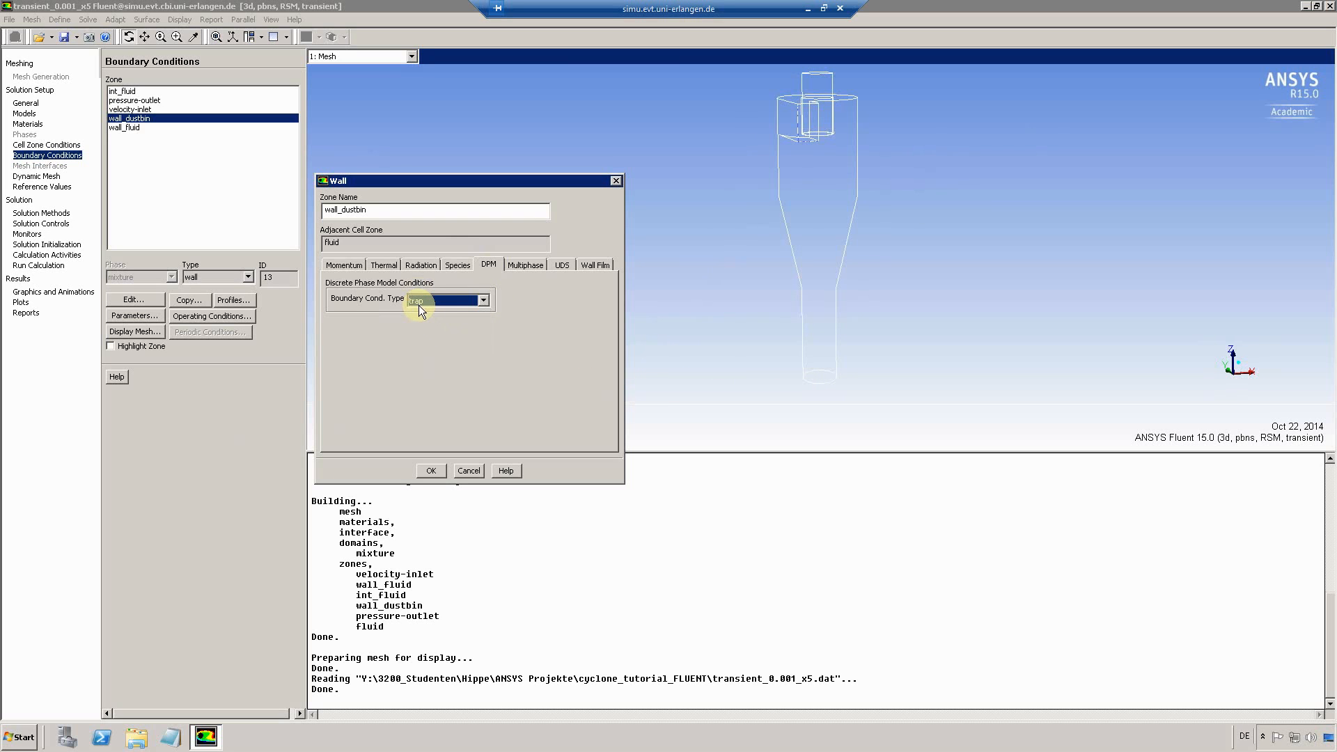
{"action": "left_click", "coordinate": [436, 467]}
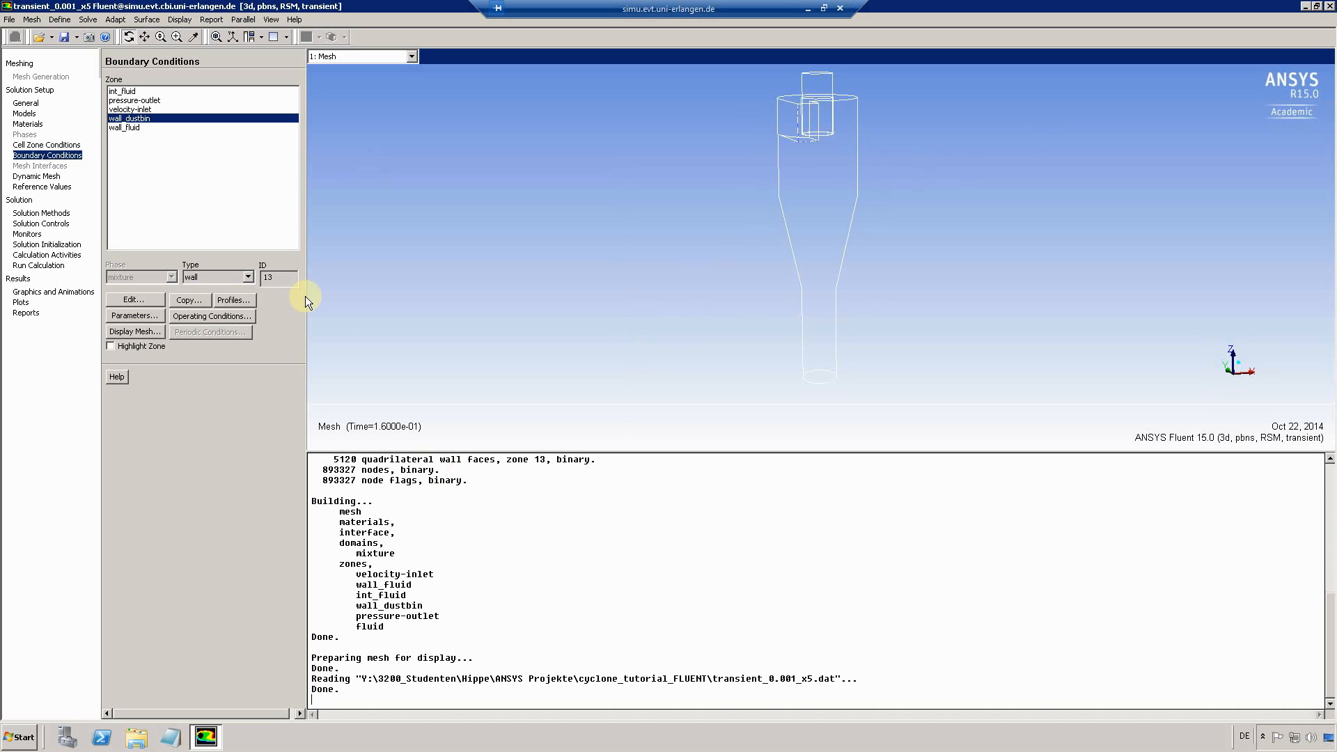
Set up particle tracks released from injection-0 and track its particles
{"action": "left_click", "coordinate": [36, 291]}
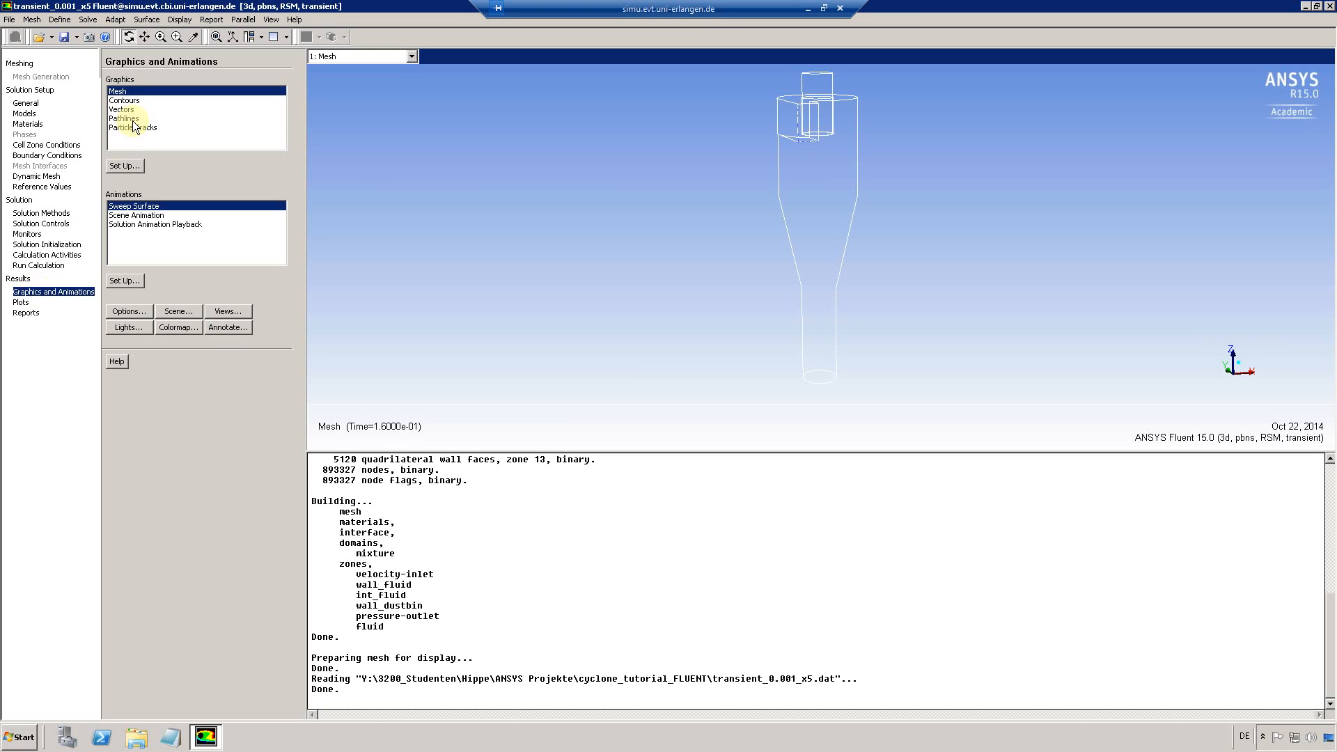
{"action": "left_click", "coordinate": [125, 119]}
{"action": "left_click", "coordinate": [137, 128]}
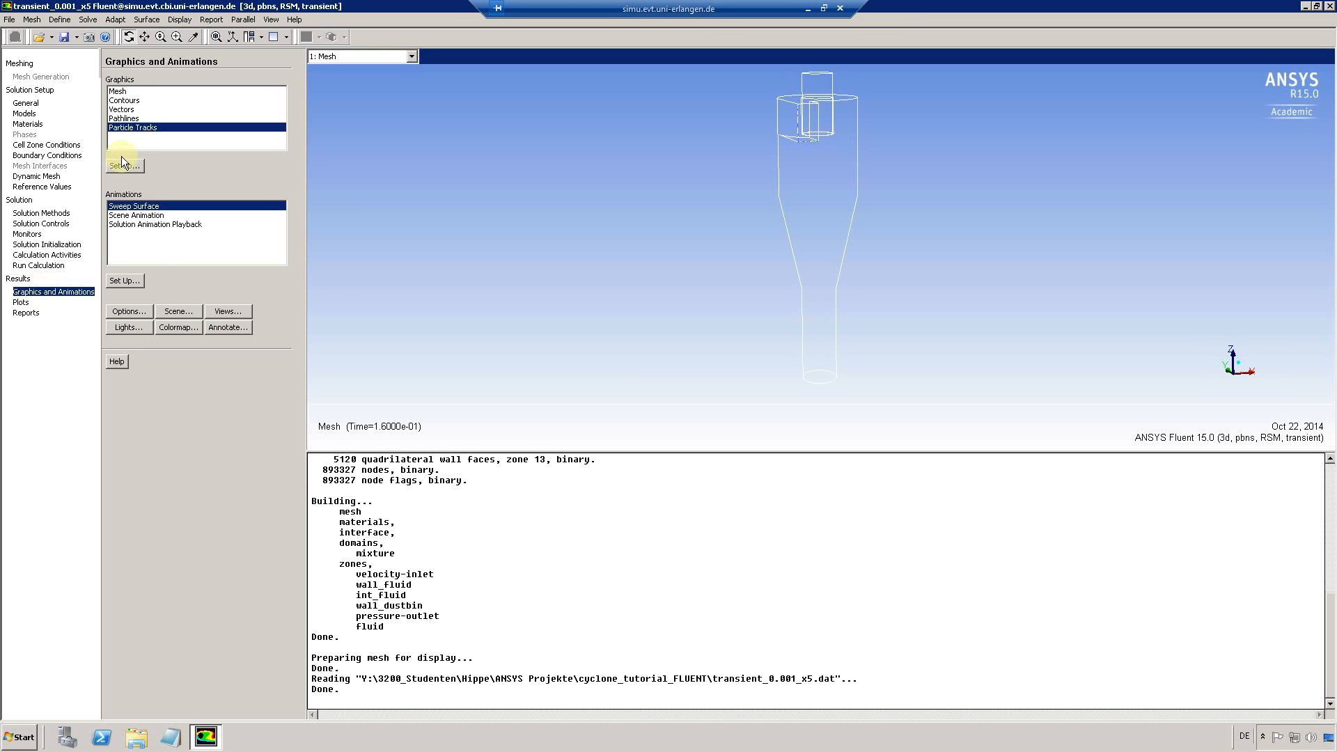
{"action": "left_click", "coordinate": [119, 167]}
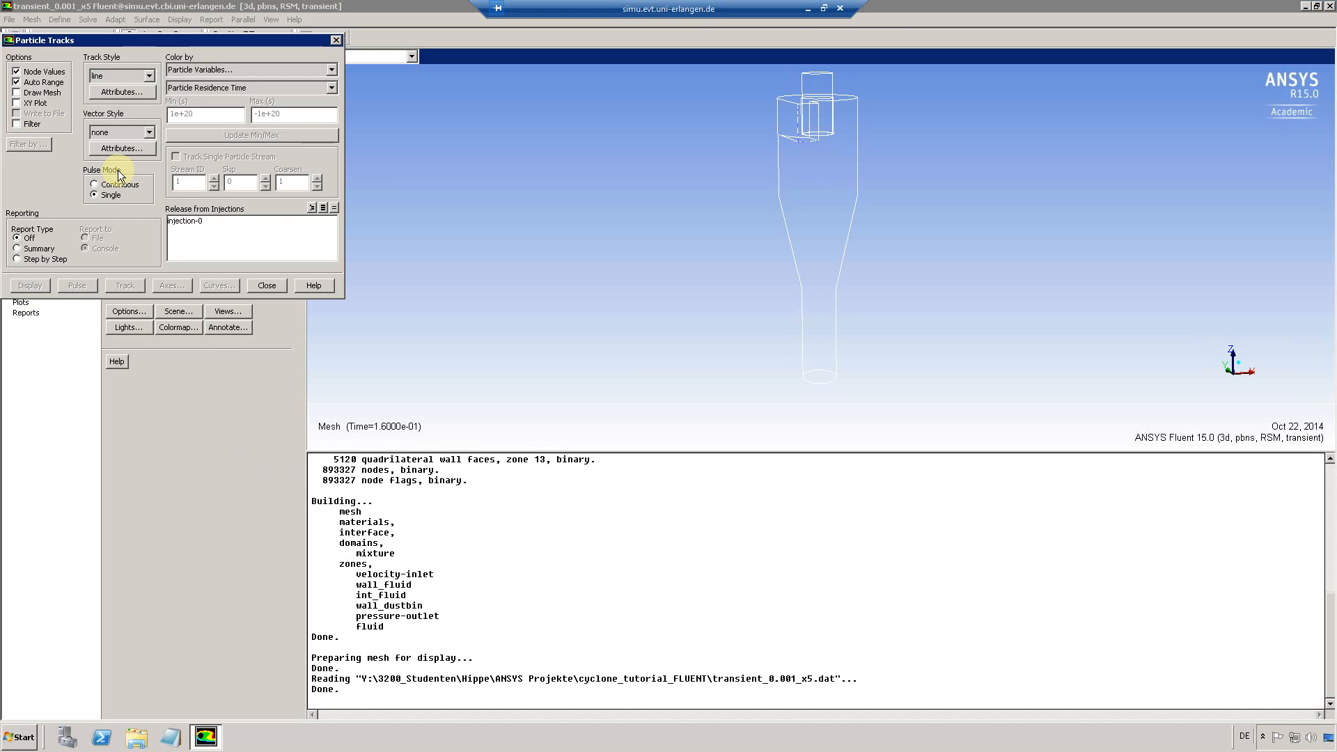
{"action": "left_click", "coordinate": [197, 221]}
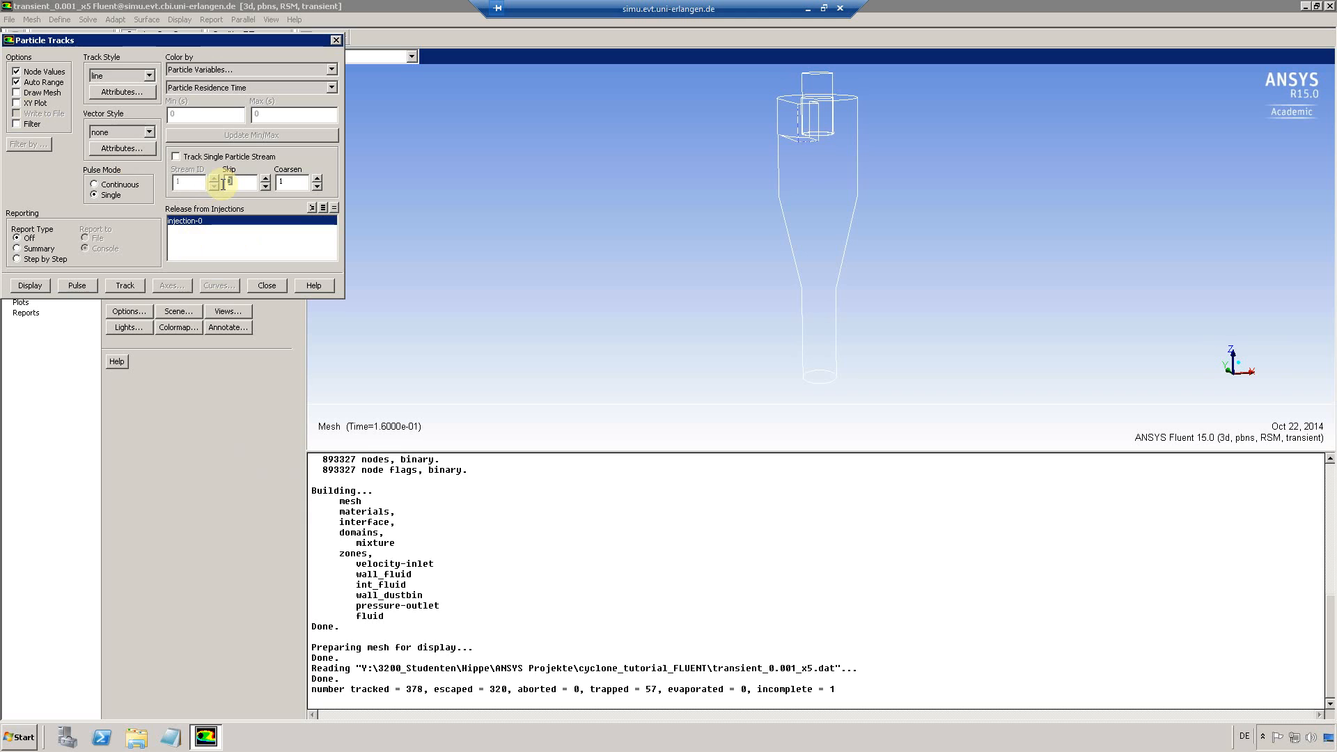
Display the particle tracks with skip 20, coarsen 100 and the mesh outline drawn
{"action": "type", "text": "20"}
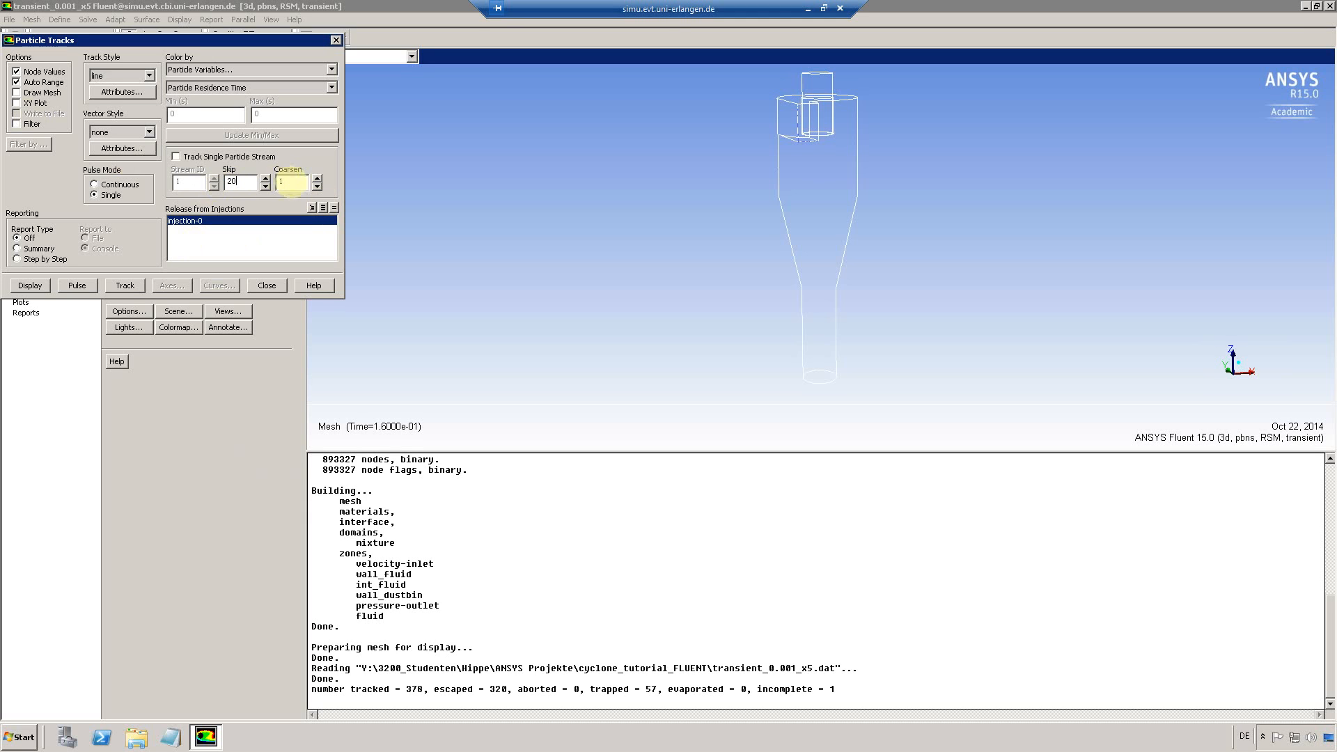
{"action": "left_click", "coordinate": [297, 184]}
{"action": "type", "text": "00"}
{"action": "left_click", "coordinate": [21, 92]}
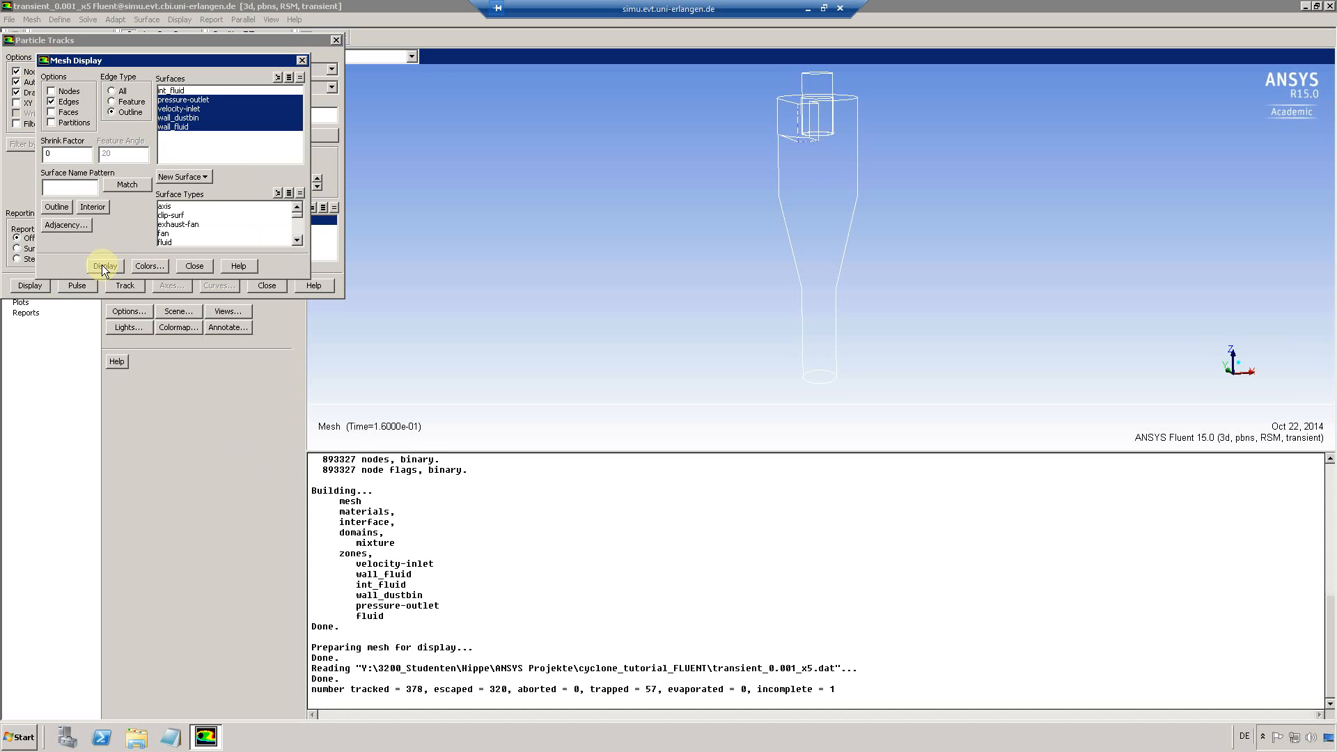
{"action": "left_click", "coordinate": [194, 266]}
{"action": "left_click", "coordinate": [25, 285]}
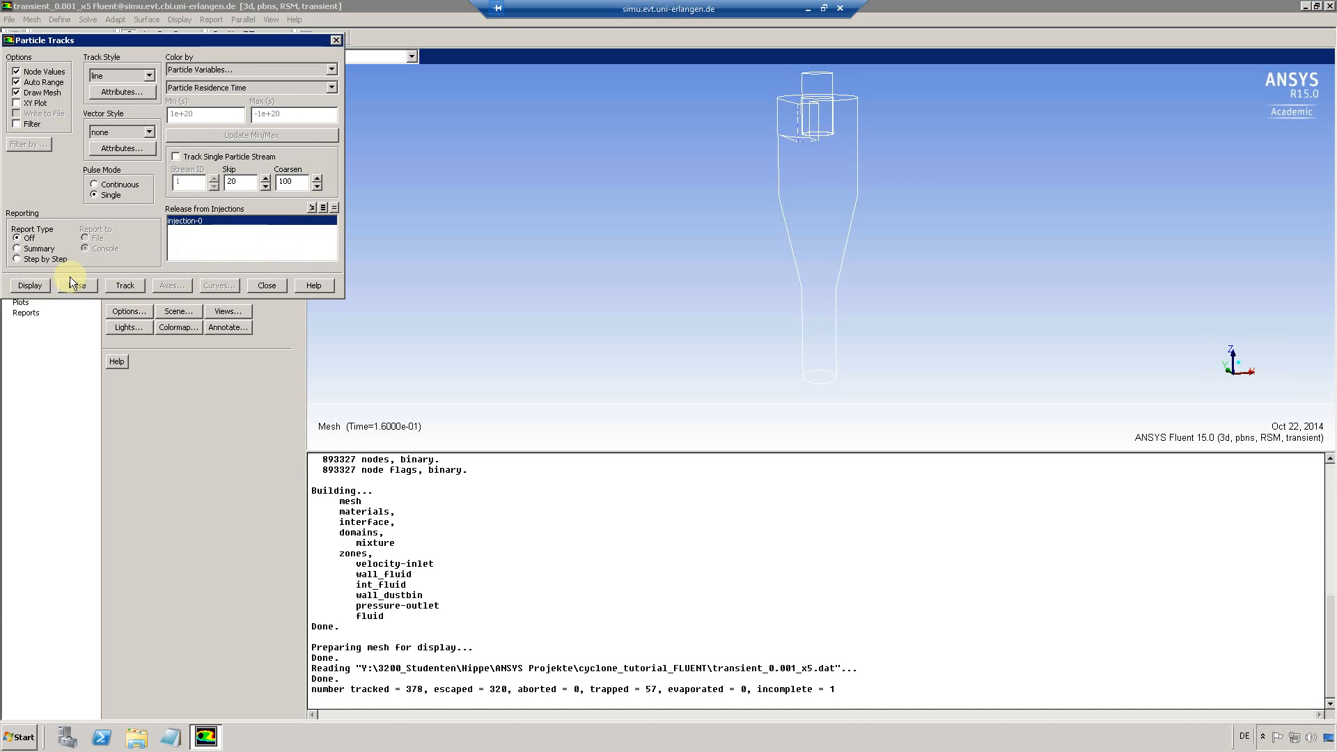
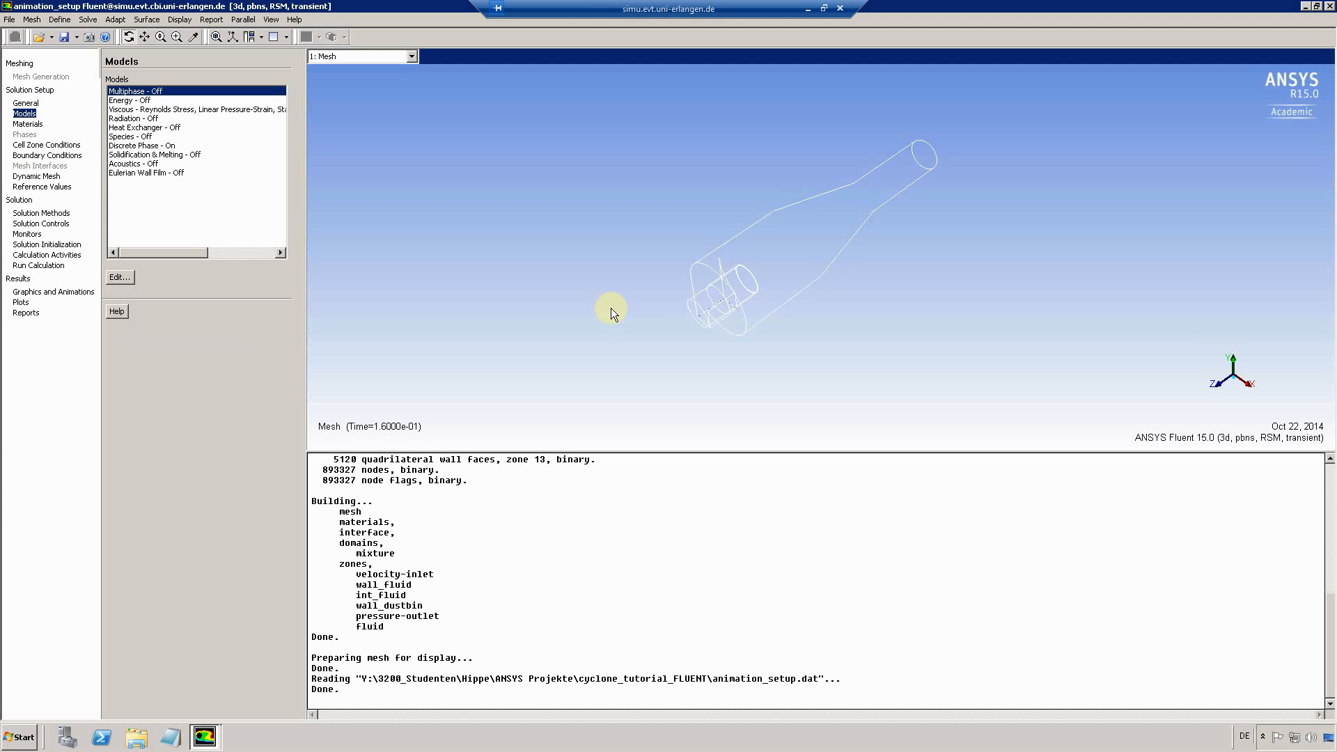
Enable unsteady particle tracking in the discrete phase model
{"action": "left_click", "coordinate": [162, 148]}
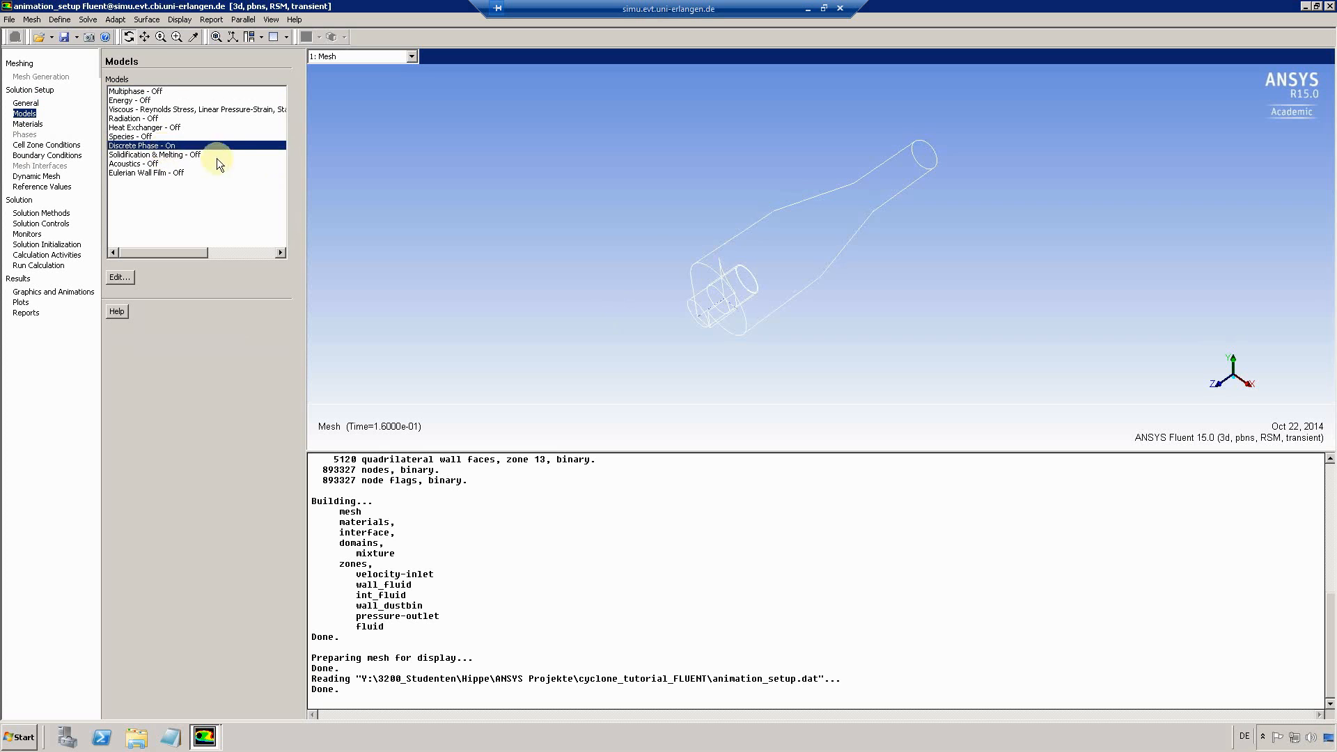
{"action": "left_click", "coordinate": [114, 280]}
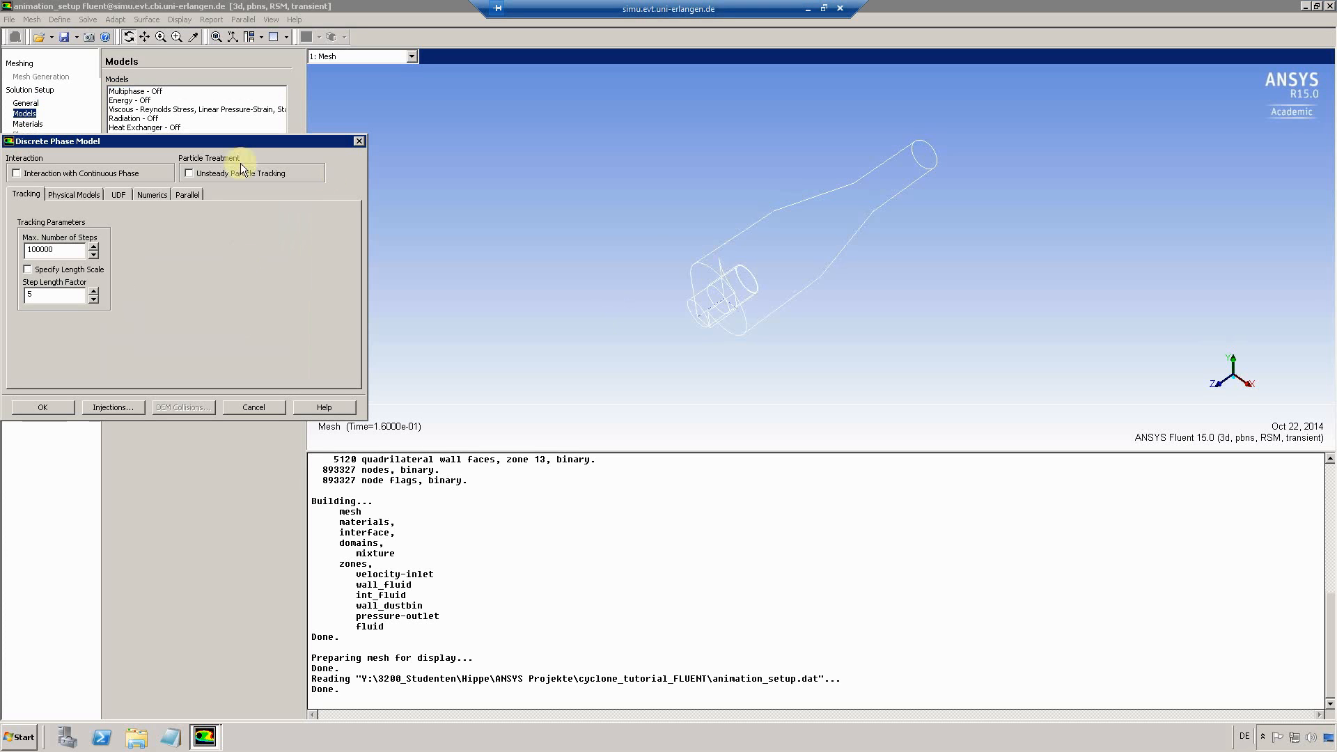
{"action": "left_click", "coordinate": [189, 174]}
{"action": "left_click_drag", "start_coordinate": [289, 140], "coordinate": [703, 118]}
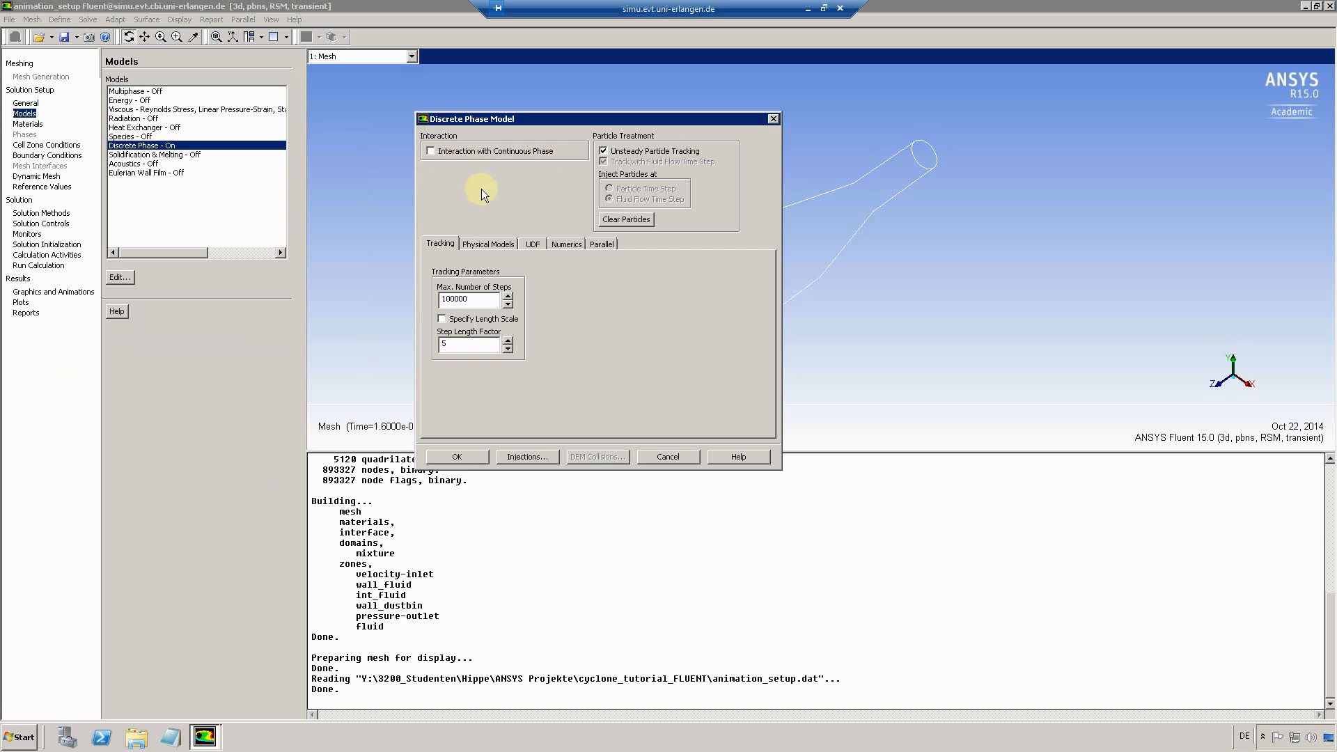
Set the diameter distribution of injection-0 to rosin-rammler
{"action": "left_click", "coordinate": [531, 458]}
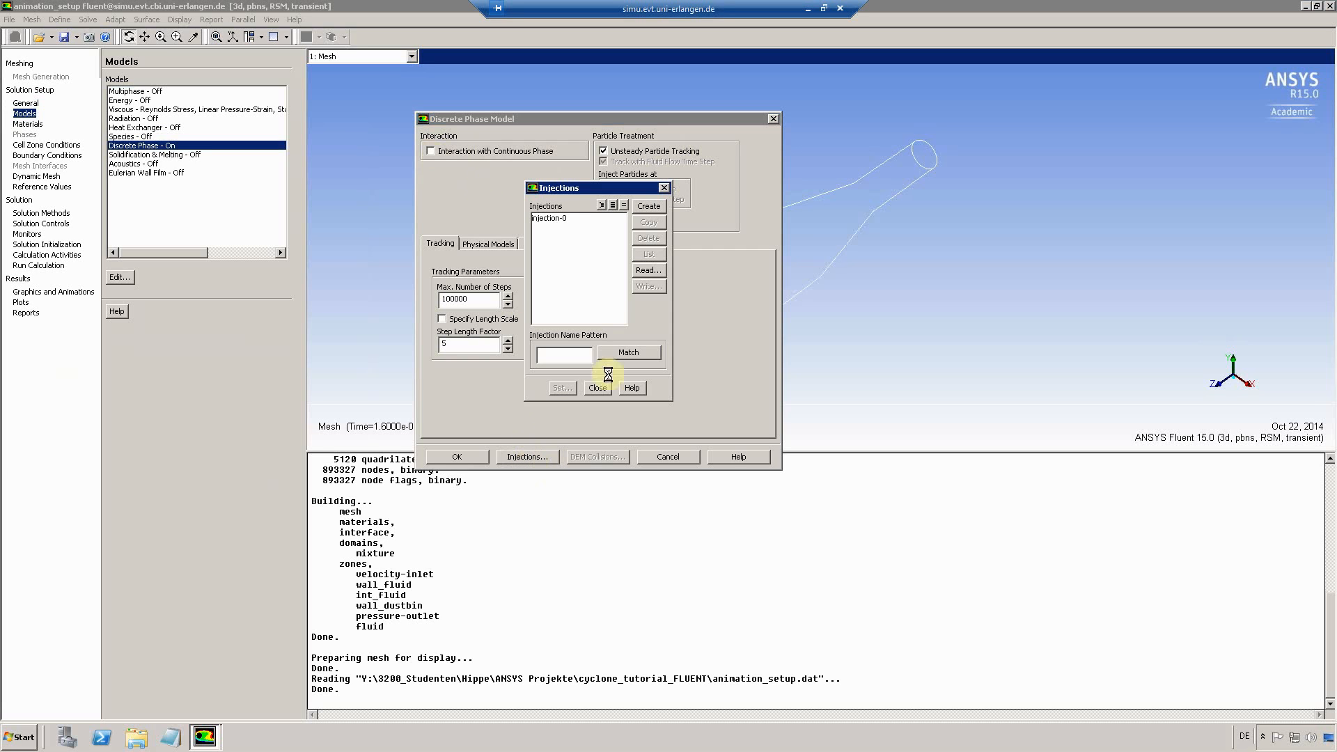
{"action": "left_click", "coordinate": [560, 219]}
{"action": "left_click", "coordinate": [569, 391]}
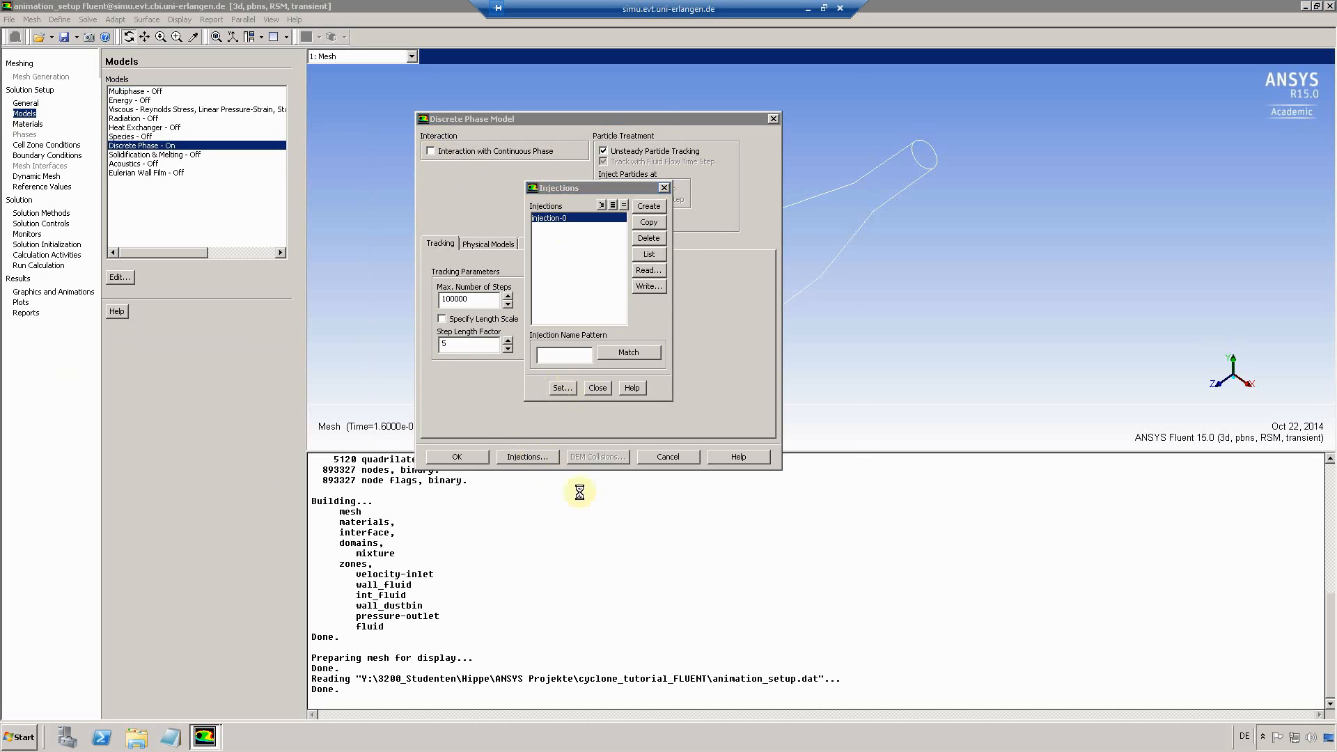
{"action": "left_click", "coordinate": [571, 257]}
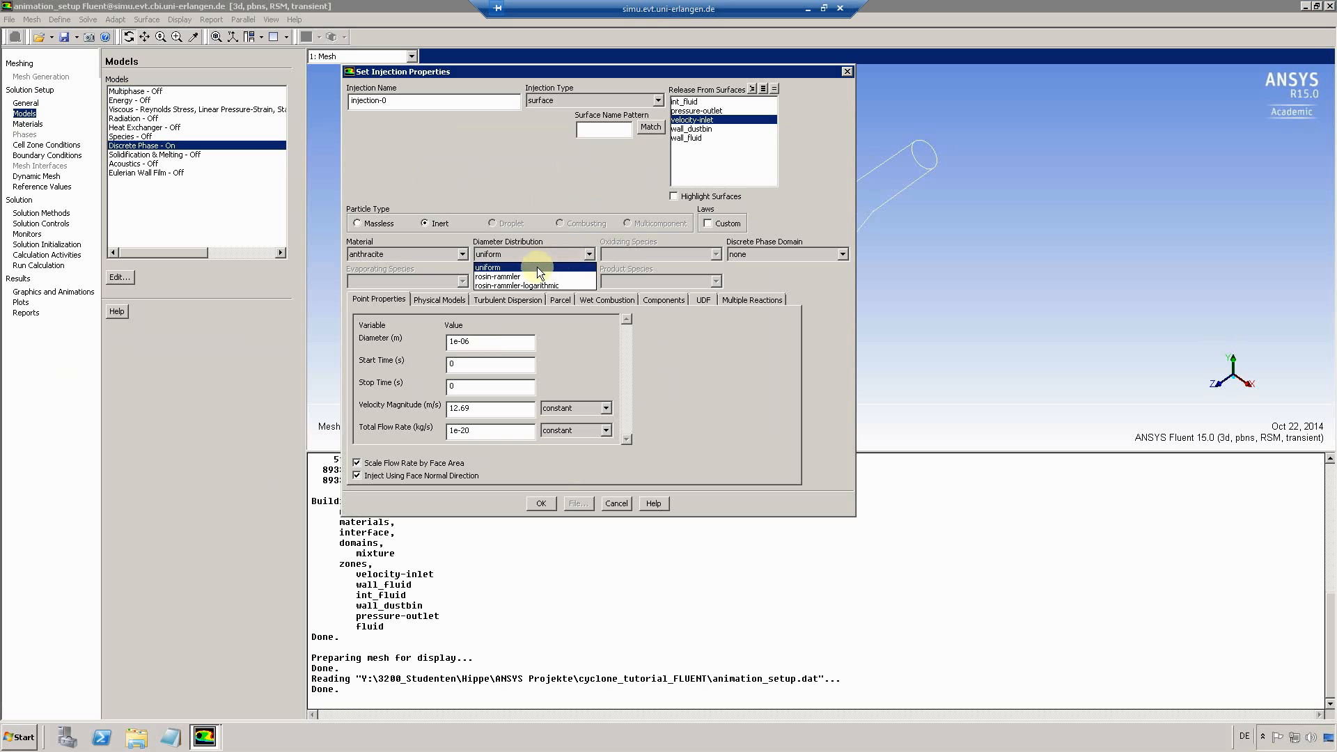
{"action": "left_click", "coordinate": [518, 276]}
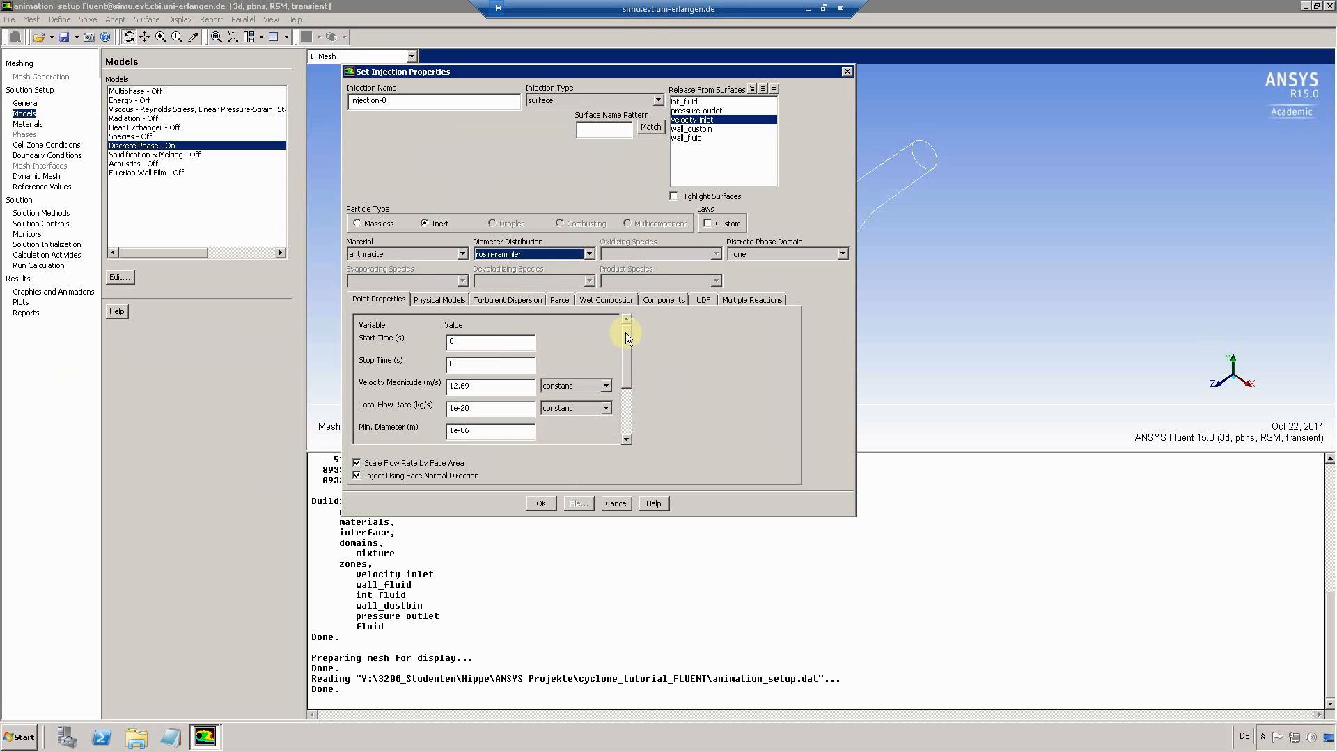
Set injection-0's maximum diameter to 10e-06 m, mean diameter to 5e-06 m and number of diameters to 3
{"action": "left_click_drag", "start_coordinate": [625, 334], "coordinate": [626, 391]}
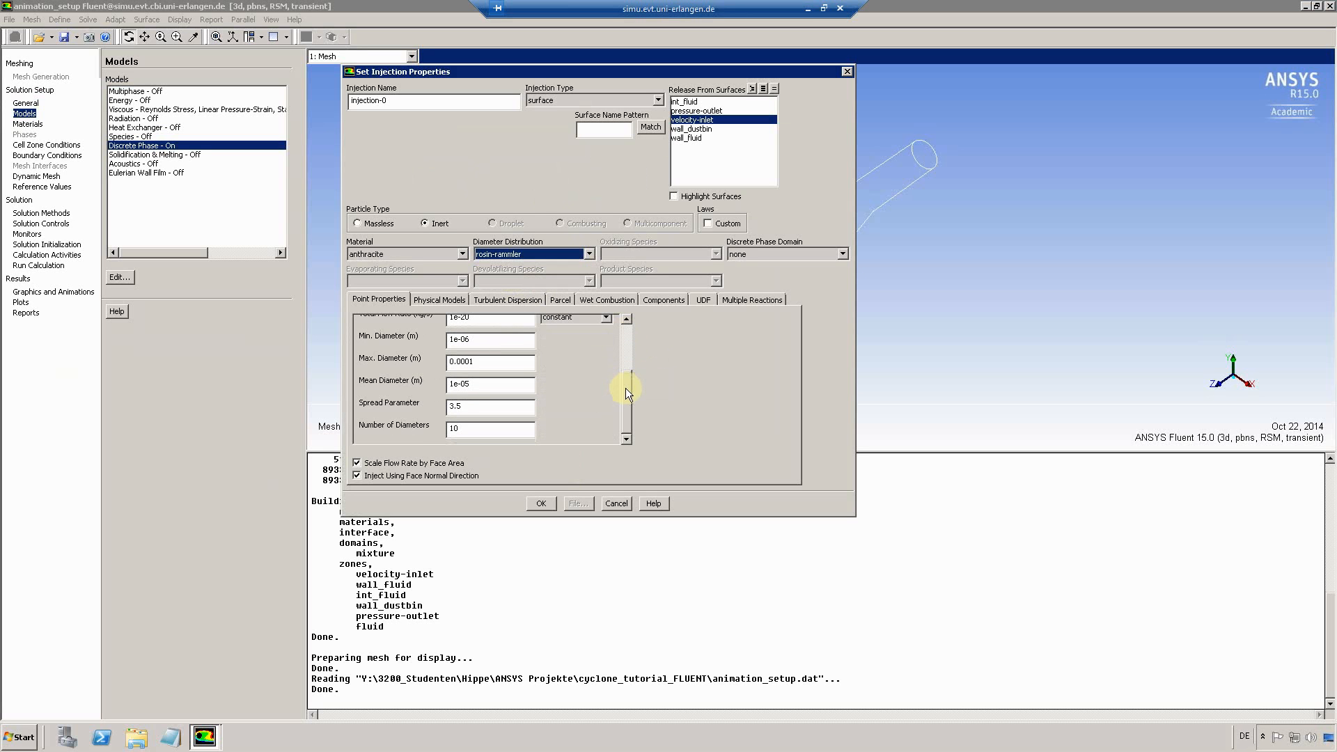
{"action": "left_click", "coordinate": [476, 362]}
{"action": "left_click_drag", "start_coordinate": [477, 361], "coordinate": [432, 361]}
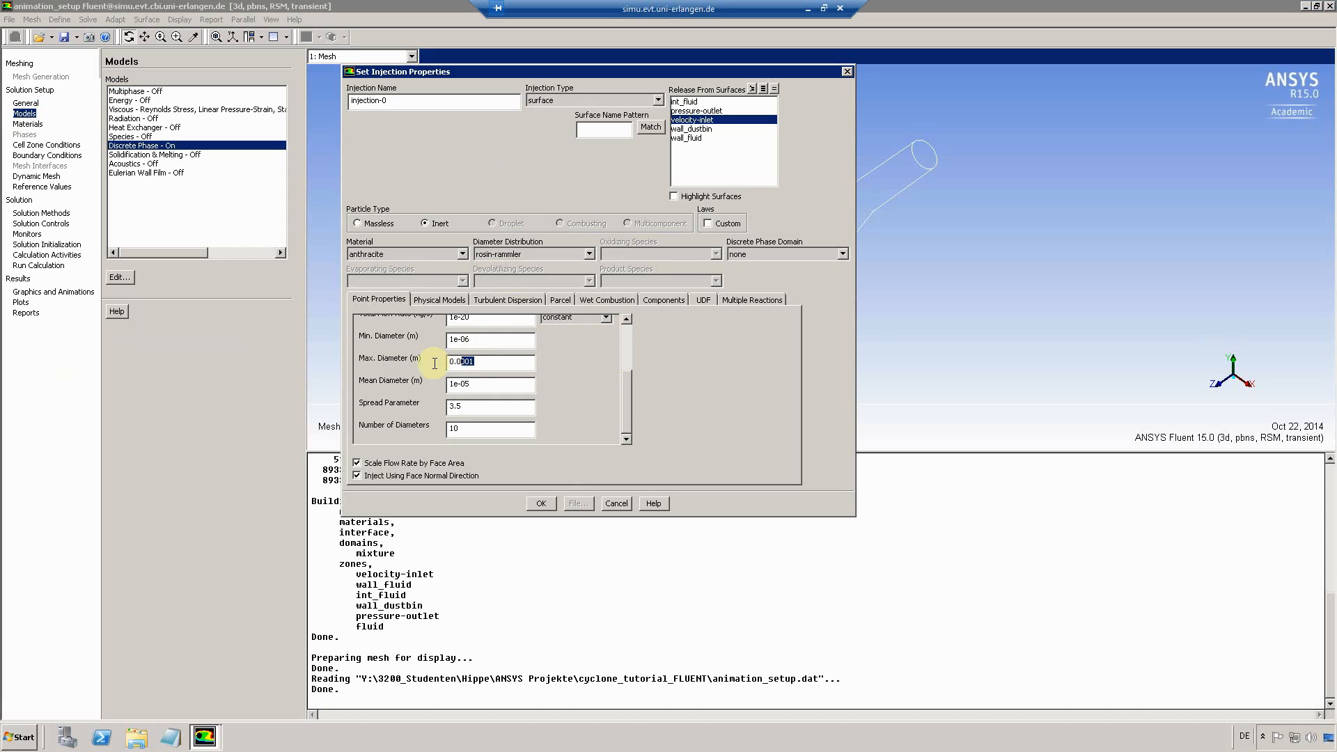
{"action": "type", "text": "10e-06"}
{"action": "left_click_drag", "start_coordinate": [457, 384], "coordinate": [443, 384]}
{"action": "type", "text": "5"}
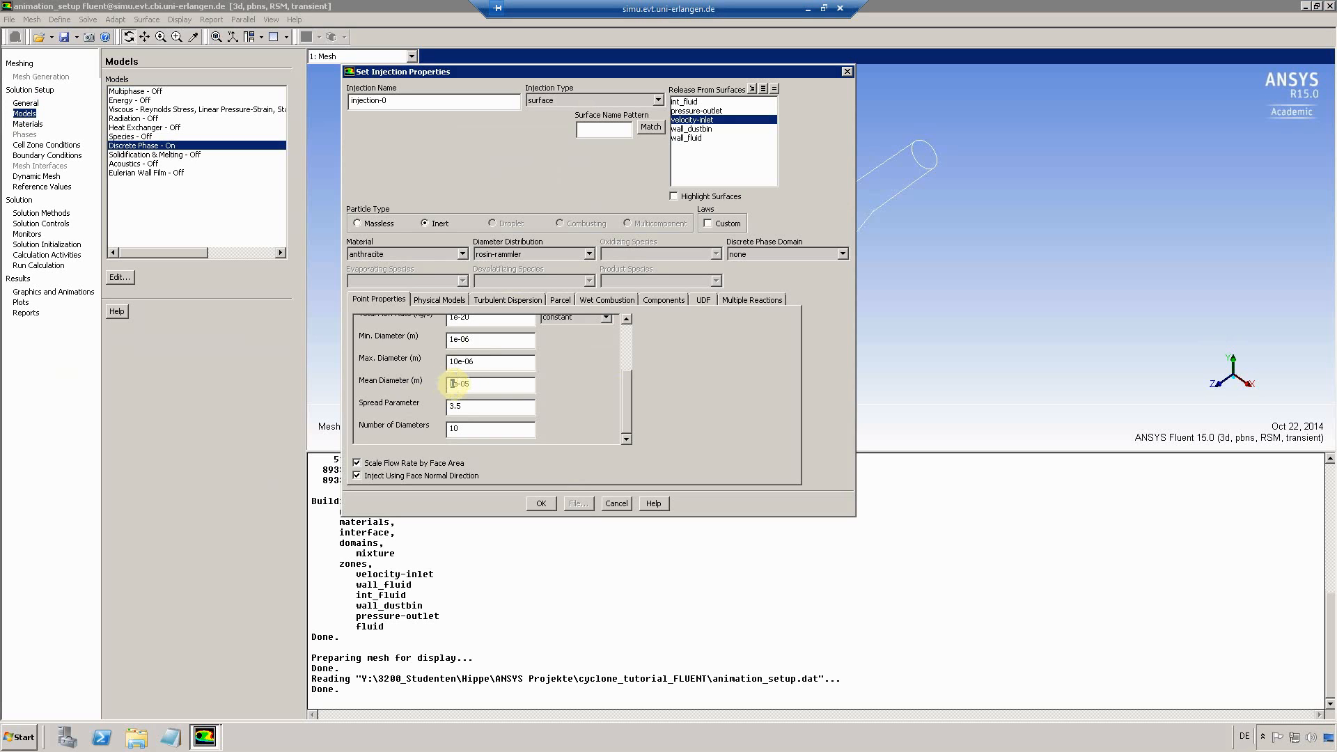
{"action": "key", "text": "BackSpace"}
{"action": "type", "text": "6"}
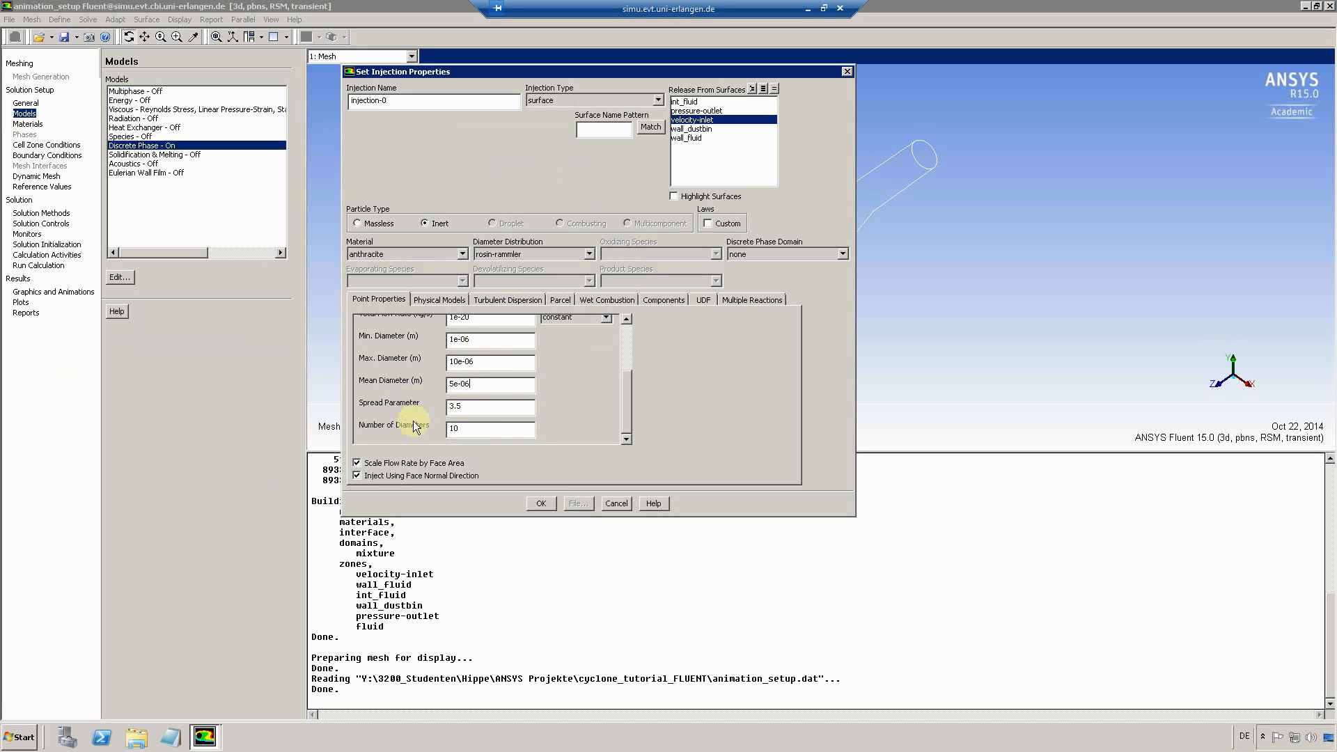
{"action": "double_click", "coordinate": [462, 429]}
{"action": "type", "text": "3"}
{"action": "left_click_drag", "start_coordinate": [625, 419], "coordinate": [636, 361]}
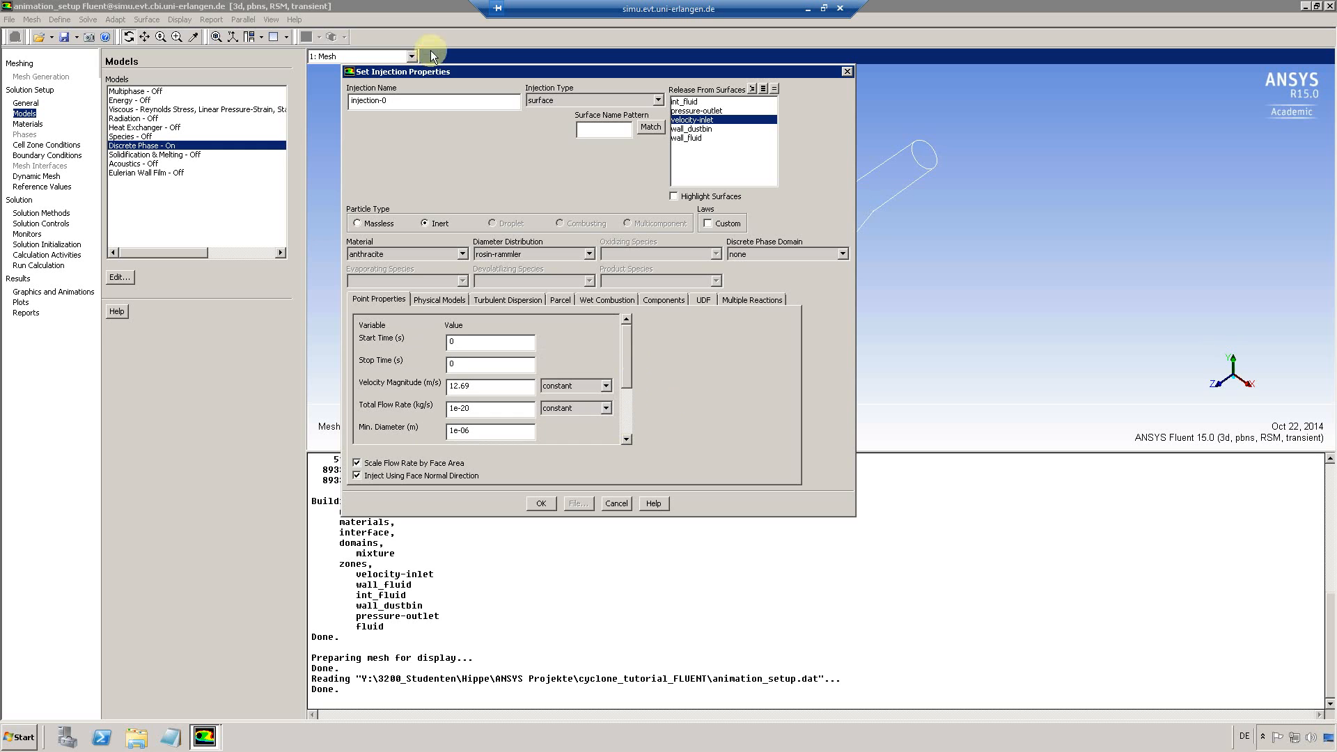
Set injection-0's start time and stop time to 0.16 s, and accept the injection and discrete phase settings
{"action": "left_click_drag", "start_coordinate": [442, 75], "coordinate": [756, 111]}
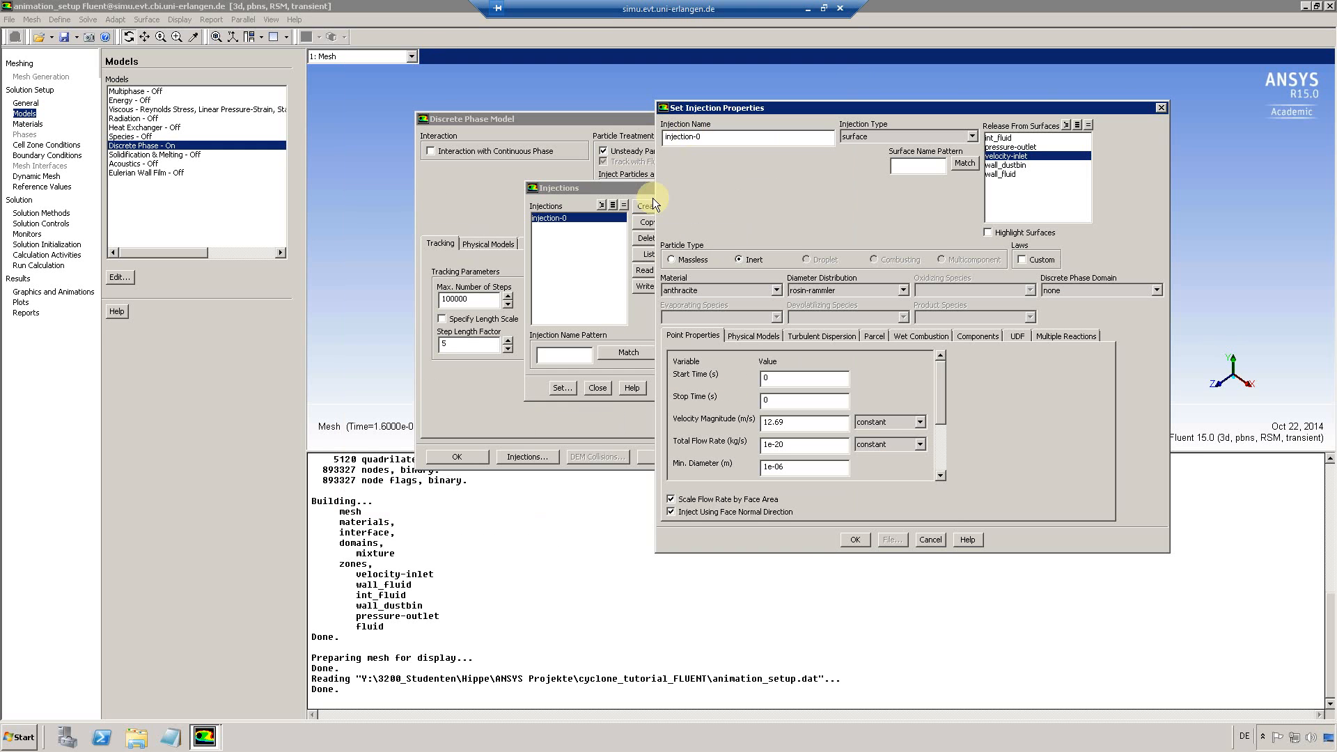
{"action": "left_click_drag", "start_coordinate": [633, 117], "coordinate": [822, 575]}
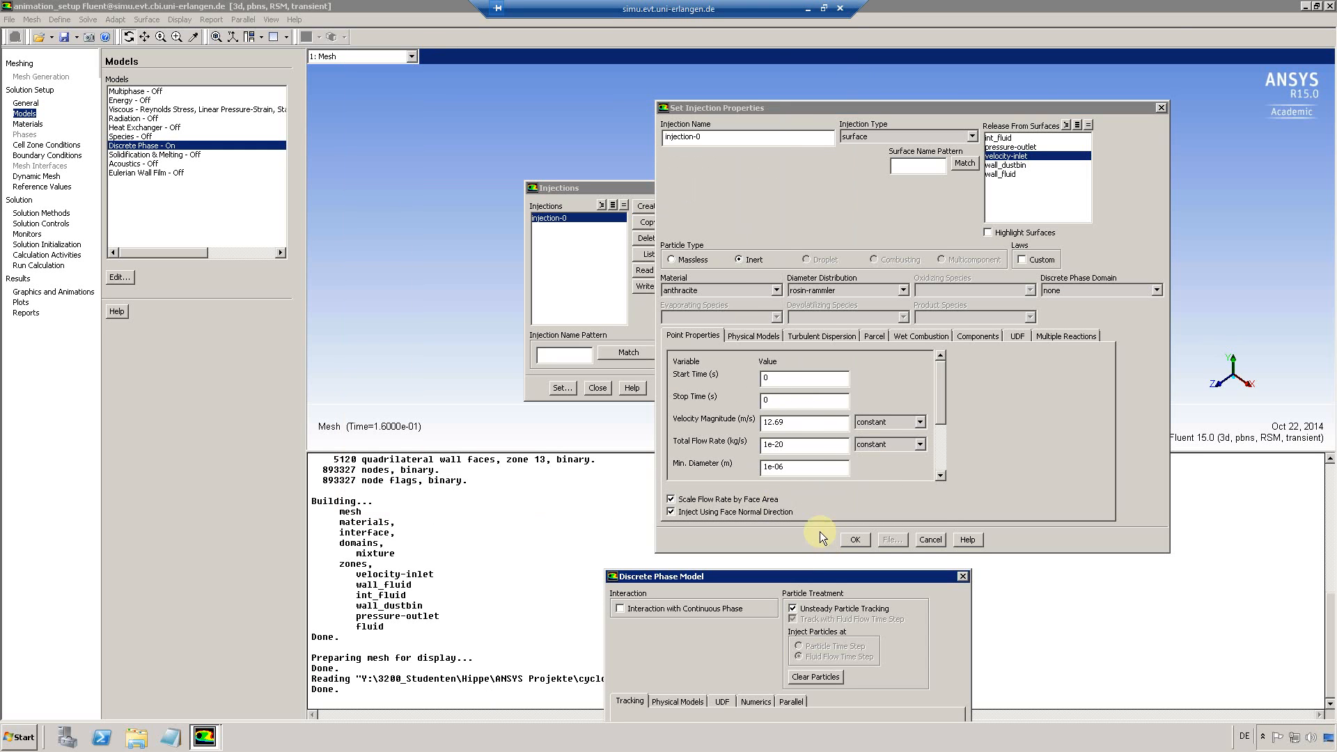
{"action": "left_click_drag", "start_coordinate": [626, 187], "coordinate": [455, 564]}
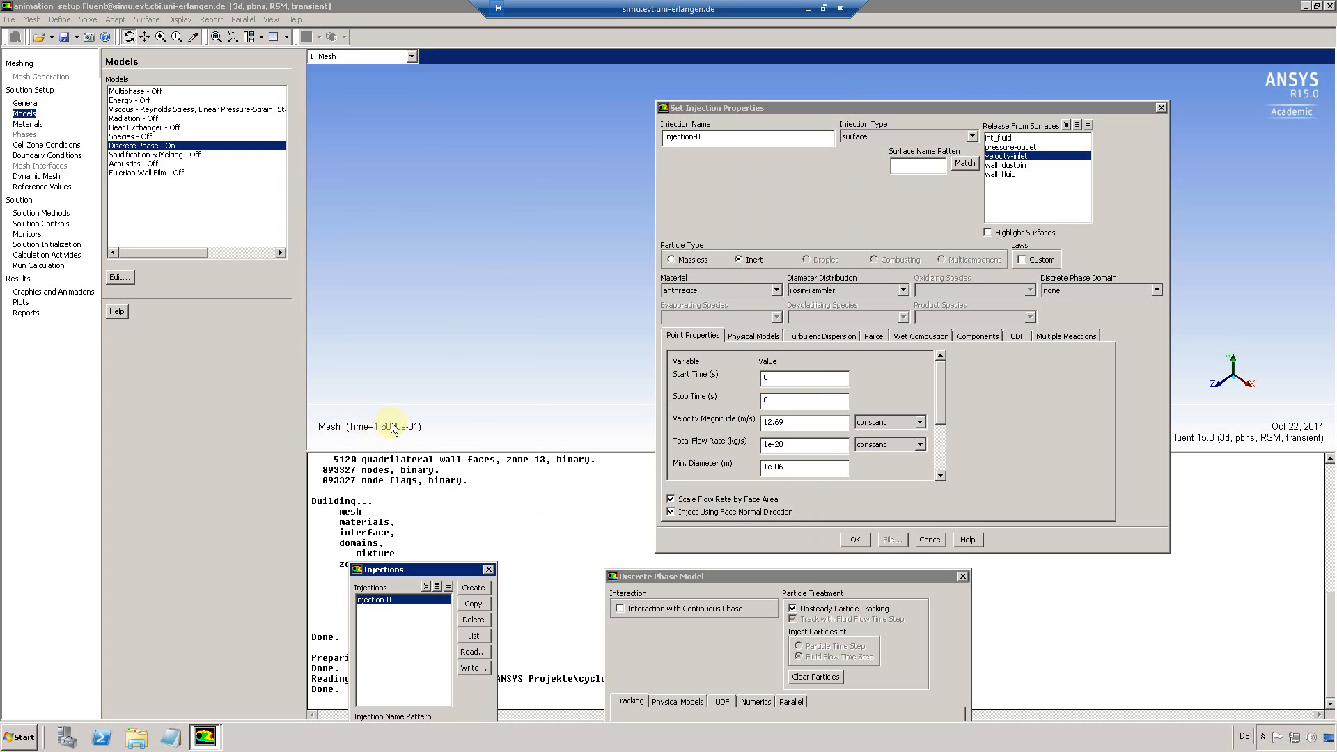
{"action": "left_click", "coordinate": [778, 380]}
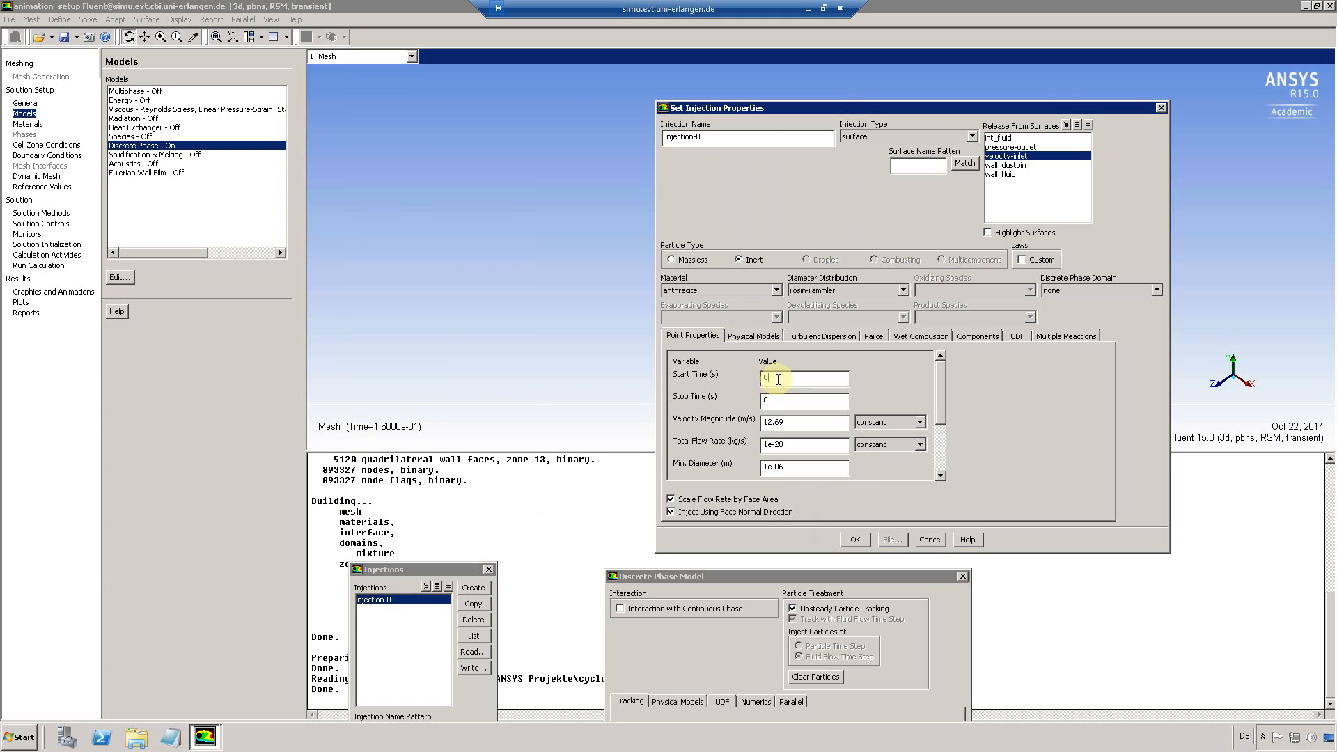
{"action": "type", "text": ".16"}
{"action": "left_click_drag", "start_coordinate": [941, 386], "coordinate": [942, 394]}
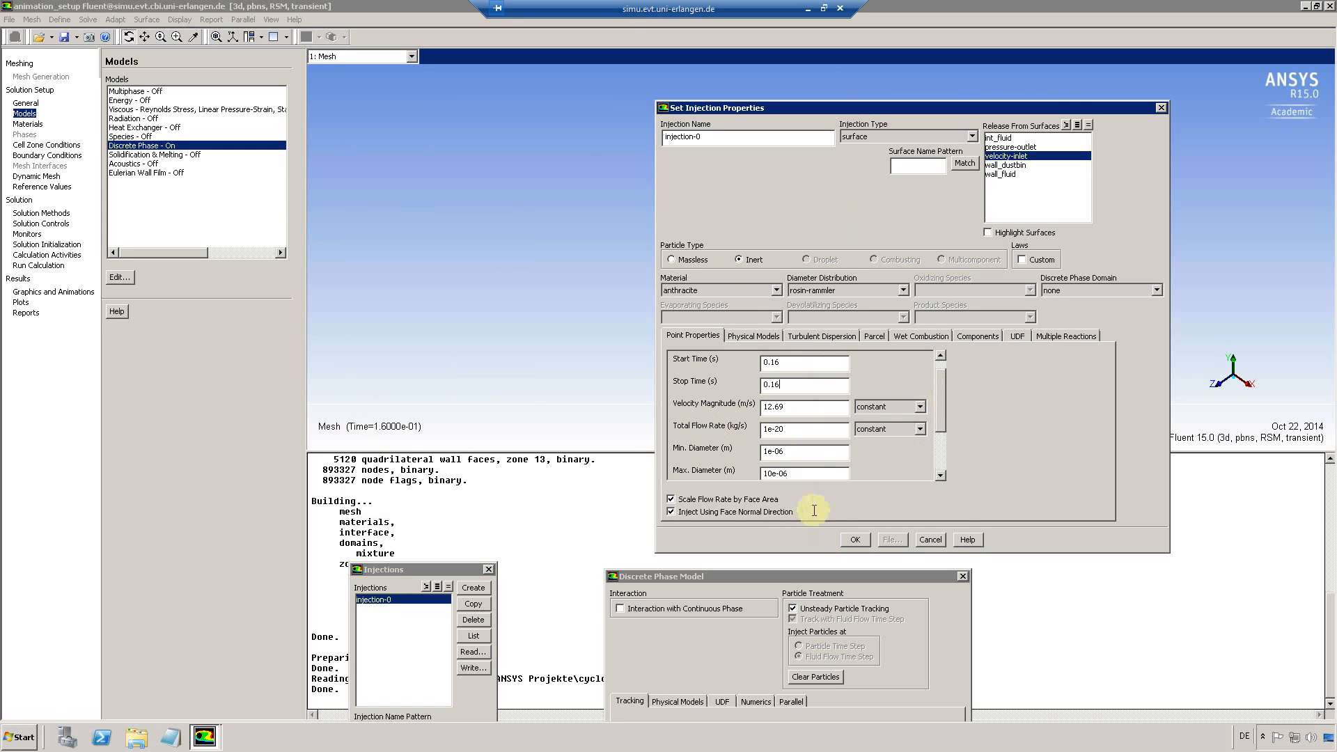
{"action": "left_click", "coordinate": [855, 540]}
{"action": "left_click_drag", "start_coordinate": [855, 574], "coordinate": [939, 176]}
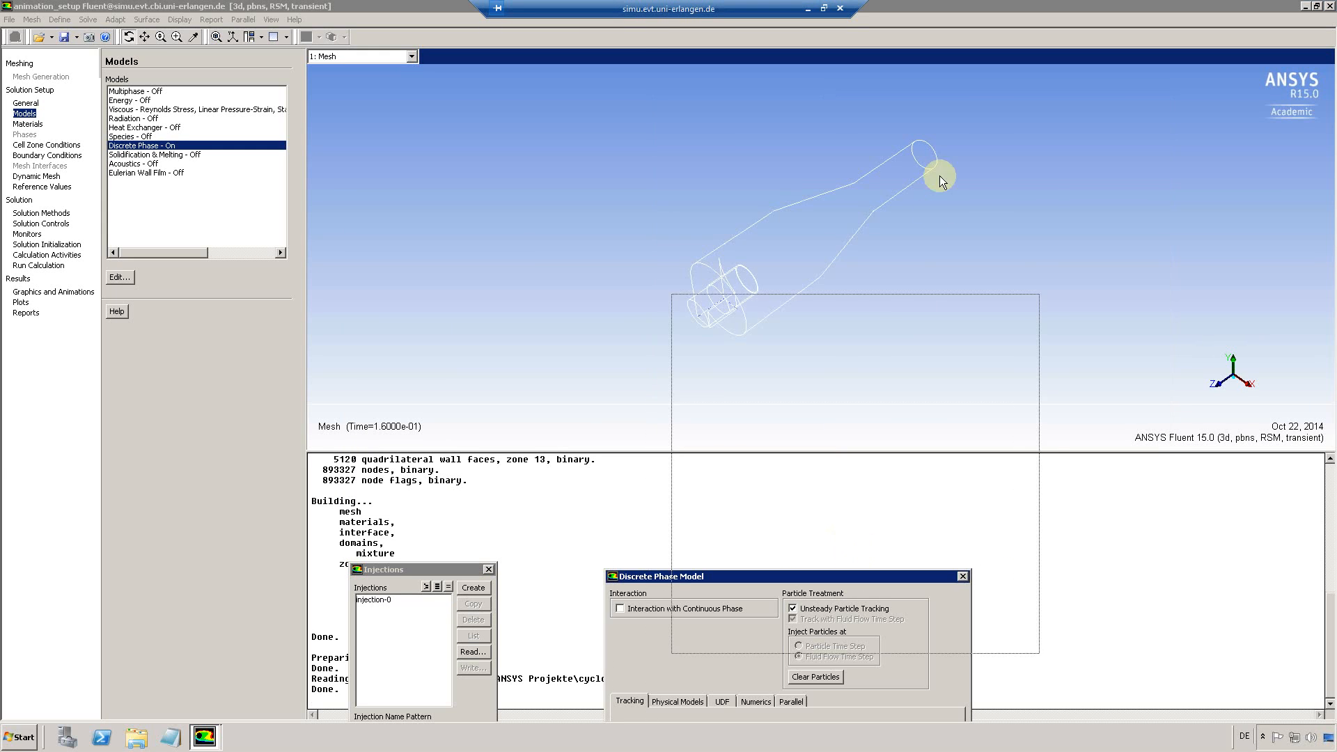
{"action": "left_click", "coordinate": [736, 515]}
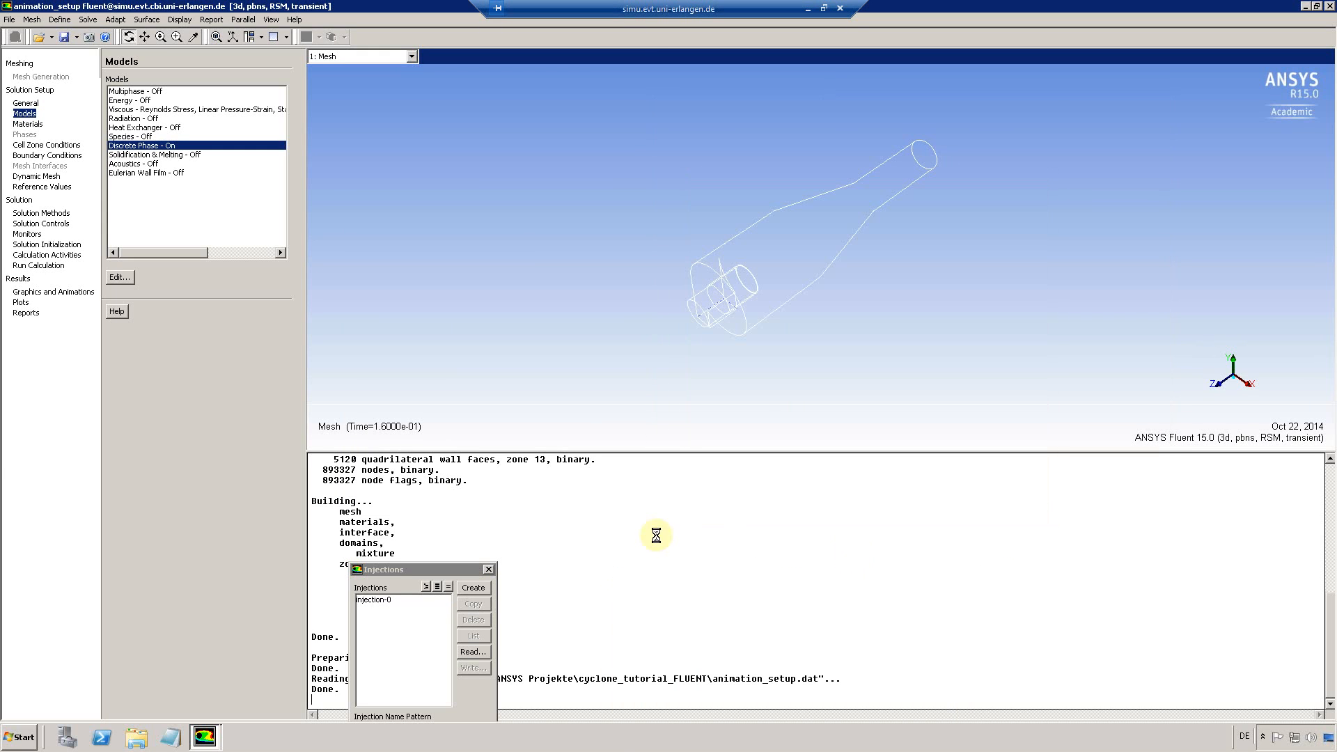
{"action": "left_click", "coordinate": [490, 568]}
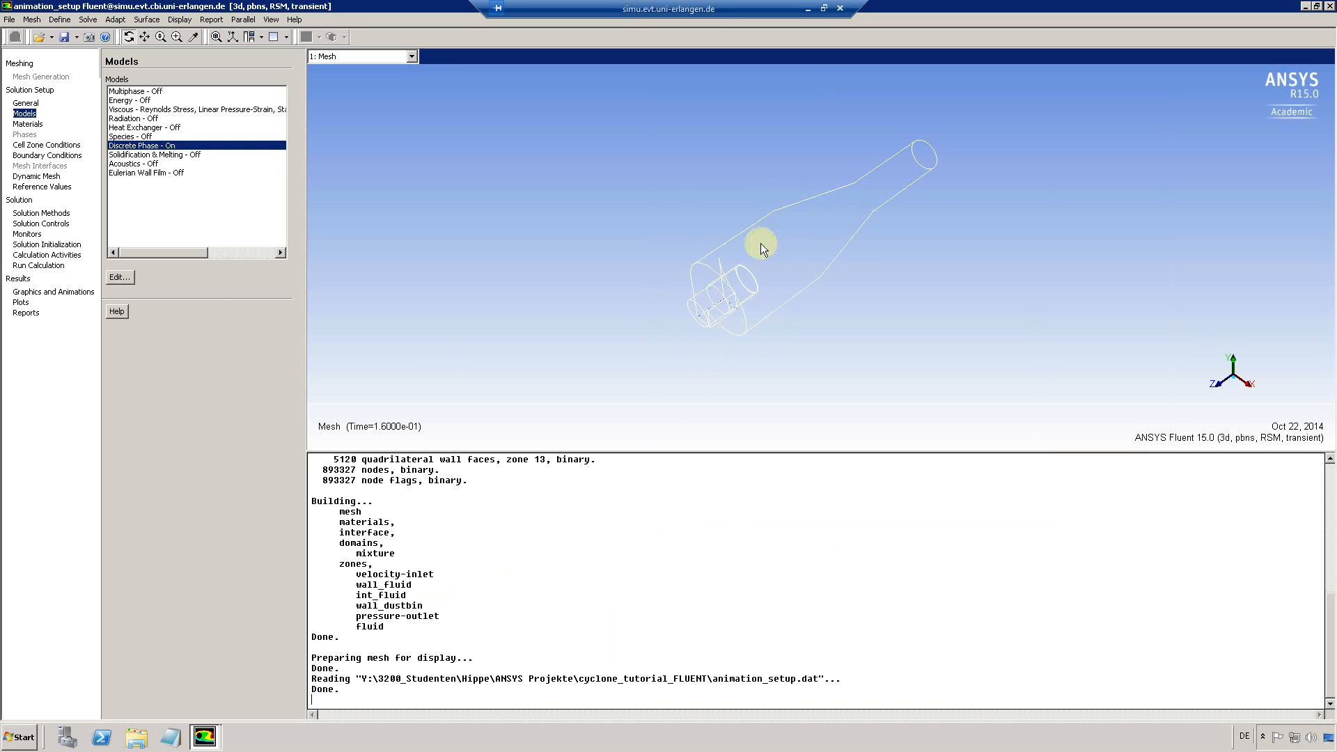
Create one solution animation sequence named sequence-cyclone, recorded at every time step
{"action": "left_click", "coordinate": [59, 255]}
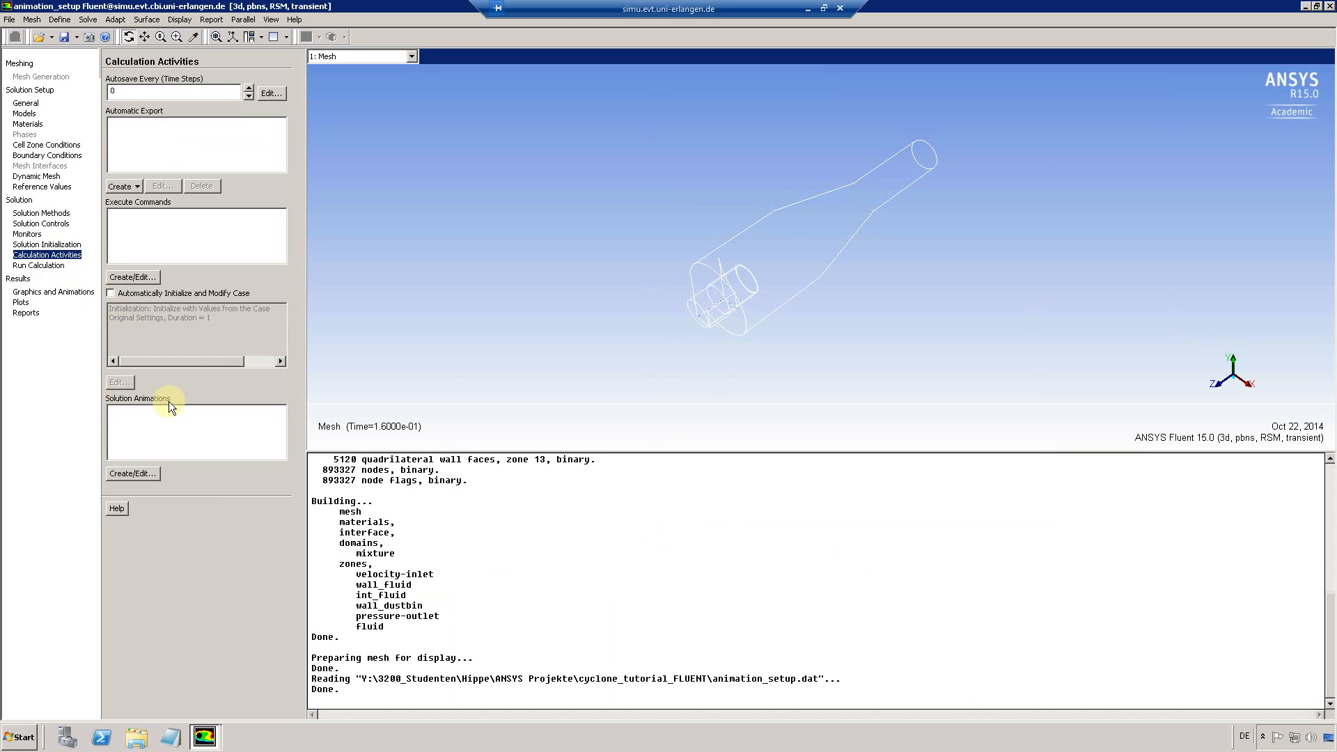
{"action": "left_click", "coordinate": [133, 475]}
{"action": "left_click_drag", "start_coordinate": [147, 382], "coordinate": [435, 248]}
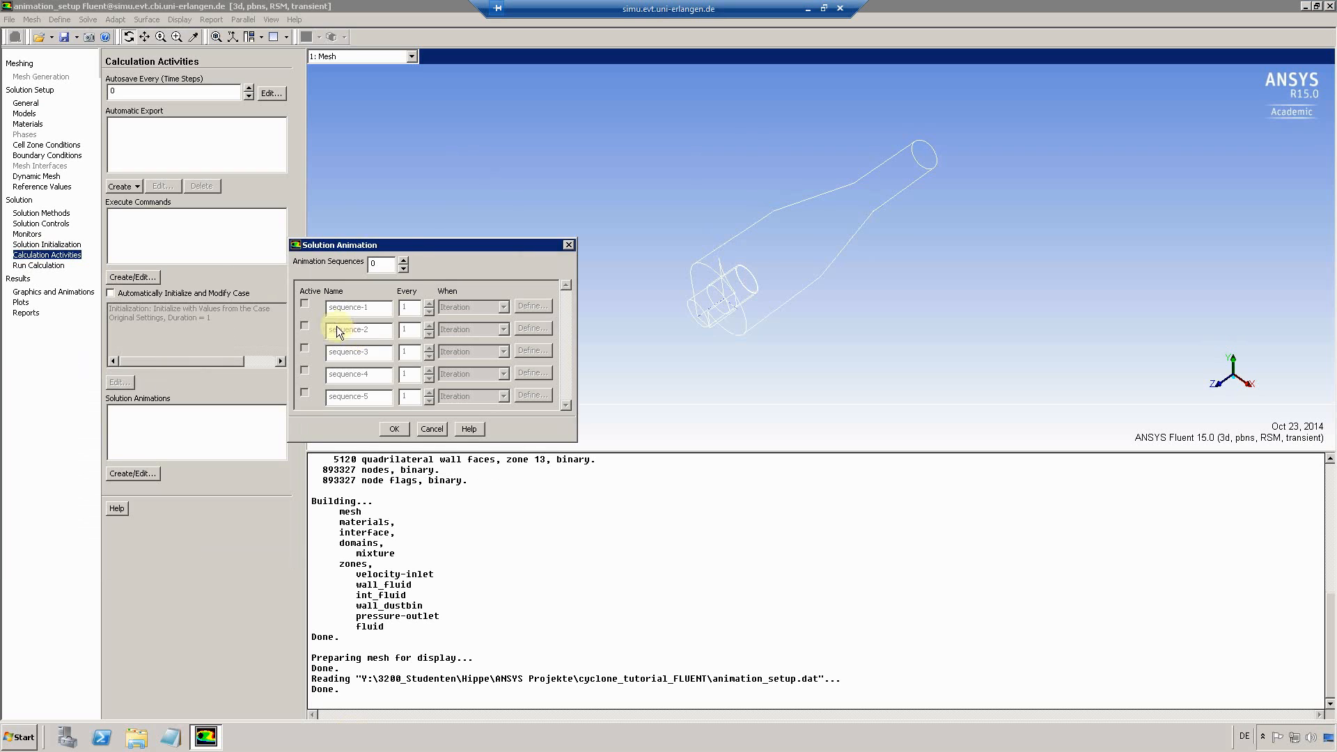
{"action": "left_click", "coordinate": [403, 260]}
{"action": "left_click", "coordinate": [370, 310]}
{"action": "key", "text": "BackSpace"}
{"action": "type", "text": "cyclone"}
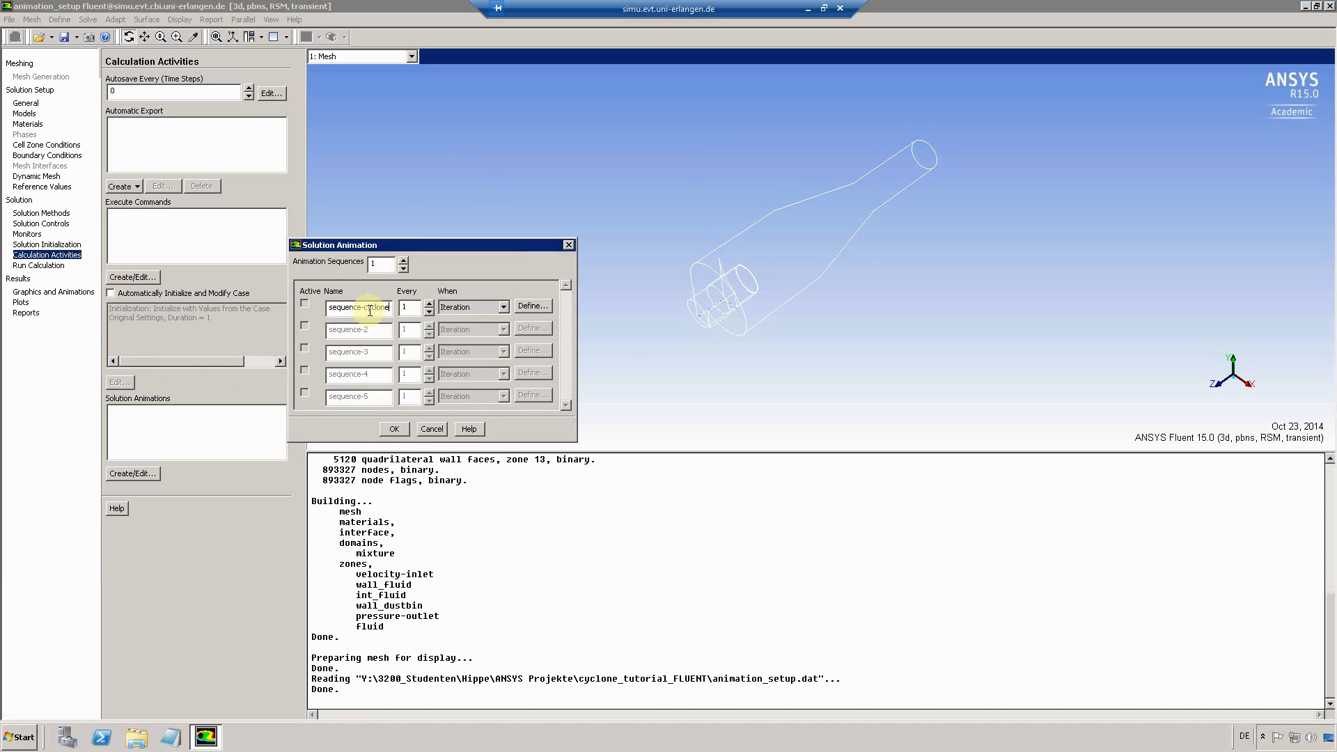
{"action": "left_click", "coordinate": [492, 306]}
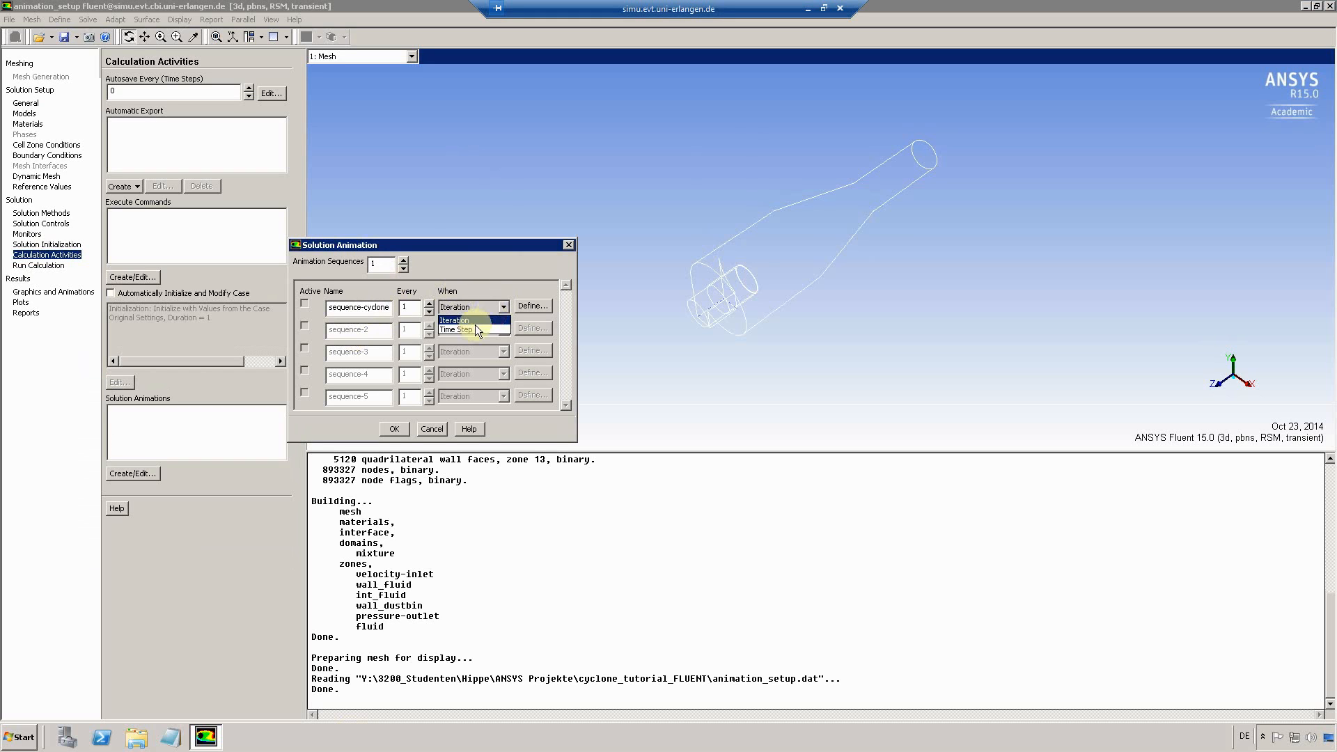
Base the animation on particle tracks, drawing only the wall_dustbin and wall_fluid mesh outlines with the cyclone turned upright
{"action": "left_click", "coordinate": [535, 304]}
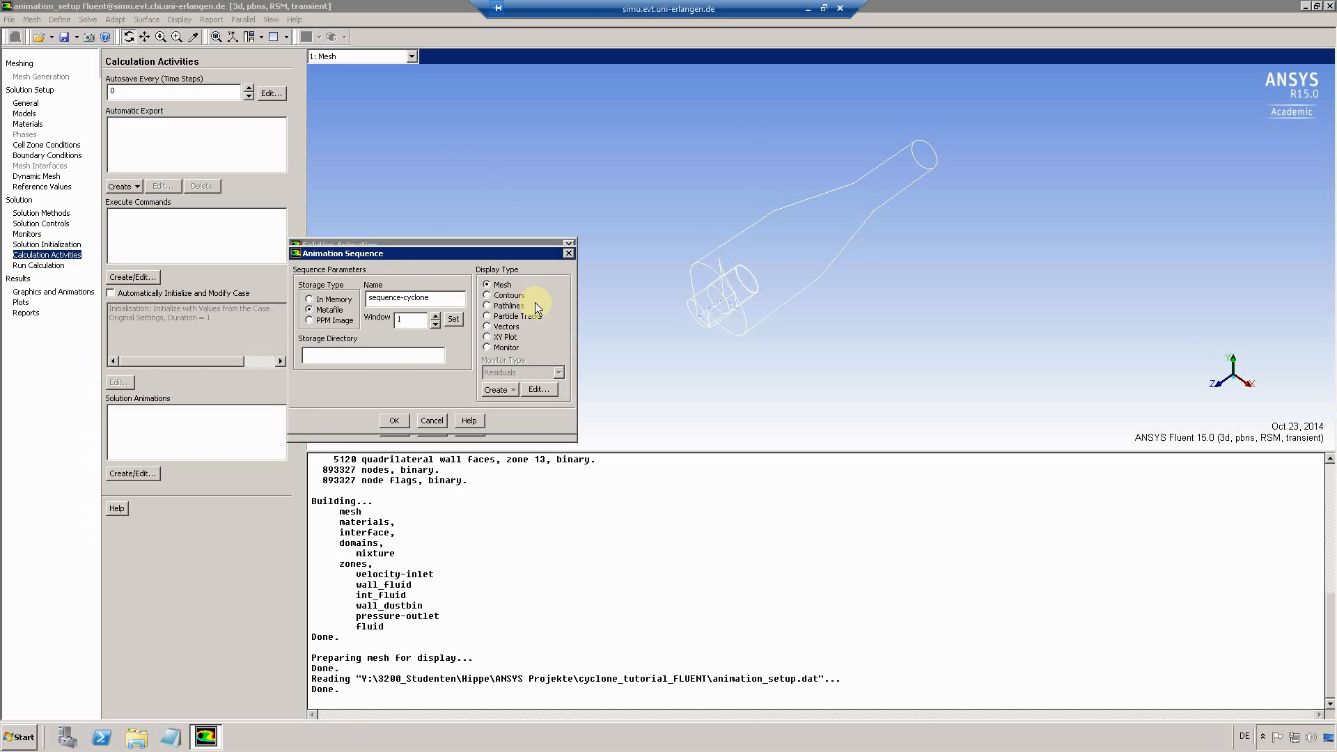
{"action": "left_click", "coordinate": [487, 317]}
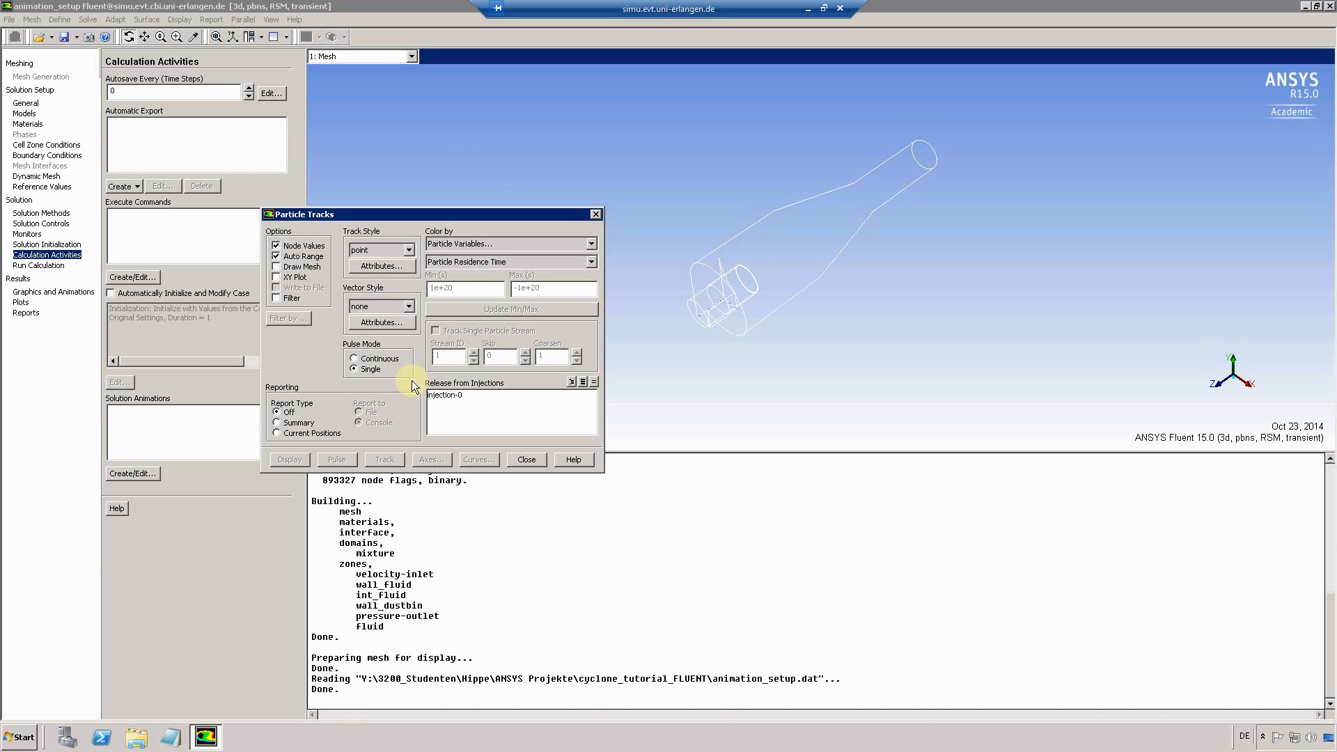
{"action": "left_click", "coordinate": [285, 266]}
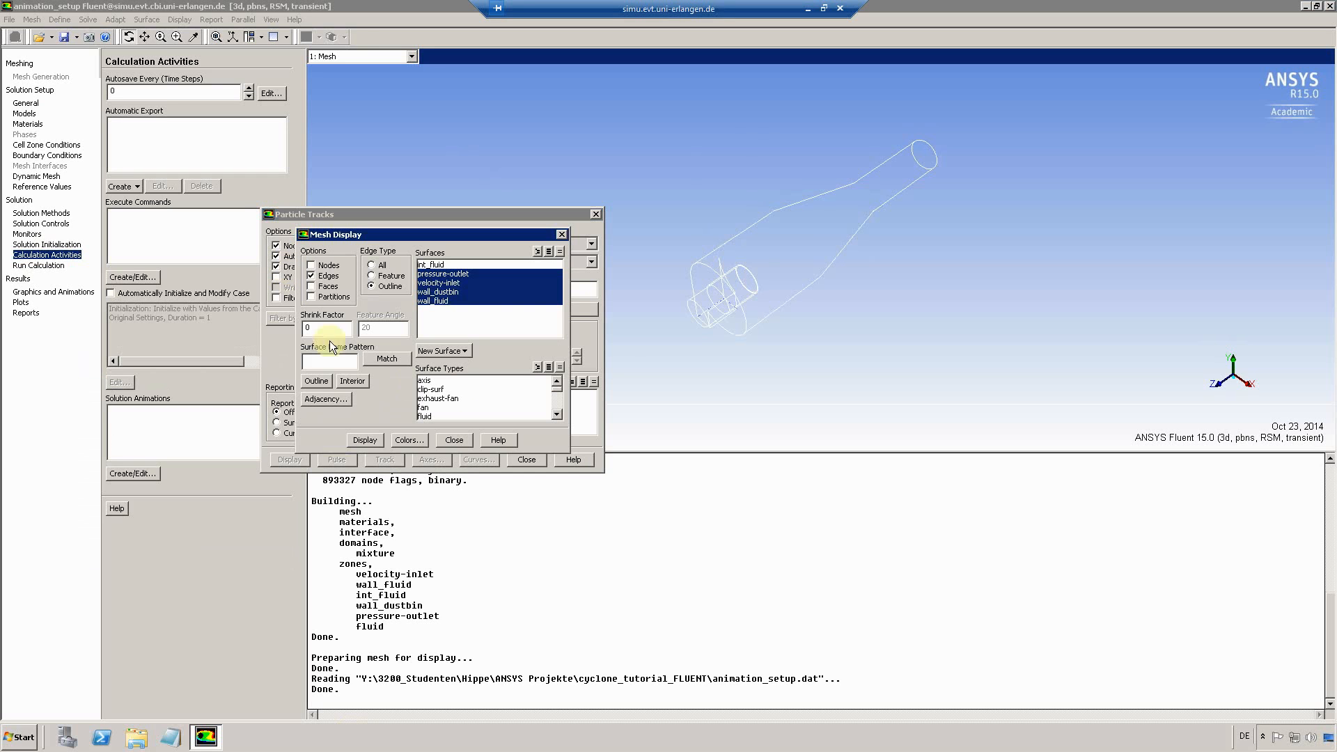
{"action": "left_click", "coordinate": [446, 273]}
{"action": "left_click", "coordinate": [446, 283]}
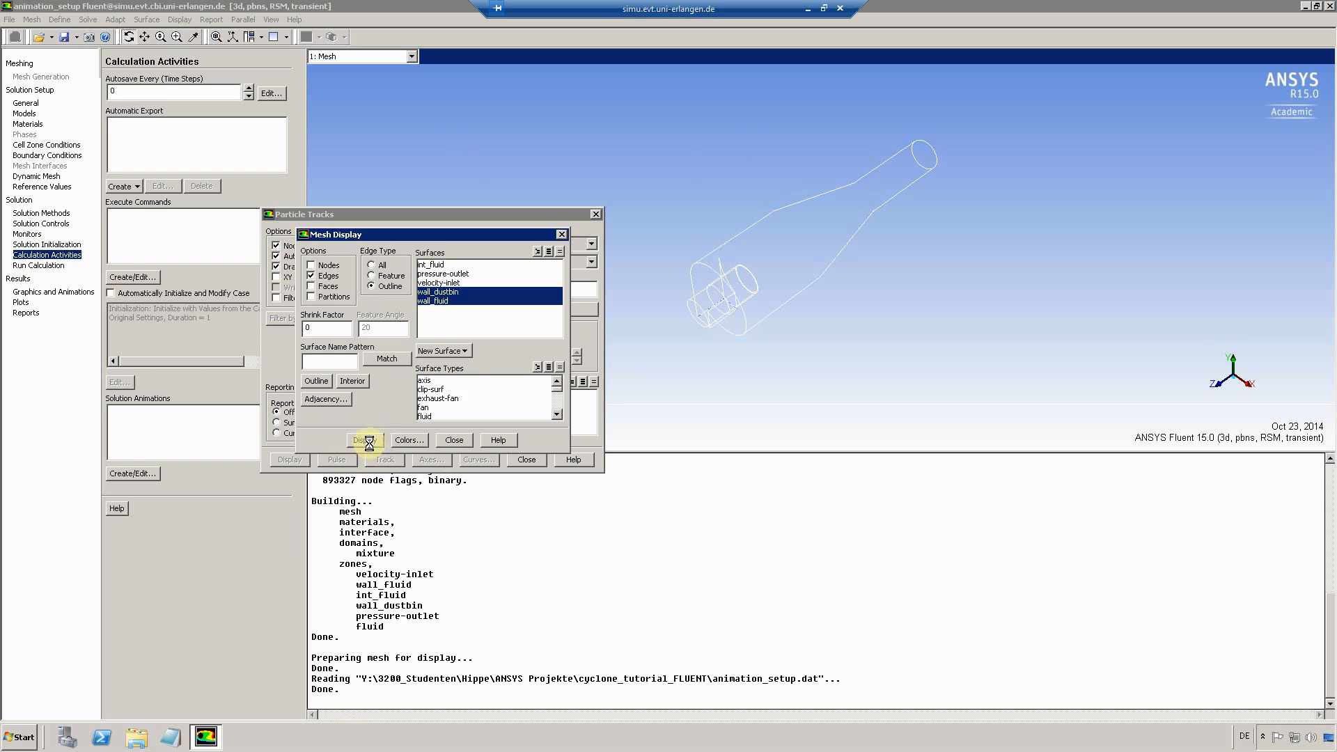
{"action": "left_click", "coordinate": [367, 443]}
{"action": "left_click_drag", "start_coordinate": [875, 199], "coordinate": [688, 232]}
{"action": "left_click", "coordinate": [453, 440]}
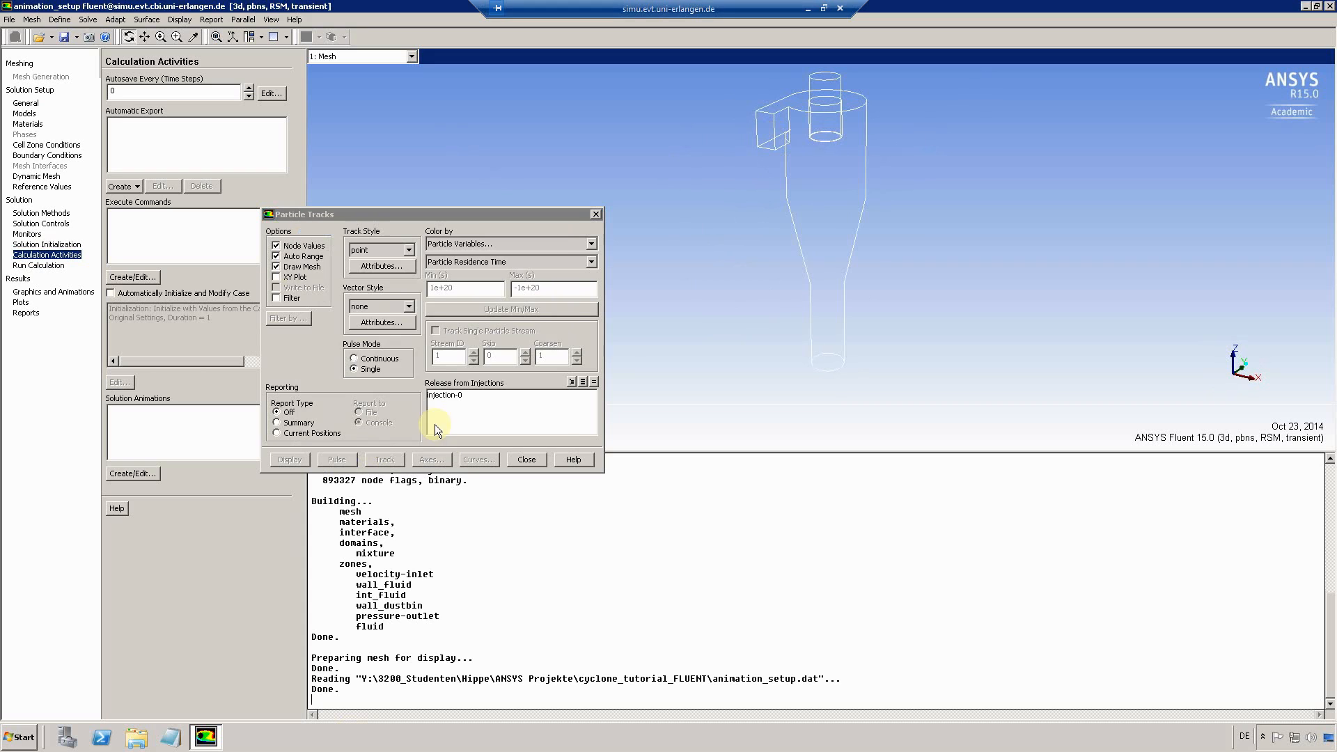
Display injection-0 as points with marker size 0.1, colored by Particle Diameter, and accept the animation sequence
{"action": "left_click", "coordinate": [391, 250]}
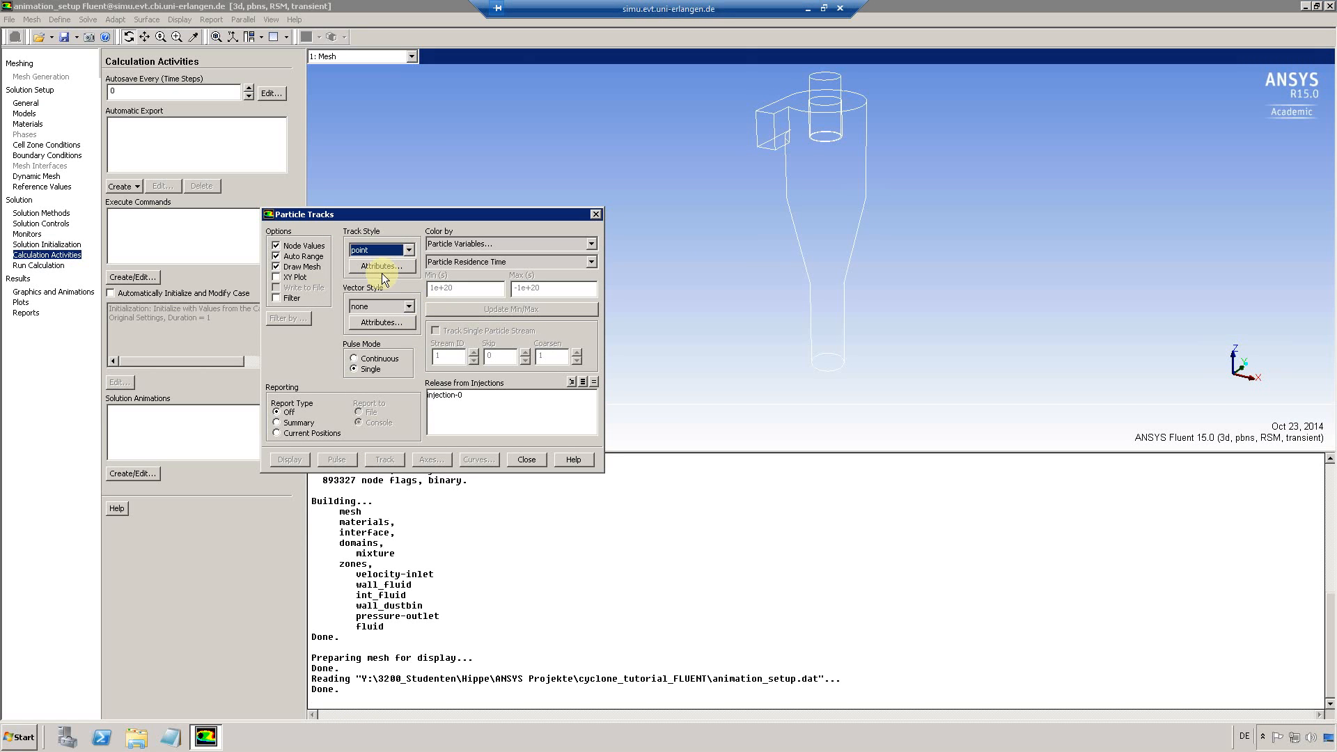
{"action": "left_click", "coordinate": [383, 266]}
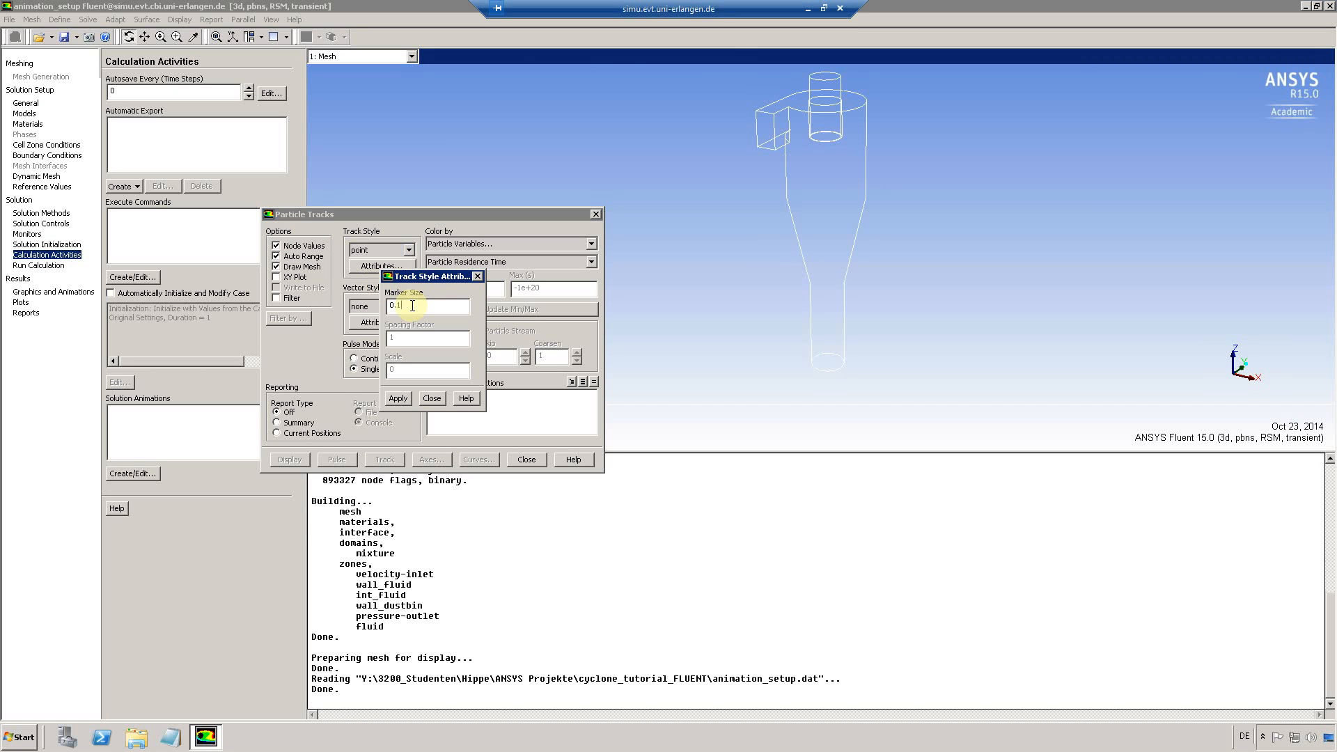
{"action": "left_click", "coordinate": [398, 398]}
{"action": "left_click", "coordinate": [431, 399]}
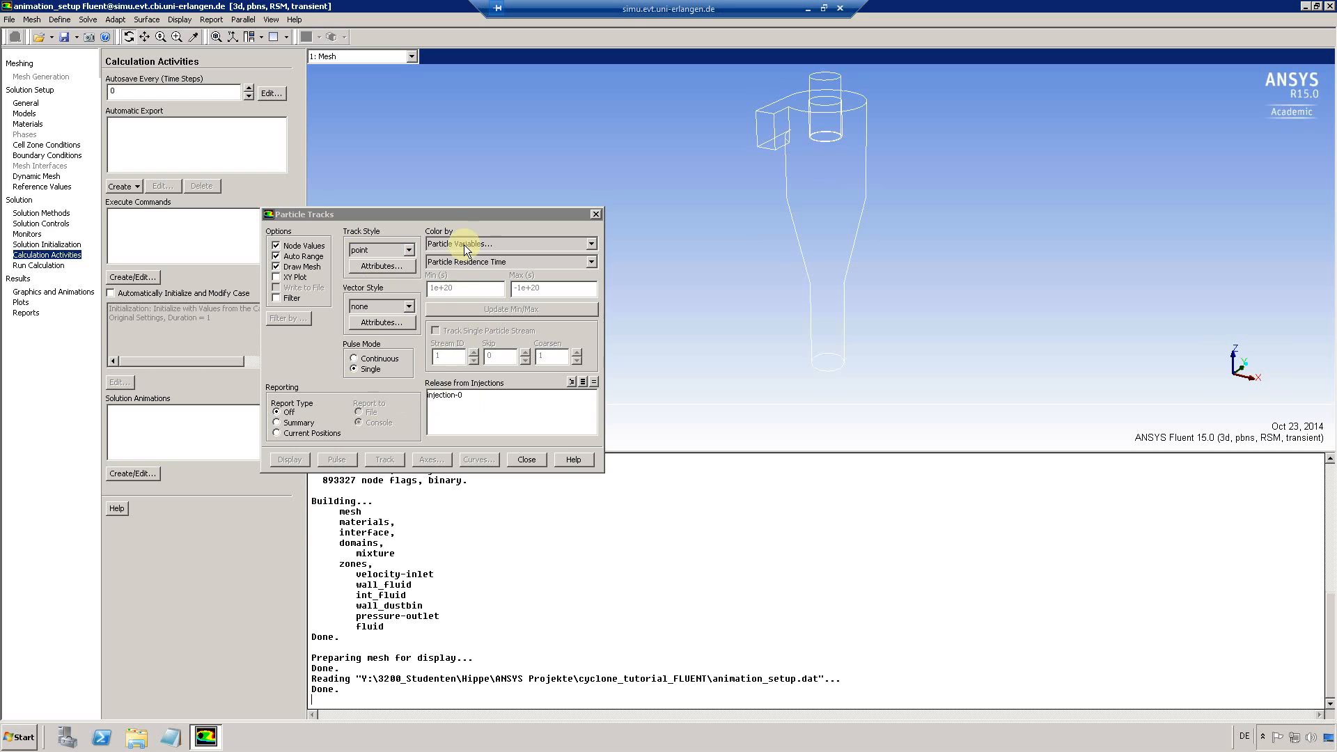
{"action": "left_click", "coordinate": [486, 265]}
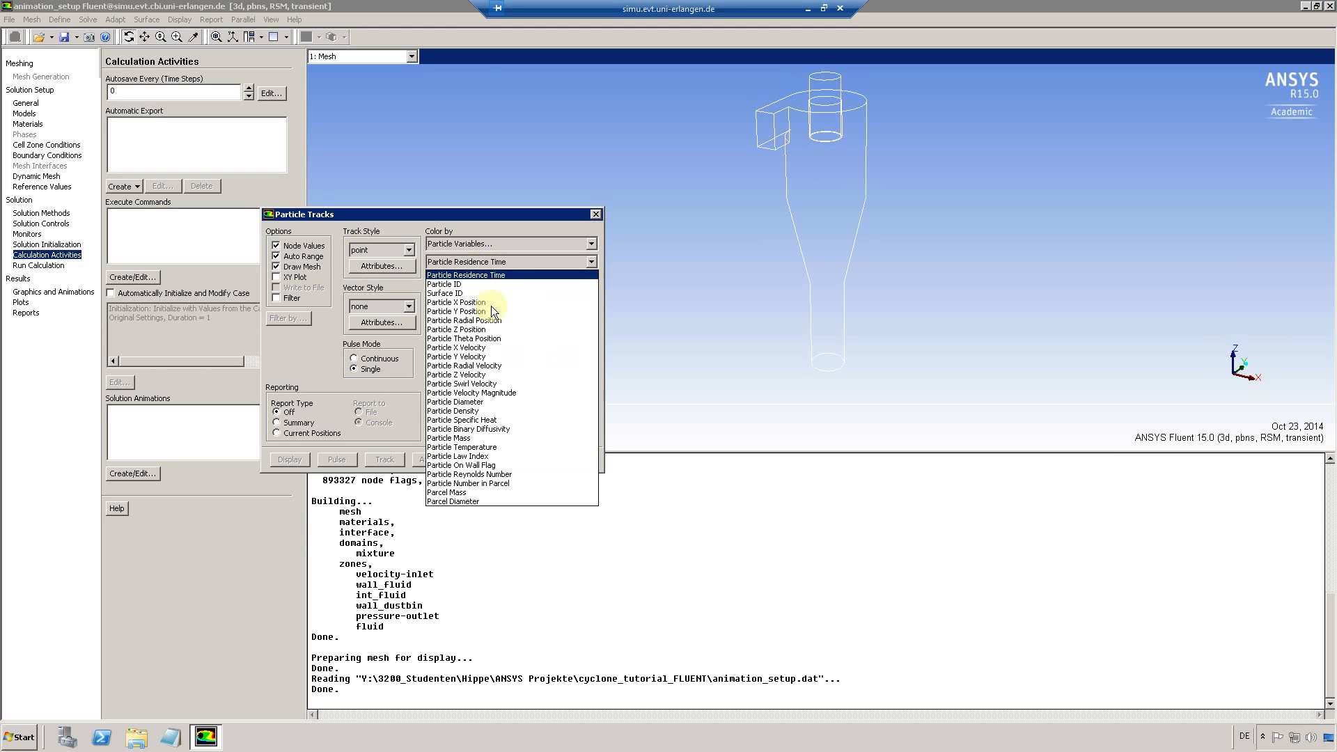
{"action": "left_click", "coordinate": [475, 403]}
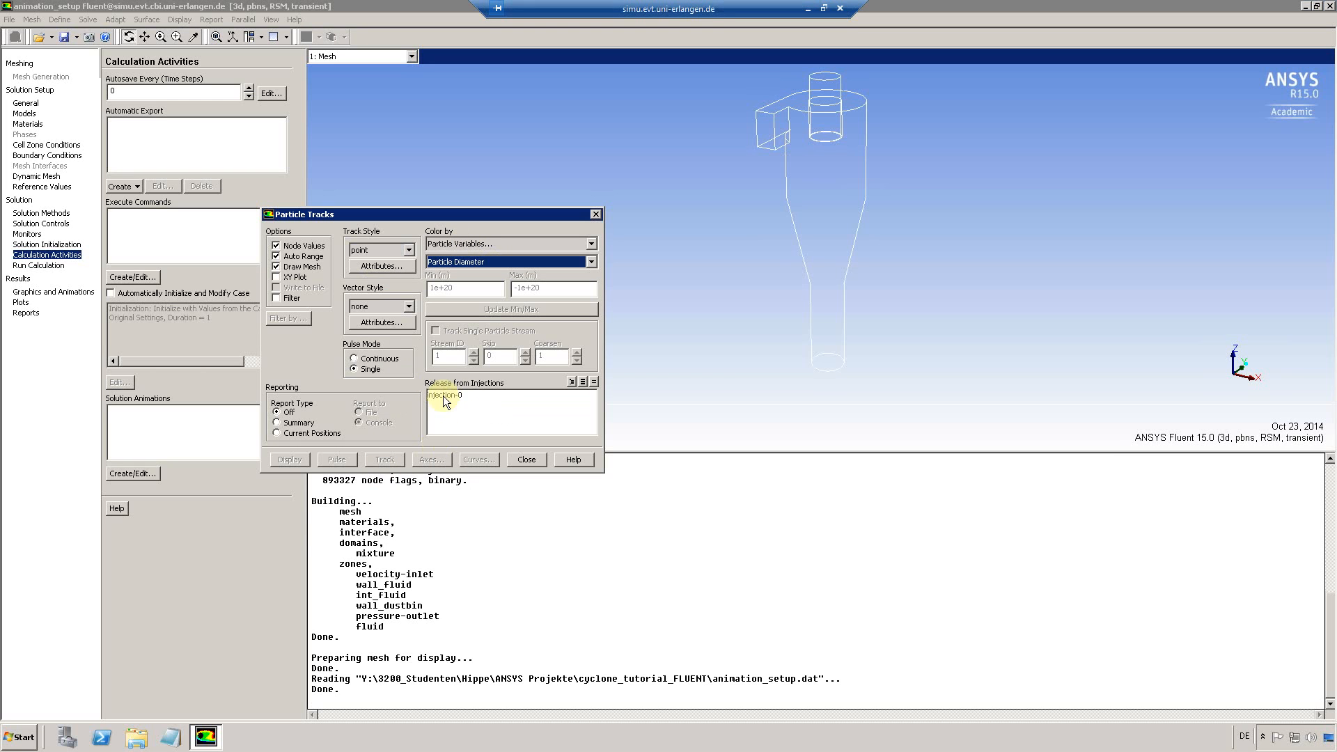
{"action": "left_click", "coordinate": [292, 459]}
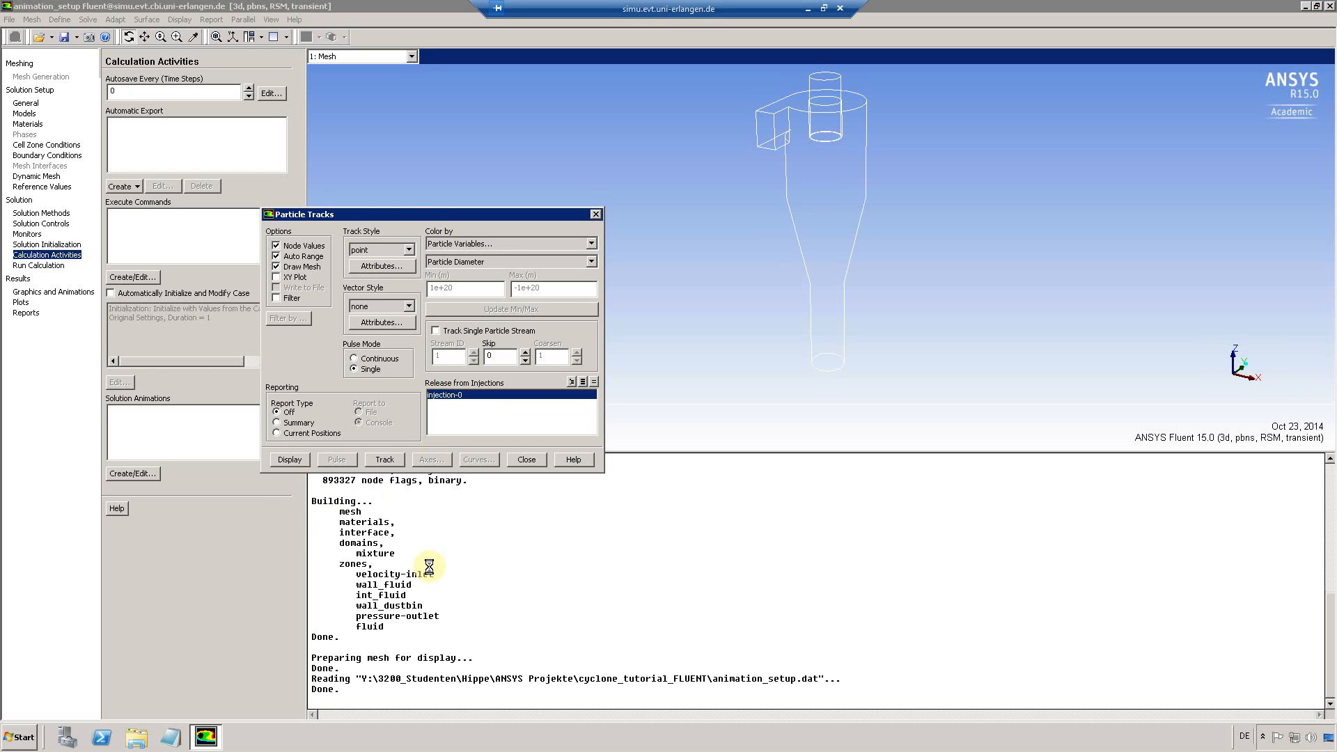
{"action": "left_click", "coordinate": [519, 459]}
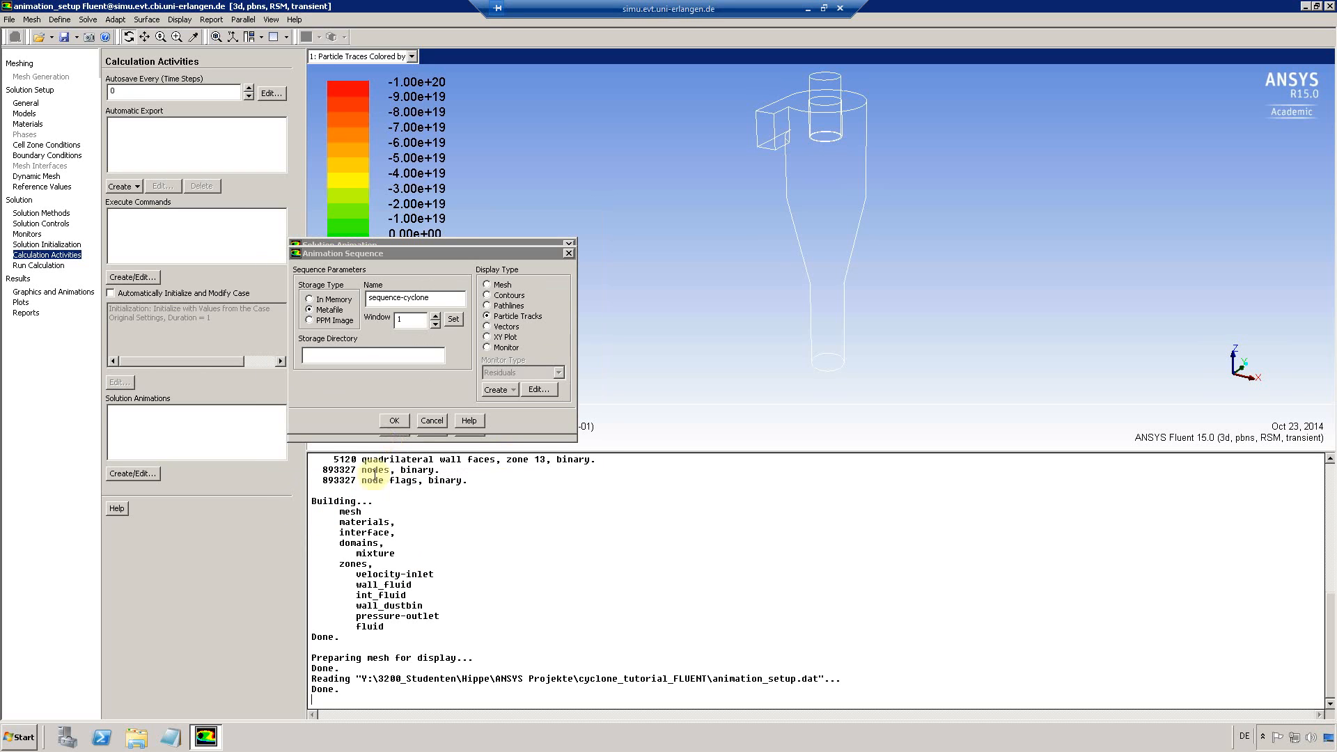
{"action": "left_click", "coordinate": [395, 420]}
{"action": "left_click", "coordinate": [395, 428]}
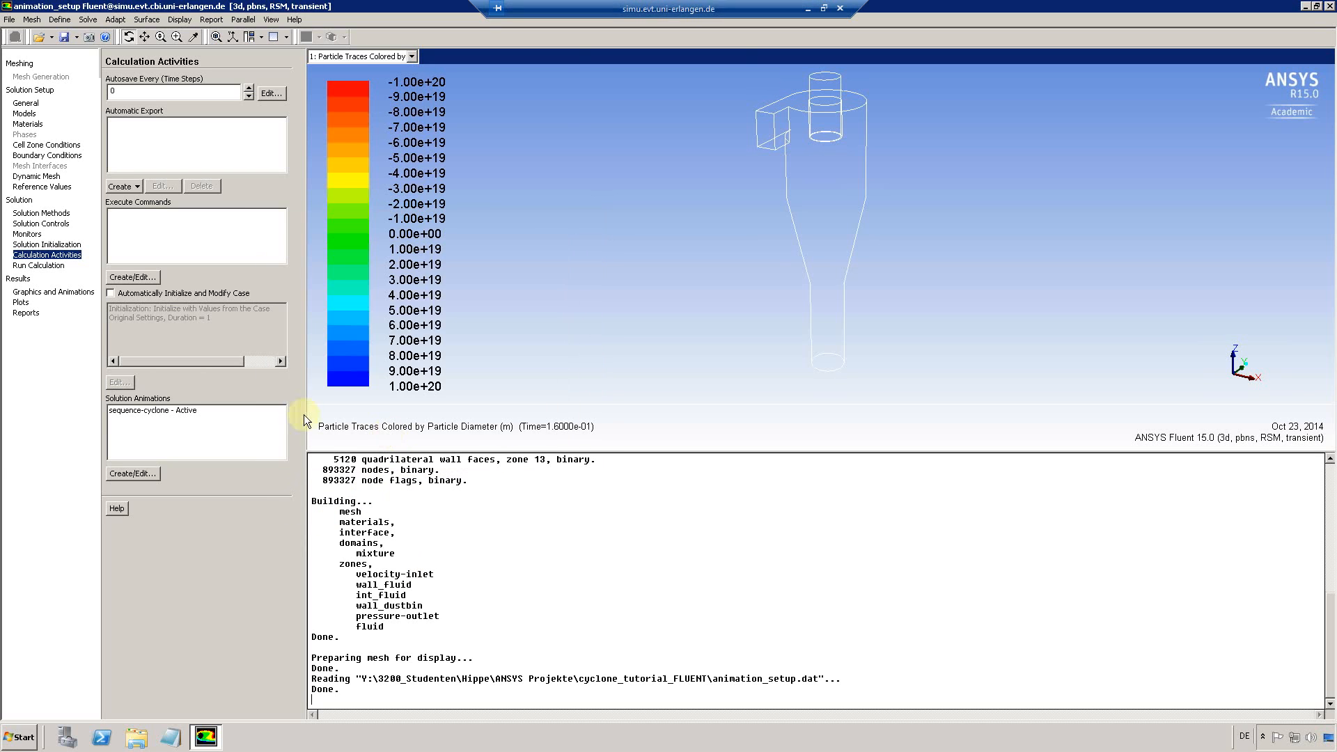
Run the transient calculation with 1000 time steps and a maximum of 100 iterations per time step
{"action": "left_click", "coordinate": [47, 265]}
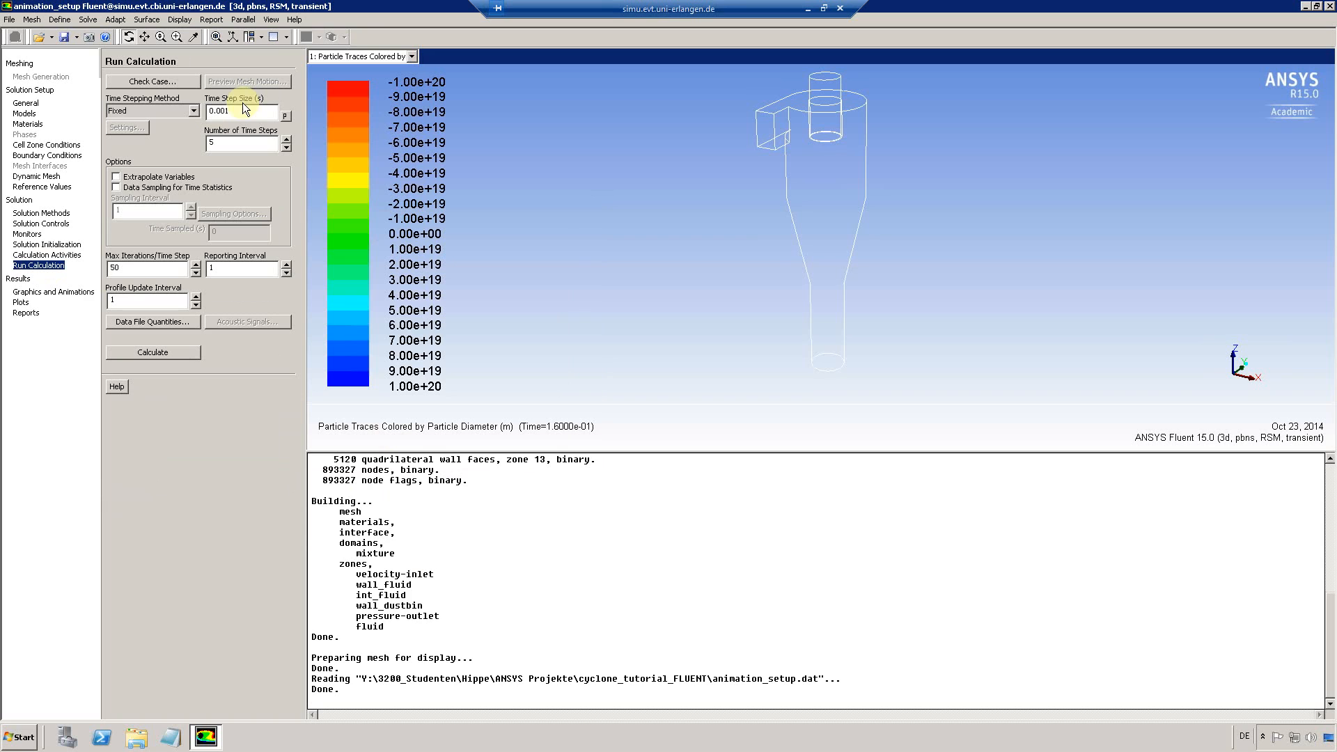
{"action": "left_click_drag", "start_coordinate": [230, 142], "coordinate": [202, 141]}
{"action": "type", "text": "1000"}
{"action": "key", "text": "Tab"}
{"action": "type", "text": "100"}
{"action": "left_click", "coordinate": [170, 357]}
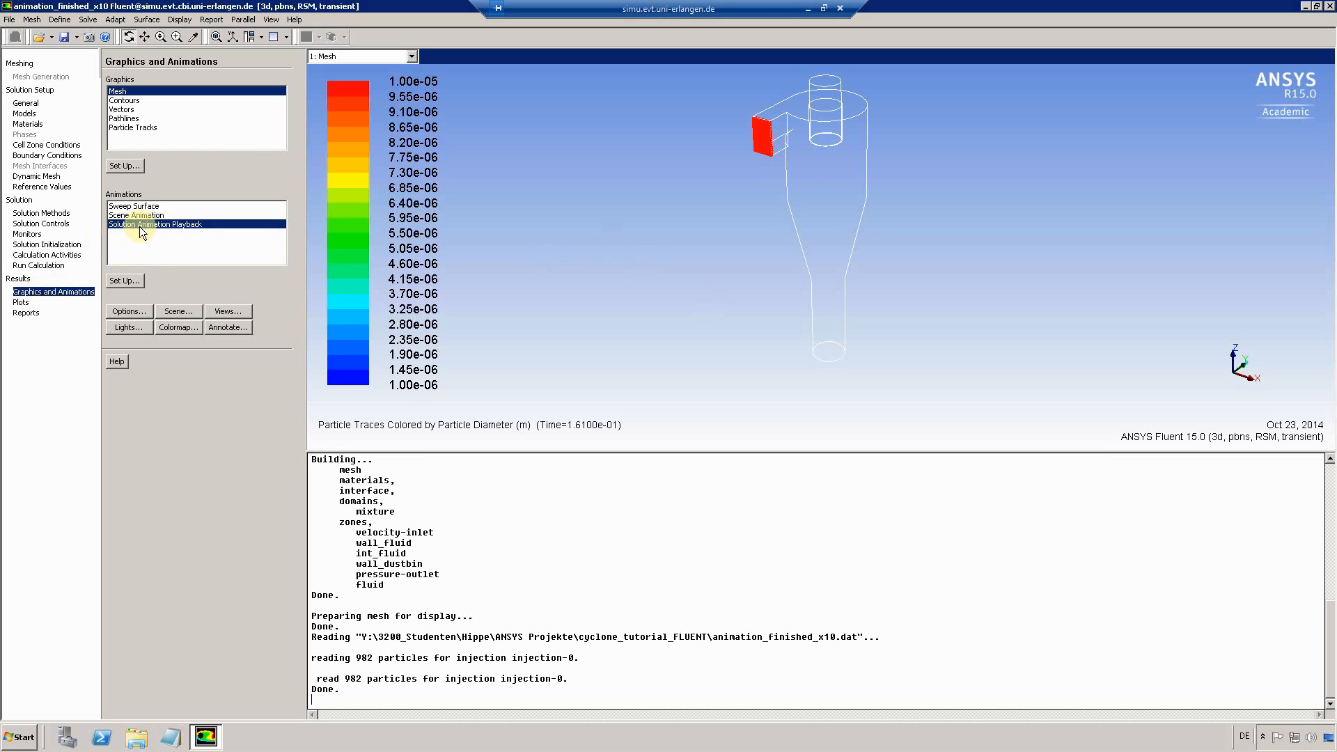
Open the solution animation playback for cyclone_1s and set its write/record format to MPEG
{"action": "left_click", "coordinate": [121, 281]}
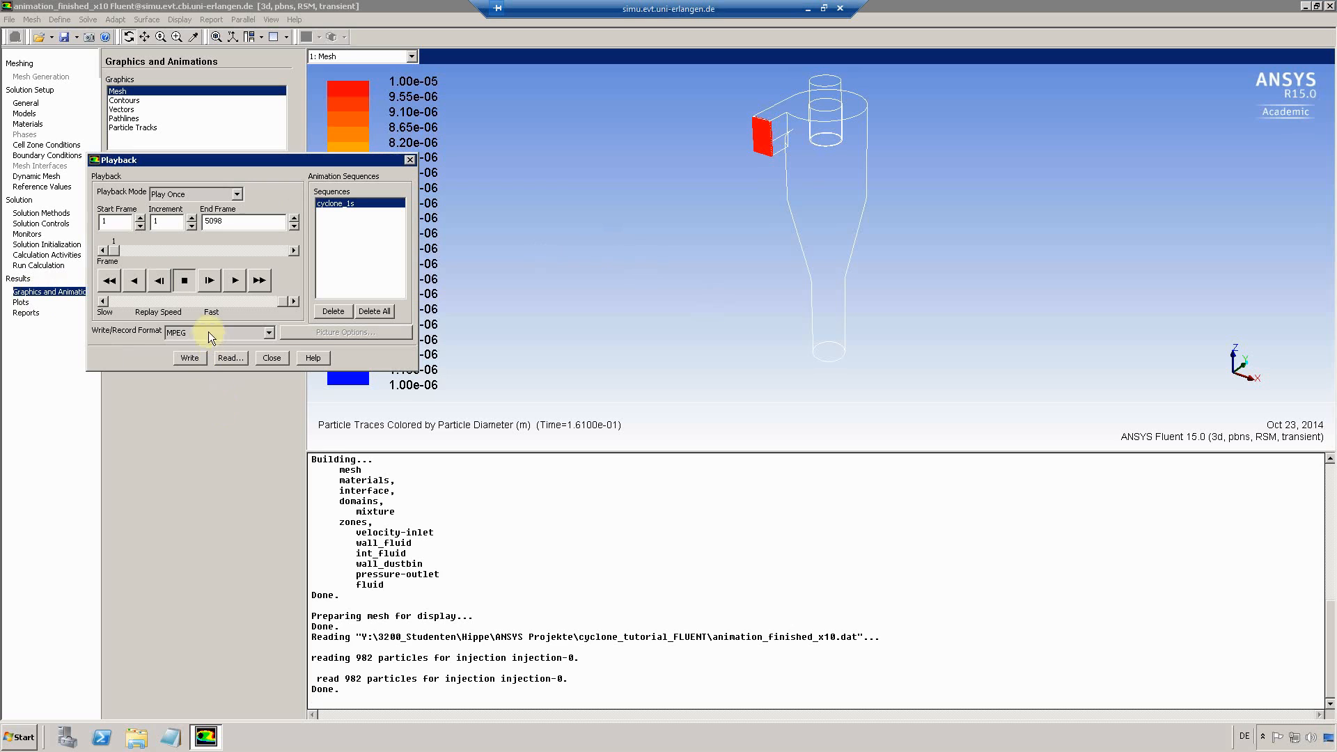
{"action": "left_click", "coordinate": [186, 333]}
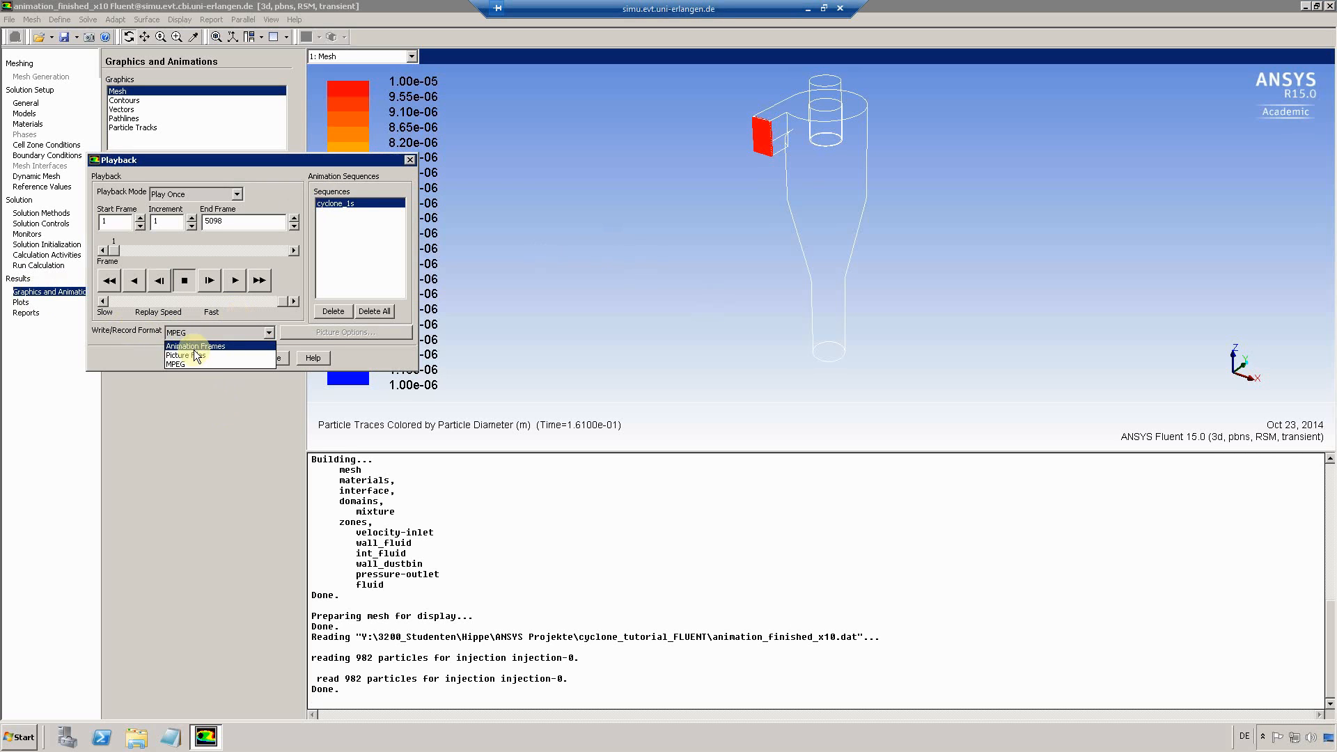
{"action": "left_click", "coordinate": [178, 364]}
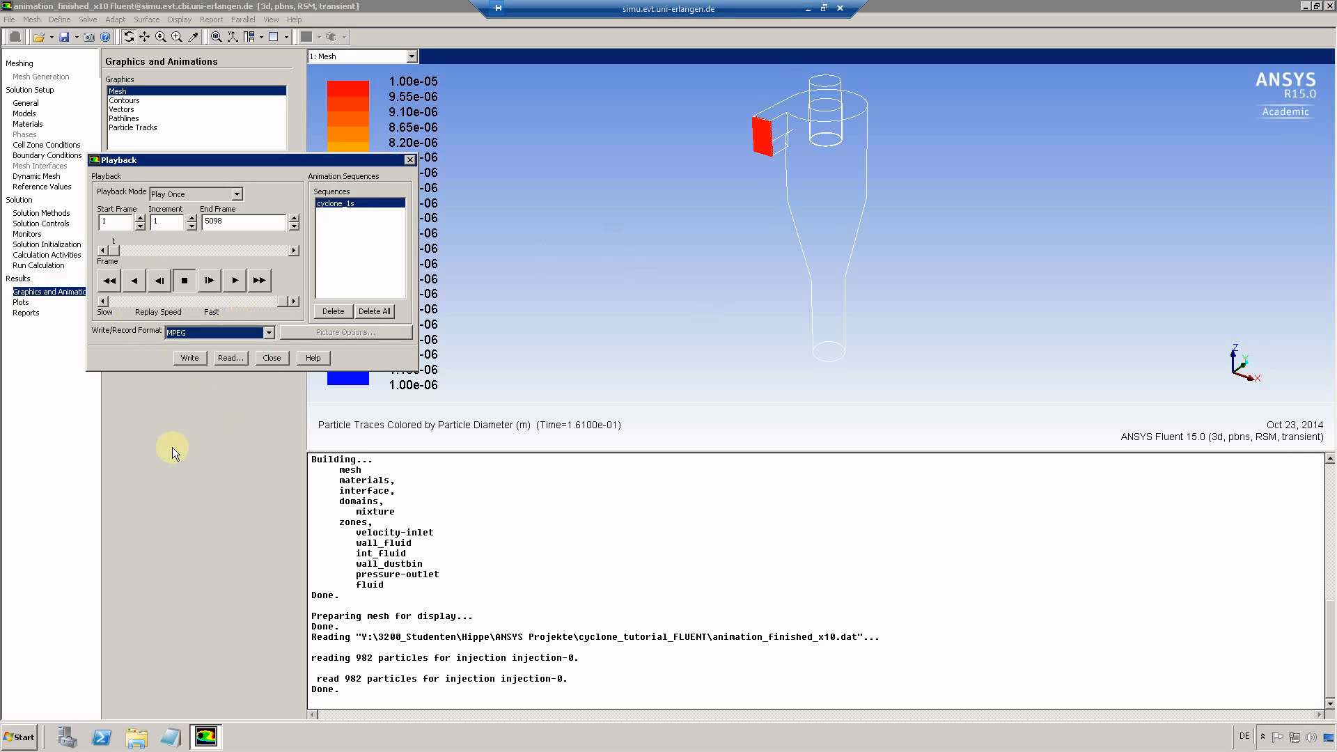